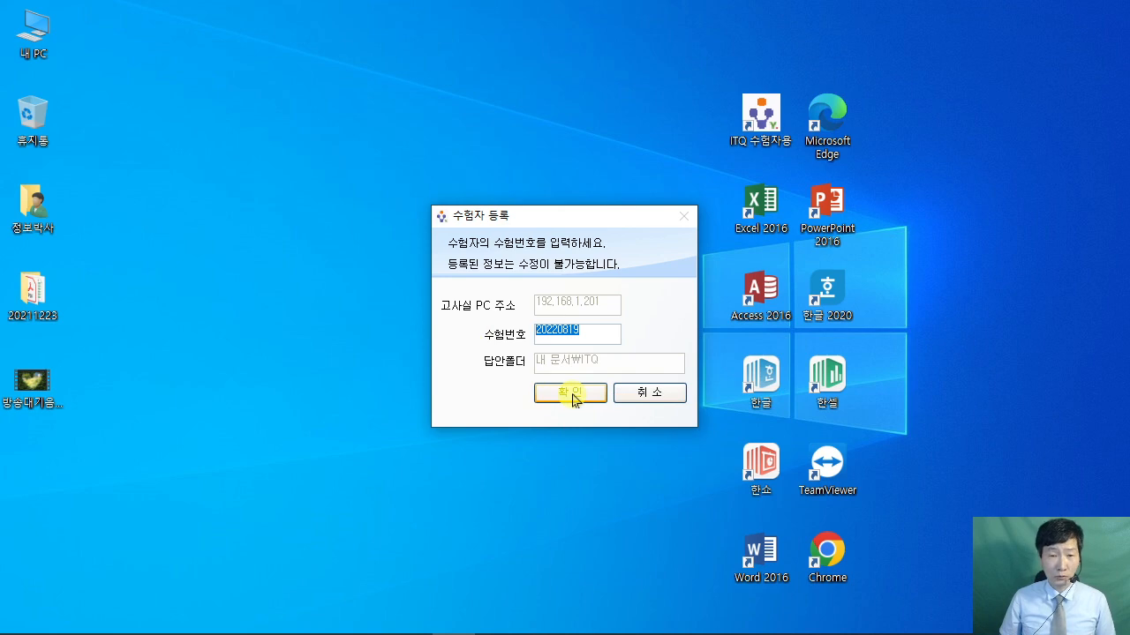
- Confirm the examinee registration and exam number in the ITQ exam client
left_click(571, 394)
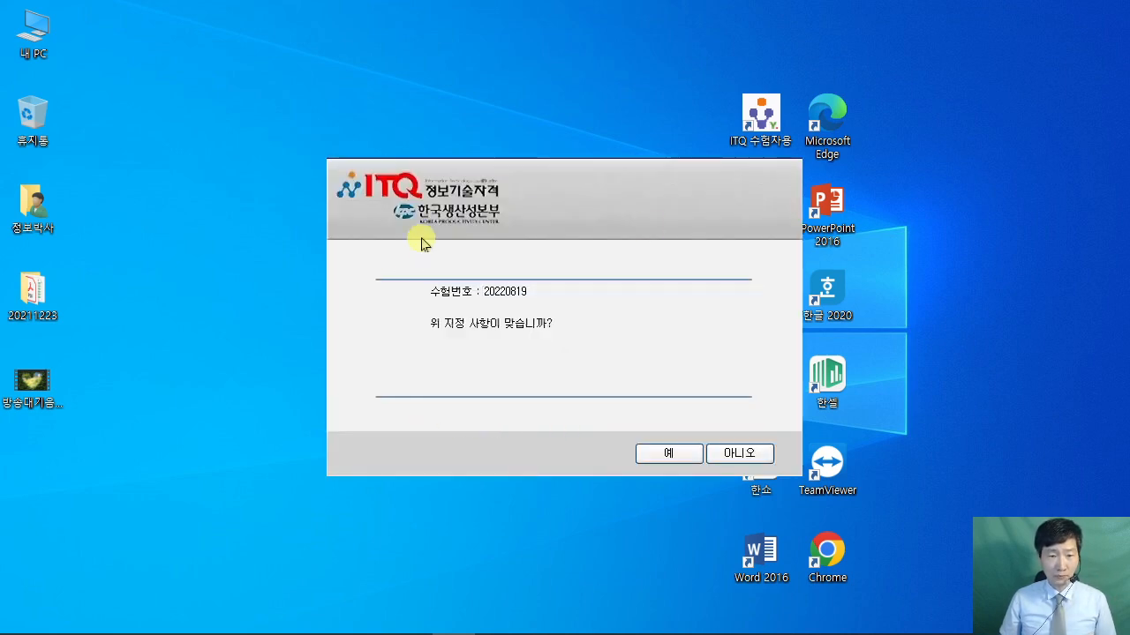
left_click(668, 457)
left_click(574, 411)
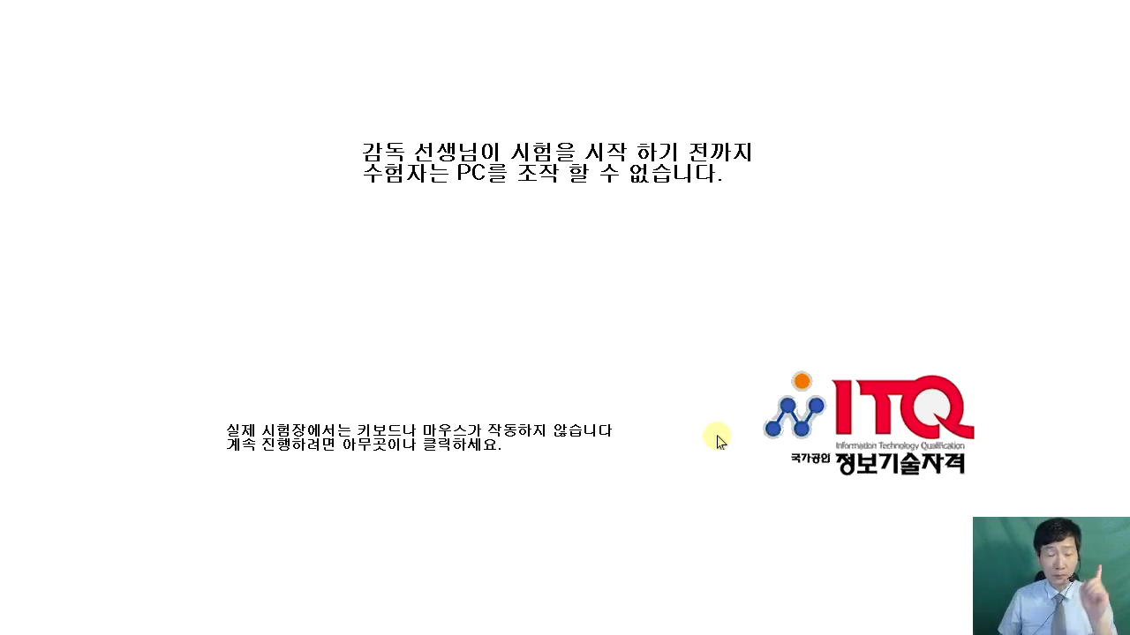
- Dismiss the waiting screen, launch Excel 2016 and bring up the exam paper PDF
left_click(593, 340)
left_click(602, 469)
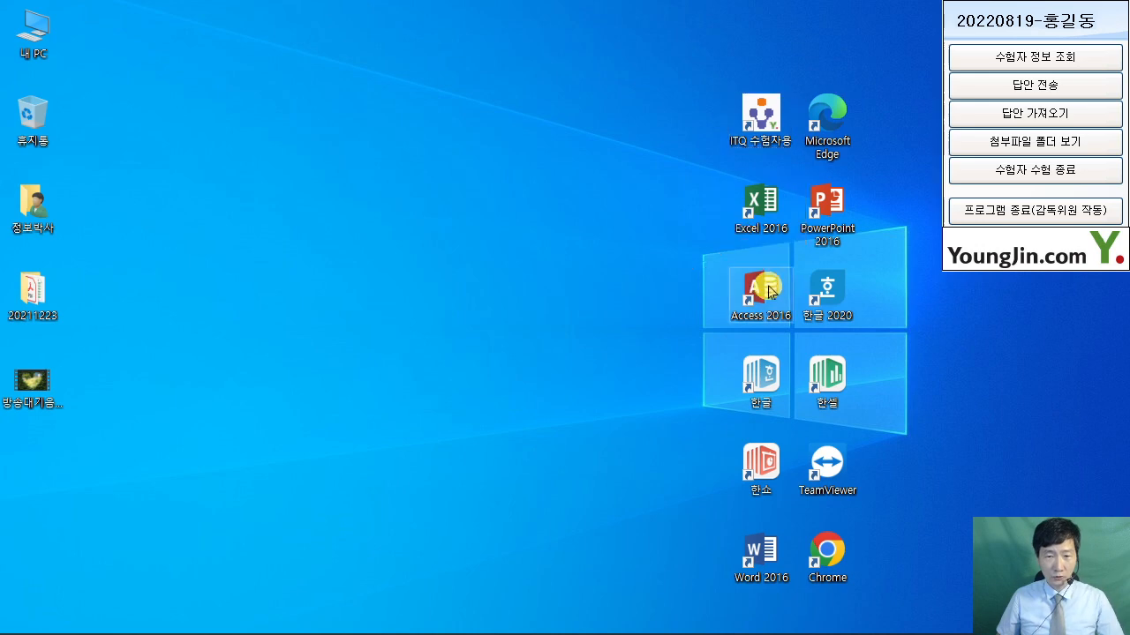
left_click(755, 212)
double_click(754, 212)
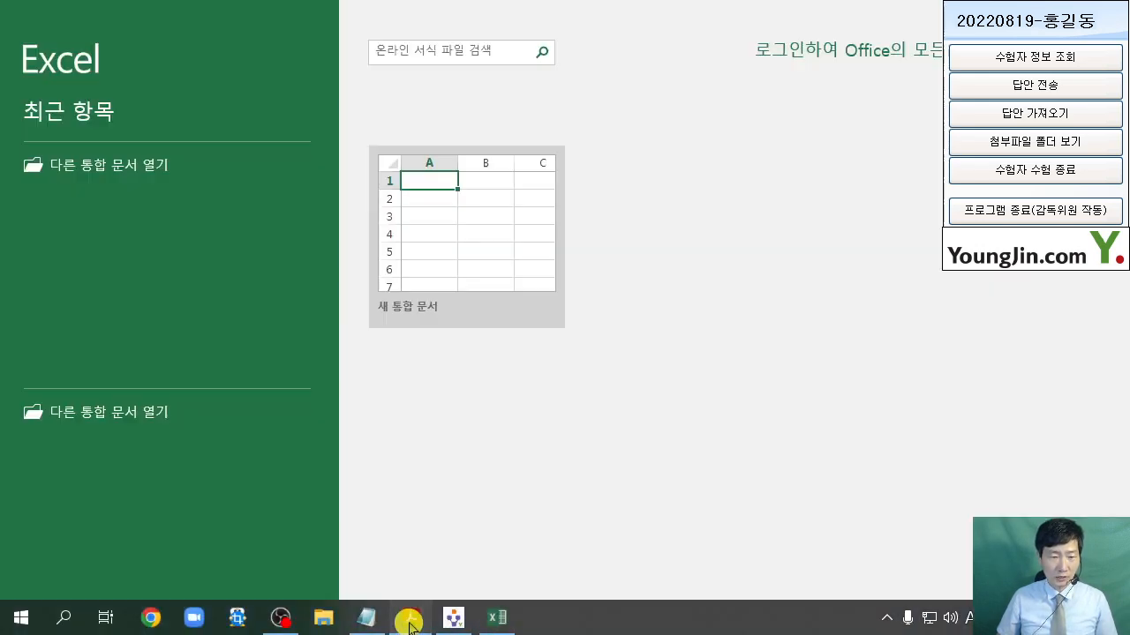
left_click(409, 618)
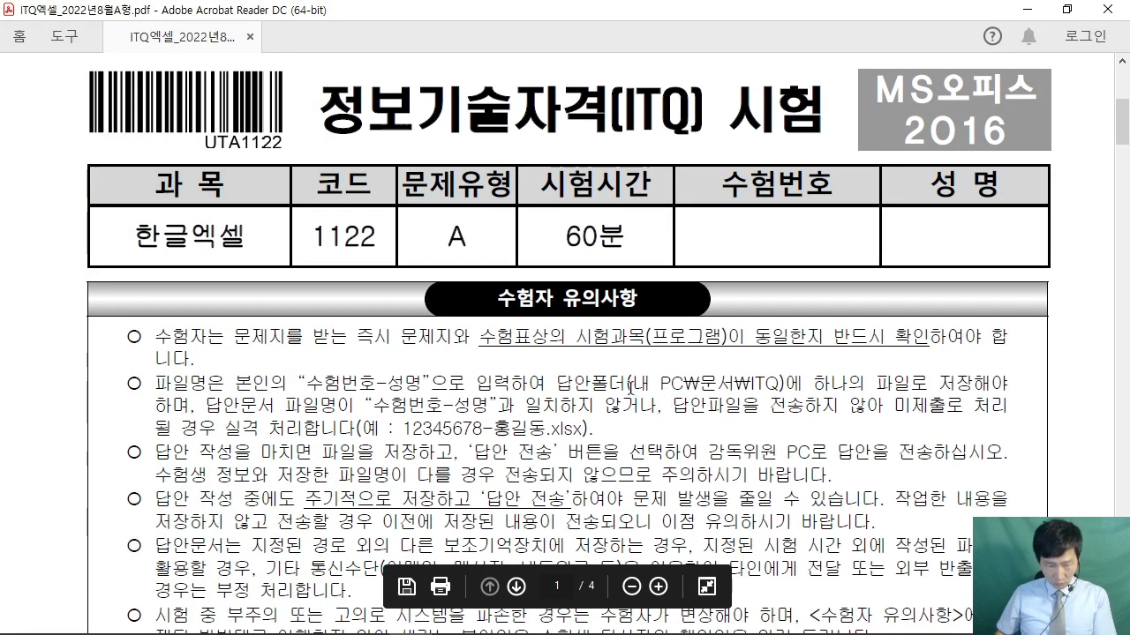
- Highlight the answer-folder and 수험번호-성명 naming rules in the PDF, then minimize Acrobat
left_click_drag(629, 383, 784, 383)
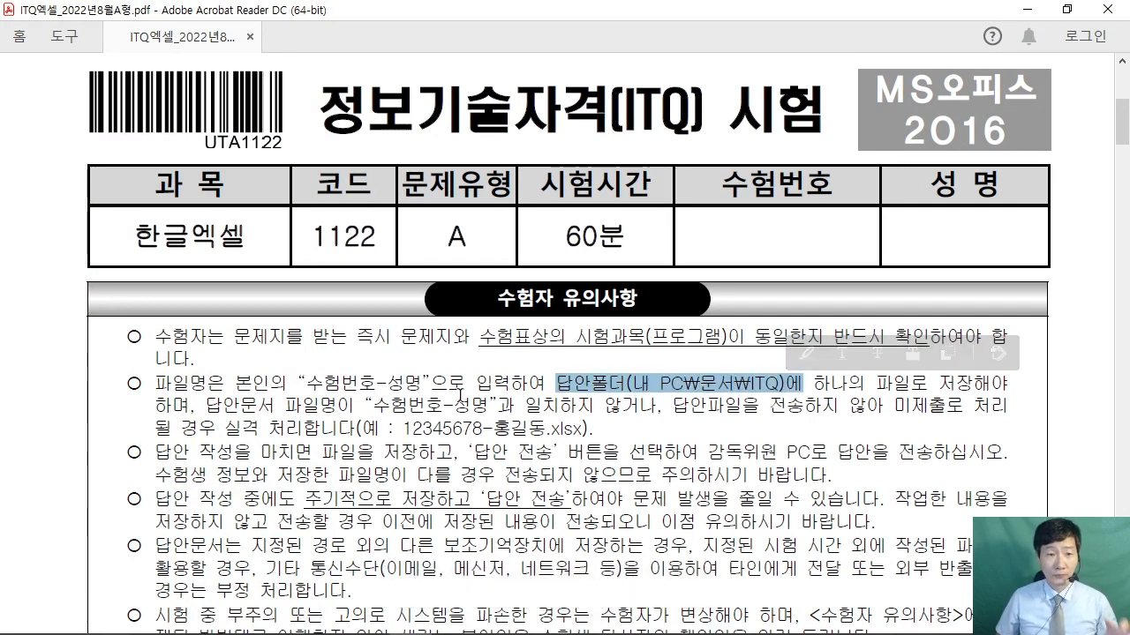
left_click_drag(299, 384, 432, 387)
left_click(472, 421)
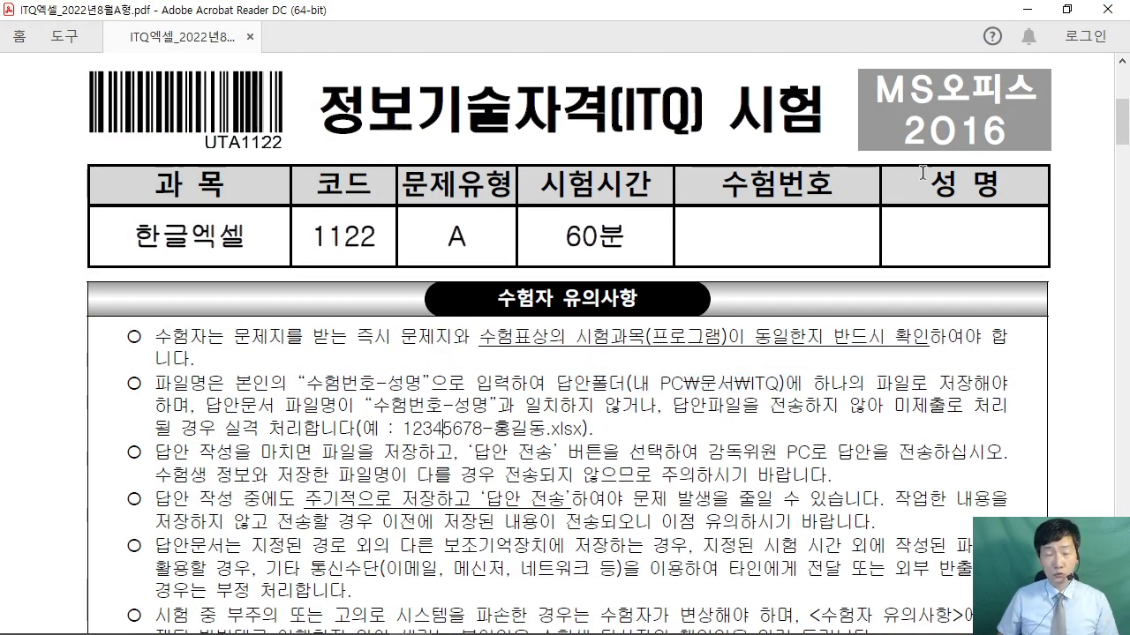
left_click(1027, 9)
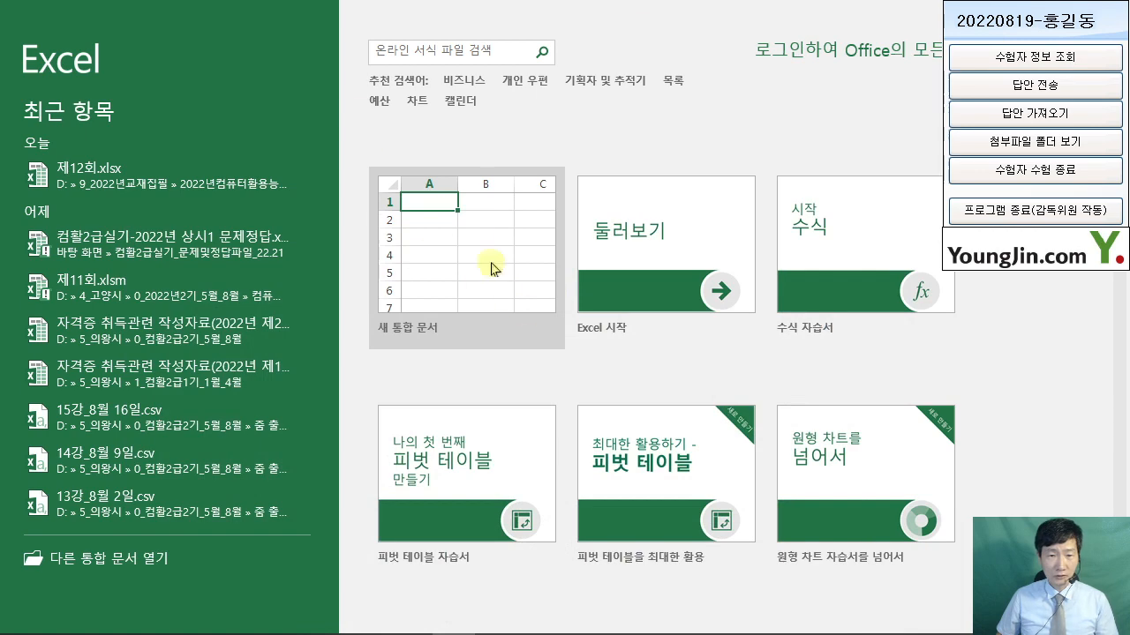
- Create a blank workbook and bring up Save As with F12
left_click(491, 270)
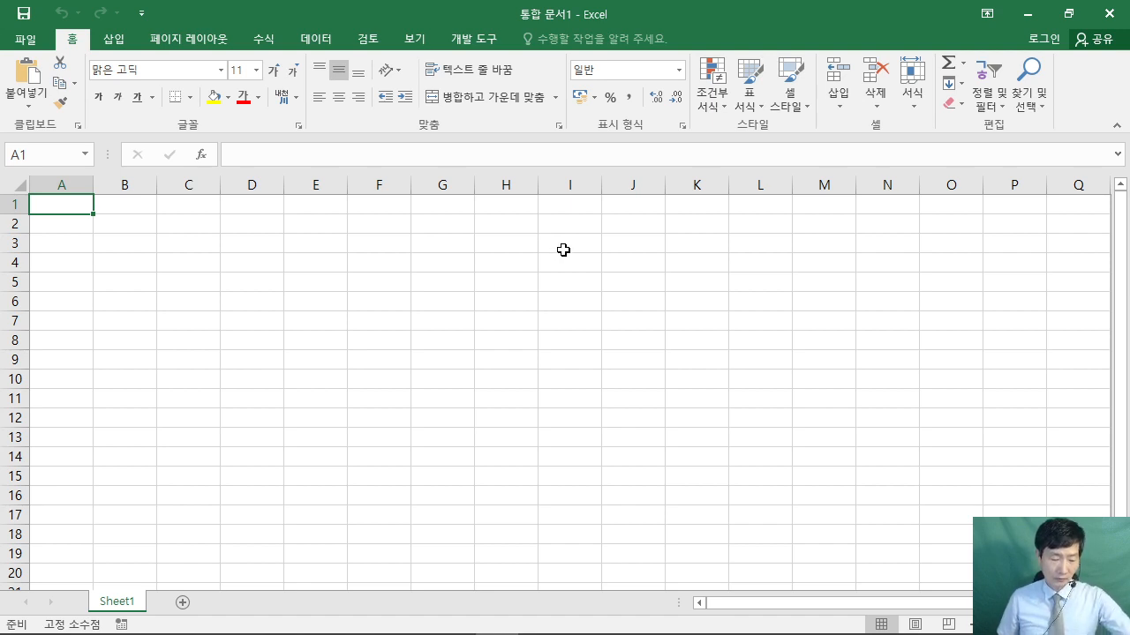
mouse_move(498, 124)
left_mouse_down()
mouse_move(563, 240)
mouse_move(706, 289)
left_mouse_up()
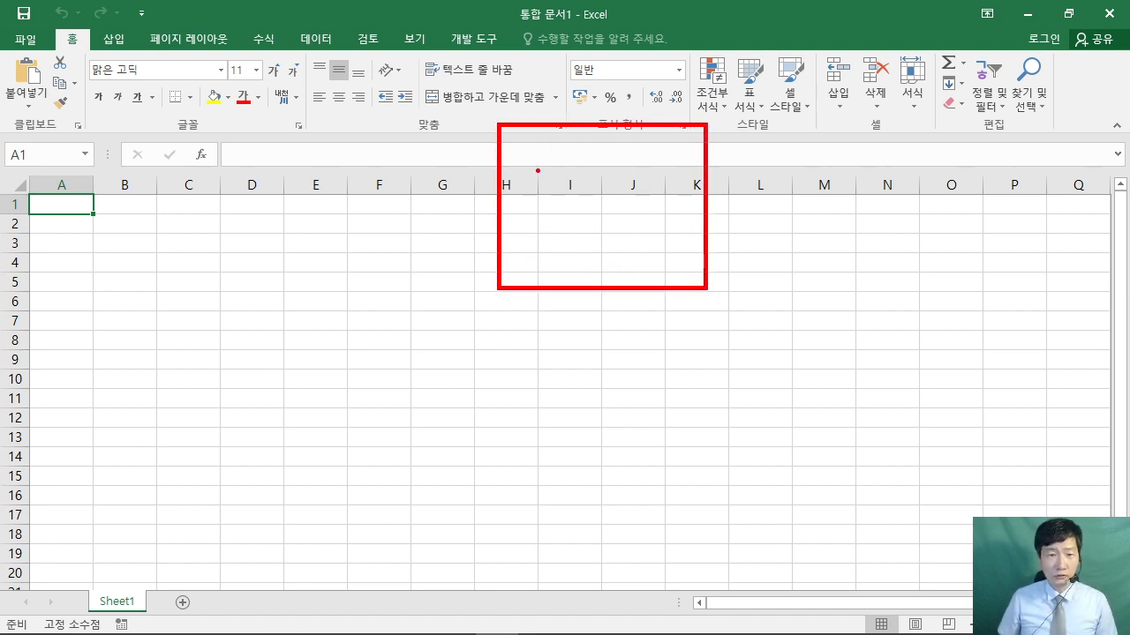
mouse_move(536, 170)
left_mouse_down()
mouse_move(589, 168)
mouse_move(535, 245)
mouse_move(587, 214)
left_mouse_up()
mouse_move(601, 183)
left_mouse_down()
mouse_move(599, 263)
mouse_move(632, 221)
mouse_move(698, 248)
mouse_move(742, 452)
left_mouse_up()
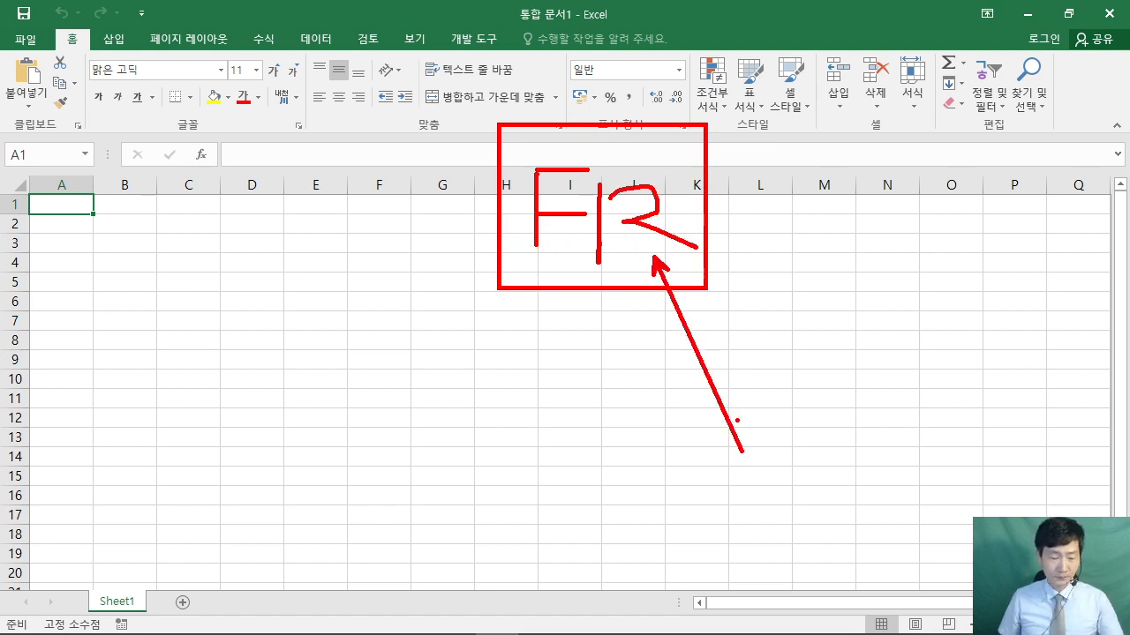
key("Escape")
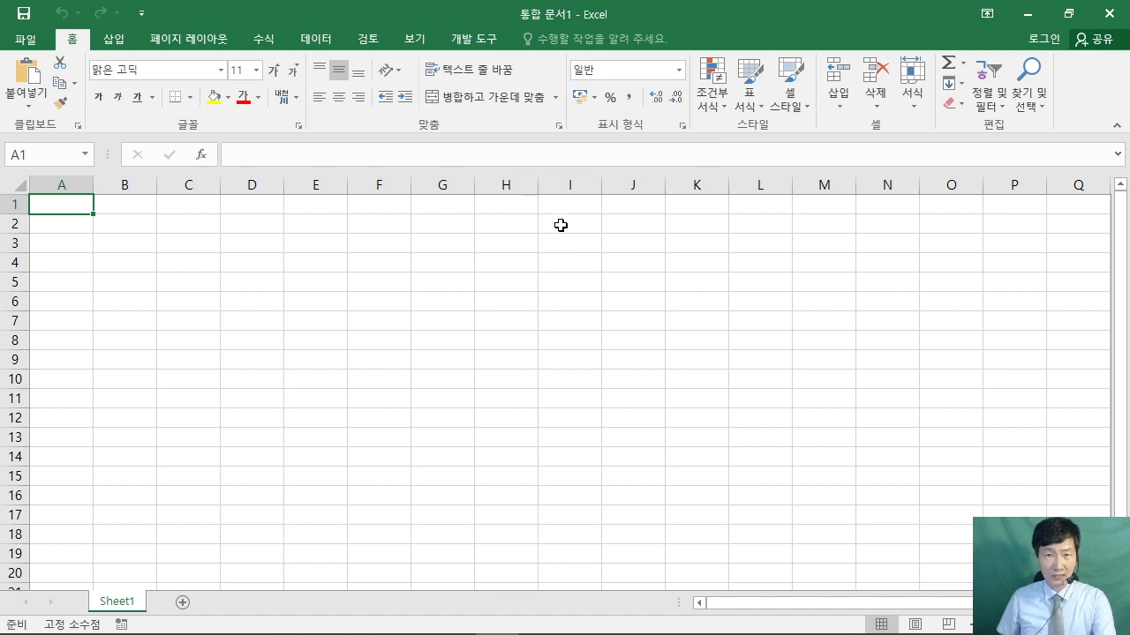
key("F12")
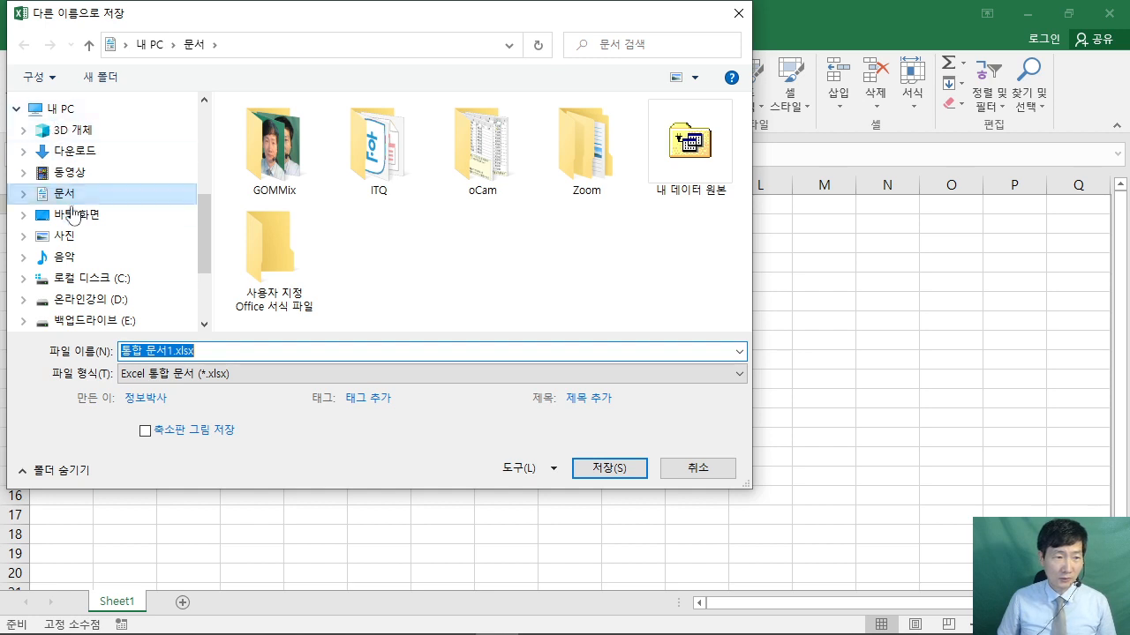
- Save the workbook in Documents\ITQ, named the exam number, a hyphen and the examinee's name
double_click(375, 150)
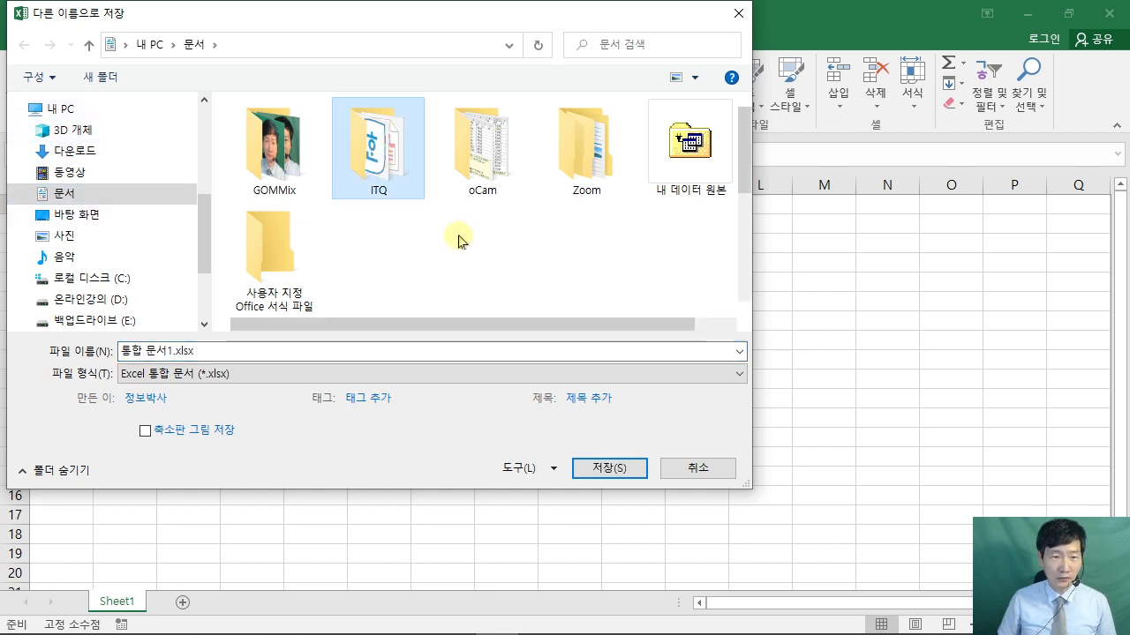
left_click(221, 351)
key("ctrl+a")
right_click(218, 351)
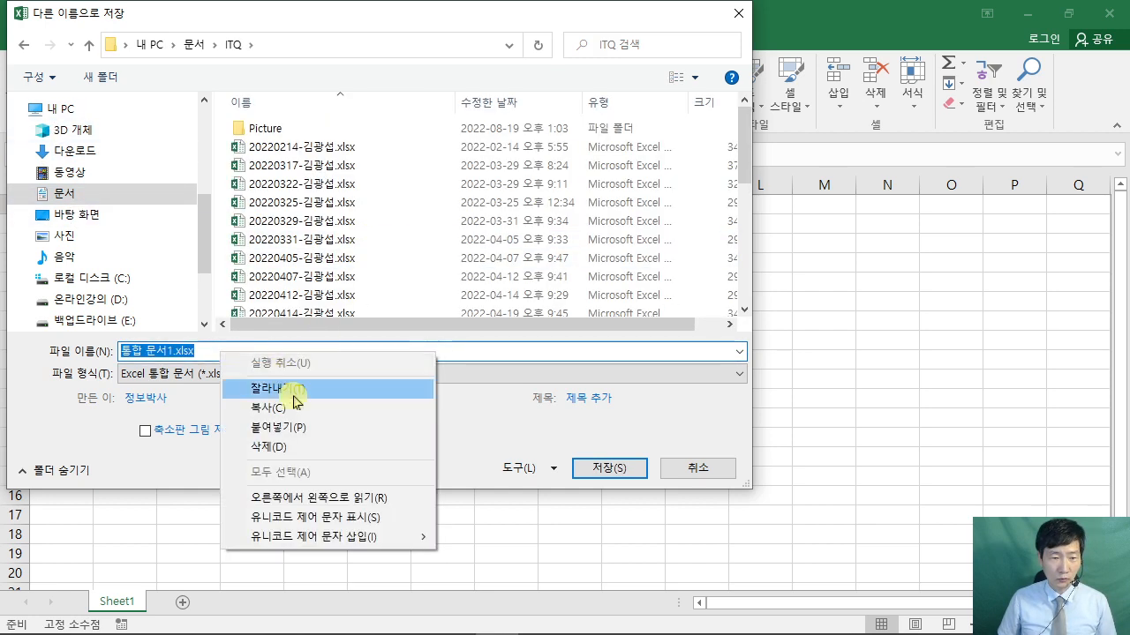
left_click(299, 429)
type("-")
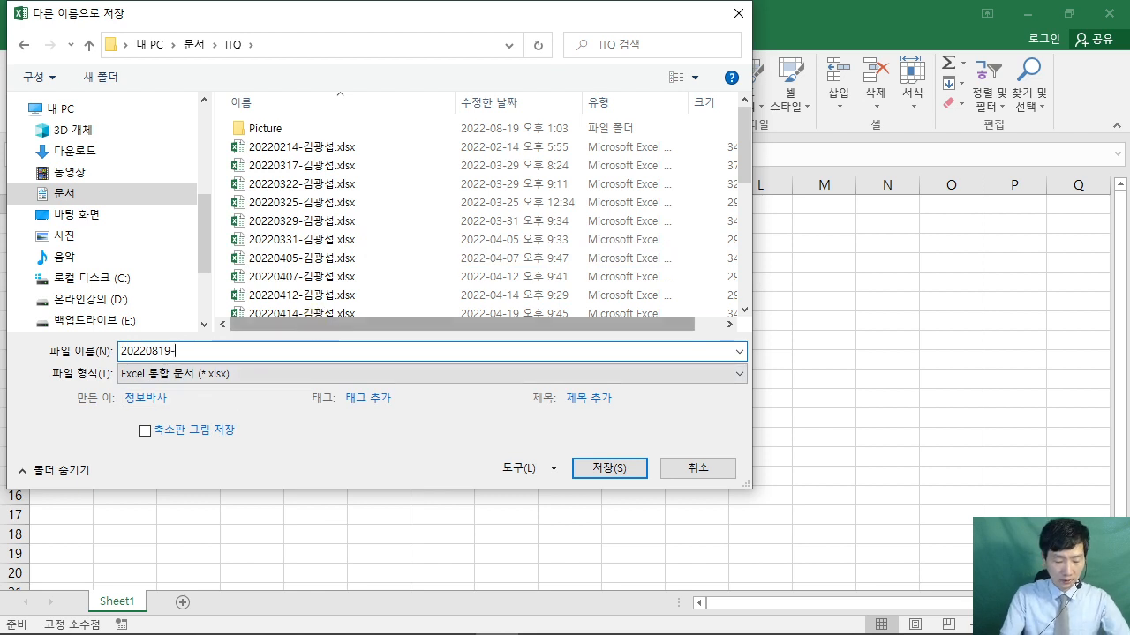
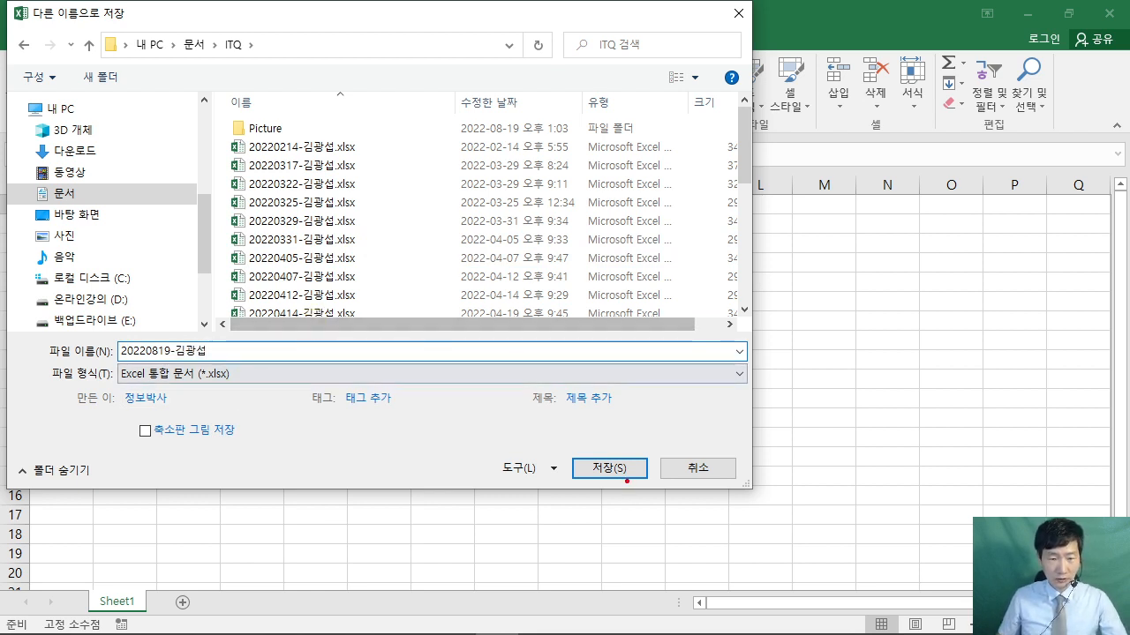
left_click_drag(627, 481, 706, 556)
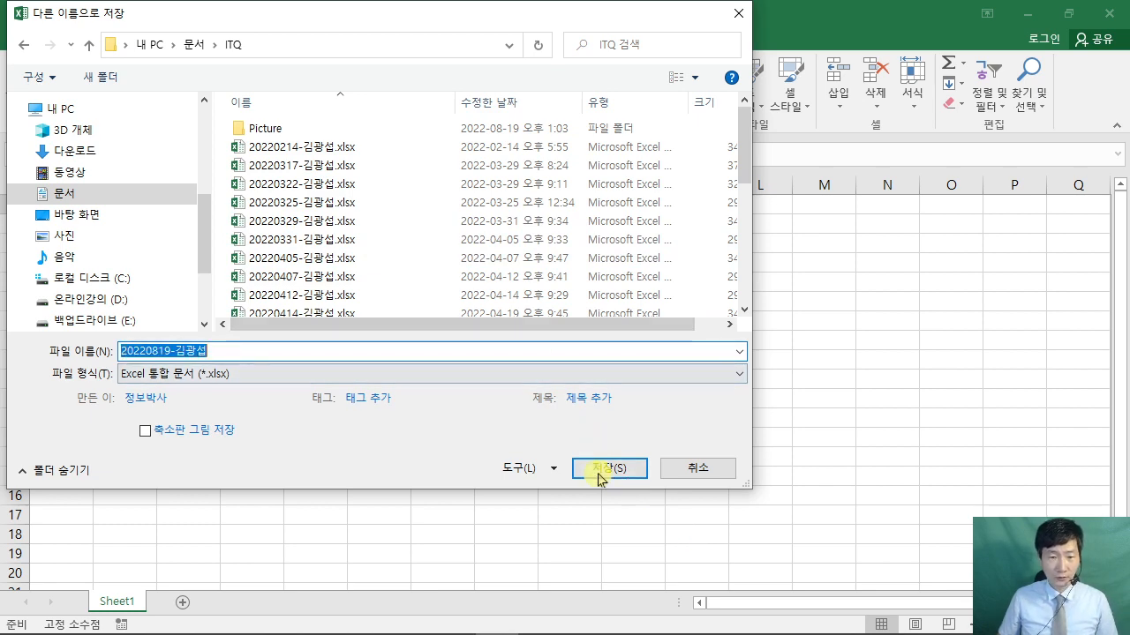
left_click(600, 469)
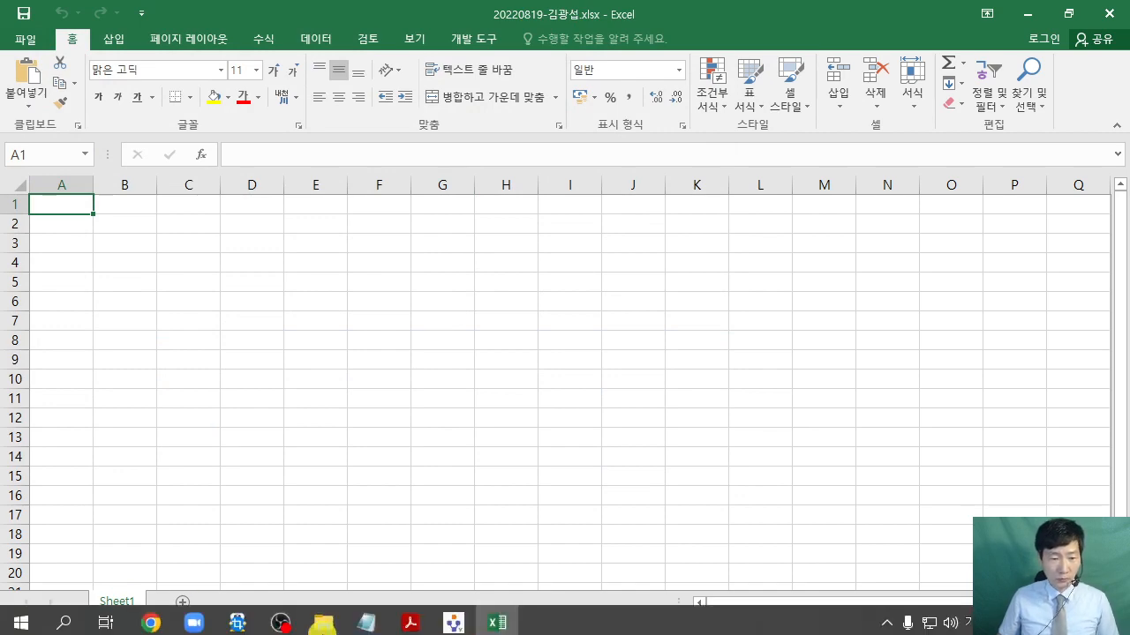
- Review the column A width and 제1작업–제4작업 sheet-name rules in the PDF, then return to Excel
left_click(409, 618)
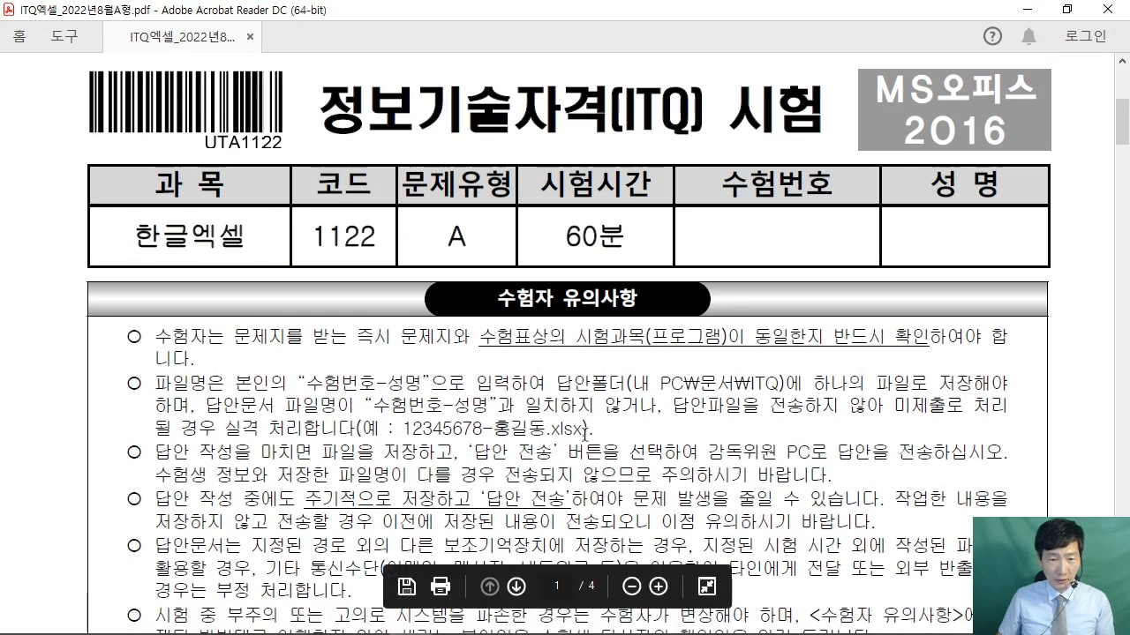
scroll(547, 410, "down", 5)
scroll(603, 408, "down", 6)
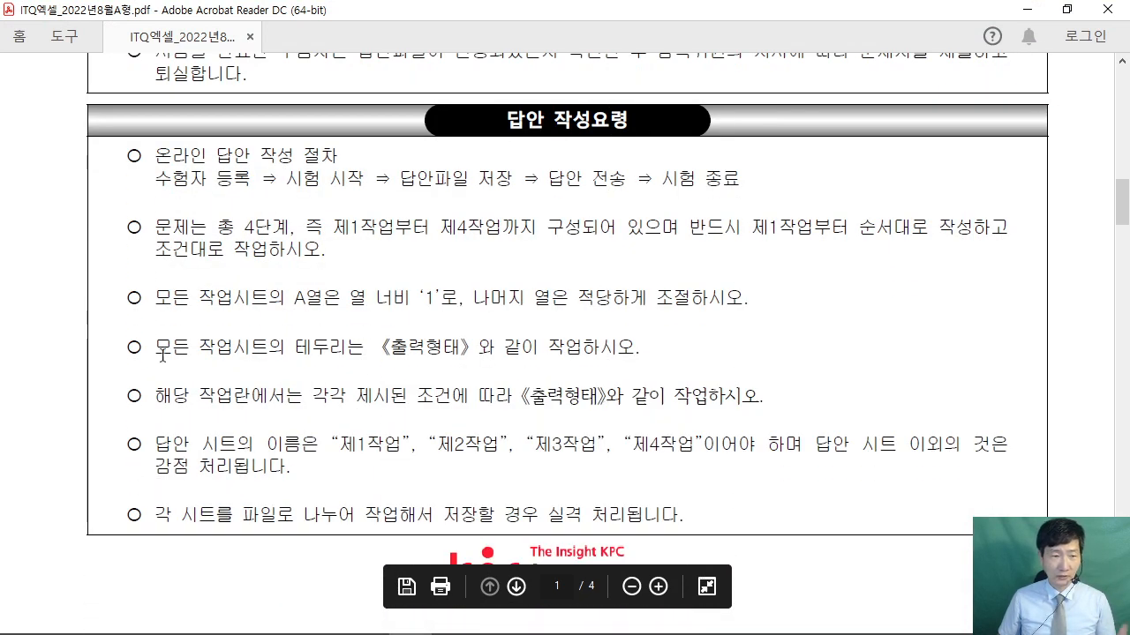
left_click_drag(157, 297, 648, 300)
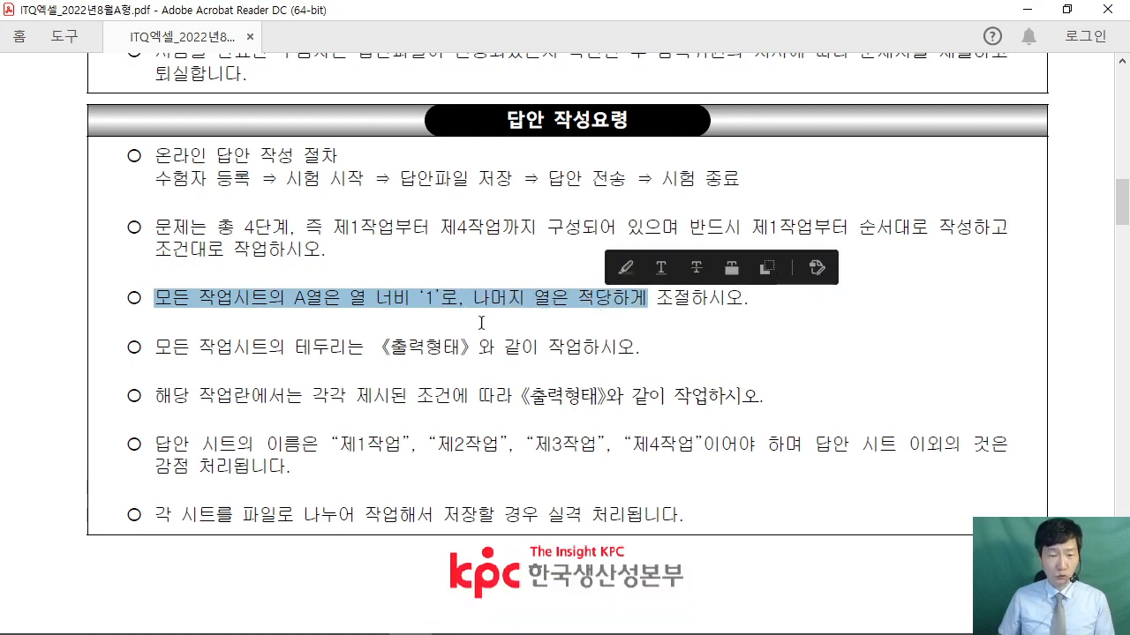
left_click_drag(156, 453, 526, 460)
left_click(481, 471)
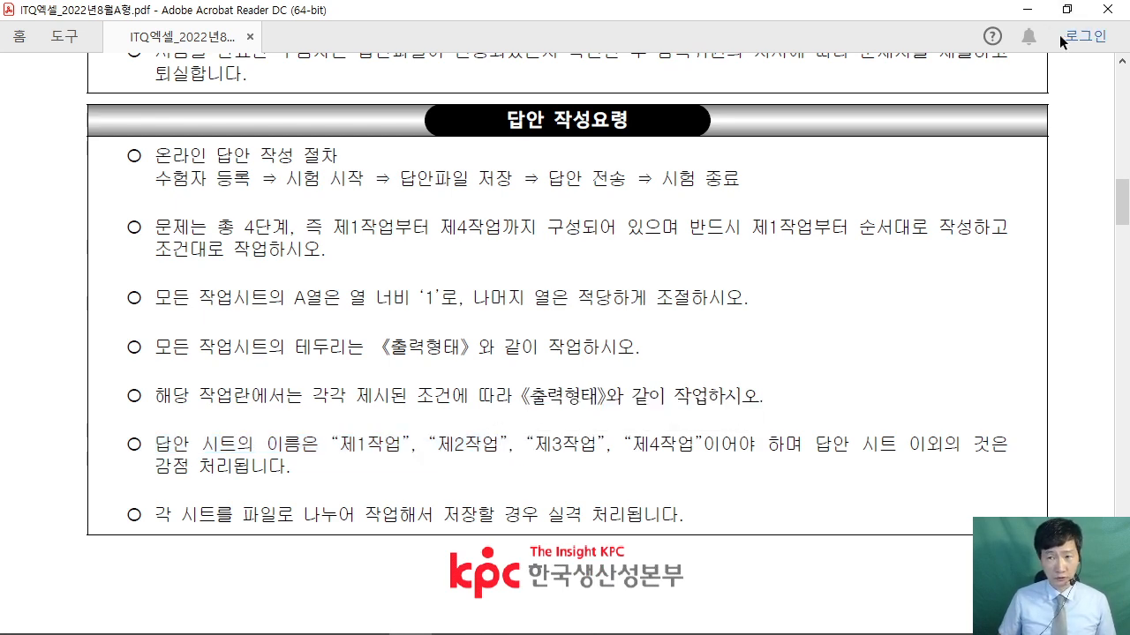
left_click(1026, 9)
left_click(384, 345)
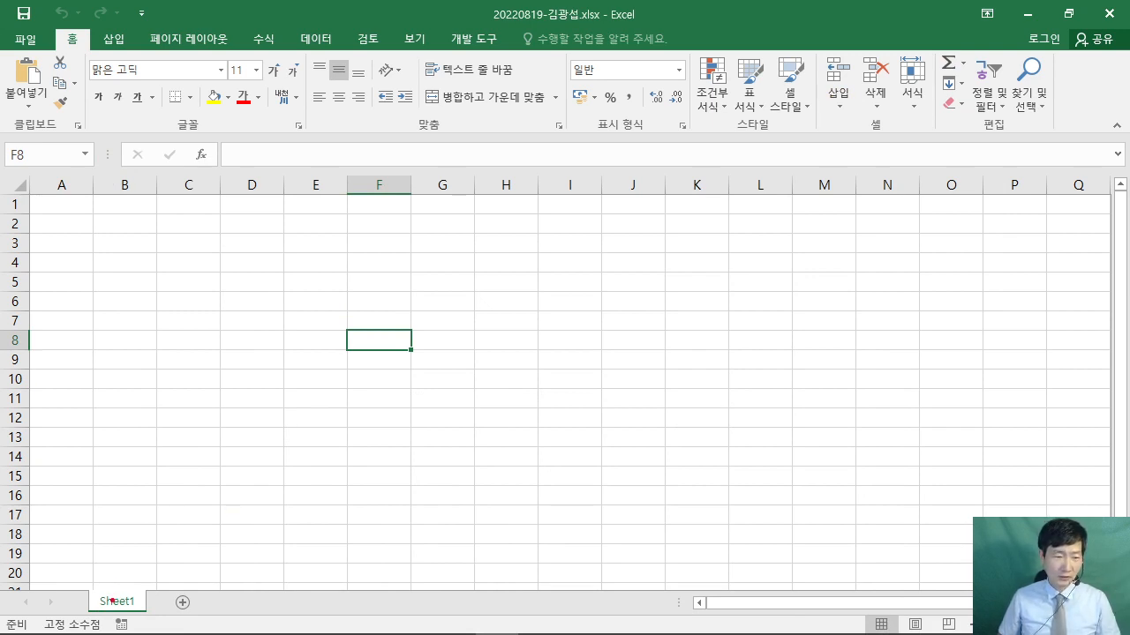
- Add two new sheets, Sheet2 and Sheet3
left_click_drag(187, 600, 248, 537)
mouse_move(205, 618)
left_mouse_down()
mouse_move(212, 593)
mouse_move(185, 631)
left_mouse_up()
mouse_move(306, 475)
left_mouse_down()
mouse_move(305, 528)
mouse_move(364, 494)
mouse_move(457, 533)
left_mouse_up()
key("Escape")
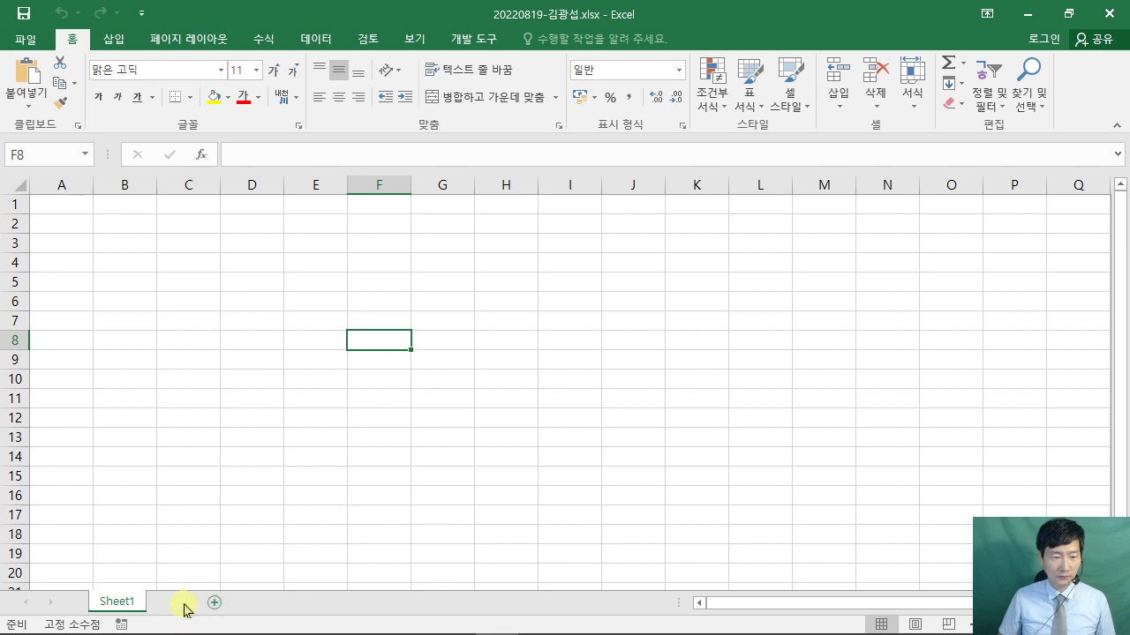
left_click(183, 602)
left_click(242, 603)
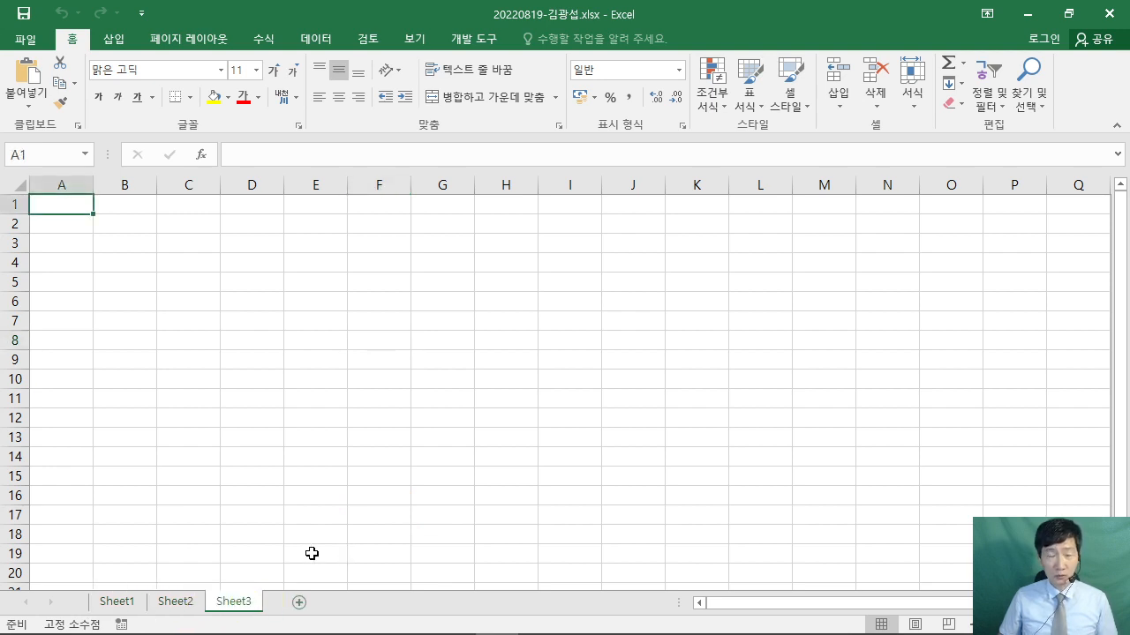
- Group Sheet1 through Sheet3 by Shift-selecting from the Sheet1 tab to the Sheet3 tab
left_click(118, 604)
key("ctrl+2")
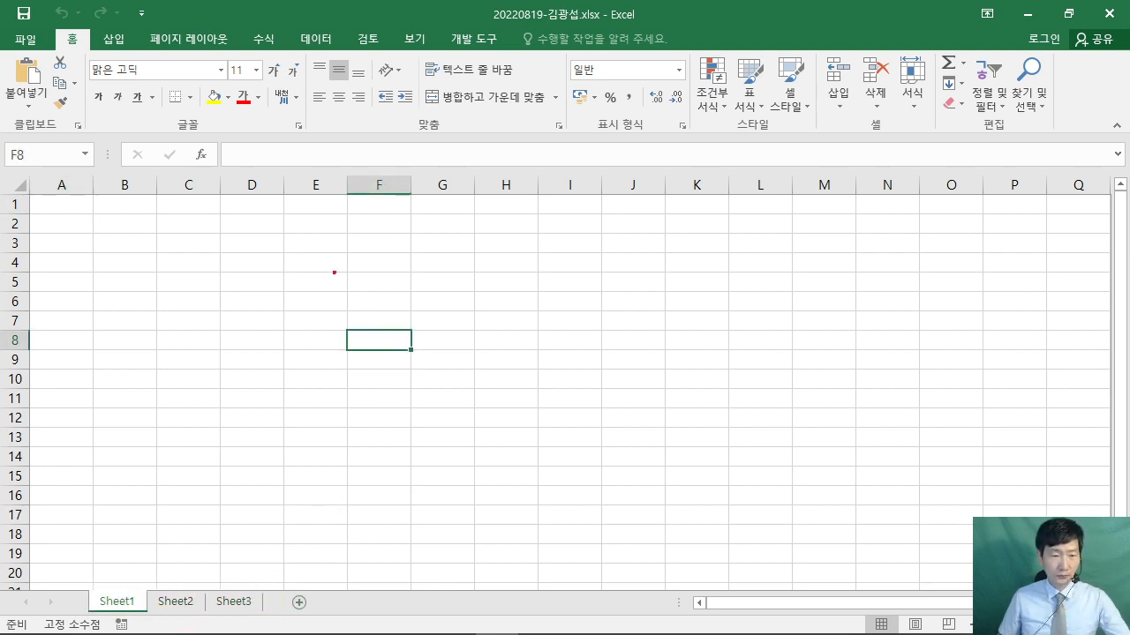
left_click_drag(293, 204, 640, 431)
left_click_drag(413, 288, 389, 357)
left_click_drag(331, 322, 388, 357)
mouse_move(396, 249)
left_mouse_down()
mouse_move(406, 335)
mouse_move(450, 356)
left_mouse_up()
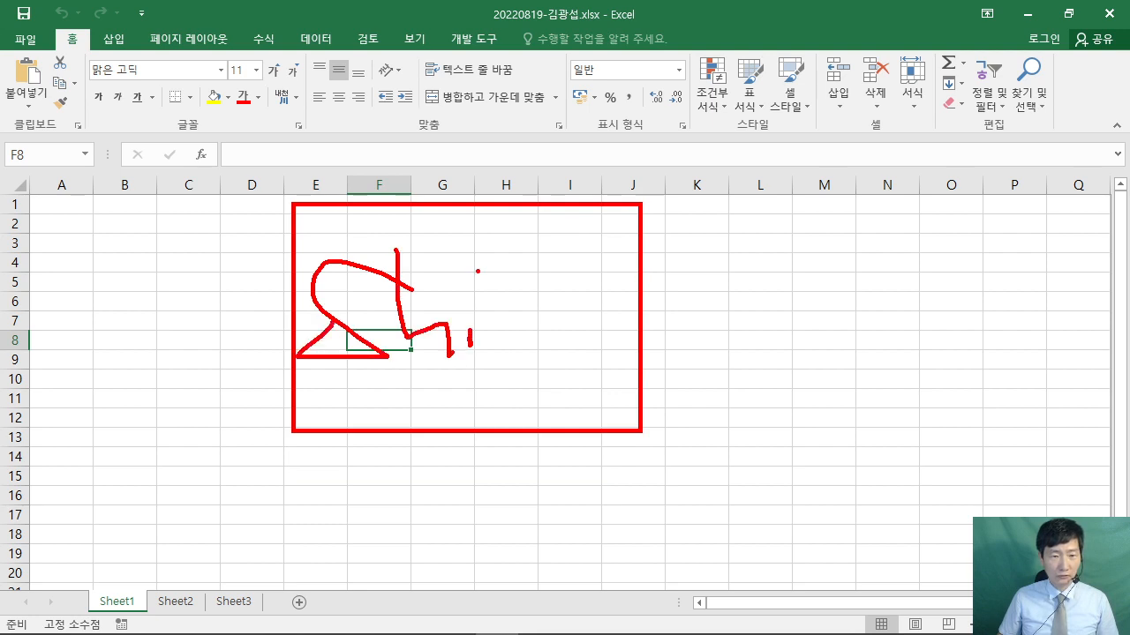
left_click_drag(555, 283, 526, 369)
left_click_drag(506, 329, 552, 330)
left_click_drag(602, 214, 616, 305)
left_click_drag(510, 287, 628, 293)
mouse_move(175, 405)
left_mouse_down()
mouse_move(378, 429)
mouse_move(235, 498)
left_mouse_up()
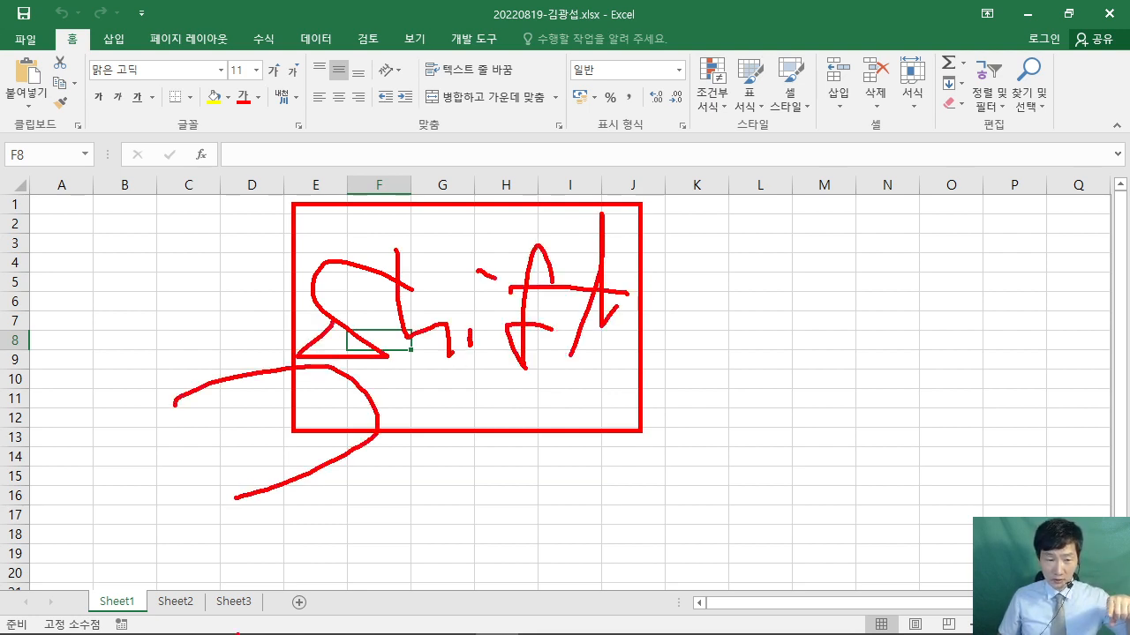
mouse_move(329, 505)
left_mouse_down()
mouse_move(274, 554)
mouse_move(300, 572)
left_mouse_up()
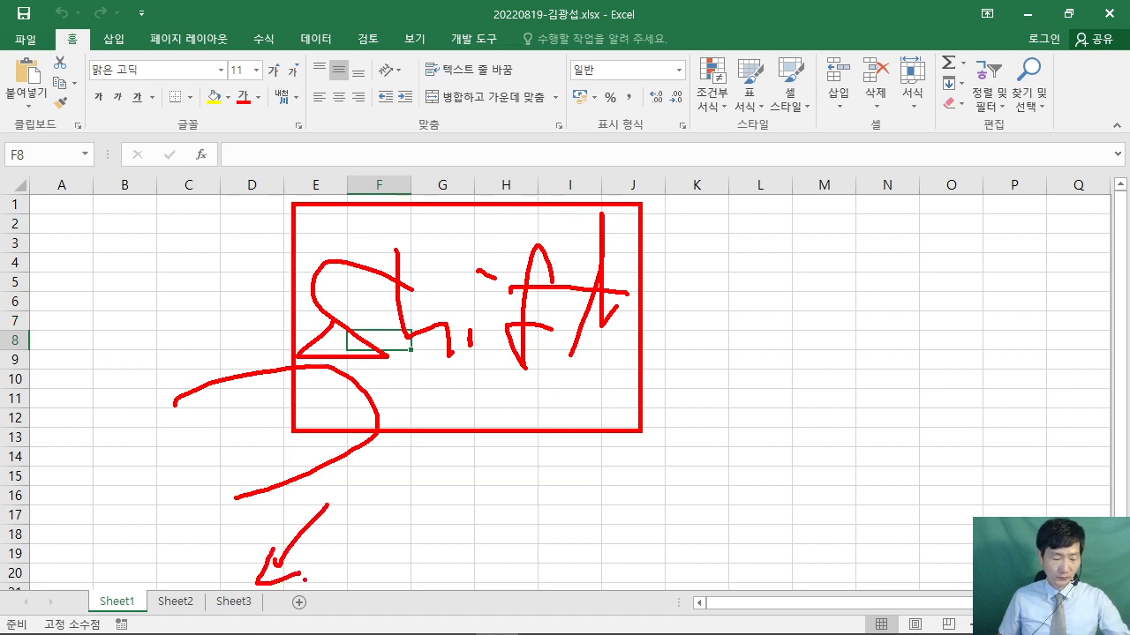
key("Escape")
left_click(234, 603, "shift")
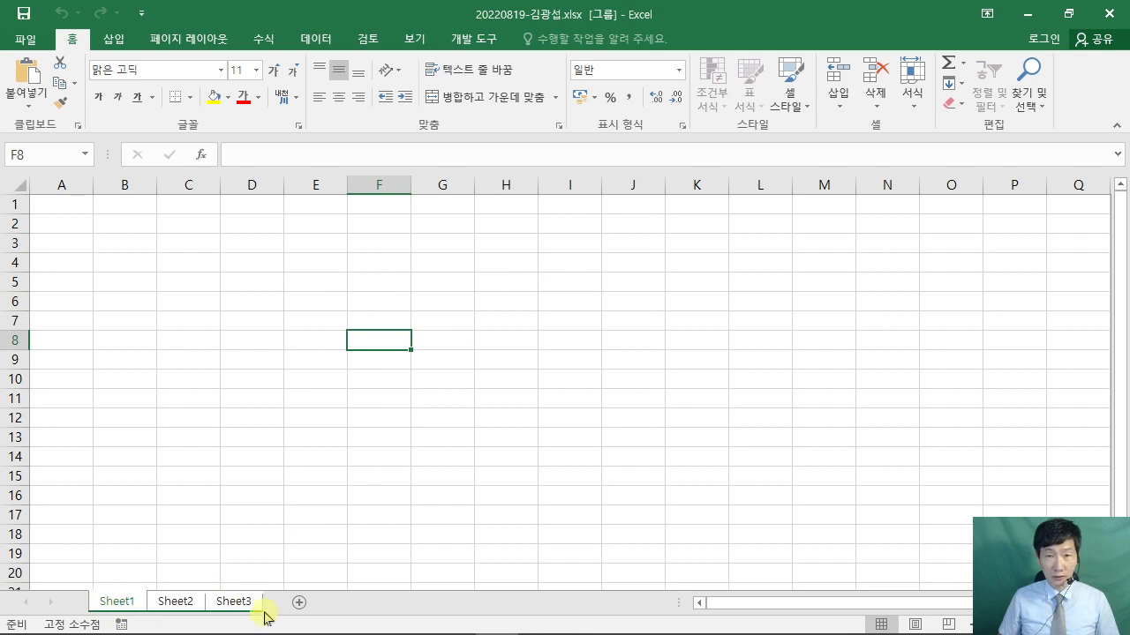
- Enter 1 in column A's 열 너비 dialog to make it one unit wide
right_click(61, 185)
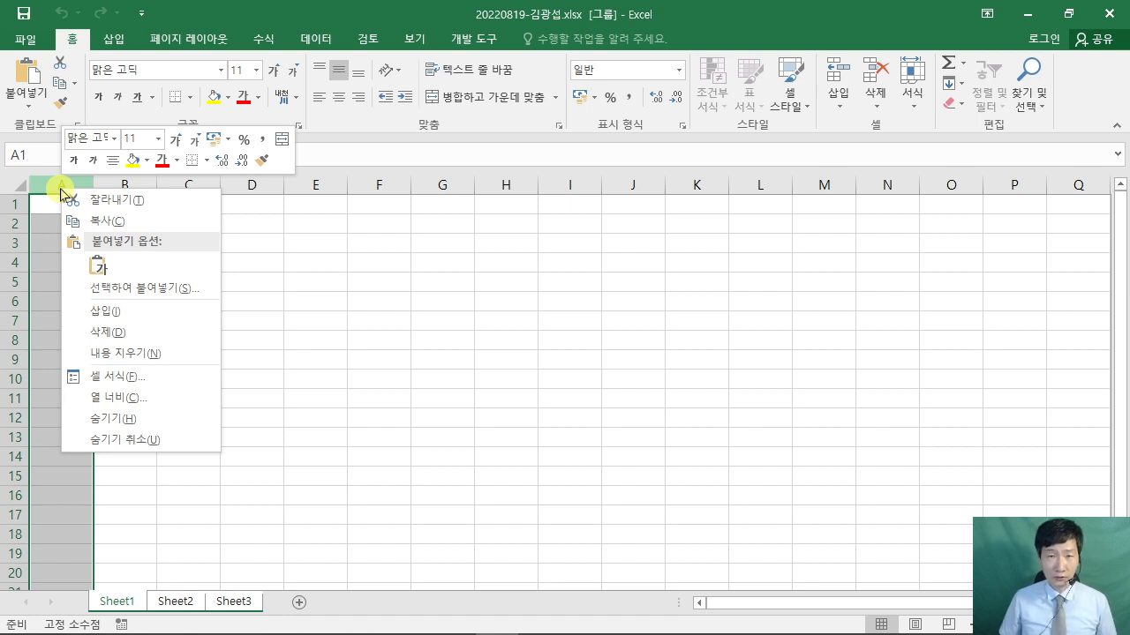
left_click(123, 398)
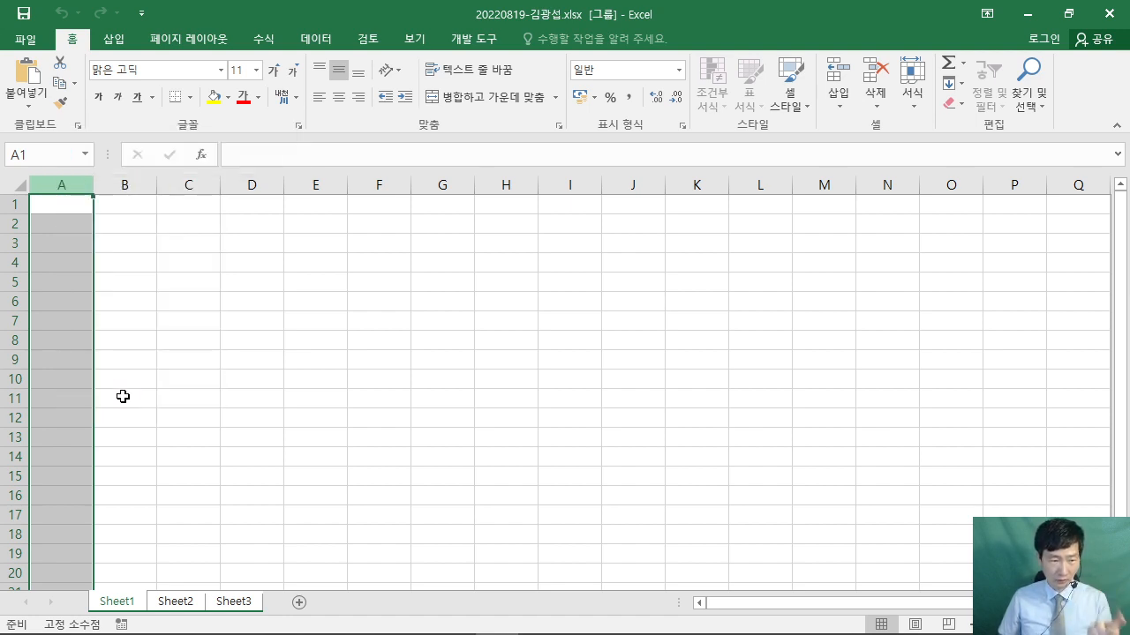
left_click_drag(106, 348, 545, 255)
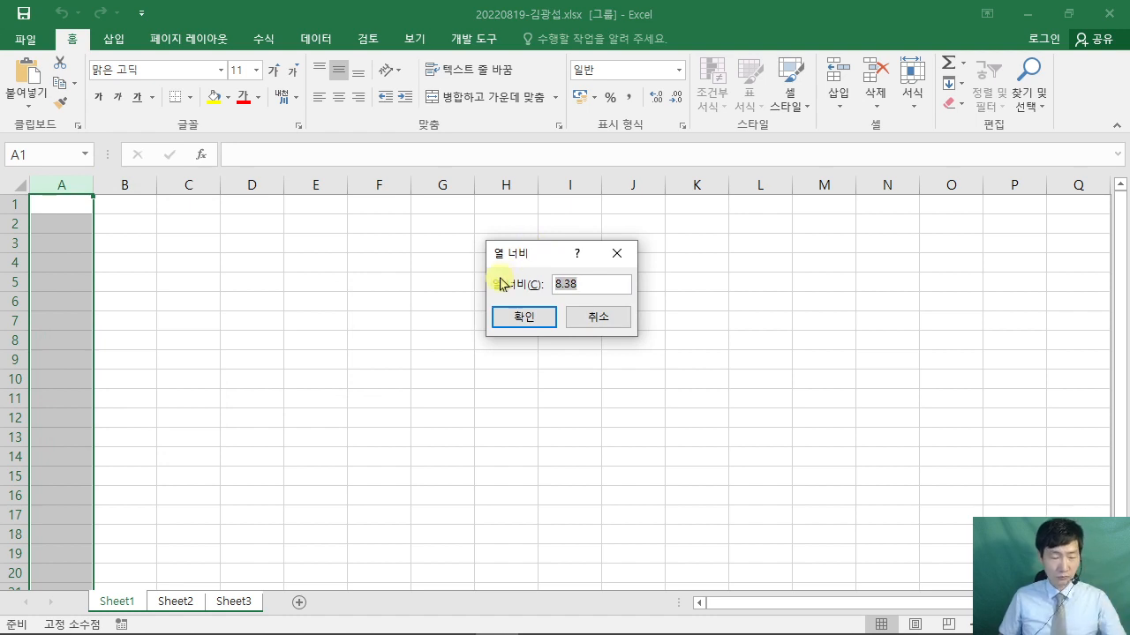
type("1")
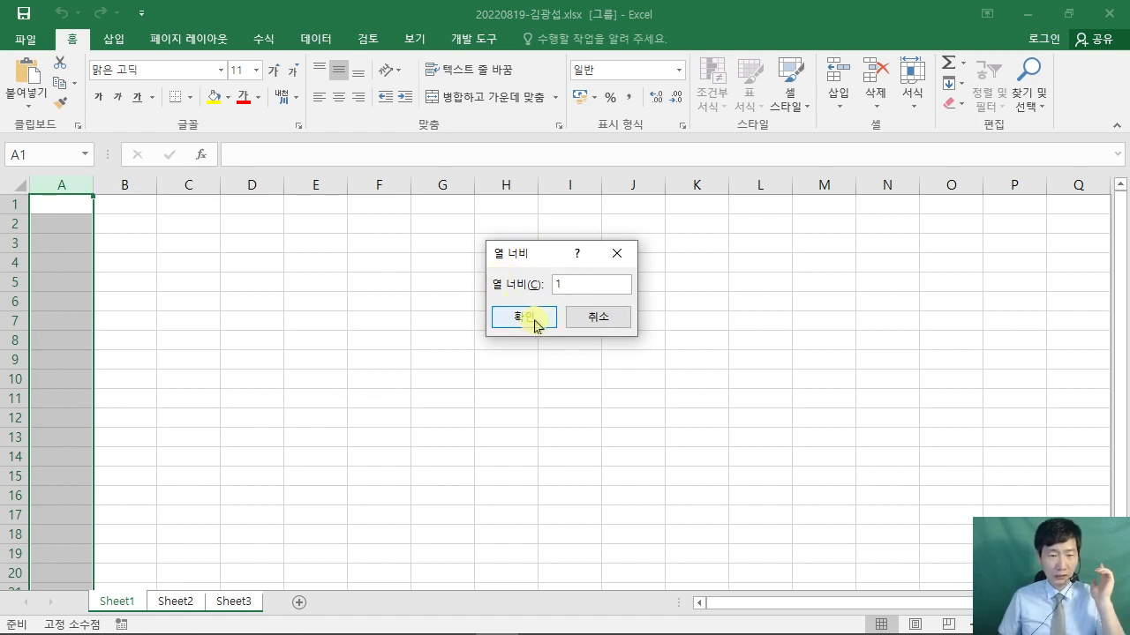
left_click(534, 321)
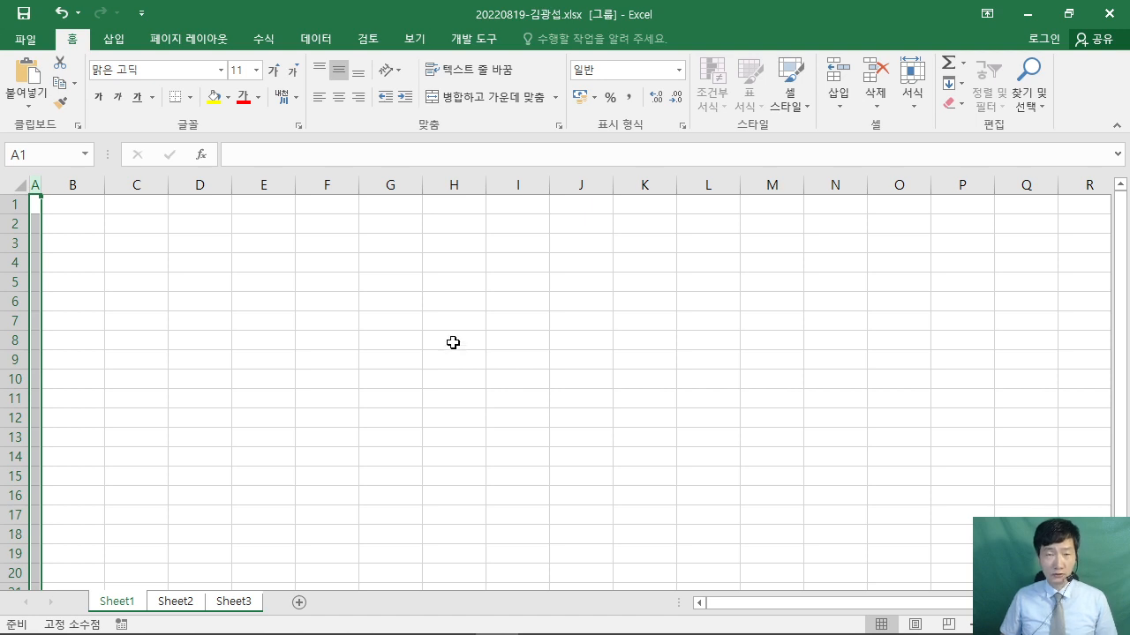
- Scroll the exam PDF to page 2's 《조건》 and mark the 굴림 11pt font rule
mouse_move(281, 634)
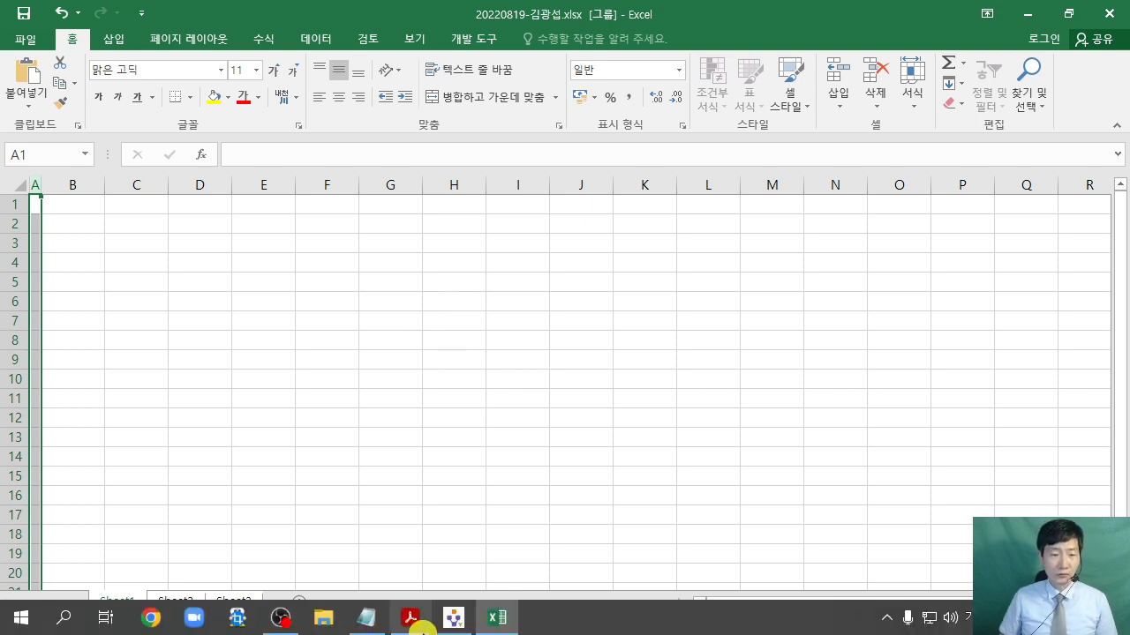
left_click(410, 618)
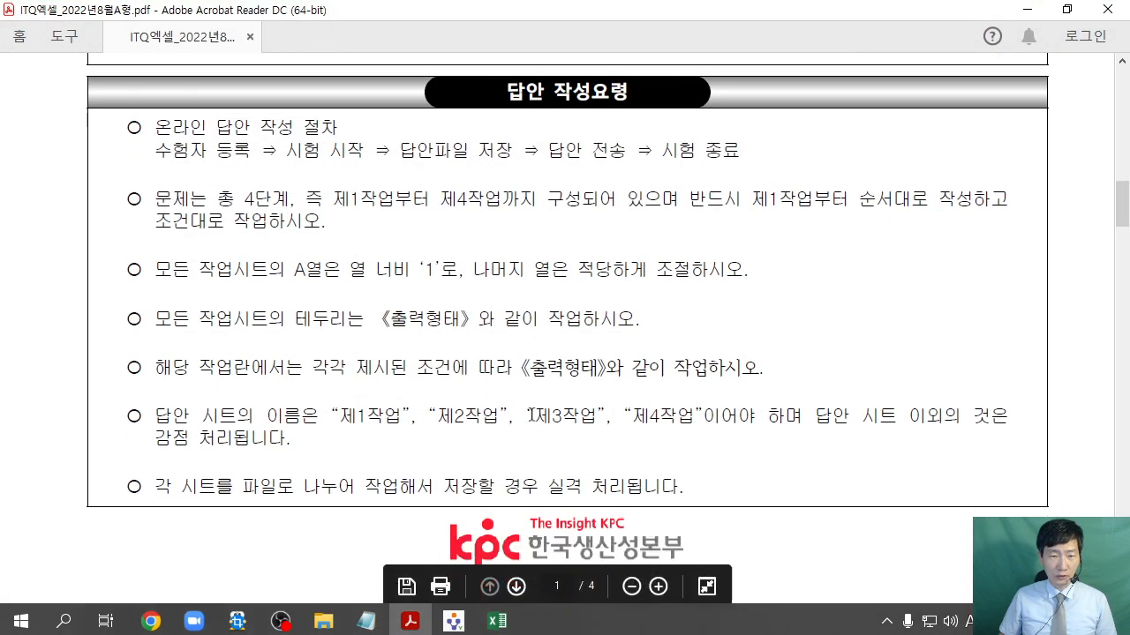
scroll(554, 396, "down", 5)
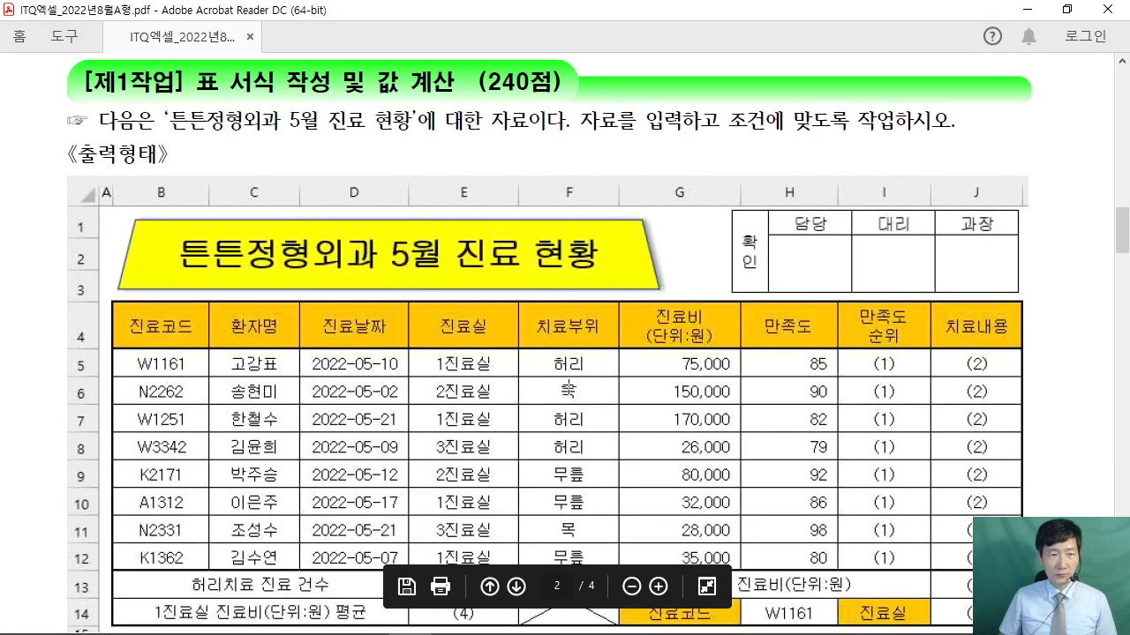
scroll(554, 397, "down", 5)
scroll(587, 389, "down", 3)
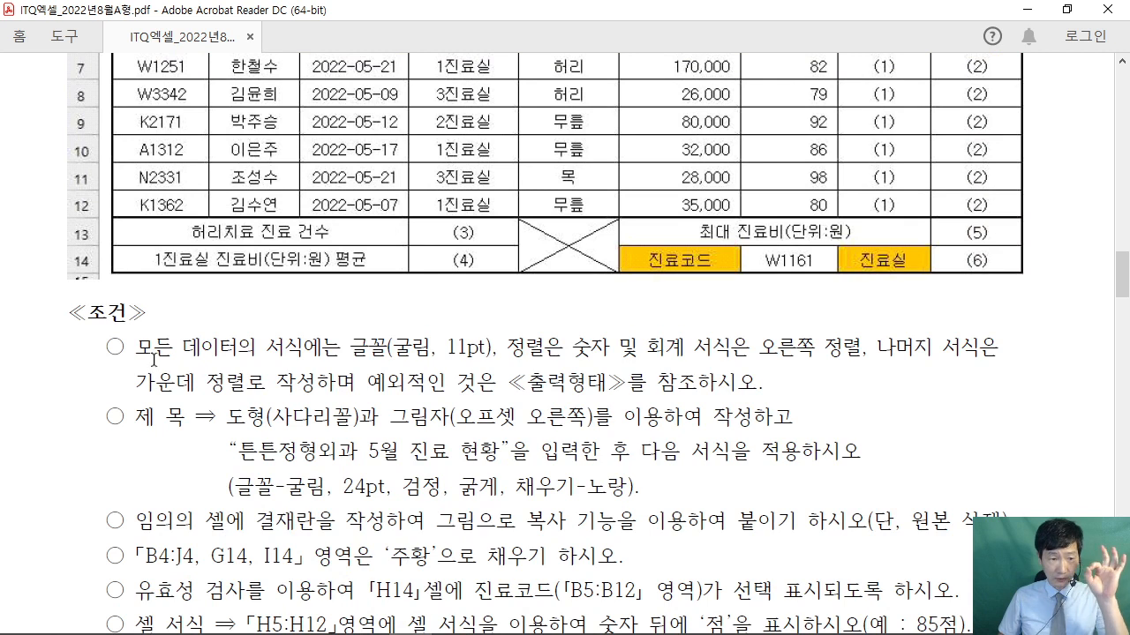
left_click_drag(137, 348, 497, 349)
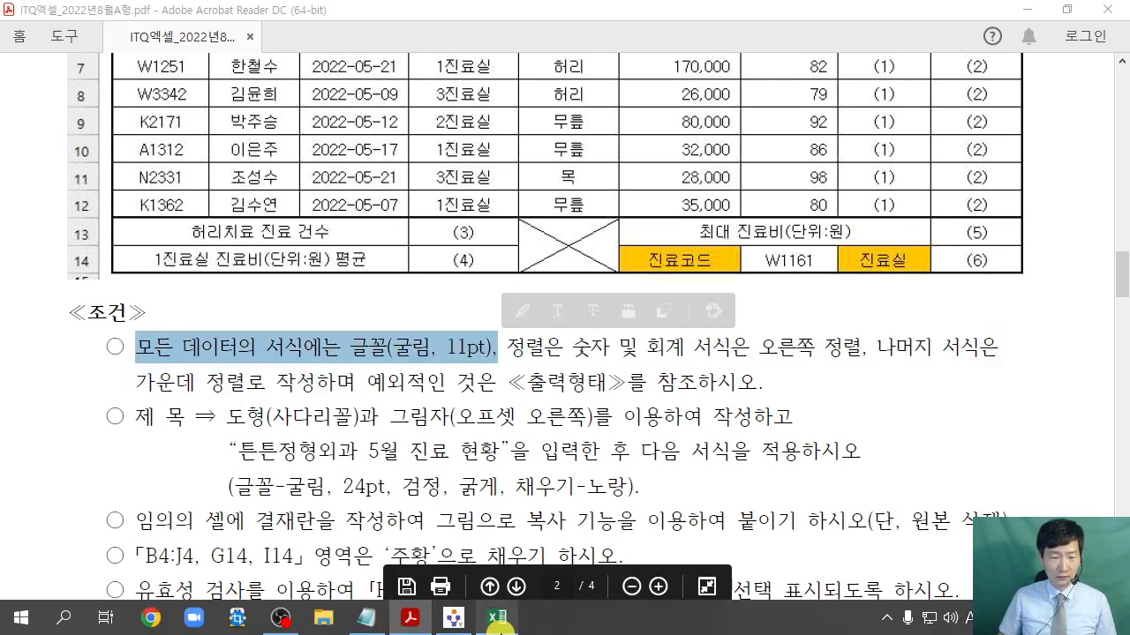
left_click(496, 627)
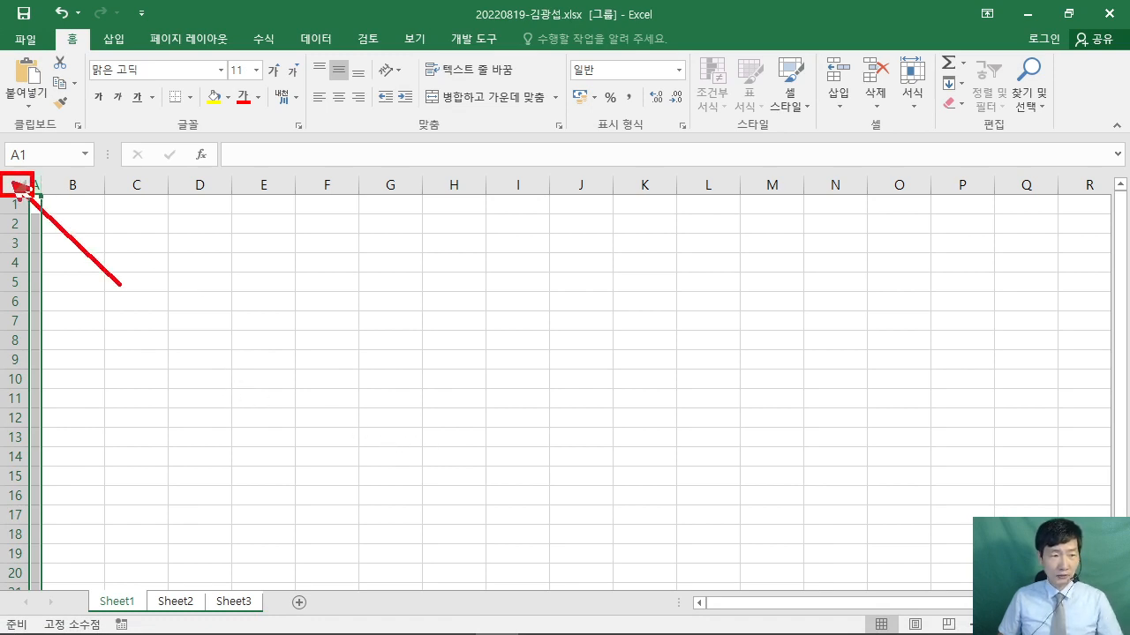
- Select all cells and apply the 굴림 font, then check the PDF and return to Excel
left_click(20, 185)
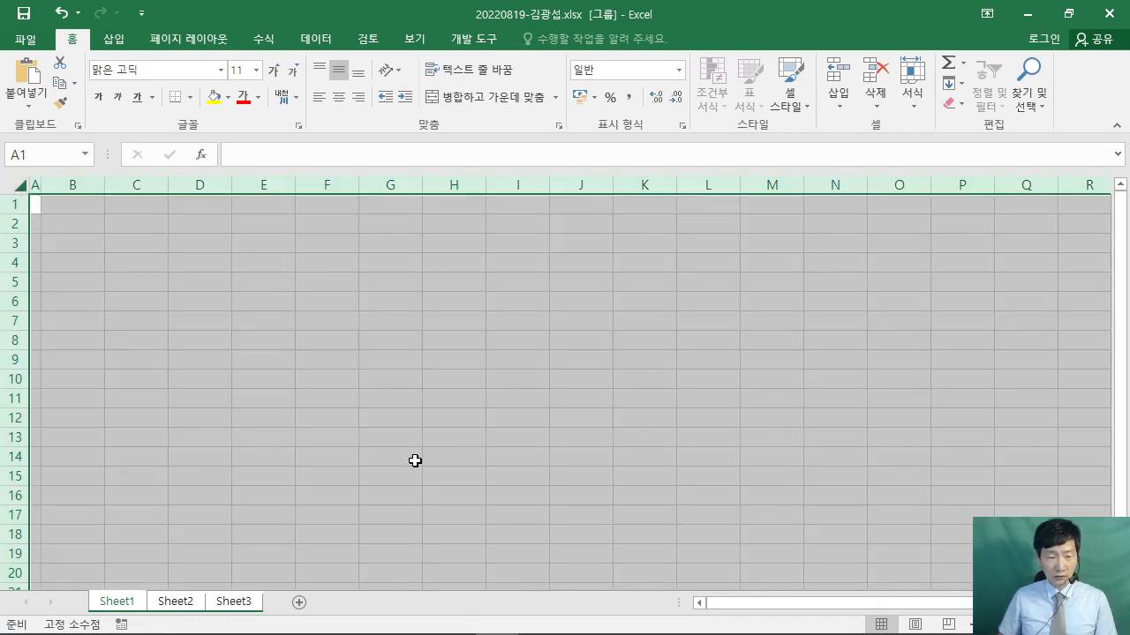
left_click(223, 605)
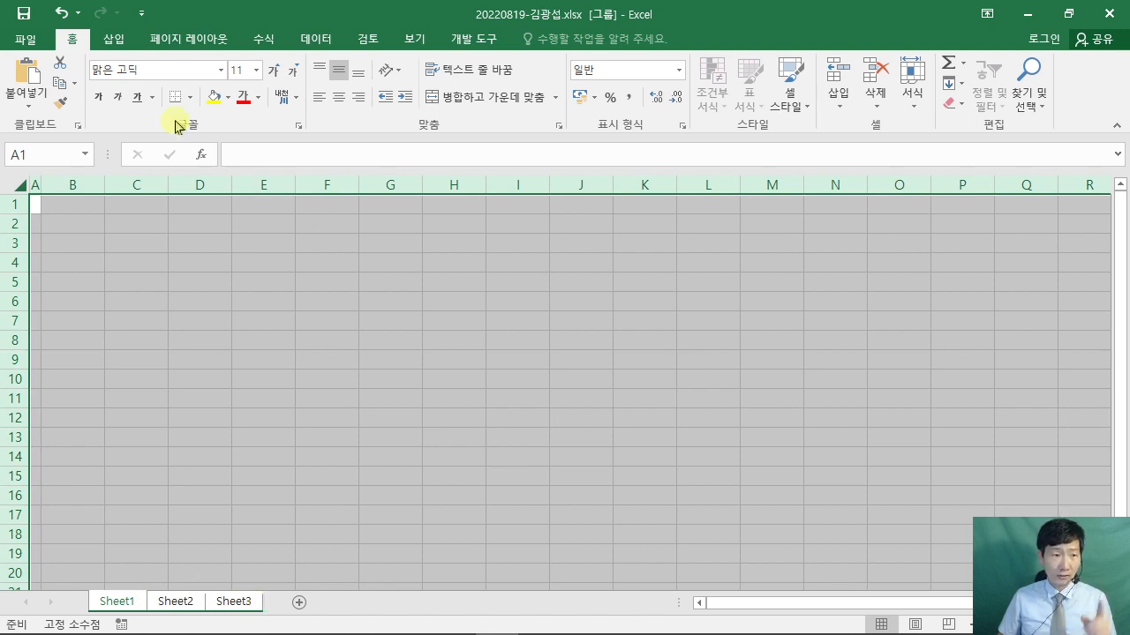
left_click(155, 70)
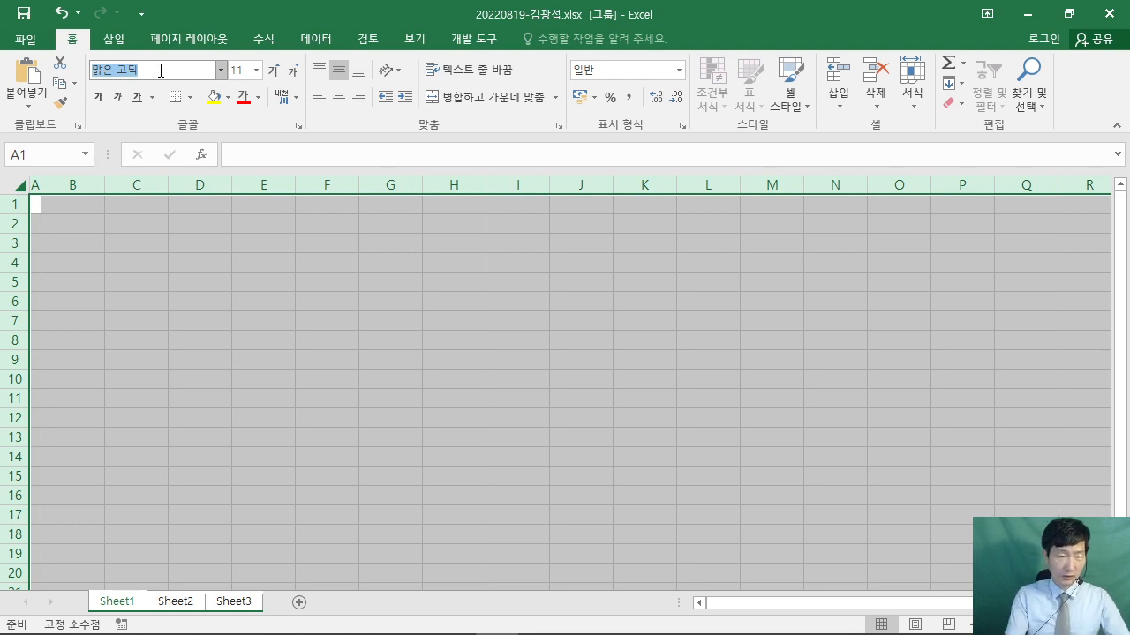
type("ㄱㅜㄹㄹ")
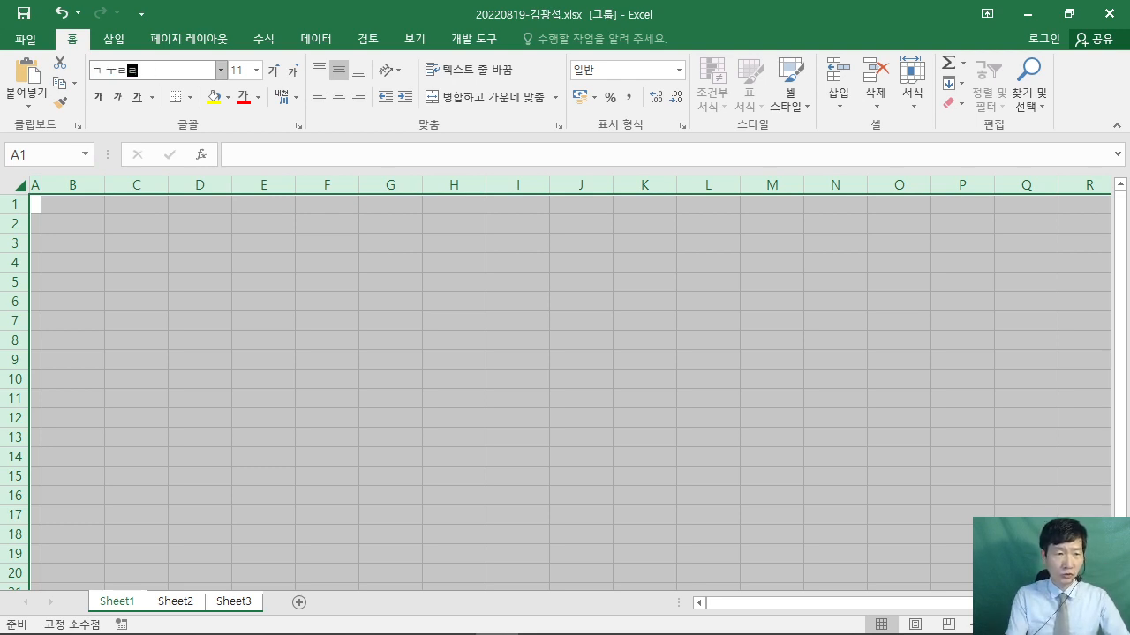
type("굴림")
key("Return")
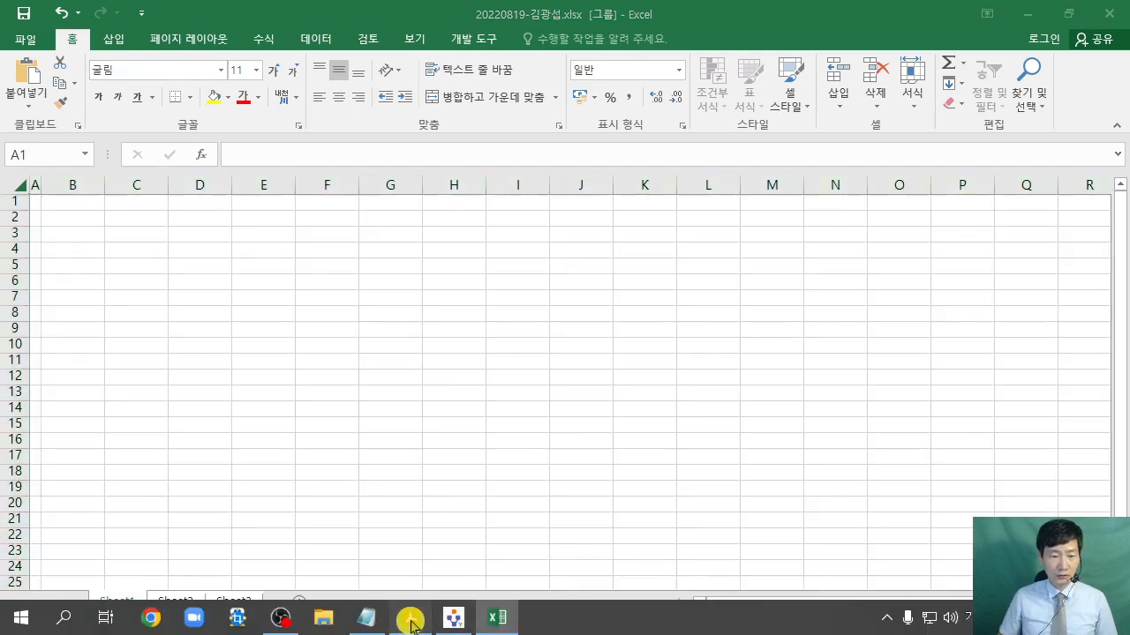
left_click(408, 621)
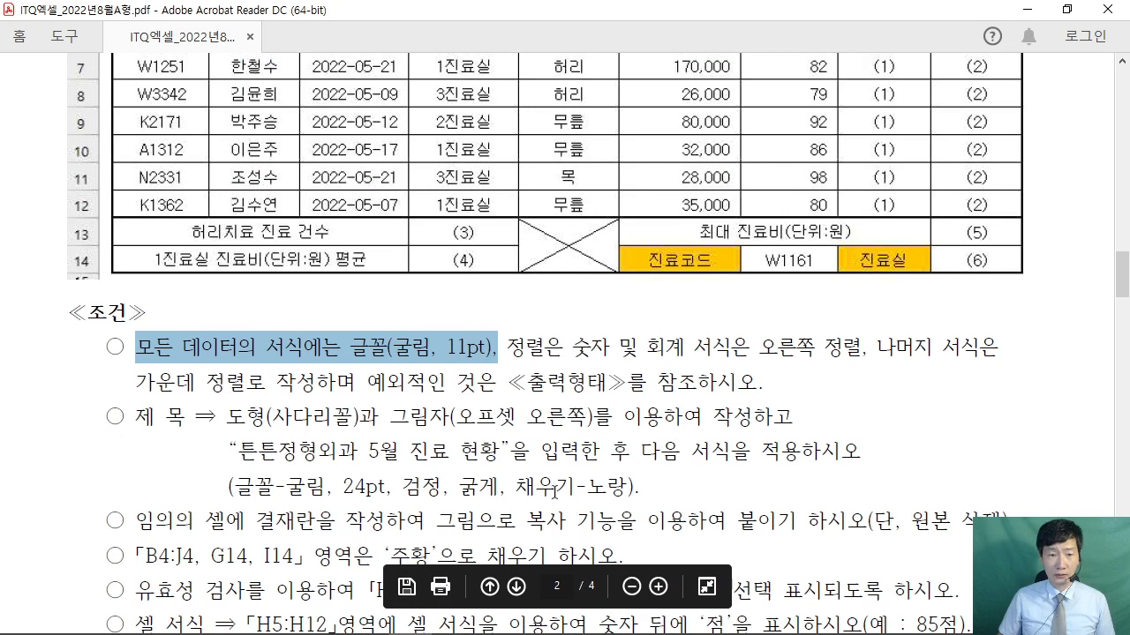
mouse_move(497, 618)
left_click(467, 490)
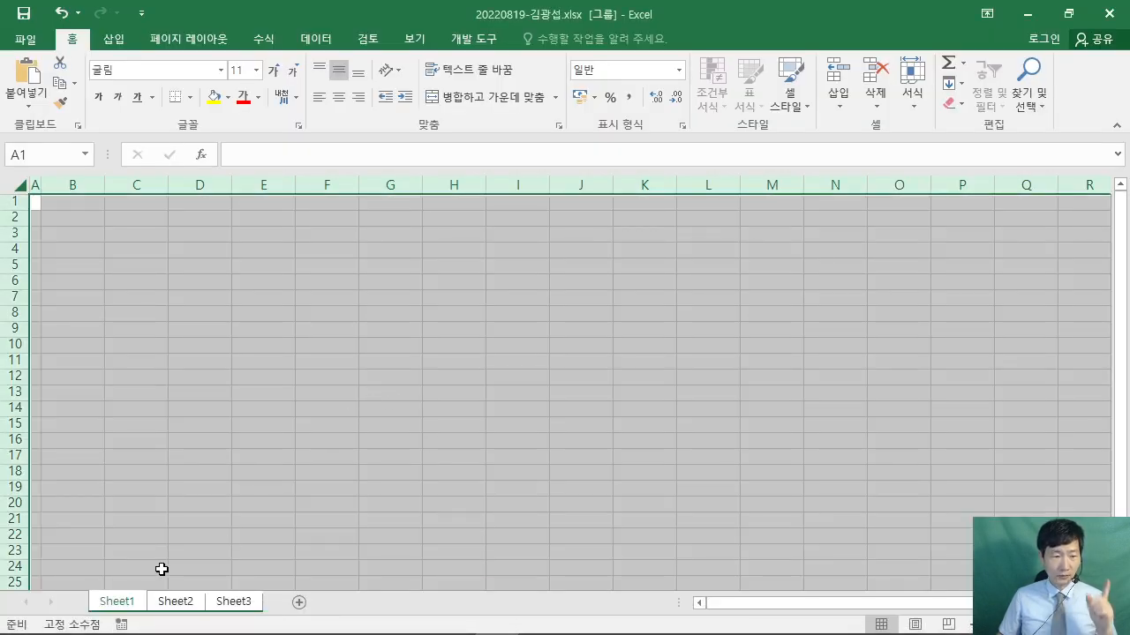
- Clear the selection and rename the Sheet1, Sheet2 and Sheet3 tabs to 제1작업, 제2작업 and 제3작업
left_click(122, 603)
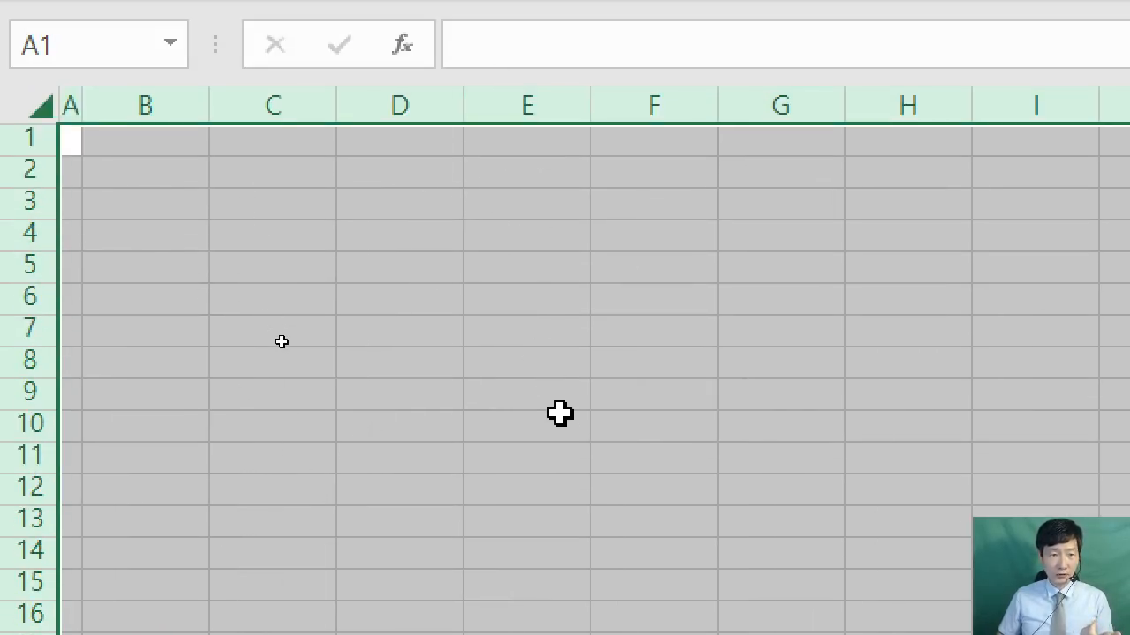
left_click(618, 353)
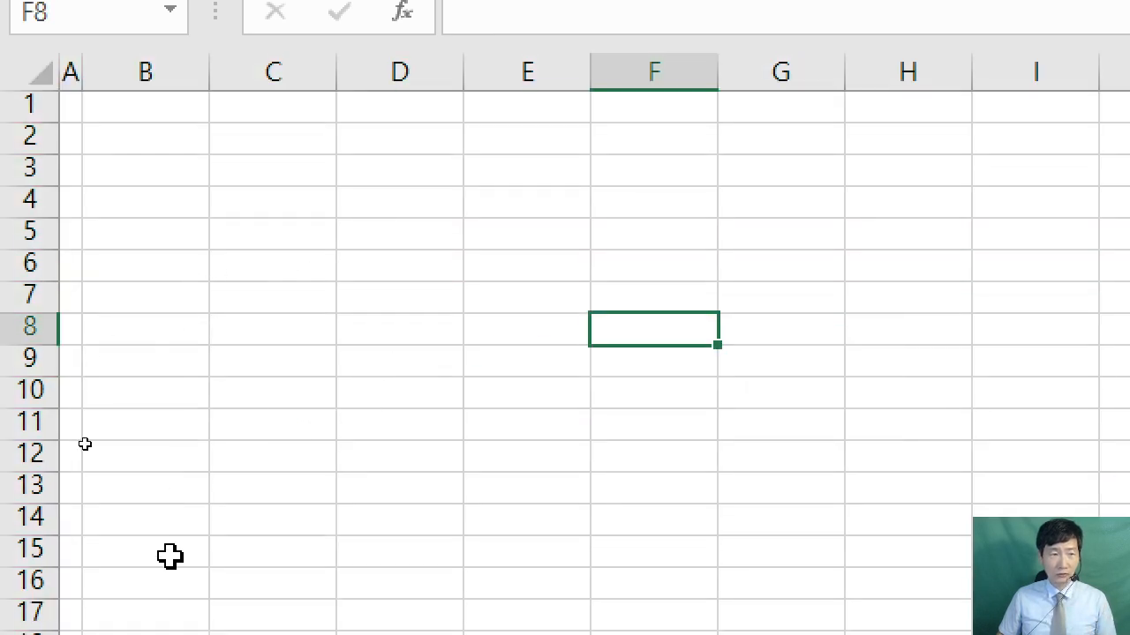
double_click(222, 569)
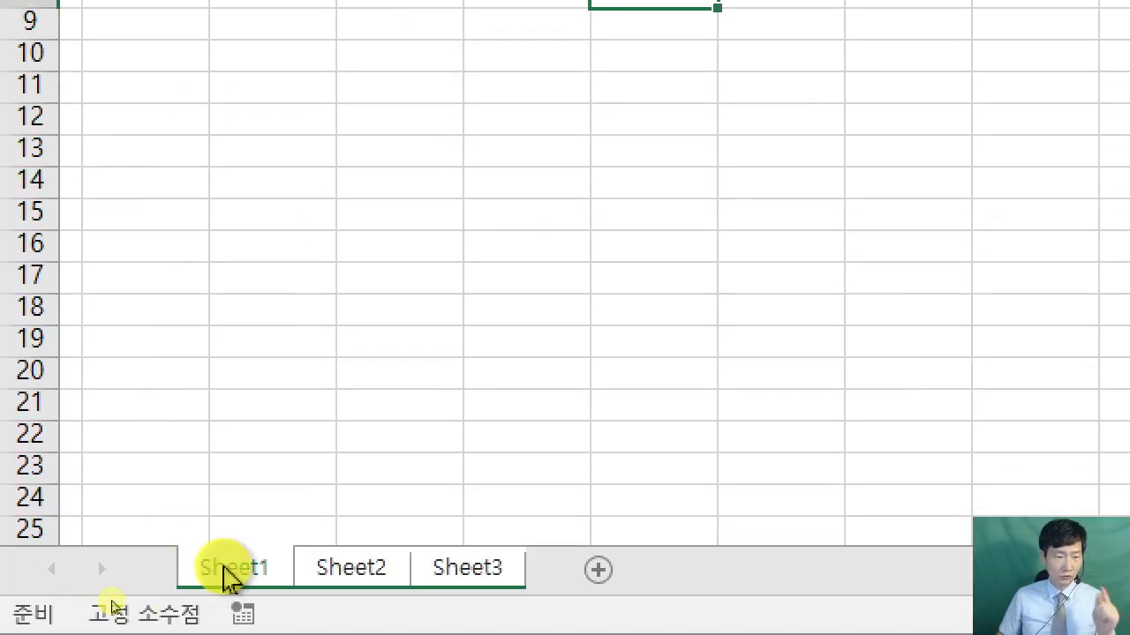
type("제1작업")
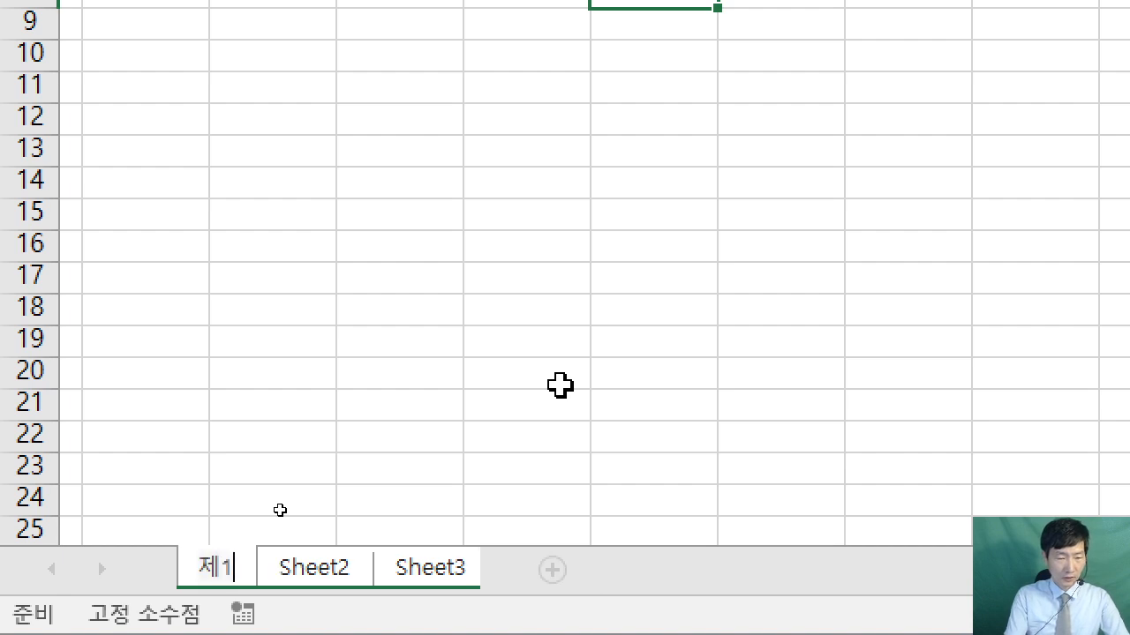
key("Return")
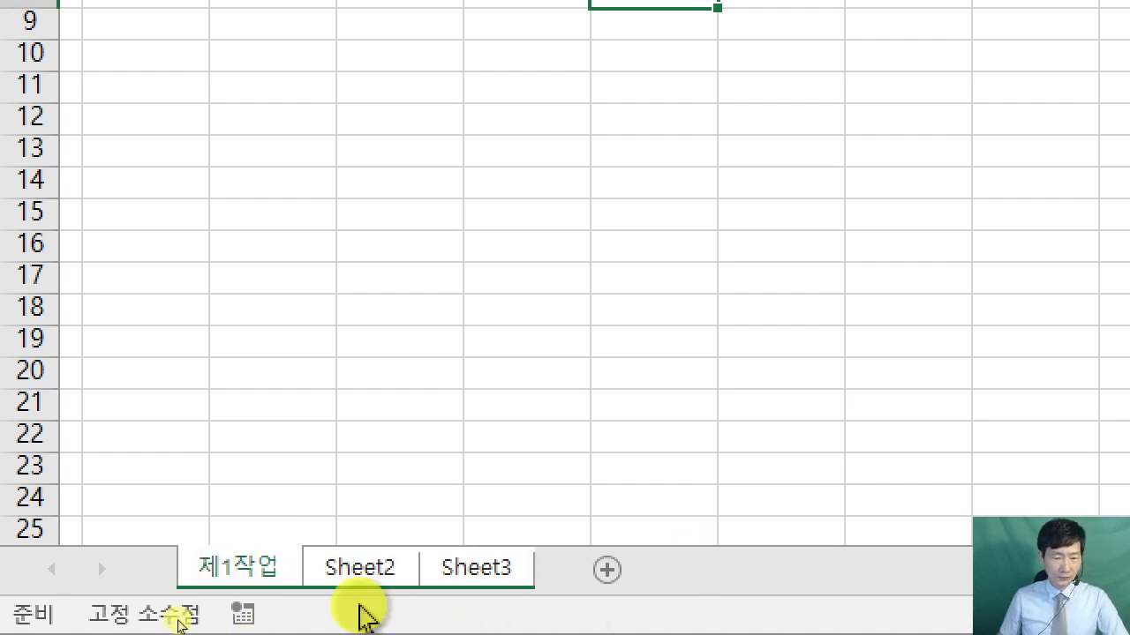
double_click(370, 572)
type("제2작업")
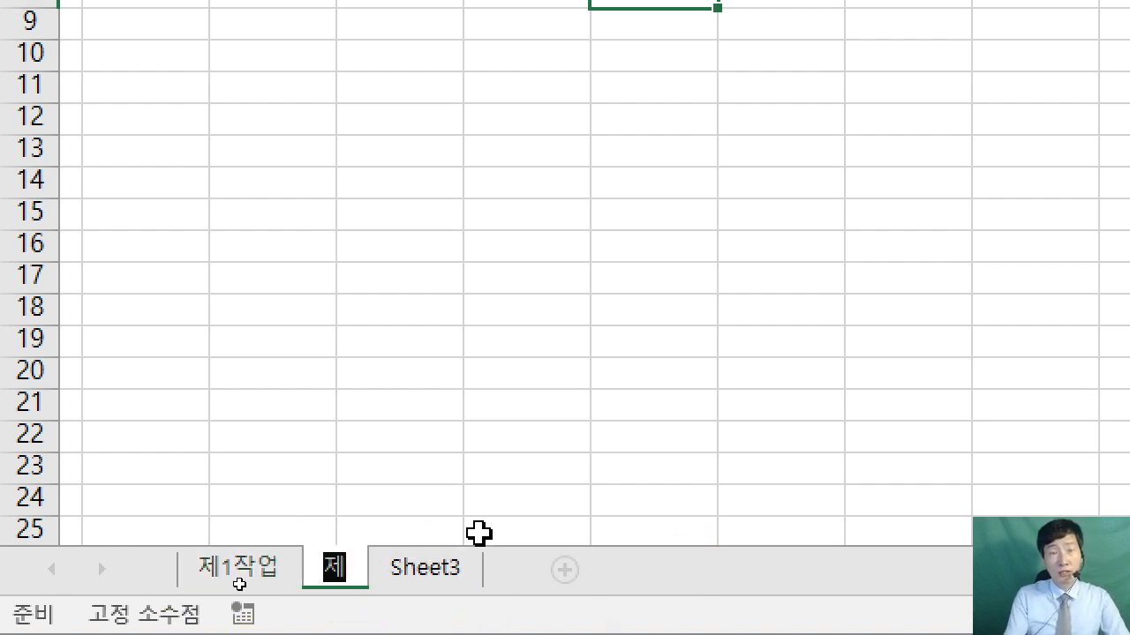
key("Return")
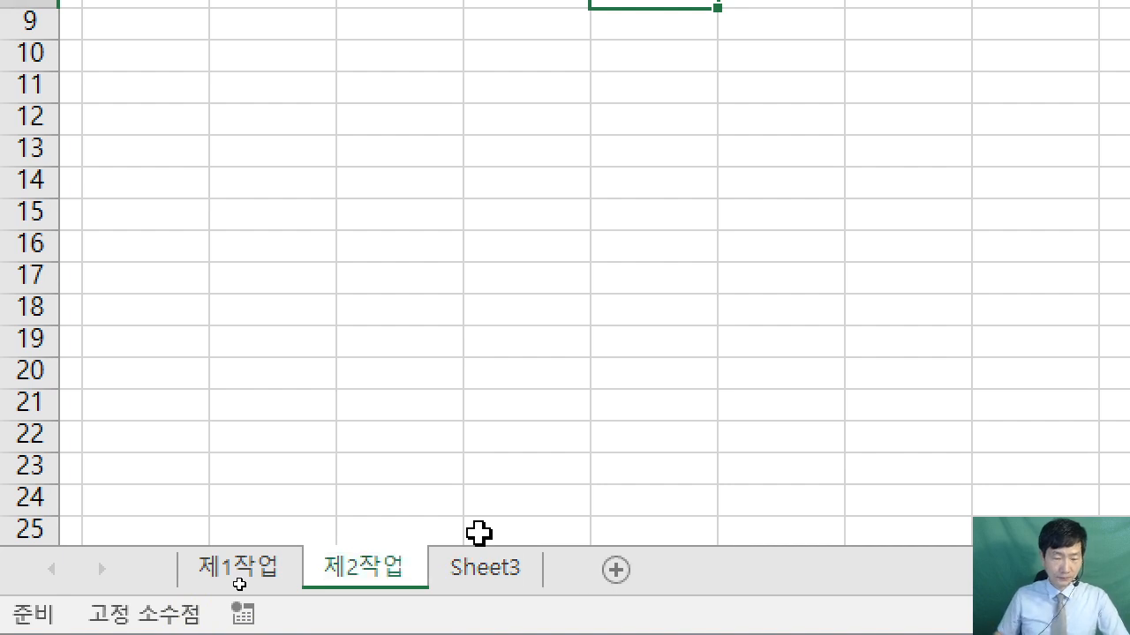
double_click(504, 569)
type("ㅈ")
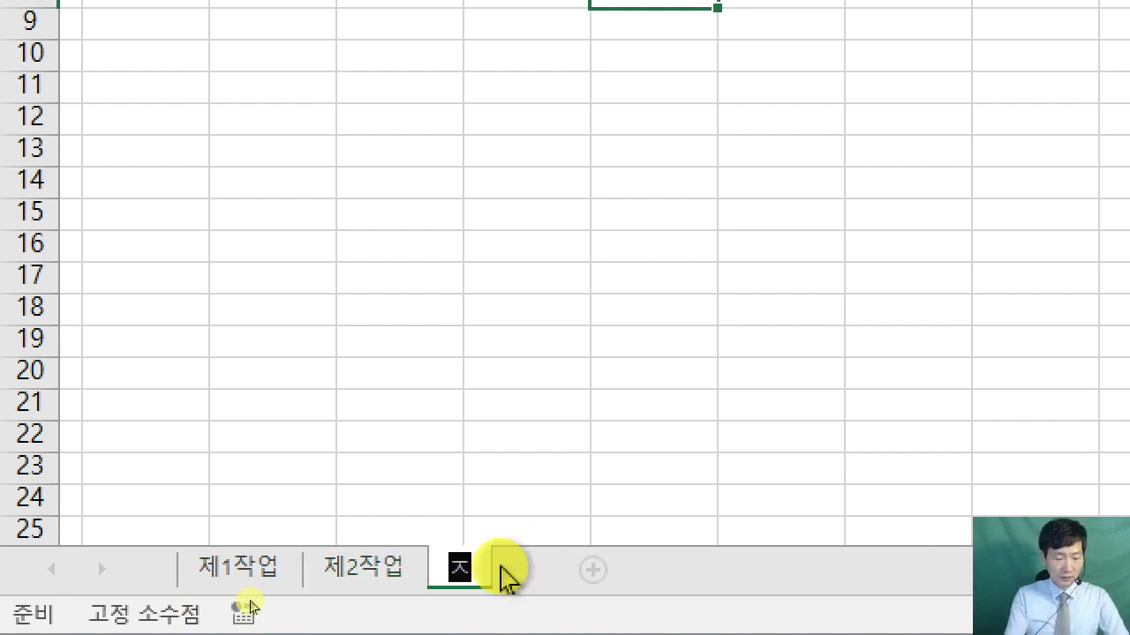
type("ㅔ3작업")
key("Return")
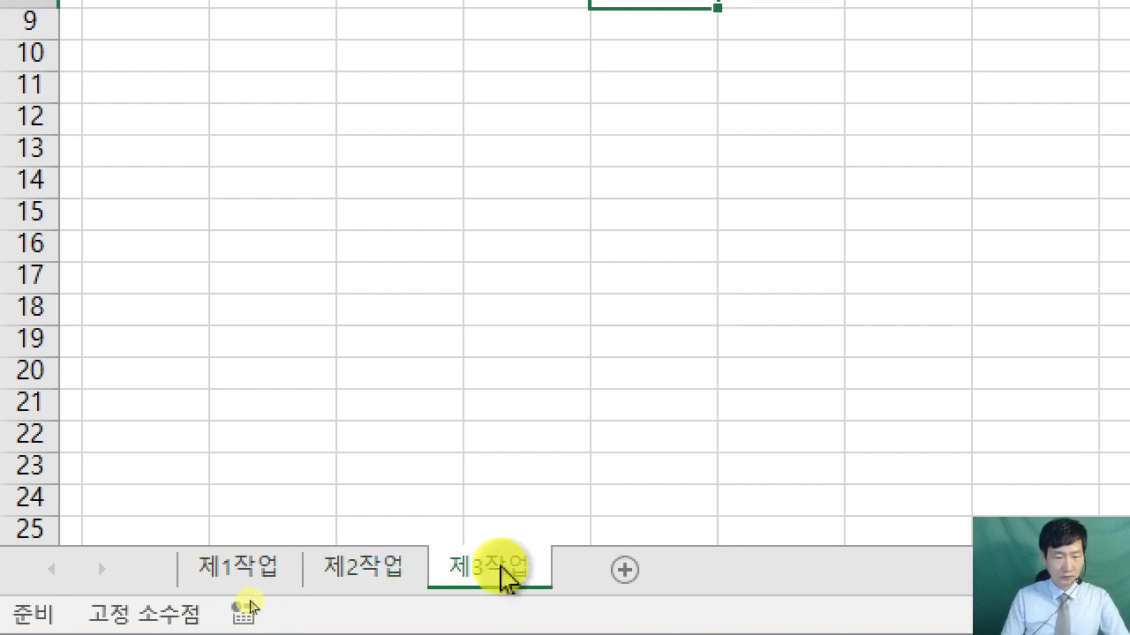
- Return to the 제1작업 sheet and take both Excel and the exam PDF out of full-screen
left_click(210, 571)
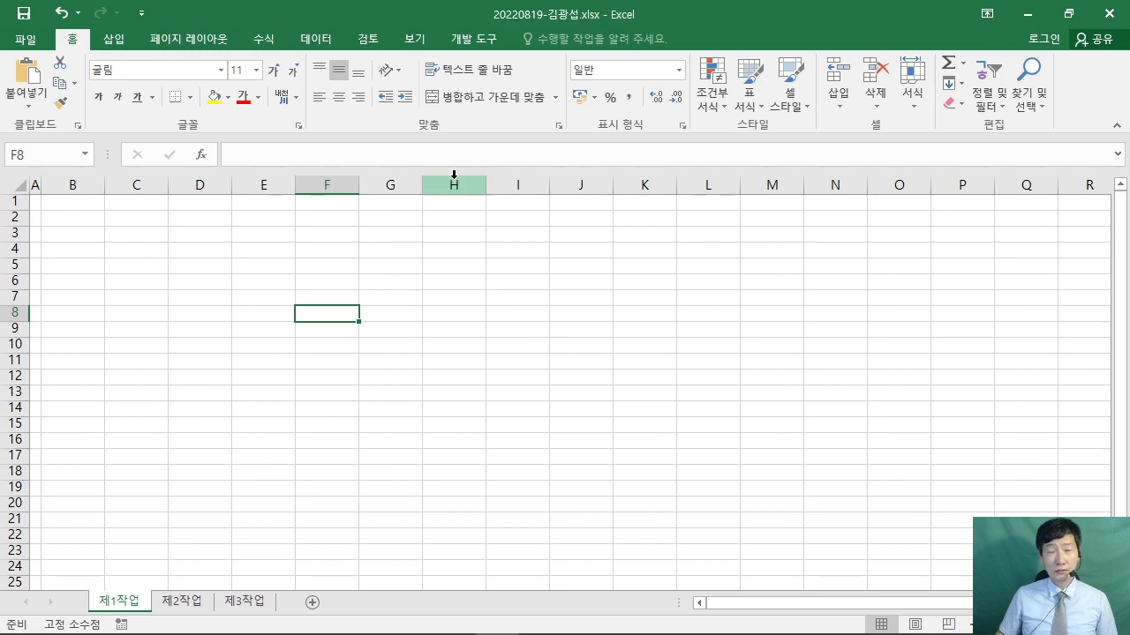
left_click_drag(285, 21, 1125, 181)
left_click(414, 344)
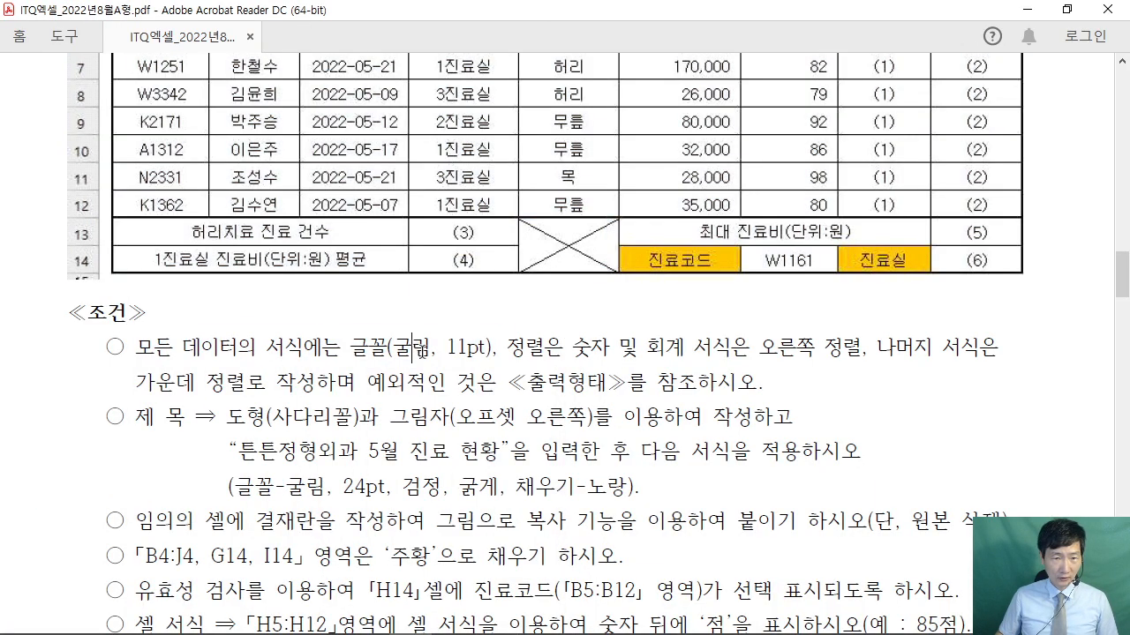
scroll(415, 344, "up", 3)
double_click(486, 11)
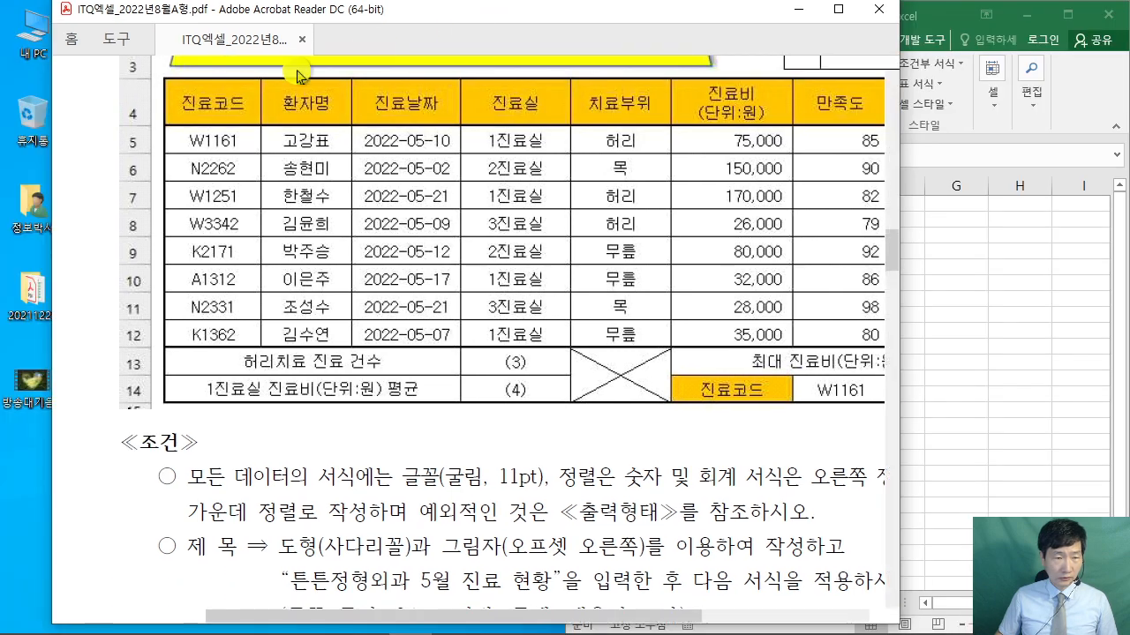
left_click_drag(353, 10, 5, 239)
- Give the spreadsheet more room, then show the exam PDF full-screen with columns B–J visible
scroll(433, 395, "up", 2)
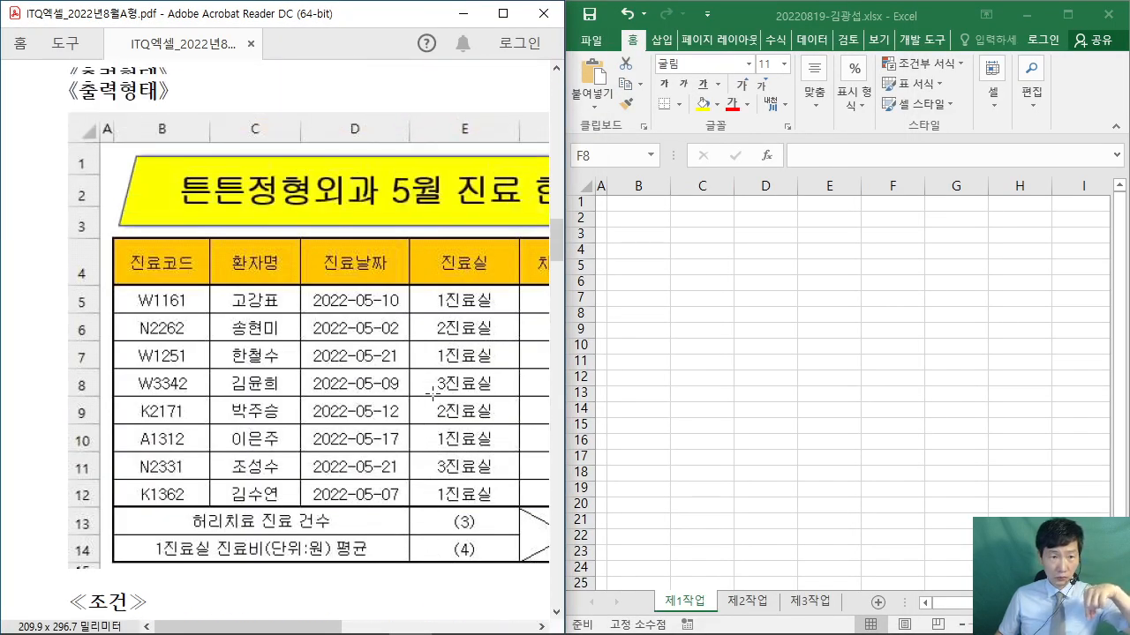
scroll(433, 394, "up", 1)
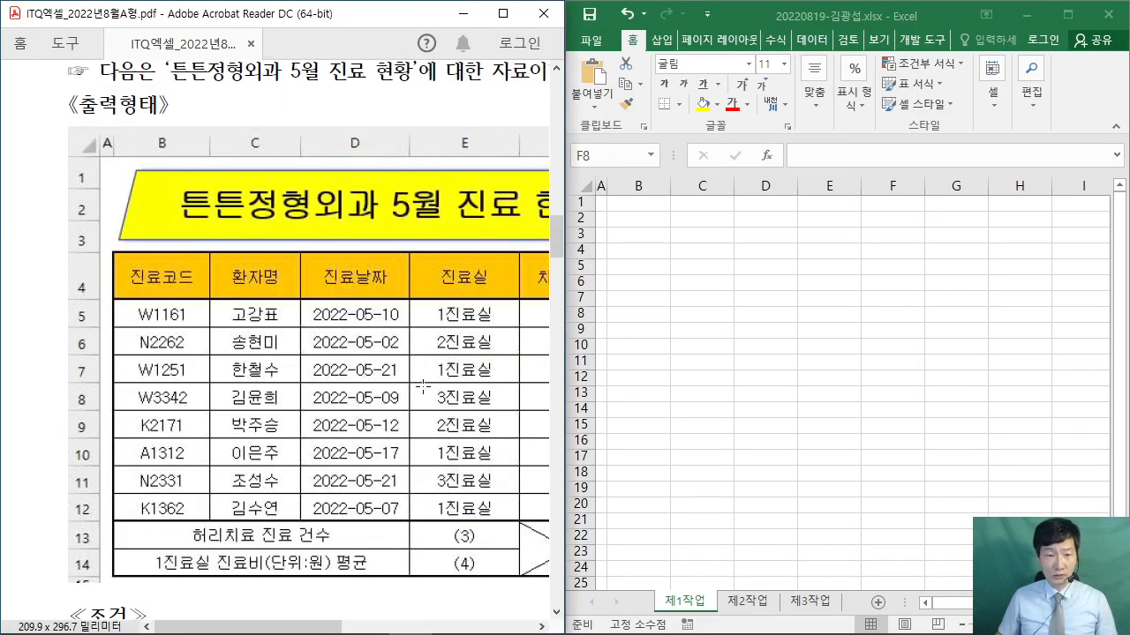
left_click_drag(197, 626, 211, 629)
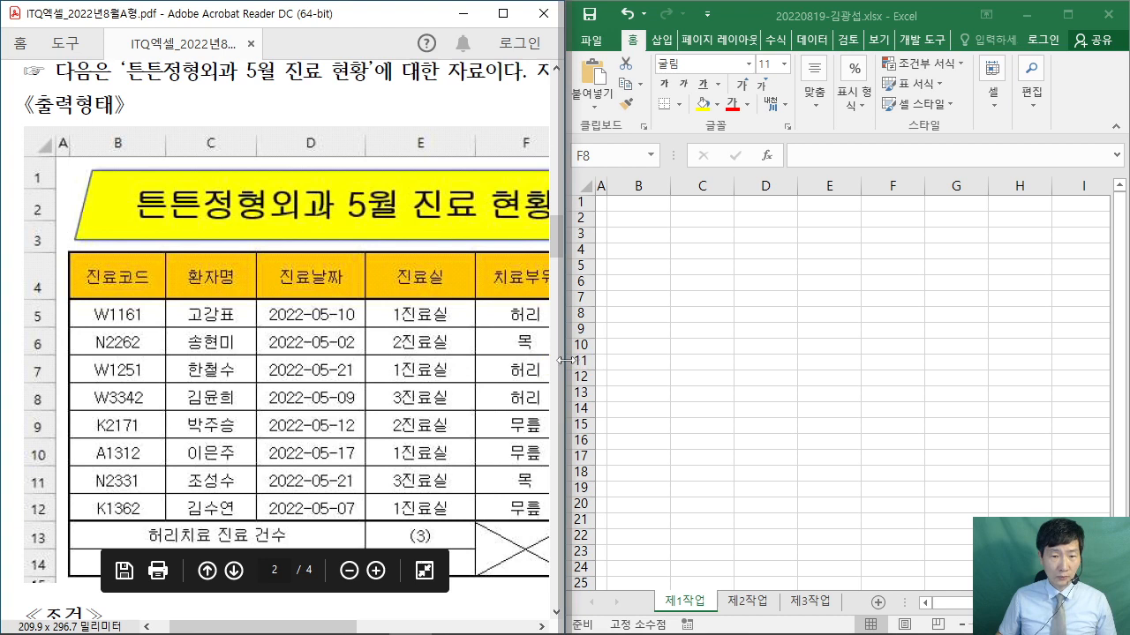
left_click_drag(565, 360, 385, 353)
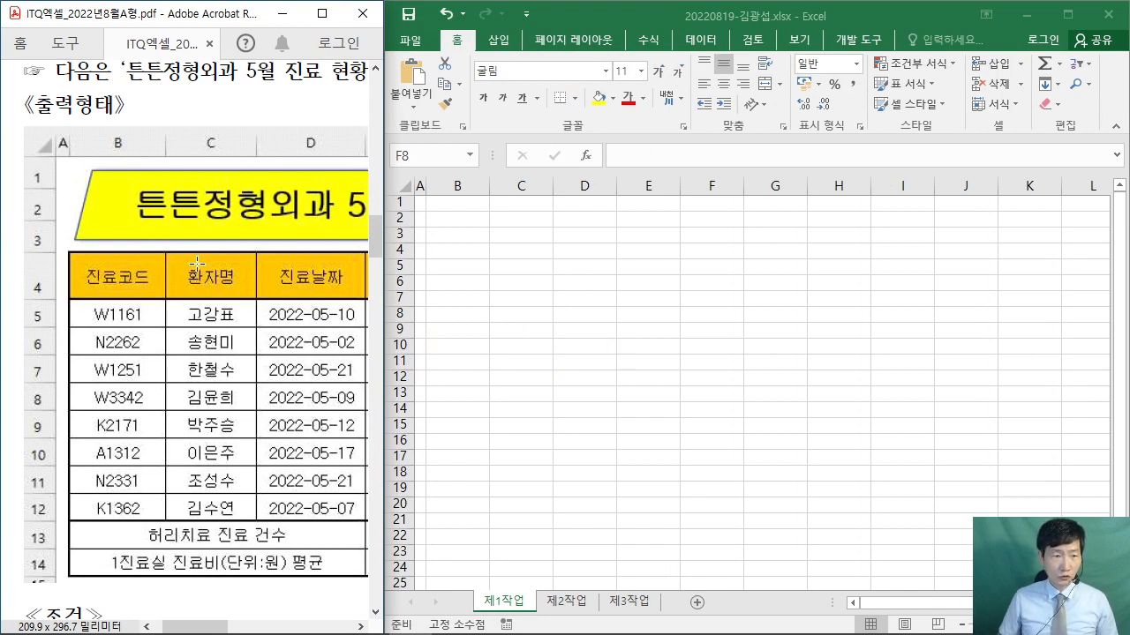
scroll(198, 263, "down", 2)
scroll(200, 353, "up", 3)
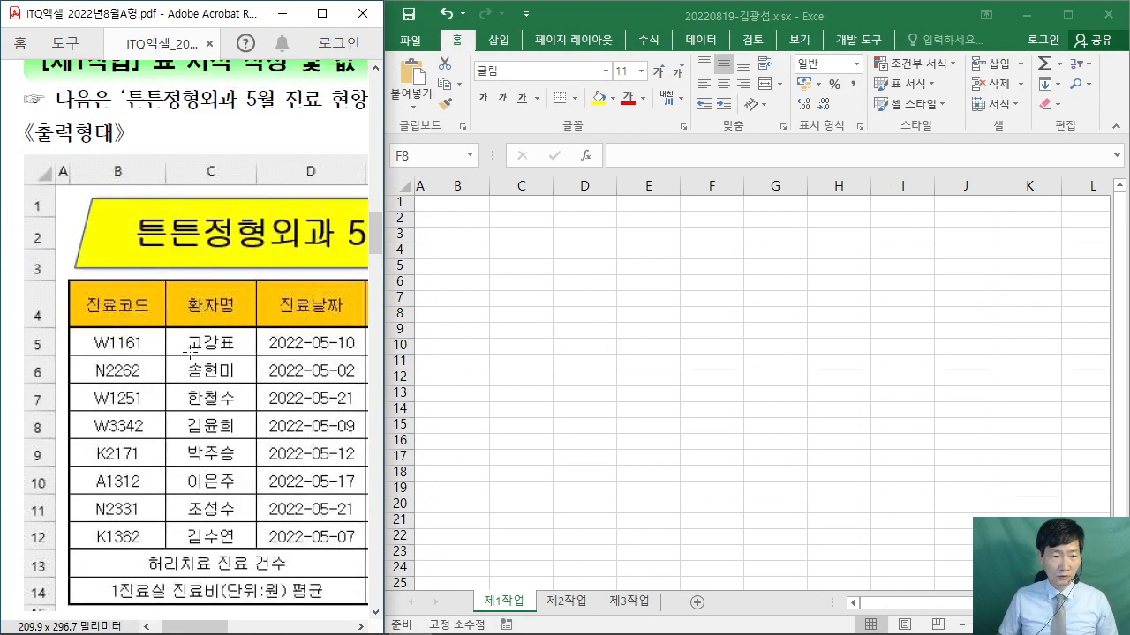
left_click(322, 14)
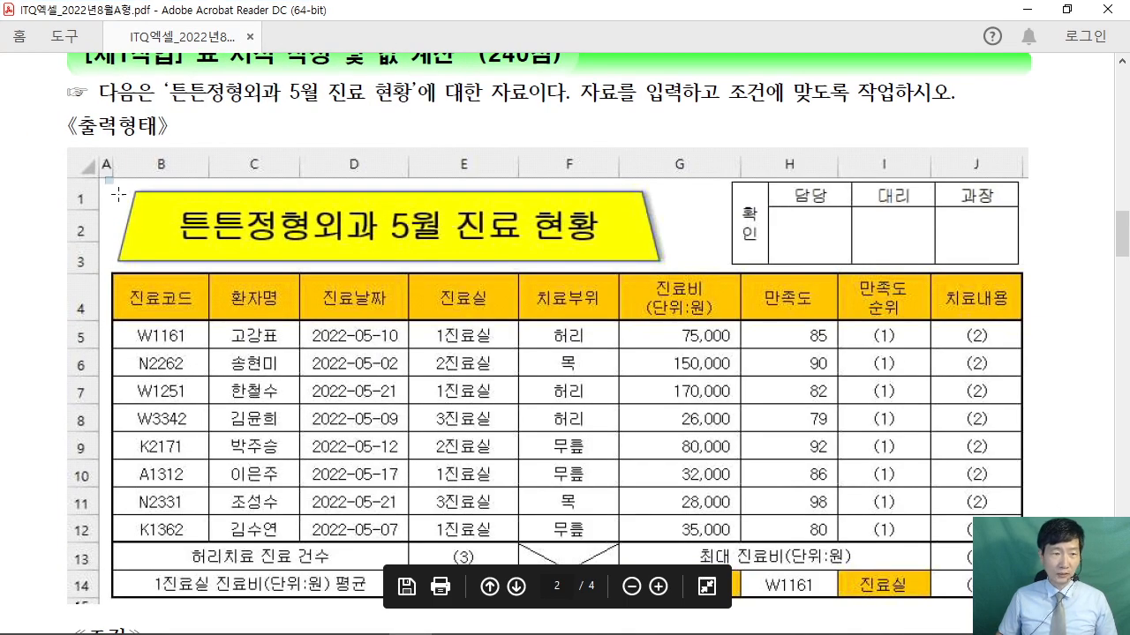
- Marquee-select the title banner, approval box and data table, then snap Acrobat to the left half
left_click_drag(117, 193, 657, 261)
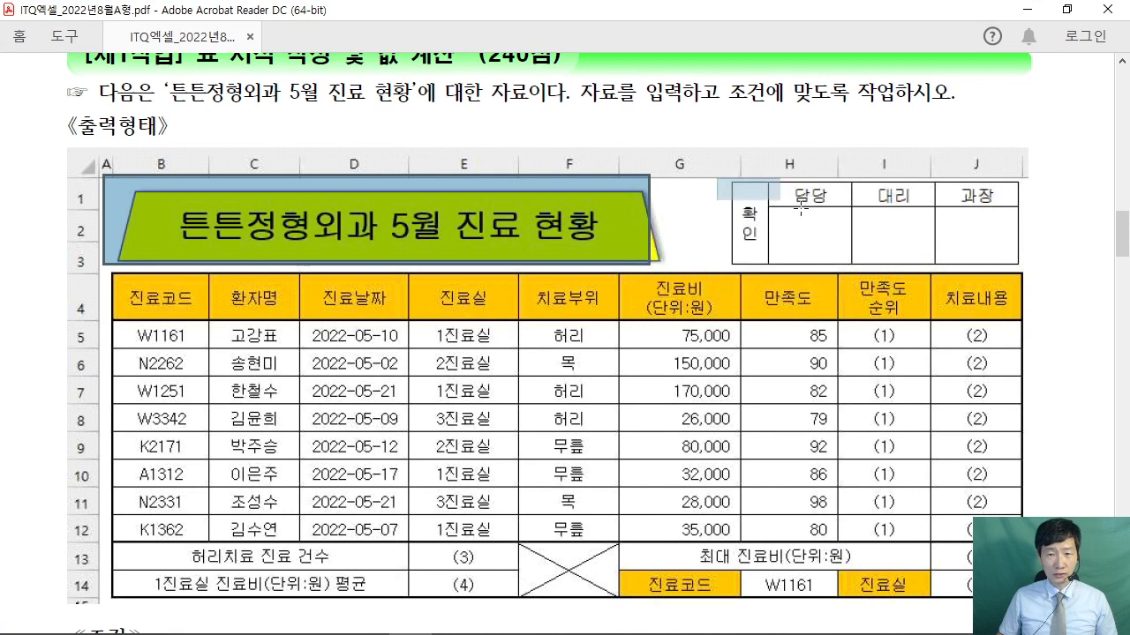
left_click_drag(799, 208, 1027, 263)
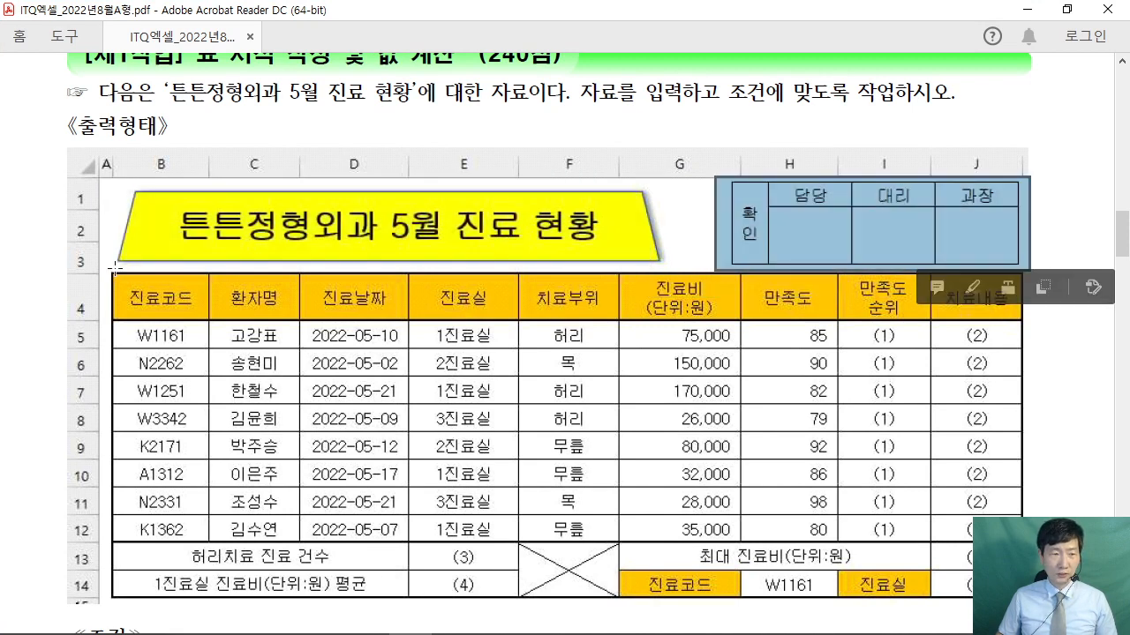
left_click_drag(111, 275, 1024, 609)
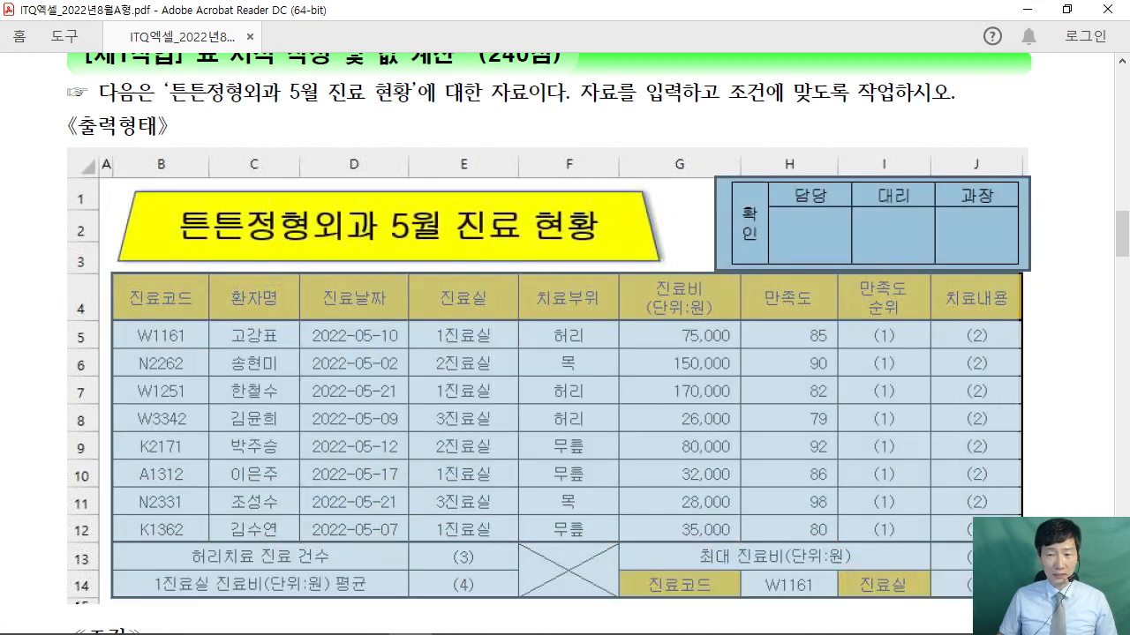
left_click(1060, 221)
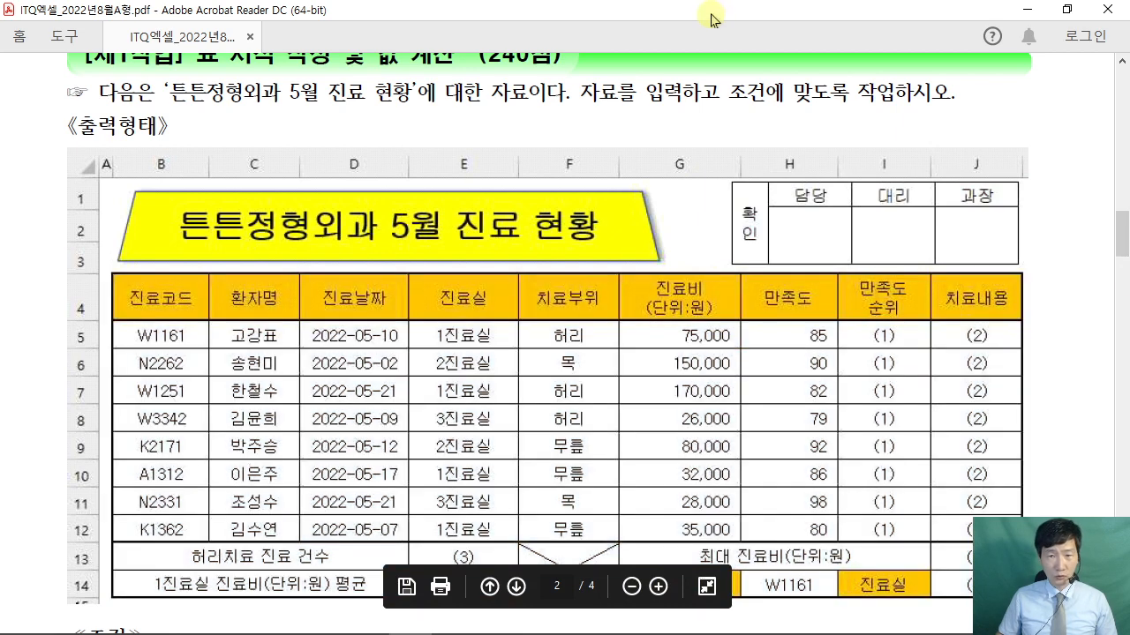
key("super+Left")
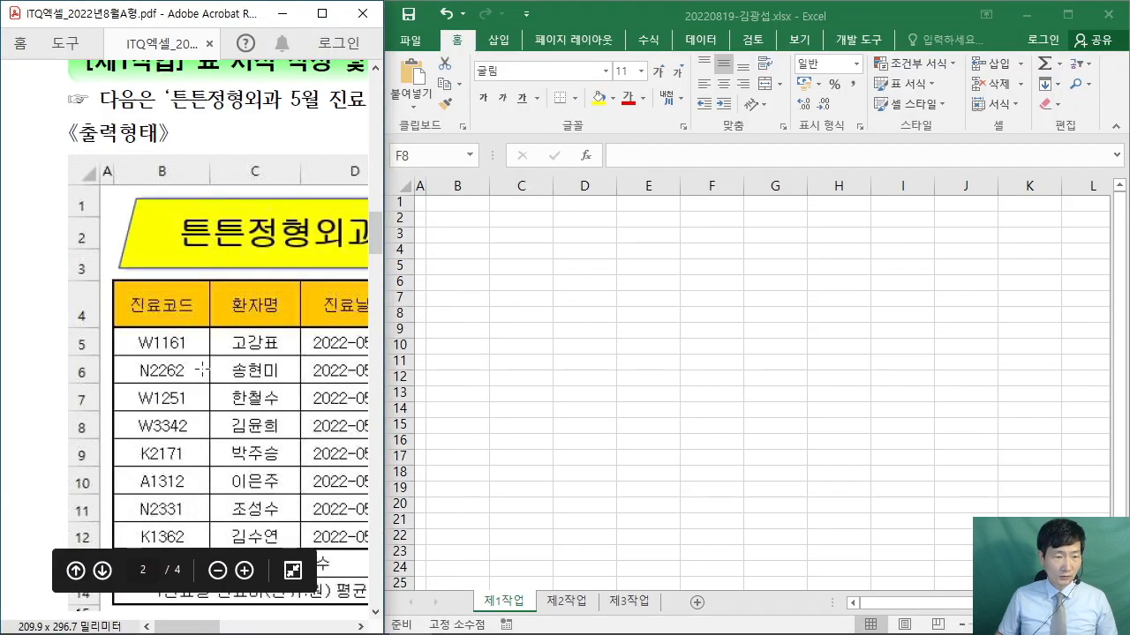
- Widen and zoom the Excel sheet, collapse the ribbon, and select the table range B4:J14
left_click_drag(197, 627, 217, 630)
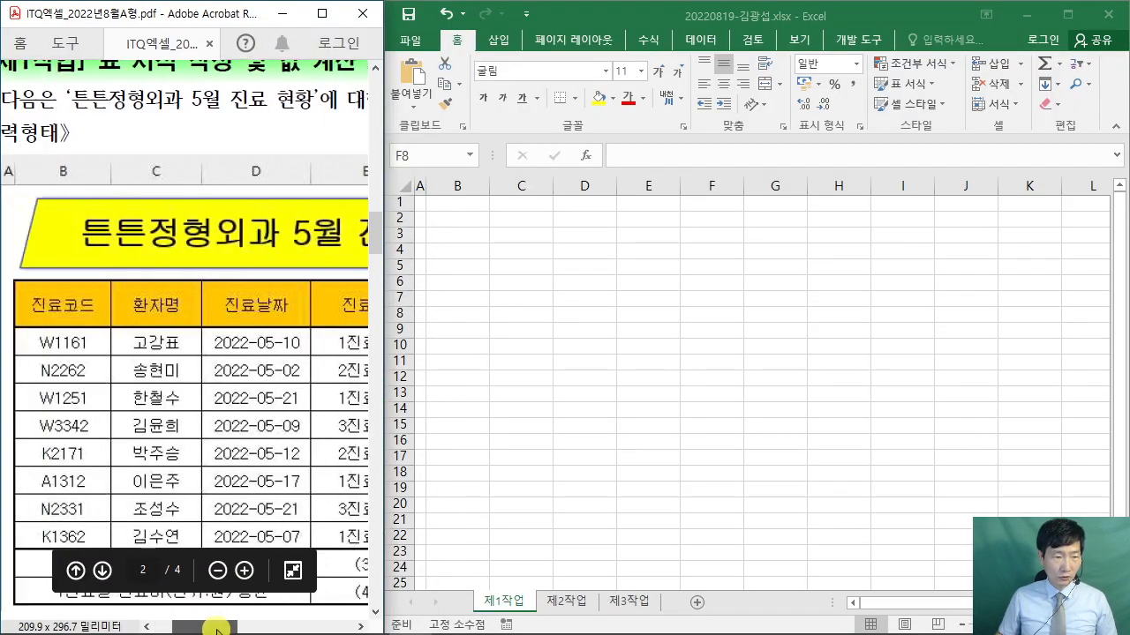
left_click(455, 254)
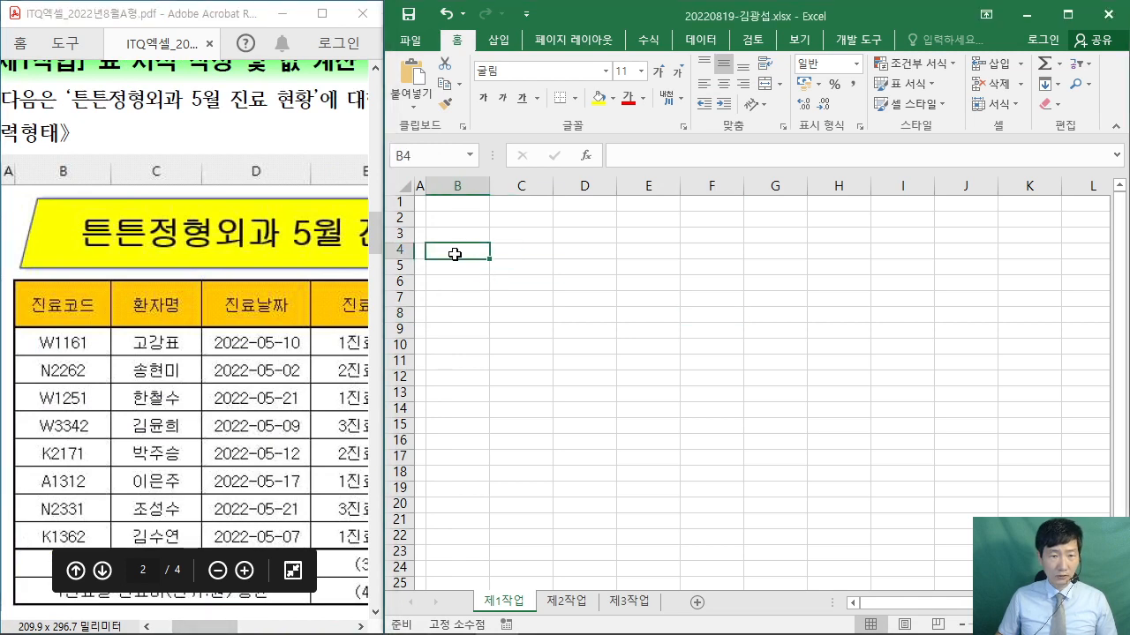
left_click_drag(384, 205, 350, 205)
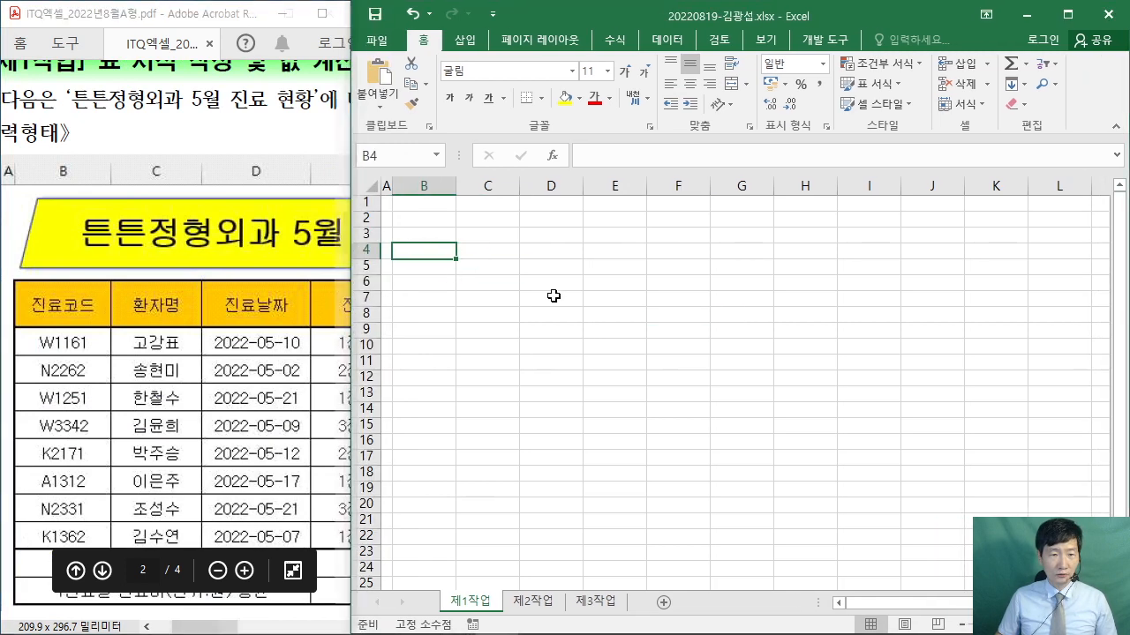
scroll(553, 296, "up", 5)
scroll(479, 297, "down", 1)
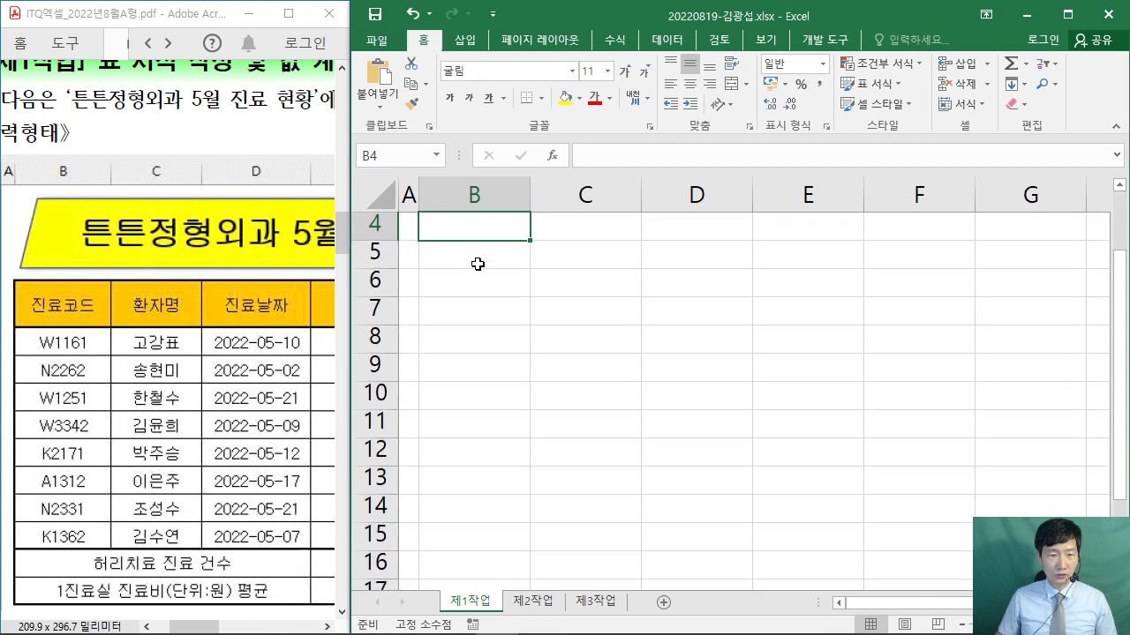
scroll(477, 264, "up", 1)
double_click(424, 39)
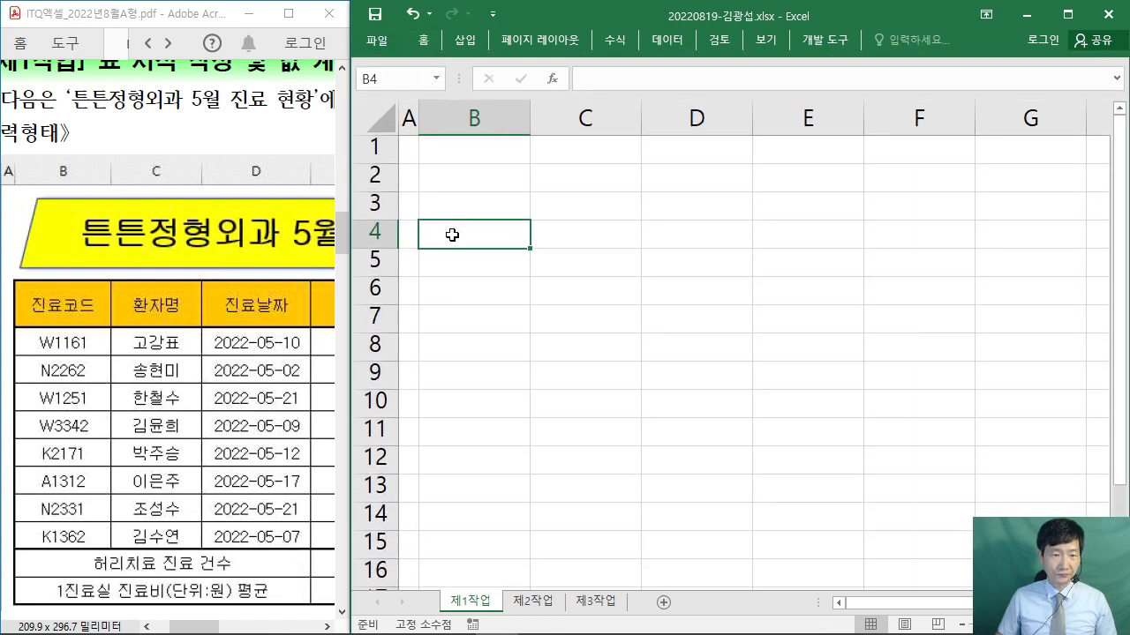
left_click_drag(452, 235, 807, 520)
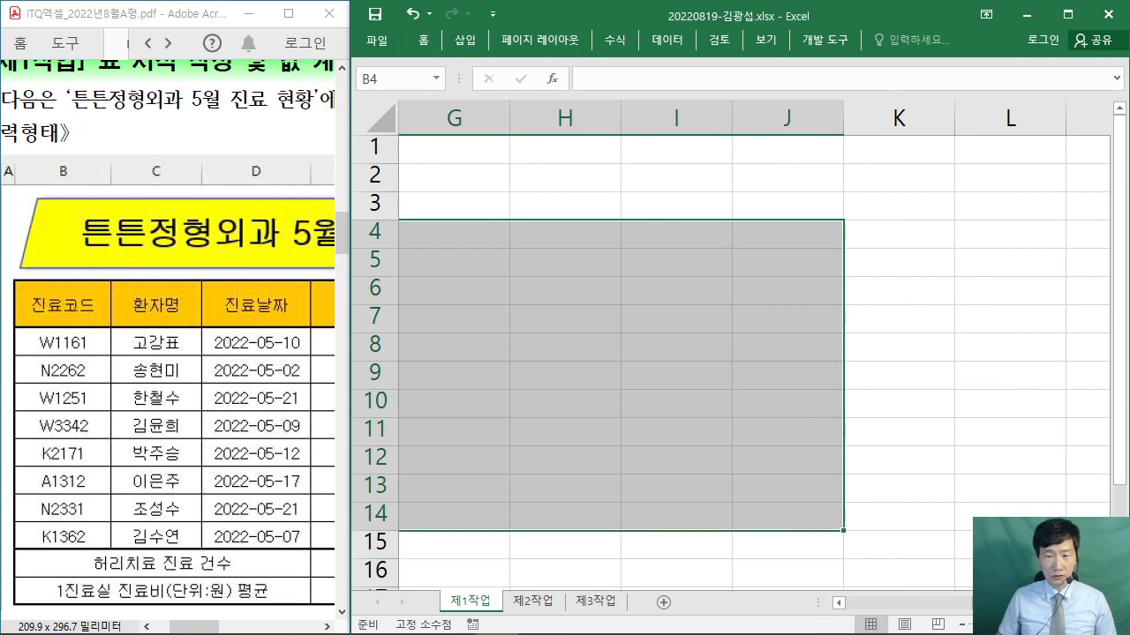
left_click_drag(944, 602, 884, 605)
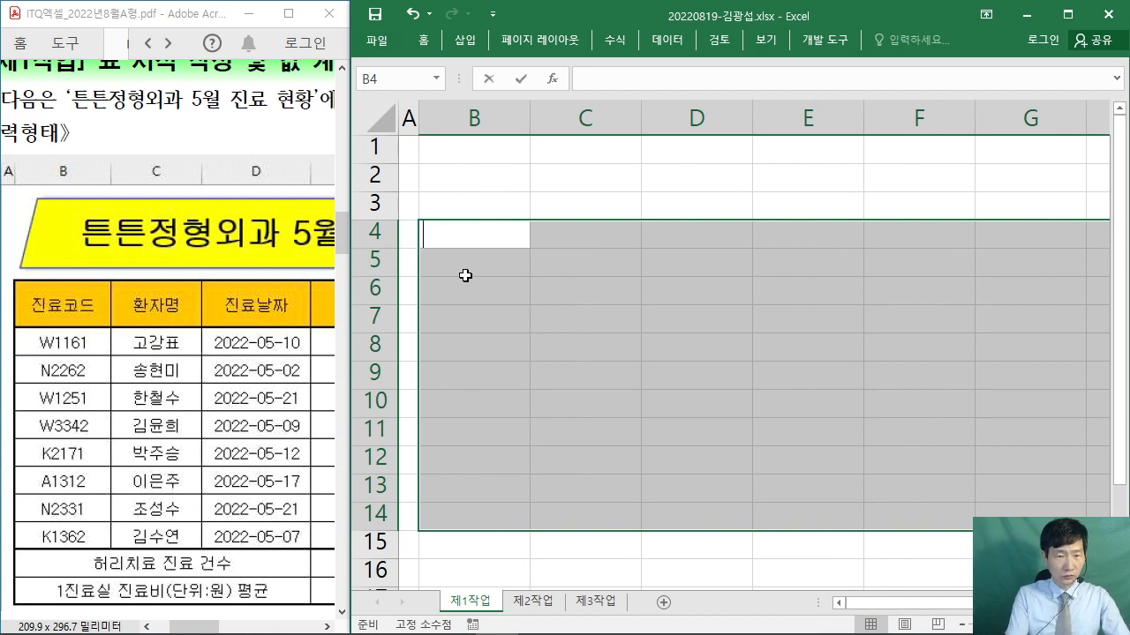
- Enter the 진료코드 header and the codes W1161, N2262 and W1250 in column B
type("진료코드")
key("Return")
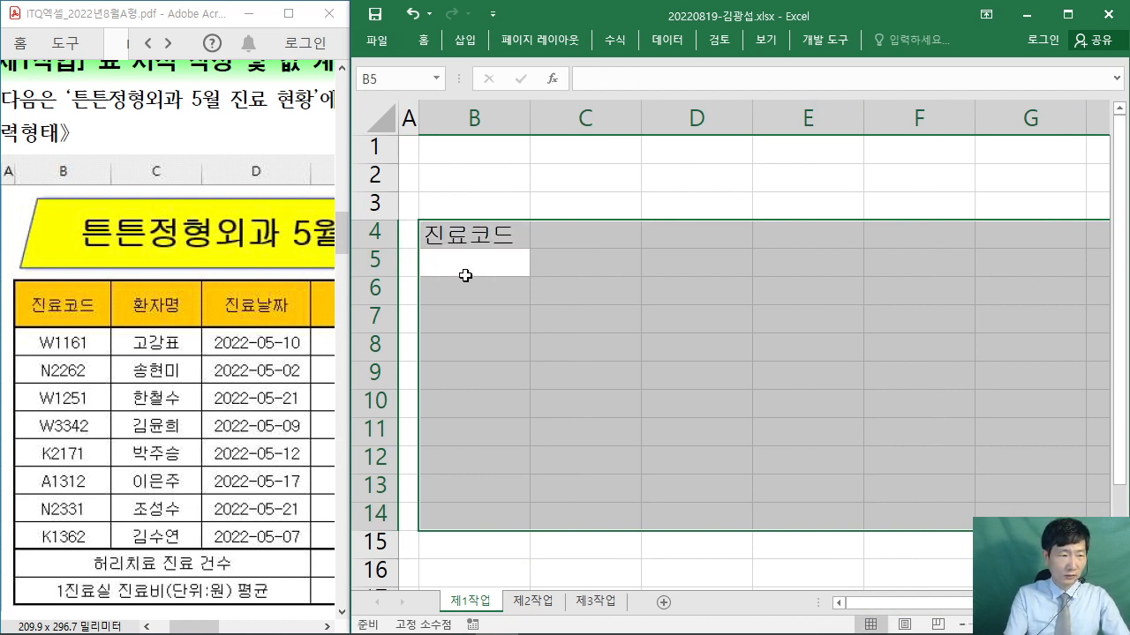
type("w")
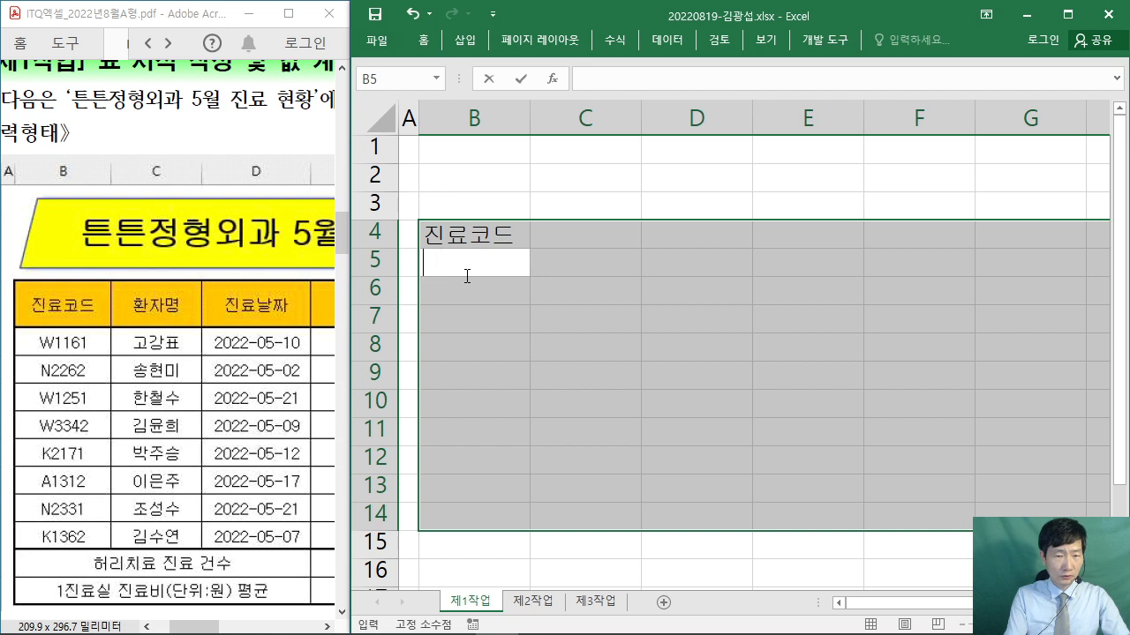
type("W")
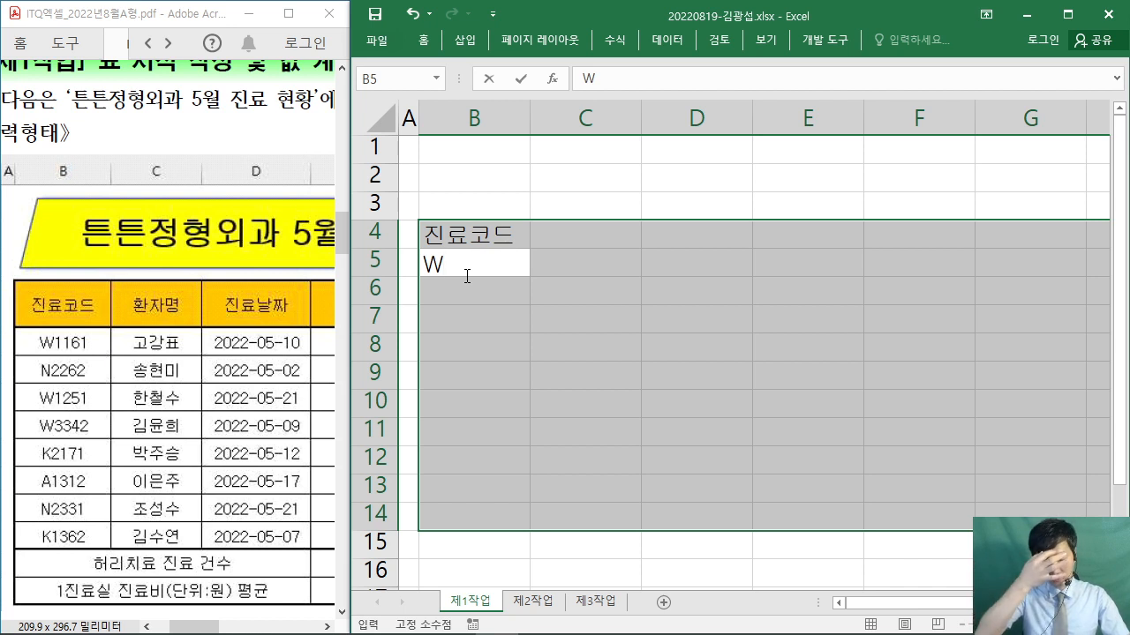
type("1161")
key("Return")
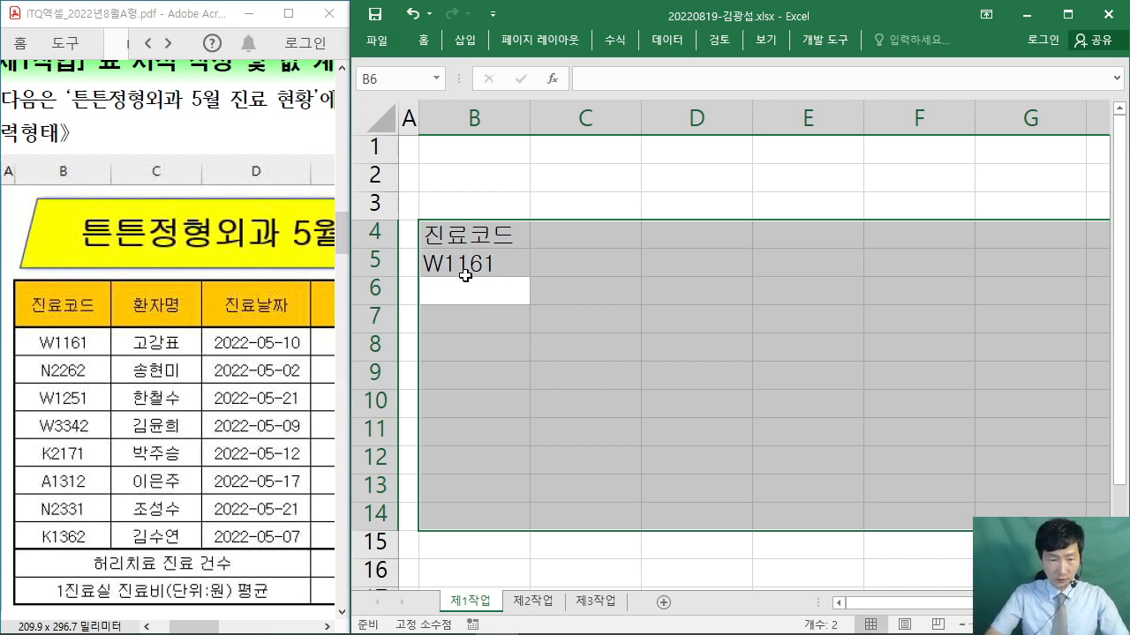
type("N2")
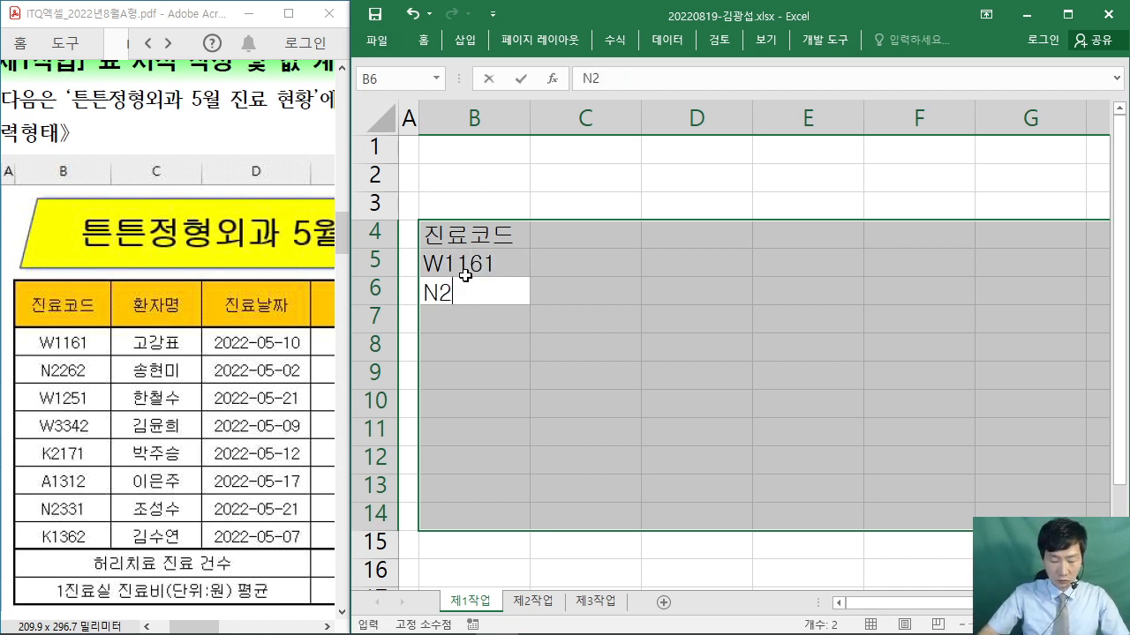
type("262")
key("Return")
type("W1250")
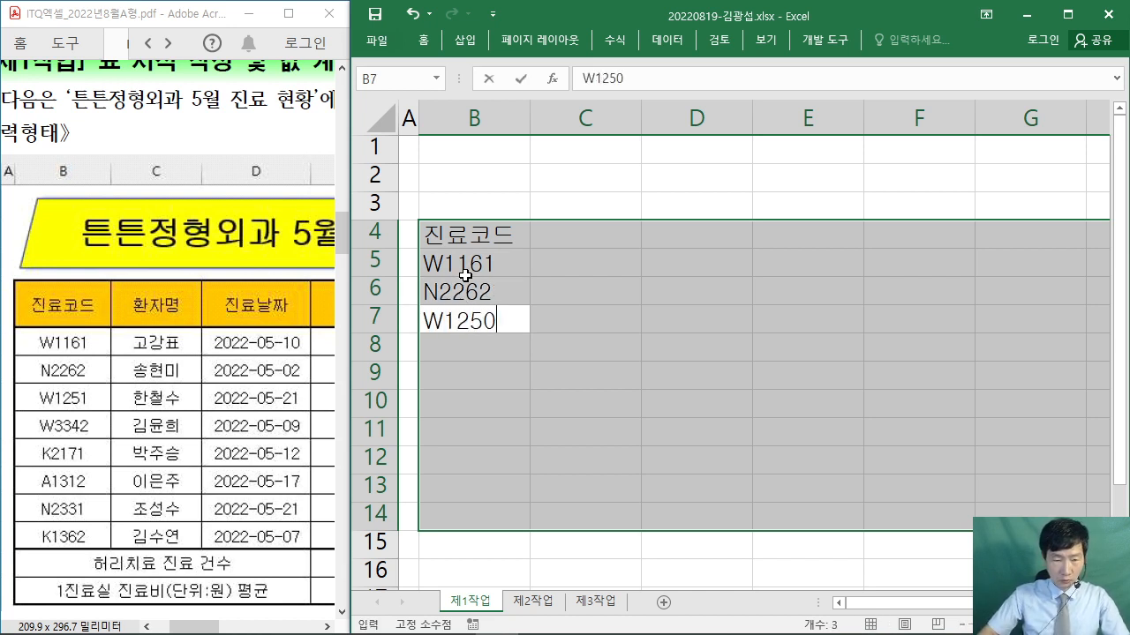
key("Return")
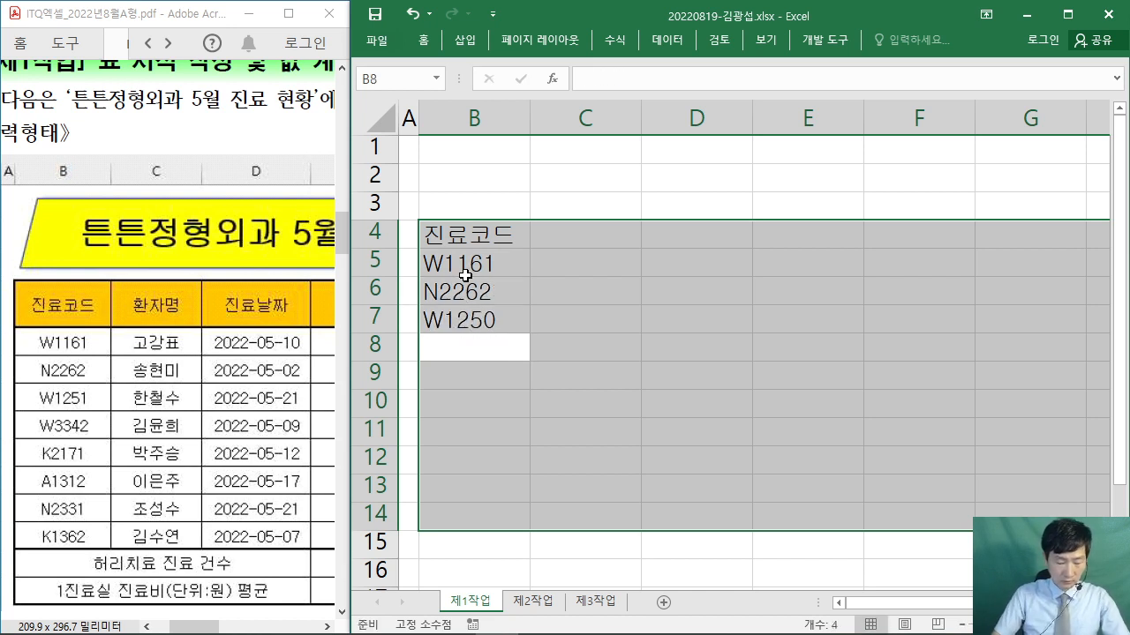
- Correct B7 to W1251, then enter W3342, K2171, A1312, N2331 and K1362
key("shift+Return")
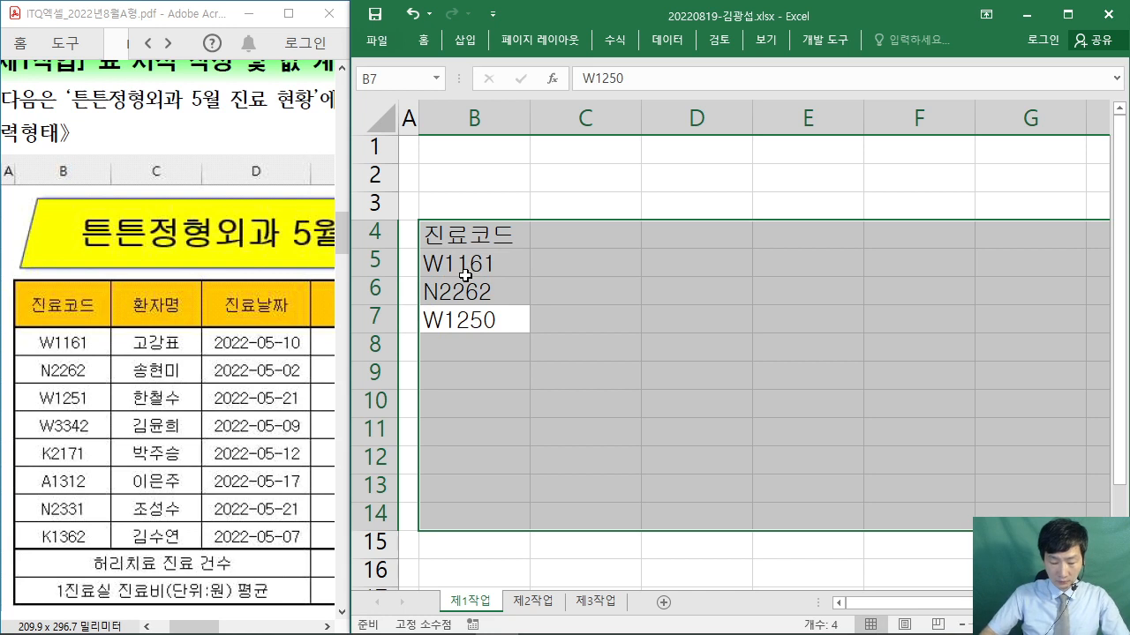
type("W1251")
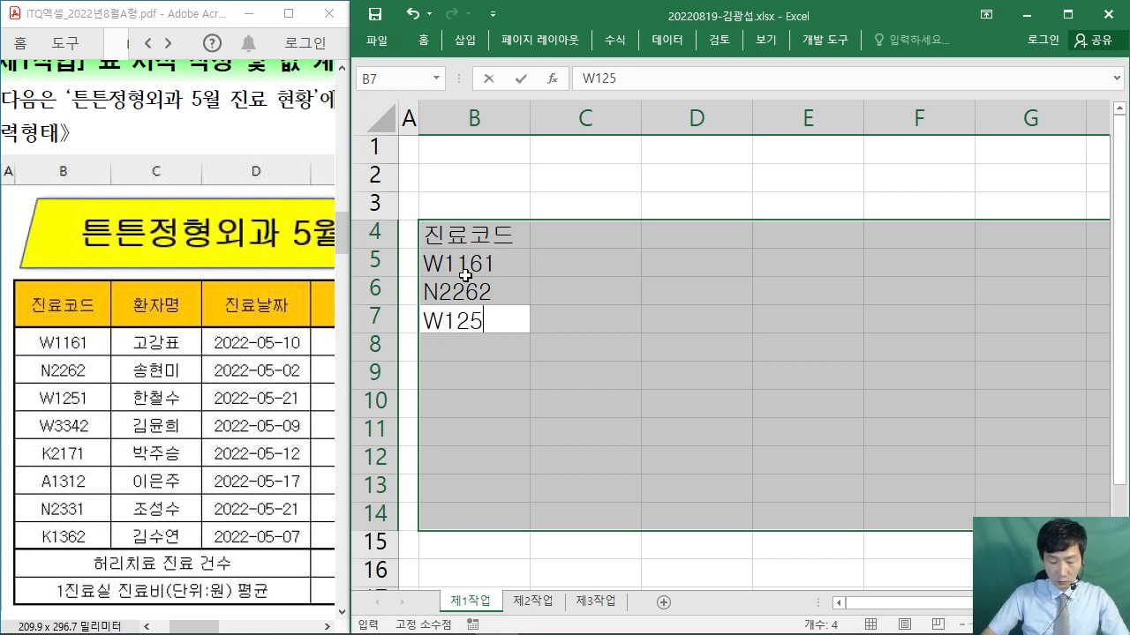
key("Return")
type("W")
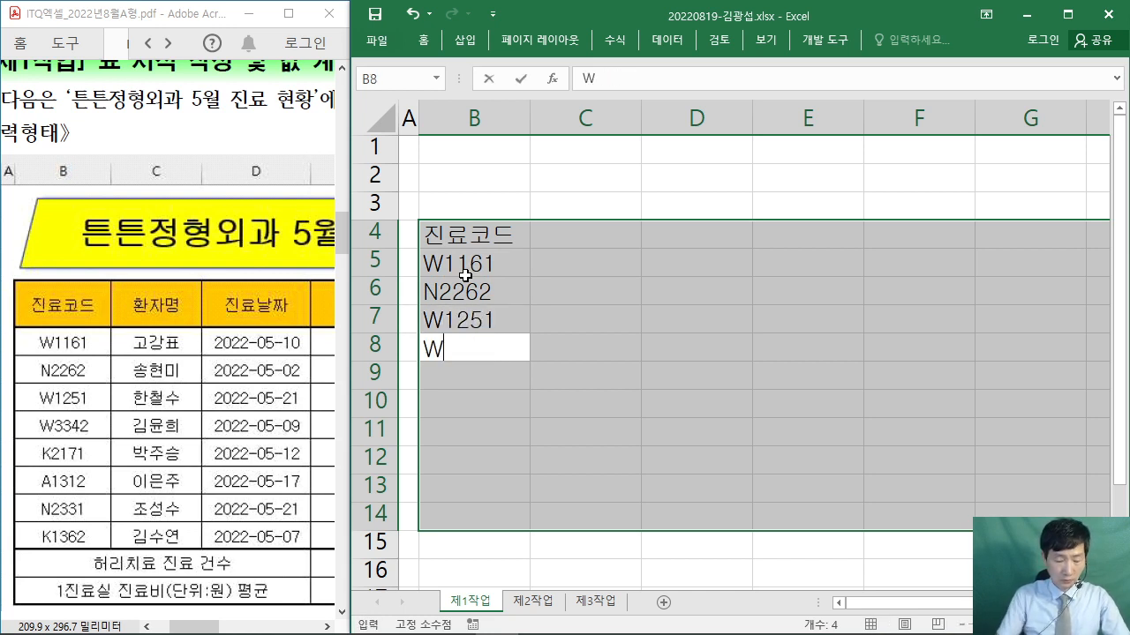
type("3342")
key("Return")
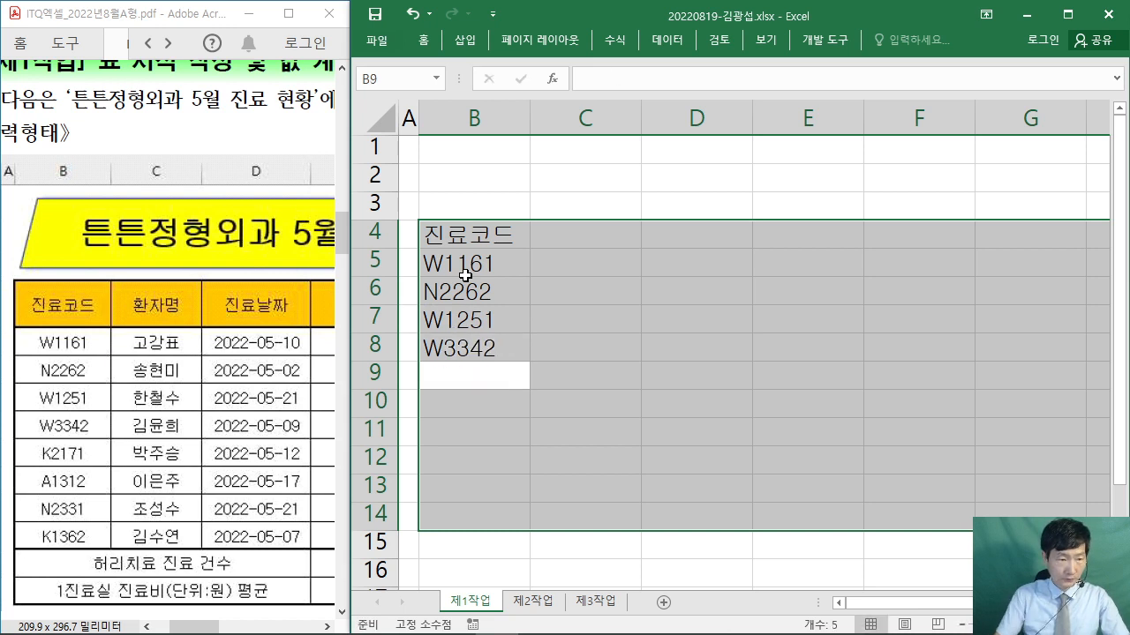
type("K2")
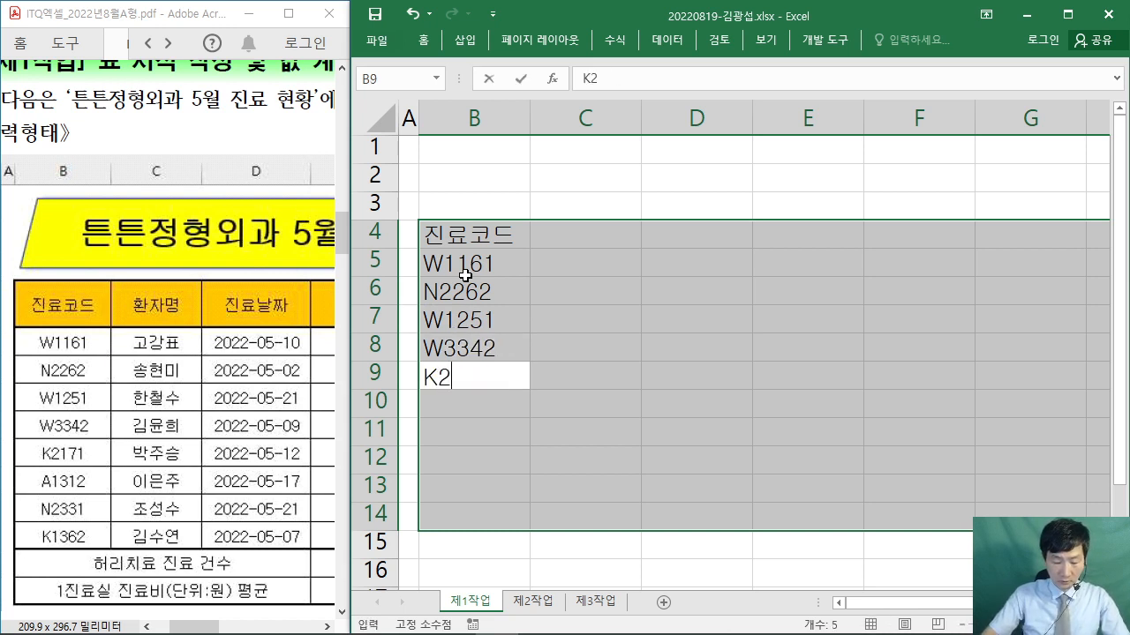
type("171")
key("Return")
type("A1312")
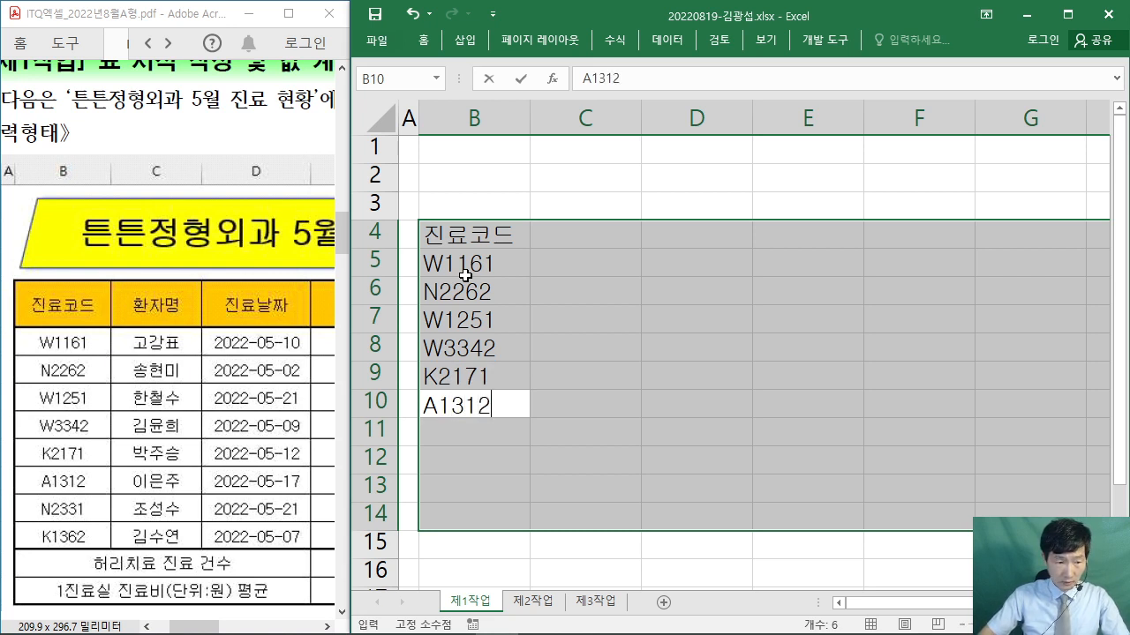
key("Return")
type("N2331")
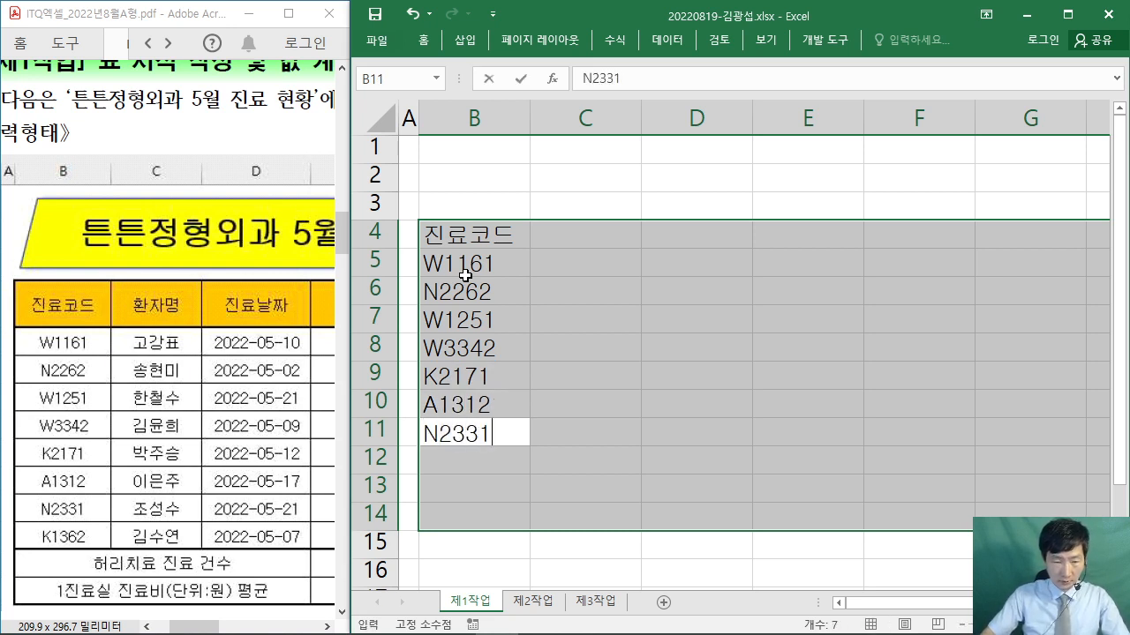
key("Return")
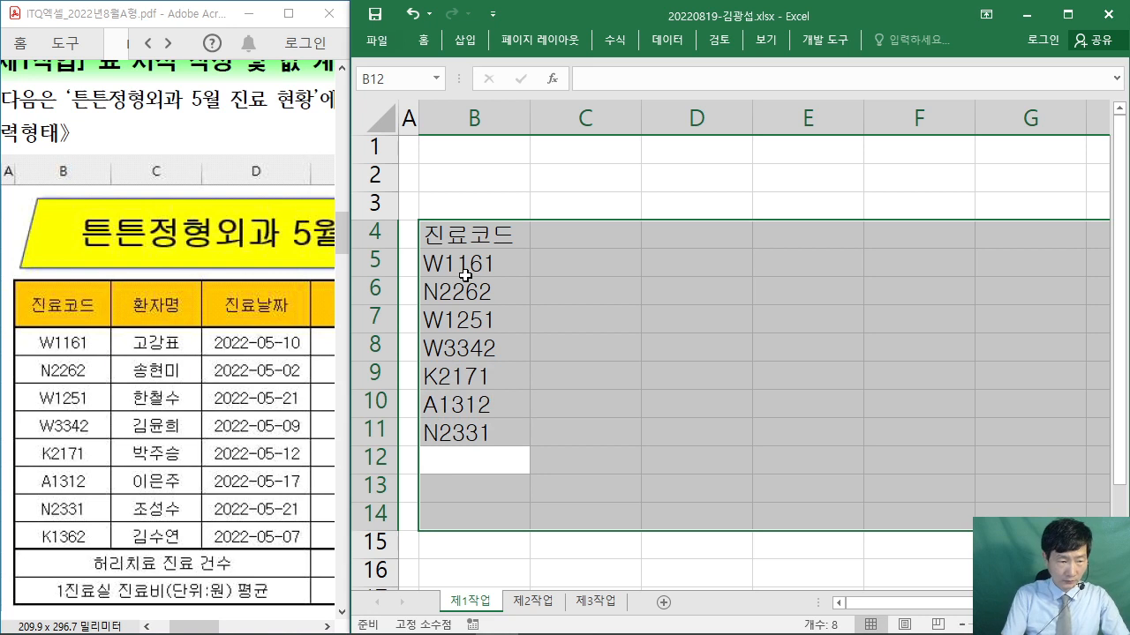
type("K1362")
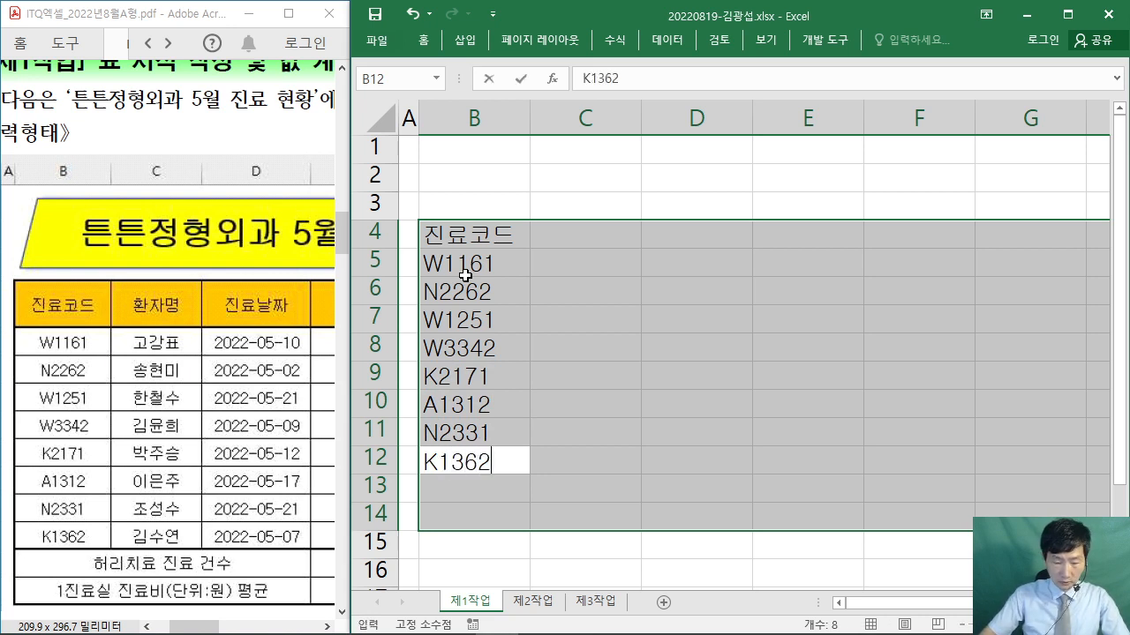
key("Return")
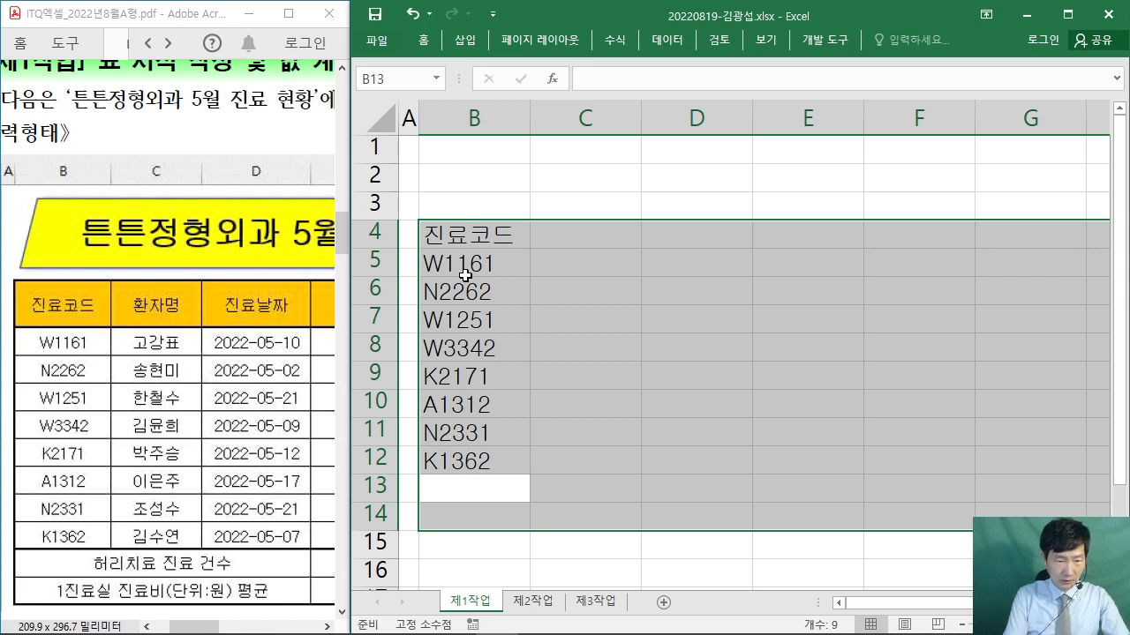
- Enter 허리치료 진료 건수 in B13 and 1진료실 진료비(단위:원) 평균 in B14
type("허리치료 ")
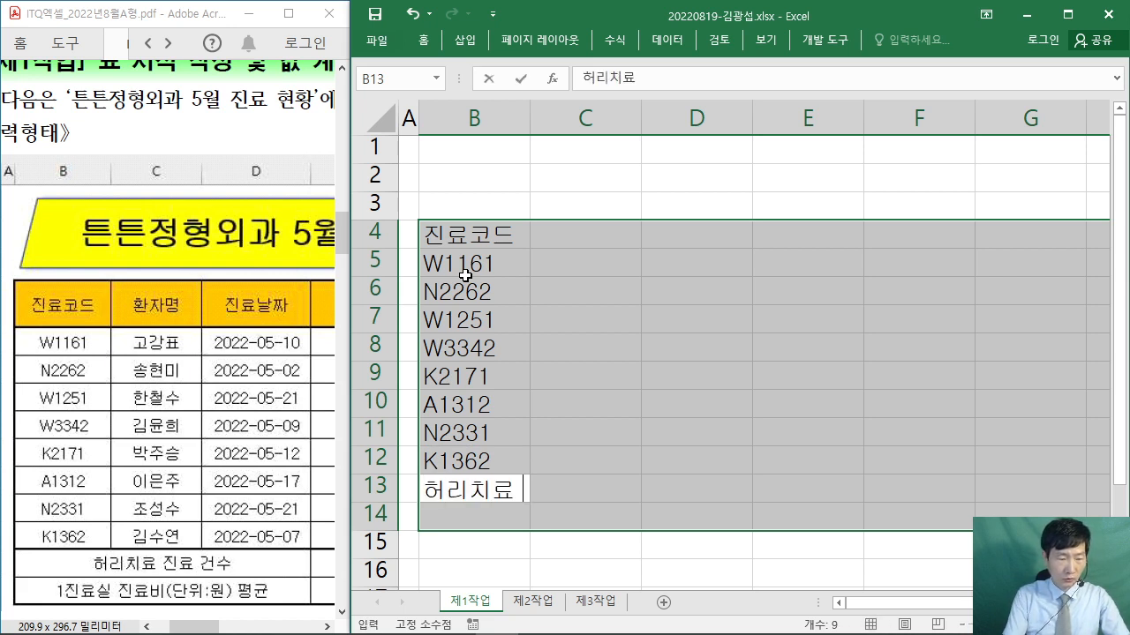
type("진료 건수")
key("Return")
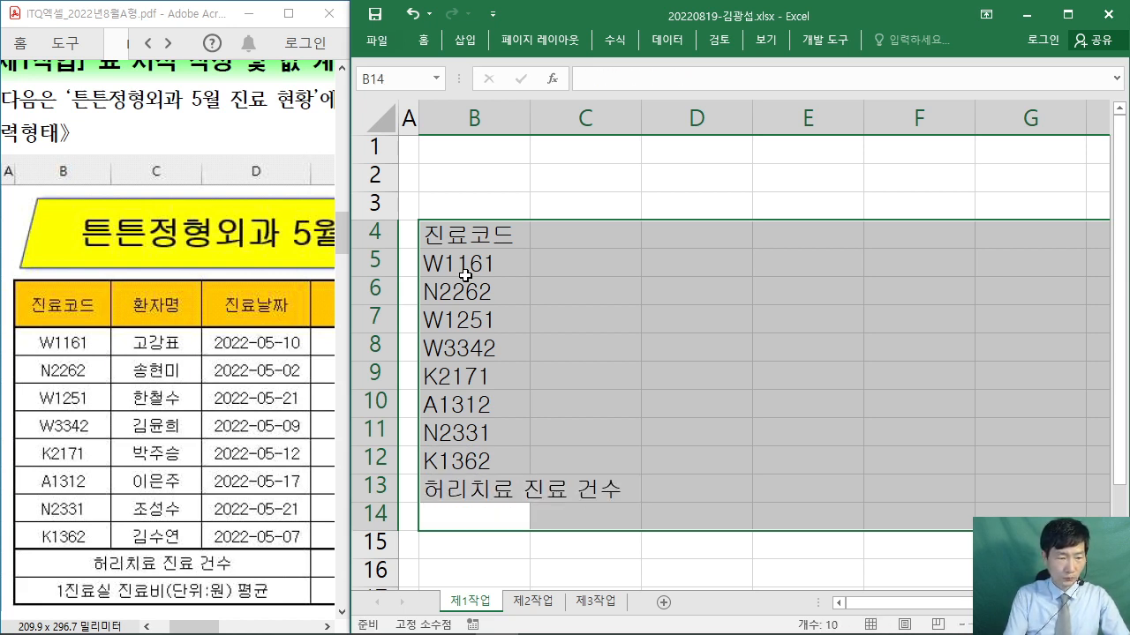
type("1진료실 ")
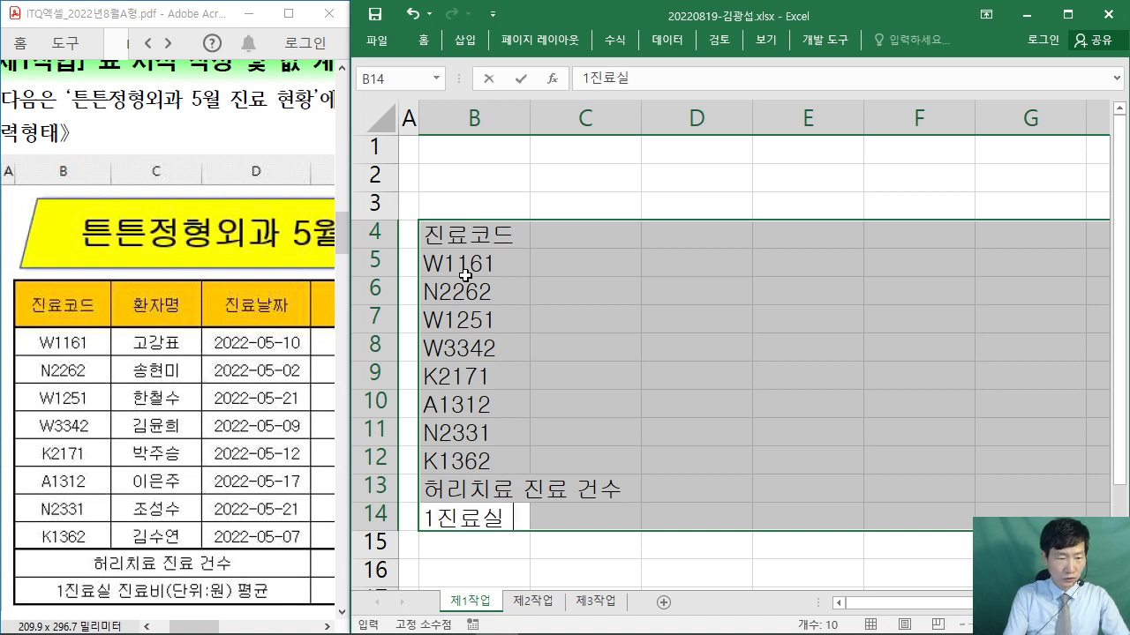
type("진료비(")
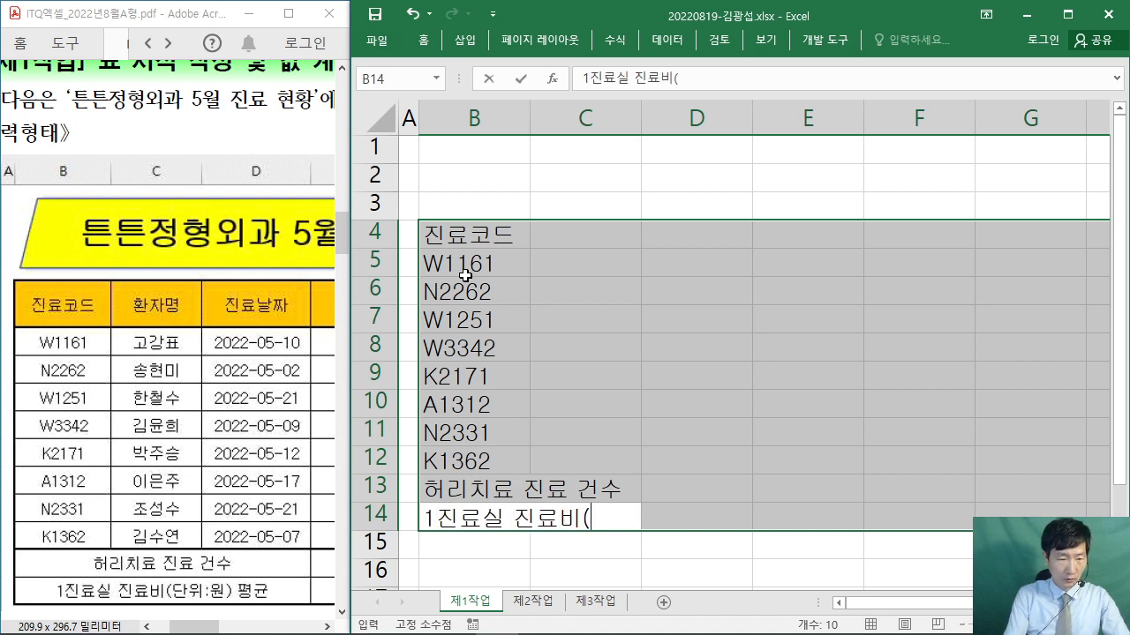
type("단위:")
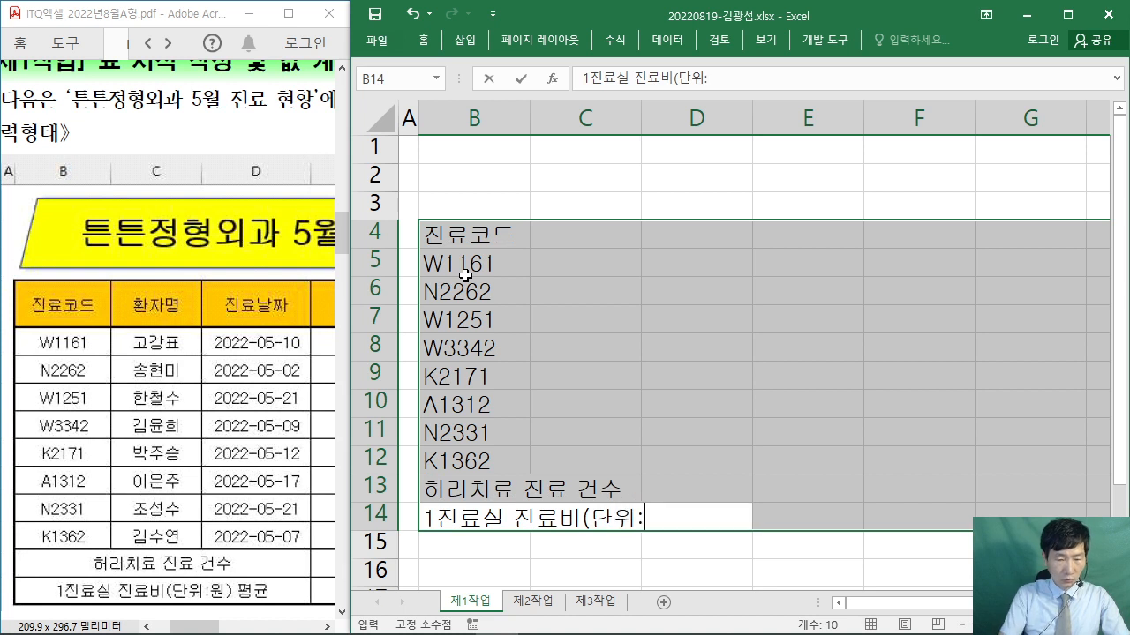
type("원")
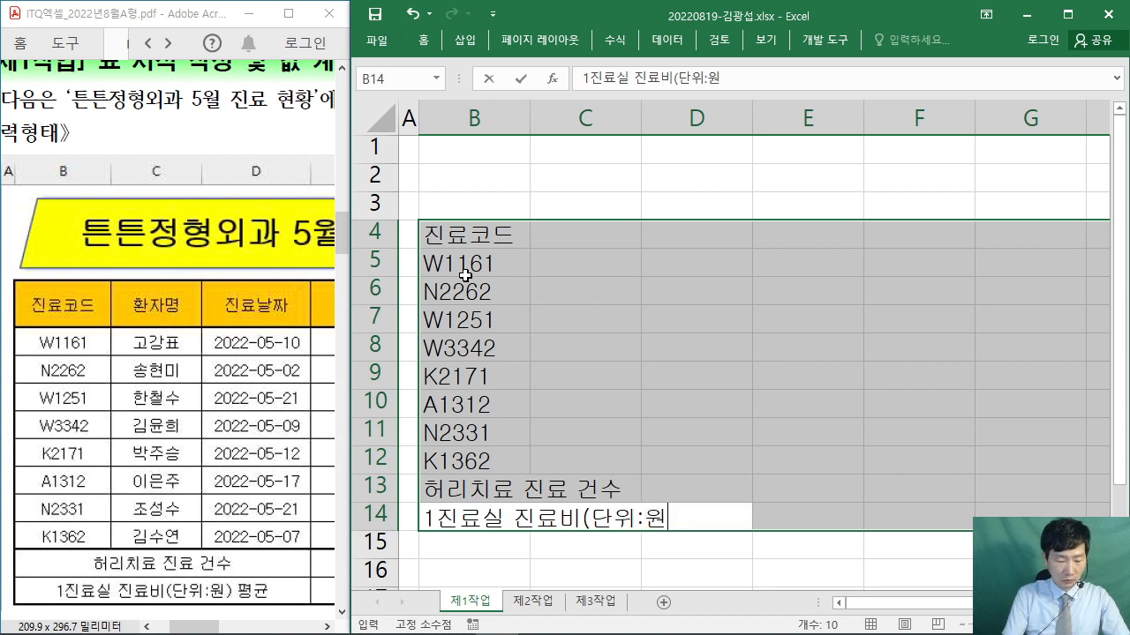
type("( 평균")
key("Return")
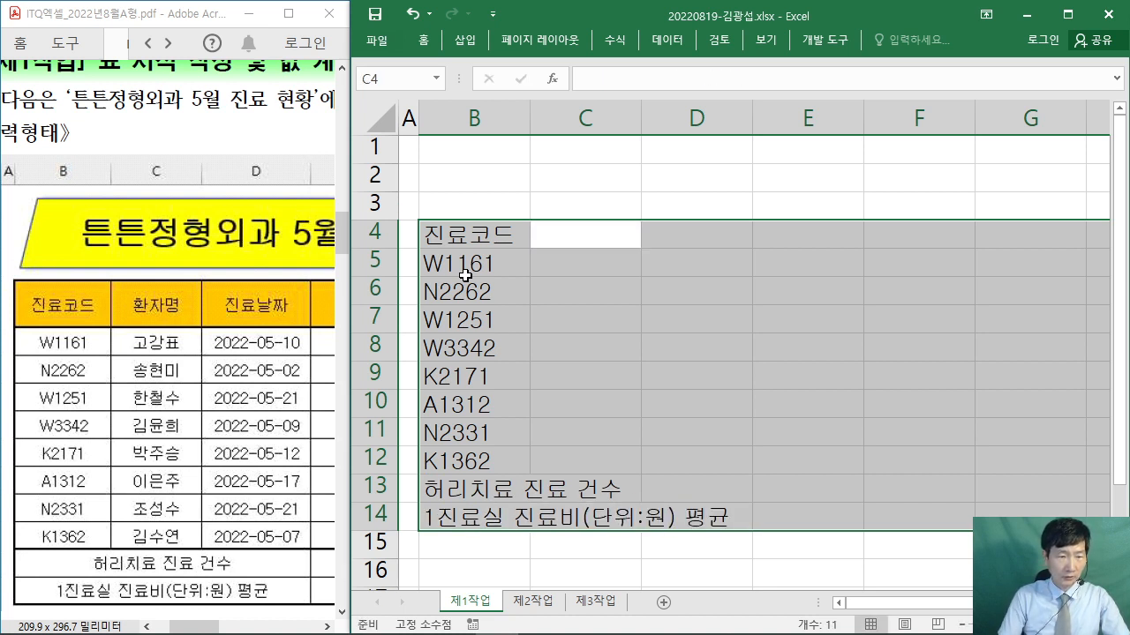
- Enter the 환자명 header in C4 and the first four patient names below it
type("환자명")
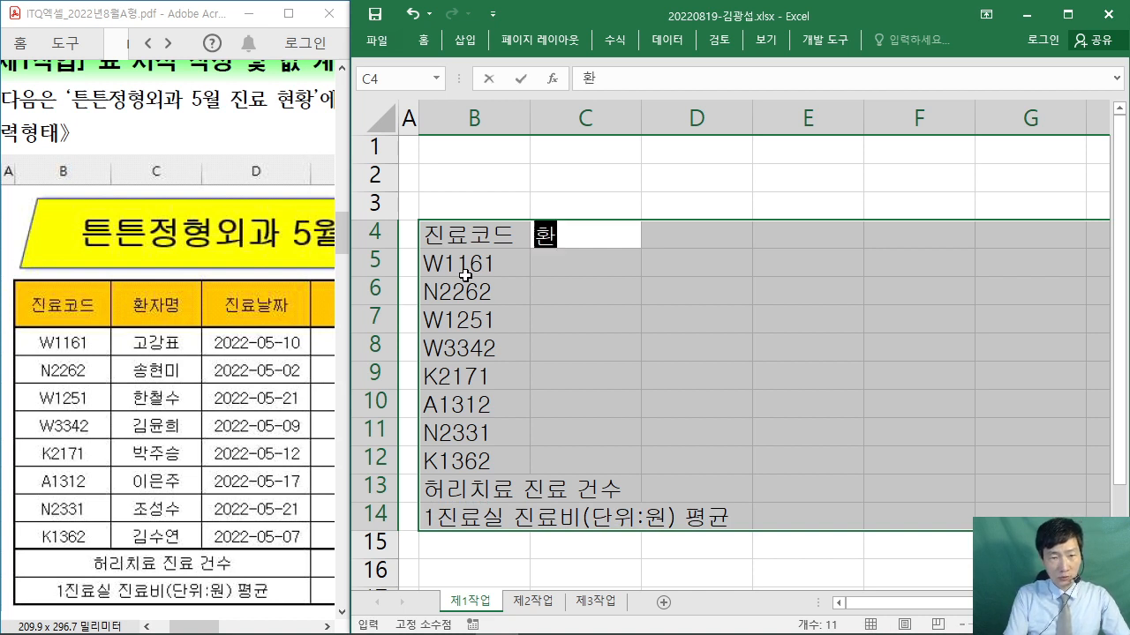
key("Return")
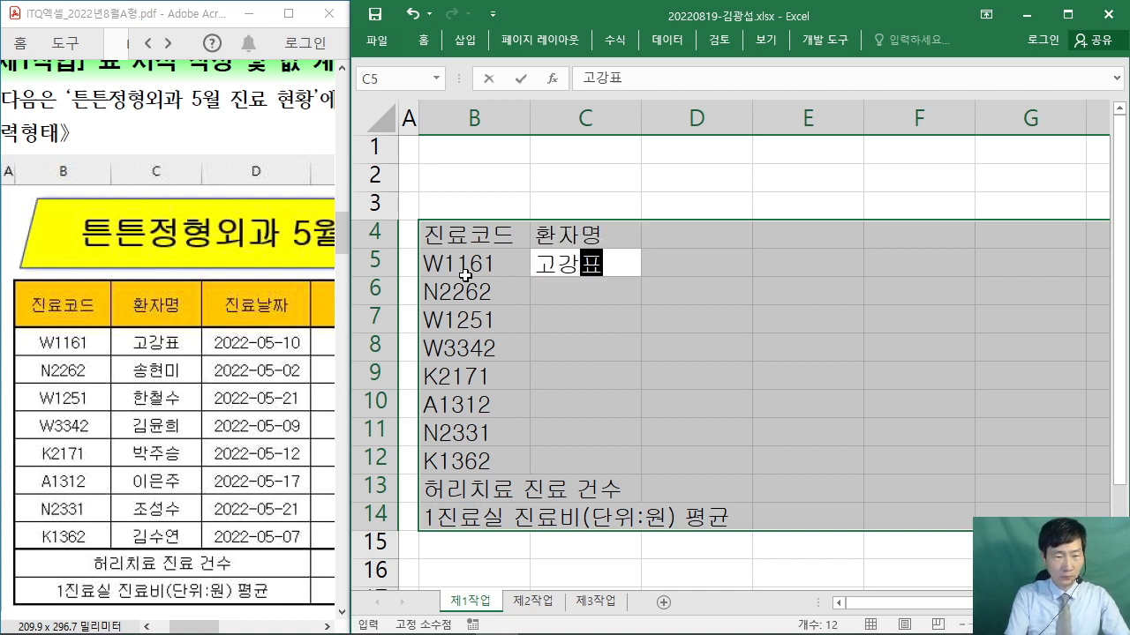
key("Return")
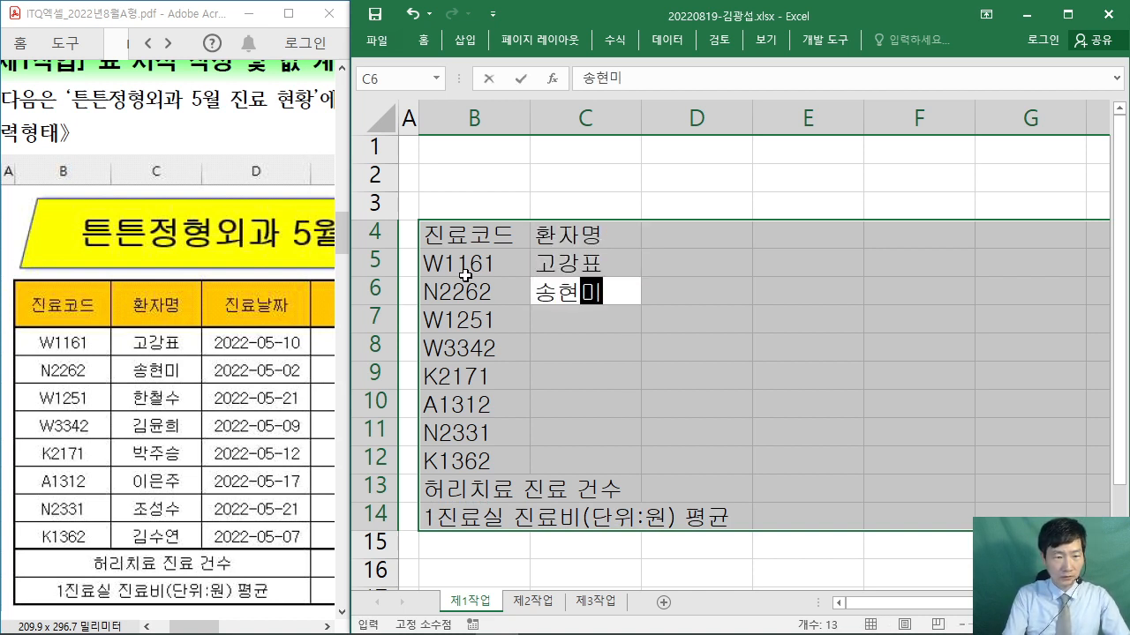
key("Return")
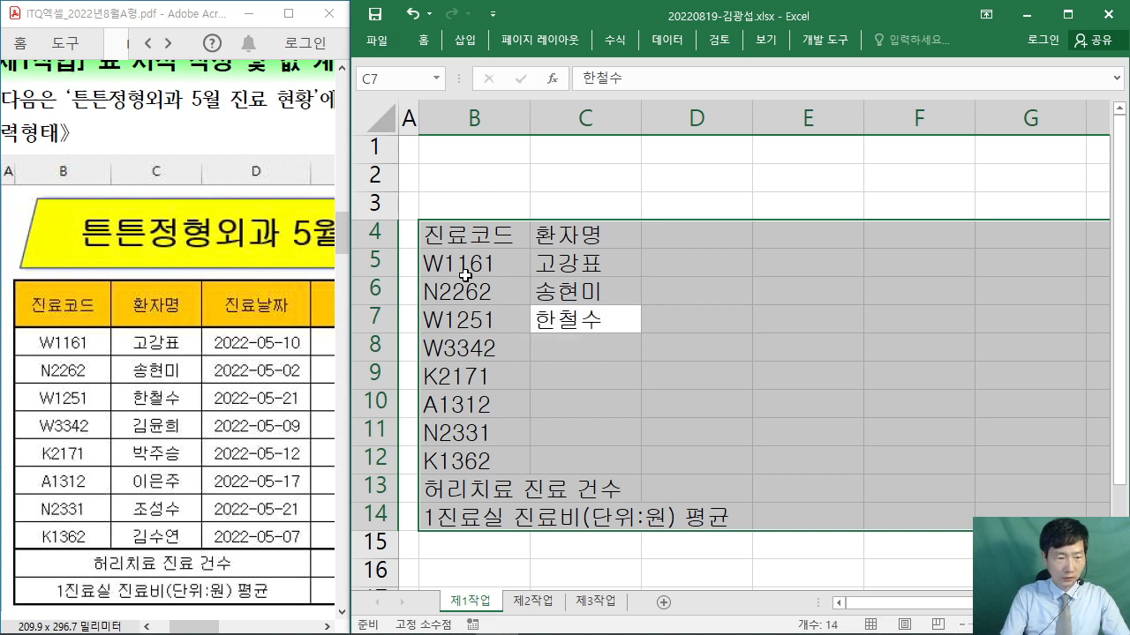
key("Return")
key("Return")
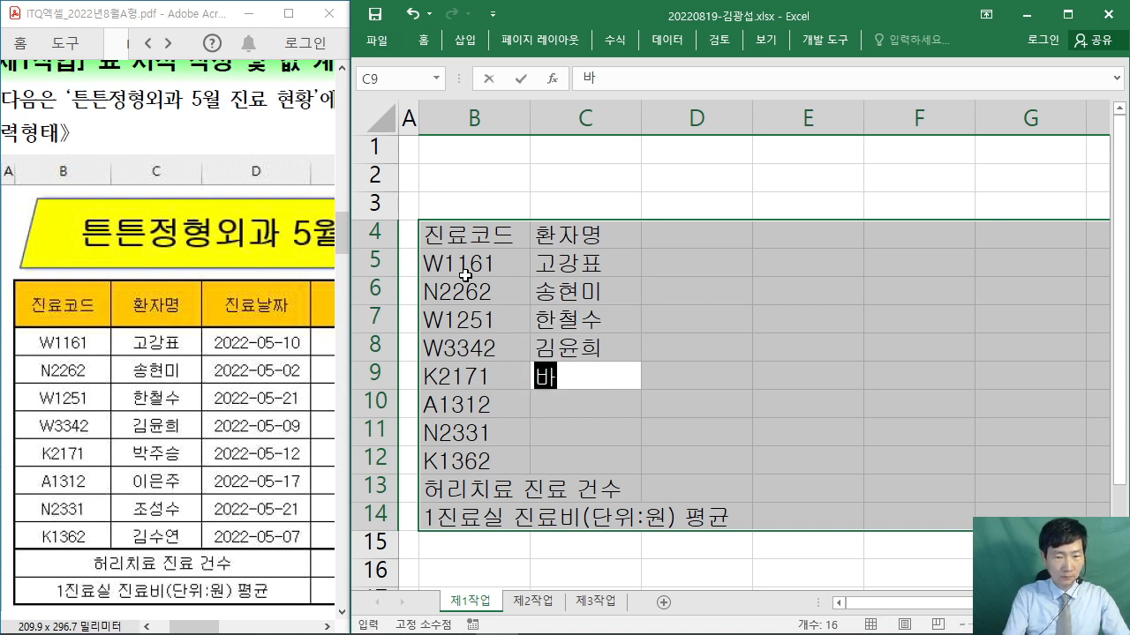
- Enter the remaining four patient names in C9:C12
key("Return")
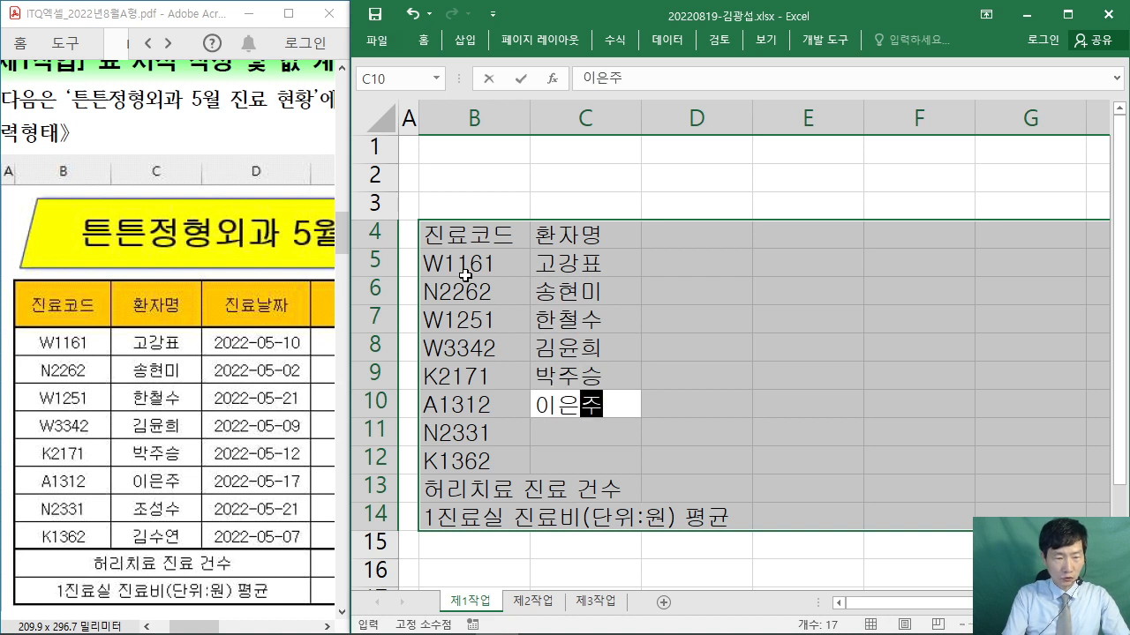
key("Return")
key("Return")
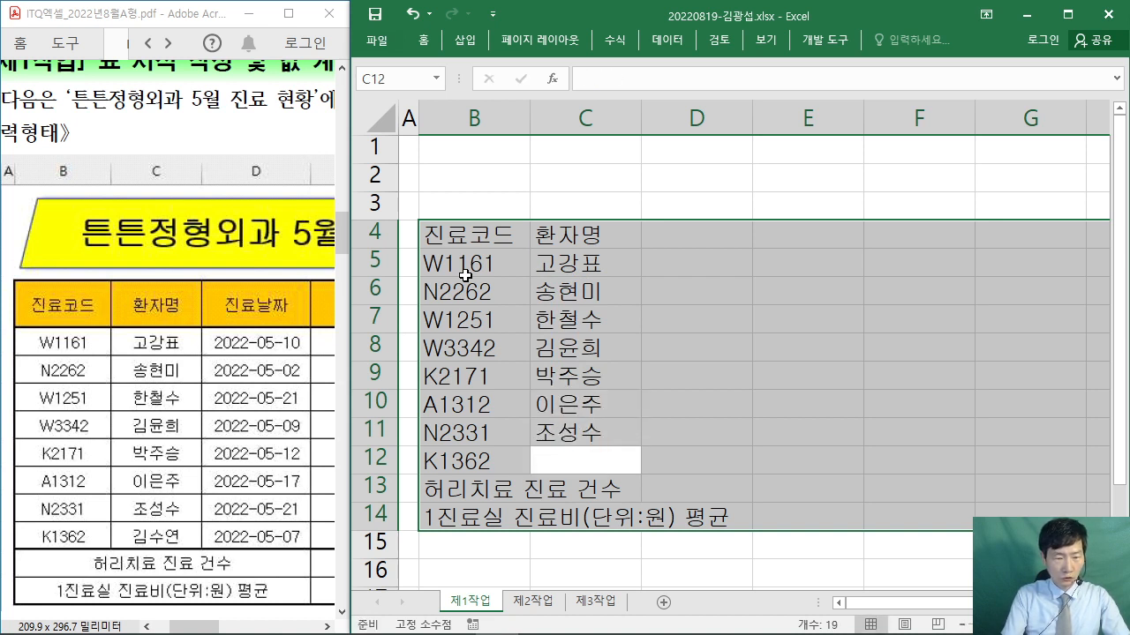
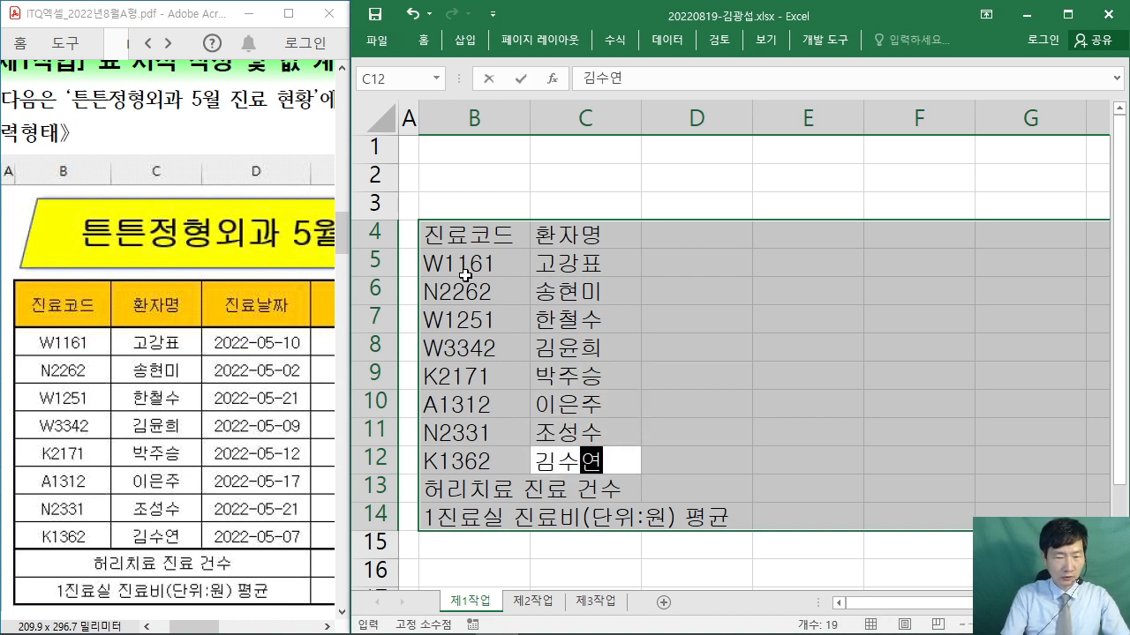
key("Return")
key("Return")
key("Return")
- Enter the 진료날짜 header and the dates 2022-05-10, 2022-05-02 and 2022-05-21 in D5:D7
type("진료날짜")
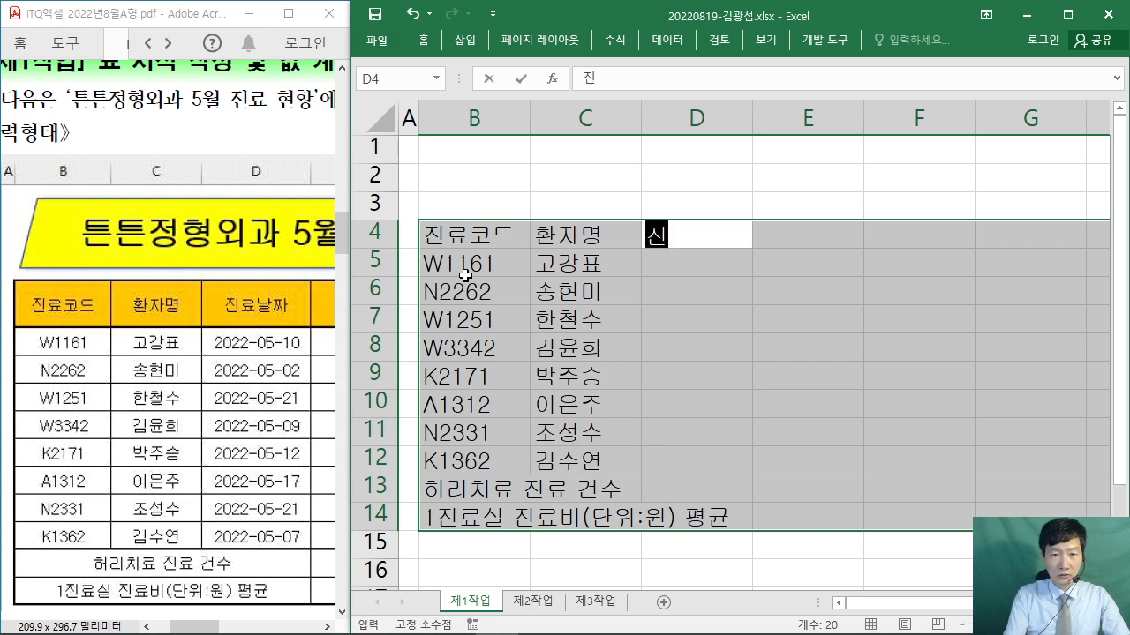
key("Return")
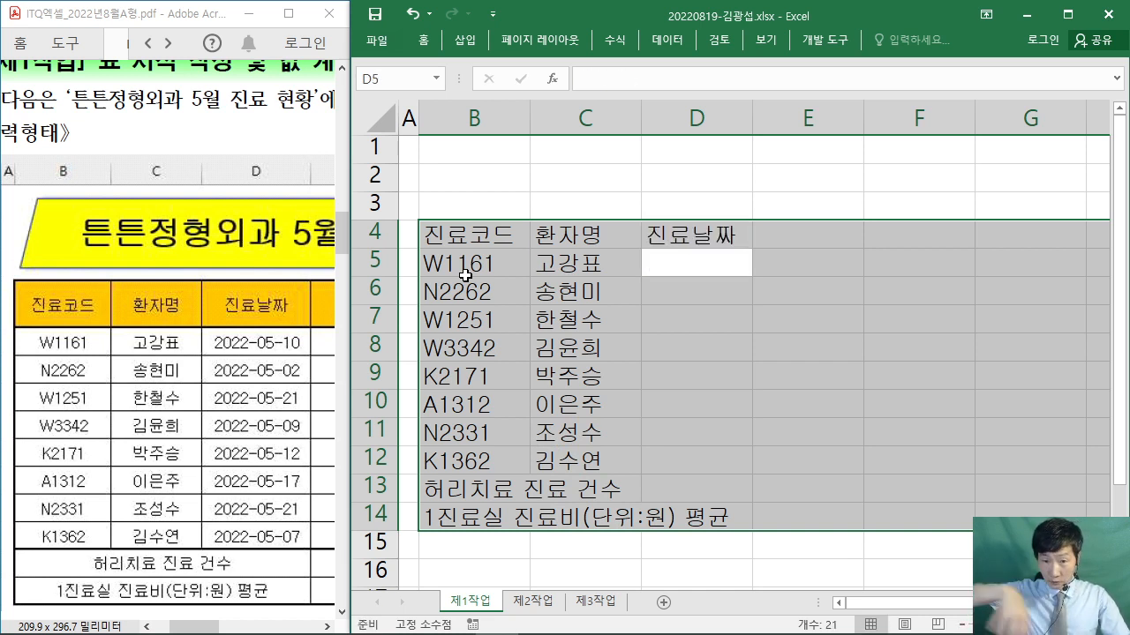
type("2022")
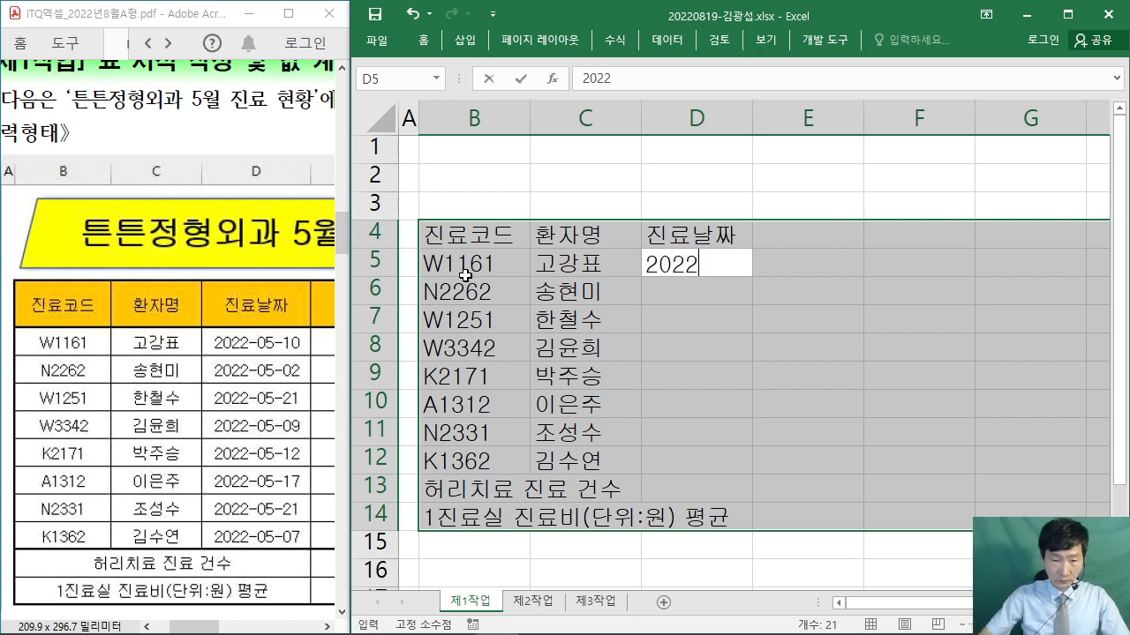
type("-0")
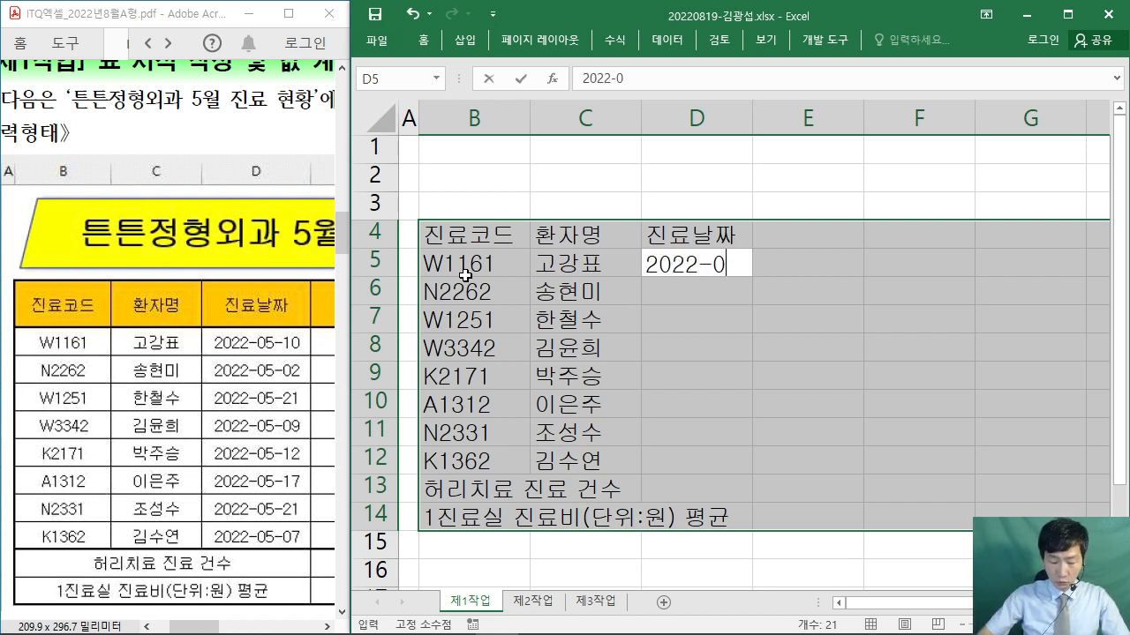
type("5-10")
key("Return")
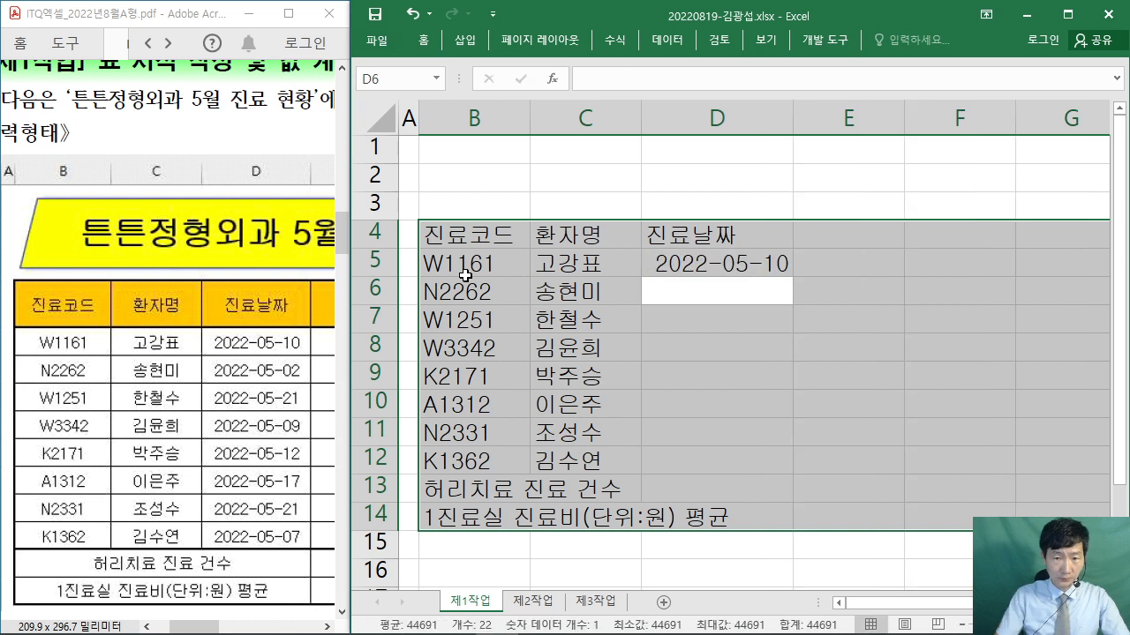
type("2022-05-")
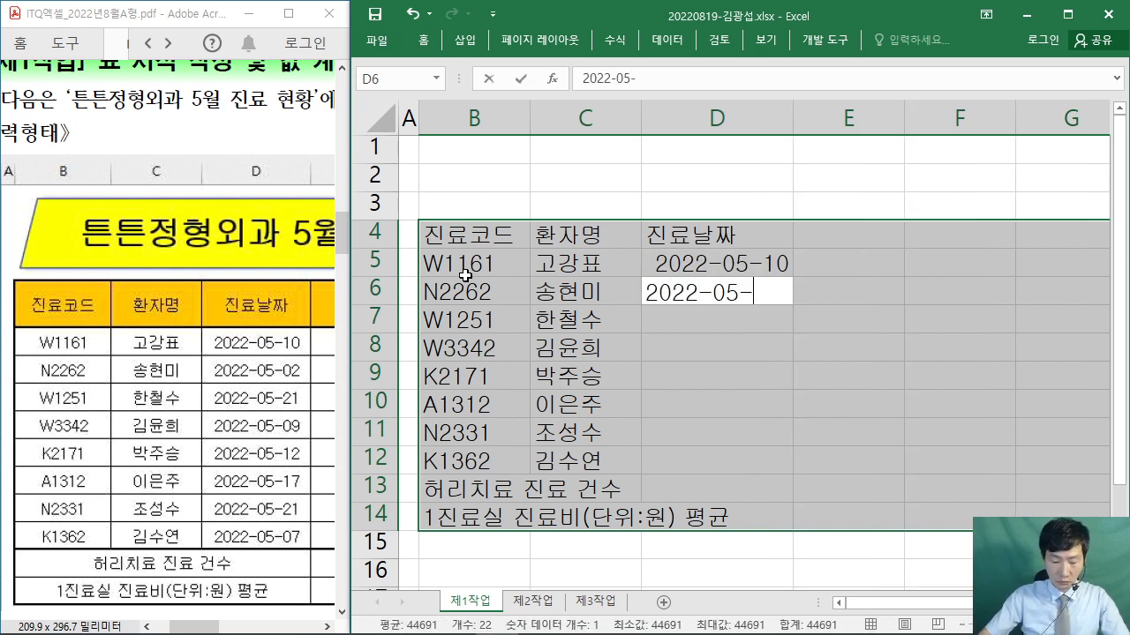
type("02")
key("Return")
type("20")
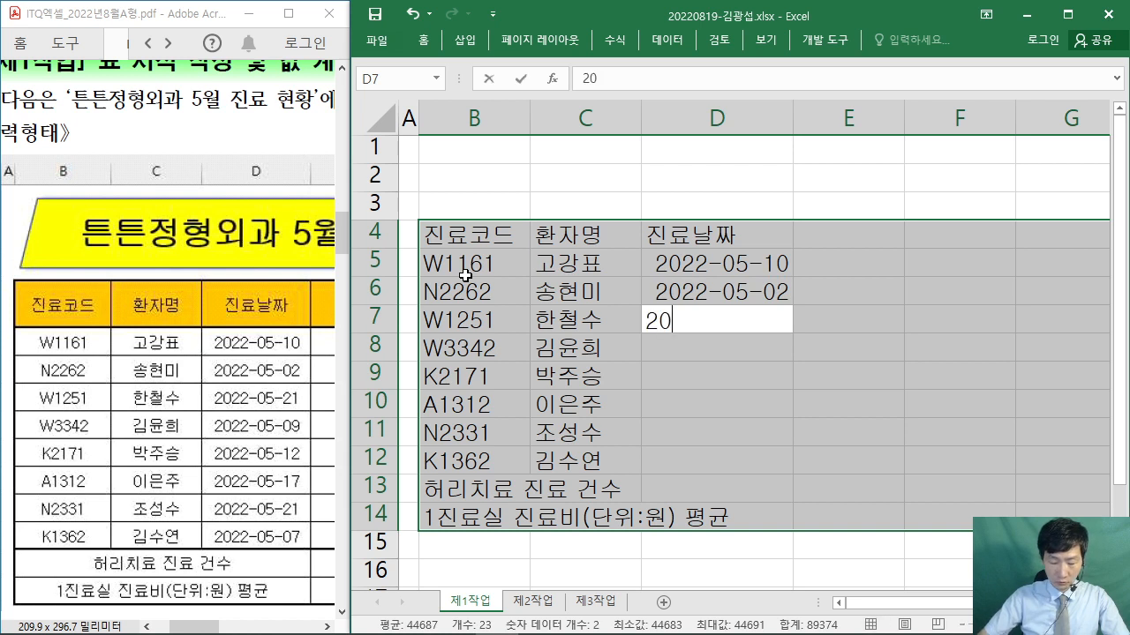
type("22-05-2")
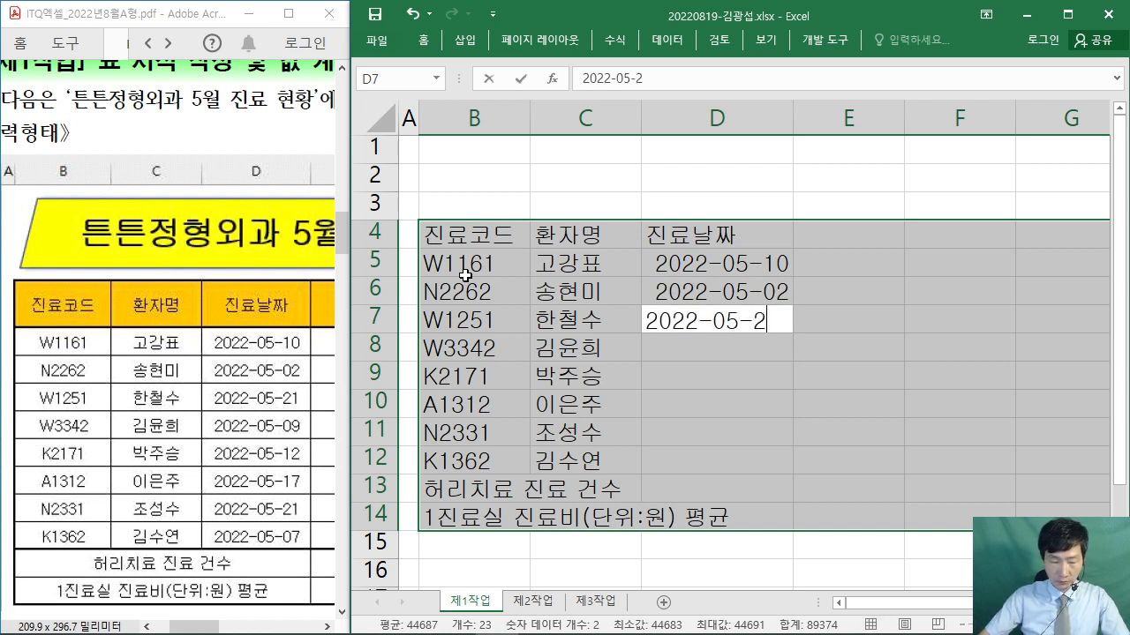
type("1")
key("Return")
- Enter the remaining dates in D8:D12, including 2022-05-09, 2022-05-17, 2022-05-21 and 2022-05-07
type("2022-05-09")
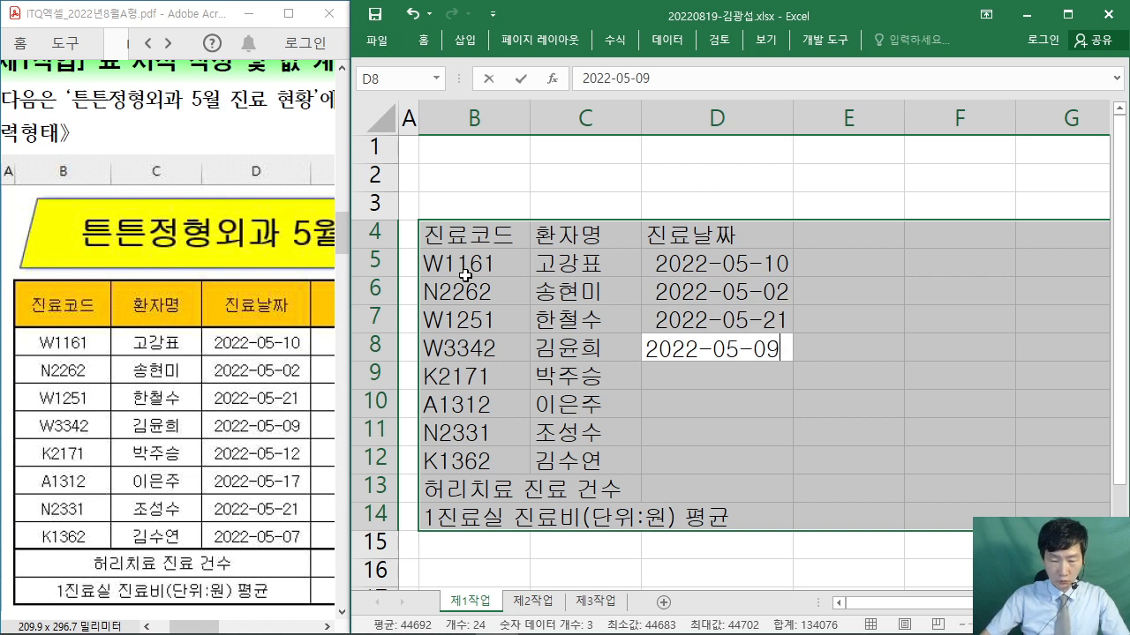
key("Return")
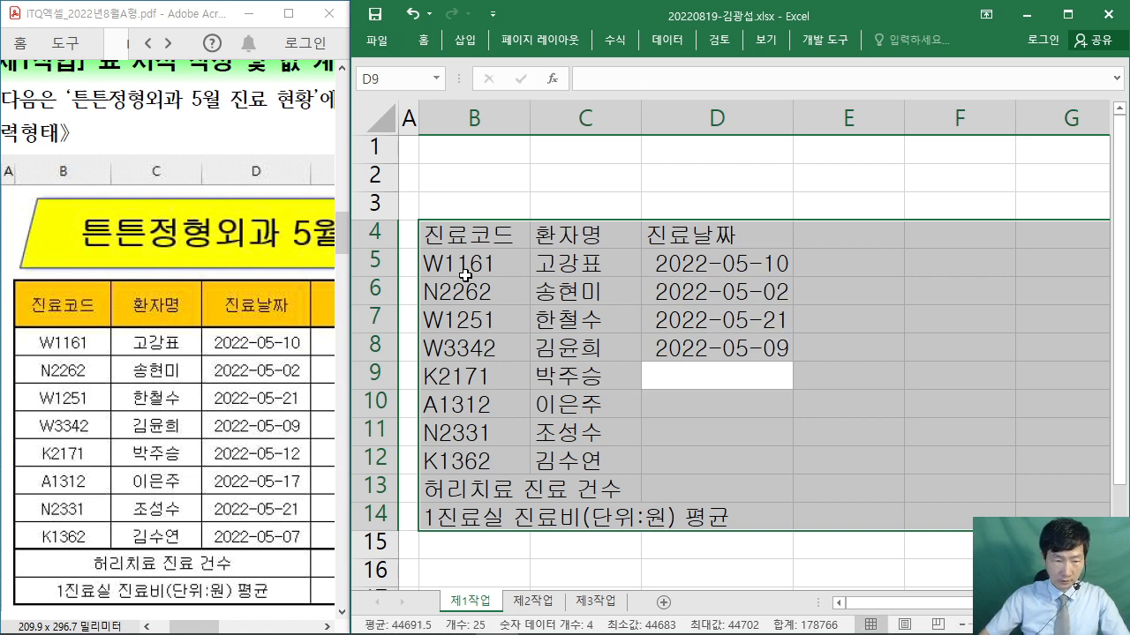
type("2022-05-12")
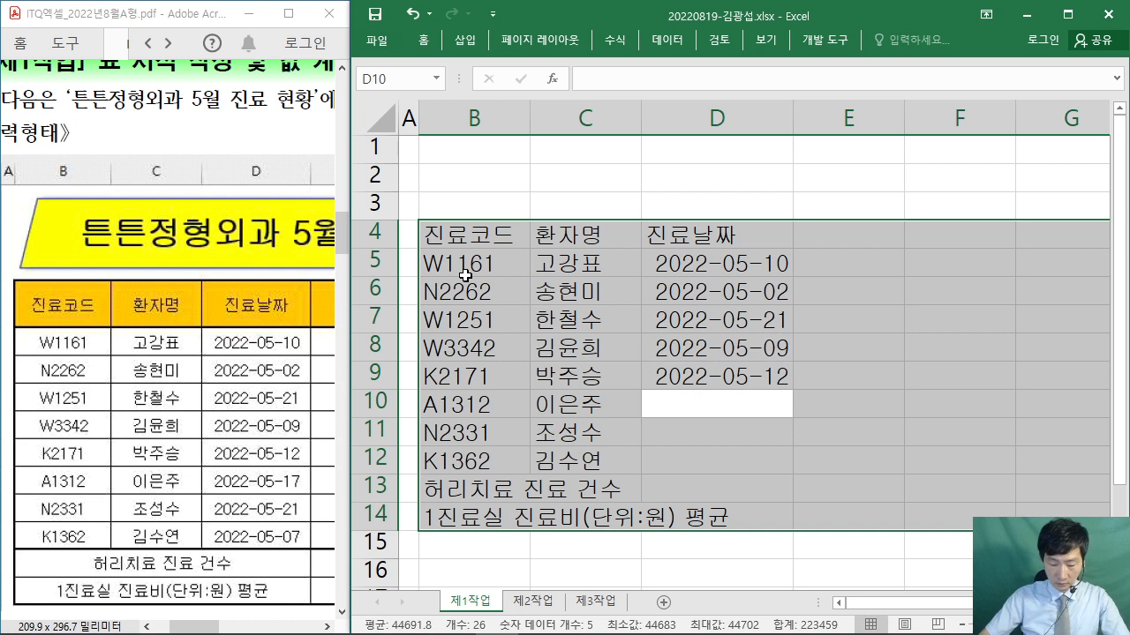
type("022-05-1")
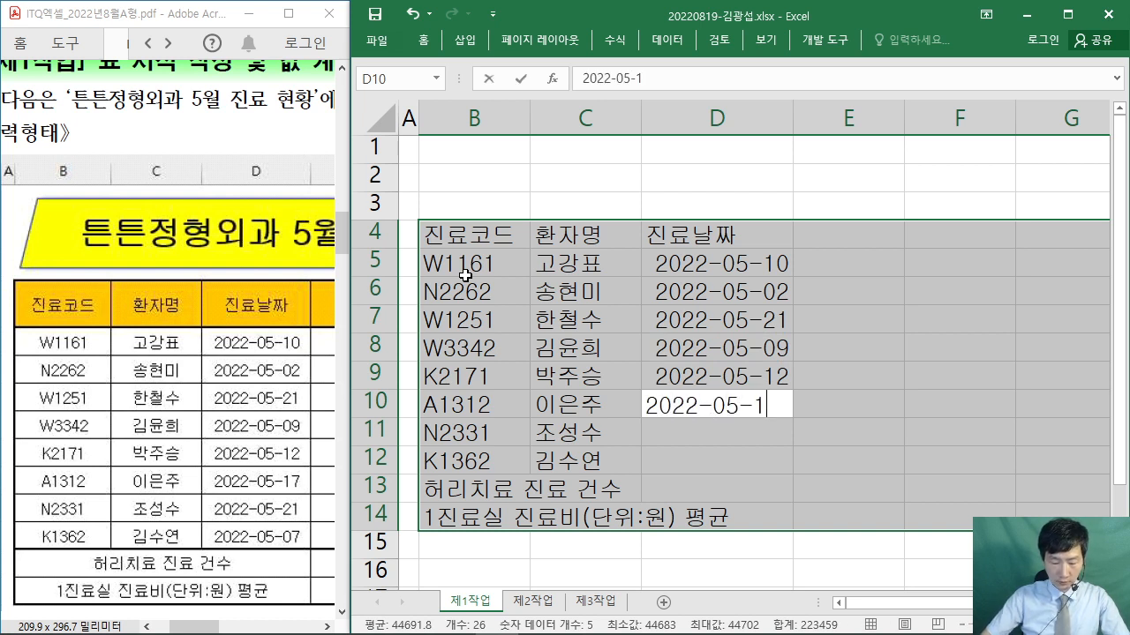
type("7")
key("Return")
type("2022")
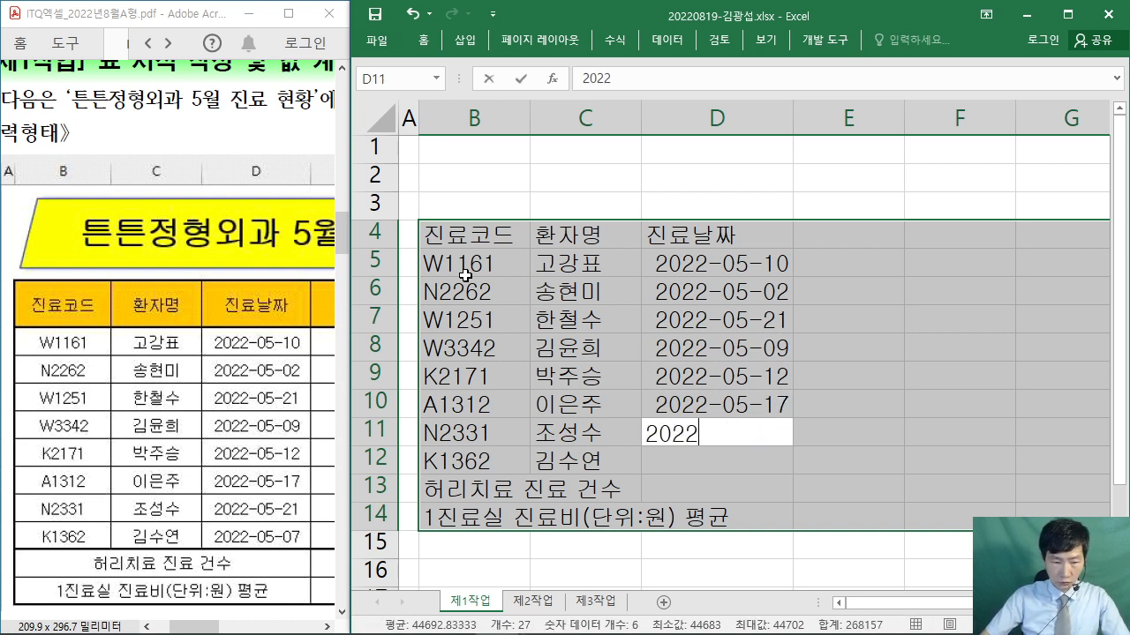
type("-05-21")
key("Return")
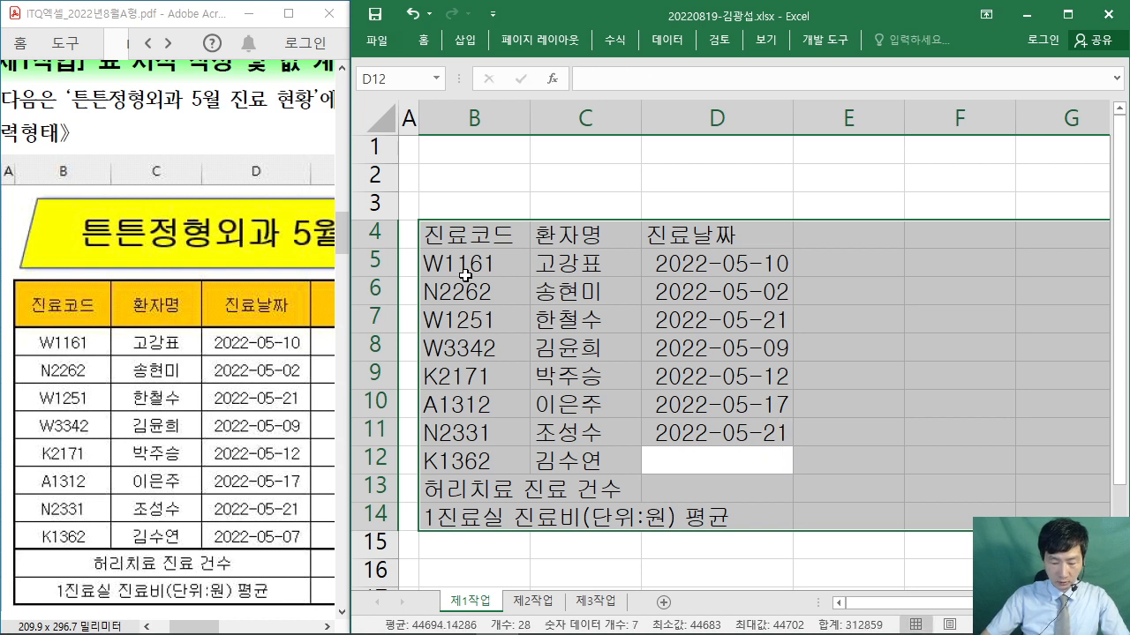
type("2022-05-")
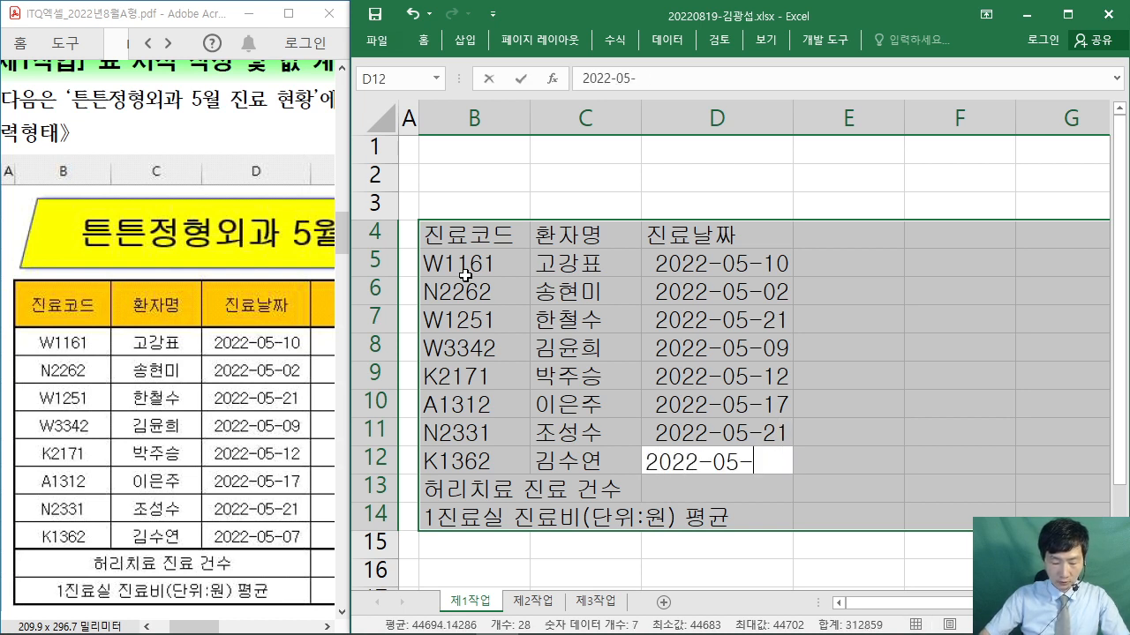
type("07")
key("Return")
key("Return")
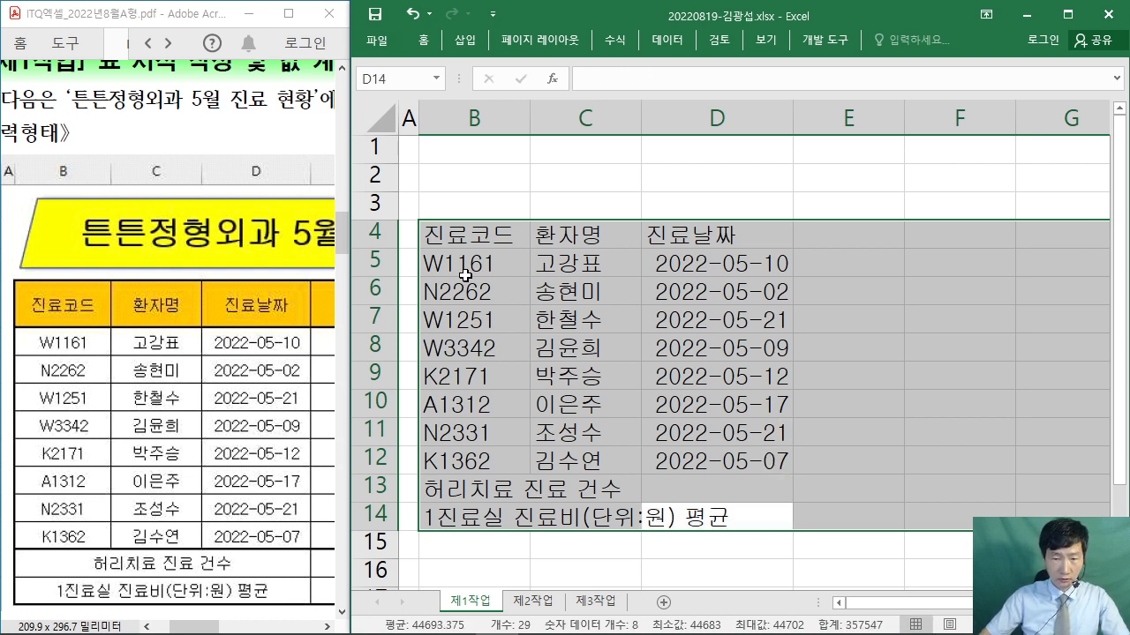
key("Return")
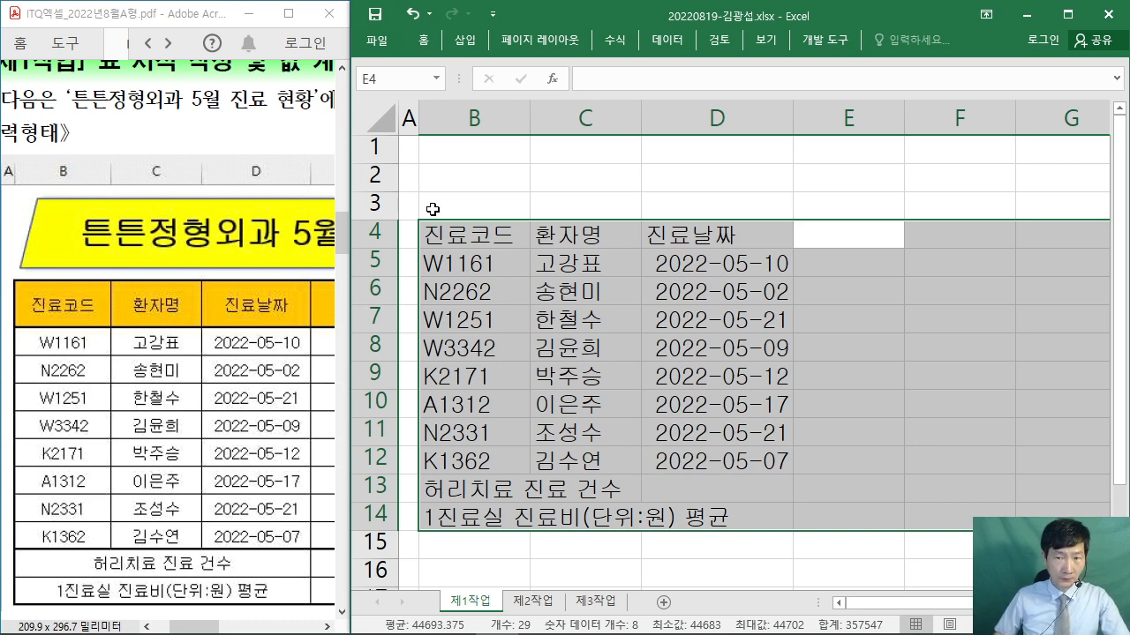
left_click_drag(198, 628, 243, 630)
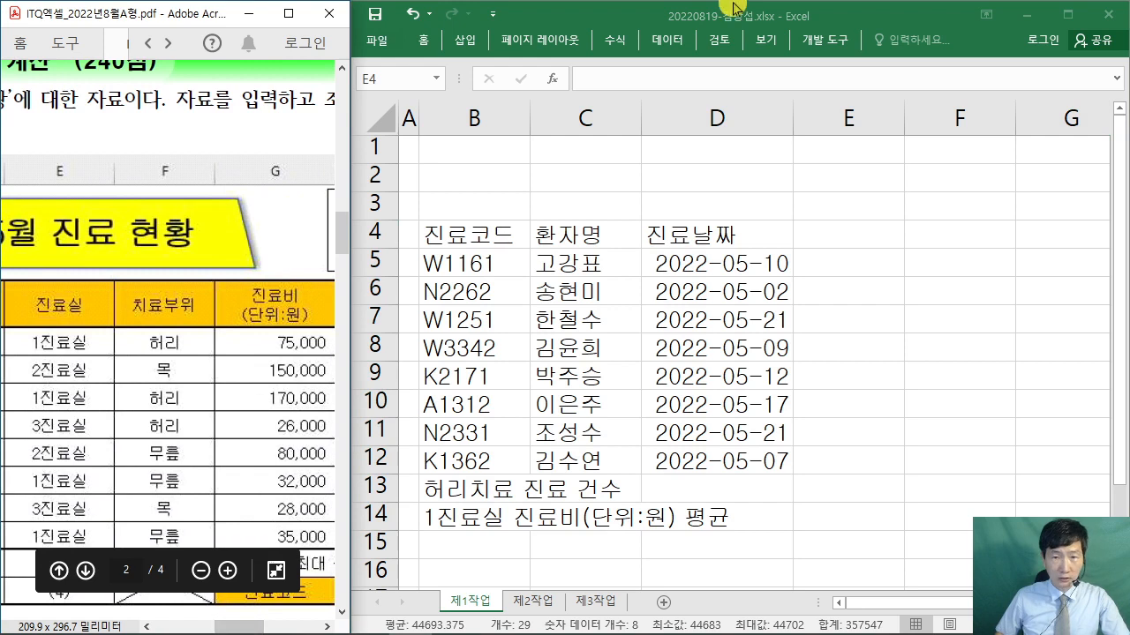
- Enter the 진료실 header and rooms 1진료실, 2진료실, 1진료실 and 3진료실 in E5:E8
left_click(726, 13)
type("진료실")
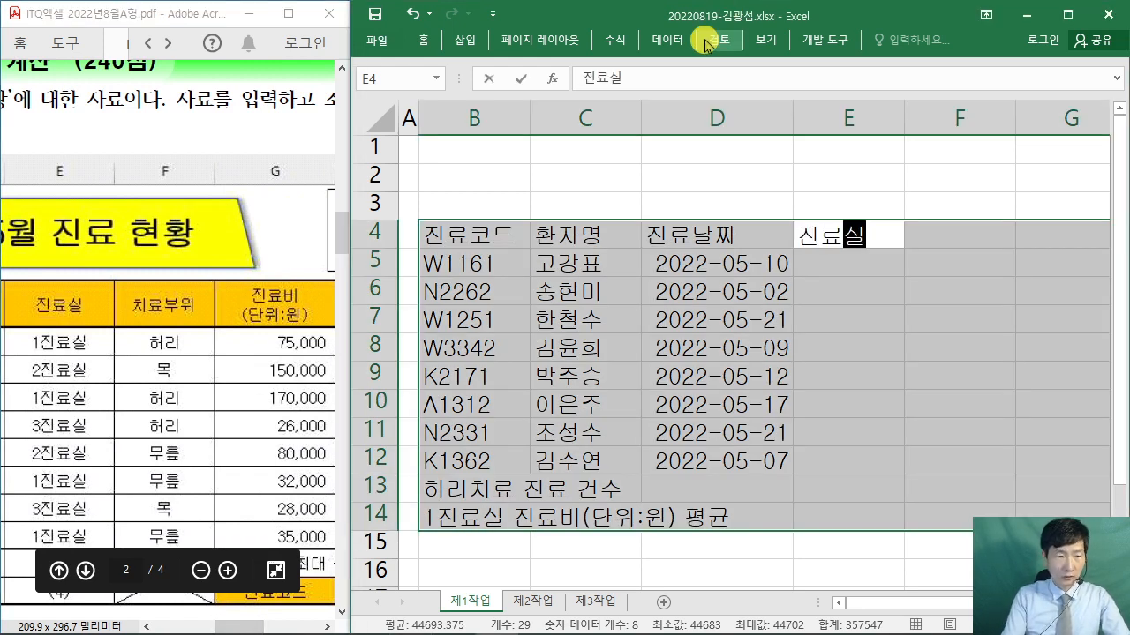
key("Return")
type("1진료실")
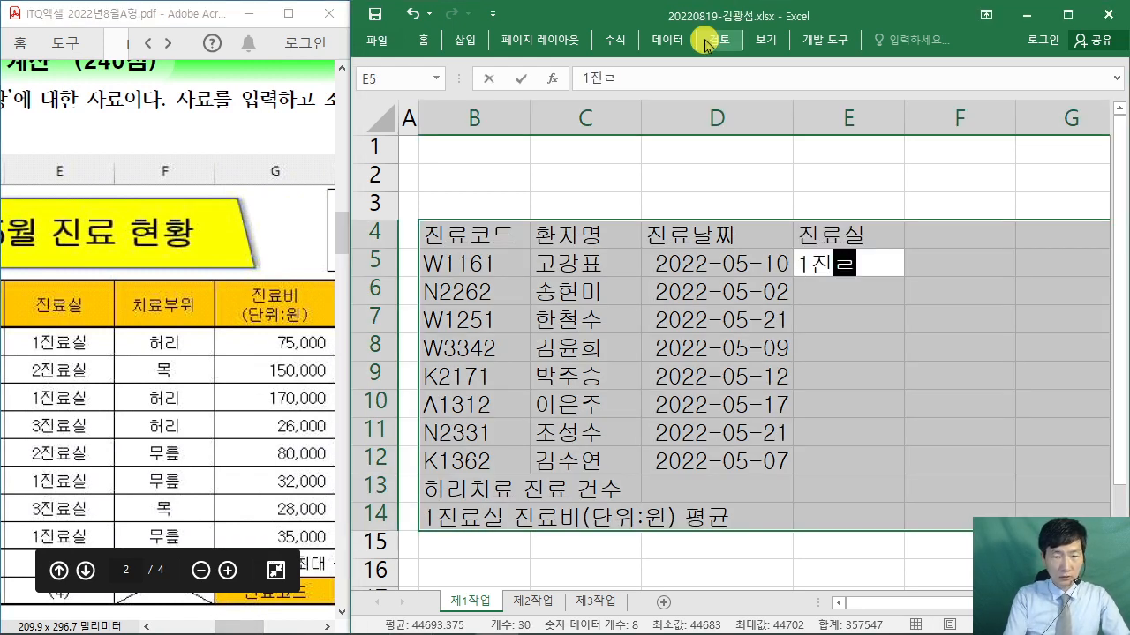
key("Return")
type("2진료")
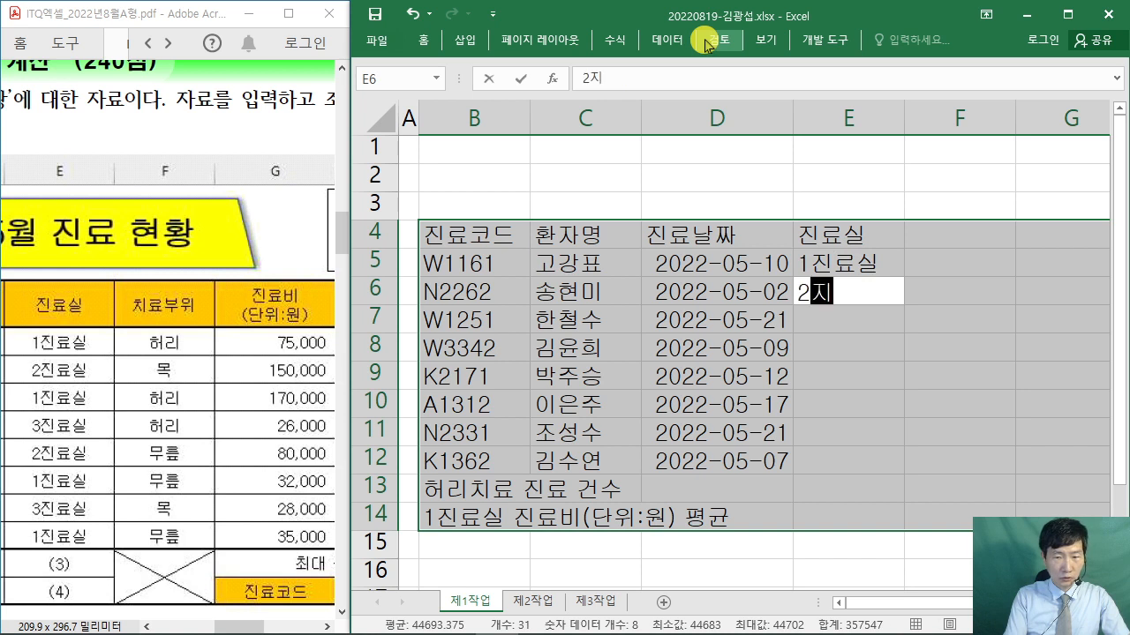
type("실")
key("Return")
type("1진료실")
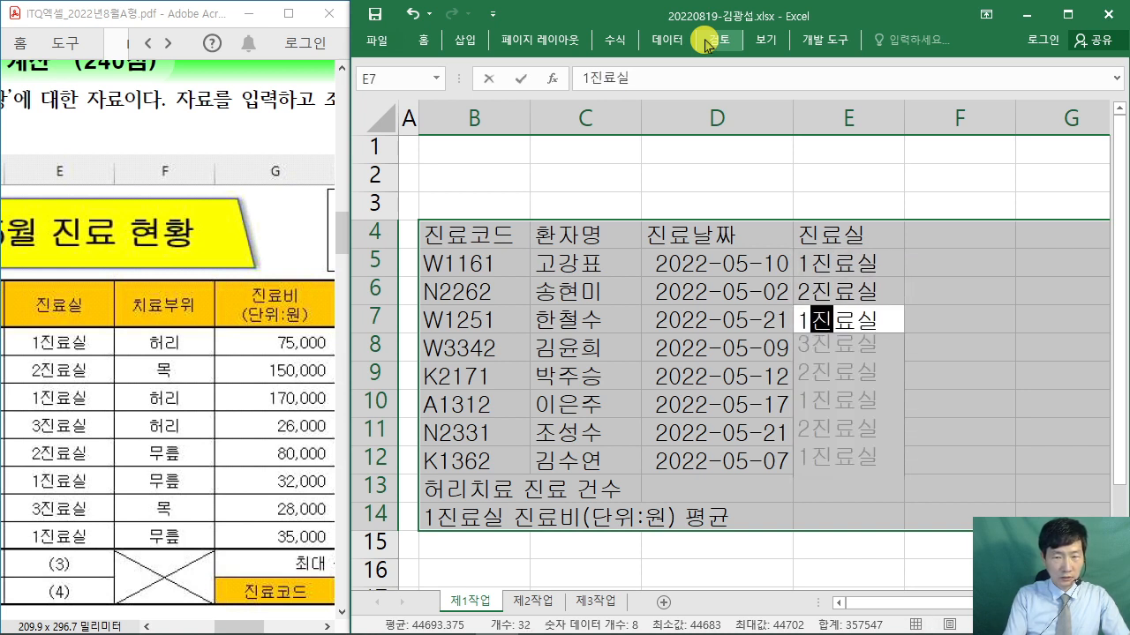
key("Return")
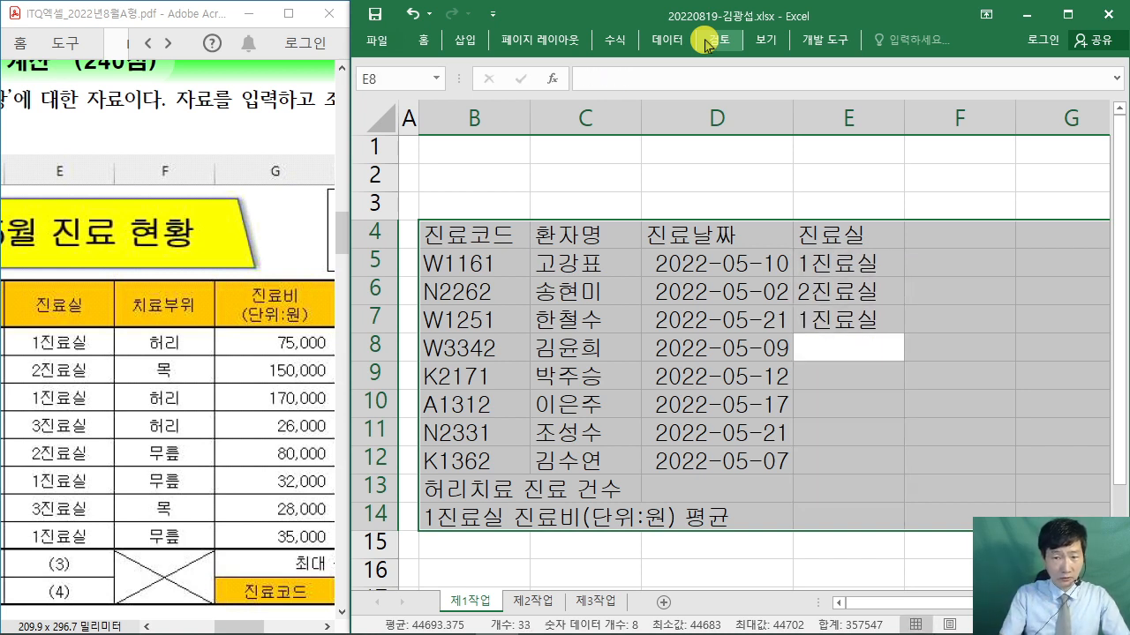
type("3지")
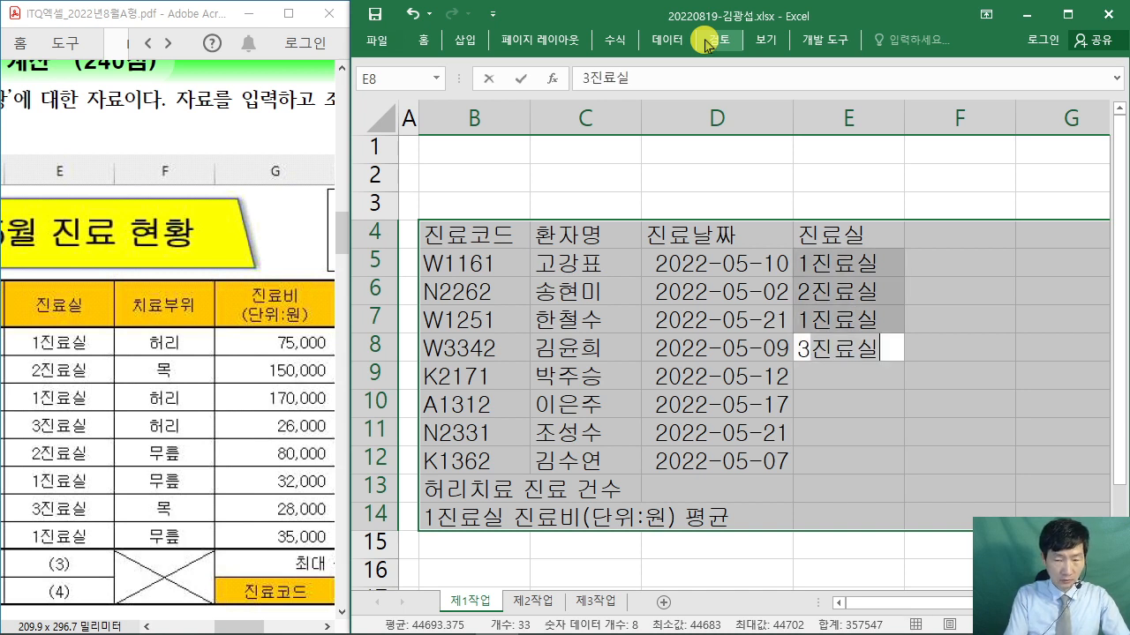
type("료실")
key("Return")
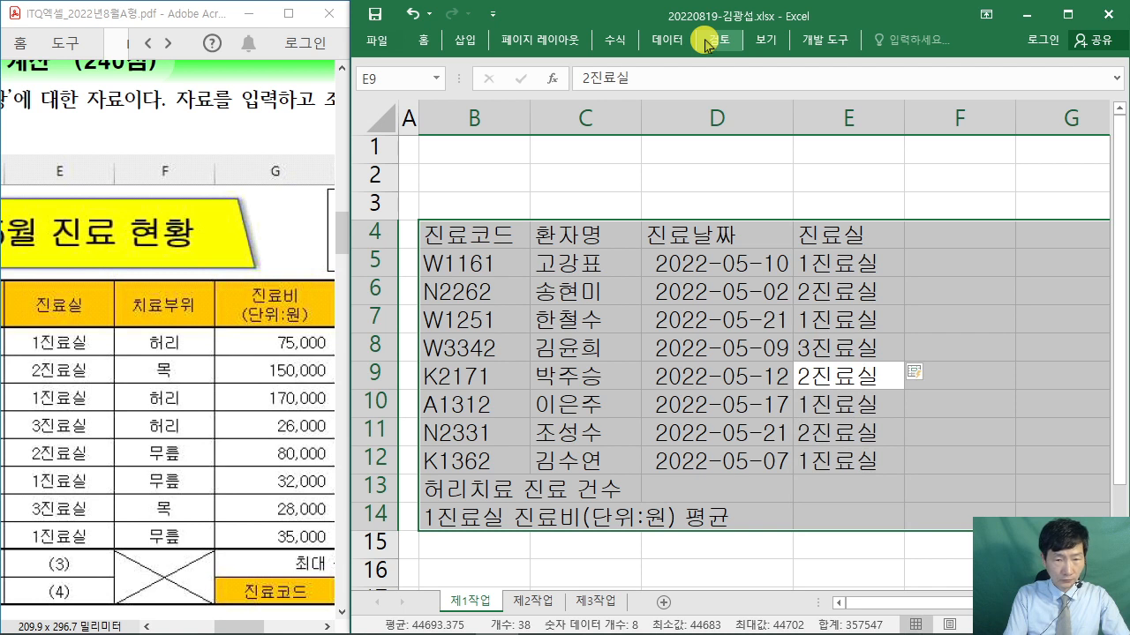
- Set E11 to 3진료실 and E12 to 1진료실
key("Return")
key("Return")
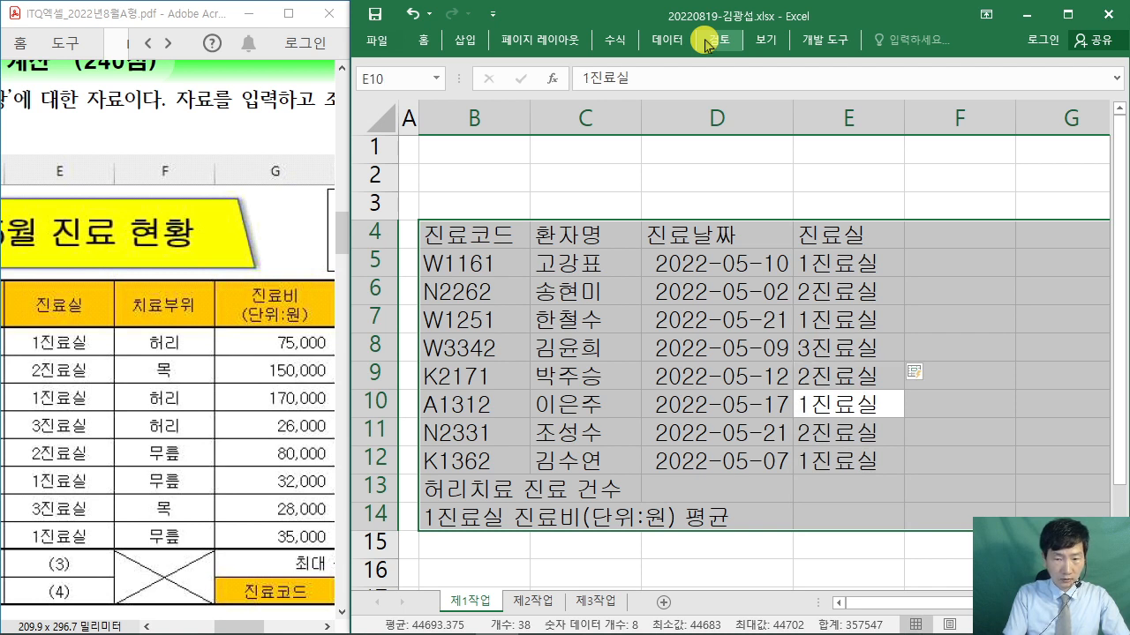
type("3진")
type("료실")
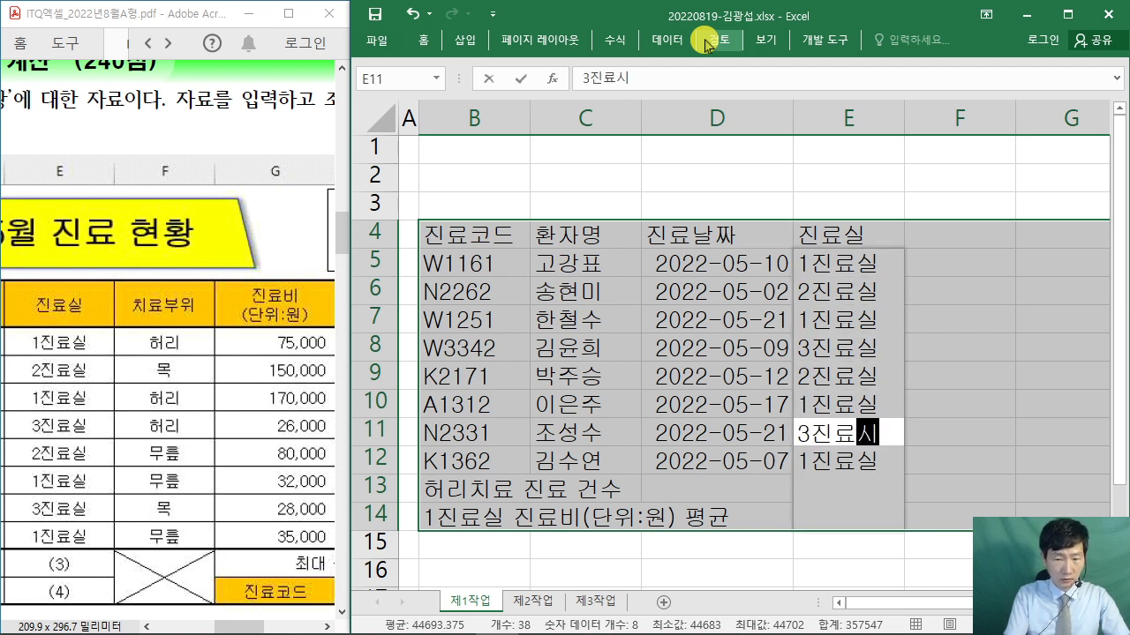
key("Return")
type("1진료실")
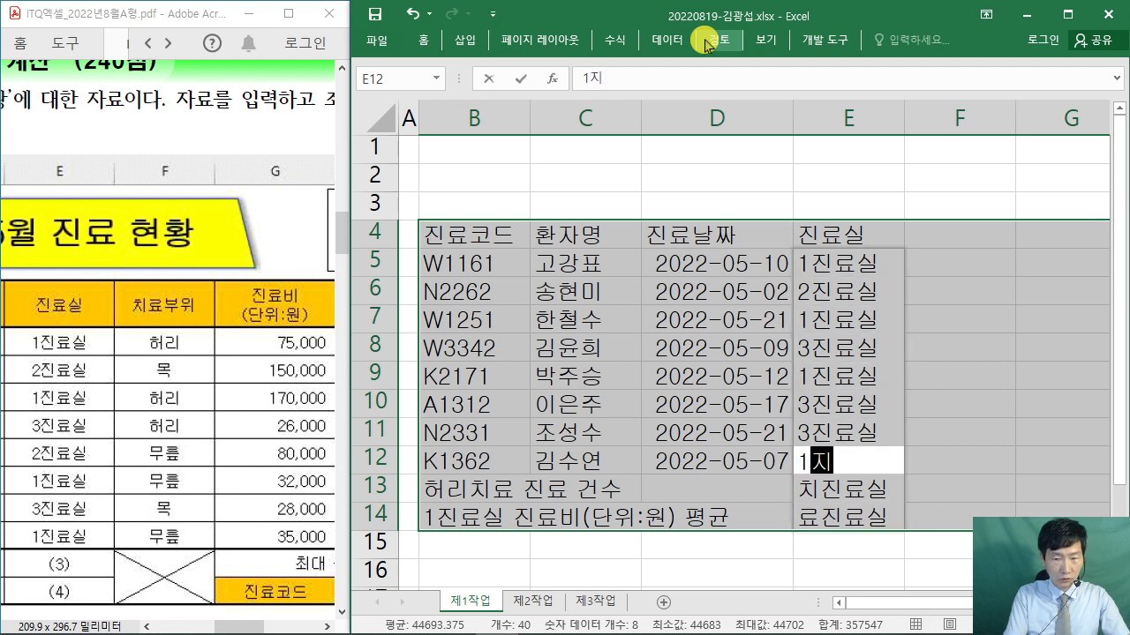
key("Return")
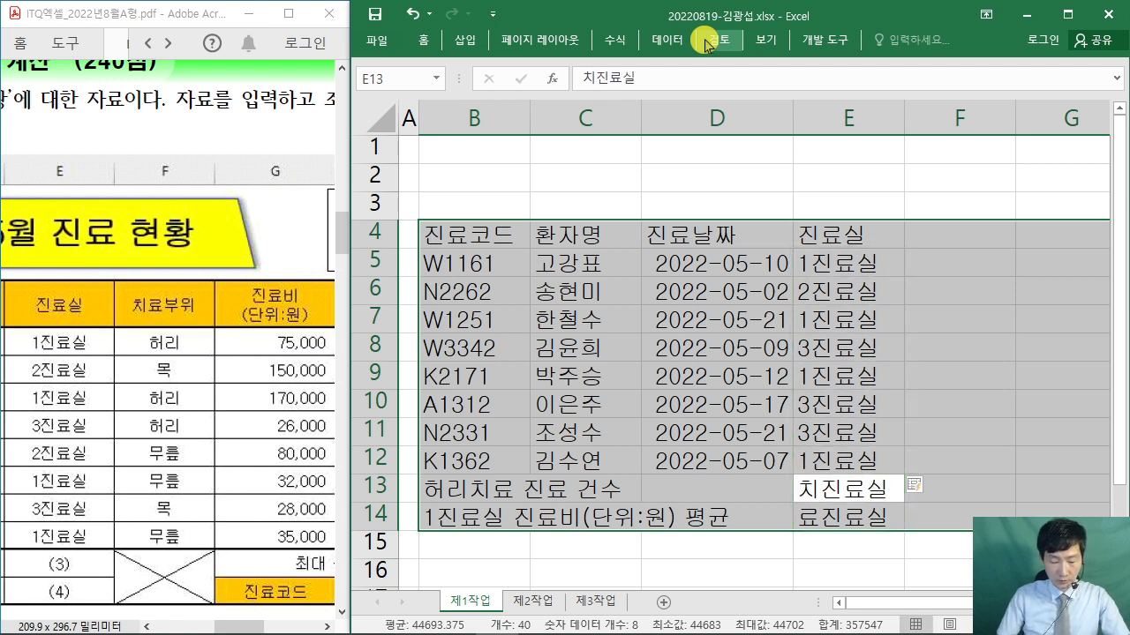
- Clear the stray flash-filled values from summary cells E13:E14, undoing an accidental deletion
key("Delete")
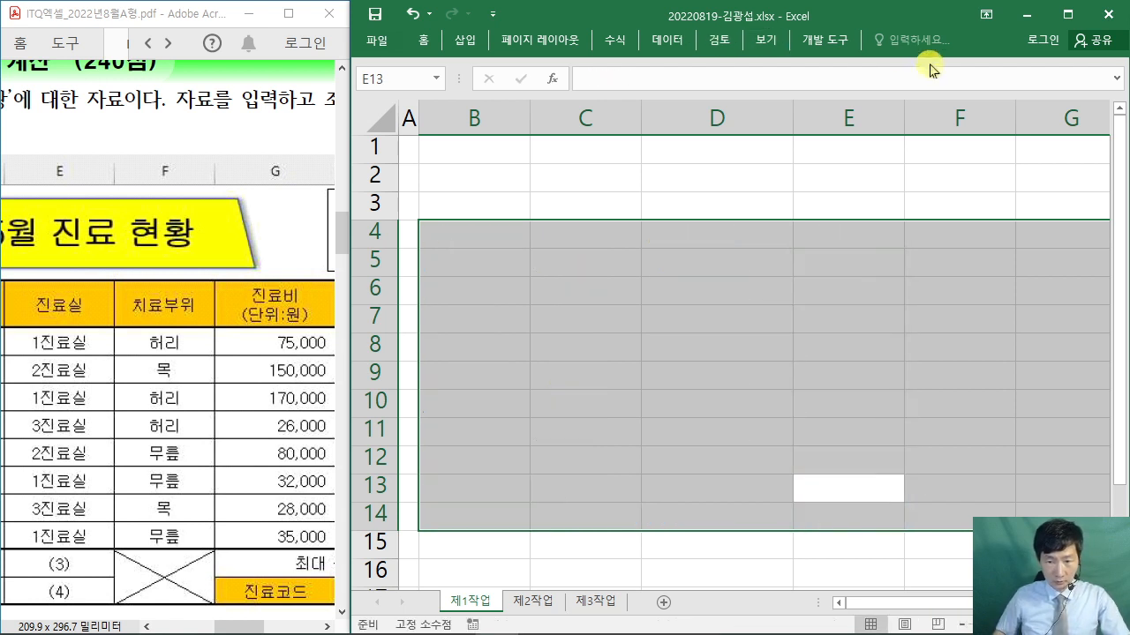
key("ctrl+z")
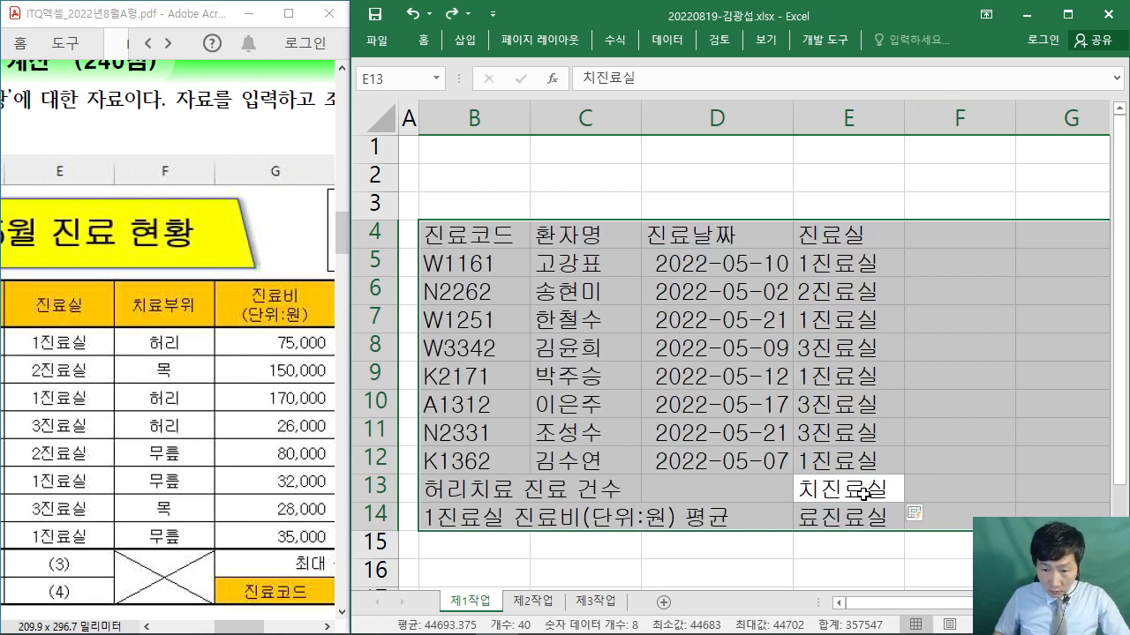
left_click(861, 462)
left_click_drag(847, 484, 854, 512)
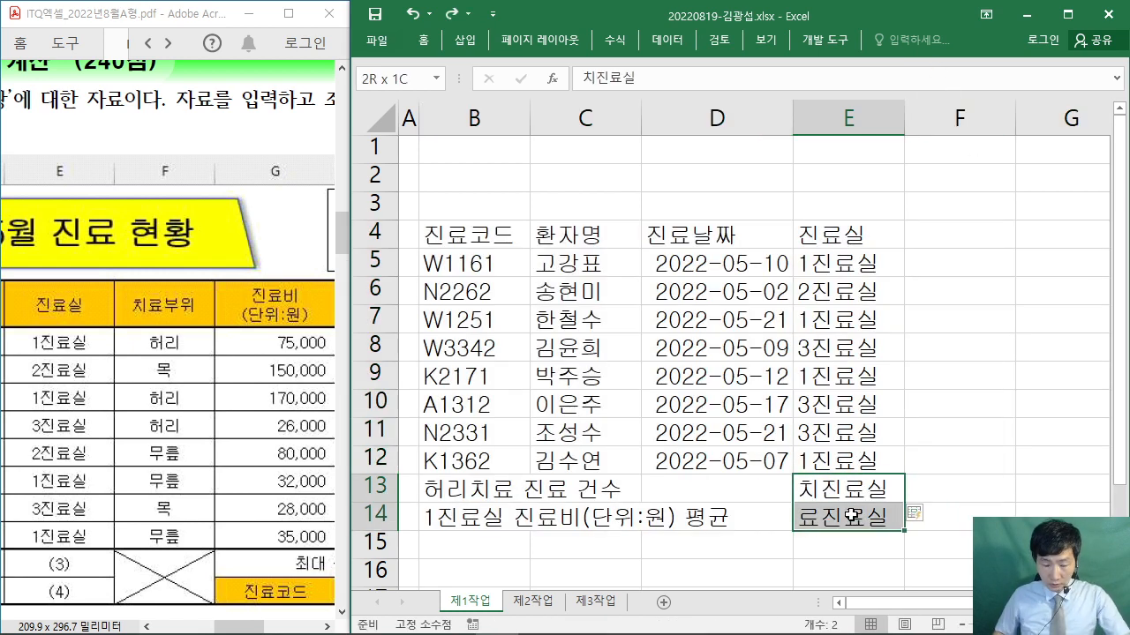
key("Delete")
left_click(865, 487)
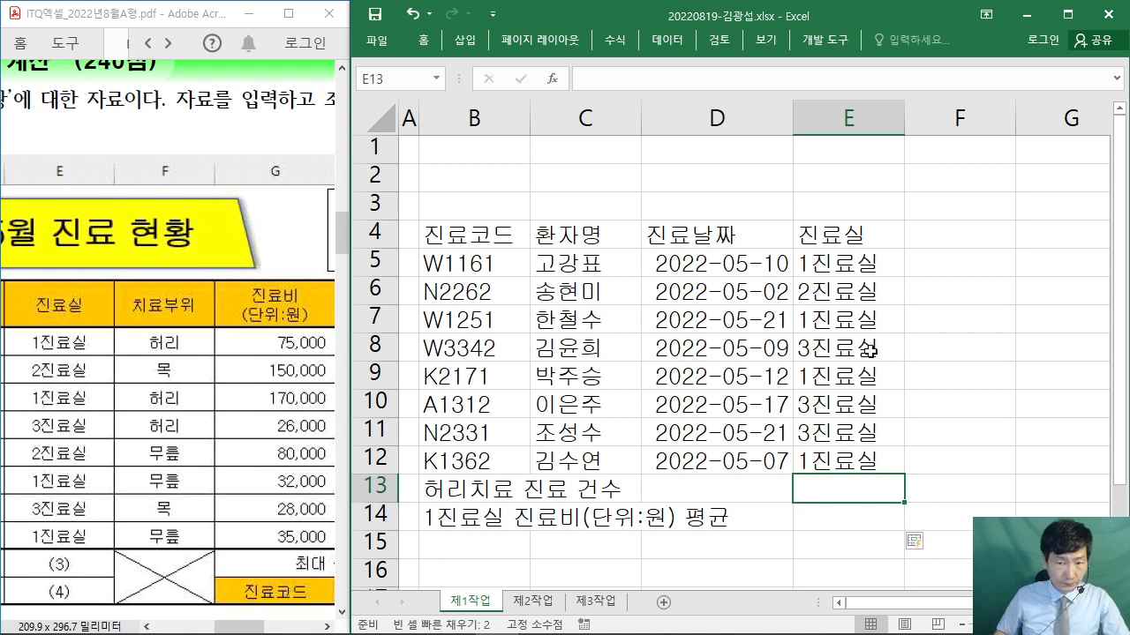
left_click(944, 234)
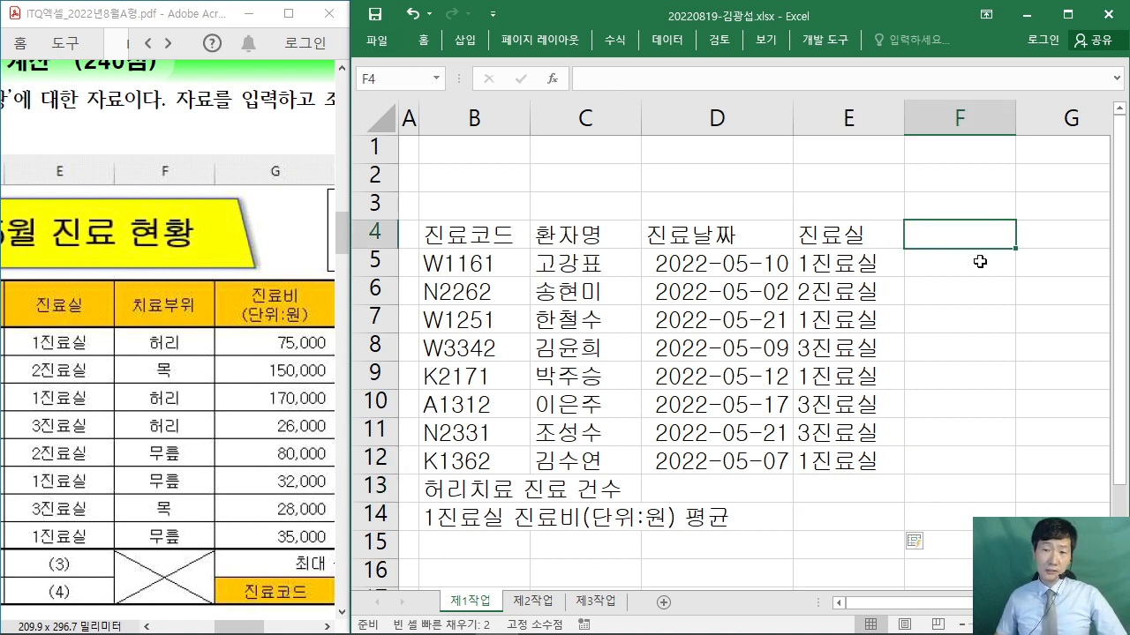
- Within F4:J13, enter the 치료부위 header and 허리, 목, 허리, 허리 in F5:F8
left_click_drag(1006, 229, 977, 515)
left_click_drag(1019, 603, 982, 604)
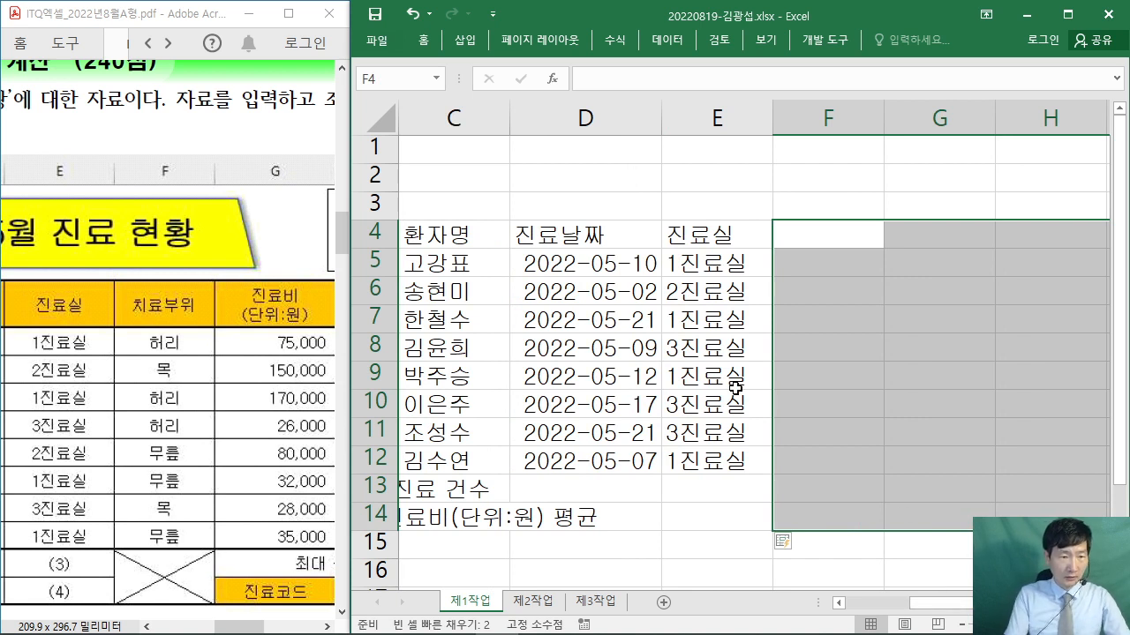
type("치료부")
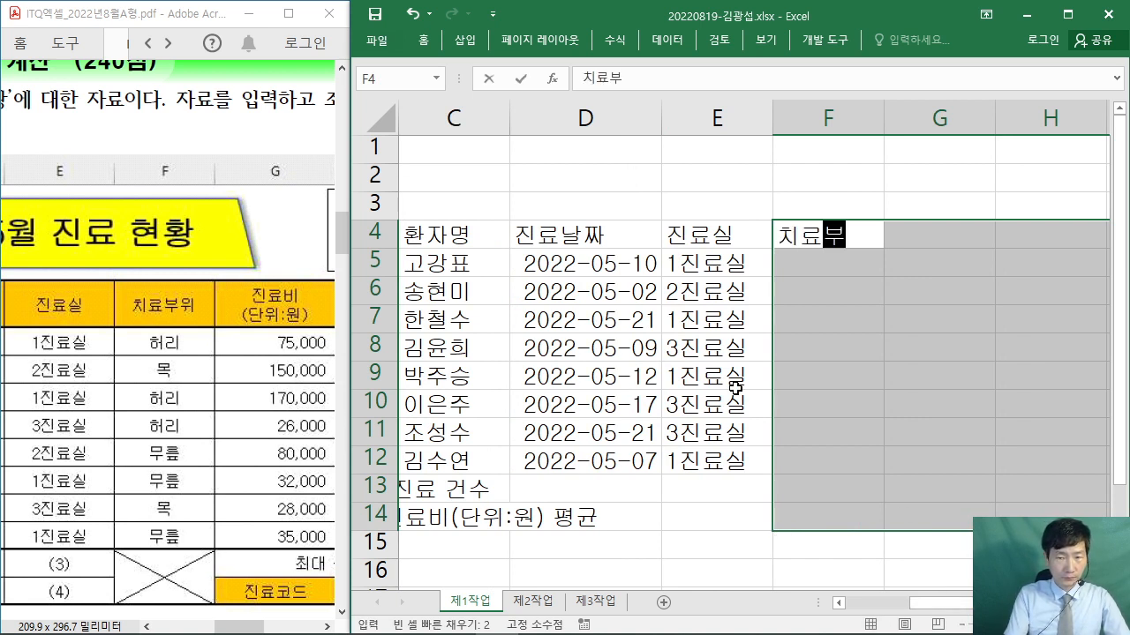
type("위")
key("Return")
type("허리")
key("Return")
type("목")
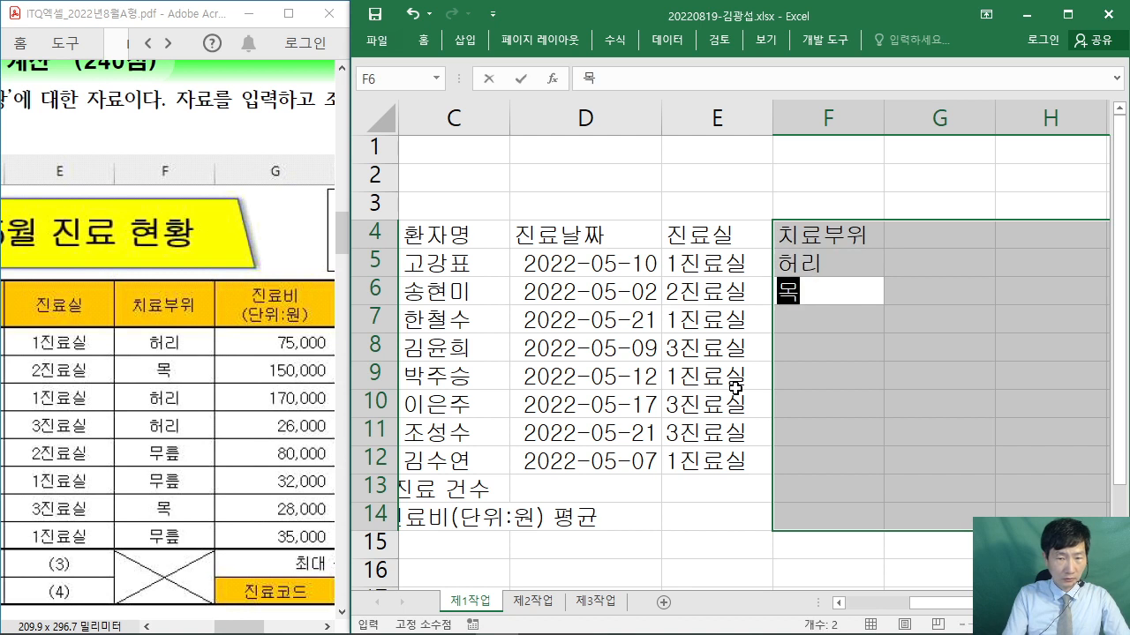
key("Return")
type("허리")
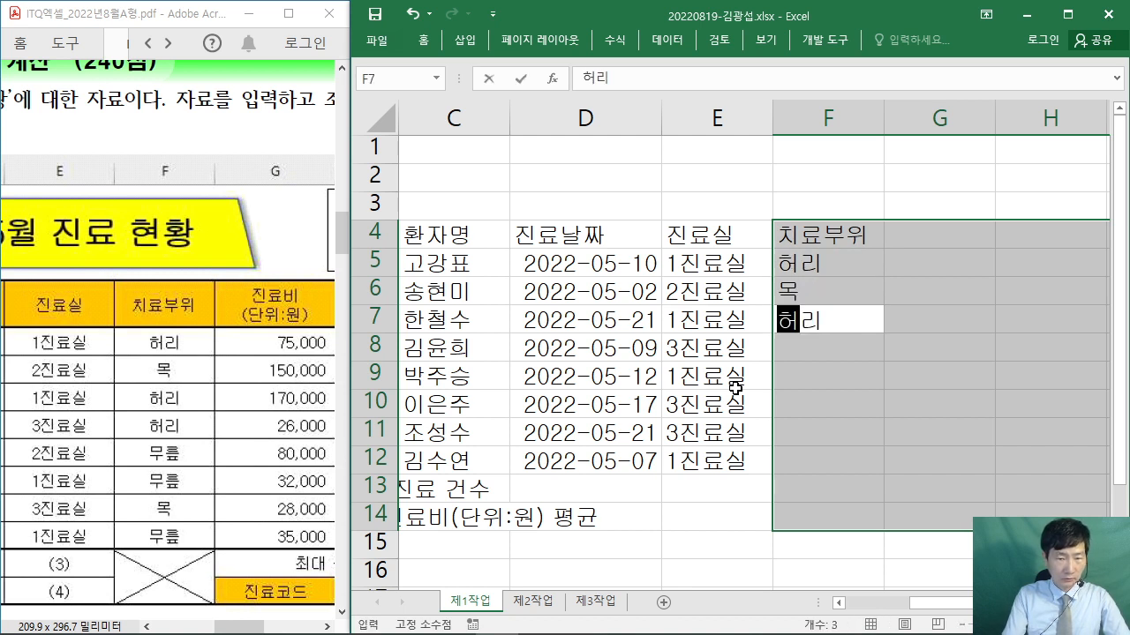
key("Return")
type("허리")
key("Return")
- Enter 무릎, 무릎, 목 and 무릎 in F9:F12
type("무")
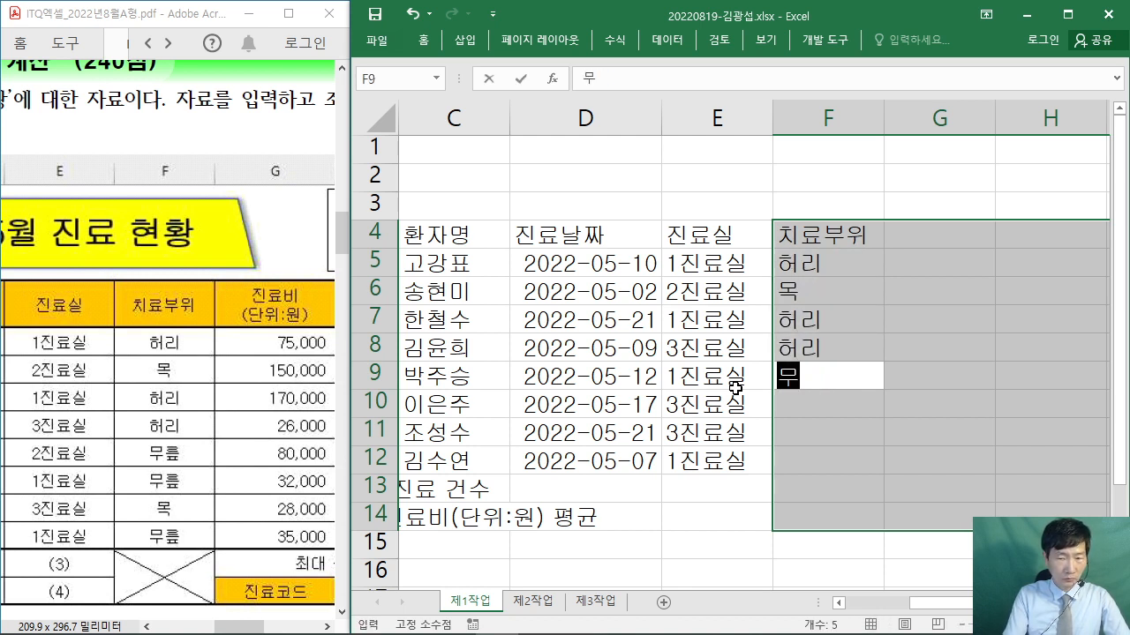
type("르ㅠ")
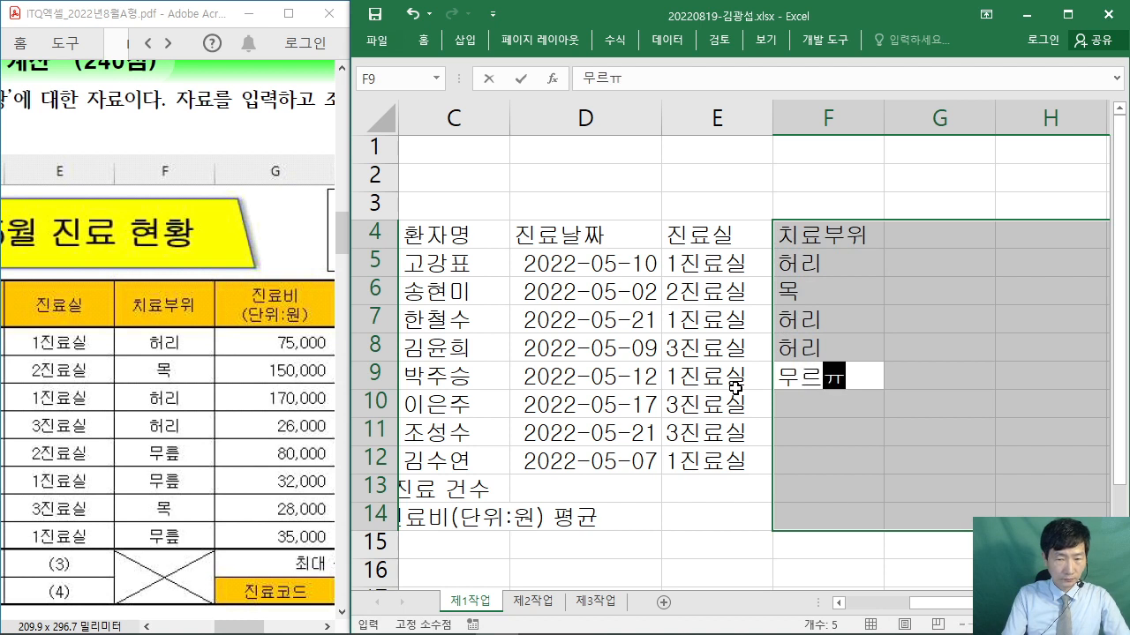
key("BackSpace")
key("BackSpace")
type("릎")
key("Return")
type("무")
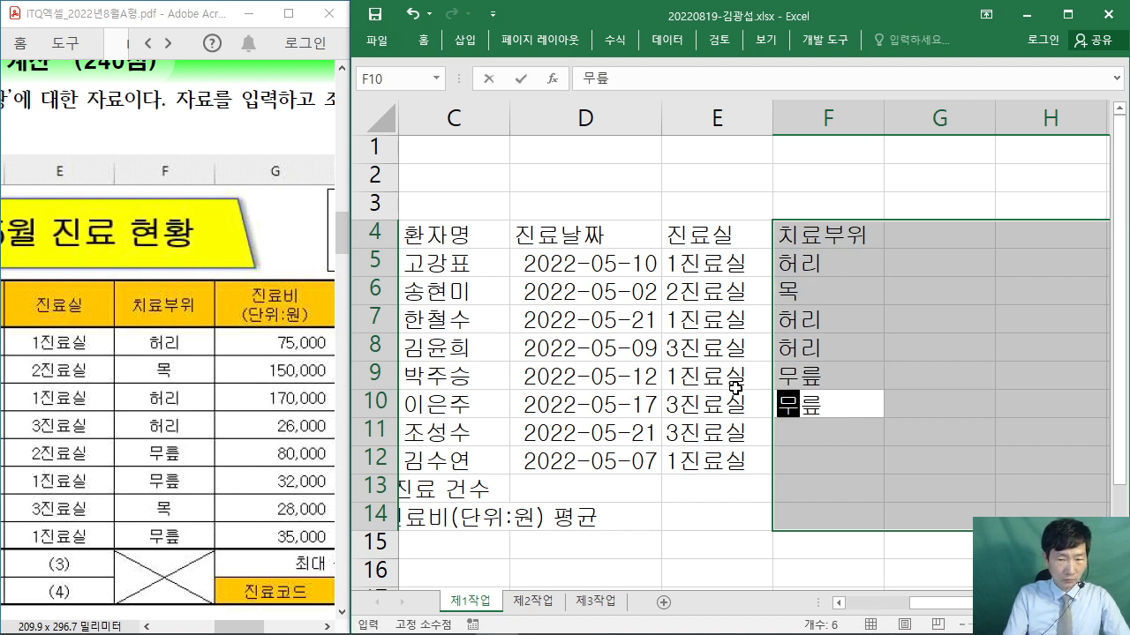
key("Return")
type("목")
key("Return")
type("ㅍ")
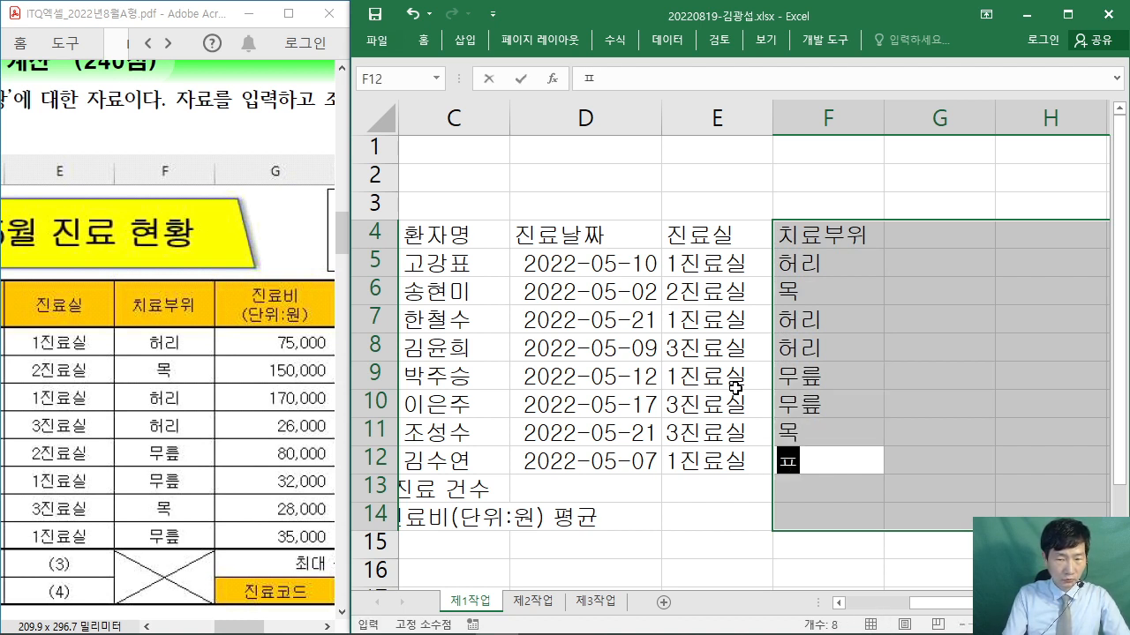
key("BackSpace")
type("무")
key("Return")
key("Return")
key("Return")
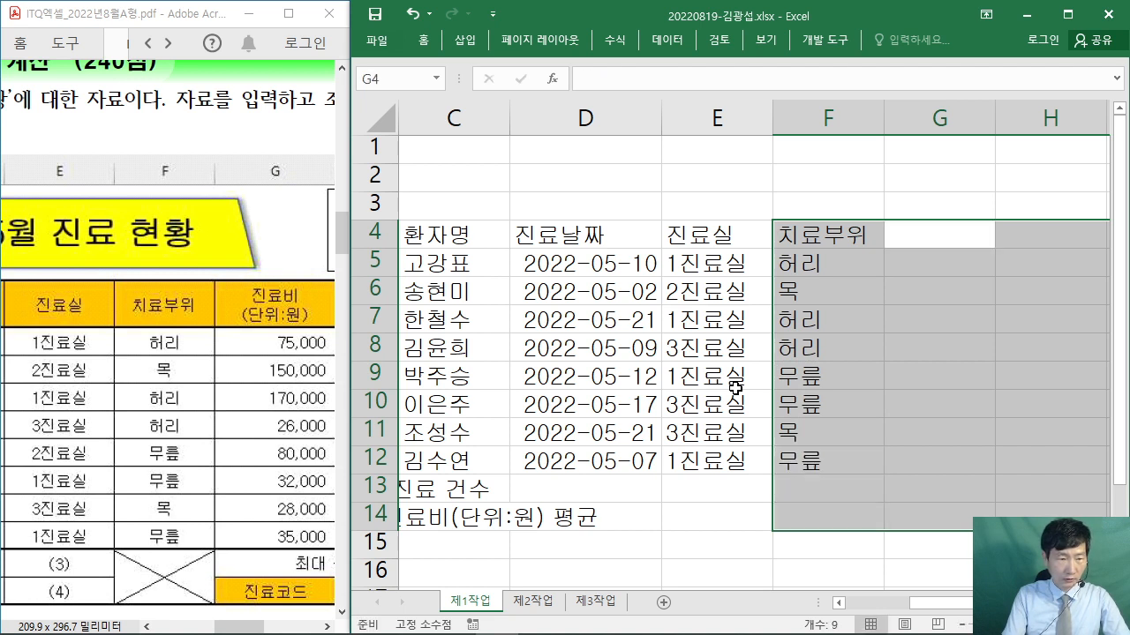
mouse_move(69, 560)
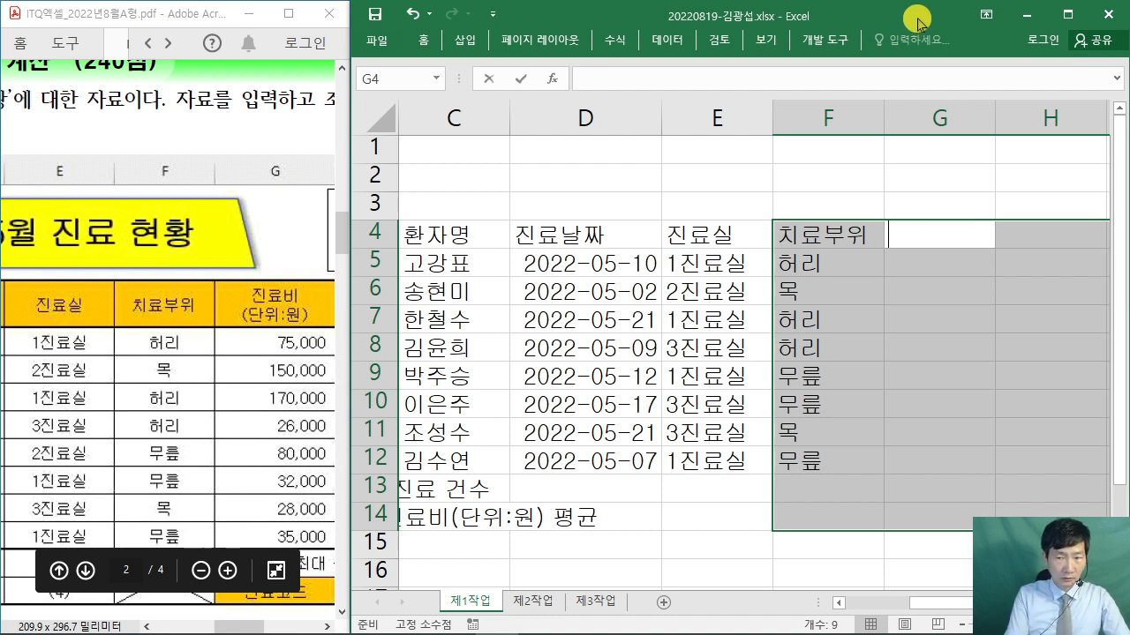
- Type 진료비 into G4, with a few marks drawn on screen
type("진료비")
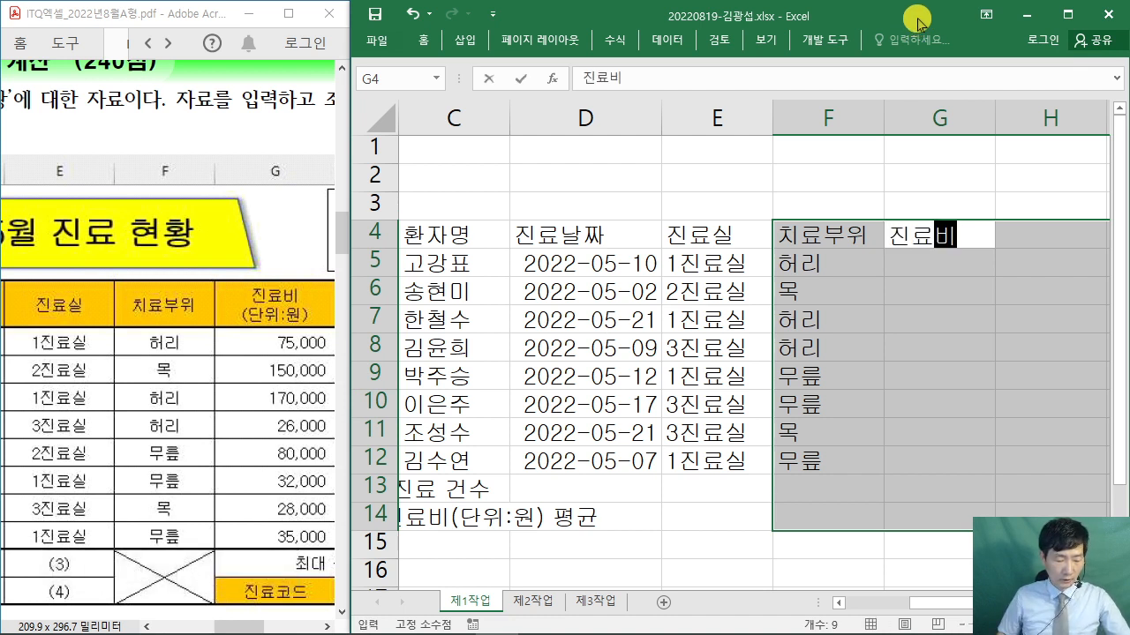
left_click_drag(472, 122, 650, 269)
left_click_drag(664, 100, 837, 291)
left_click_drag(475, 237, 548, 267)
left_click_drag(503, 226, 526, 226)
left_click_drag(543, 254, 577, 243)
left_click_drag(587, 181, 600, 259)
left_click_drag(575, 218, 620, 218)
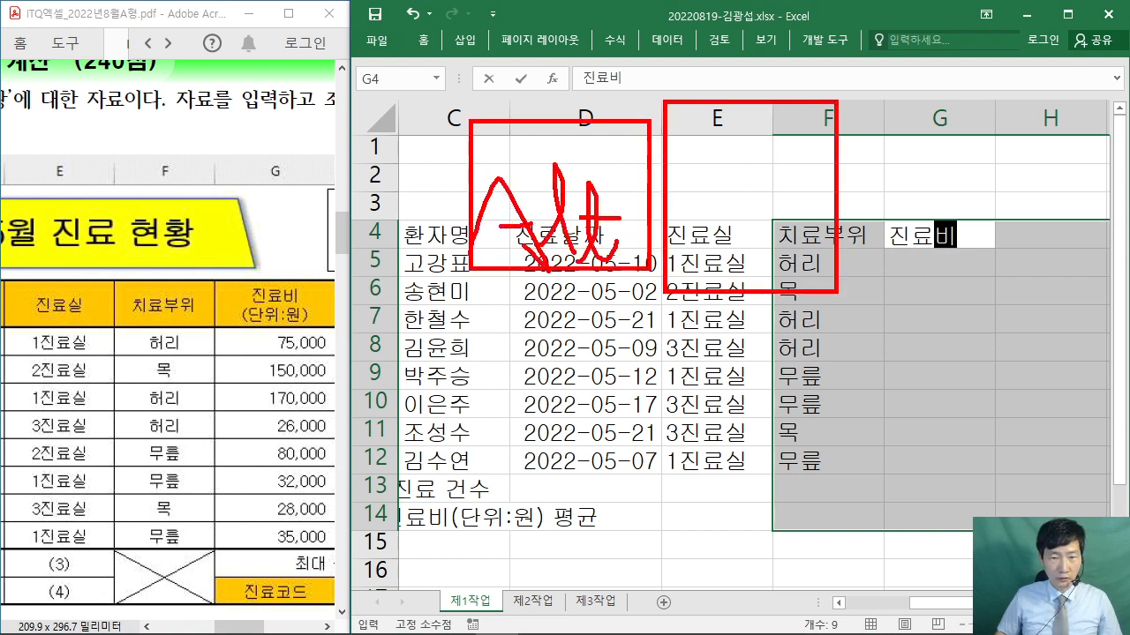
mouse_move(749, 187)
left_mouse_down()
mouse_move(741, 245)
mouse_move(777, 247)
mouse_move(868, 212)
left_mouse_up()
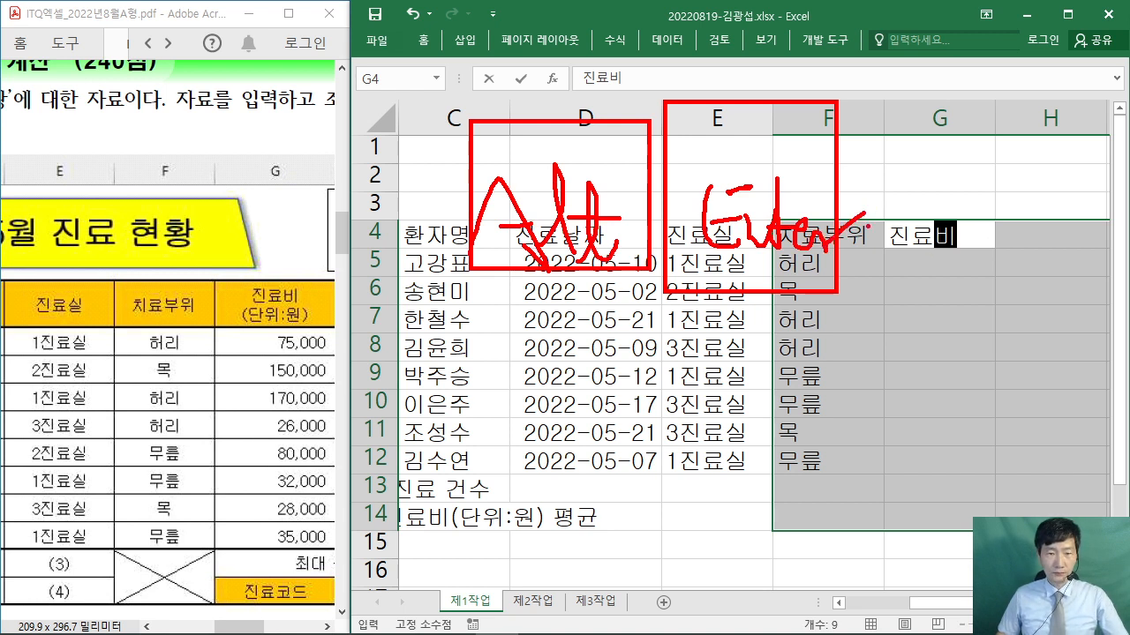
- Add (단위:원) as G4's second line, then scroll the reference PDF right to its 만족도 columns
key("Escape")
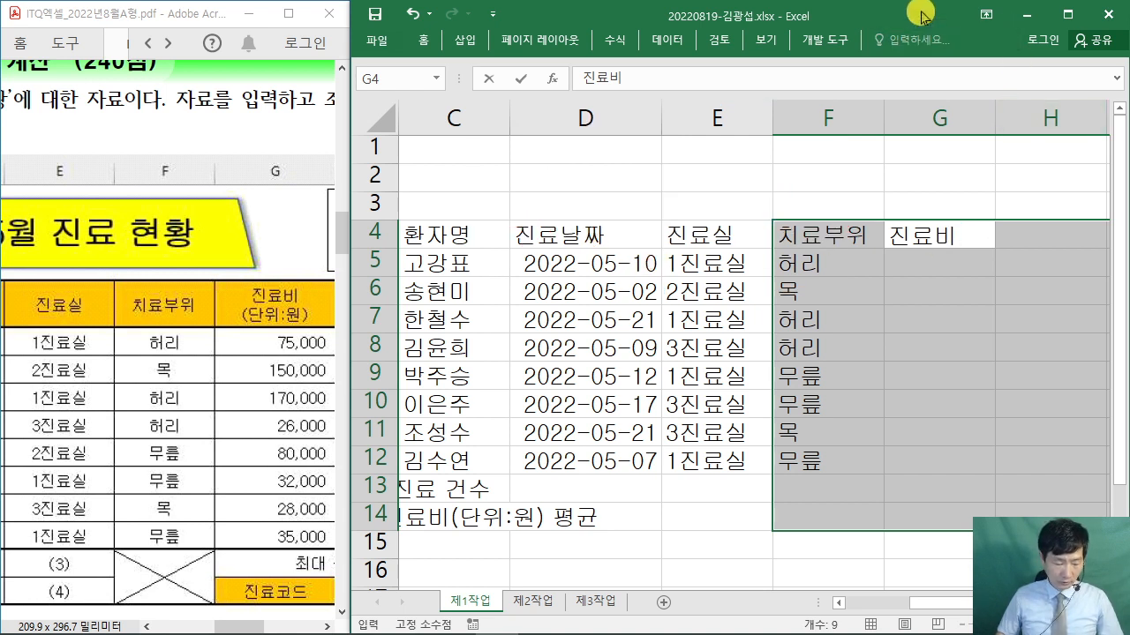
key("alt+Return")
type("(")
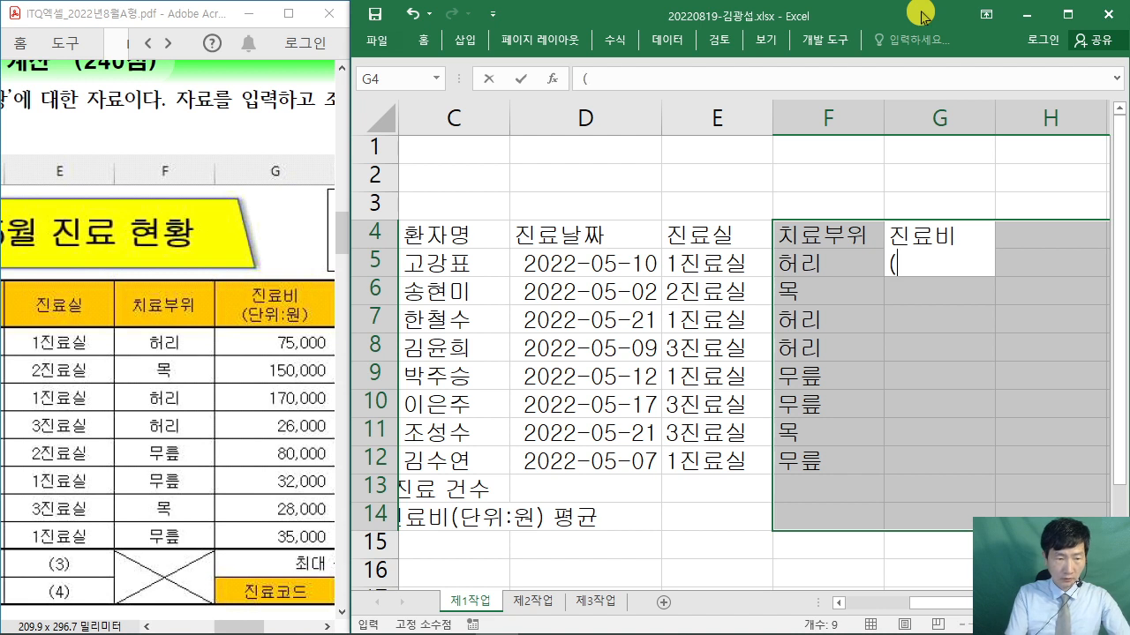
type("단위")
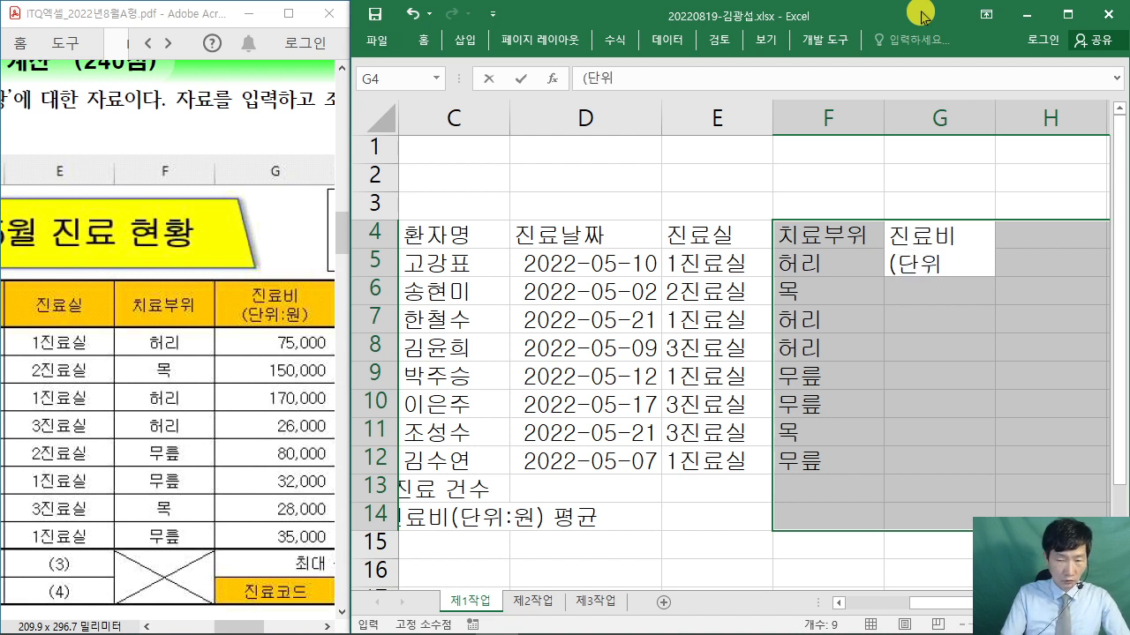
type(":원)")
key("Return")
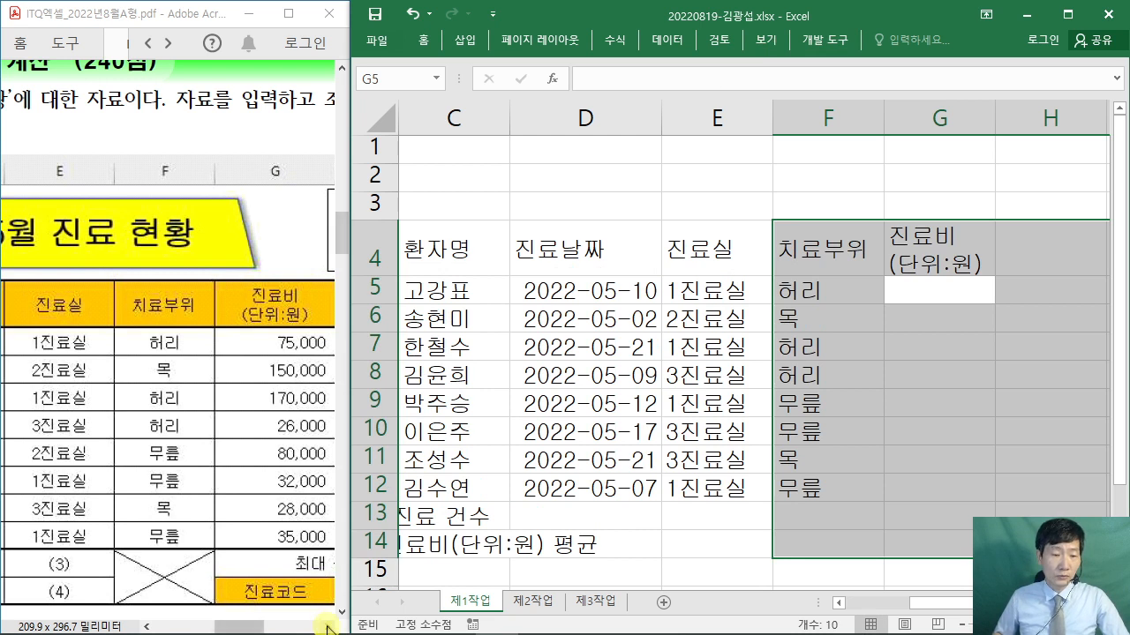
left_click(328, 627)
left_click_drag(328, 627, 328, 626)
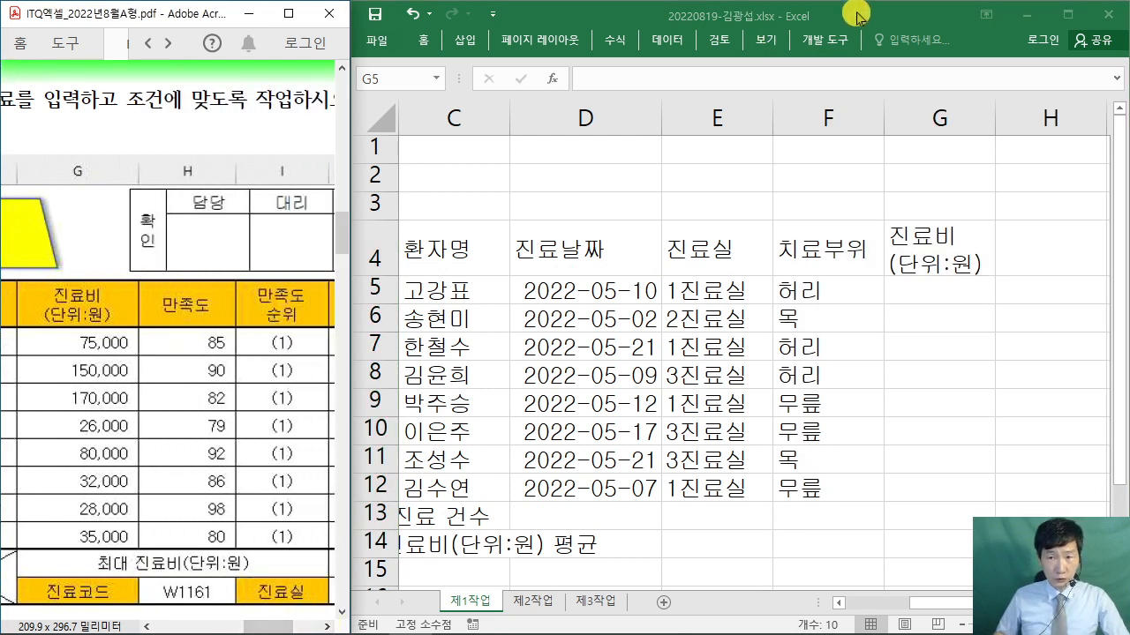
- Enter the fees 75000, 150000, 170000 and 26000 into G5:G8
left_click(854, 13)
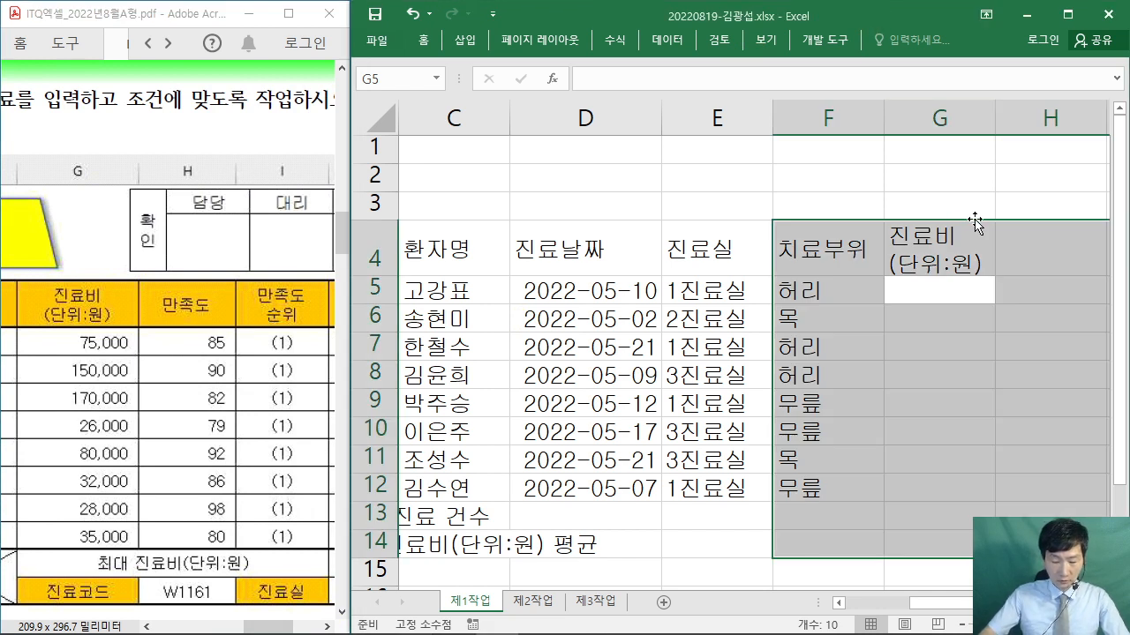
type("75000")
key("Return")
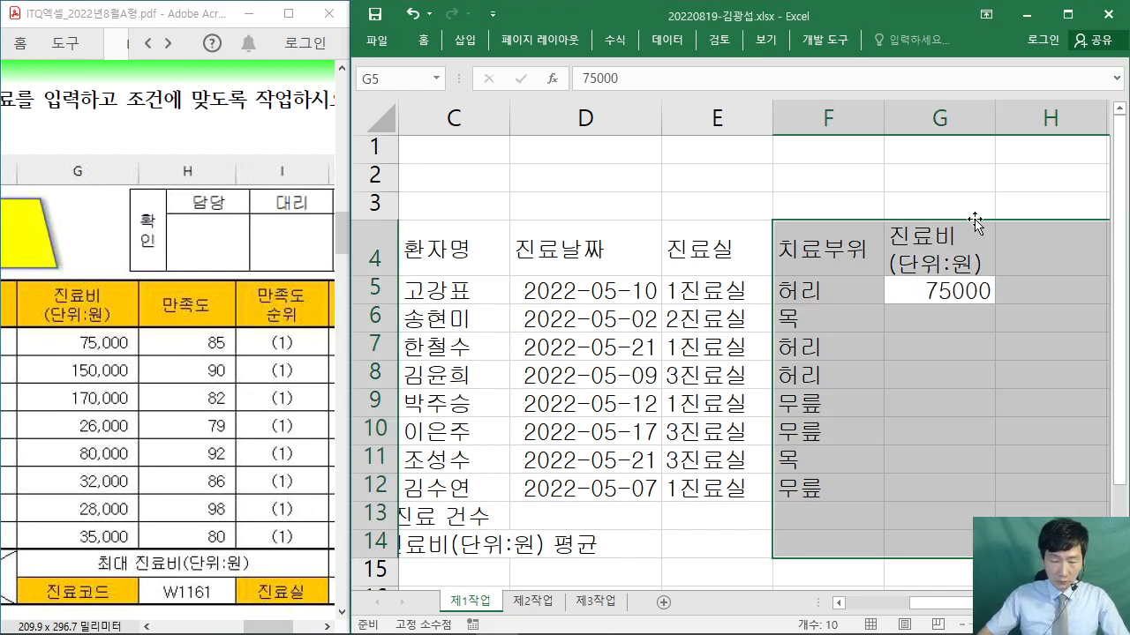
type("150000")
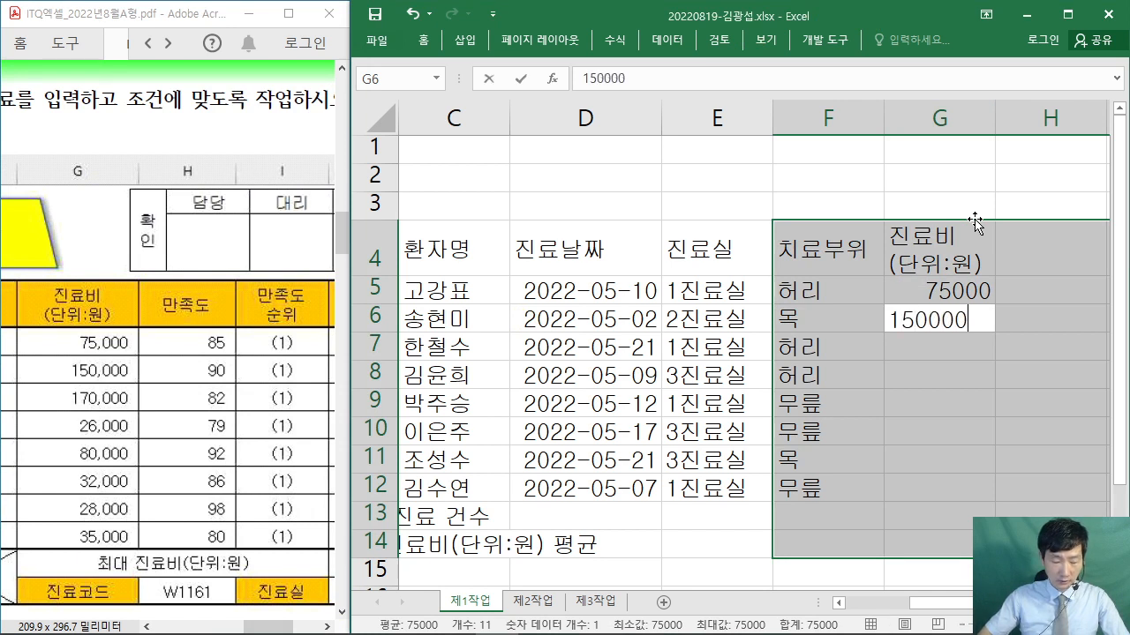
key("Return")
type("170000")
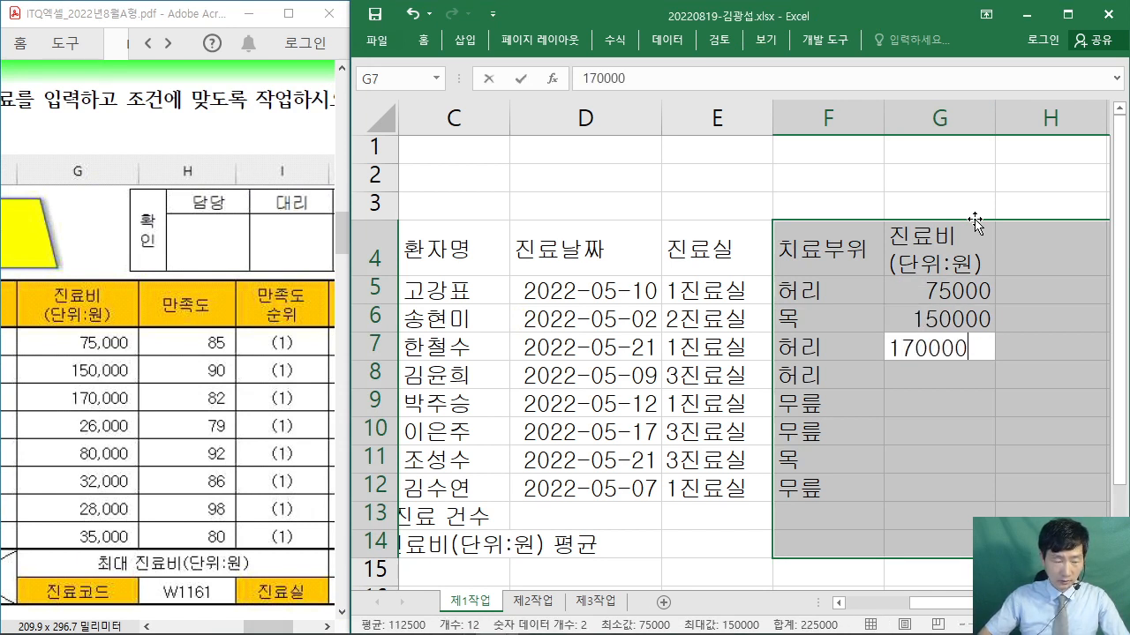
key("Return")
type("26000")
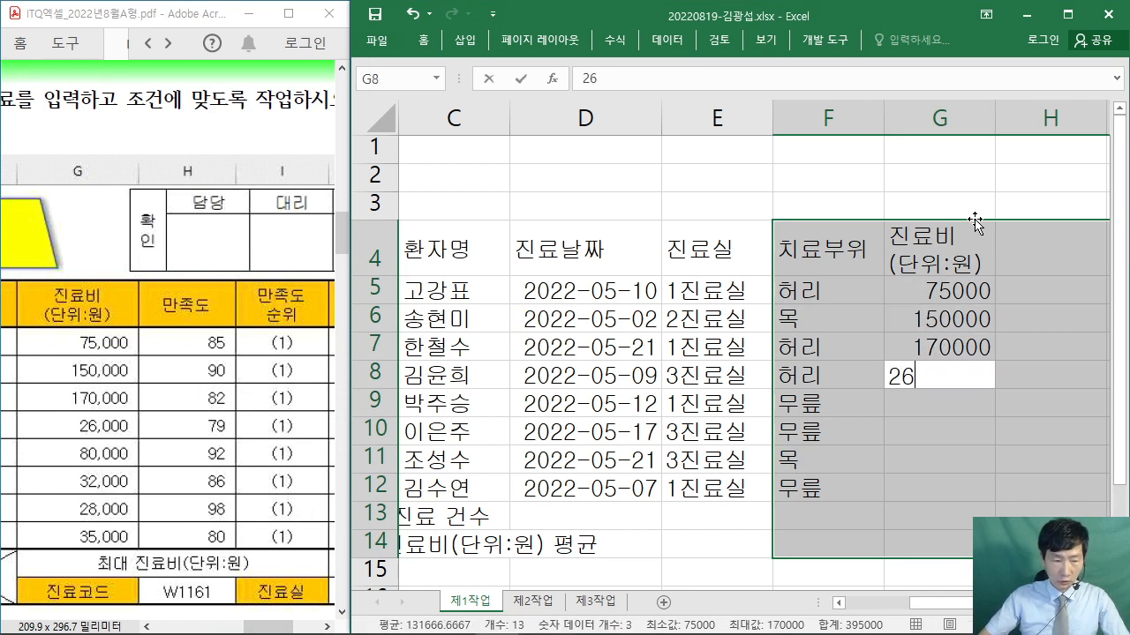
key("Return")
- Enter 80000, 32000, 28000 and 35000 into G9:G12, then type 최대 진료비(단위:원) in G13
type("80000")
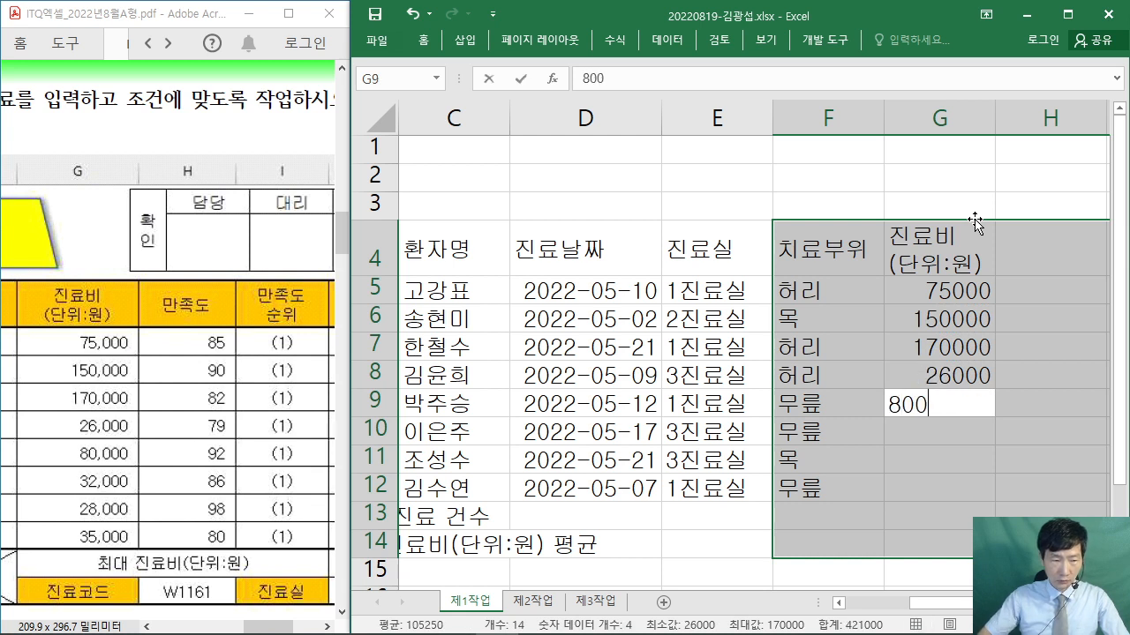
key("Return")
type("32000")
key("Return")
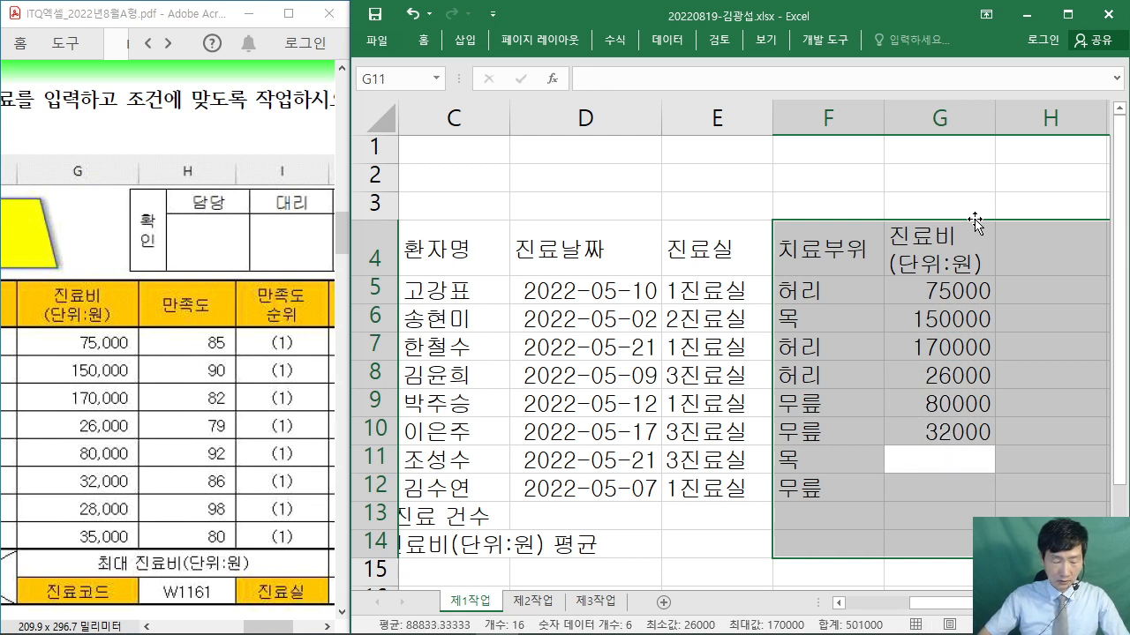
type("28000")
key("Return")
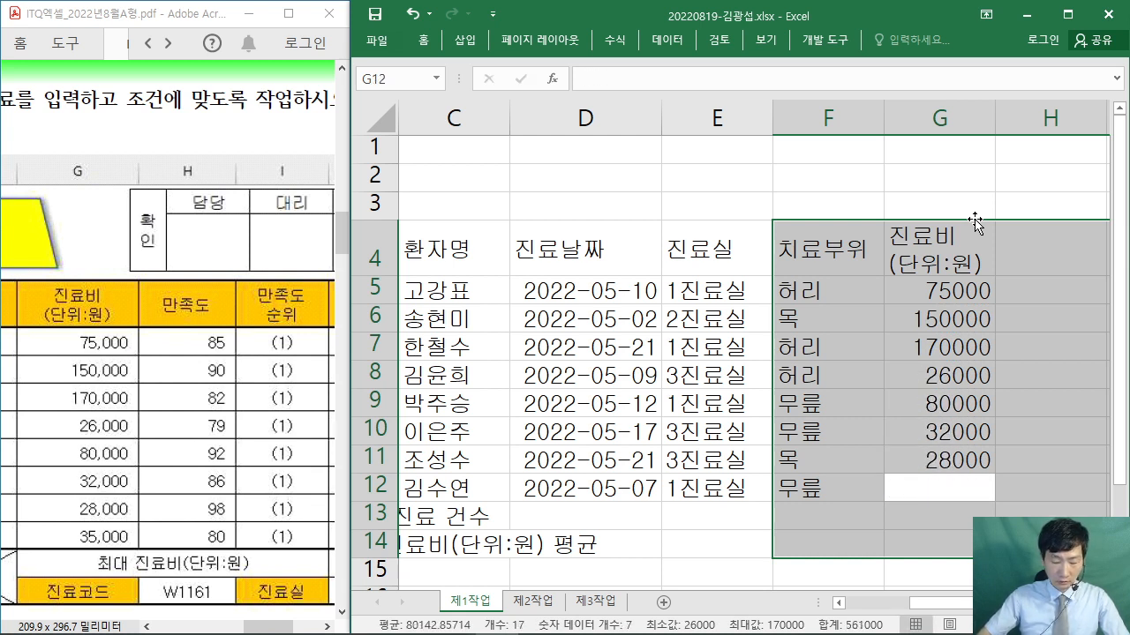
type("2")
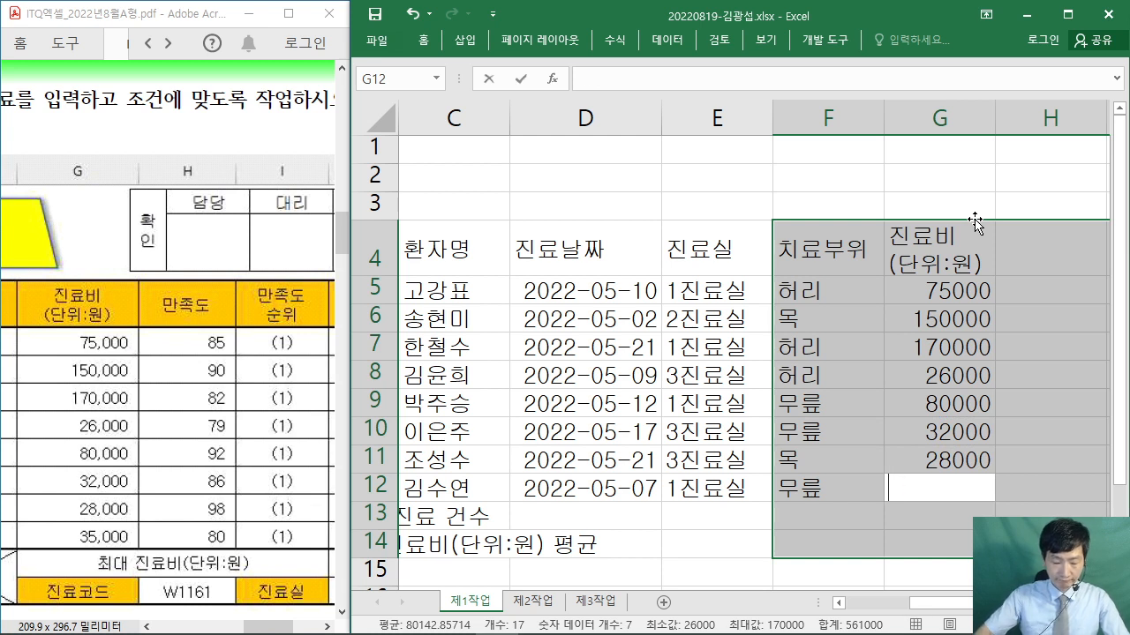
type("5000")
key("Return")
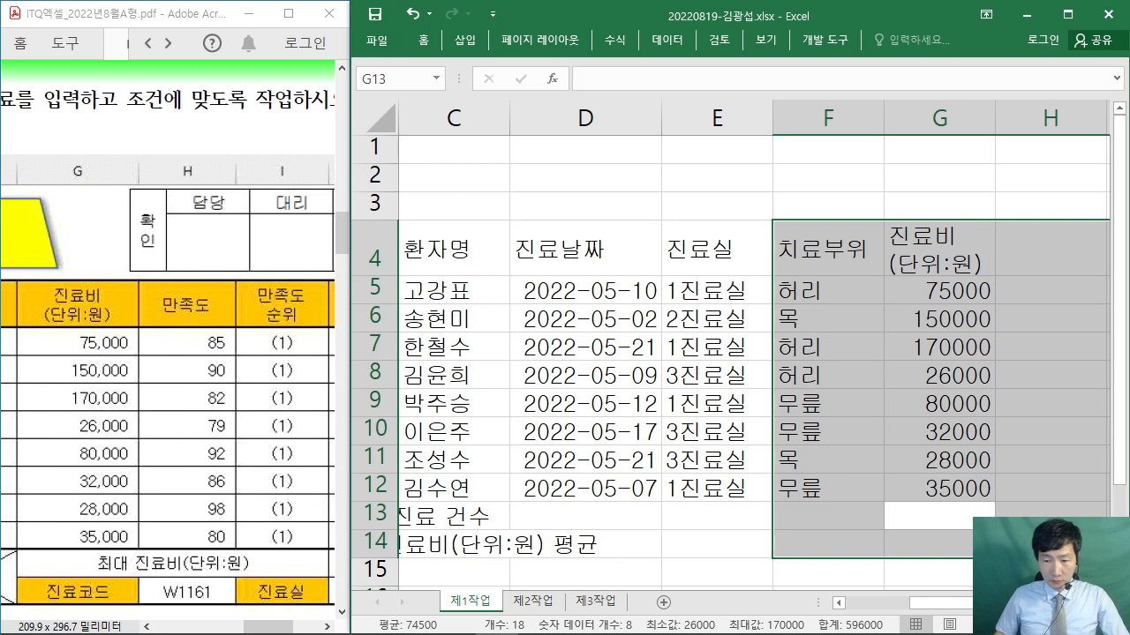
left_click_drag(1117, 544, 860, 544)
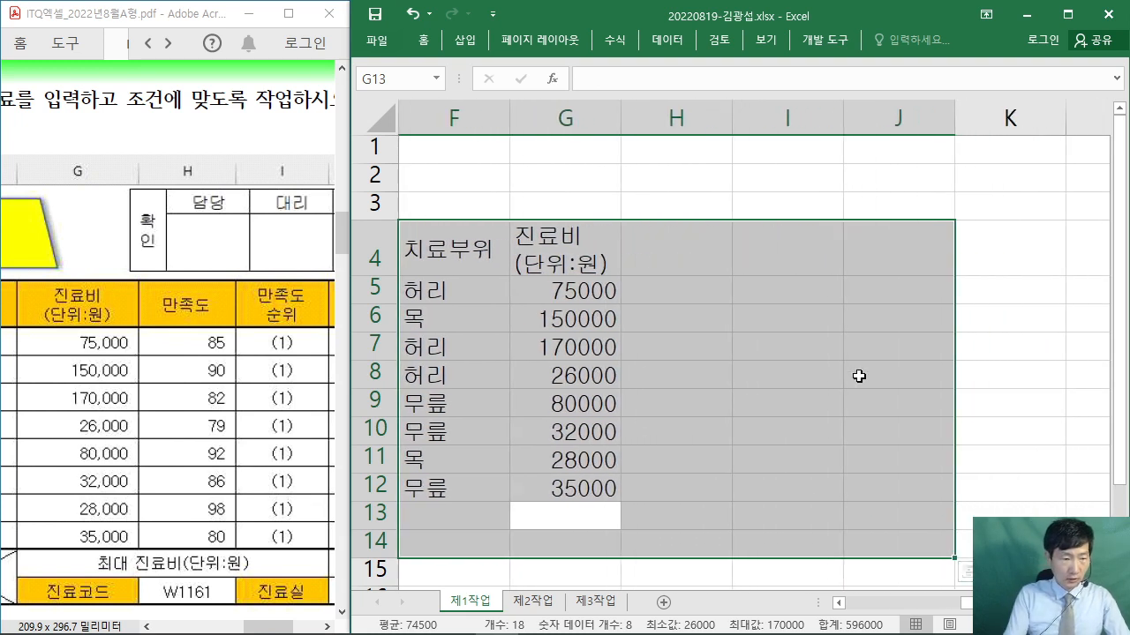
type("최대 진료비")
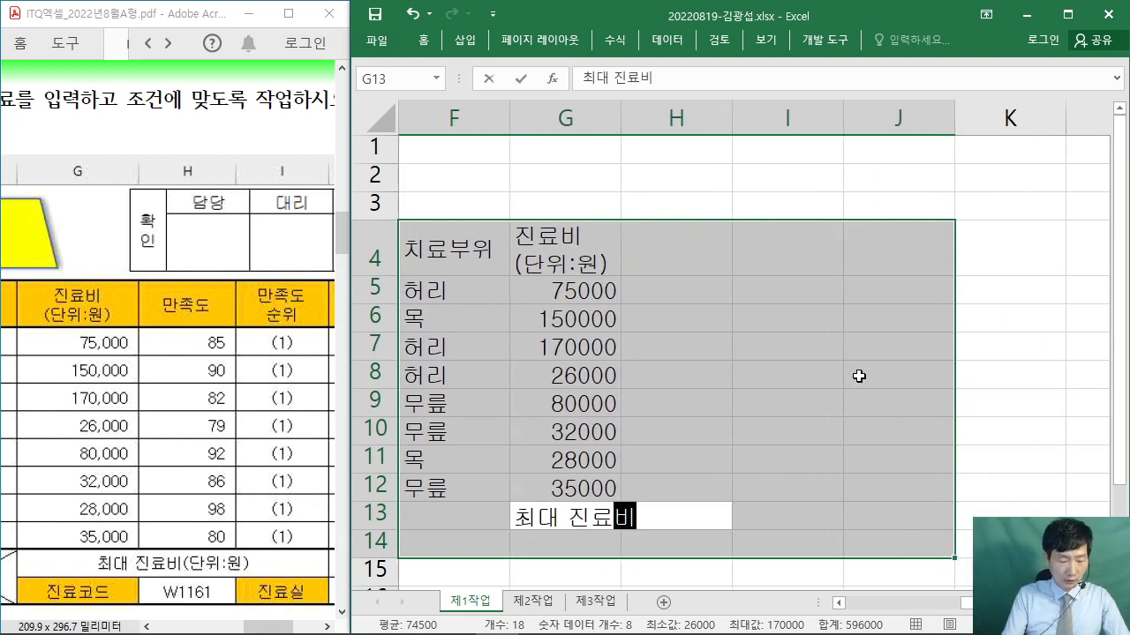
type("(단위:")
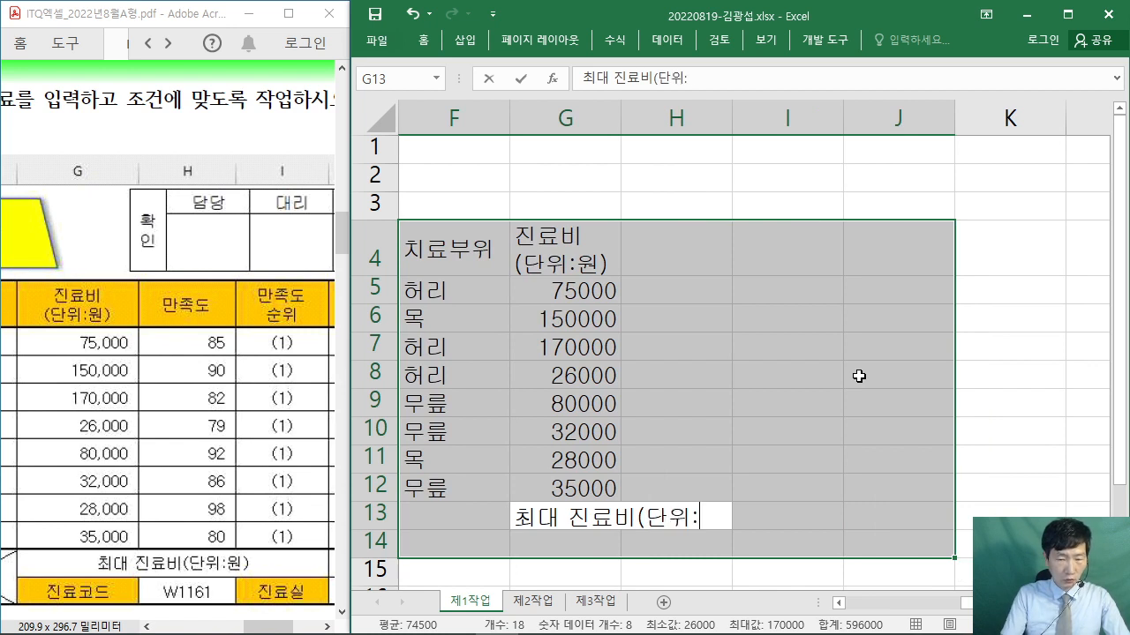
type("원)")
- Commit the G13 label, put 진료코드 in G14 and the header 만족도 in H4
key("Return")
type("진")
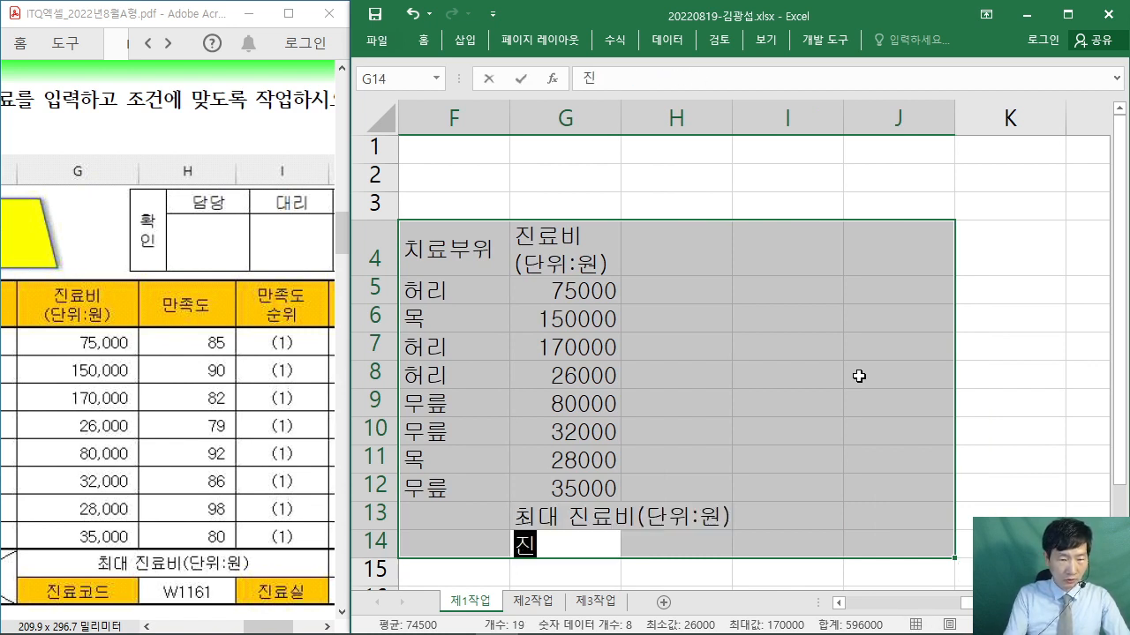
type("료코드")
key("Return")
type("만")
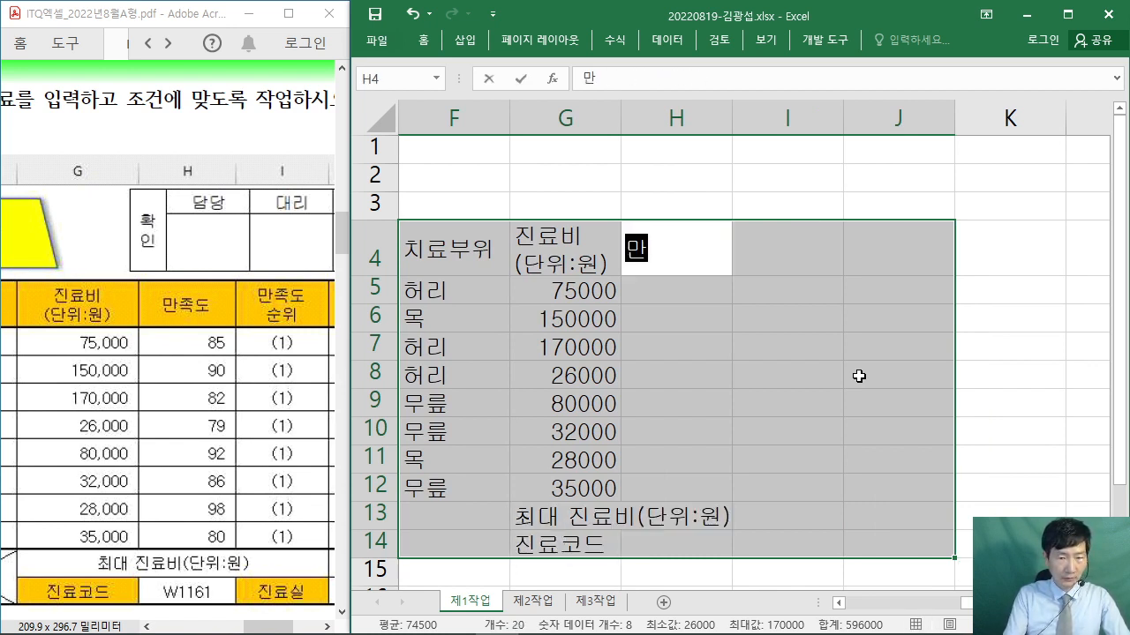
type("족도")
key("Return")
- Enter the satisfaction scores 85, 90, 82 and 79 into H5:H8
type("85")
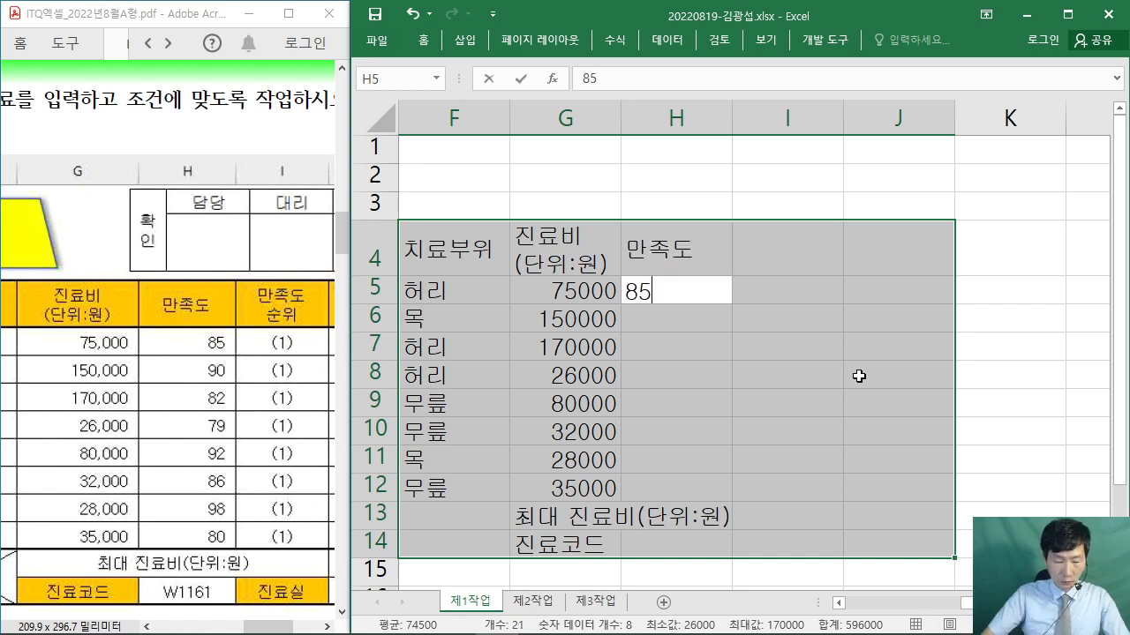
key("Return")
type("90")
key("Return")
key("Return")
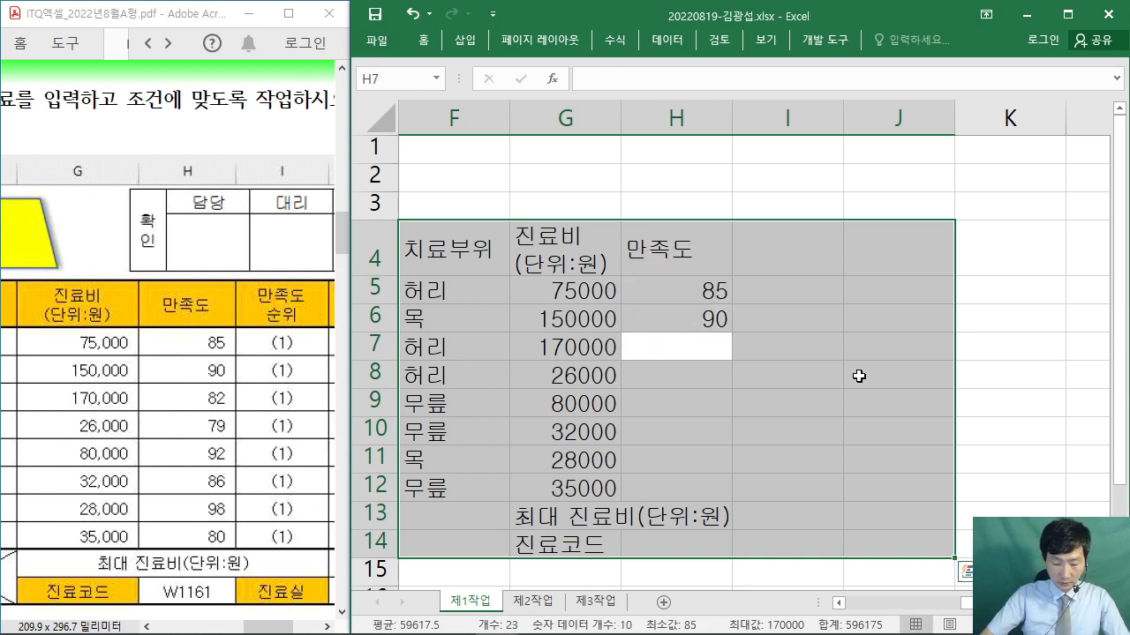
type("82")
key("Return")
type("79")
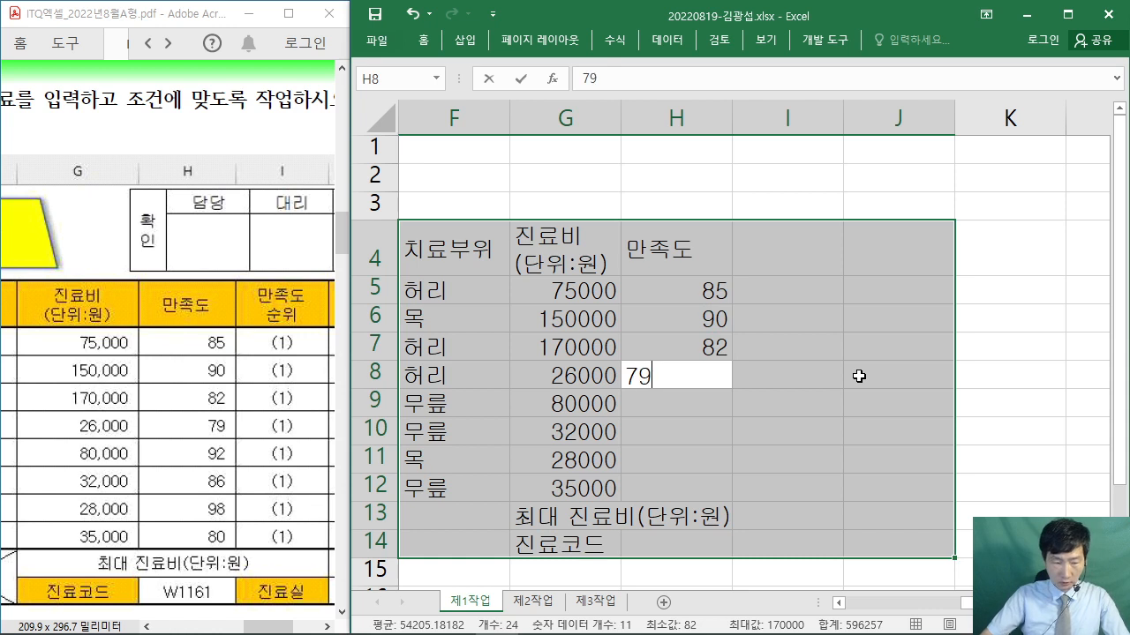
key("Return")
- Enter the scores 92, 86, 98 and 80 into H9:H12, skipping down past H13
type("8")
key("BackSpace")
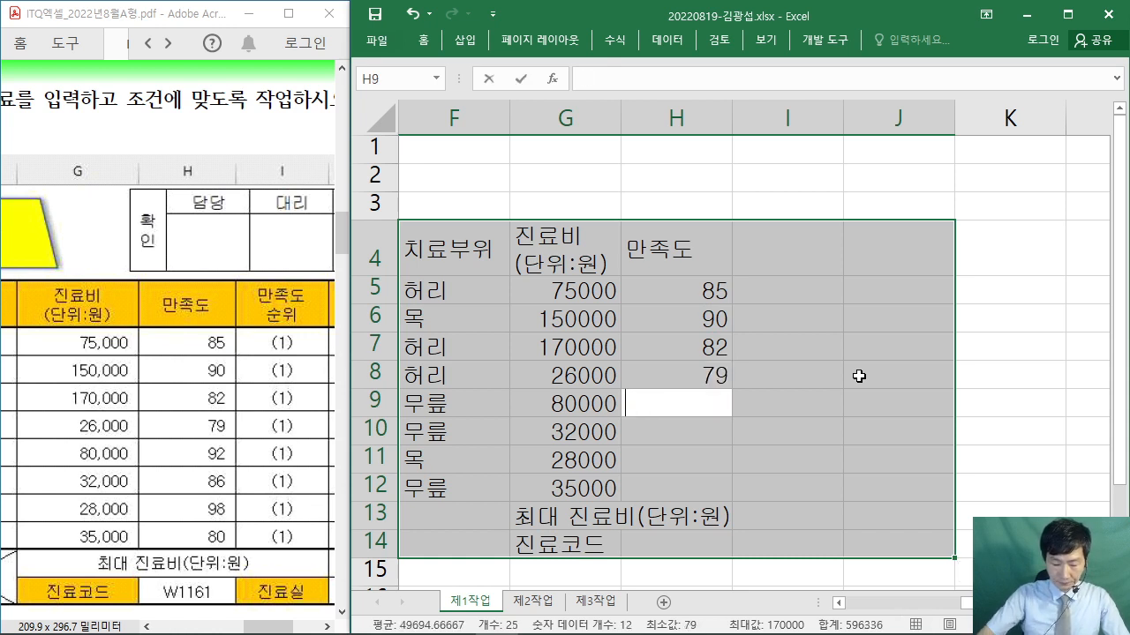
type("92")
key("Return")
type("86")
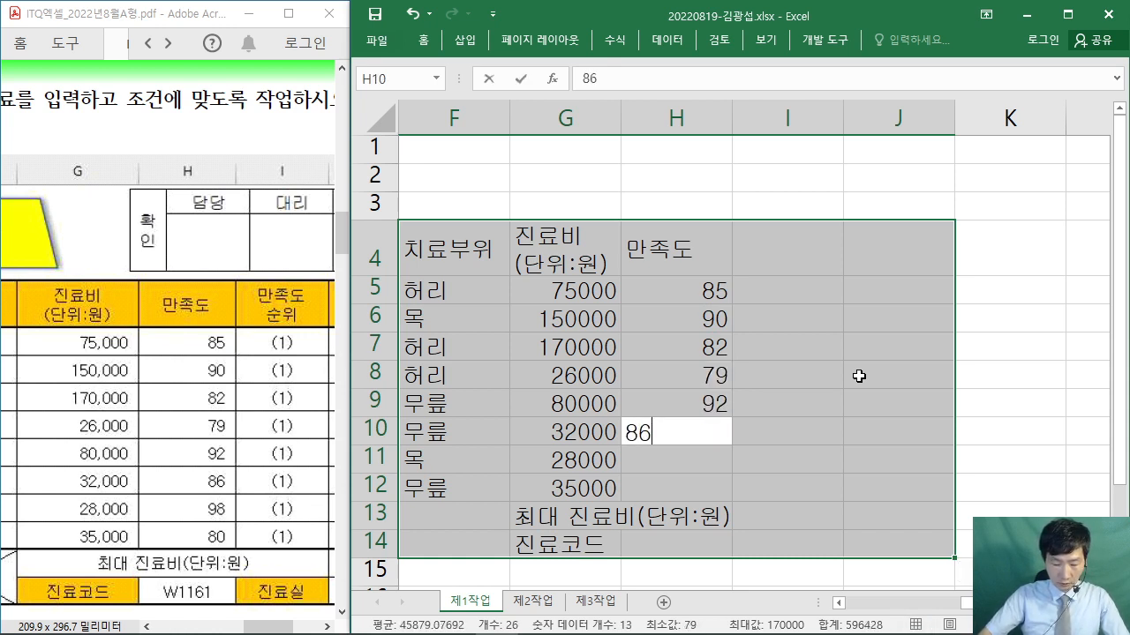
key("Return")
type("98")
key("Return")
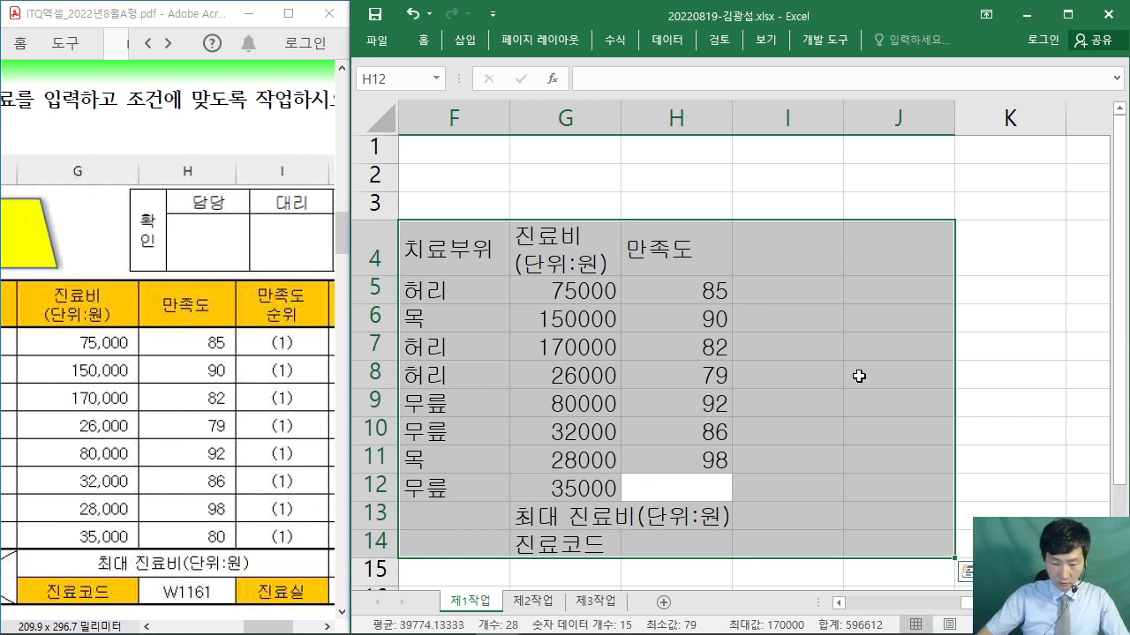
type("80")
key("Return")
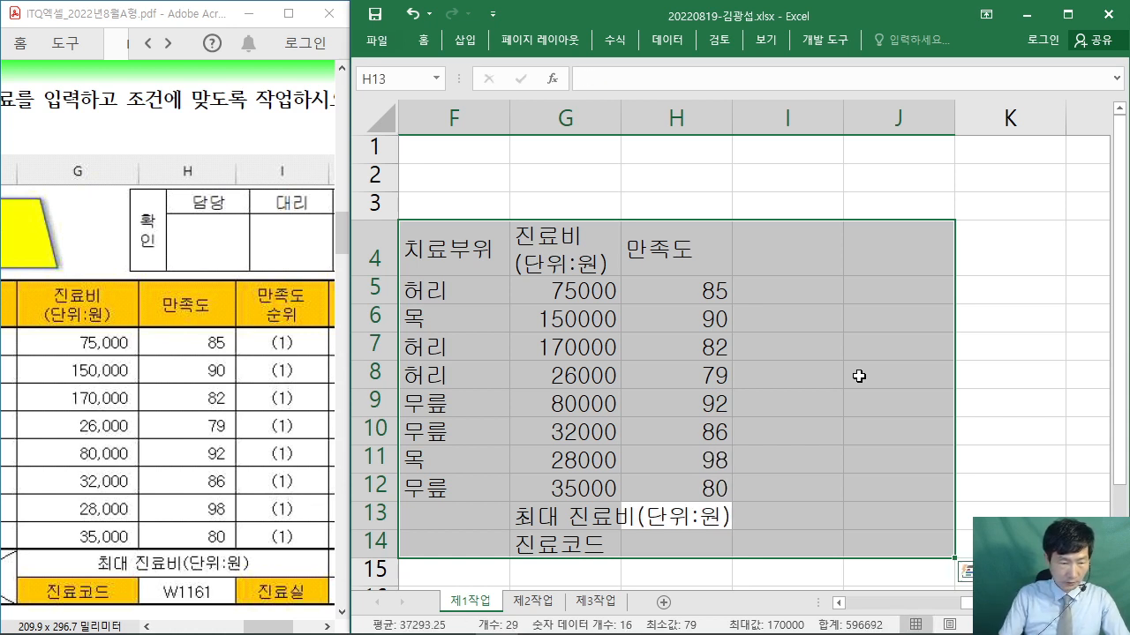
key("Return")
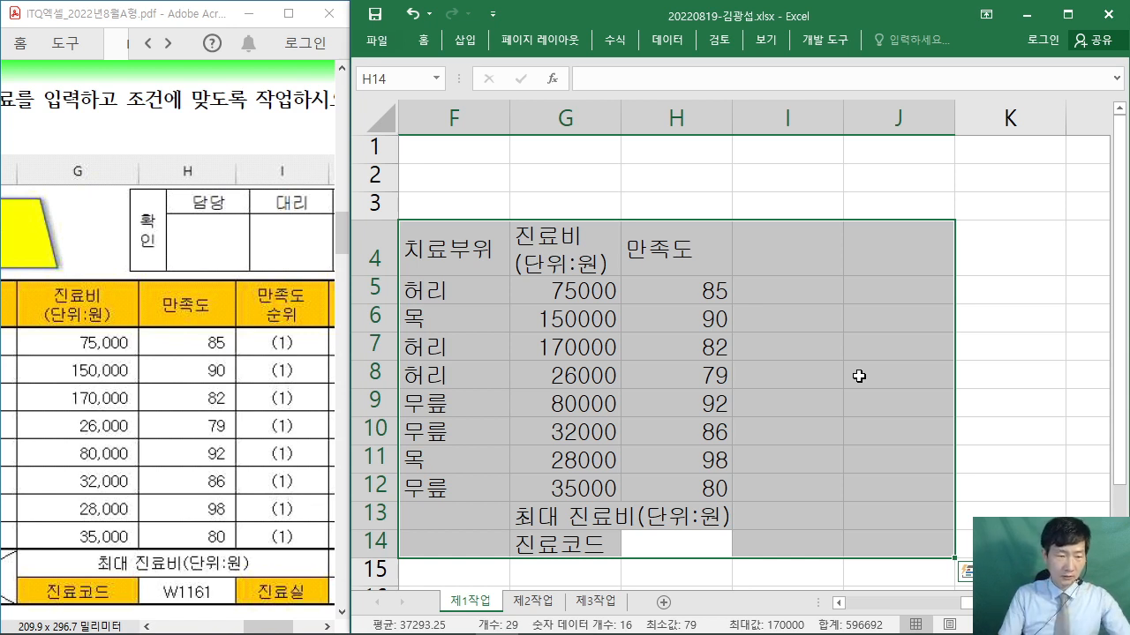
- Enter the two-line header 만족도 / 순위 in I4 and 진료실 in I14
key("Return")
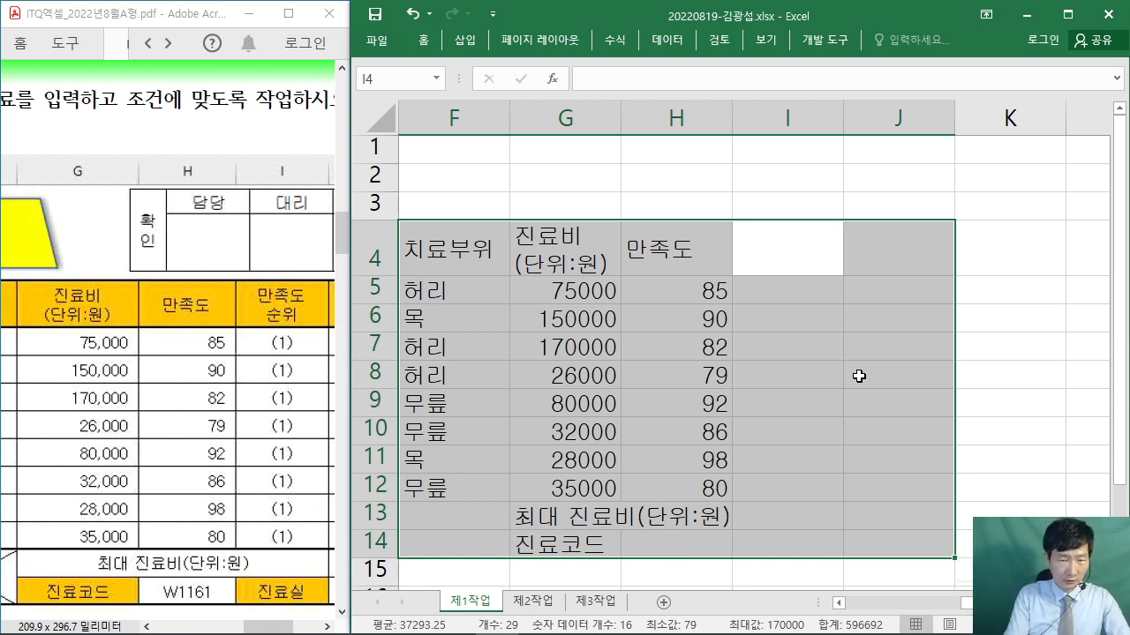
type("만족도")
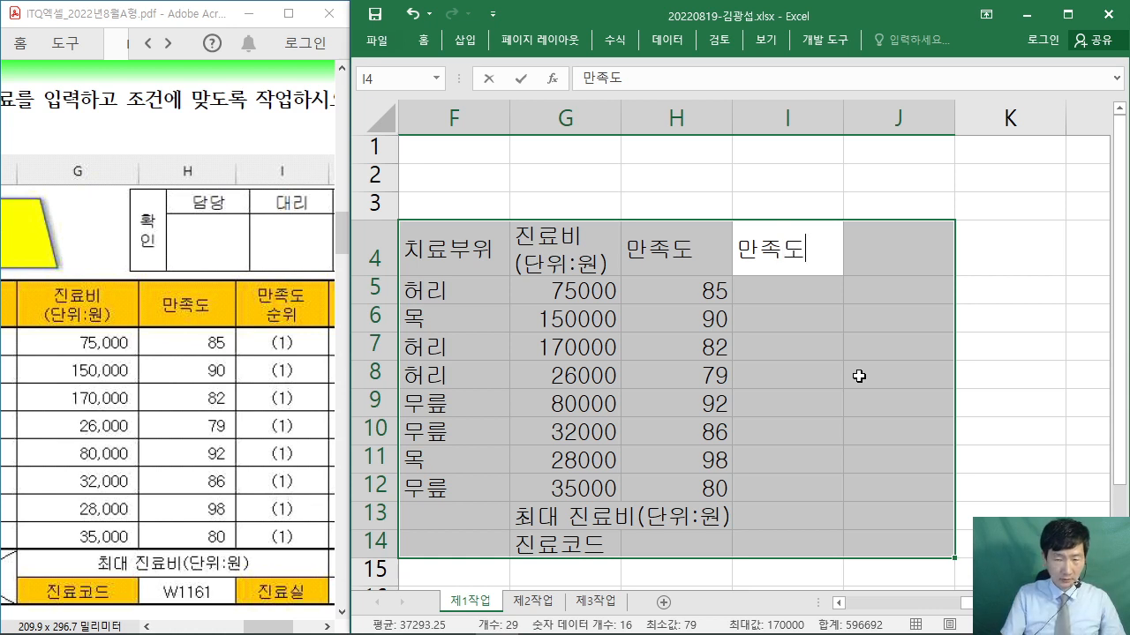
key("alt+Return")
type("순위")
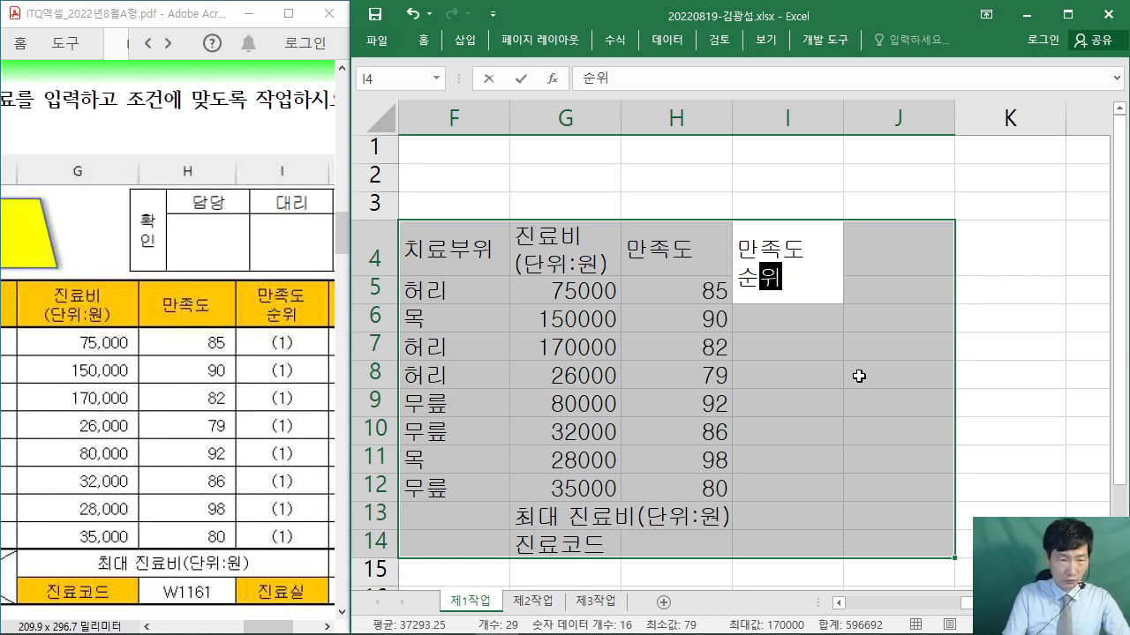
key("Return")
key("Return")
key("Return")
key("Return")
key("Return")
key("Return")
key("Return")
key("Return")
key("Return")
key("Return")
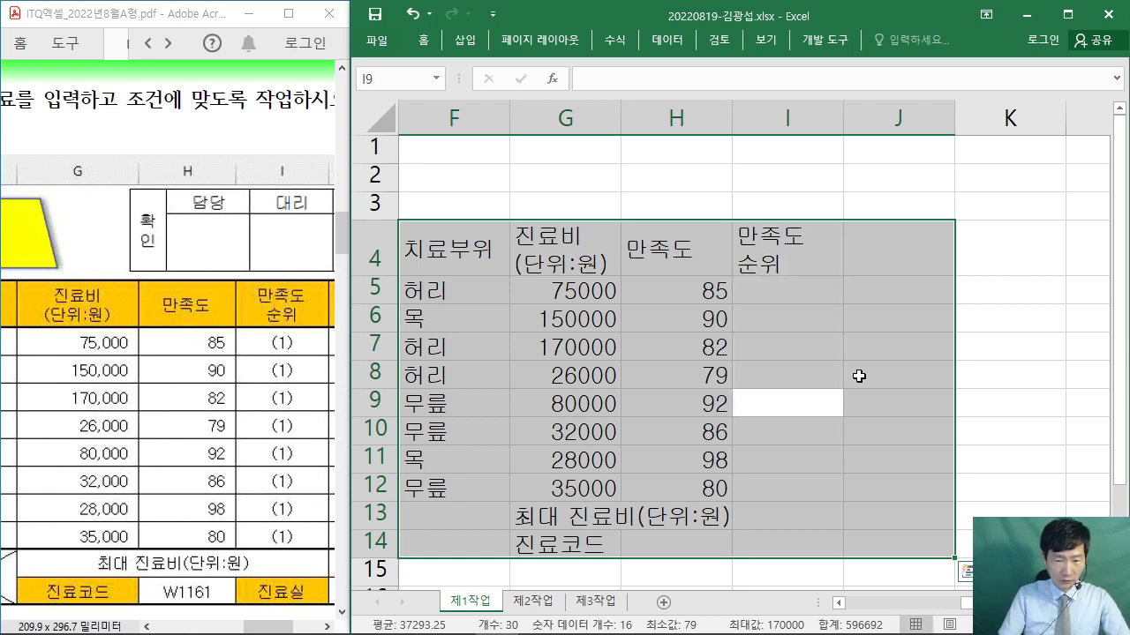
type("진료실")
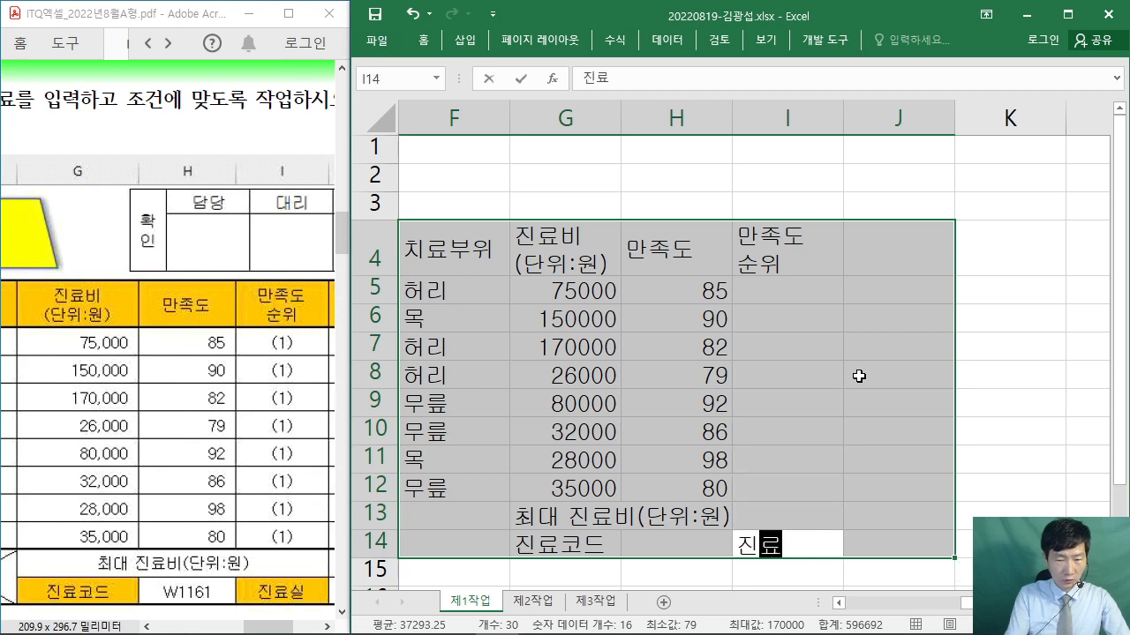
key("Return")
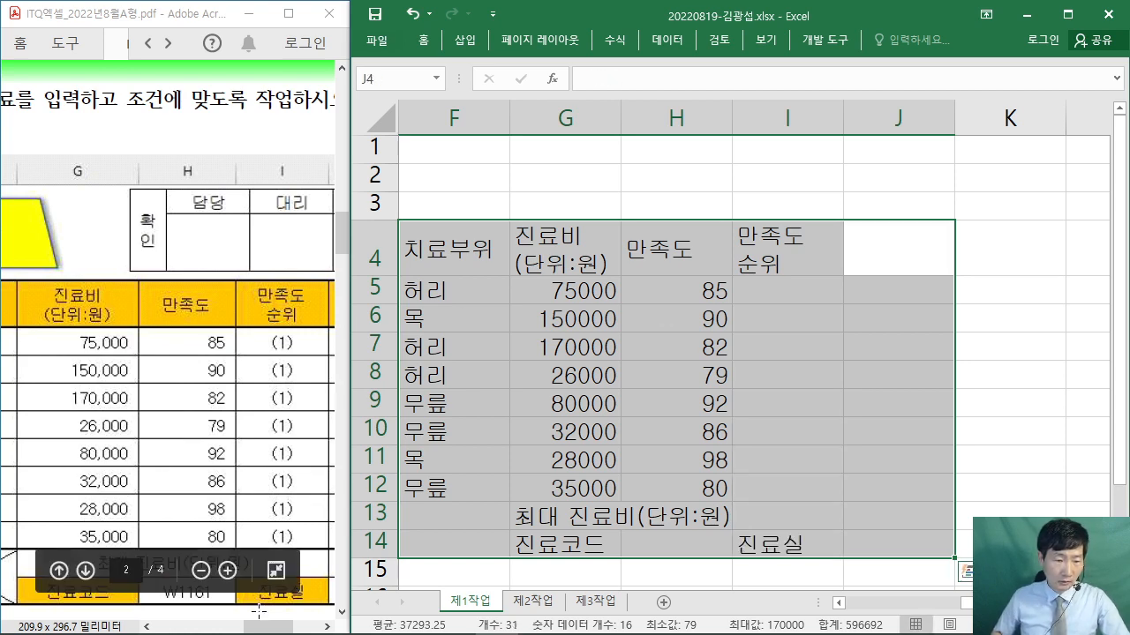
- Type 치료내용 into J4 and maximize the Excel window
left_click_drag(269, 627, 294, 628)
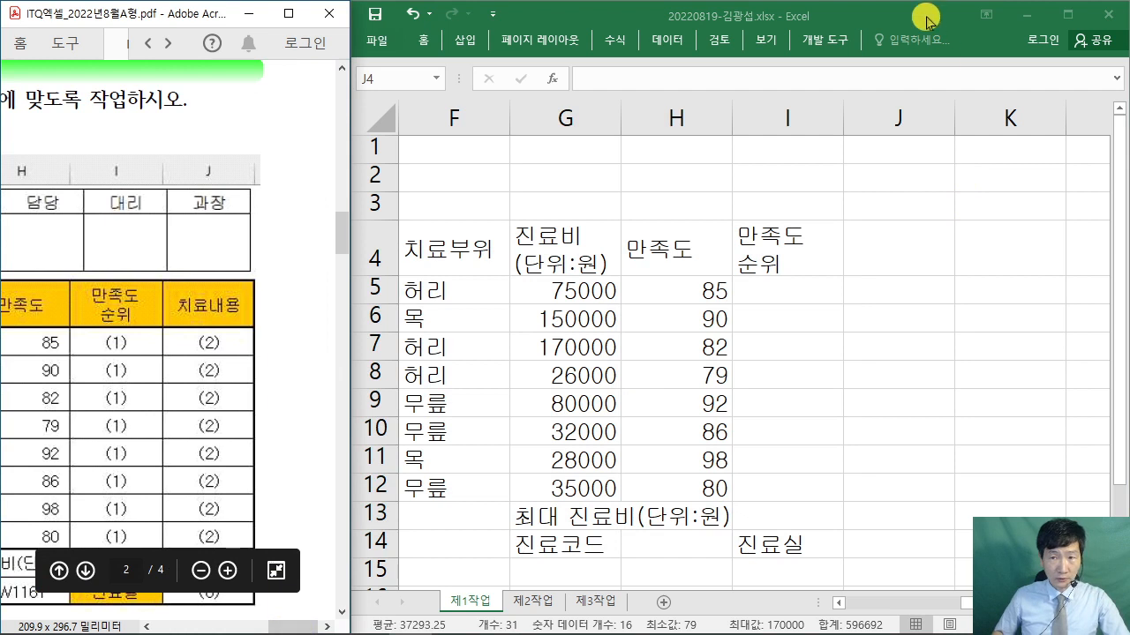
left_click(926, 18)
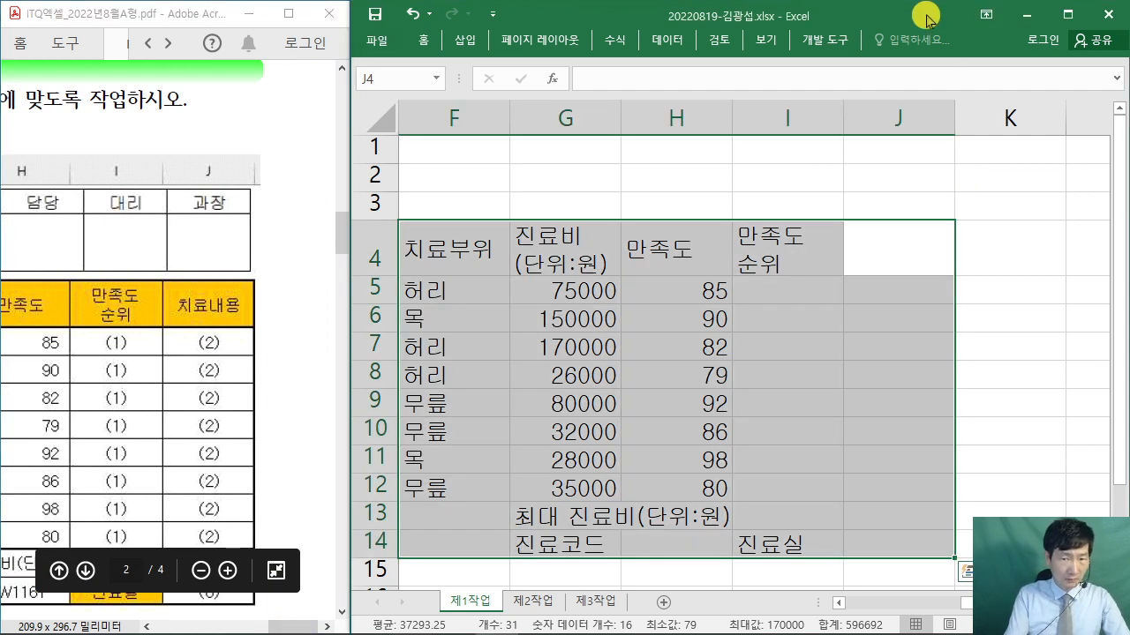
type("치")
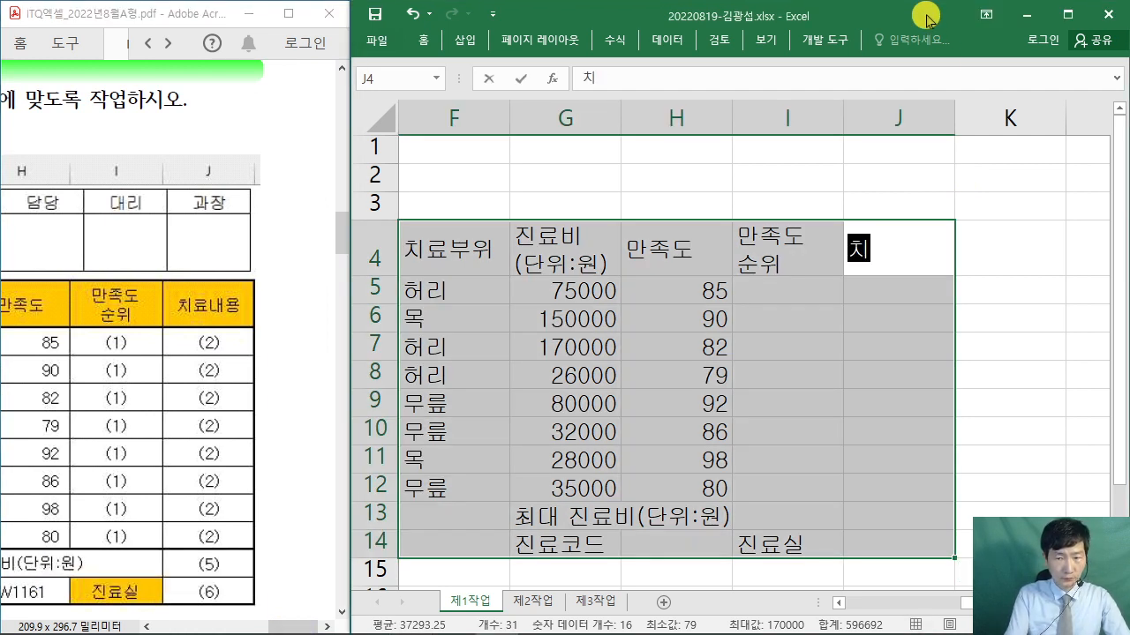
type("료내용")
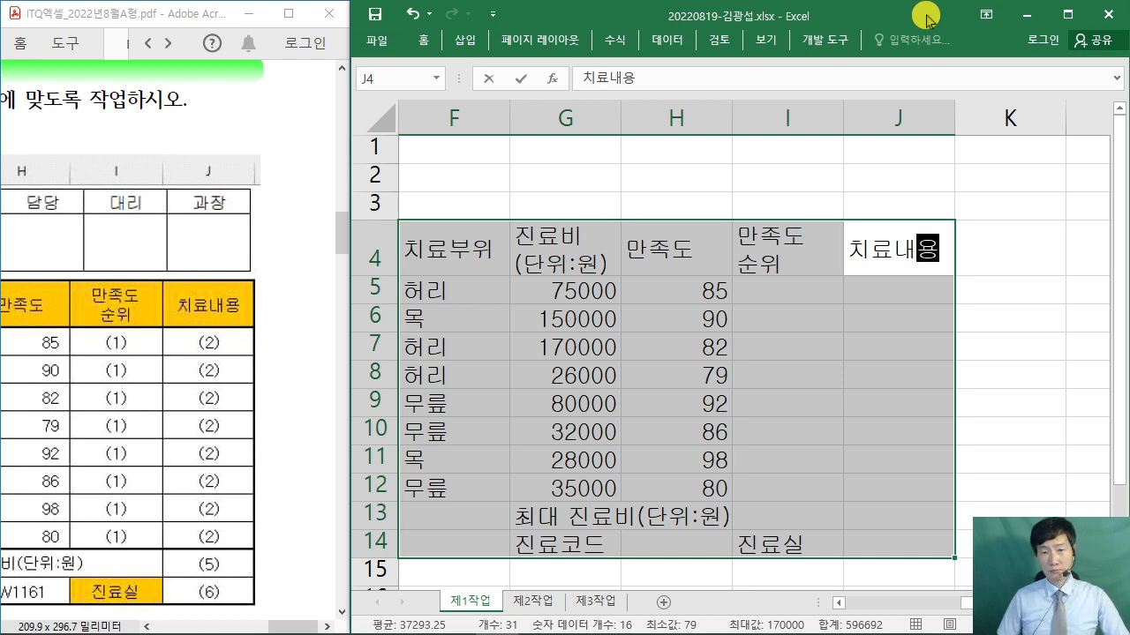
left_click(1067, 14)
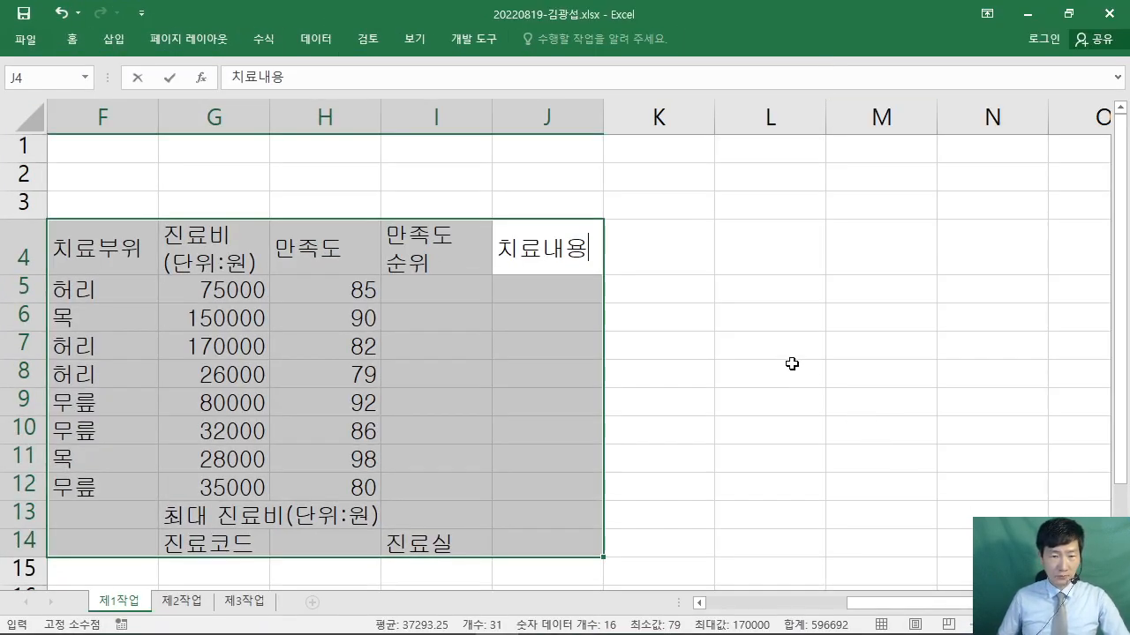
- Confirm 치료내용 in J4 and bring the Acrobat exam PDF back in front
left_click(791, 364)
scroll(791, 364, "down", 2, "ctrl")
scroll(791, 363, "left", 3)
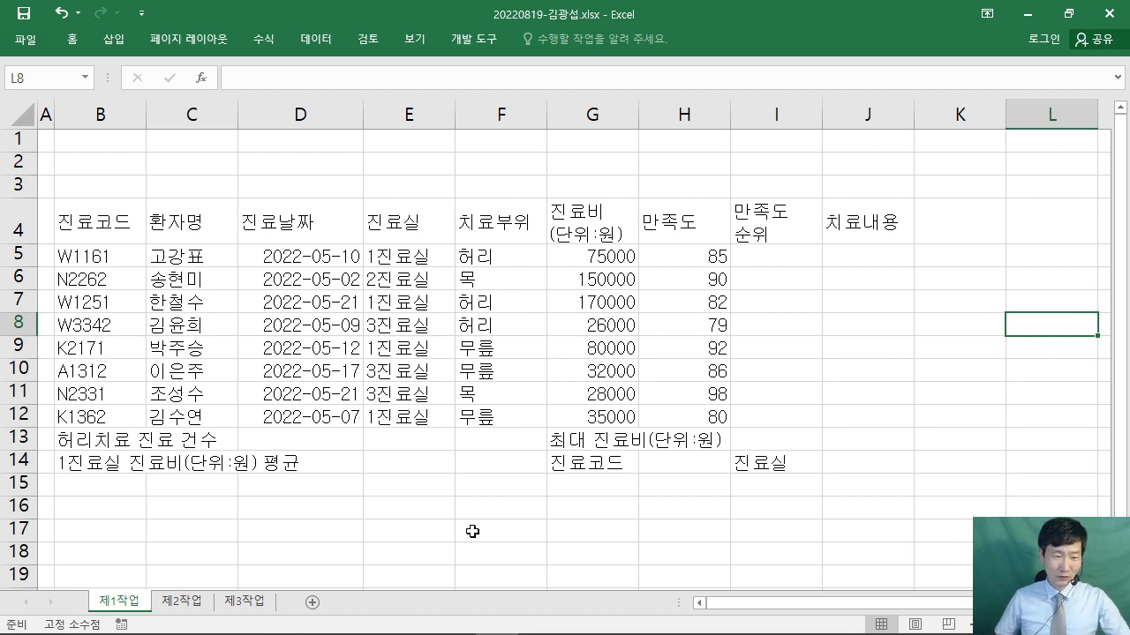
mouse_move(293, 632)
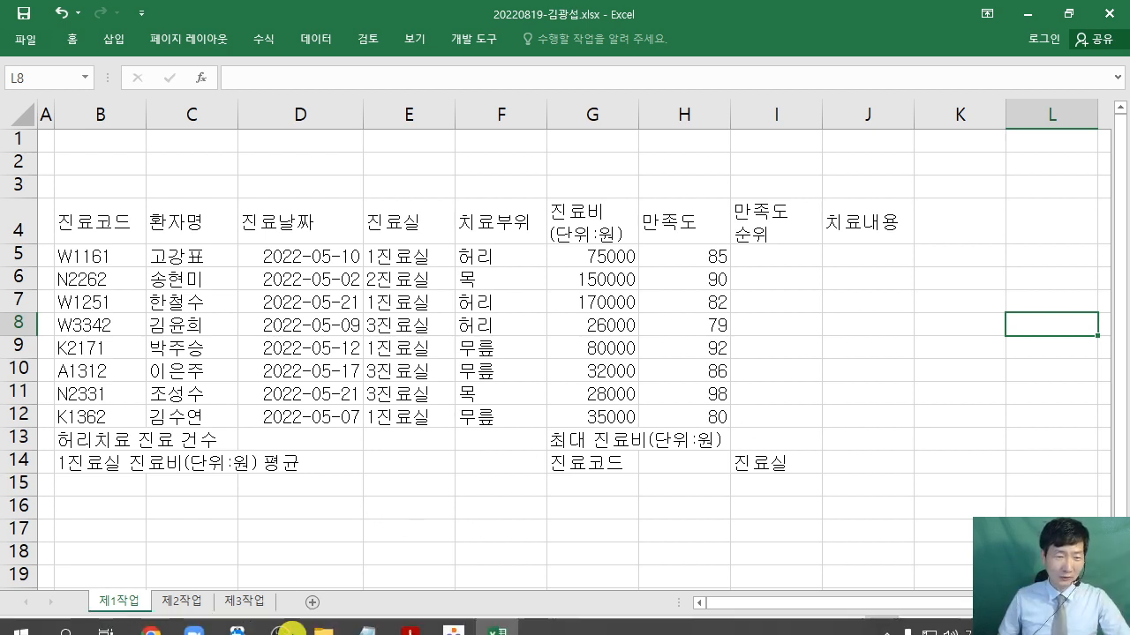
left_click(410, 623)
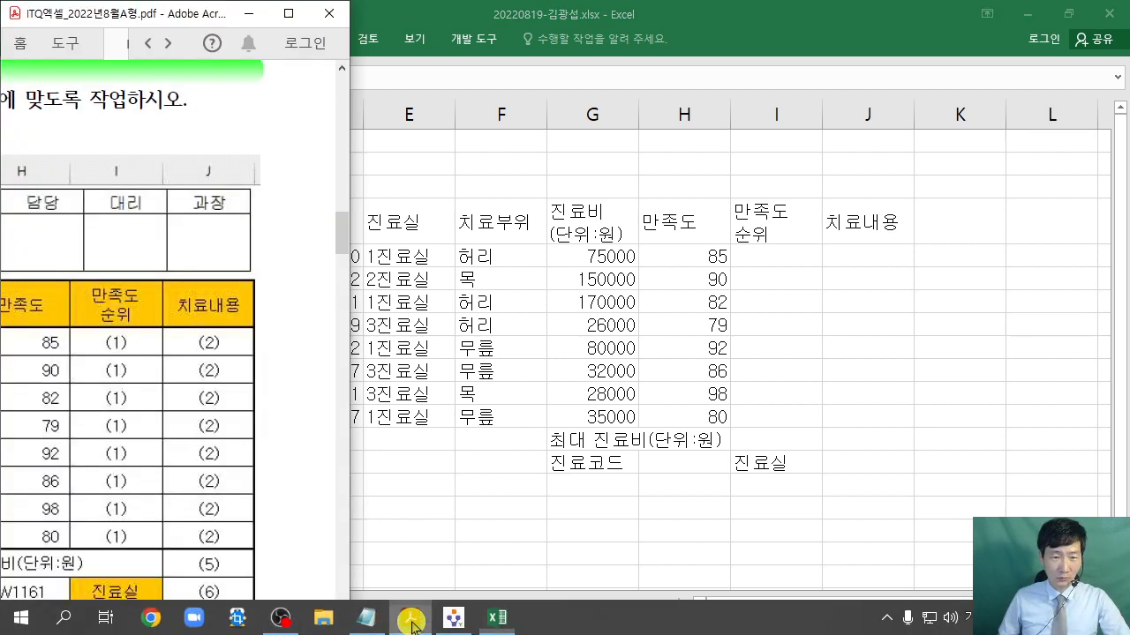
- Maximize the PDF and scroll to the 출력형태 reference table
double_click(298, 20)
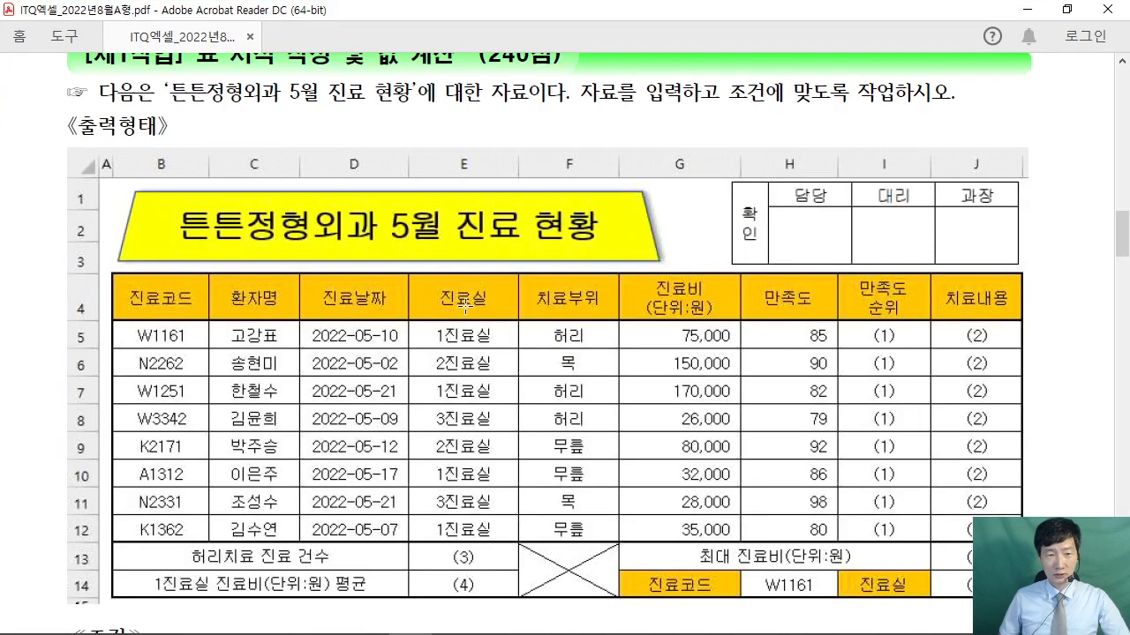
scroll(342, 335, "down", 10)
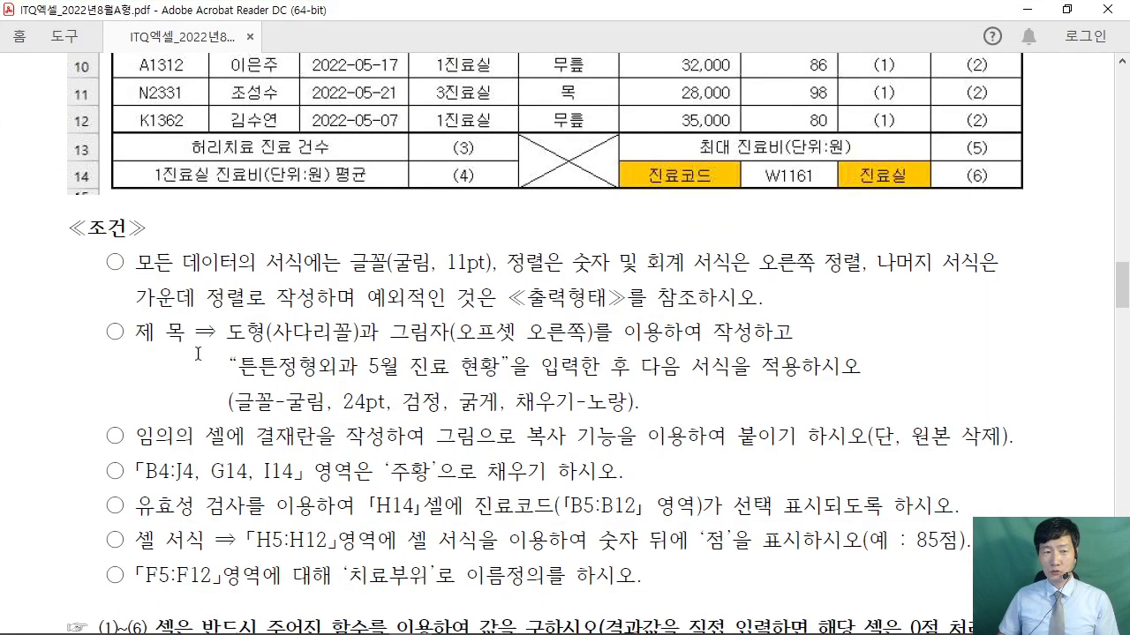
scroll(210, 377, "up", 8)
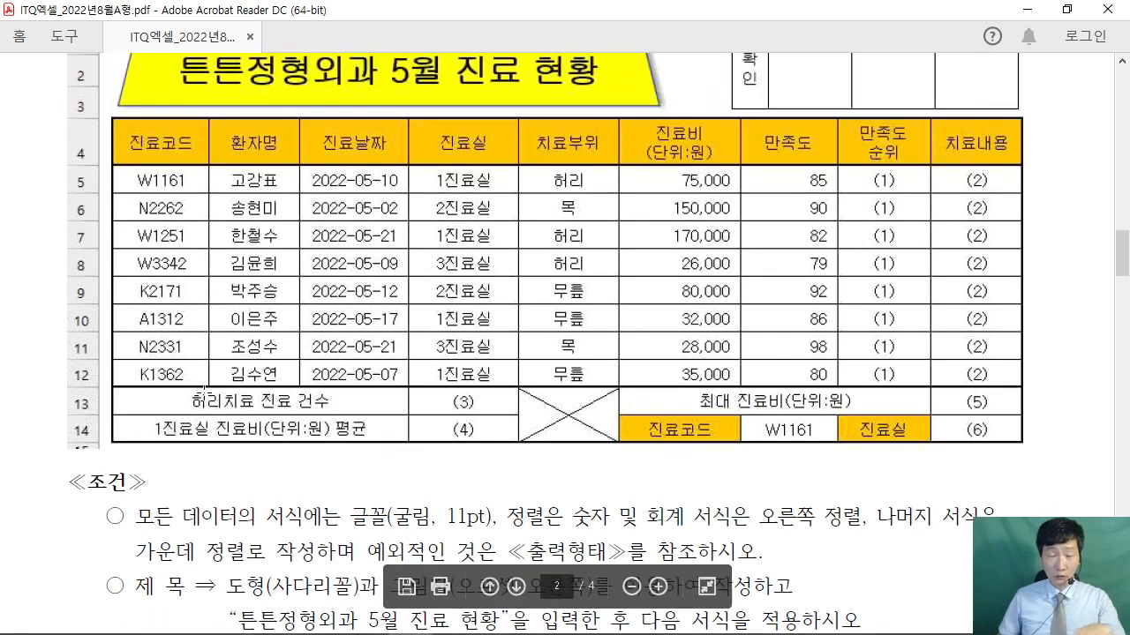
scroll(477, 359, "up", 1)
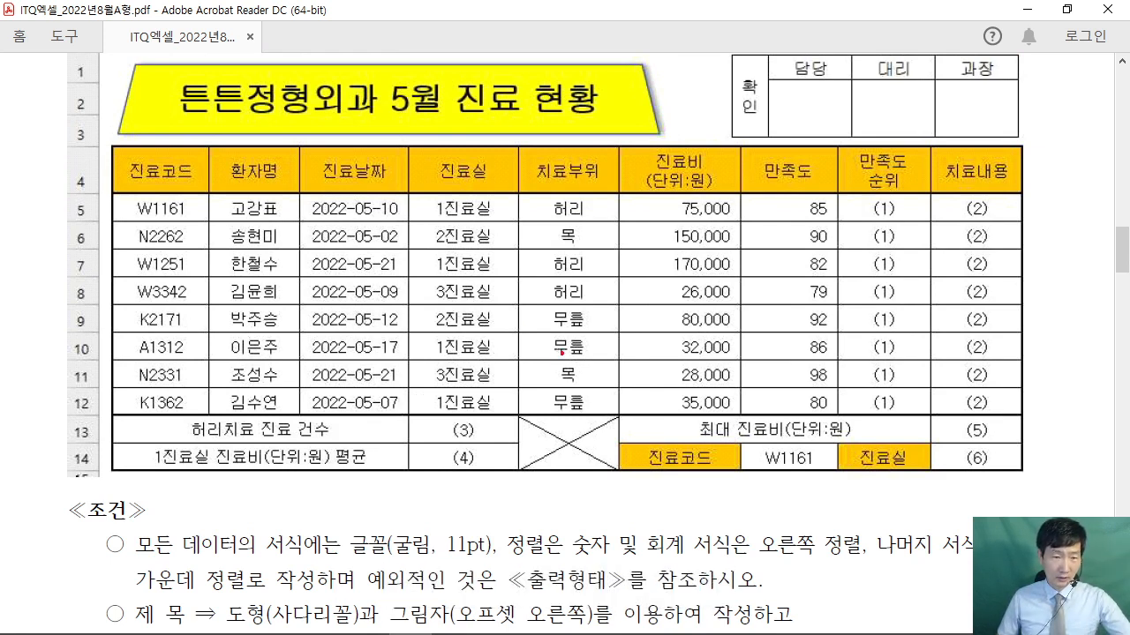
- Mark the table's headers, summary labels and crossed box in red, then clear and minimize the PDF
left_click_drag(399, 149, 459, 90)
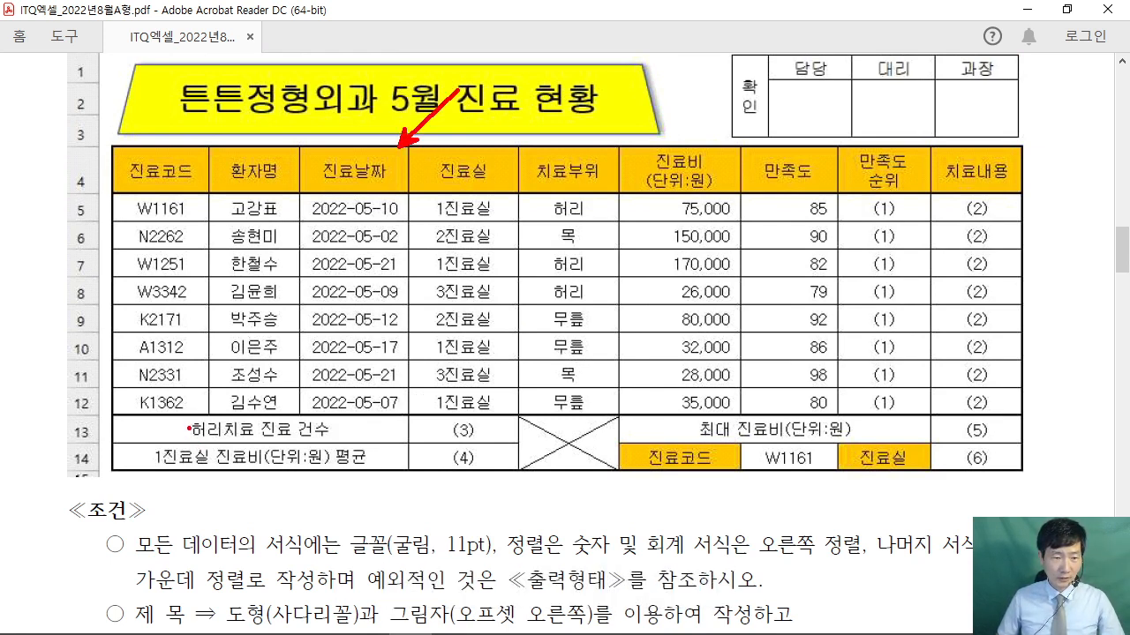
left_click_drag(188, 425, 137, 461)
left_click_drag(240, 457, 214, 507)
left_click_drag(582, 448, 580, 505)
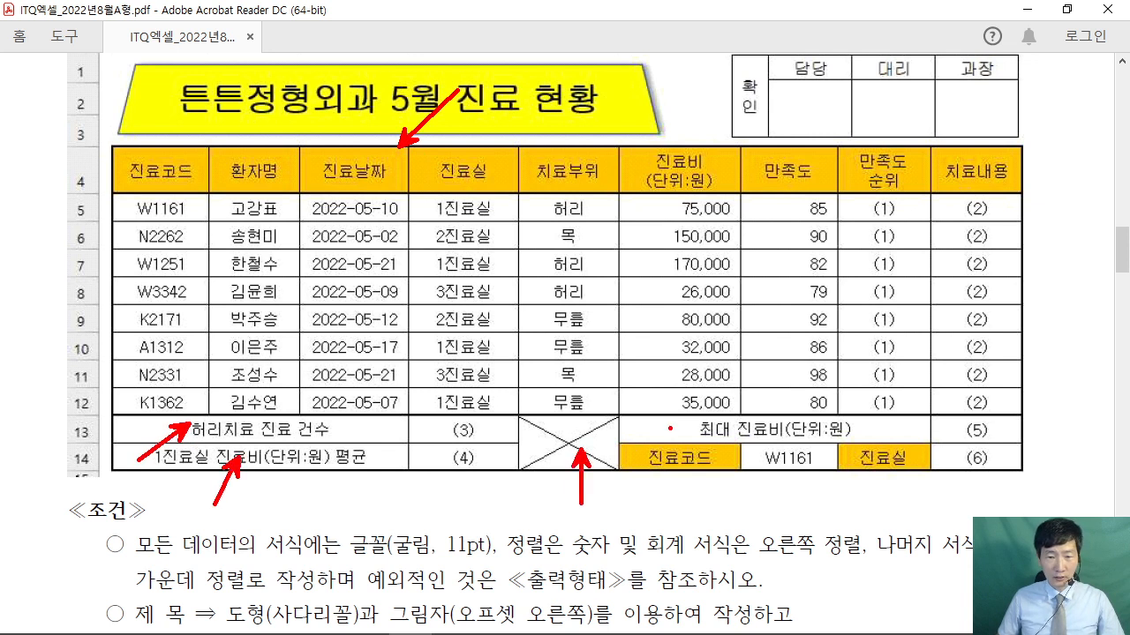
left_click_drag(674, 429, 773, 360)
mouse_move(607, 414)
left_mouse_down()
mouse_move(530, 450)
mouse_move(637, 479)
left_mouse_up()
mouse_move(614, 173)
left_mouse_down()
mouse_move(682, 357)
mouse_move(847, 410)
left_mouse_up()
left_click_drag(108, 106, 92, 39)
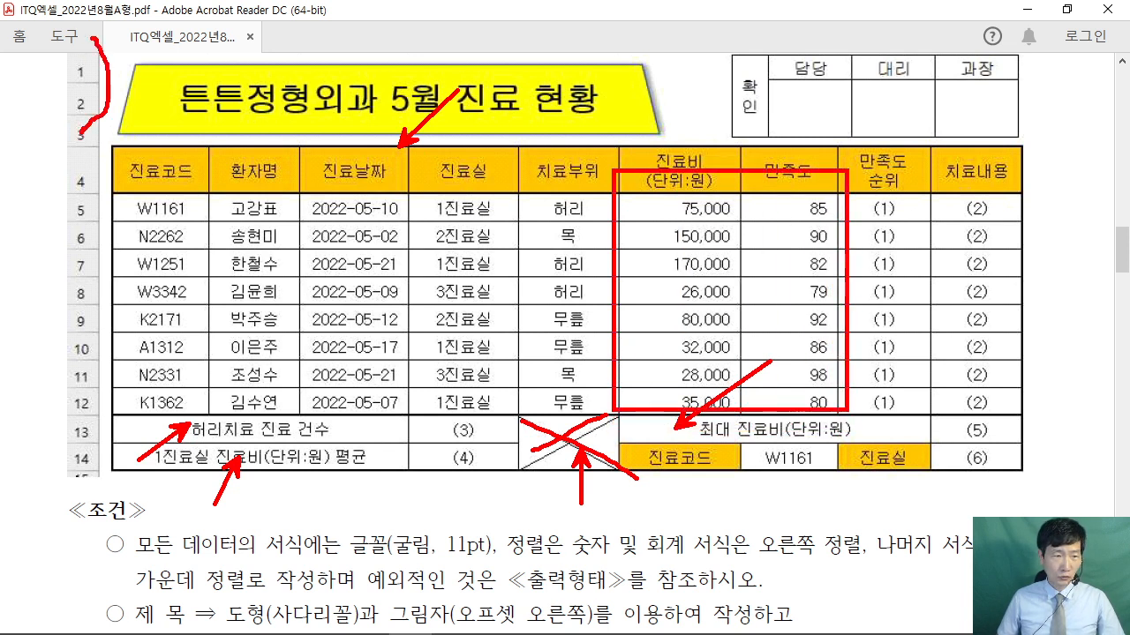
left_click_drag(136, 143, 183, 119)
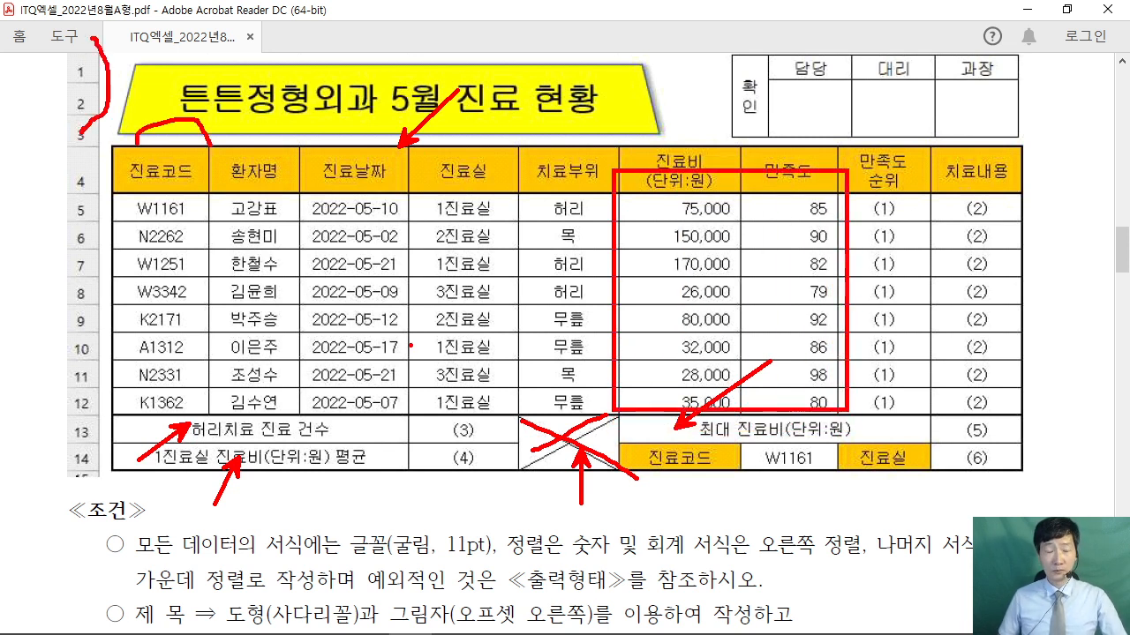
key("Escape")
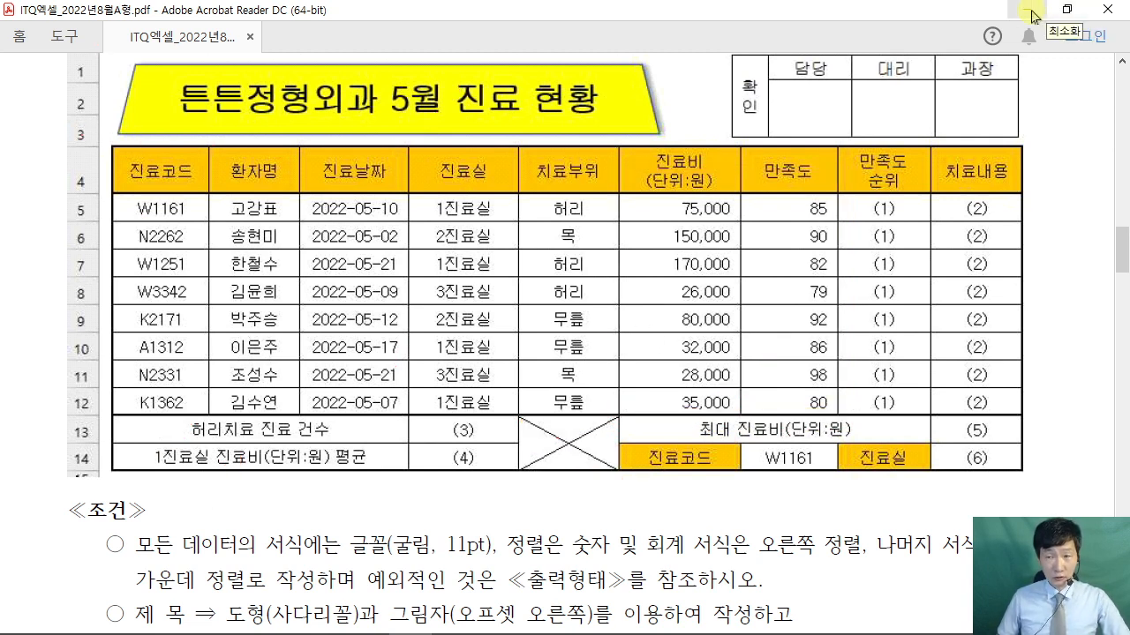
left_click(1032, 16)
- Select the table B4:J14 and jot handwritten pen notes above it, then clear them
left_click(413, 301)
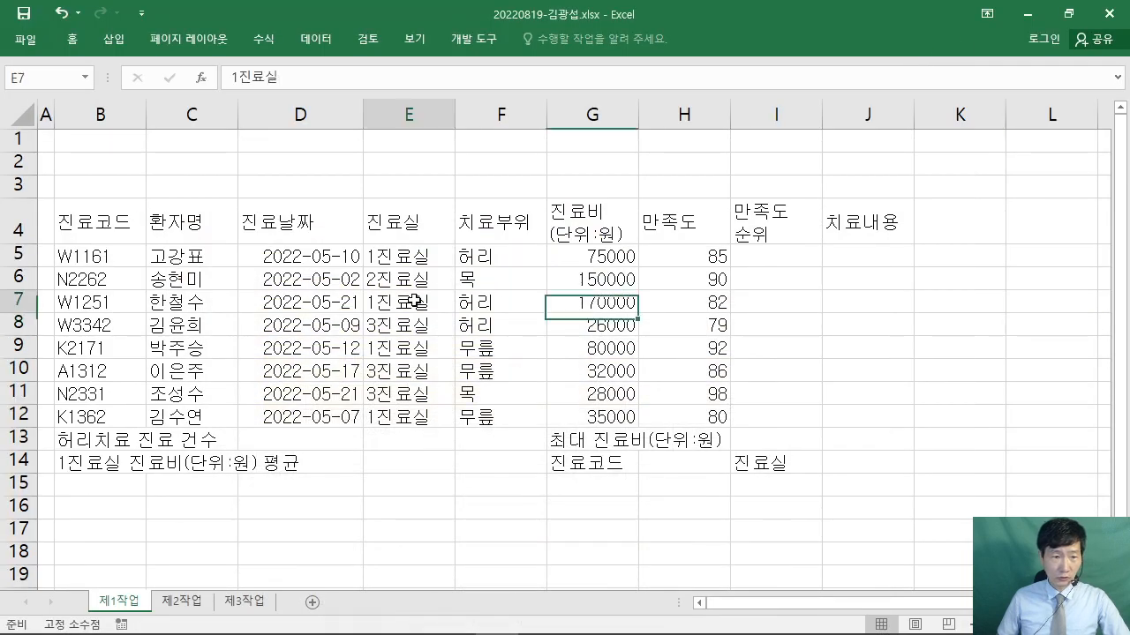
left_click(92, 220)
left_click_drag(91, 220, 887, 460)
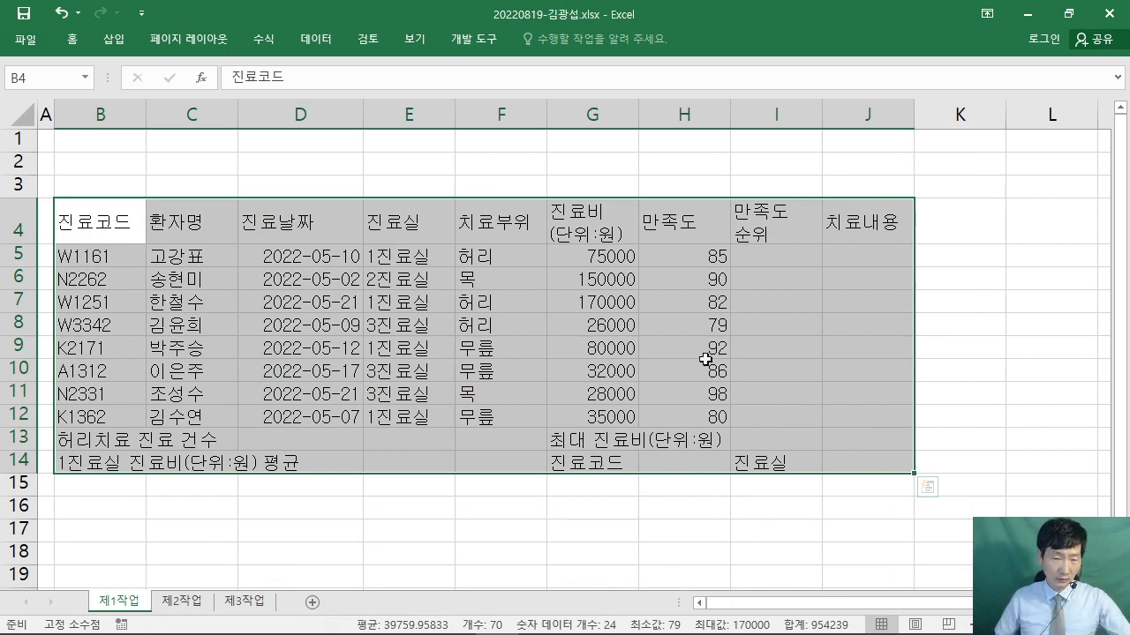
key("ctrl+2")
left_click_drag(346, 124, 404, 124)
left_click_drag(354, 155, 392, 154)
mouse_move(360, 138)
left_mouse_down()
mouse_move(417, 183)
mouse_move(440, 164)
left_mouse_up()
left_click_drag(449, 129, 451, 217)
mouse_move(468, 132)
left_mouse_down()
mouse_move(477, 156)
mouse_move(507, 156)
left_mouse_up()
mouse_move(457, 178)
left_mouse_down()
mouse_move(501, 189)
mouse_move(547, 159)
mouse_move(582, 163)
mouse_move(596, 192)
left_mouse_up()
left_click_drag(621, 131, 680, 196)
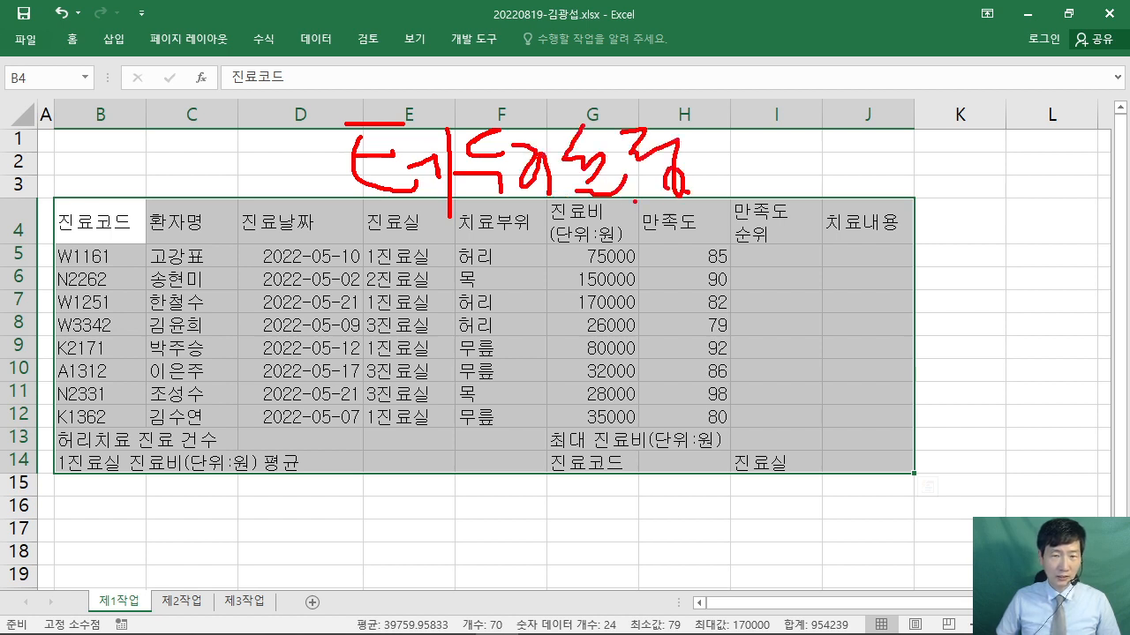
key("Escape")
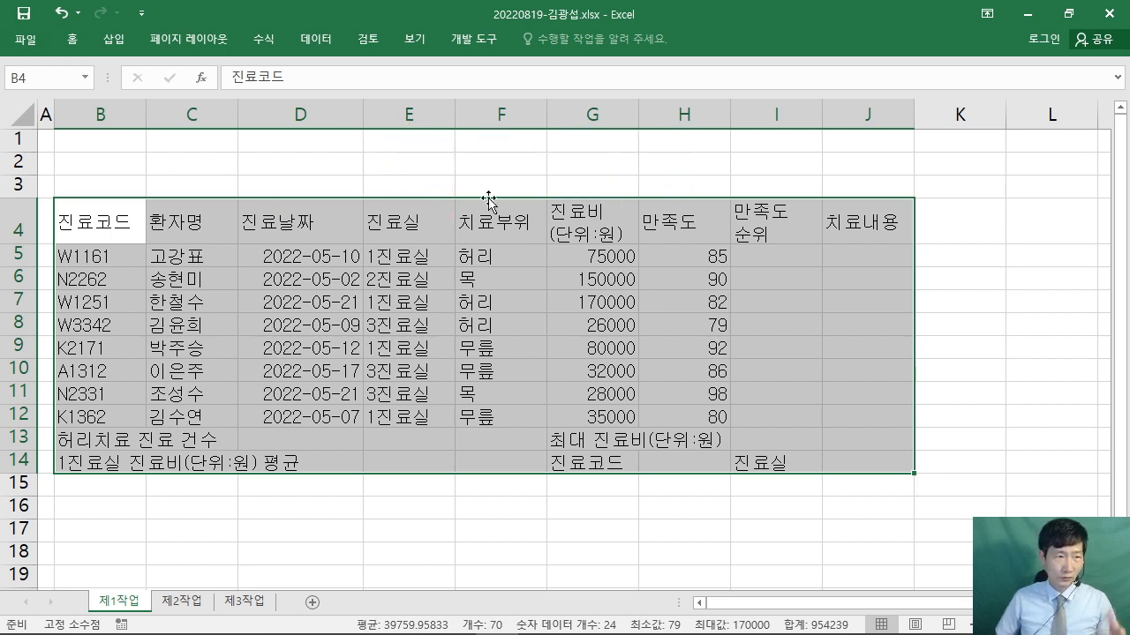
- Apply All Borders and then Thick Outside Borders to B4:J14
left_click(72, 39)
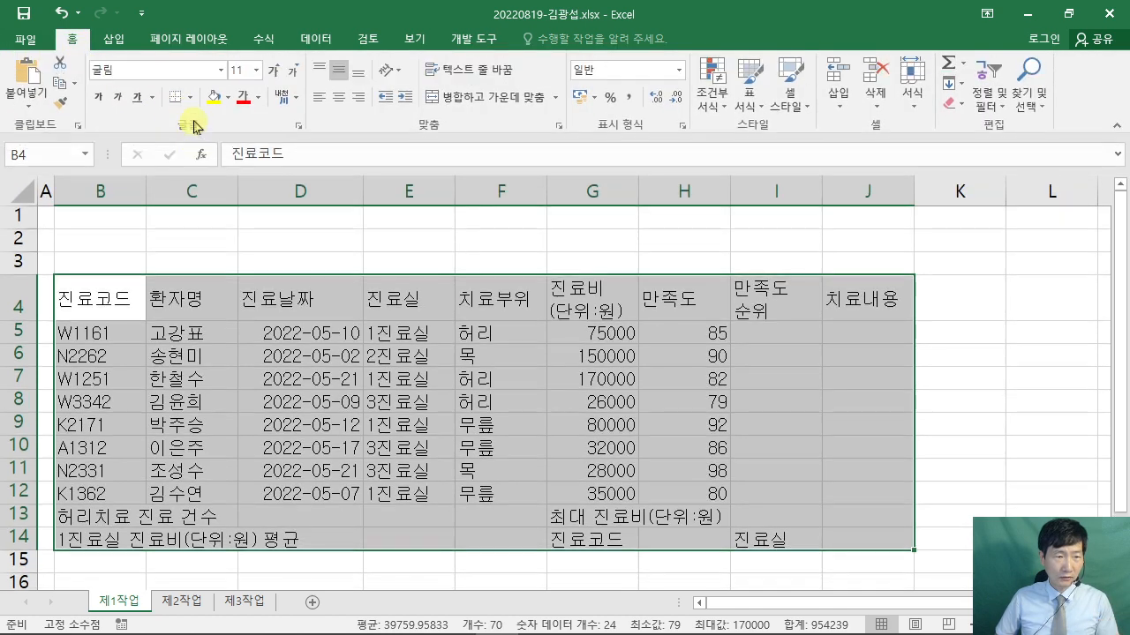
left_click(188, 99)
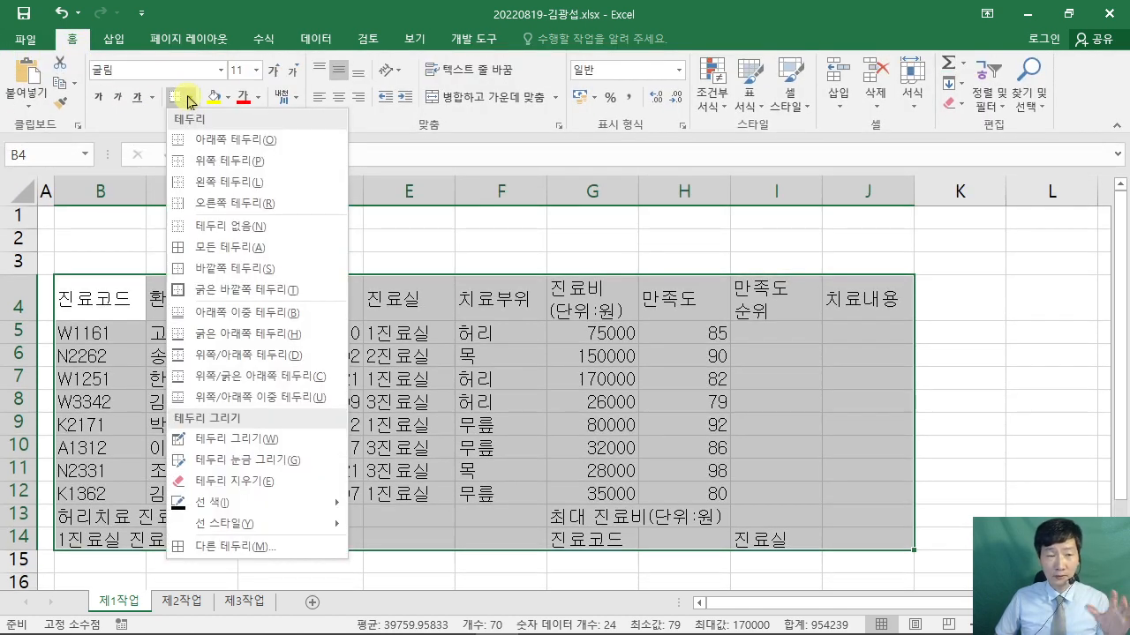
left_click(284, 253)
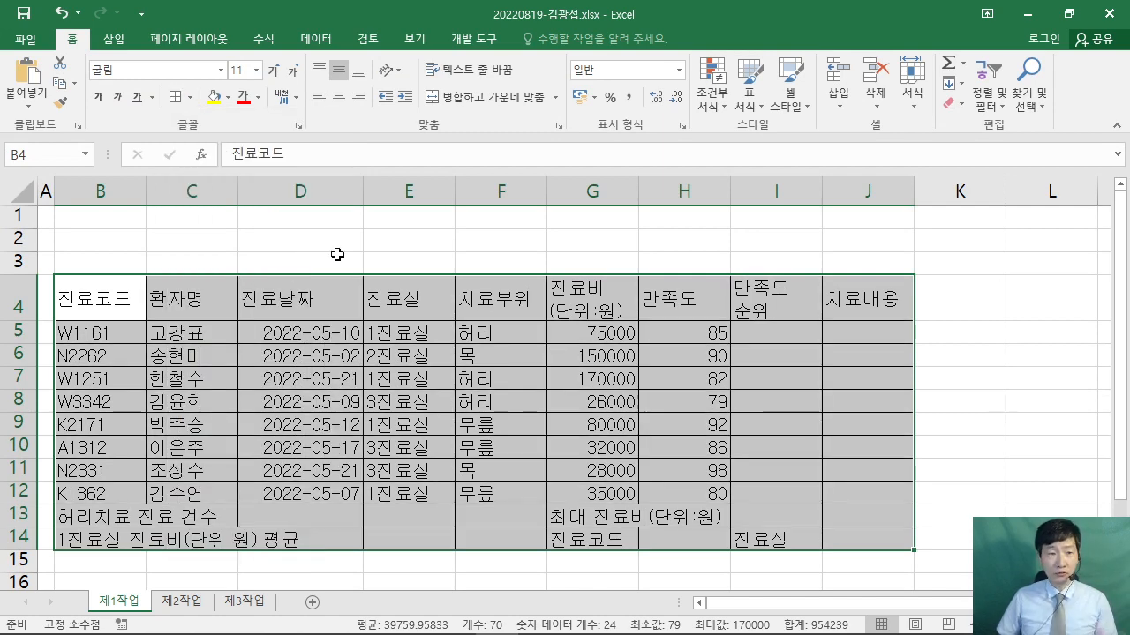
left_click(194, 98)
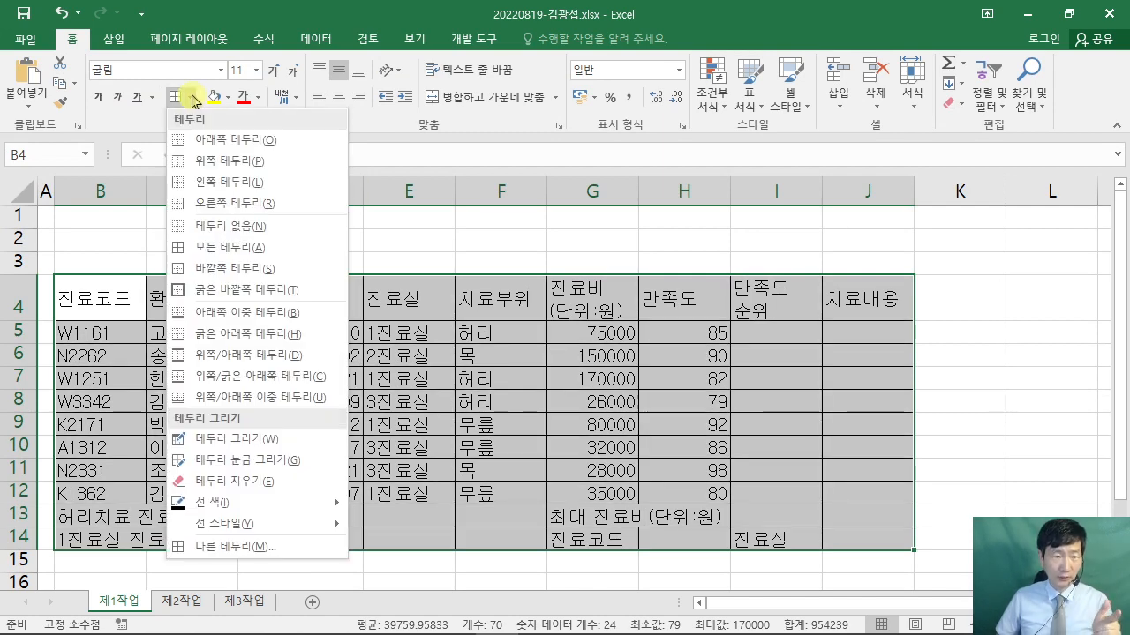
left_click(258, 294)
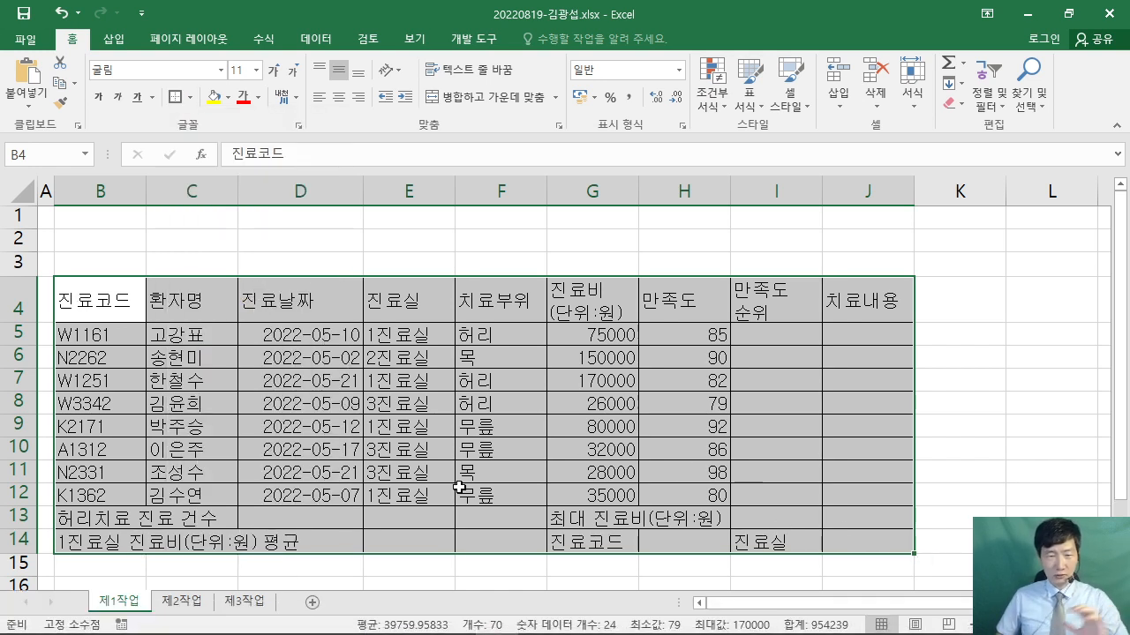
- Highlight the PDF rule that numbers are right-aligned and other data centered, then return to Excel
left_click(405, 627)
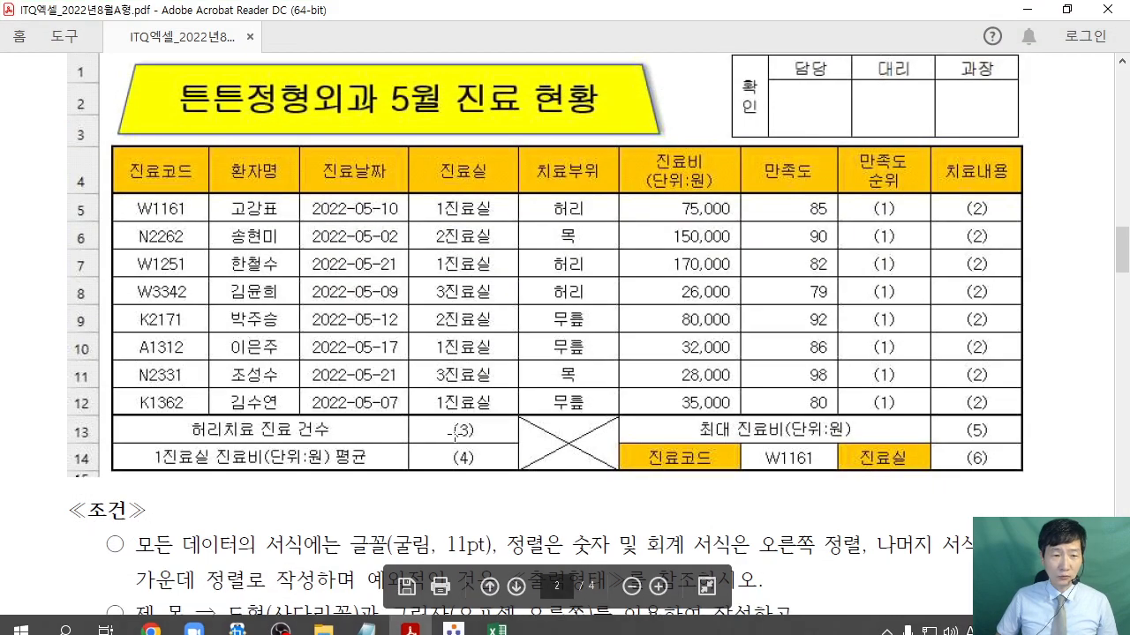
scroll(455, 431, "down", 2)
left_click_drag(506, 448, 843, 456)
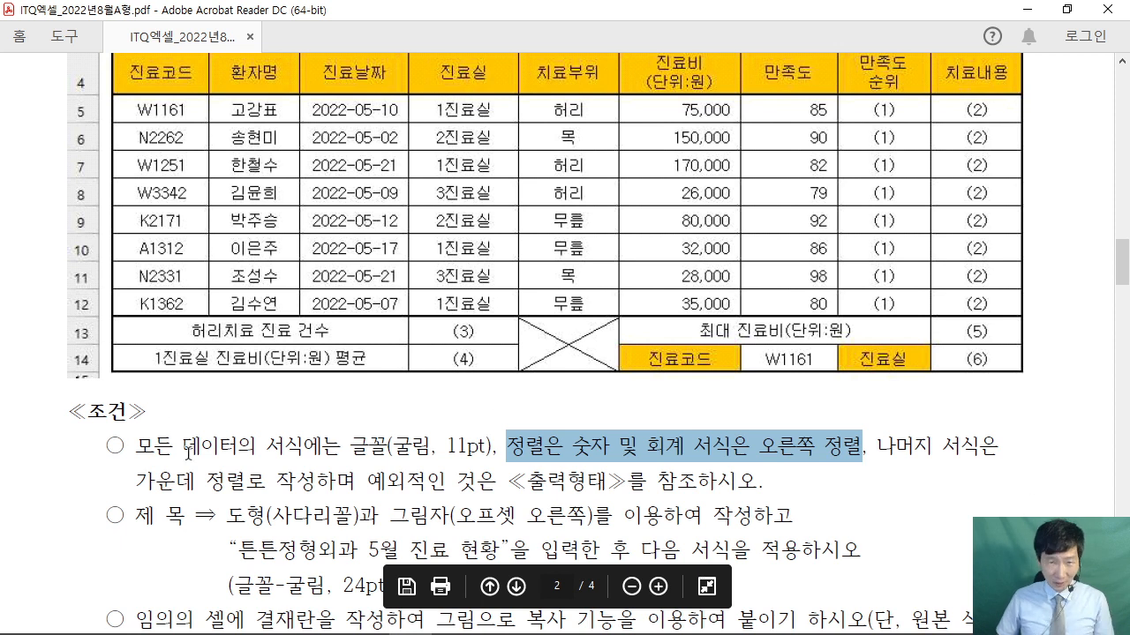
left_click_drag(877, 447, 248, 483)
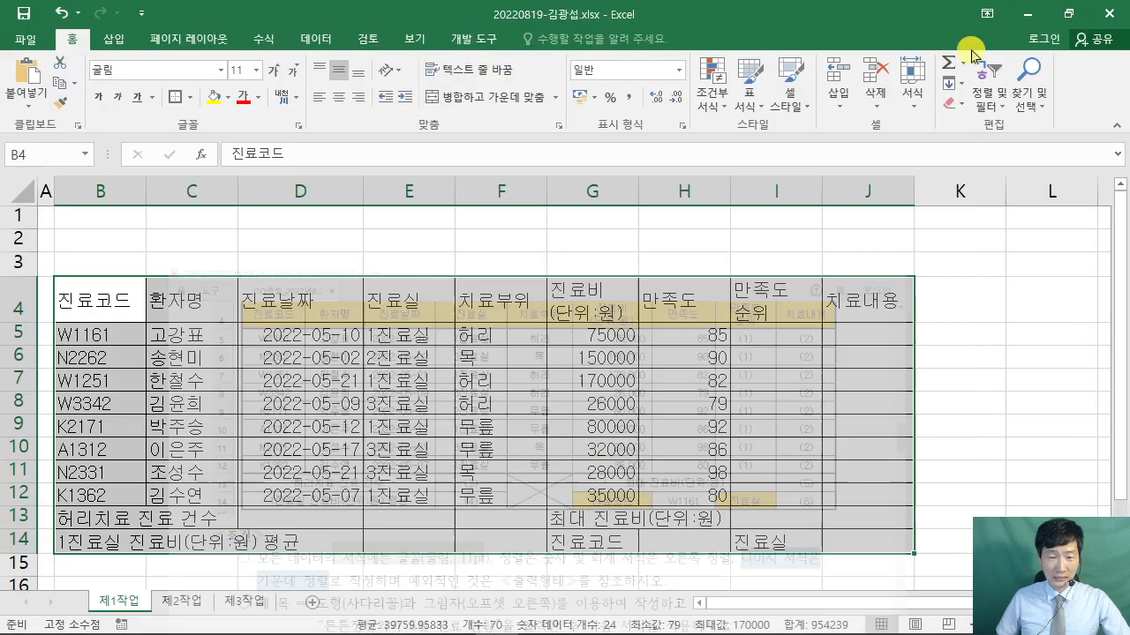
left_click(1026, 9)
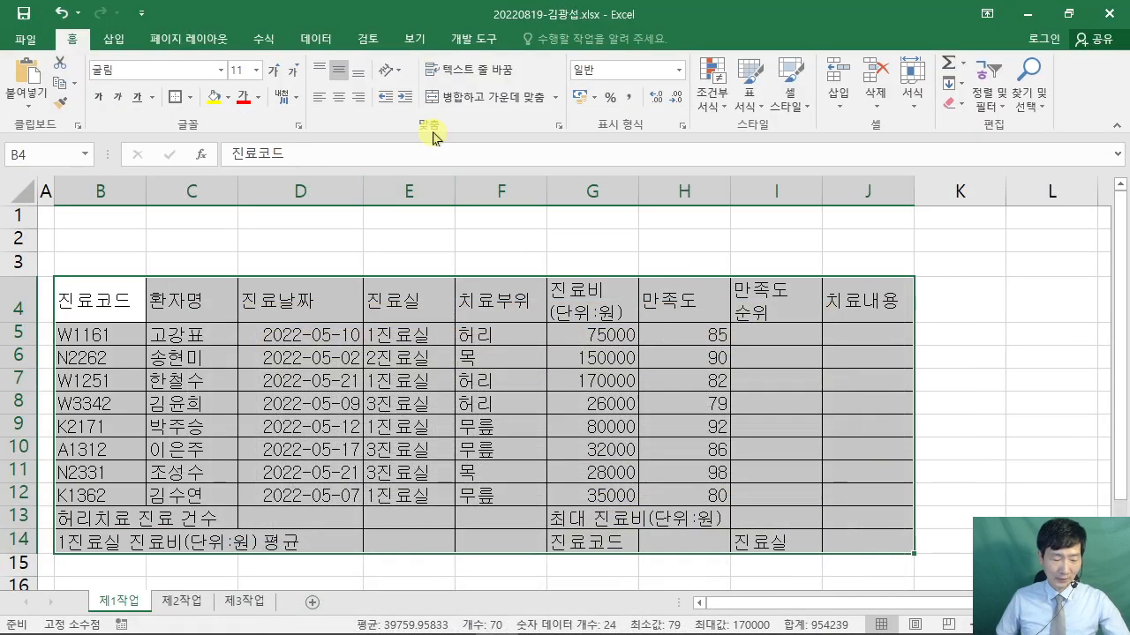
- Center-align the contents of every cell in the table
mouse_move(326, 77)
left_mouse_down()
mouse_move(356, 112)
mouse_move(384, 250)
left_mouse_up()
left_click(339, 97)
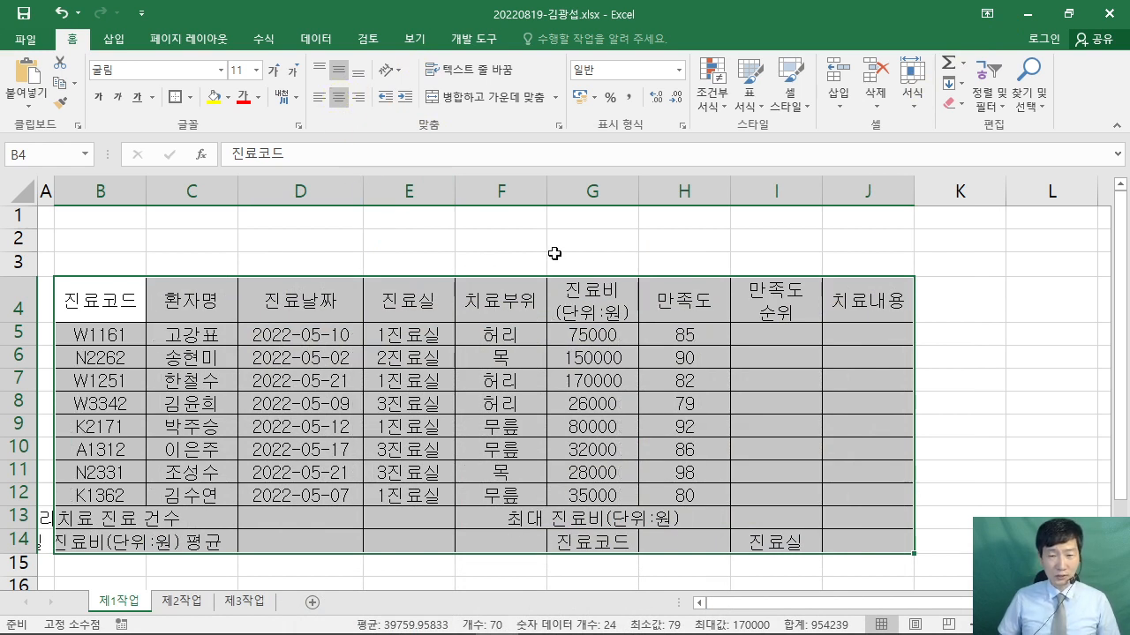
left_click(980, 309)
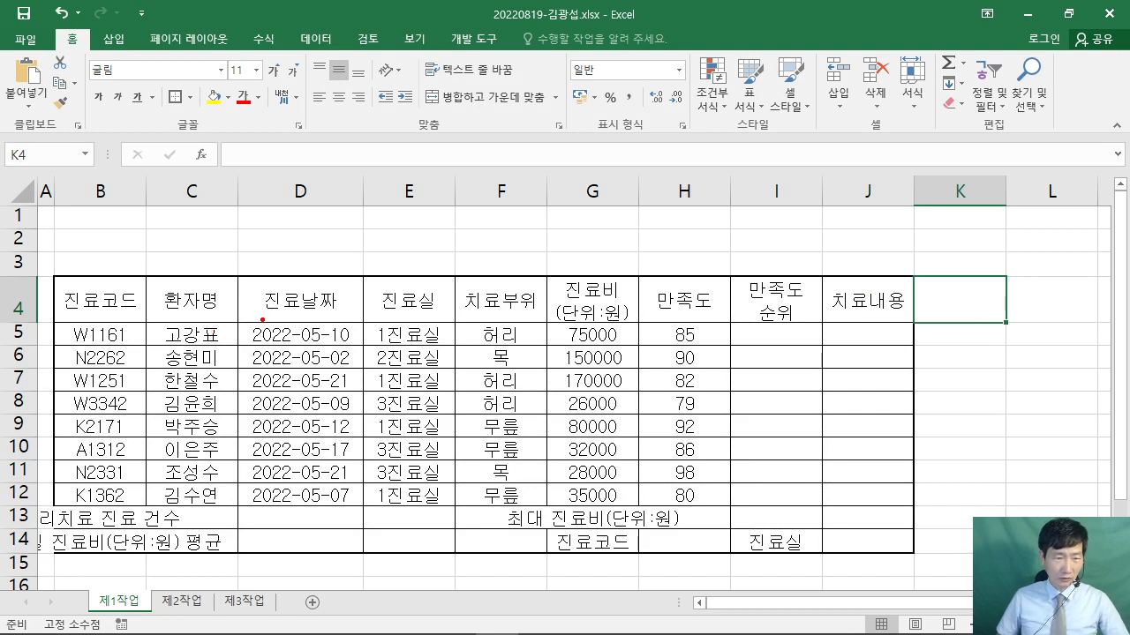
- Give the data rows B5:J12 borders on every cell, then select B13:D13
left_click_drag(263, 320, 380, 171)
left_click_drag(256, 501, 314, 581)
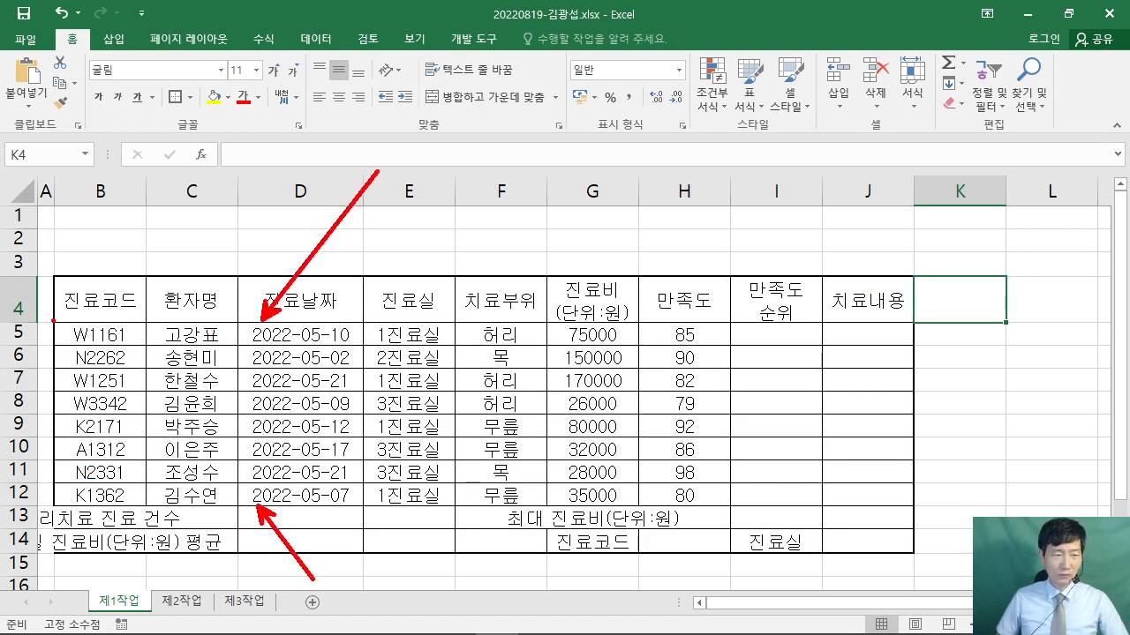
mouse_move(53, 321)
left_mouse_down()
mouse_move(954, 507)
mouse_move(915, 503)
left_mouse_up()
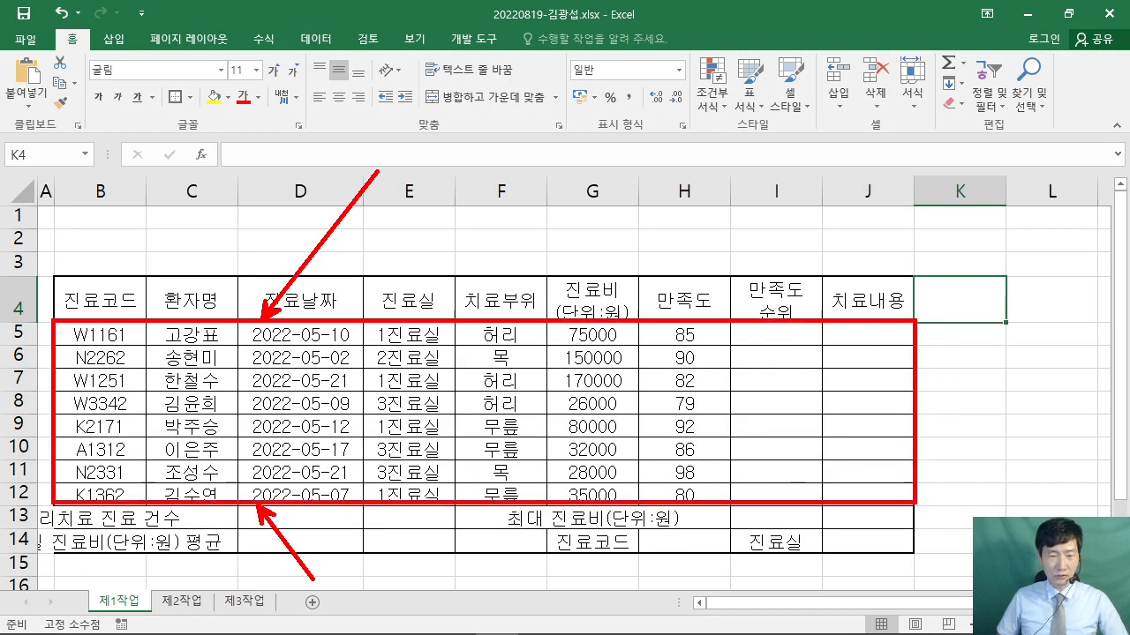
key("Escape")
mouse_move(100, 335)
left_mouse_down()
mouse_move(609, 334)
mouse_move(878, 455)
mouse_move(870, 496)
left_mouse_up()
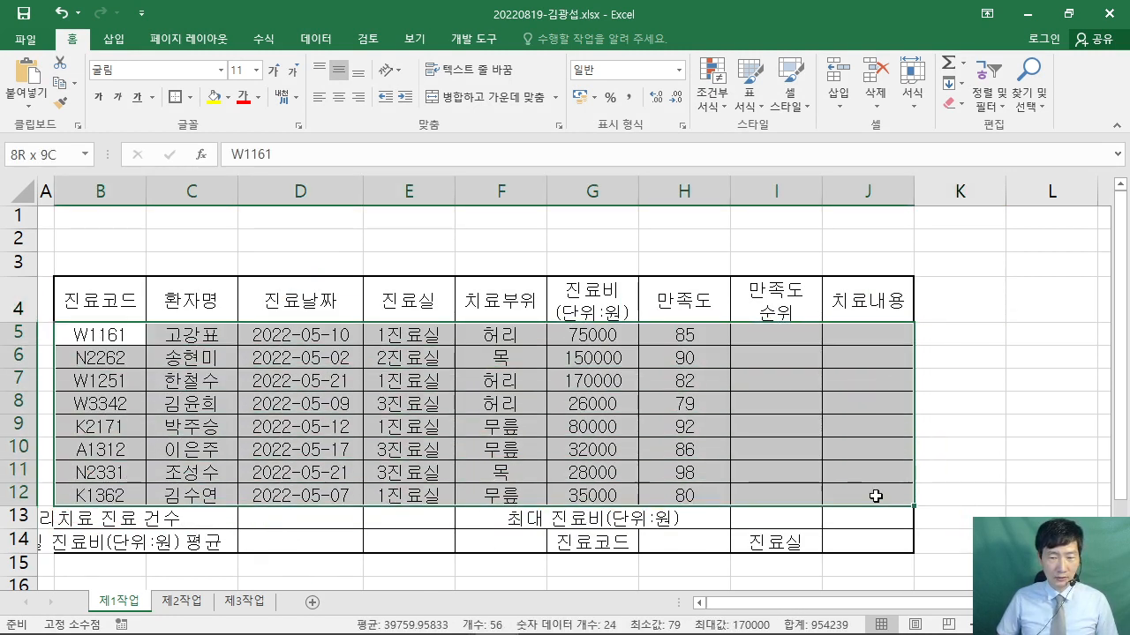
left_click(176, 101)
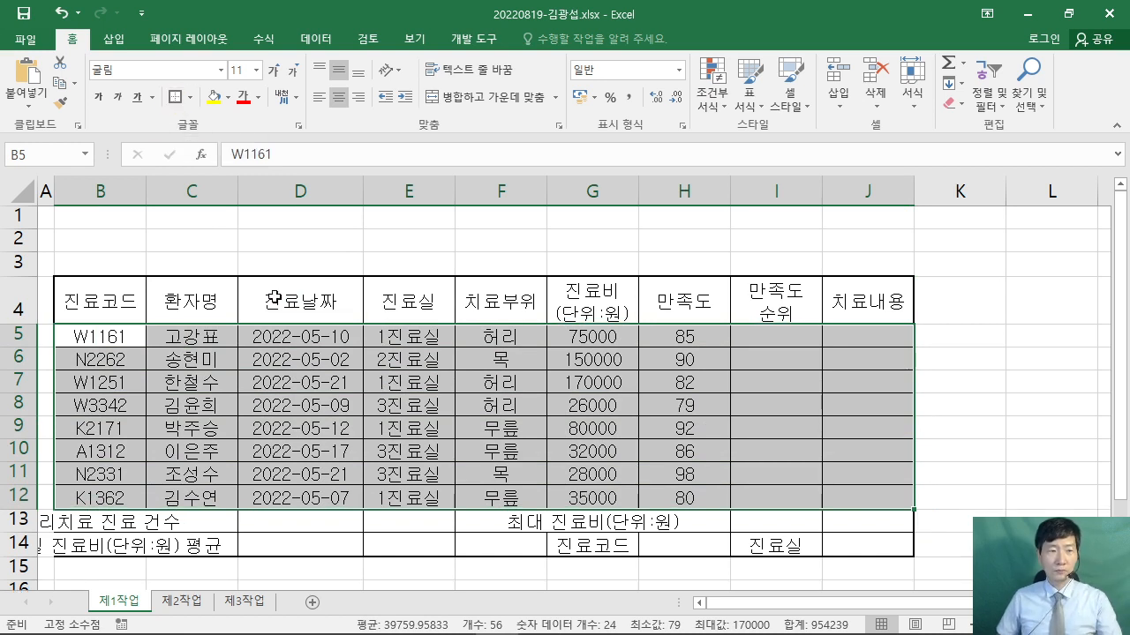
left_click(975, 383)
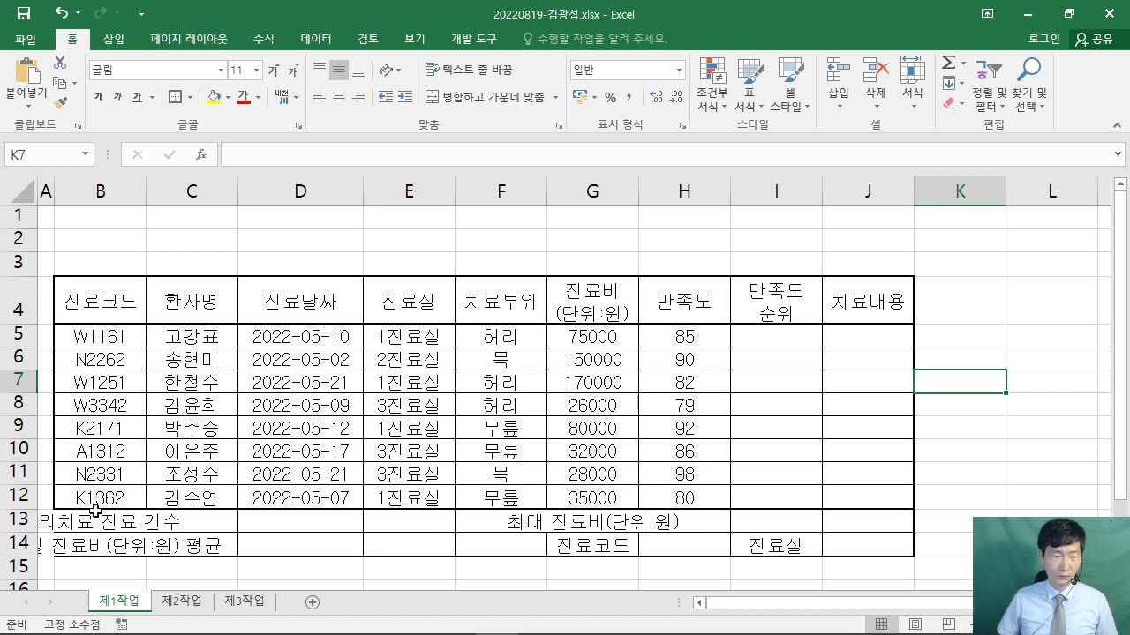
left_click_drag(96, 519, 280, 519)
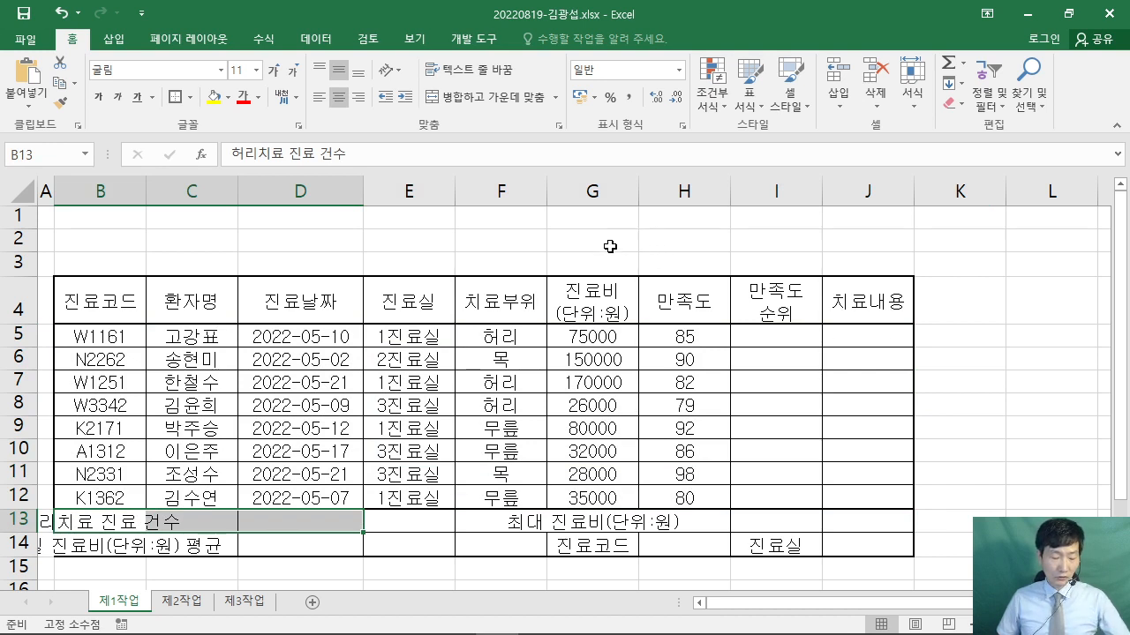
- Ctrl-add B14:D14, F13:F14 and G13:I13 to the B13:D13 selection
mouse_move(402, 138)
left_mouse_down()
mouse_move(530, 265)
mouse_move(657, 289)
left_mouse_up()
mouse_move(496, 208)
left_mouse_down()
mouse_move(528, 176)
mouse_move(561, 259)
mouse_move(612, 246)
left_mouse_up()
mouse_move(296, 313)
left_mouse_down()
mouse_move(441, 263)
mouse_move(408, 365)
left_mouse_up()
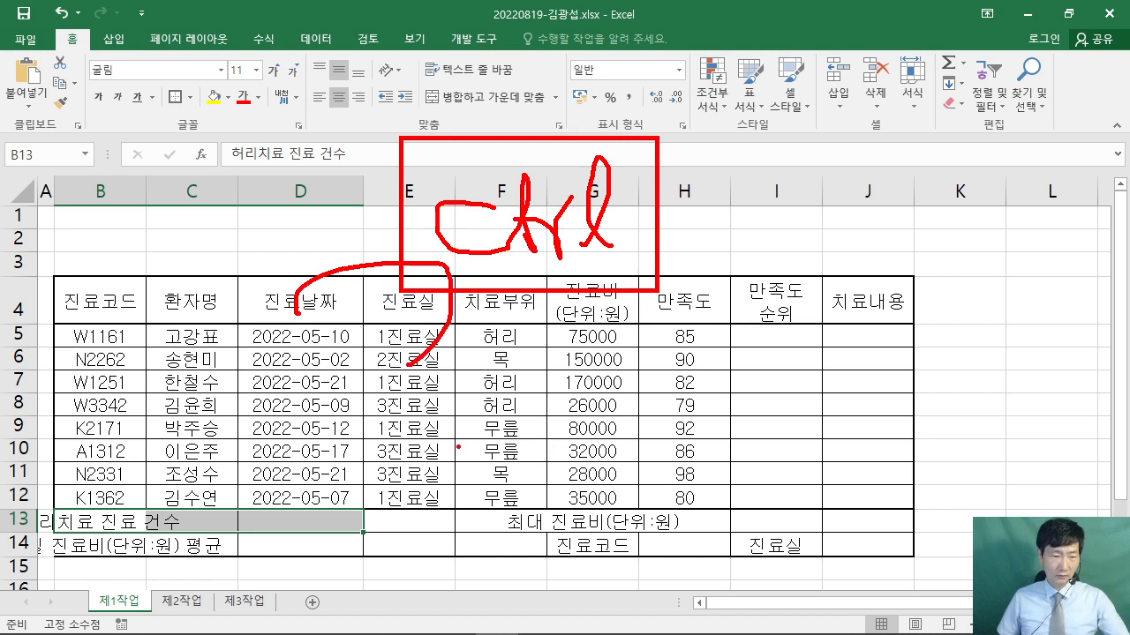
key("Escape")
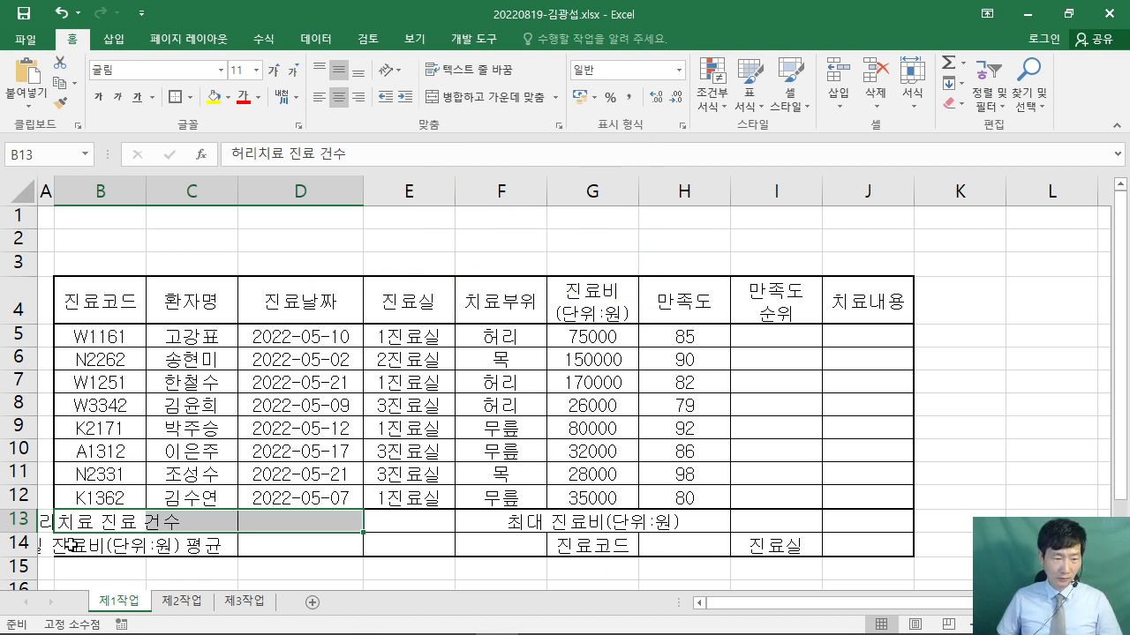
left_click_drag(71, 545, 296, 546)
left_click(501, 521, "ctrl")
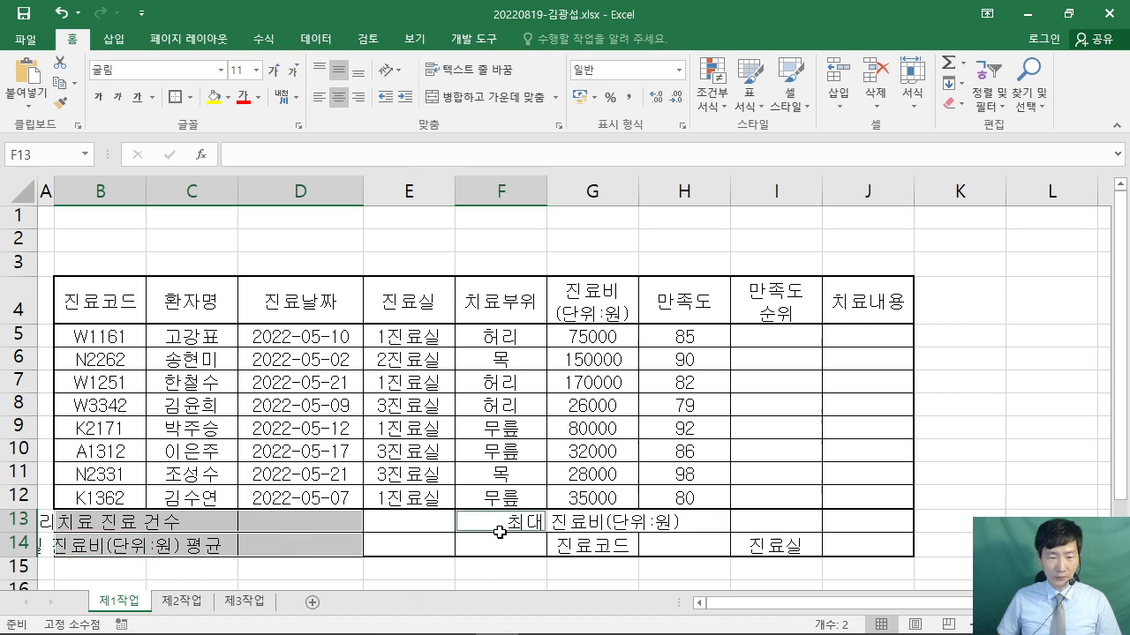
left_click_drag(500, 532, 502, 547)
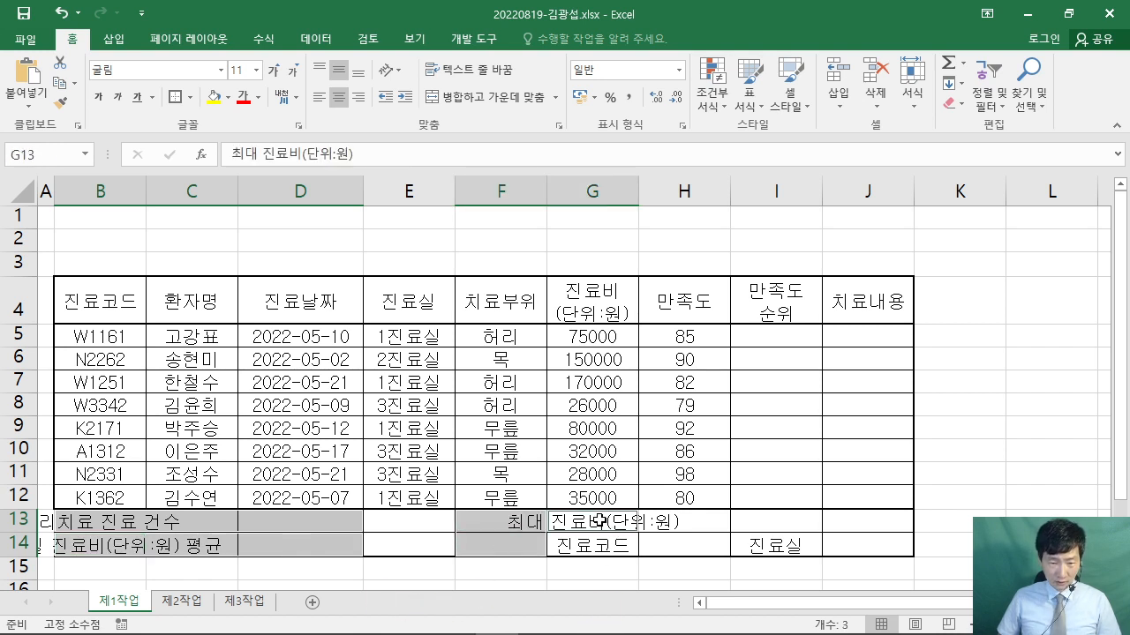
left_click_drag(612, 526, 773, 526)
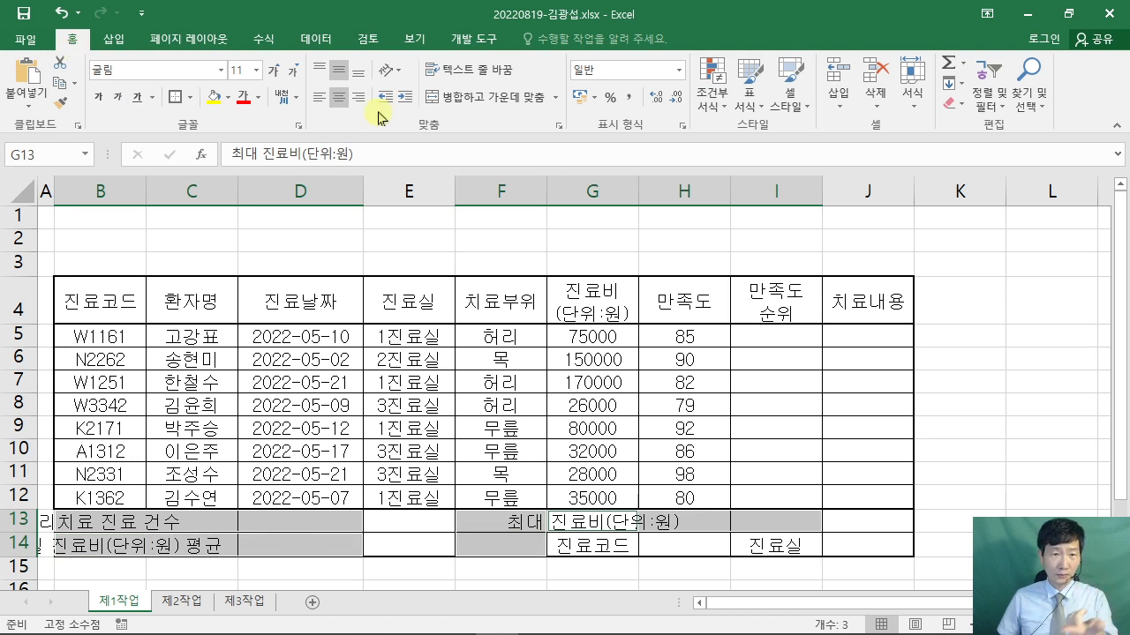
- Merge and center the four summary ranges and check each merged cell
left_click(490, 99)
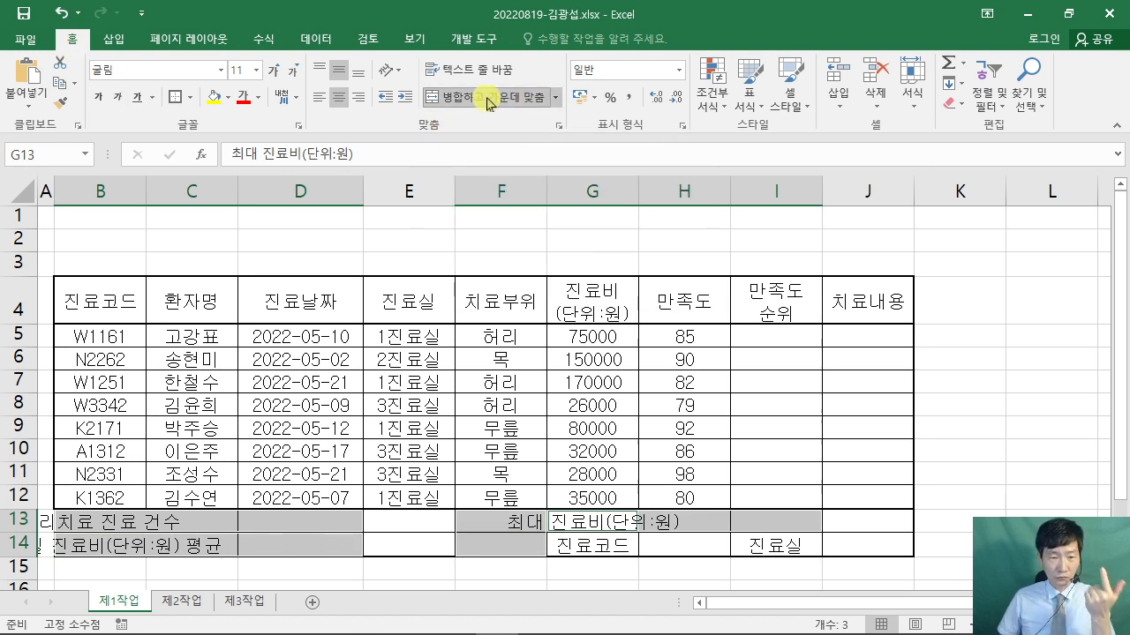
left_click(385, 390)
left_click(233, 528)
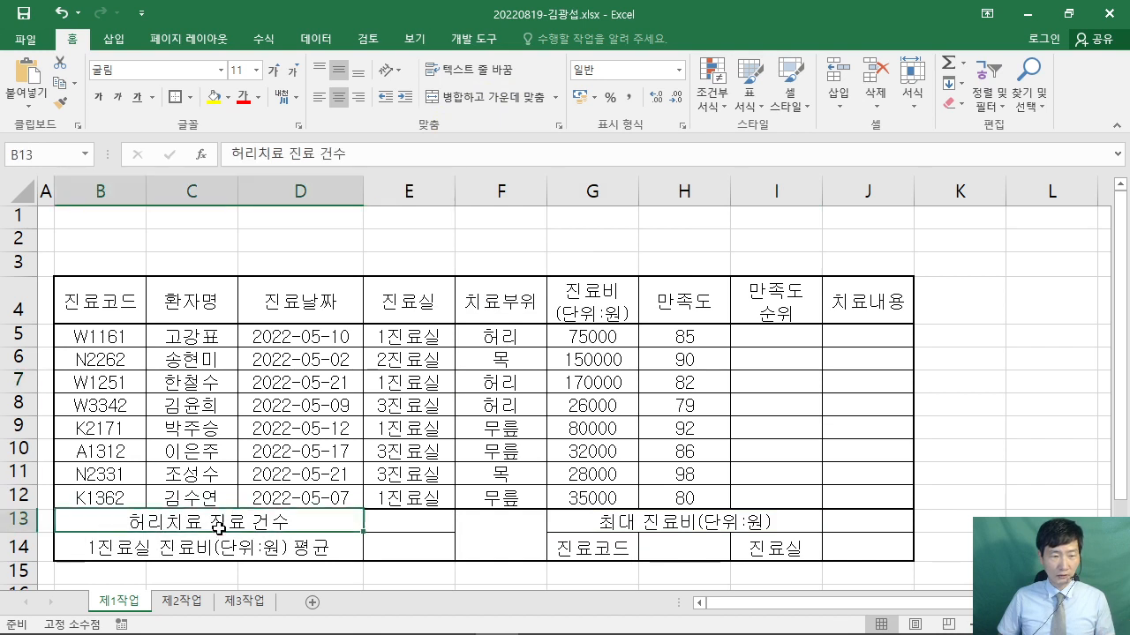
left_click(357, 548)
left_click(497, 534)
left_click(655, 525)
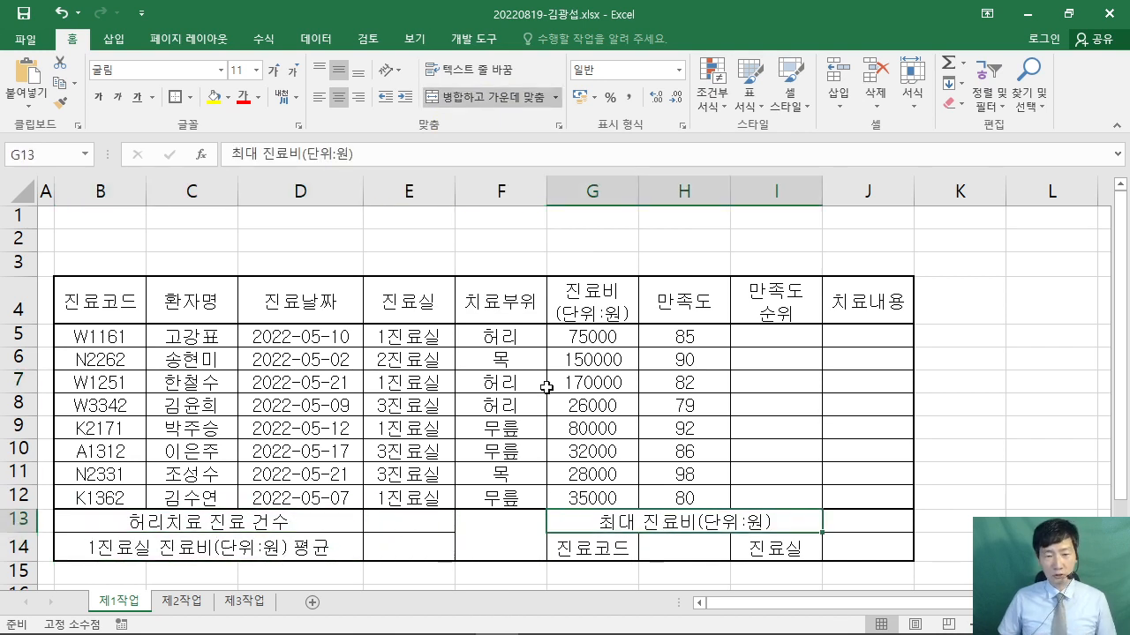
left_click(582, 365)
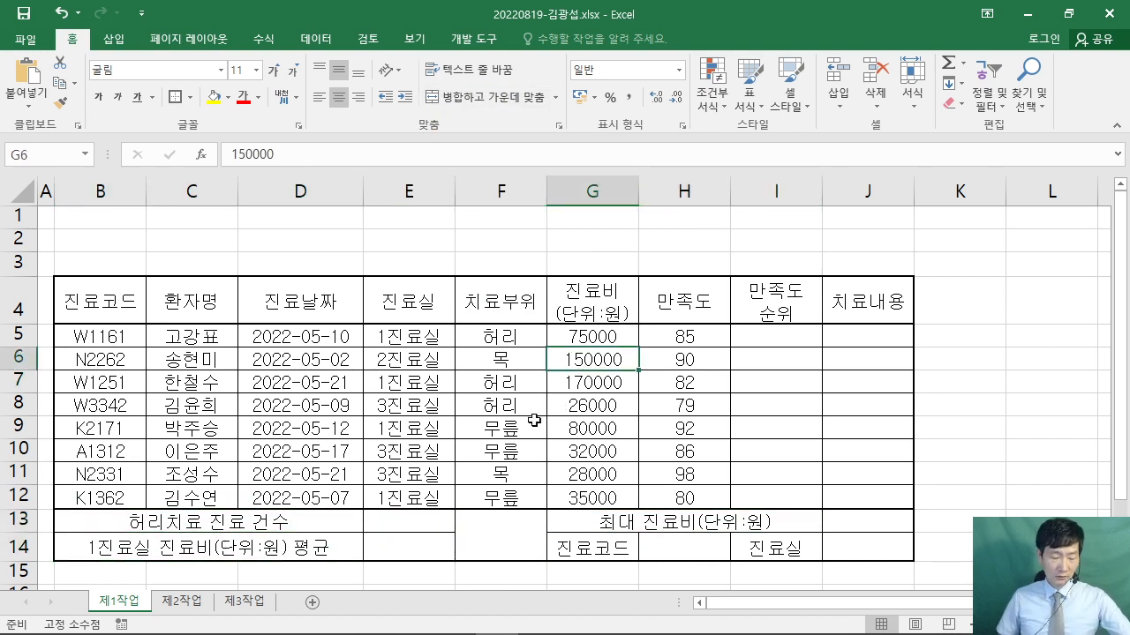
- Sketch an X over merged cell F13:F14, select it, and check the model table in the exam PDF
mouse_move(457, 508)
left_mouse_down()
mouse_move(523, 562)
mouse_move(553, 565)
left_mouse_up()
left_click_drag(466, 551, 541, 515)
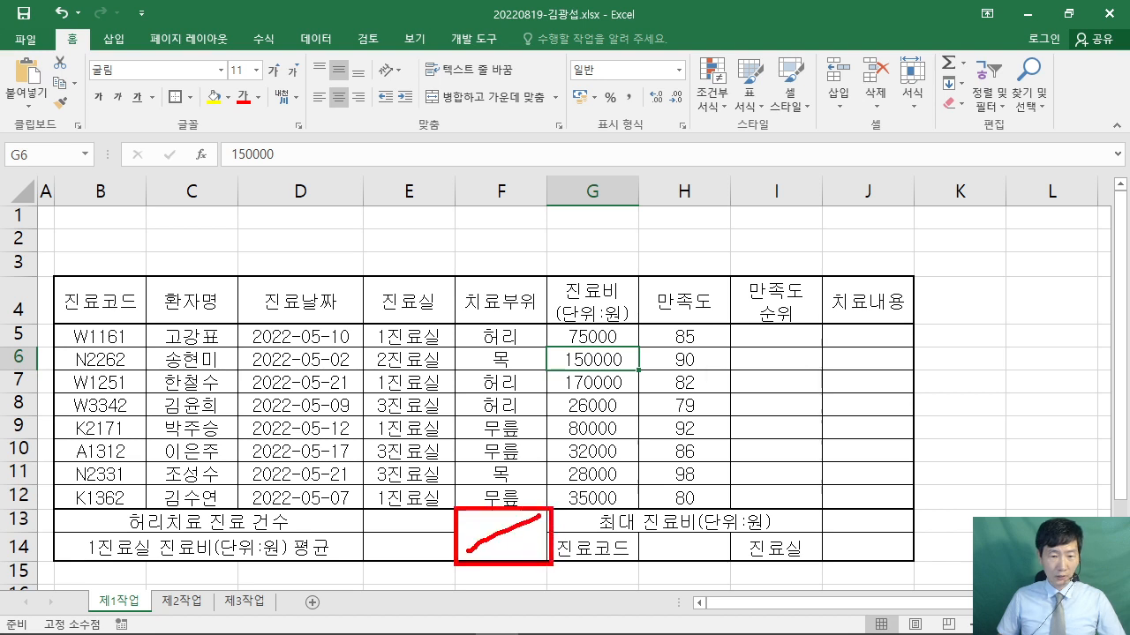
left_click_drag(463, 511, 546, 561)
key("Escape")
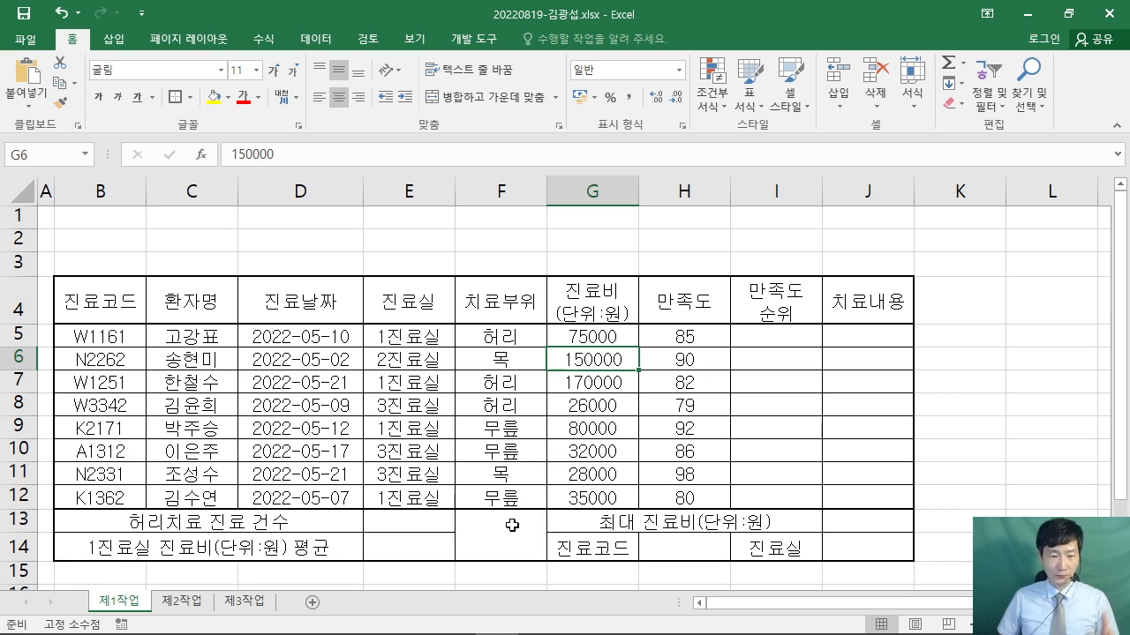
left_click(509, 525)
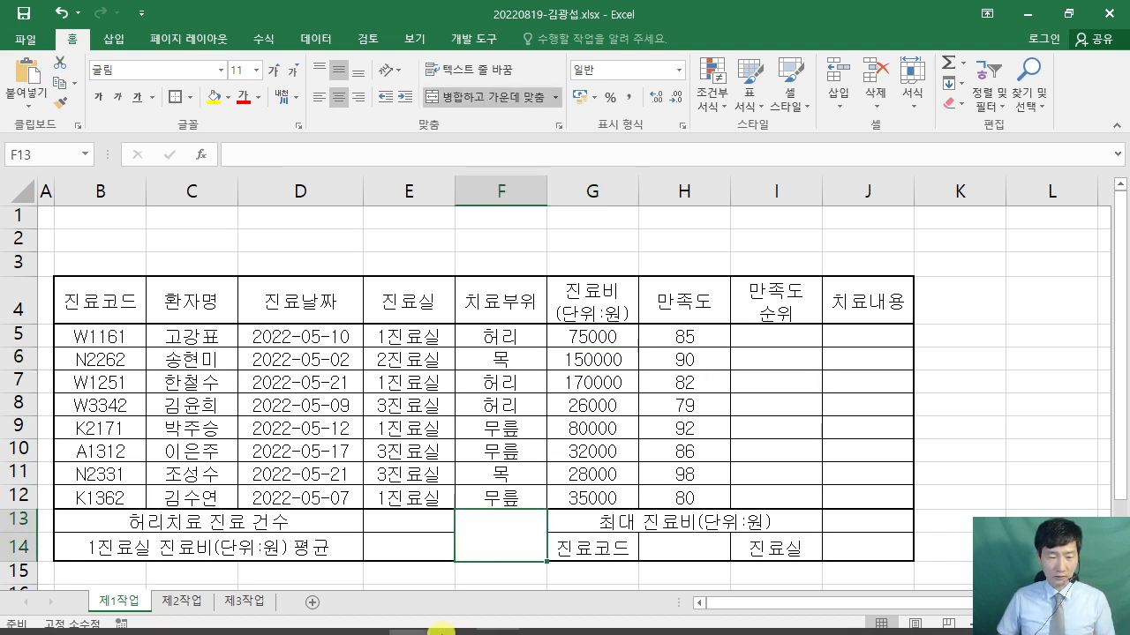
left_click(408, 618)
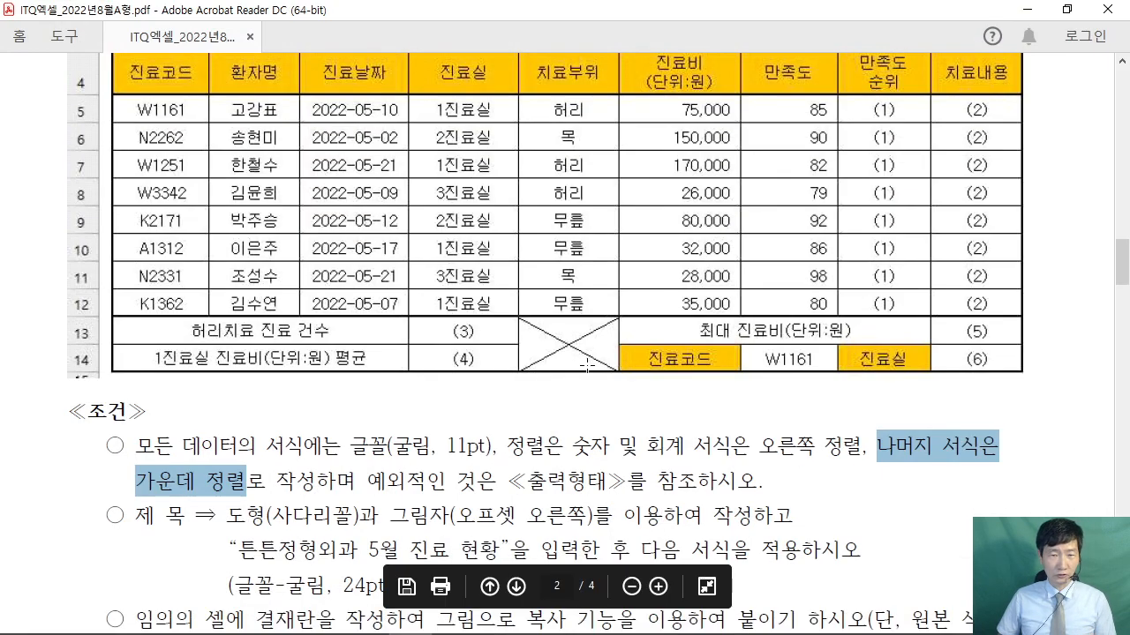
scroll(578, 344, "up", 2)
left_click(1026, 8)
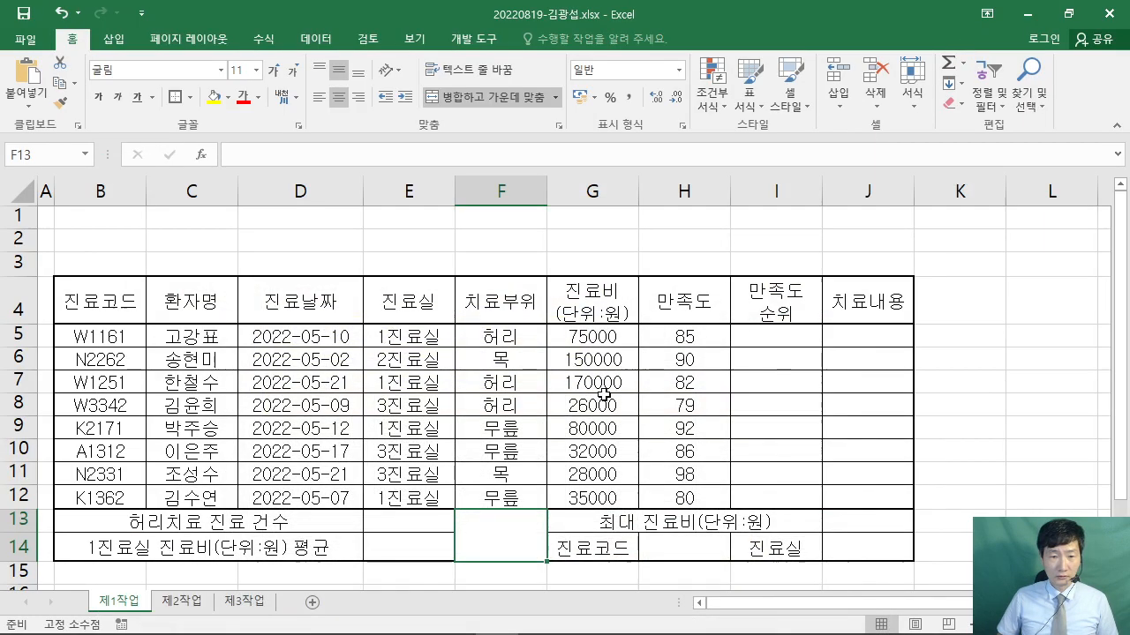
- Apply both rising and falling diagonal borders to F13:F14 via Format Cells, then select G5
right_click(495, 524)
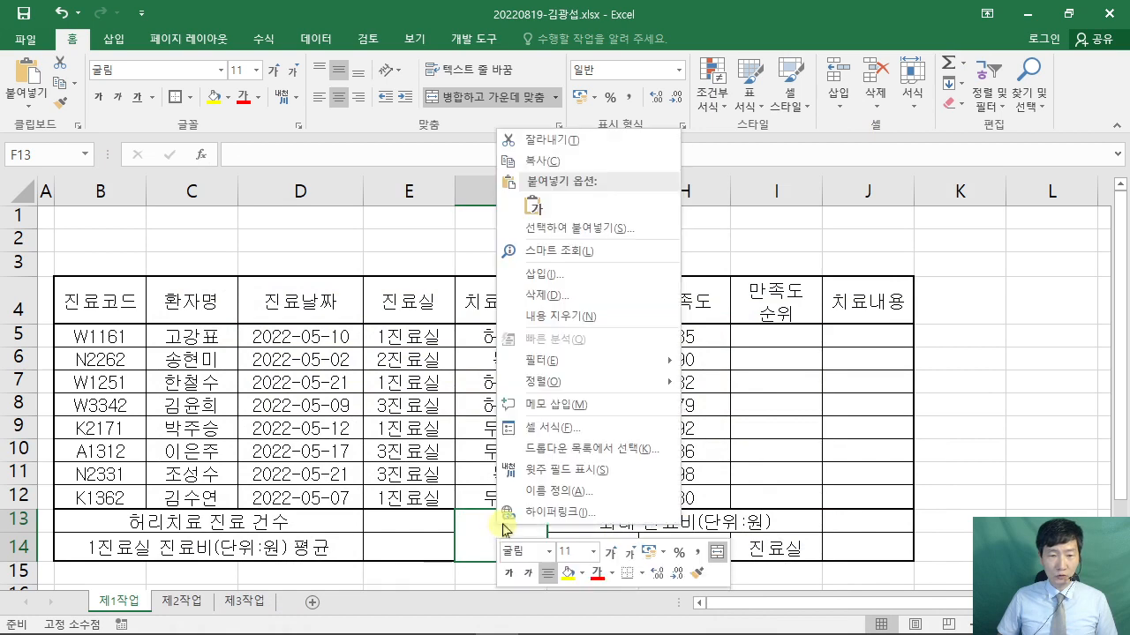
left_click(586, 430)
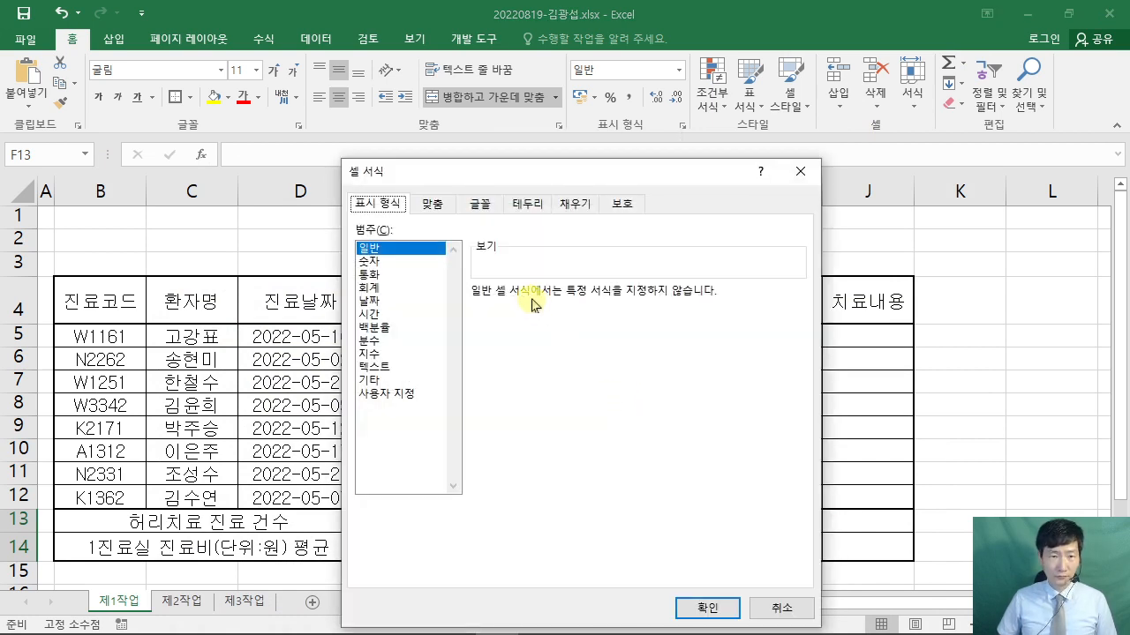
left_click(526, 203)
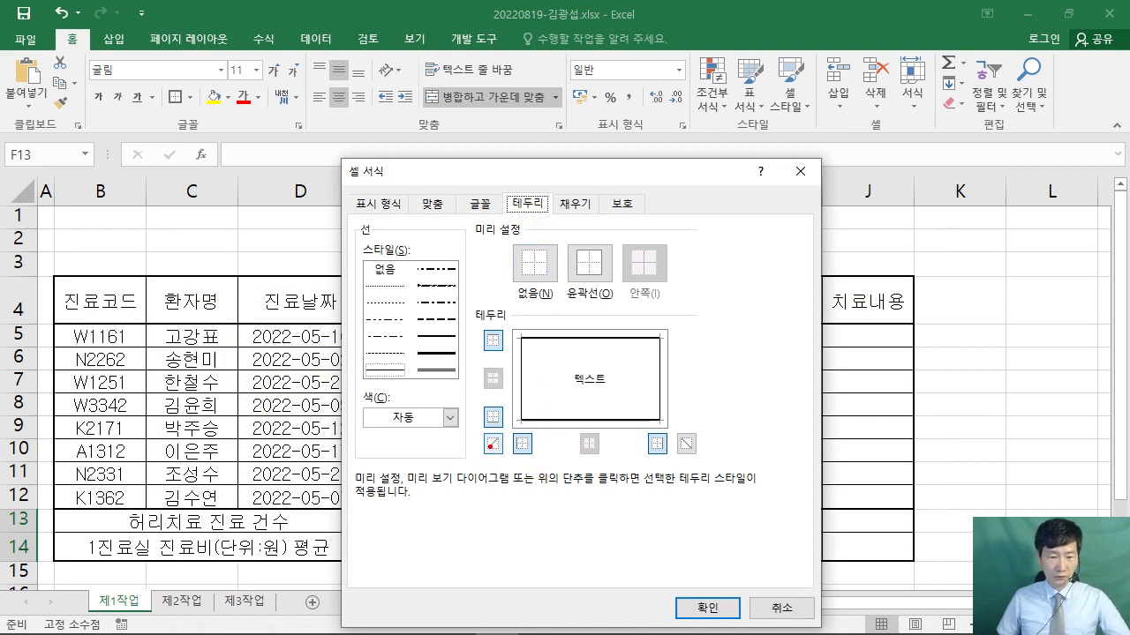
left_click_drag(491, 448, 448, 486)
left_click_drag(737, 464, 689, 445)
key("Escape")
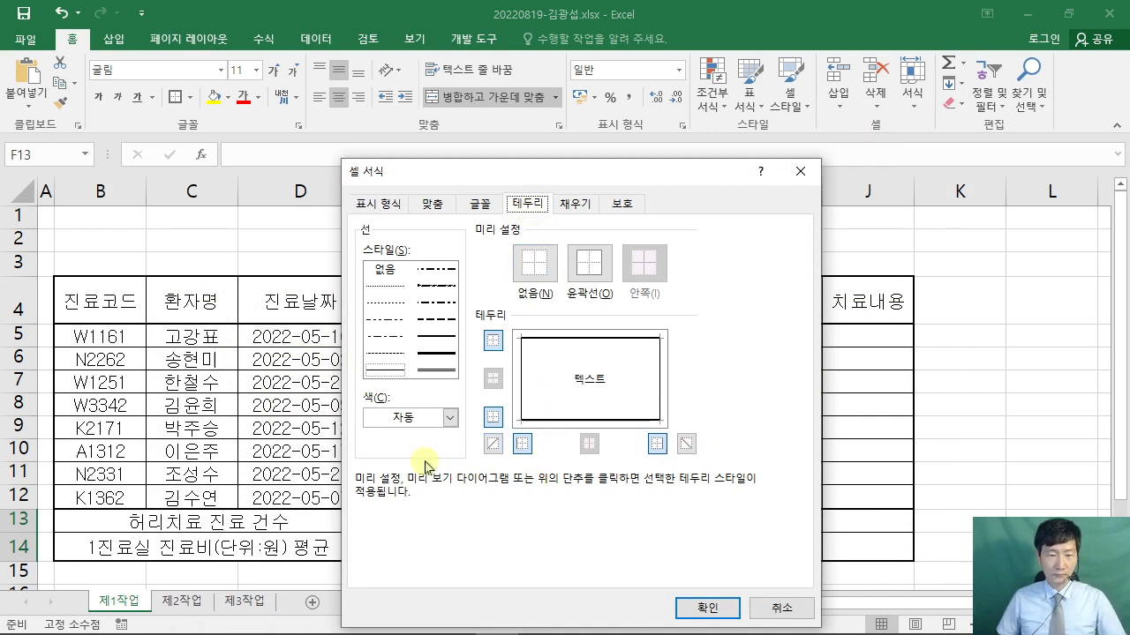
left_click(493, 444)
left_click(686, 444)
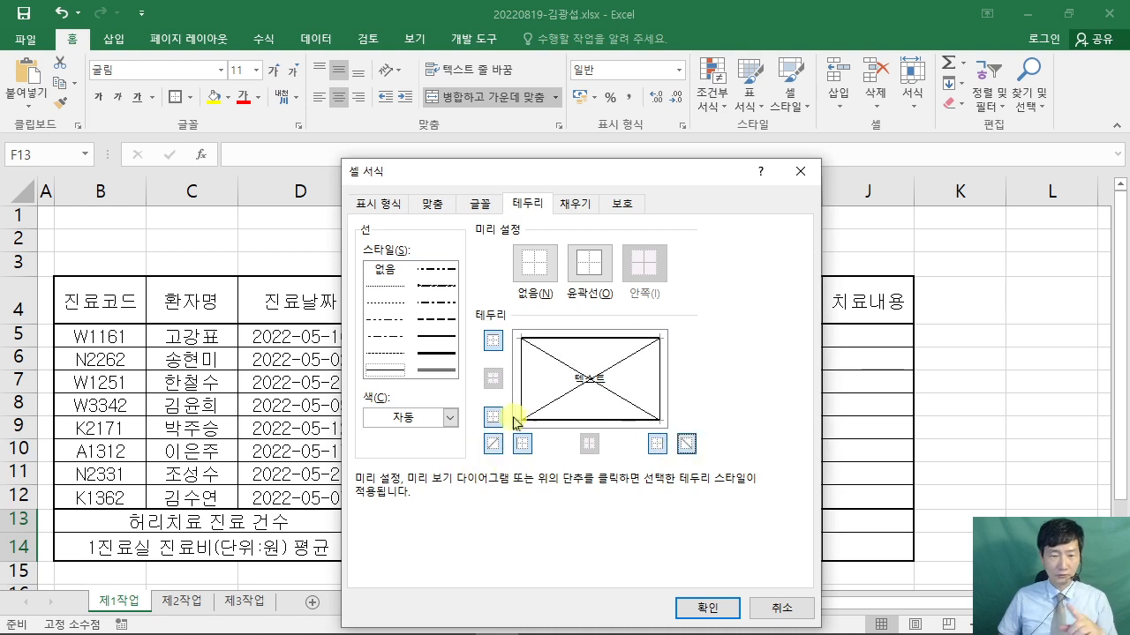
left_click(698, 608)
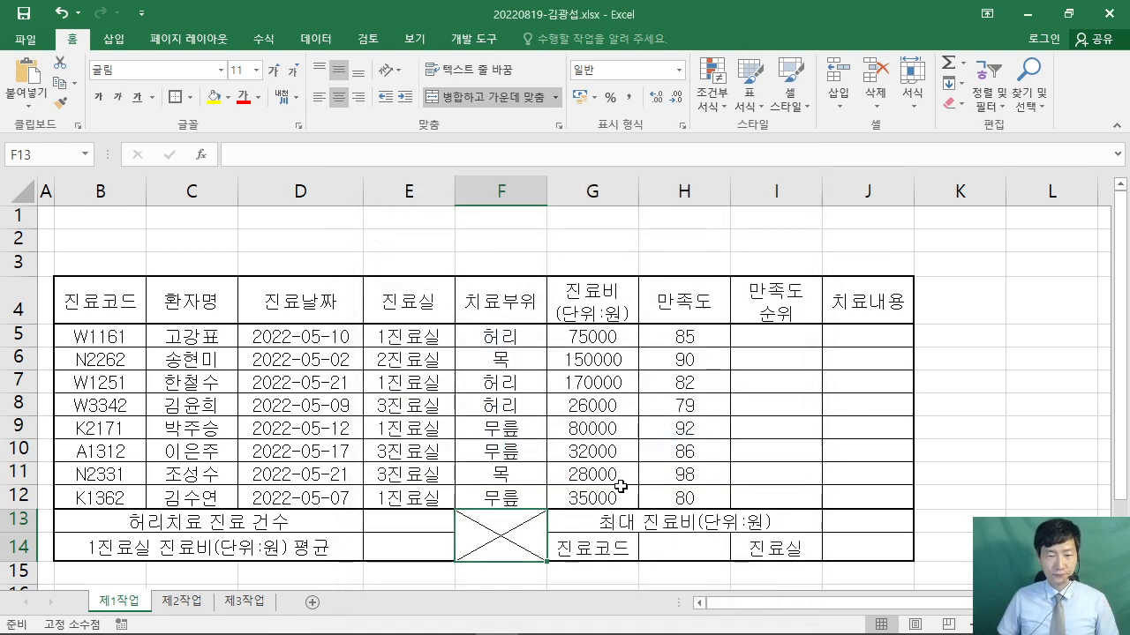
left_click(825, 447)
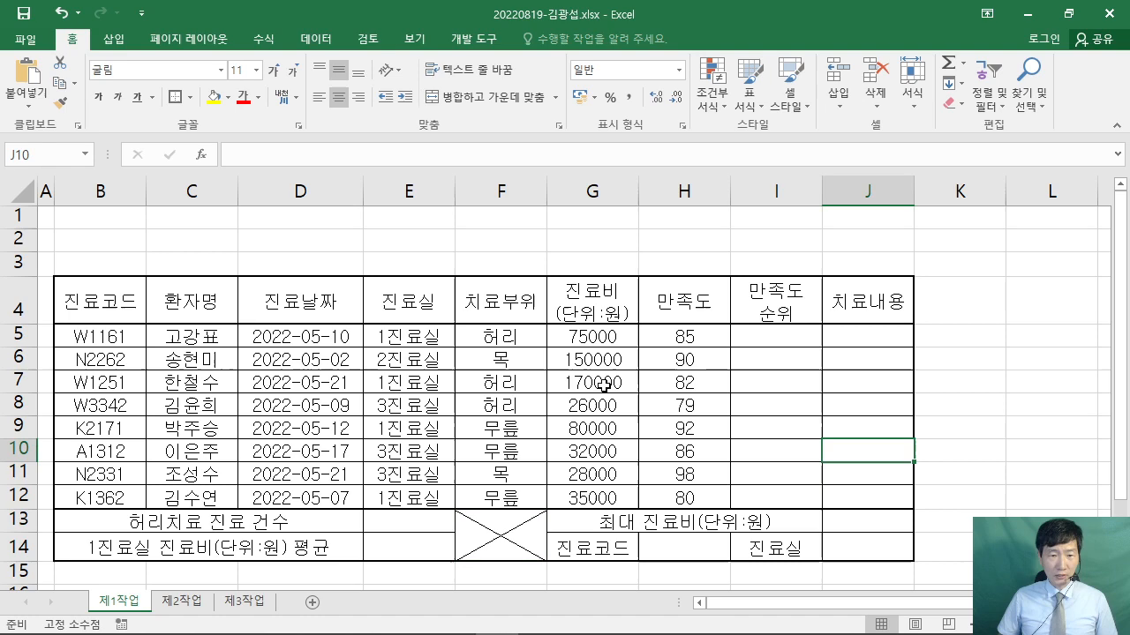
left_click(578, 335)
- Select the cost and satisfaction figures G5:H12 and bring the exam PDF to the front
left_click_drag(578, 335, 685, 496)
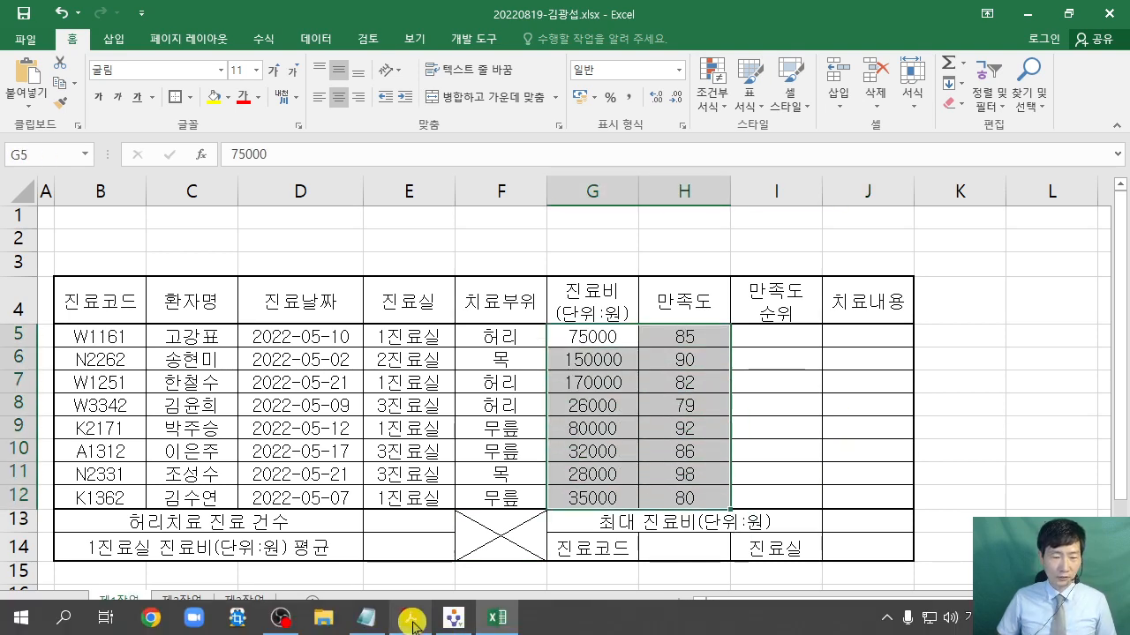
left_click(432, 618)
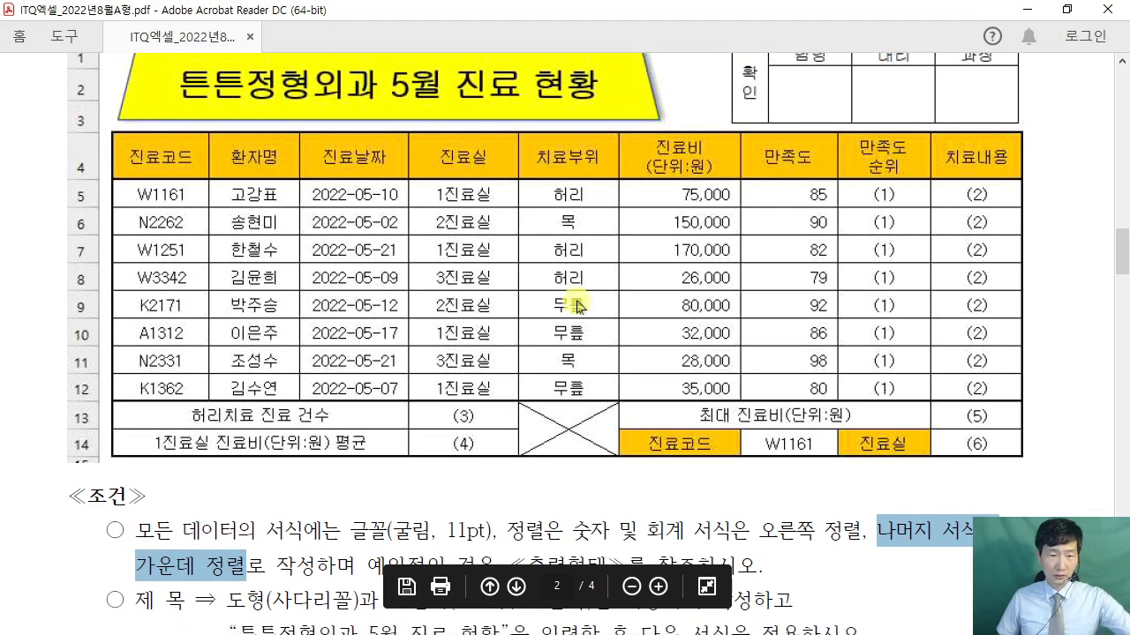
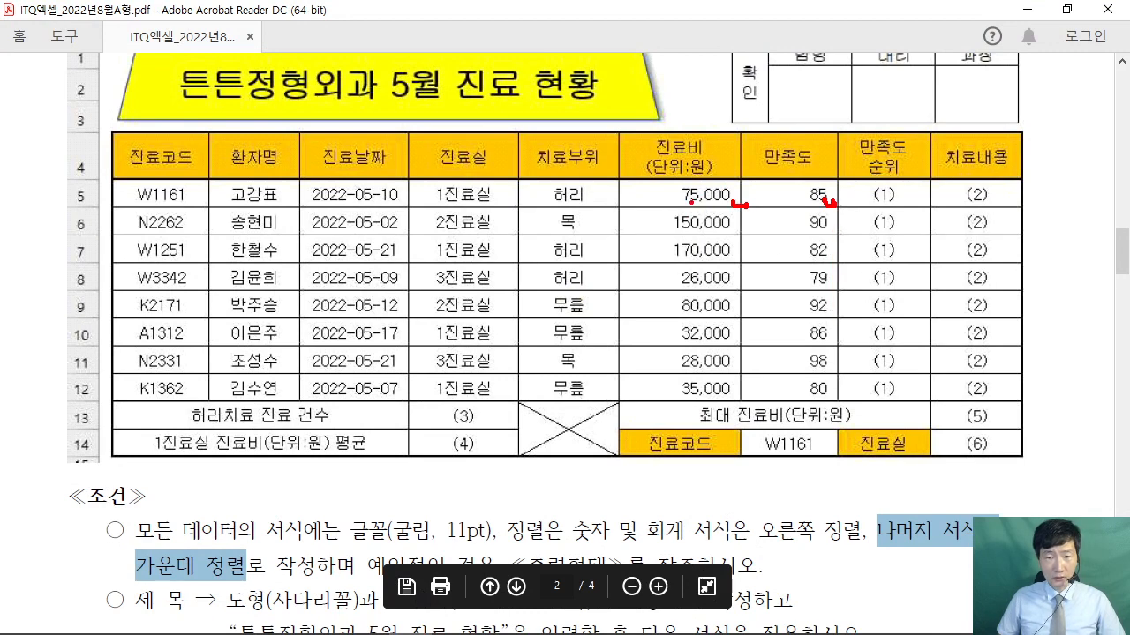
- Minimize the exam PDF in Acrobat Reader to return to the clinic workbook
key("Escape")
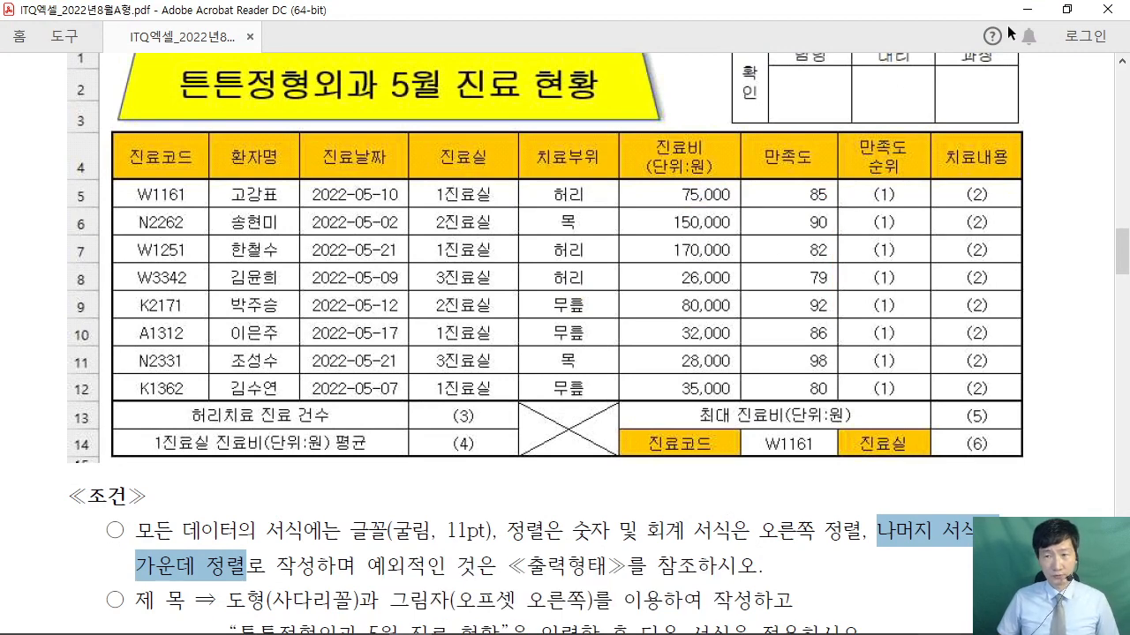
left_click(1027, 9)
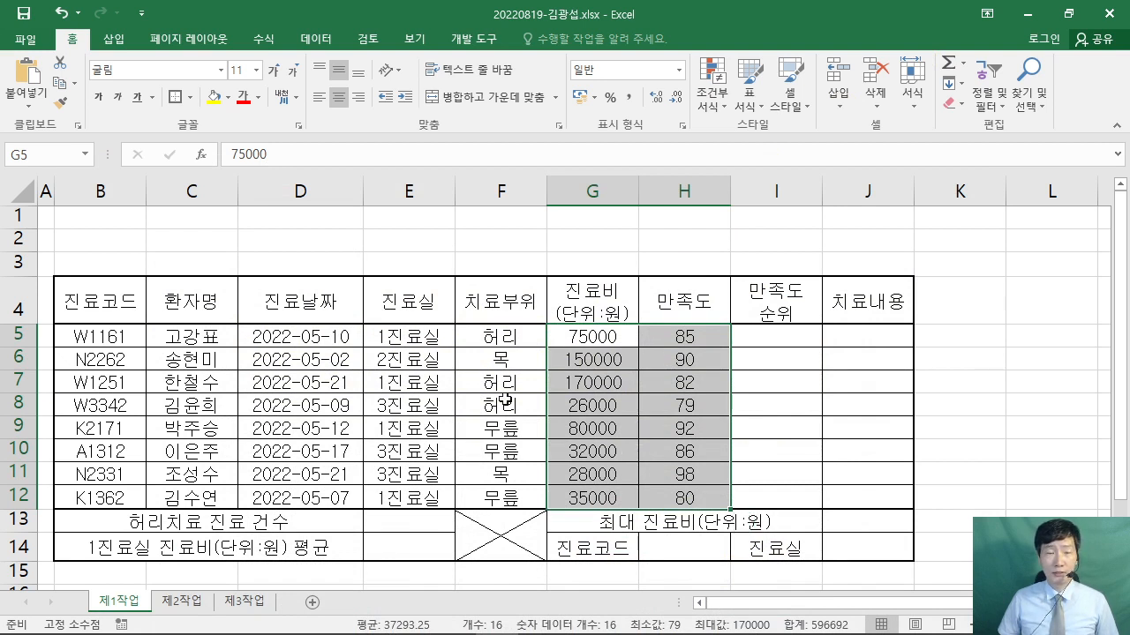
- Apply Comma Style thousands separators to the fee and satisfaction figures in G5:H12
key("ctrl+2")
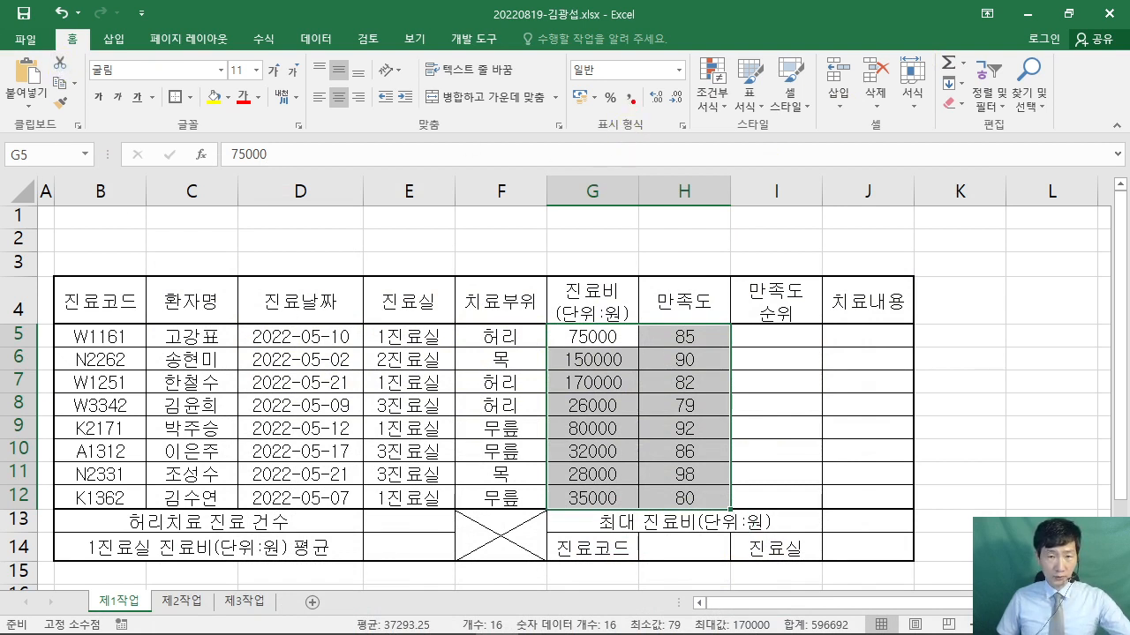
mouse_move(615, 84)
left_mouse_down()
mouse_move(639, 116)
mouse_move(748, 11)
left_mouse_up()
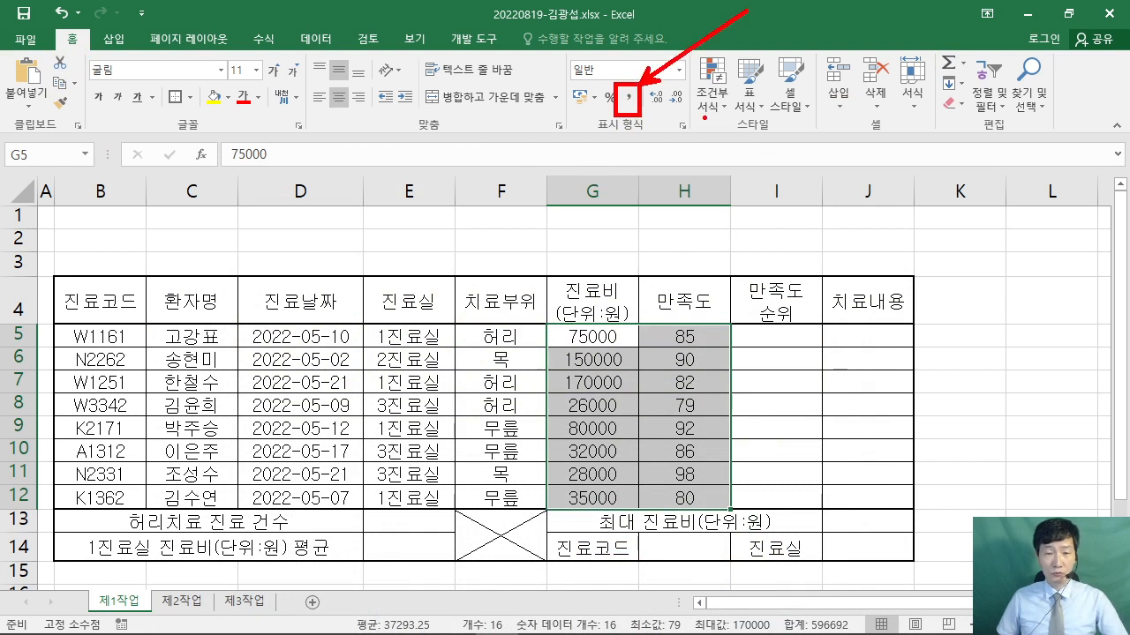
key("Escape")
left_click(629, 97)
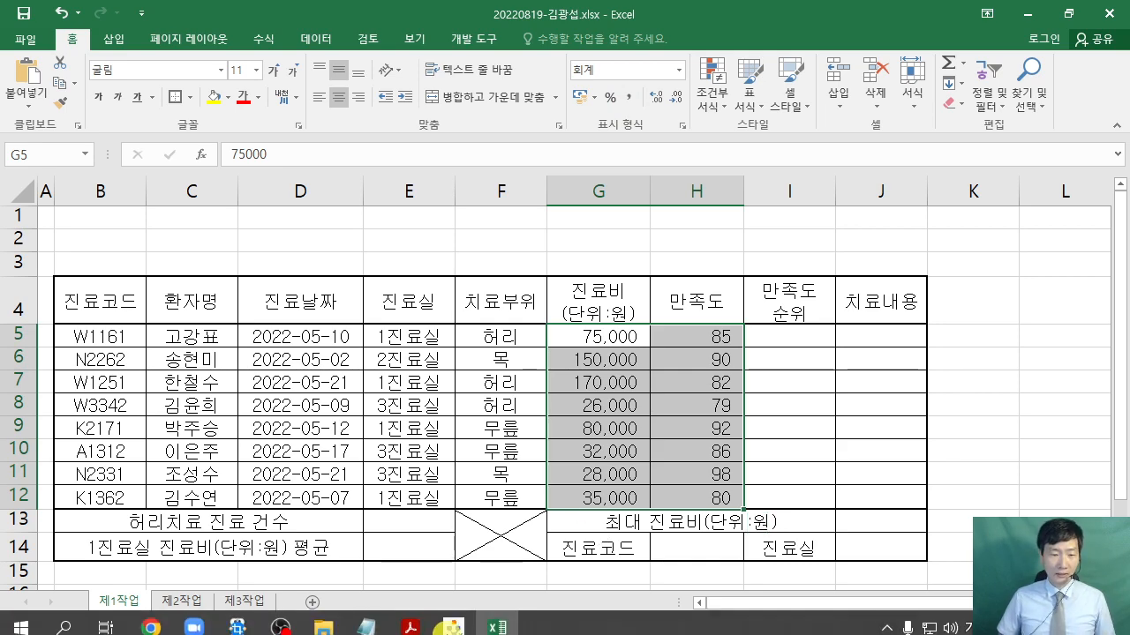
- Review the formatting conditions in the exam PDF
left_click(432, 623)
scroll(367, 496, "down", 1)
scroll(367, 496, "down", 1)
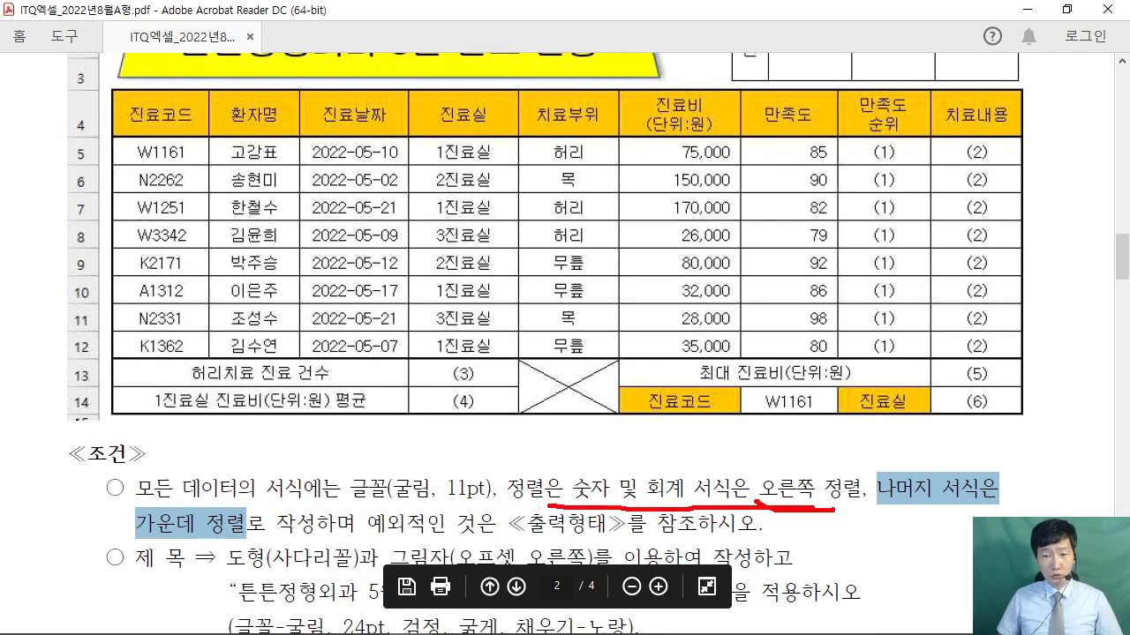
left_click_drag(756, 498, 863, 513)
mouse_move(793, 360)
left_mouse_down()
mouse_move(586, 219)
mouse_move(854, 168)
mouse_move(783, 360)
left_mouse_up()
left_click_drag(756, 324, 771, 440)
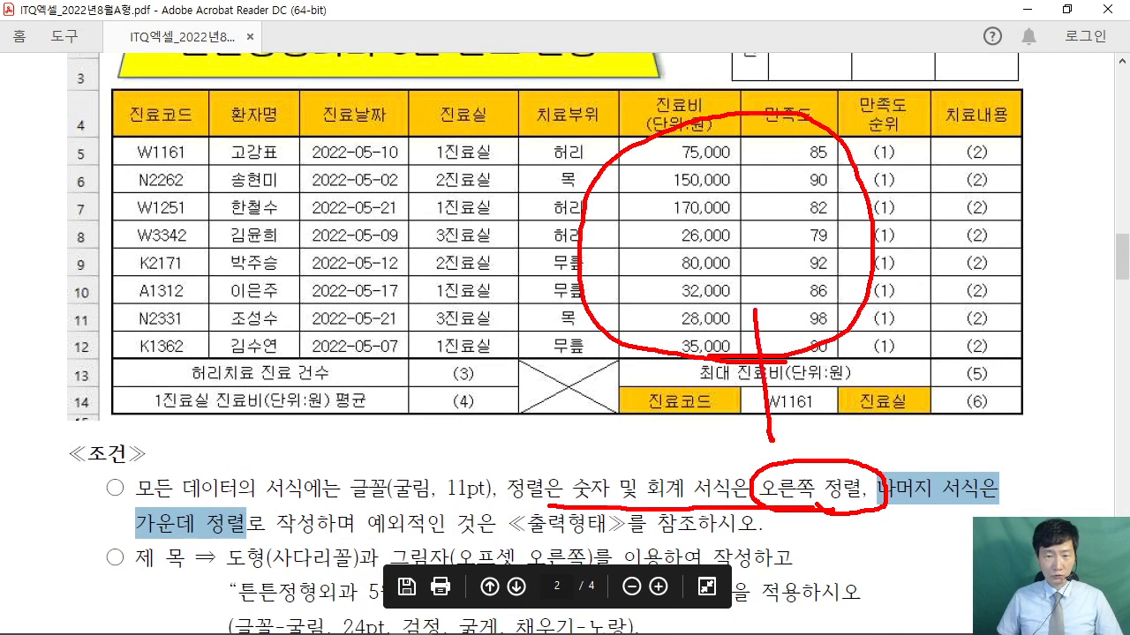
key("Escape")
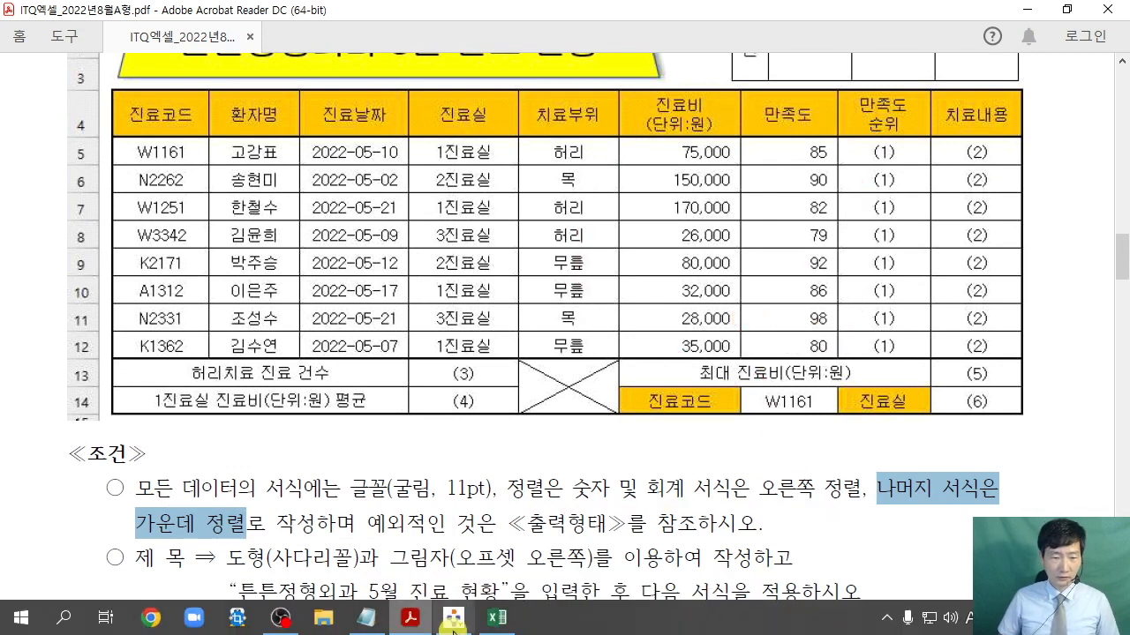
- Back in the workbook, check the formatted amounts and deselect them by clicking E3
left_click(497, 622)
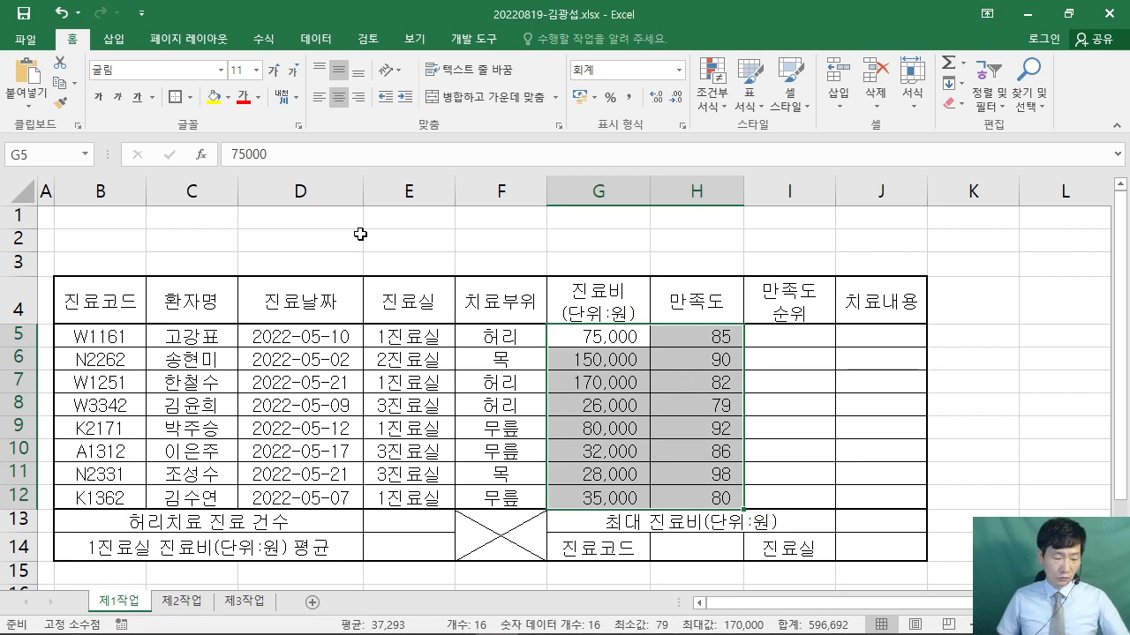
left_click_drag(326, 85, 449, 219)
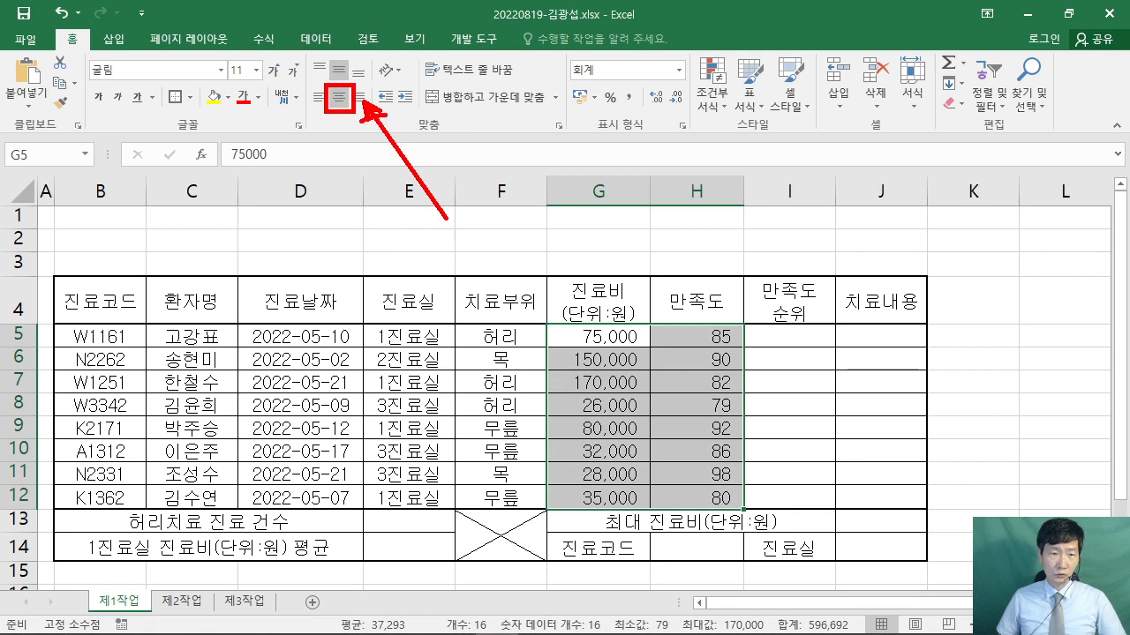
left_click_drag(338, 91, 401, 115)
mouse_move(472, 223)
left_mouse_down()
mouse_move(503, 228)
mouse_move(520, 196)
left_mouse_up()
left_click_drag(519, 235, 521, 236)
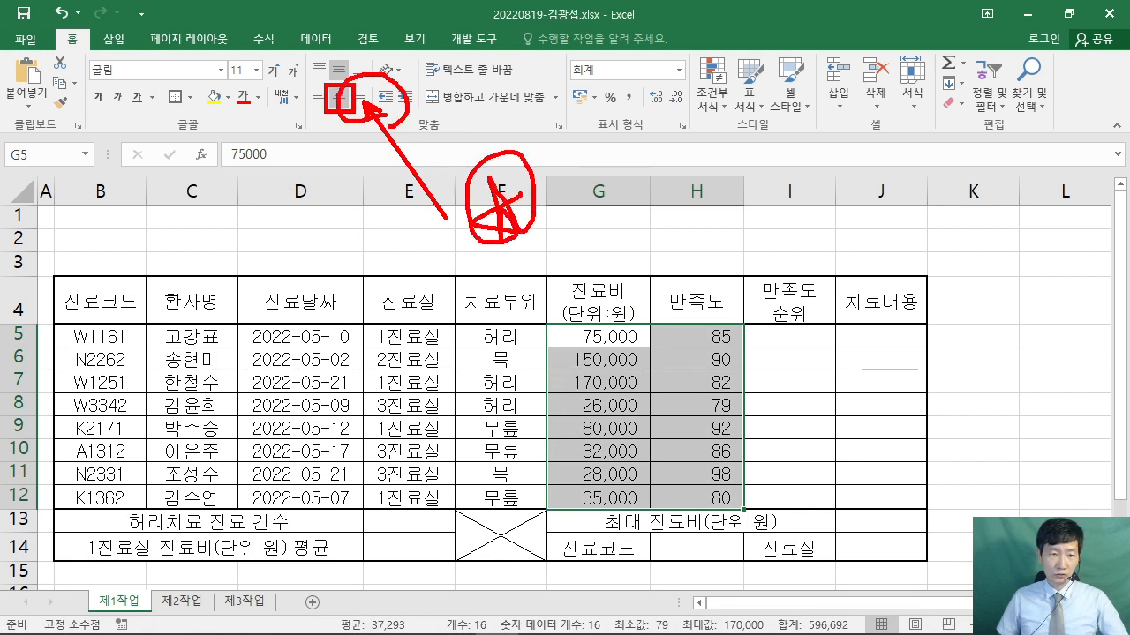
key("Escape")
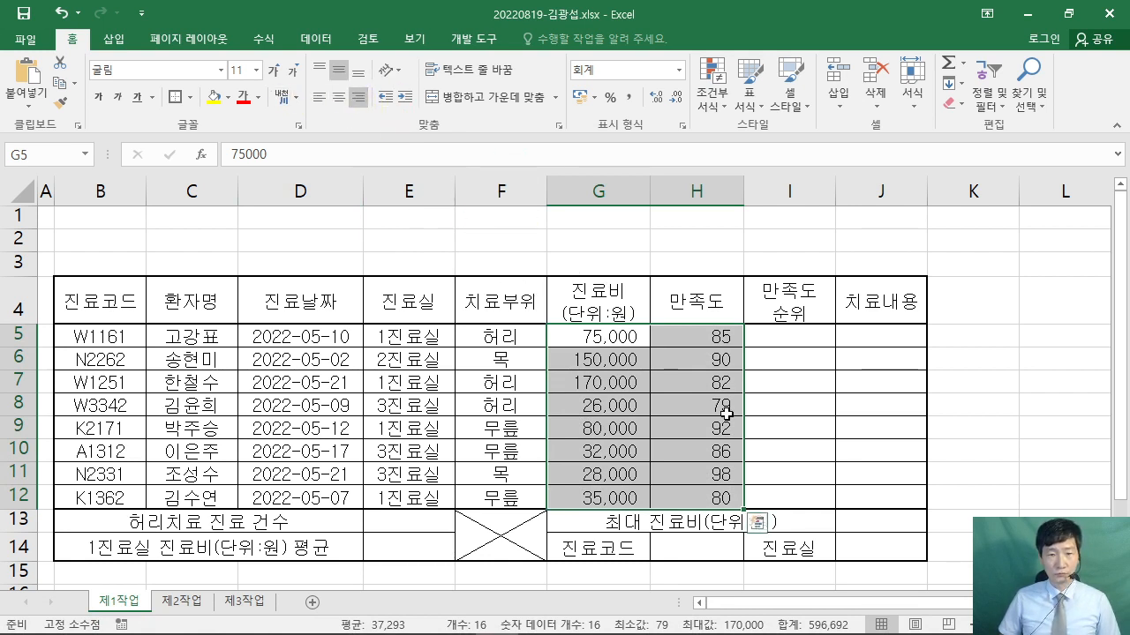
left_click(396, 258)
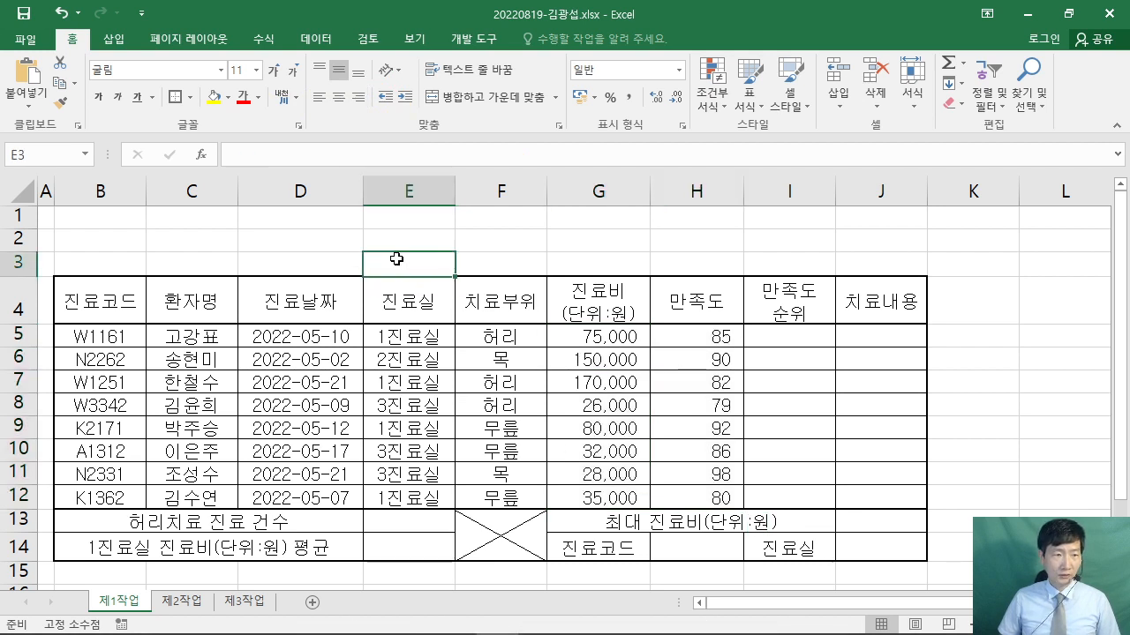
- Set rows 1–3 to a row height of 25
left_click_drag(18, 216, 11, 262)
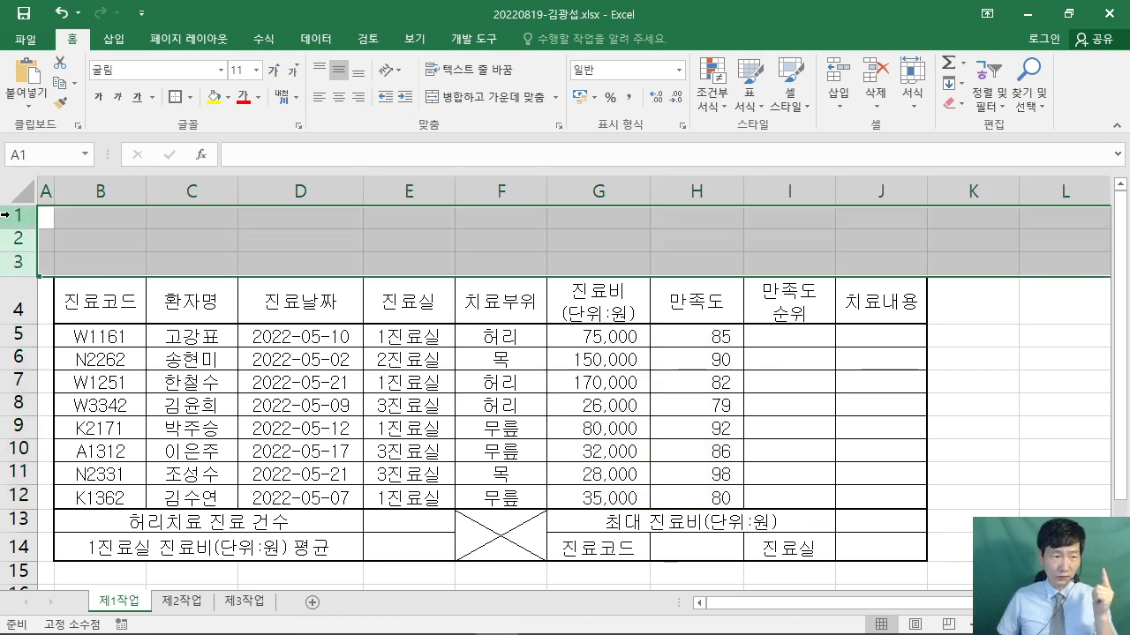
left_click_drag(6, 214, 12, 261)
right_click(11, 261)
left_click(123, 467)
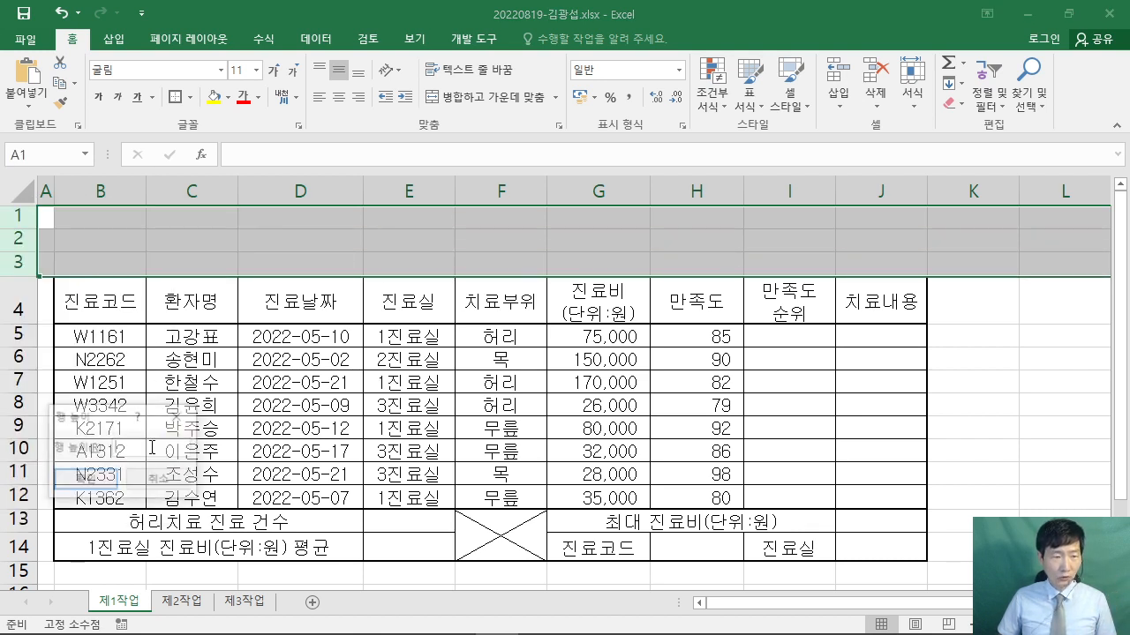
left_click_drag(87, 418, 430, 134)
type("2")
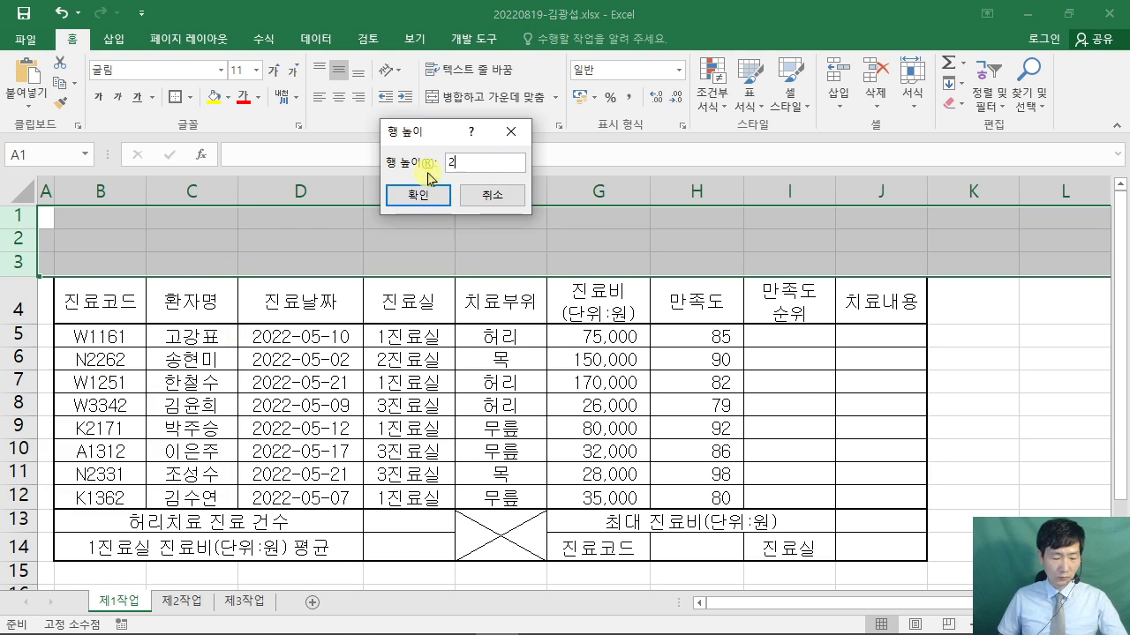
type("5")
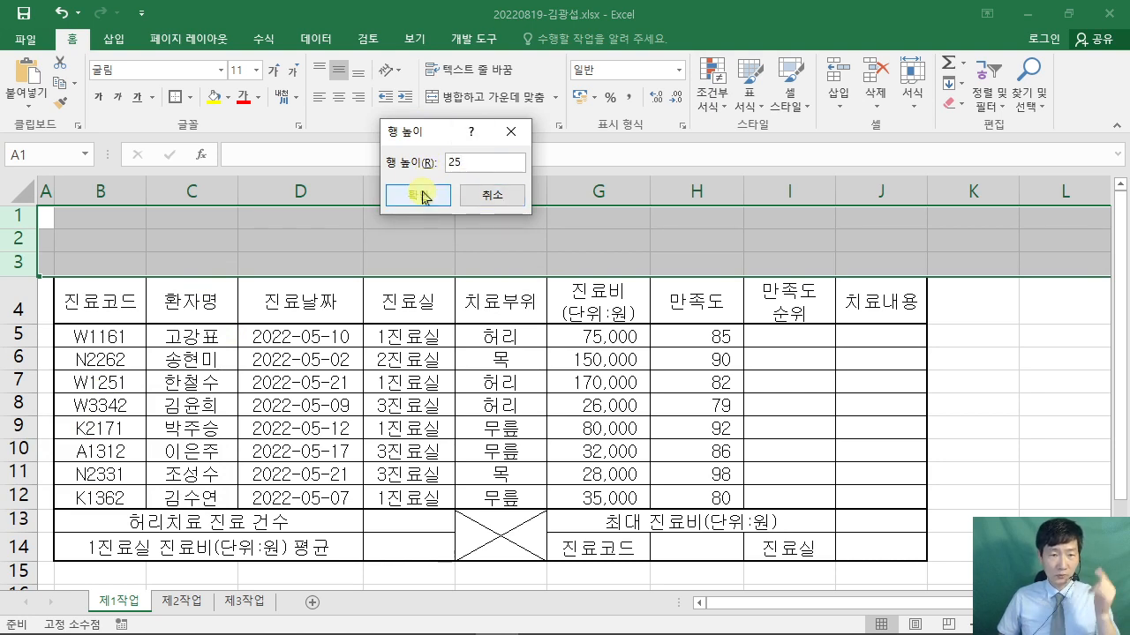
left_click(419, 195)
- Set table rows 5–14 to a row height of 22
left_click_drag(19, 392, 5, 520)
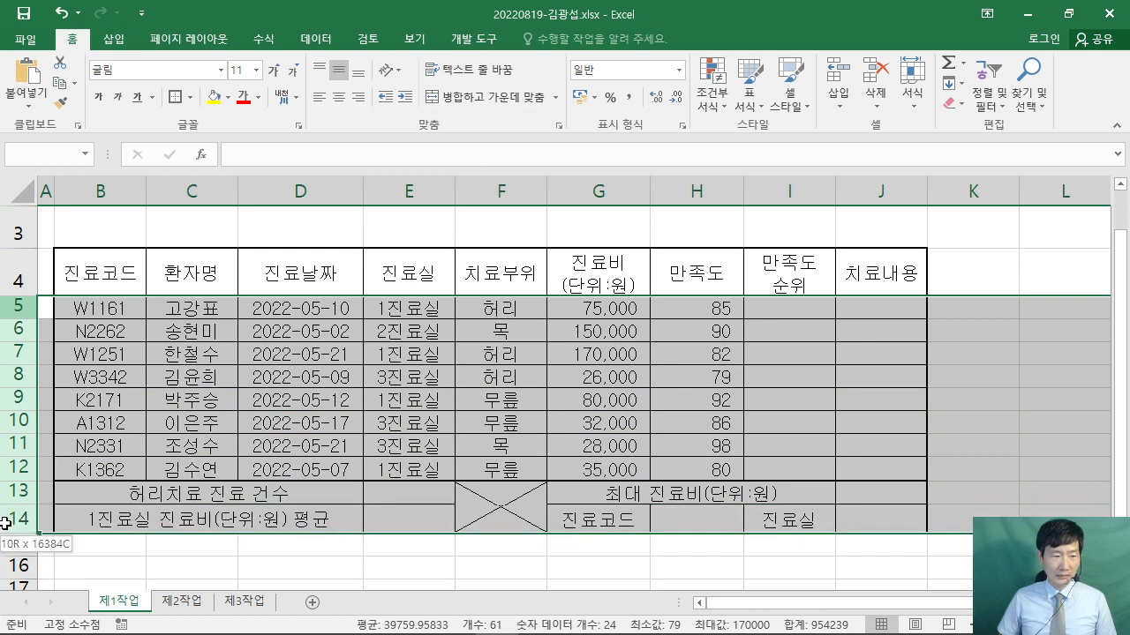
right_click(13, 334)
left_click(122, 549)
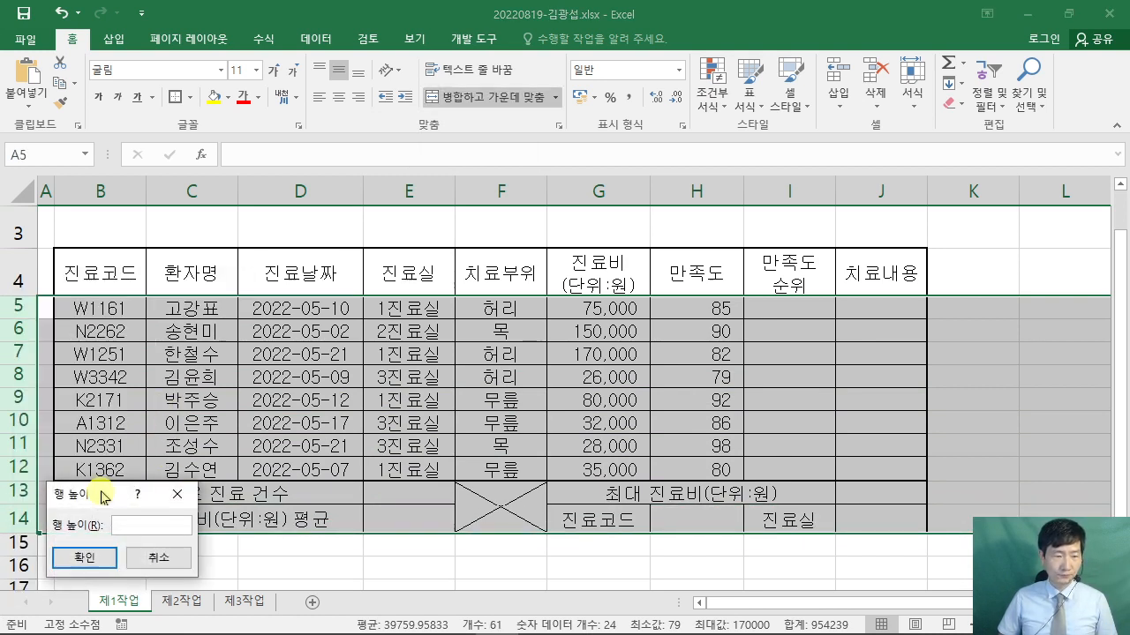
left_click_drag(106, 428, 485, 167)
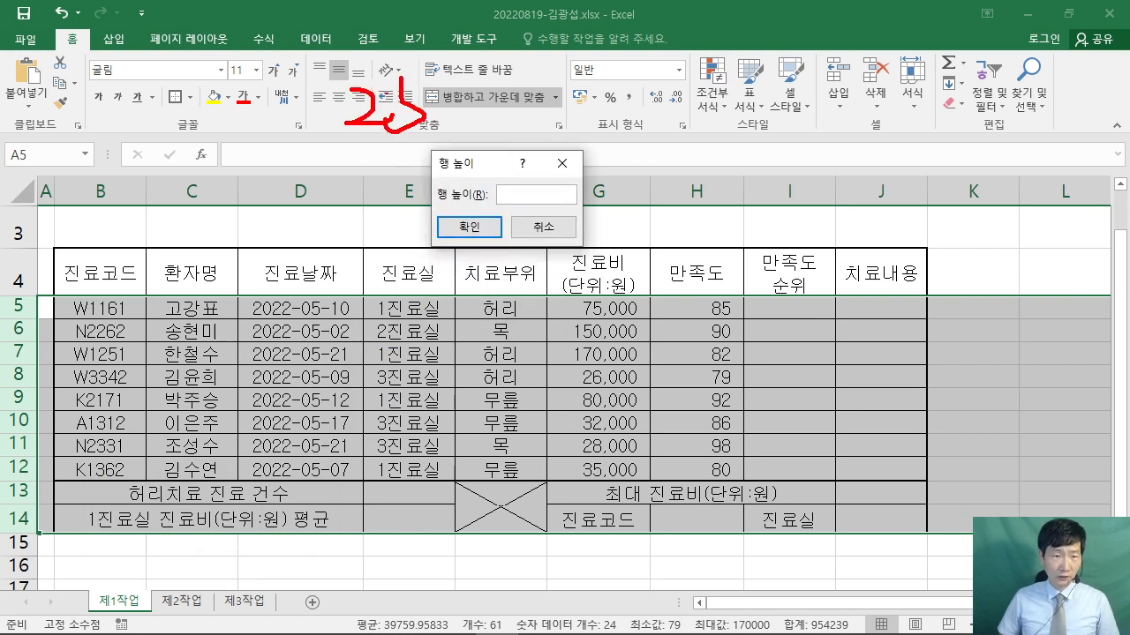
left_click_drag(528, 121, 512, 122)
mouse_move(540, 104)
left_mouse_down()
mouse_move(580, 102)
mouse_move(585, 115)
left_mouse_up()
left_click_drag(606, 67, 641, 92)
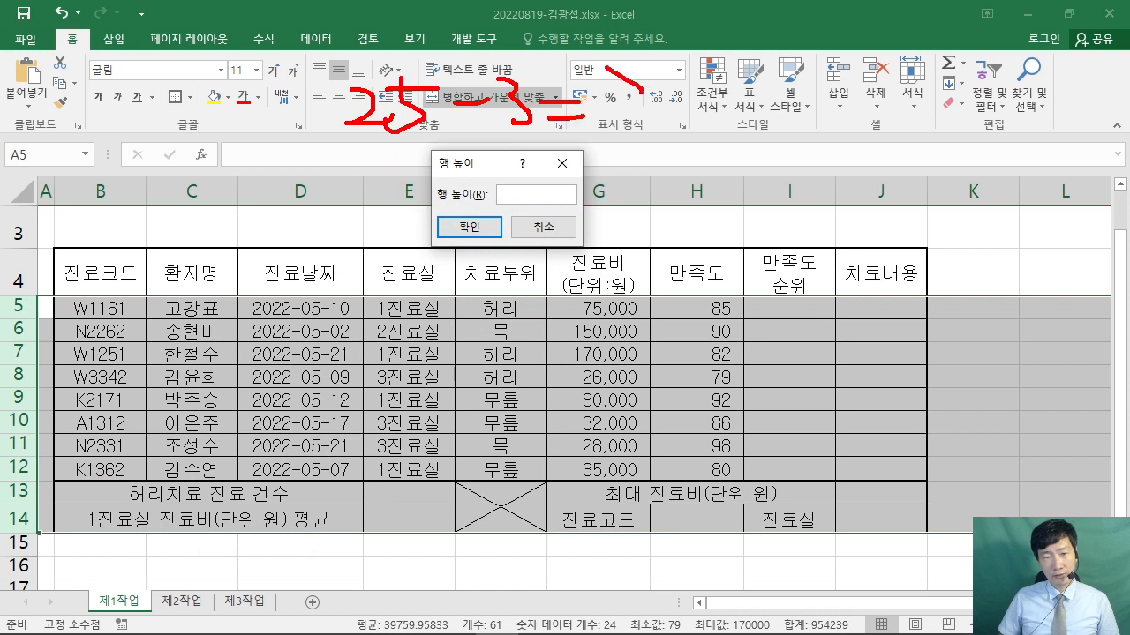
left_click_drag(512, 131, 624, 192)
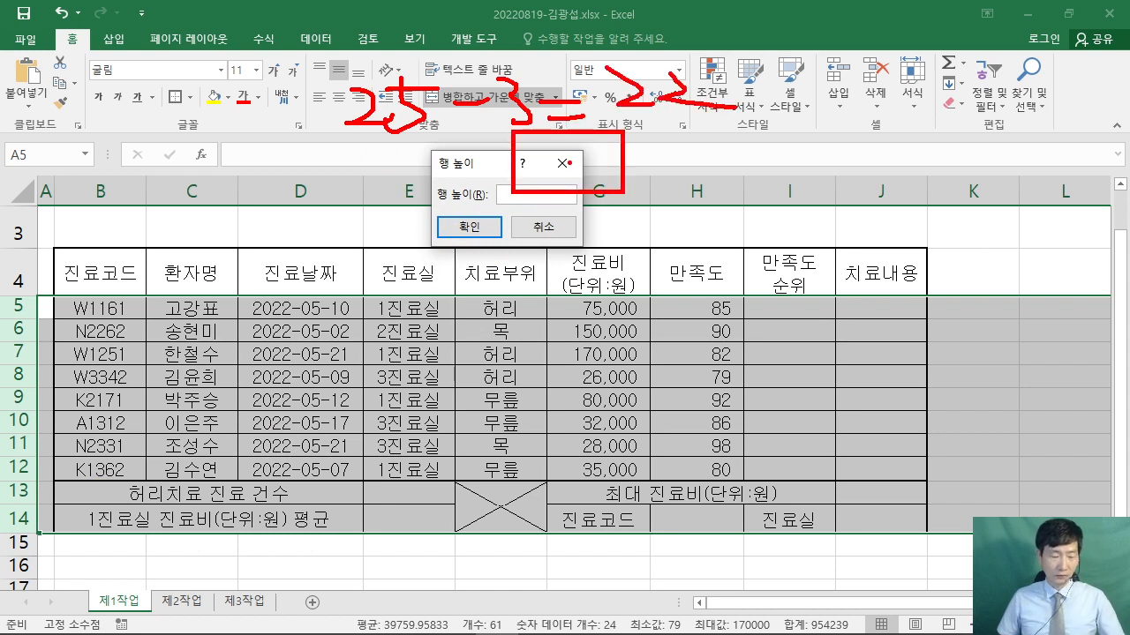
key("Escape")
type("22")
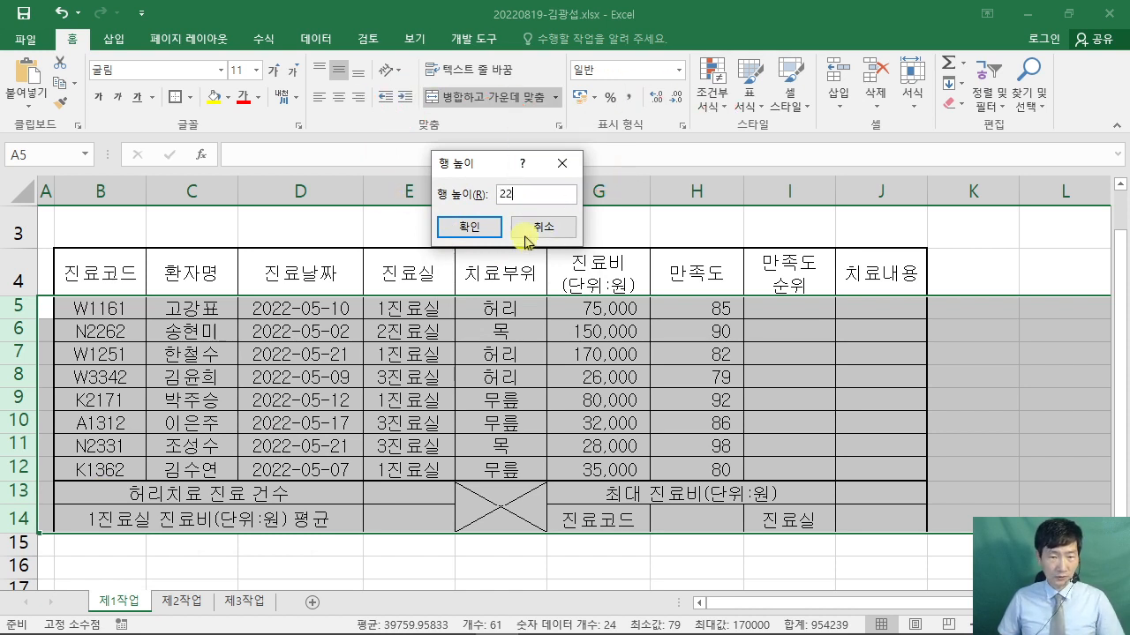
left_click(458, 228)
left_click(489, 353)
scroll(488, 351, "down", 3)
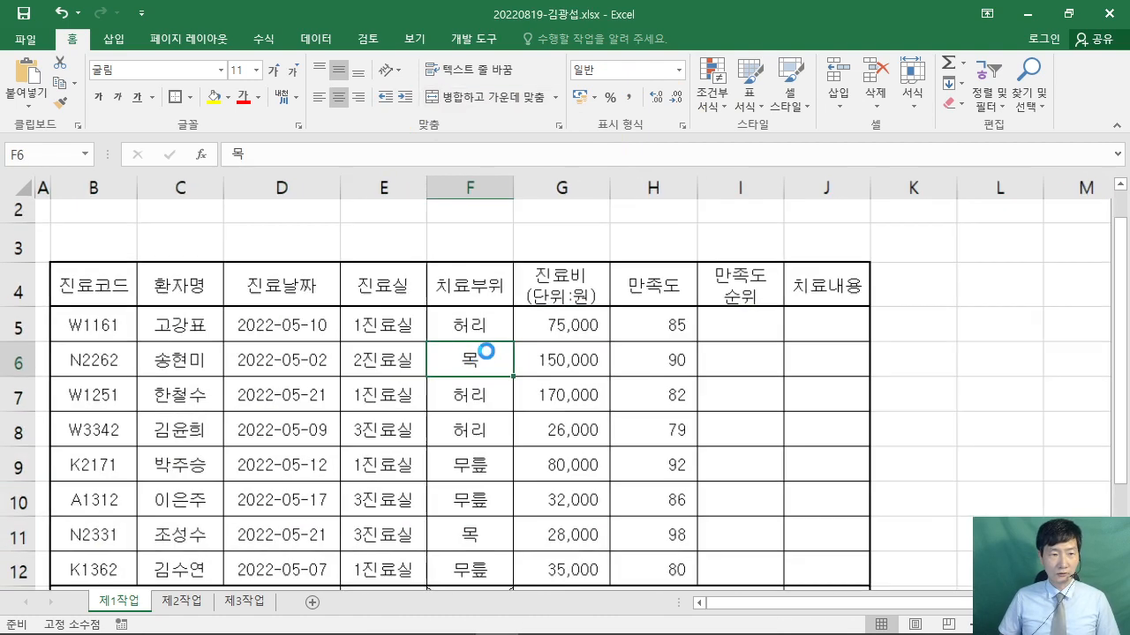
- Tile the workbook at the top and the exam PDF, shortened and widened, below it
left_click(1068, 13)
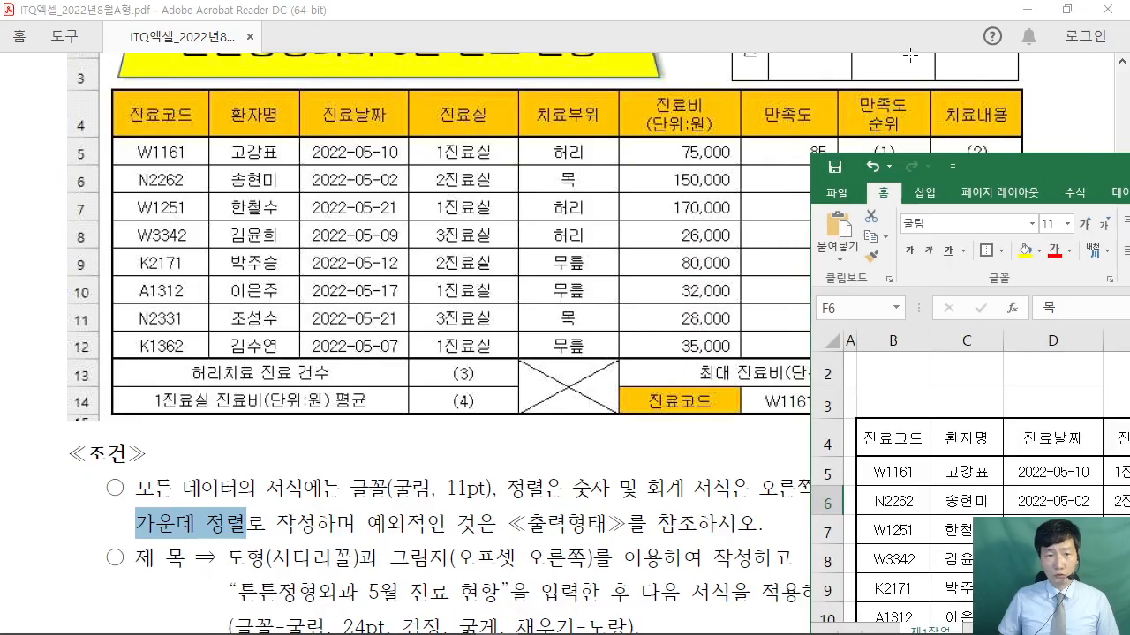
left_click_drag(1021, 164, 214, 17)
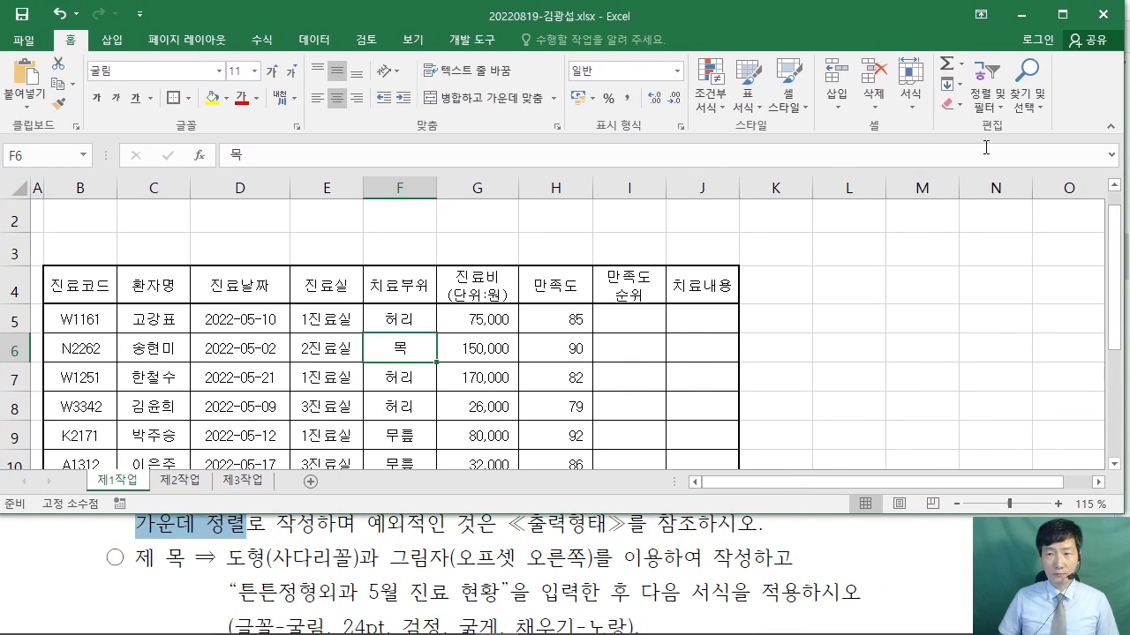
left_click(632, 586)
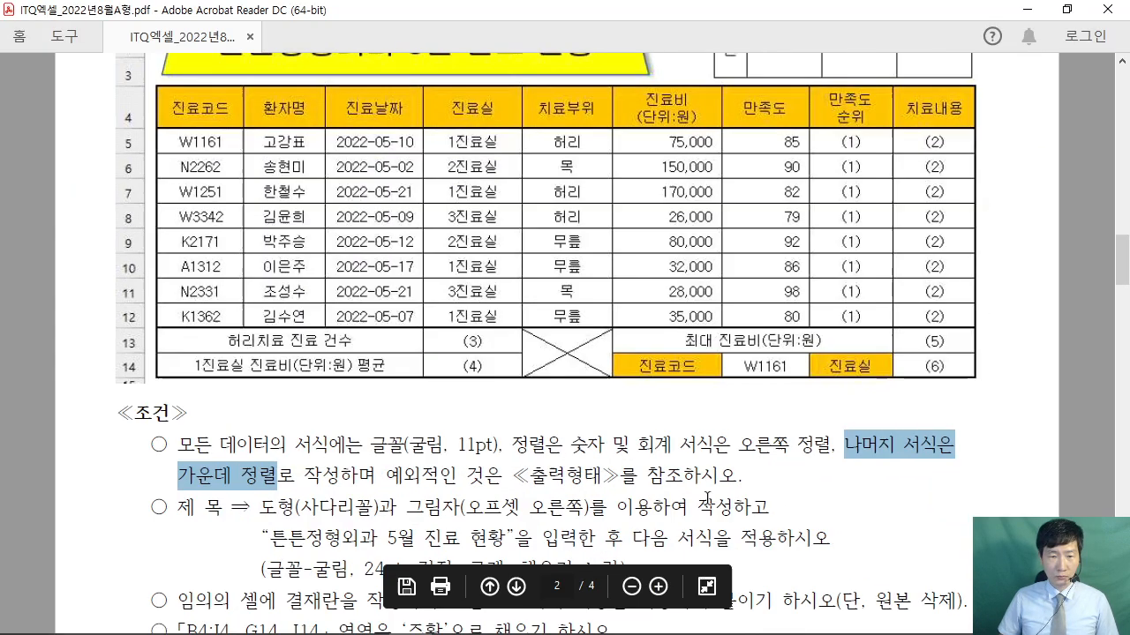
left_click(1067, 9)
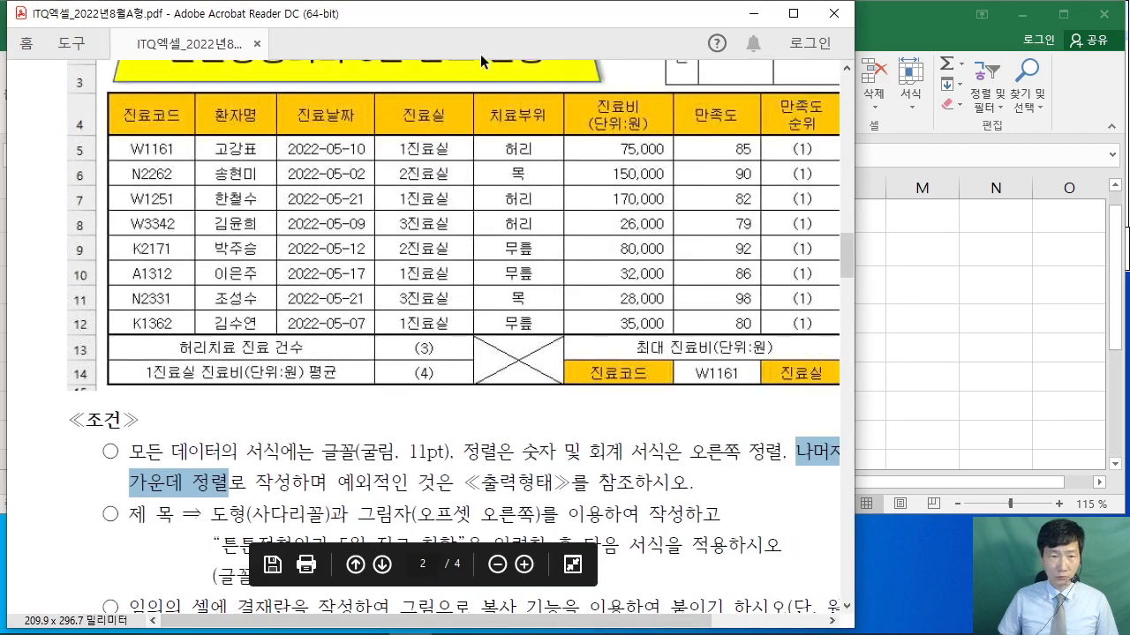
left_click_drag(465, 3, 361, 456)
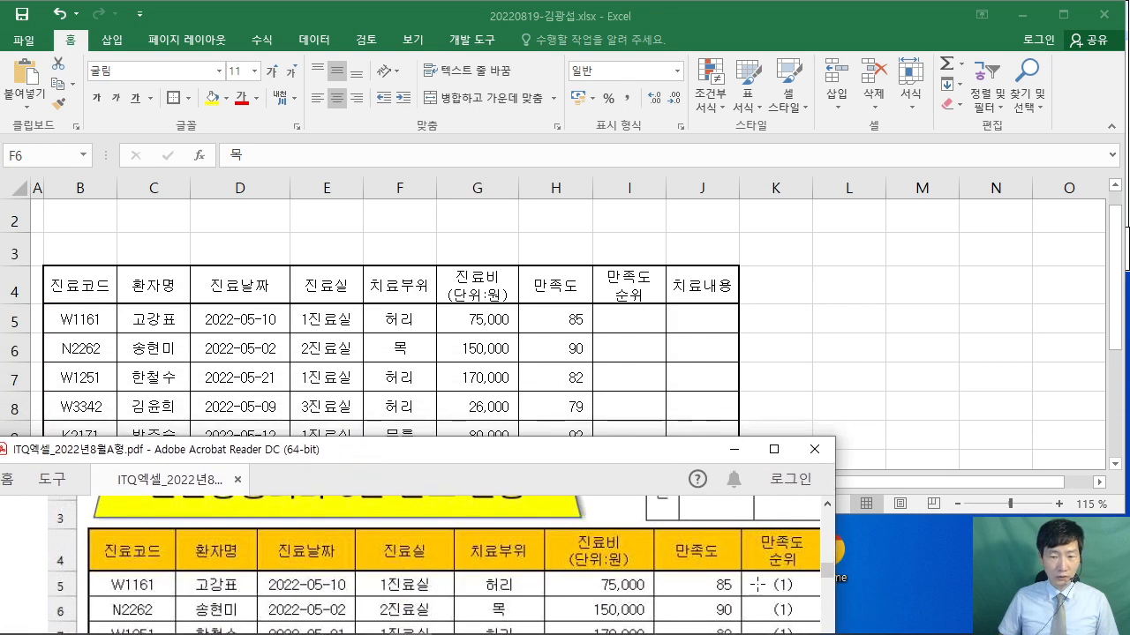
left_click_drag(837, 543, 968, 543)
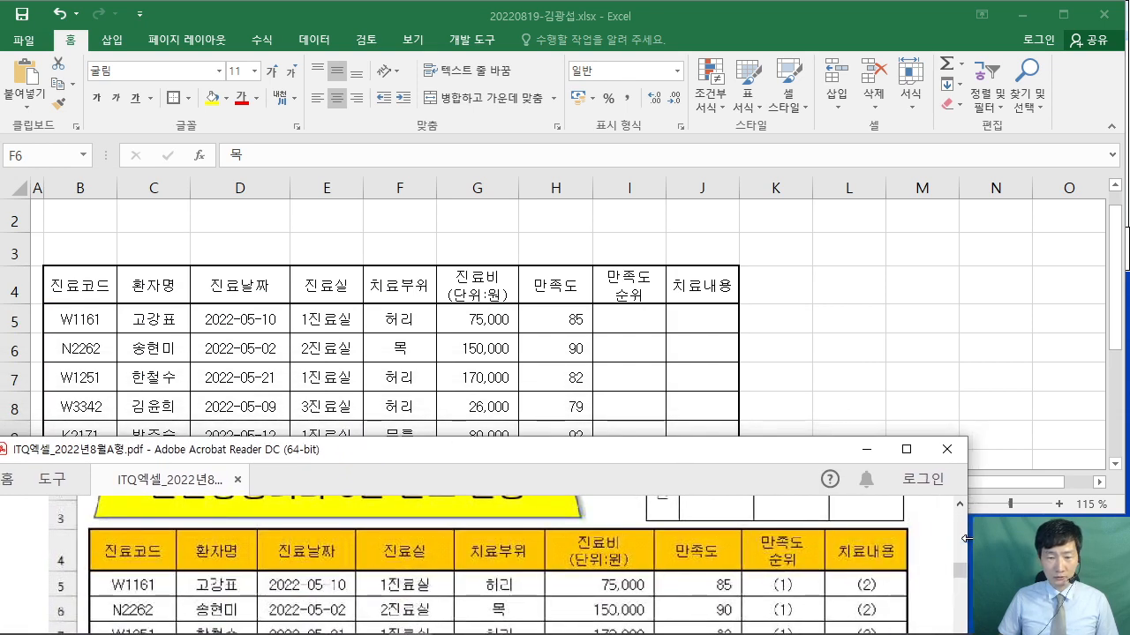
left_click(76, 263)
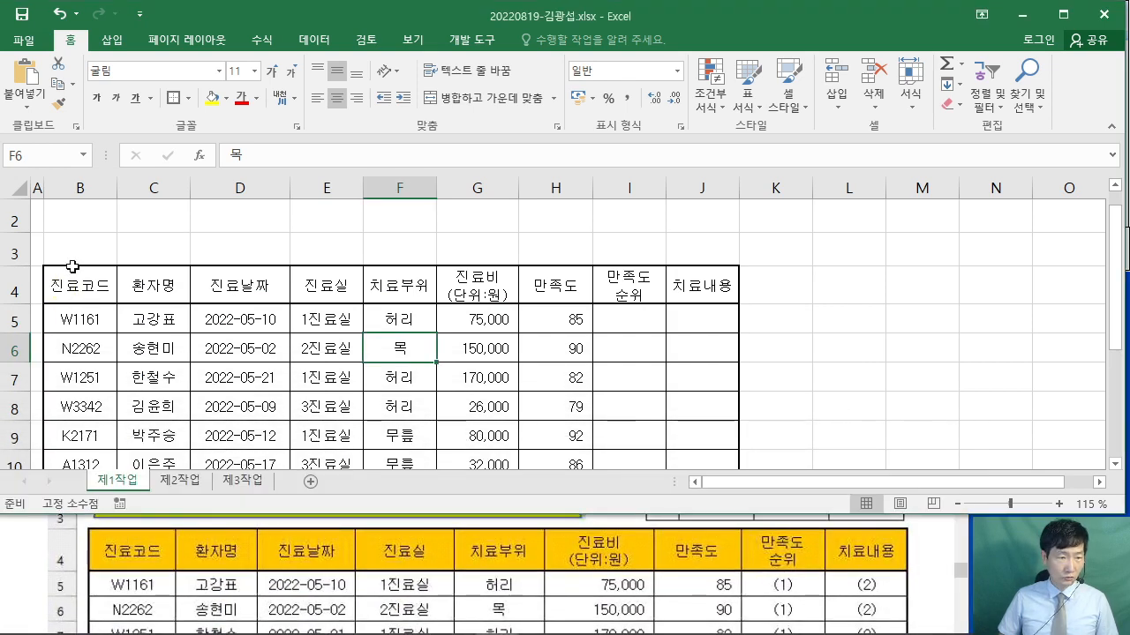
- Widen columns B through E of the clinic table
left_click(103, 193)
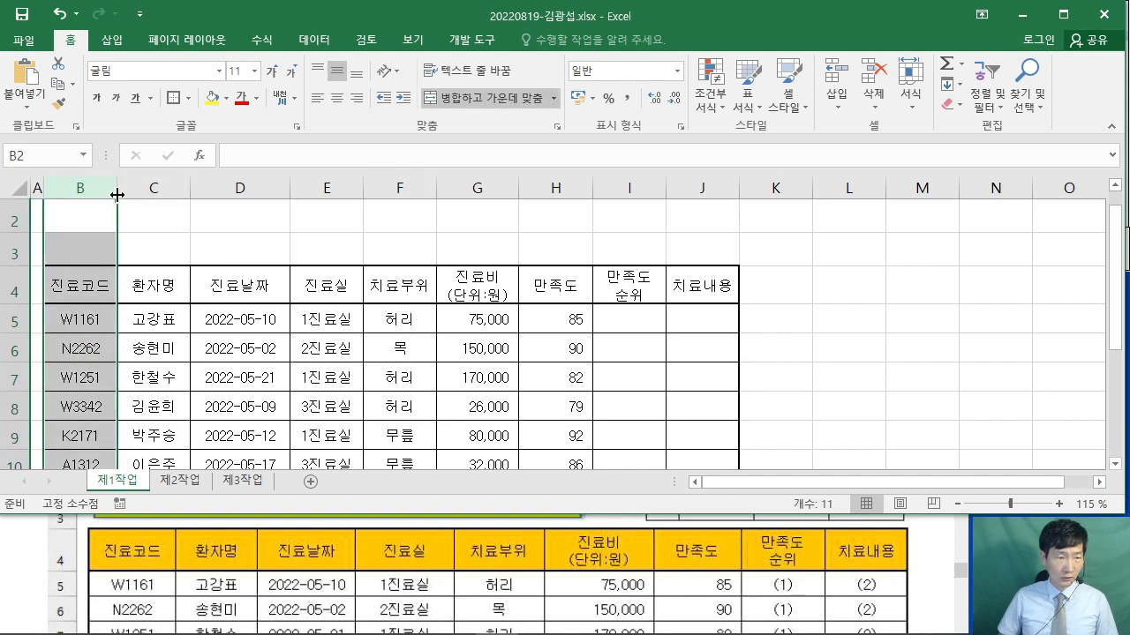
left_click_drag(116, 192, 127, 195)
left_click(156, 251)
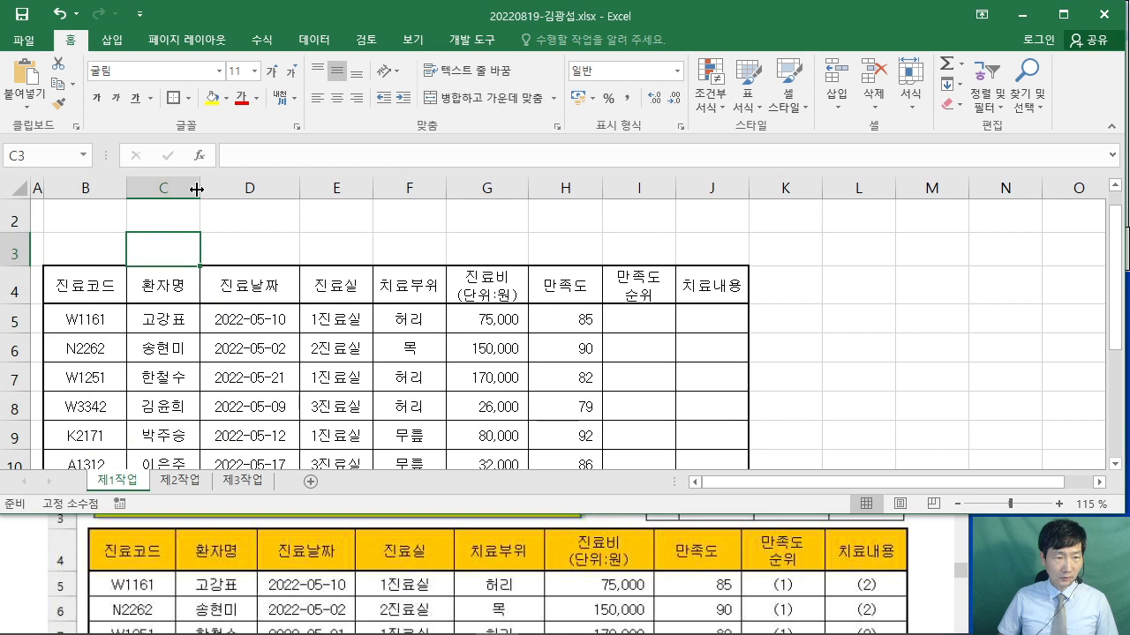
left_click_drag(199, 189, 205, 189)
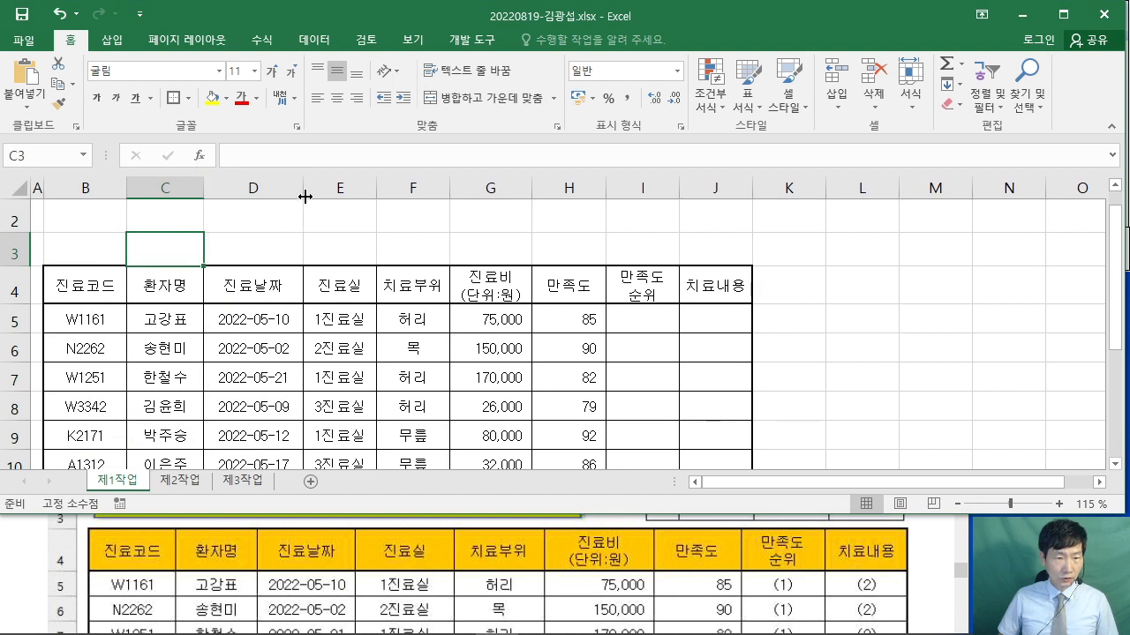
left_click_drag(304, 196, 310, 194)
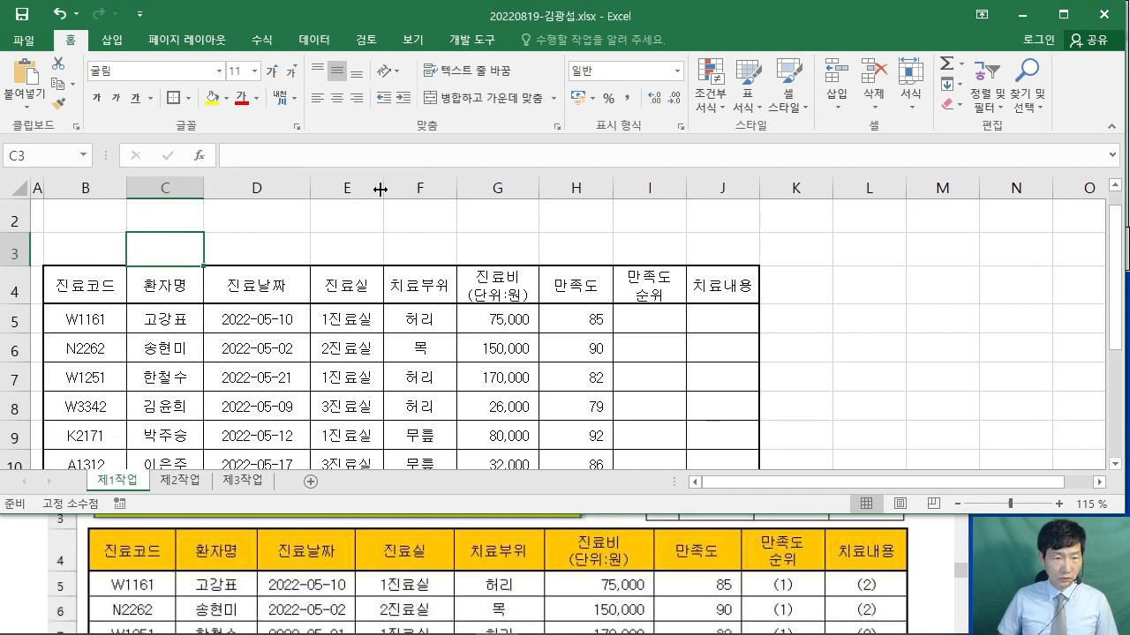
left_click_drag(379, 189, 401, 189)
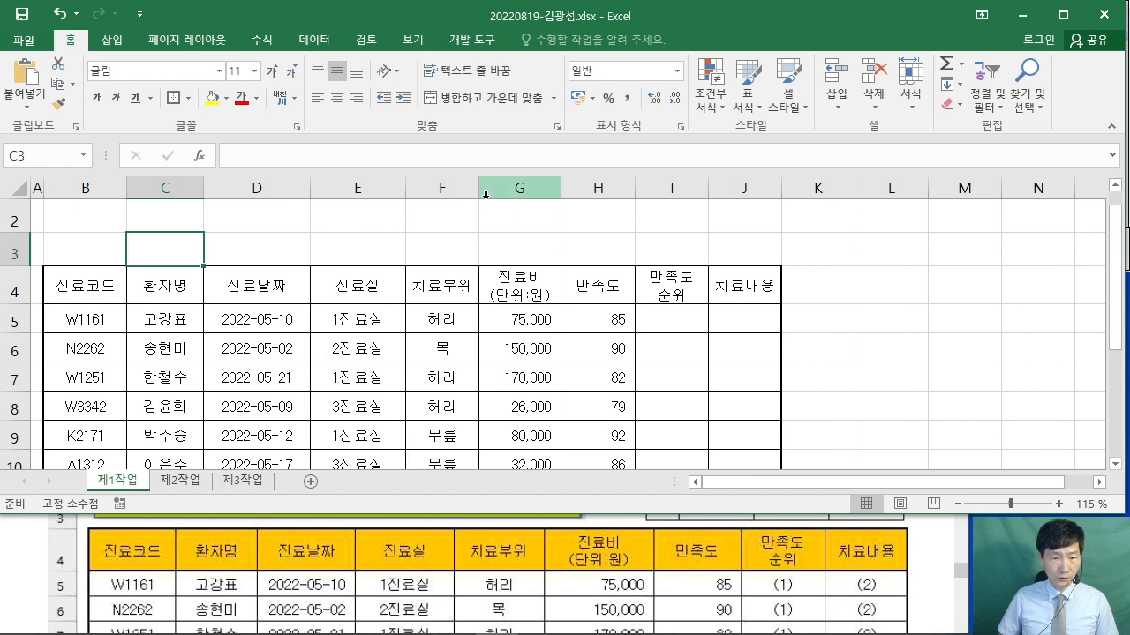
- Widen columns F through J, then select empty cell K5
left_click_drag(478, 188, 488, 189)
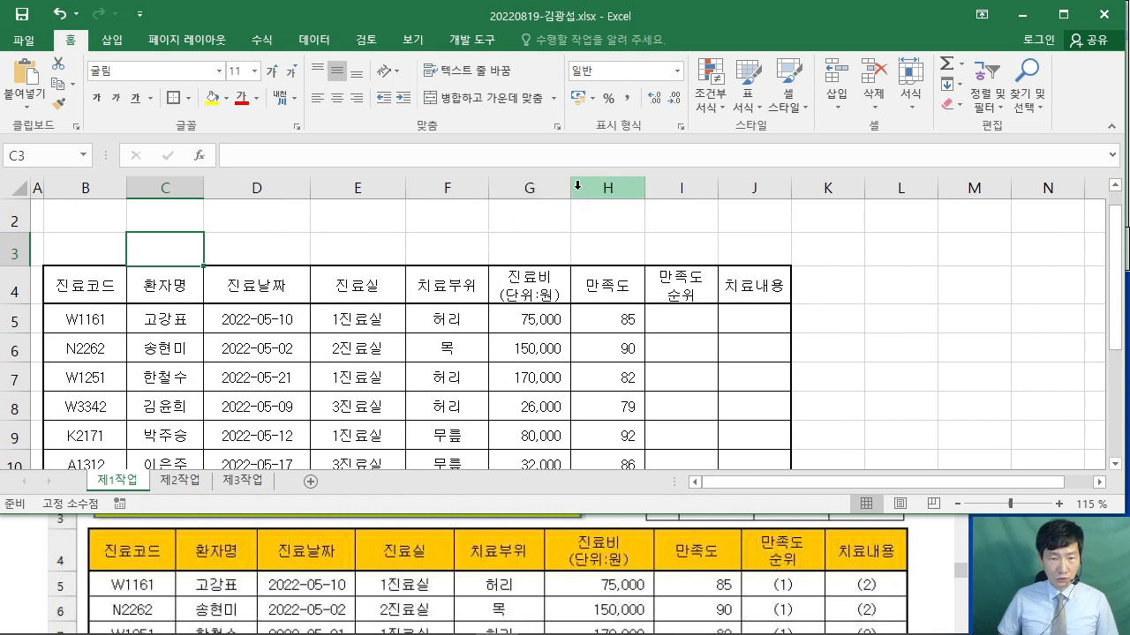
left_click_drag(570, 188, 598, 184)
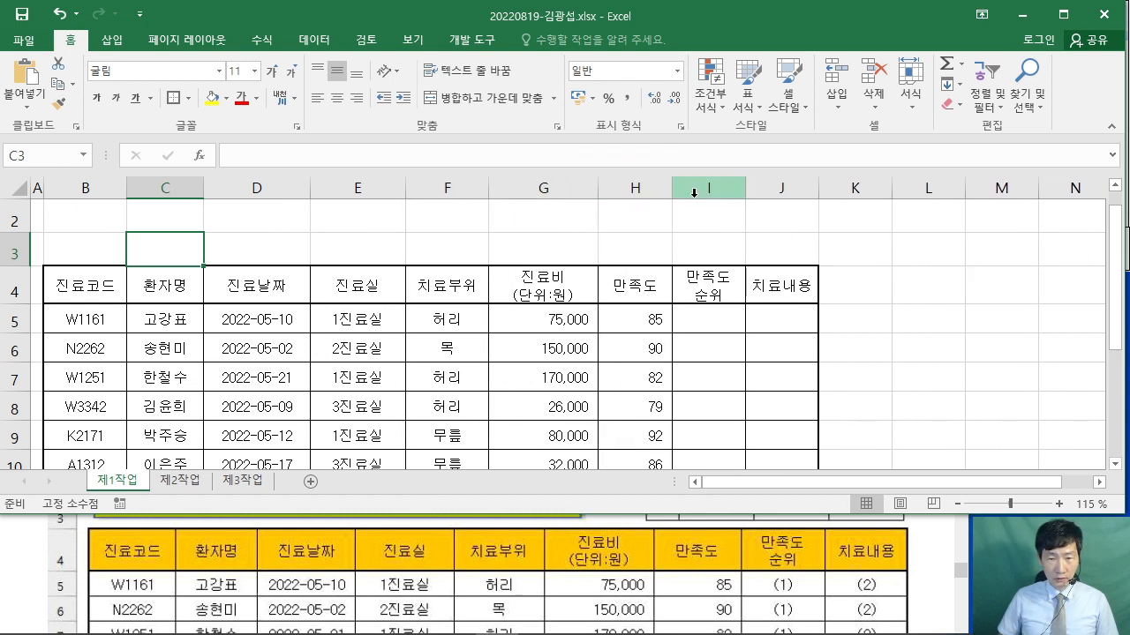
left_click_drag(673, 185, 684, 185)
left_click_drag(752, 184, 766, 185)
left_click_drag(839, 188, 855, 188)
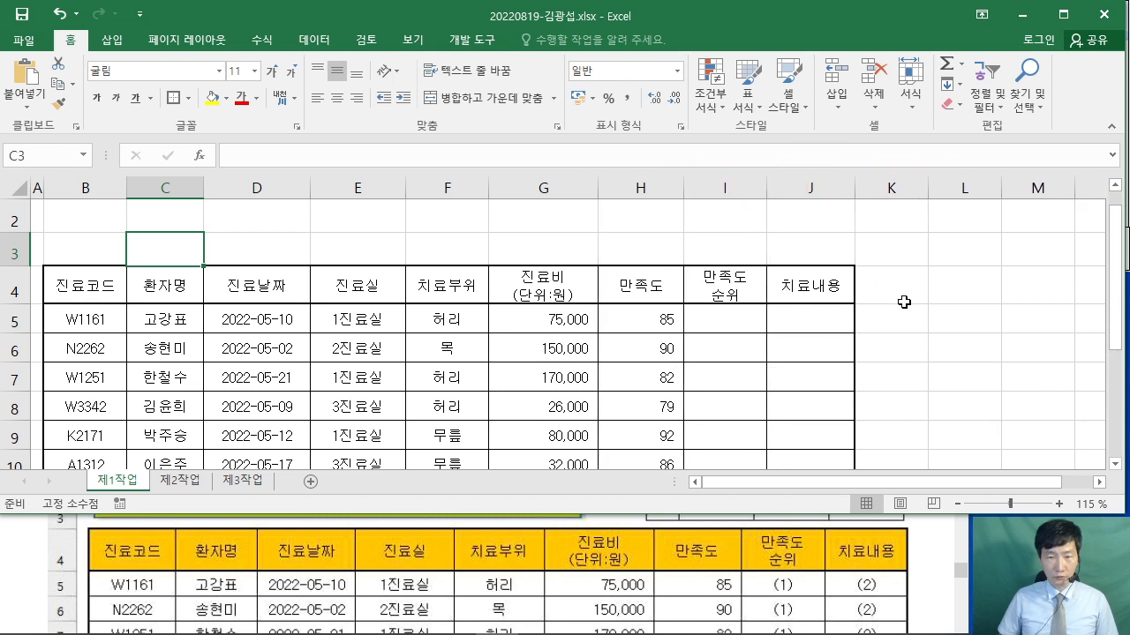
left_click(944, 326)
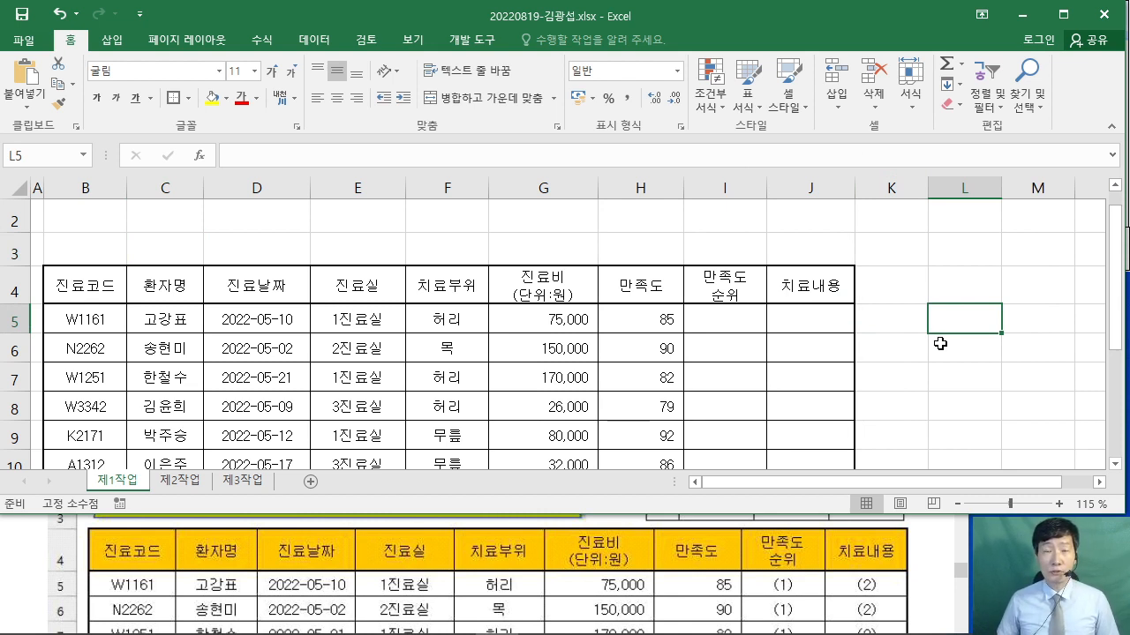
left_click(911, 312)
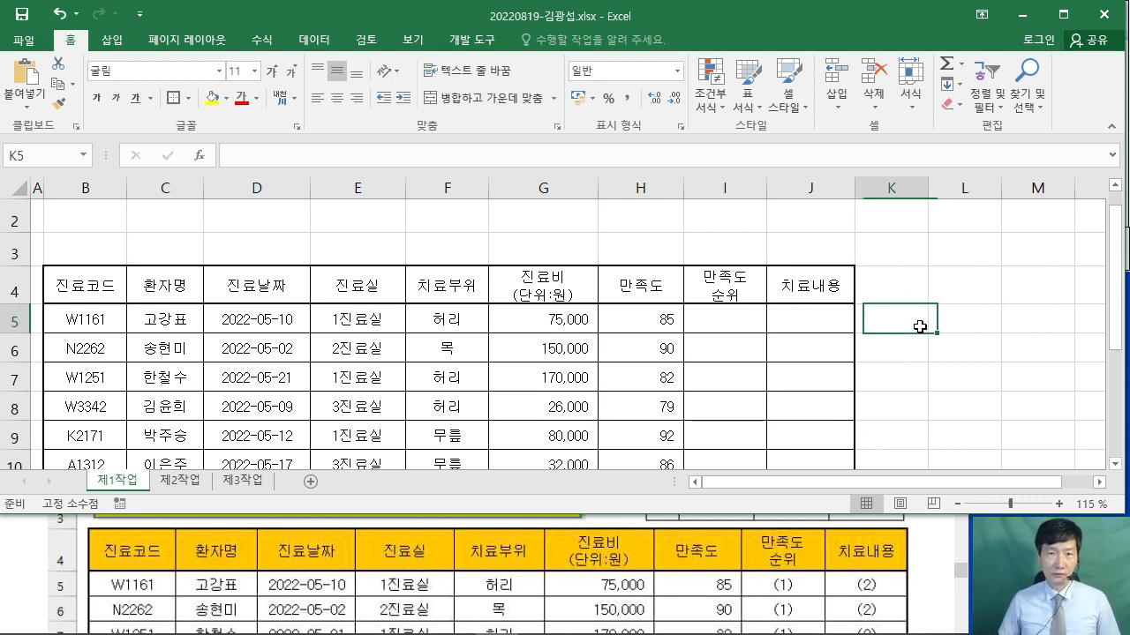
scroll(951, 303, "up", 1)
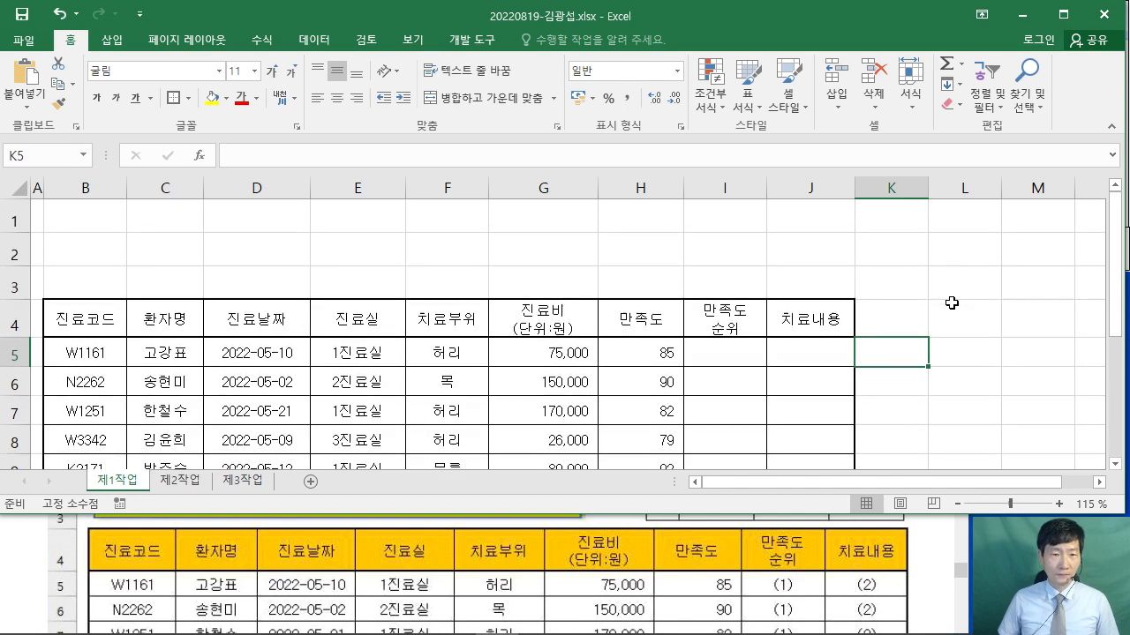
left_click(929, 562)
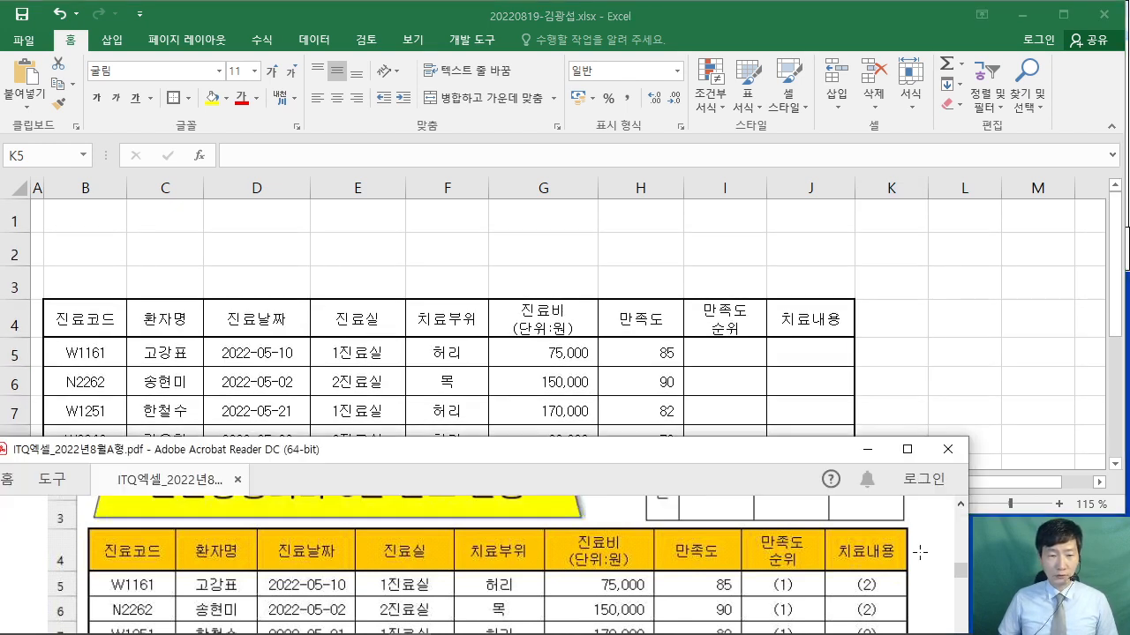
scroll(901, 556, "down", 6)
scroll(867, 549, "down", 1)
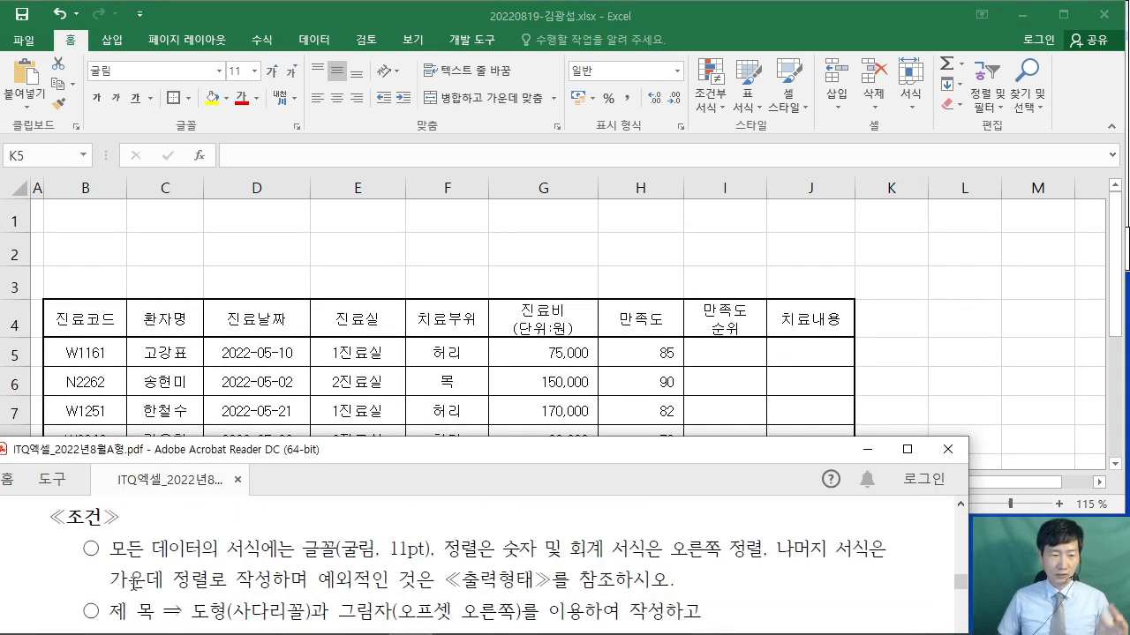
left_click_drag(107, 549, 680, 579)
left_click(588, 554)
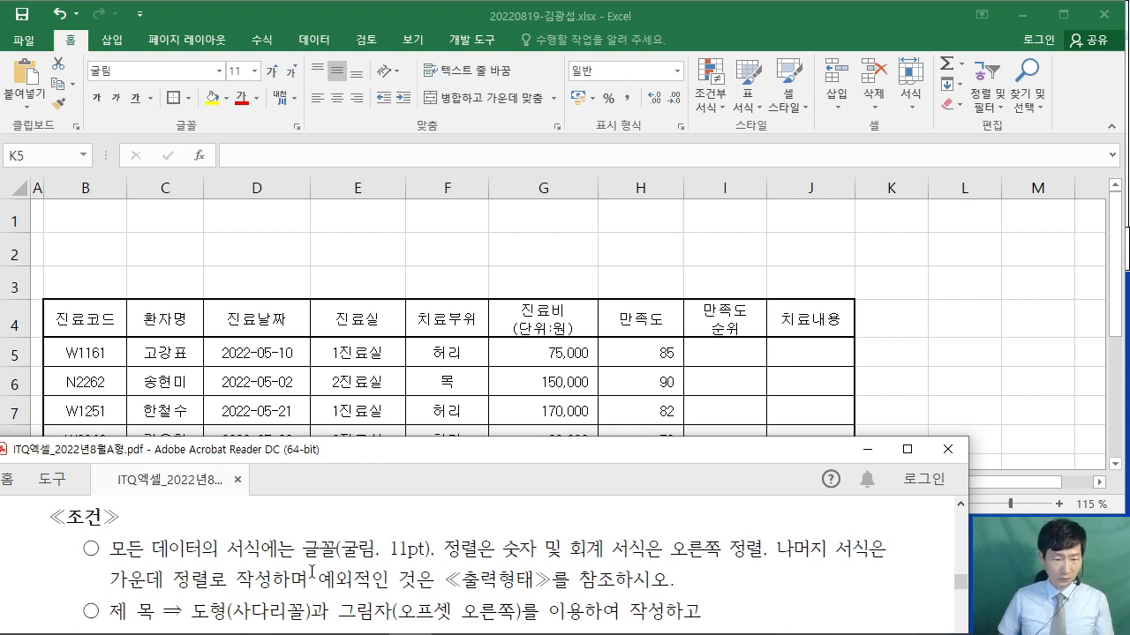
scroll(312, 572, "down", 2)
left_click_drag(109, 545, 313, 548)
left_click(329, 536)
left_click_drag(390, 548, 509, 572)
left_click(509, 572)
scroll(480, 503, "up", 1)
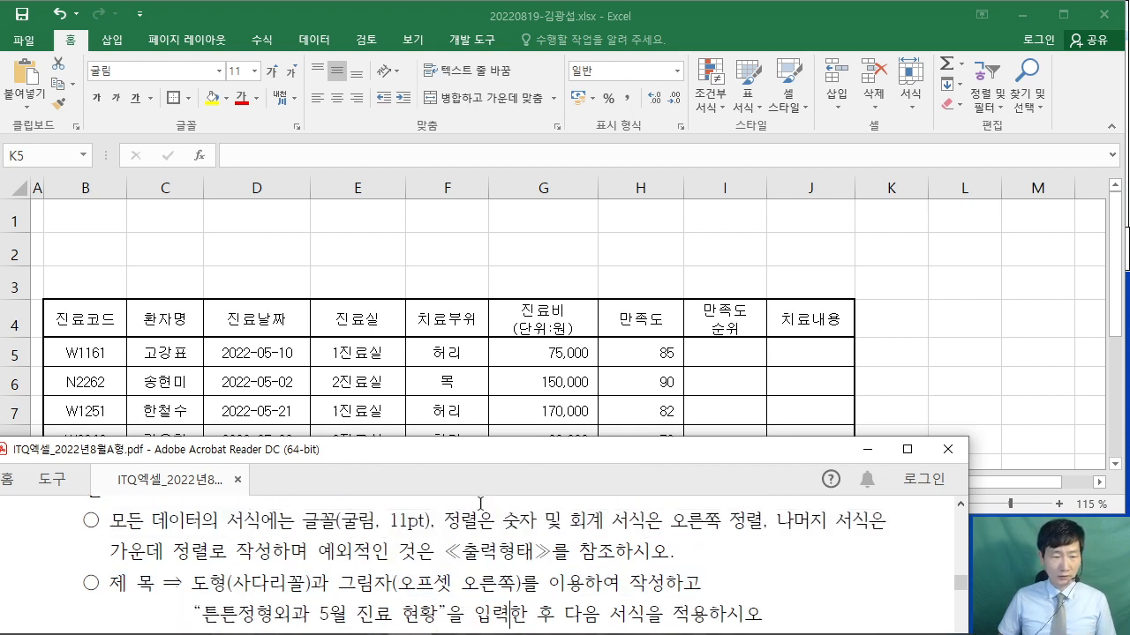
scroll(480, 503, "up", 10)
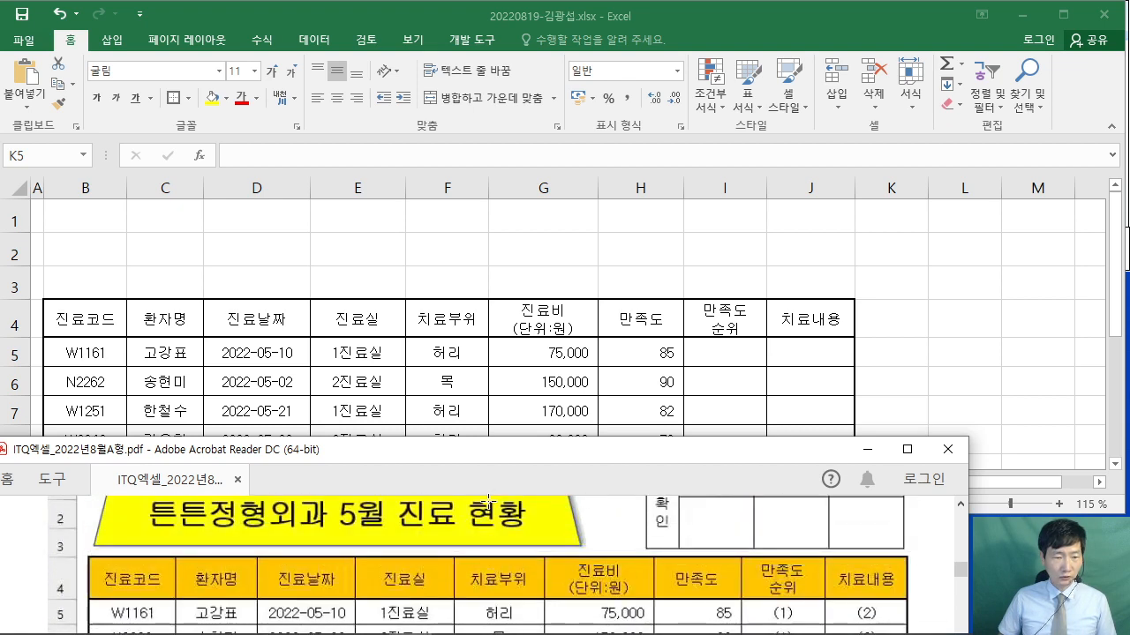
scroll(488, 499, "up", 2)
left_click(247, 261)
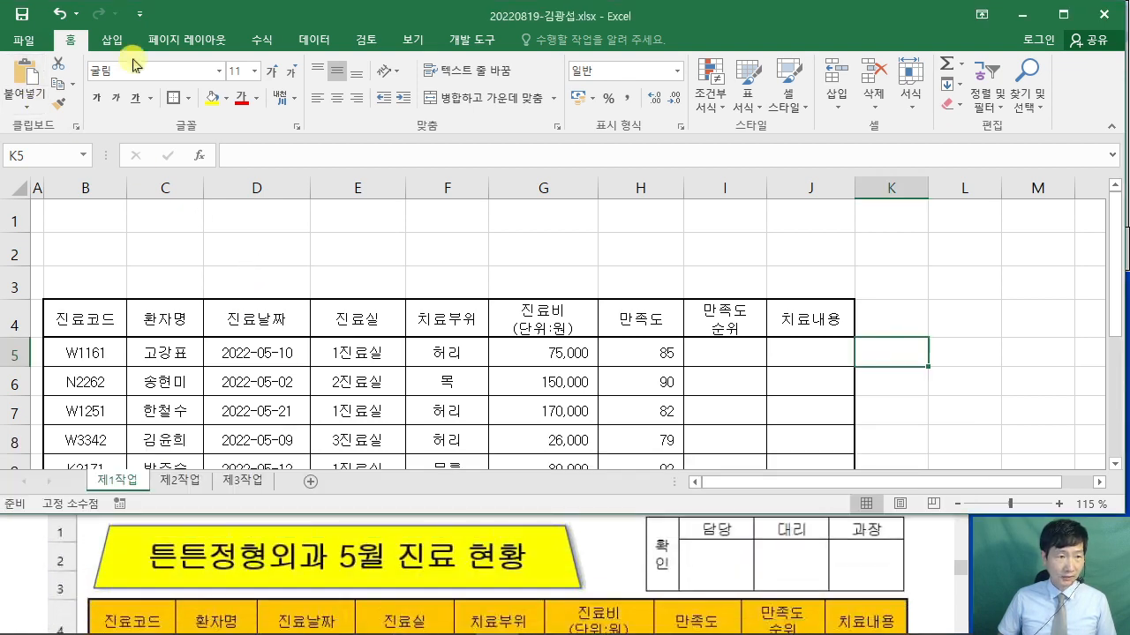
- Draw a trapezoid shape across rows 1–3 from A1 to G3 above the table
left_click(113, 39)
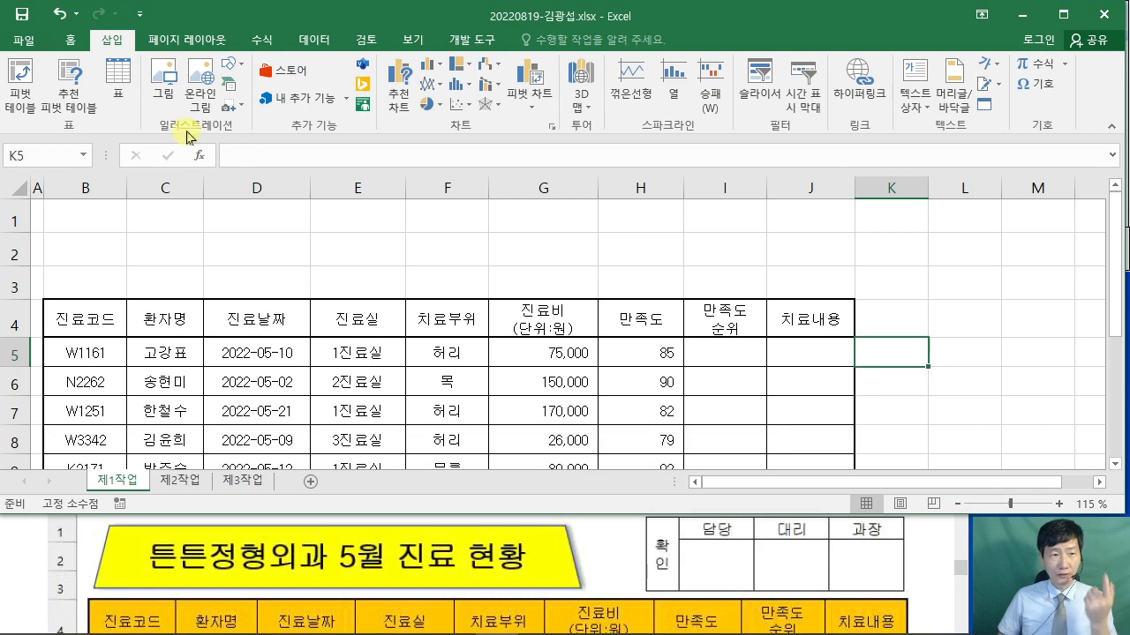
left_click(231, 66)
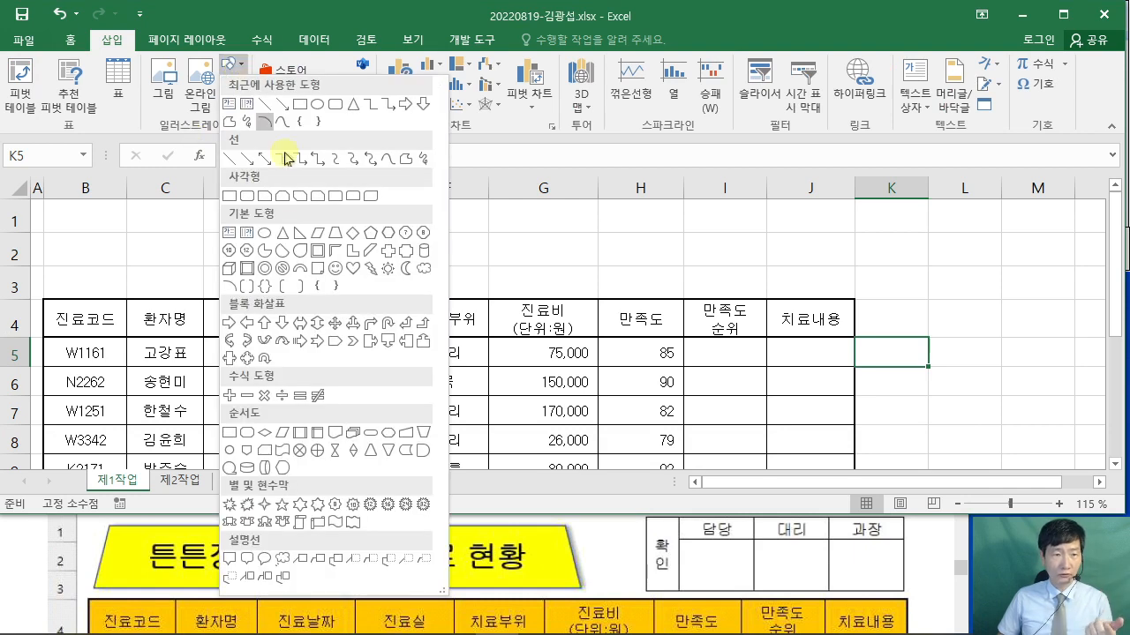
left_click(336, 234)
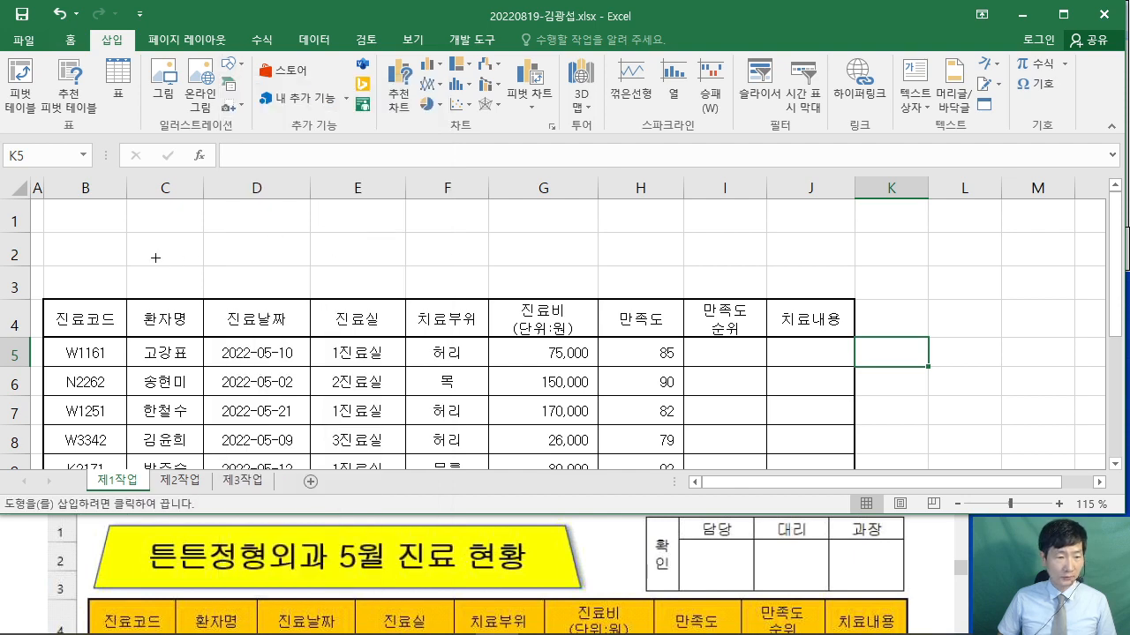
left_click(26, 556)
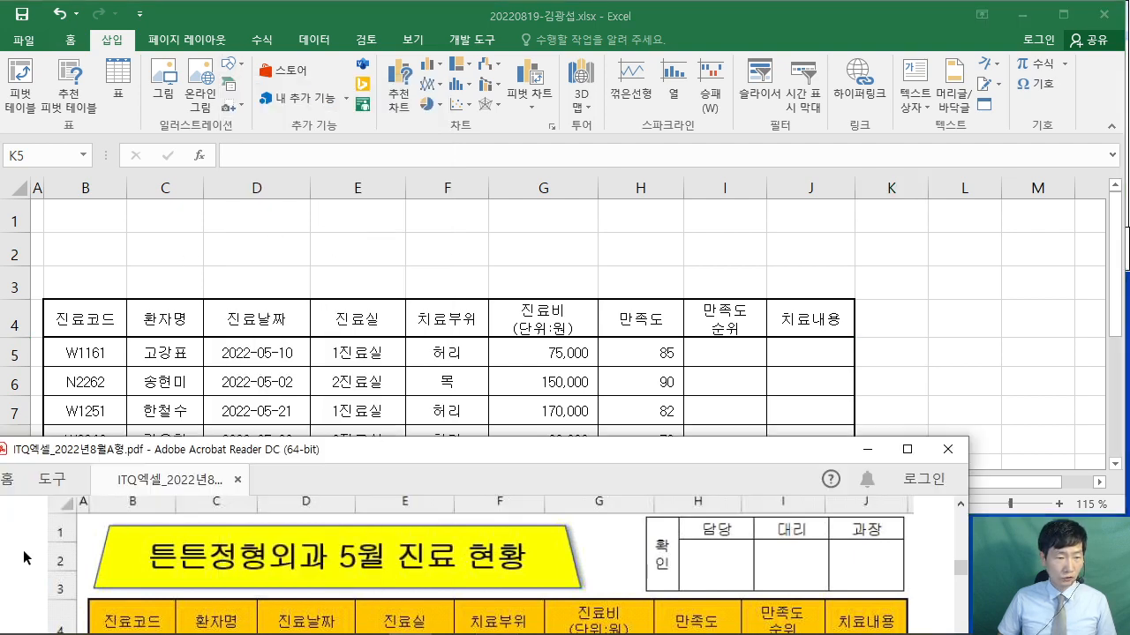
left_click(202, 19)
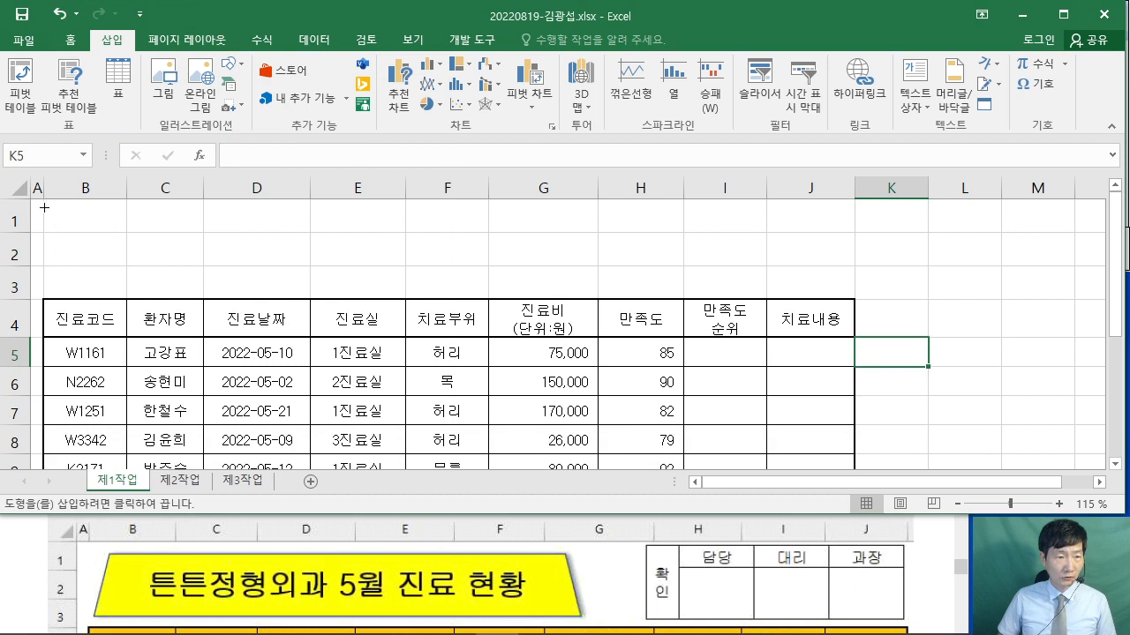
mouse_move(44, 207)
left_mouse_down()
mouse_move(471, 290)
mouse_move(533, 287)
left_mouse_up()
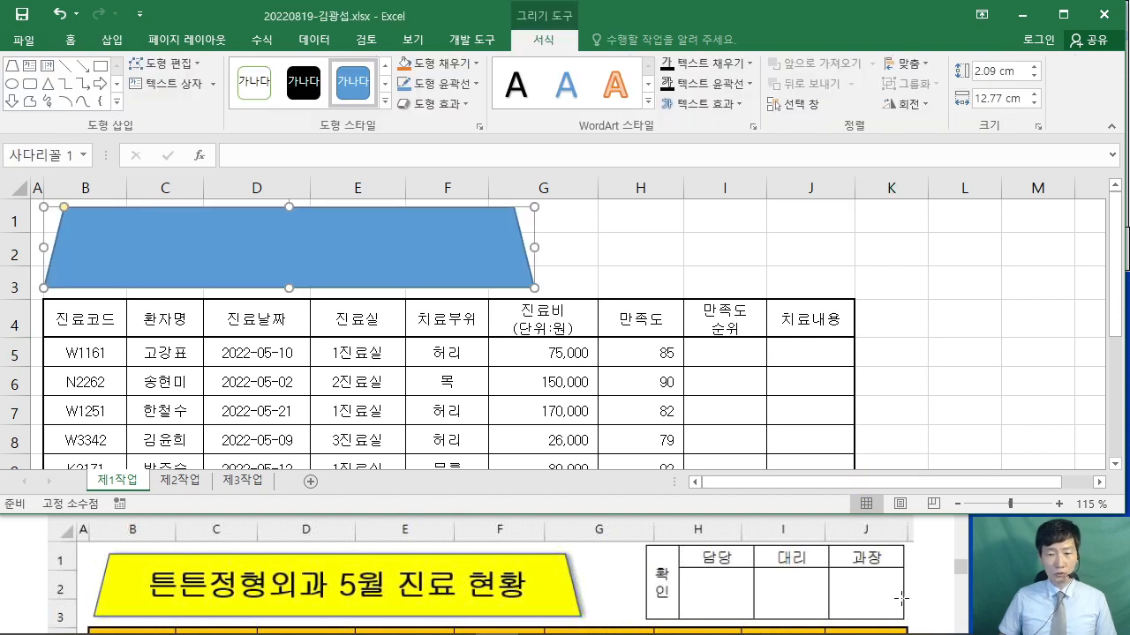
- Reread the title shape requirements in the exam PDF
scroll(897, 587, "down", 10)
scroll(866, 574, "up", 10)
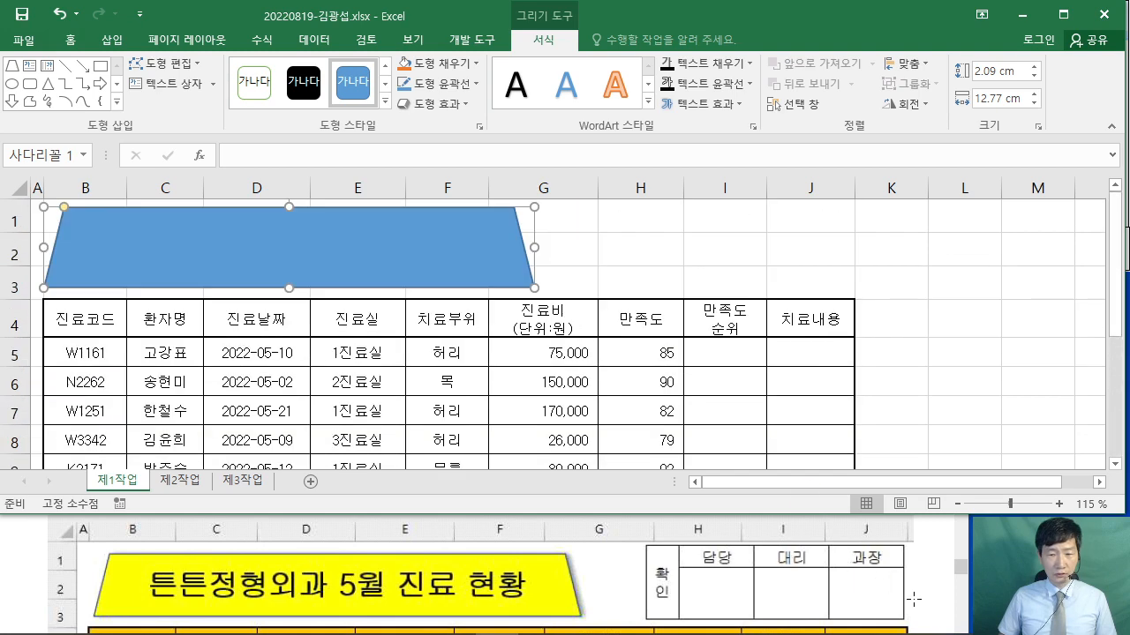
left_click(913, 599)
scroll(882, 592, "down", 5)
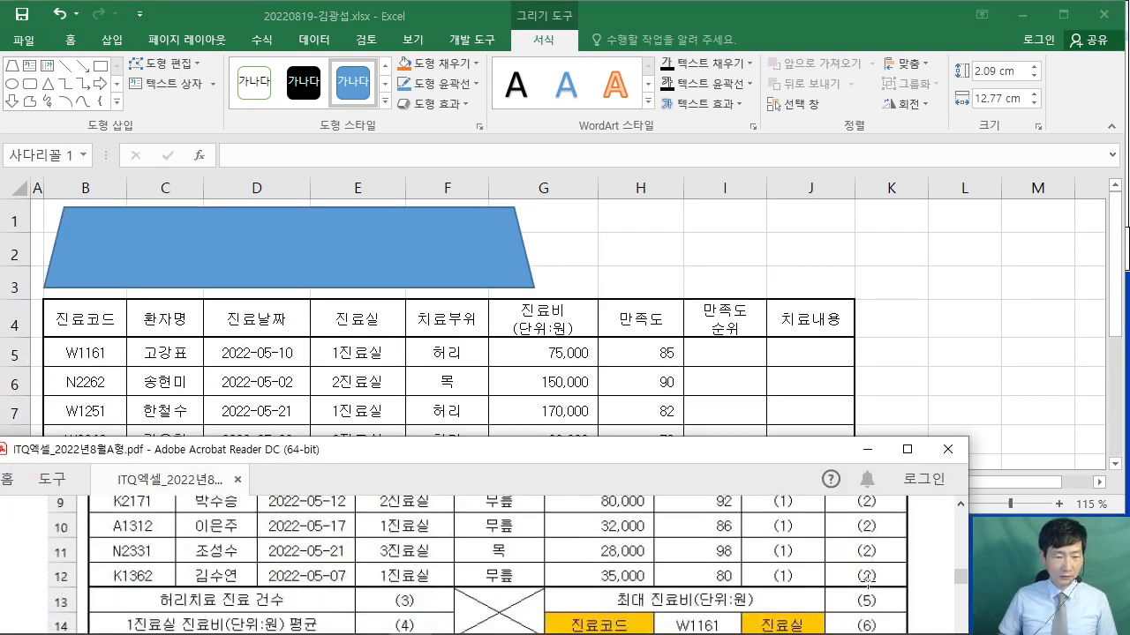
scroll(867, 578, "down", 3)
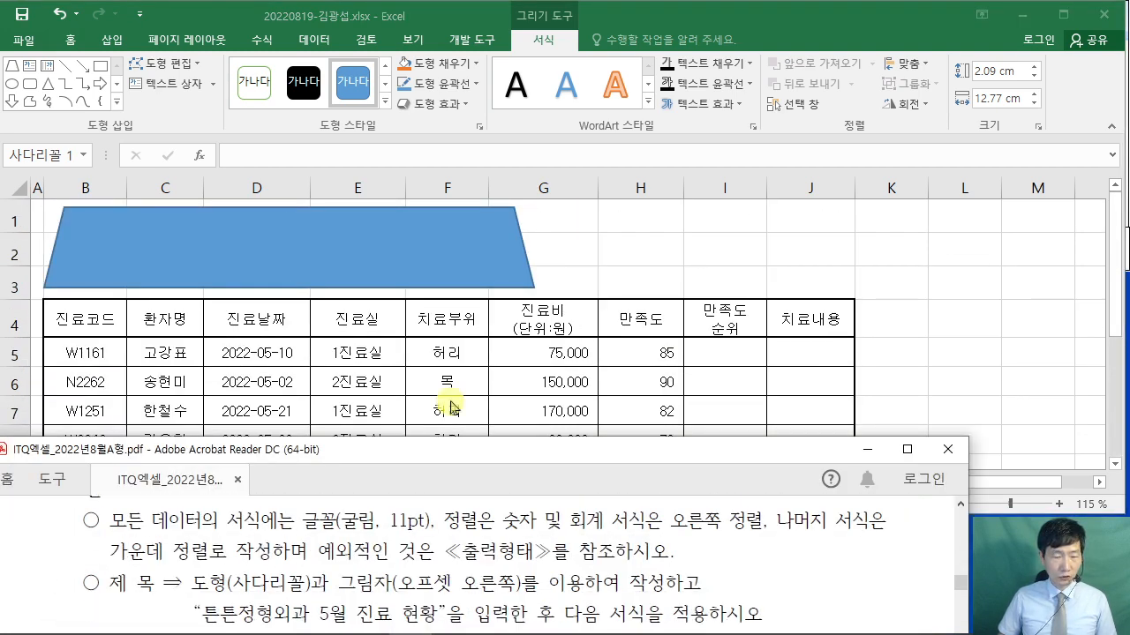
- Apply the Offset Right (오프셋 오른쪽) outer shadow to the trapezoid
left_click(381, 218)
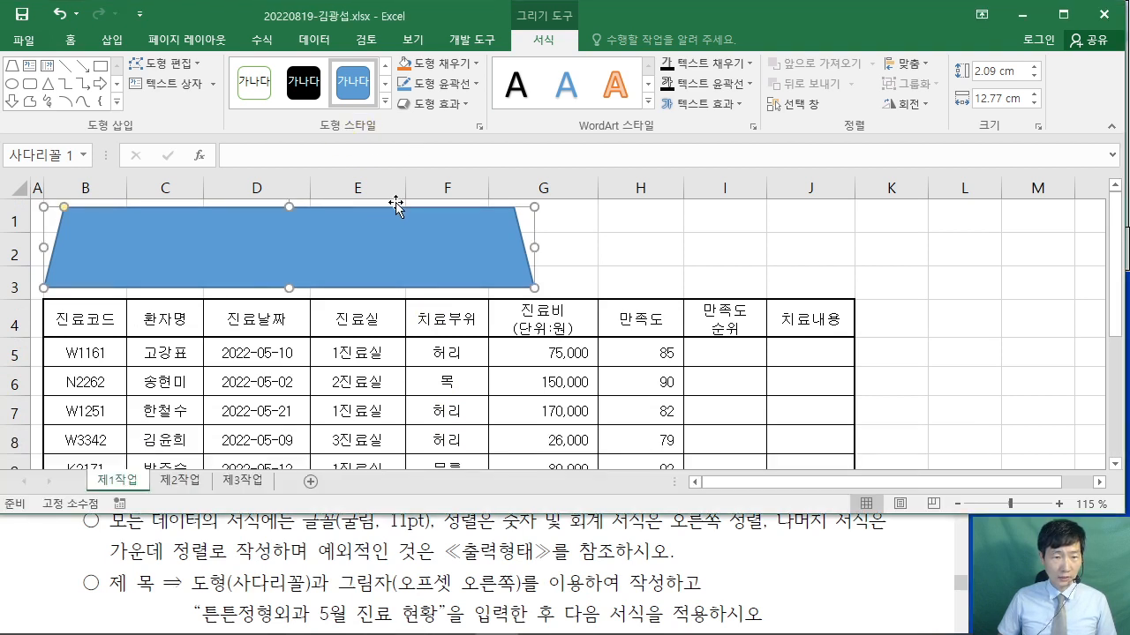
left_click(452, 105)
mouse_move(485, 177)
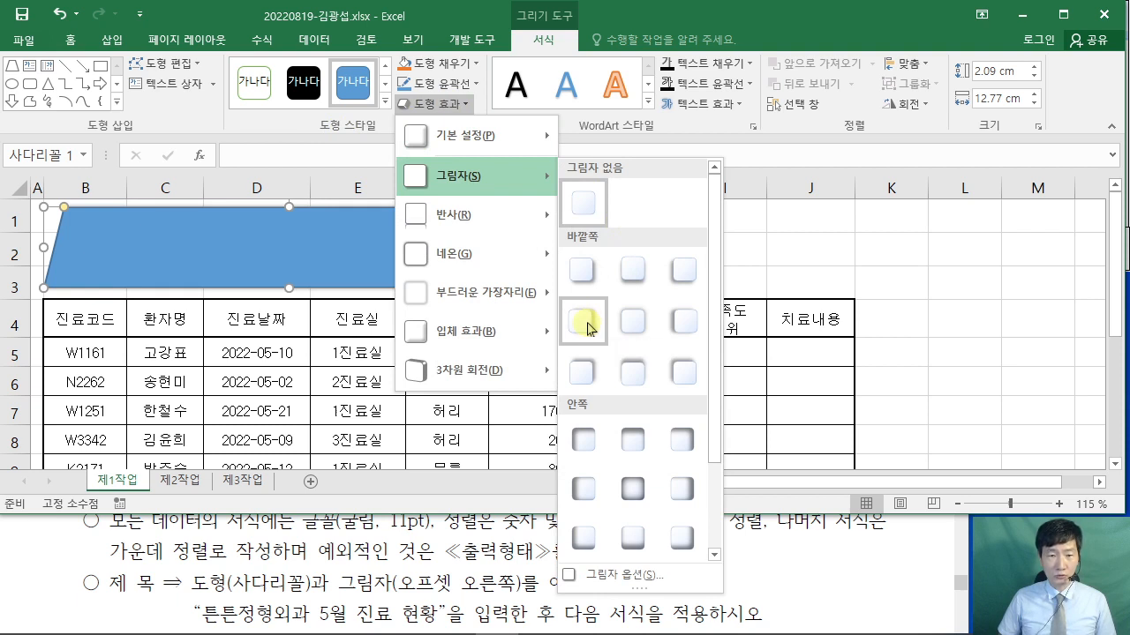
left_click(586, 325)
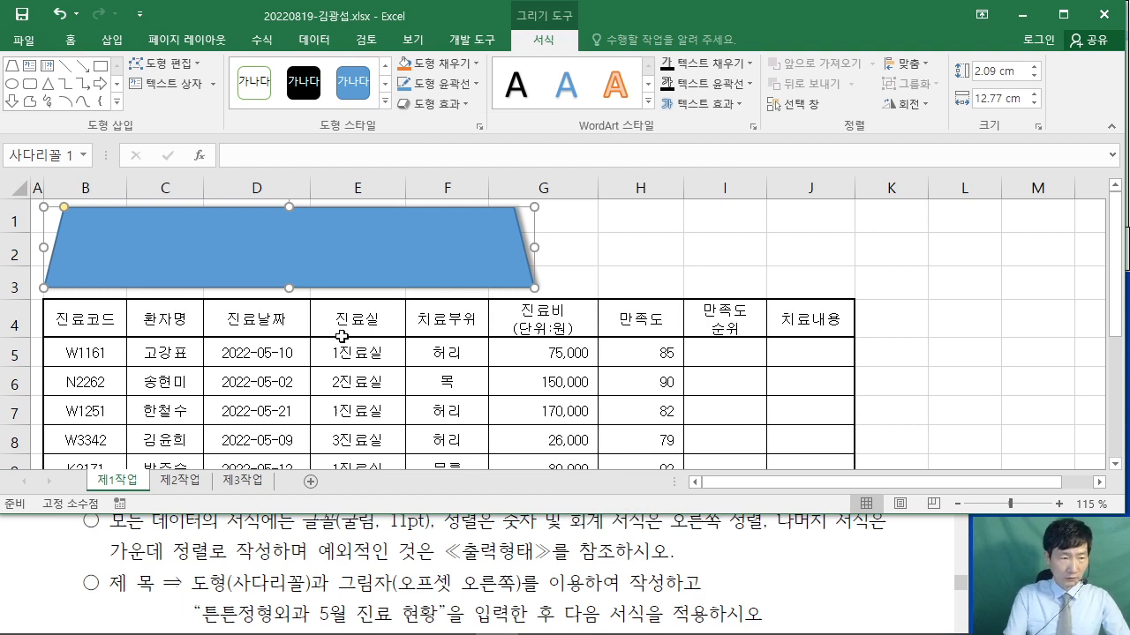
- Enter '튼튼정형외과 5월 진료 현황' in the trapezoid and switch Korean input to 한컴 입력기
type("튼튼정형외과")
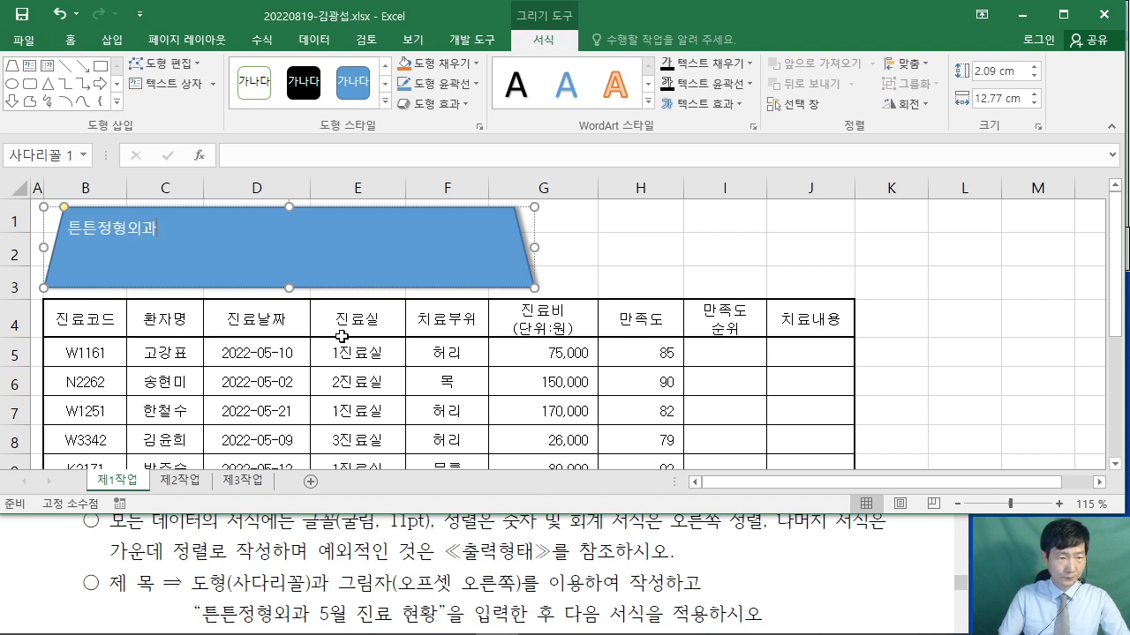
type(" 5월 ")
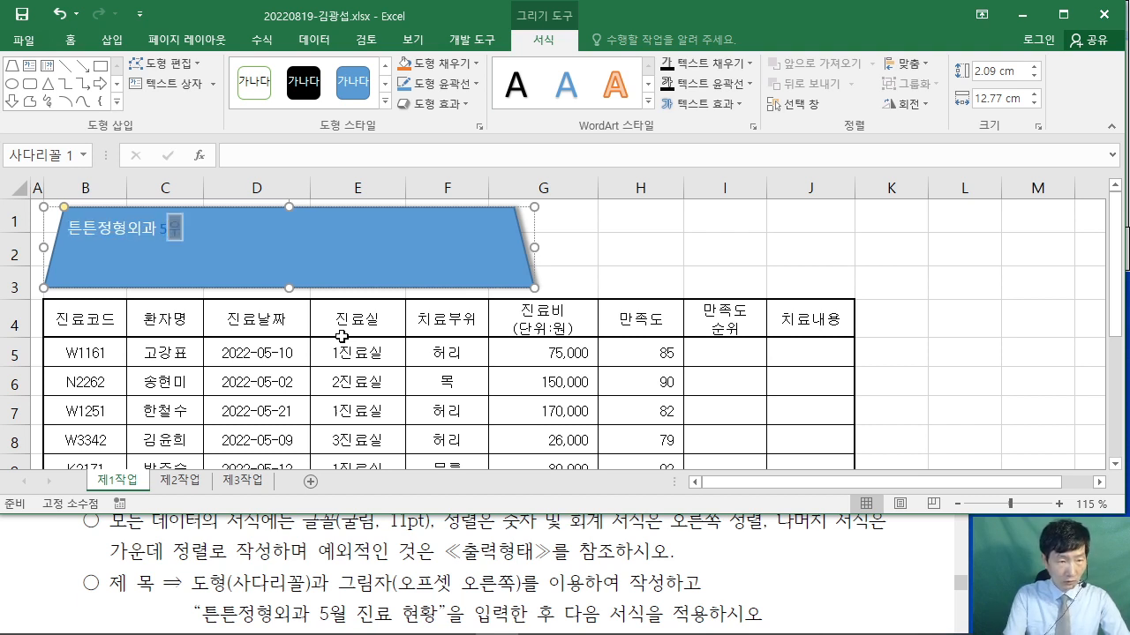
type("진료 현황")
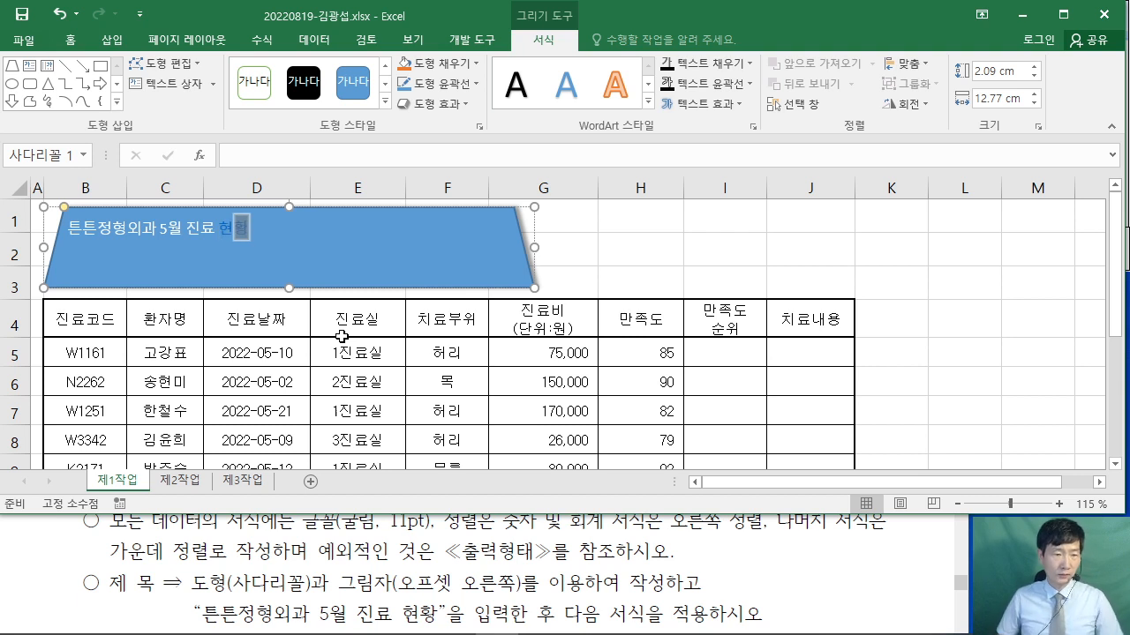
left_click(242, 233)
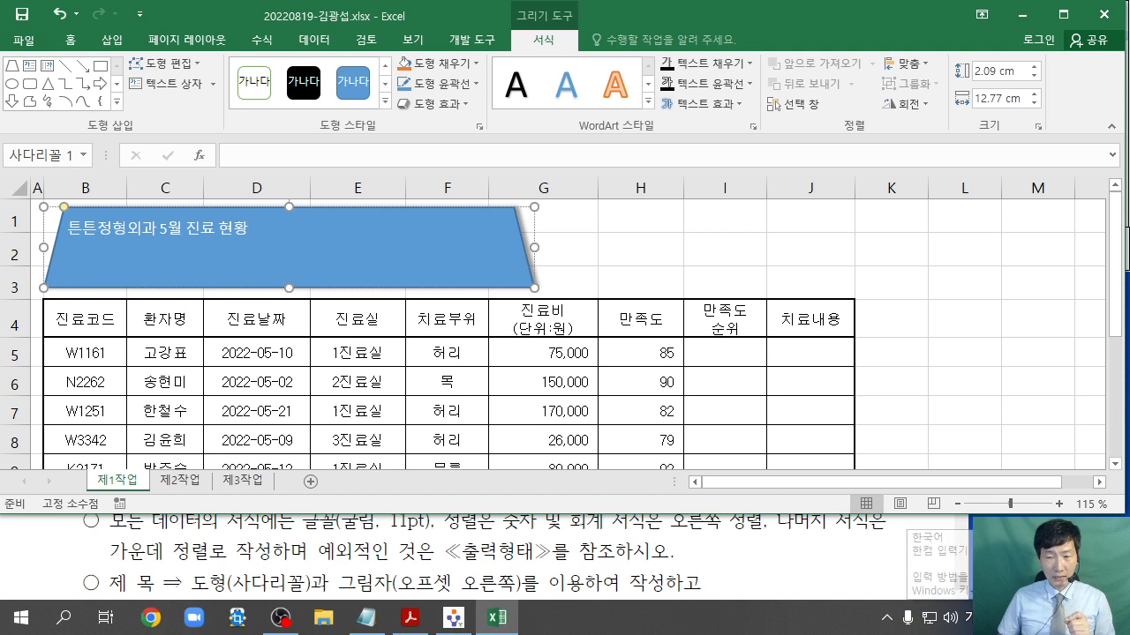
left_click(968, 618)
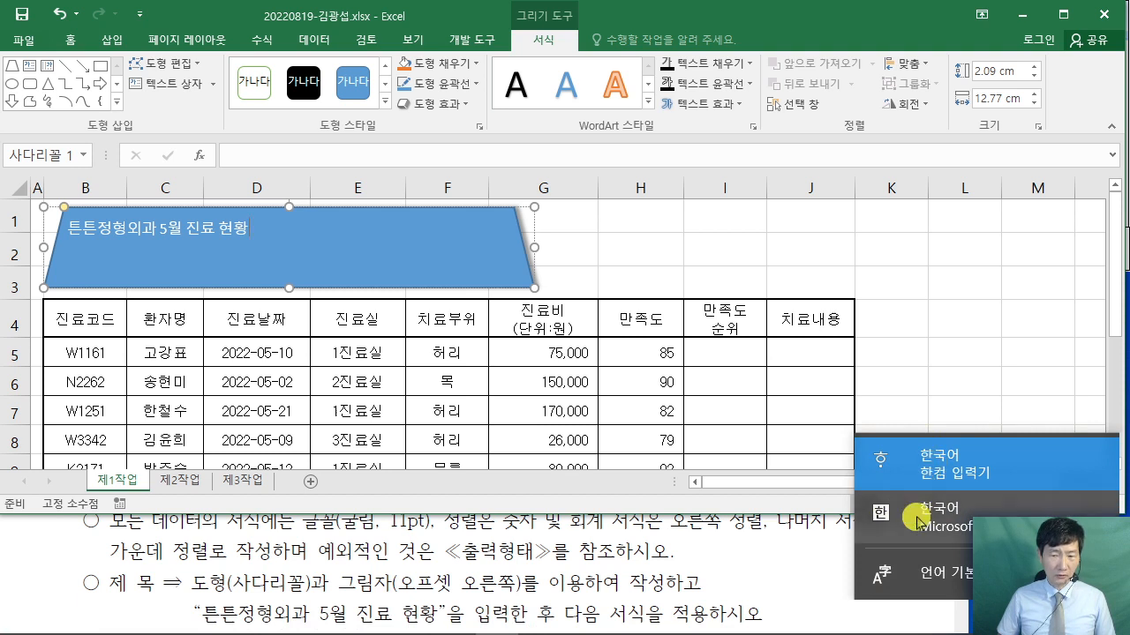
left_click(932, 465)
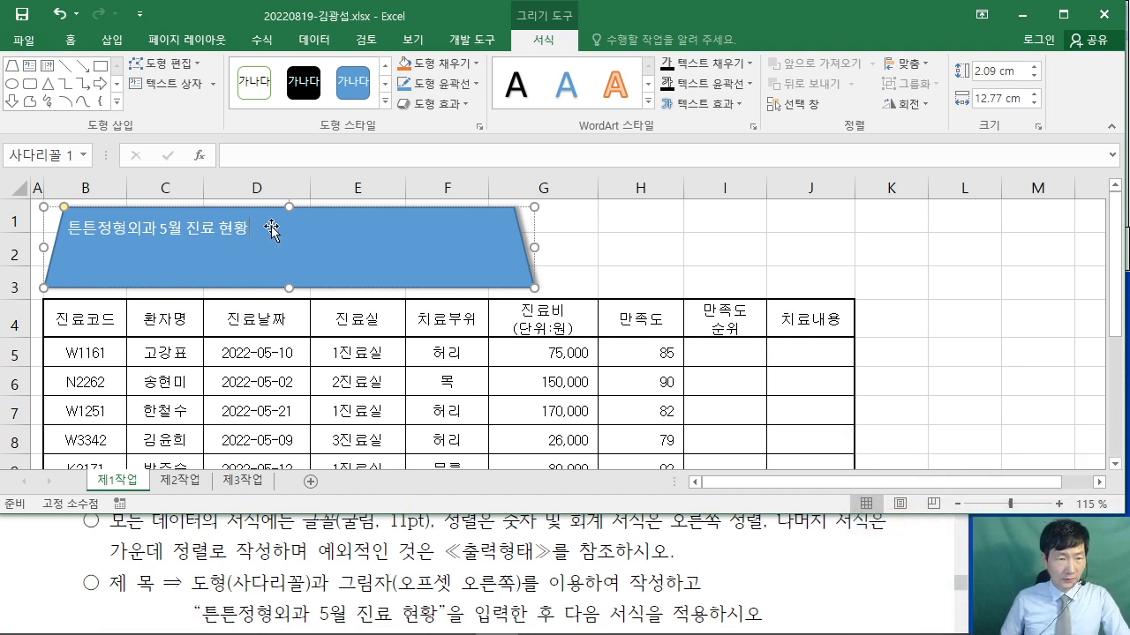
left_click(73, 41)
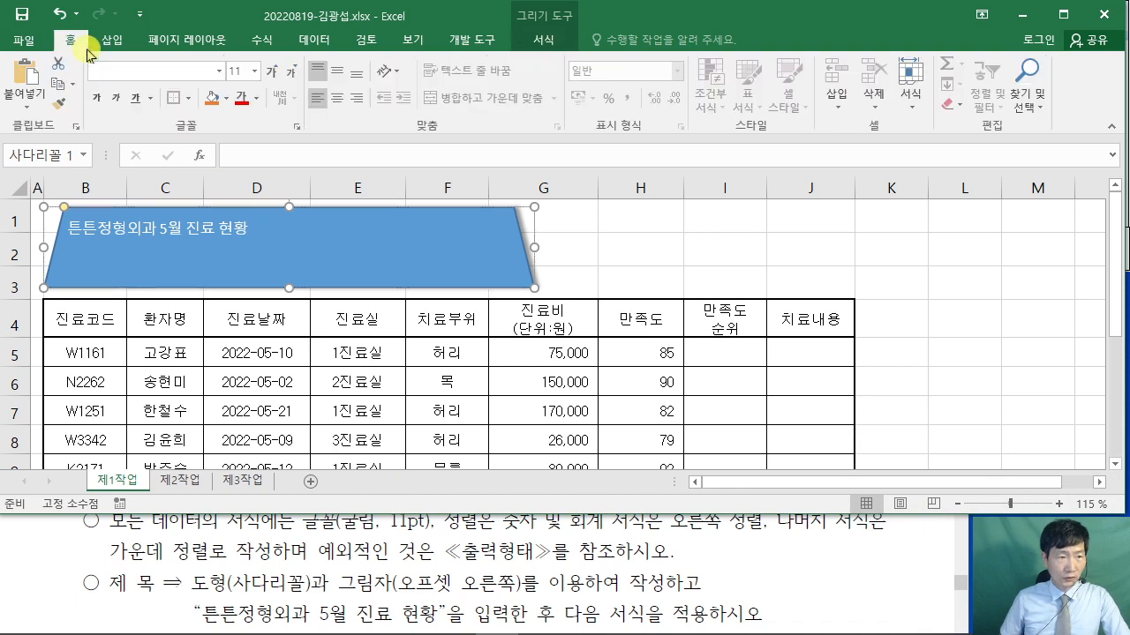
- Set the title shape's font to 굴림 at 24 pt
left_click(170, 66)
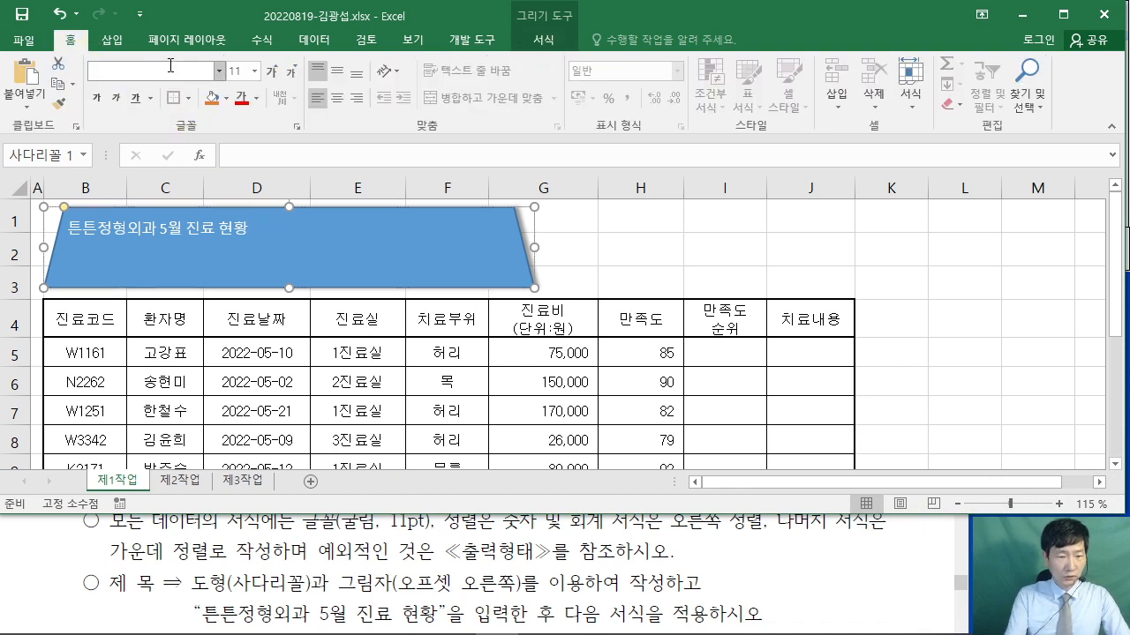
left_click(617, 514)
scroll(618, 530, "down", 3)
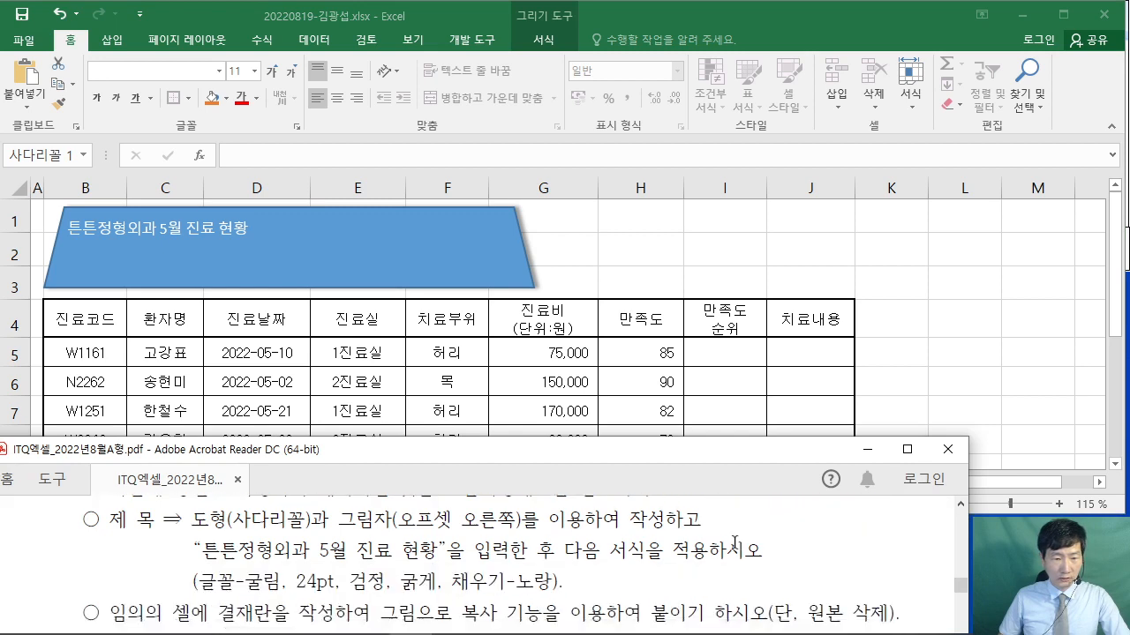
left_click(142, 74)
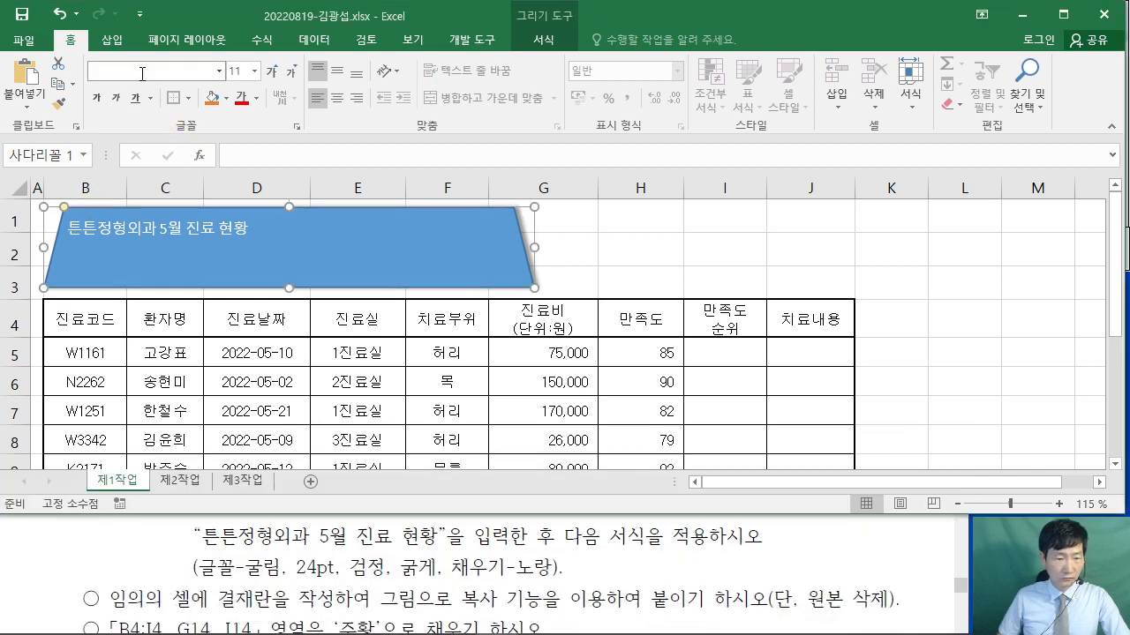
type("굴림")
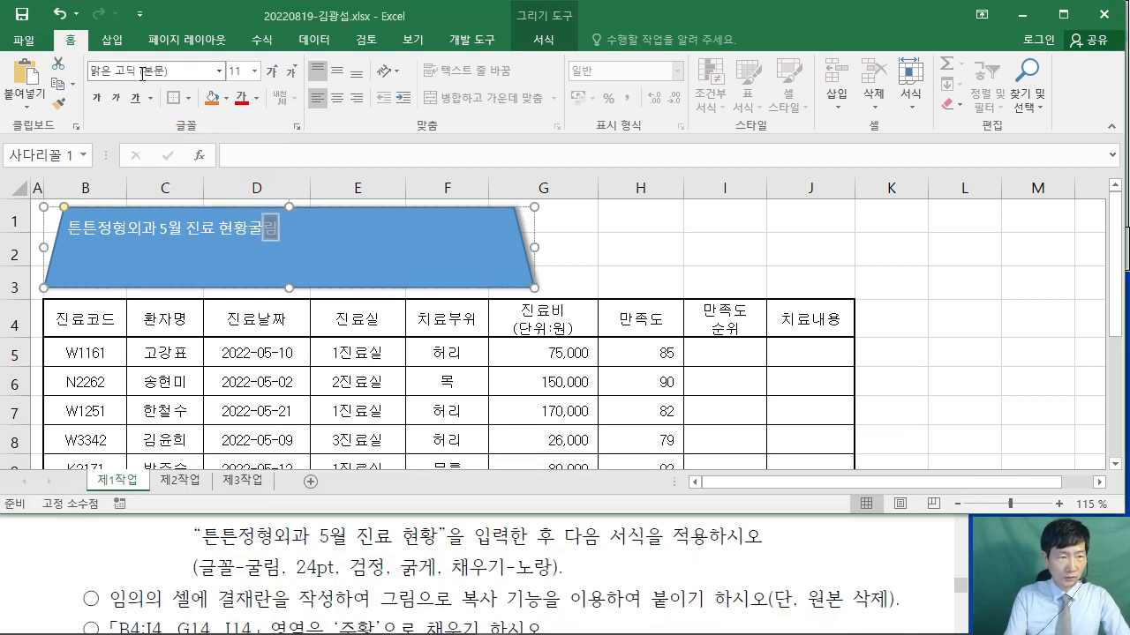
left_click(266, 209)
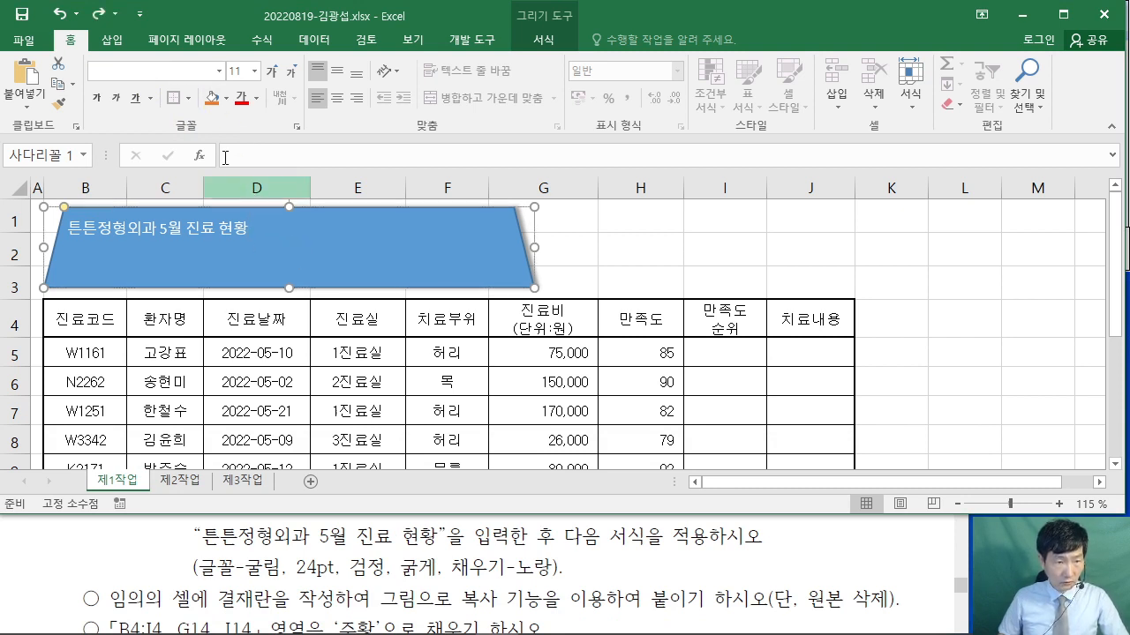
left_click(172, 75)
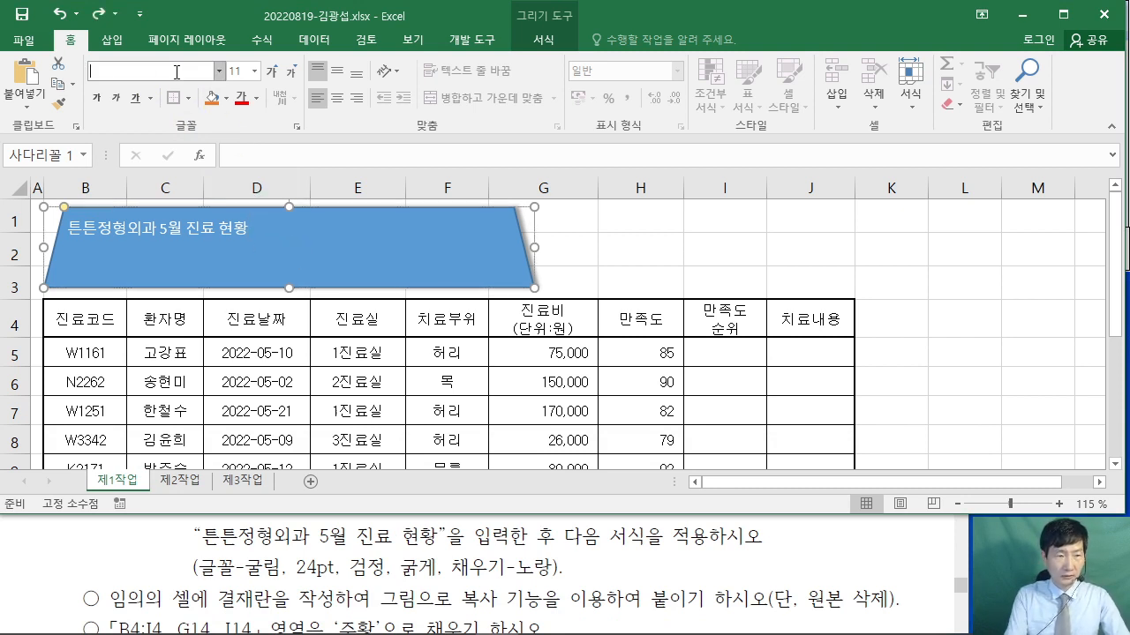
type("굴림")
key("Return")
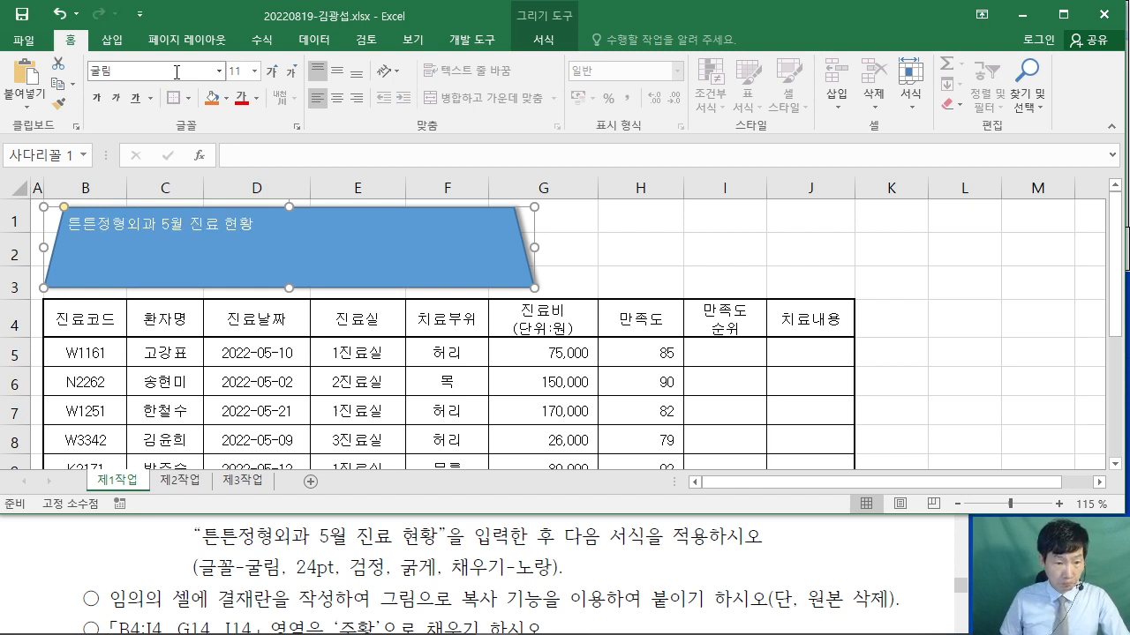
left_click(241, 70)
type("2")
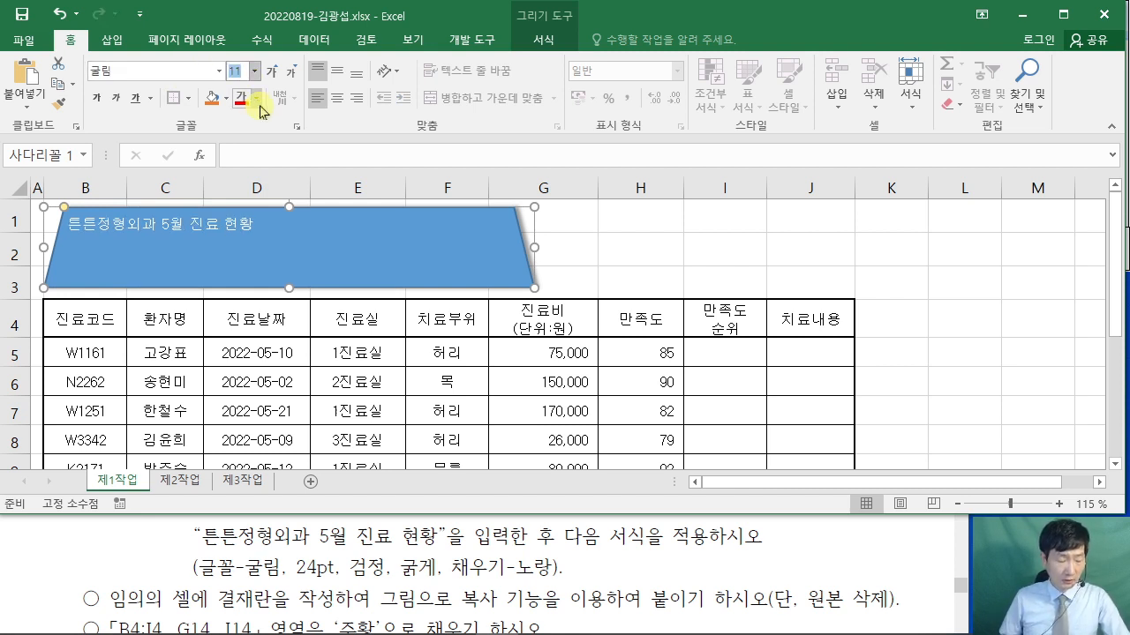
type("4")
key("Return")
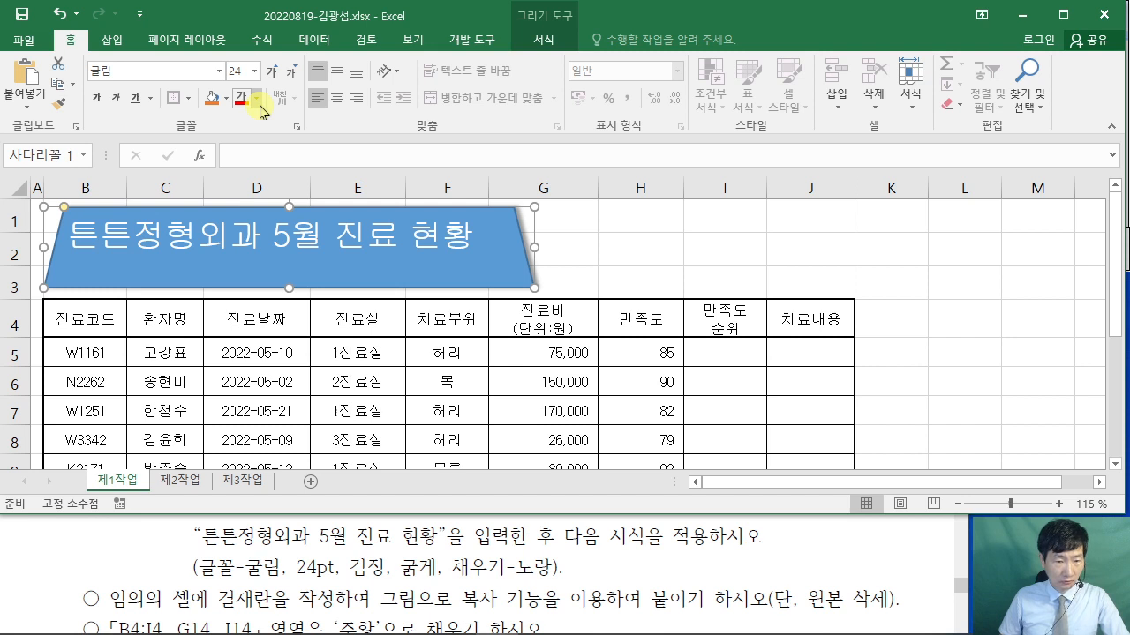
- Make the title text black and bold, with a yellow shape fill
left_click(262, 105)
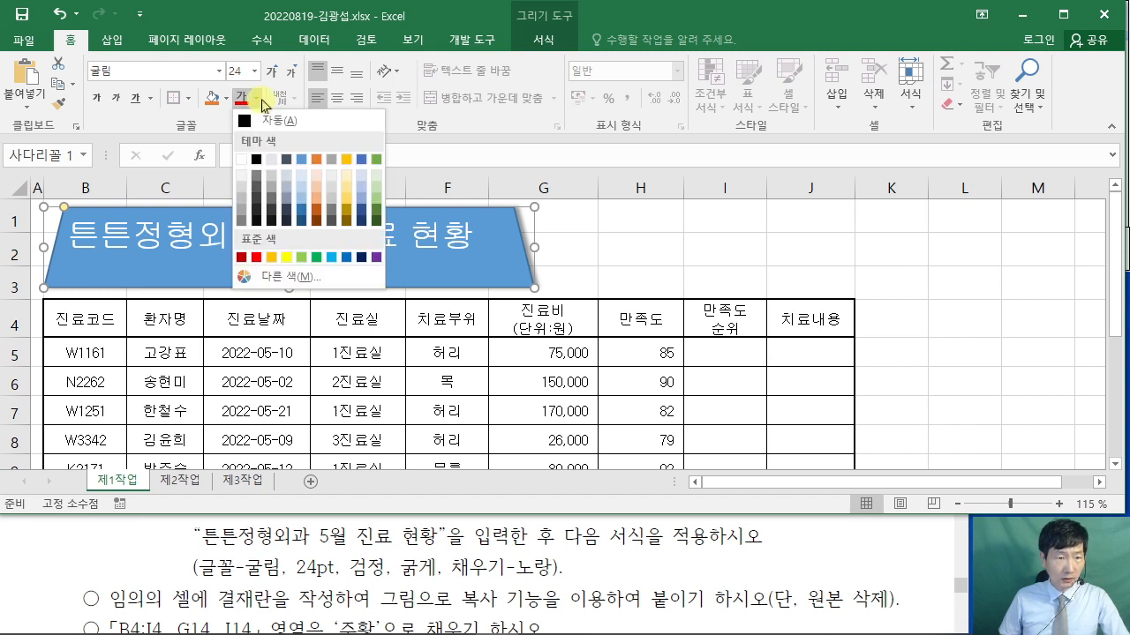
left_click(257, 160)
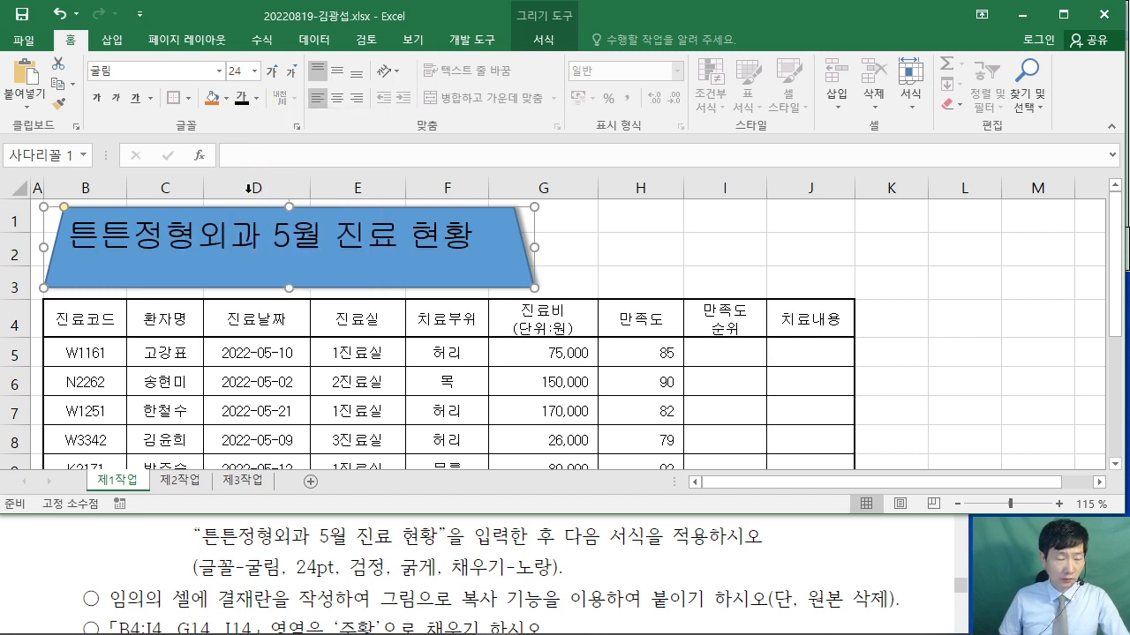
left_click(97, 98)
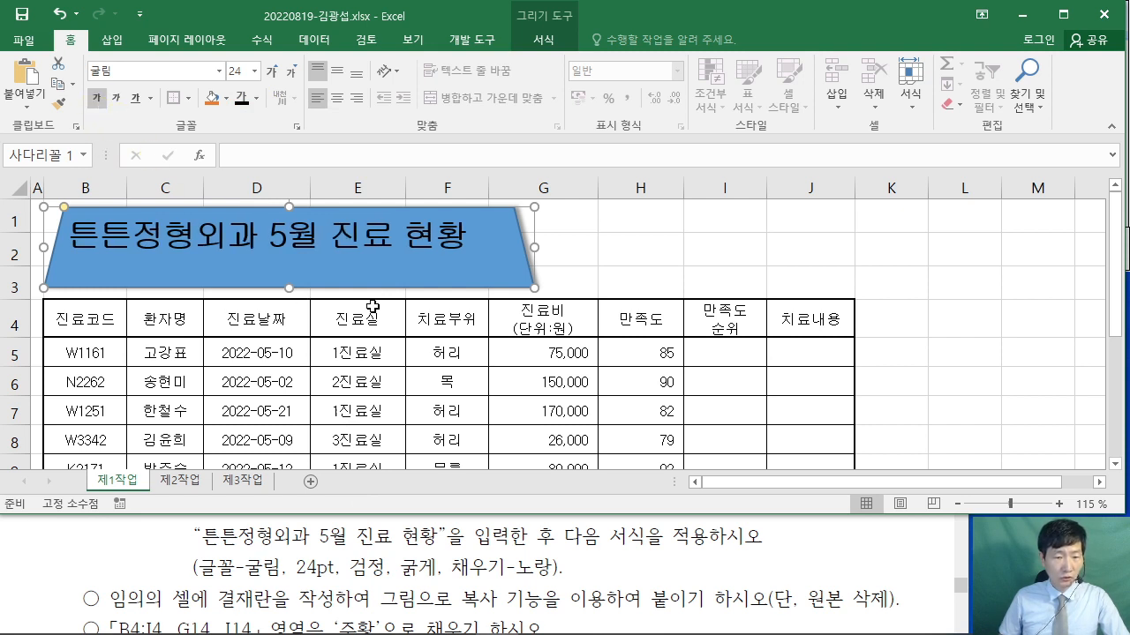
left_click(225, 100)
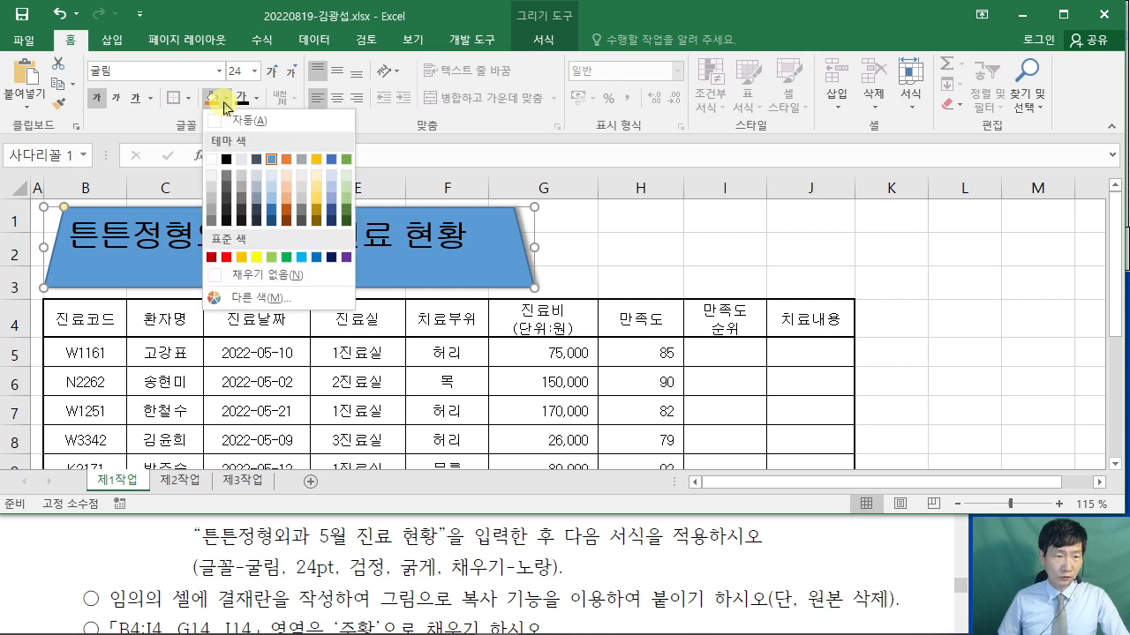
left_click(256, 257)
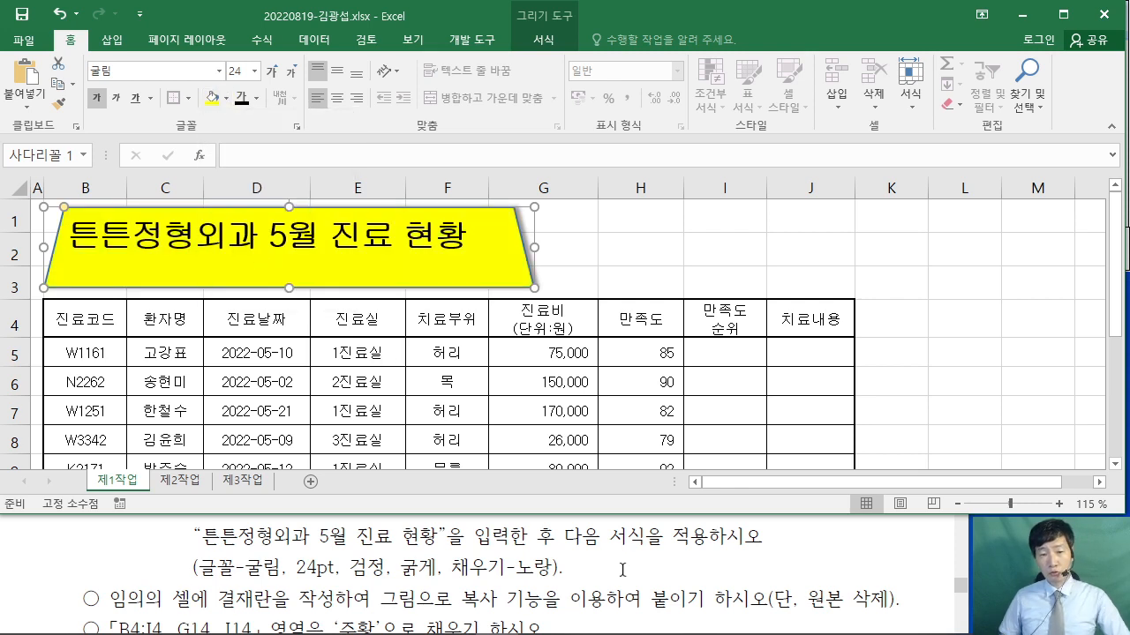
- Centre the title text vertically and horizontally in the shape, then deselect it
left_click(622, 570)
scroll(609, 562, "up", 5)
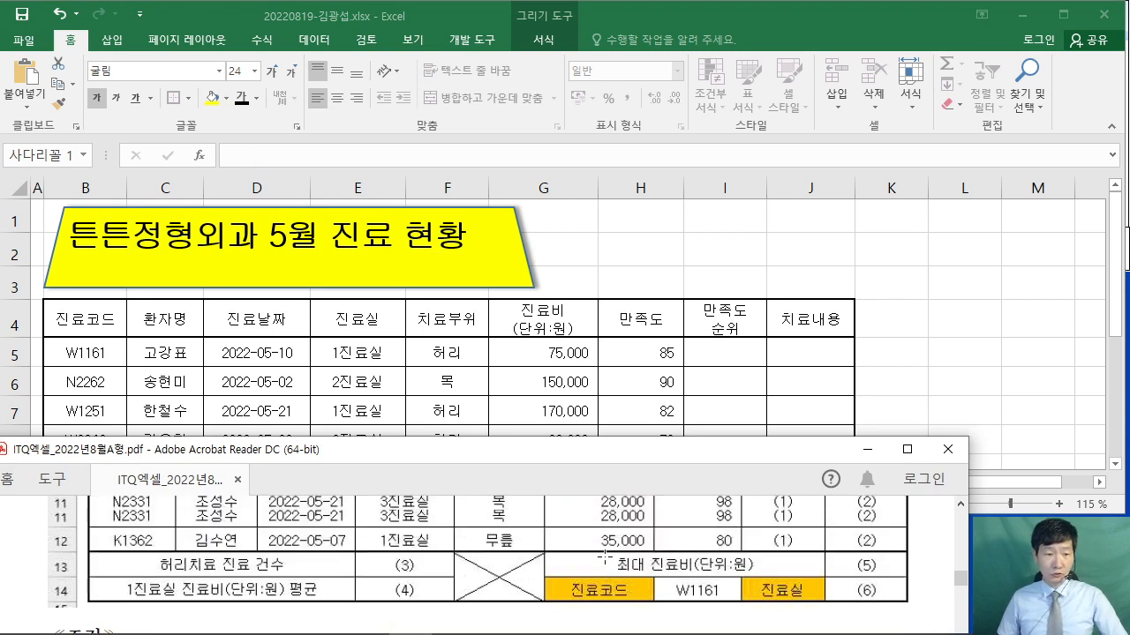
scroll(605, 556, "up", 6)
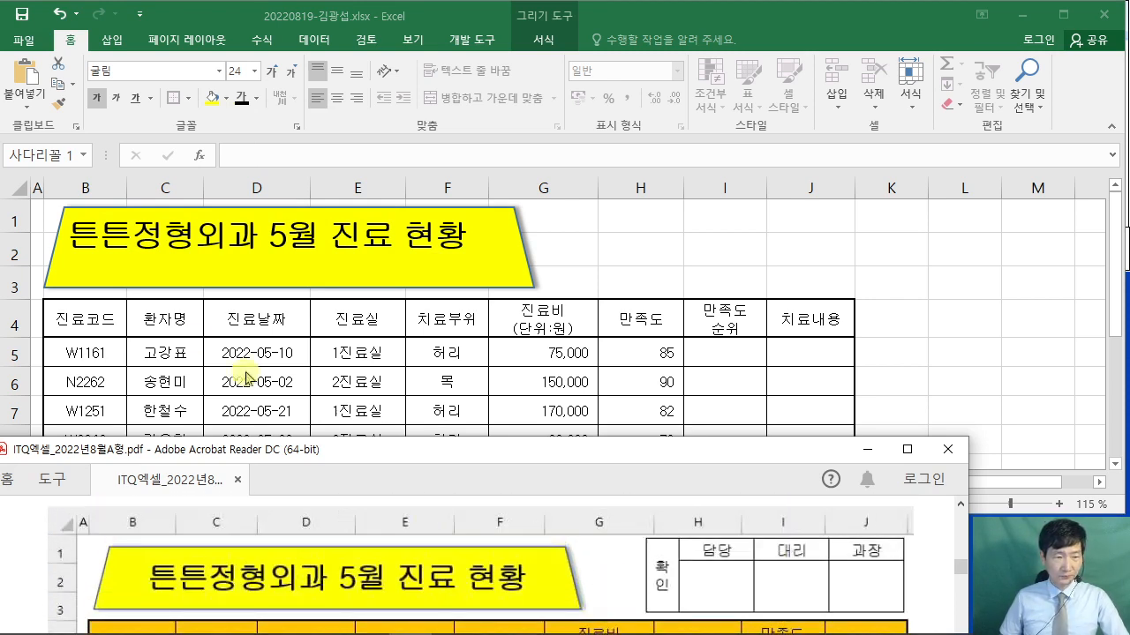
left_click(381, 216)
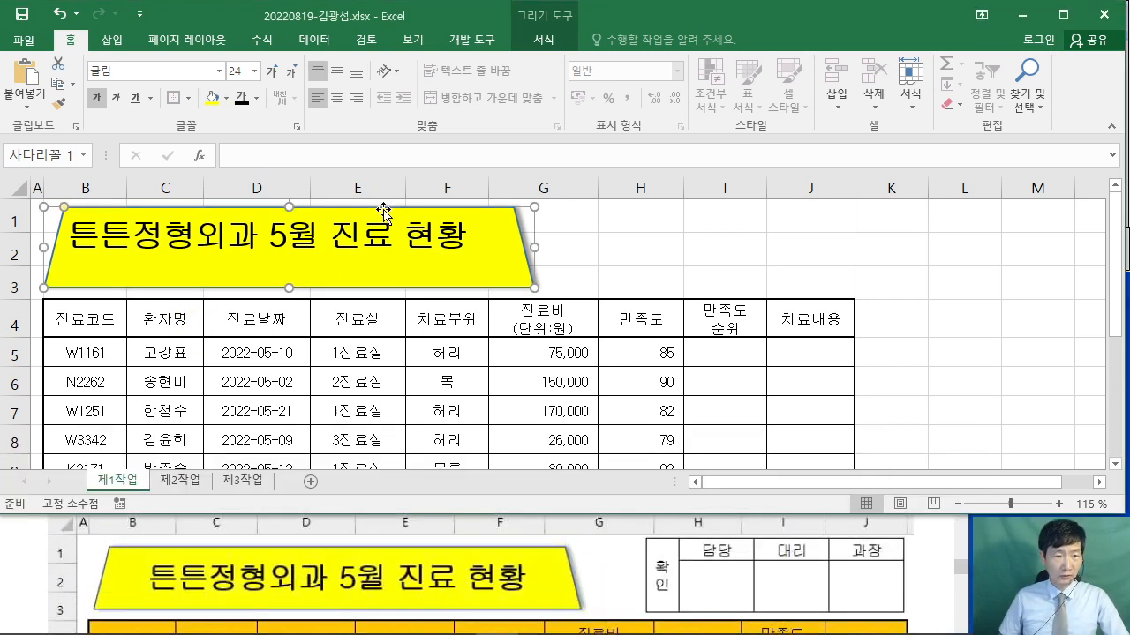
left_click(359, 105)
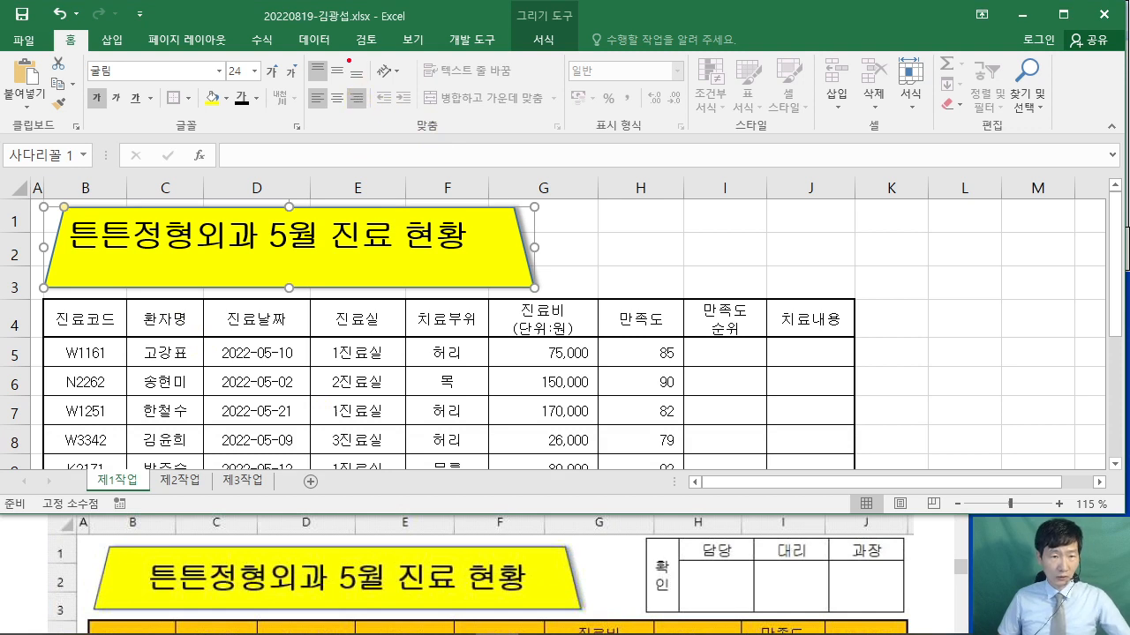
left_click(337, 73)
left_click(342, 104)
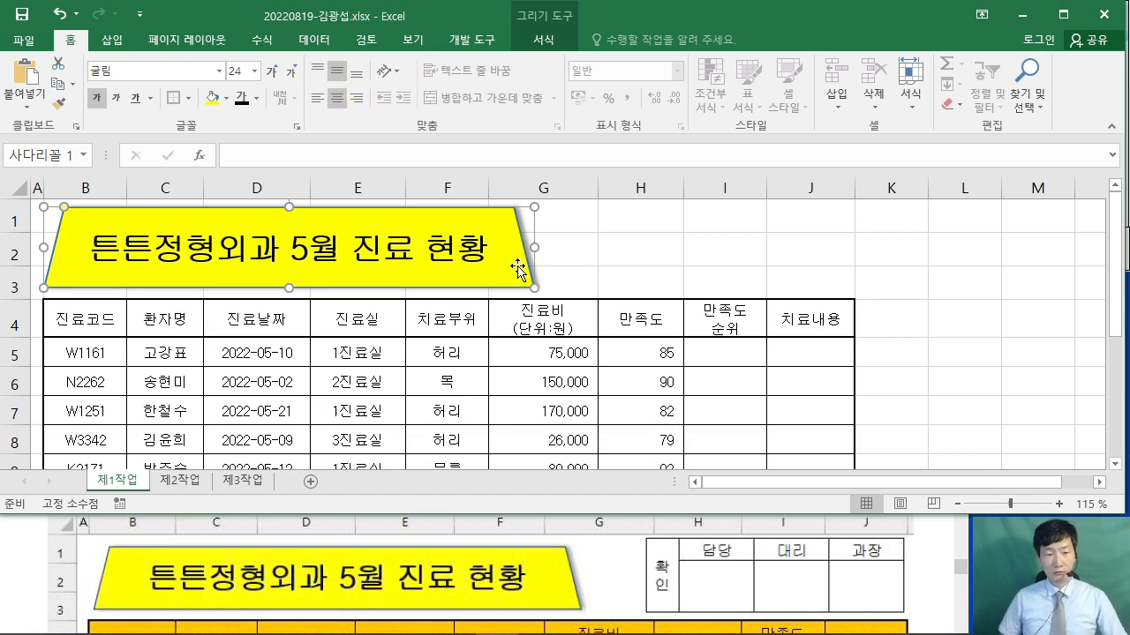
left_click(710, 260)
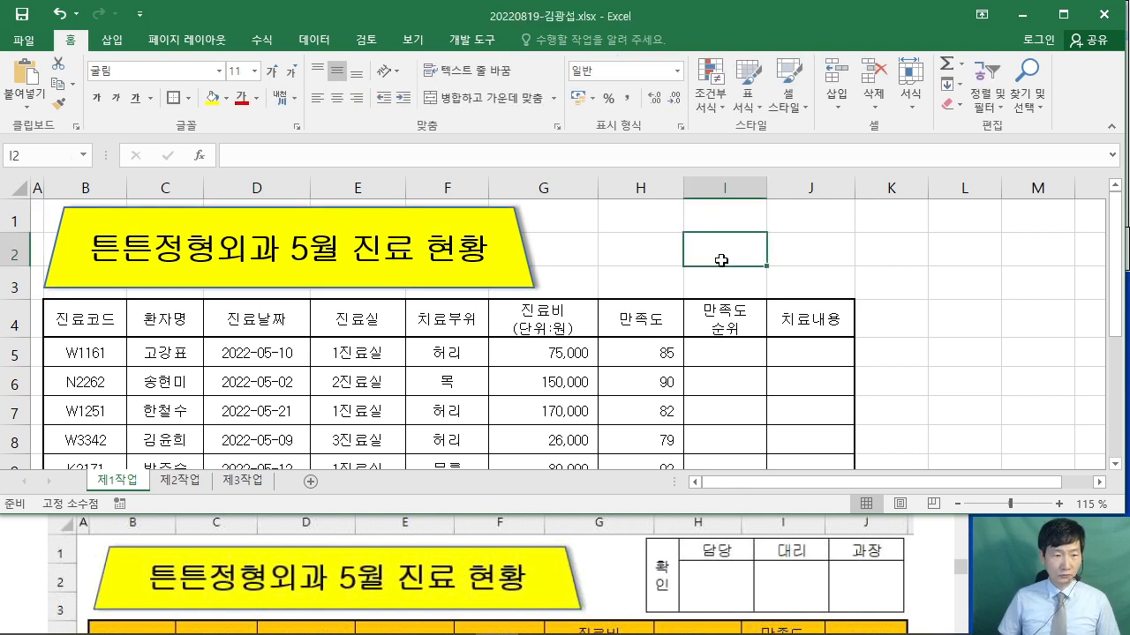
left_click(933, 571)
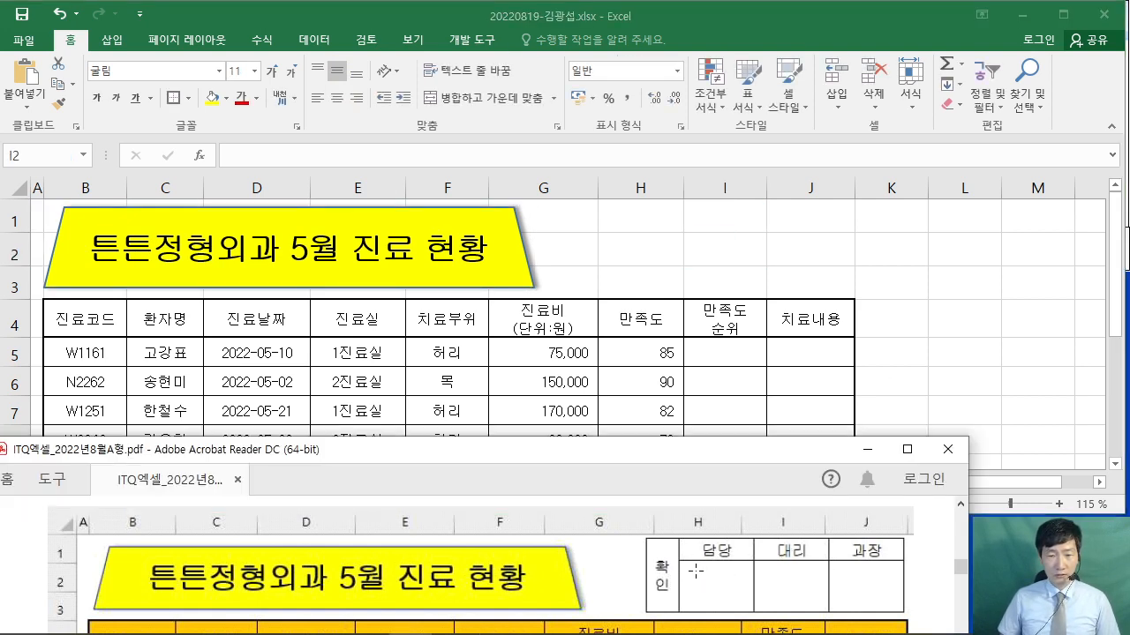
scroll(810, 572, "down", 10)
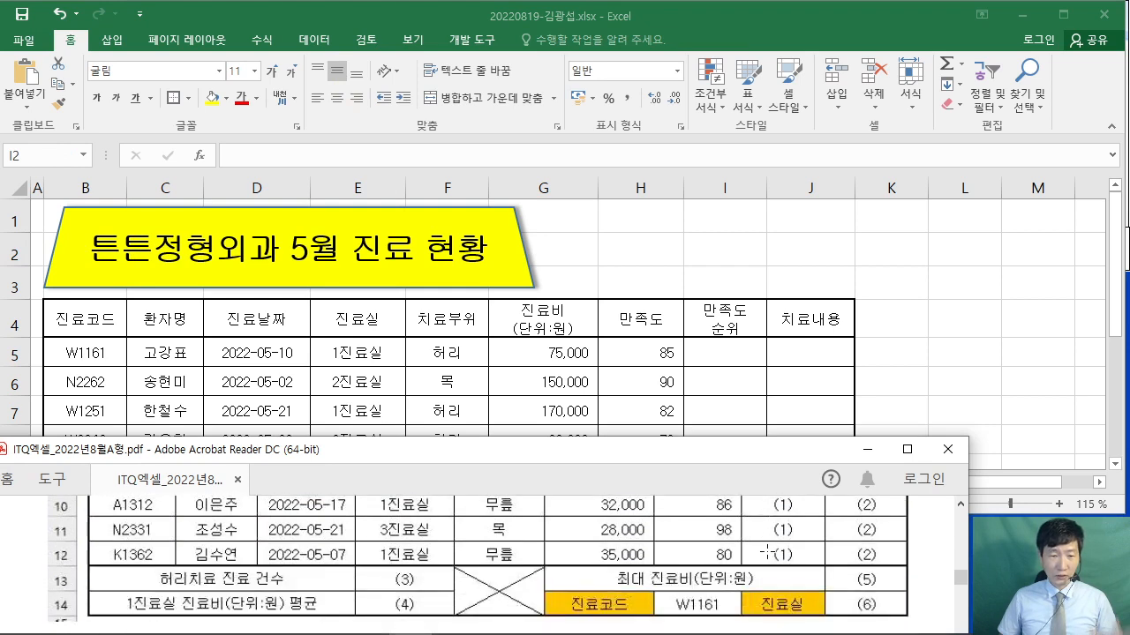
scroll(761, 552, "down", 5)
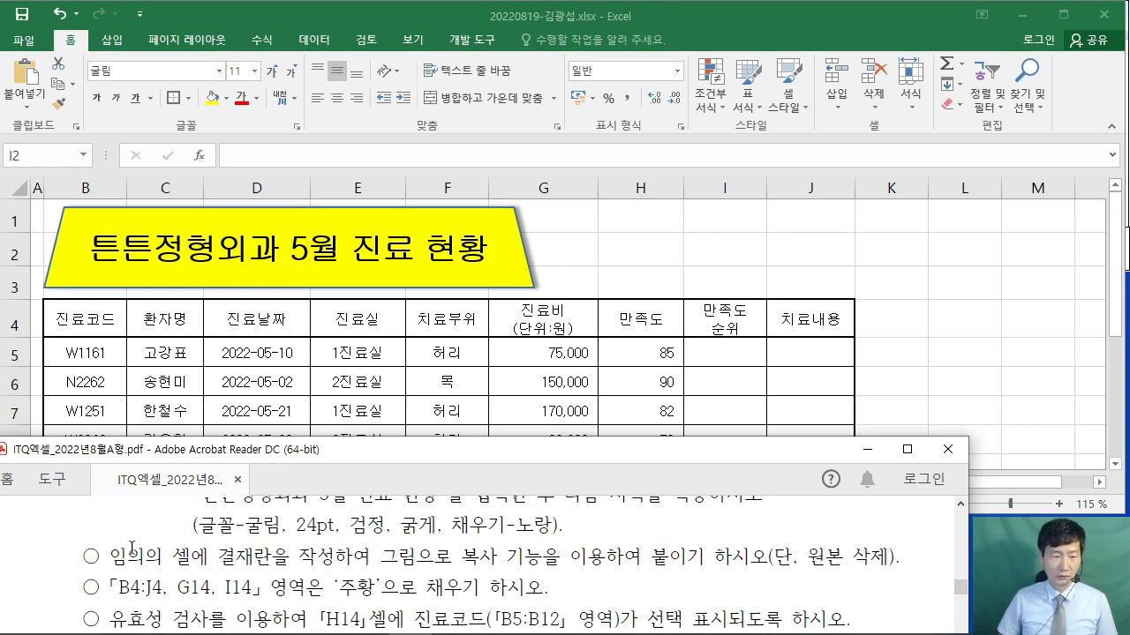
left_click_drag(112, 557, 328, 557)
scroll(631, 529, "up", 6)
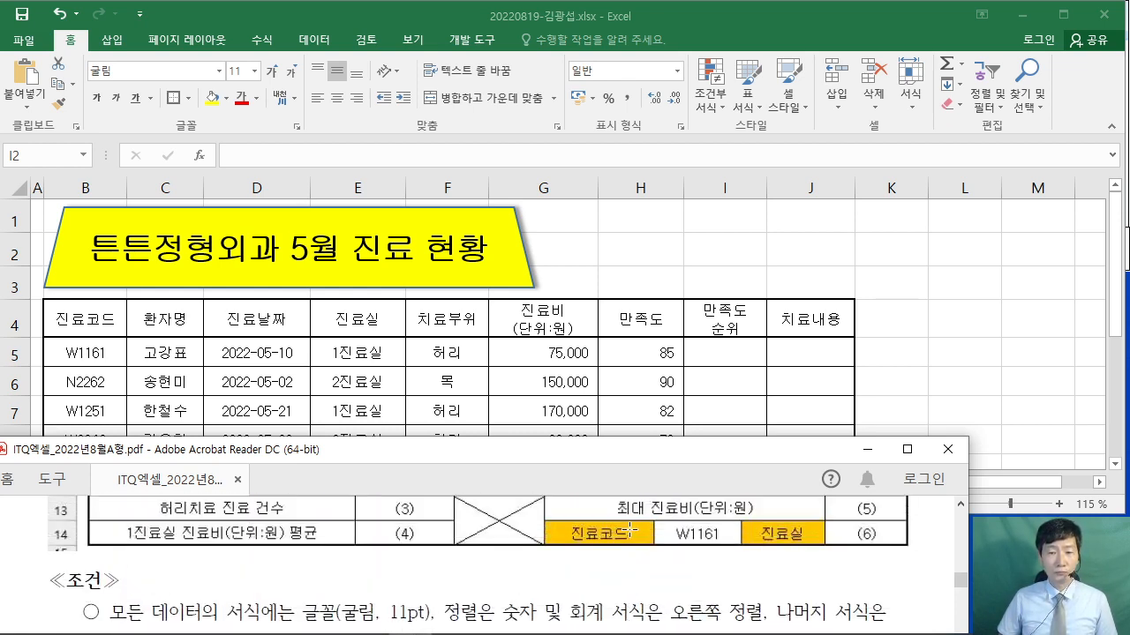
scroll(631, 530, "up", 8)
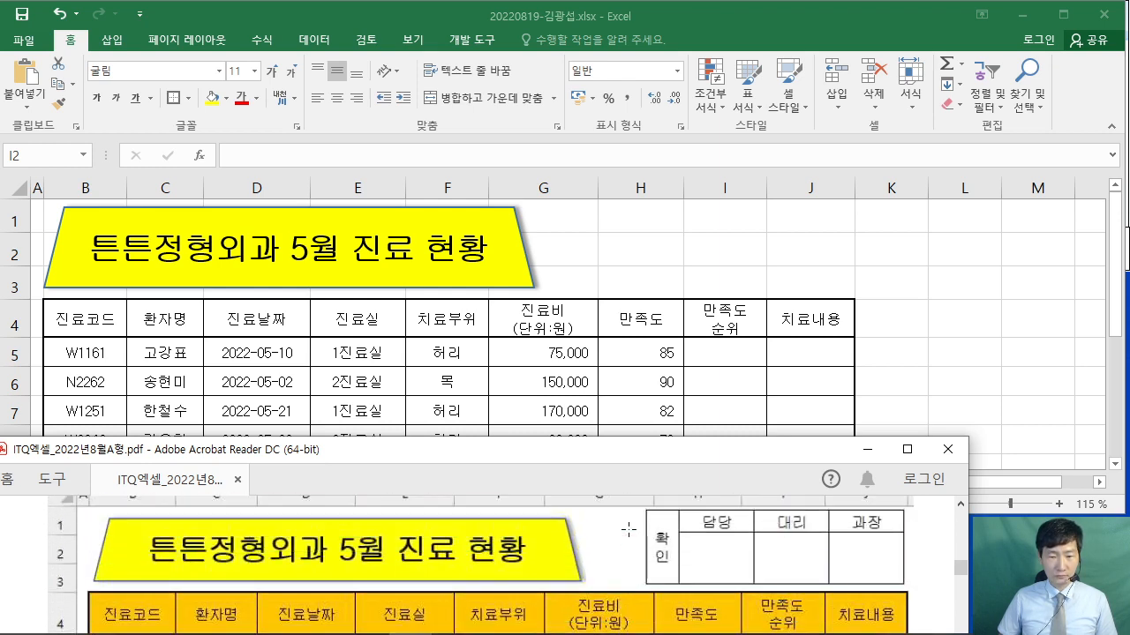
key("alt+Tab")
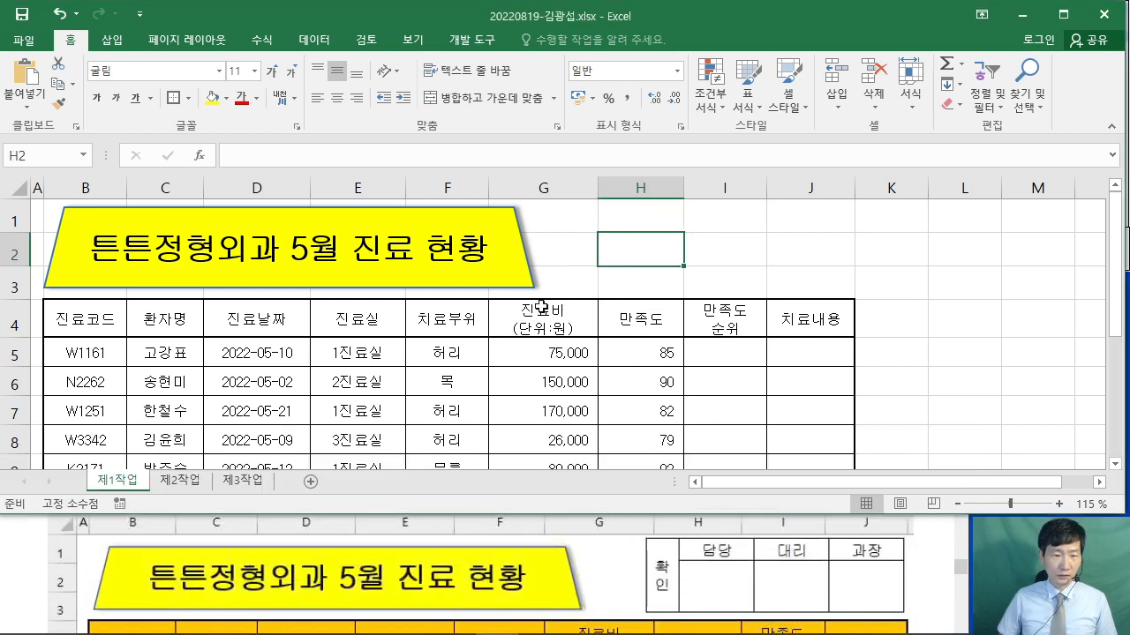
- On sheet 제2작업, enter 확인, 담당, 대리, 과장 in C2:F2
left_click(179, 480)
left_click(198, 269)
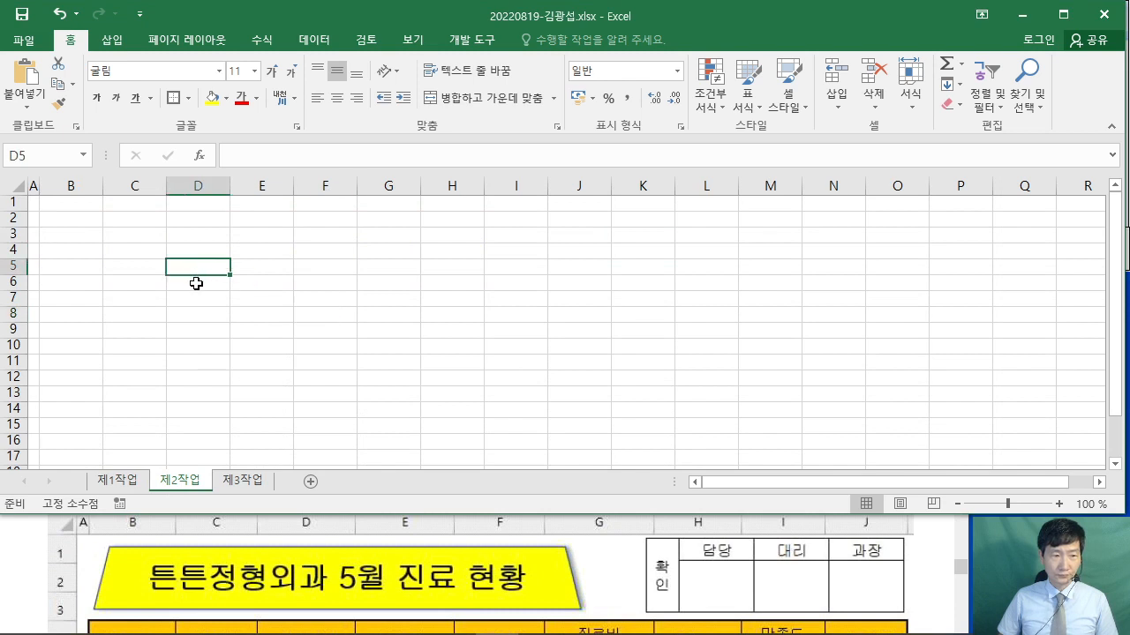
scroll(212, 281, "up", 5)
left_click_drag(231, 254, 527, 291)
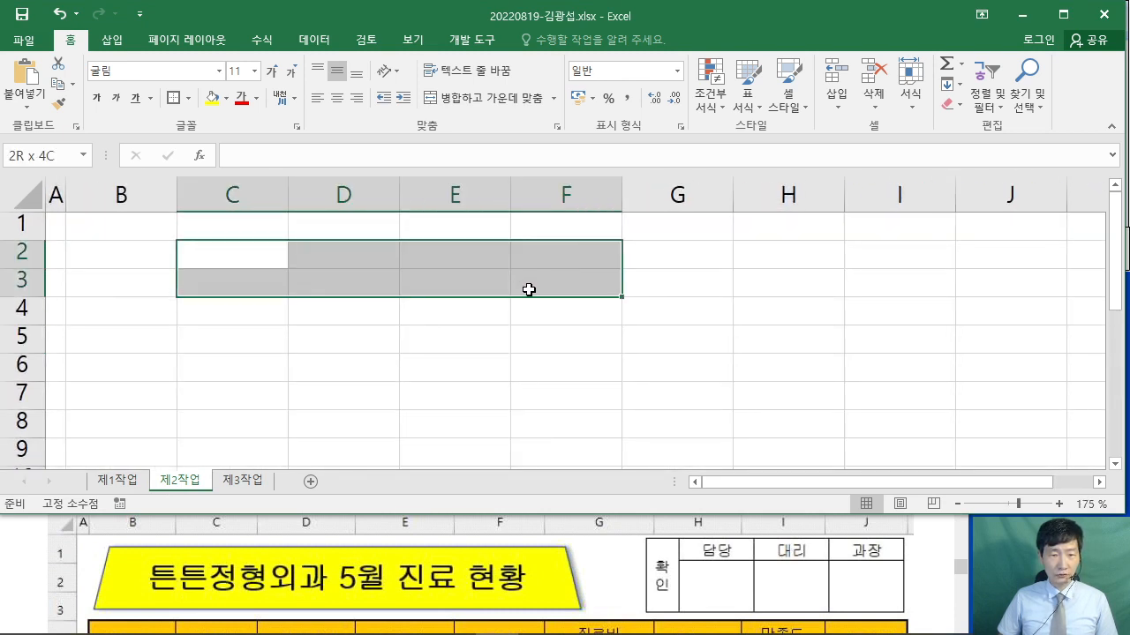
left_click(264, 250)
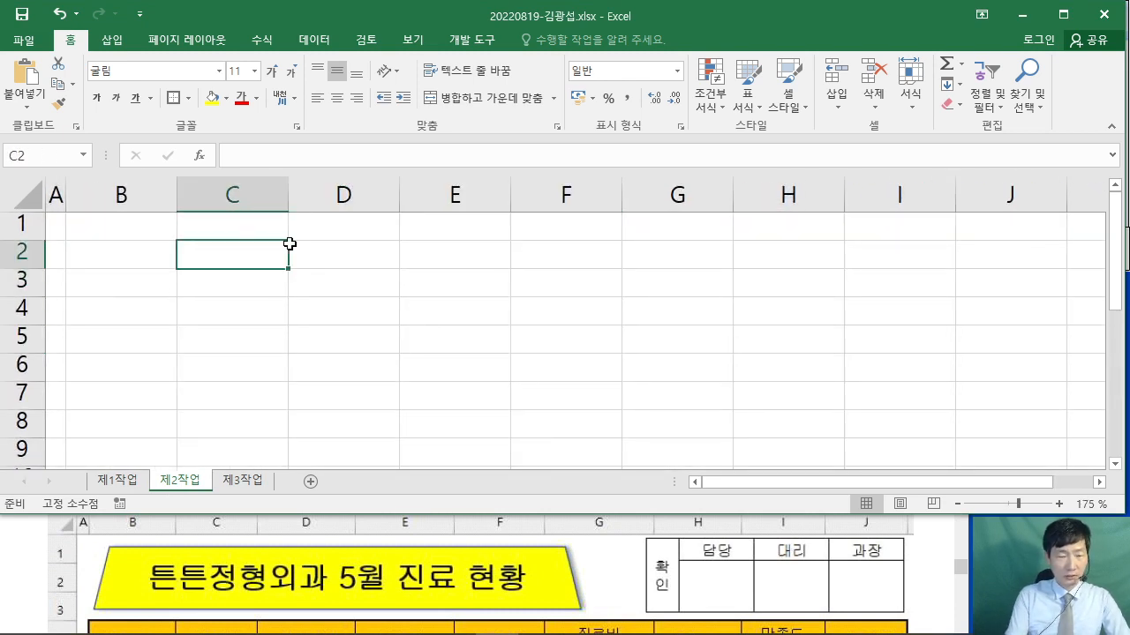
type("확인")
key("Tab")
type("담당")
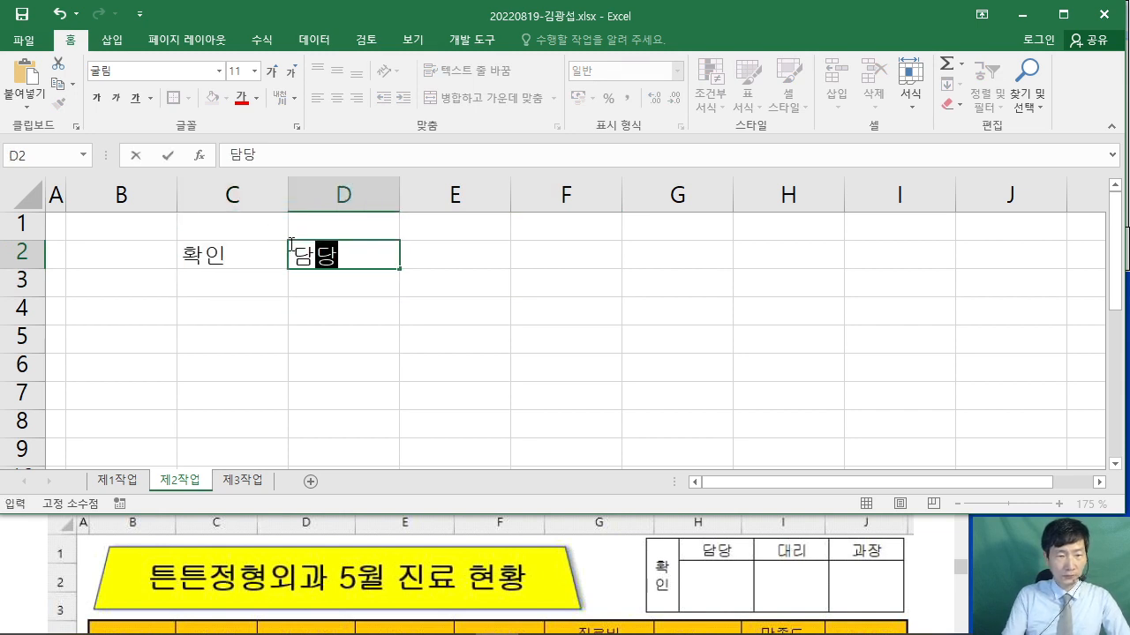
key("Tab")
type("대리")
key("Tab")
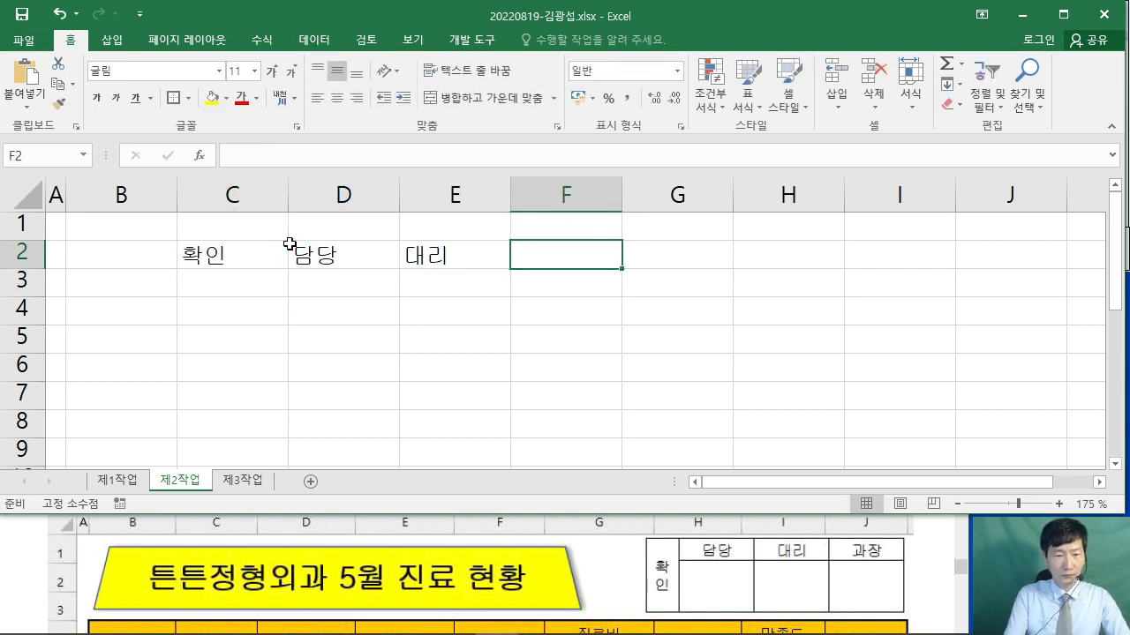
type("과장")
- Give C2:F3 all borders and centre its contents
left_click_drag(265, 252, 582, 278)
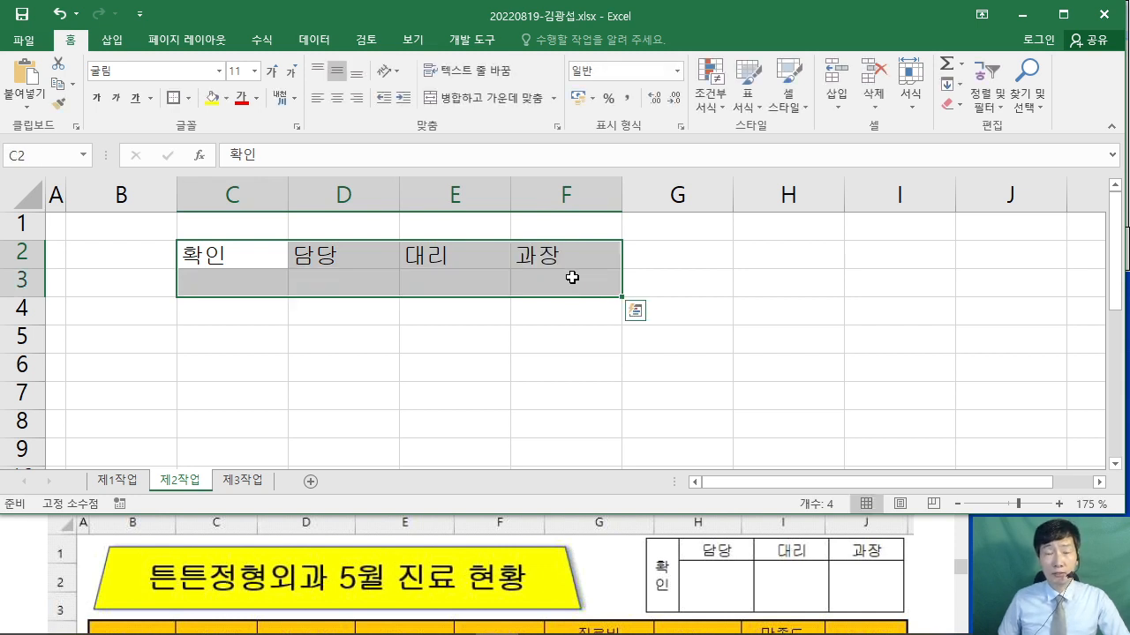
left_click(188, 104)
left_click(201, 249)
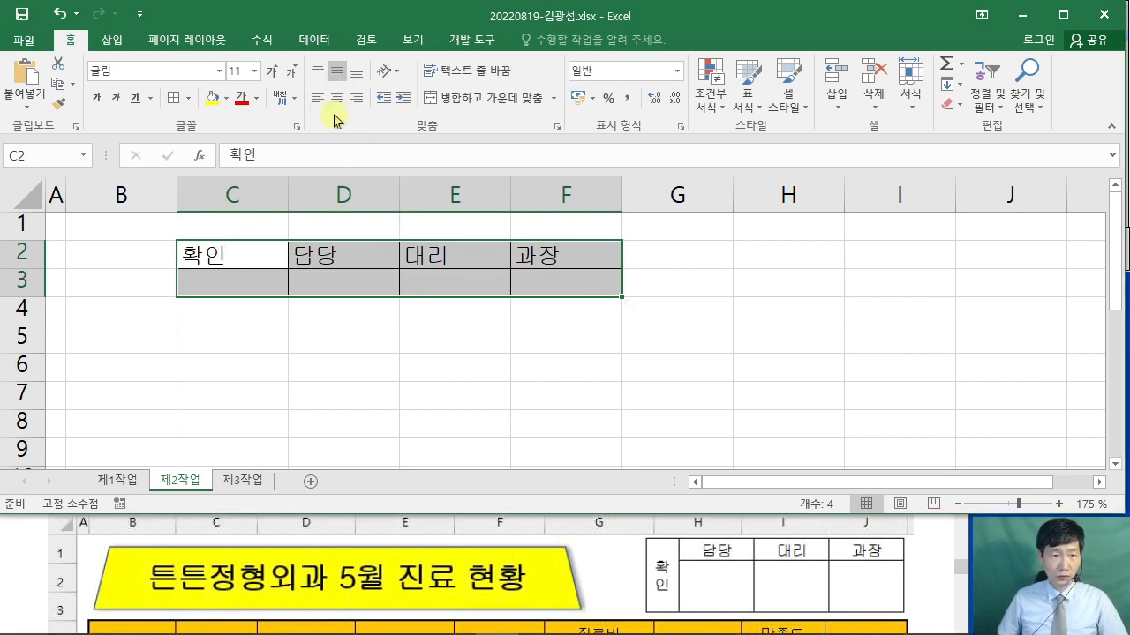
left_click(337, 98)
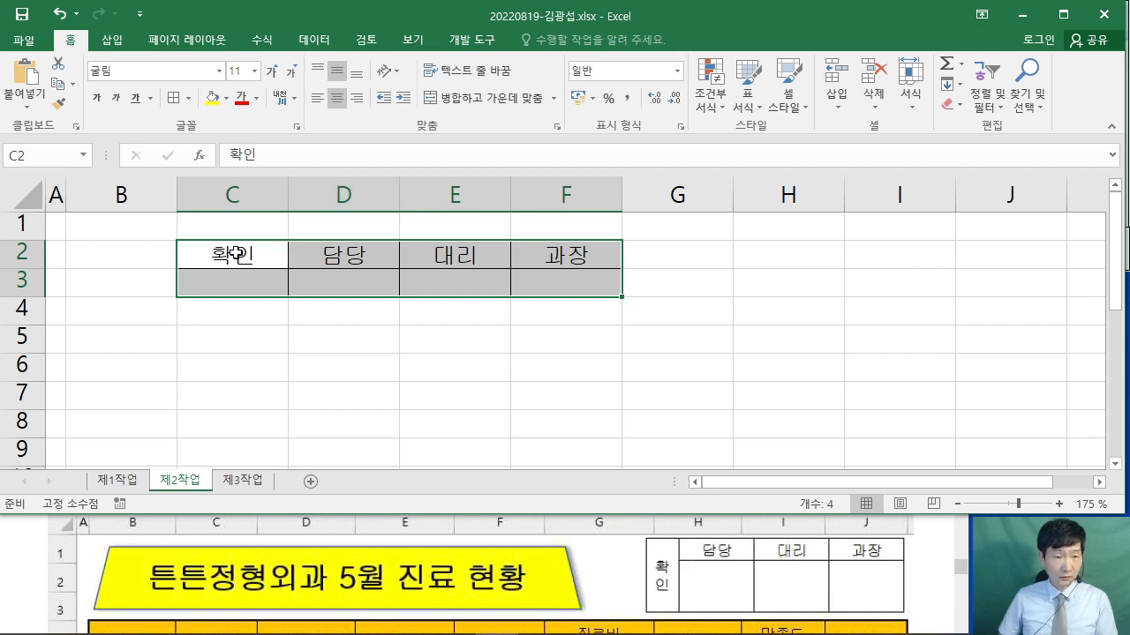
- Merge C2:C3 and set 확인 to vertical text orientation
left_click_drag(235, 254, 221, 283)
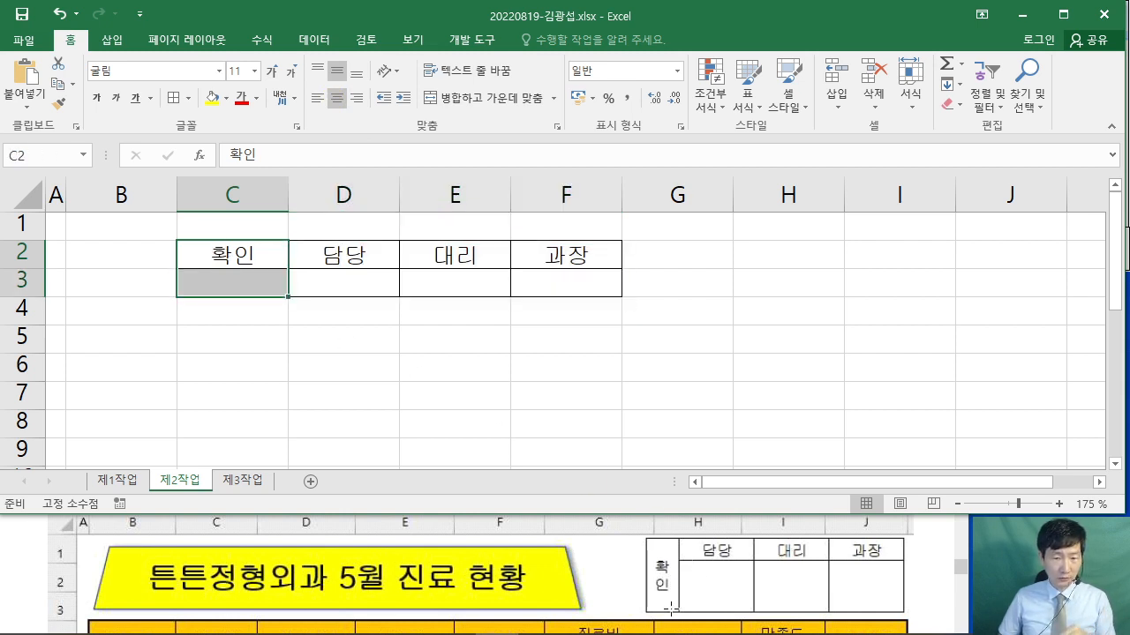
left_click_drag(230, 254, 234, 280)
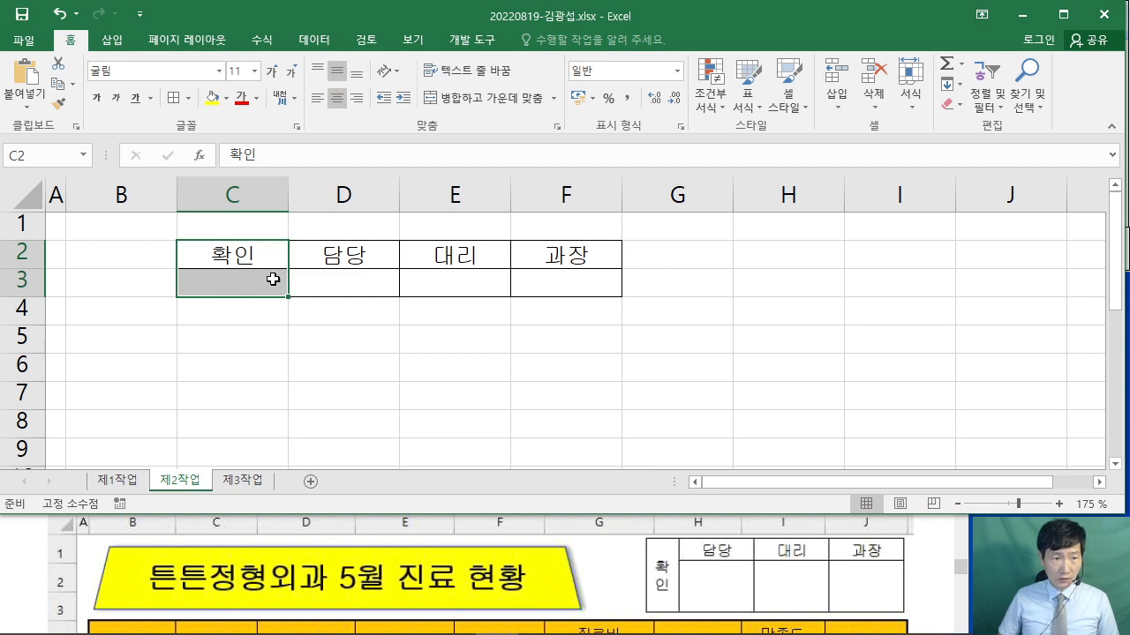
left_click(499, 109)
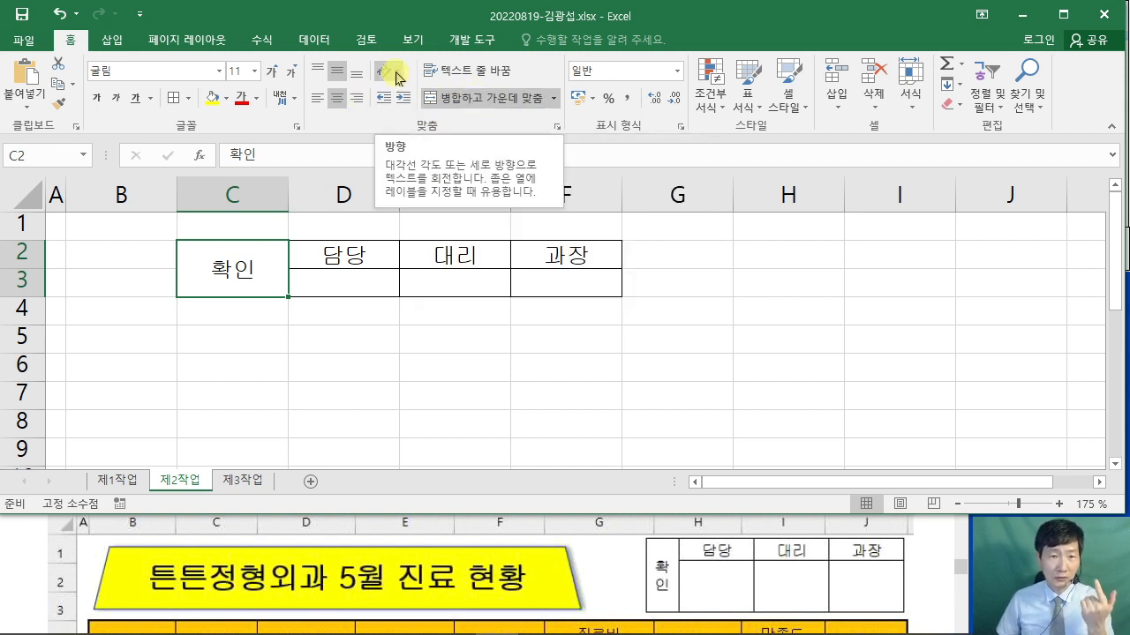
left_click(395, 77)
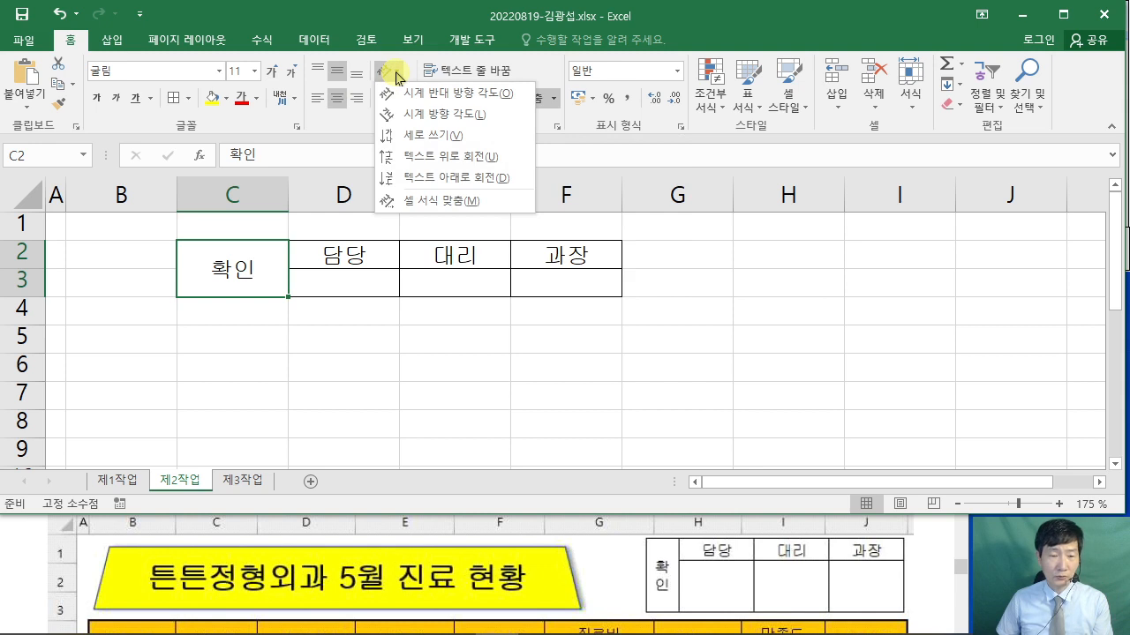
left_click(428, 136)
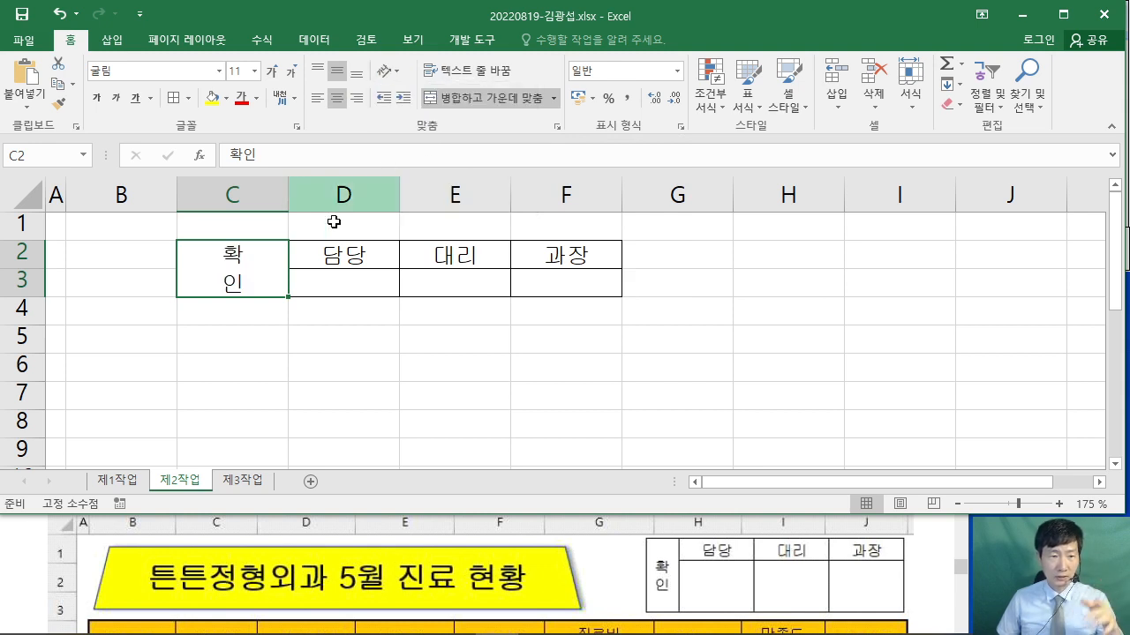
left_click(370, 367)
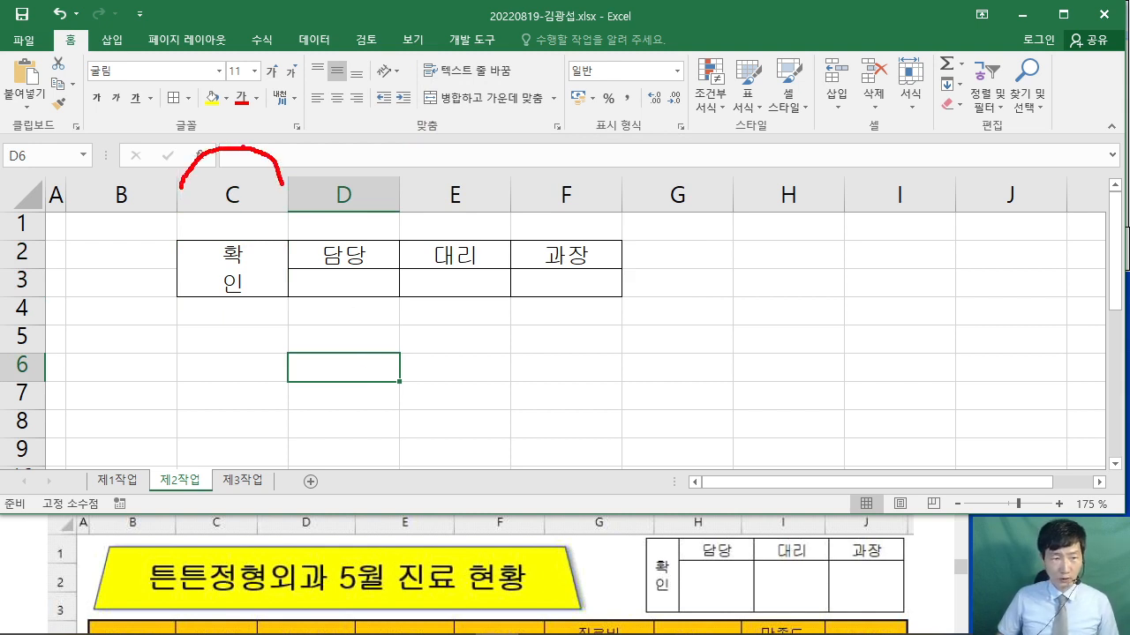
- Set column C on 제2작업 to a width of 4
left_click_drag(238, 104, 281, 125)
left_click_drag(271, 72, 248, 141)
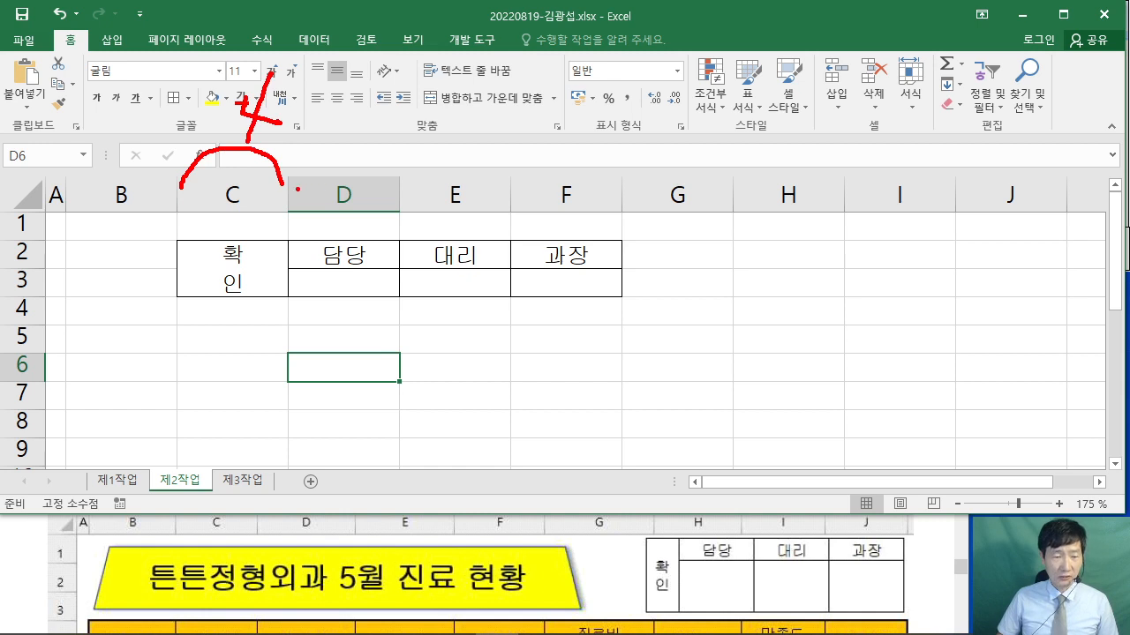
mouse_move(298, 189)
left_mouse_down()
mouse_move(354, 162)
mouse_move(468, 187)
mouse_move(582, 179)
left_mouse_up()
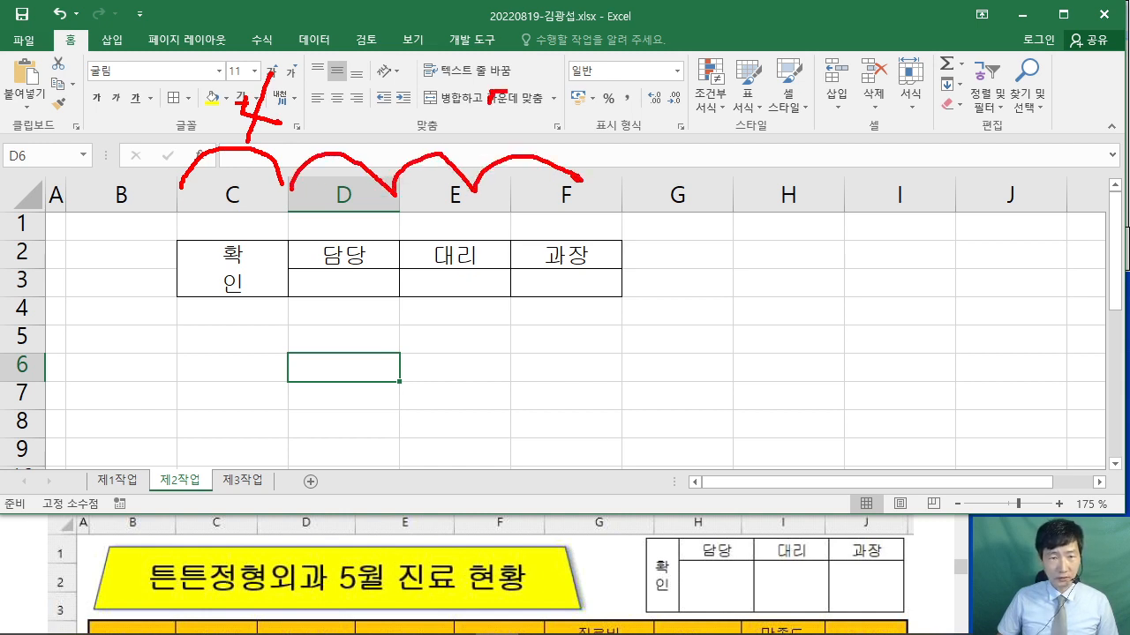
left_click_drag(509, 91, 508, 129)
left_click(530, 125)
left_click_drag(550, 88, 556, 128)
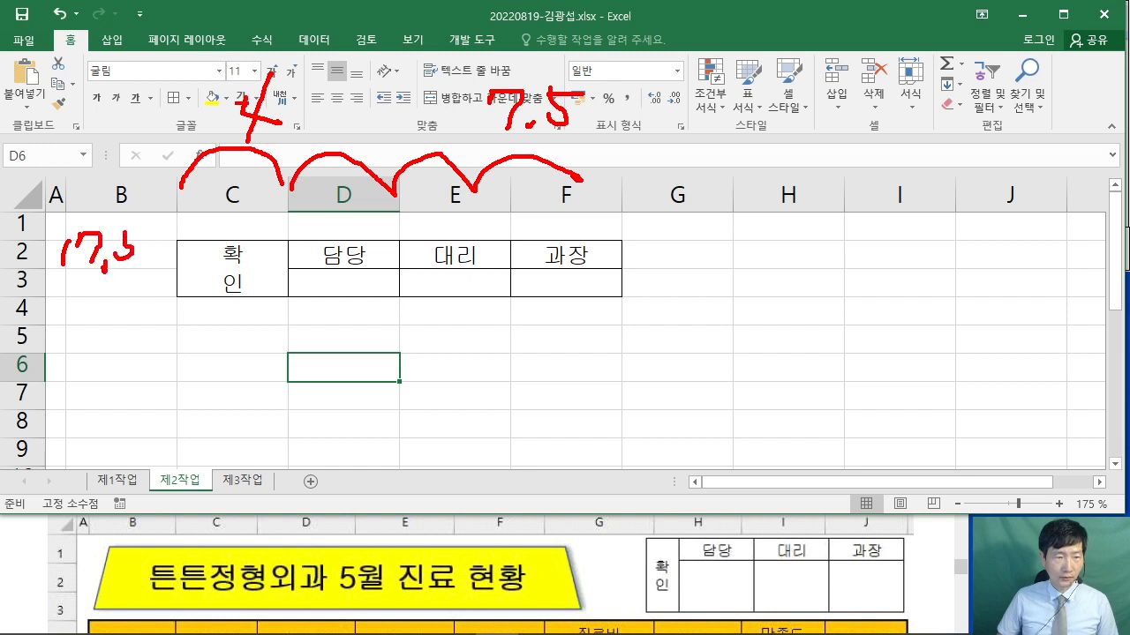
left_click_drag(124, 223, 162, 229)
mouse_move(92, 276)
left_mouse_down()
mouse_move(101, 304)
mouse_move(89, 315)
left_mouse_up()
left_click_drag(123, 295, 131, 318)
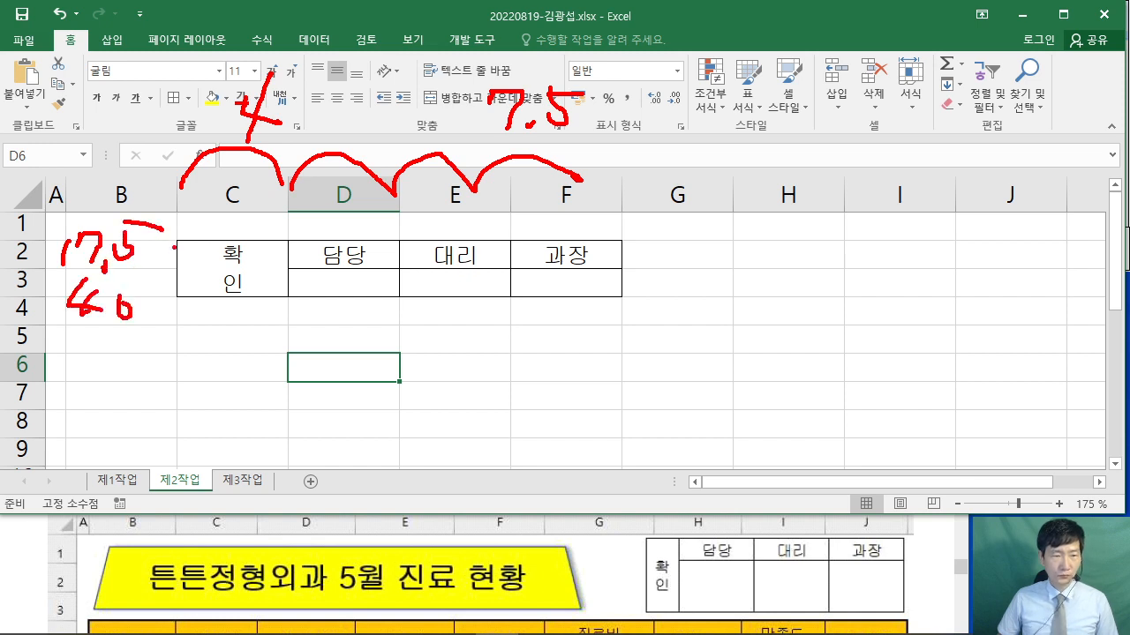
left_click_drag(174, 271, 177, 306)
key("Escape")
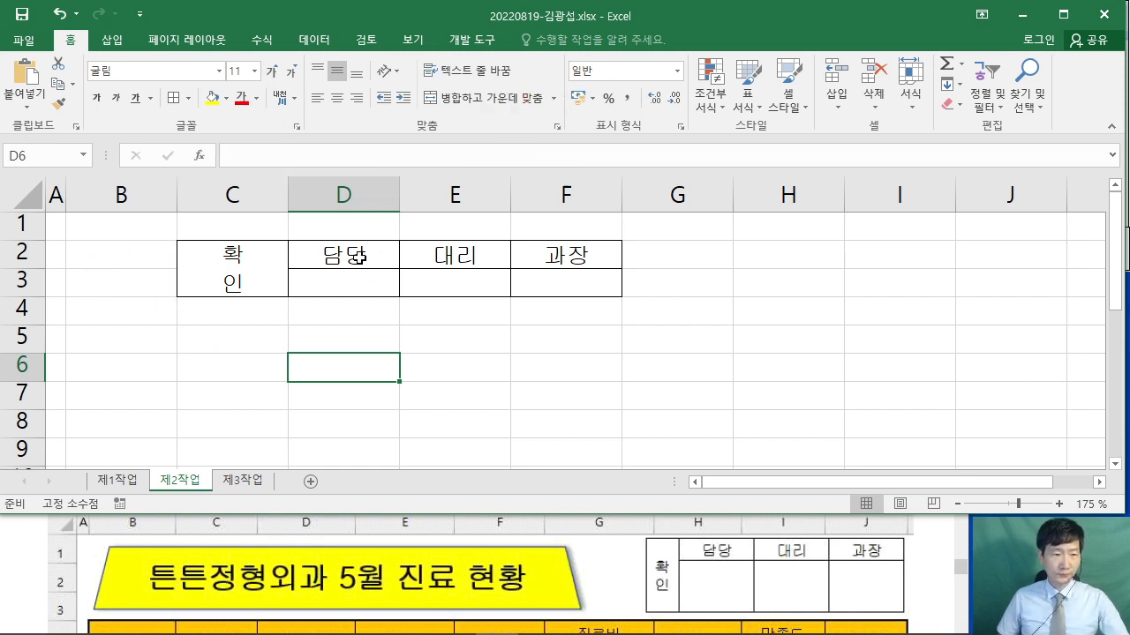
left_click(233, 194)
right_click(247, 189)
left_click(313, 399)
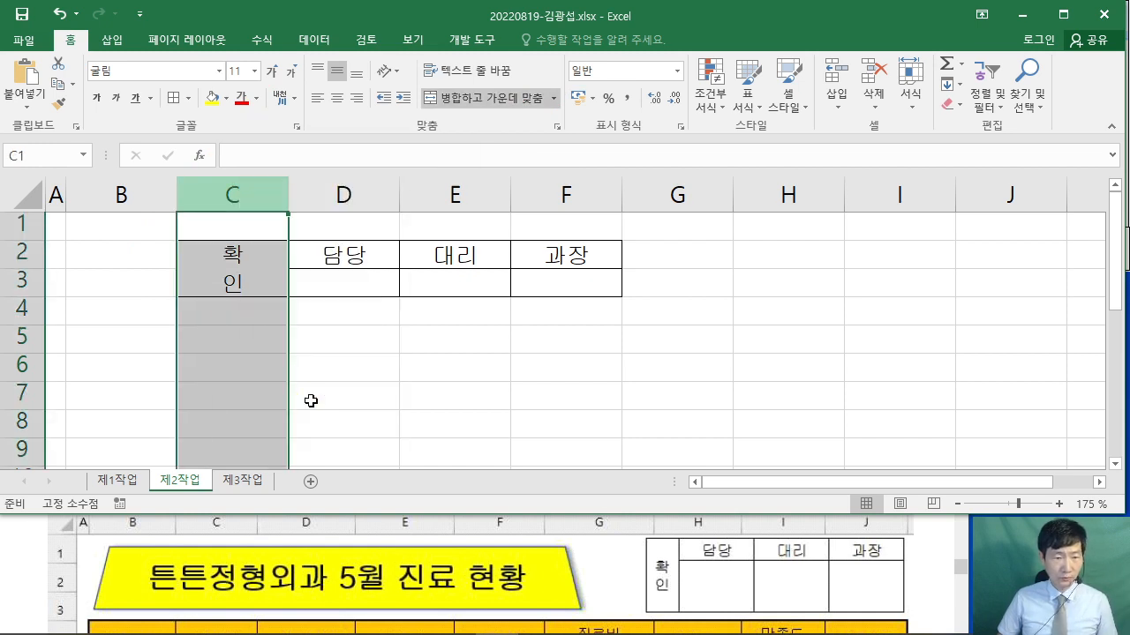
type("4")
key("Return")
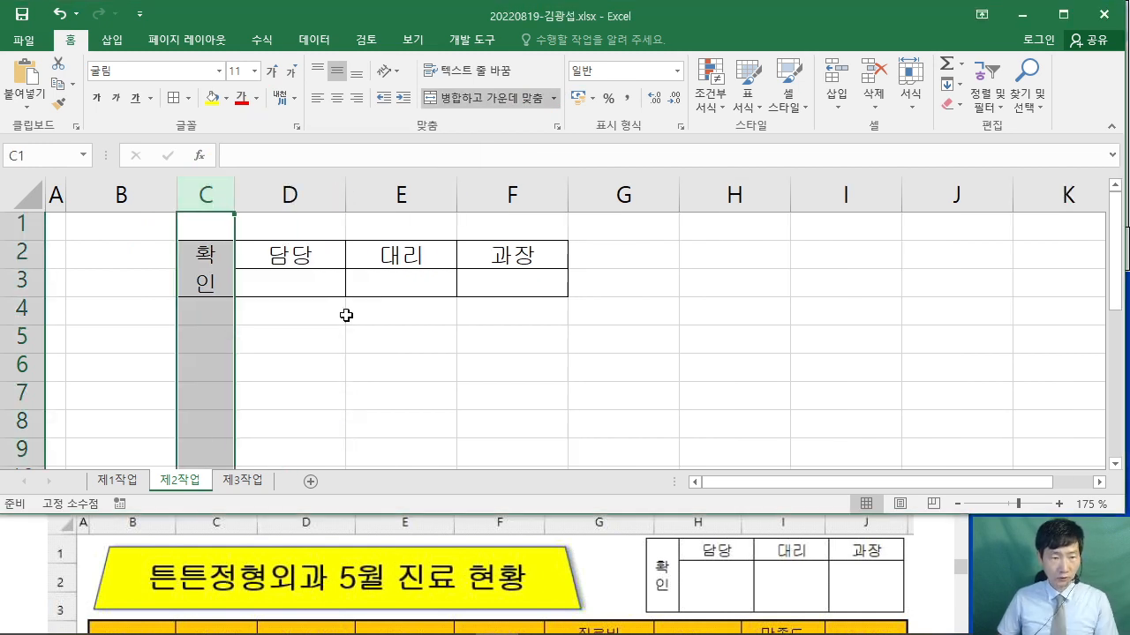
- Set columns D through F to a width of 7
left_click_drag(295, 195, 500, 186)
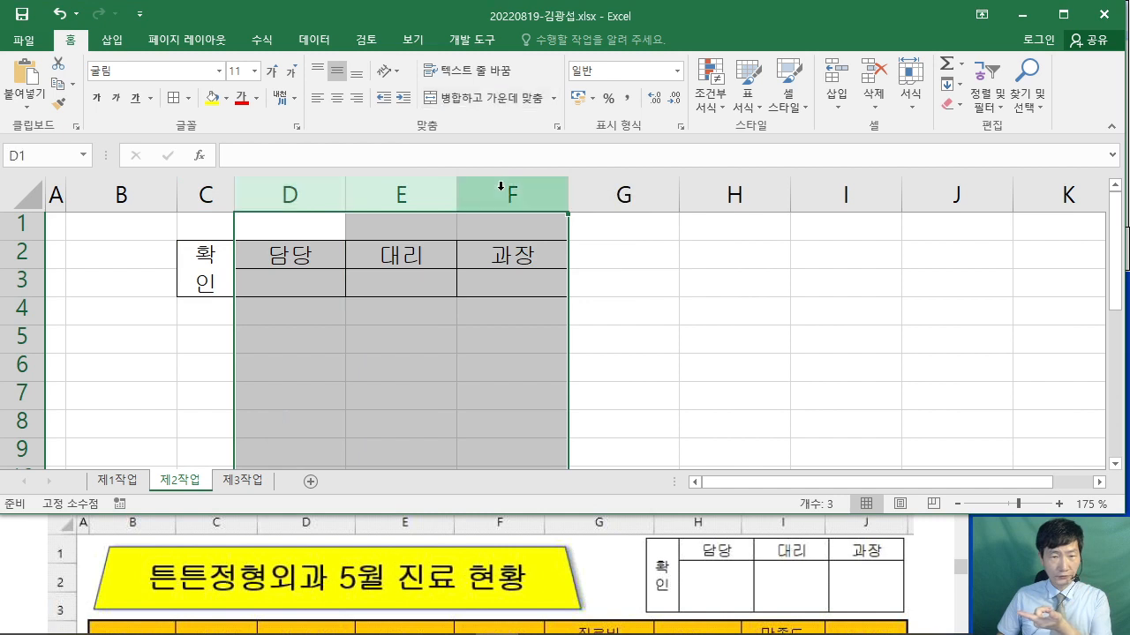
right_click(501, 186)
left_click(497, 378)
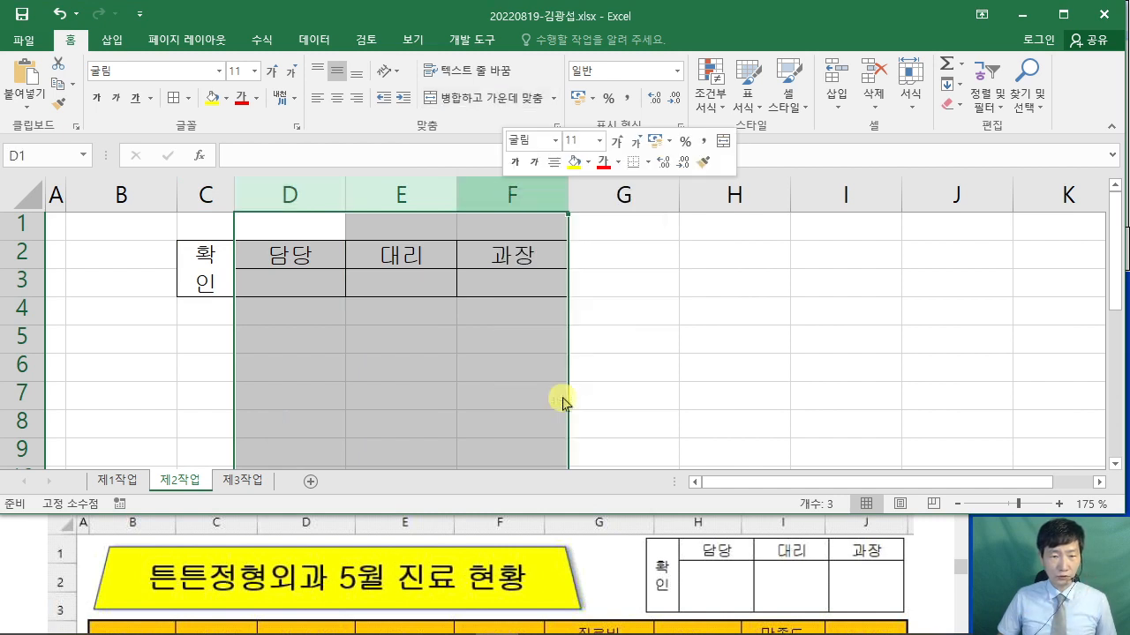
type("7.5")
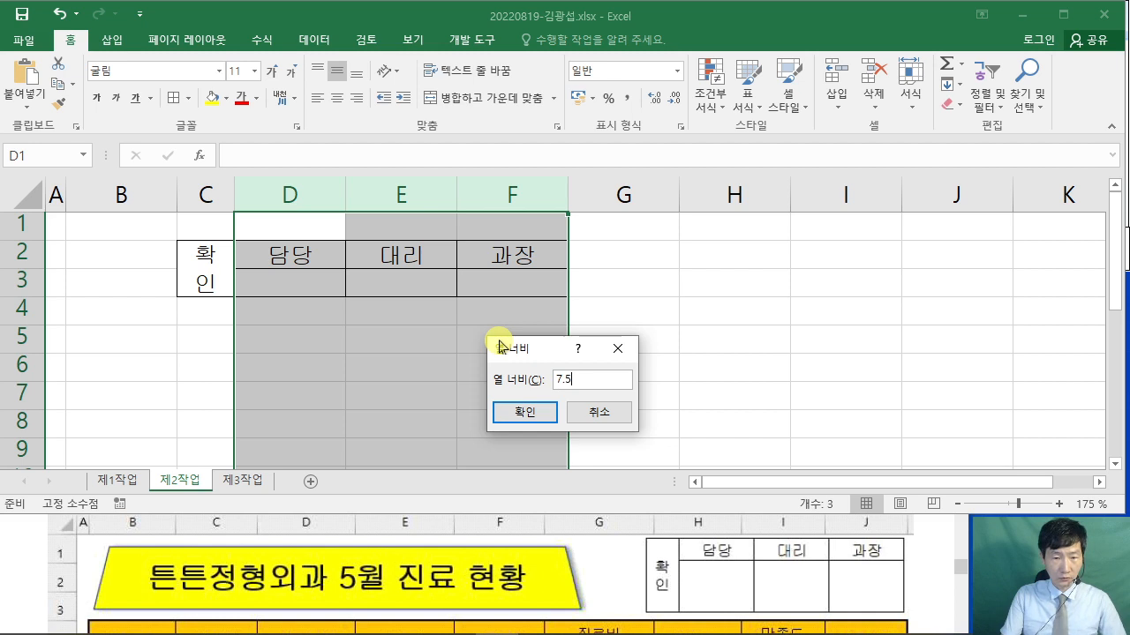
key("Return")
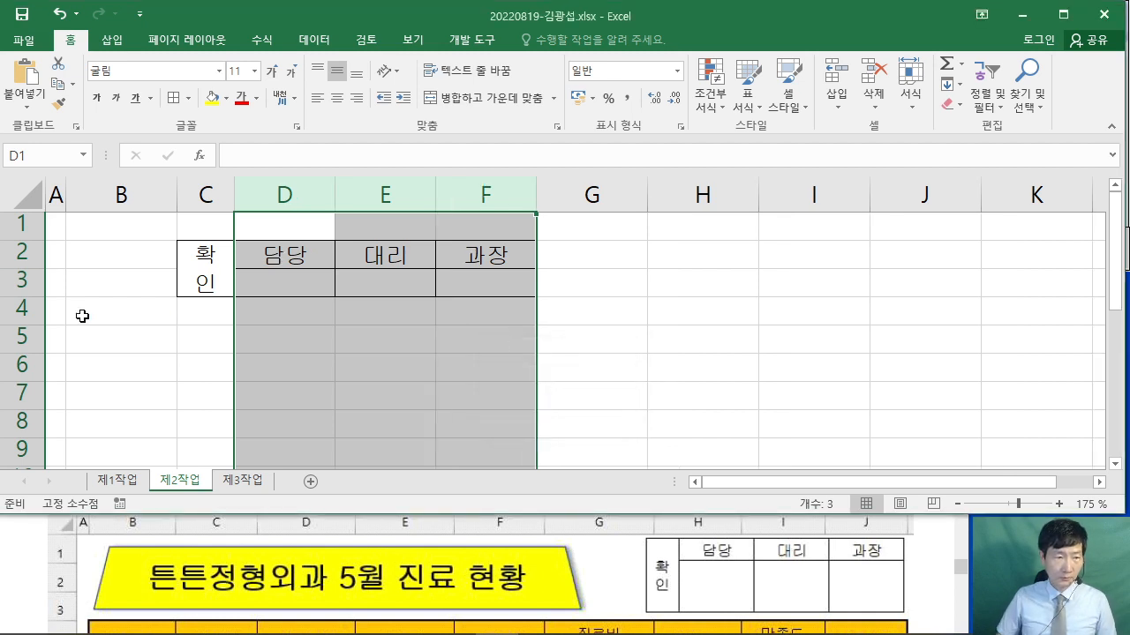
- Adjust row 2's height and set row 3's height to 40
left_click(27, 254)
right_click(27, 254)
left_click(124, 458)
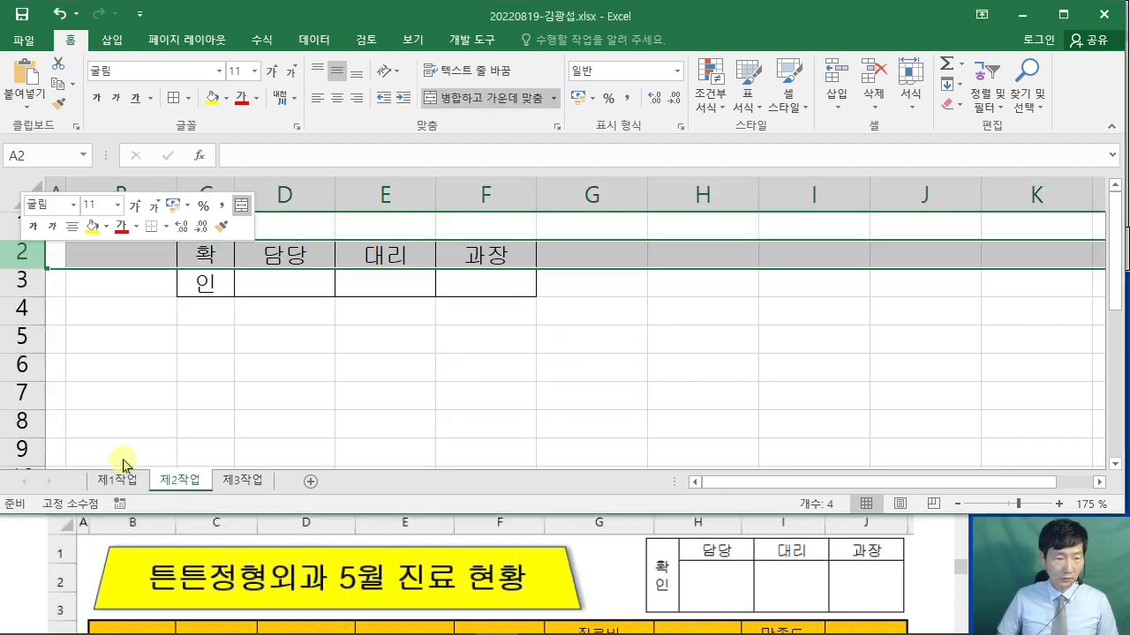
type("17.5")
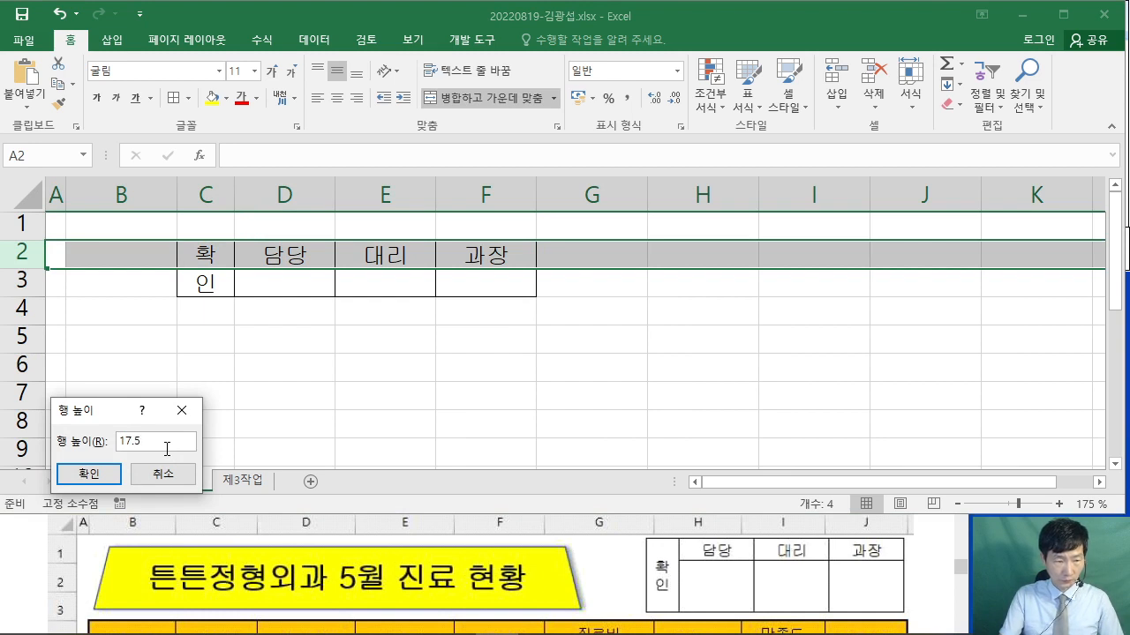
key("Return")
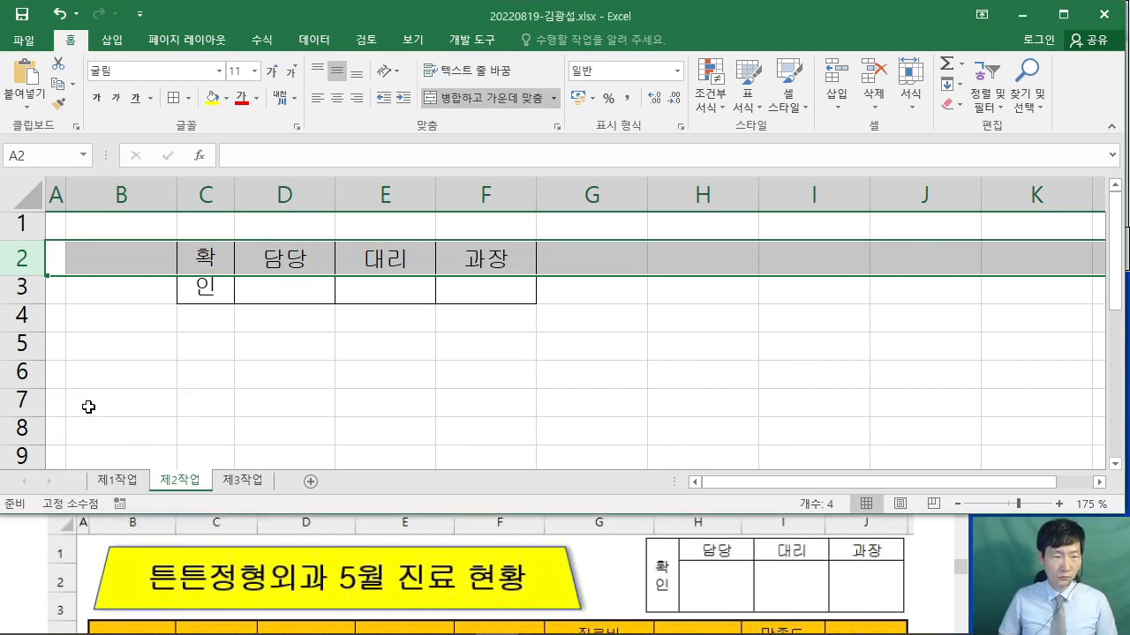
left_click(23, 288)
right_click(23, 288)
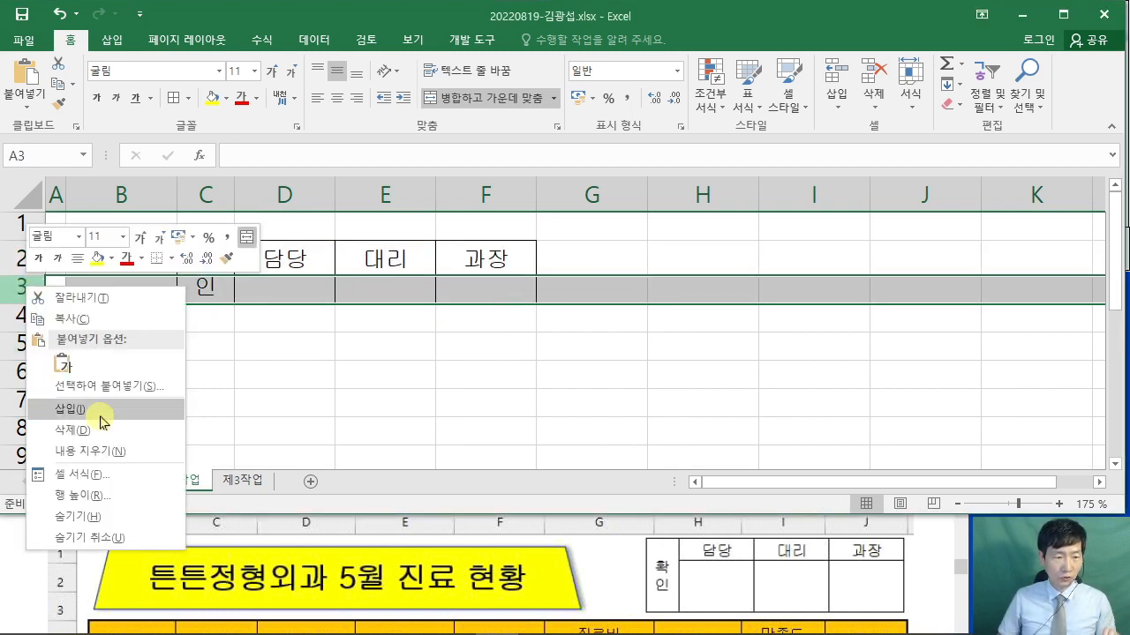
left_click(74, 496)
type("40")
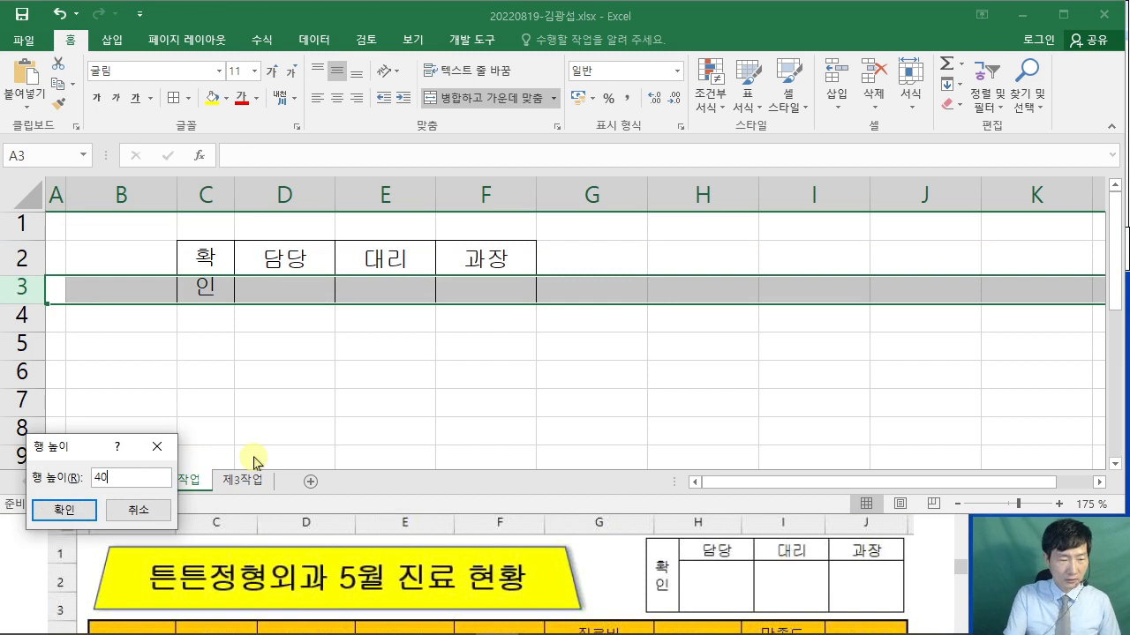
key("Return")
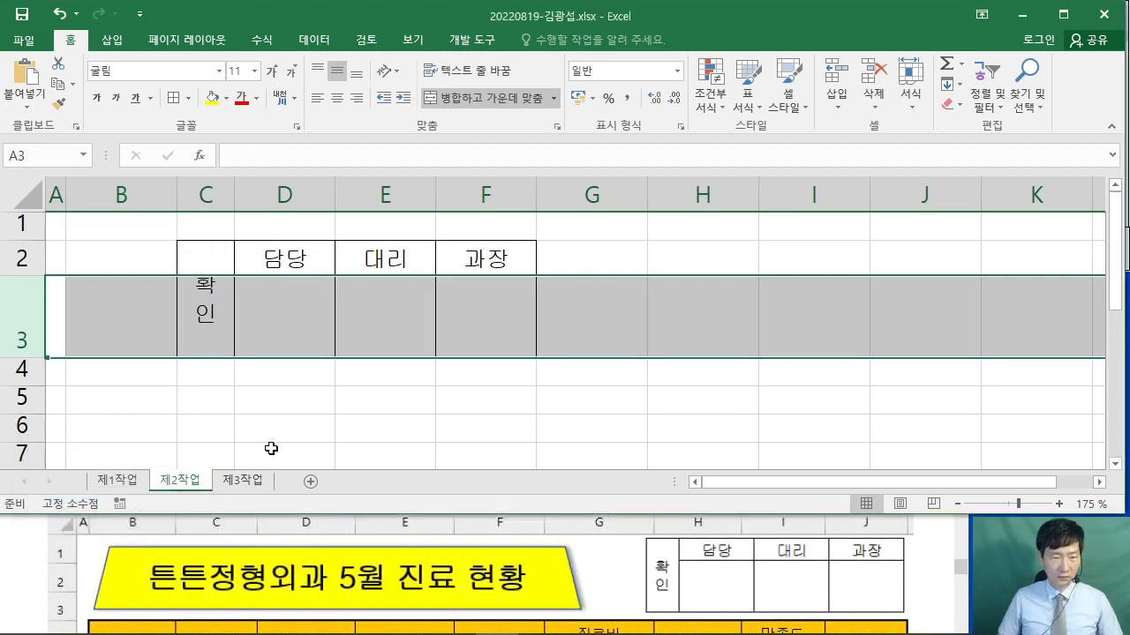
- Select the approval box range C2:F3
left_click(290, 427)
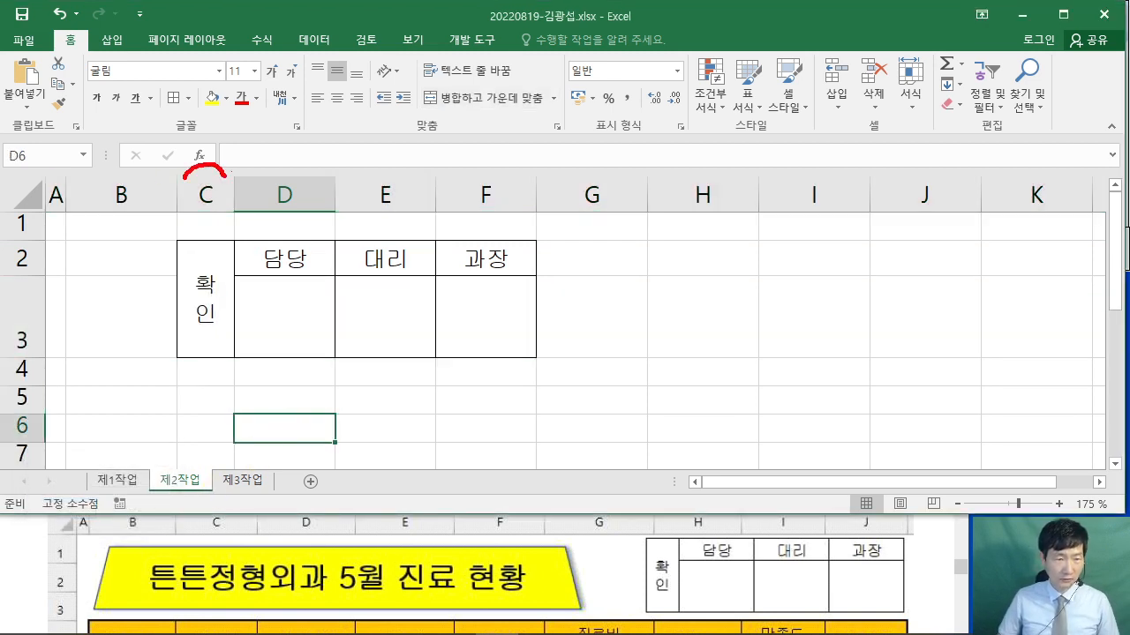
mouse_move(235, 111)
left_mouse_down()
mouse_move(266, 146)
mouse_move(248, 156)
left_mouse_up()
left_click_drag(263, 187, 505, 175)
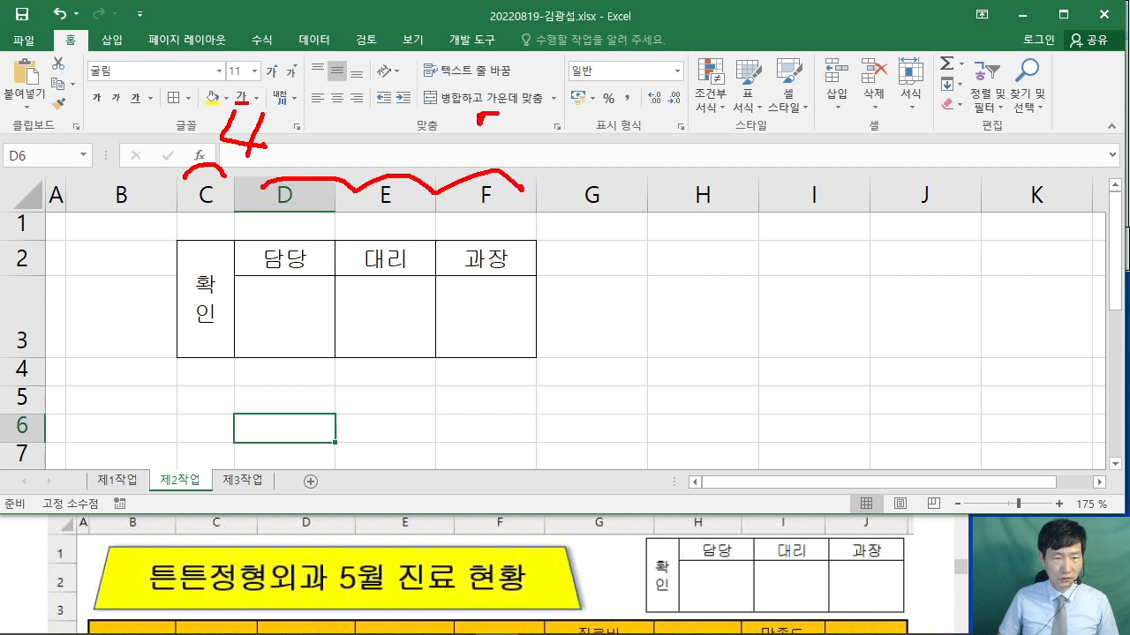
left_click_drag(528, 113, 520, 140)
left_click_drag(526, 108, 568, 104)
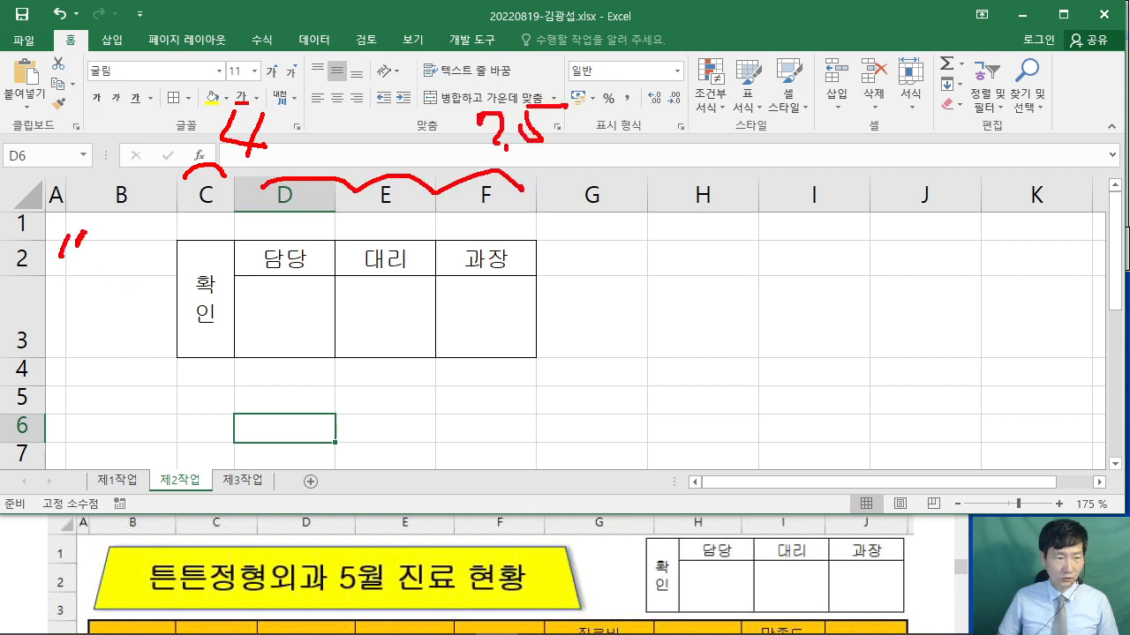
left_click_drag(129, 240, 128, 262)
left_click_drag(133, 240, 159, 239)
left_click_drag(112, 314, 115, 340)
mouse_move(139, 325)
left_mouse_down()
mouse_move(129, 342)
mouse_move(134, 320)
left_mouse_up()
left_click_drag(175, 293, 173, 342)
left_click_drag(183, 246, 168, 295)
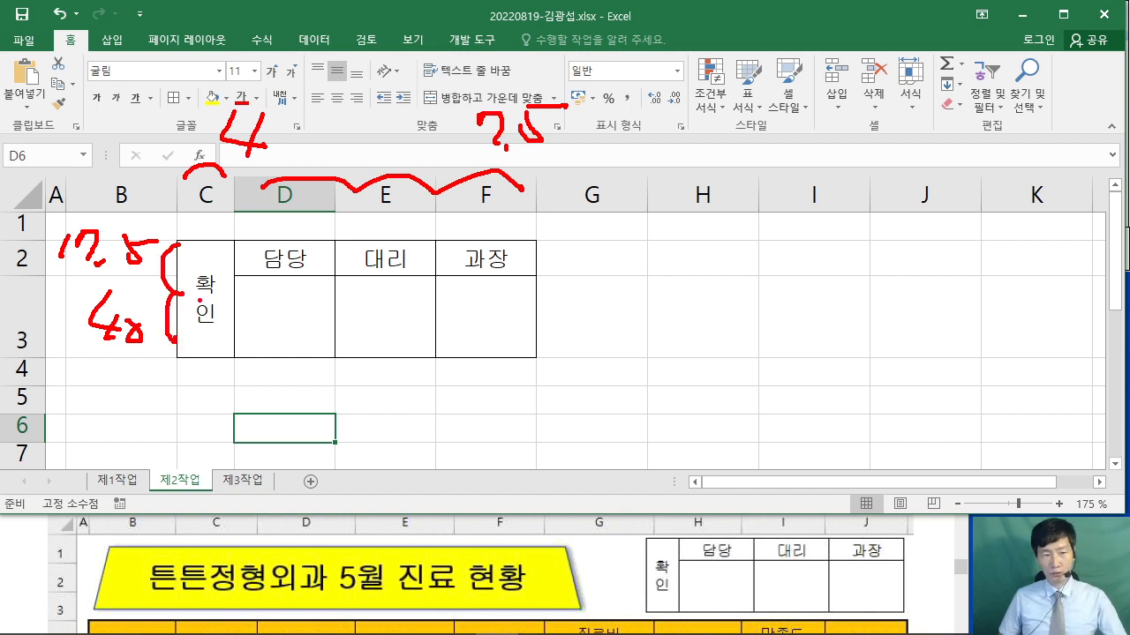
key("Escape")
mouse_move(226, 265)
left_mouse_down()
mouse_move(504, 273)
mouse_move(485, 292)
left_mouse_up()
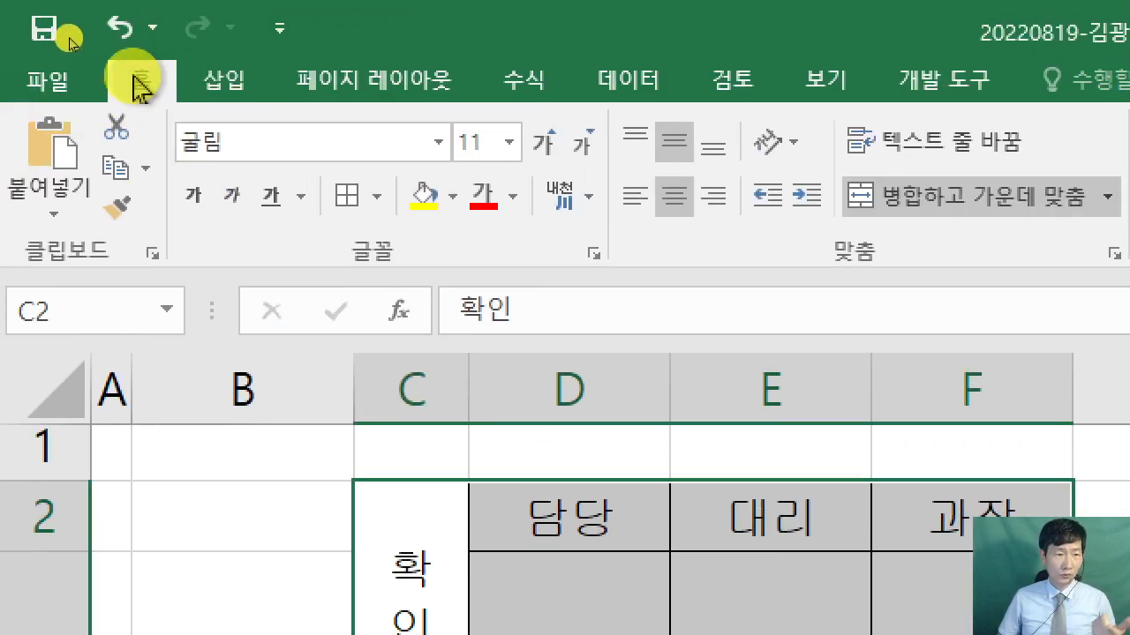
- Copy the approval box C2:F3 as a picture
left_click(146, 170)
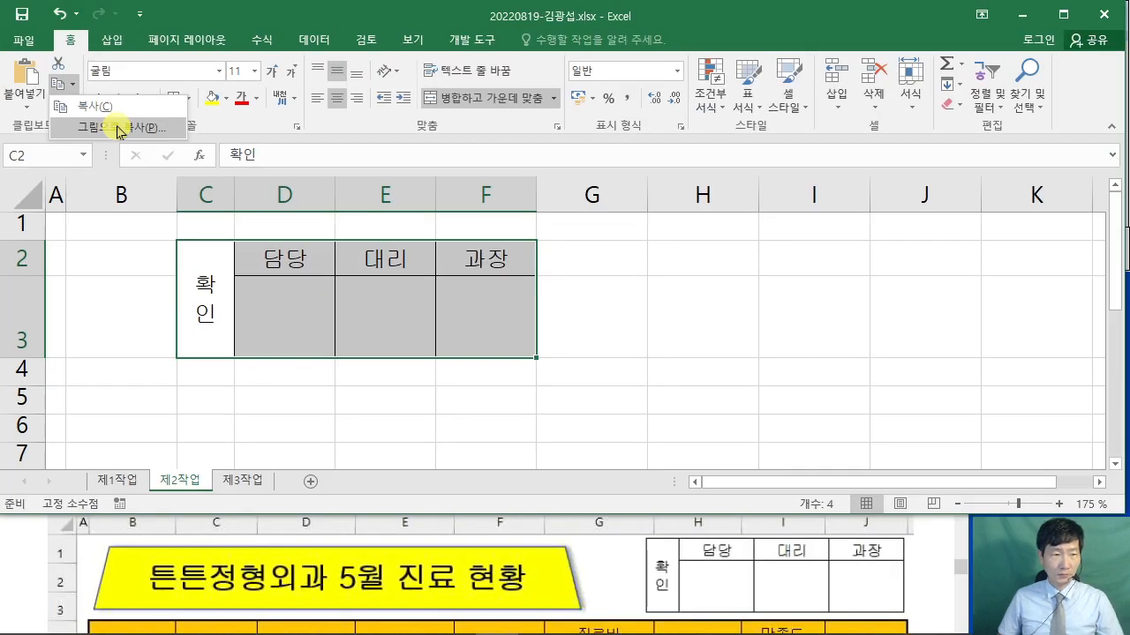
left_click(118, 128)
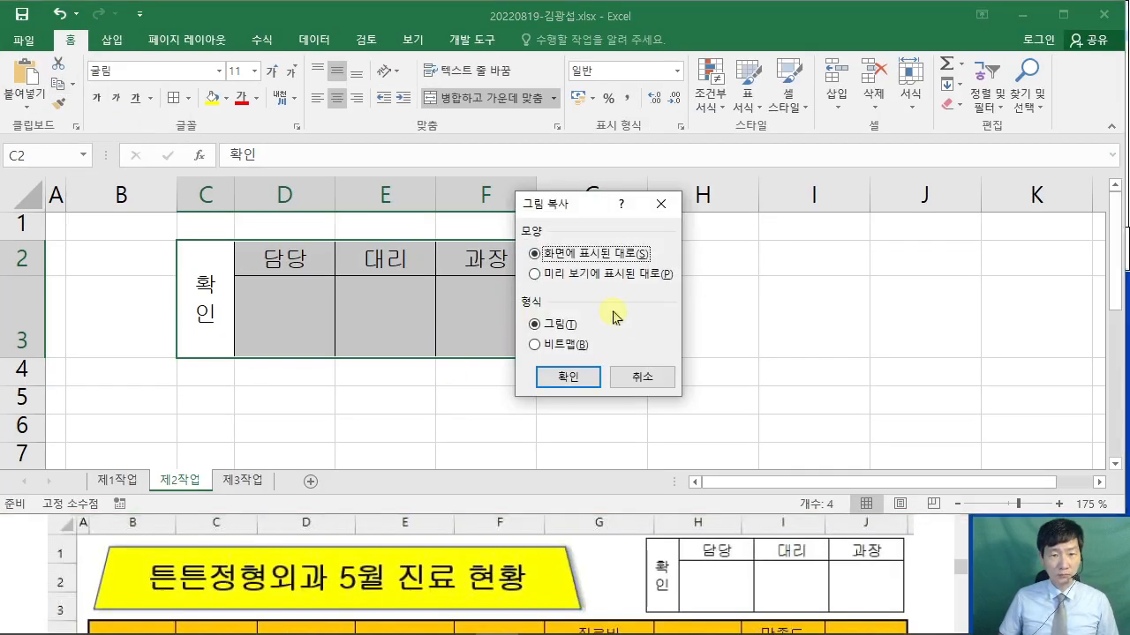
left_click_drag(553, 204, 428, 132)
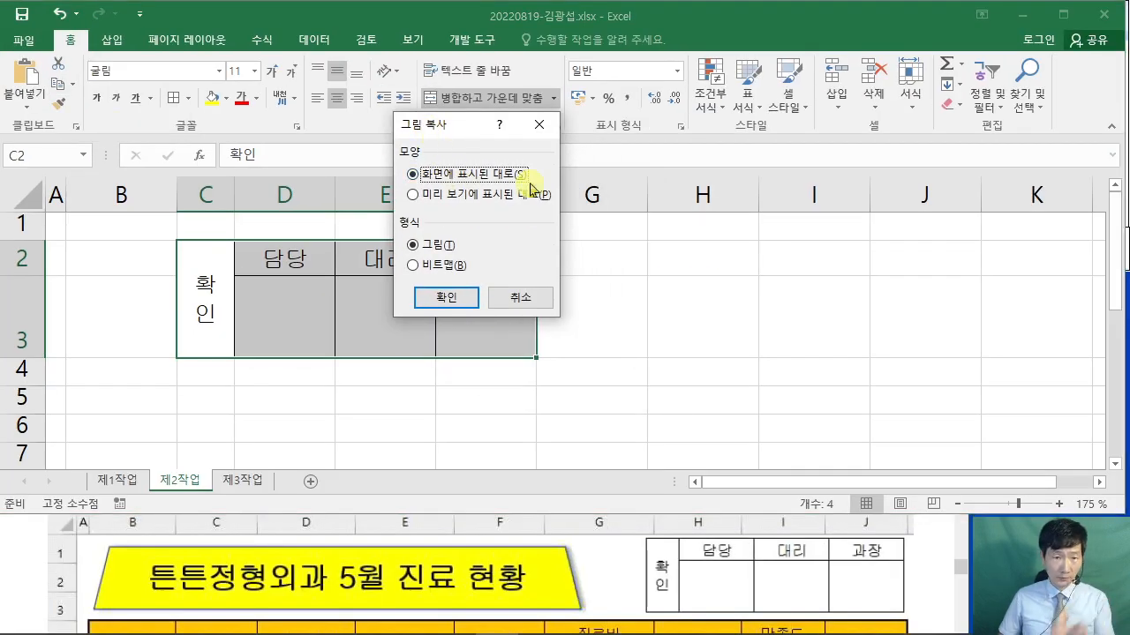
left_click(445, 301)
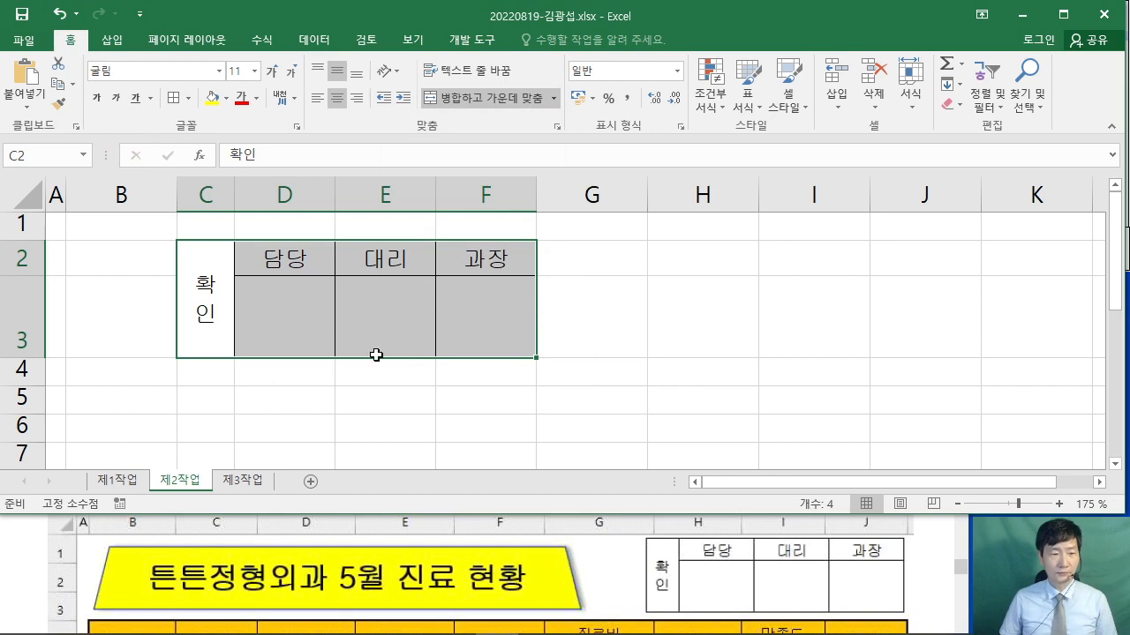
- Paste the picture at H1 on 제1작업, adjust its position and width, then return to 제2작업
left_click(113, 479)
left_click(639, 210)
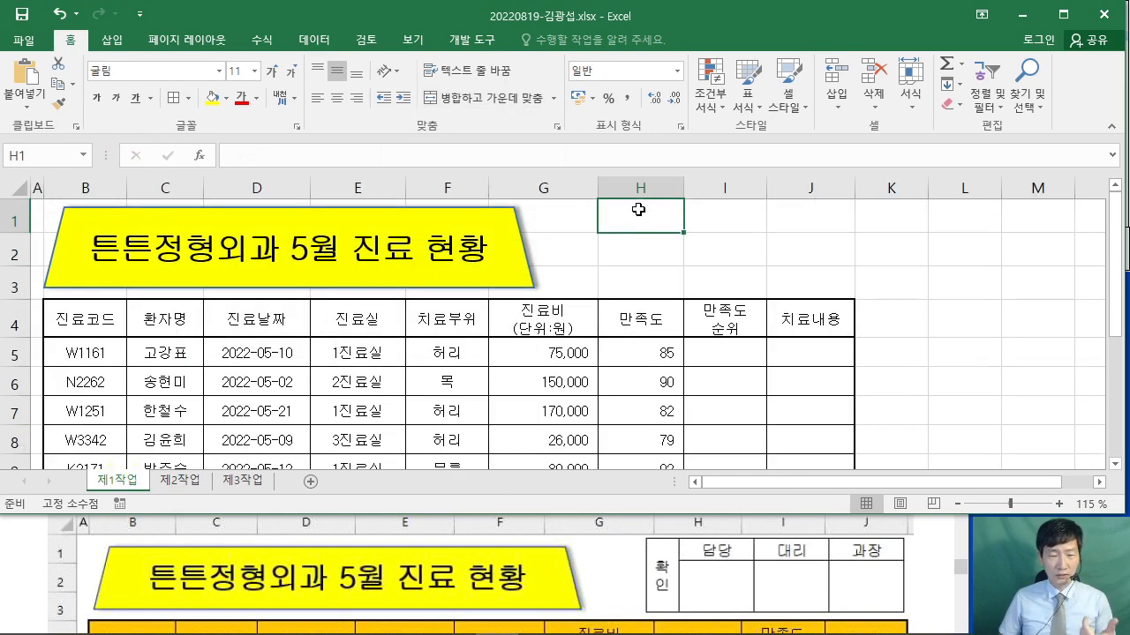
right_click(639, 211)
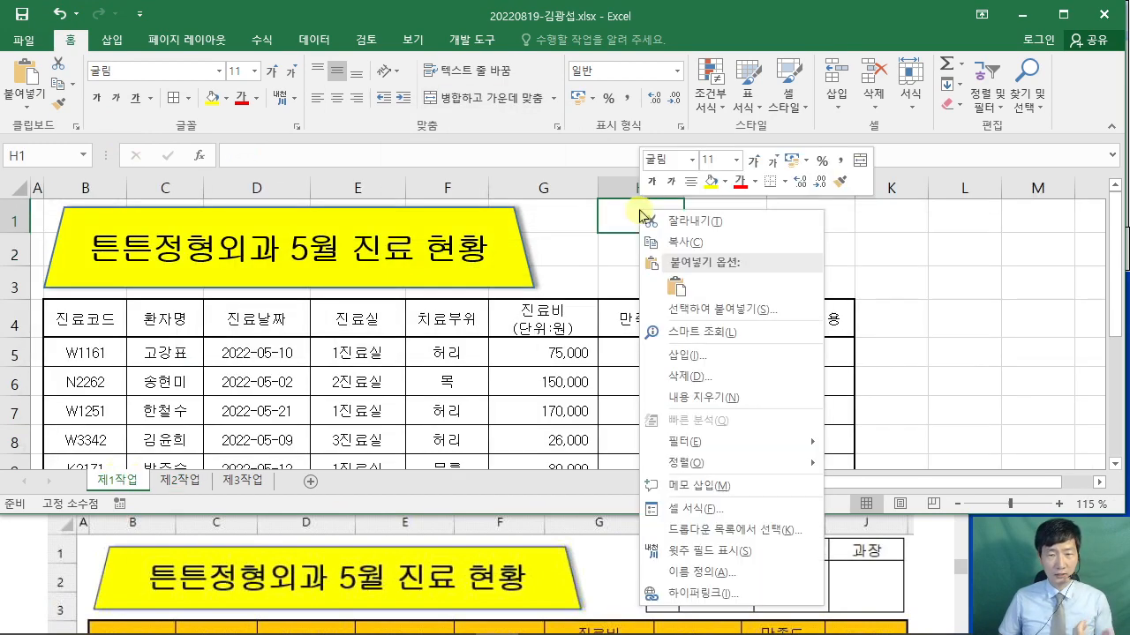
left_click(674, 285)
left_click_drag(729, 256, 750, 261)
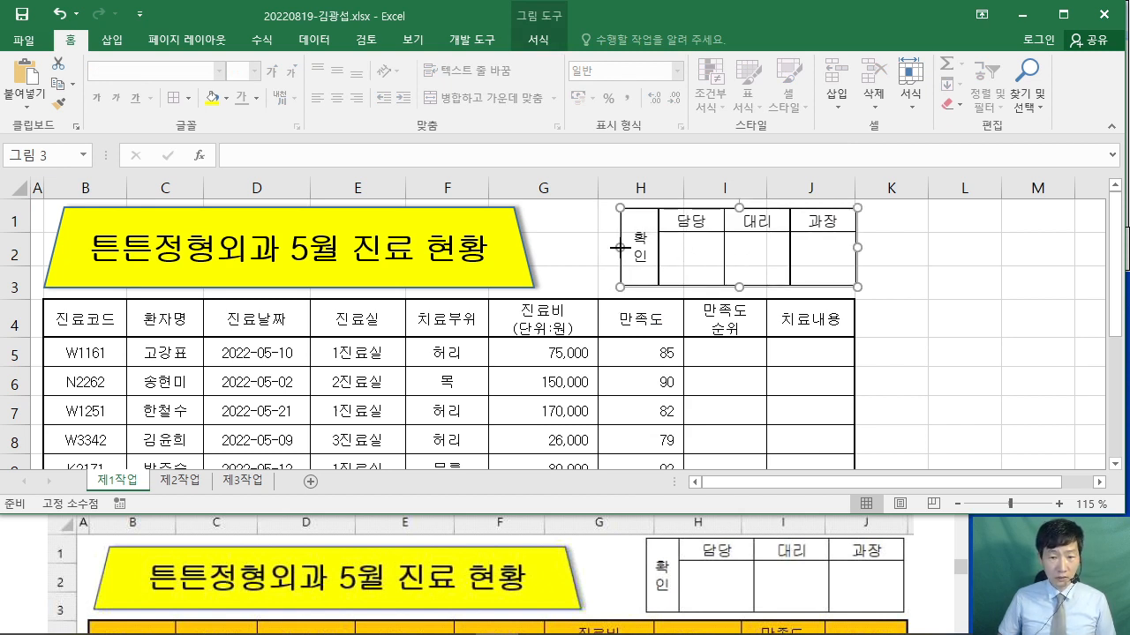
left_click_drag(620, 248, 591, 248)
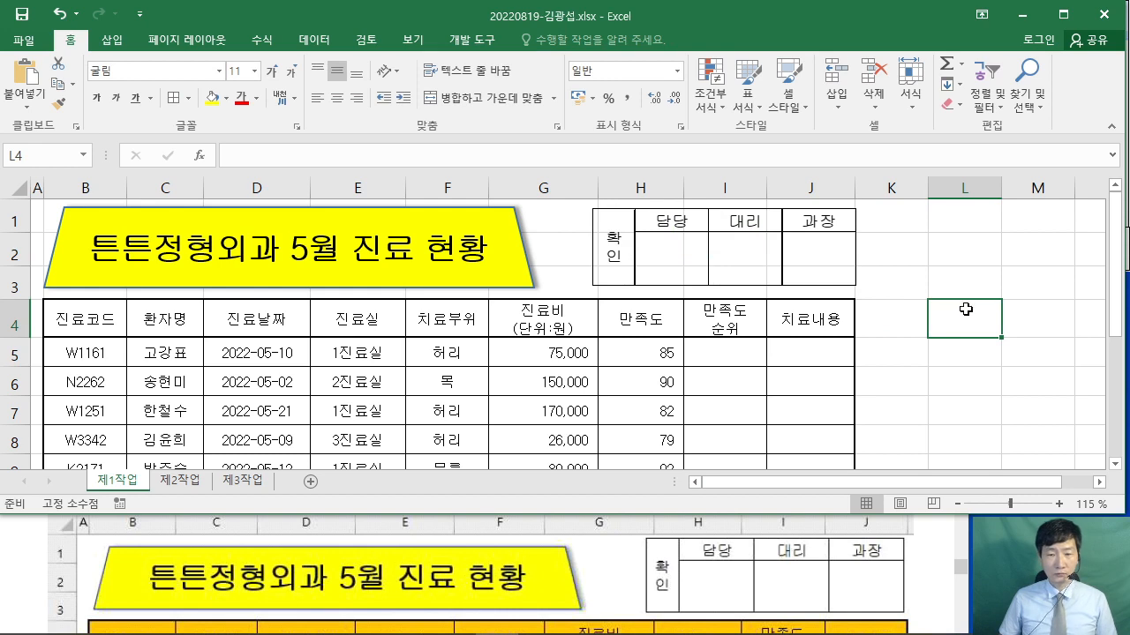
left_click(176, 479)
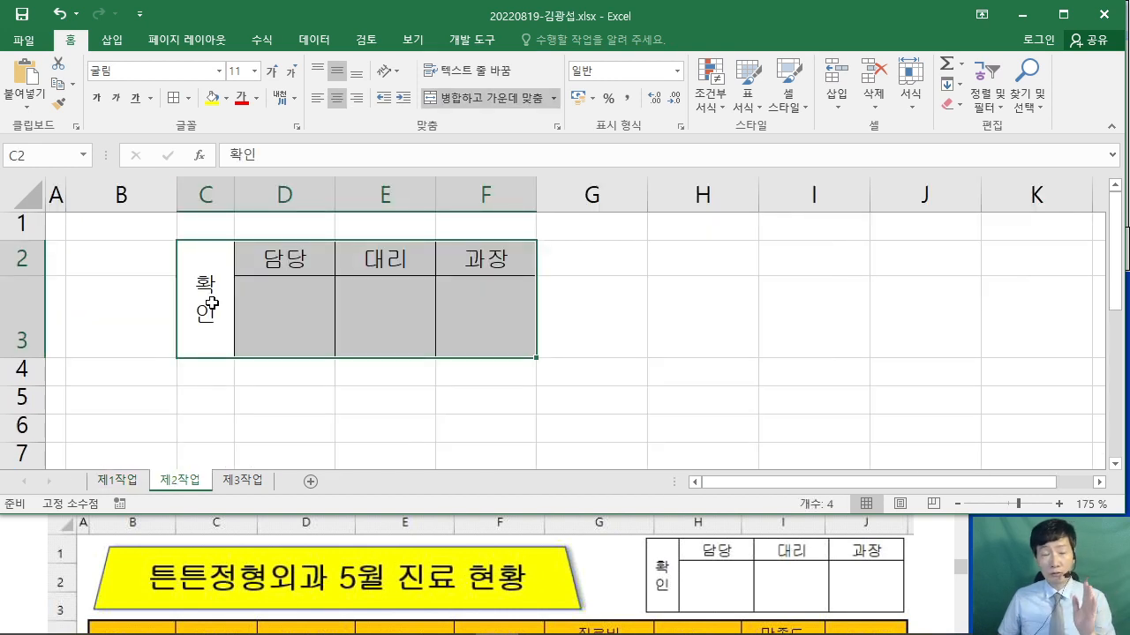
- Delete columns C:F and rows 2:3 that held the original approval table
left_click_drag(212, 189, 478, 183)
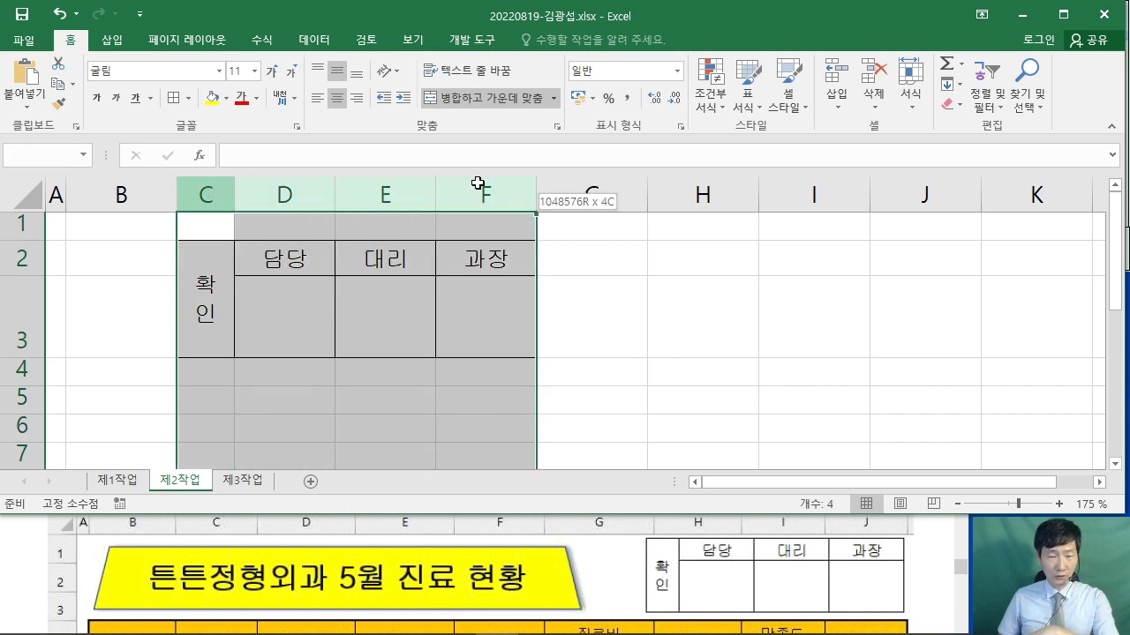
right_click(470, 196)
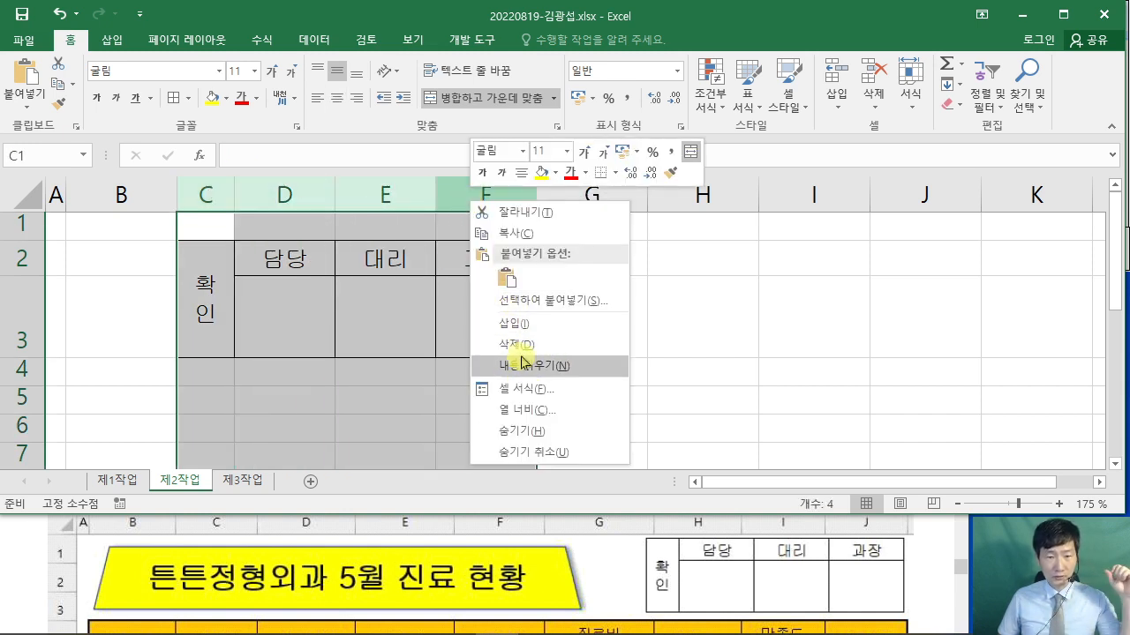
left_click(517, 344)
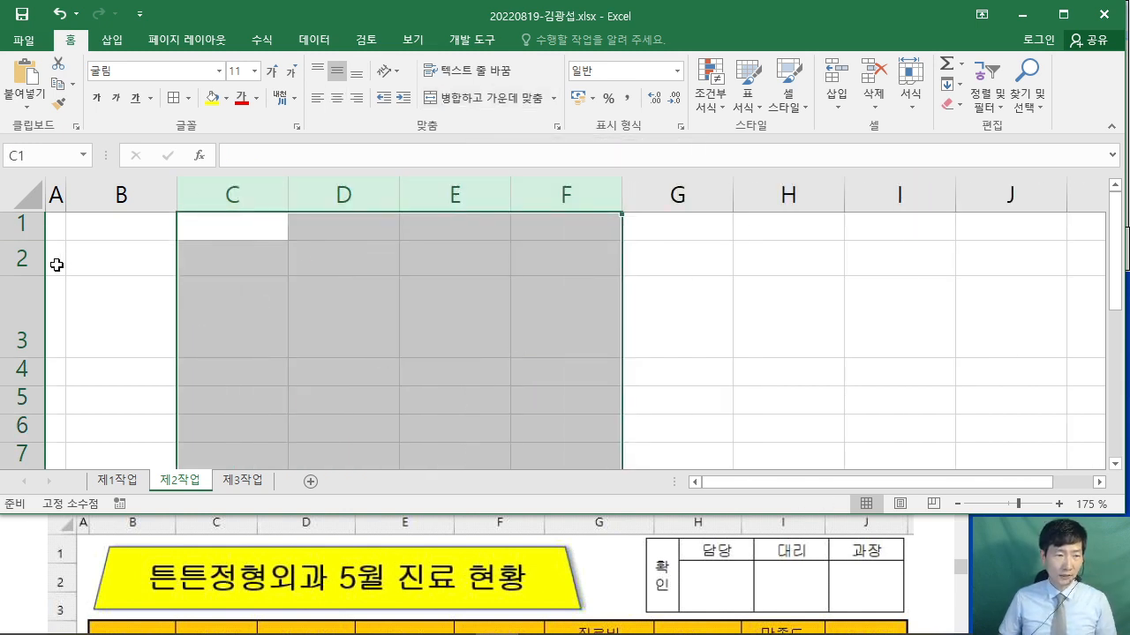
left_click_drag(19, 258, 21, 311)
right_click(21, 310)
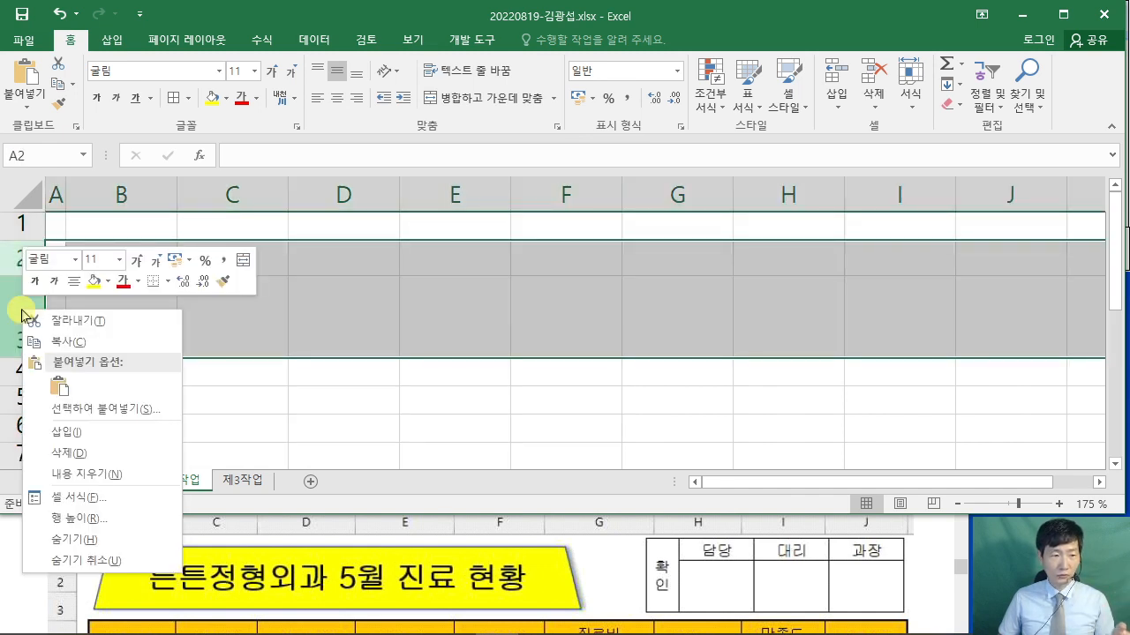
left_click(54, 452)
left_click(333, 371)
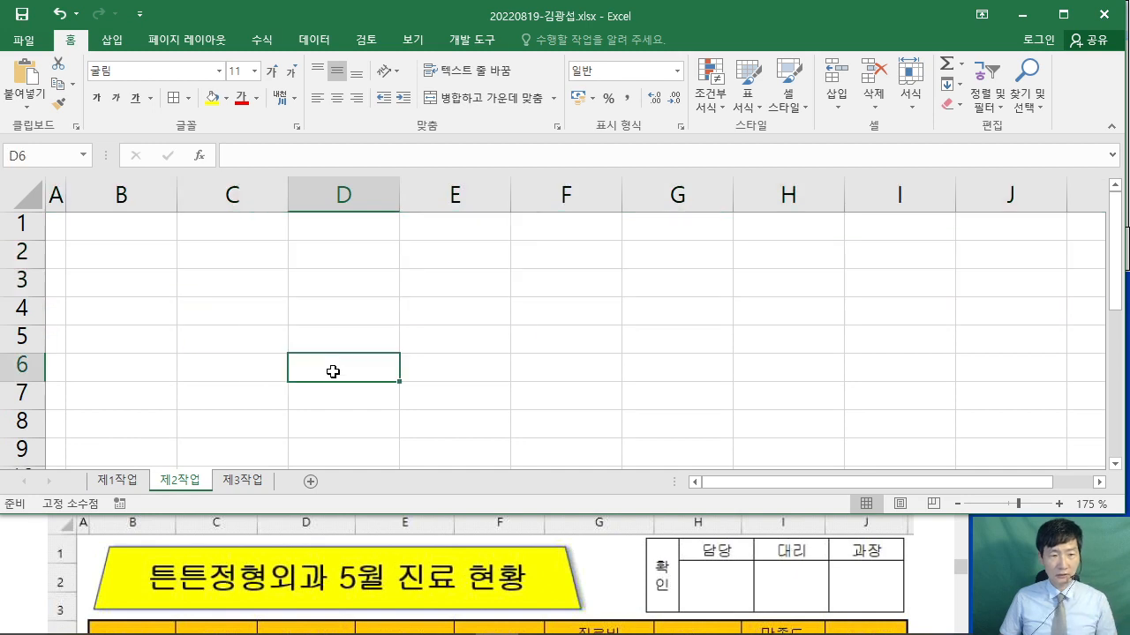
- Return to 제1작업 and bring the exam instructions PDF forward
left_click(115, 480)
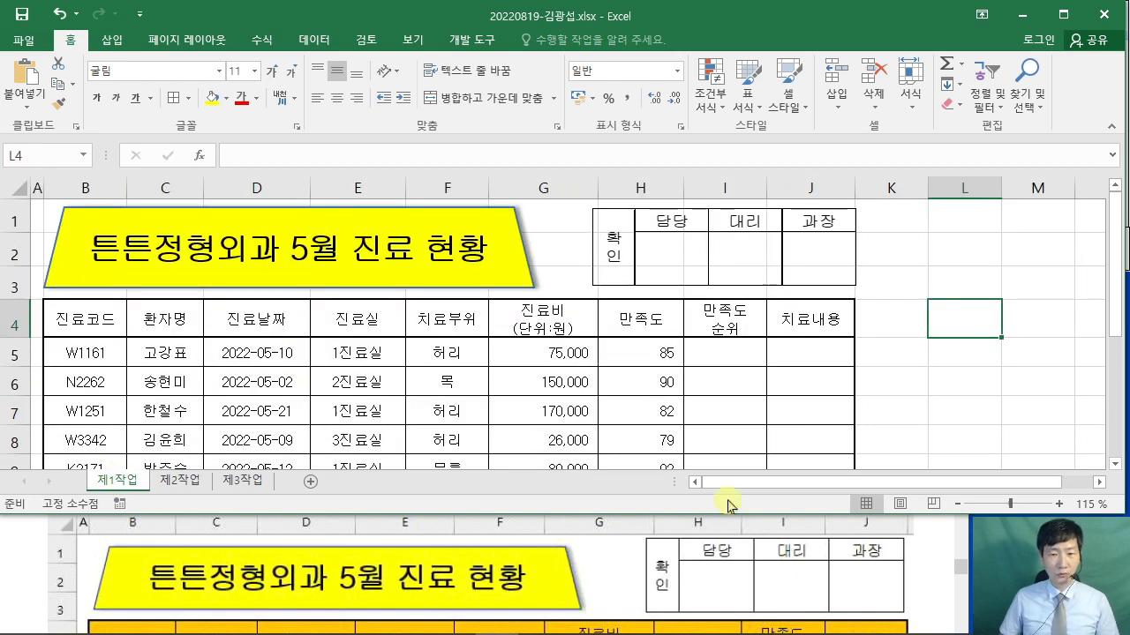
left_click(924, 565)
scroll(927, 563, "down", 5)
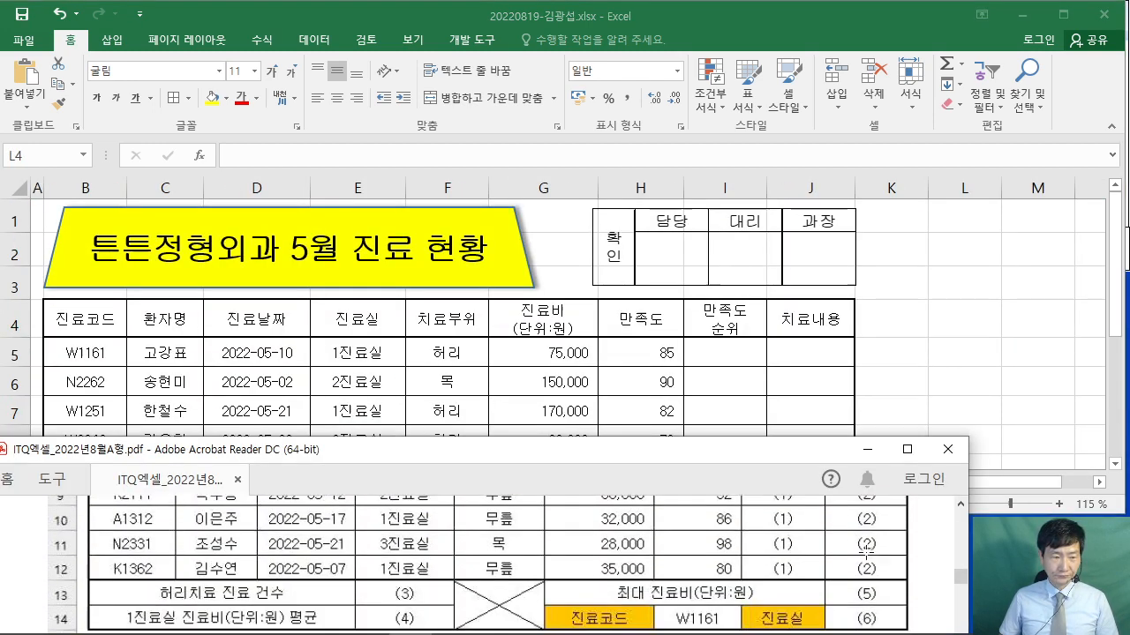
- Check the orange fill instruction in the PDF and select the header row B4:J4
scroll(852, 550, "down", 6)
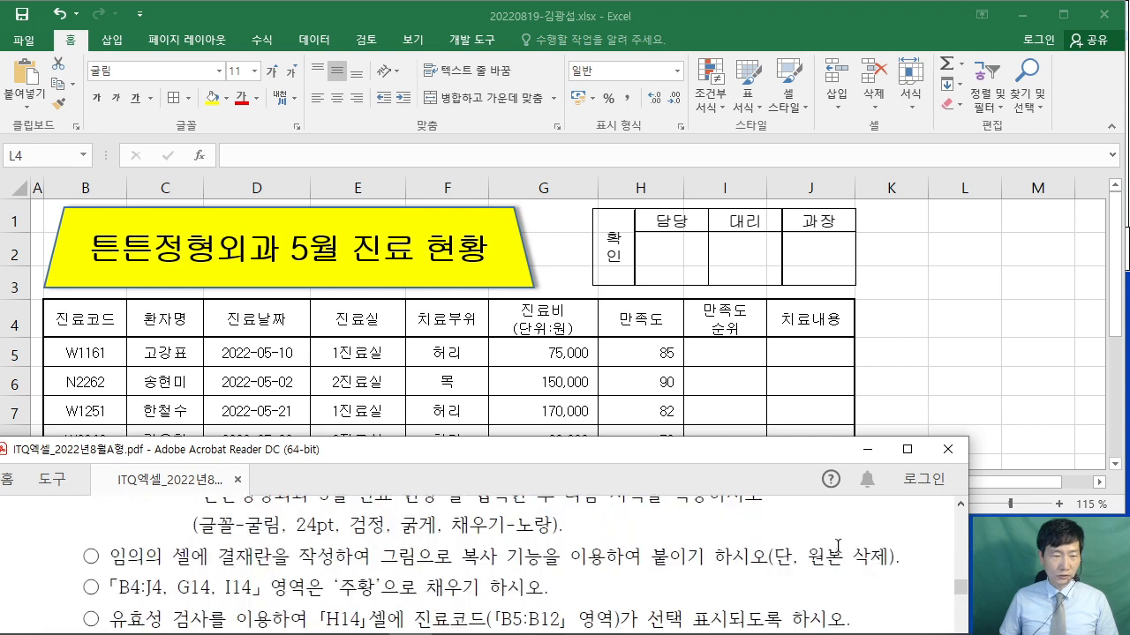
scroll(565, 556, "down", 1)
left_click_drag(120, 560, 374, 562)
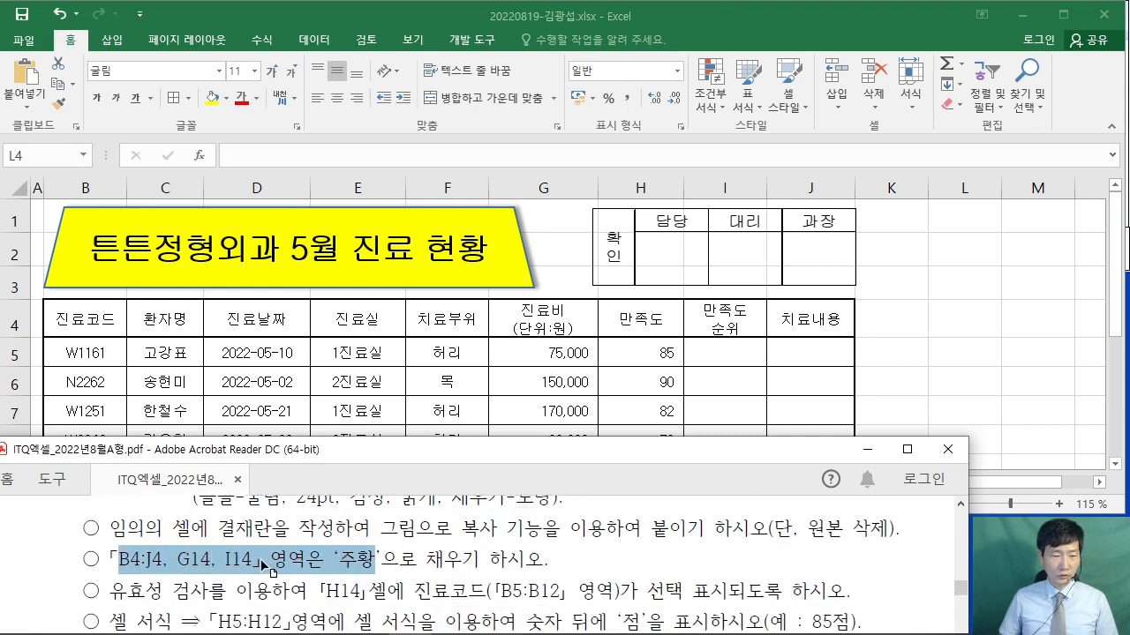
left_click(264, 564)
left_click(89, 331)
left_click_drag(85, 319, 795, 322)
scroll(752, 324, "down", 1)
scroll(753, 326, "down", 1)
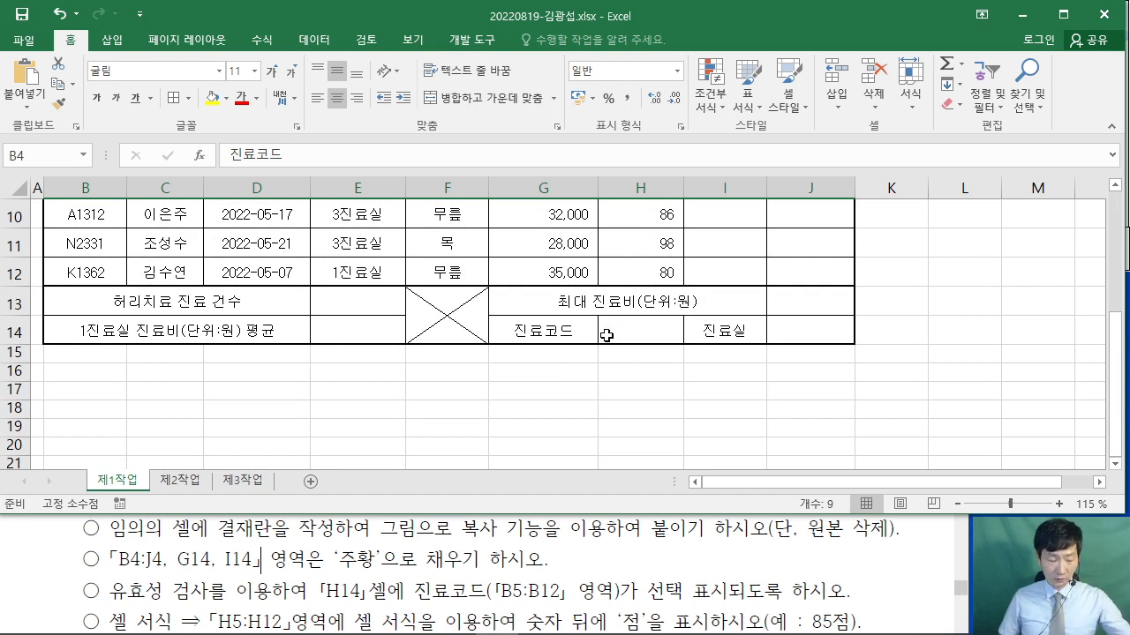
left_click_drag(364, 115, 554, 251)
mouse_move(423, 154)
left_mouse_down()
mouse_move(466, 162)
mouse_move(530, 150)
mouse_move(560, 216)
left_mouse_up()
left_click_drag(312, 263, 374, 319)
key("Escape")
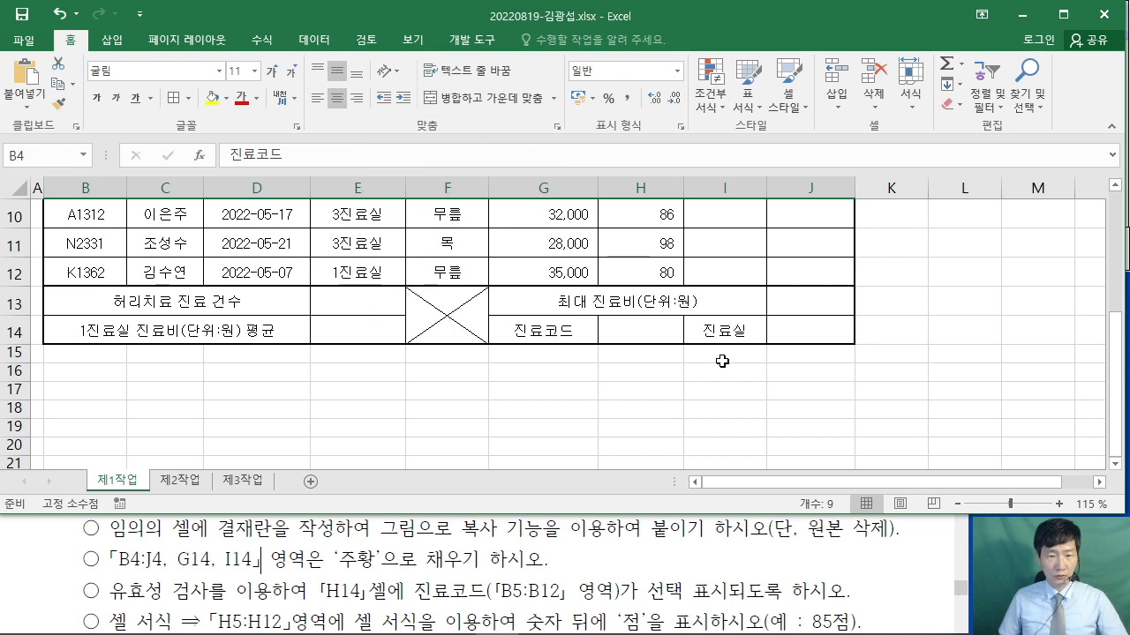
- Add G14 and I14 to the selection and fill them all with orange
left_click(561, 327, "ctrl")
left_click(744, 338, "ctrl")
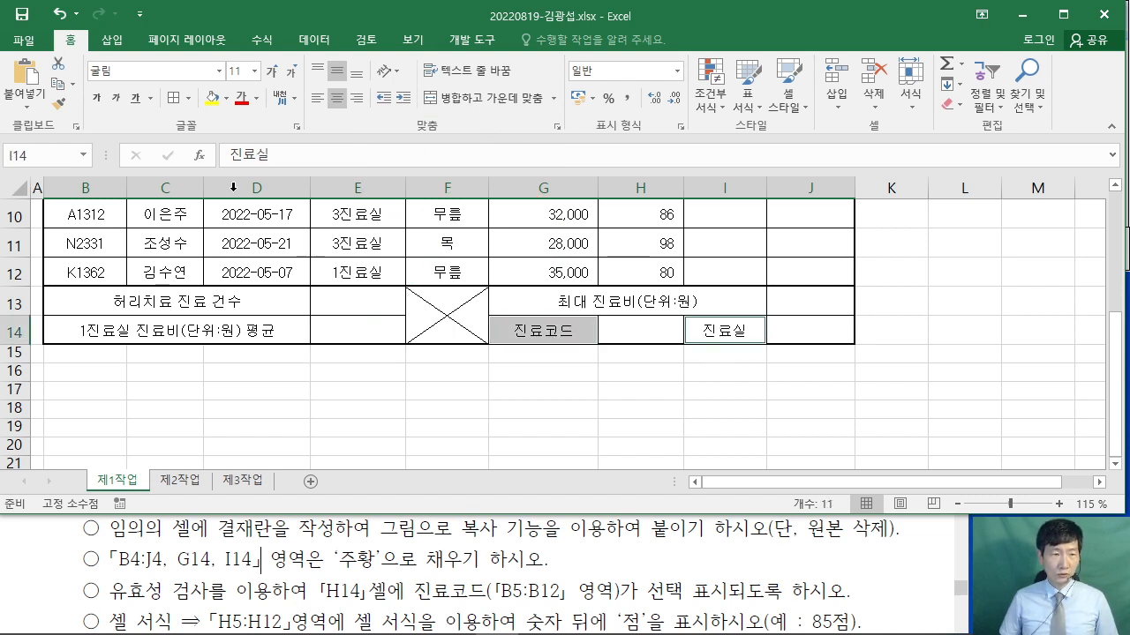
left_click(227, 99)
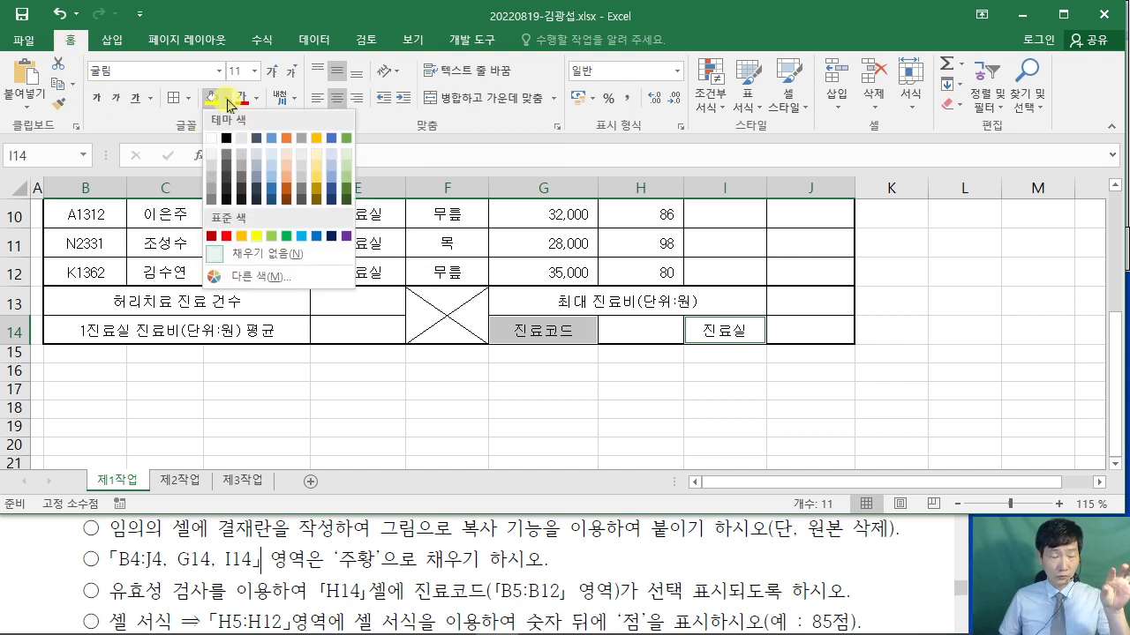
left_click(243, 236)
scroll(560, 341, "up", 3)
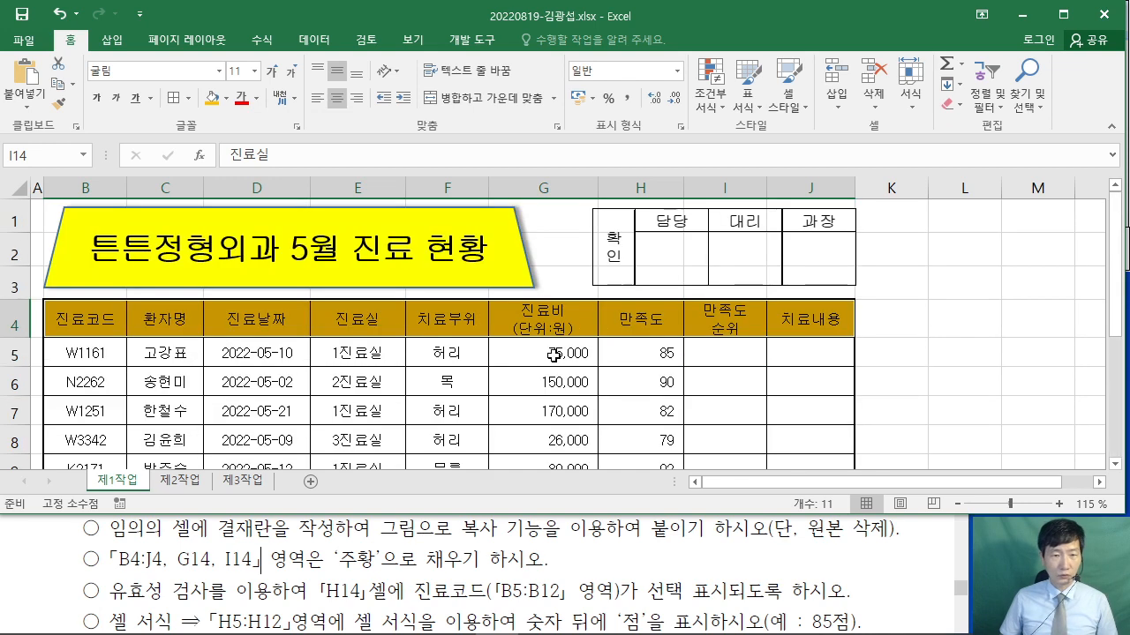
scroll(560, 340, "down", 2)
scroll(553, 357, "up", 2)
scroll(561, 361, "down", 2)
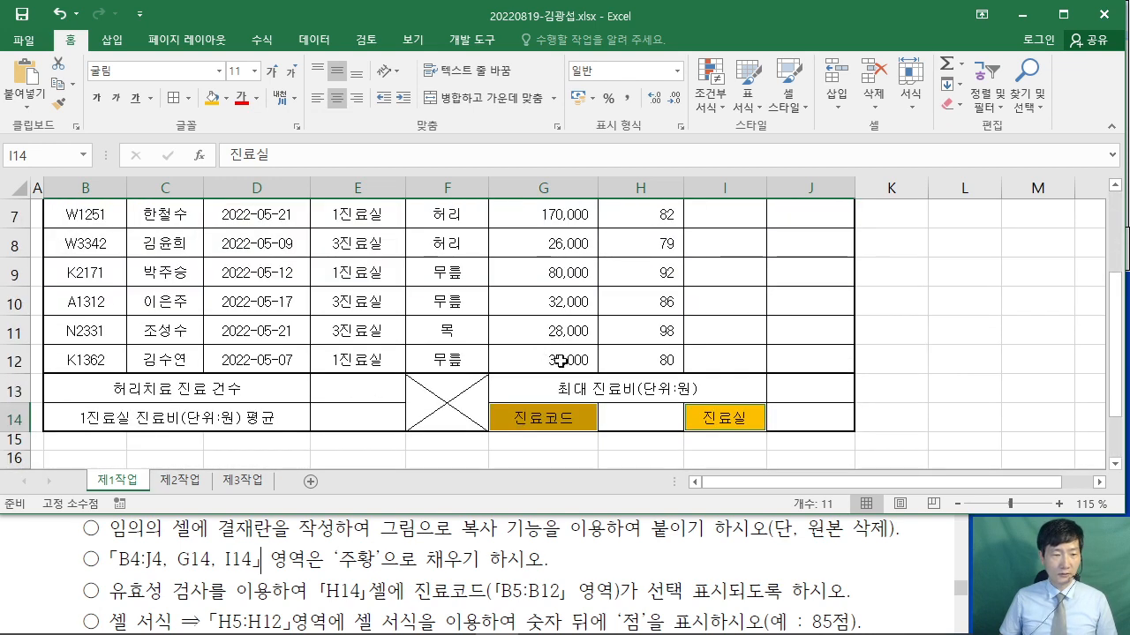
scroll(448, 328, "up", 2)
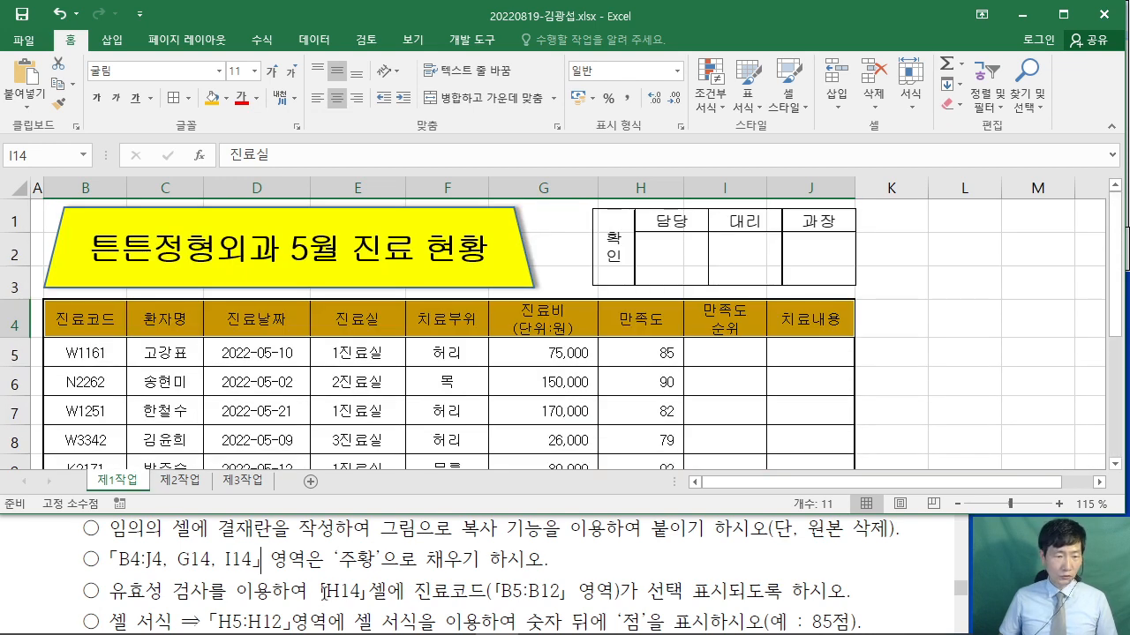
left_click(1070, 336)
scroll(931, 316, "down", 3)
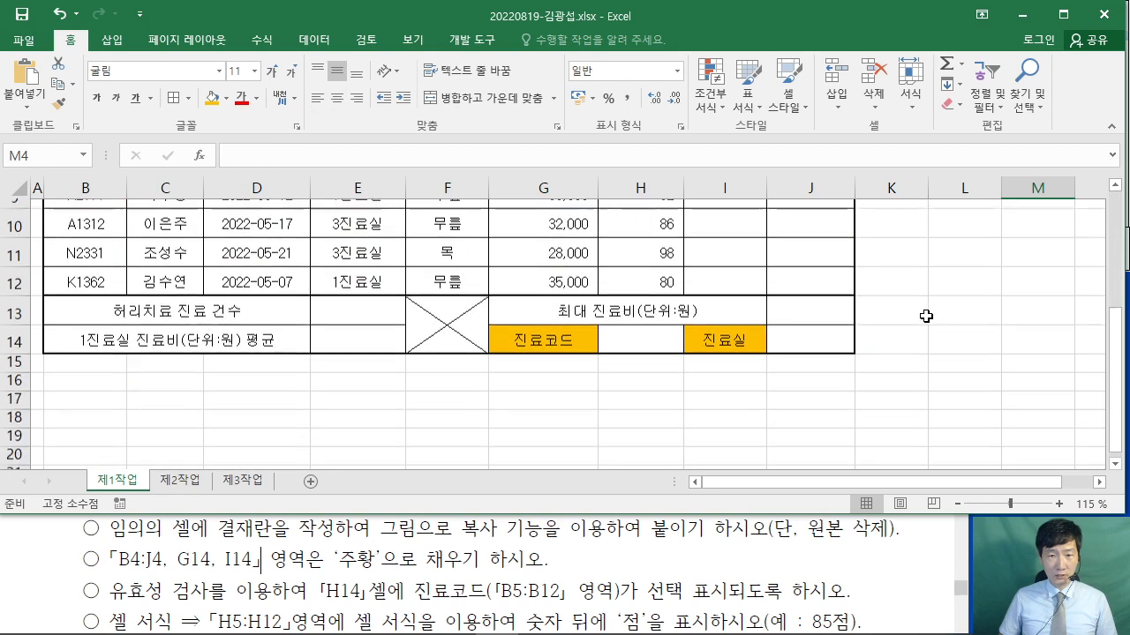
- Add a List data validation to H14 with source $B$5:$B$12
left_click(624, 323)
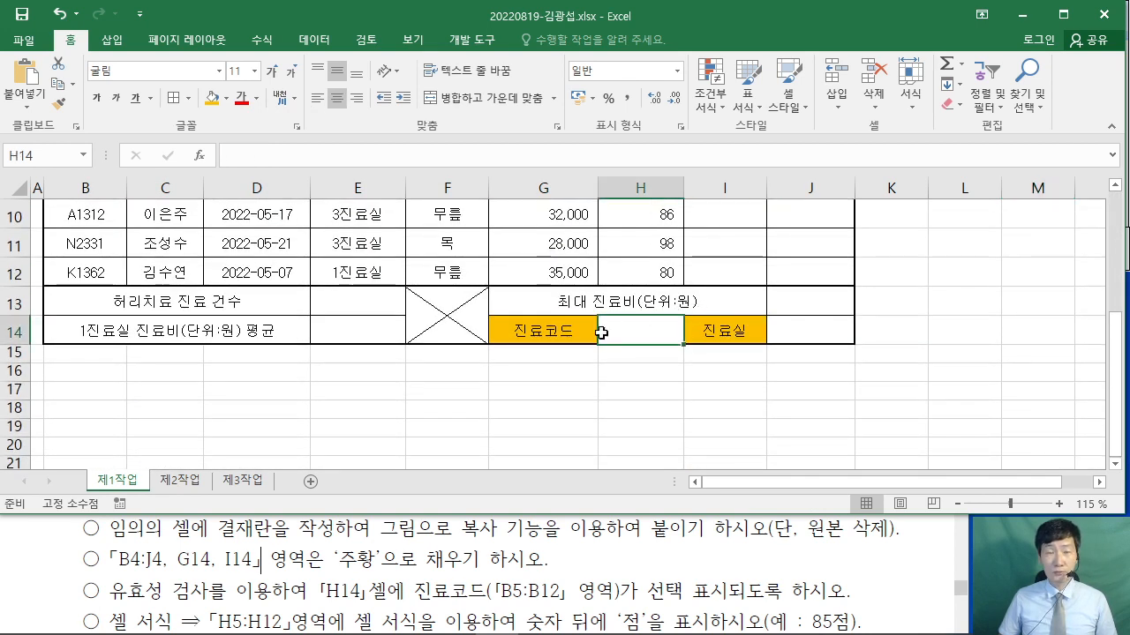
left_click(316, 37)
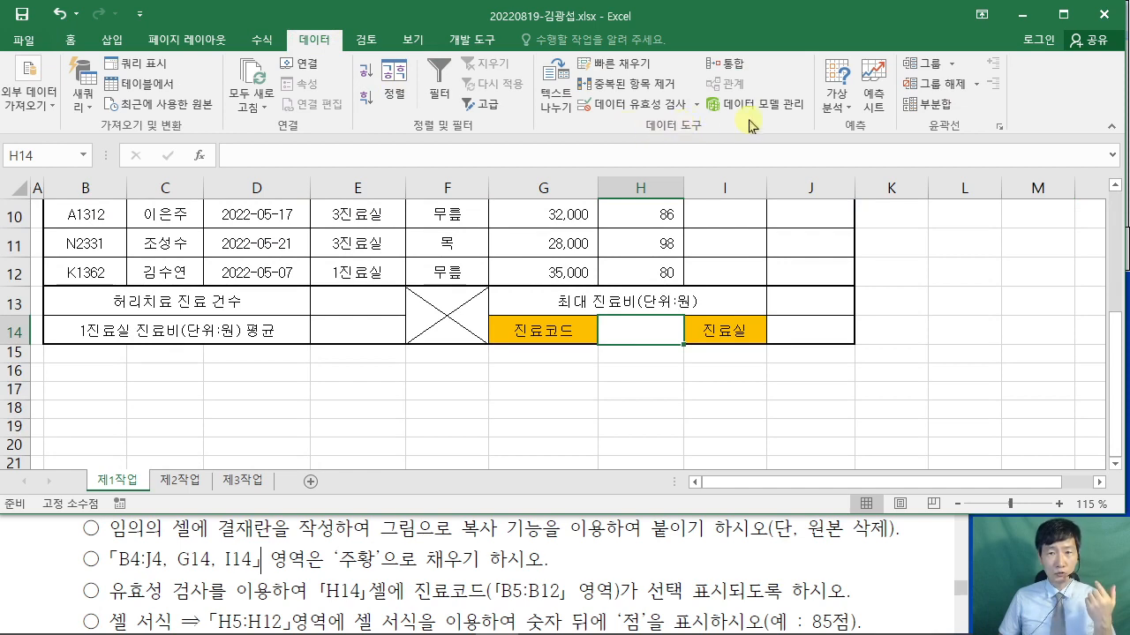
left_click(646, 106)
left_click_drag(406, 69, 575, 32)
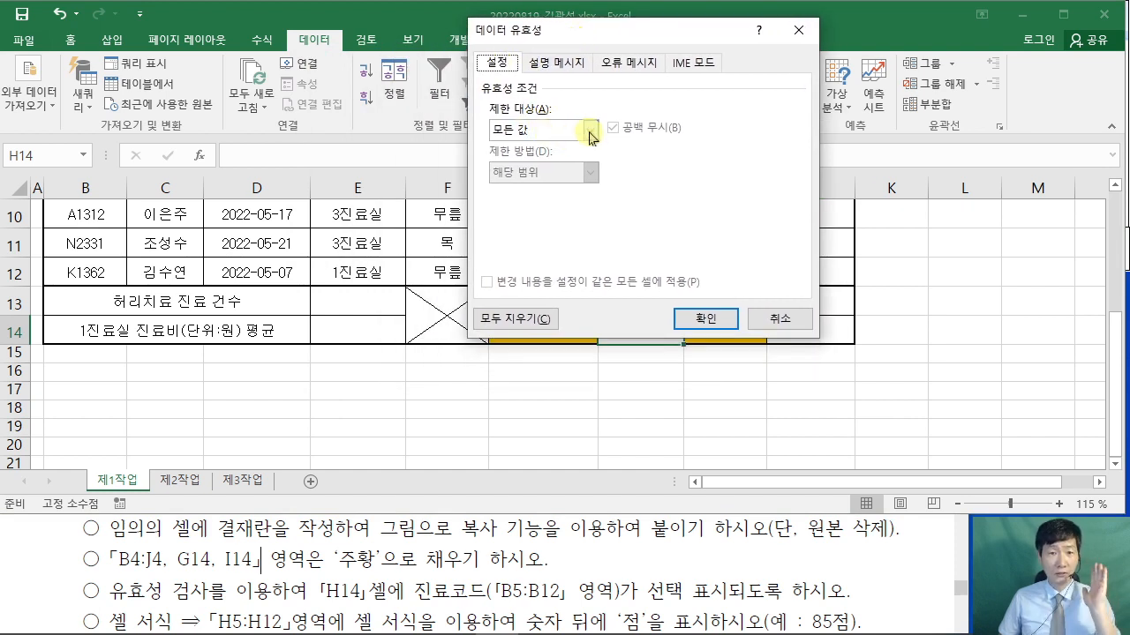
left_click(590, 133)
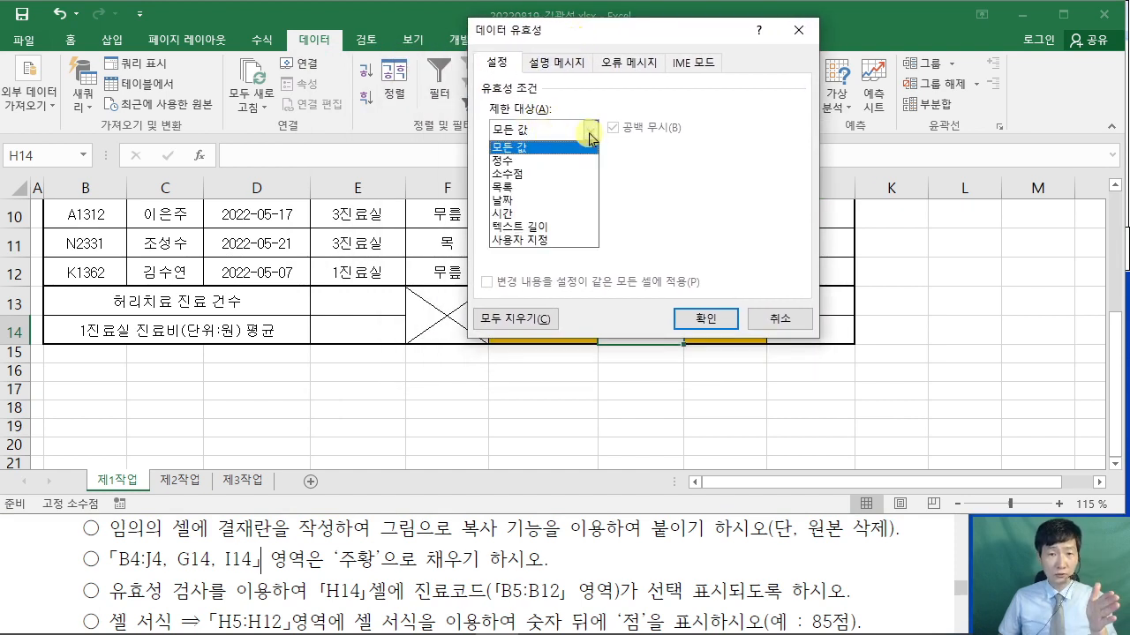
left_click(542, 188)
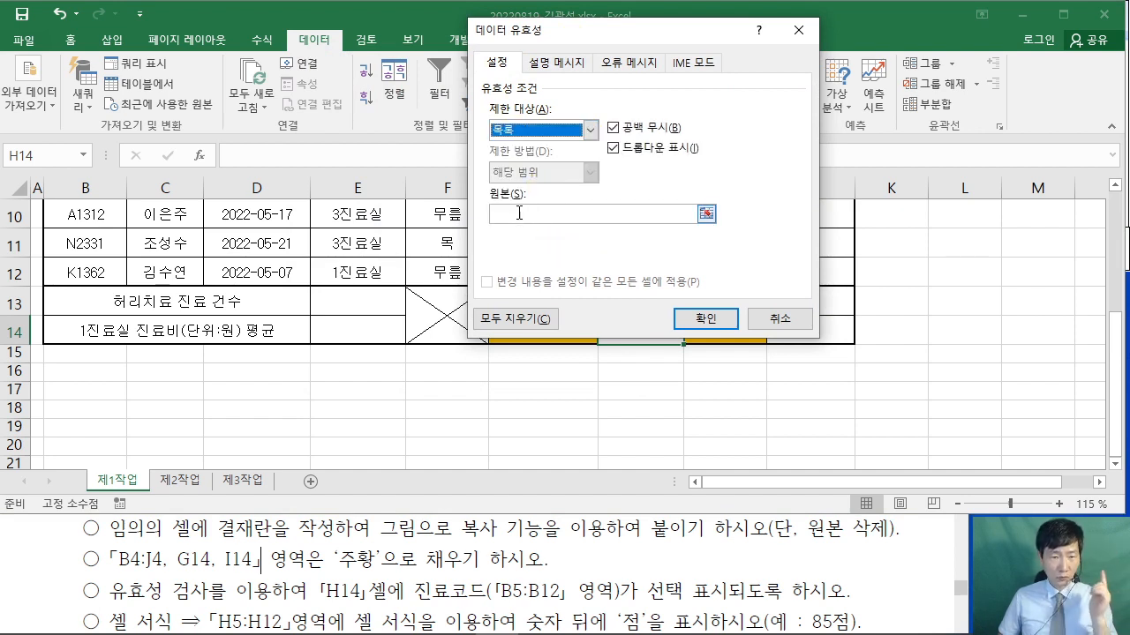
left_click(480, 537)
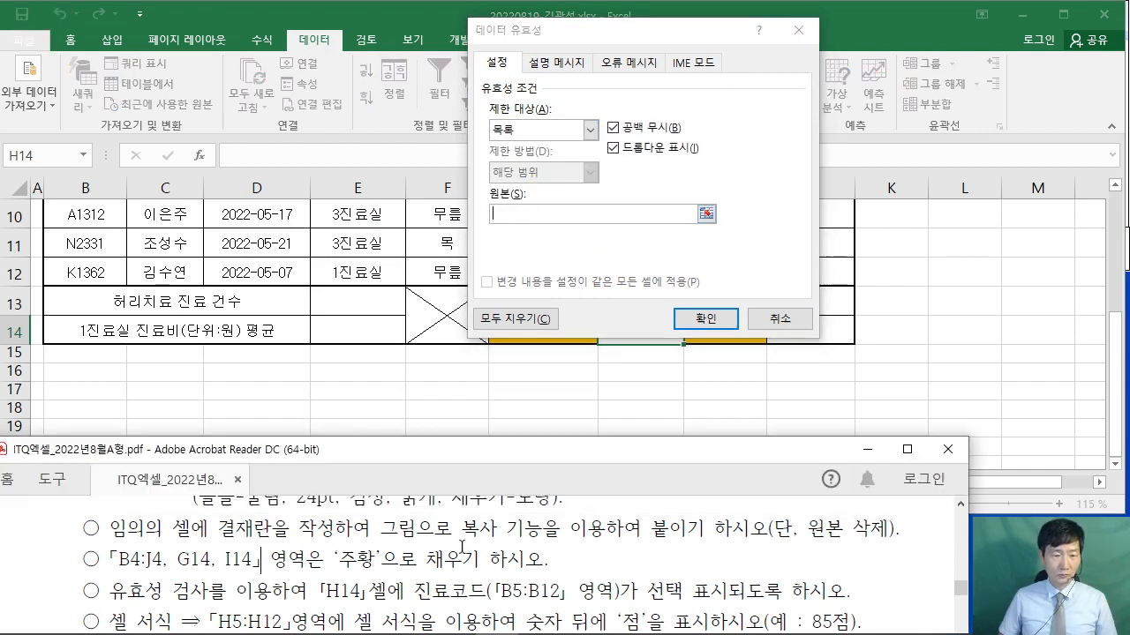
scroll(461, 547, "down", 1)
left_click_drag(495, 562, 563, 562)
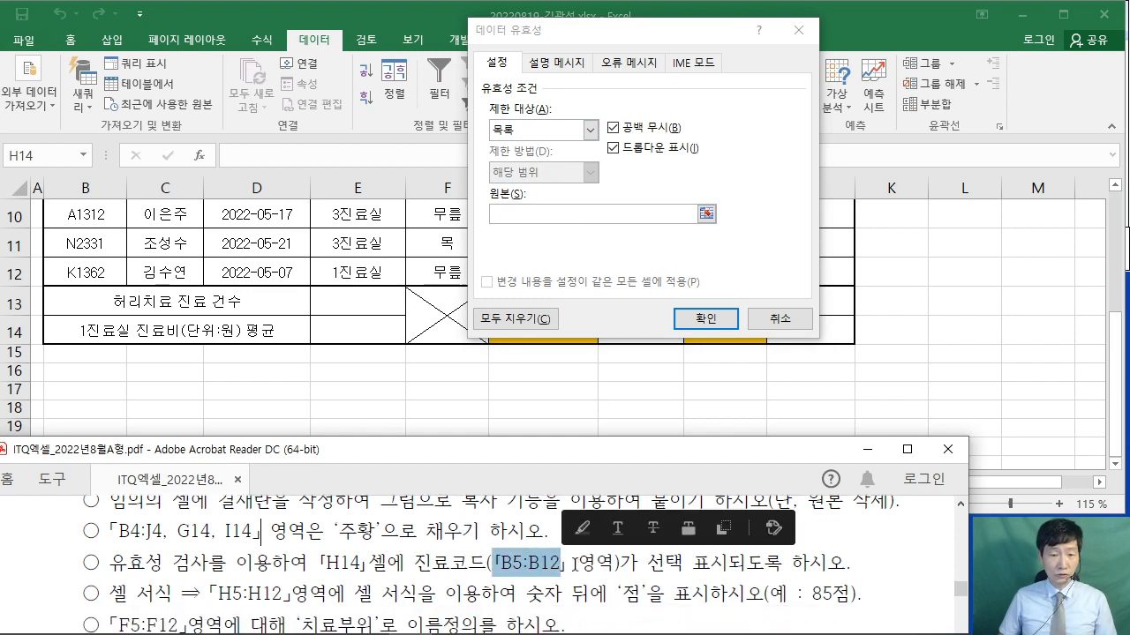
left_click(521, 214)
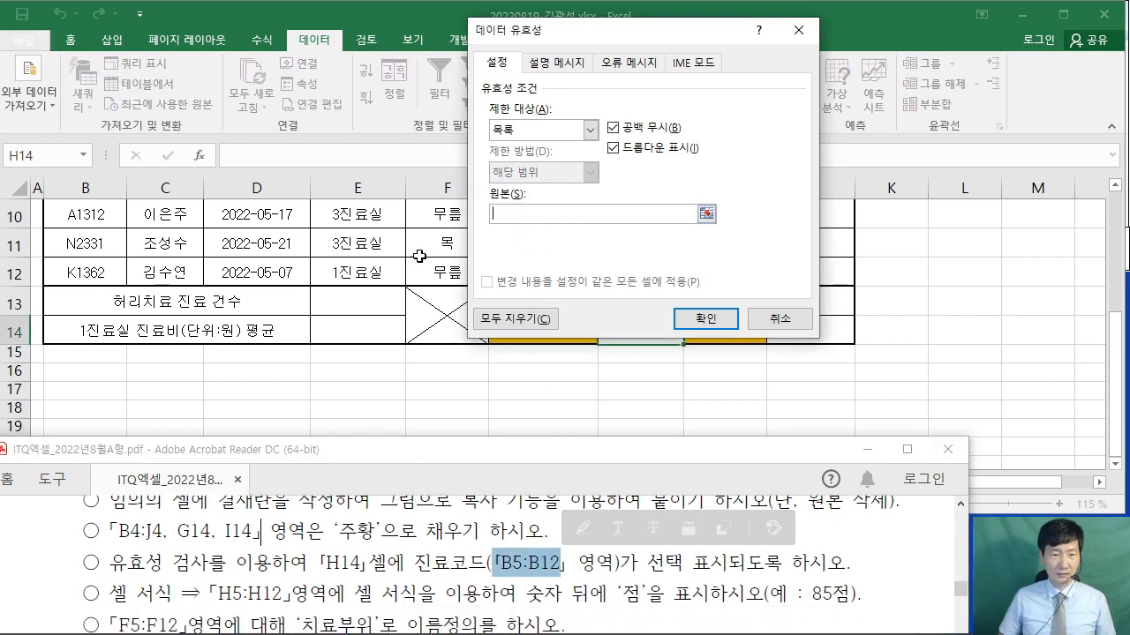
scroll(127, 338, "up", 2)
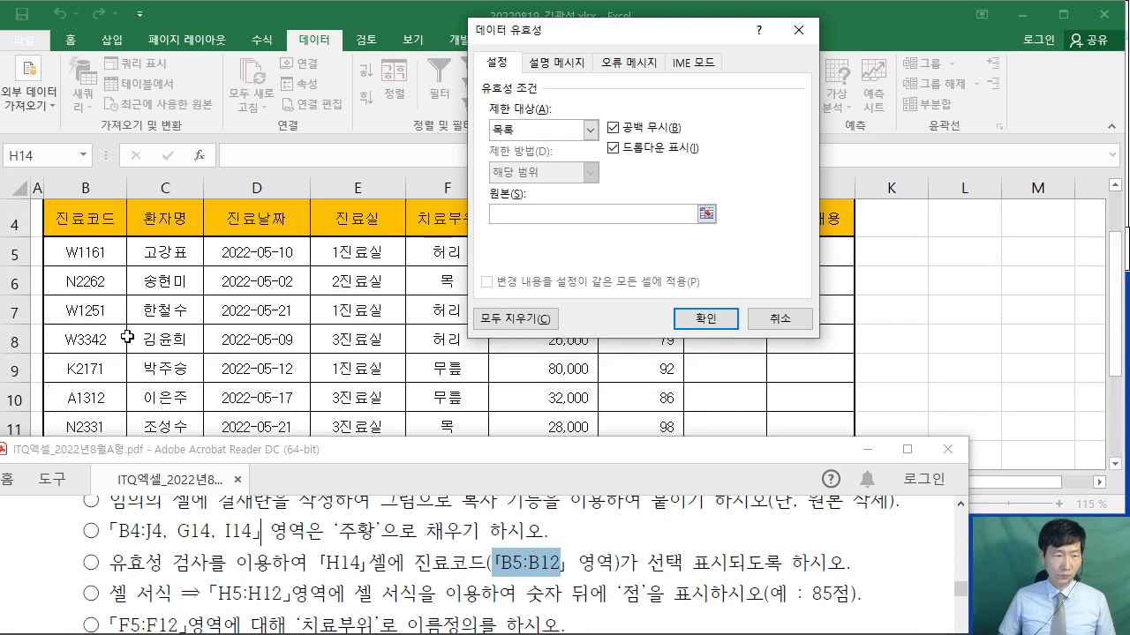
left_click_drag(85, 262, 79, 358)
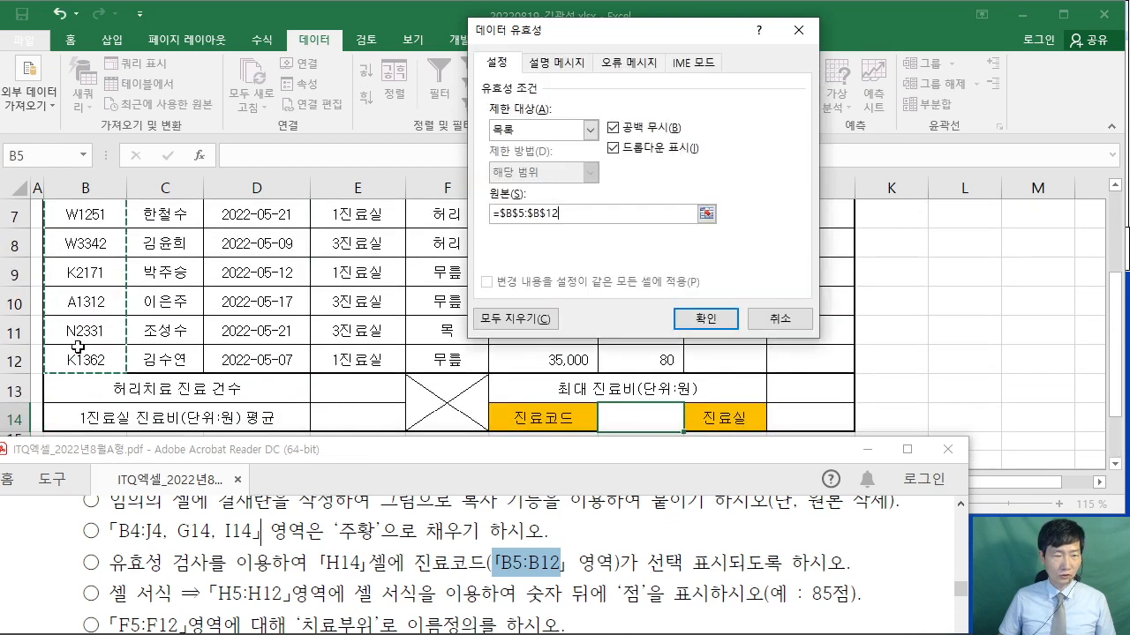
left_click(718, 320)
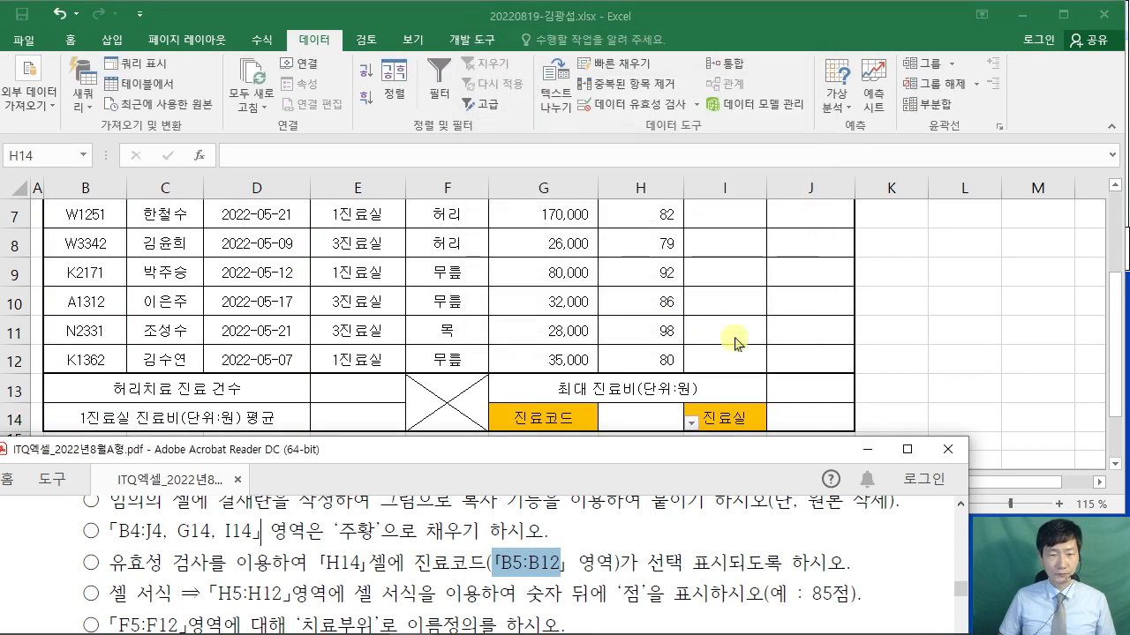
- Choose W1161 from H14's dropdown and check the exam instructions
left_click(693, 424)
left_click(692, 424)
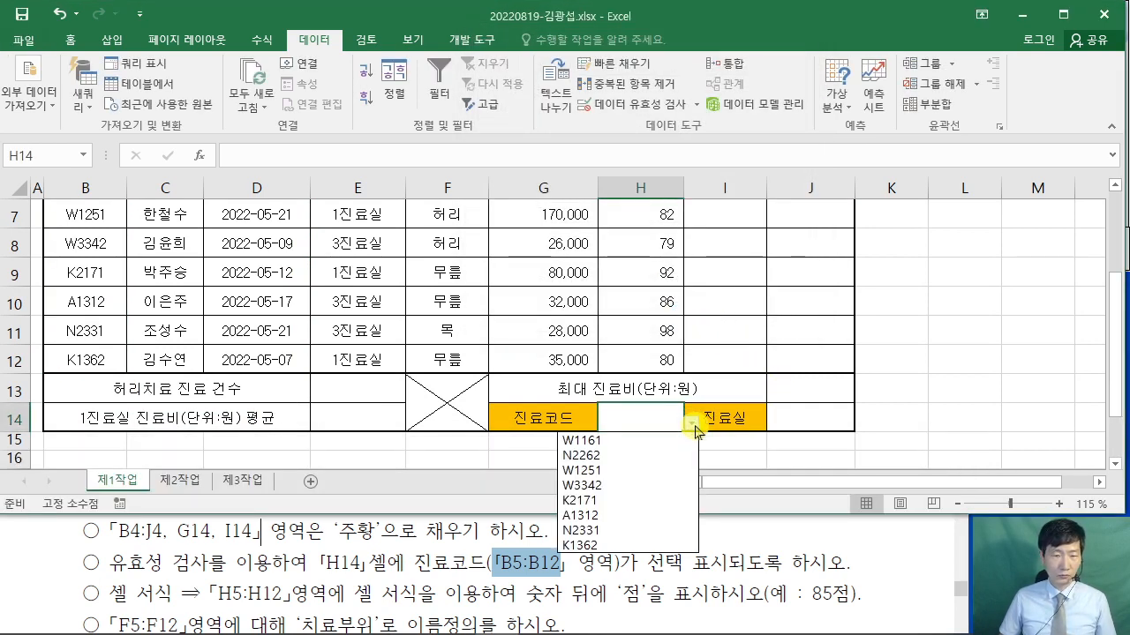
left_click(611, 441)
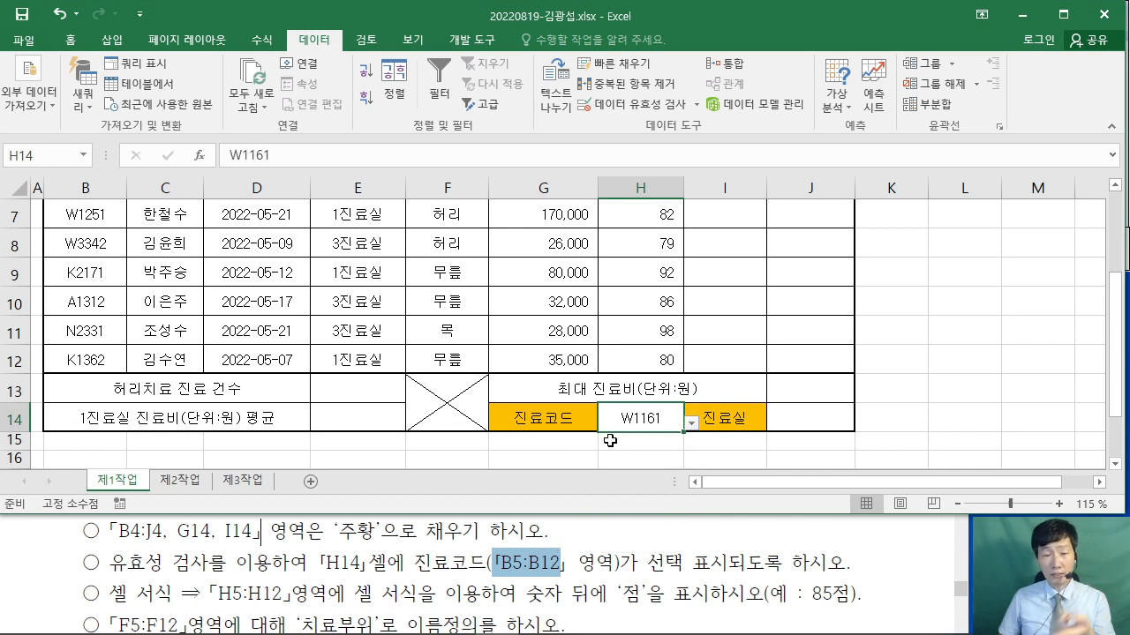
left_click(882, 393)
left_click(617, 533)
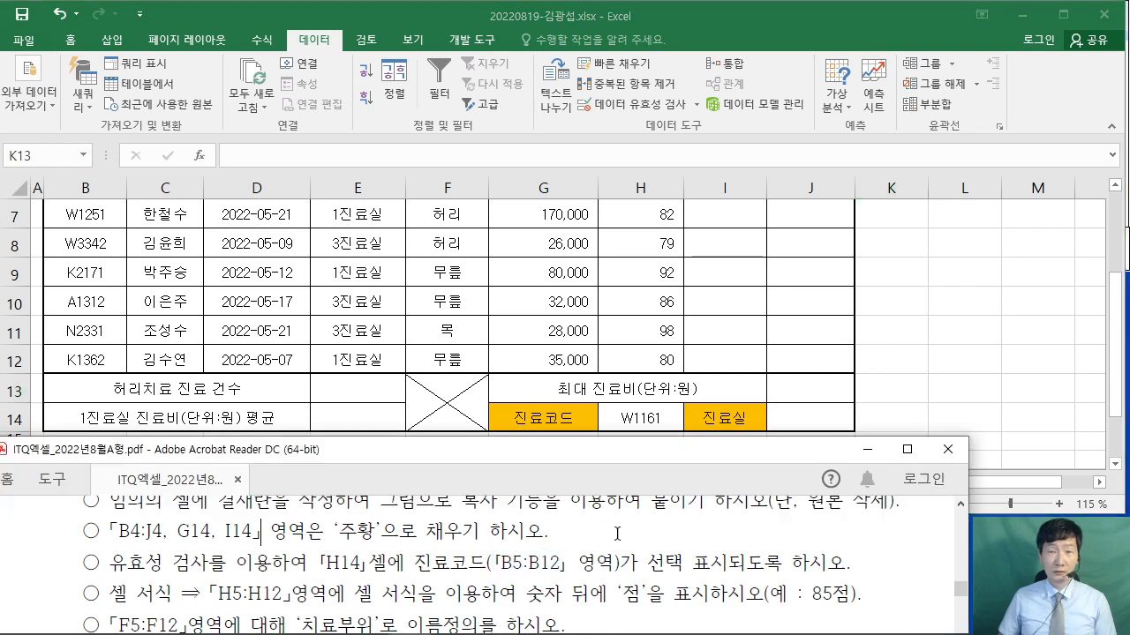
scroll(617, 533, "down", 1)
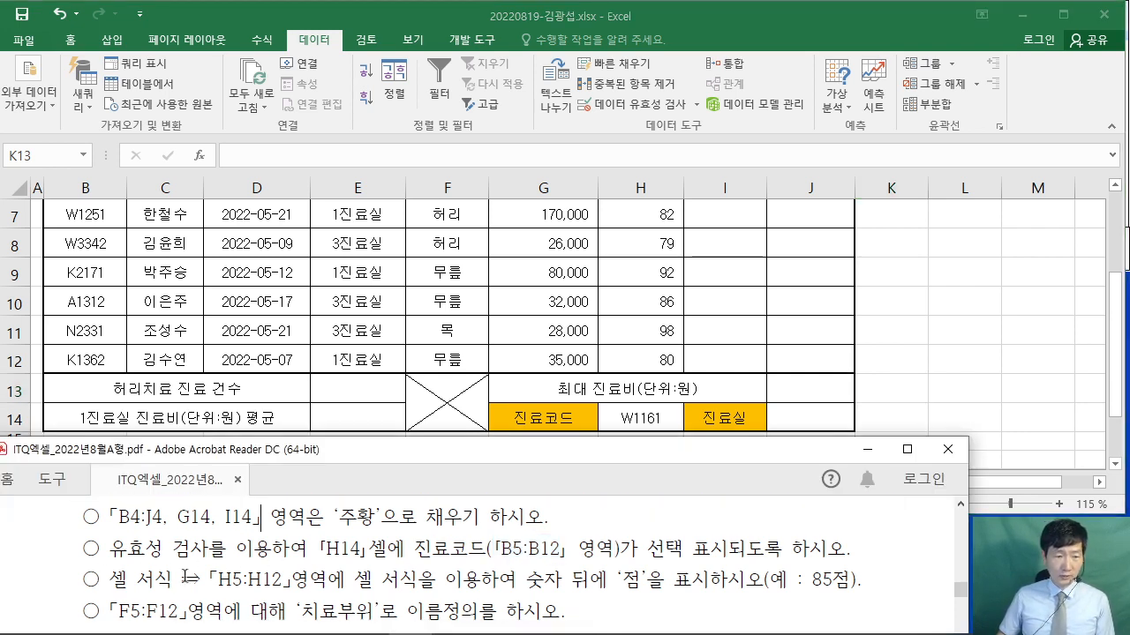
left_click(617, 290)
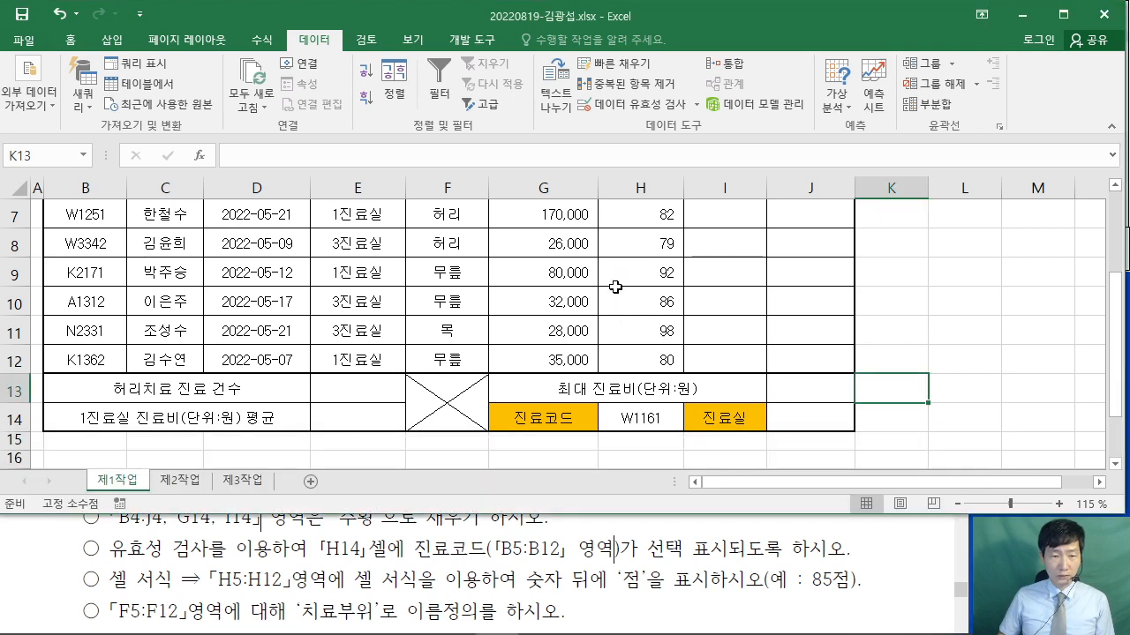
scroll(651, 327, "up", 2)
- Select the satisfaction scores H5:H12 and open the Custom number formats
mouse_move(643, 356)
left_mouse_down()
mouse_move(640, 463)
mouse_move(622, 415)
mouse_move(625, 346)
left_mouse_up()
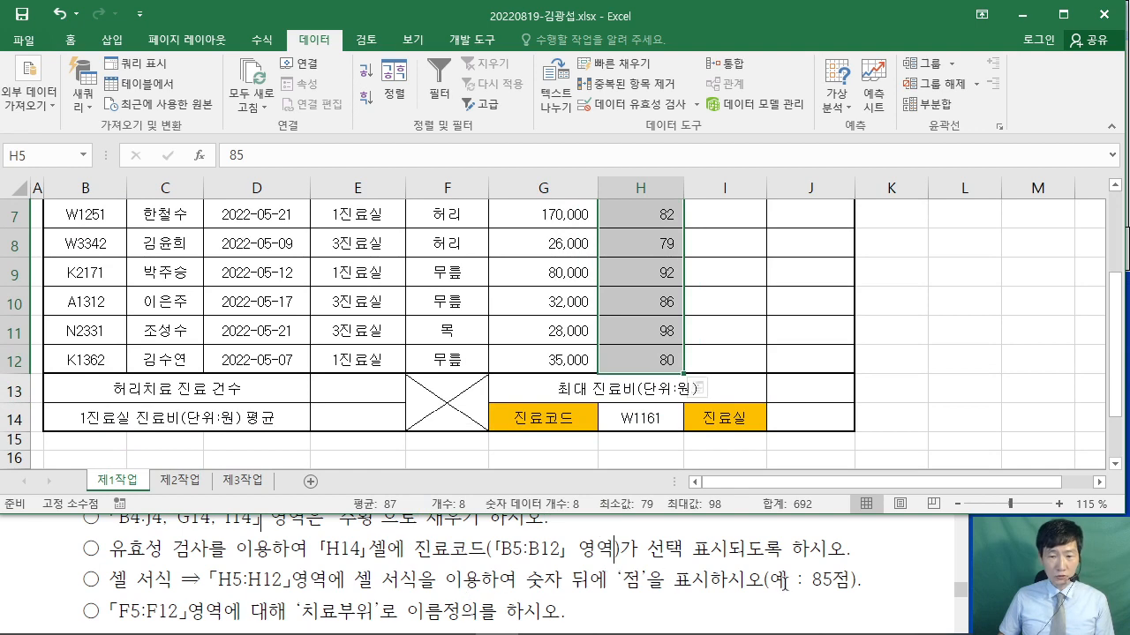
right_click(636, 241)
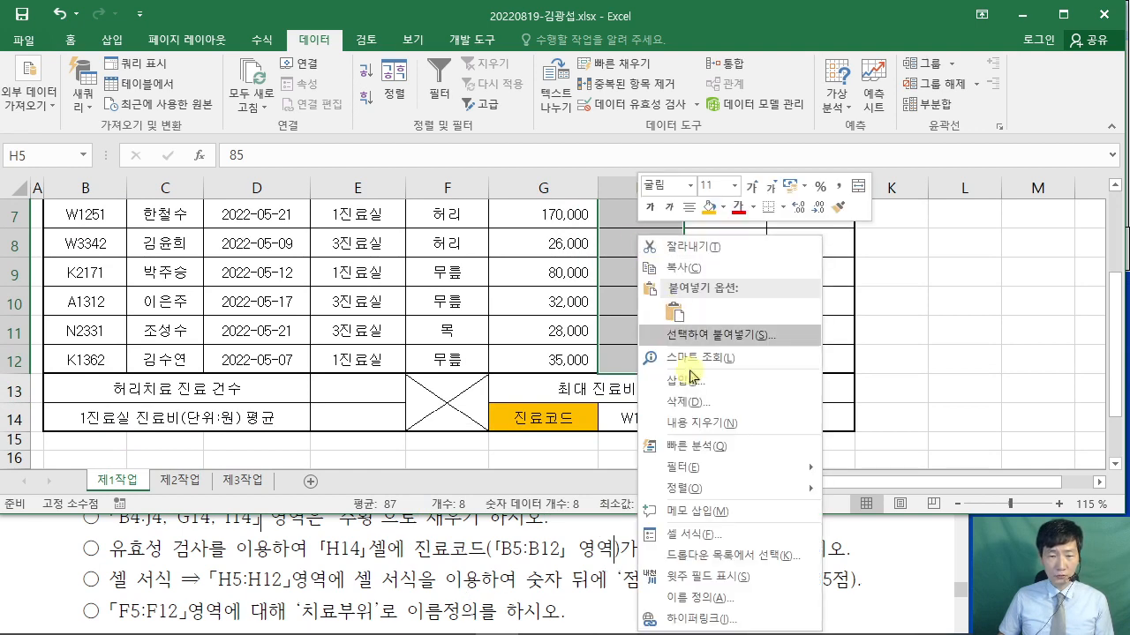
left_click(711, 548)
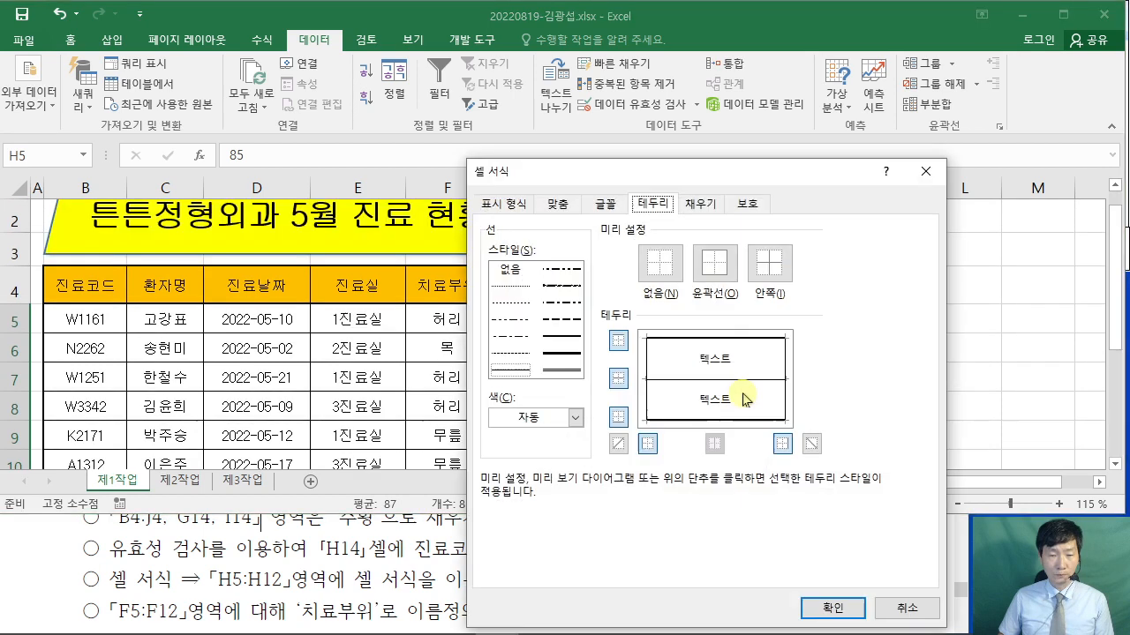
left_click_drag(651, 170, 421, 55)
left_click(296, 77)
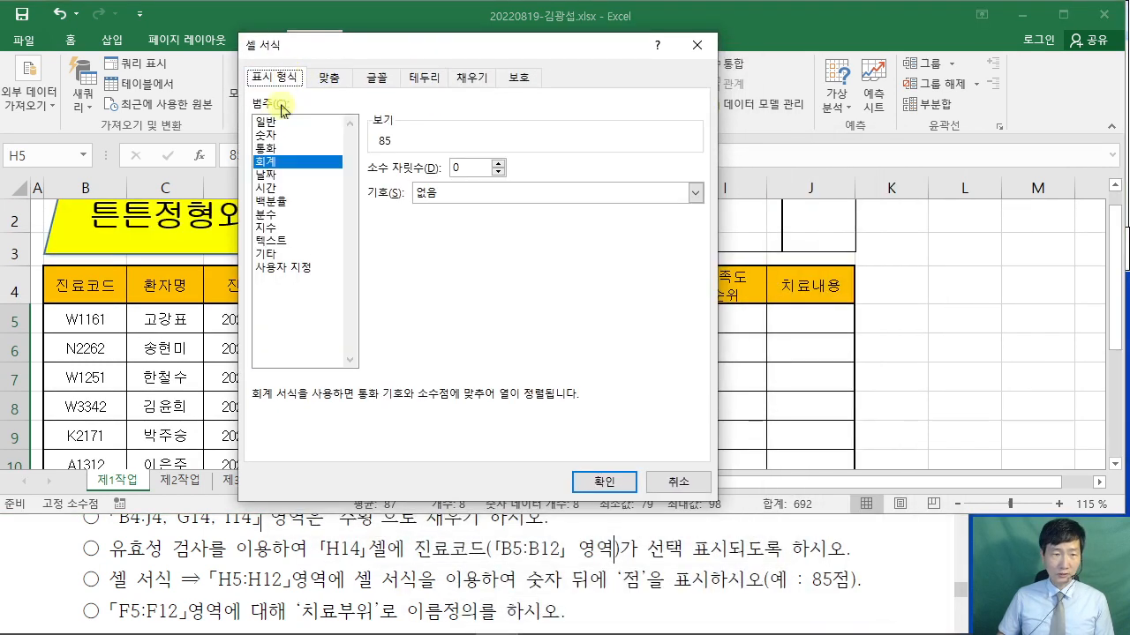
left_click(297, 265)
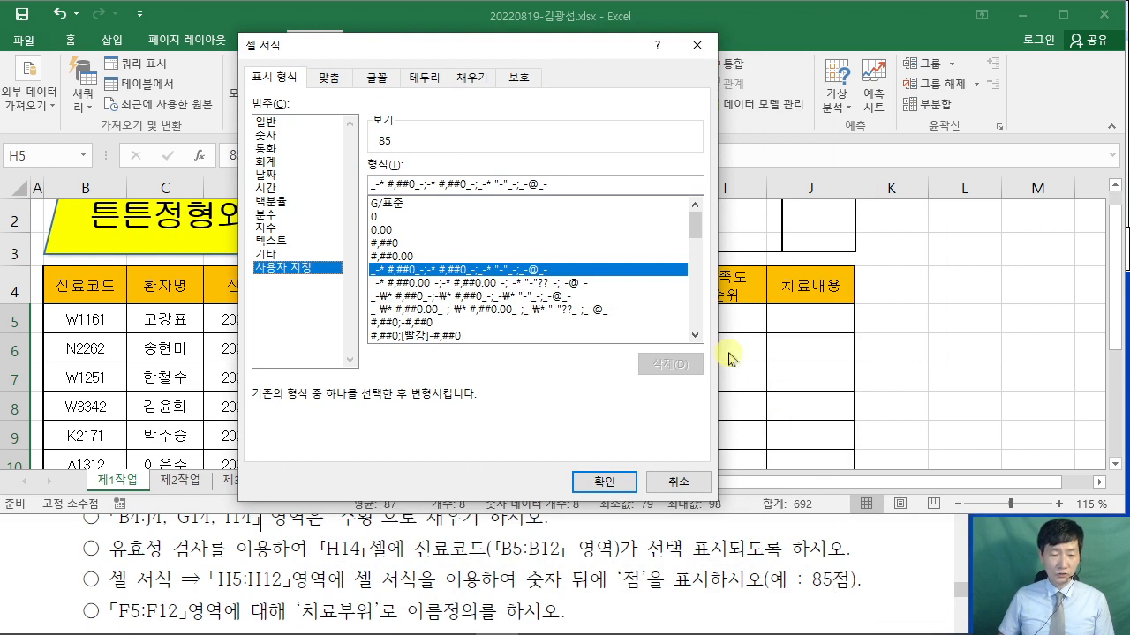
- Try appending 점 to the G/표준, 0 and #,##0 format codes
left_click(402, 206)
left_click(401, 218)
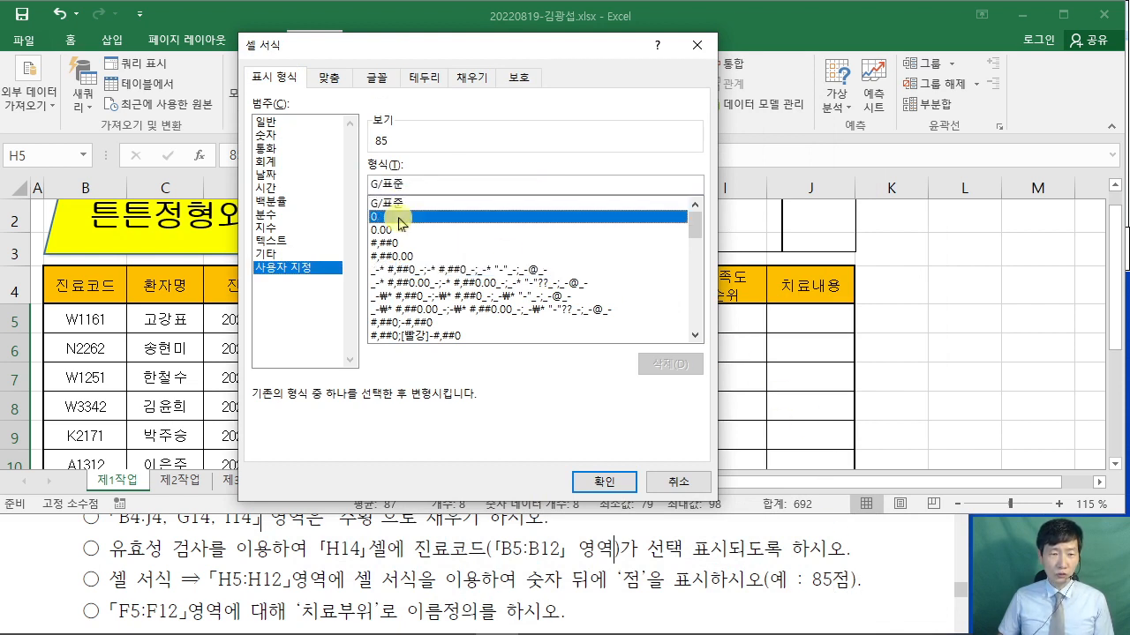
left_click(397, 205)
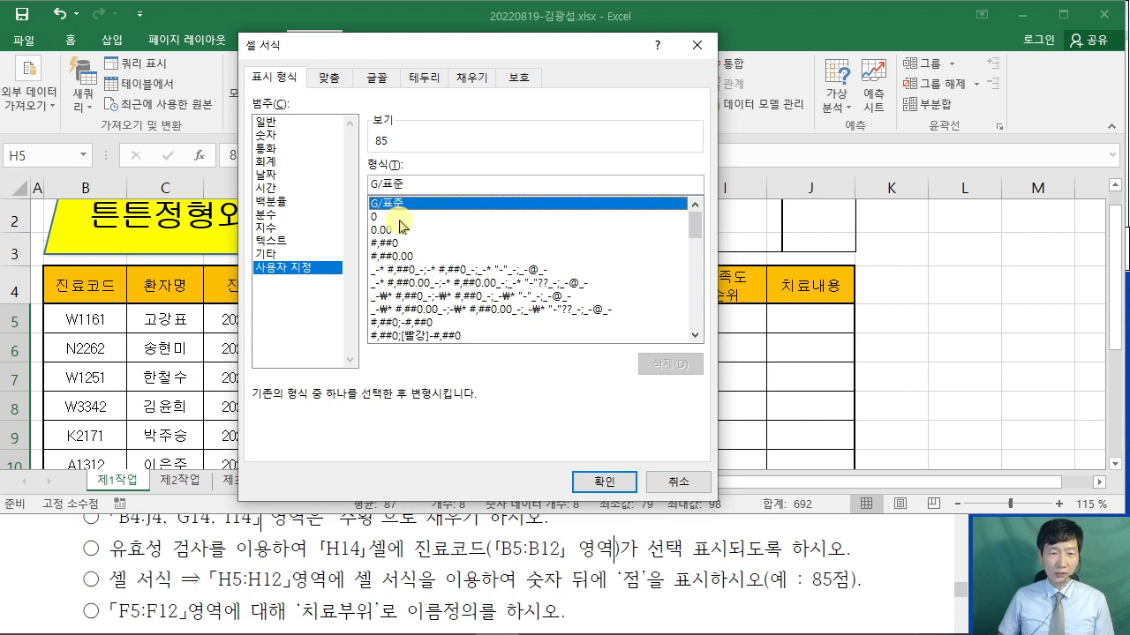
left_click(398, 217)
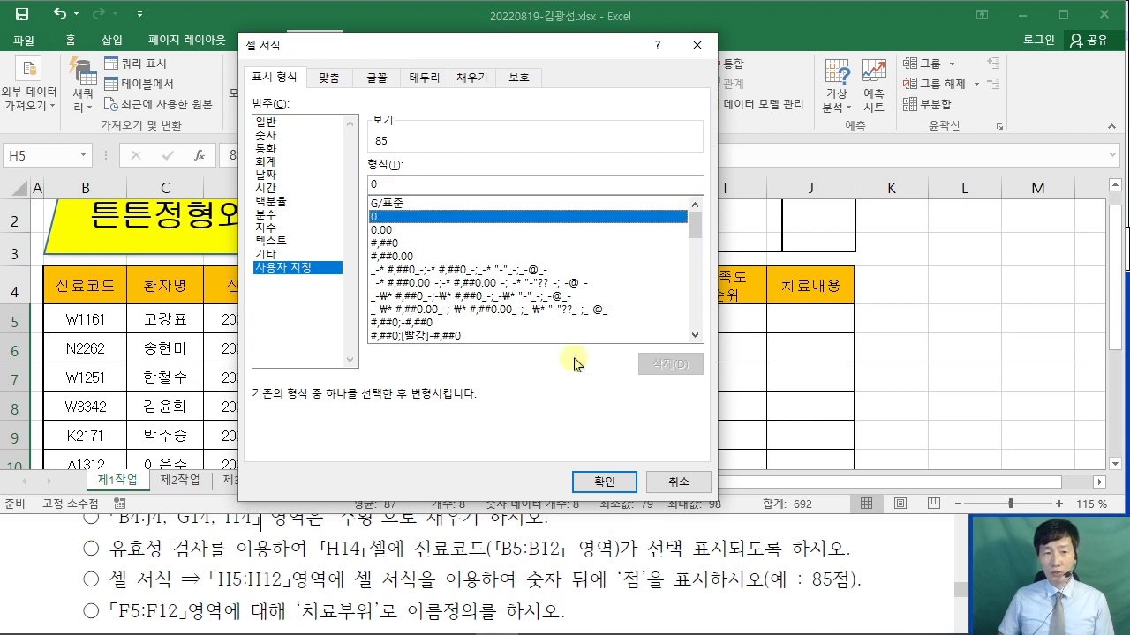
left_click(402, 205)
left_click(416, 182)
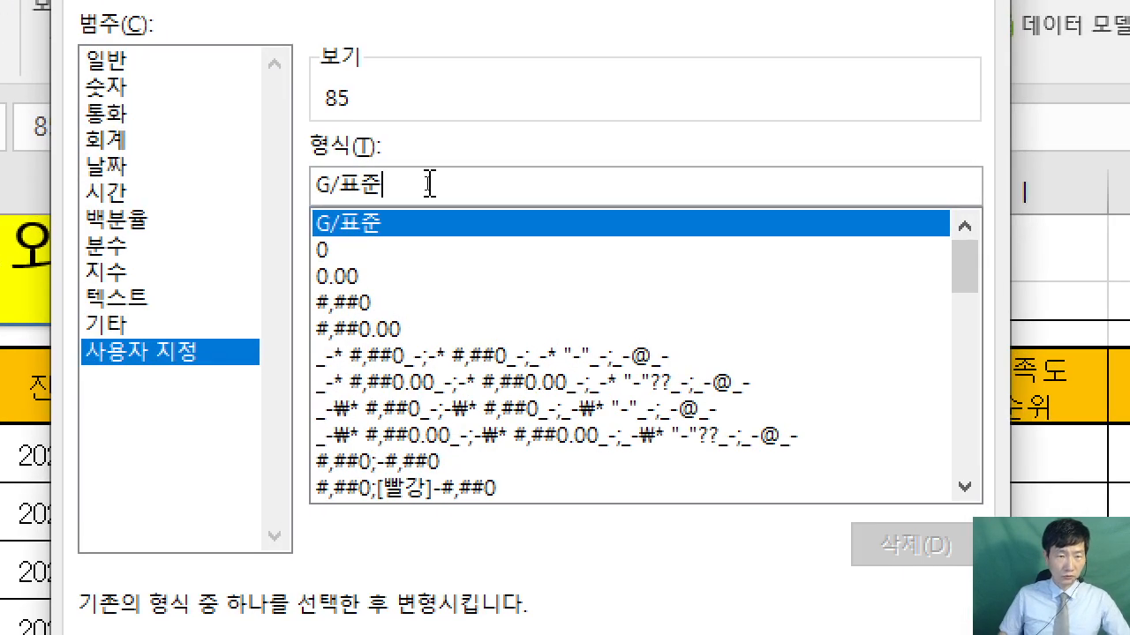
type("\"")
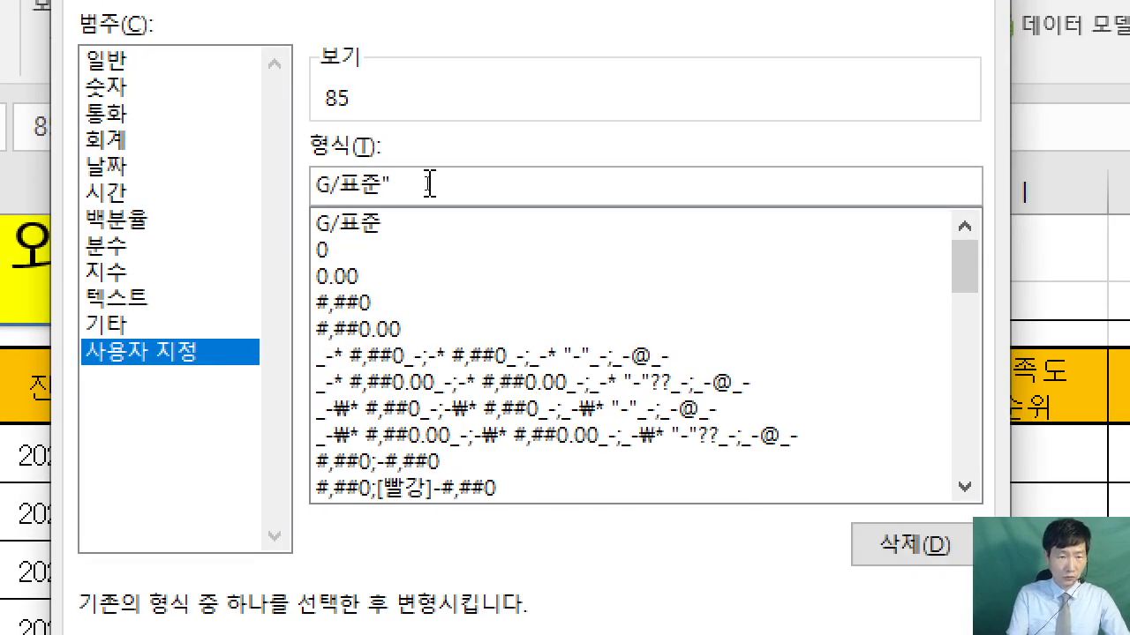
type("ㅈ")
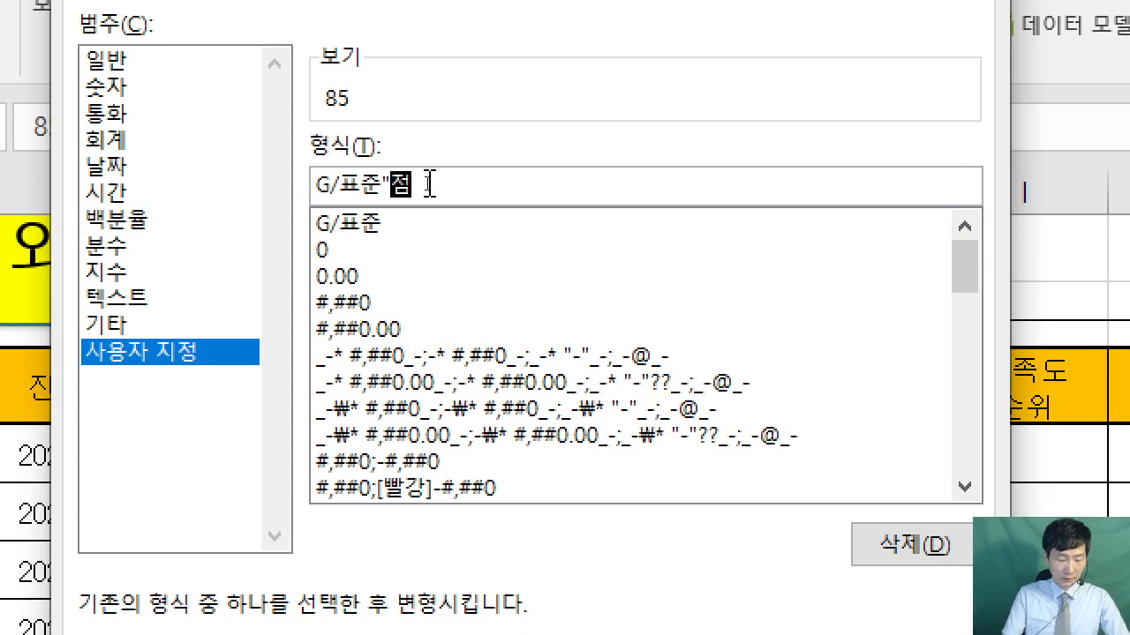
type("\"")
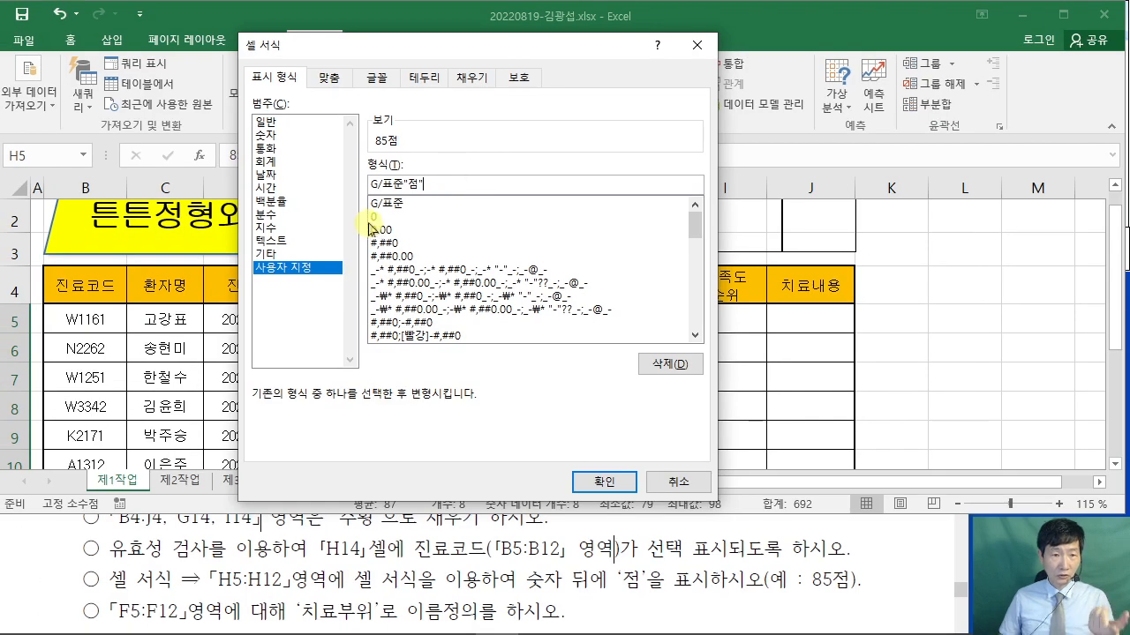
left_click(374, 217)
left_click(414, 185)
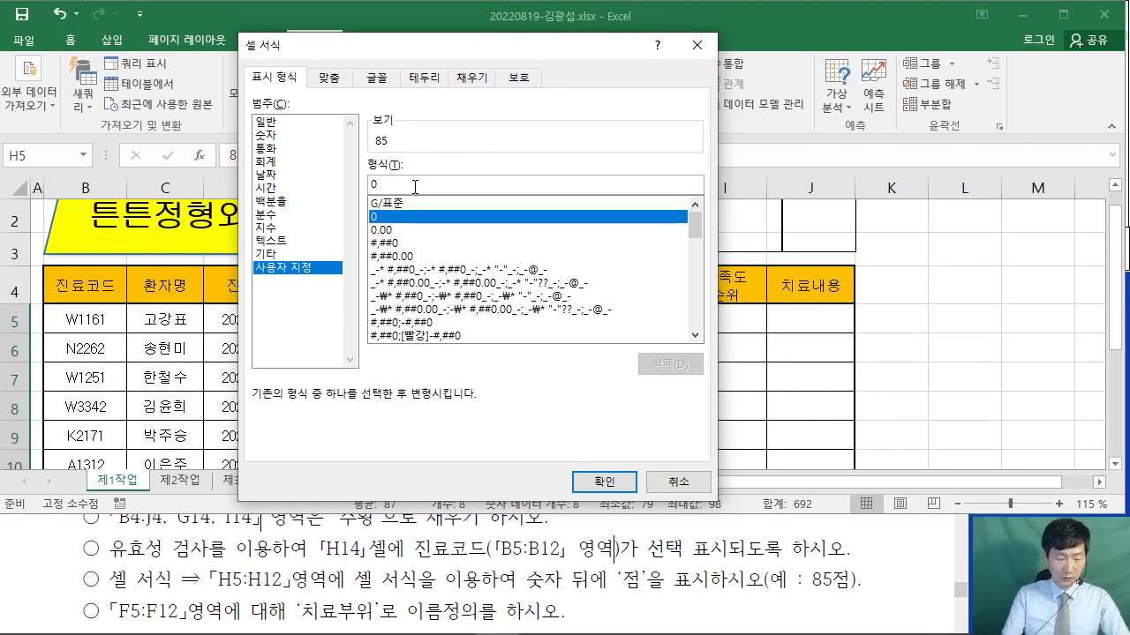
type("\"점")
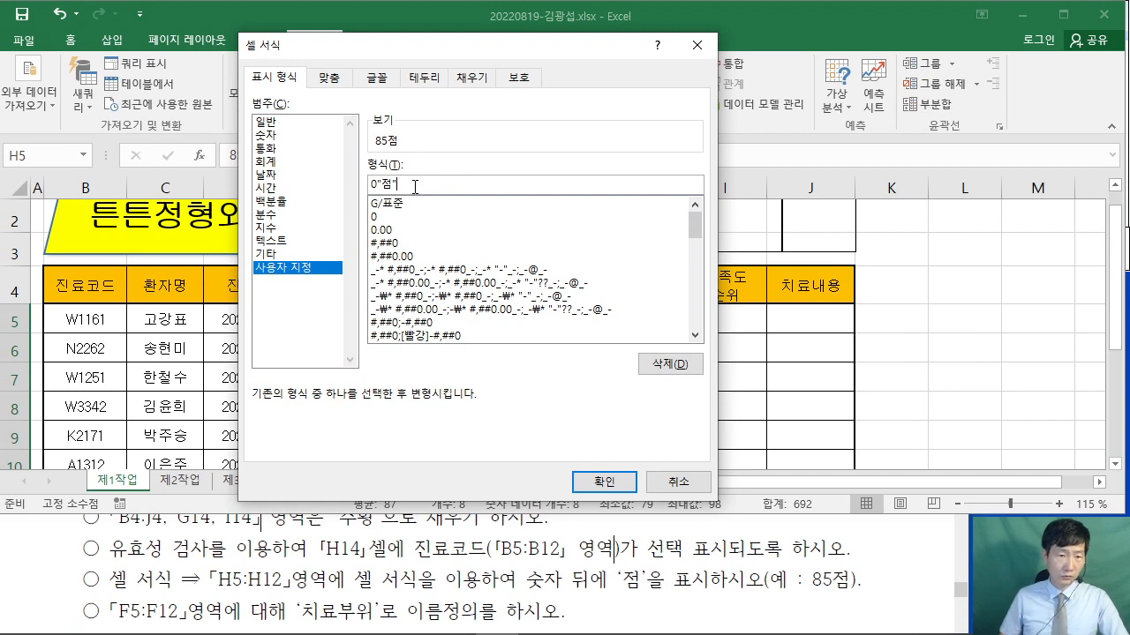
left_click(384, 243)
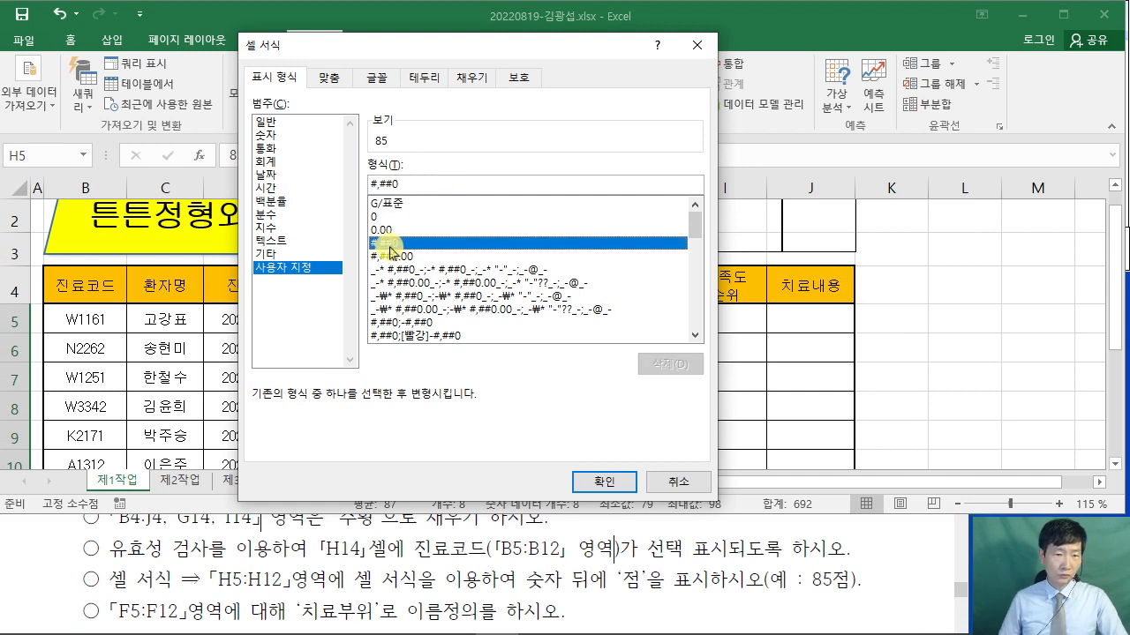
left_click(412, 191)
type("\"ㅈ")
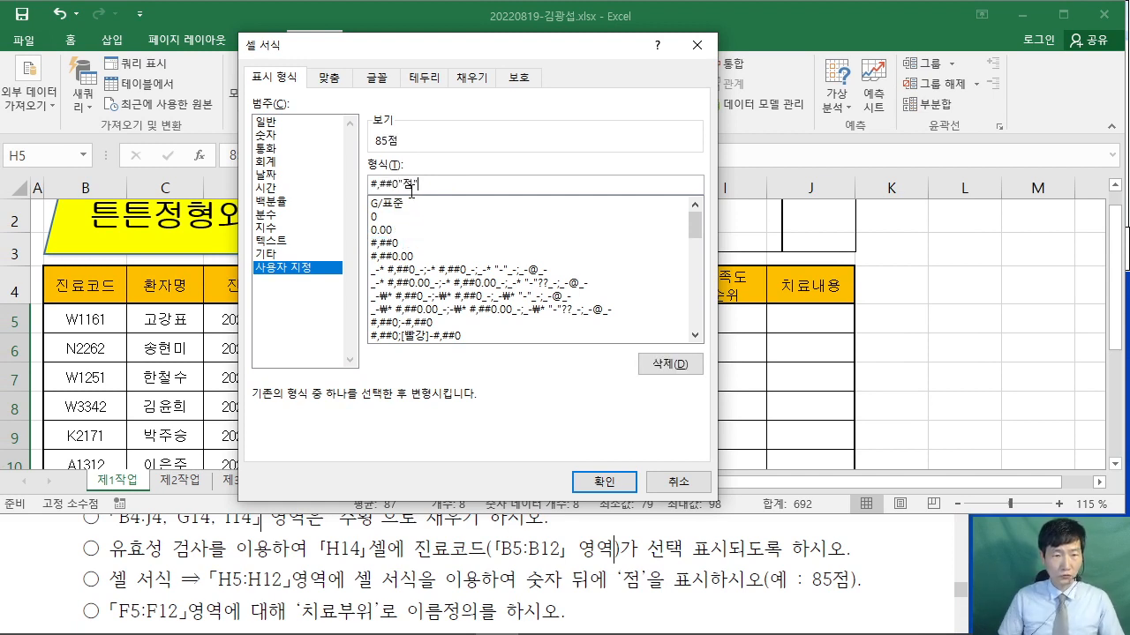
- Apply the custom format G/표준"점" to H5:H12
left_click(404, 203)
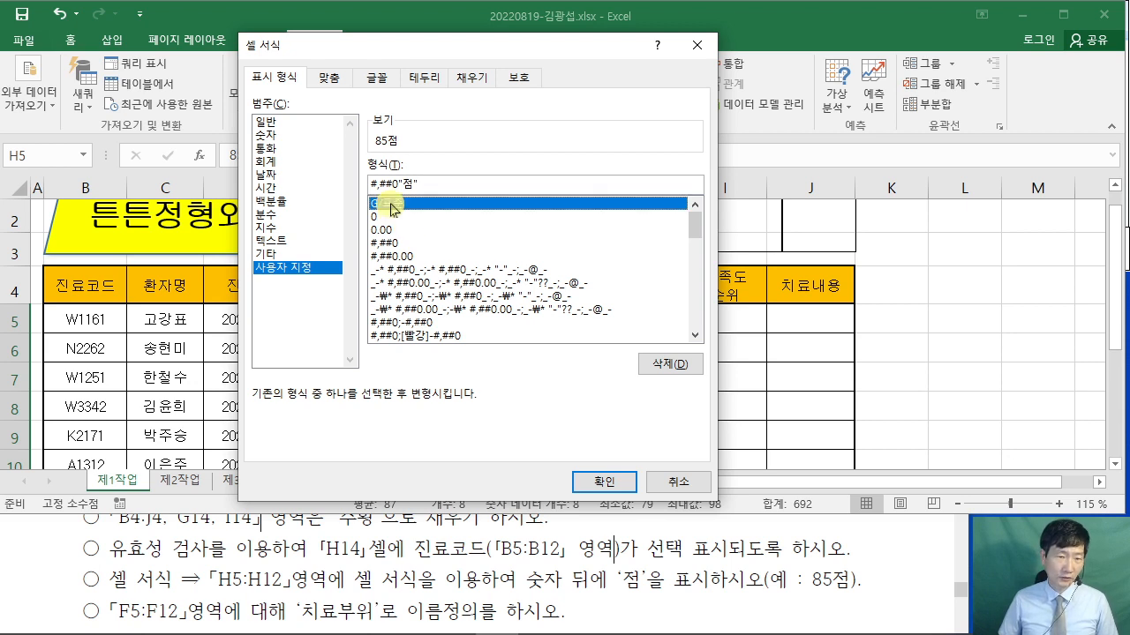
left_click(434, 191)
type("\"")
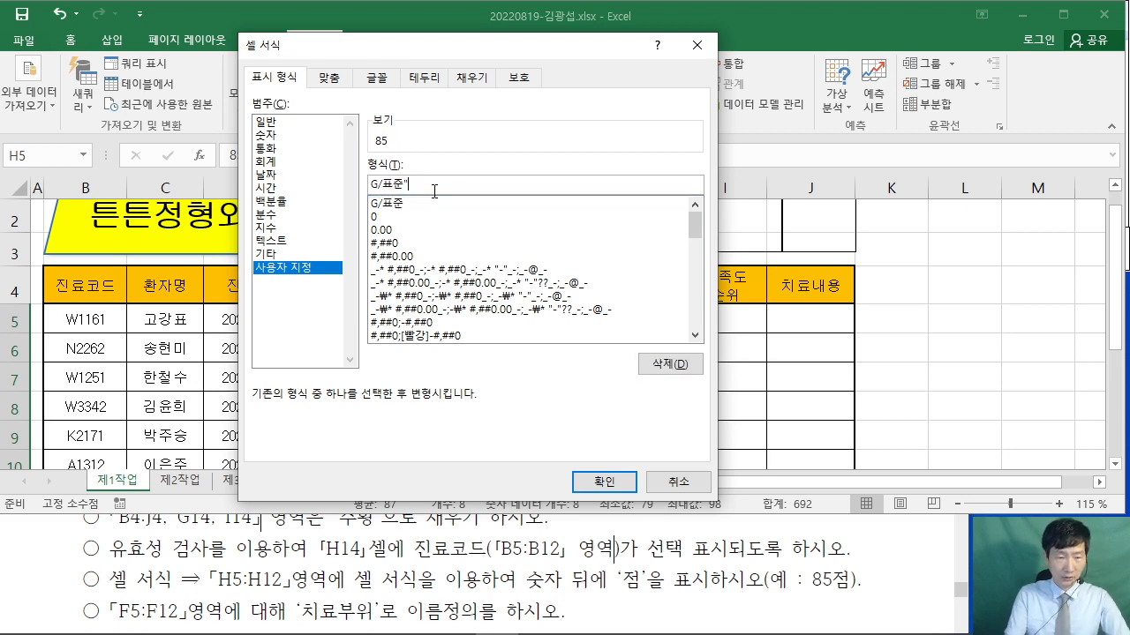
type("점\"")
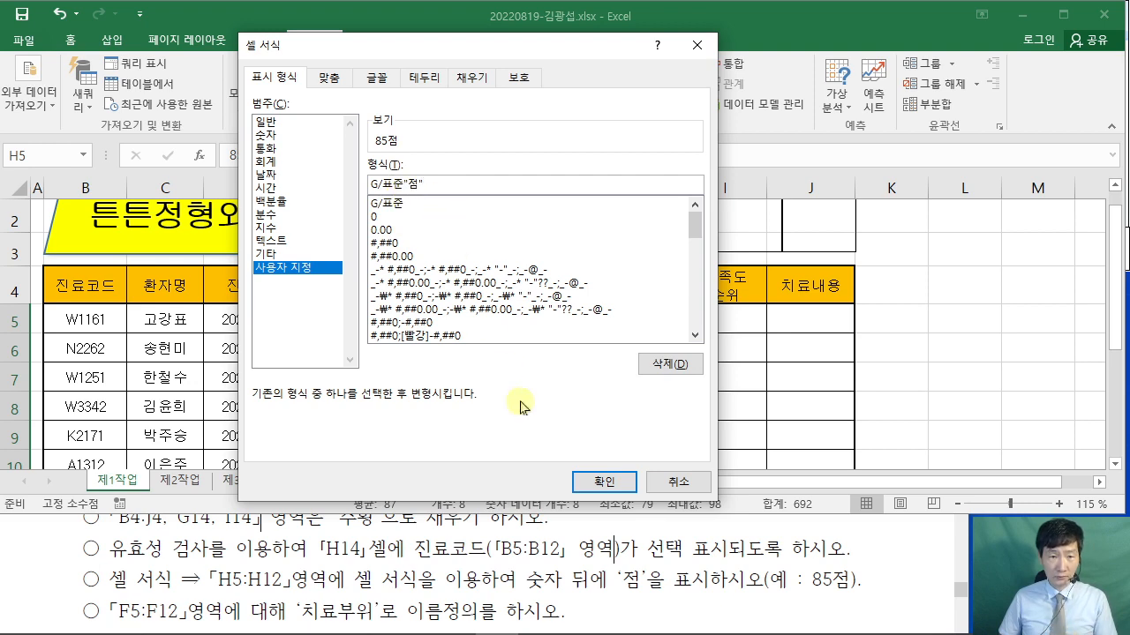
left_click(591, 482)
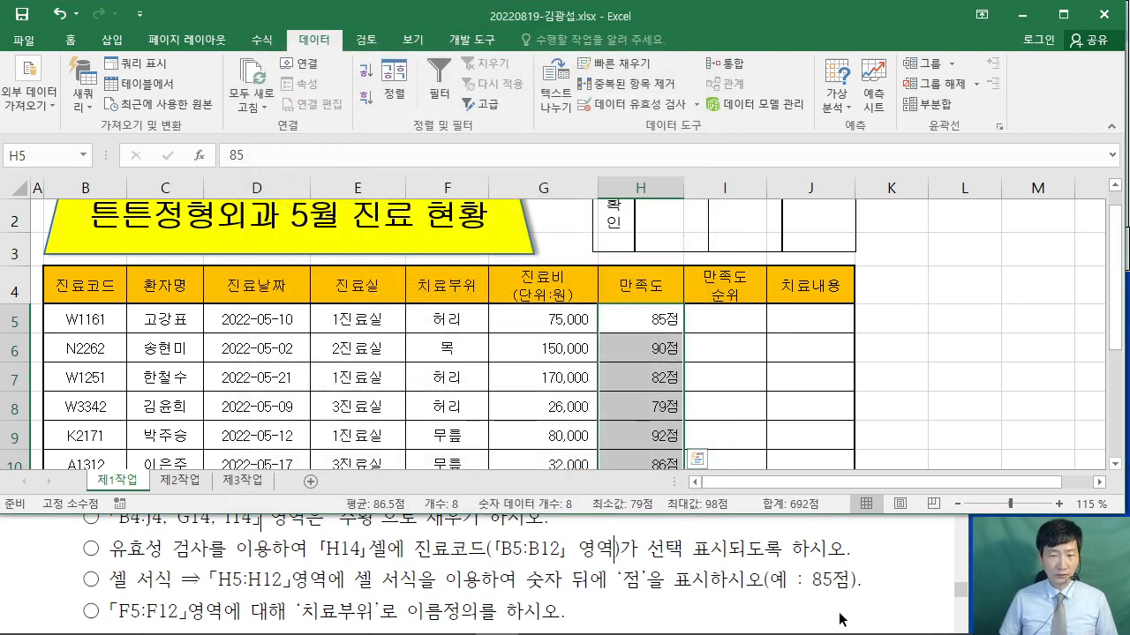
left_click(875, 587)
- Name the treatment-area range F5:F12 '치료부위' through the Name Box
scroll(877, 587, "down", 1)
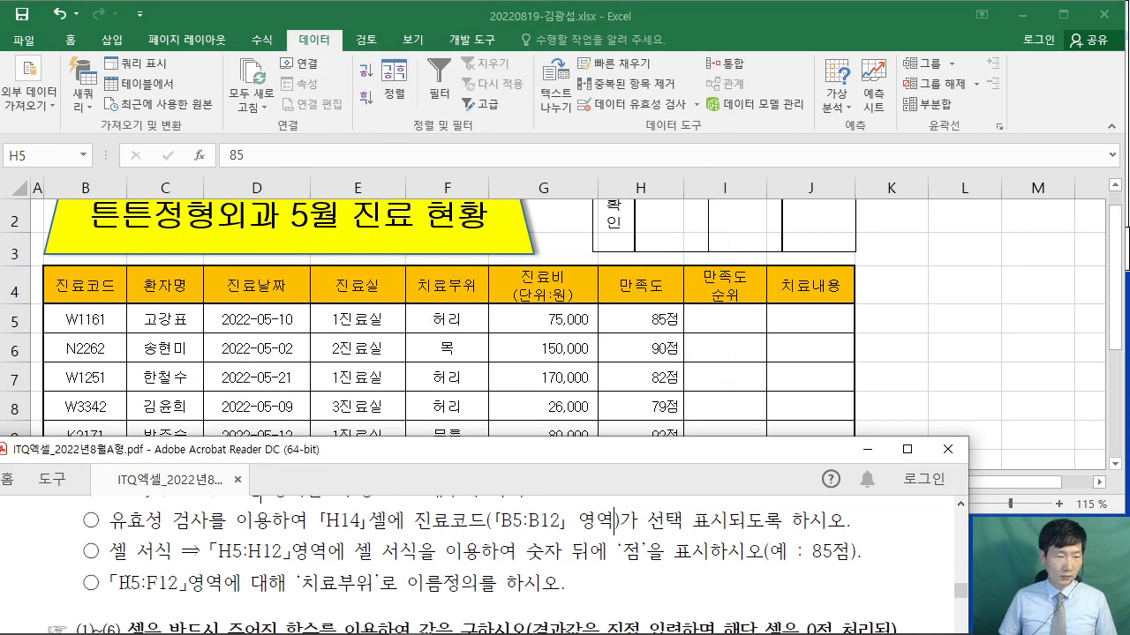
left_click_drag(110, 582, 181, 588)
left_click(300, 399)
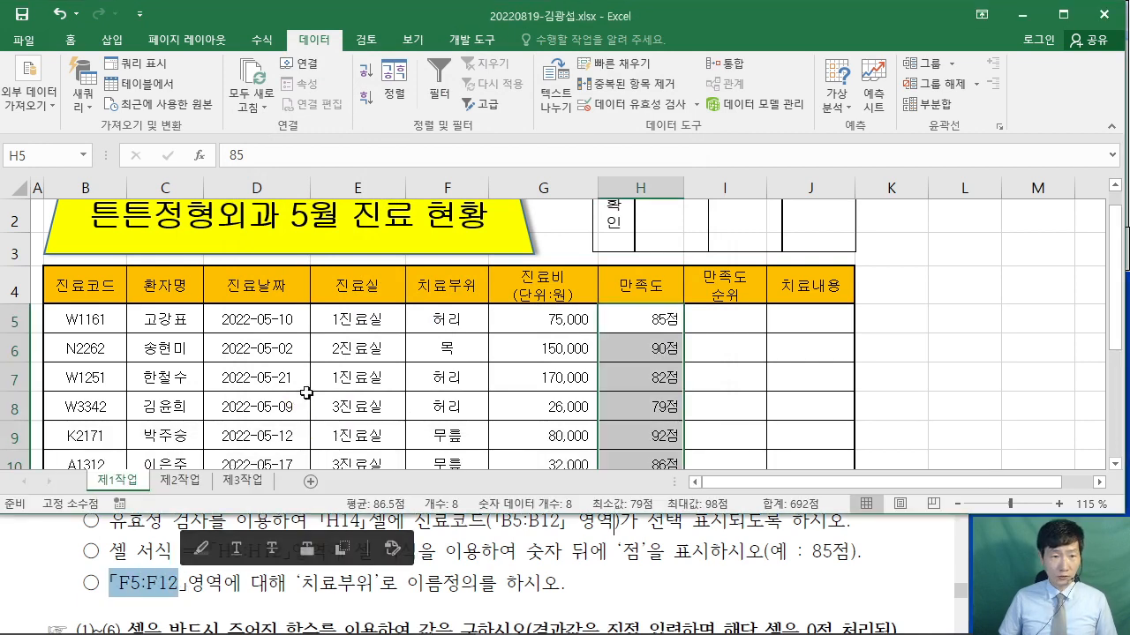
left_click_drag(446, 318, 446, 389)
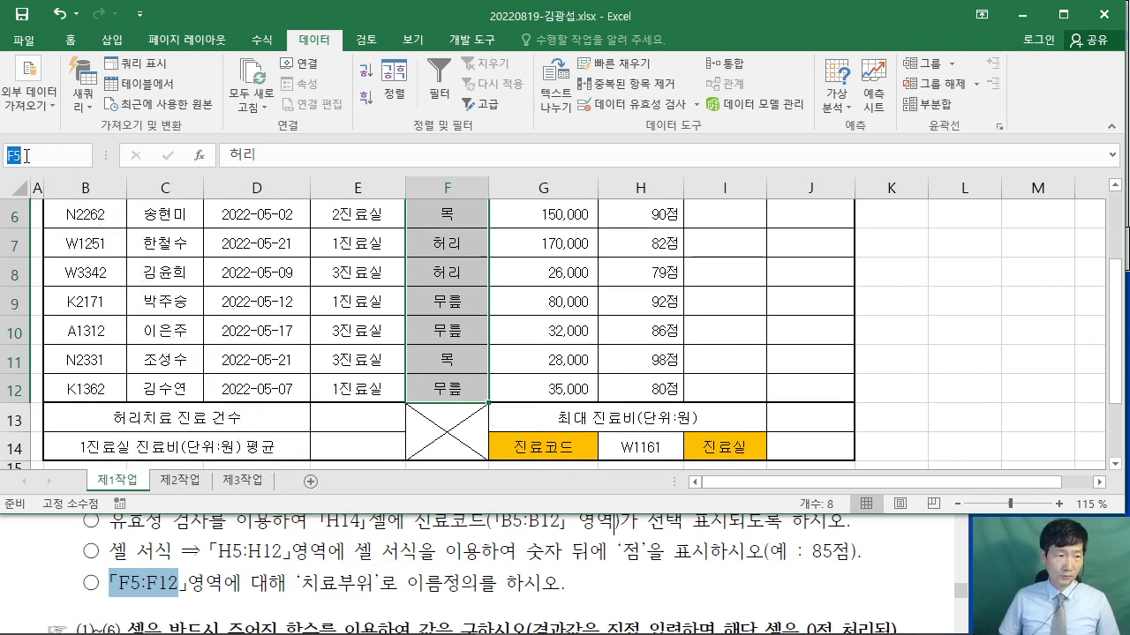
type("치료부위")
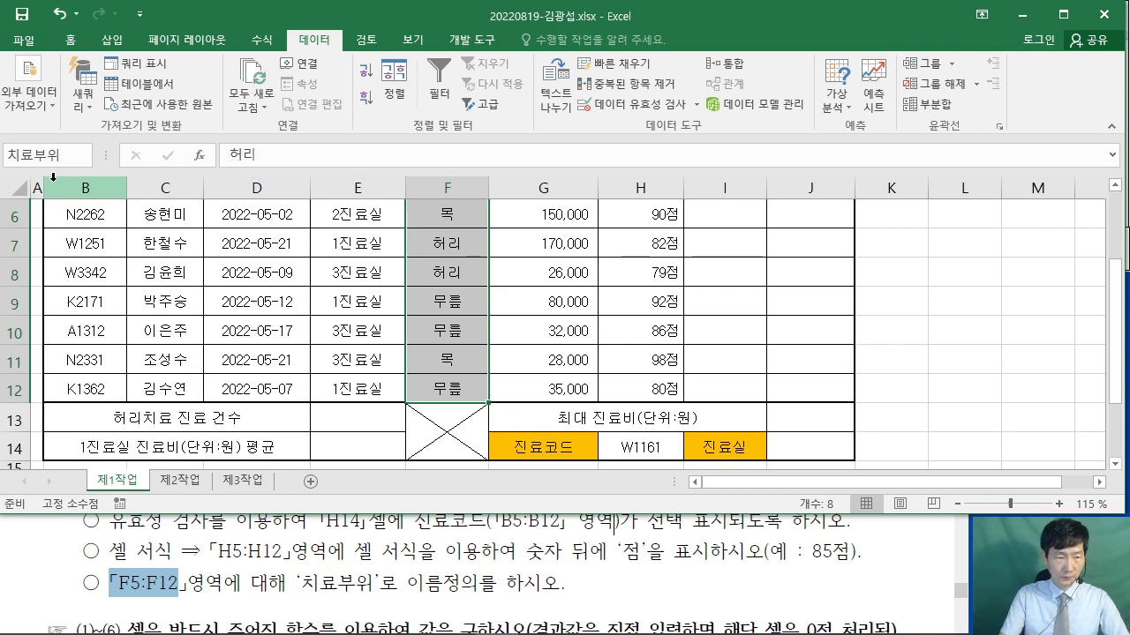
key("Return")
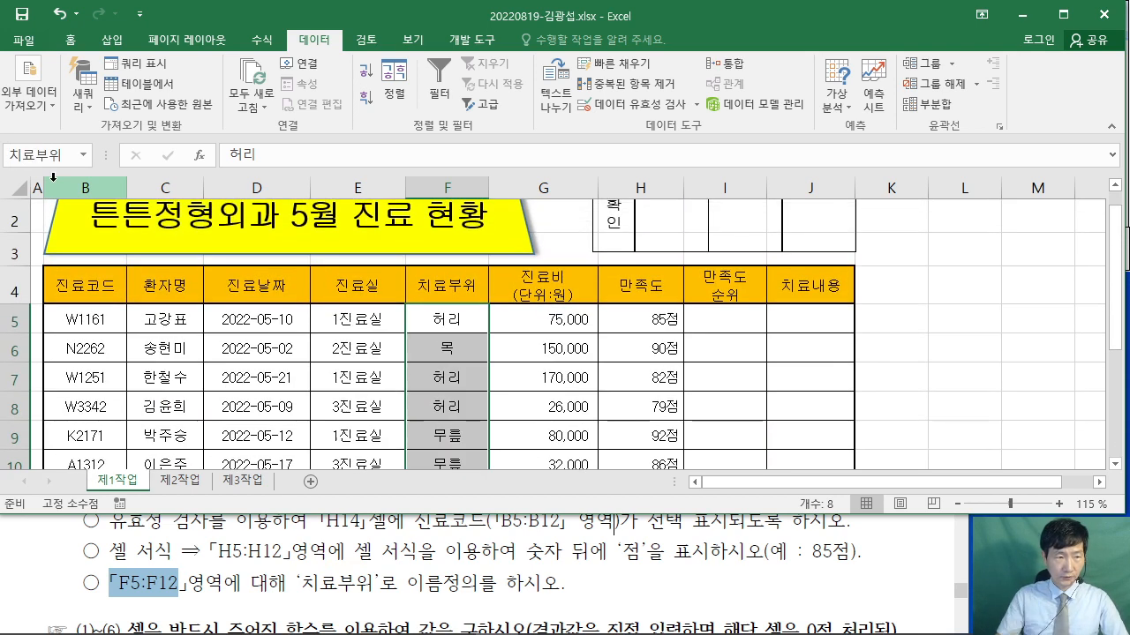
left_click(940, 318)
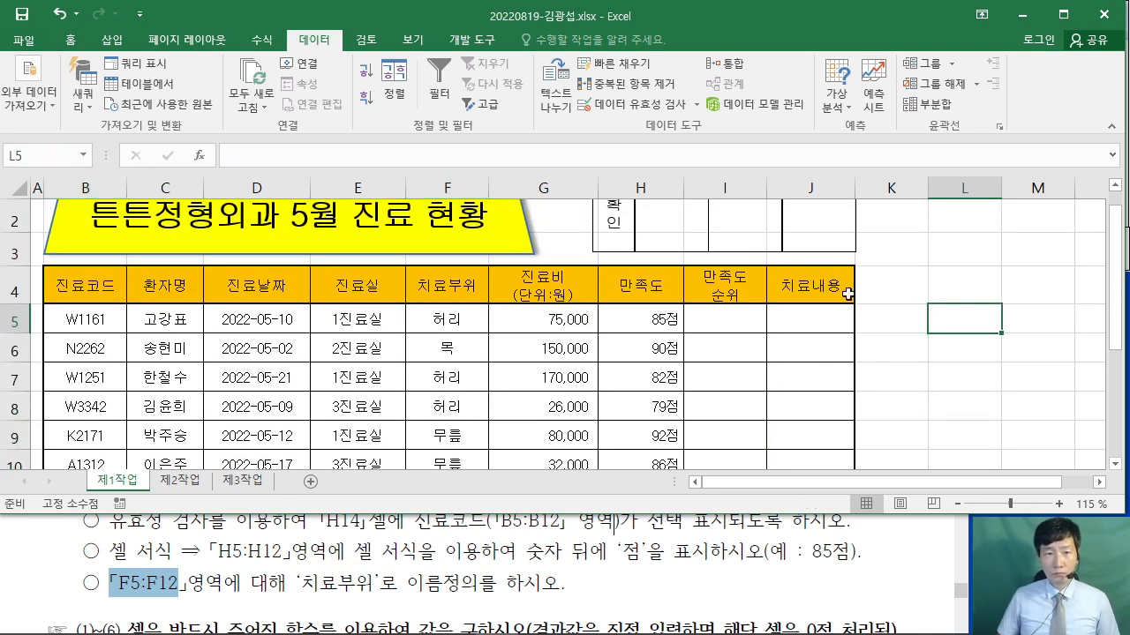
scroll(861, 315, "up", 1)
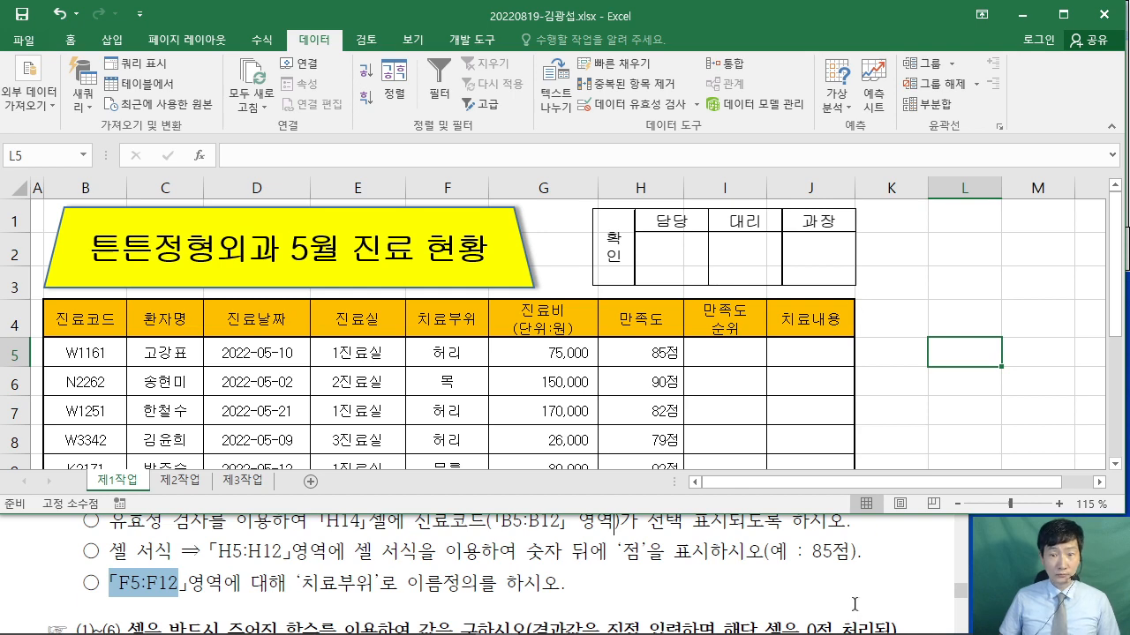
left_click(854, 605)
- Maximize the exam PDF and scroll up to the [제1작업] heading and sample table
left_click(908, 444)
scroll(665, 263, "up", 2)
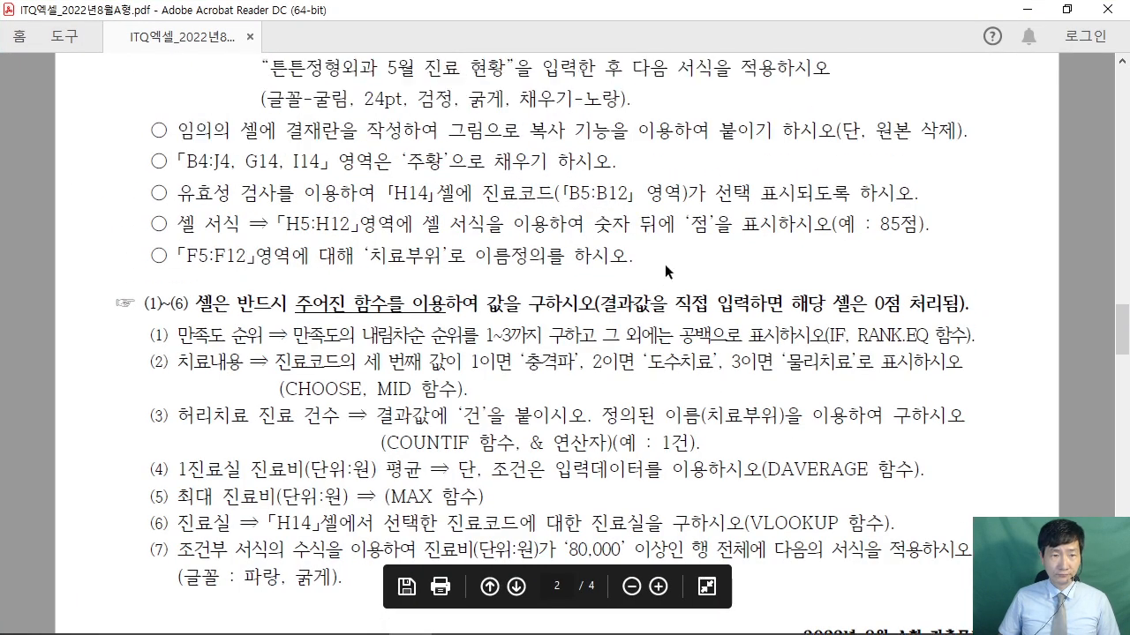
scroll(665, 264, "up", 8)
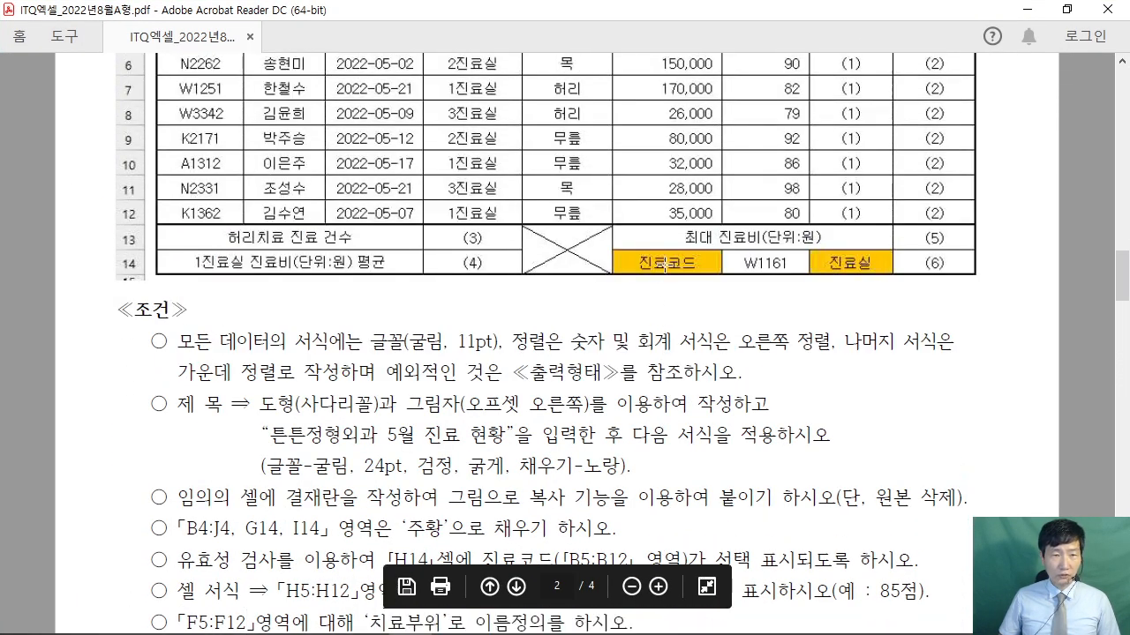
scroll(664, 263, "up", 5)
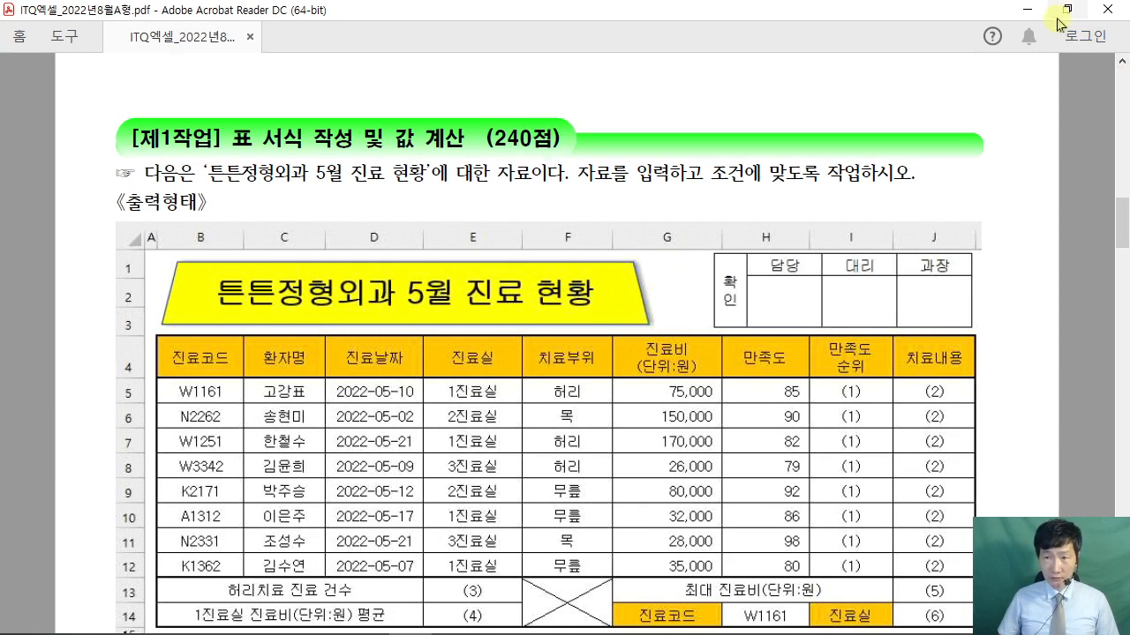
- Turn off gridlines on the 제1작업 sheet from the View options
left_click(1026, 9)
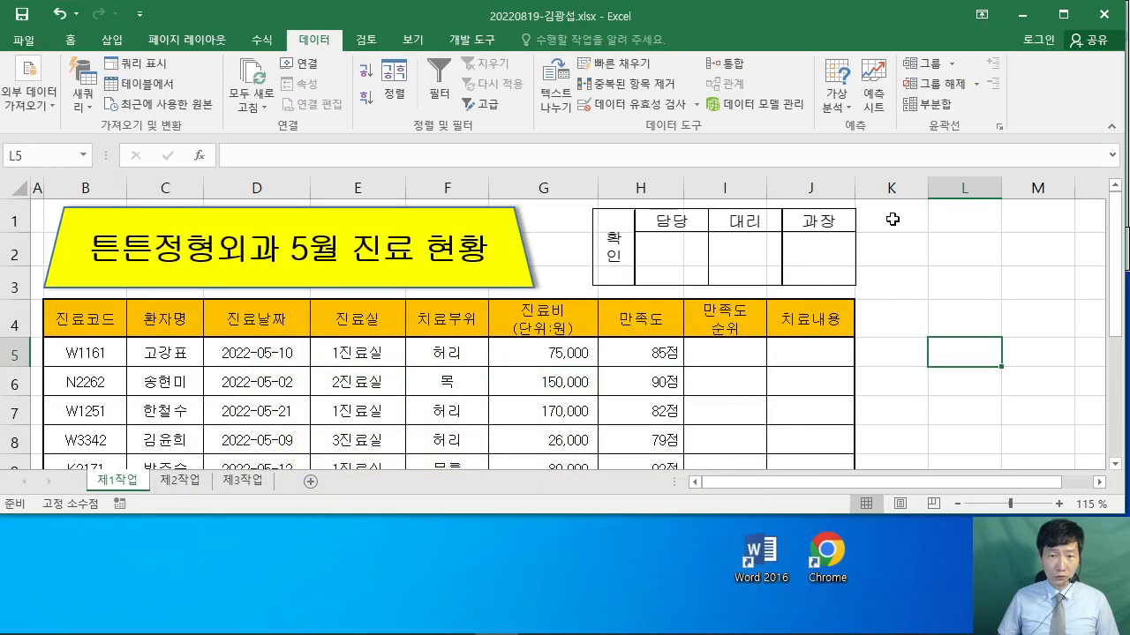
left_click(934, 261)
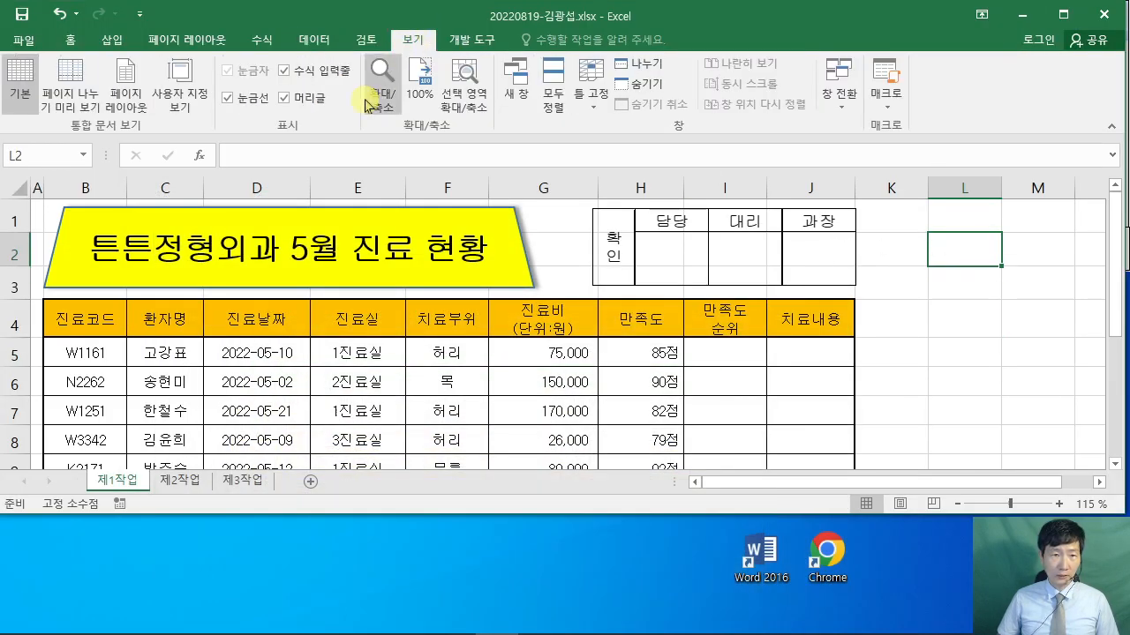
left_click(227, 98)
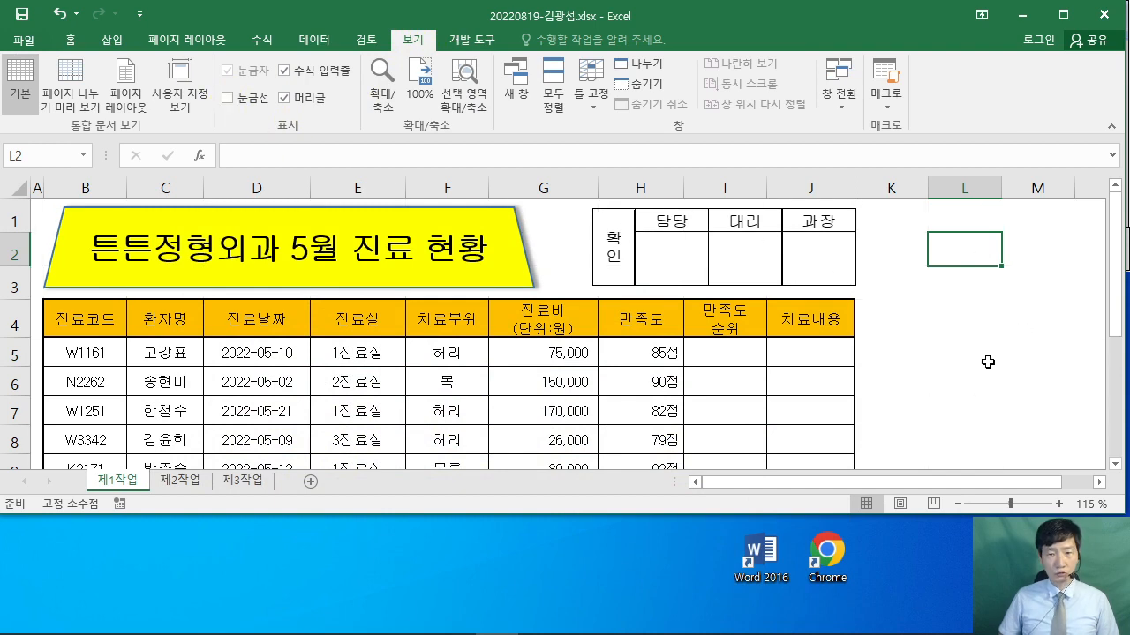
left_click(953, 361)
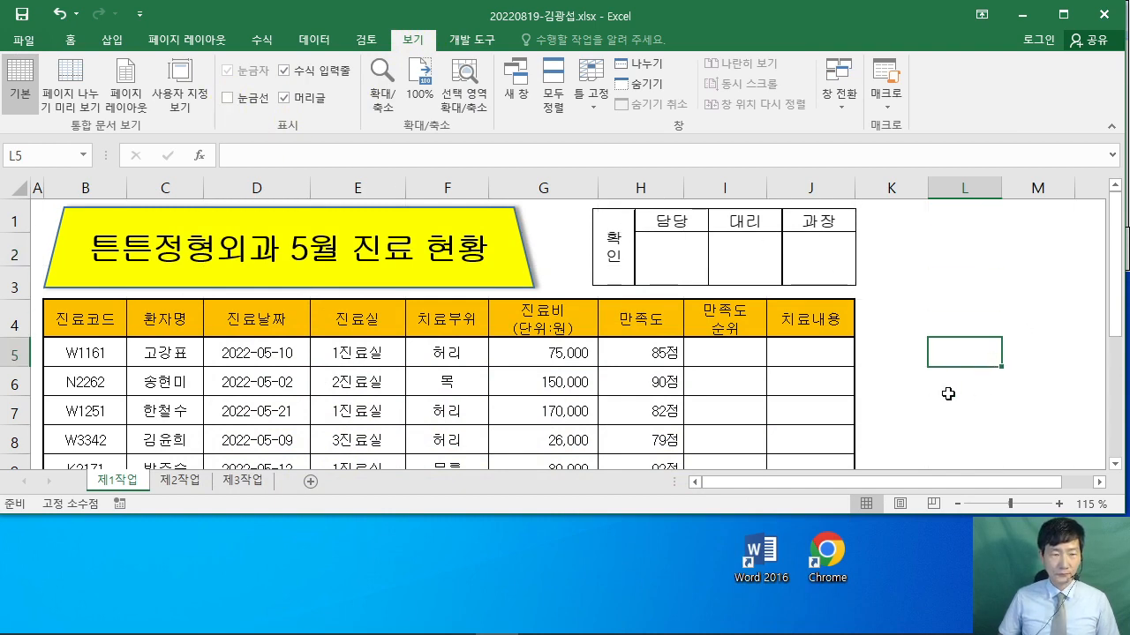
- Scroll the exam PDF to the (1)–(7) function conditions, then shrink it behind Excel
left_click(413, 620)
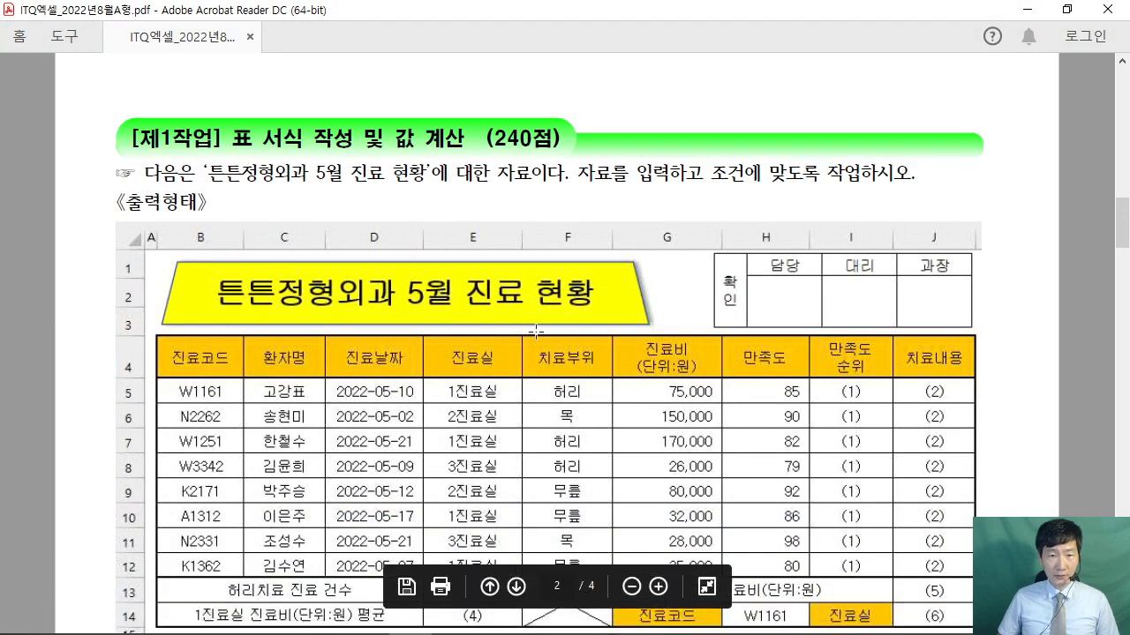
scroll(654, 371, "down", 5)
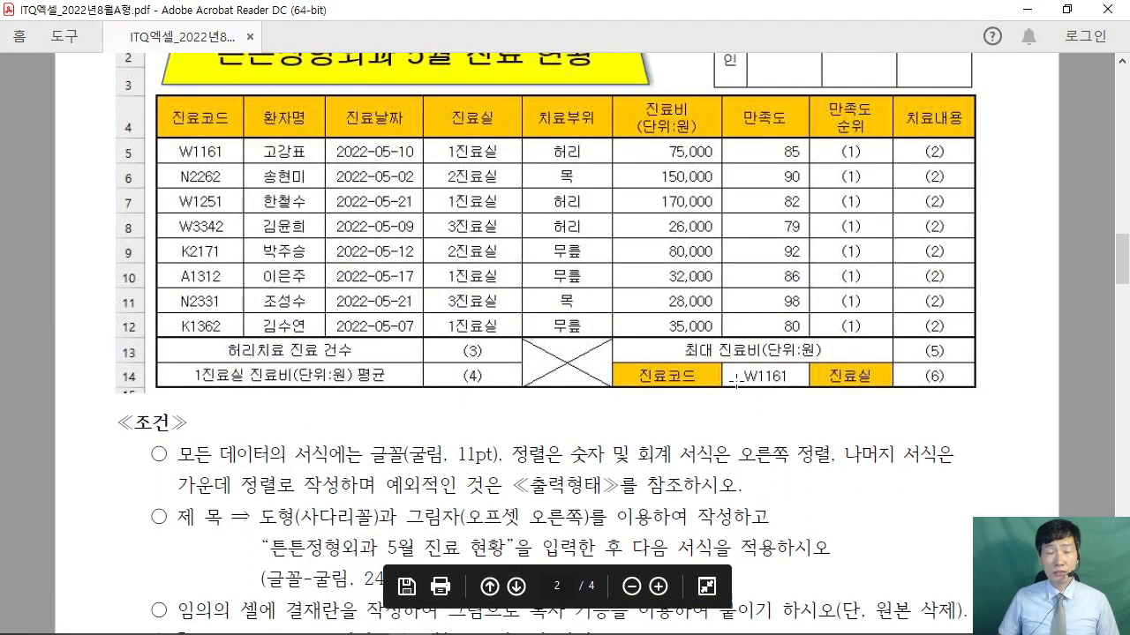
scroll(738, 380, "down", 6)
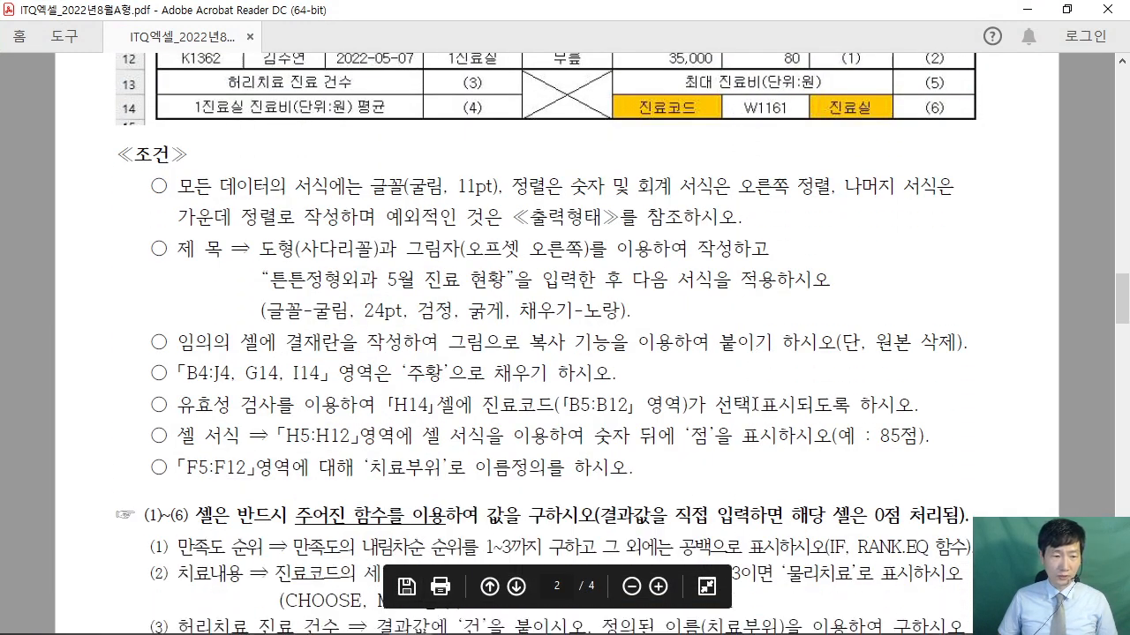
scroll(755, 406, "down", 2)
left_click_drag(141, 291, 476, 536)
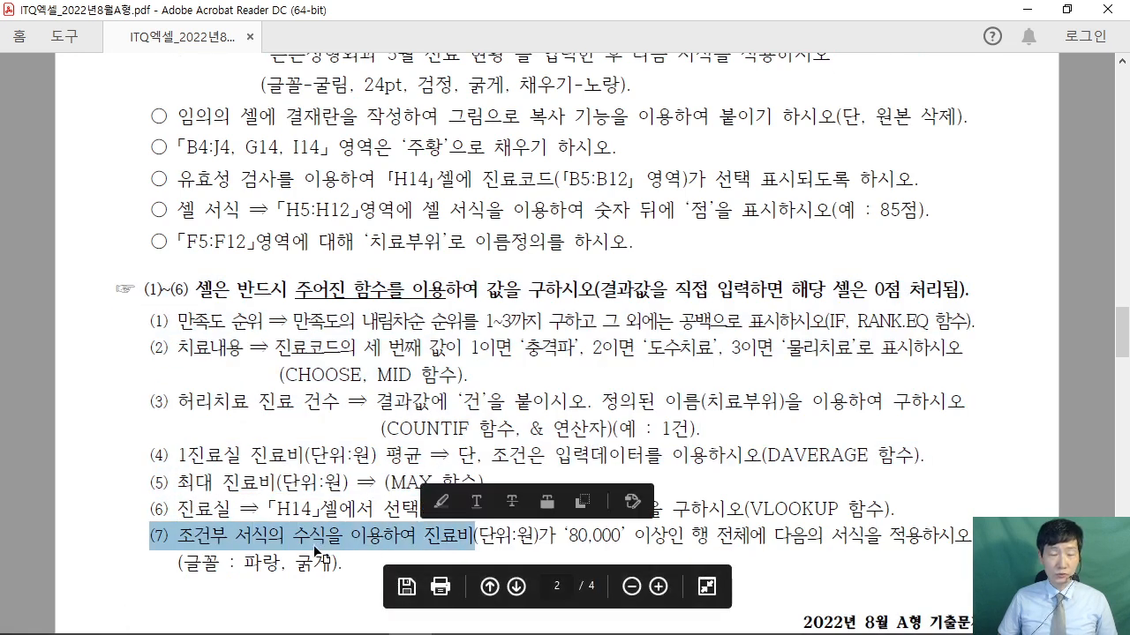
left_click(311, 540)
left_click(1066, 10)
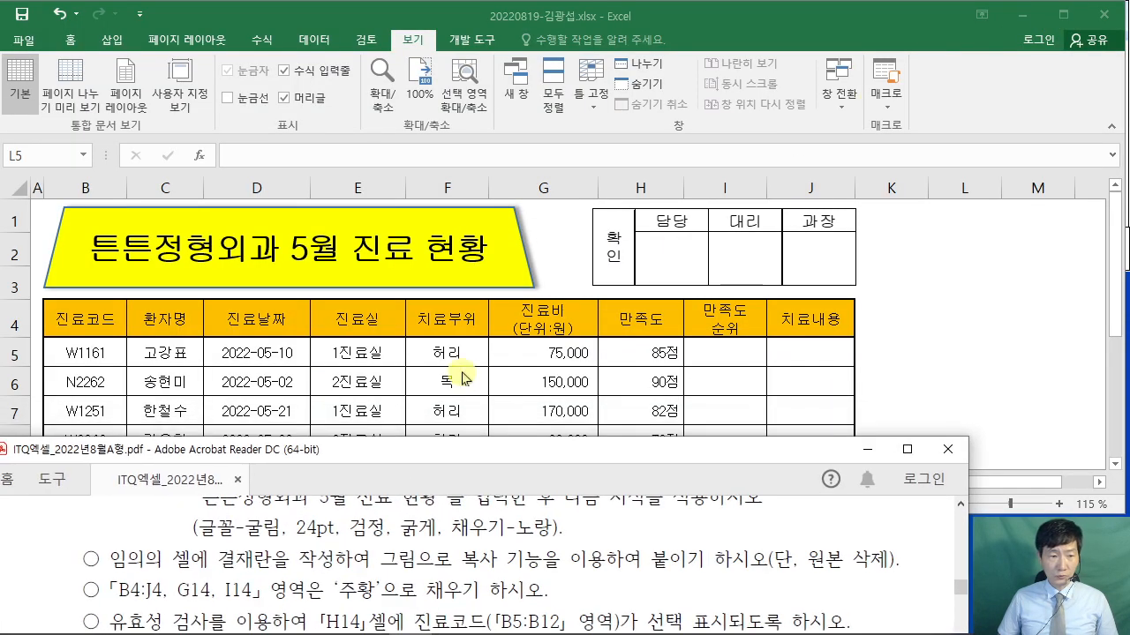
scroll(521, 557, "down", 5)
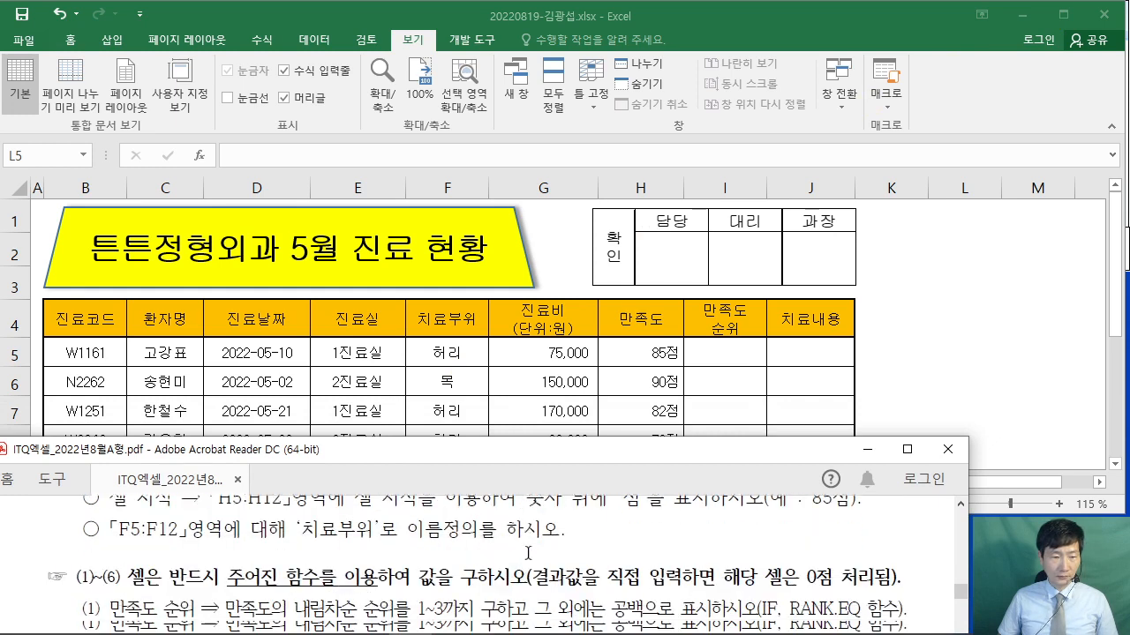
left_click(951, 355)
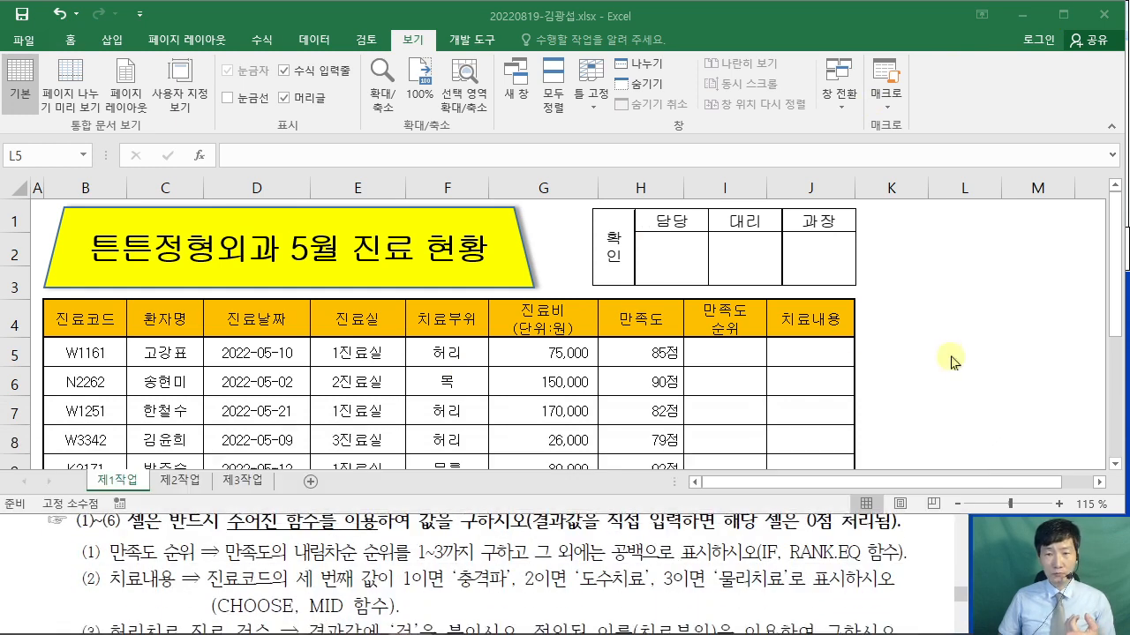
- Collapse the ribbon to tab names only and select rank cell I5
double_click(411, 40)
left_click(729, 272)
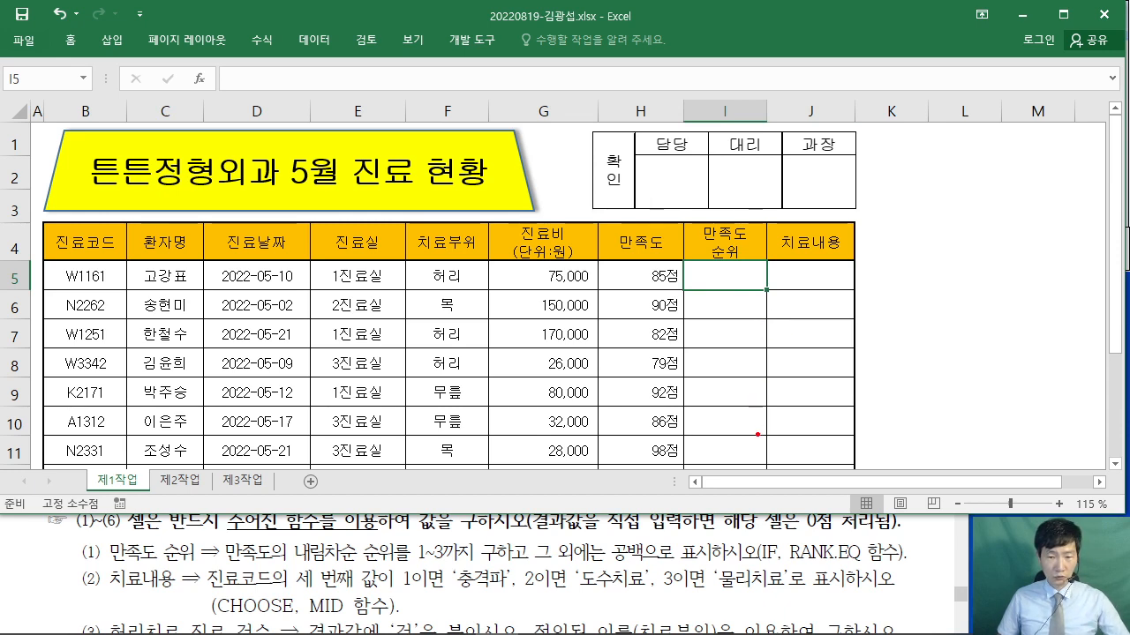
left_click_drag(757, 434, 759, 296)
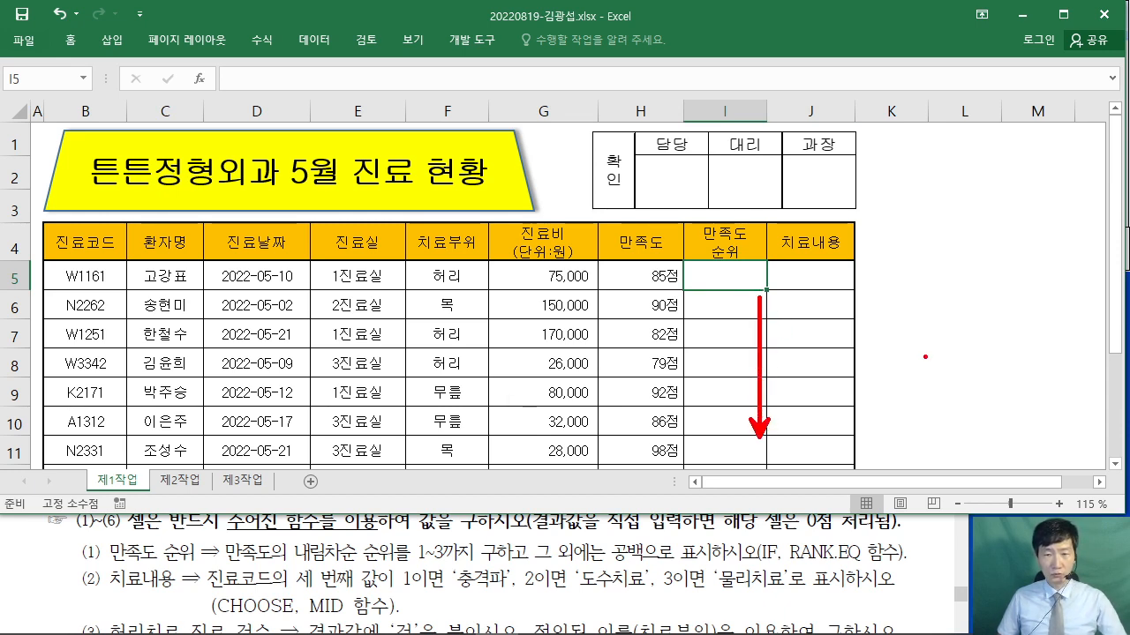
key("Escape")
scroll(937, 294, "down", 1)
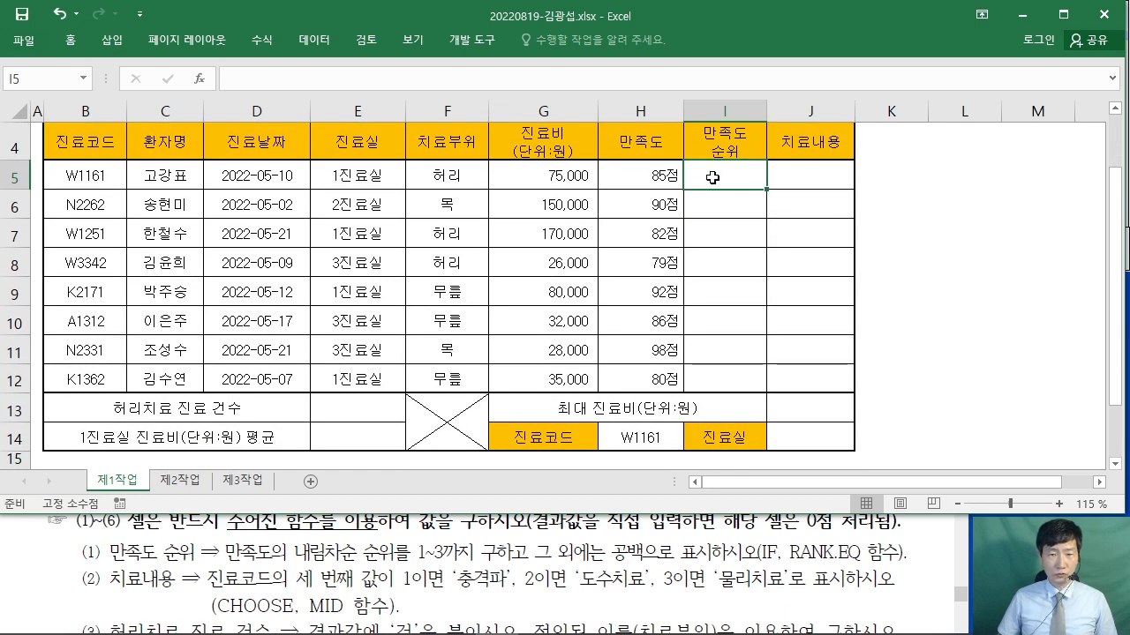
left_click(779, 179)
left_click(735, 177)
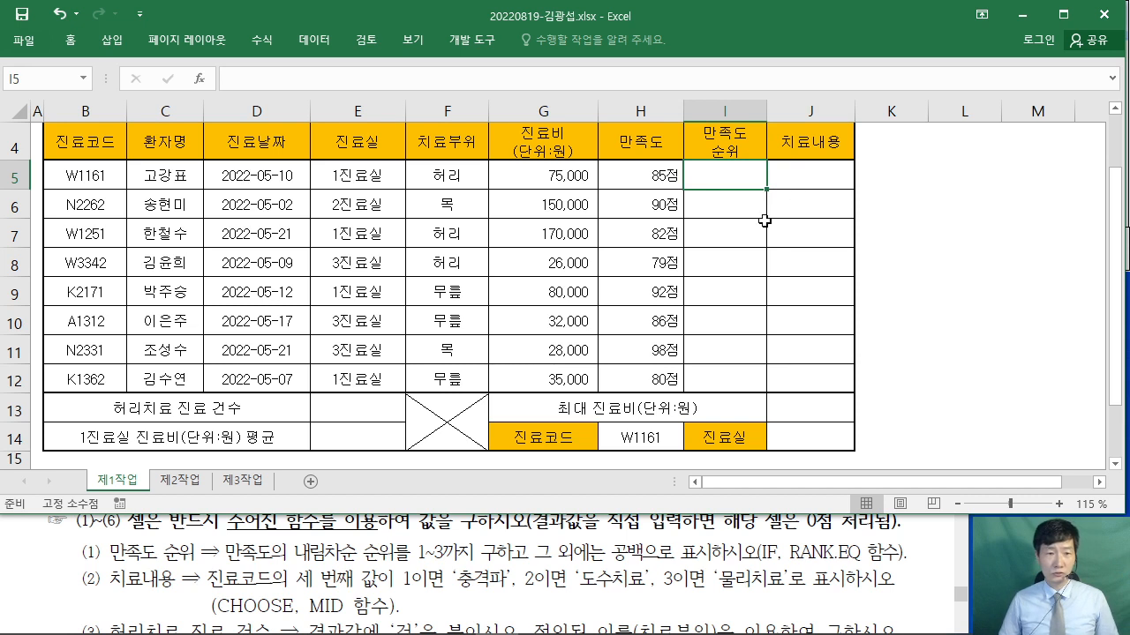
left_click(257, 179)
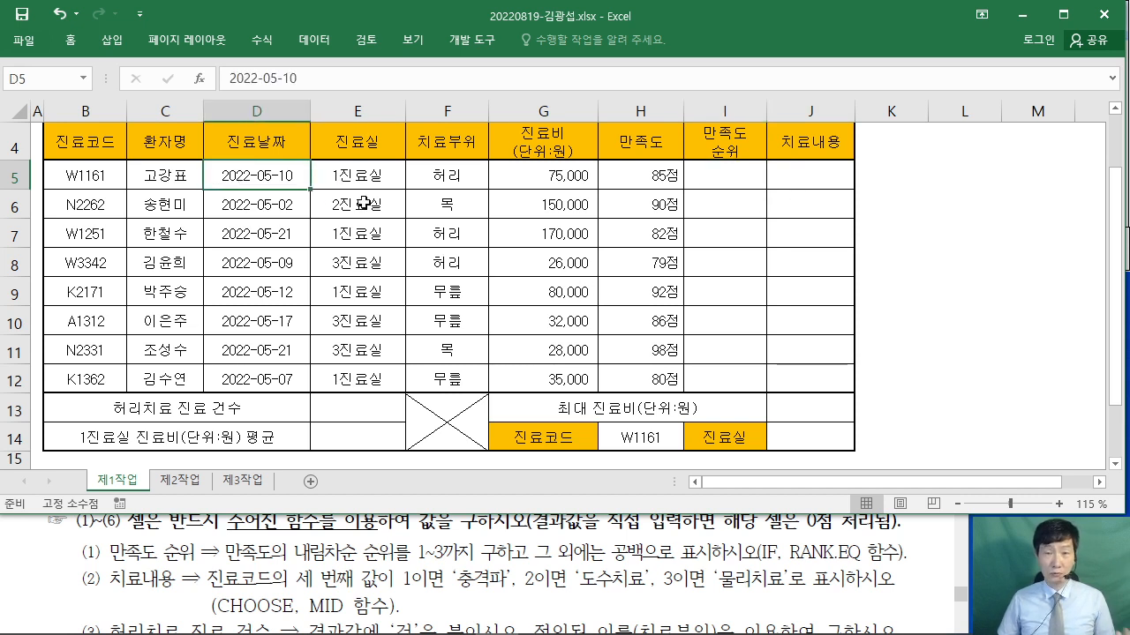
left_click(726, 176)
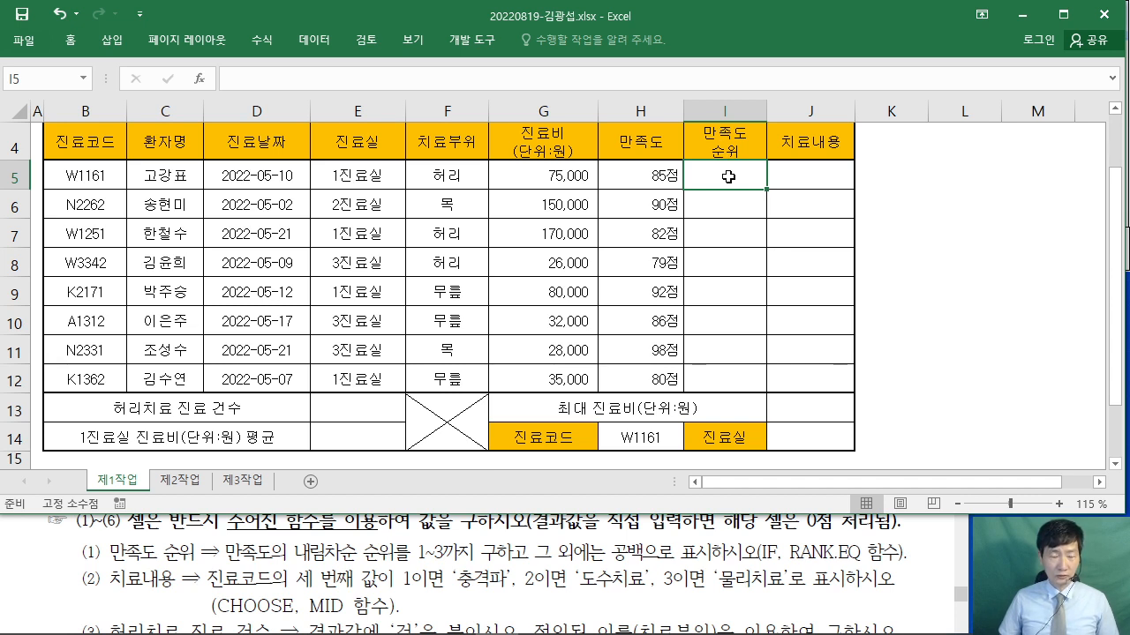
- Enter =IF( in I5 and open its Function Arguments dialog, moved clear of the cell
type("=ㅑㄹ")
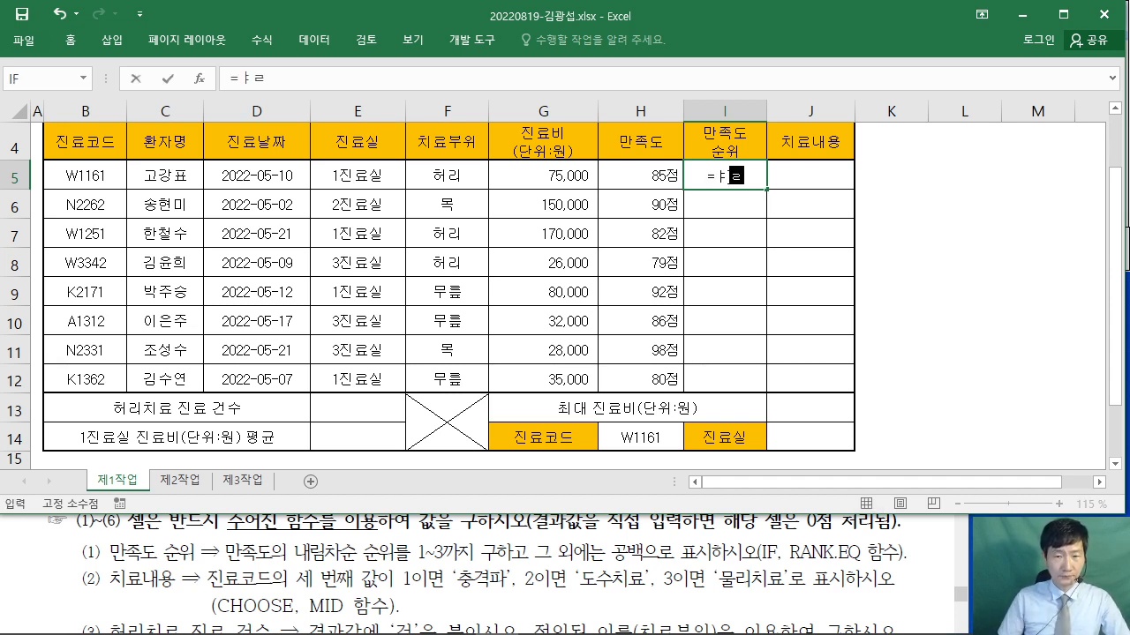
key("Hangul")
key("BackSpace")
key("BackSpace")
type("IUF")
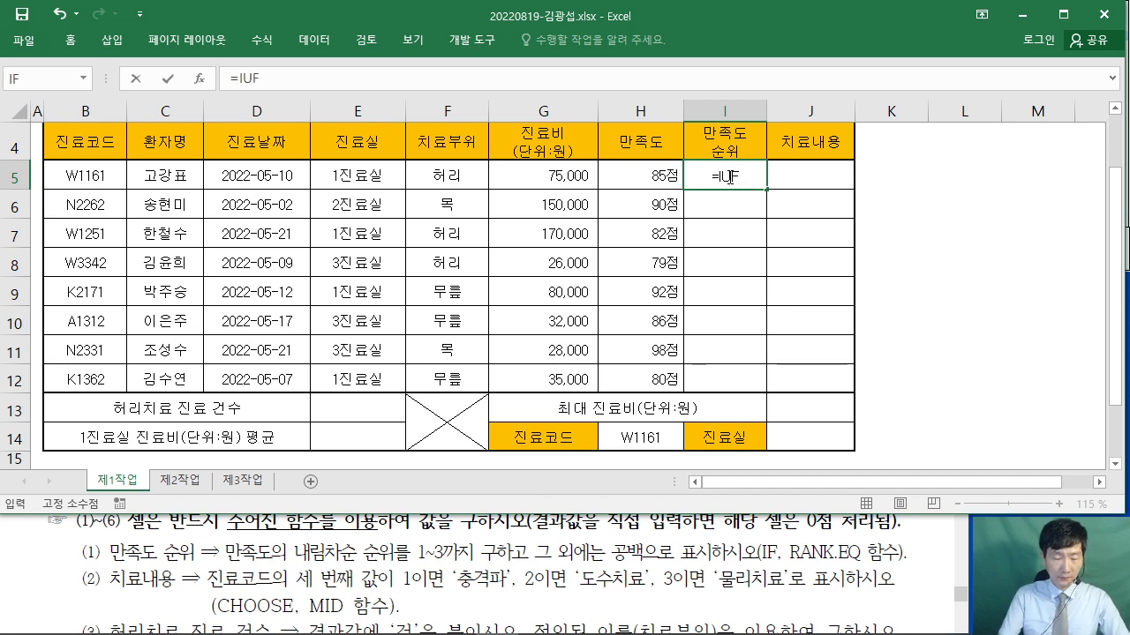
key("BackSpace")
key("BackSpace")
type("F(")
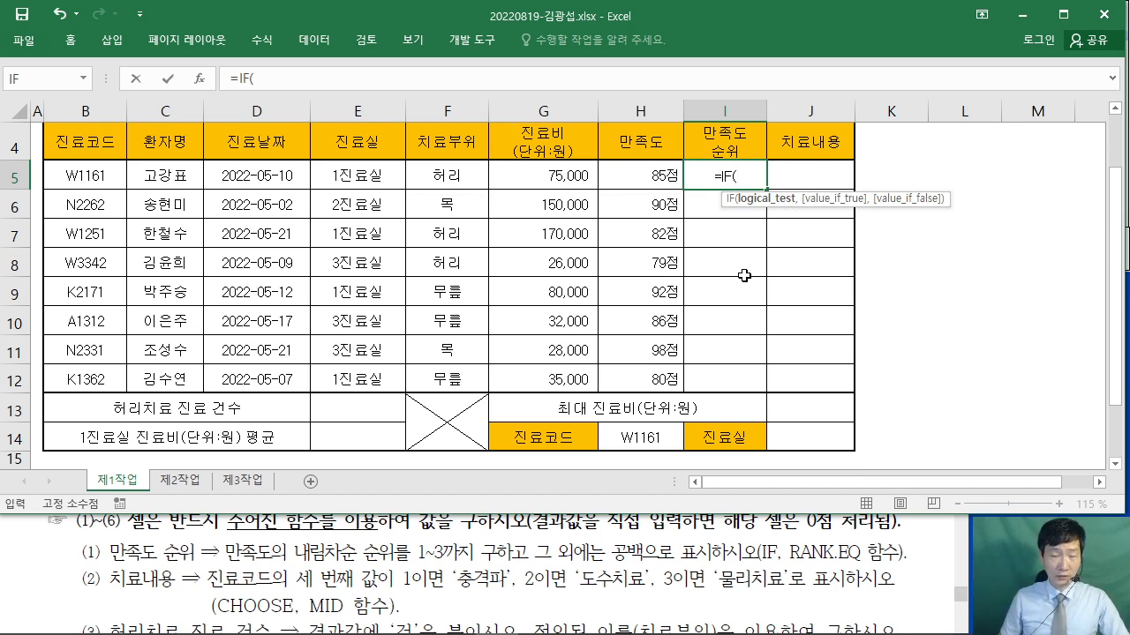
left_click(197, 80)
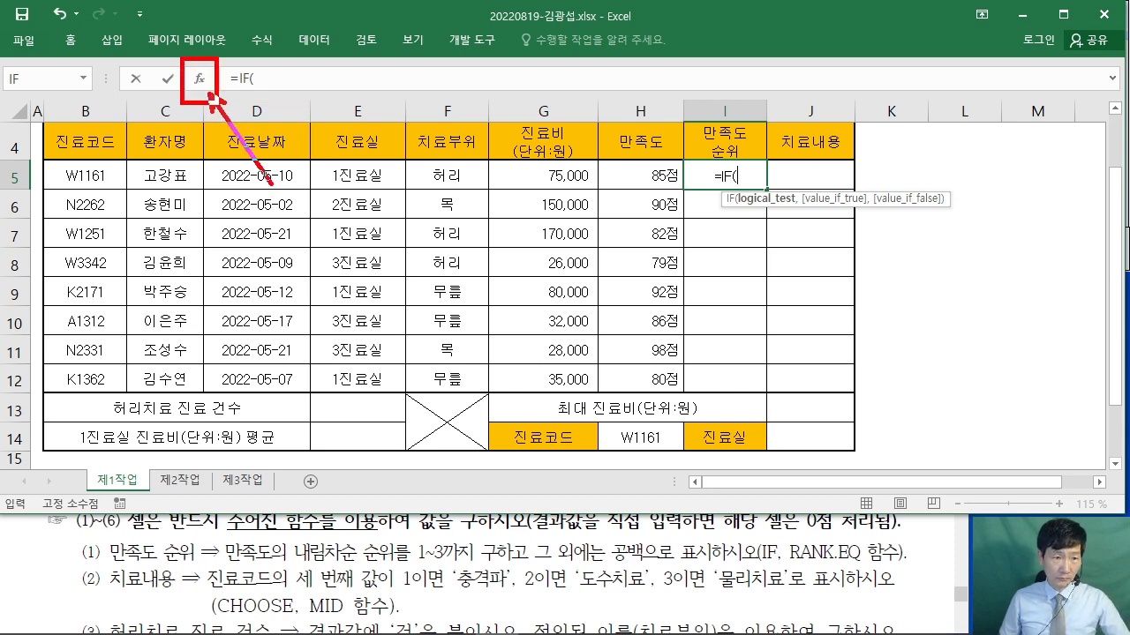
left_click_drag(270, 184, 322, 265)
key("Escape")
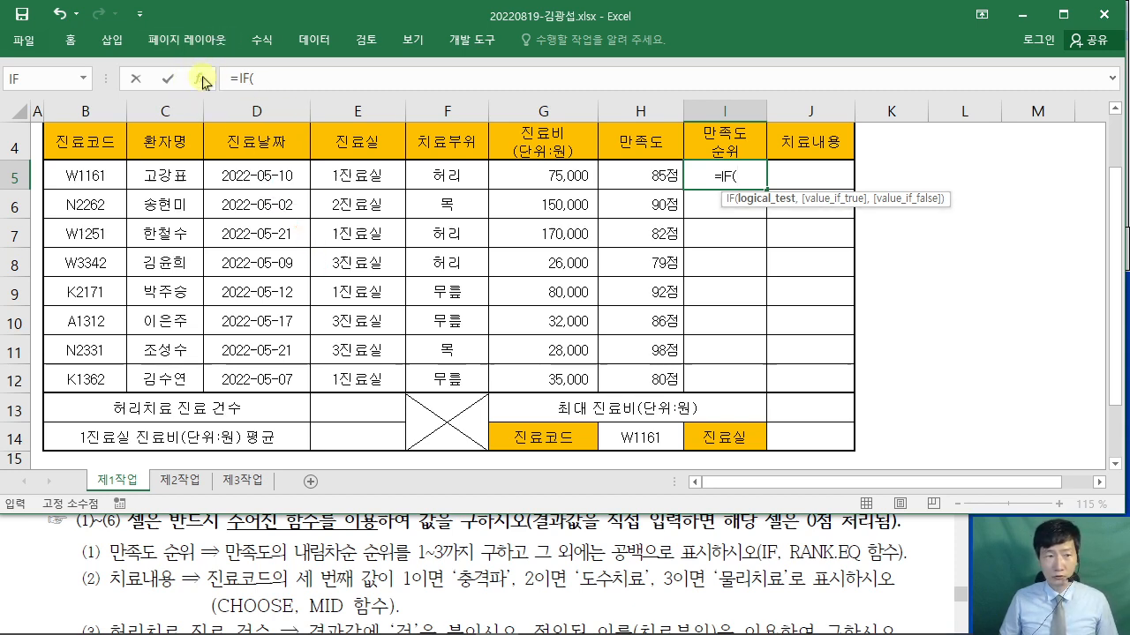
left_click(199, 79)
left_click_drag(682, 53, 811, 224)
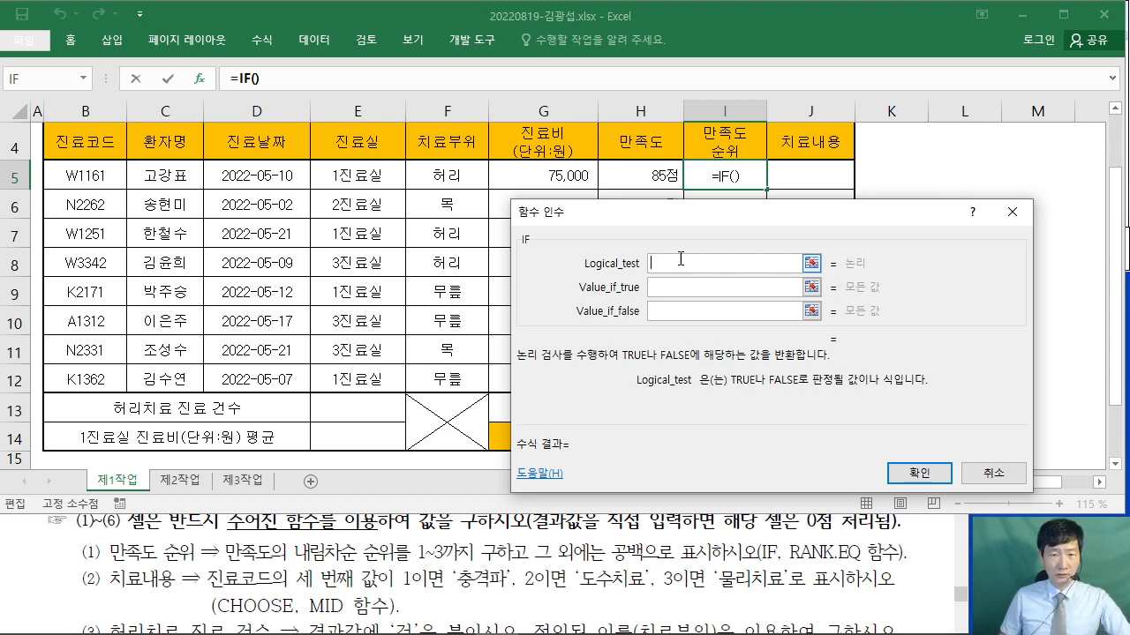
- Enter RANK.EQ( as IF's Logical_test and open the nested RANK.EQ arguments
type("RANK.EQ")
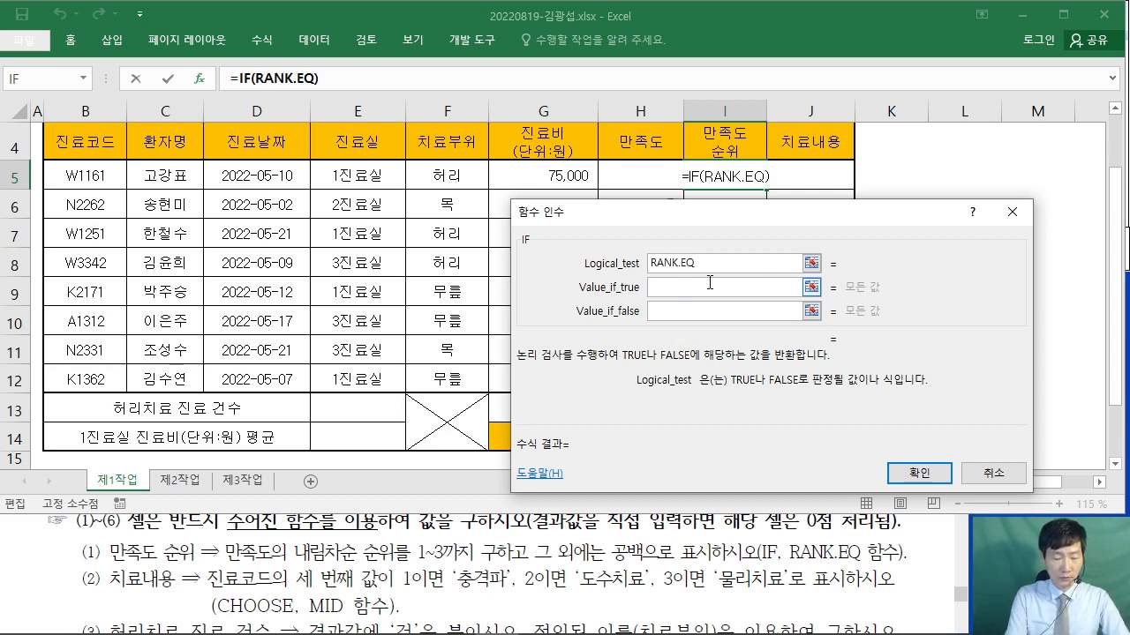
type("(")
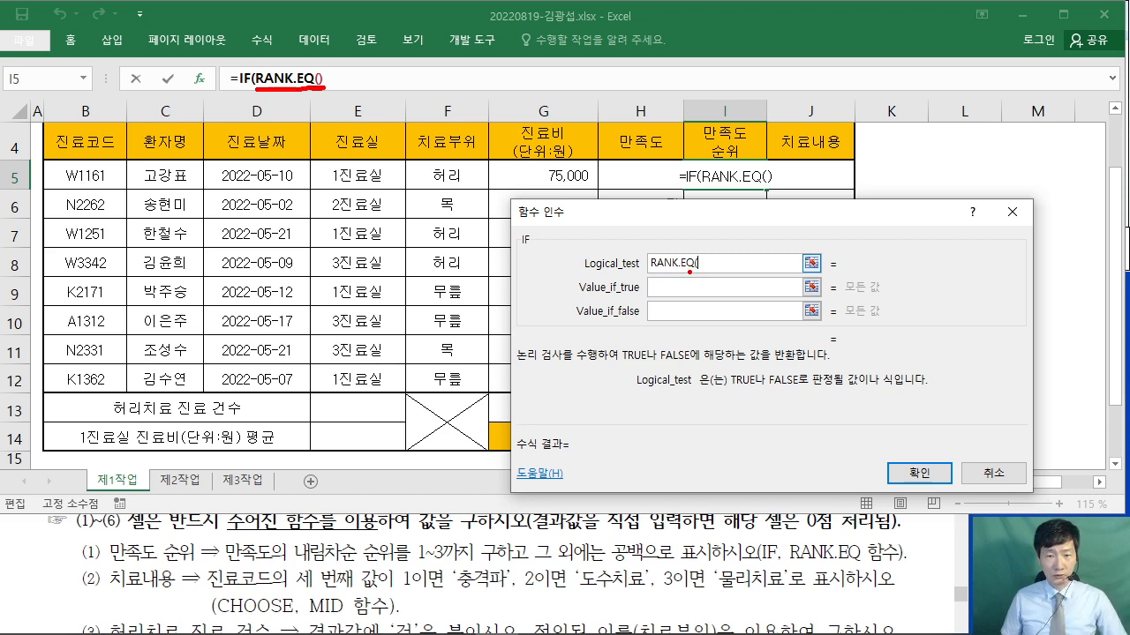
left_click_drag(287, 85, 334, 239)
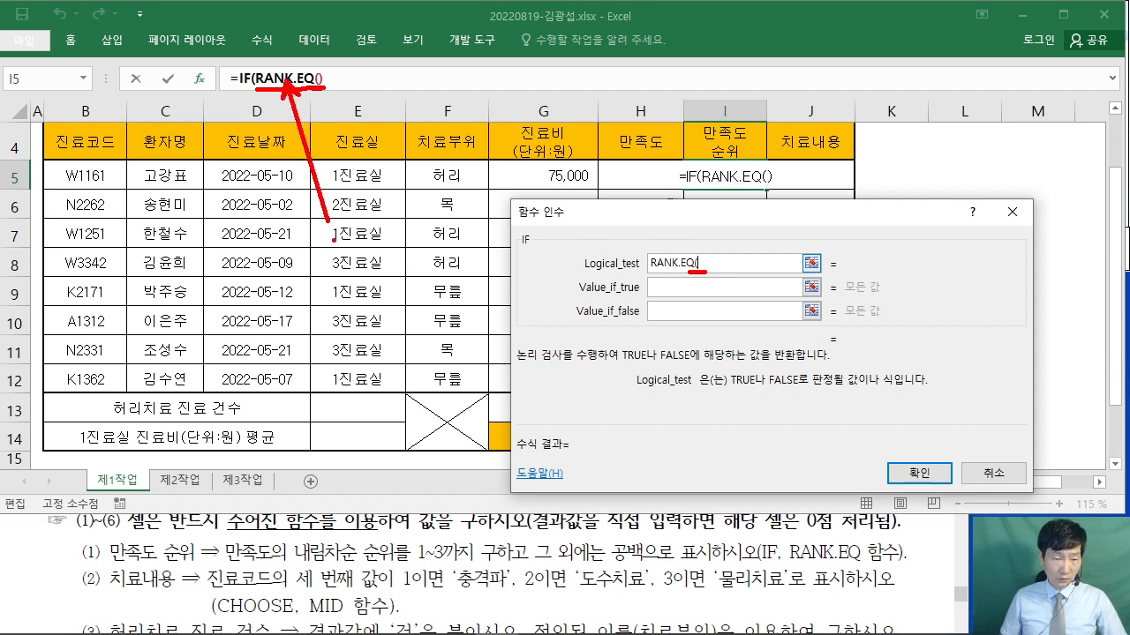
left_click(262, 79)
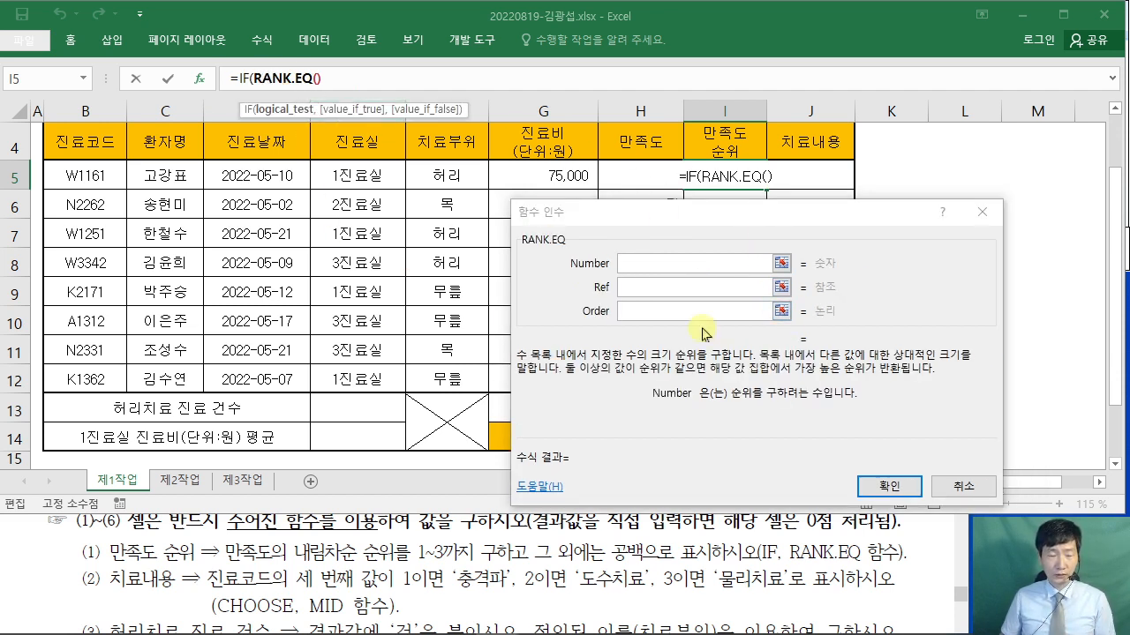
- Set RANK.EQ's Number to H5 and its Ref to H5:H12
left_click(629, 267)
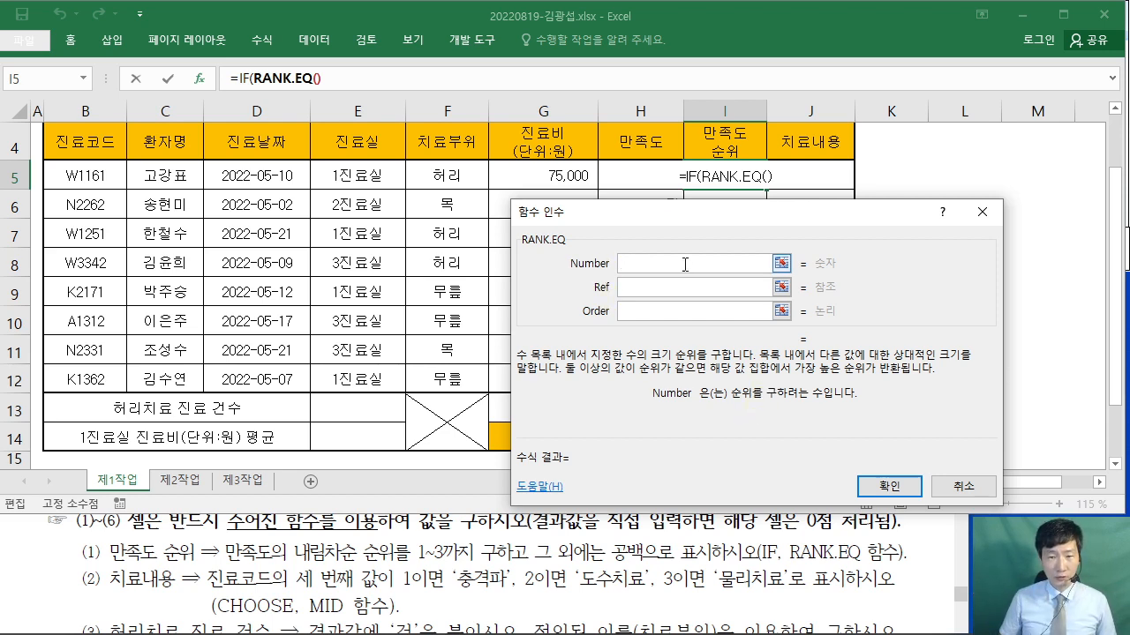
left_click_drag(657, 217, 884, 113)
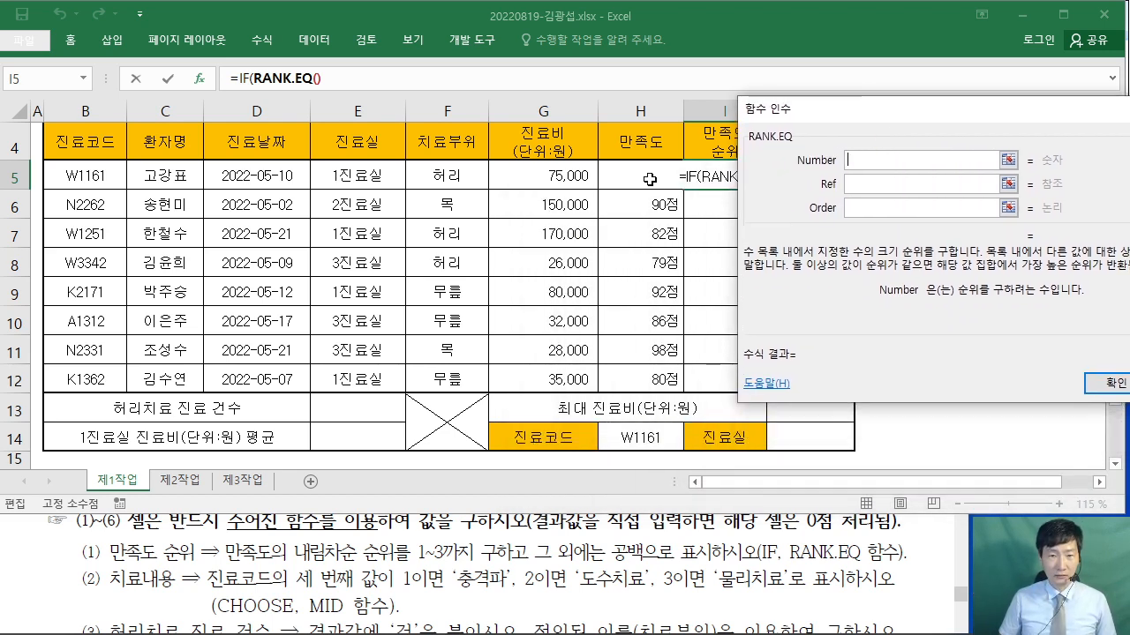
left_click(643, 175)
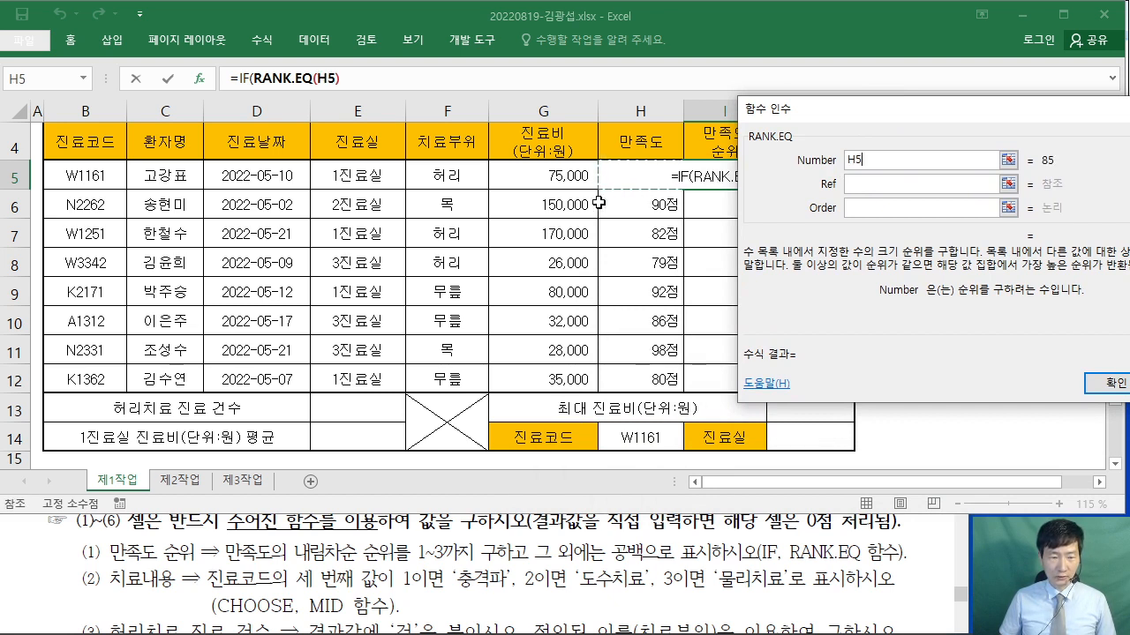
left_click(871, 185)
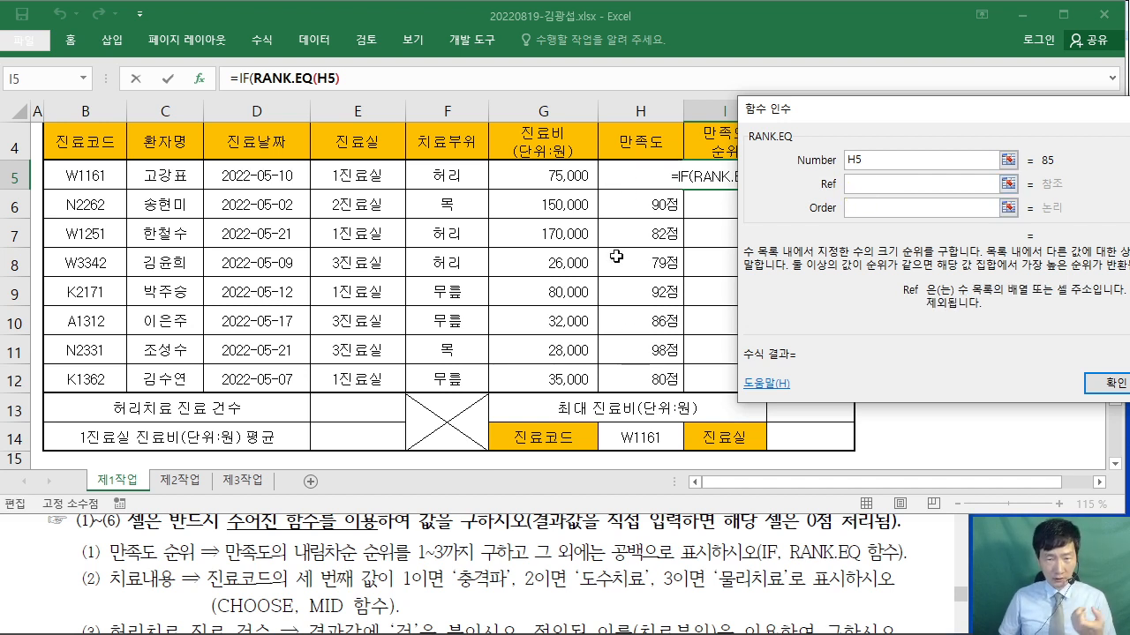
left_click_drag(623, 172, 637, 381)
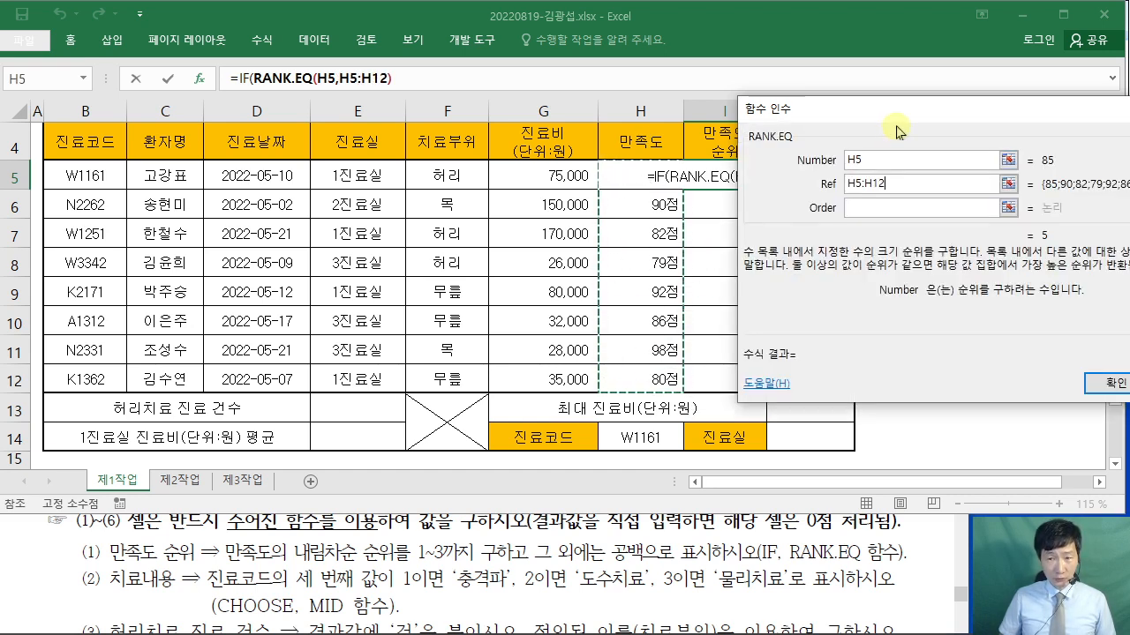
- Move the arguments panel aside, annotate the score column, and select the H5:H12 Ref text
left_click_drag(915, 115, 277, 196)
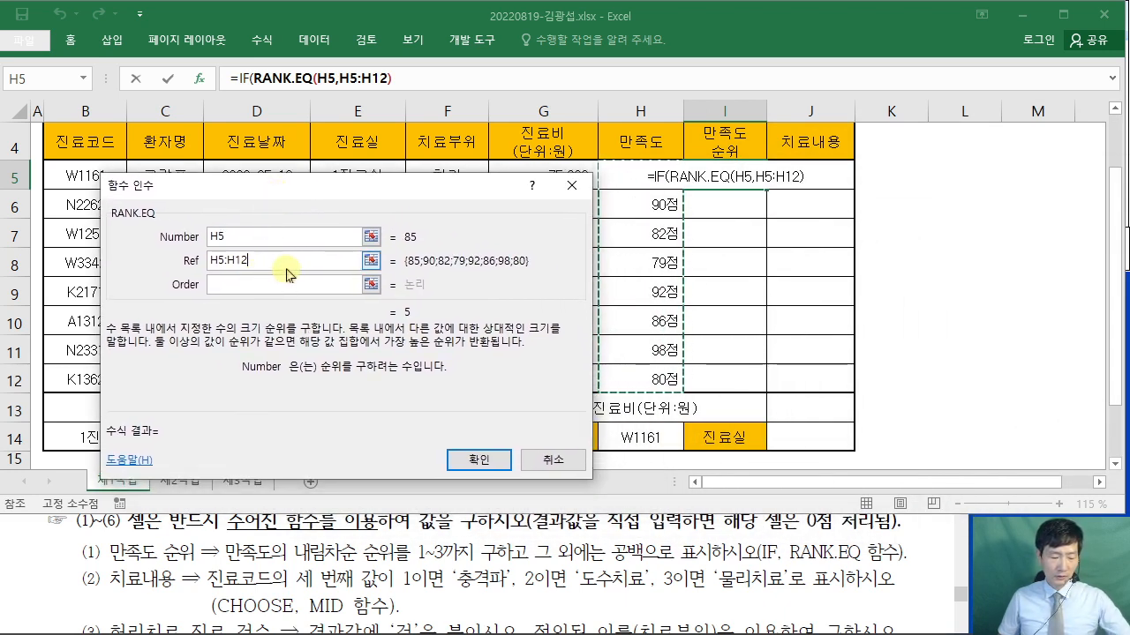
left_click_drag(198, 246, 268, 271)
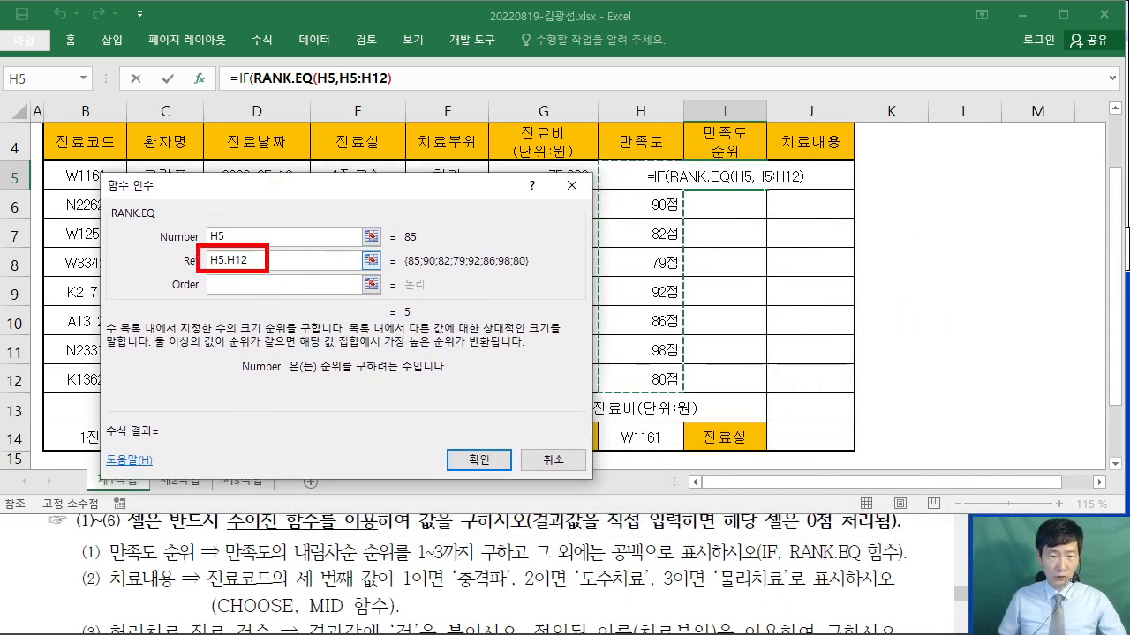
mouse_move(603, 178)
left_mouse_down()
mouse_move(618, 187)
mouse_move(657, 402)
mouse_move(684, 391)
left_mouse_up()
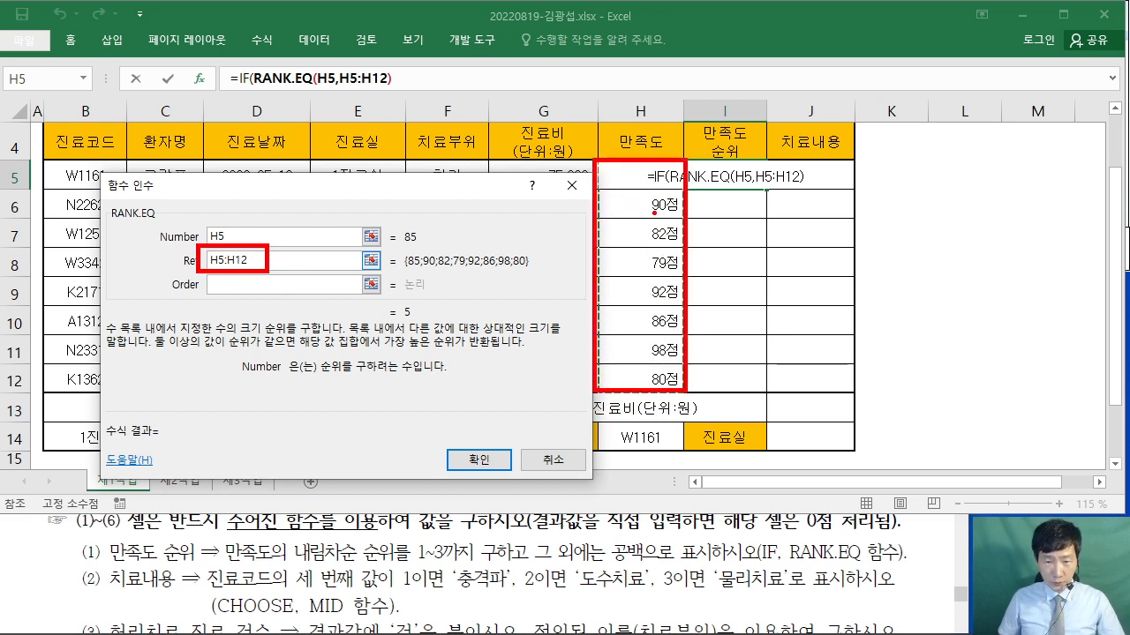
left_click_drag(645, 331, 685, 331)
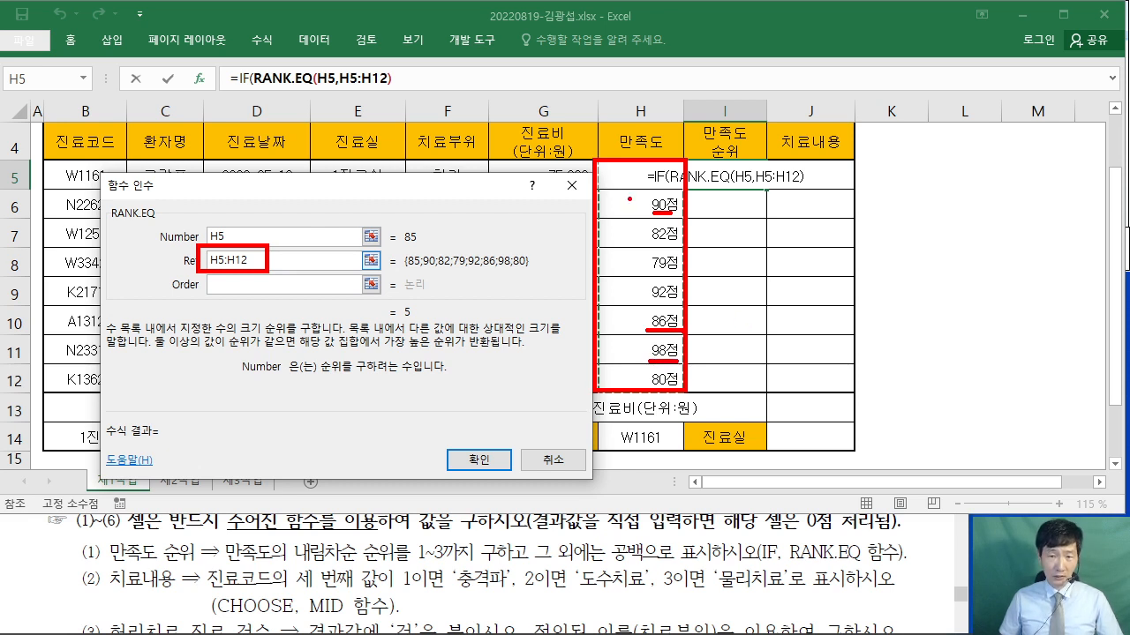
left_click_drag(646, 168, 590, 222)
left_click_drag(672, 183, 622, 282)
left_click_drag(676, 258, 612, 348)
left_click_drag(666, 324, 623, 385)
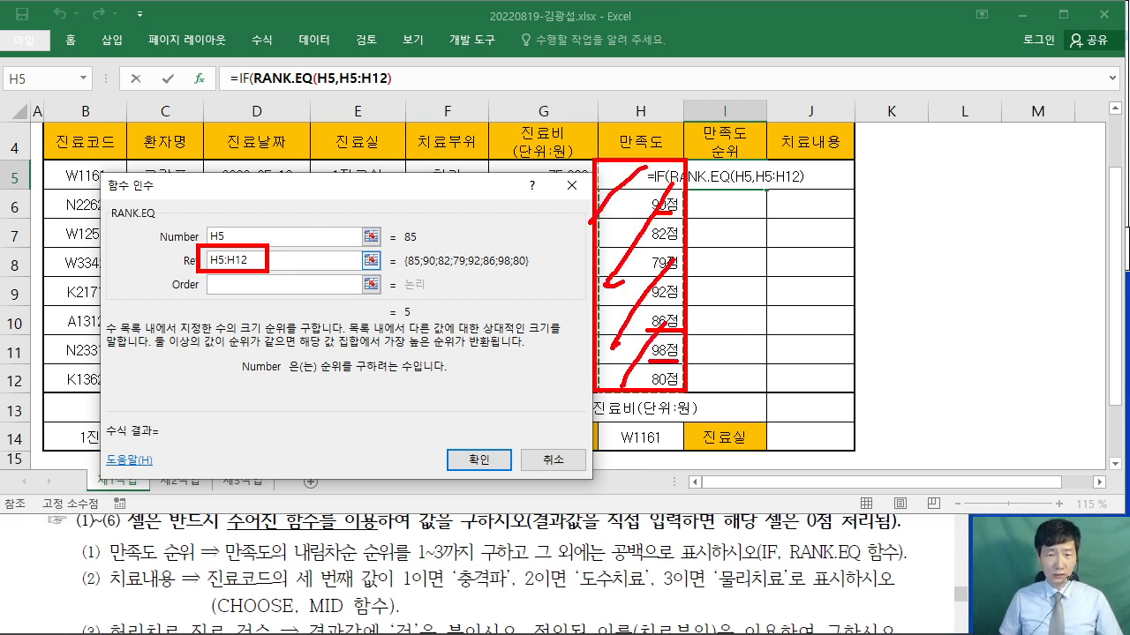
mouse_move(781, 187)
left_mouse_down()
mouse_move(764, 205)
mouse_move(775, 219)
left_mouse_up()
mouse_move(749, 365)
left_mouse_down()
mouse_move(768, 367)
mouse_move(762, 210)
left_mouse_up()
mouse_move(720, 280)
left_mouse_down()
mouse_move(687, 306)
mouse_move(764, 283)
mouse_move(687, 280)
left_mouse_up()
mouse_move(616, 164)
left_mouse_down()
mouse_move(665, 196)
mouse_move(685, 293)
left_mouse_up()
mouse_move(602, 288)
left_mouse_down()
mouse_move(660, 326)
mouse_move(620, 351)
left_mouse_up()
left_click_drag(625, 352, 662, 367)
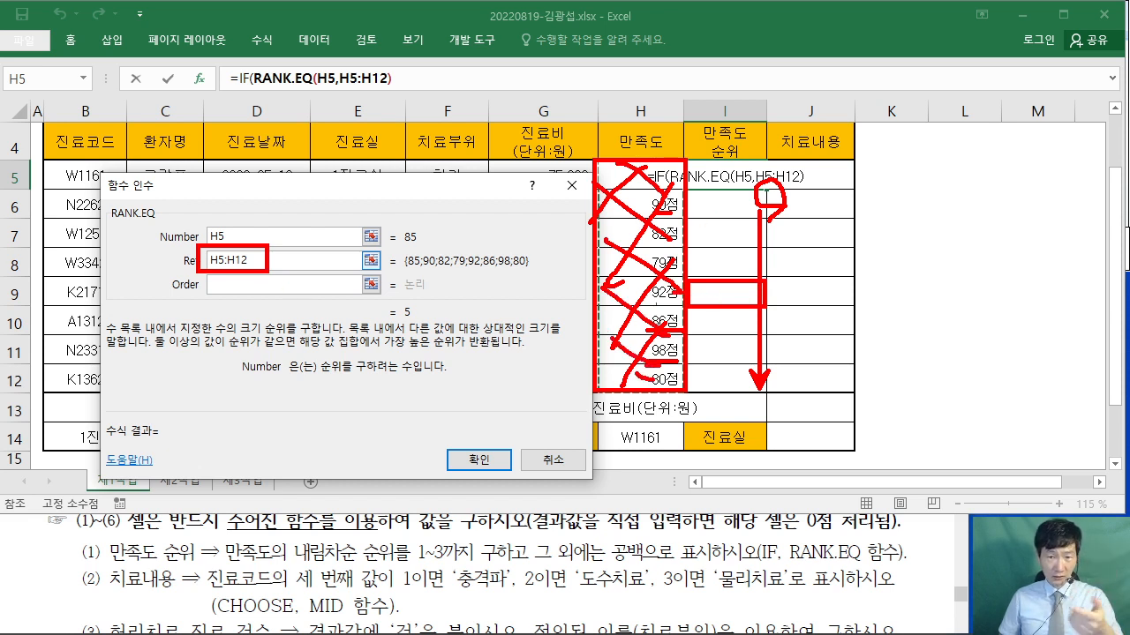
mouse_move(595, 279)
left_mouse_down()
mouse_move(593, 521)
mouse_move(685, 598)
mouse_move(595, 278)
left_mouse_up()
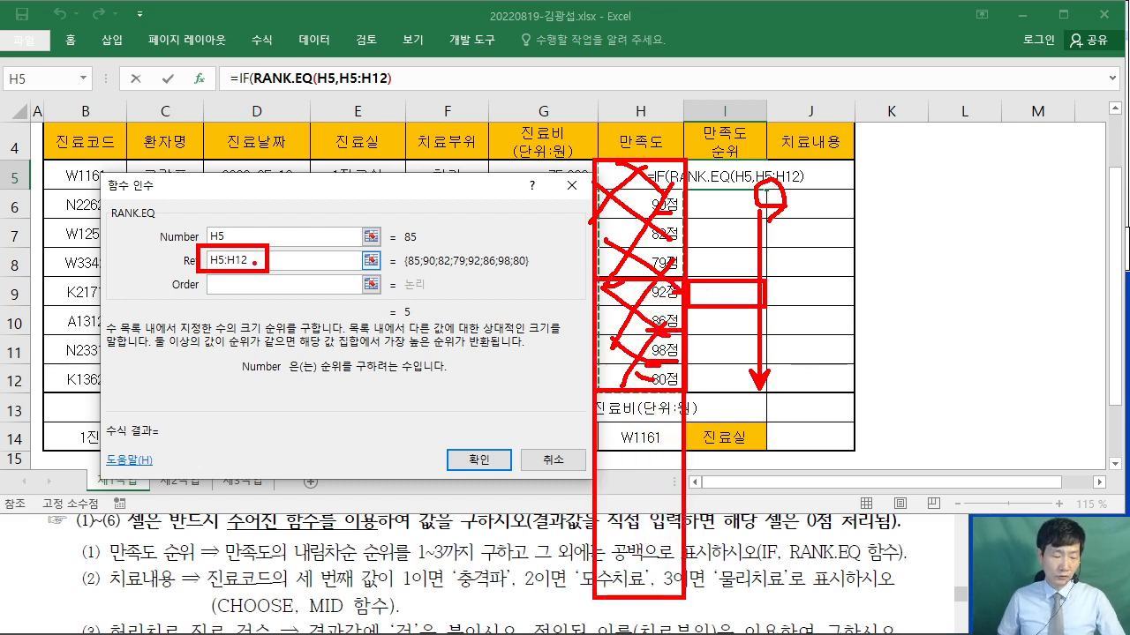
key("Escape")
left_click_drag(285, 256, 123, 255)
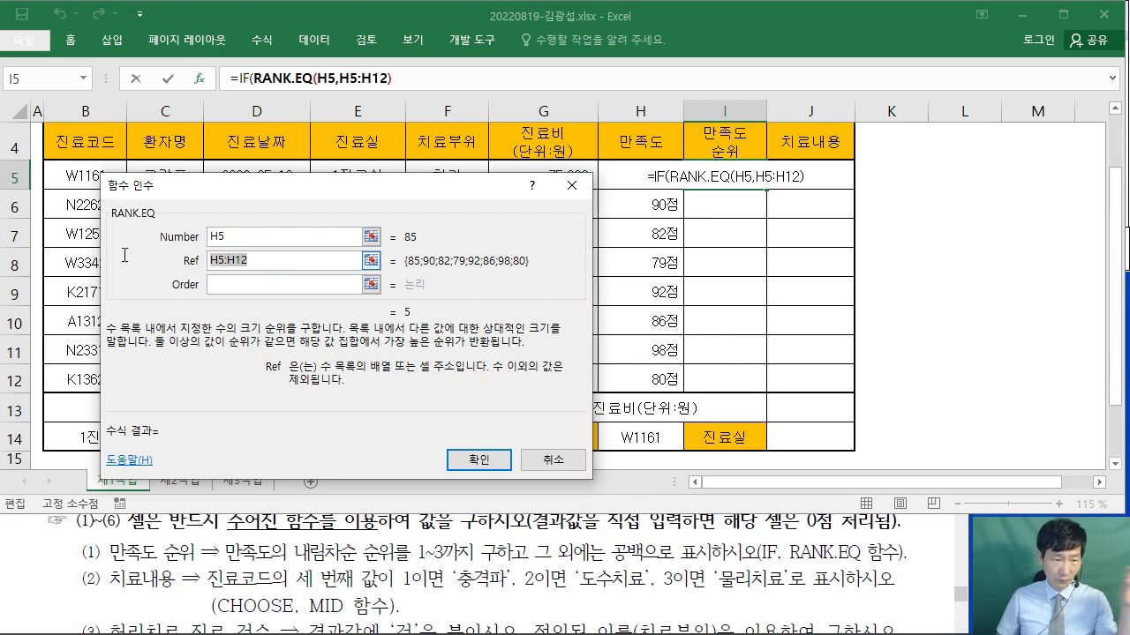
- Make the ranking range absolute as $H$5:$H$12 with F4
left_click_drag(360, 141, 506, 265)
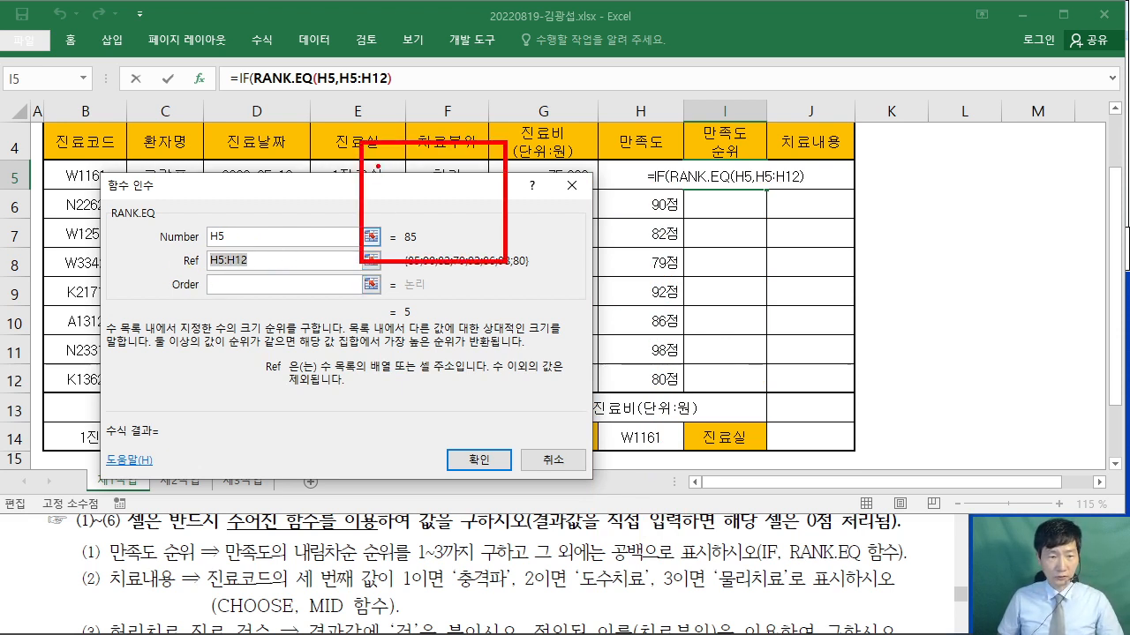
mouse_move(417, 165)
left_mouse_down()
mouse_move(370, 221)
mouse_move(375, 233)
left_mouse_up()
left_click_drag(380, 201, 408, 198)
mouse_move(439, 161)
left_mouse_down()
mouse_move(429, 177)
mouse_move(470, 211)
left_mouse_up()
mouse_move(459, 166)
left_mouse_down()
mouse_move(464, 219)
mouse_move(429, 244)
left_mouse_up()
left_click_drag(414, 79, 428, 133)
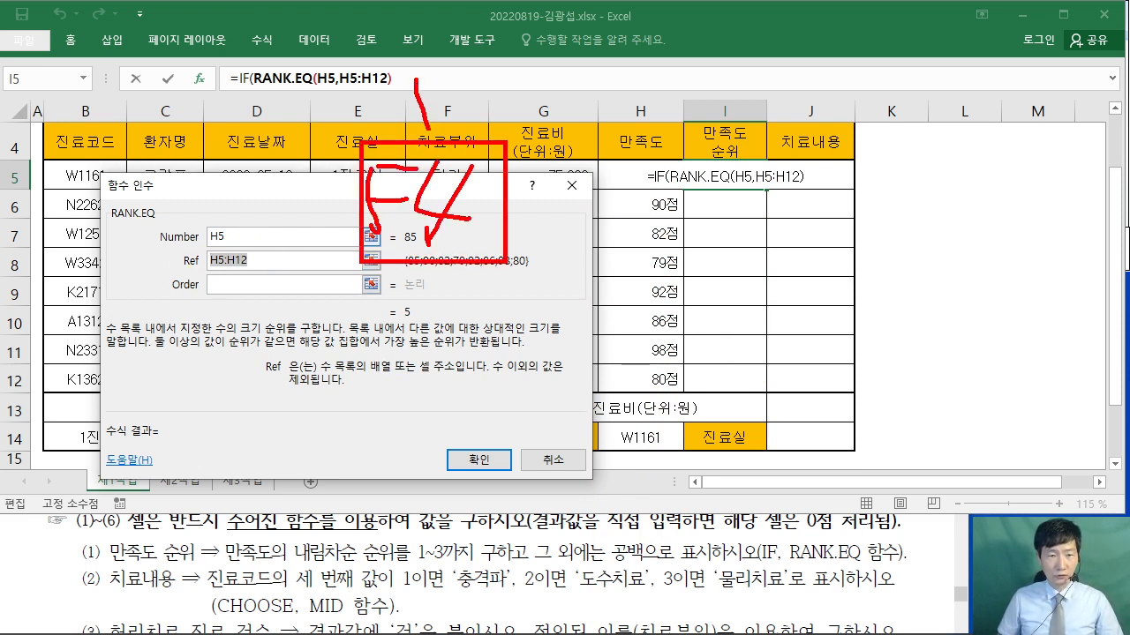
left_click_drag(554, 1, 443, 141)
key("Escape")
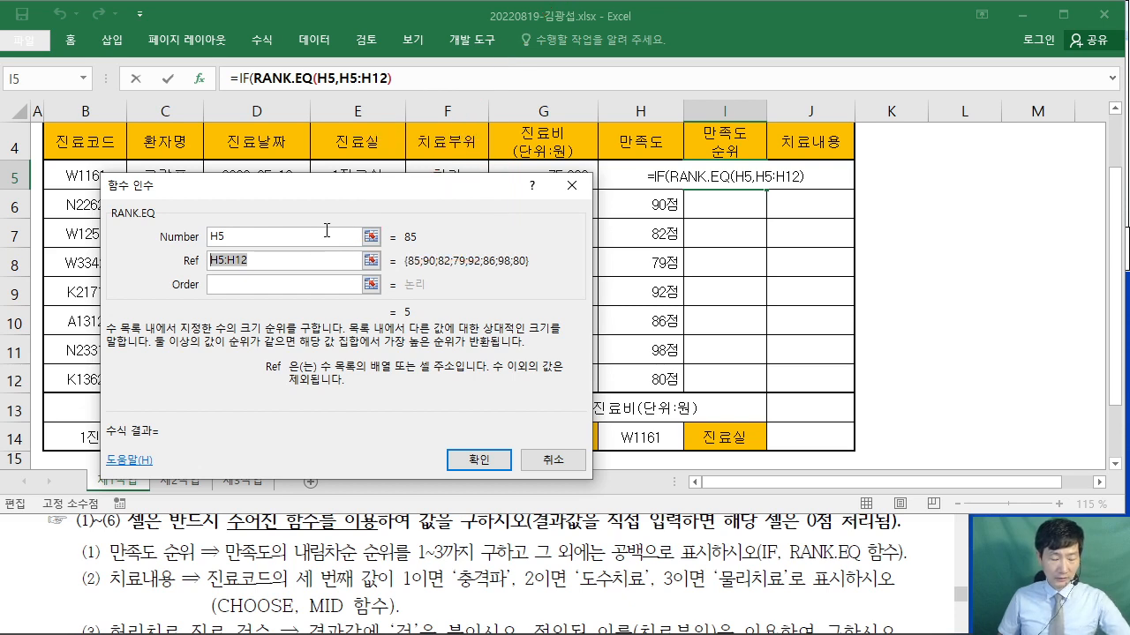
key("F4")
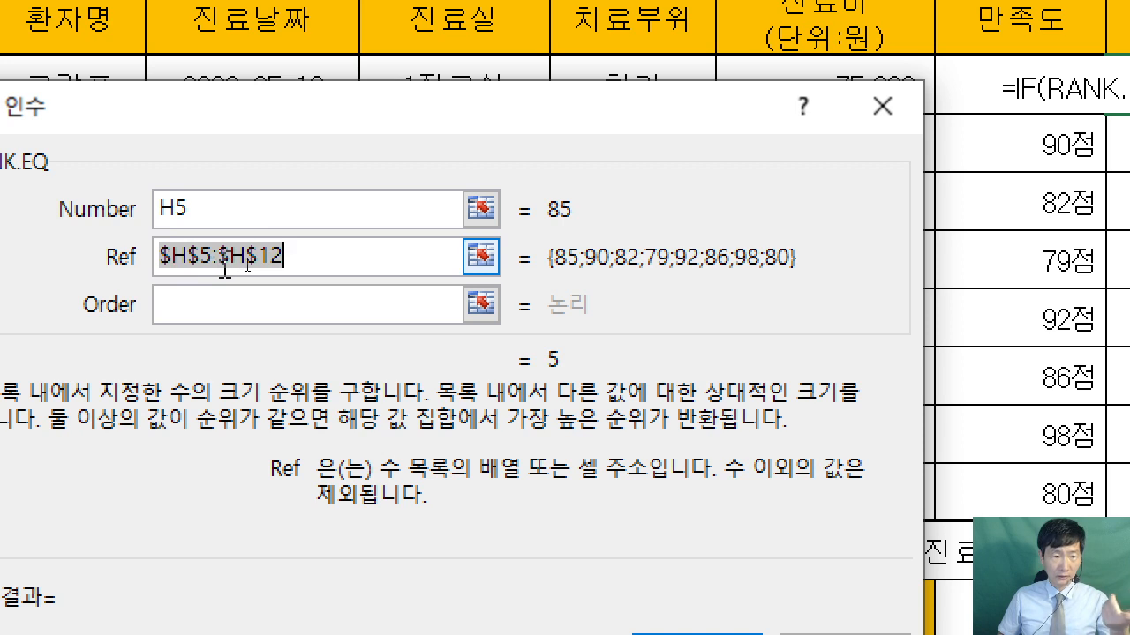
left_click(315, 262)
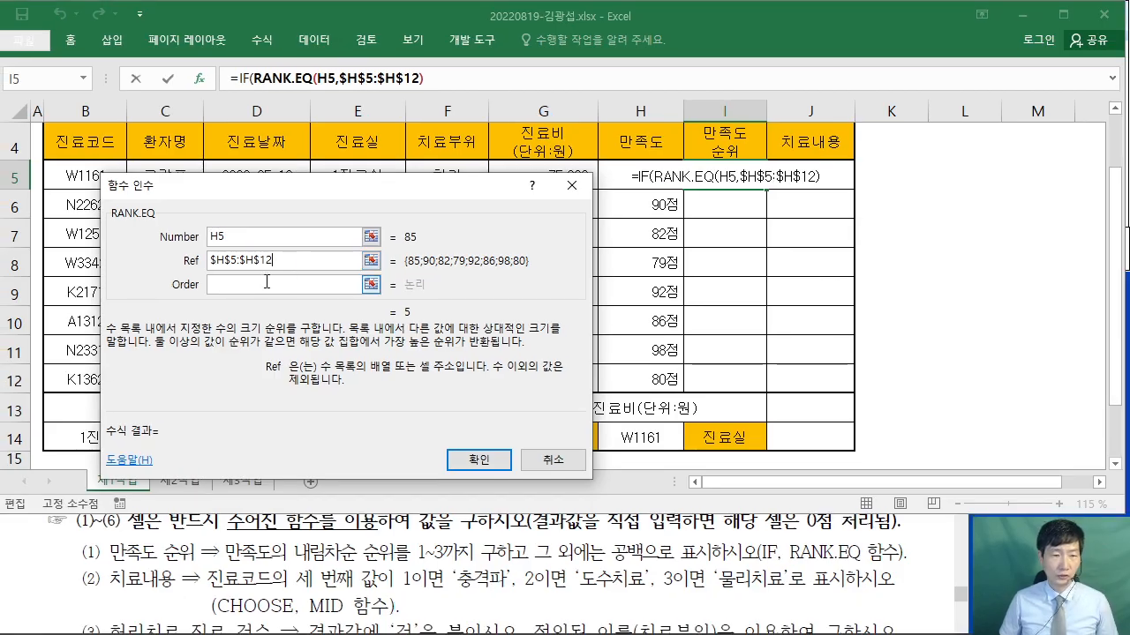
- Set RANK.EQ's Order to 0 for descending ranks
left_click(264, 284)
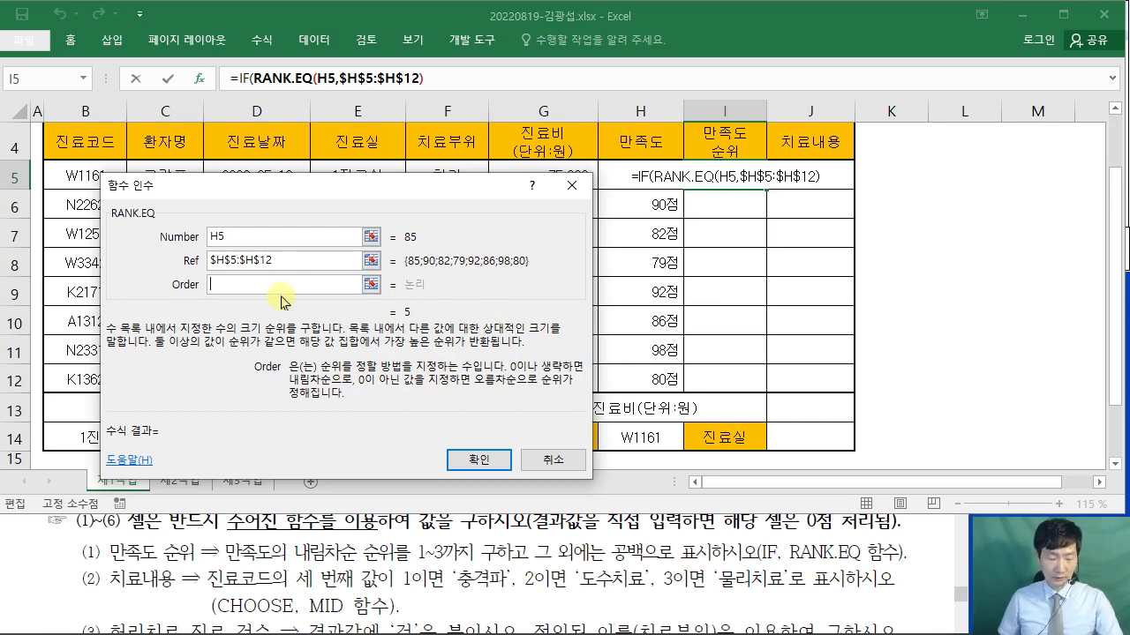
type("0")
left_click_drag(598, 153, 744, 139)
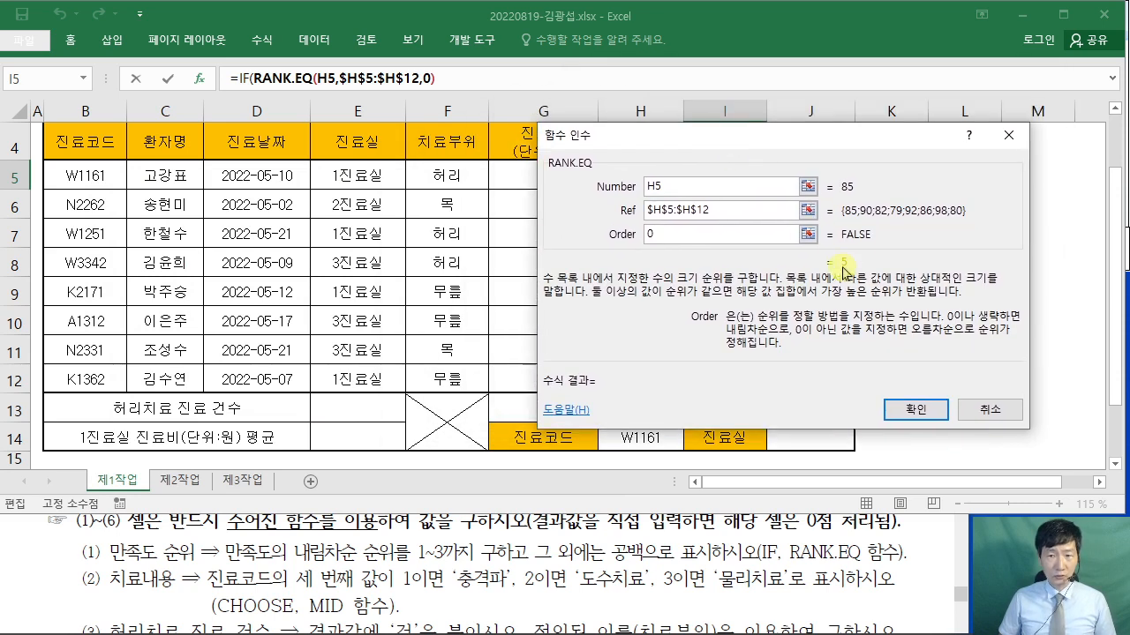
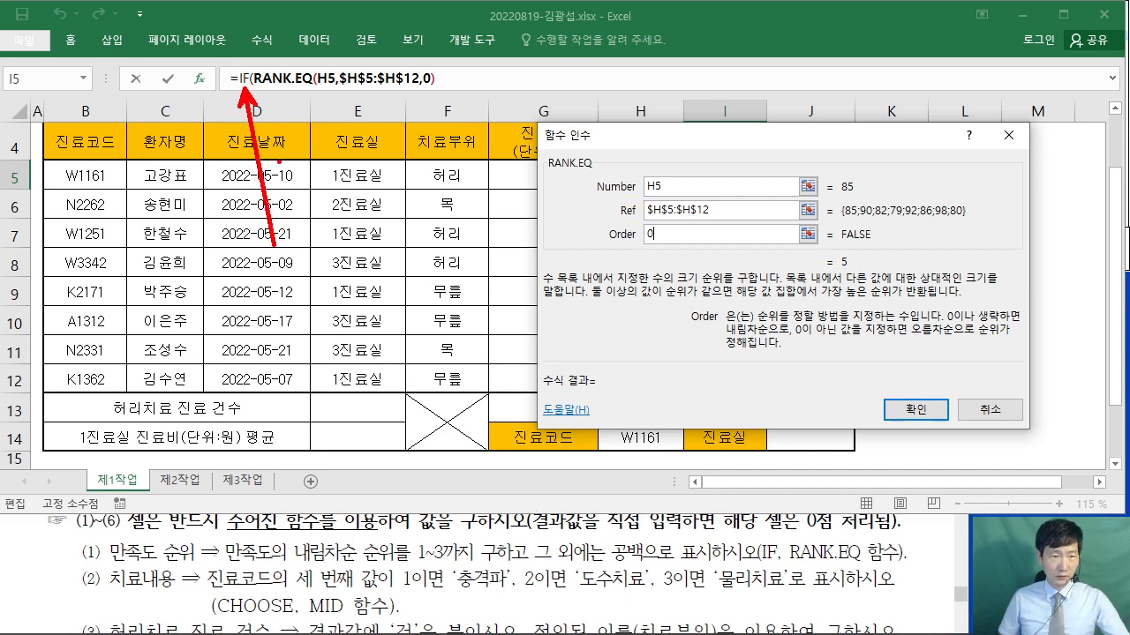
- Append <=3 to the RANK.EQ expression in I5's IF logical test
left_click(242, 83)
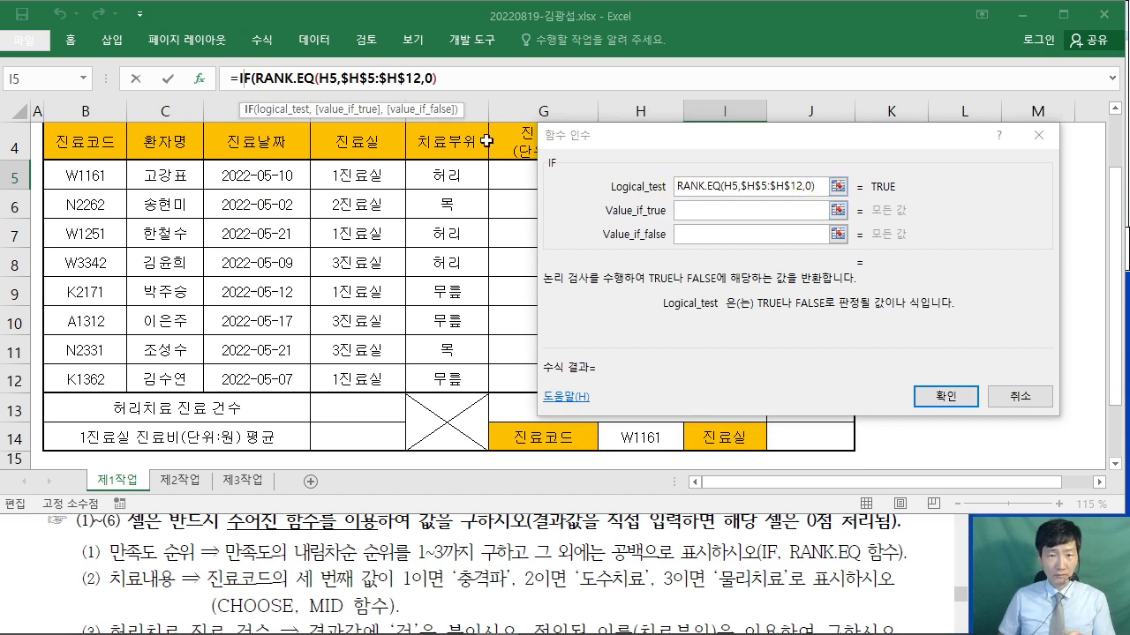
left_click(450, 80)
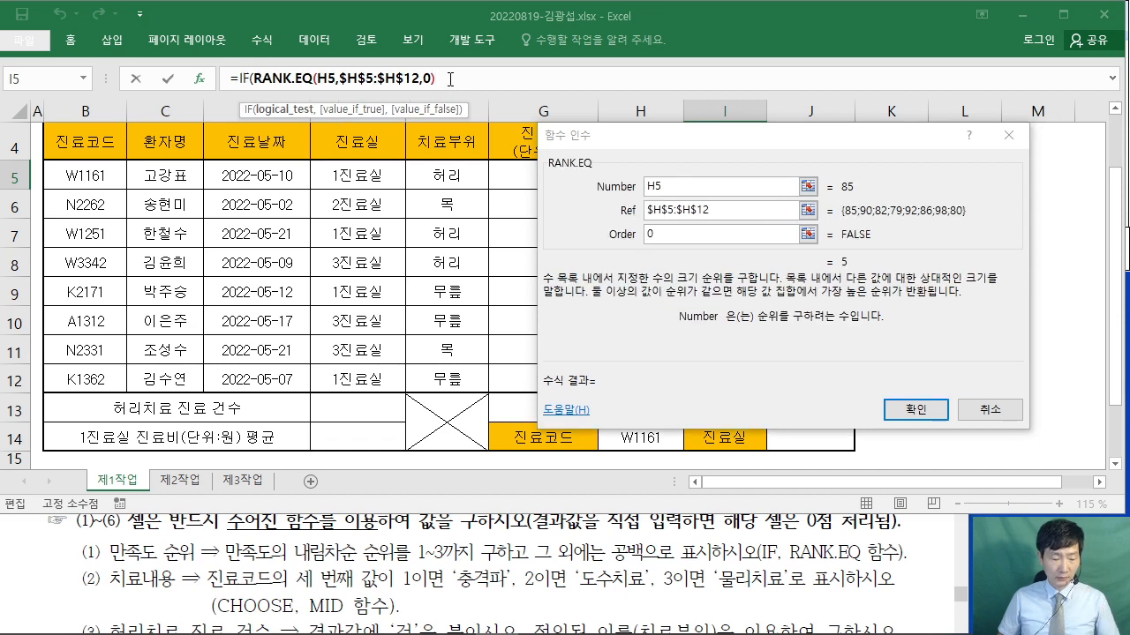
left_click_drag(447, 85, 528, 270)
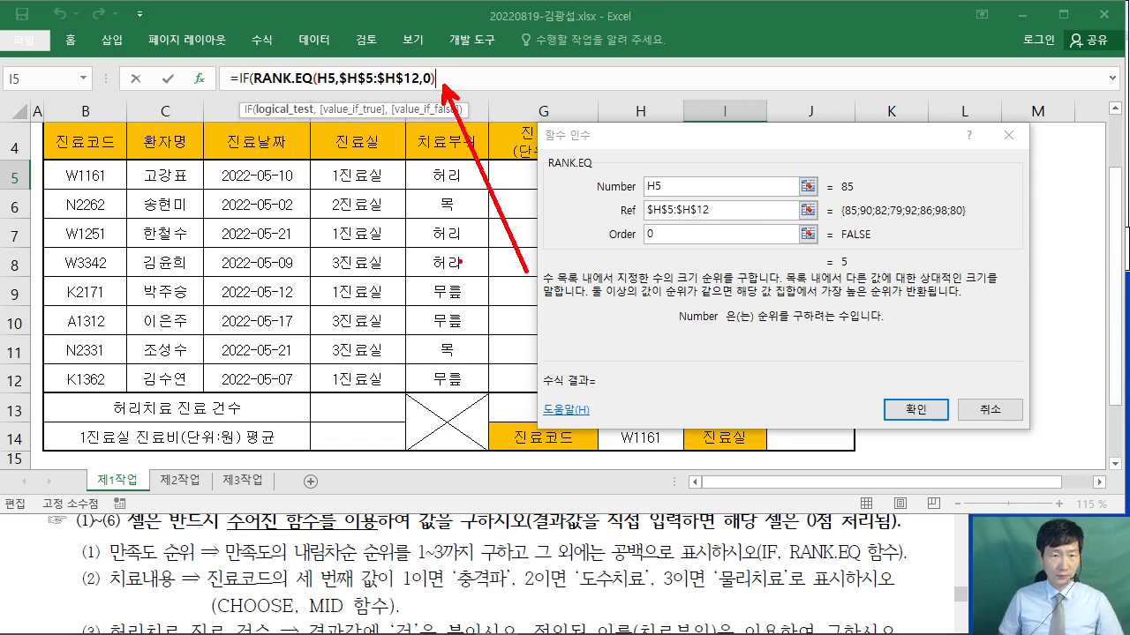
left_click_drag(410, 572, 479, 565)
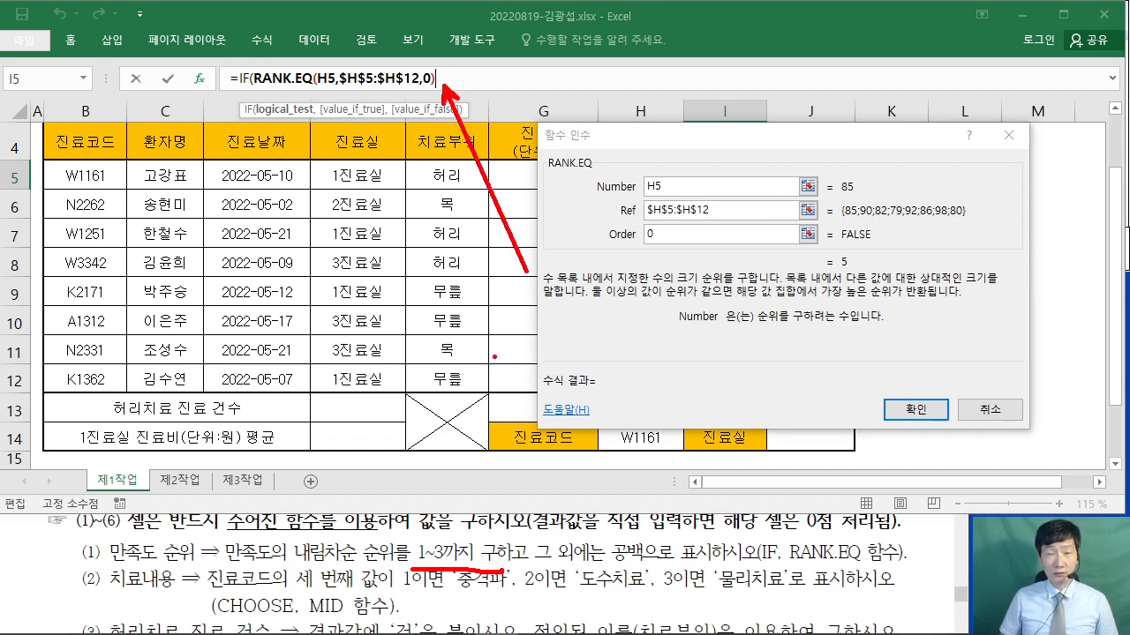
mouse_move(344, 159)
left_mouse_down()
mouse_move(299, 217)
mouse_move(399, 369)
mouse_move(359, 161)
left_mouse_up()
left_click_drag(303, 426, 304, 466)
mouse_move(325, 435)
left_mouse_down()
mouse_move(415, 432)
mouse_move(405, 450)
left_mouse_up()
left_click_drag(291, 470, 446, 469)
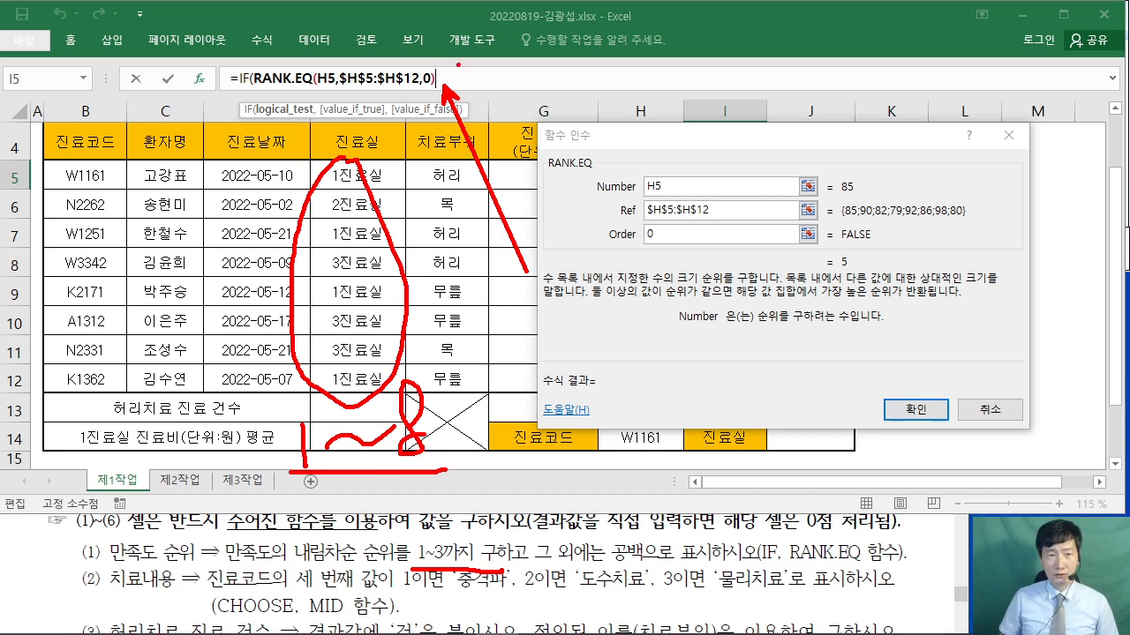
left_click_drag(478, 50, 451, 75)
left_click_drag(513, 56, 539, 78)
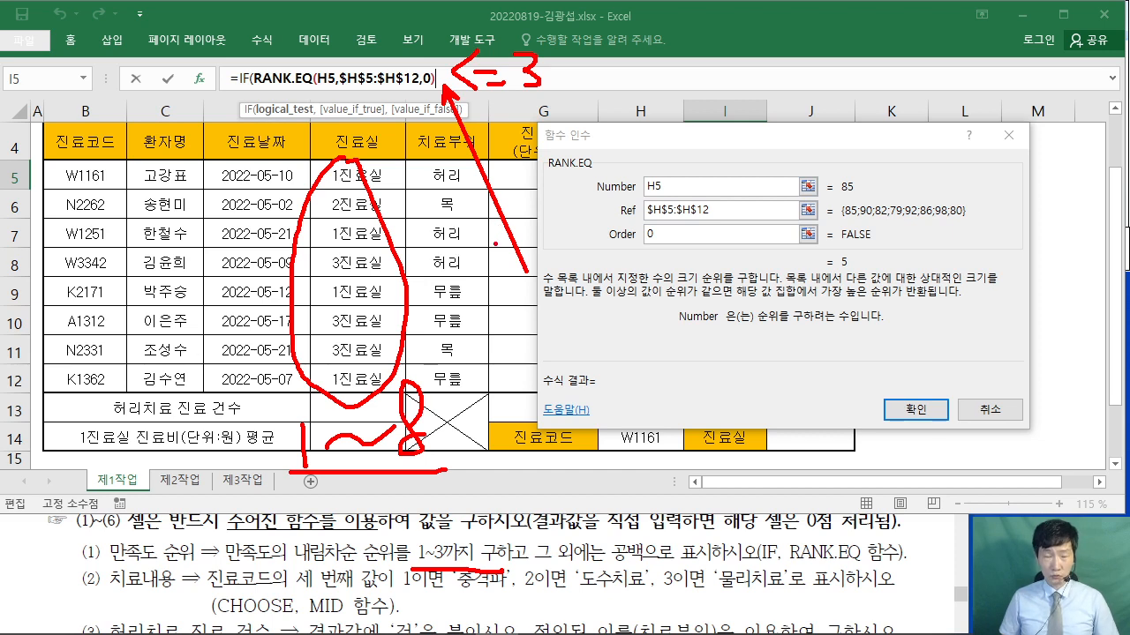
key("Escape")
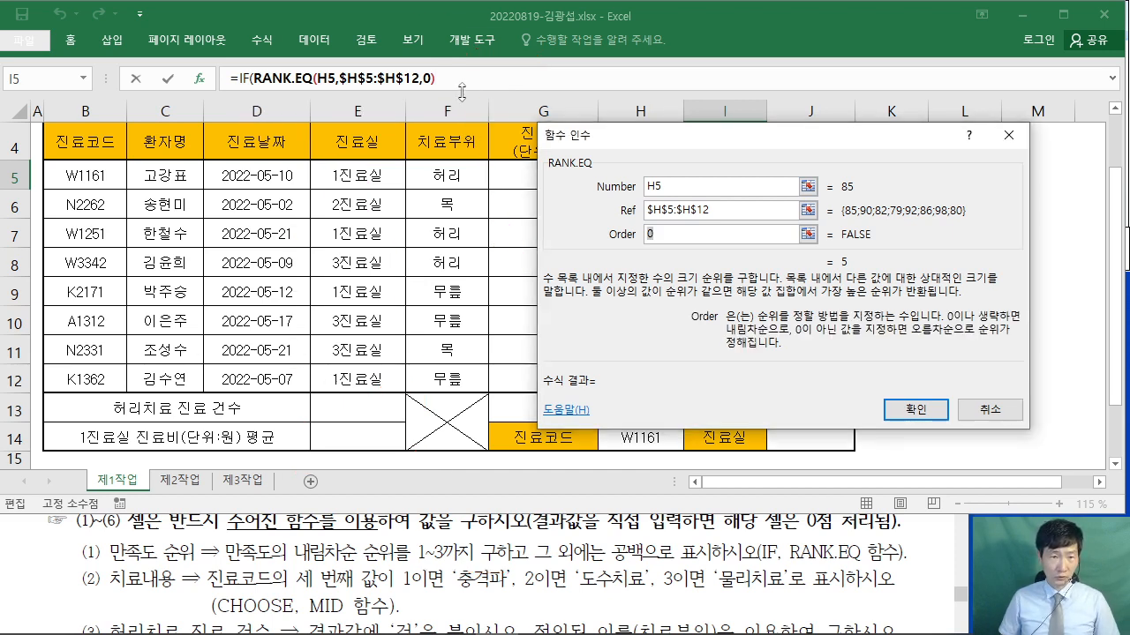
type("<")
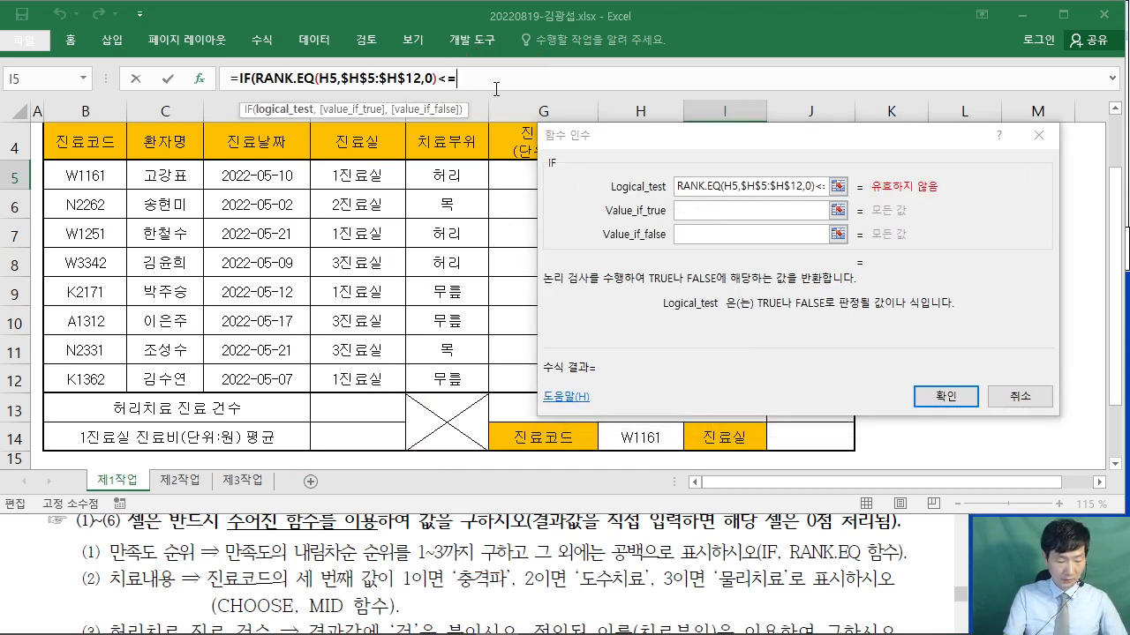
type("=3")
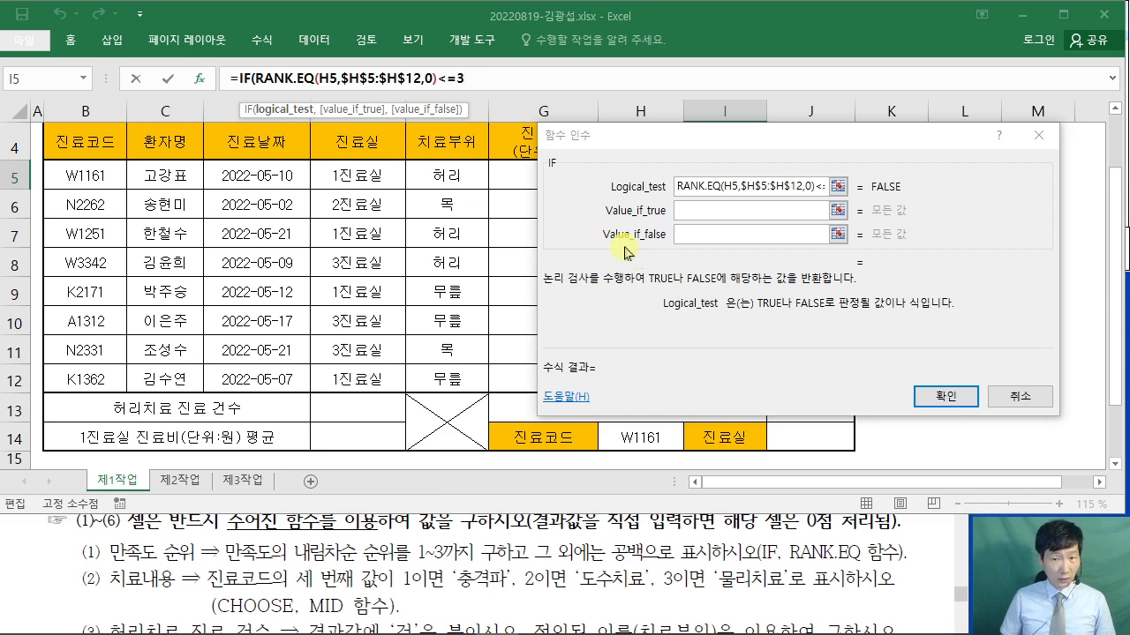
- Copy the RANK.EQ(H5,$H$5:$H$12,0) text and go to the IF's Value_if_true argument
left_click_drag(256, 81, 437, 81)
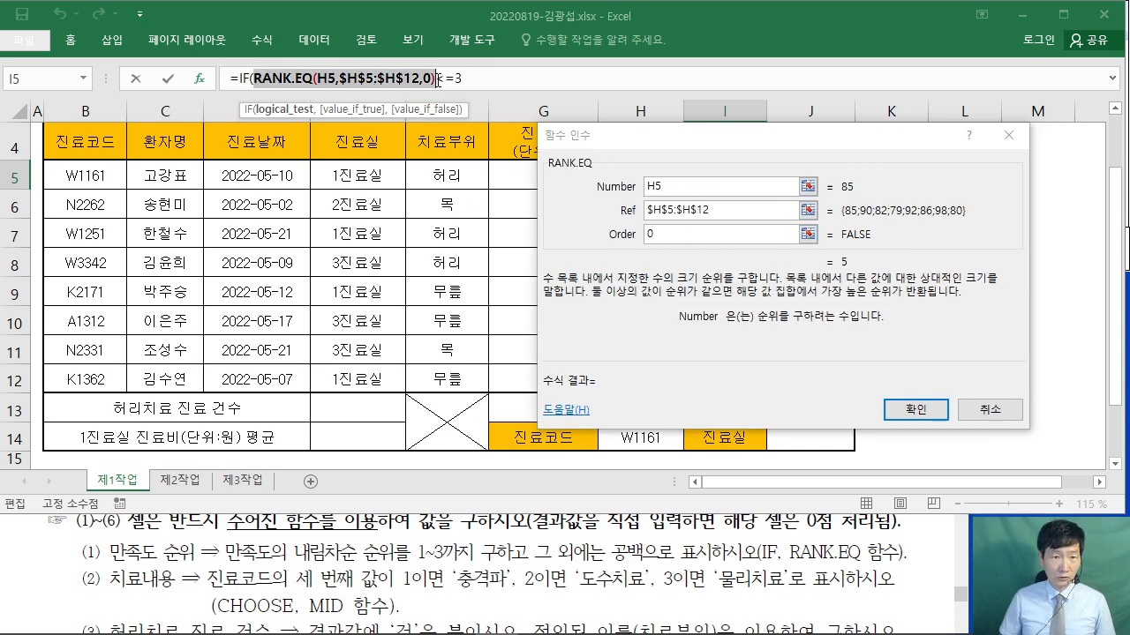
right_click(382, 78)
left_click(427, 114)
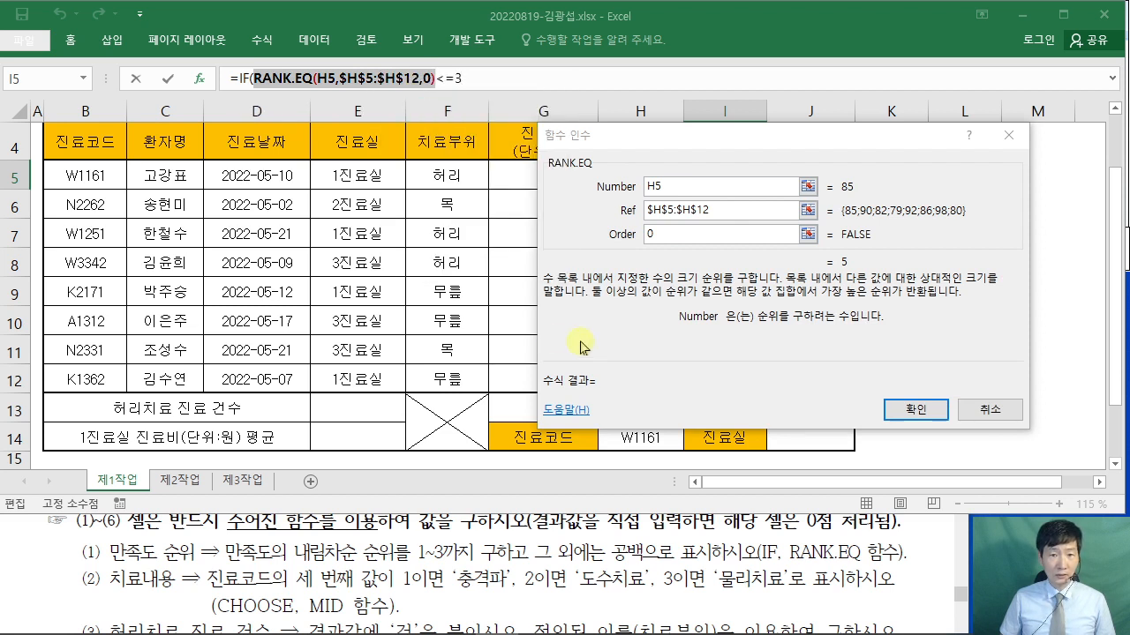
left_click(241, 79)
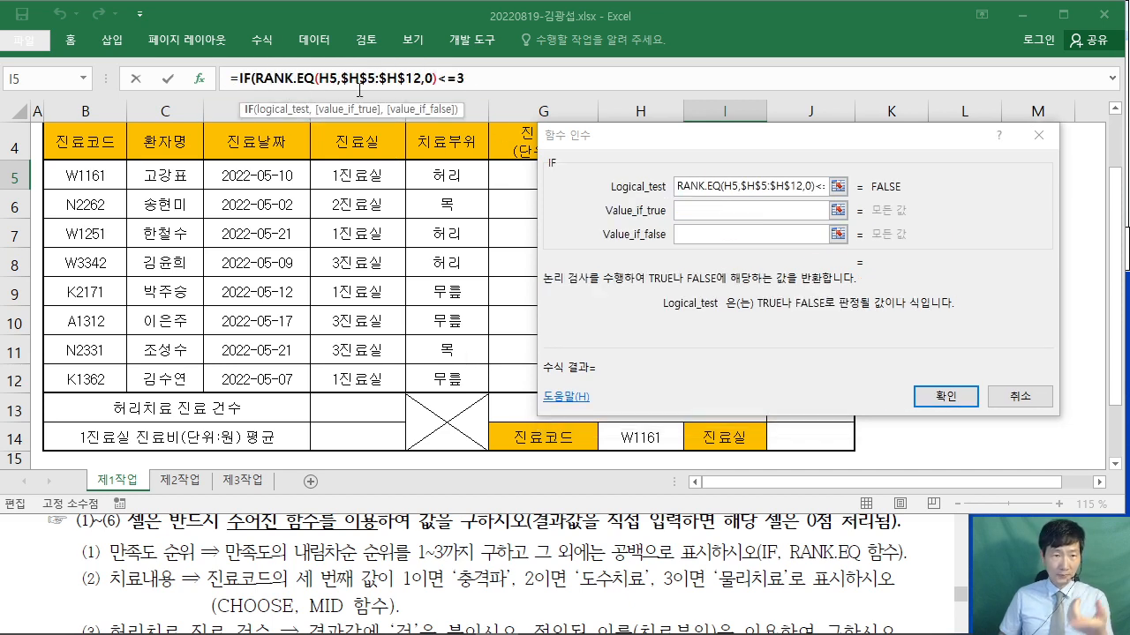
left_click(701, 212)
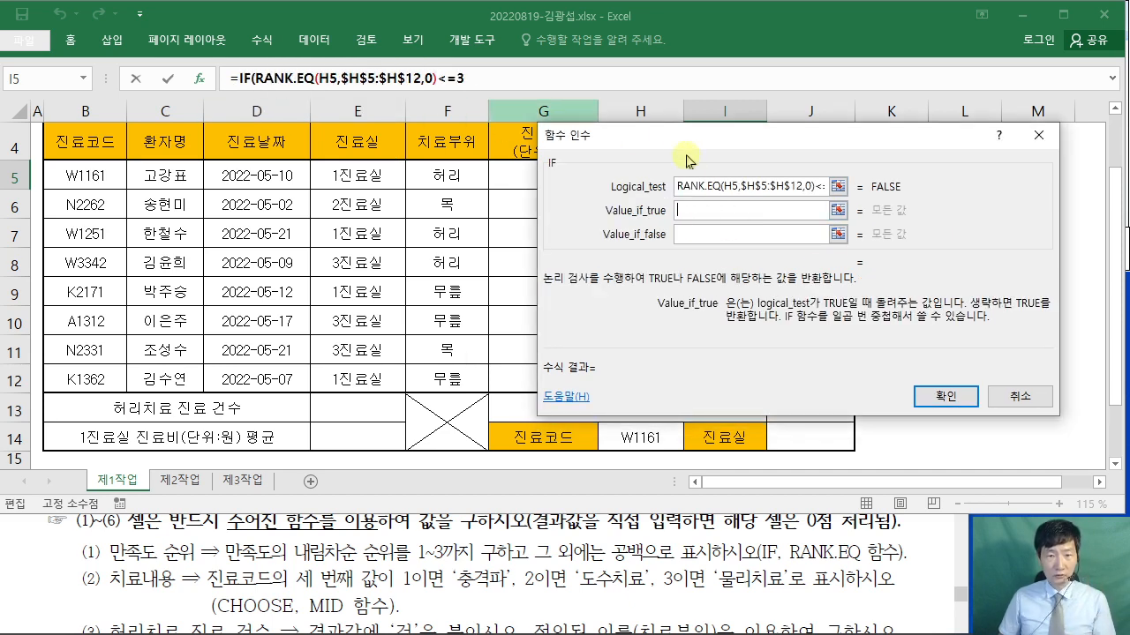
left_click_drag(675, 141, 364, 154)
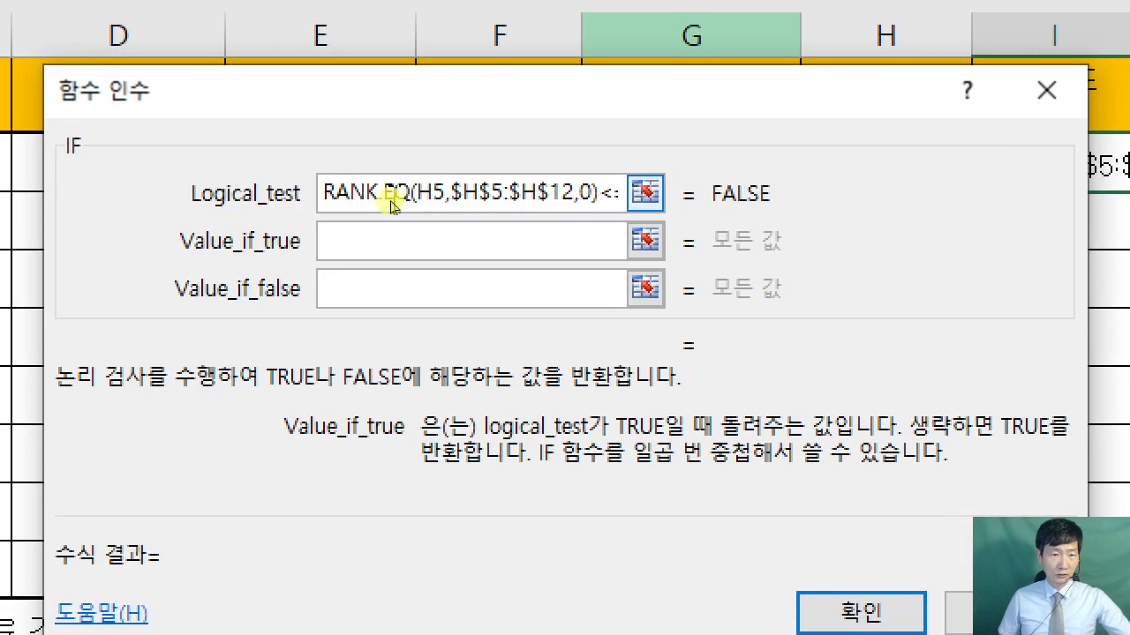
- Paste the RANK.EQ expression as Value_if_true, enter "" as Value_if_false, and confirm
left_click(381, 243)
right_click(381, 245)
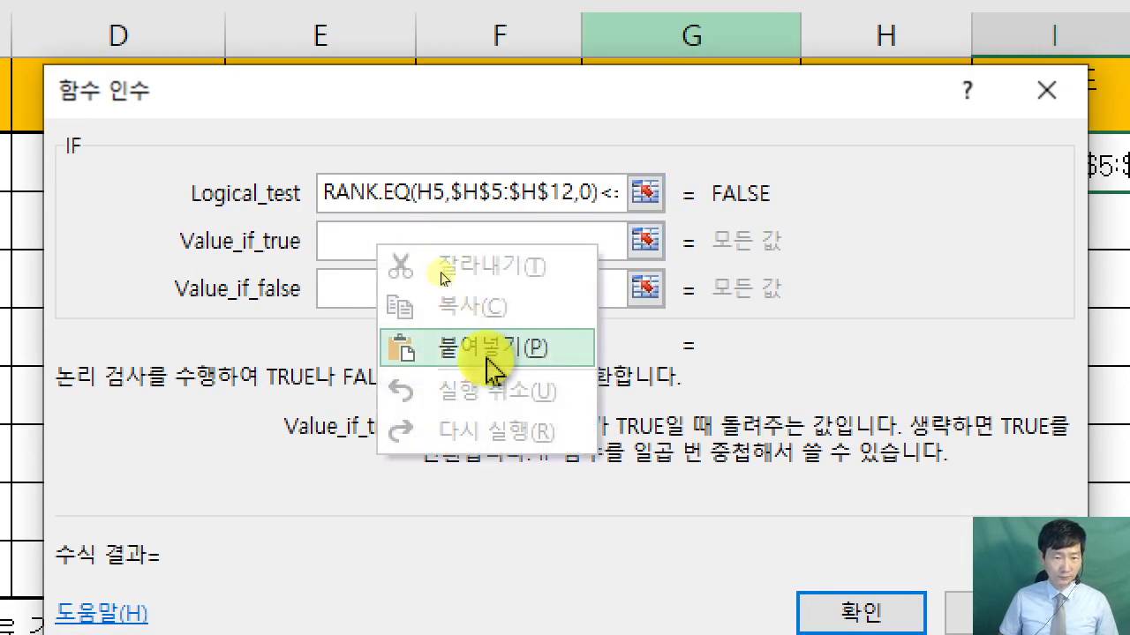
left_click(467, 345)
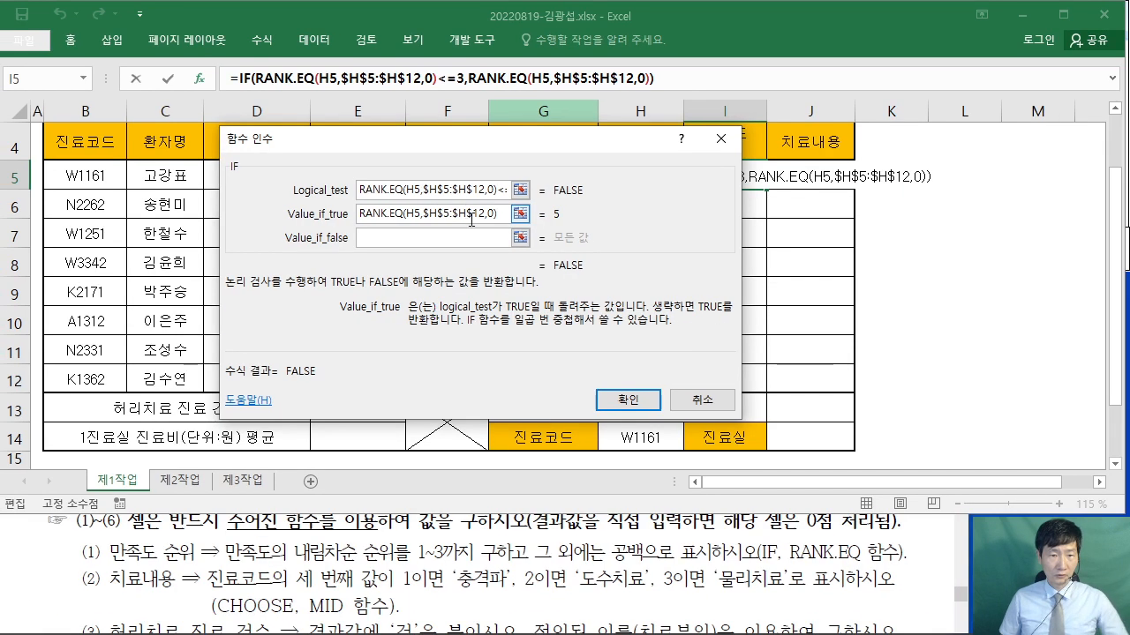
left_click(447, 289)
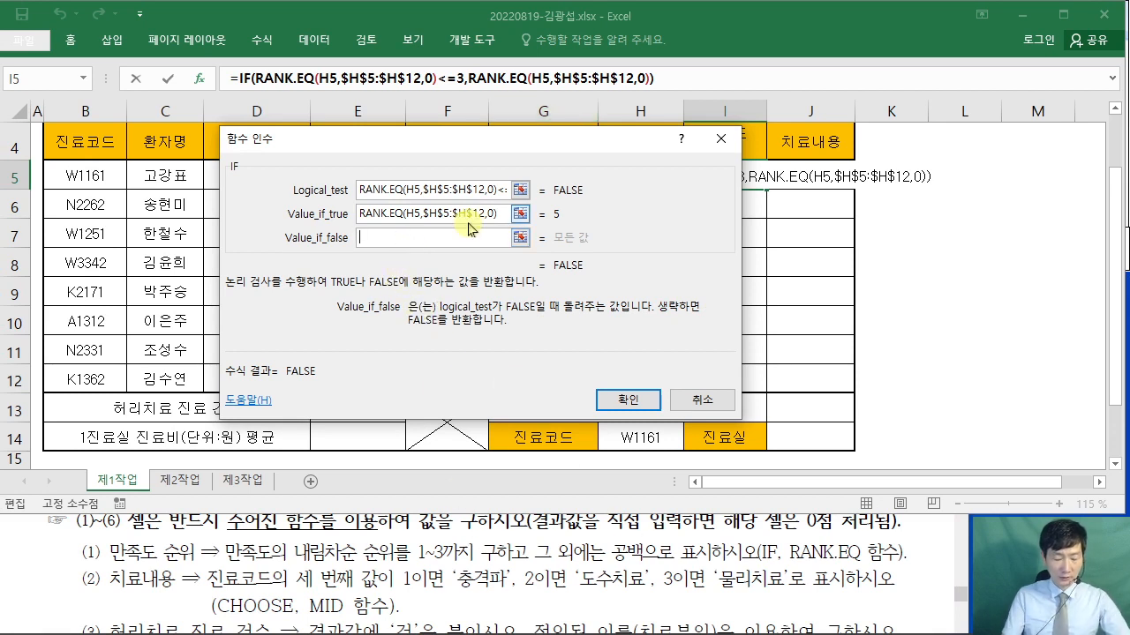
type("\"\"")
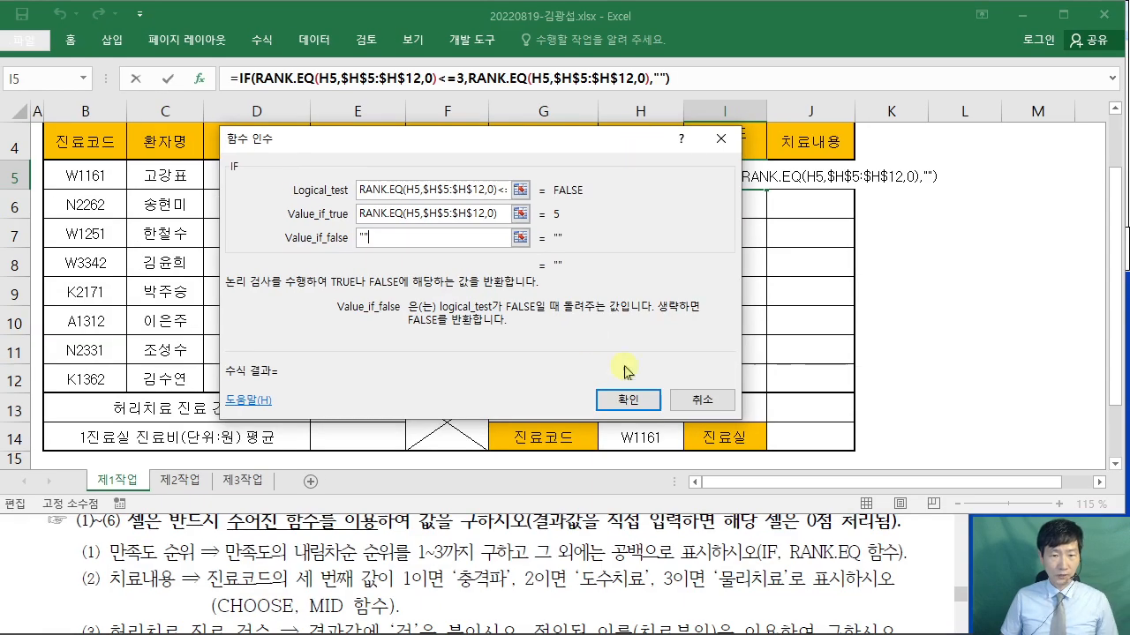
left_click(632, 399)
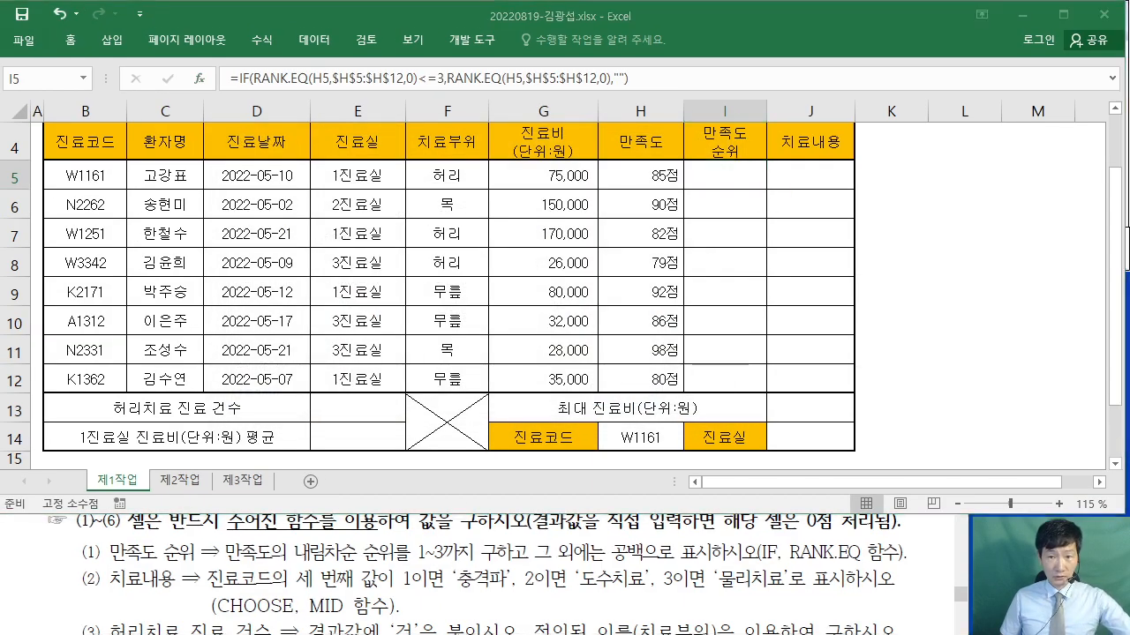
- Fill I5's rank formula down to I12 using Fill Without Formatting
left_click_drag(763, 203, 782, 194)
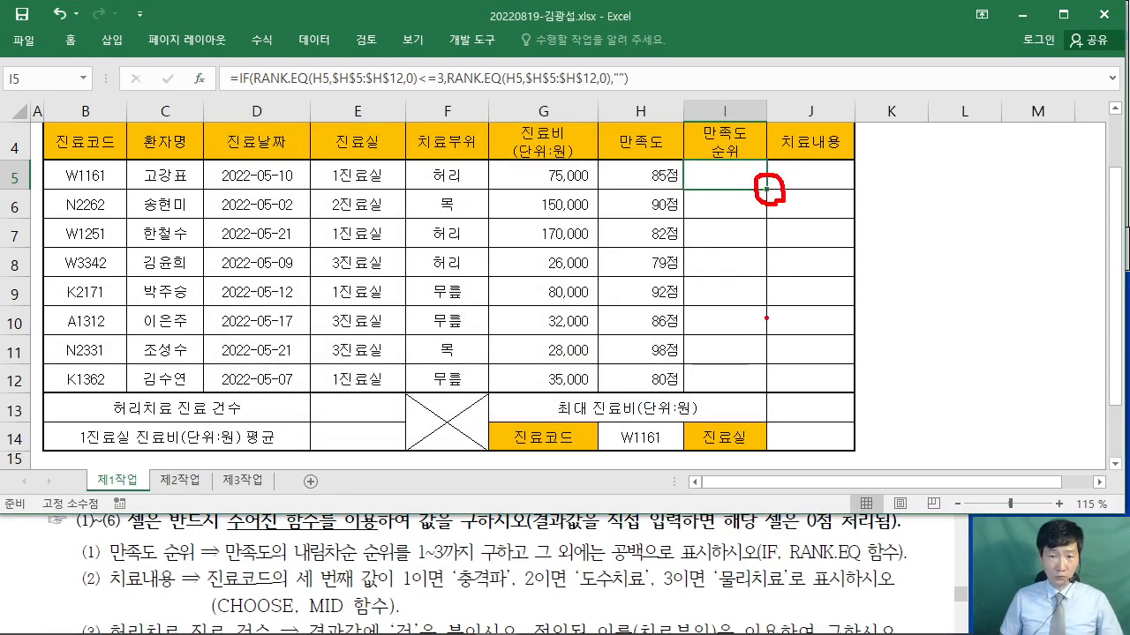
mouse_move(761, 389)
left_mouse_down()
mouse_move(761, 201)
mouse_move(762, 386)
left_mouse_up()
key("Escape")
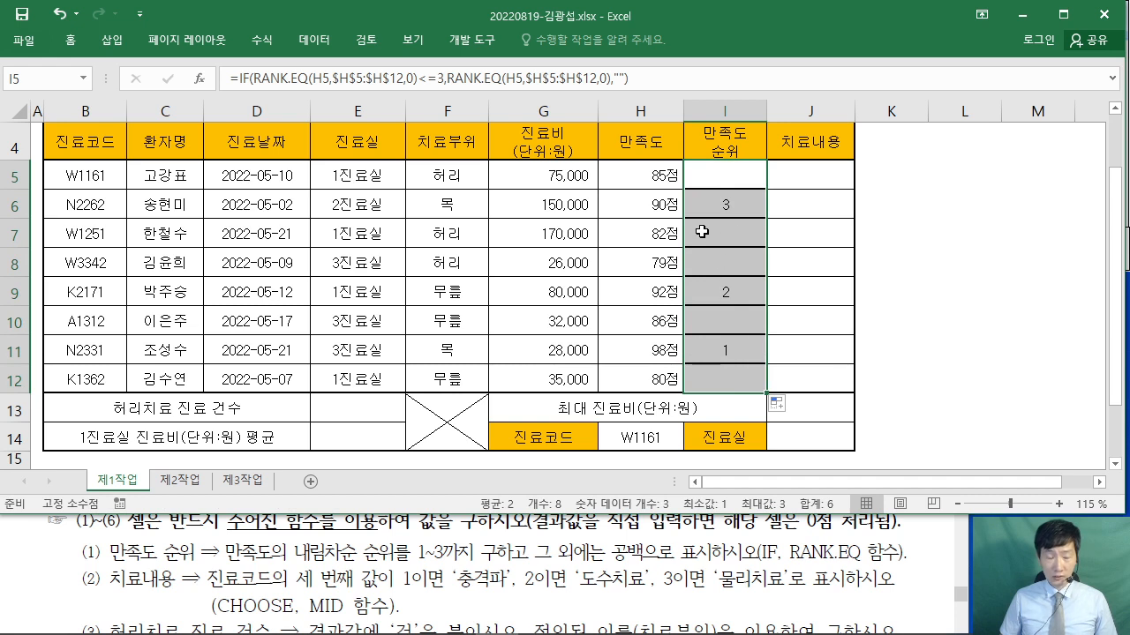
left_click(791, 407)
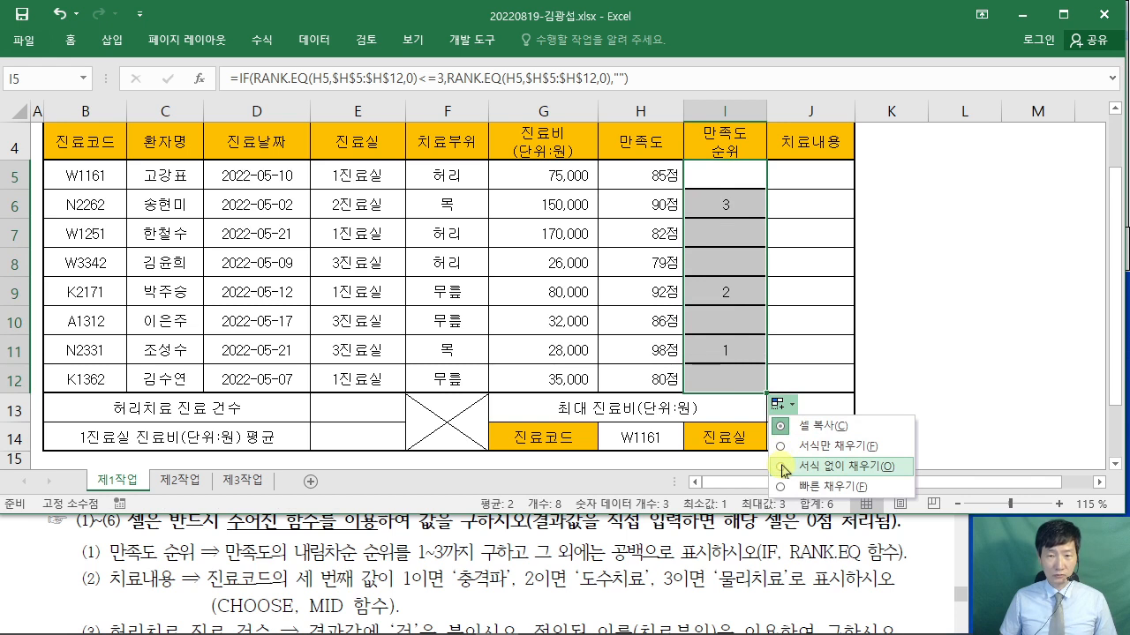
left_click(783, 468)
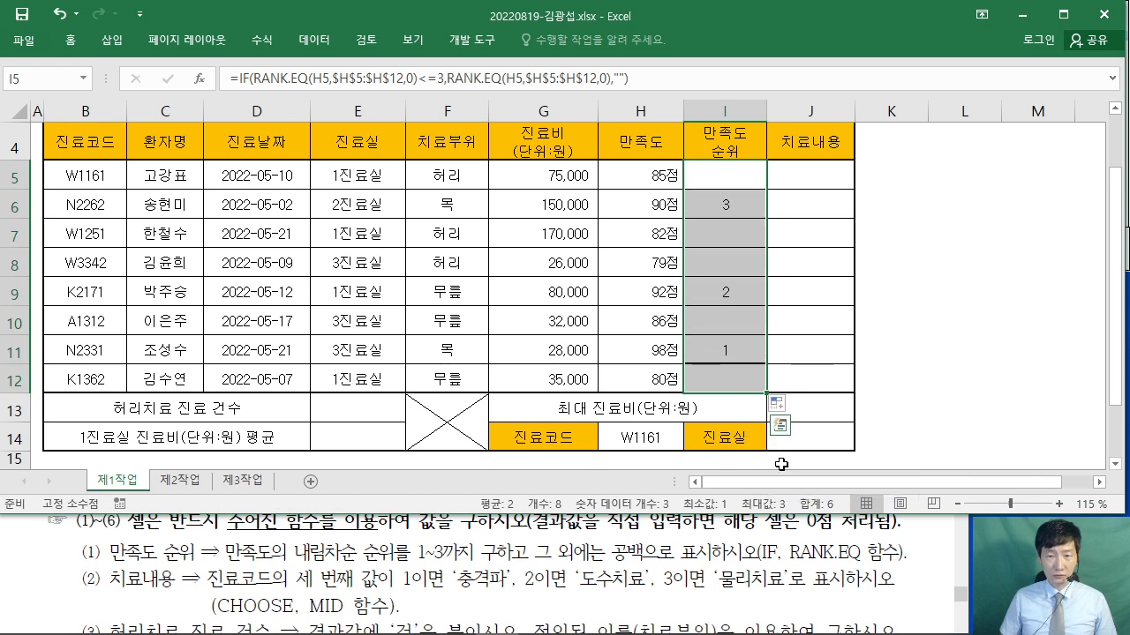
left_click(941, 250)
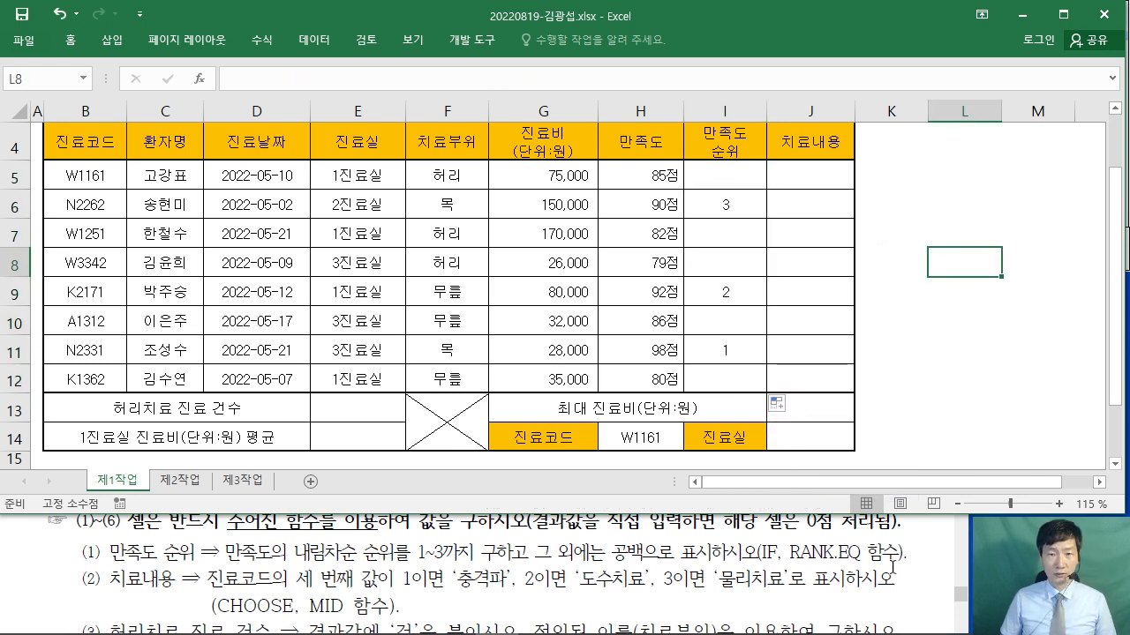
left_click(807, 177)
- Check the task text, then enter =CHOOSE( in J5 and bring up its Function Arguments
left_click(781, 537)
scroll(781, 539, "down", 1)
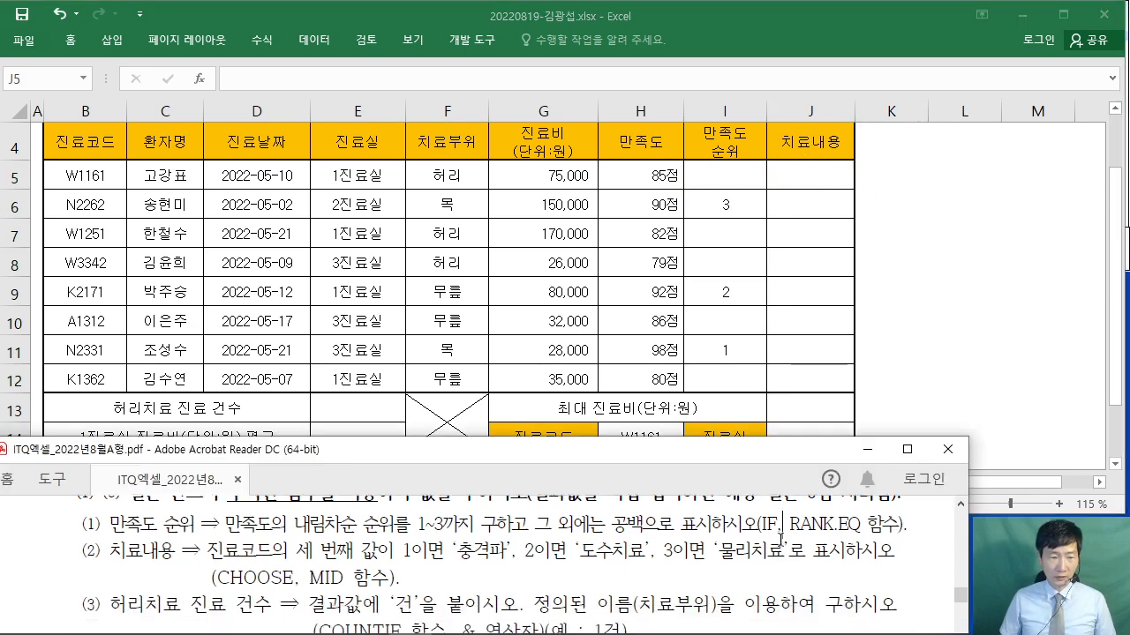
scroll(358, 581, "up", 1)
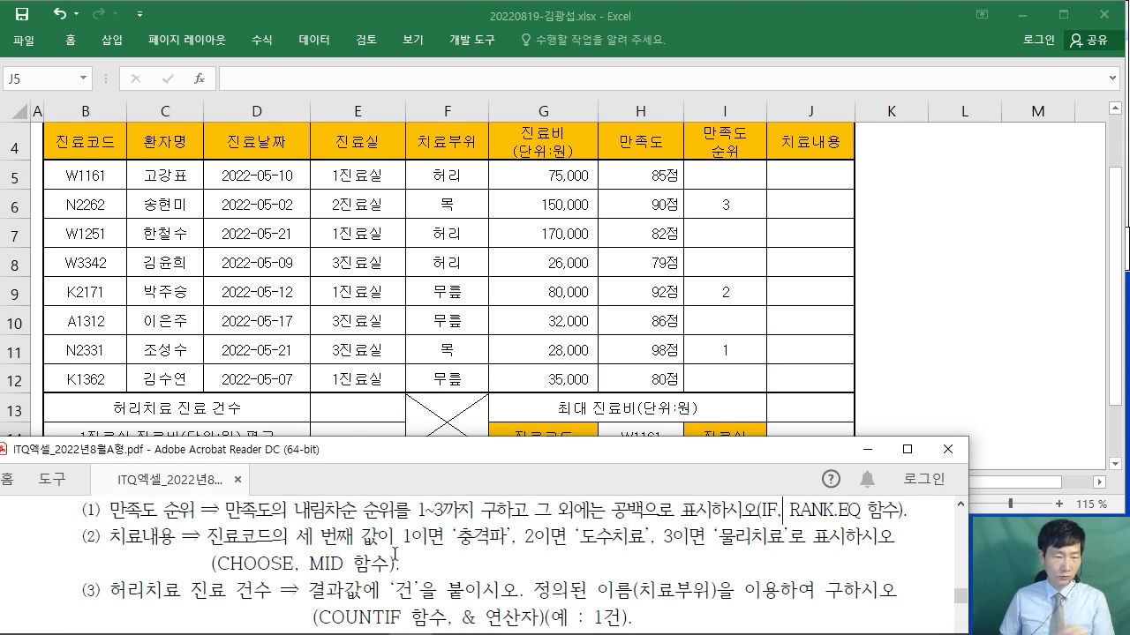
left_click(807, 178)
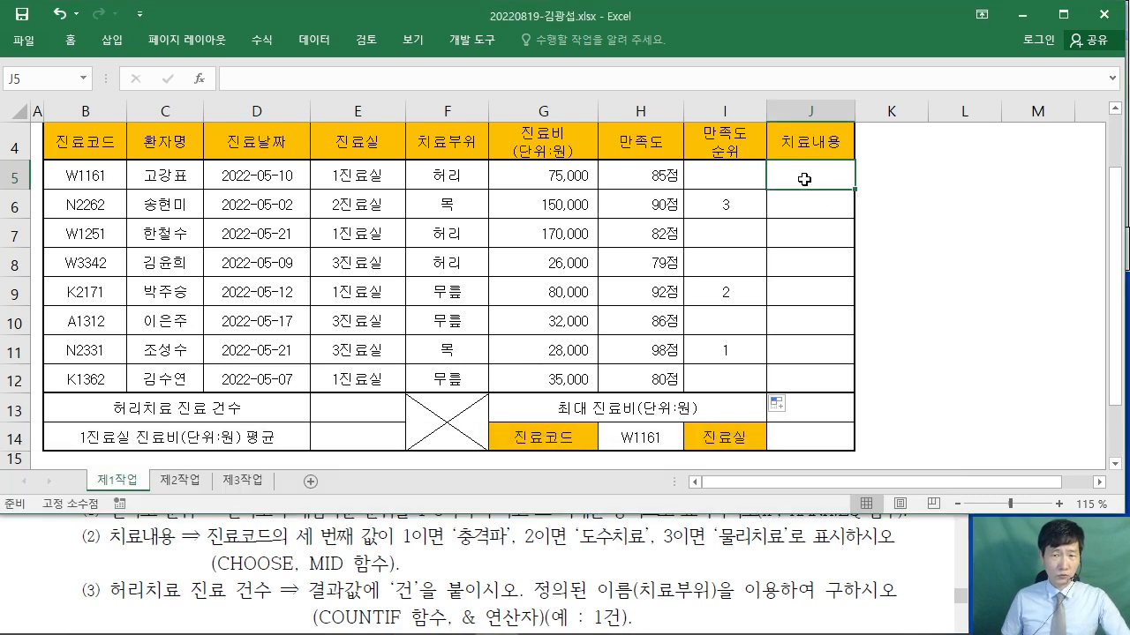
type("=")
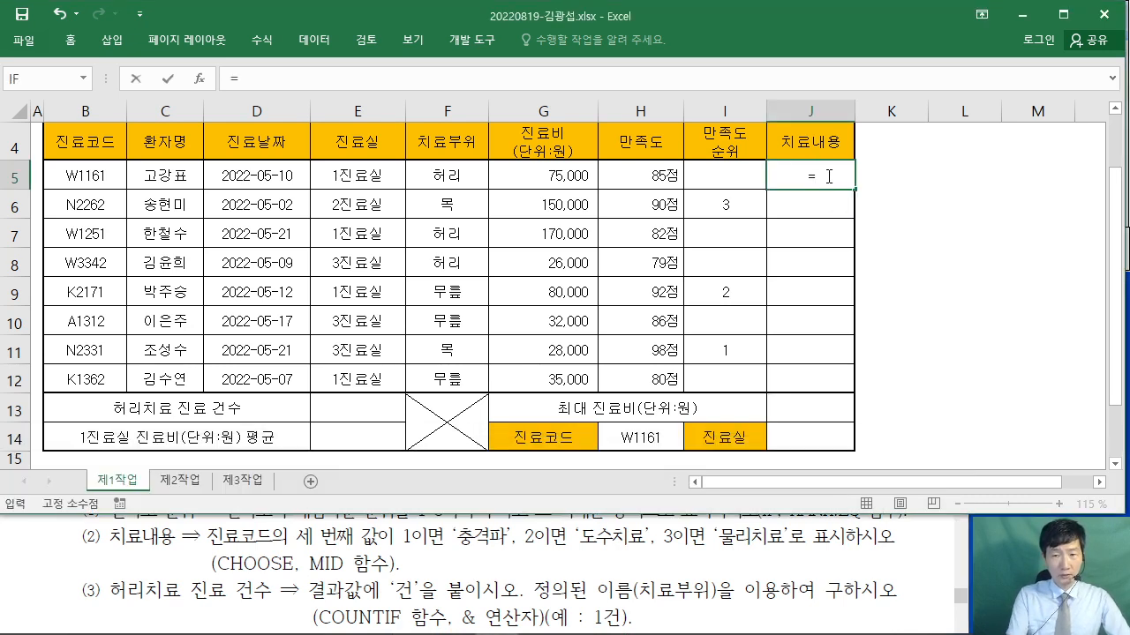
type("CHO")
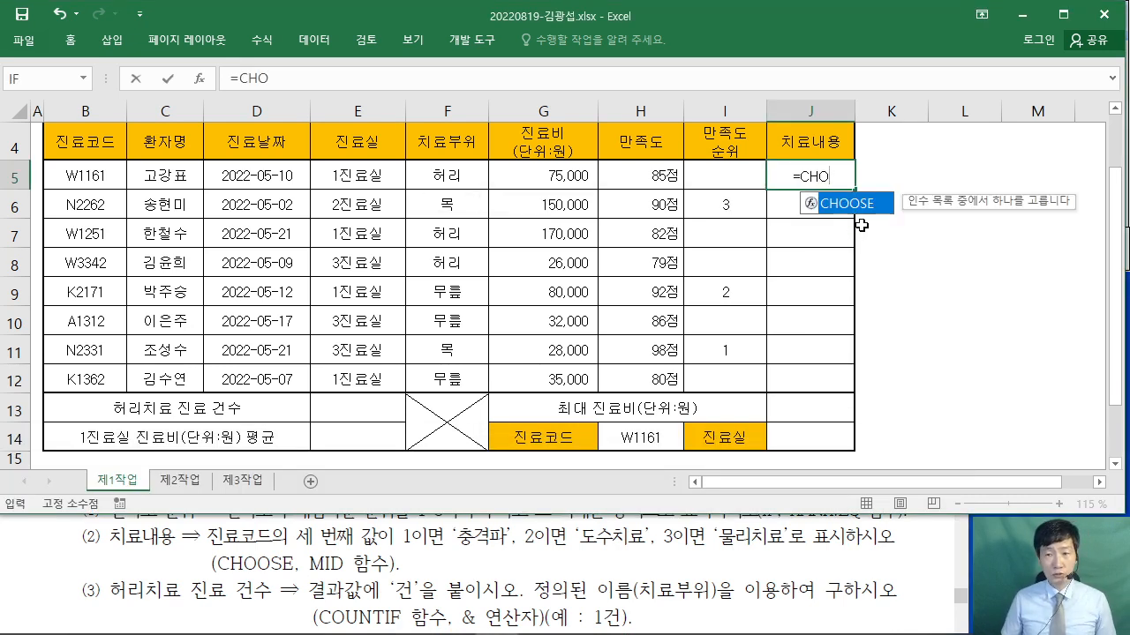
left_click(857, 205)
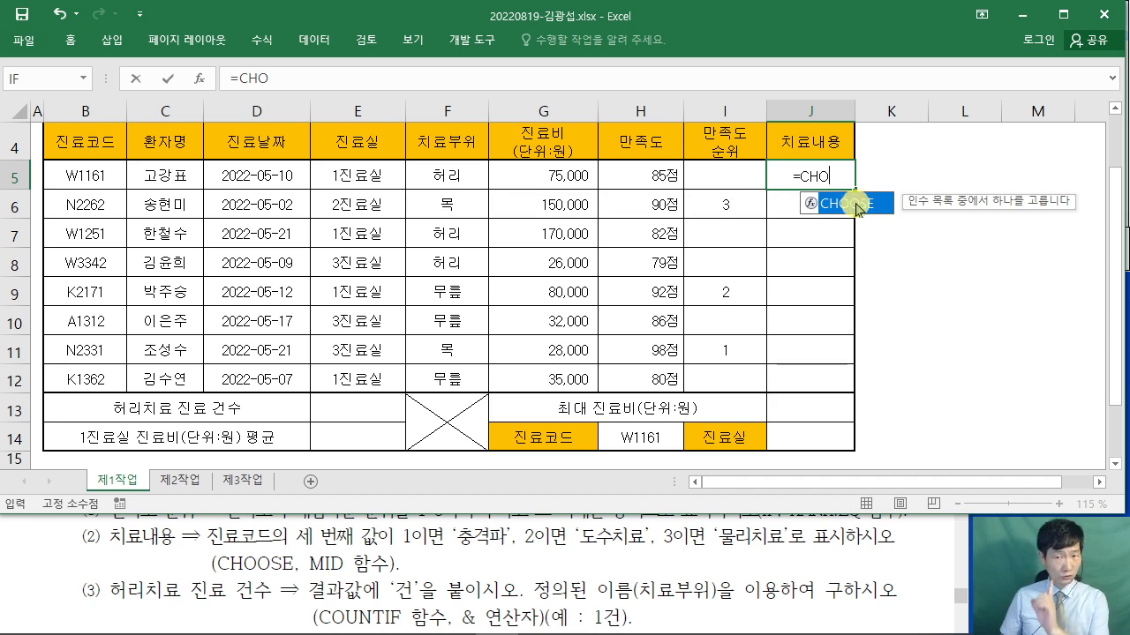
double_click(856, 205)
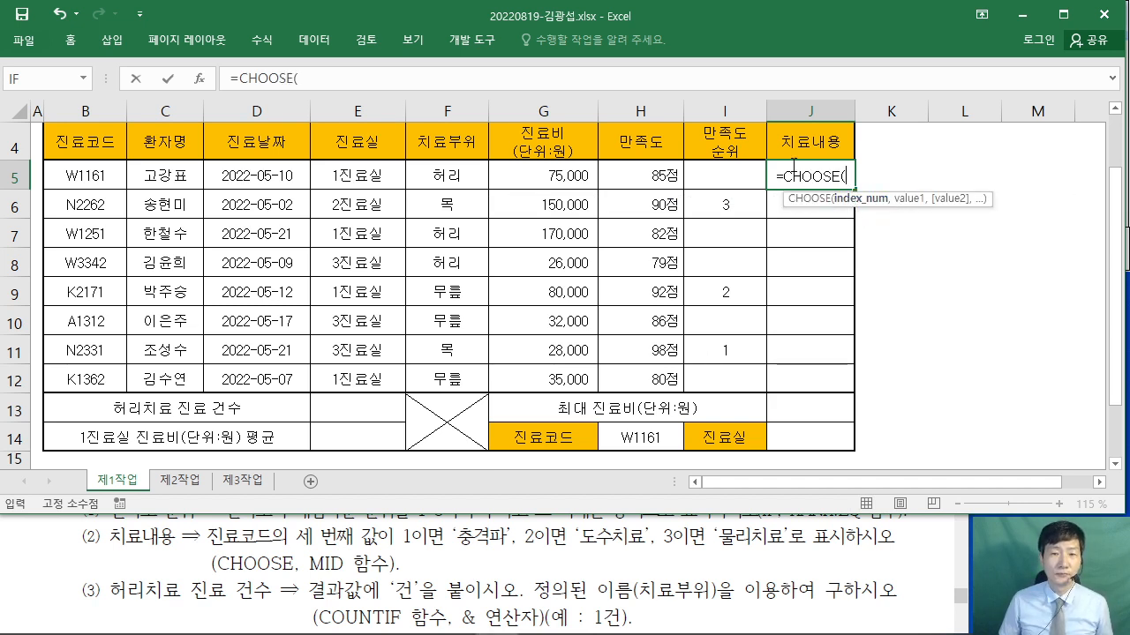
left_click(199, 79)
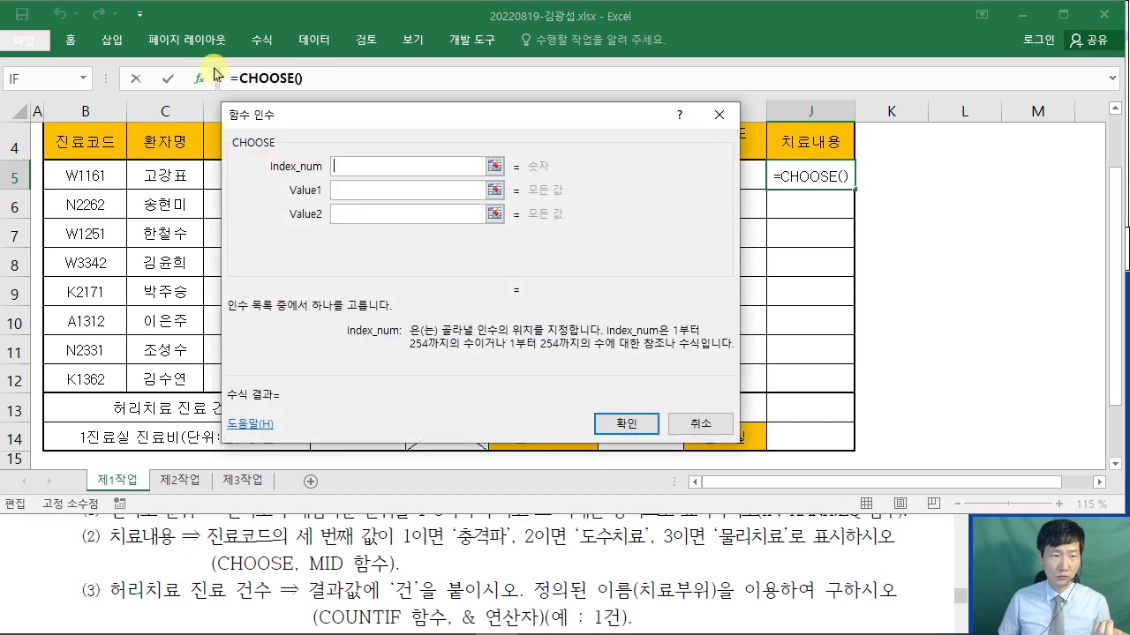
- Enter a nested MID( as CHOOSE's Index_num and switch to MID's arguments
left_click_drag(361, 116, 634, 233)
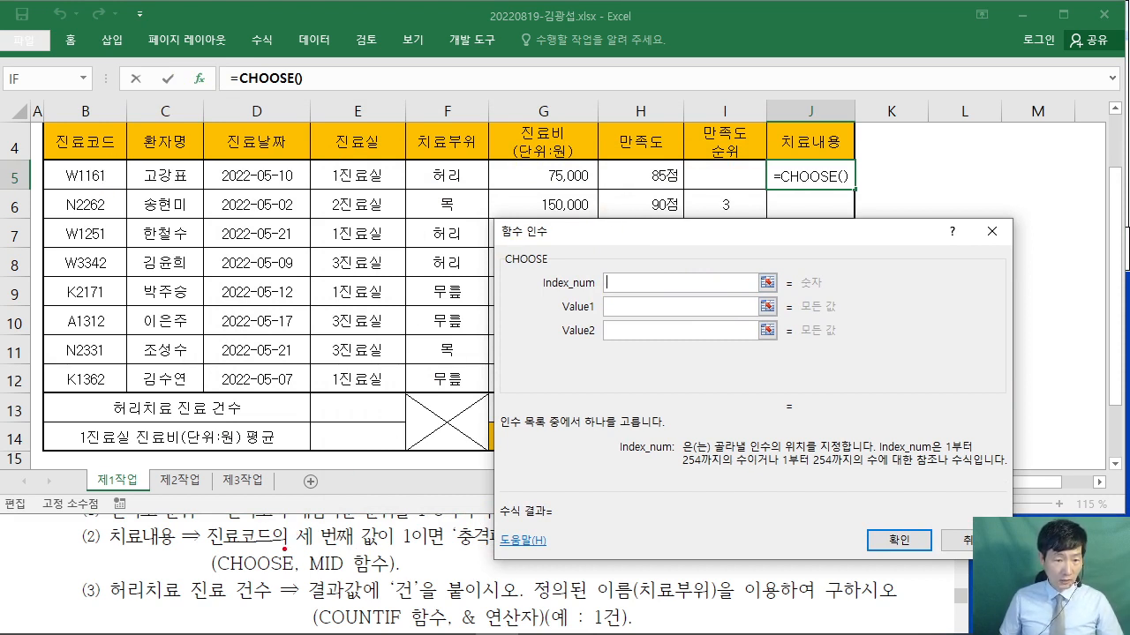
left_click_drag(284, 549, 401, 556)
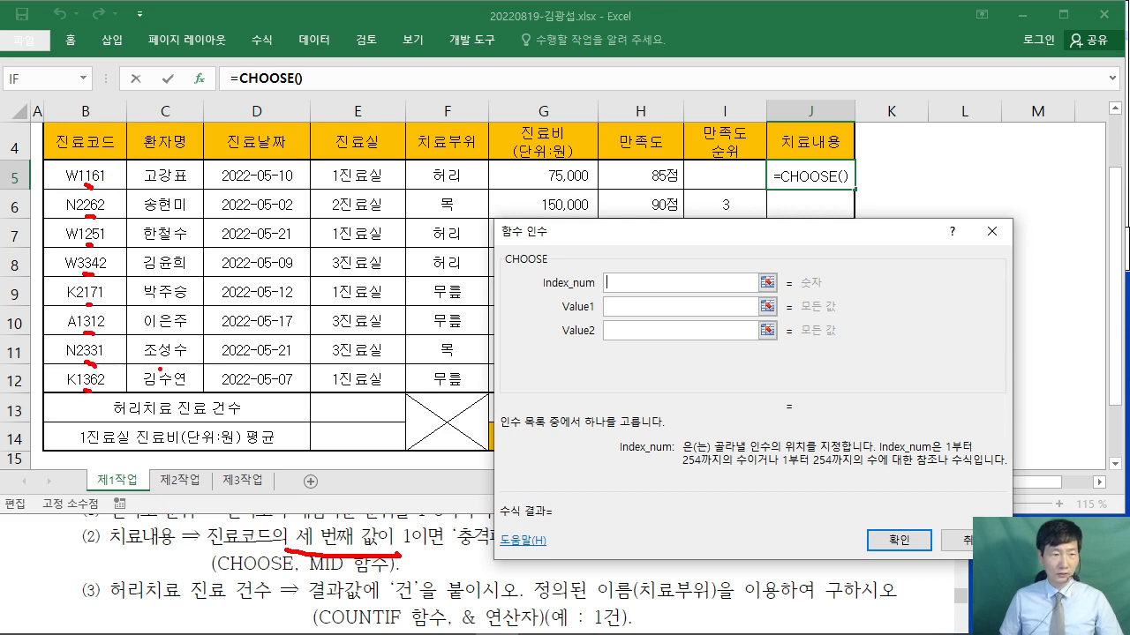
key("Escape")
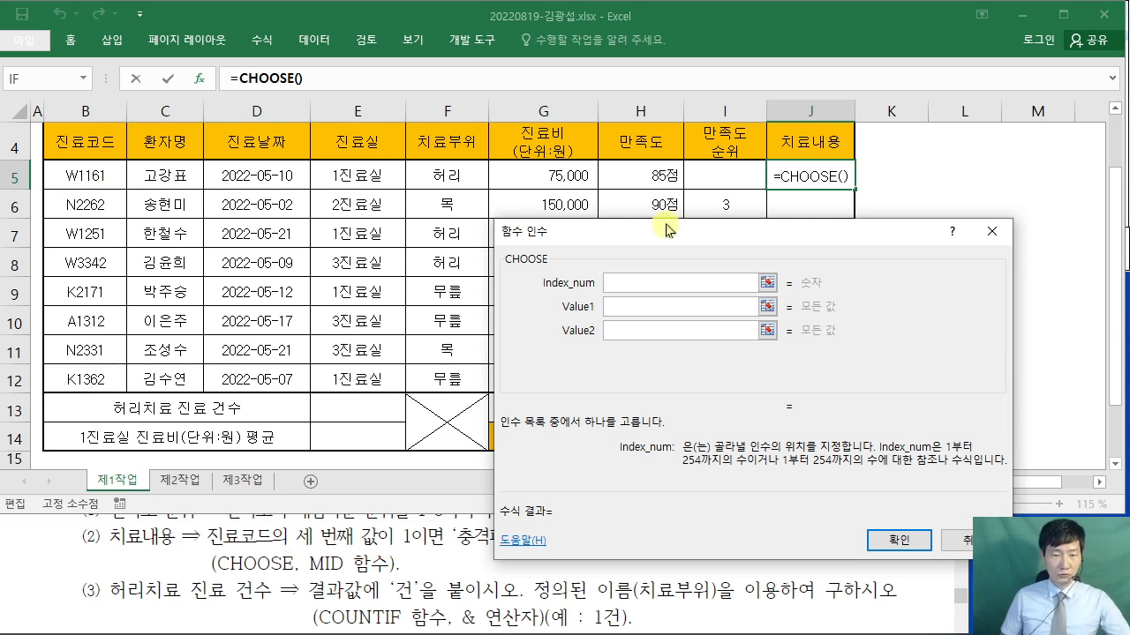
type("MI")
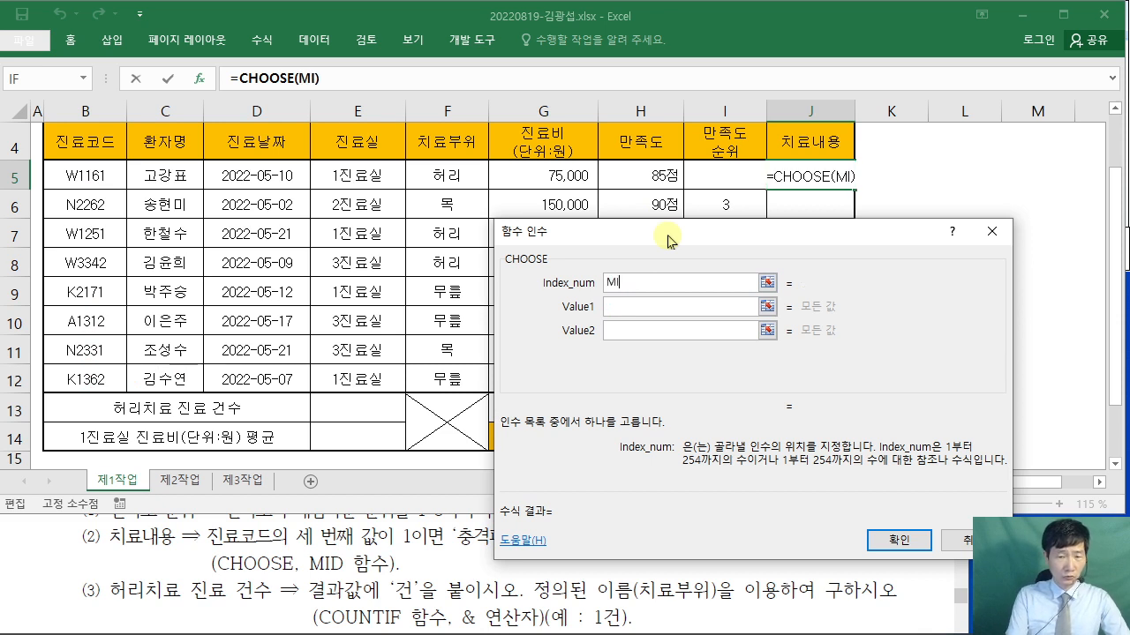
type("D(")
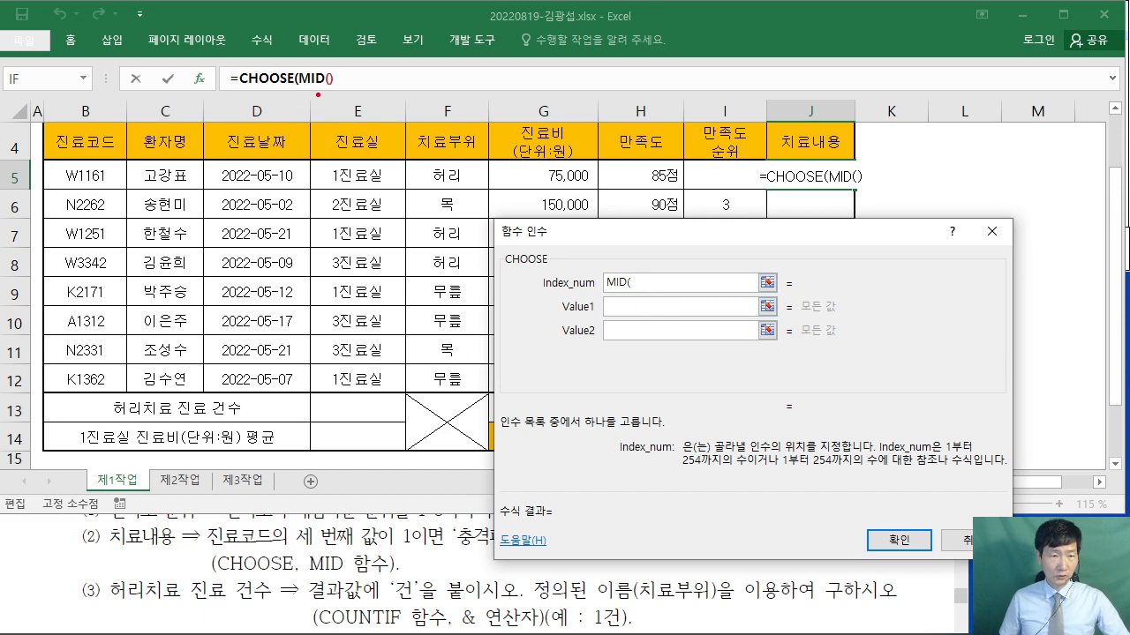
left_click_drag(353, 243, 323, 81)
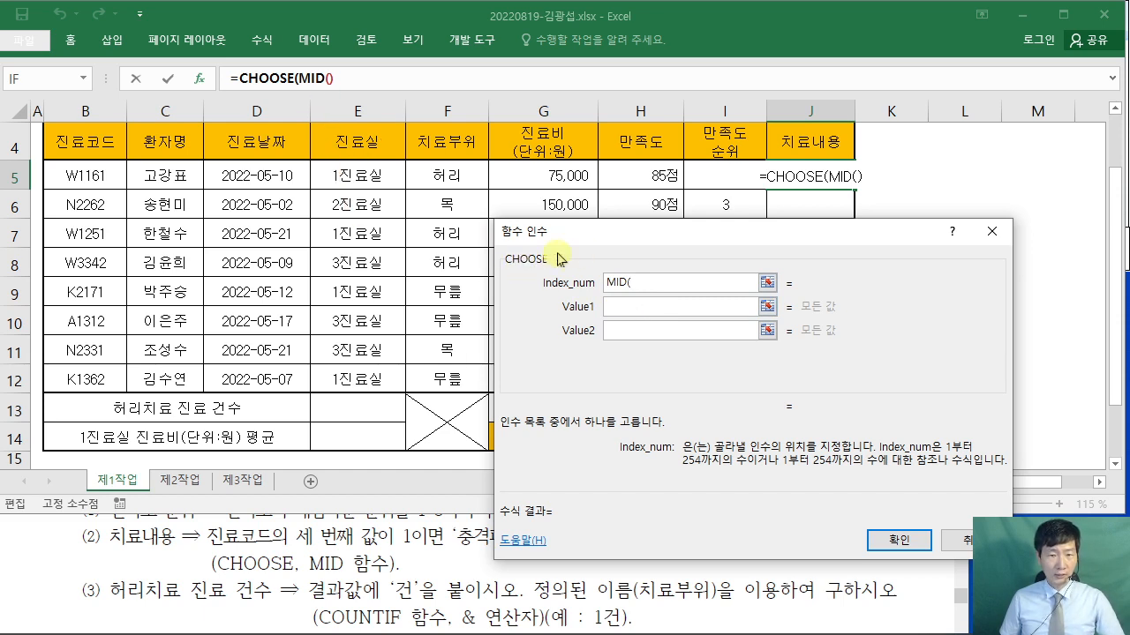
left_click(316, 81)
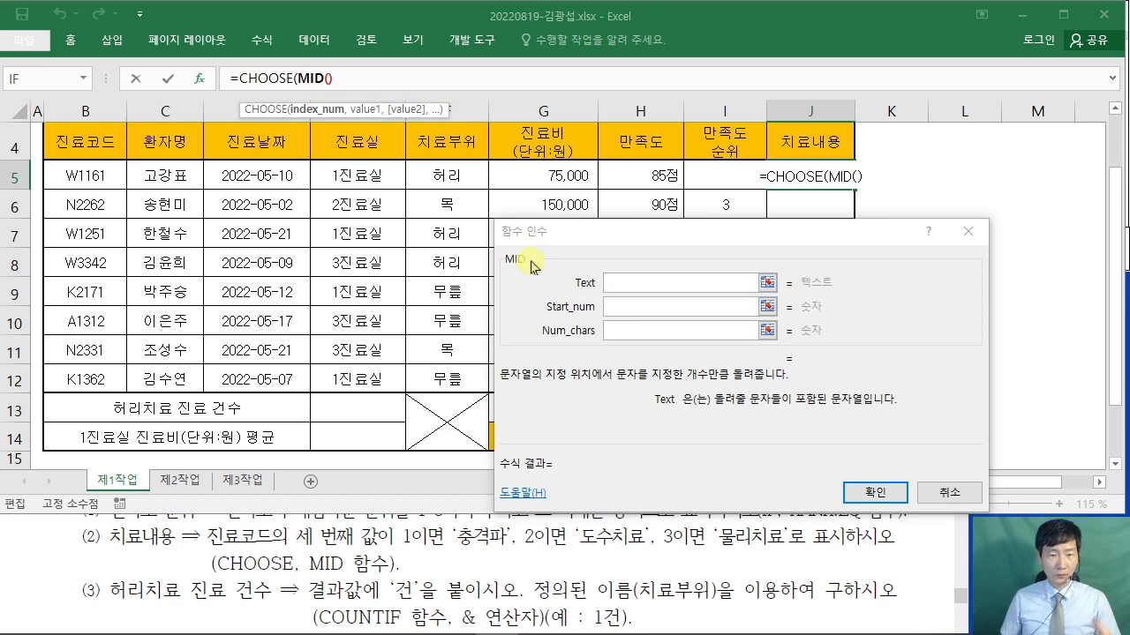
- Set MID's Text to B5, Start_num to 3 and Num_chars to 1, then return to CHOOSE
left_click(628, 284)
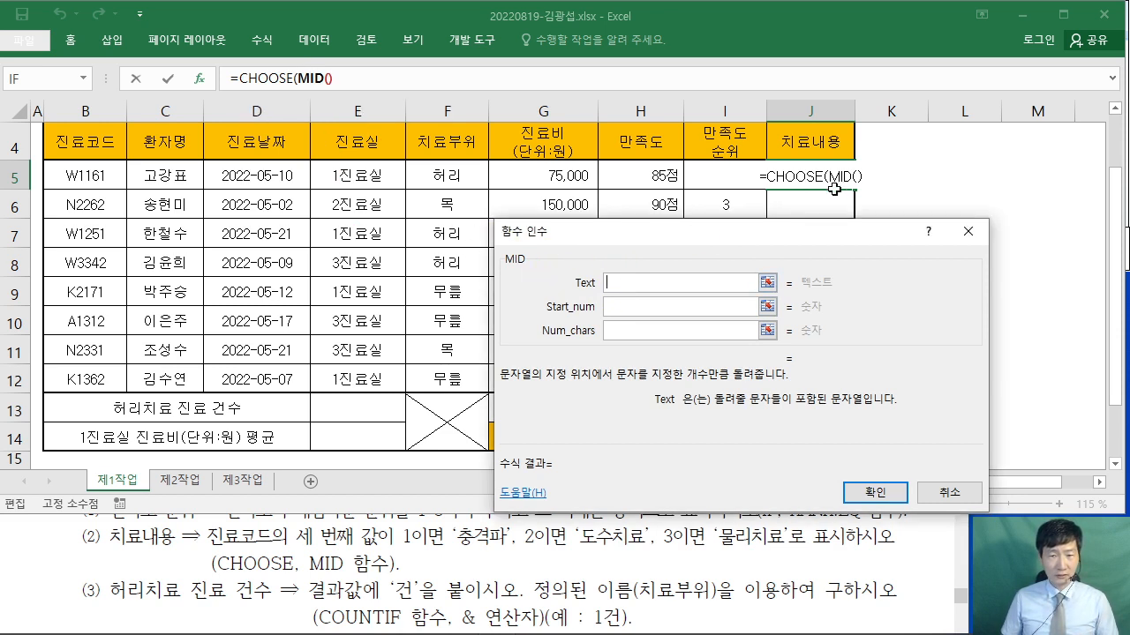
left_click(86, 176)
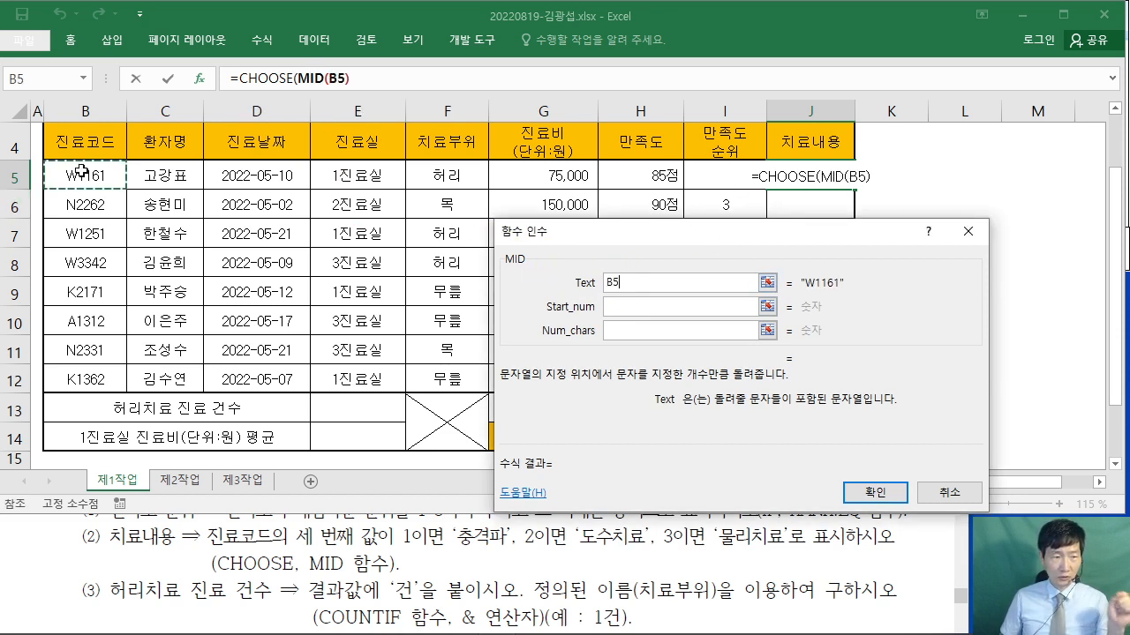
left_click(635, 306)
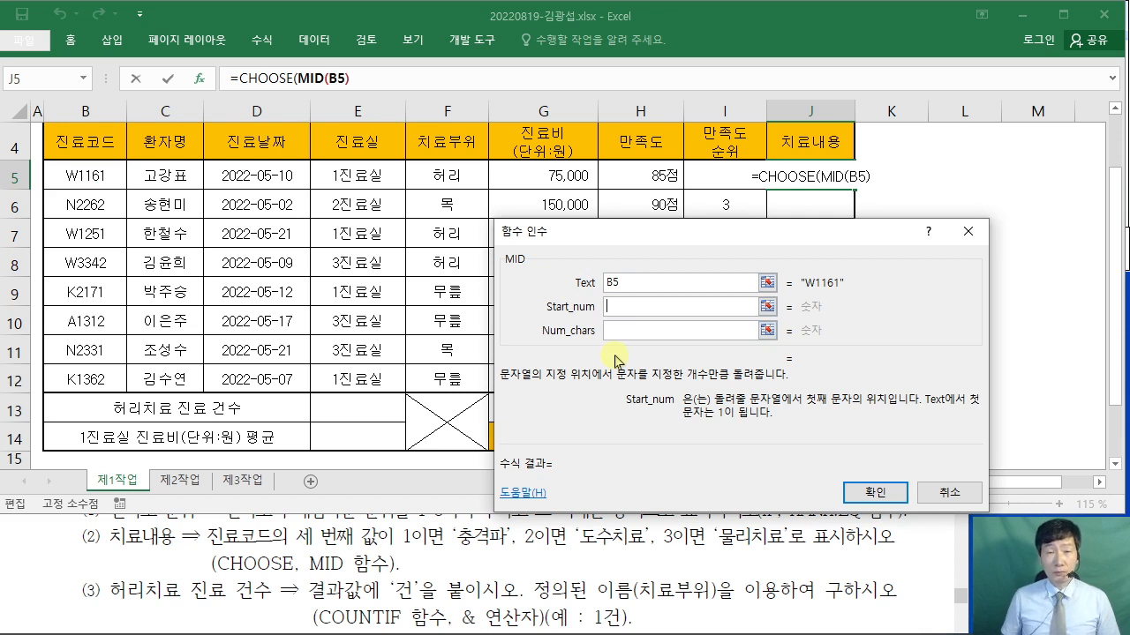
type("3")
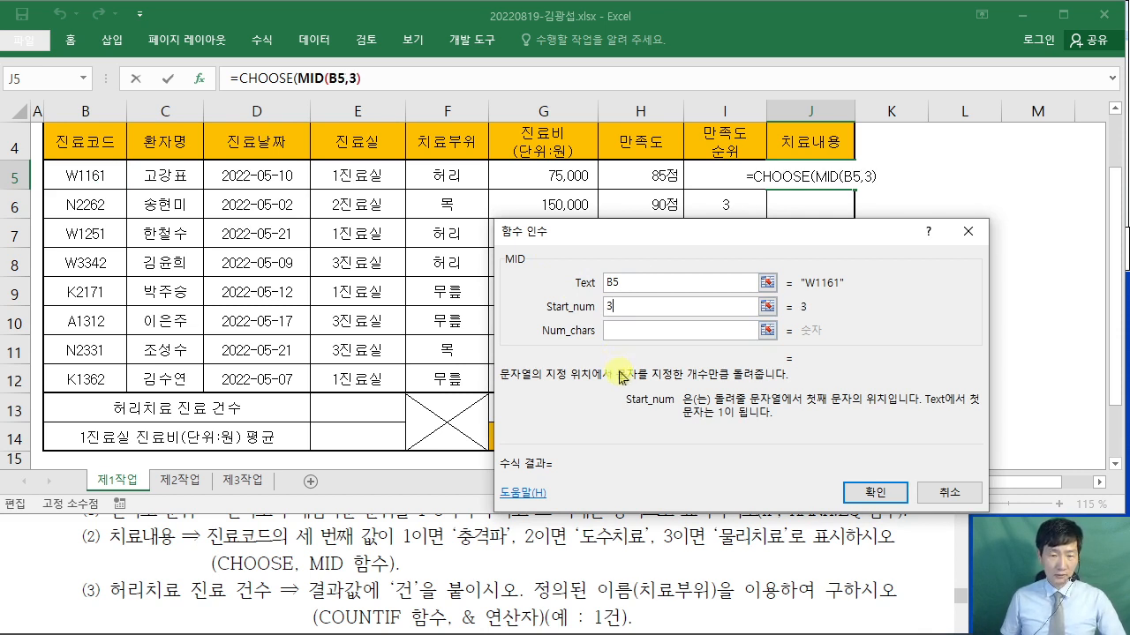
left_click(609, 331)
left_click(609, 306)
left_click(622, 334)
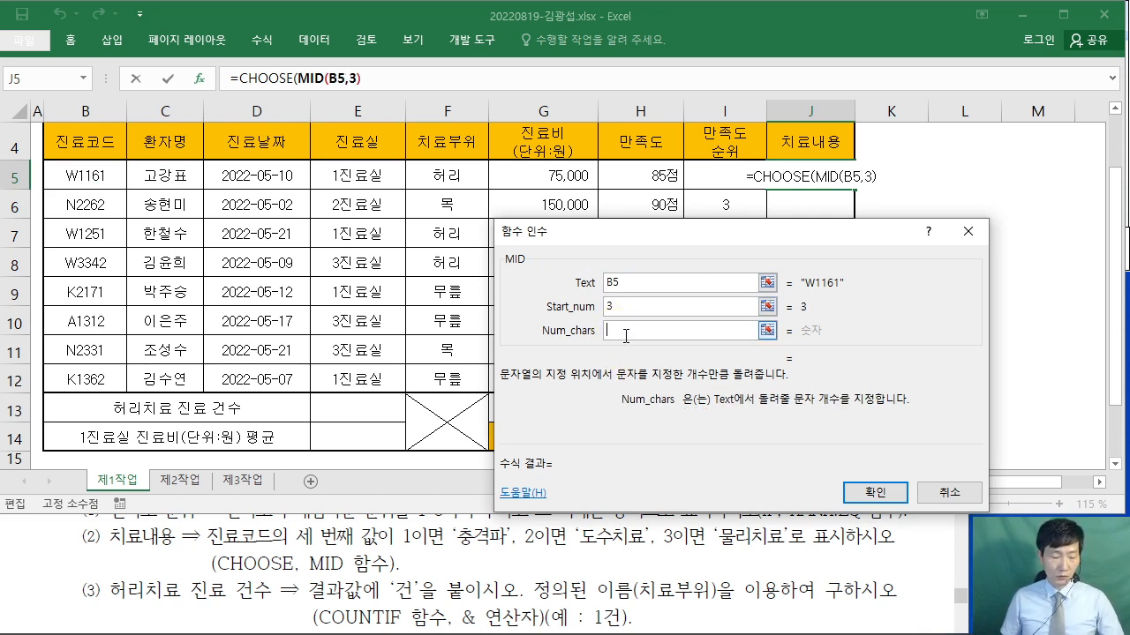
type("1")
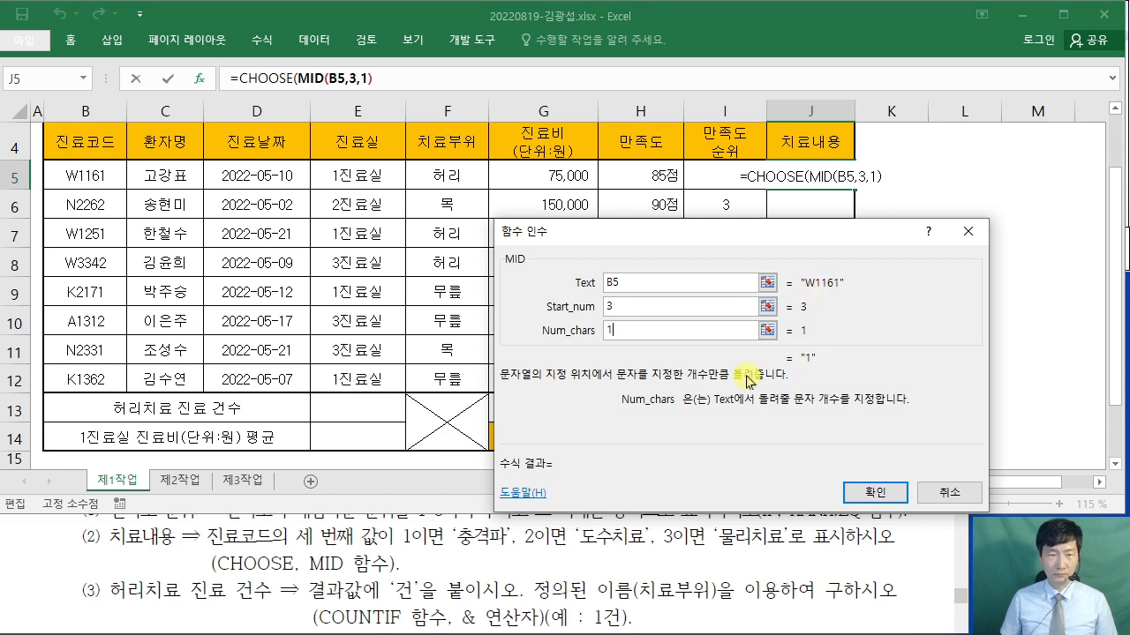
left_click(263, 82)
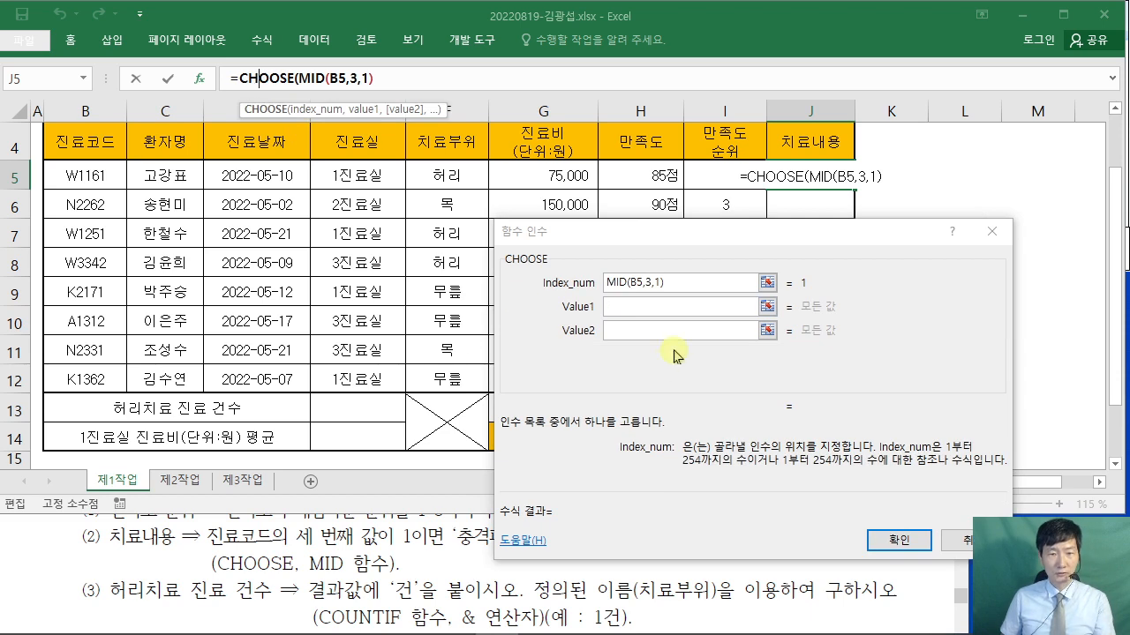
- Enter "충격파", "도수치료" and "물리치료" as CHOOSE's Value1–Value3 and confirm
left_click(678, 303)
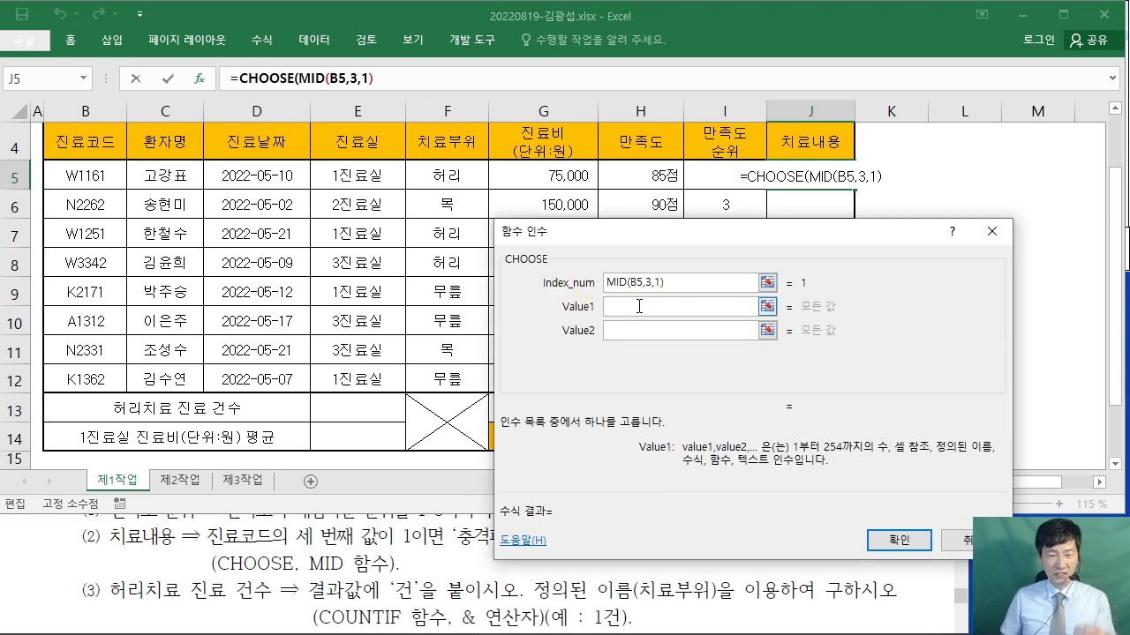
left_click_drag(582, 265, 519, 158)
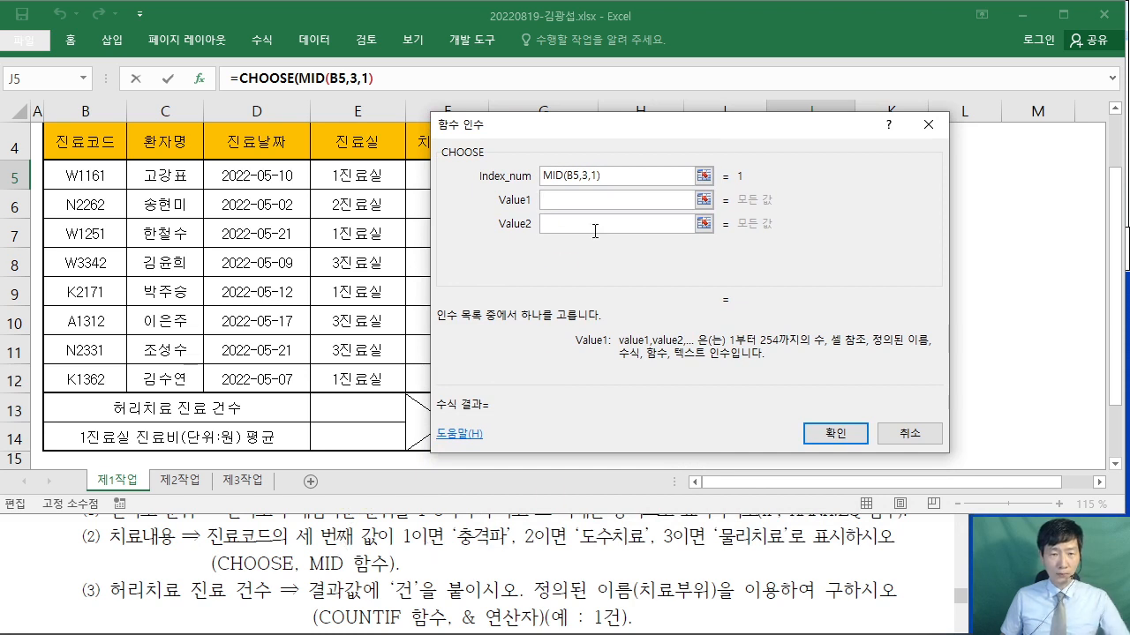
type("\"충격")
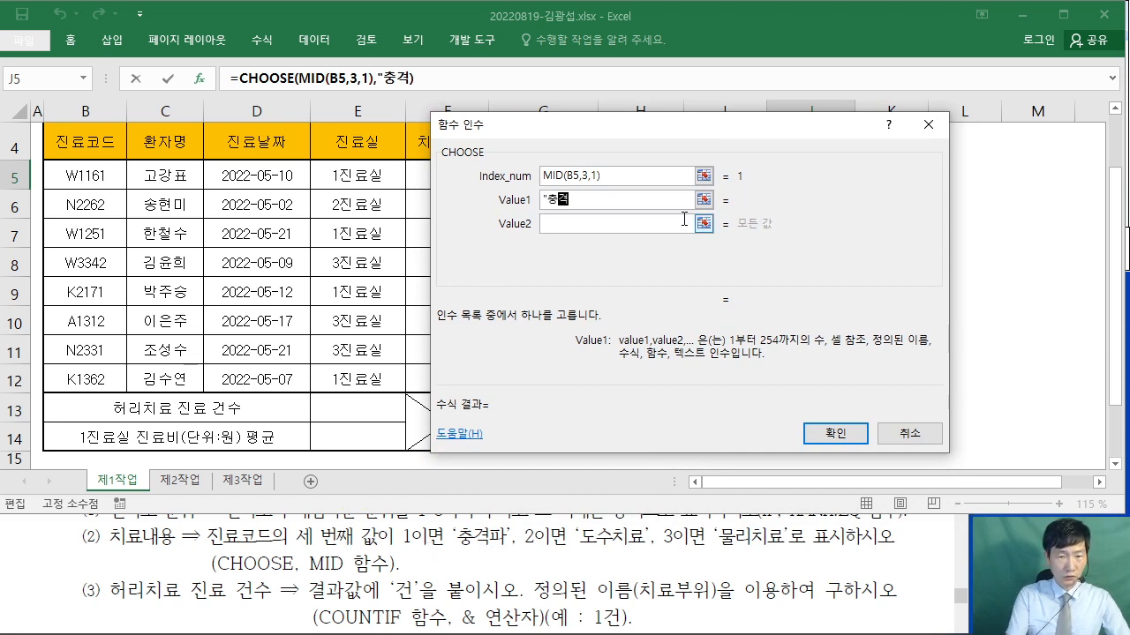
type("파\"")
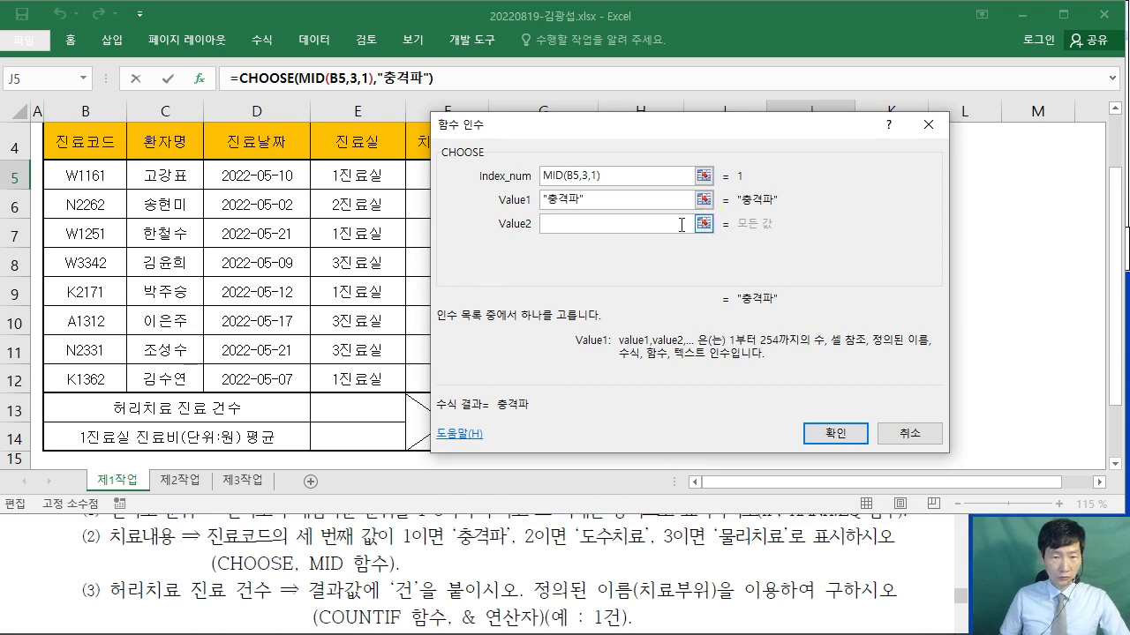
left_click(590, 224)
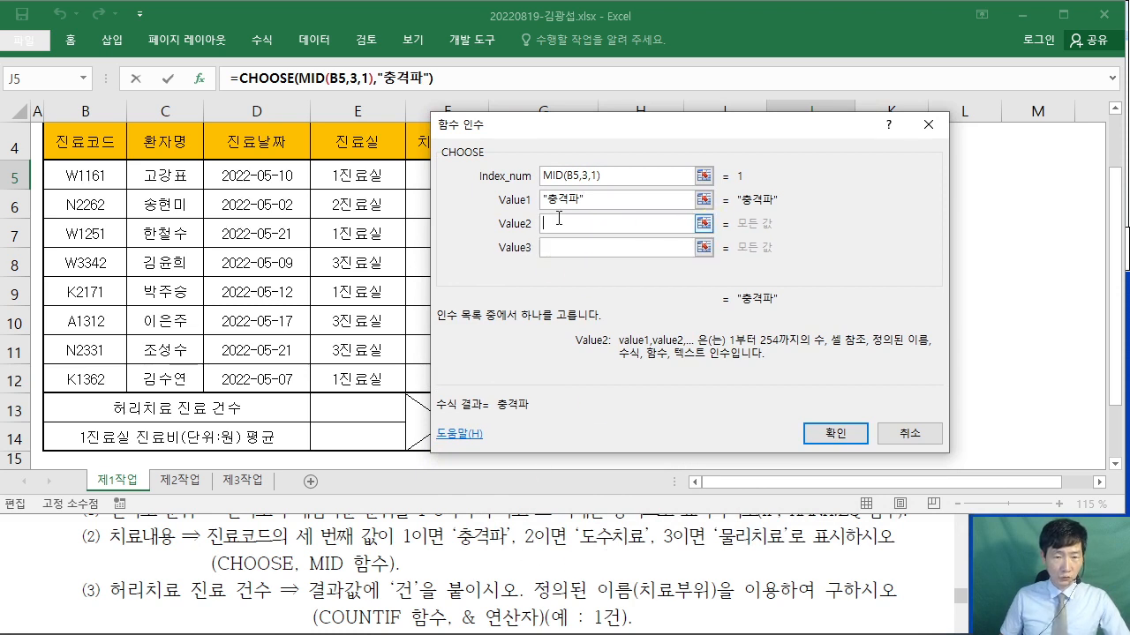
type("\"도수치료\"")
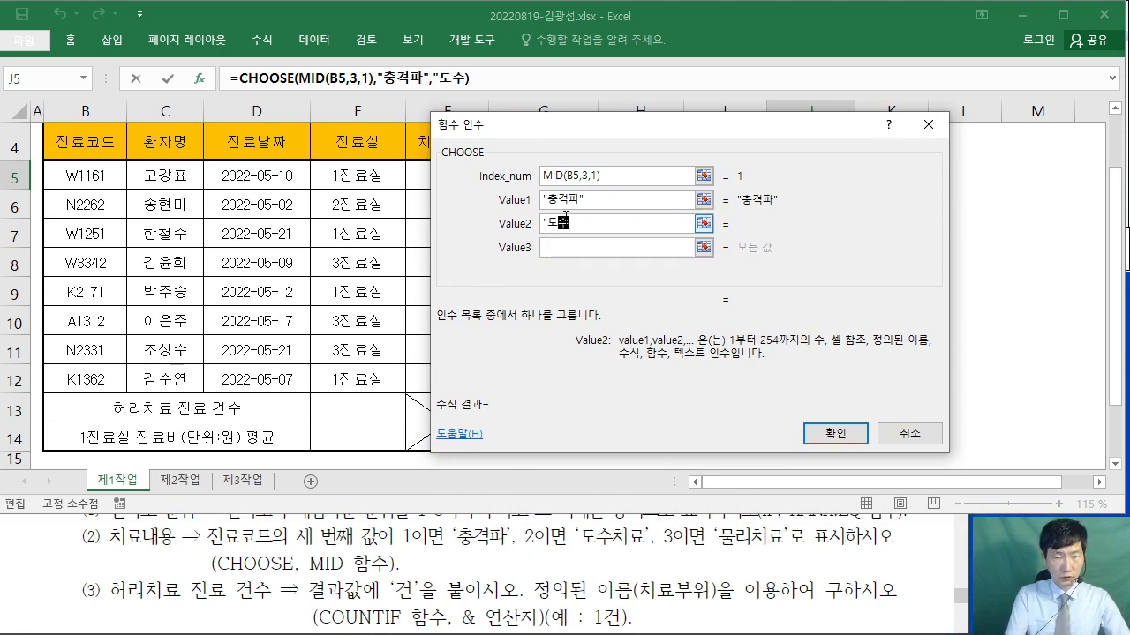
left_click(574, 251)
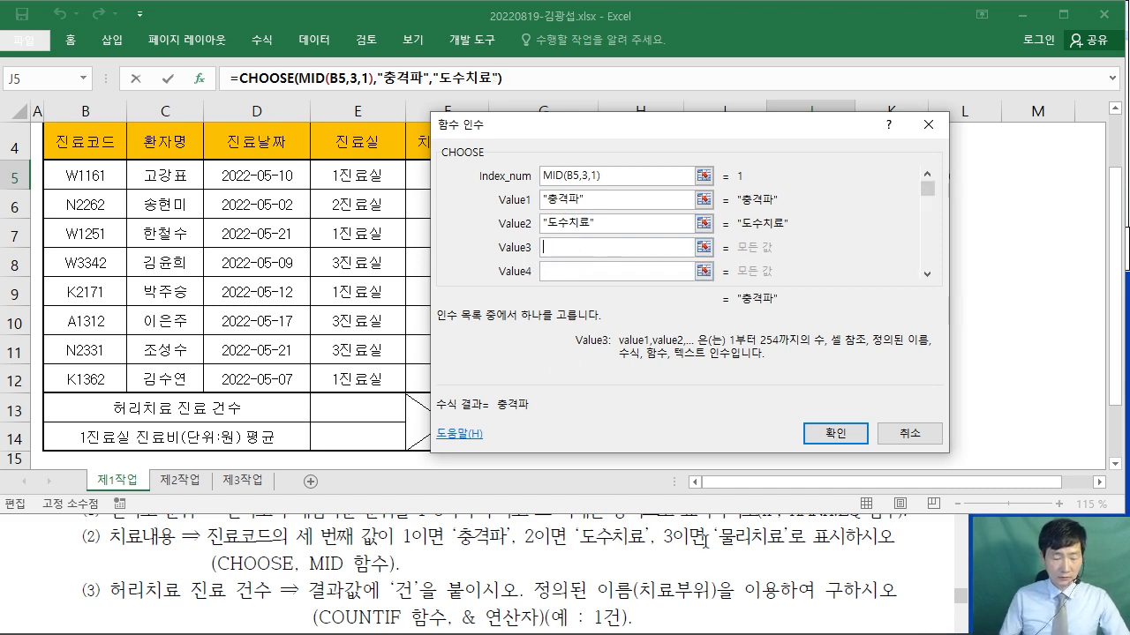
type("\"물리치료")
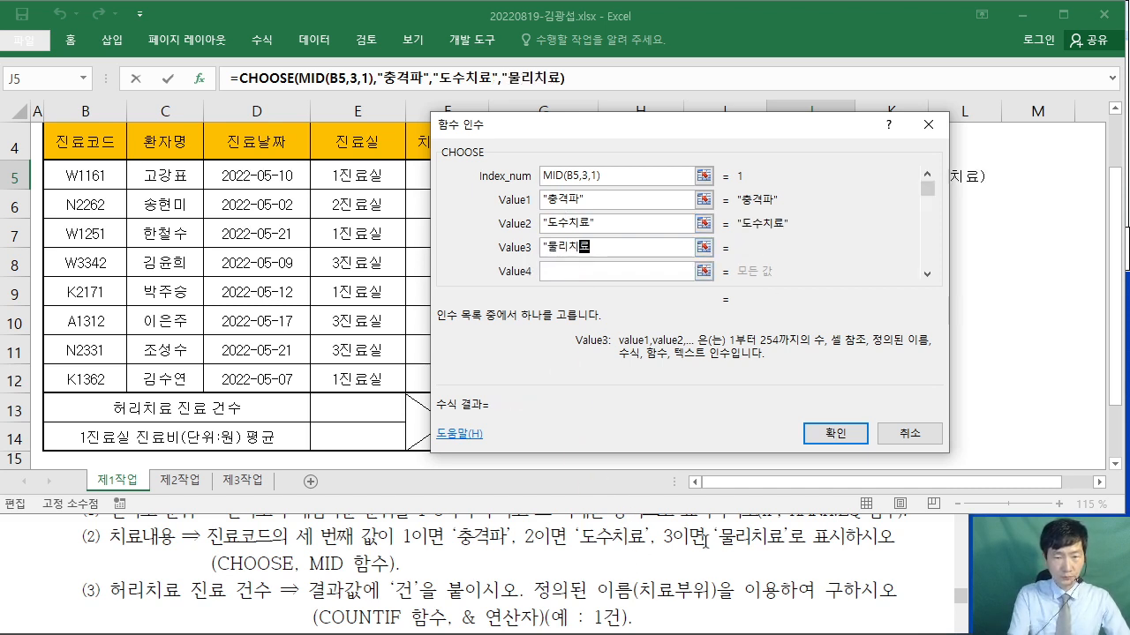
type("\"")
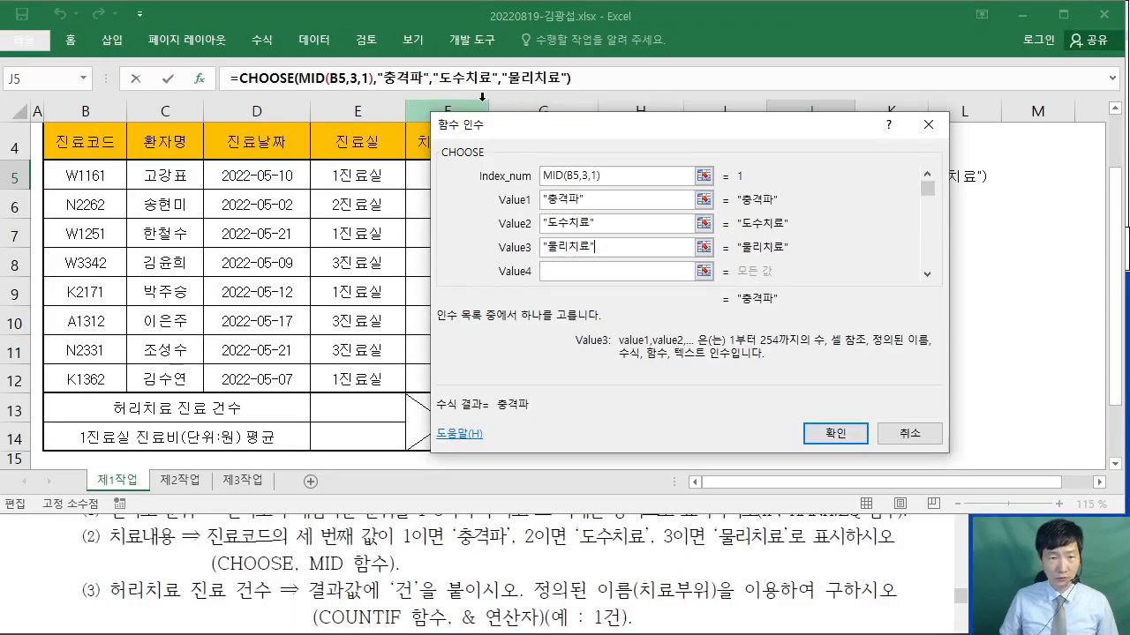
left_click(834, 434)
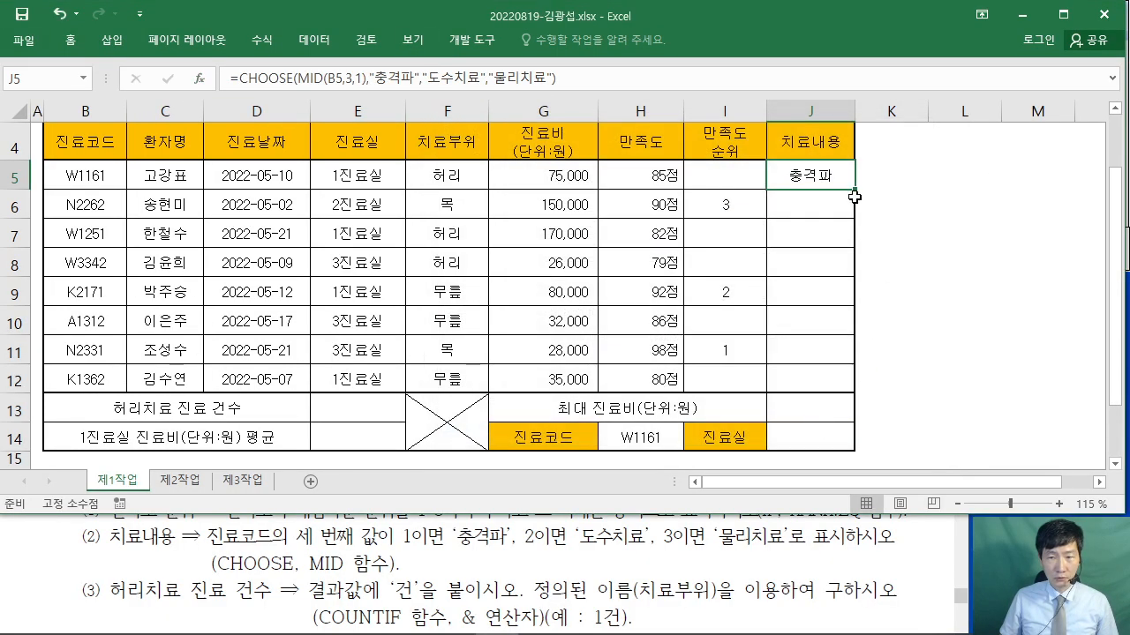
- Copy J5's CHOOSE formula down to J12 with Fill Without Formatting
left_click_drag(856, 190, 856, 395)
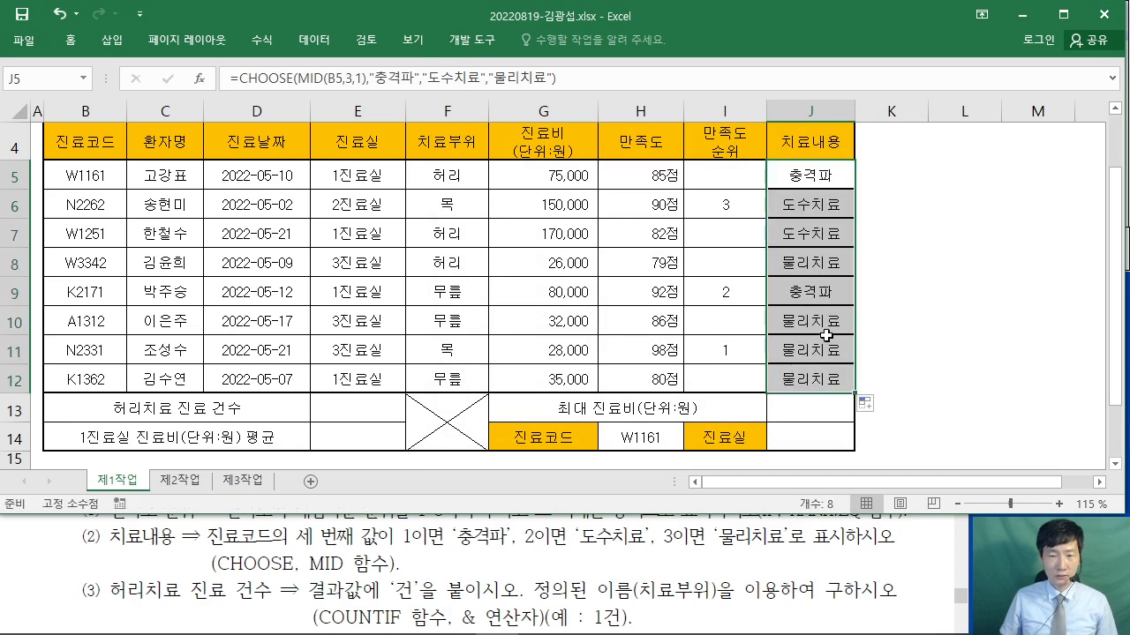
left_click(869, 410)
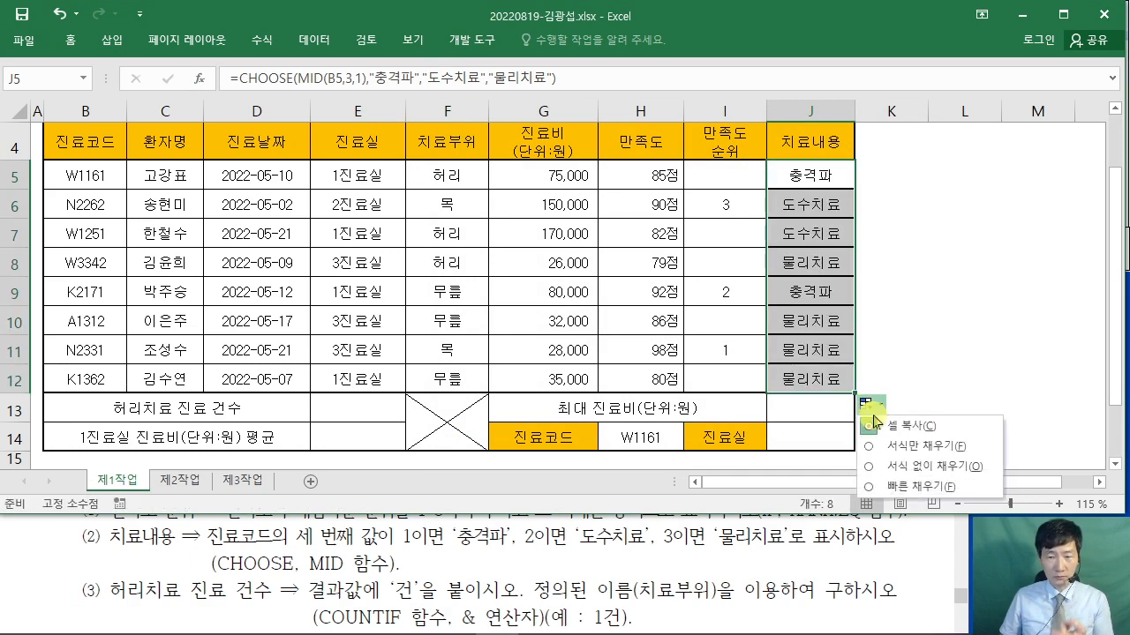
left_click(869, 467)
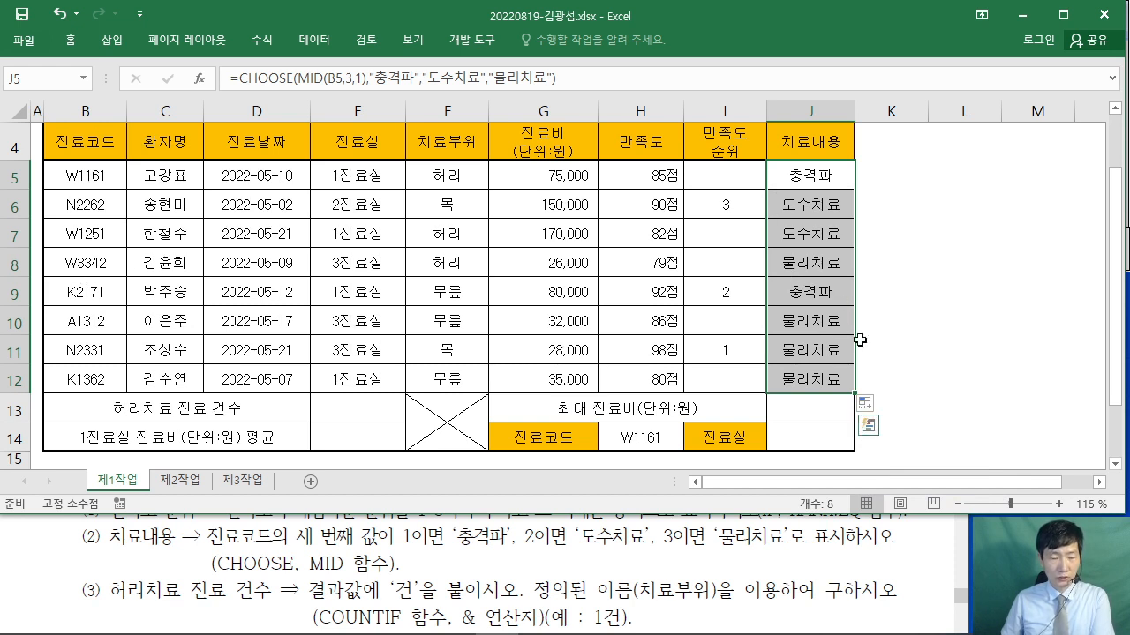
left_click(928, 385)
left_click(325, 414)
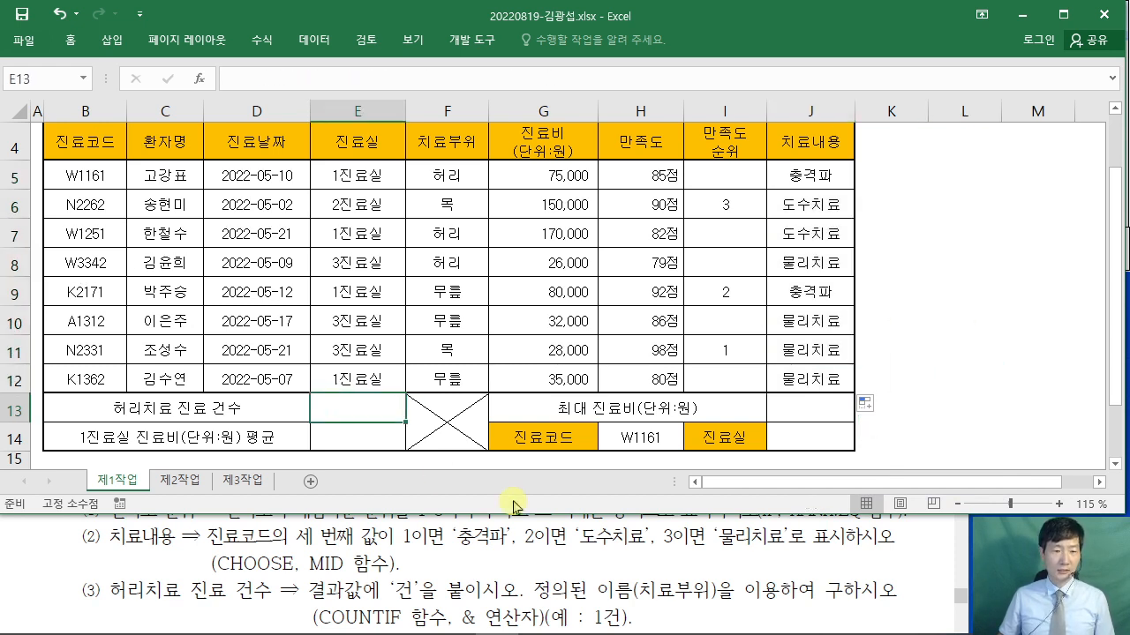
- Check the task text, then start =COUNTIF( in E13 from the autocomplete list
left_click(890, 565)
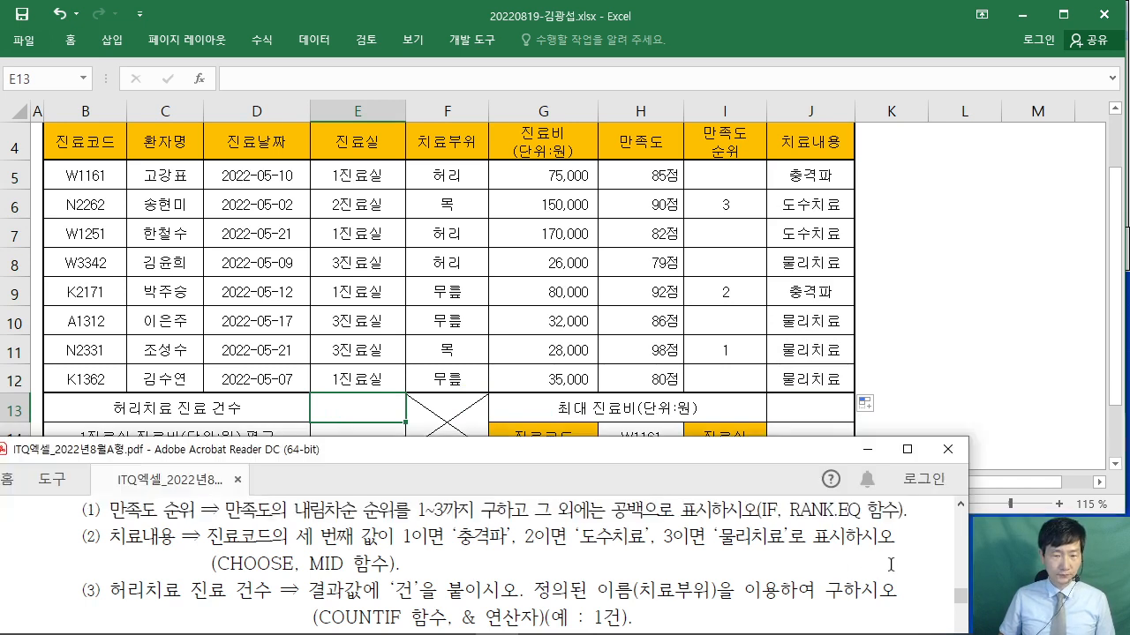
scroll(890, 564, "down", 2)
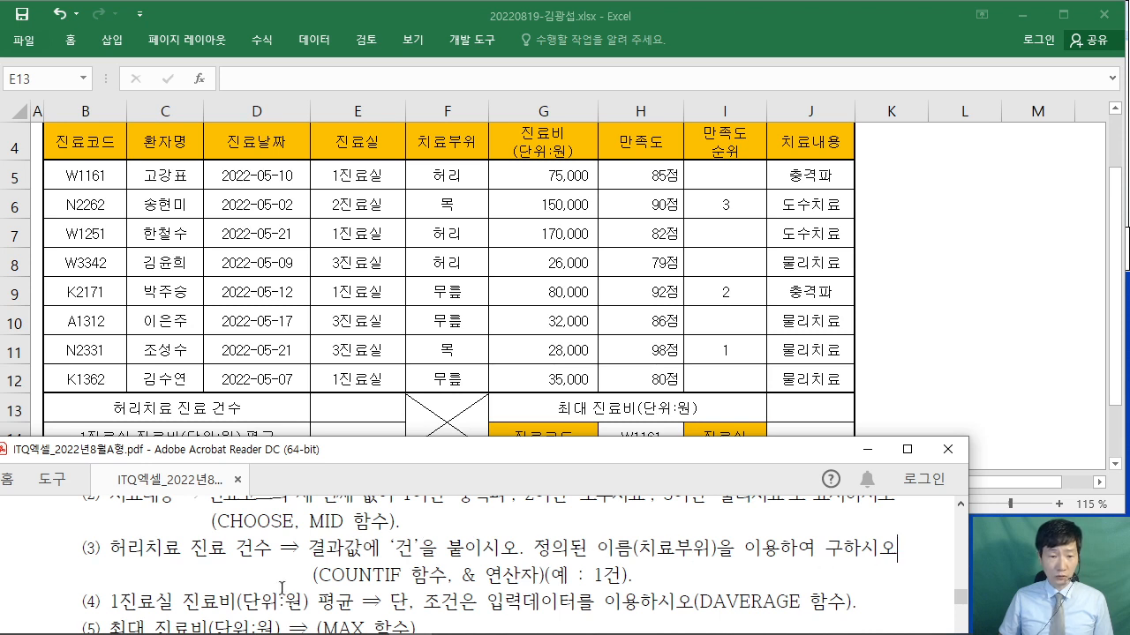
left_click(358, 411)
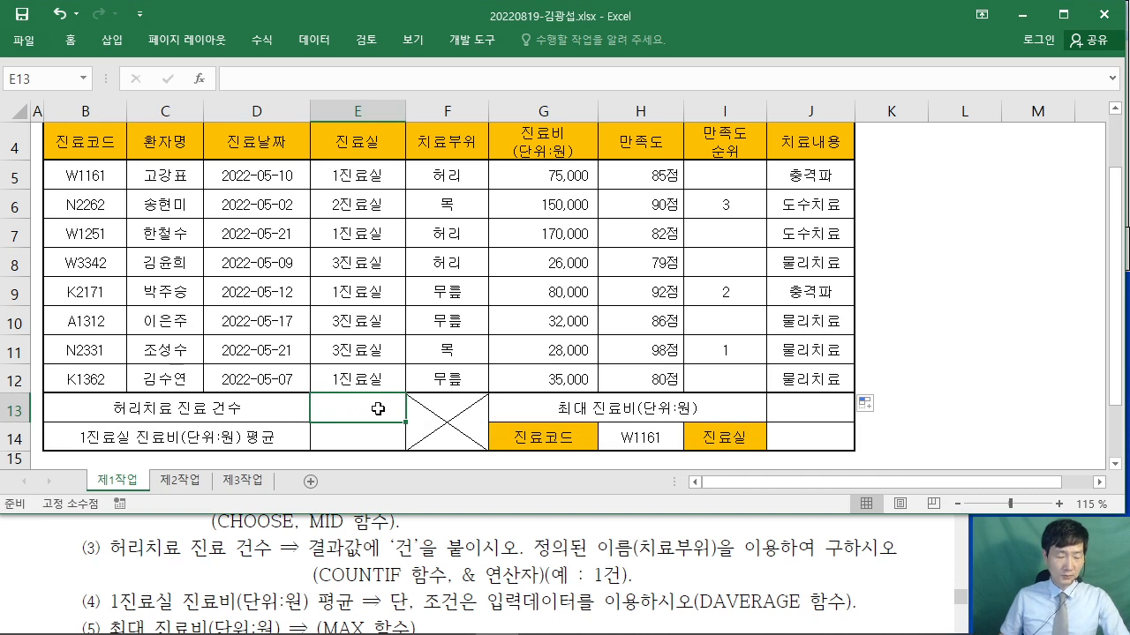
type("=ㅊ")
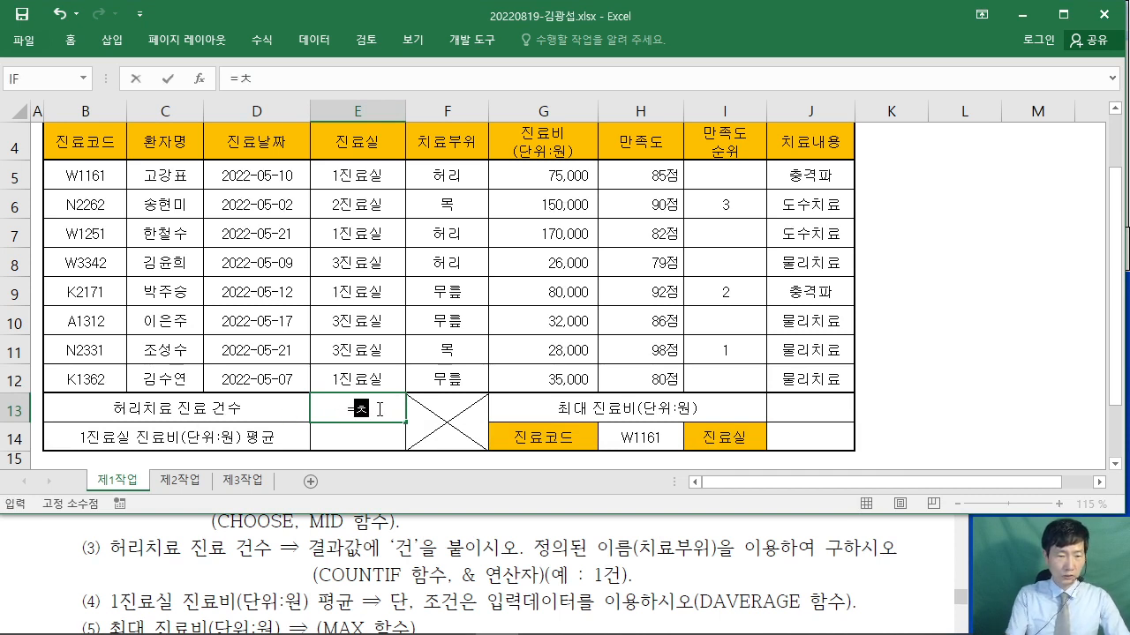
key("BackSpace")
type("COU")
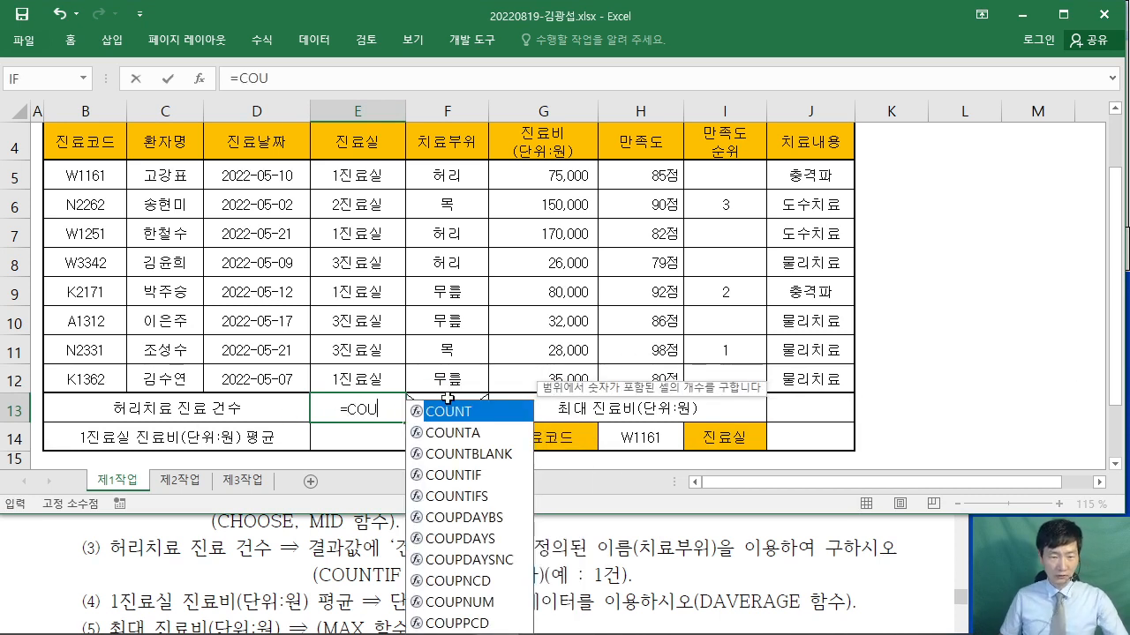
double_click(454, 477)
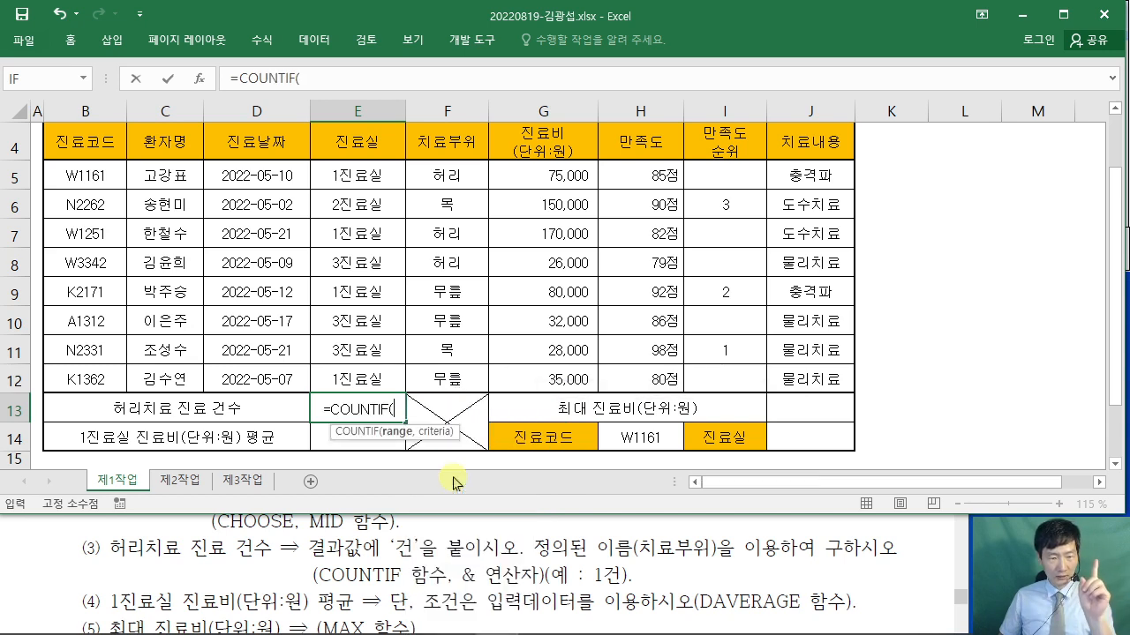
- Set COUNTIF's Range to the named range 치료부위 and Criteria to F5
left_click(196, 81)
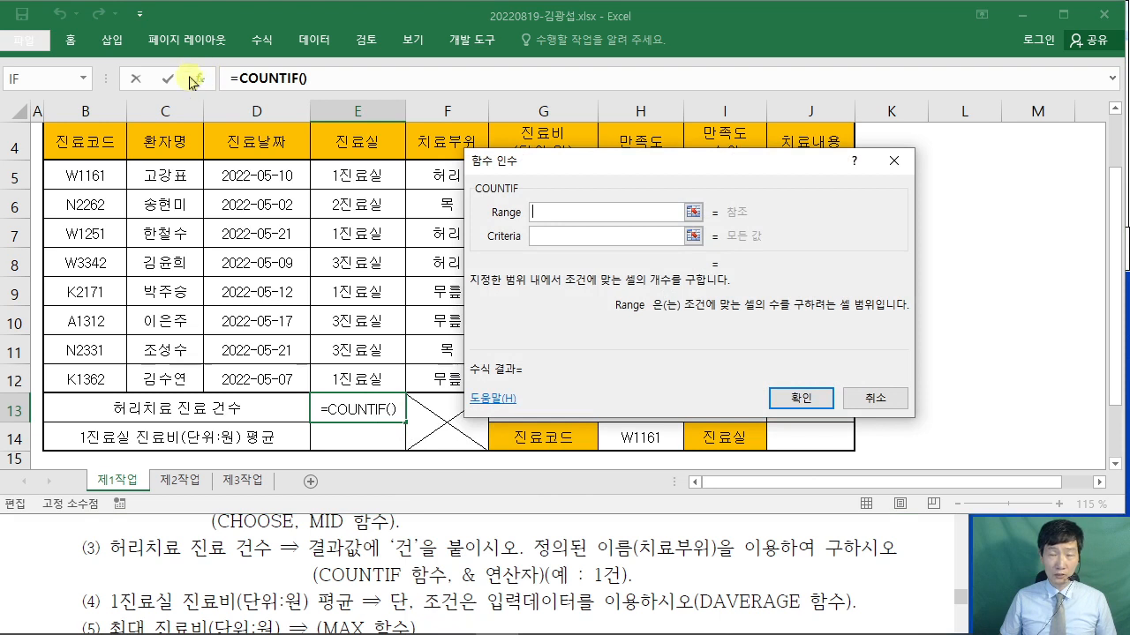
left_click_drag(647, 160, 772, 160)
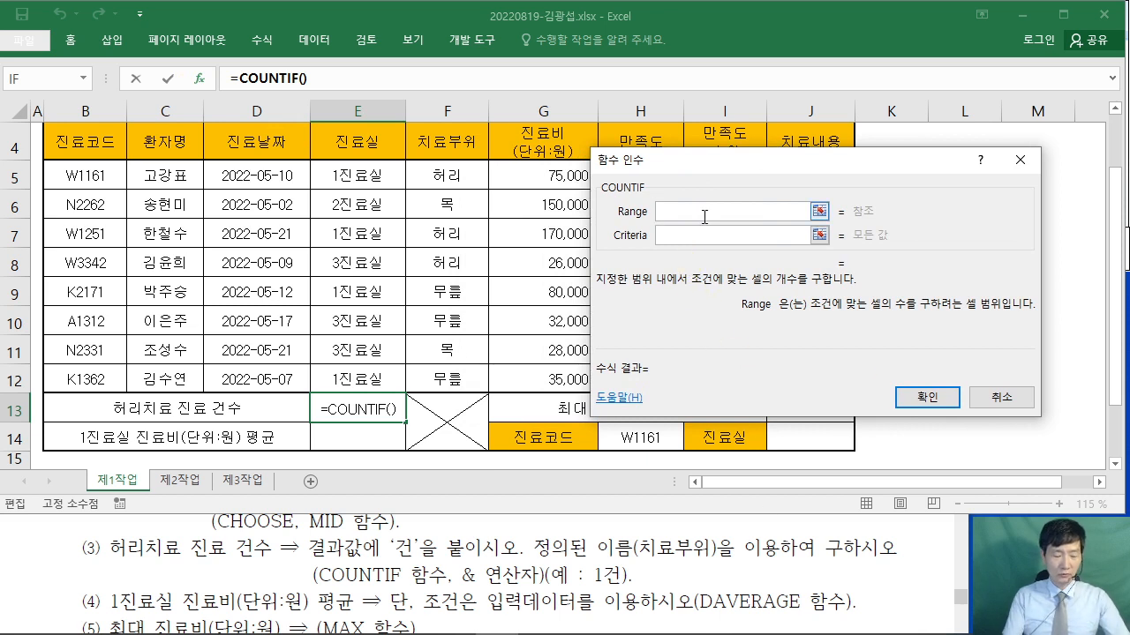
type("치료")
key("BackSpace")
key("BackSpace")
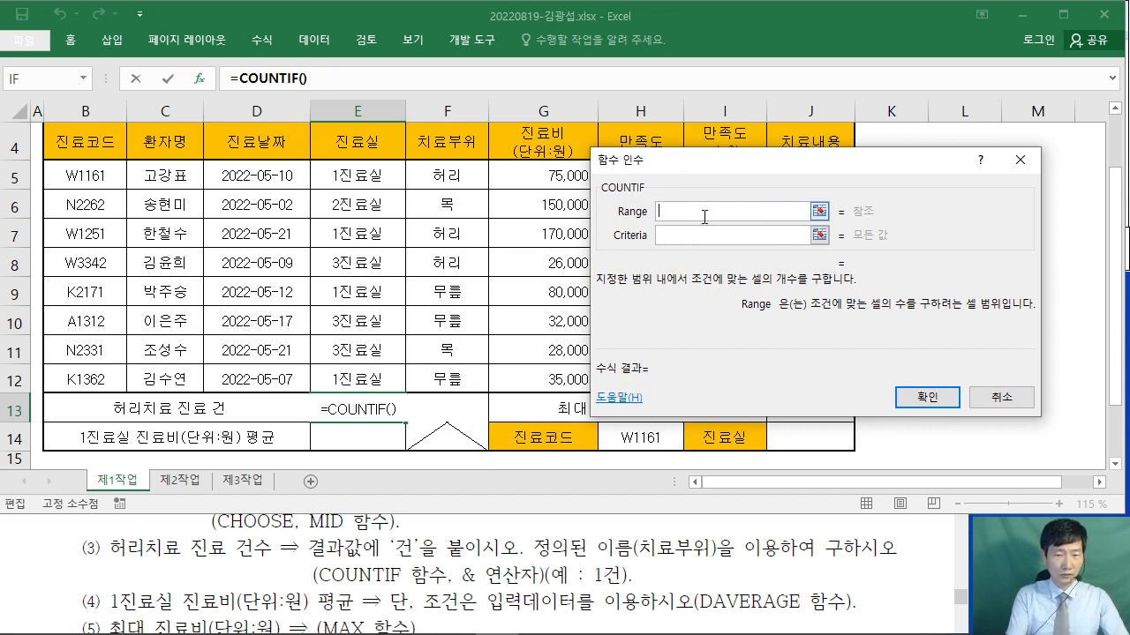
type("치료부위")
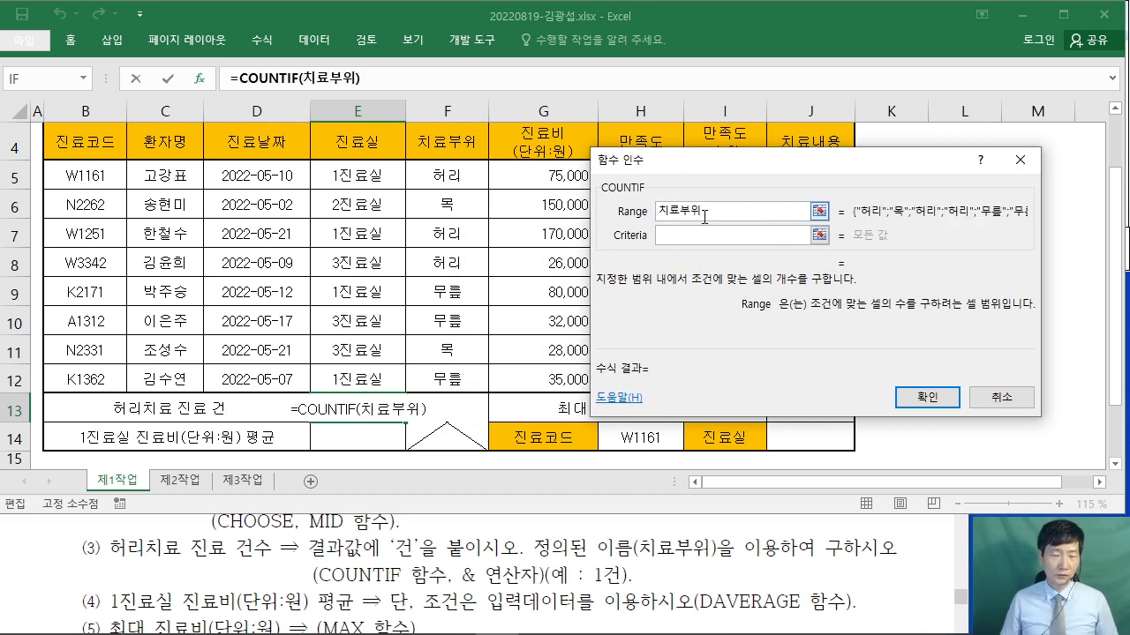
left_click(706, 235)
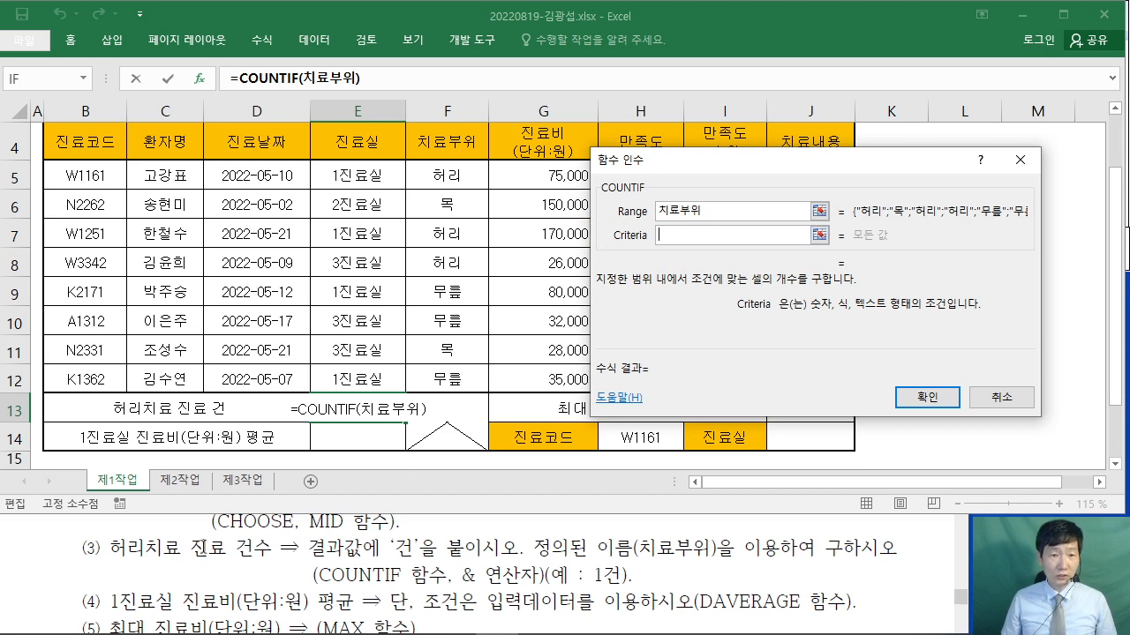
left_click(452, 181)
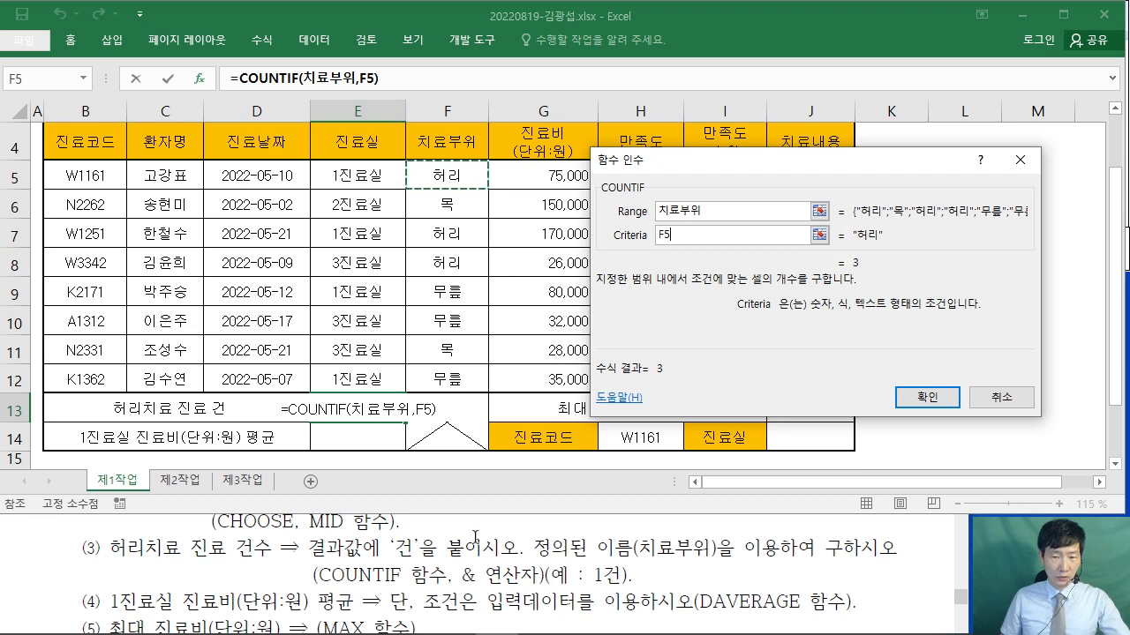
- Append &"건" to the formula so E13 shows 3건, and confirm
left_click(385, 77)
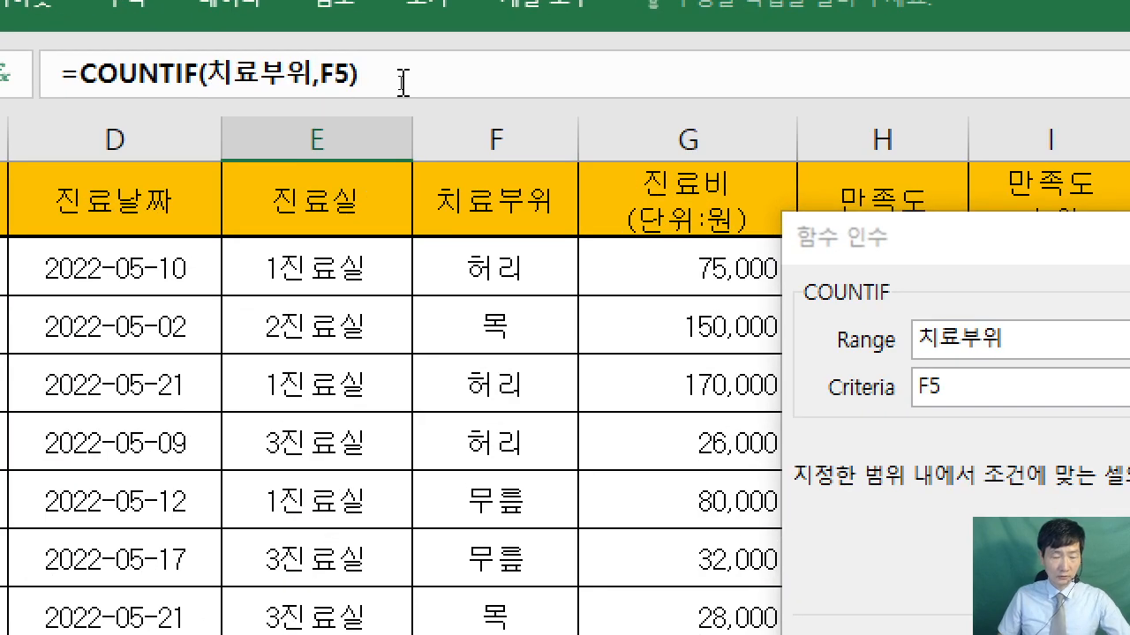
type("&")
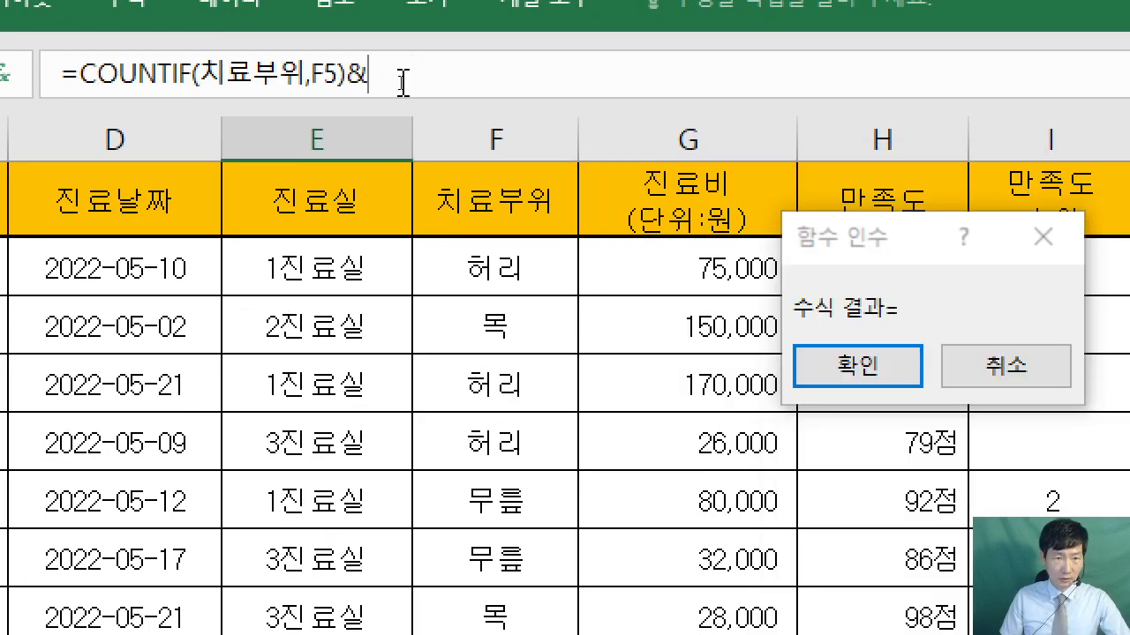
type("\"RJS")
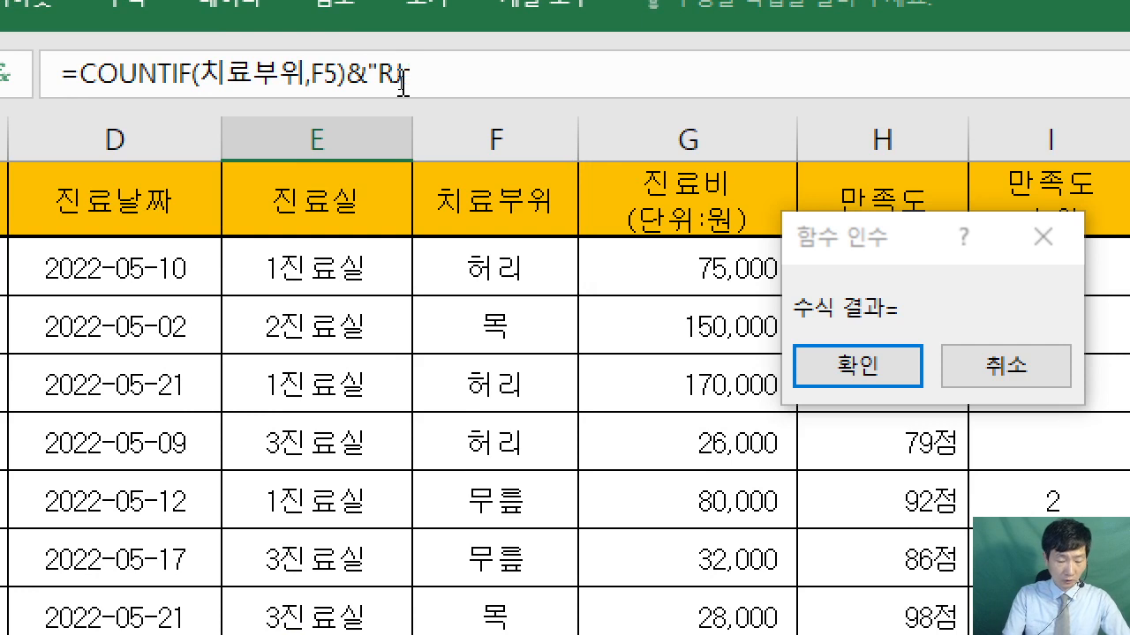
key("BackSpace")
key("BackSpace")
key("Hangul")
type("건\"")
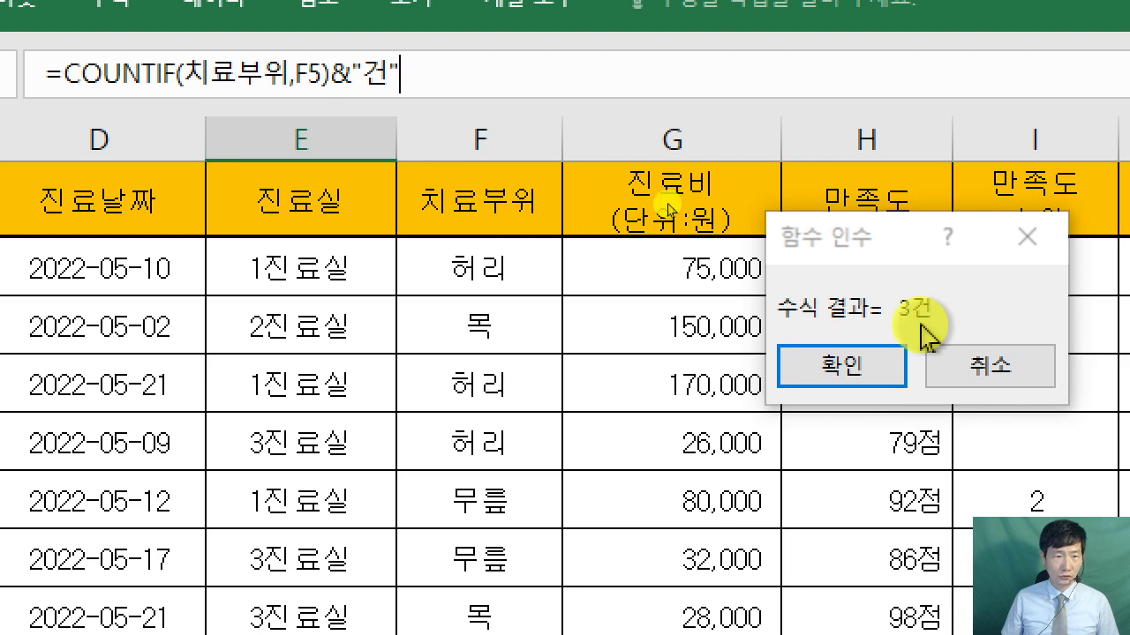
left_click(854, 379)
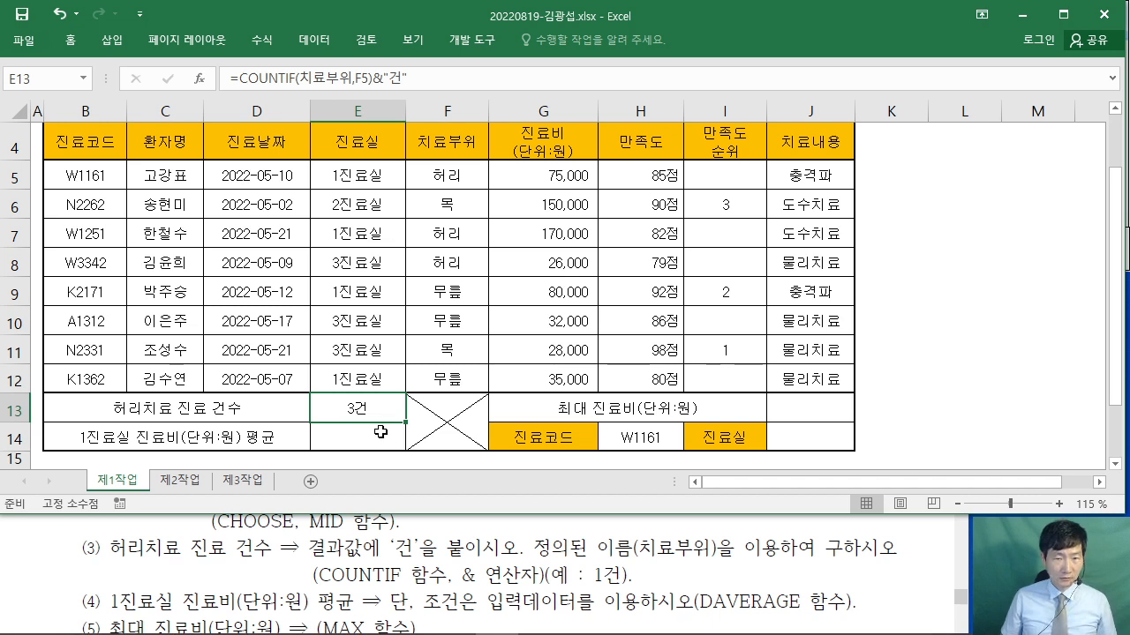
- Check the task text, then start a DAVERAGE formula in E14 and bring up its arguments
left_click(380, 431)
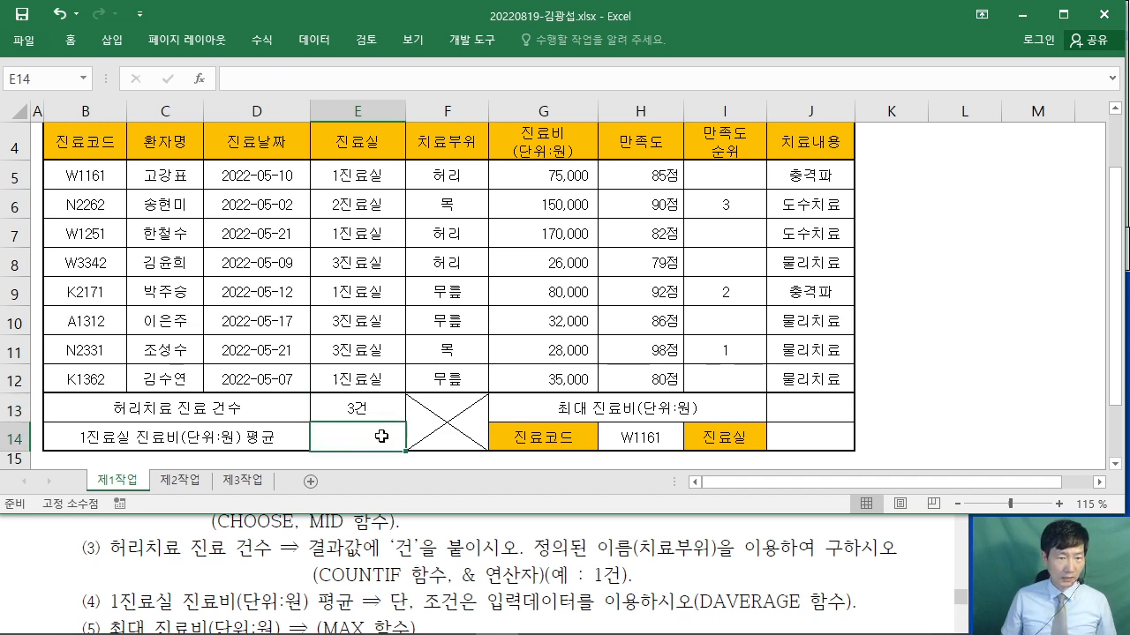
left_click(736, 575)
scroll(736, 575, "down", 1)
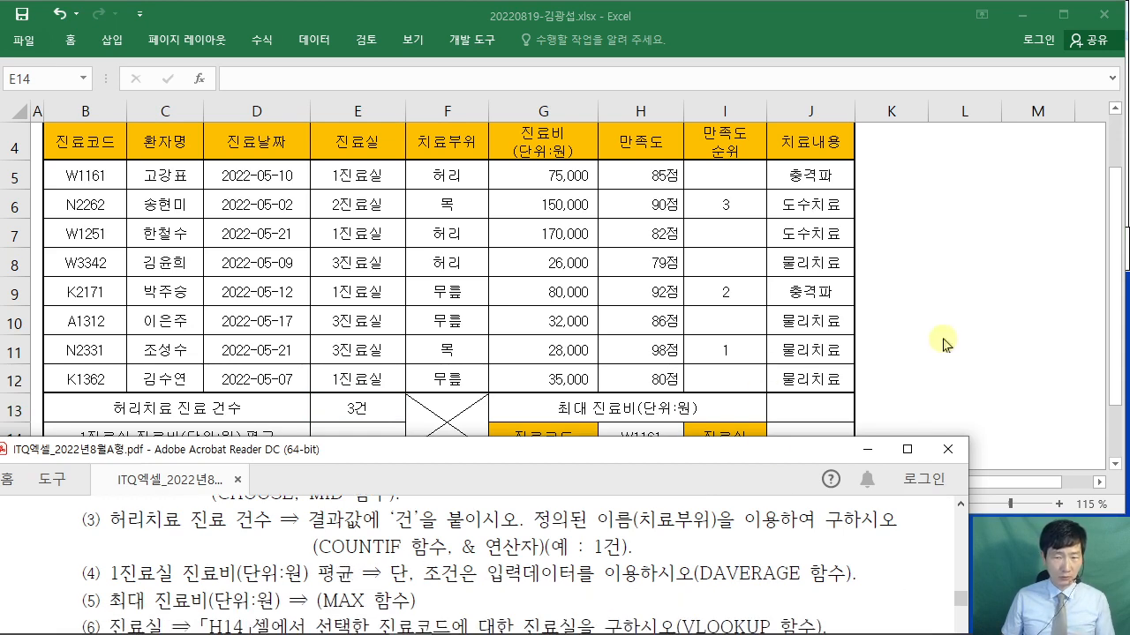
left_click(374, 426)
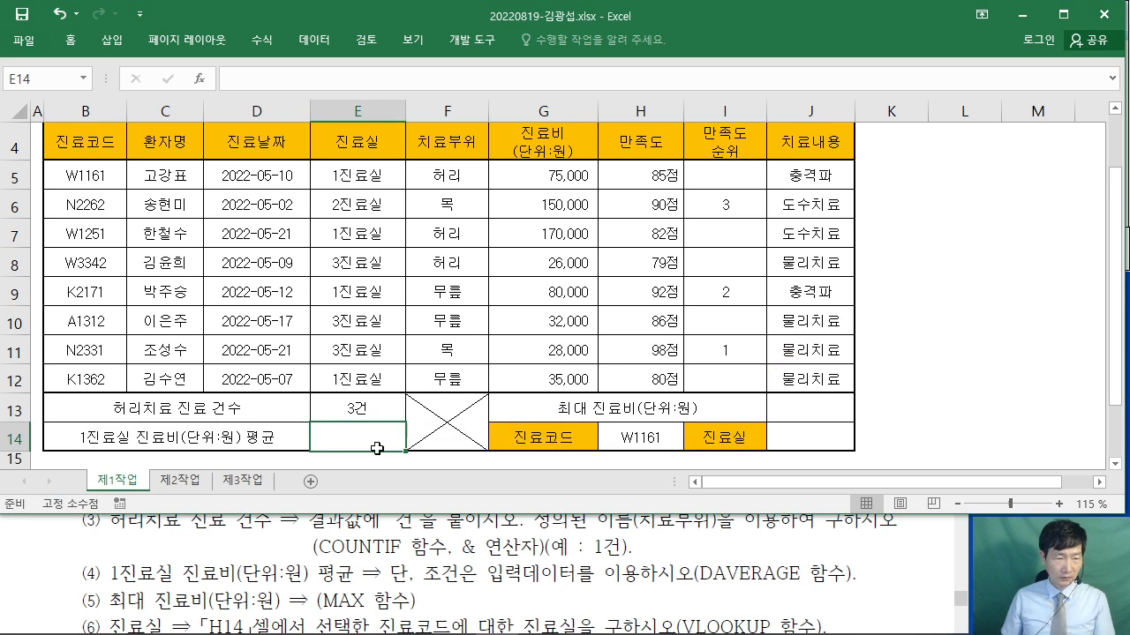
type("=ㅇㅁ")
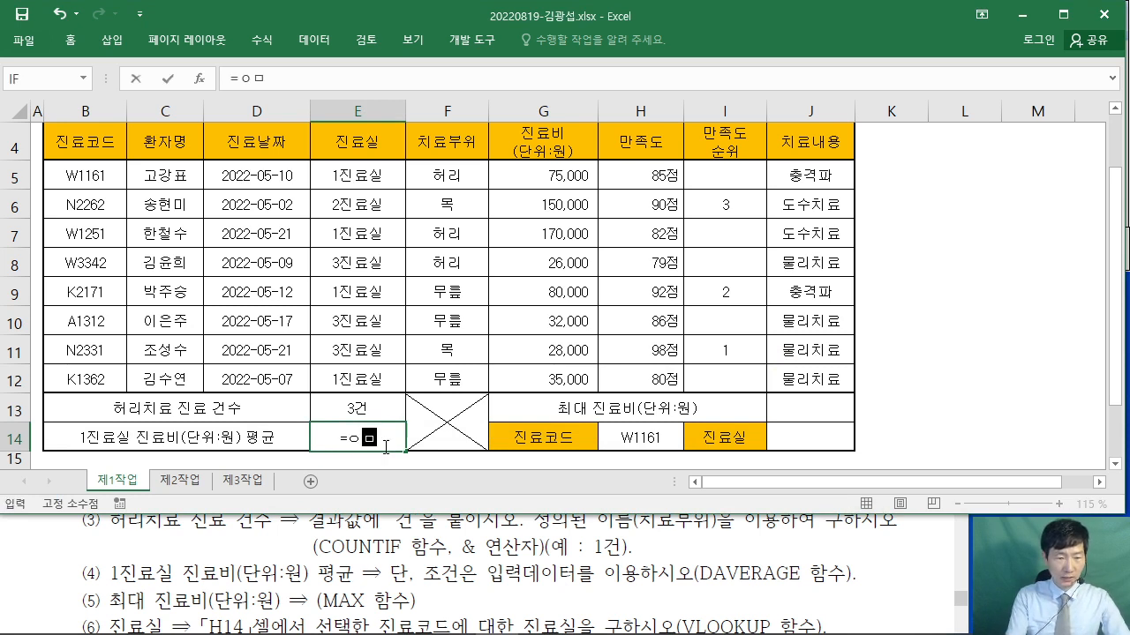
key("BackSpace")
key("Hangul")
type("DA")
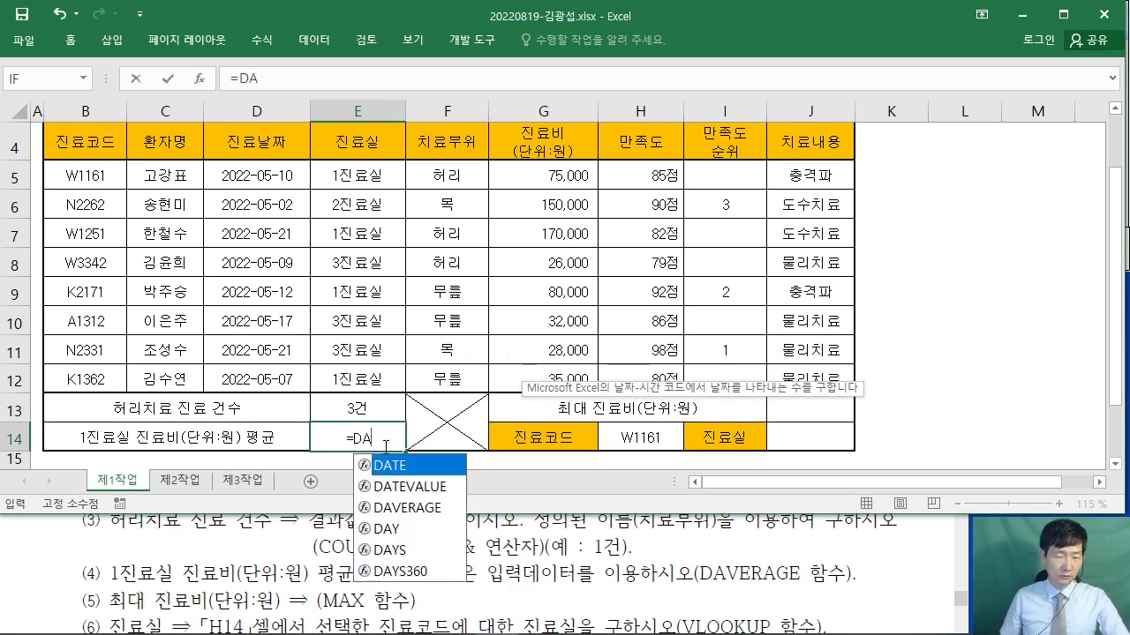
type("V")
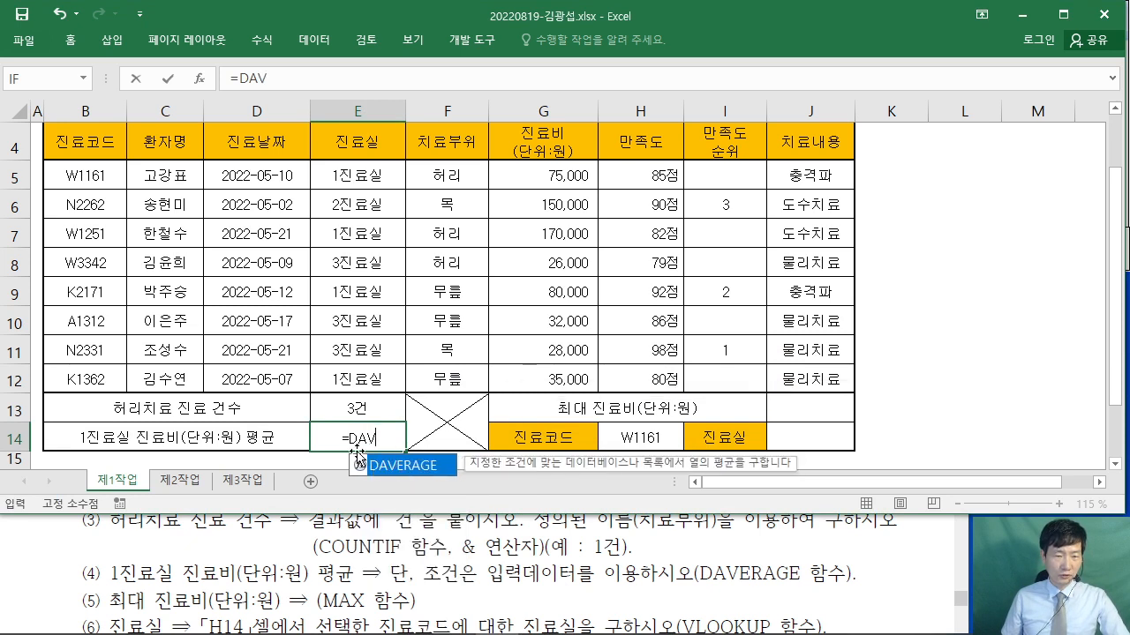
double_click(408, 465)
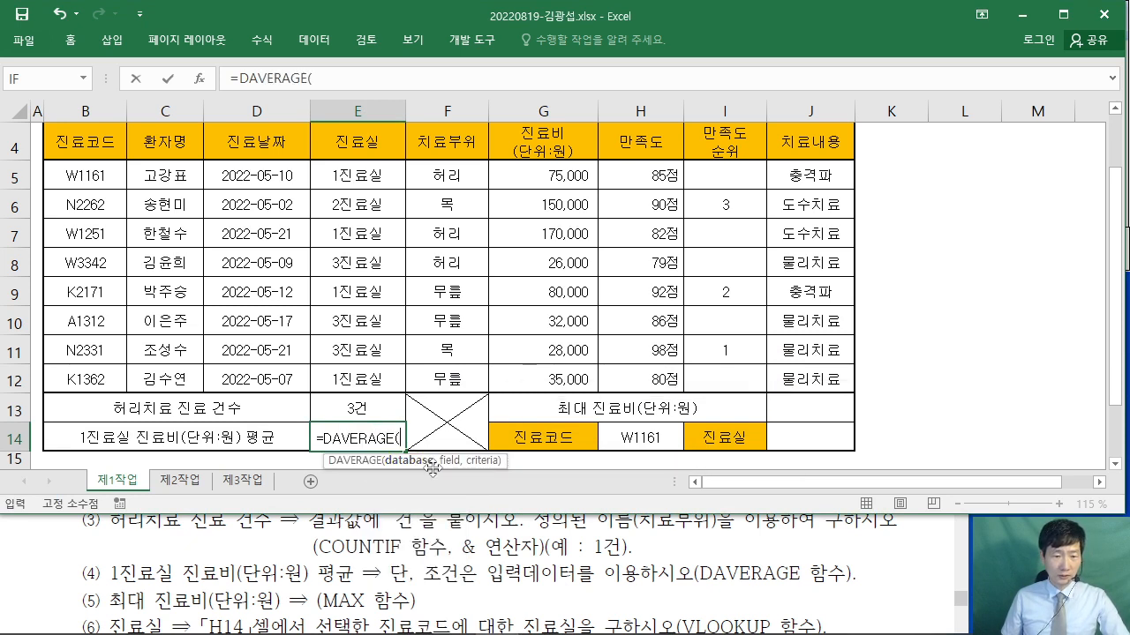
left_click(199, 78)
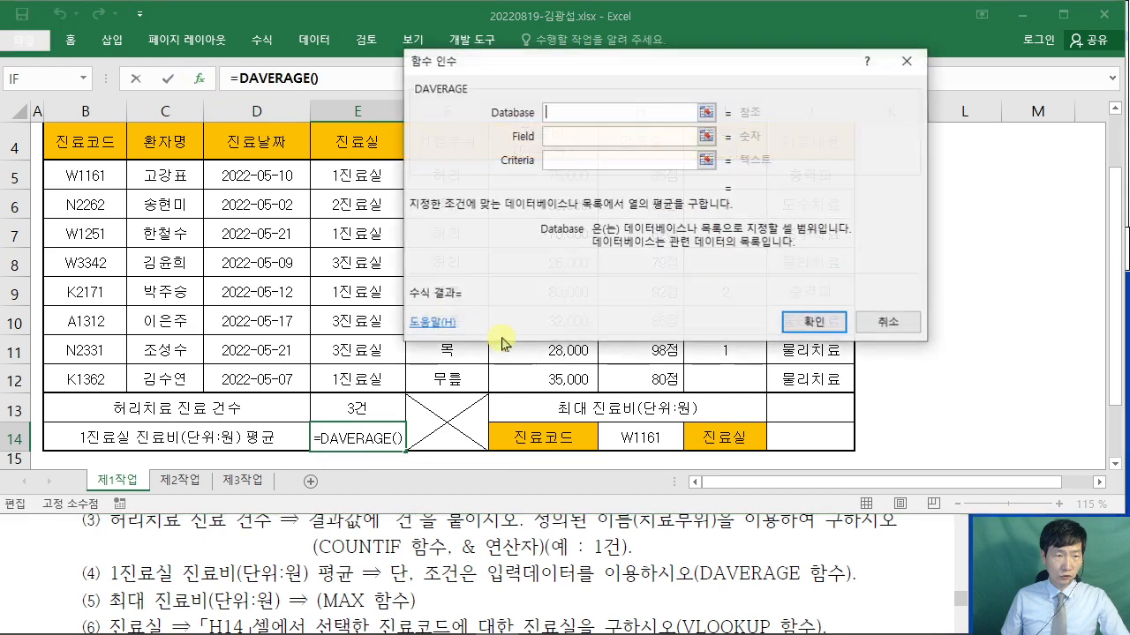
left_click_drag(568, 66, 714, 123)
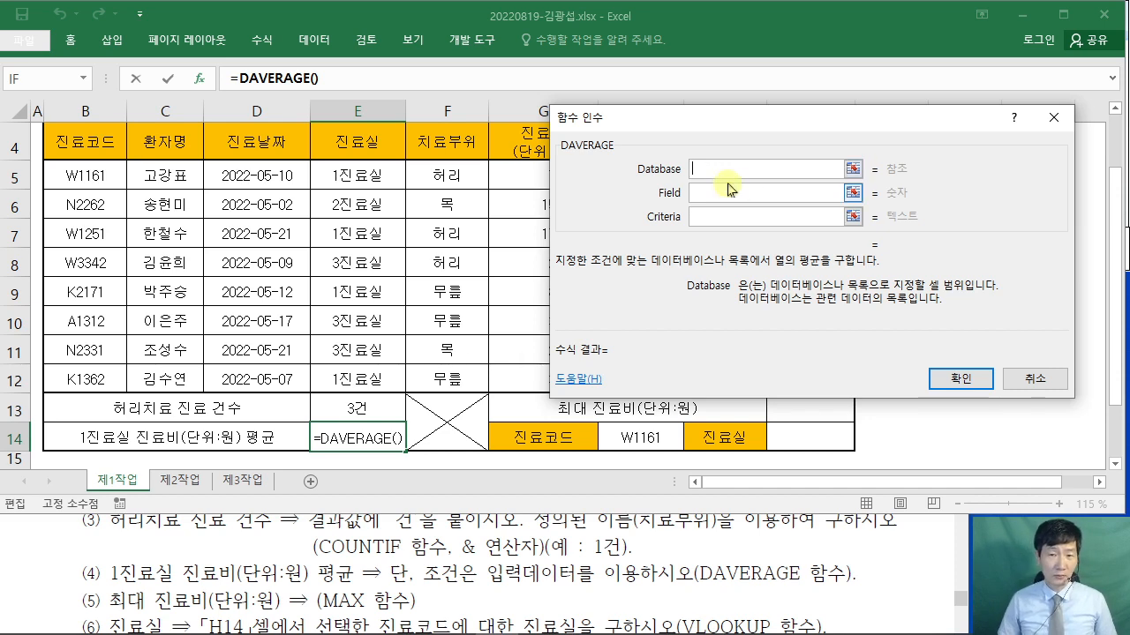
- Set DAVERAGE's Database to B4:H12, Field to G4 and Criteria to E4:E5, giving 90000
left_click_drag(69, 143, 671, 375)
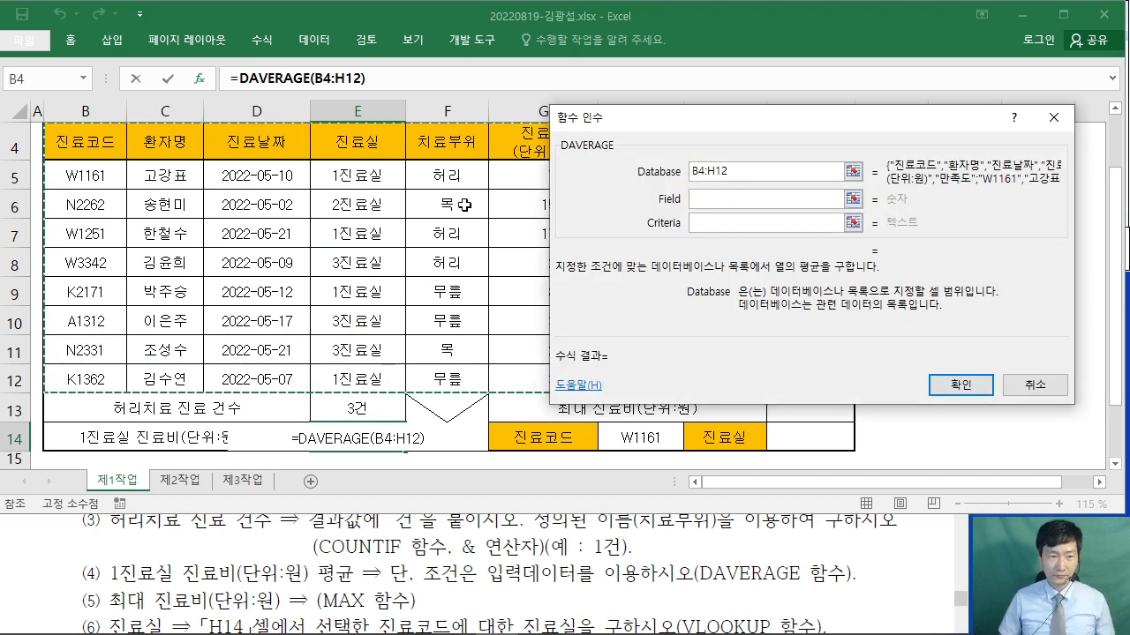
scroll(139, 201, "up", 1)
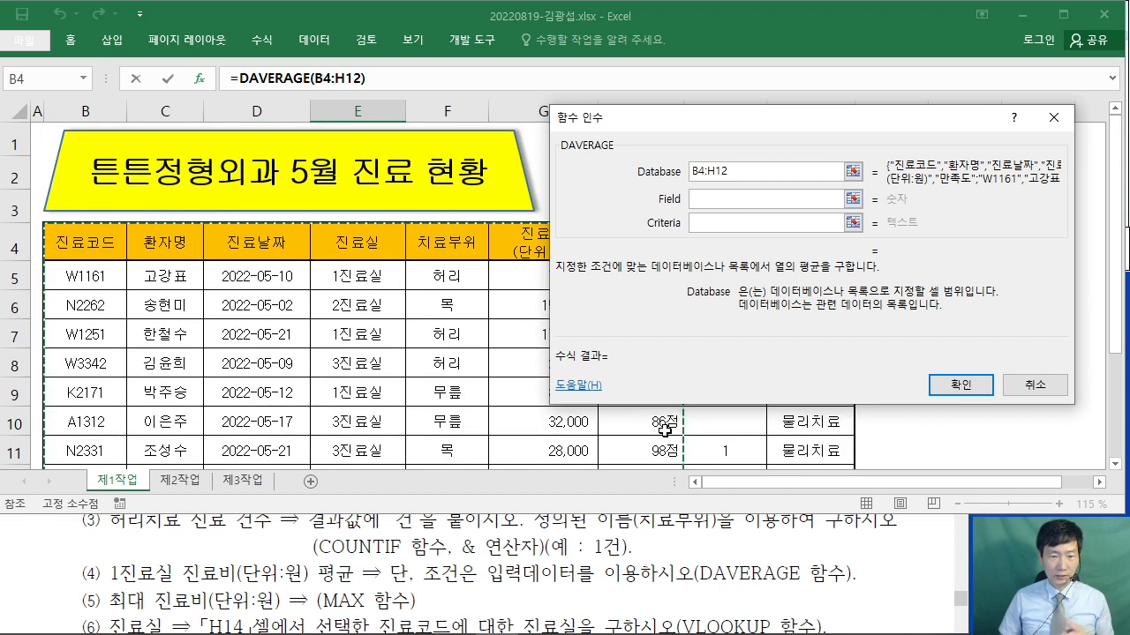
left_click(706, 202)
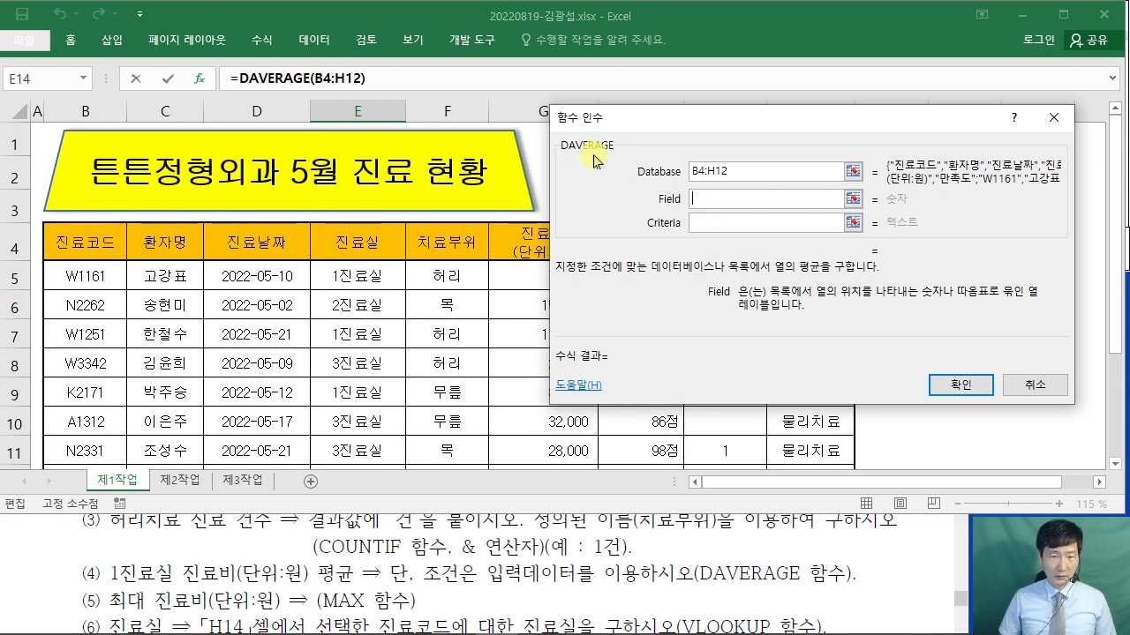
left_click_drag(596, 156, 706, 154)
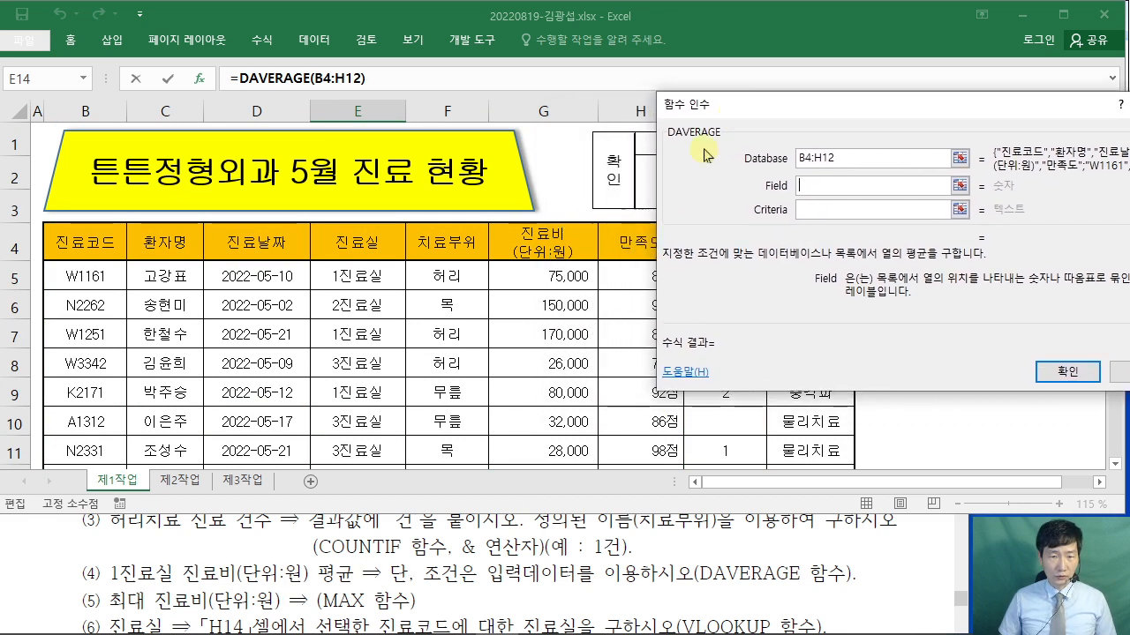
left_click(553, 240)
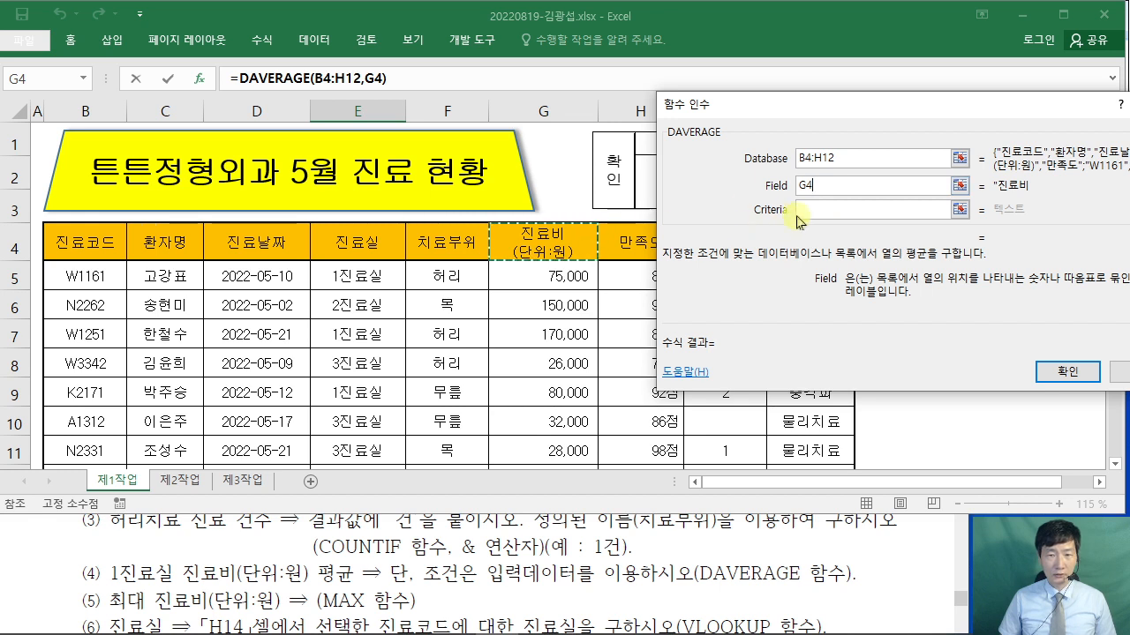
key("Tab")
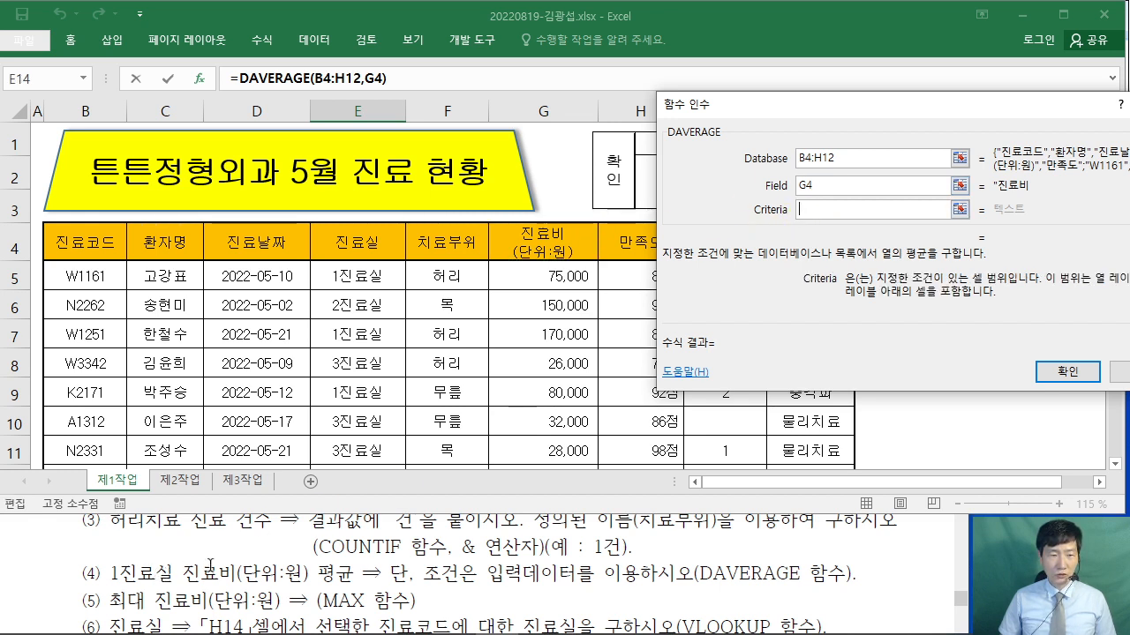
left_click(334, 238)
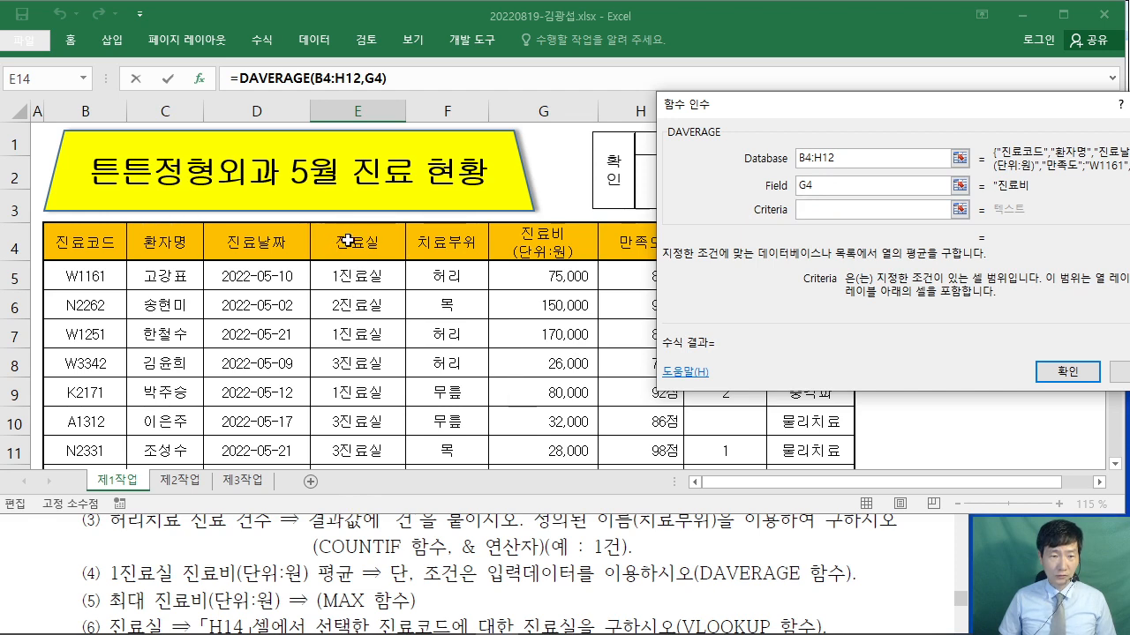
left_click_drag(351, 236, 348, 270)
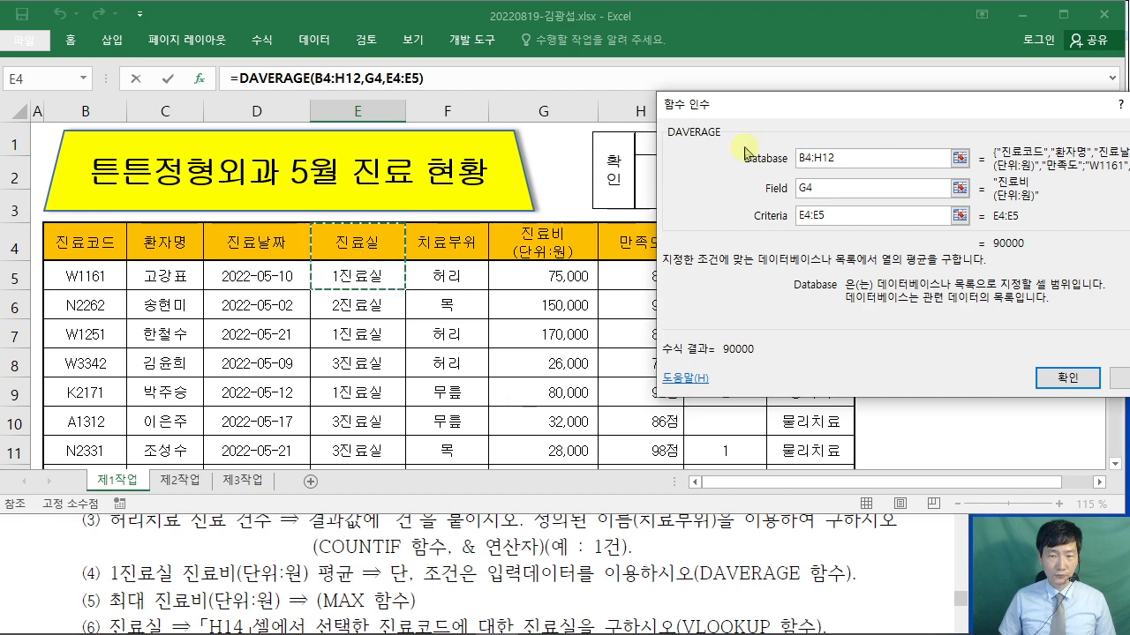
left_click_drag(772, 123, 319, 162)
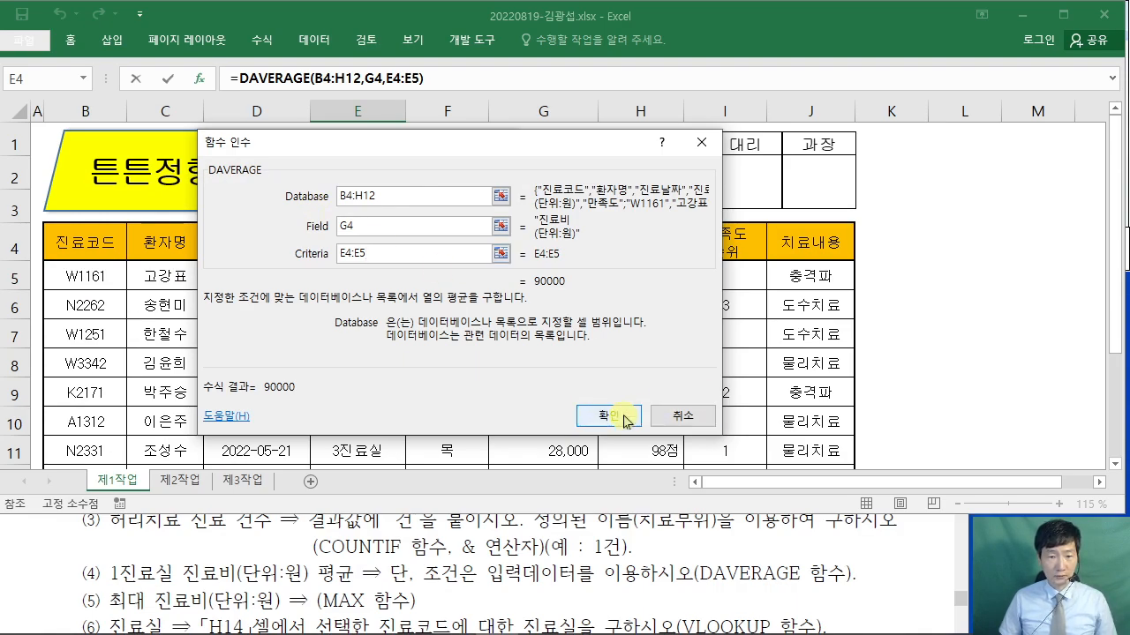
left_click(679, 415)
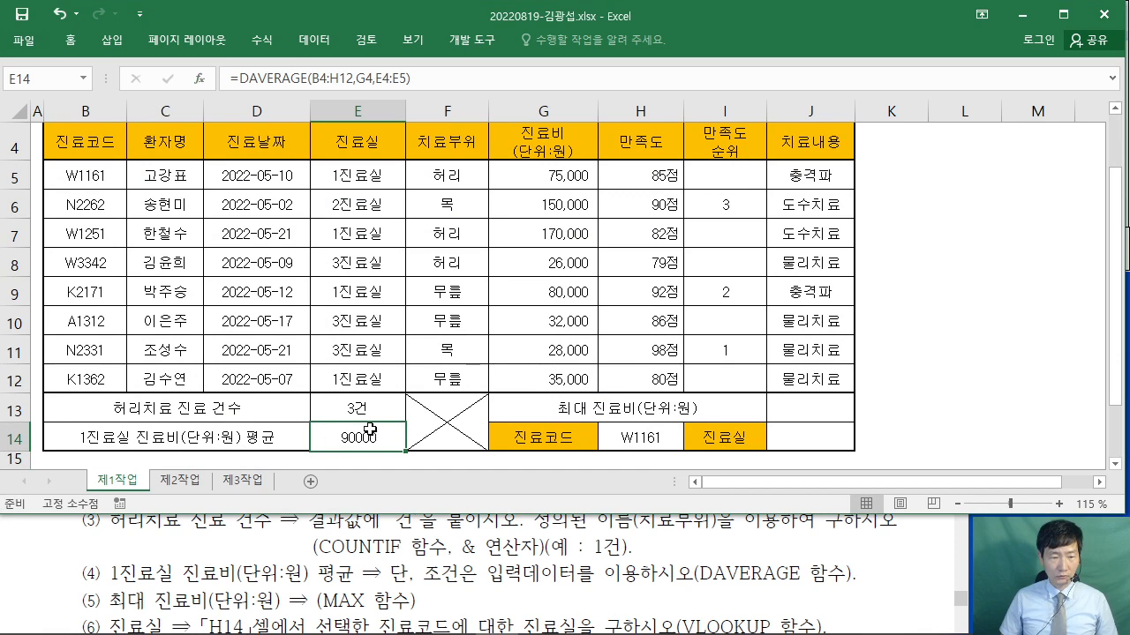
- Review the maximum 진료비 instruction line in the exam document
left_click(491, 567)
scroll(492, 566, "down", 1)
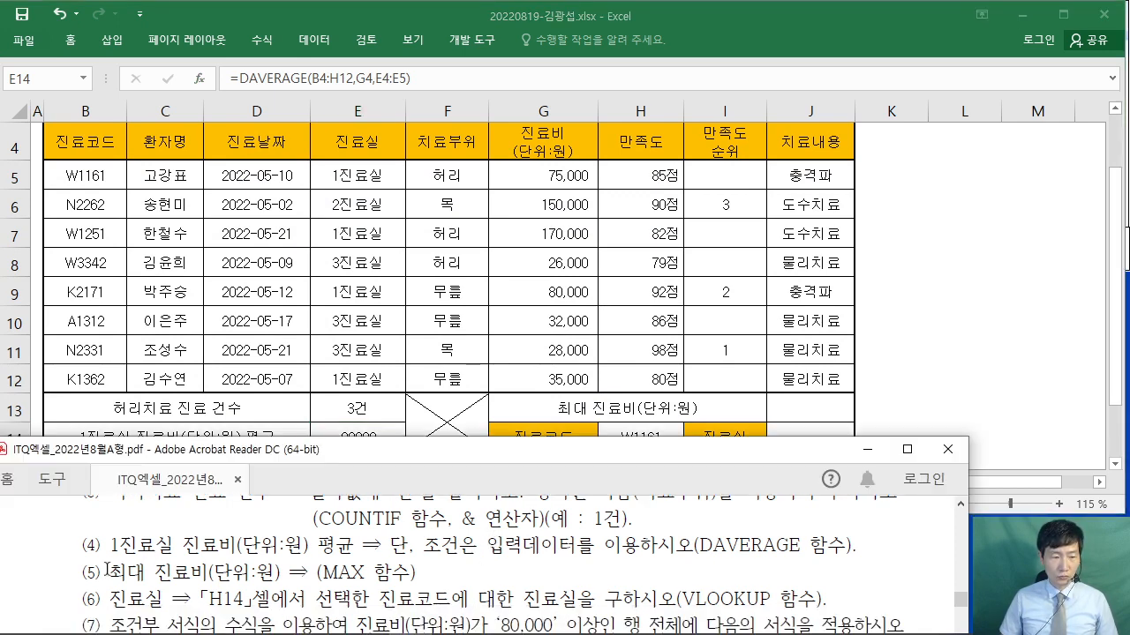
left_click_drag(106, 569, 413, 572)
left_click(423, 567)
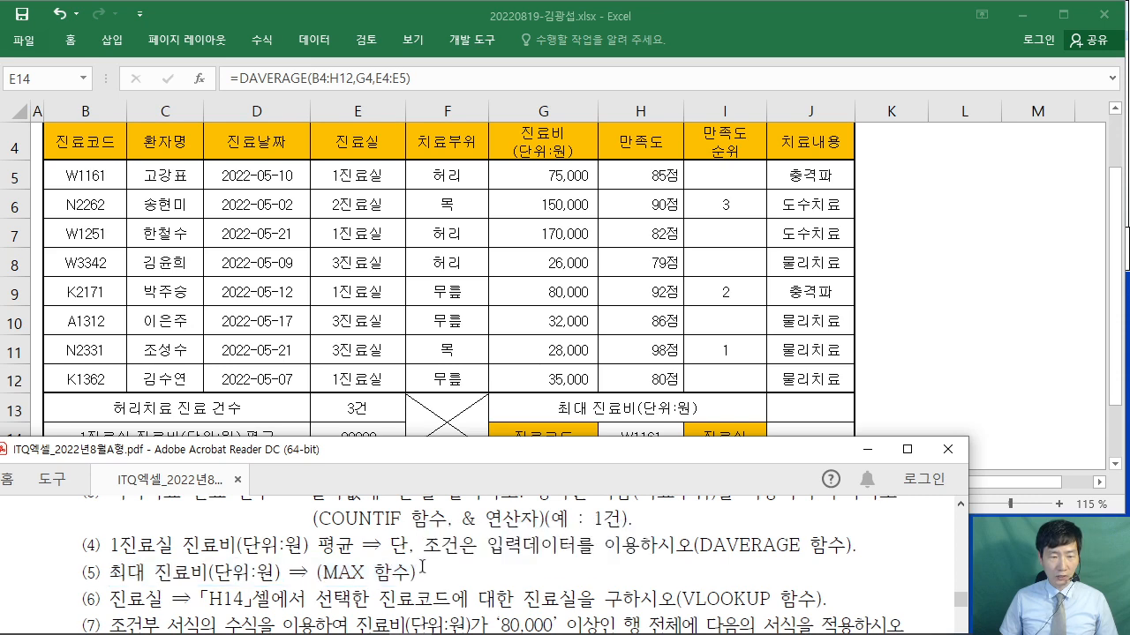
- Enter =MAX(G5:G12) in J13 to show the highest fee, 170,000
left_click(810, 406)
left_click(831, 408)
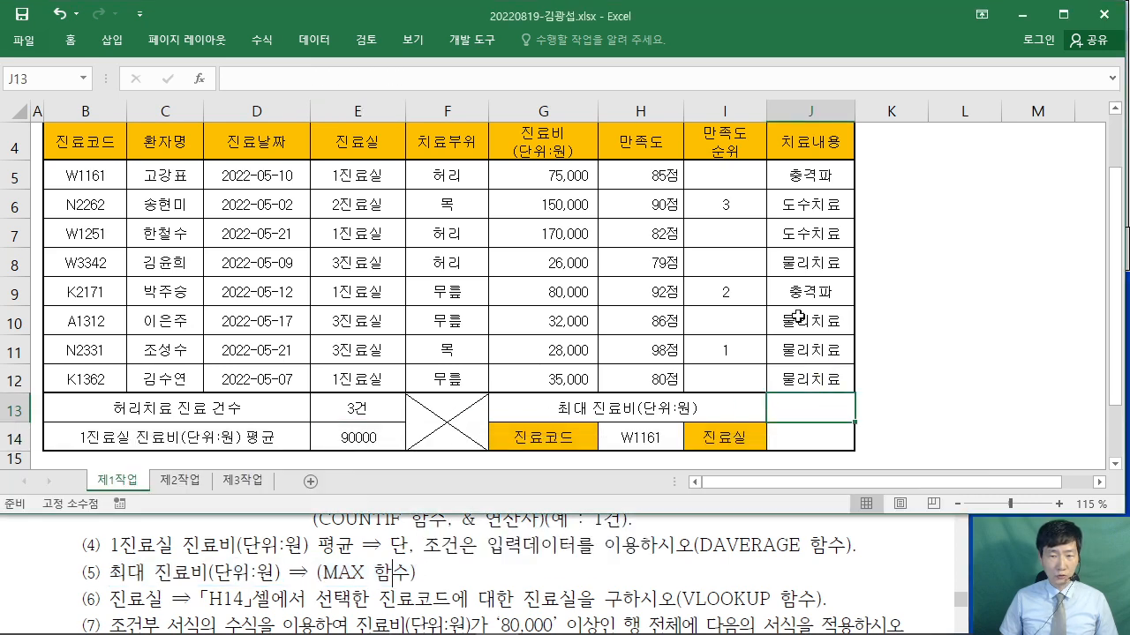
type("=")
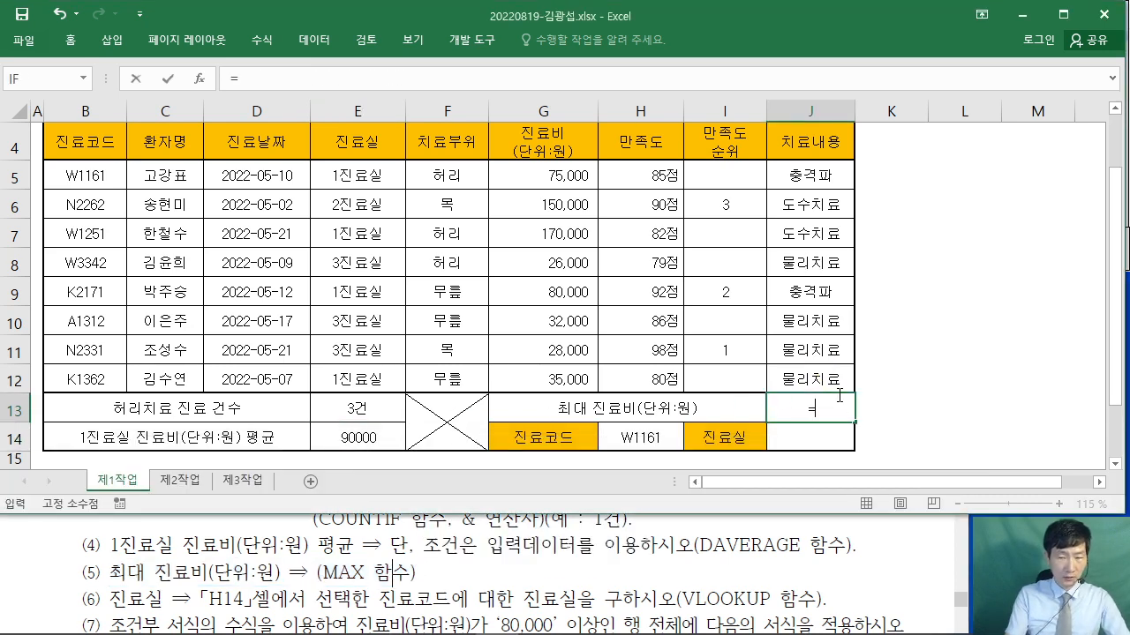
type("MAX(")
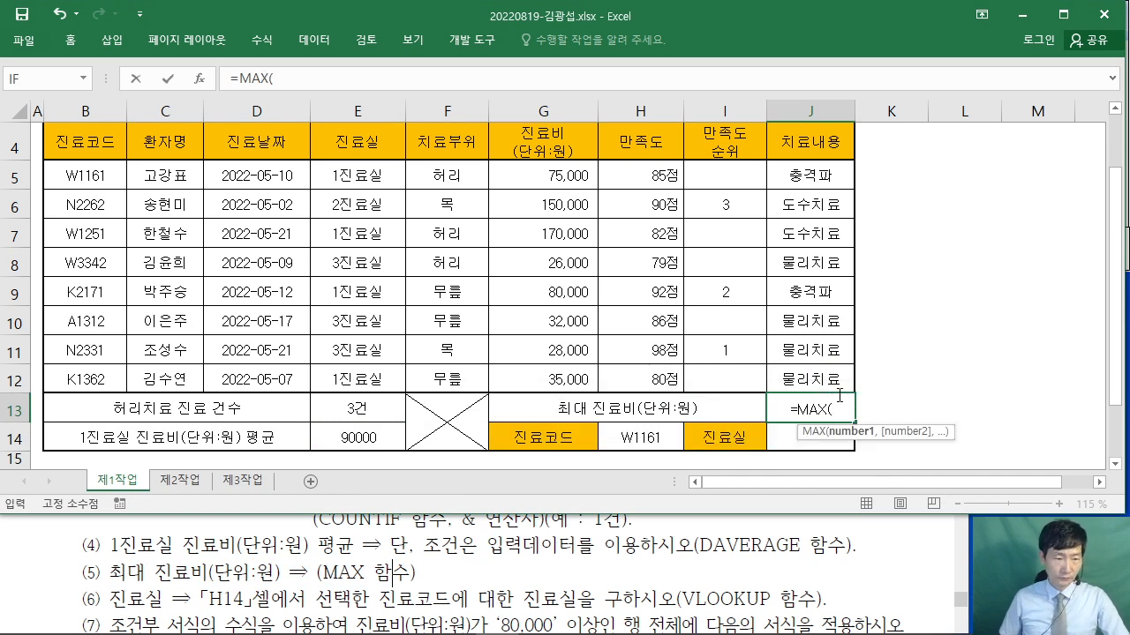
left_click_drag(545, 171, 549, 376)
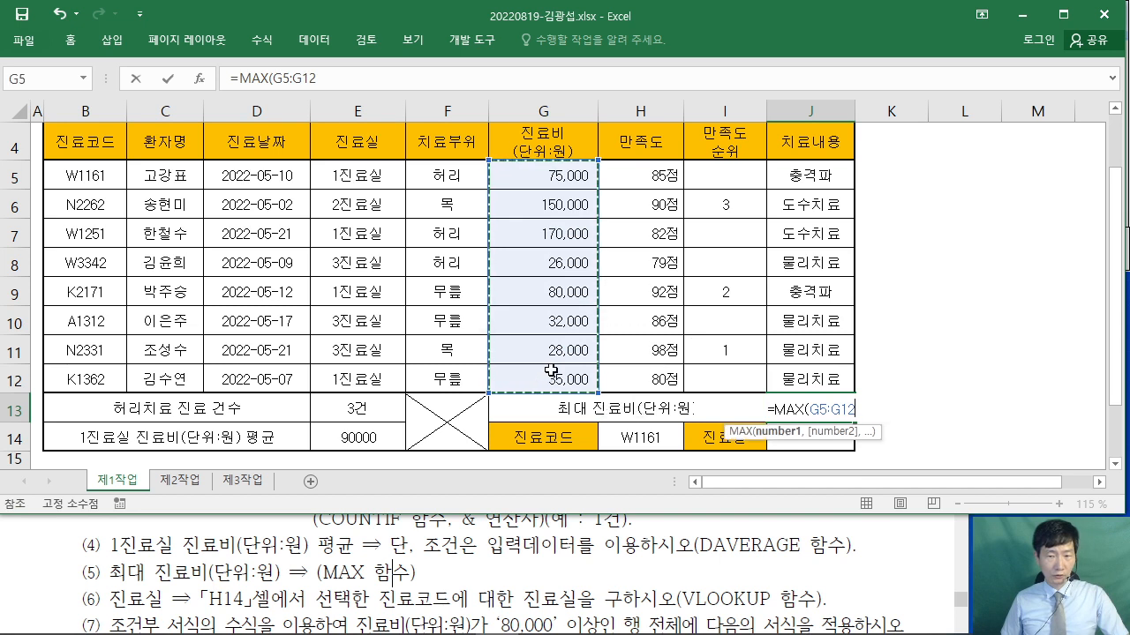
type(")")
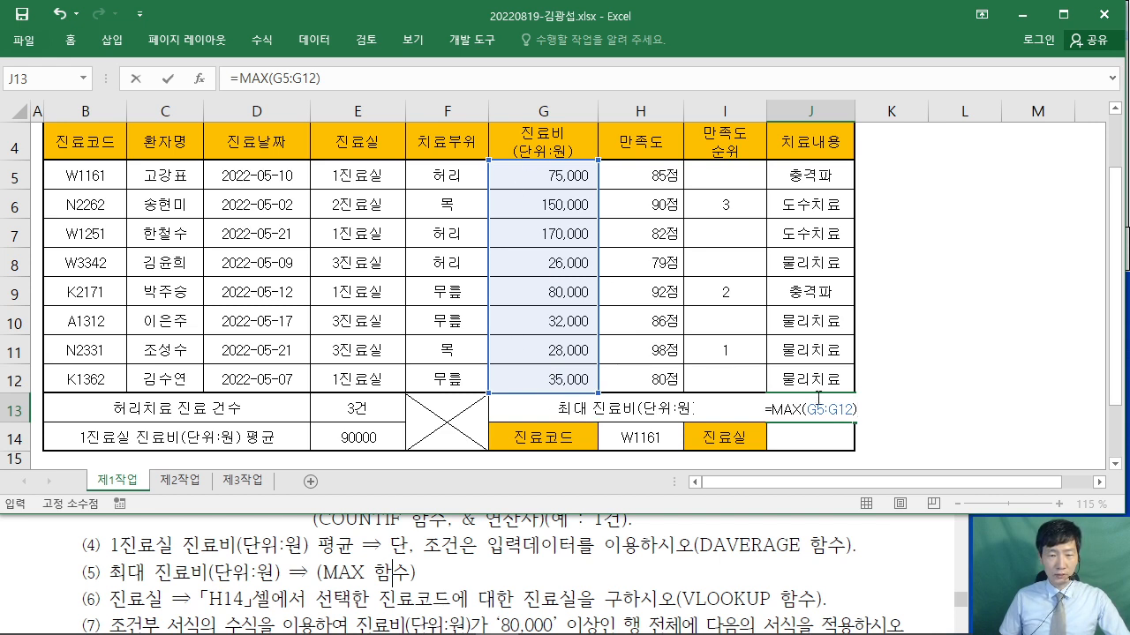
key("Return")
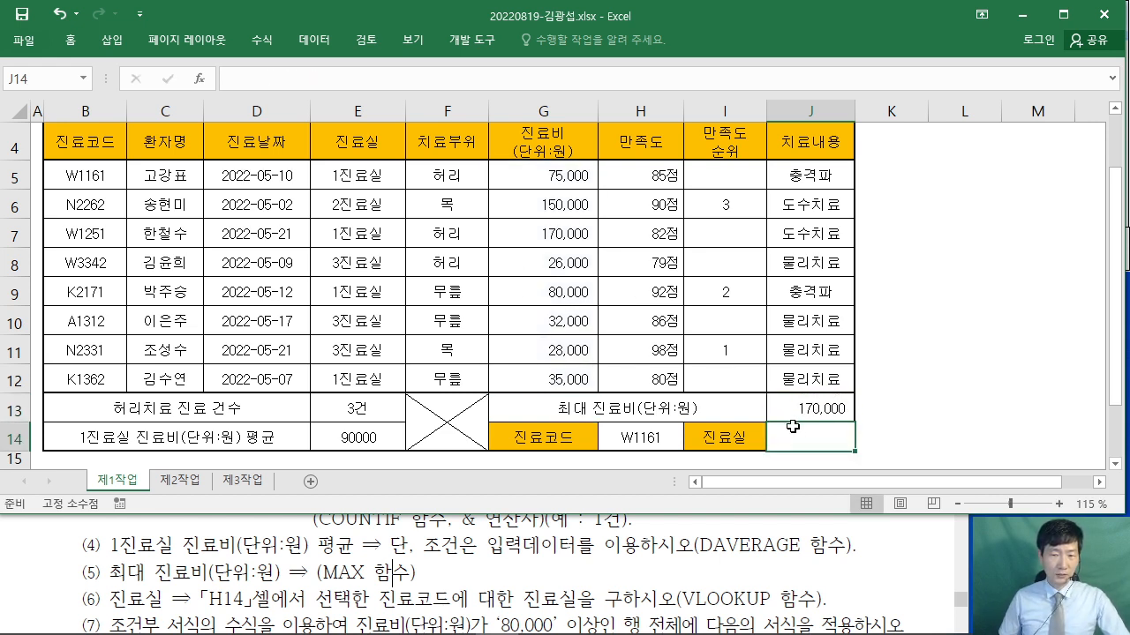
- Check the instructions, then start a VLOOKUP formula in J14
left_click(392, 573)
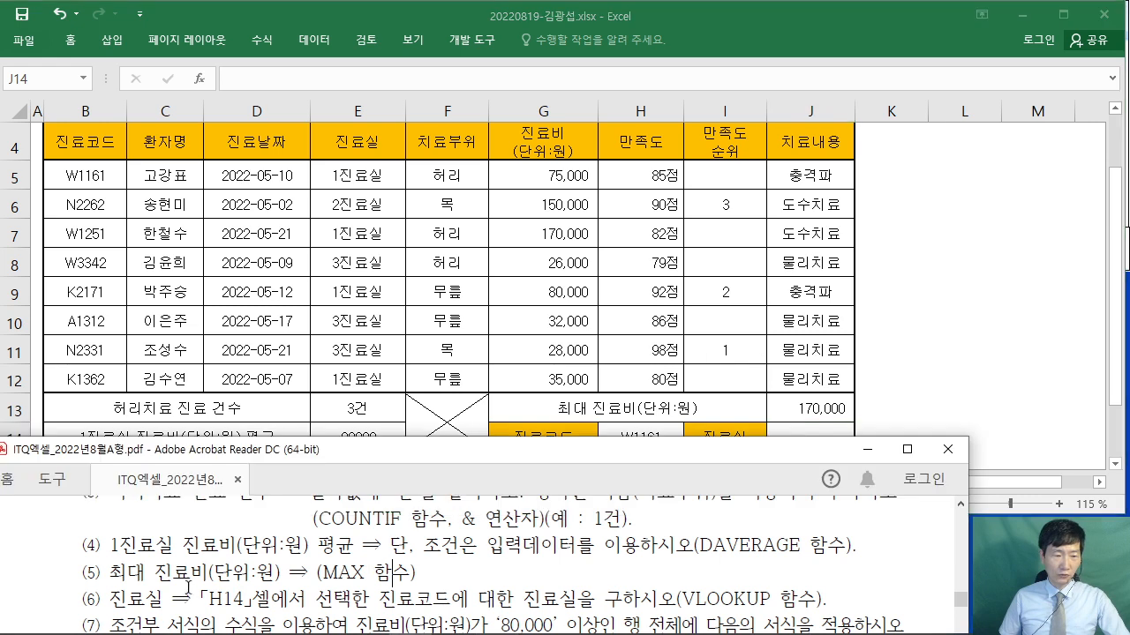
scroll(392, 547, "down", 1)
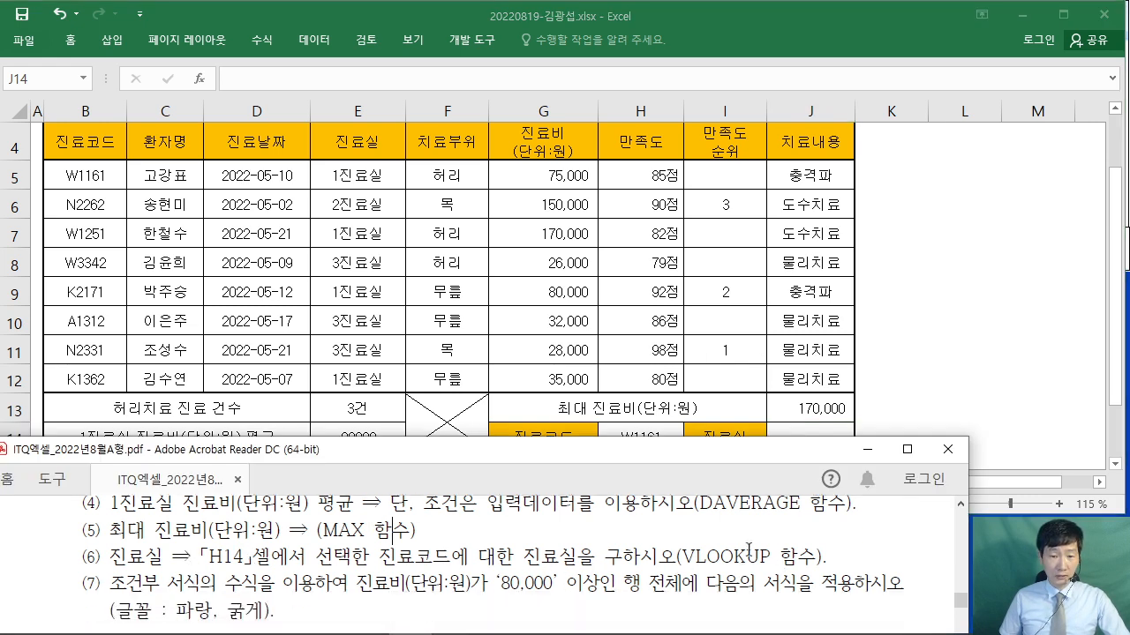
key("alt+Tab")
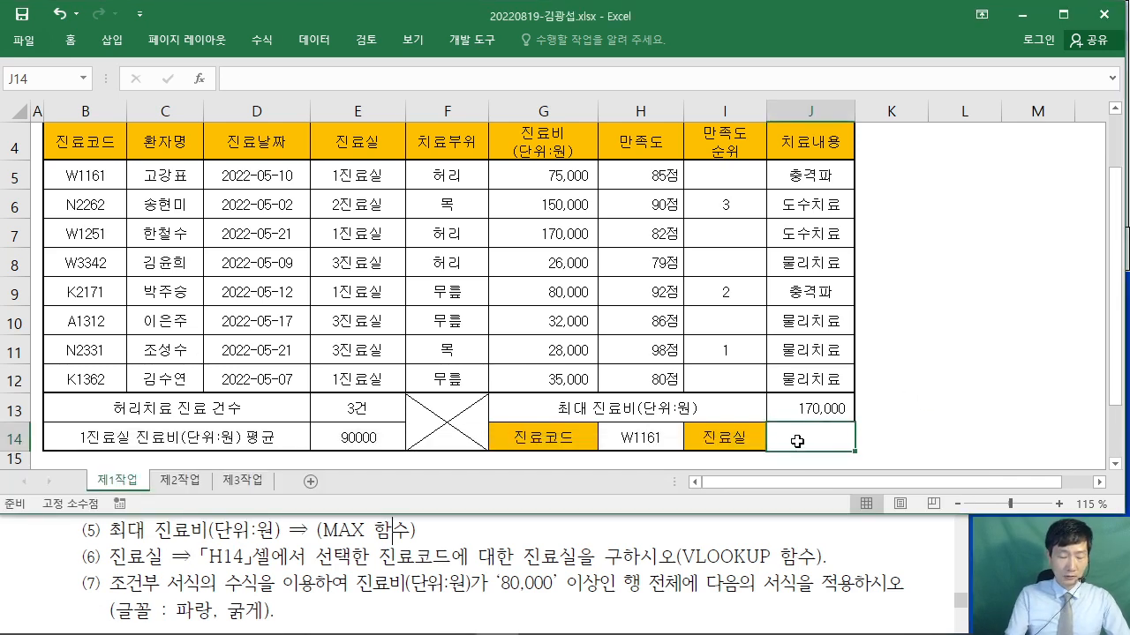
type("=VL")
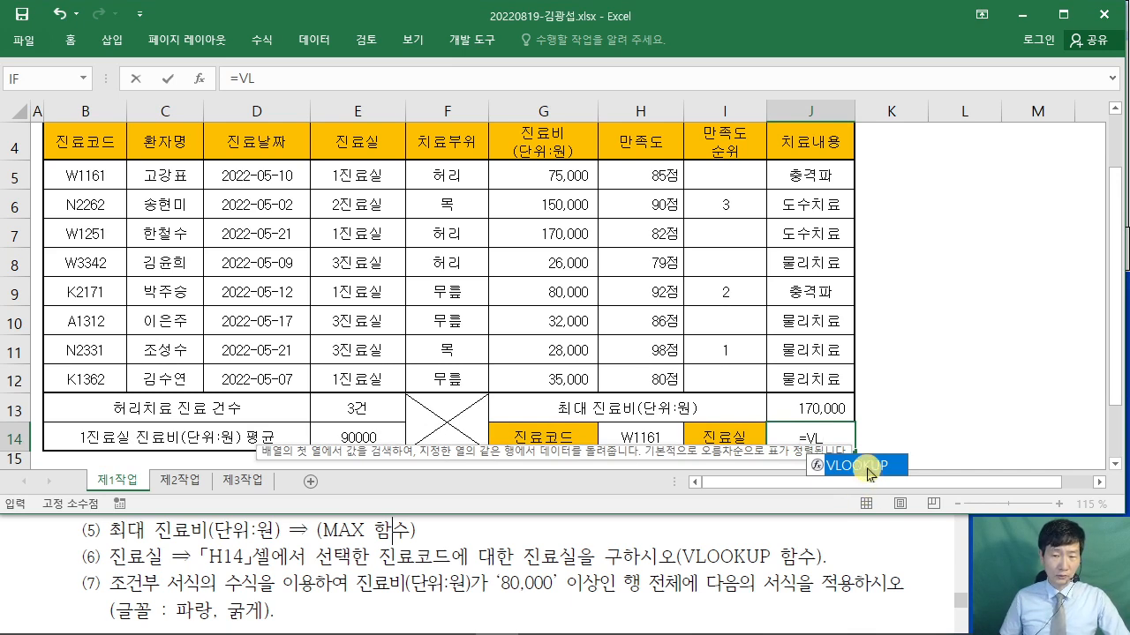
double_click(858, 464)
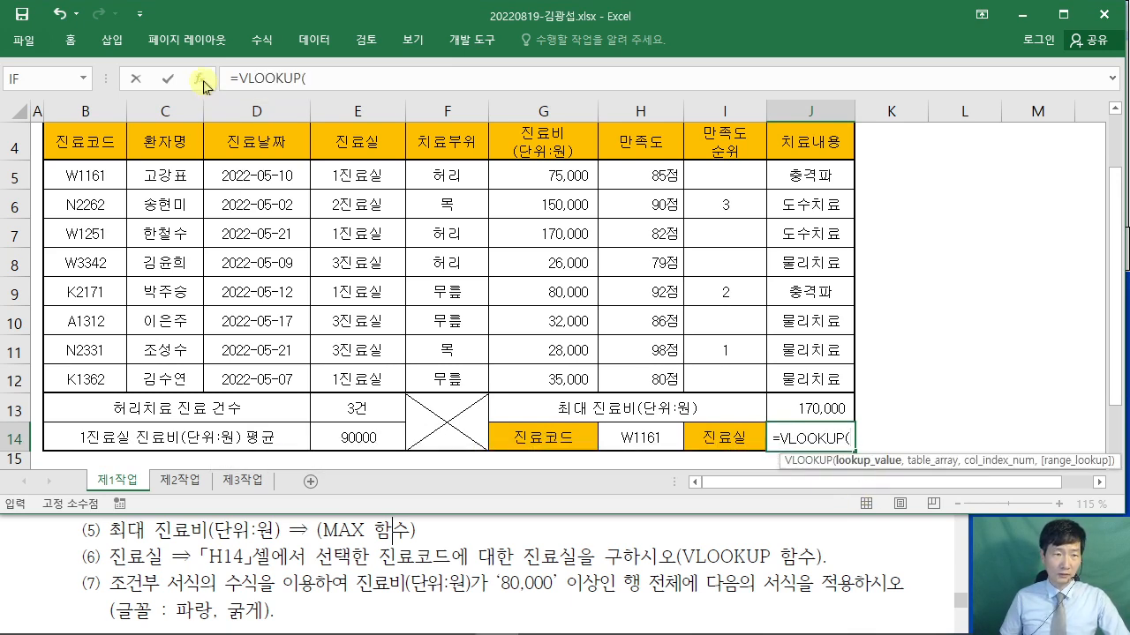
- Set the VLOOKUP lookup value to H14 and the table array to B5:H12
left_click(199, 79)
left_click_drag(564, 150, 870, 79)
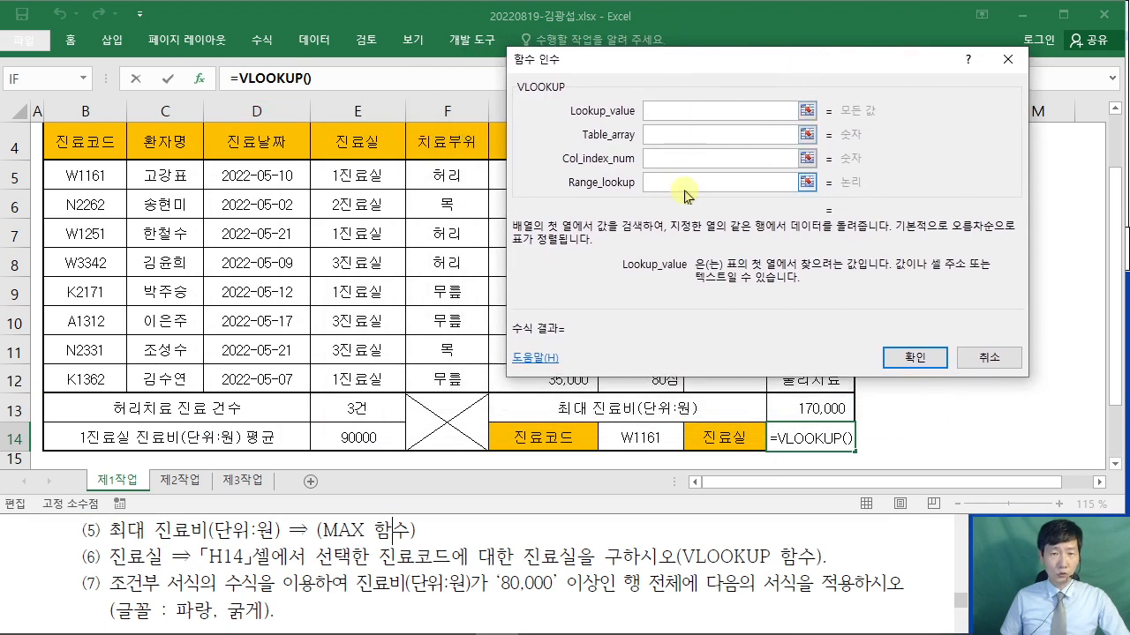
left_click(633, 432)
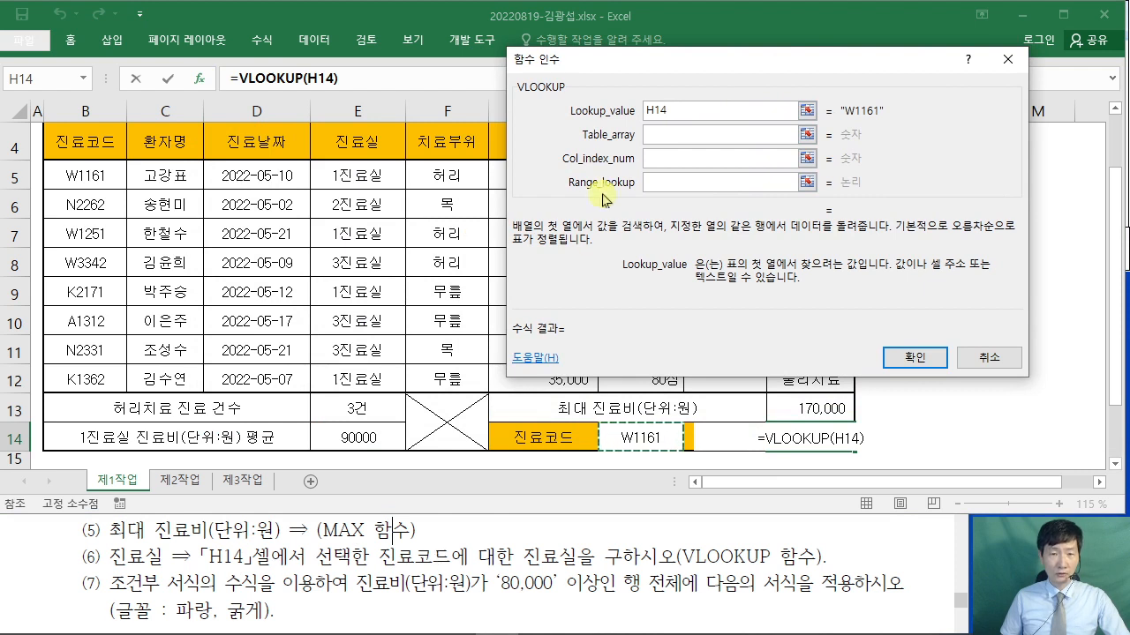
left_click(671, 137)
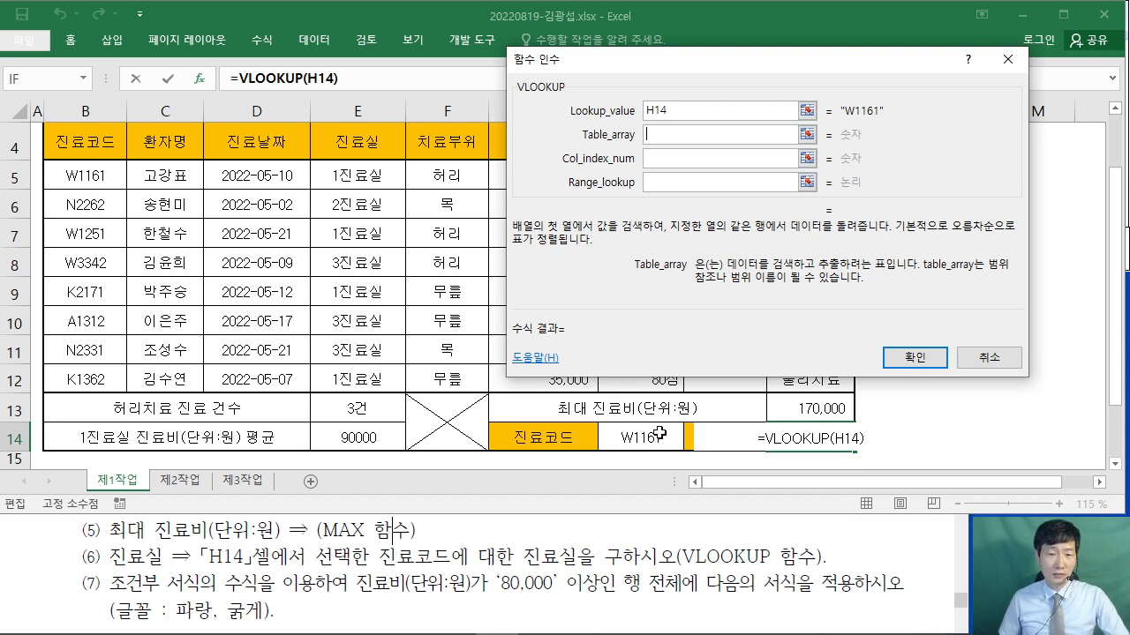
left_click(82, 177)
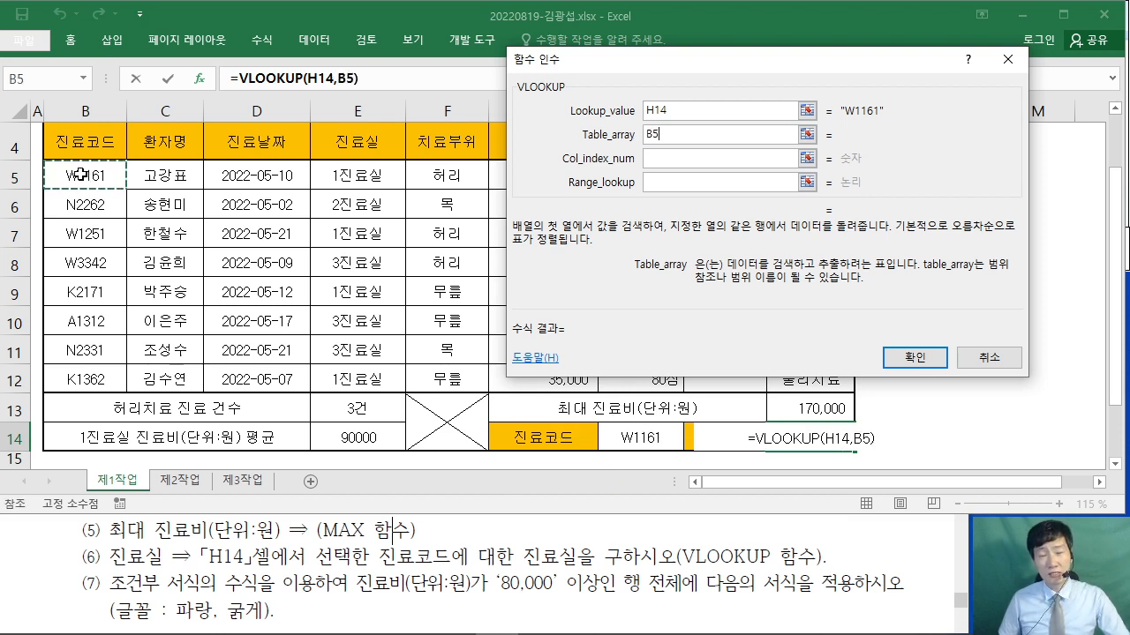
left_click_drag(83, 175, 628, 377)
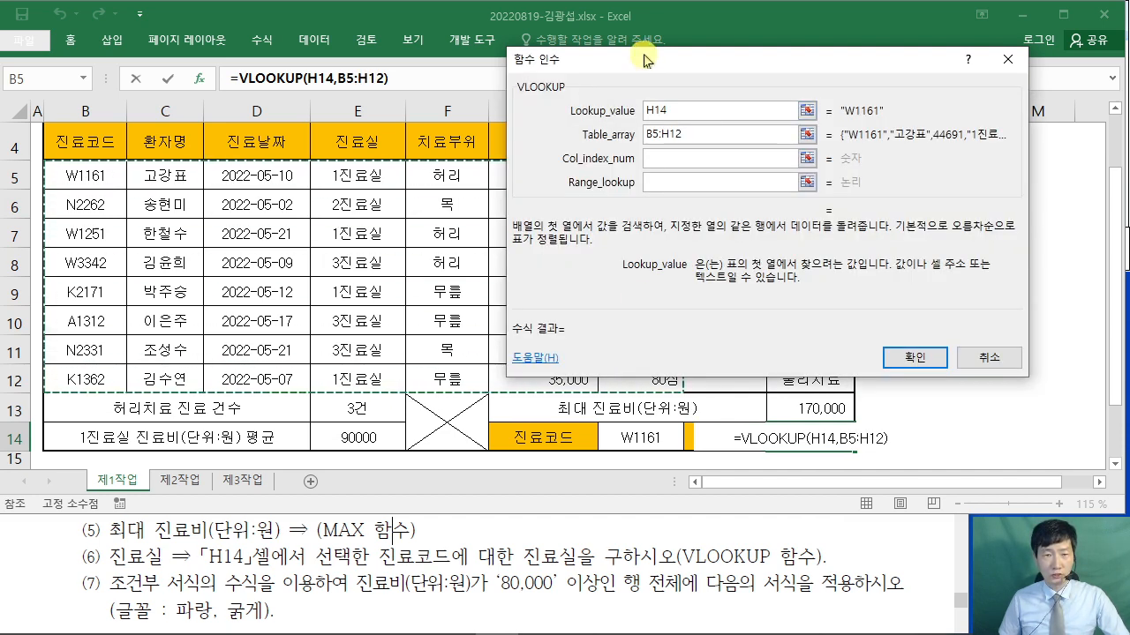
left_click_drag(643, 59, 839, 79)
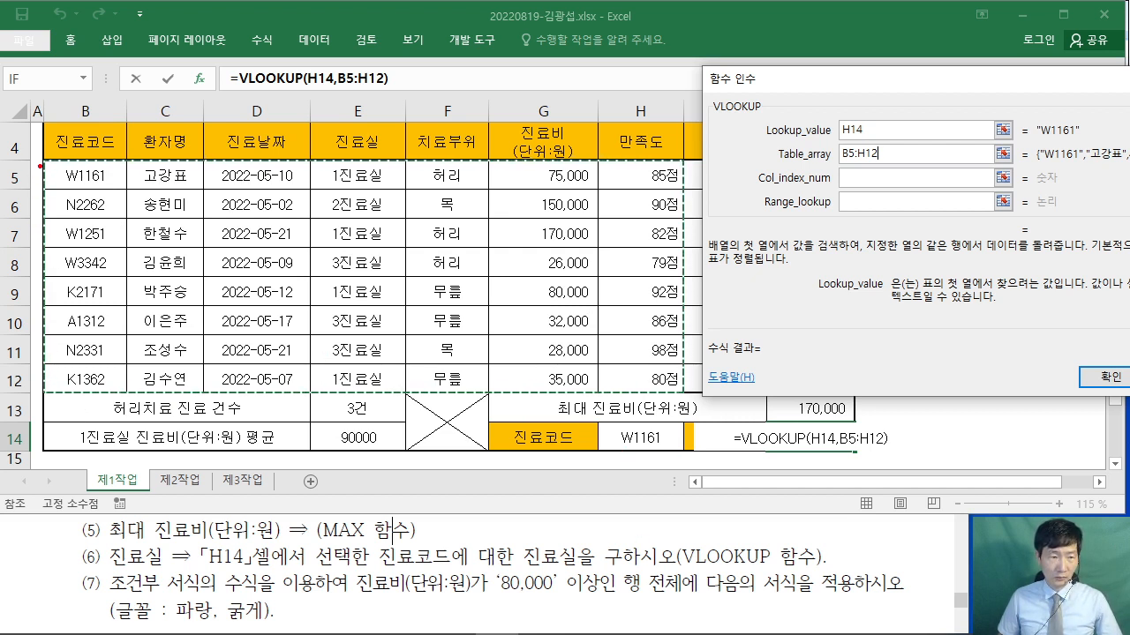
- Review the VLOOKUP's H14 lookup value and B5:H12 table range in the arguments dialog
mouse_move(41, 162)
left_mouse_down()
mouse_move(79, 187)
mouse_move(560, 199)
mouse_move(684, 189)
left_mouse_up()
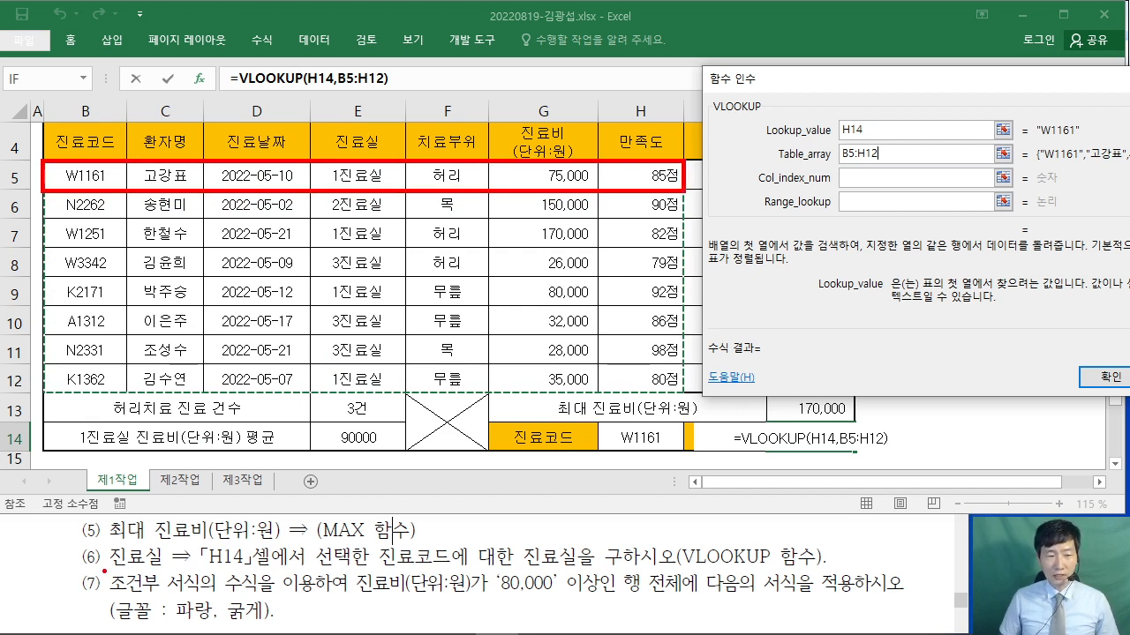
left_click_drag(105, 570, 157, 572)
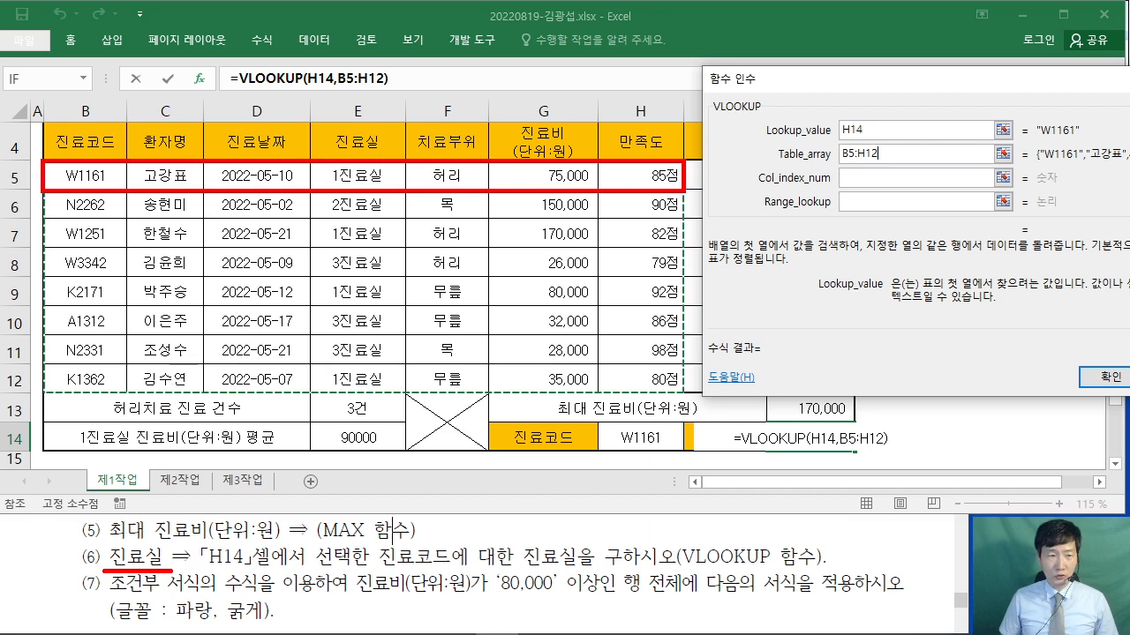
left_click_drag(108, 78, 97, 124)
mouse_move(92, 109)
left_mouse_down()
mouse_move(94, 125)
mouse_move(120, 106)
left_mouse_up()
left_click_drag(182, 78, 175, 123)
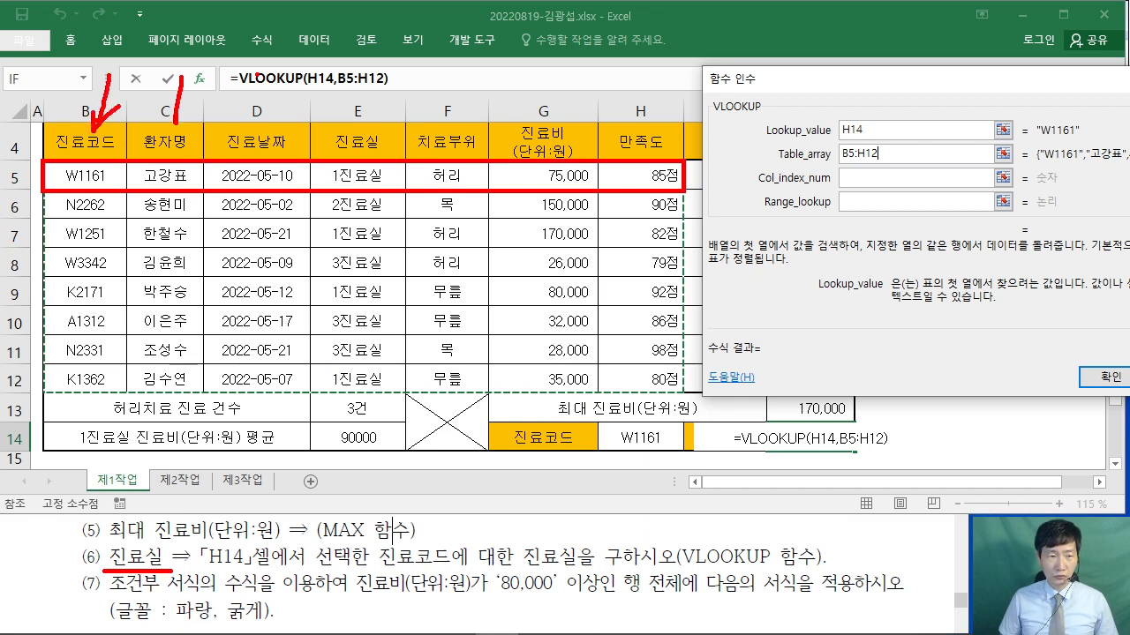
left_click_drag(261, 74, 258, 117)
mouse_move(347, 69)
left_mouse_down()
mouse_move(350, 123)
mouse_move(358, 95)
left_mouse_up()
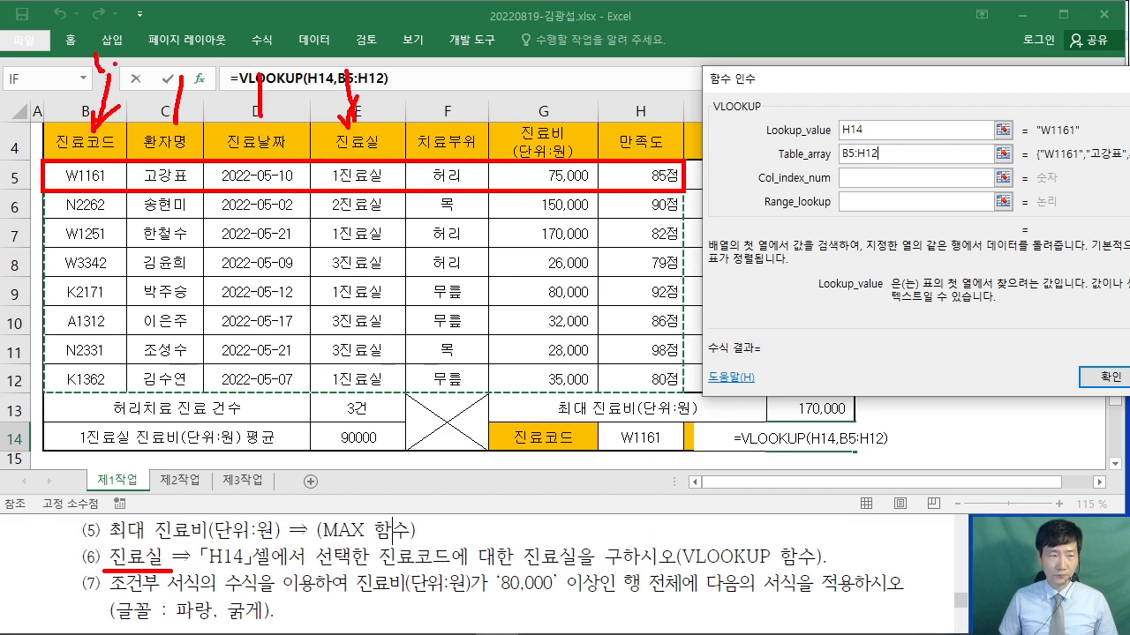
mouse_move(84, 71)
left_mouse_down()
mouse_move(123, 43)
mouse_move(203, 55)
mouse_move(207, 35)
mouse_move(248, 76)
mouse_move(348, 70)
left_mouse_up()
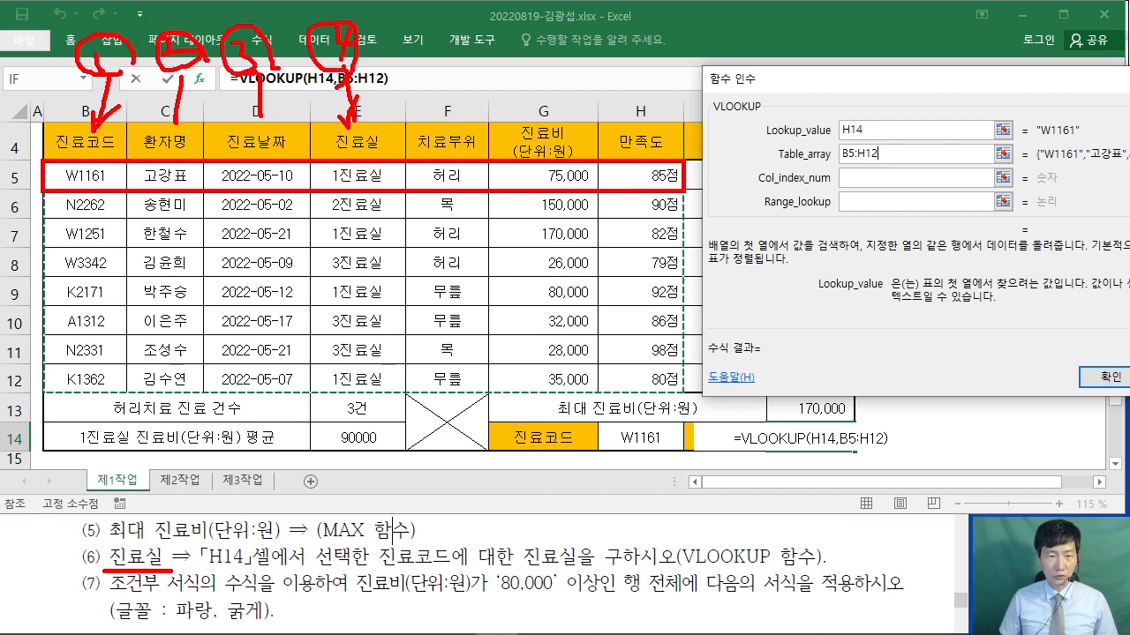
key("Escape")
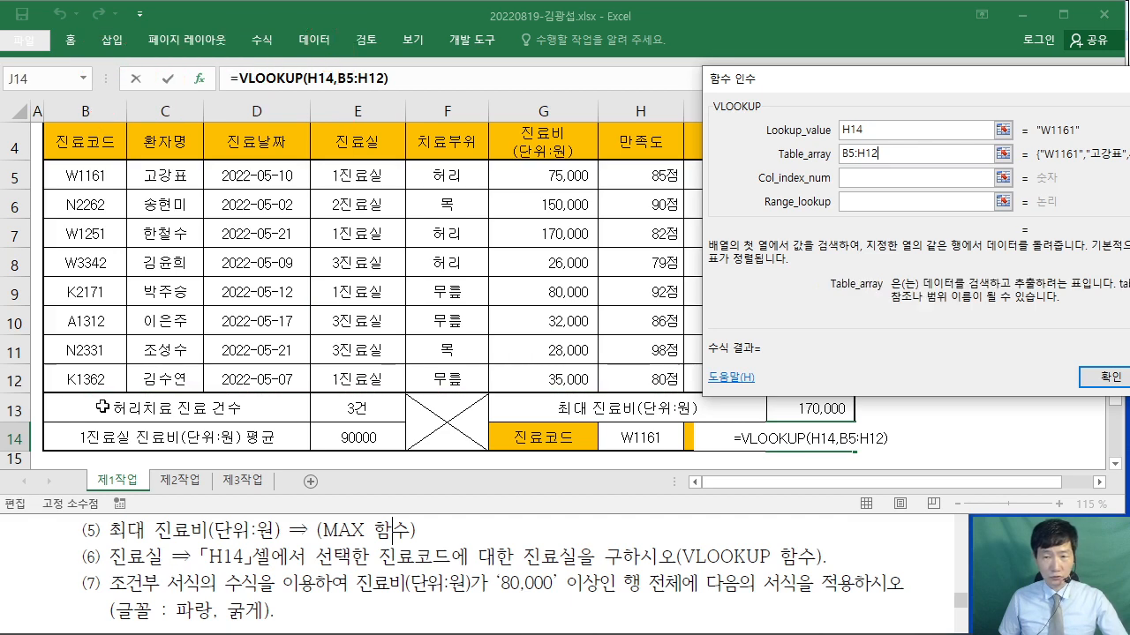
- Finish the VLOOKUP with column index 4 and range lookup 0, showing 1진료실 in J14
left_click(858, 180)
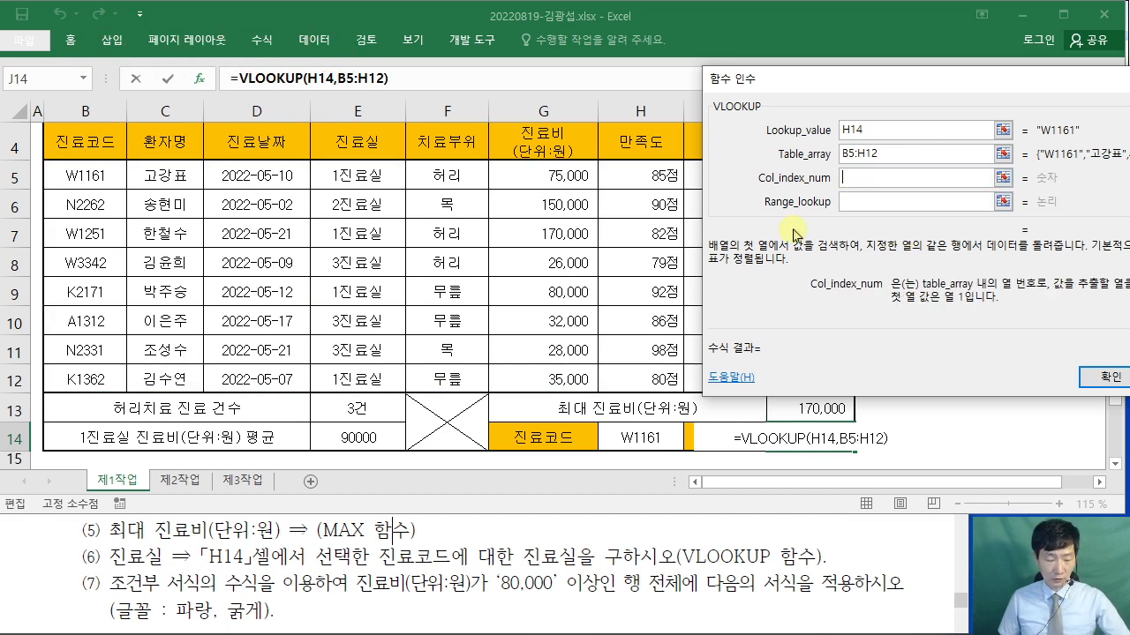
type("4")
left_click(856, 202)
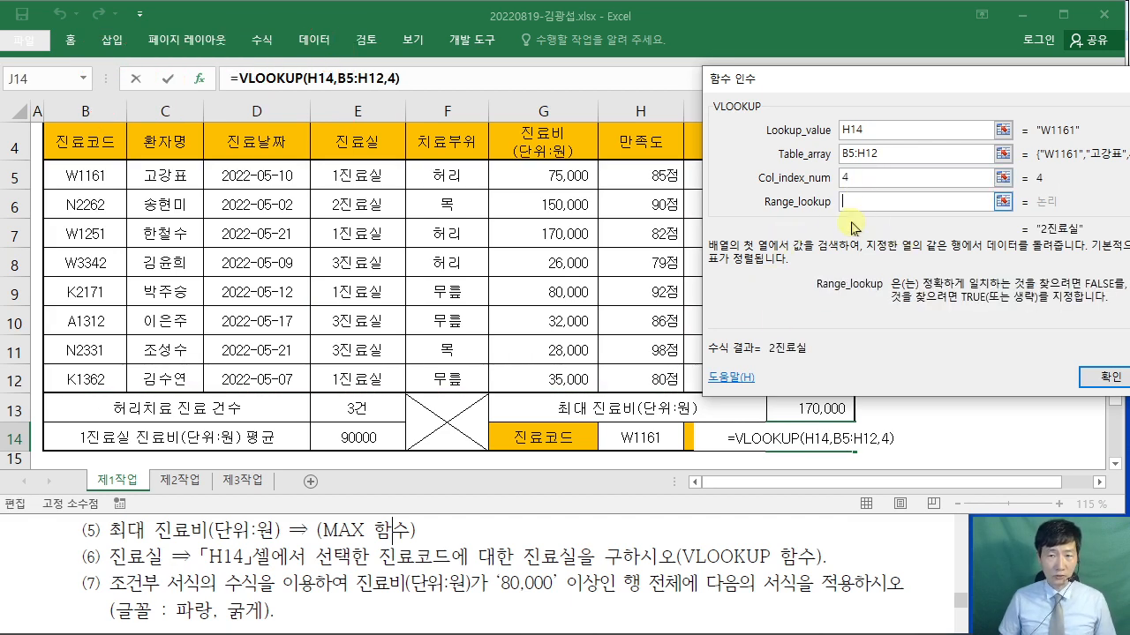
left_click_drag(774, 96, 251, 153)
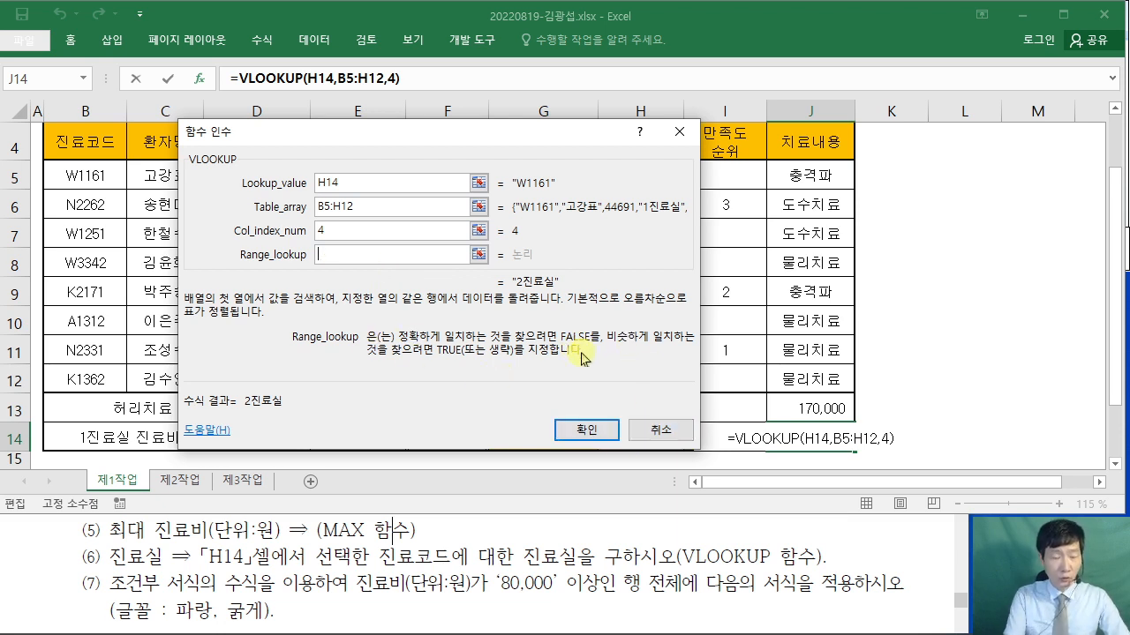
type("0")
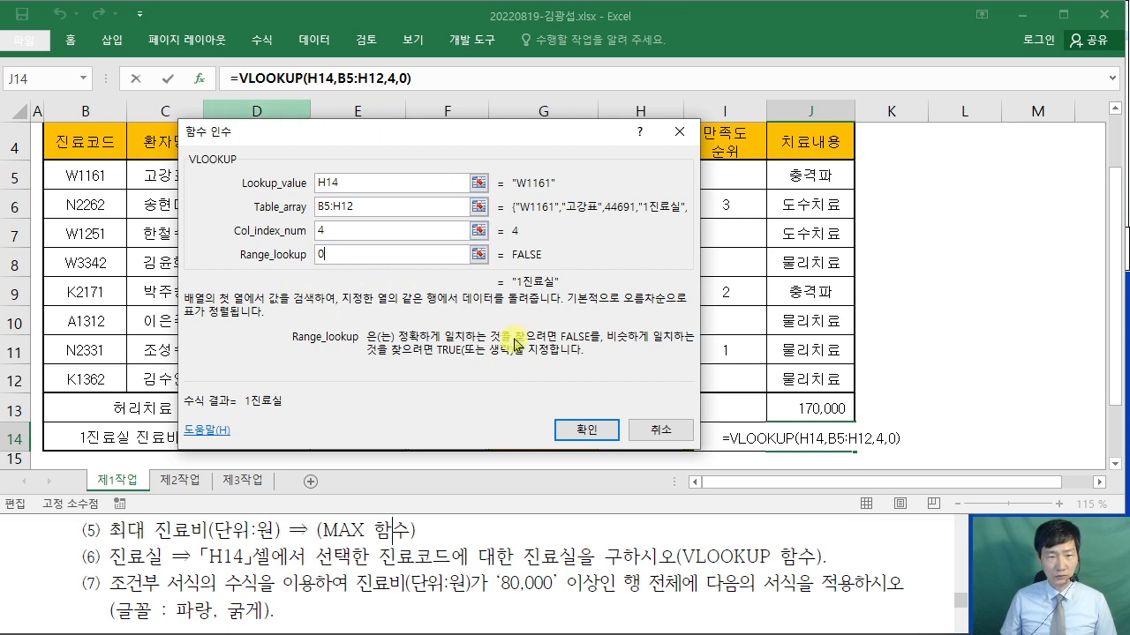
left_click(597, 430)
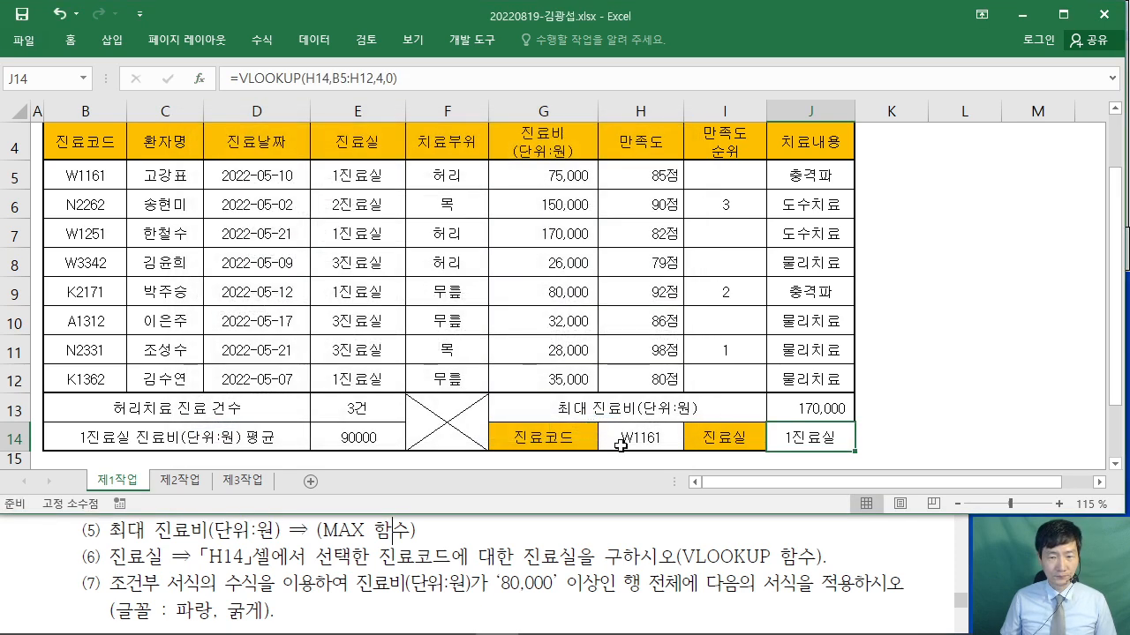
left_click(967, 412)
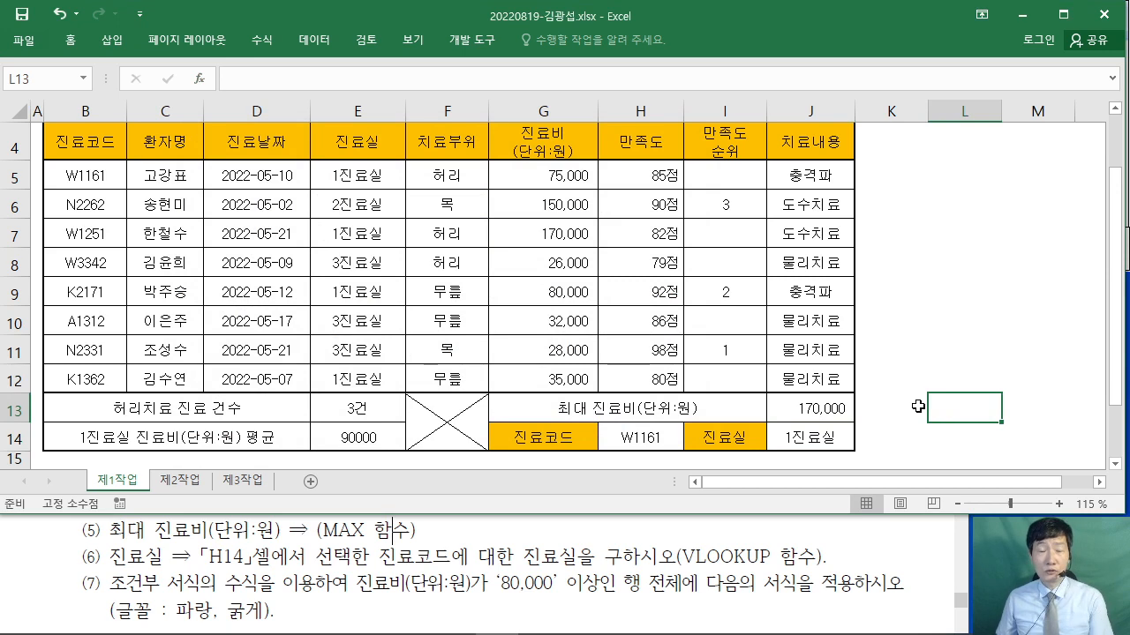
- Recheck the J14 VLOOKUP result and the 1진료실 values in the sheet
left_click(831, 434)
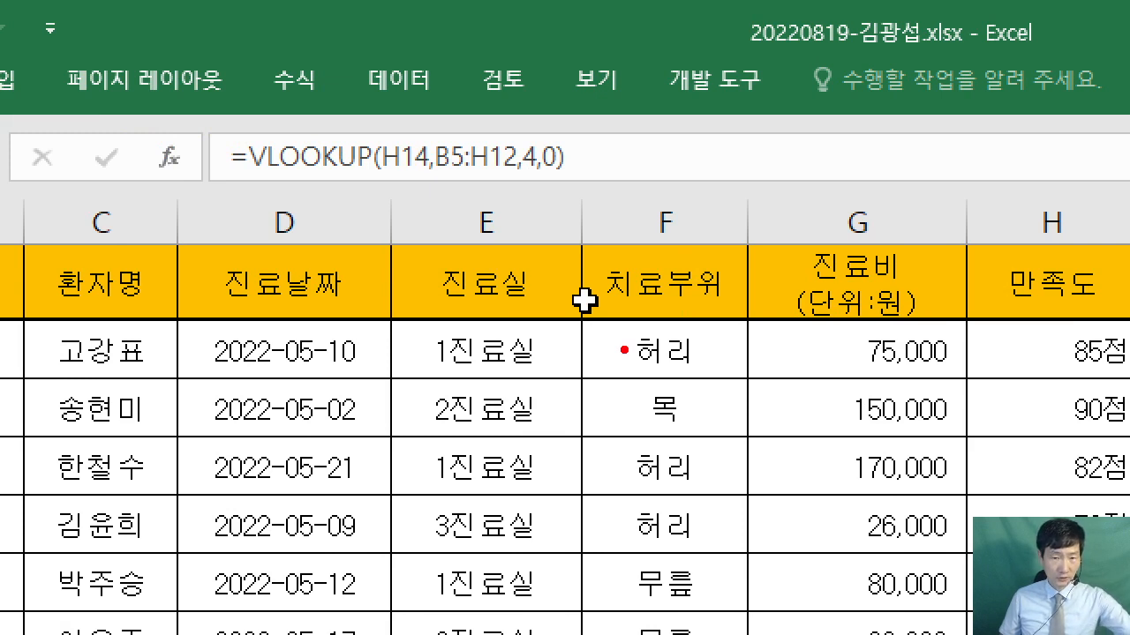
left_click(568, 346)
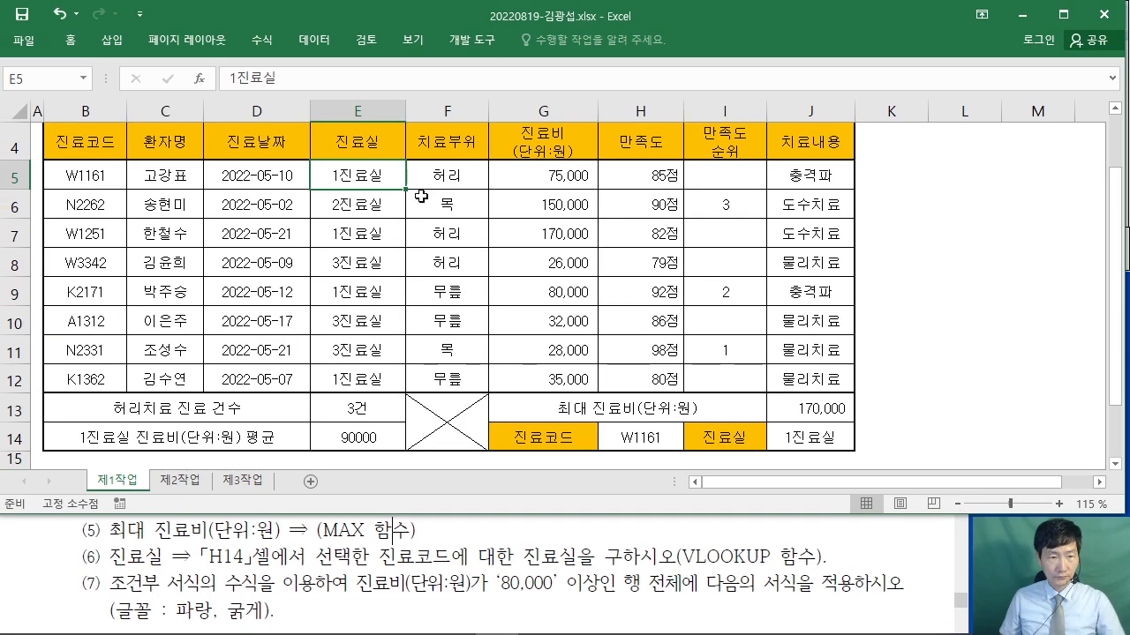
left_click(663, 410)
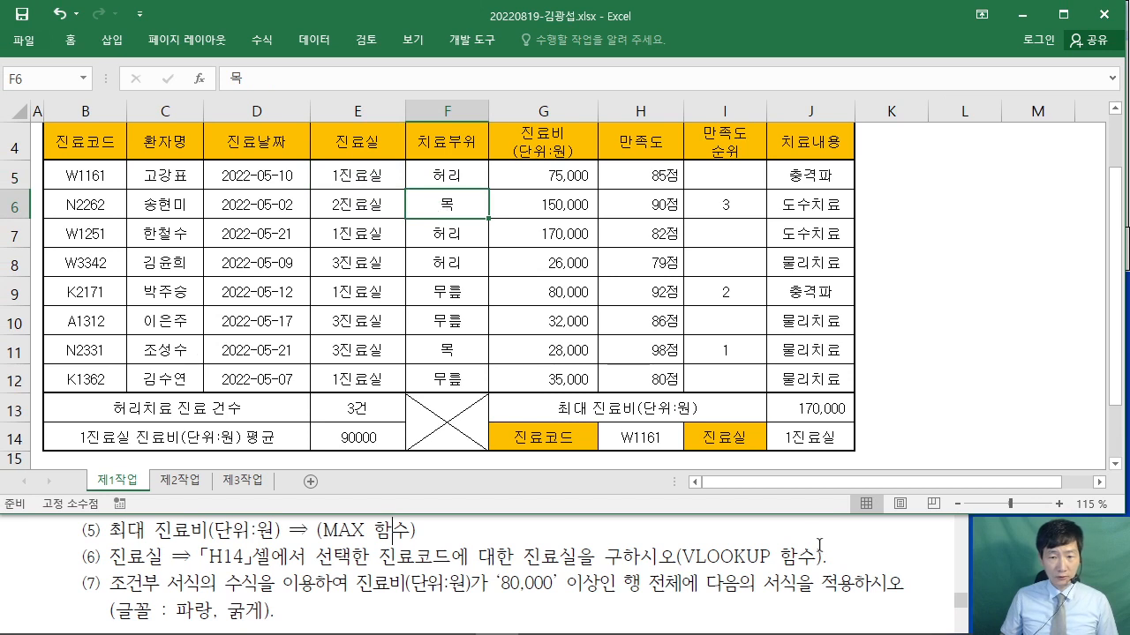
- Reread the task text, then select the data rows B5:J12
left_click(825, 544)
scroll(825, 545, "down", 2)
left_click_drag(350, 540, 486, 542)
key("alt+Tab")
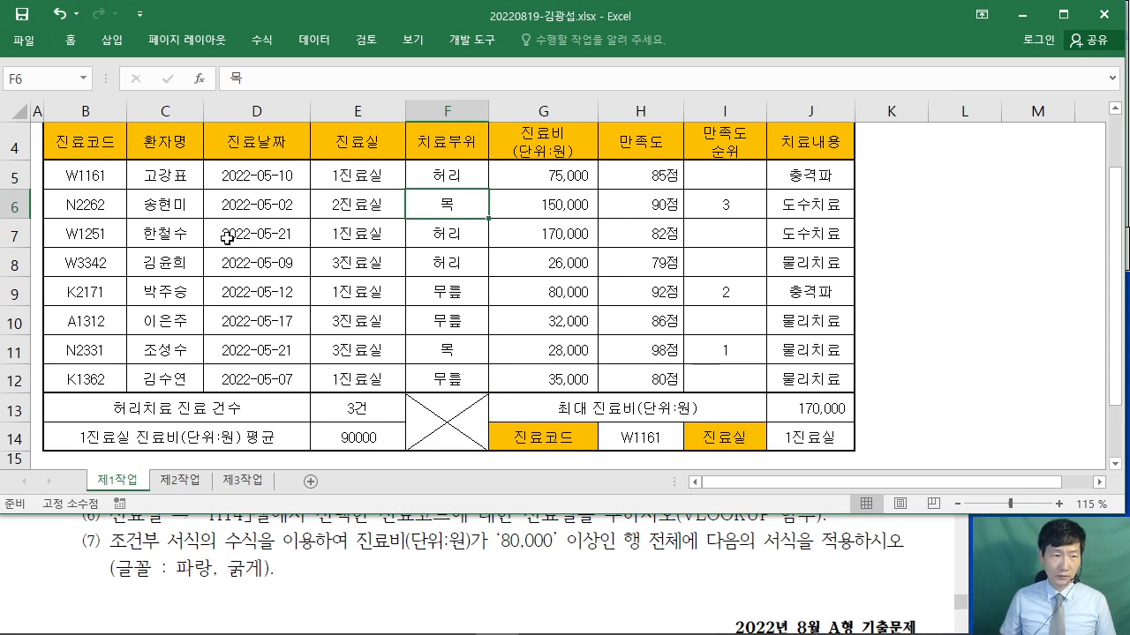
left_click_drag(78, 181, 297, 175)
left_click_drag(827, 176, 839, 381)
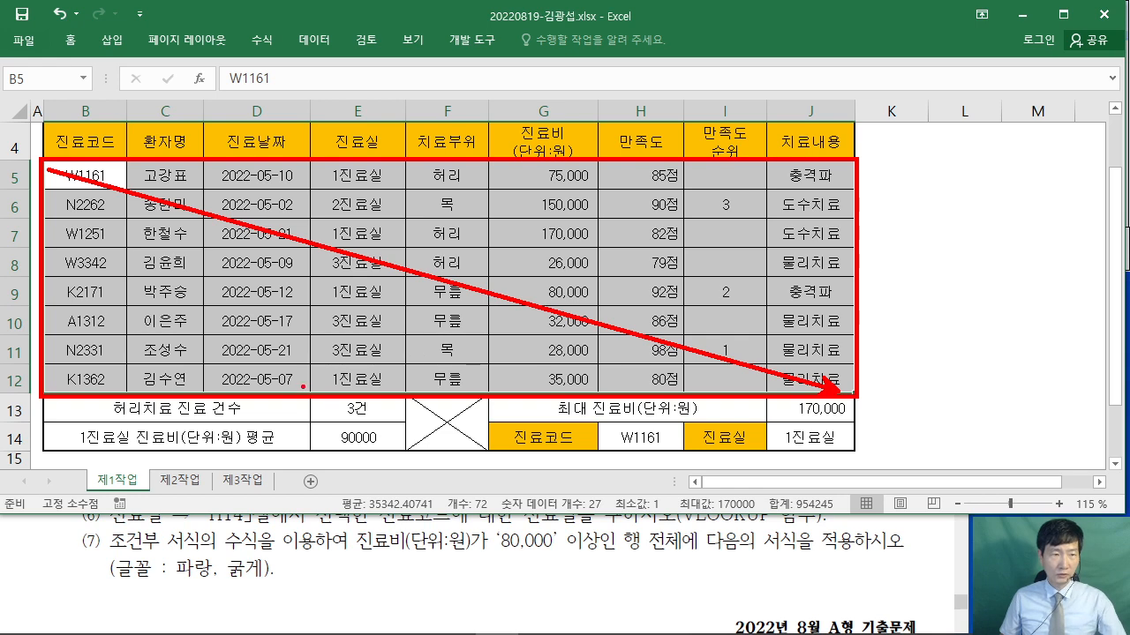
- Pin the ribbon and open 조건부 서식 > 새 규칙 using '수식을 사용하여 서식을 지정할 셀 결정'
double_click(70, 39)
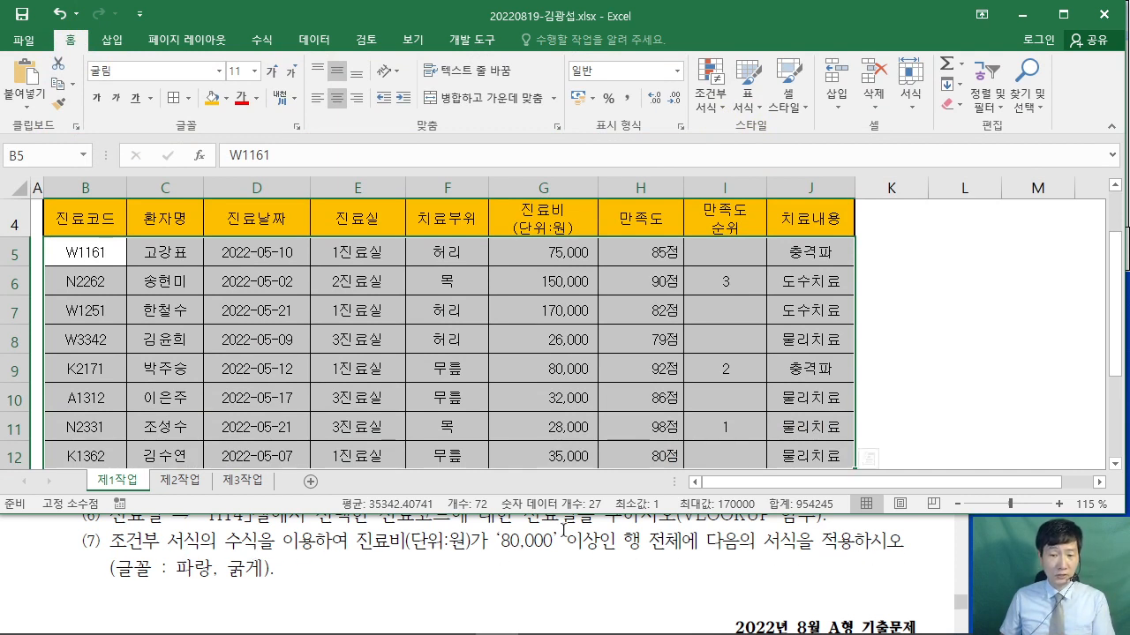
left_click(711, 104)
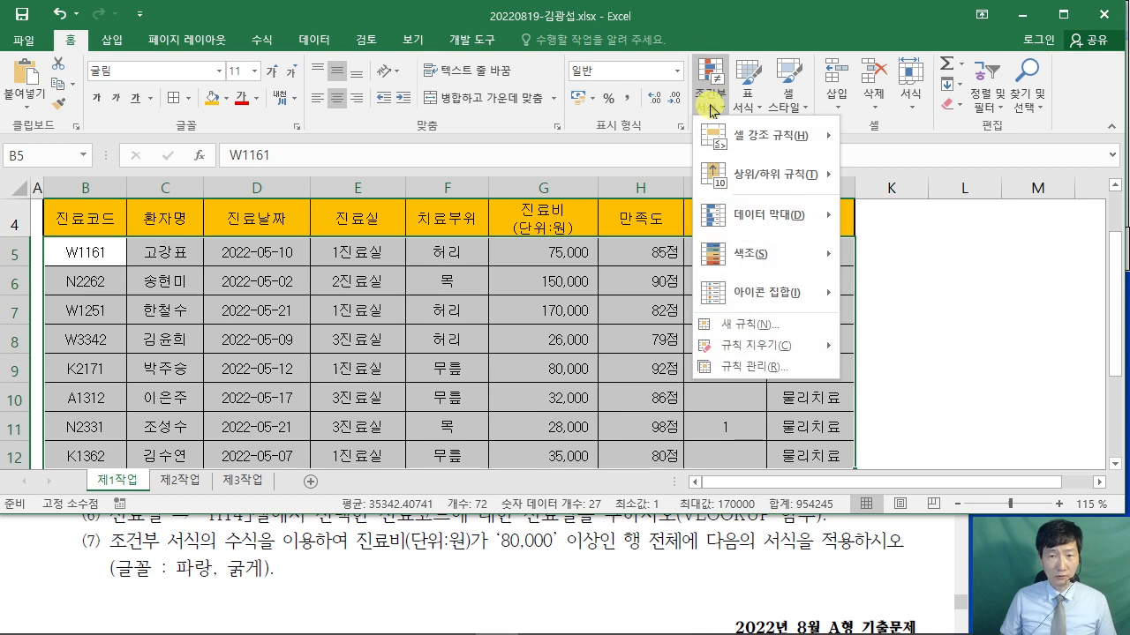
left_click(746, 331)
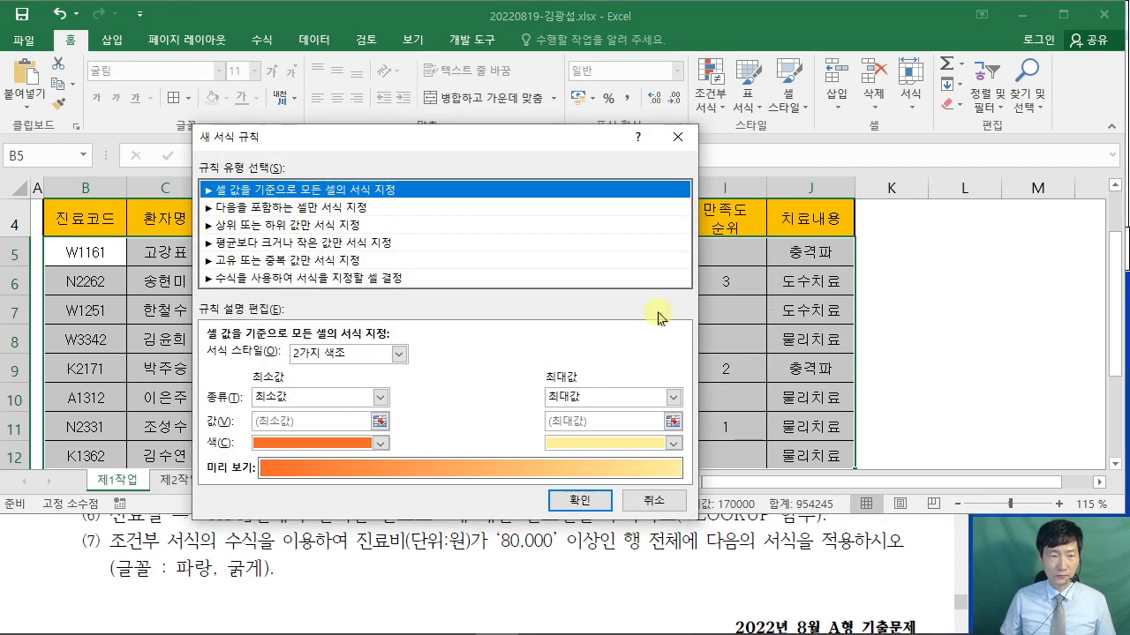
left_click_drag(443, 79, 570, 54)
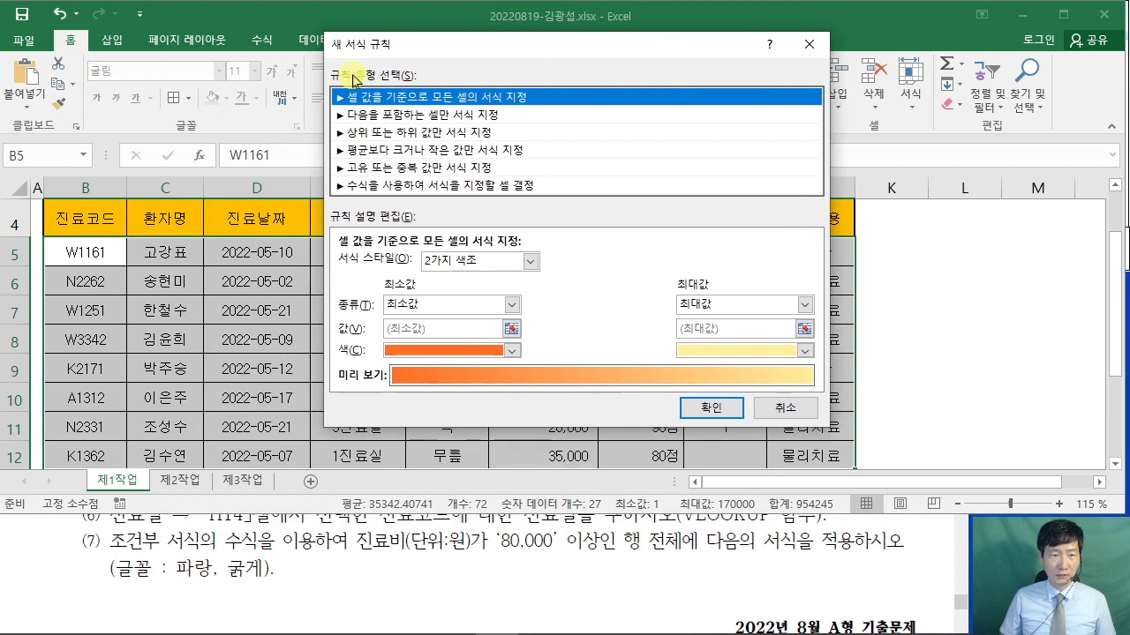
left_click(439, 187)
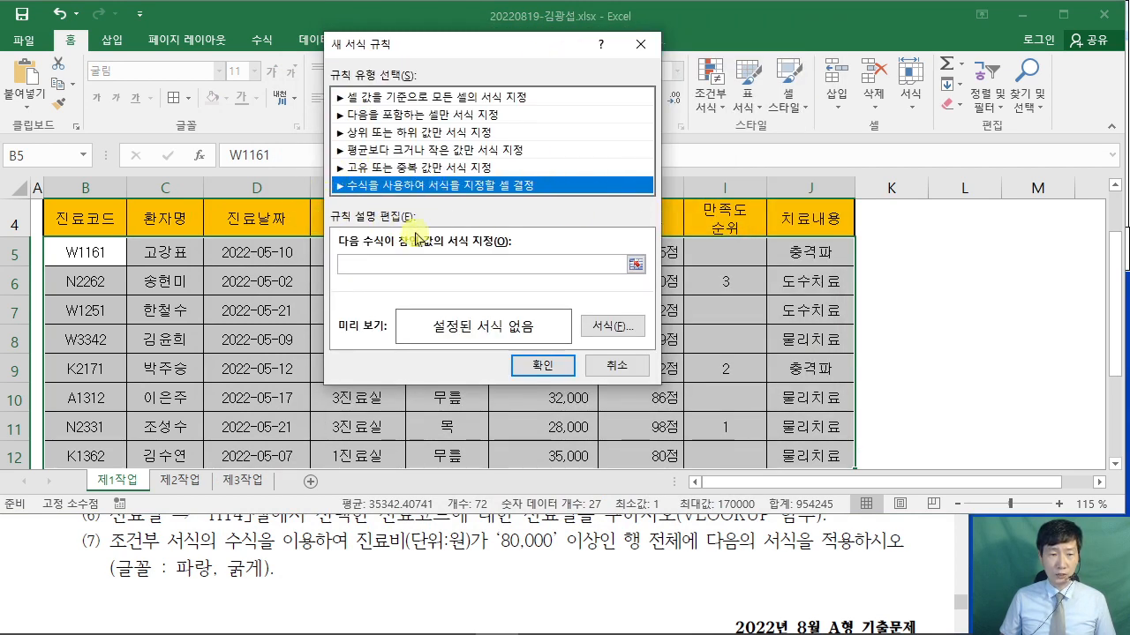
left_click(433, 259)
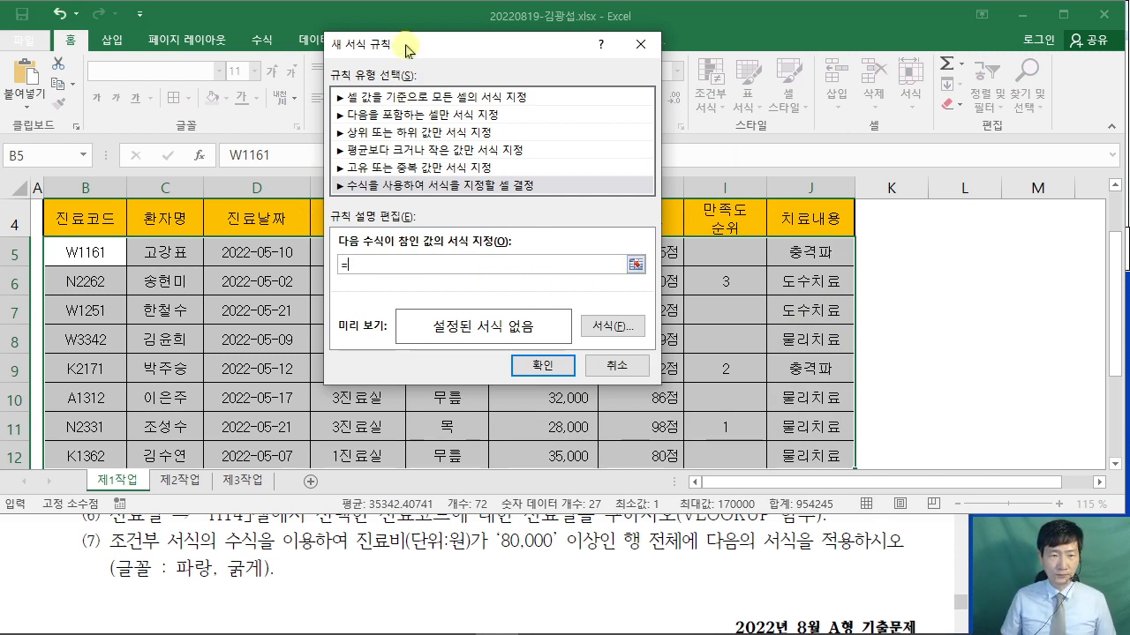
left_click_drag(405, 49, 770, 28)
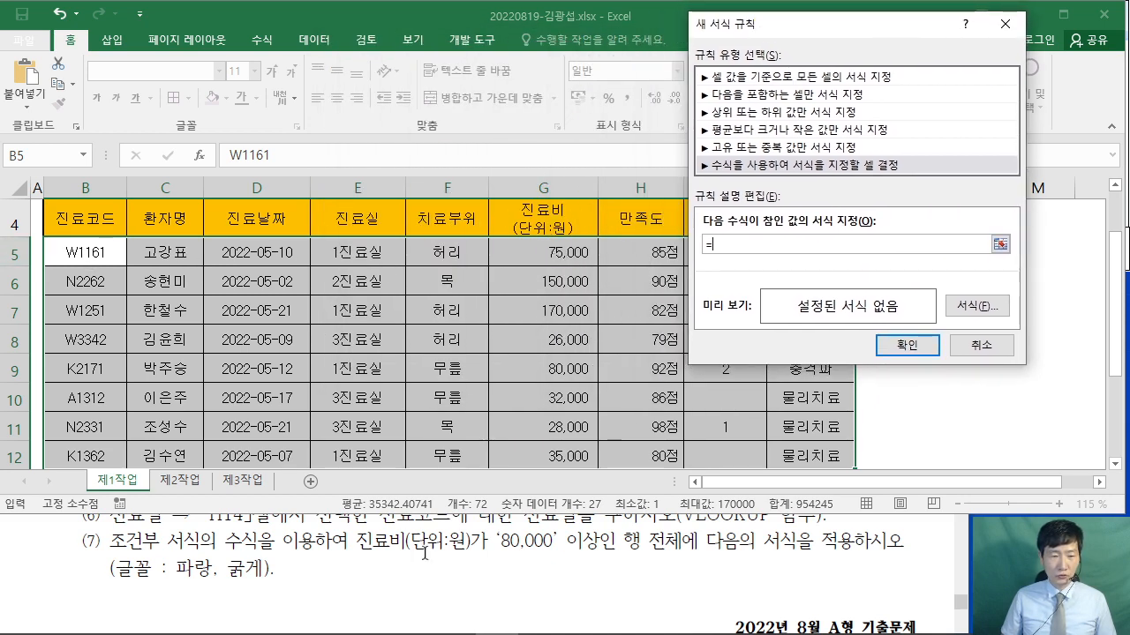
- Reference G5 in the rule formula and remove the row lock to make it =$G5
left_click(553, 252)
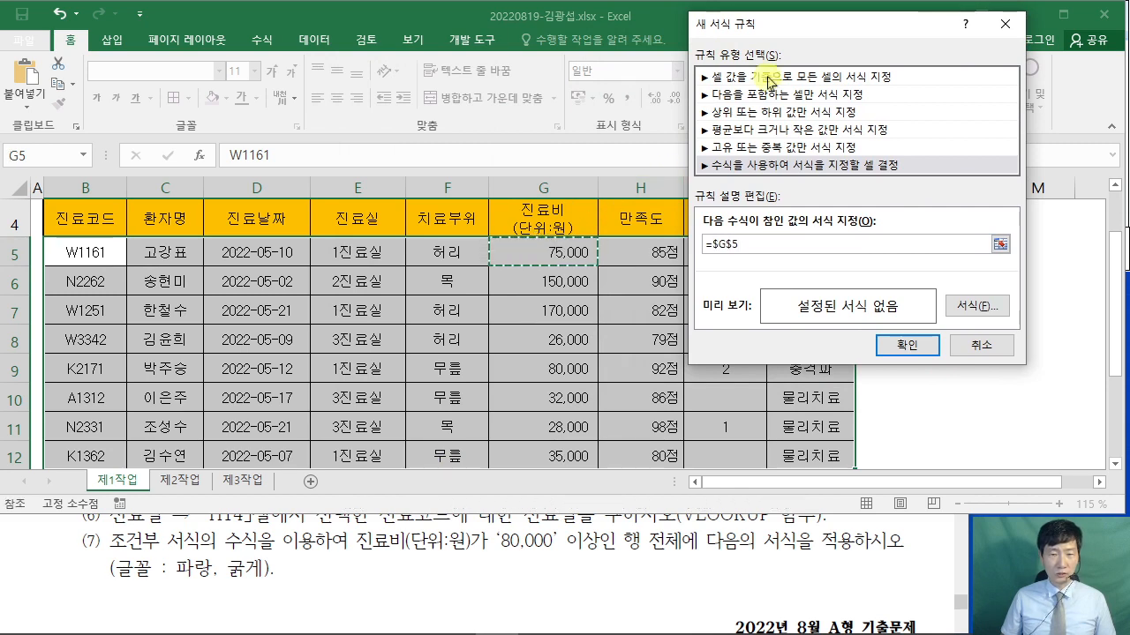
left_click_drag(817, 36, 747, 150)
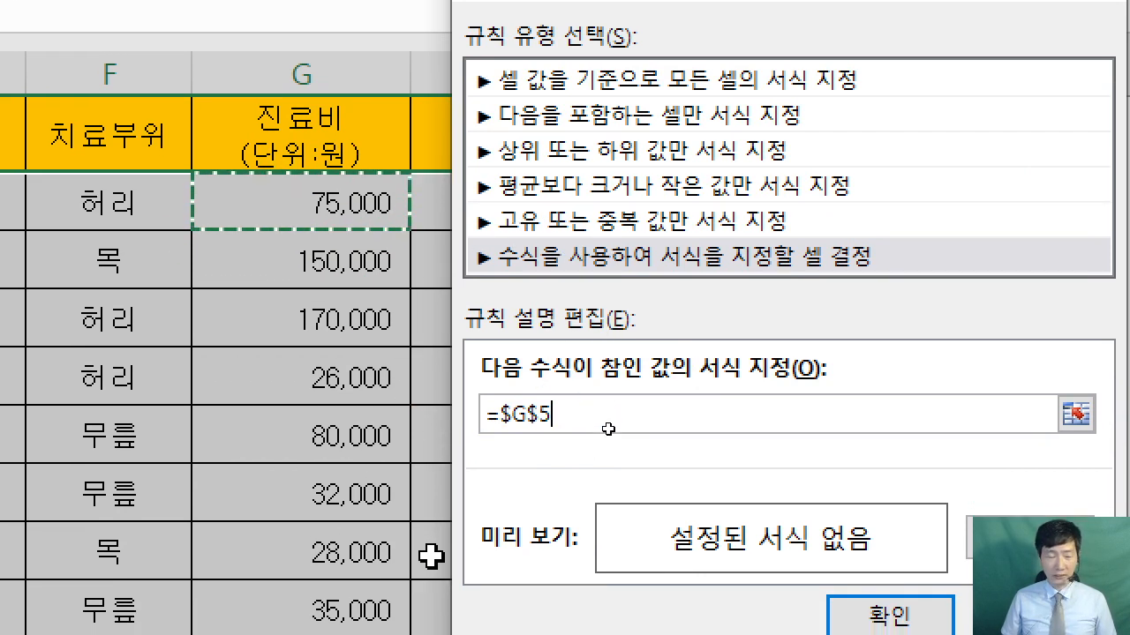
left_click(544, 410)
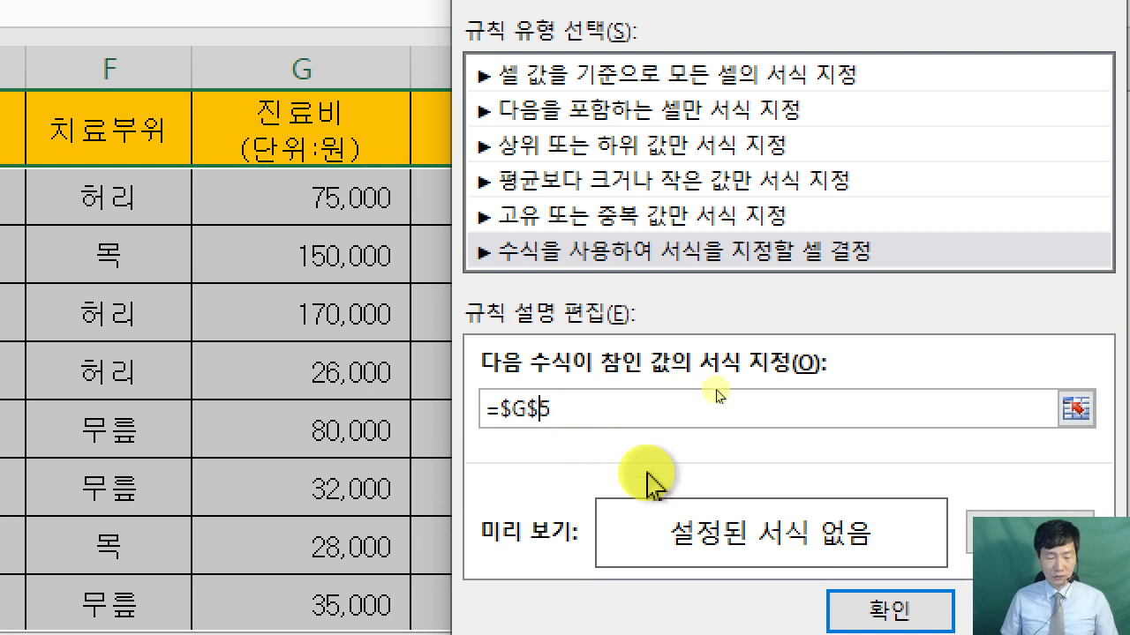
key("BackSpace")
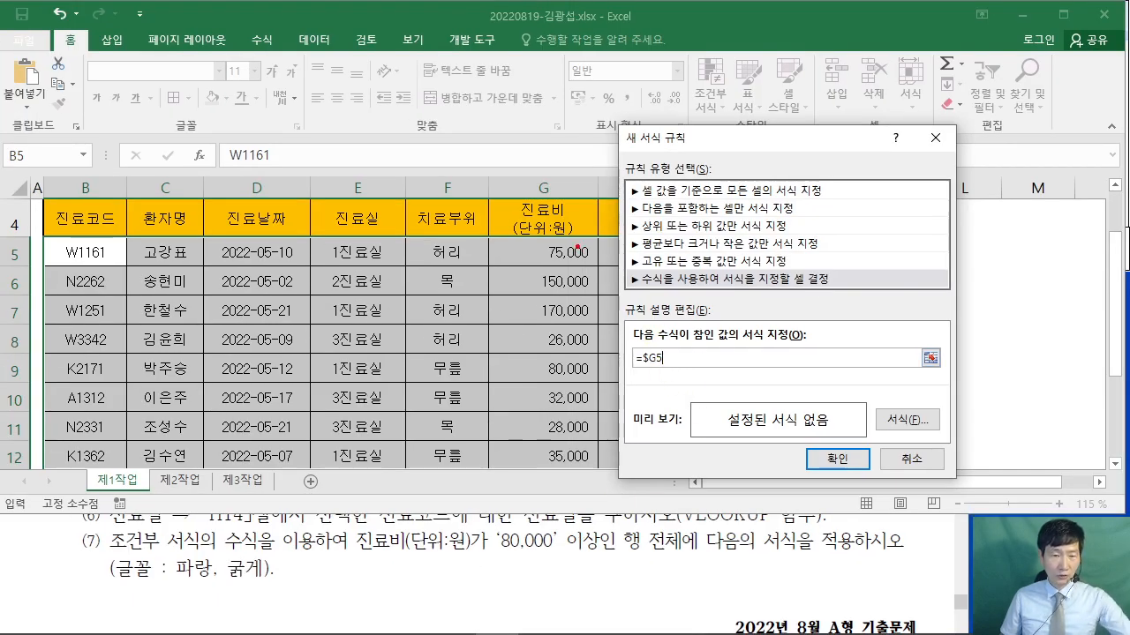
- Make a series of drags across the New Formatting Rule dialog
mouse_move(330, 66)
left_mouse_down()
mouse_move(404, 109)
mouse_move(332, 184)
left_mouse_up()
left_click_drag(440, 110, 477, 107)
left_click_drag(419, 139, 482, 137)
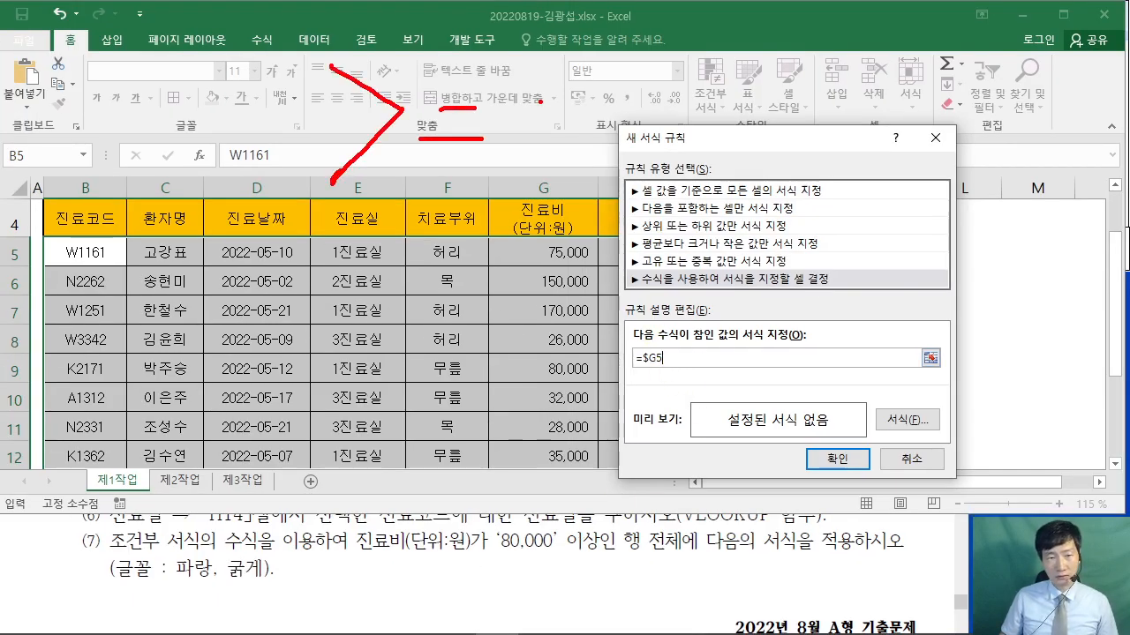
left_click_drag(530, 104, 523, 106)
mouse_move(544, 94)
left_mouse_down()
mouse_move(552, 169)
mouse_move(621, 115)
left_mouse_up()
left_click_drag(593, 146, 599, 168)
left_click_drag(399, 198, 410, 279)
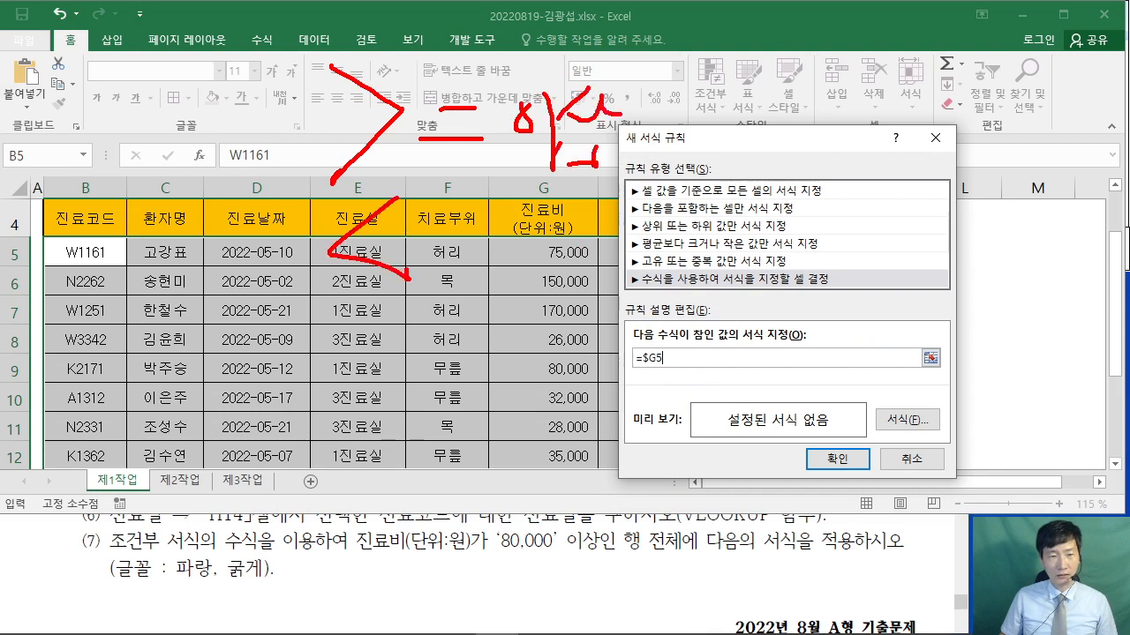
left_click_drag(428, 237, 461, 236)
left_click_drag(436, 258, 518, 261)
mouse_move(528, 219)
left_mouse_down()
mouse_move(530, 286)
mouse_move(560, 223)
left_mouse_up()
left_click_drag(555, 231, 583, 263)
left_click_drag(586, 258, 606, 252)
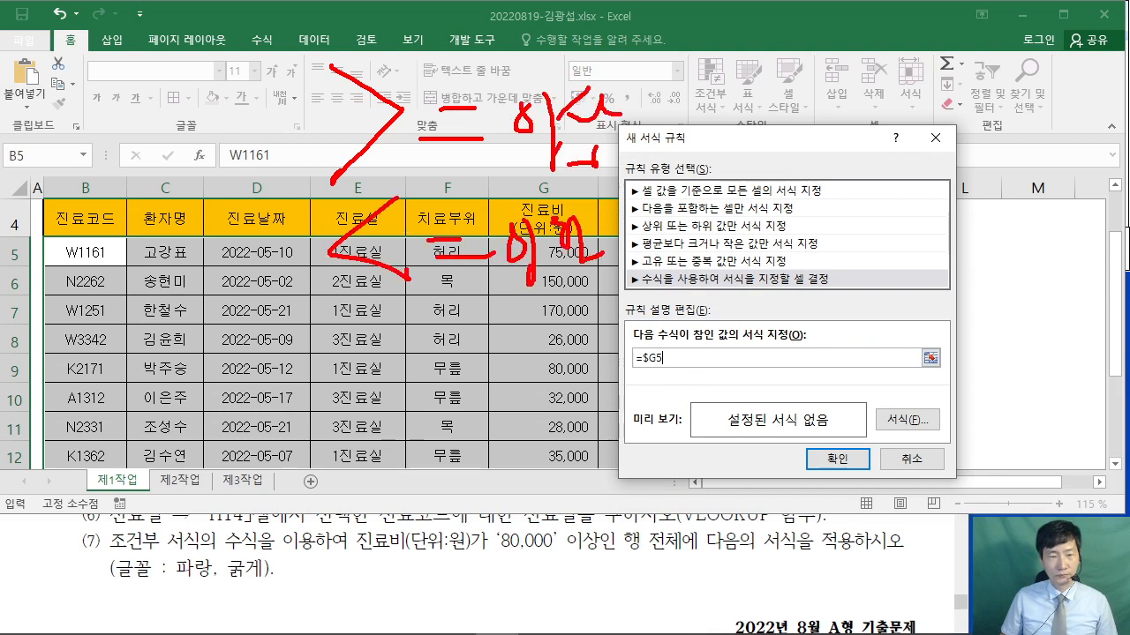
left_click_drag(337, 308, 371, 393)
left_click_drag(489, 317, 509, 330)
mouse_move(473, 337)
left_mouse_down()
mouse_move(530, 335)
mouse_move(530, 362)
left_mouse_up()
left_click_drag(506, 371, 545, 381)
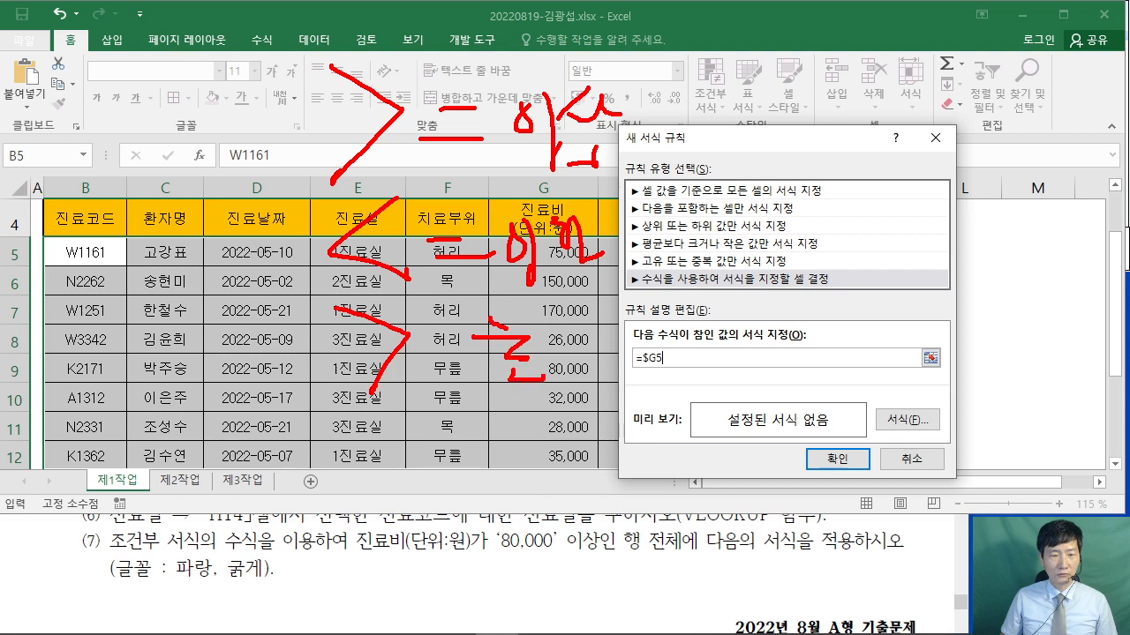
left_click_drag(548, 339, 565, 353)
mouse_move(552, 361)
left_mouse_down()
mouse_move(566, 380)
mouse_move(617, 367)
left_mouse_up()
left_click_drag(406, 422, 416, 480)
mouse_move(470, 443)
left_mouse_down()
mouse_move(500, 452)
mouse_move(521, 491)
left_mouse_up()
left_click_drag(534, 440, 563, 450)
mouse_move(567, 441)
left_mouse_down()
mouse_move(586, 446)
mouse_move(575, 482)
left_mouse_up()
left_click_drag(302, 529, 355, 533)
left_click_drag(303, 558, 331, 561)
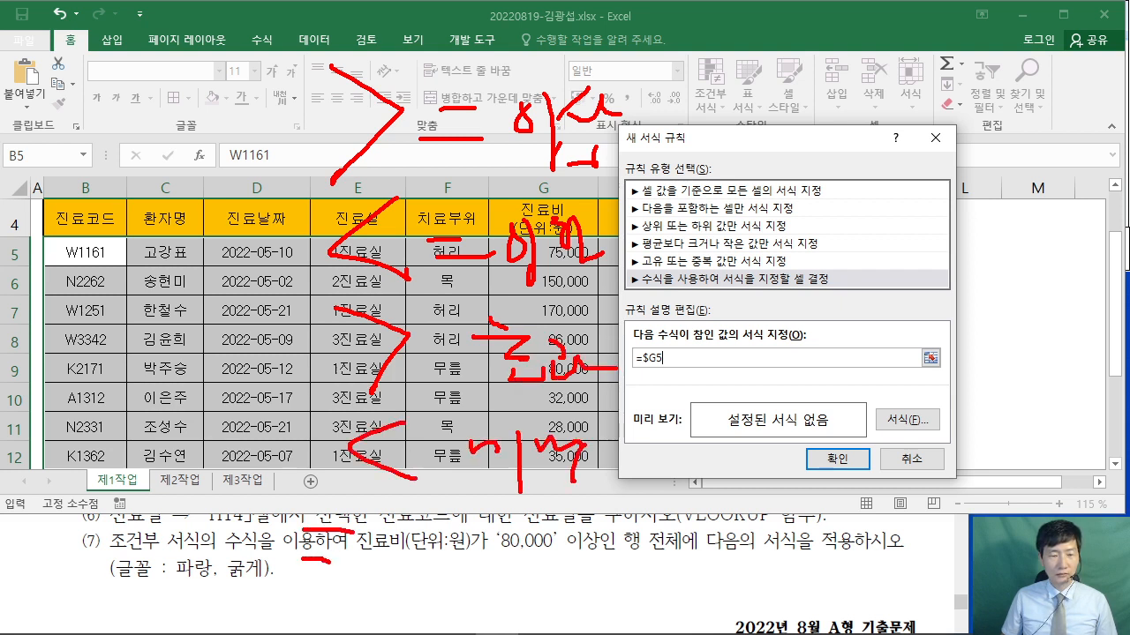
mouse_move(560, 563)
left_mouse_down()
mouse_move(552, 609)
mouse_move(589, 602)
left_mouse_up()
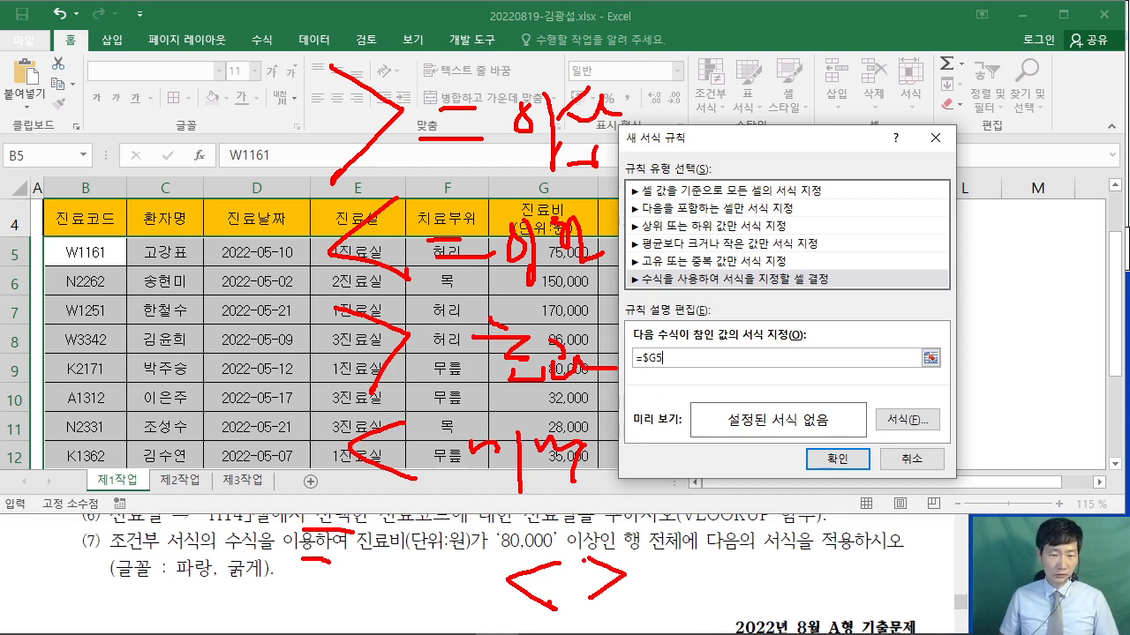
- Complete the rule formula as =$G5>=80000 and bring up Format Cells
key("Escape")
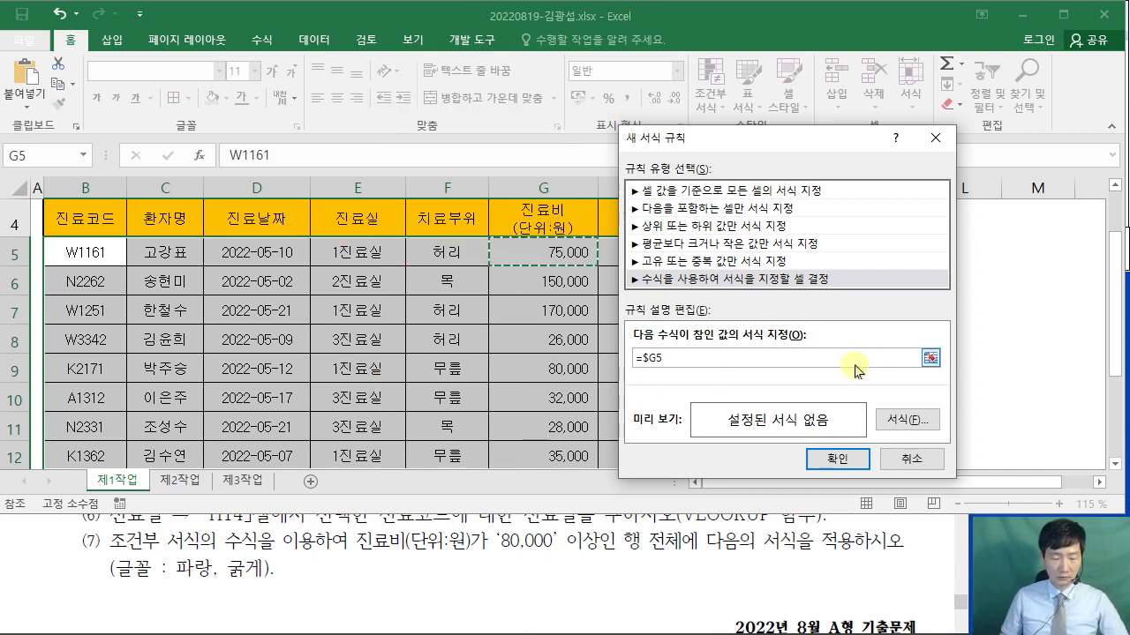
type(">=8")
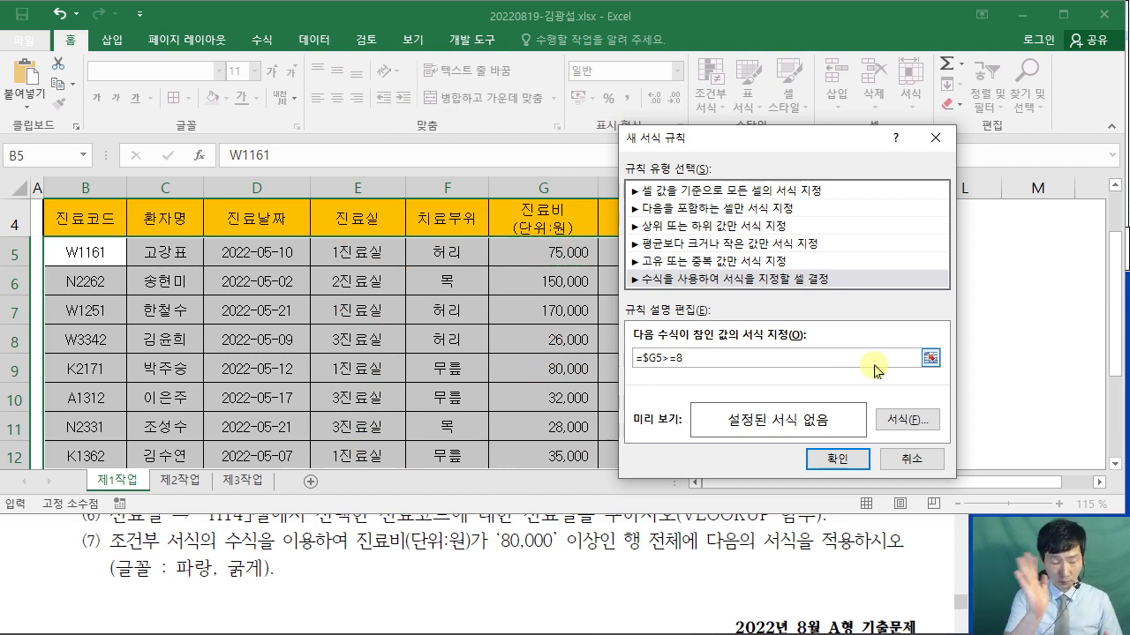
type("0000")
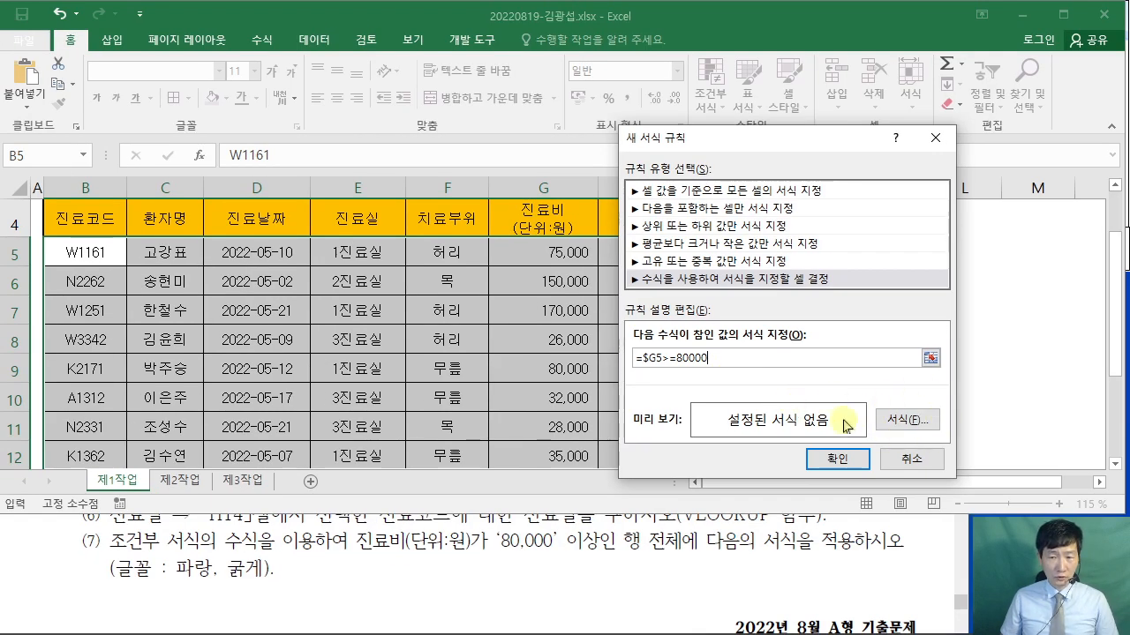
left_click(909, 421)
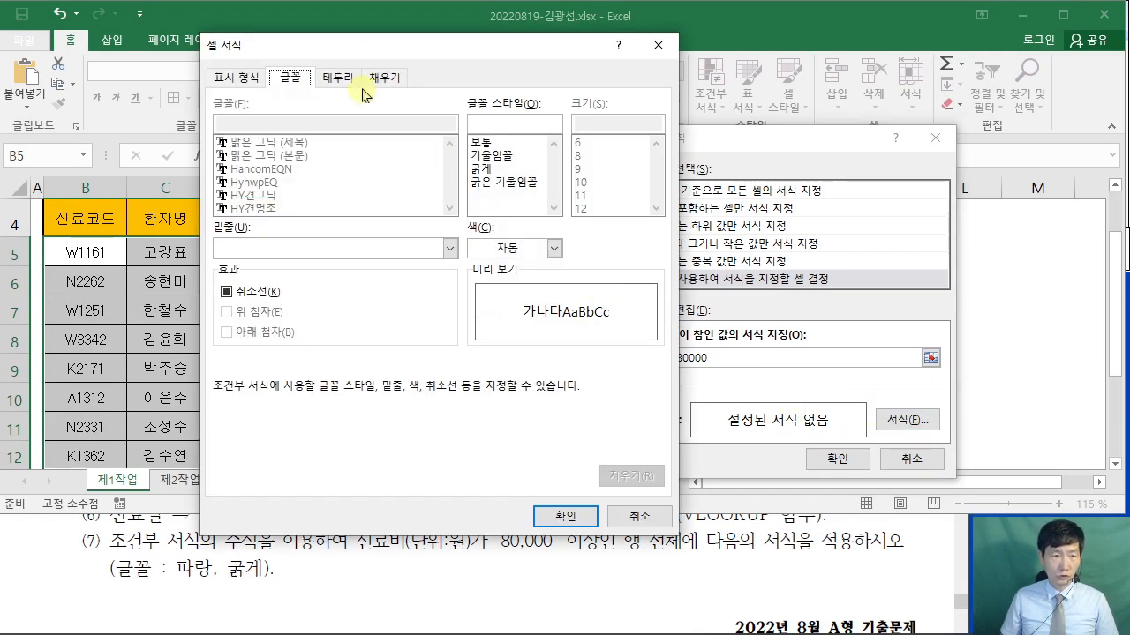
- Set the rule's font to blue and bold, then confirm both dialogs to apply it
left_click_drag(365, 51, 356, 30)
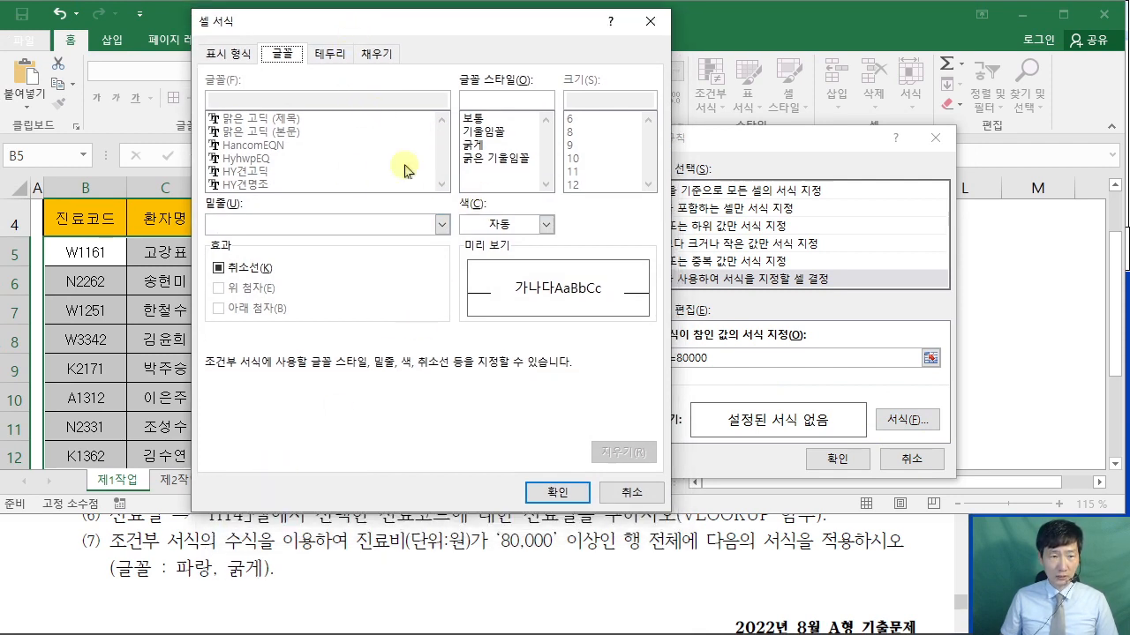
left_click(547, 225)
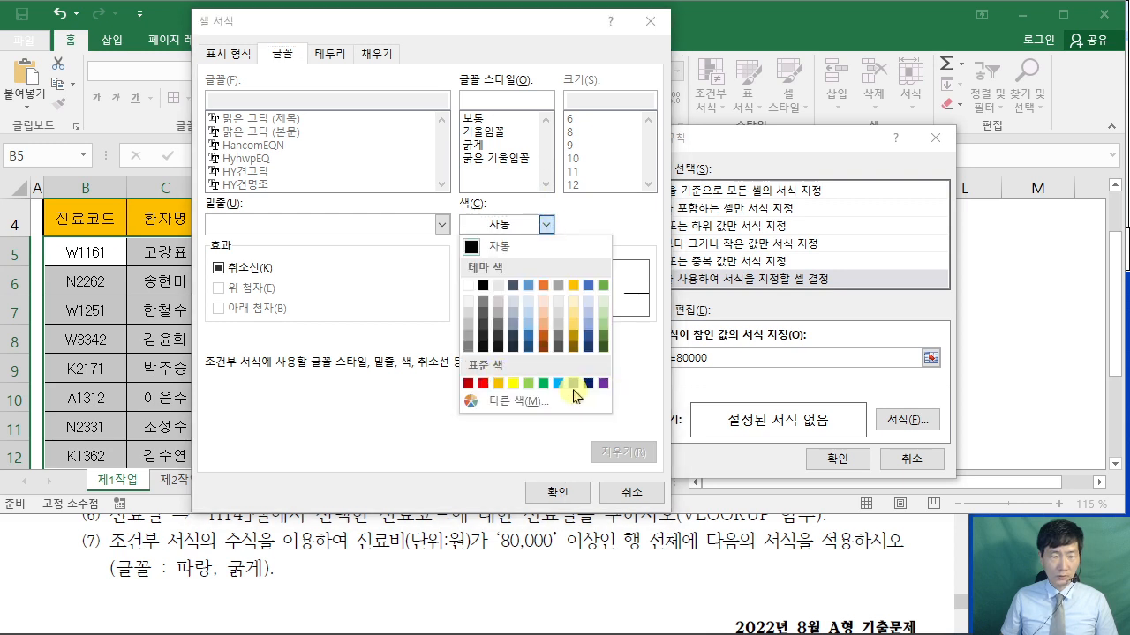
left_click(572, 385)
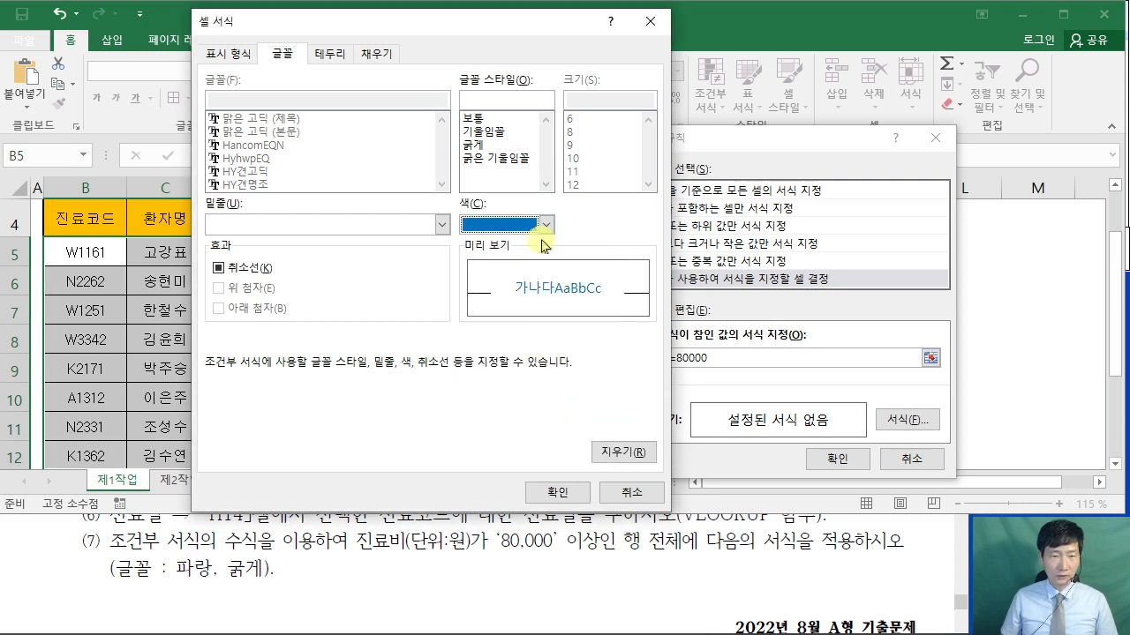
left_click(475, 145)
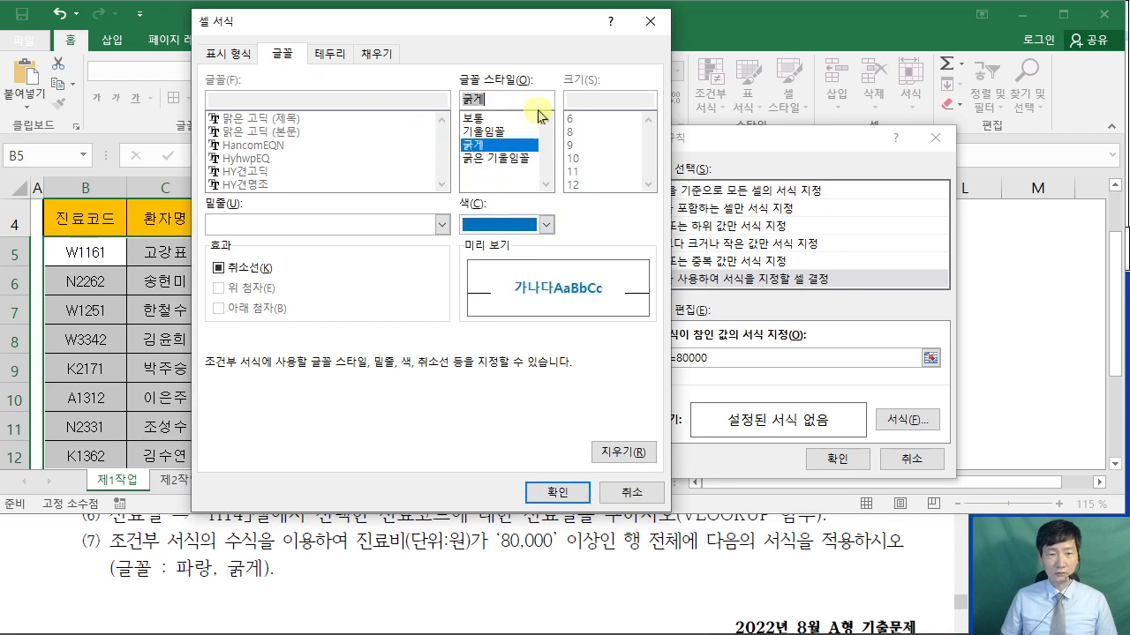
left_click(558, 492)
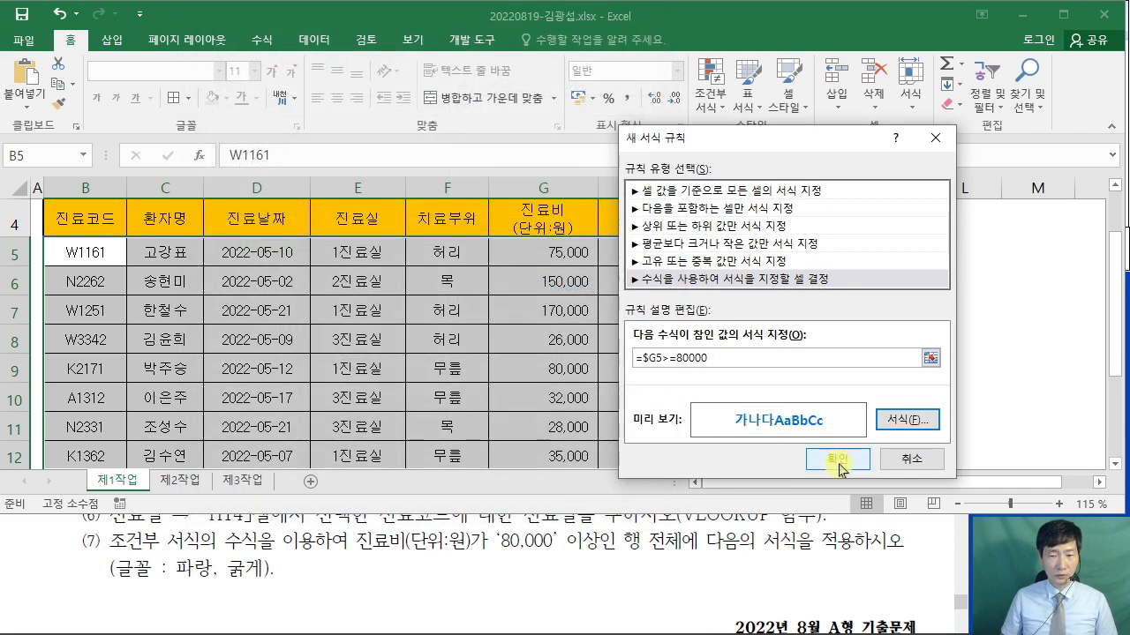
left_click(837, 459)
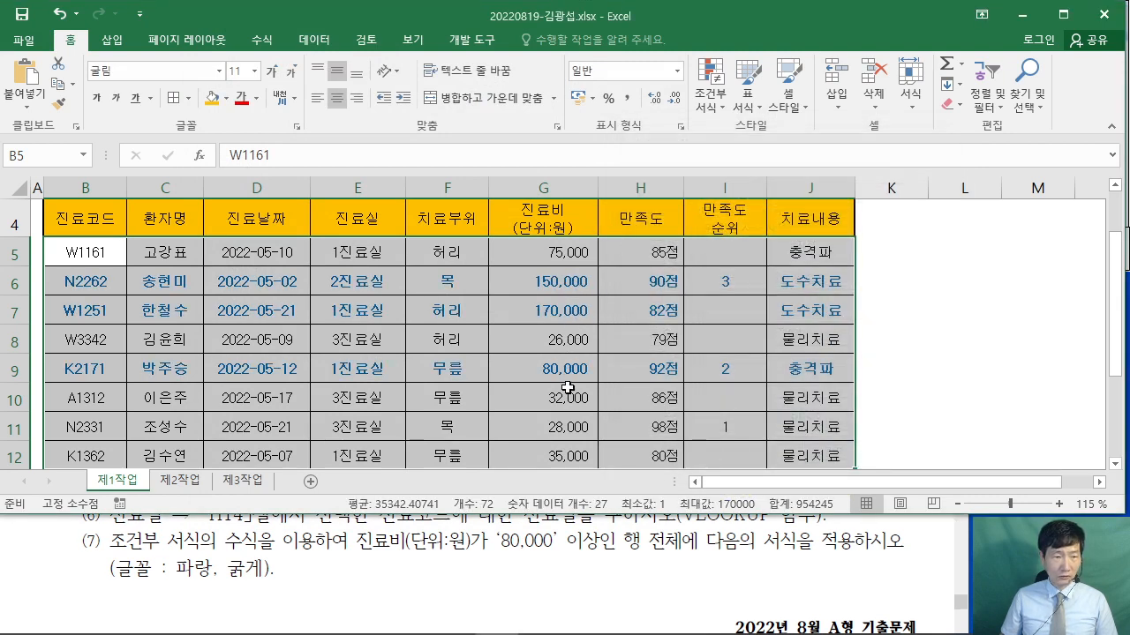
- Deselect the table, scroll through the formatted sheet, then bring the exam PDF forward
scroll(568, 388, "down", 2)
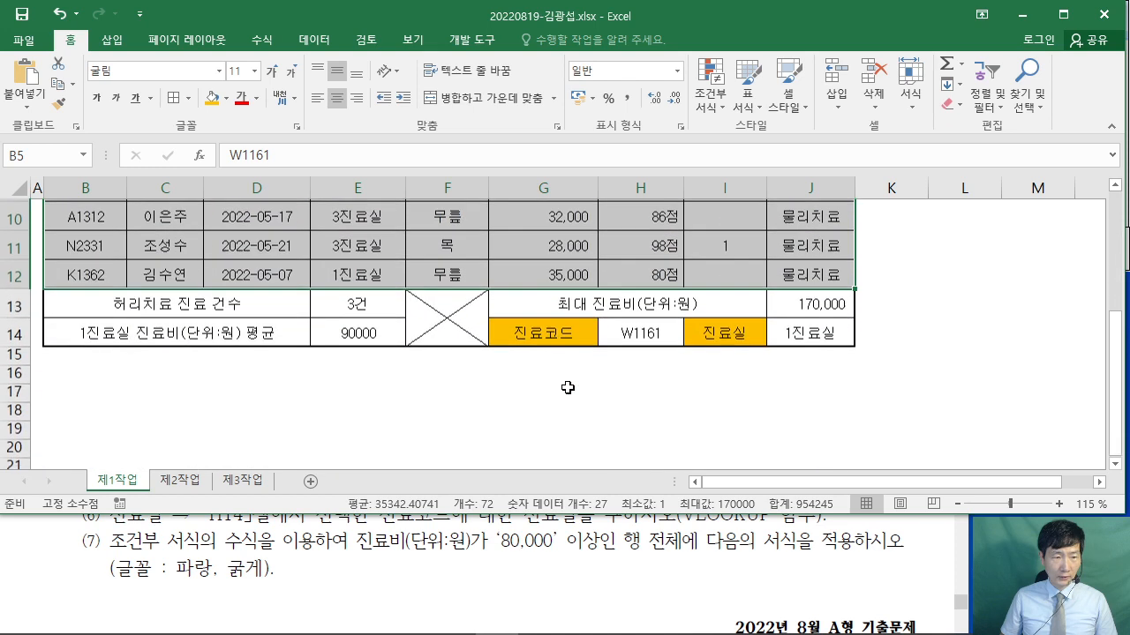
scroll(567, 389, "up", 2)
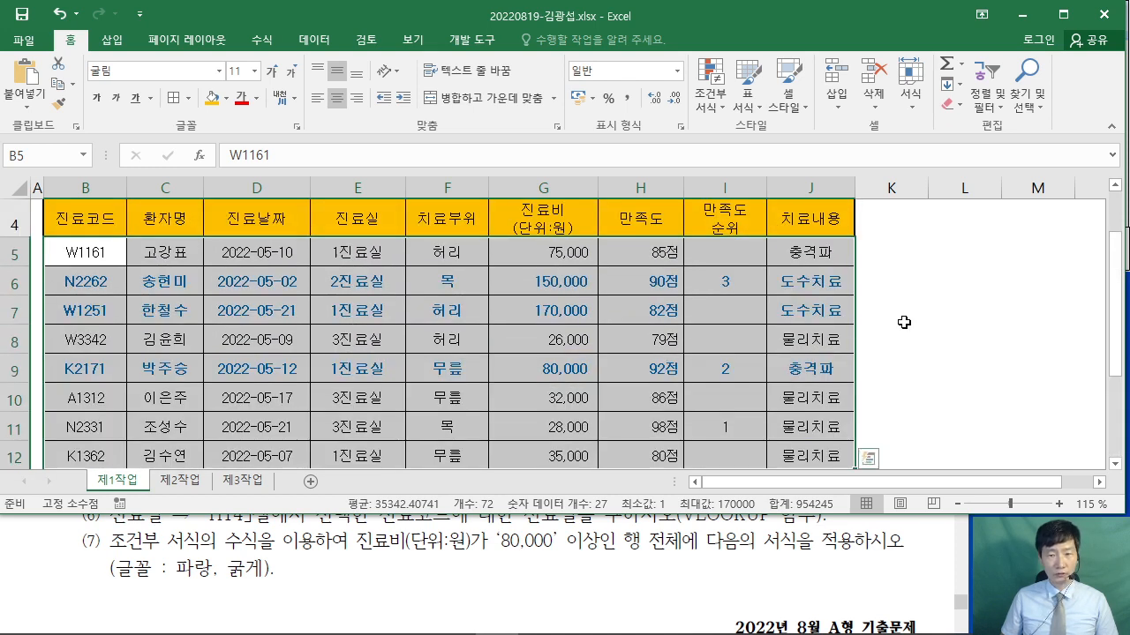
left_click(896, 316)
scroll(674, 344, "down", 1, "ctrl")
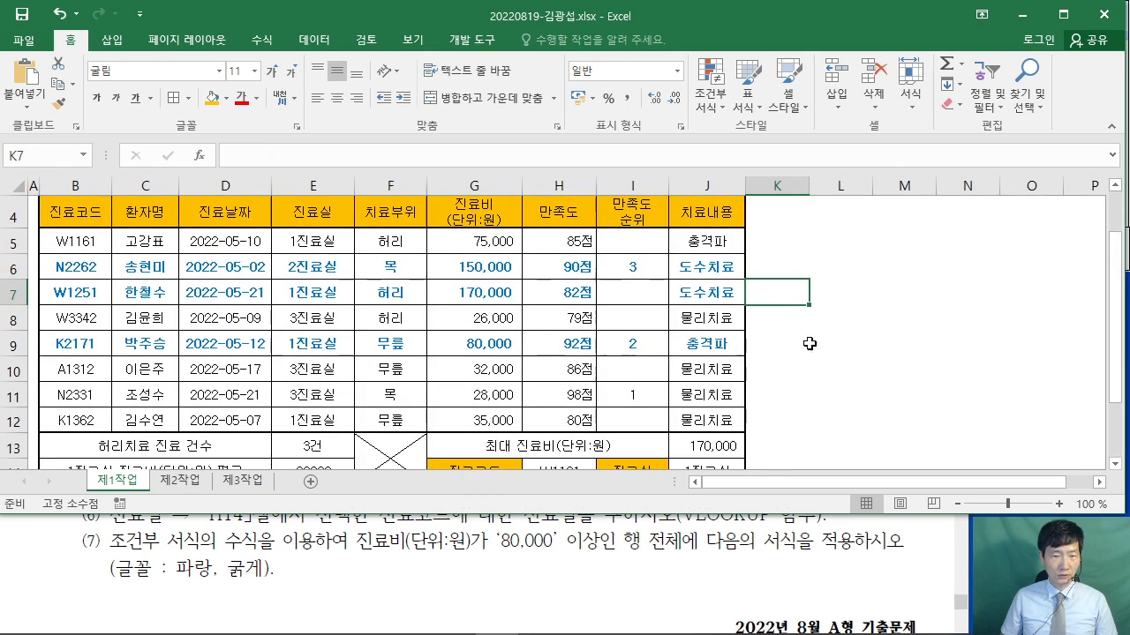
left_click(869, 345)
scroll(869, 344, "up", 1)
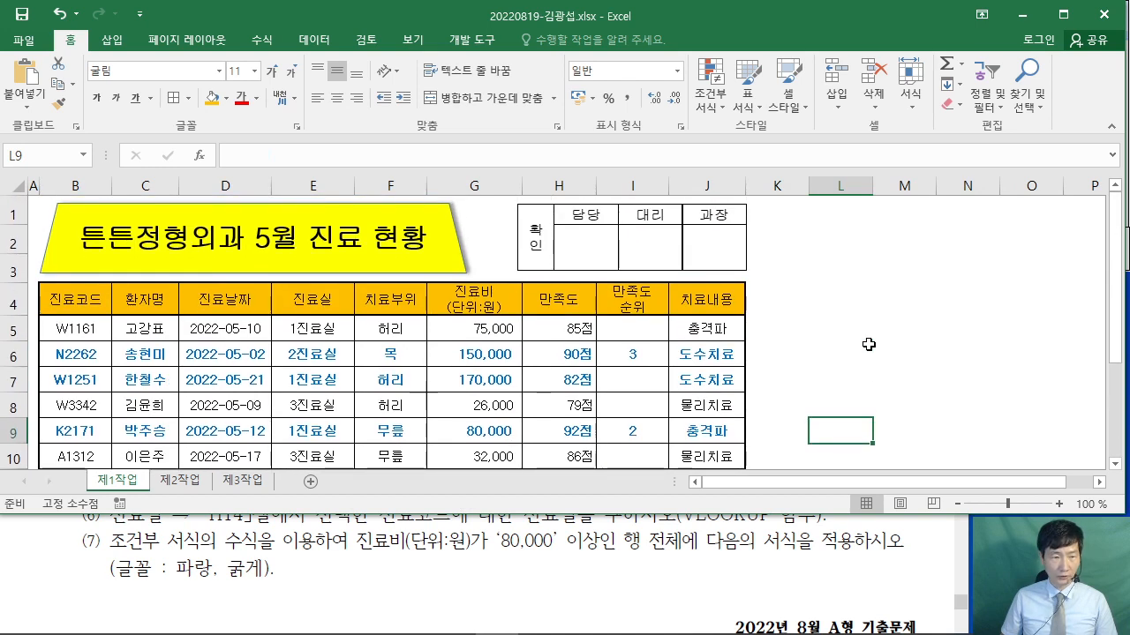
scroll(868, 344, "down", 3)
scroll(869, 344, "up", 3)
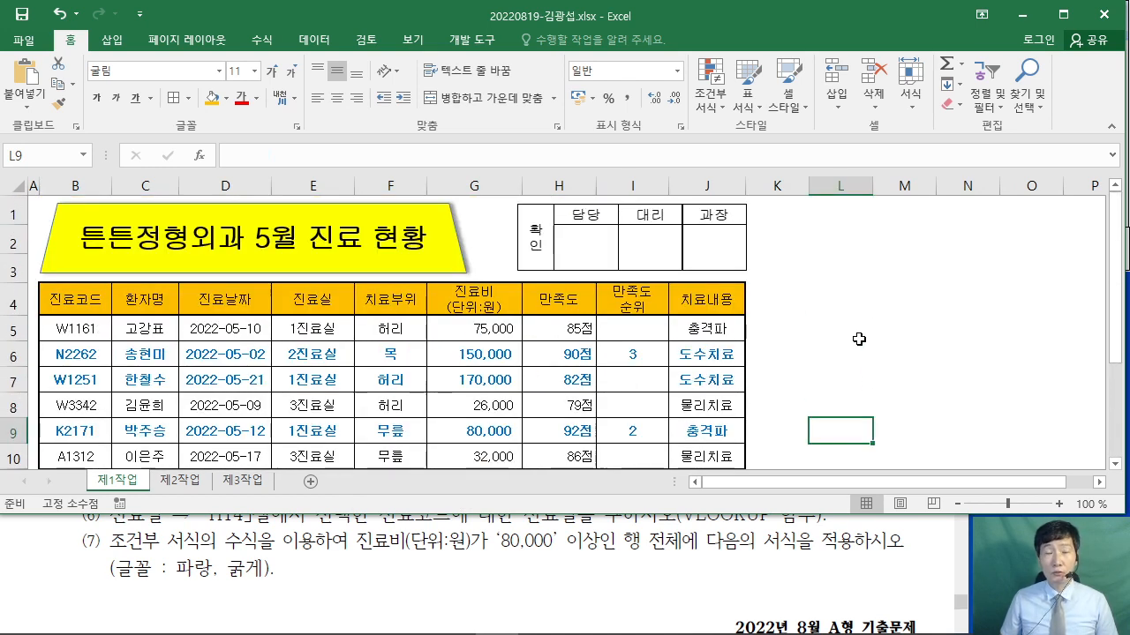
left_click(752, 581)
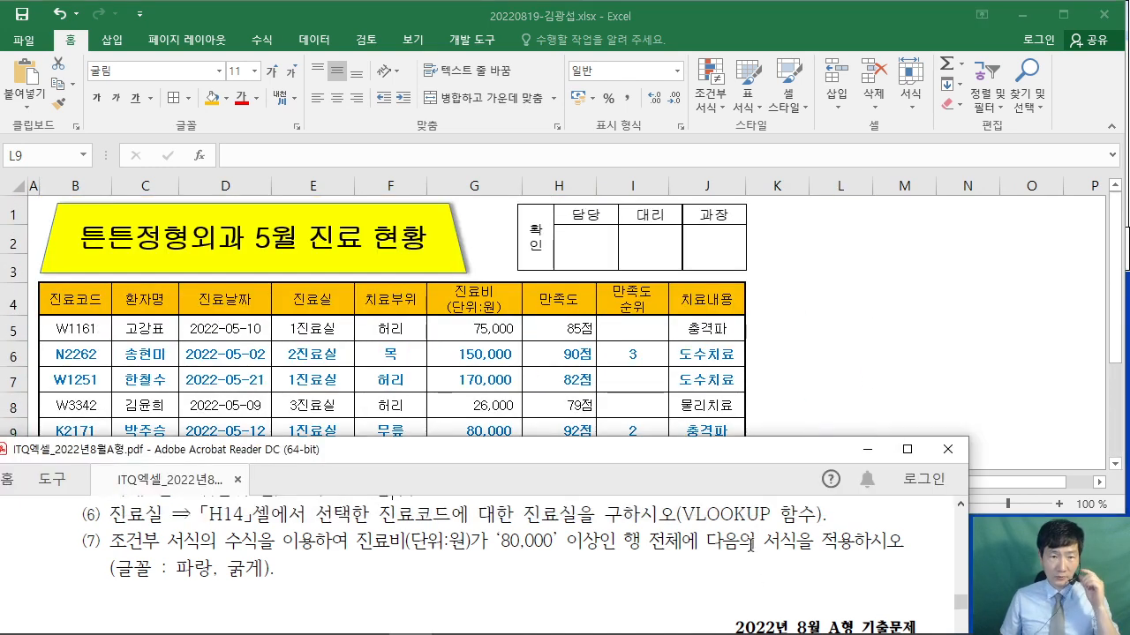
- Maximize the PDF on page 3 and underline the 필터 및 서식 heading with a note above it
left_click(907, 453)
scroll(690, 365, "down", 6)
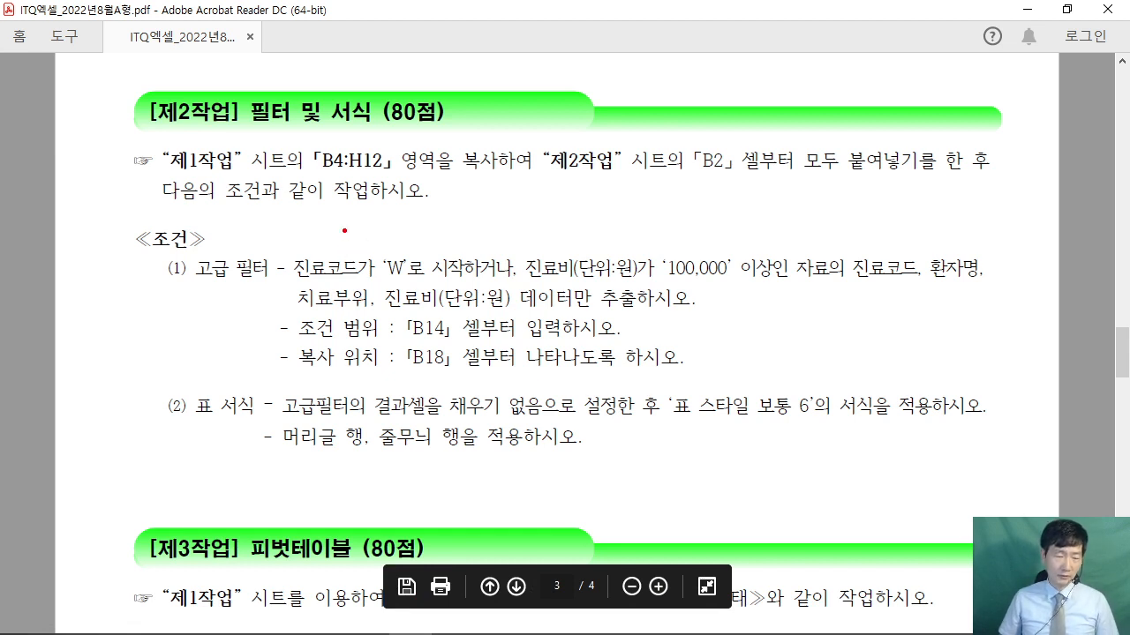
mouse_move(389, 73)
left_mouse_down()
mouse_move(431, 69)
mouse_move(446, 99)
mouse_move(468, 74)
left_mouse_up()
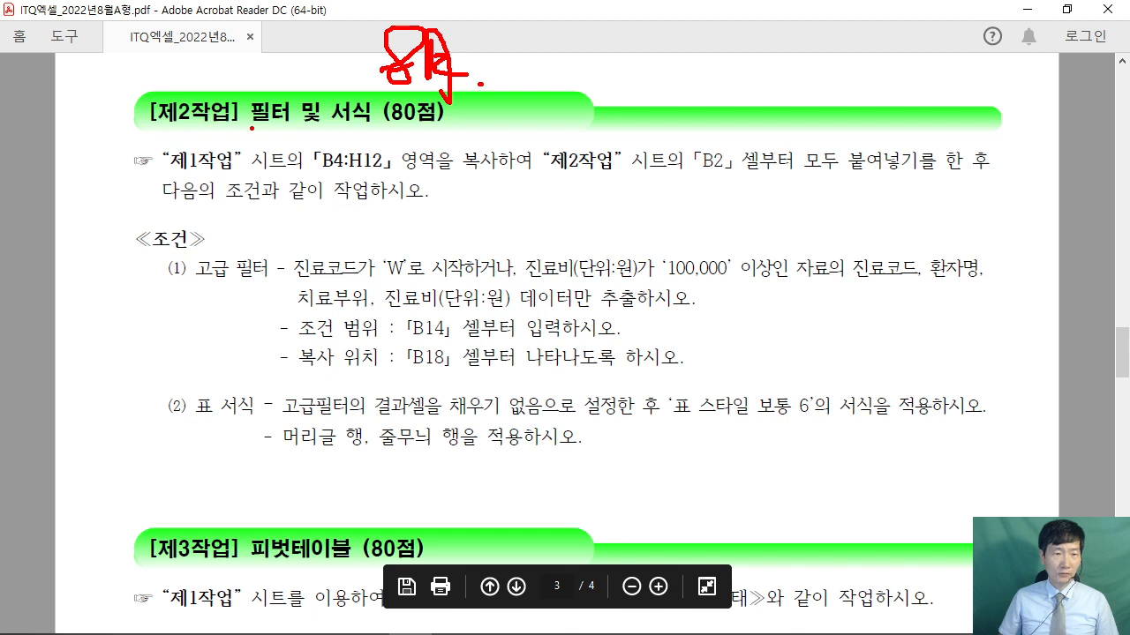
left_click_drag(252, 128, 383, 128)
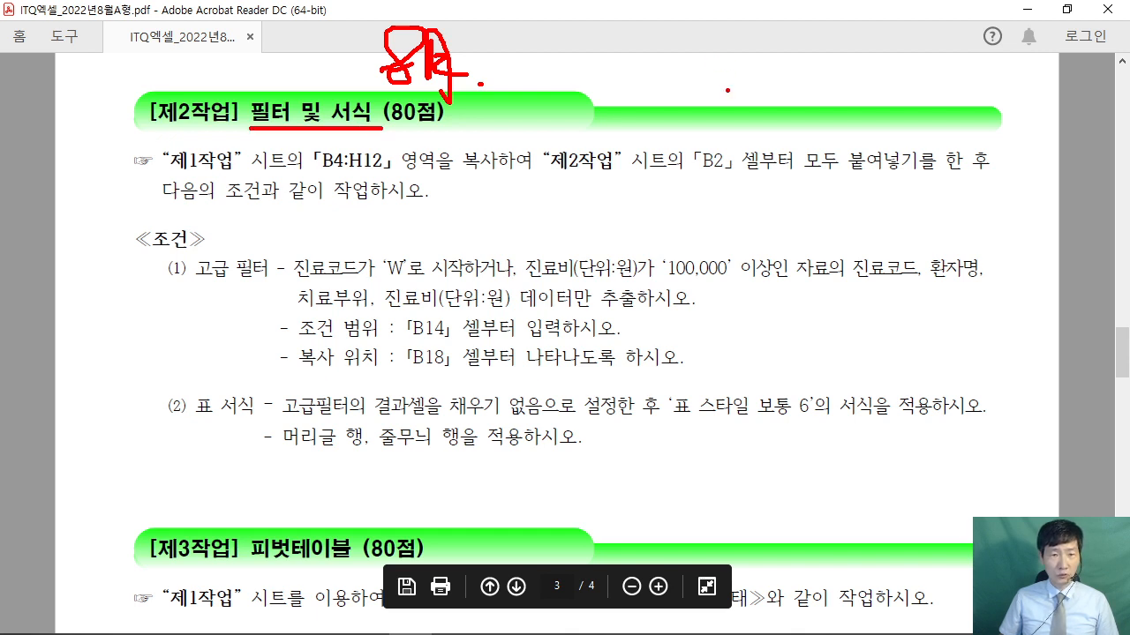
left_click_drag(708, 41, 759, 41)
mouse_move(741, 55)
left_mouse_down()
mouse_move(740, 81)
mouse_move(787, 92)
left_mouse_up()
left_click_drag(796, 35, 770, 65)
left_click_drag(791, 49, 814, 67)
left_click_drag(795, 75, 794, 97)
- Handwrite 고급필터 and a second note above the instructions, then draw a dividing line
left_click_drag(656, 123, 683, 134)
left_click_drag(661, 139, 678, 155)
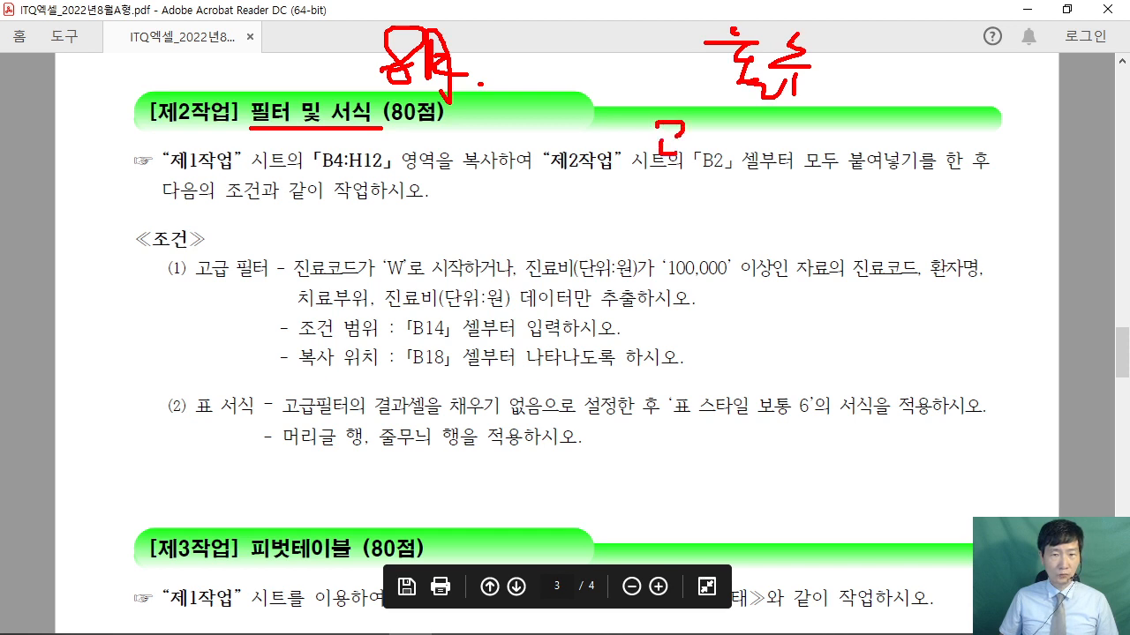
left_click_drag(696, 111, 710, 122)
mouse_move(693, 129)
left_mouse_down()
mouse_move(725, 129)
mouse_move(718, 164)
left_mouse_up()
left_click_drag(726, 118, 766, 122)
left_click_drag(738, 125, 783, 164)
mouse_move(771, 122)
left_mouse_down()
mouse_move(794, 136)
mouse_move(791, 150)
left_mouse_up()
left_click_drag(792, 132, 821, 147)
left_click_drag(856, 103, 829, 216)
left_click_drag(874, 122, 918, 129)
mouse_move(895, 134)
left_mouse_down()
mouse_move(892, 155)
mouse_move(905, 152)
left_mouse_up()
left_click_drag(886, 163, 914, 180)
mouse_move(918, 134)
left_mouse_down()
mouse_move(923, 167)
mouse_move(938, 175)
left_mouse_up()
mouse_move(943, 122)
left_mouse_down()
mouse_move(934, 152)
mouse_move(944, 191)
left_mouse_up()
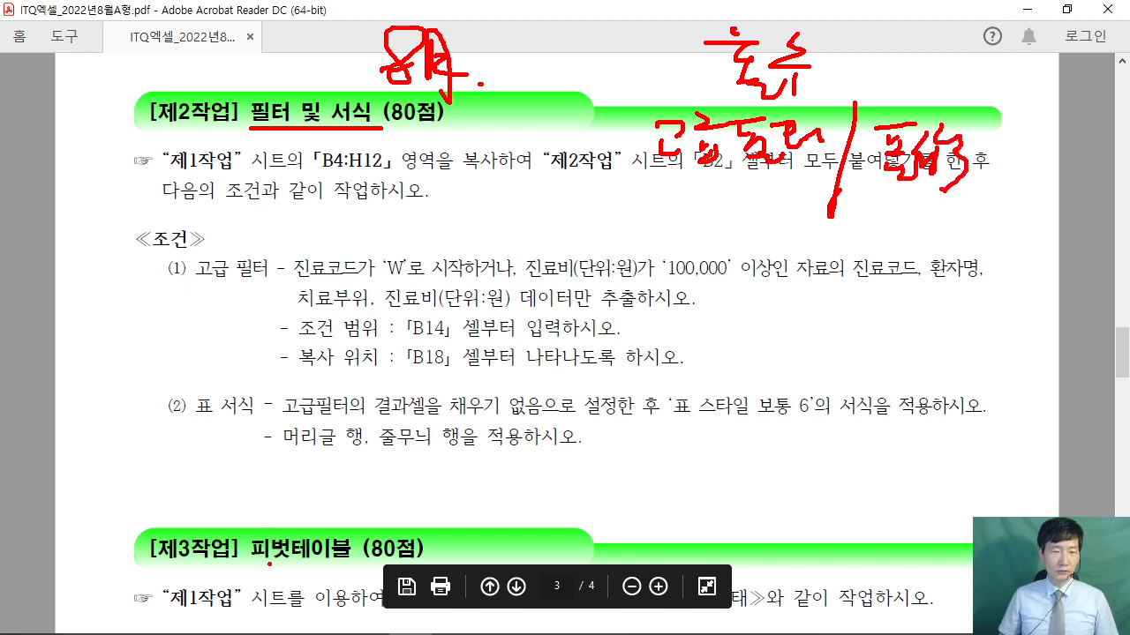
left_click_drag(521, 8, 516, 572)
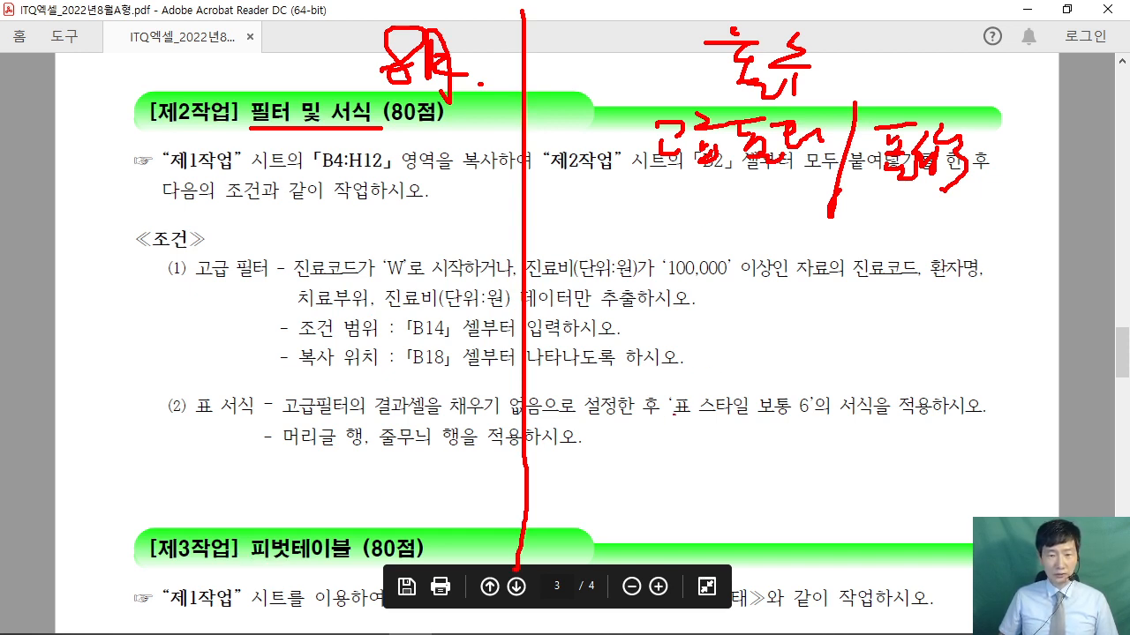
- Add a note under the table style instruction and underline the paste-into-B2 instruction
mouse_move(644, 421)
left_mouse_down()
mouse_move(699, 438)
mouse_move(711, 468)
left_mouse_up()
mouse_move(717, 415)
left_mouse_down()
mouse_move(730, 443)
mouse_move(777, 454)
left_mouse_up()
left_click_drag(775, 436, 796, 423)
mouse_move(844, 393)
left_mouse_down()
mouse_move(847, 469)
mouse_move(865, 428)
left_mouse_up()
mouse_move(858, 384)
left_mouse_down()
mouse_move(889, 397)
mouse_move(860, 425)
mouse_move(900, 432)
left_mouse_up()
left_click_drag(902, 385, 918, 405)
left_click_drag(907, 407, 941, 420)
left_click_drag(926, 423, 966, 458)
left_click_drag(935, 469, 713, 471)
left_click_drag(629, 163, 997, 172)
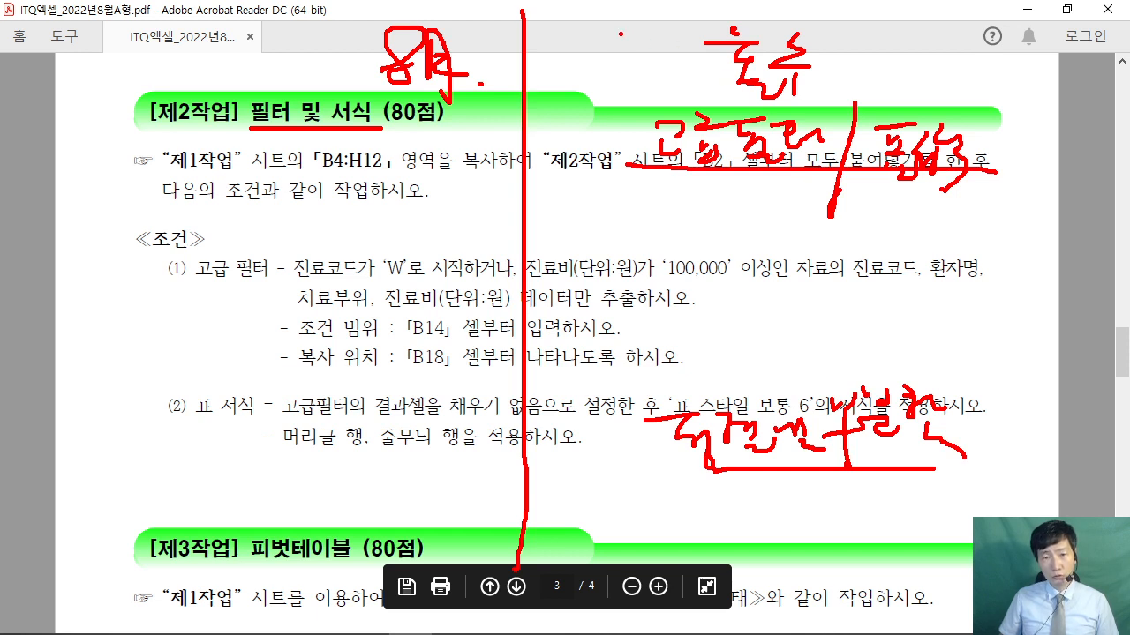
mouse_move(621, 34)
left_mouse_down()
mouse_move(586, 63)
mouse_move(619, 86)
left_mouse_up()
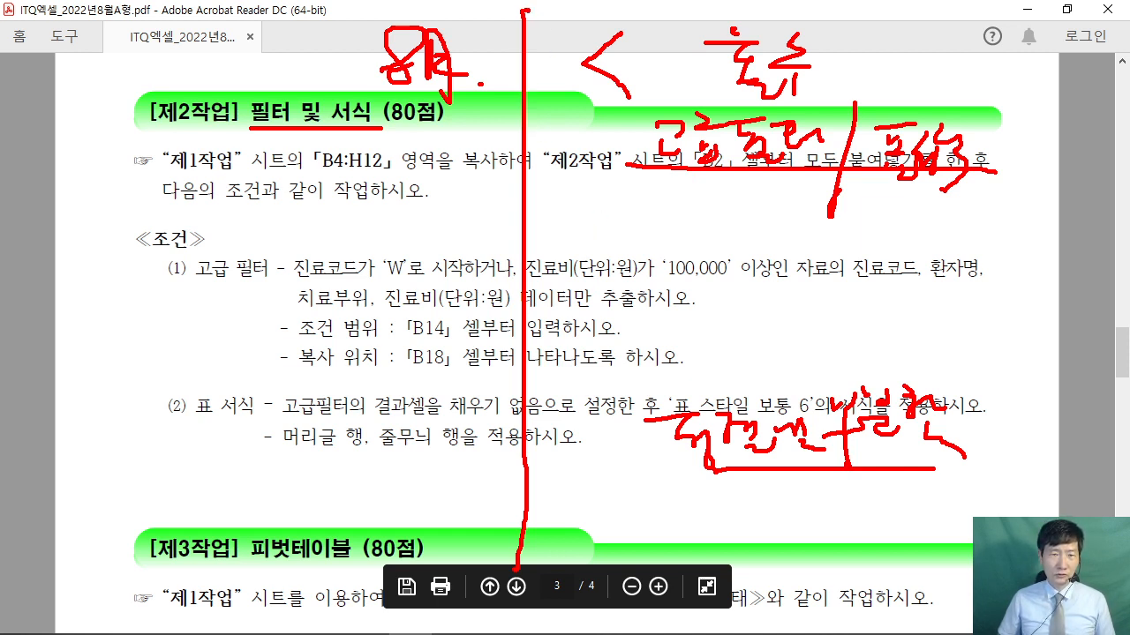
mouse_move(527, 13)
left_mouse_down()
mouse_move(541, 372)
mouse_move(532, 572)
left_mouse_up()
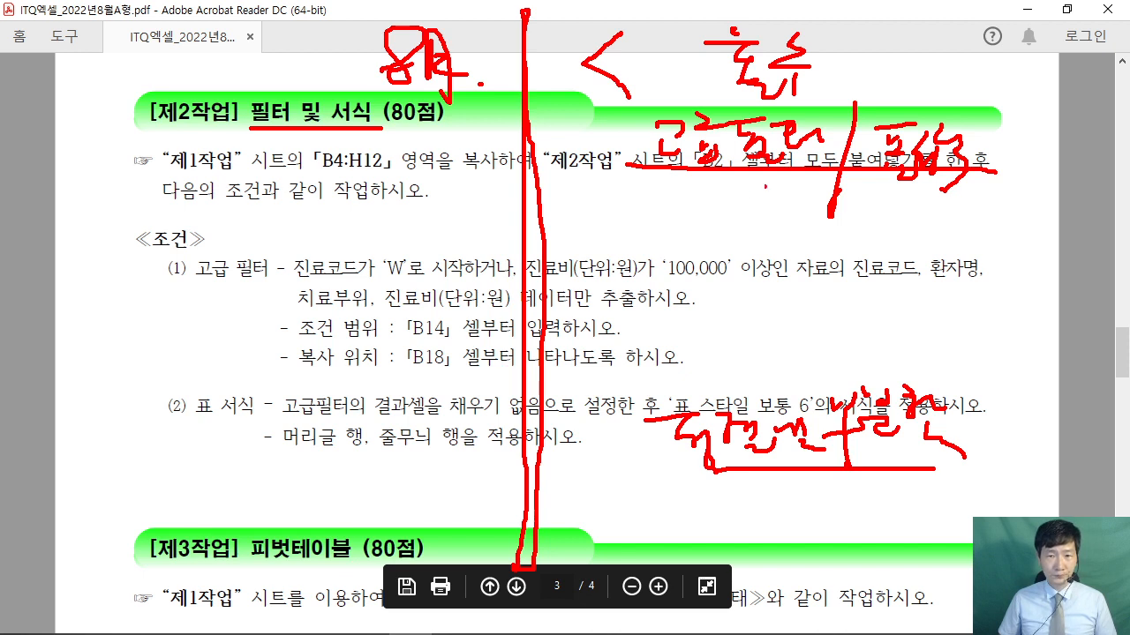
mouse_move(776, 309)
left_mouse_down()
mouse_move(782, 334)
mouse_move(801, 304)
mouse_move(780, 348)
left_mouse_up()
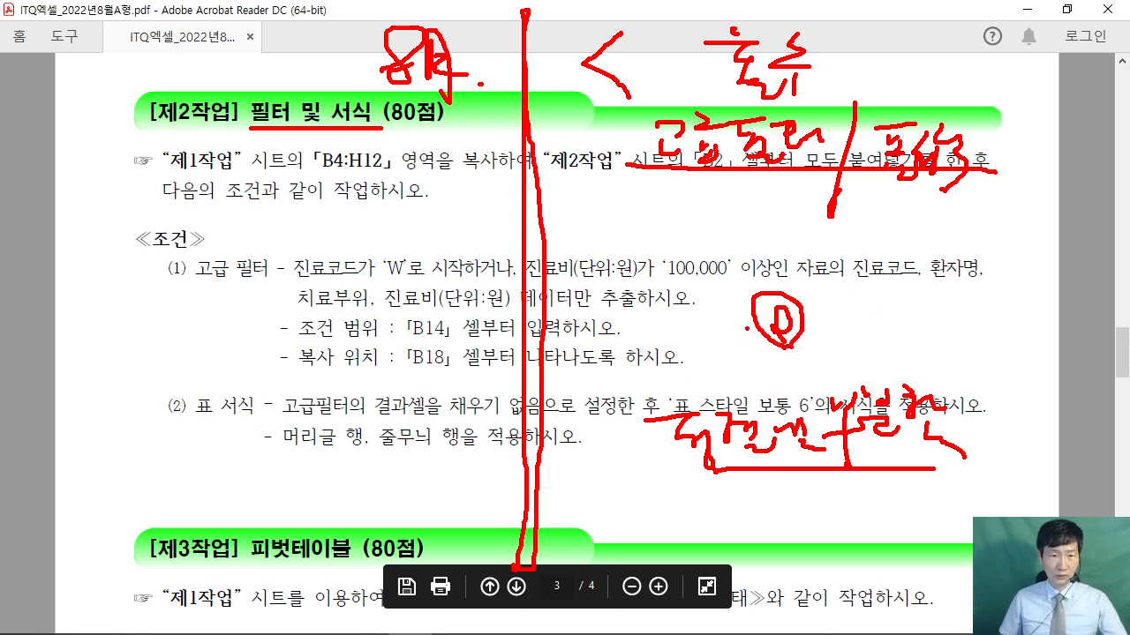
key("Escape")
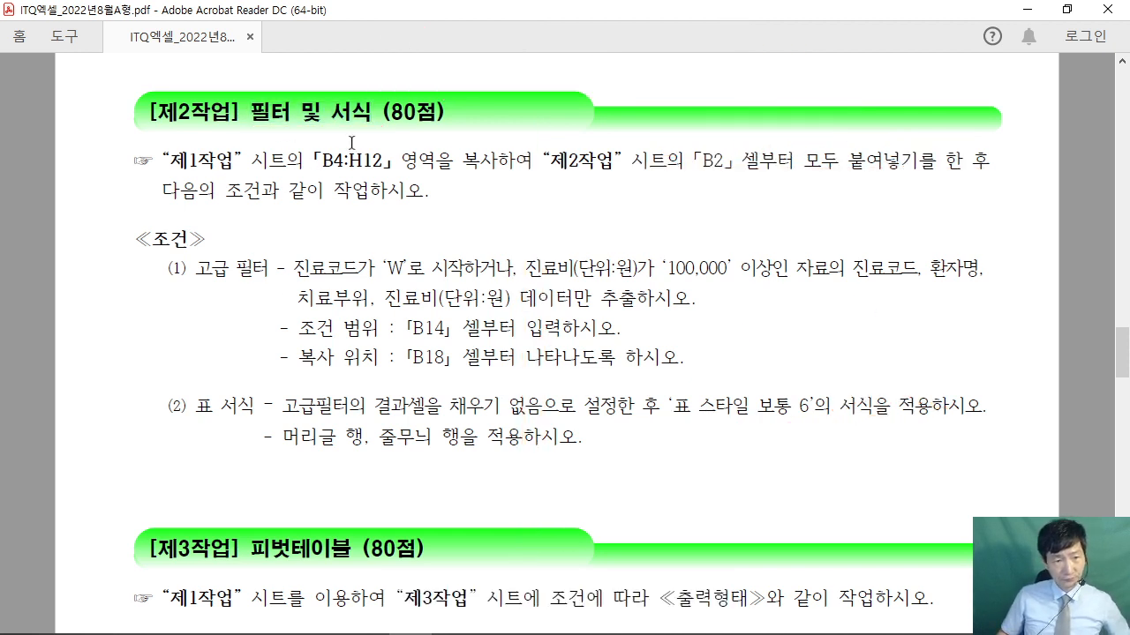
left_click_drag(160, 162, 344, 166)
left_click(303, 188)
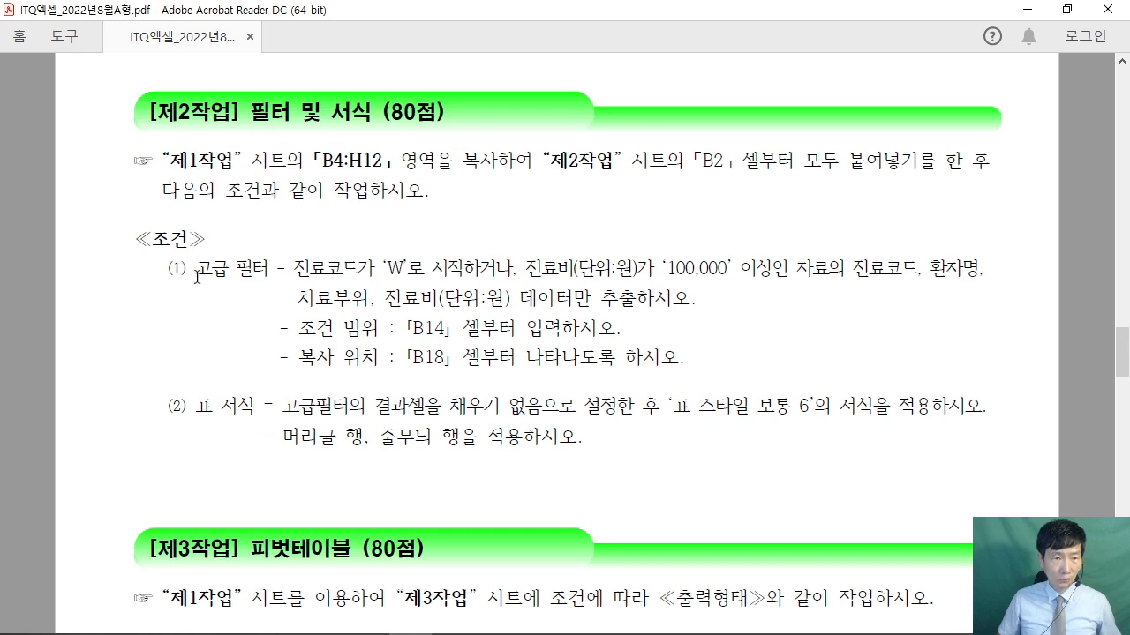
left_click_drag(187, 244, 276, 255)
left_click(277, 255)
left_click_drag(194, 406, 265, 408)
left_click(266, 441)
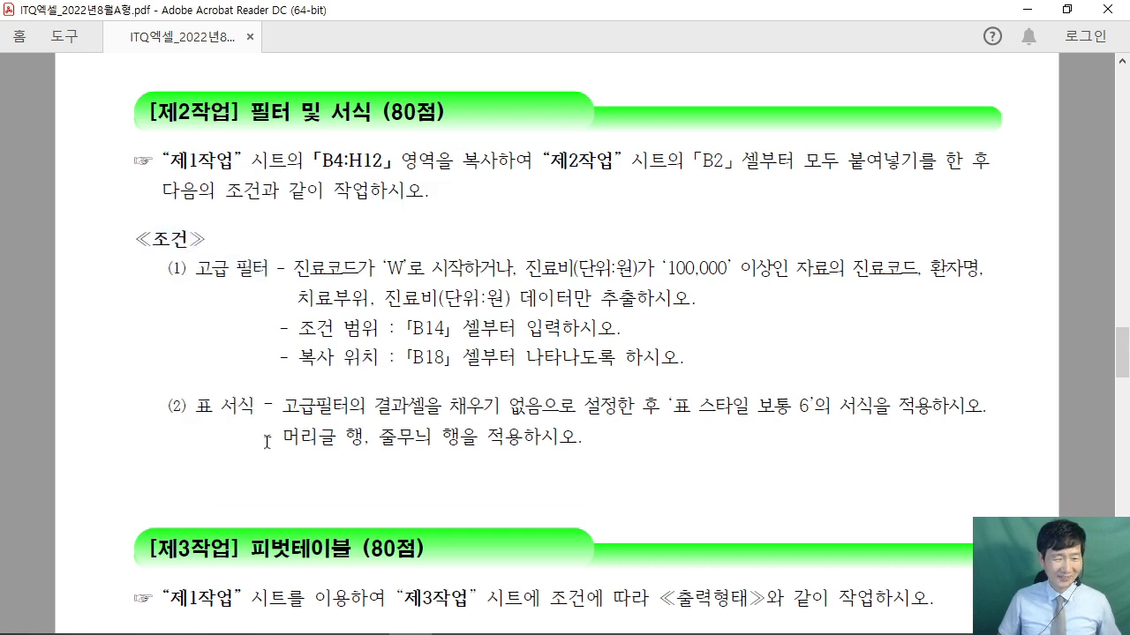
left_click_drag(194, 267, 284, 270)
left_click_drag(168, 407, 254, 409)
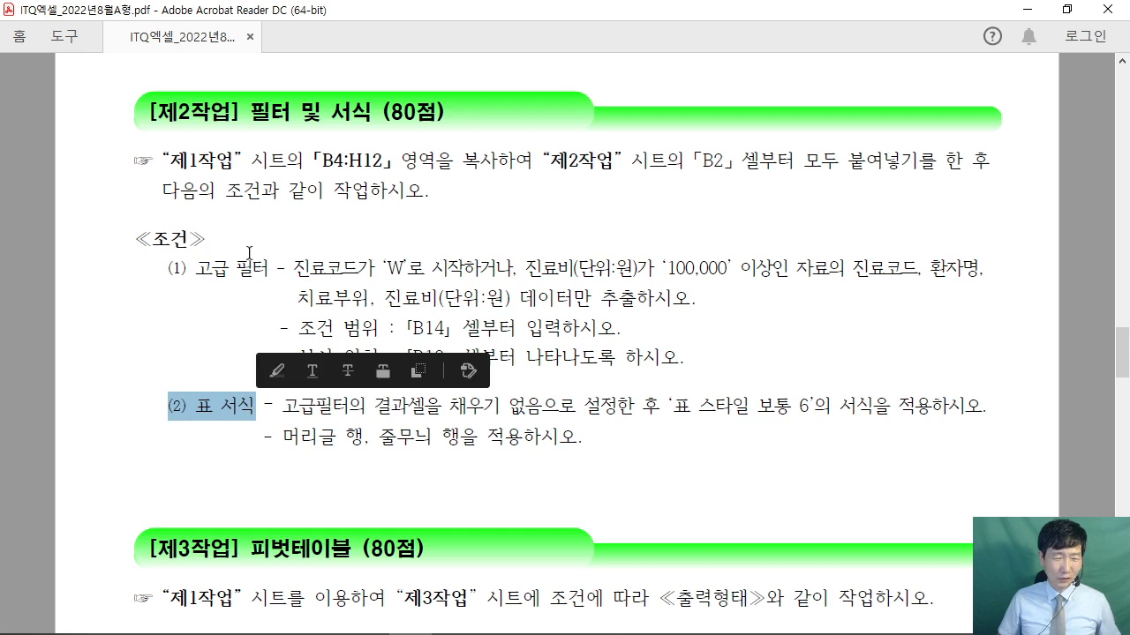
left_click_drag(241, 549, 393, 552)
left_click(500, 358)
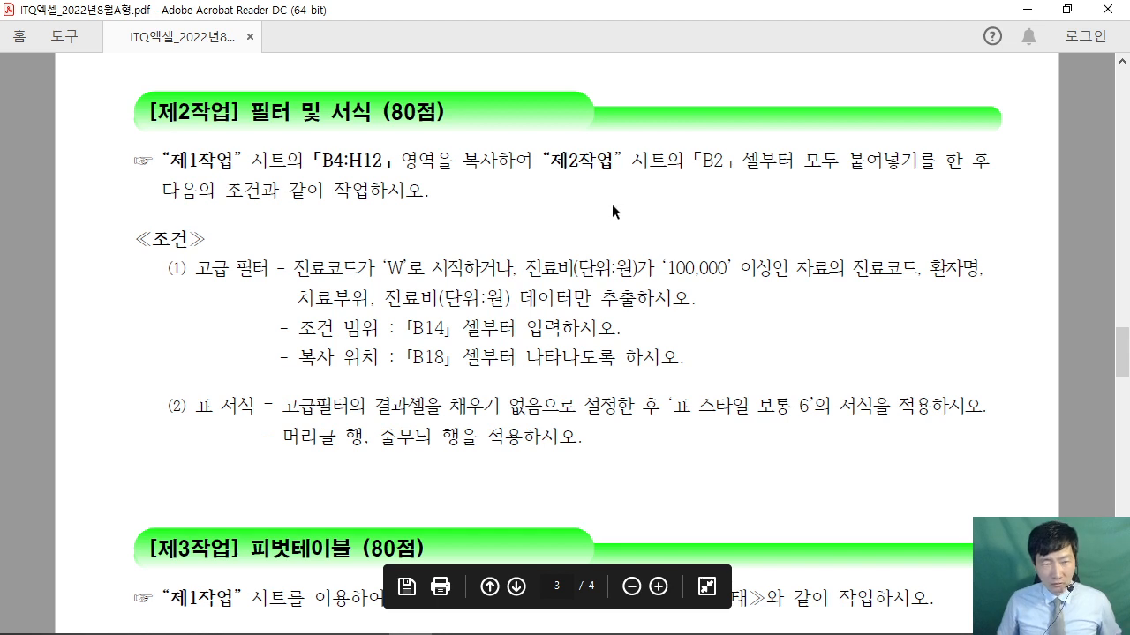
mouse_move(593, 177)
left_mouse_down()
mouse_move(613, 200)
mouse_move(627, 194)
mouse_move(619, 227)
left_mouse_up()
mouse_move(613, 234)
left_mouse_down()
mouse_move(641, 238)
mouse_move(637, 254)
left_mouse_up()
left_click_drag(650, 191, 676, 187)
left_click_drag(645, 201, 681, 216)
left_click_drag(665, 227, 726, 238)
left_click_drag(704, 198, 750, 199)
mouse_move(746, 198)
left_mouse_down()
mouse_move(763, 203)
mouse_move(756, 243)
mouse_move(768, 243)
left_mouse_up()
left_click_drag(771, 164, 786, 175)
mouse_move(766, 188)
left_mouse_down()
mouse_move(789, 185)
mouse_move(779, 200)
left_mouse_up()
mouse_move(793, 194)
left_mouse_down()
mouse_move(813, 202)
mouse_move(817, 222)
left_mouse_up()
mouse_move(824, 191)
left_mouse_down()
mouse_move(841, 188)
mouse_move(842, 201)
left_mouse_up()
left_click_drag(857, 169, 858, 237)
left_click_drag(916, 151, 880, 319)
mouse_move(947, 236)
left_mouse_down()
mouse_move(962, 275)
mouse_move(1006, 244)
left_mouse_up()
left_click_drag(988, 256, 1006, 281)
mouse_move(1016, 229)
left_mouse_down()
mouse_move(1037, 235)
mouse_move(1054, 284)
left_mouse_up()
left_click_drag(1055, 235, 1070, 251)
left_click_drag(1053, 249, 1084, 278)
mouse_move(1060, 205)
left_mouse_down()
mouse_move(1072, 311)
mouse_move(919, 265)
left_mouse_up()
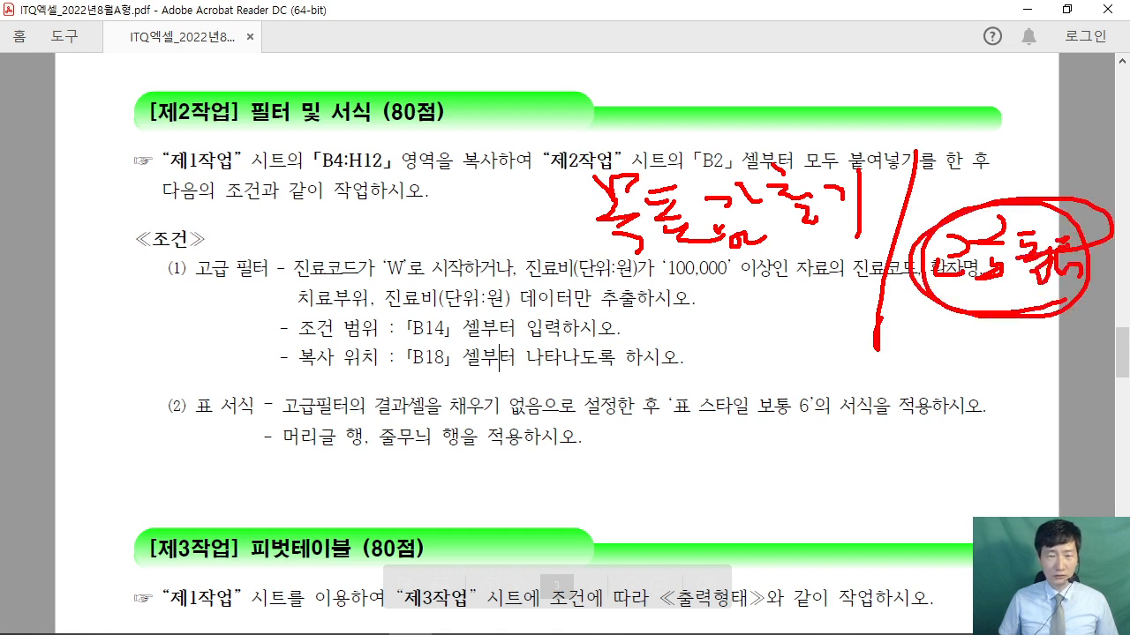
mouse_move(254, 282)
left_mouse_down()
mouse_move(132, 285)
mouse_move(270, 307)
left_mouse_up()
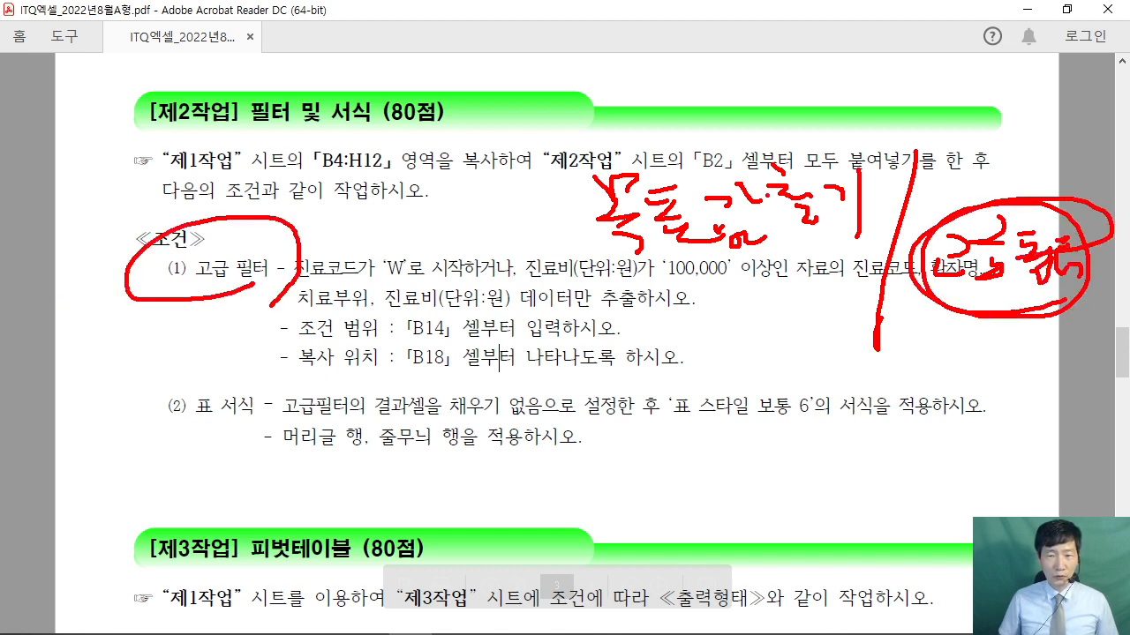
mouse_move(759, 235)
left_mouse_down()
mouse_move(834, 163)
mouse_move(799, 279)
left_mouse_up()
mouse_move(168, 499)
left_mouse_down()
mouse_move(326, 406)
mouse_move(141, 468)
left_mouse_up()
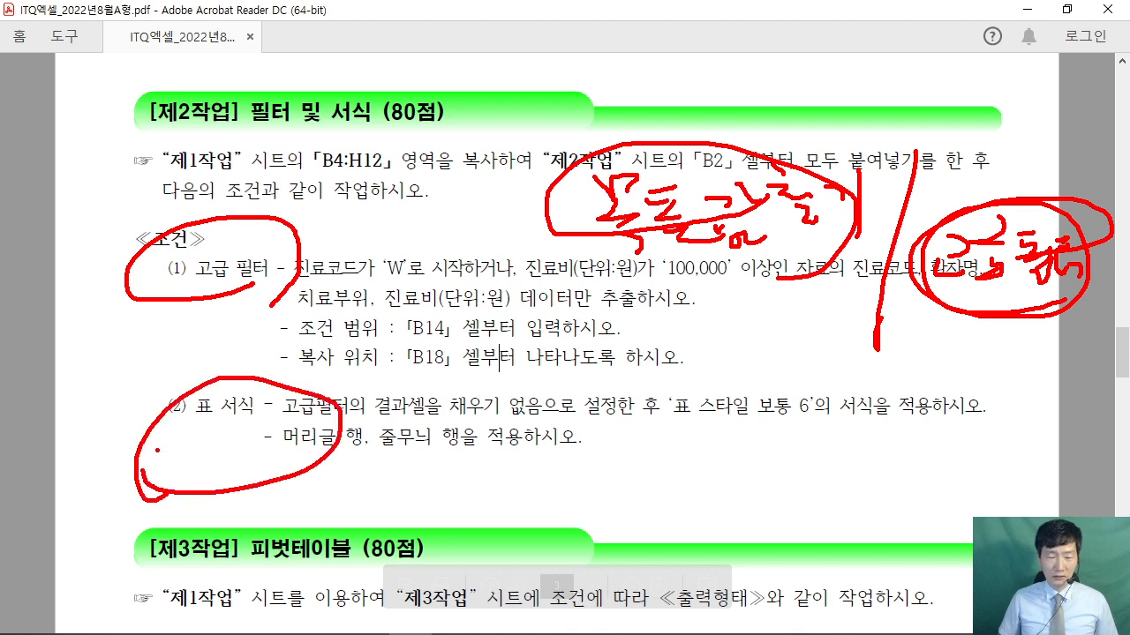
left_click_drag(518, 200, 543, 331)
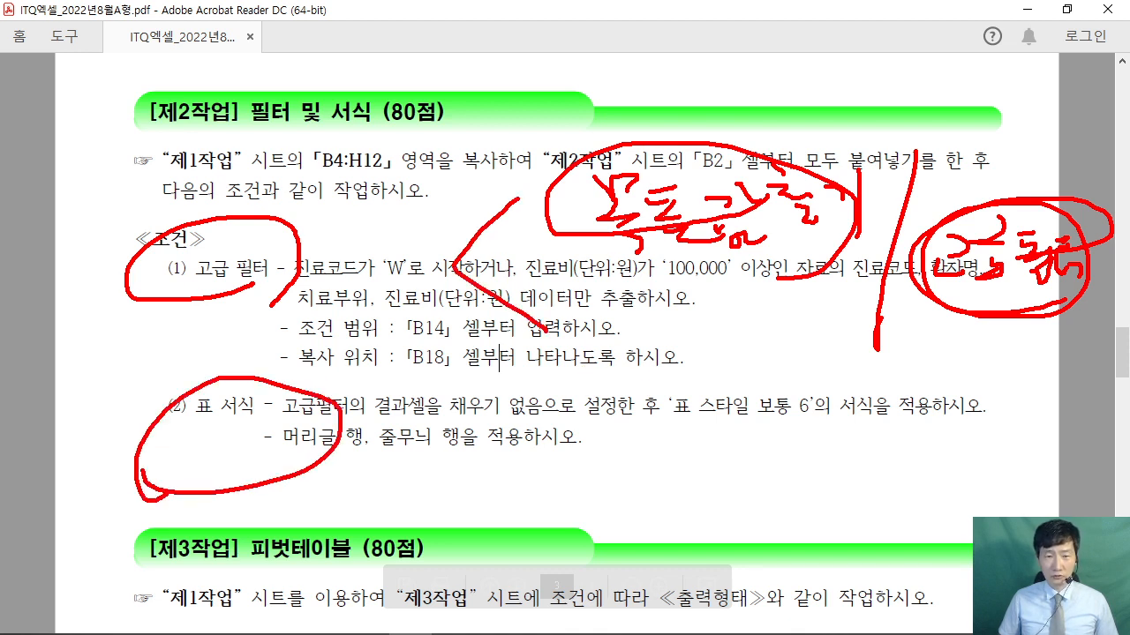
mouse_move(600, 258)
left_mouse_down()
mouse_move(696, 242)
mouse_move(782, 256)
left_mouse_up()
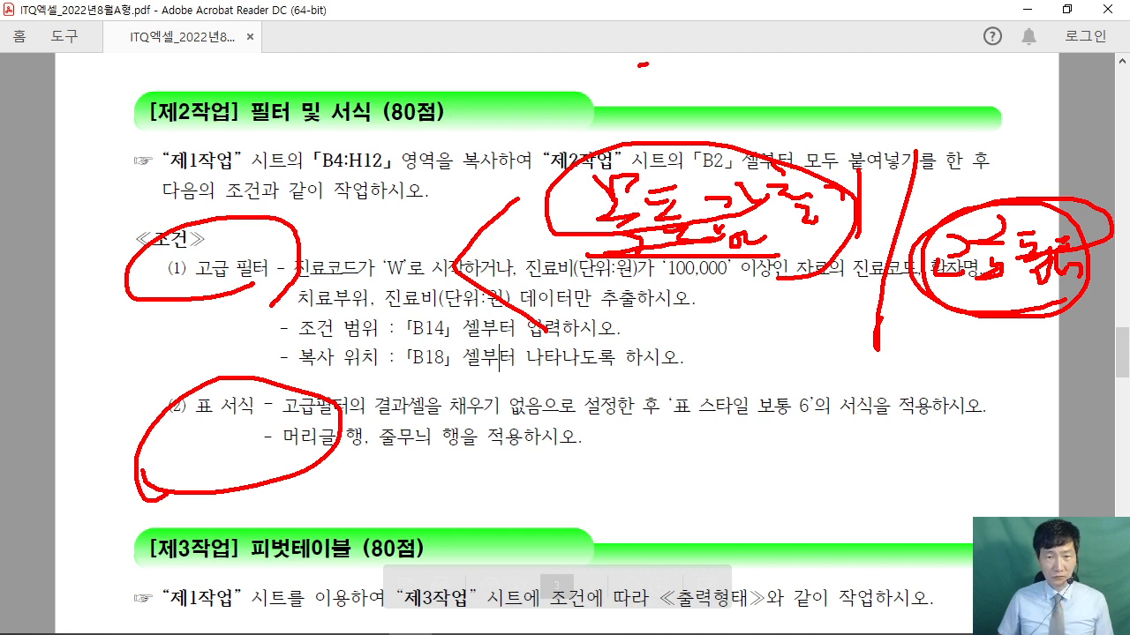
mouse_move(644, 49)
left_mouse_down()
mouse_move(662, 104)
mouse_move(680, 97)
left_mouse_up()
left_click_drag(688, 44, 708, 110)
left_click_drag(608, 107, 732, 108)
left_click_drag(584, 250, 789, 249)
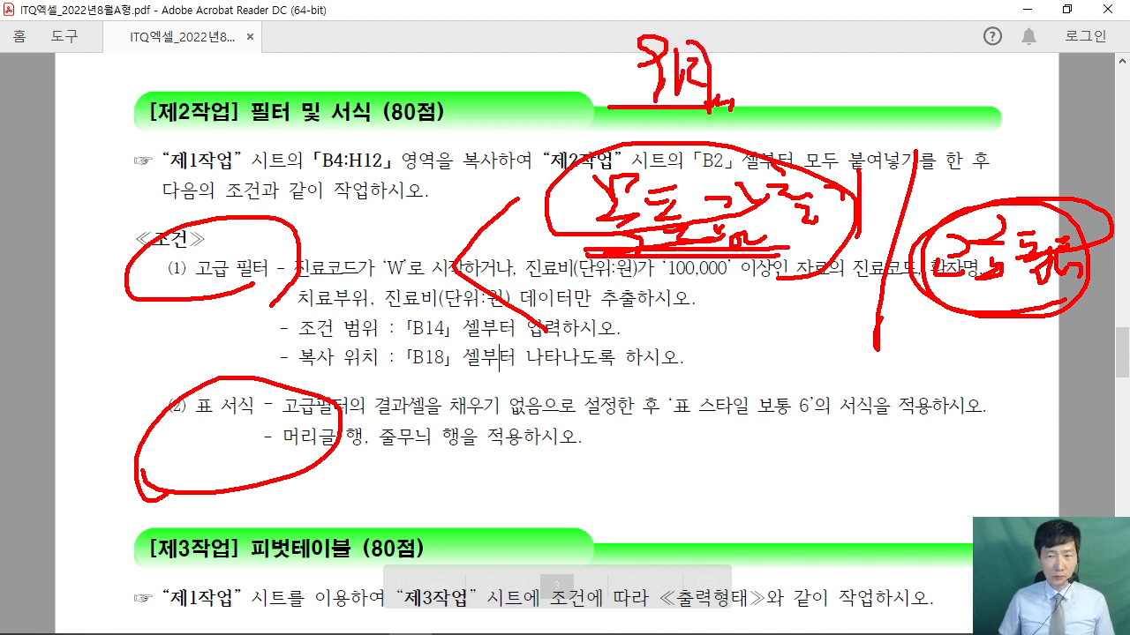
left_click_drag(969, 300, 1081, 293)
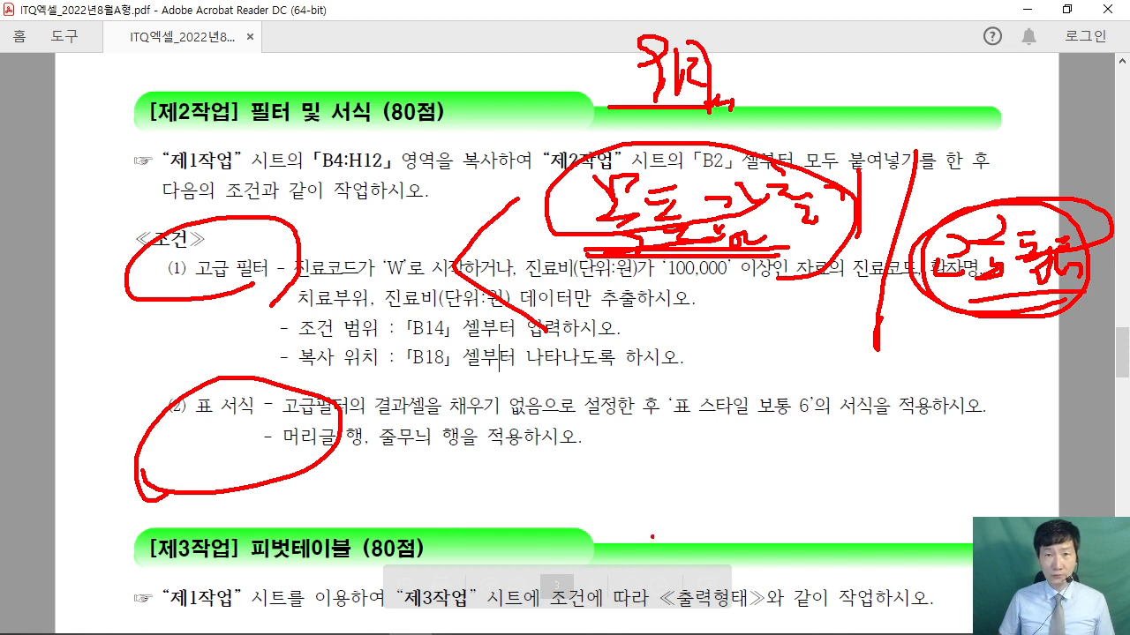
key("Escape")
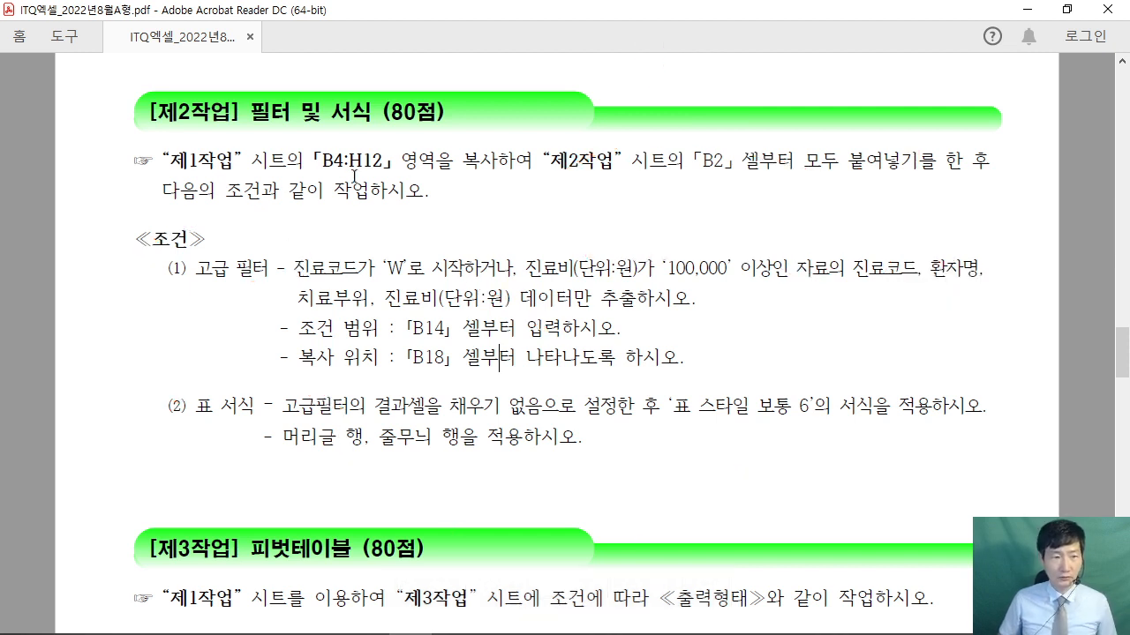
left_click_drag(196, 268, 270, 268)
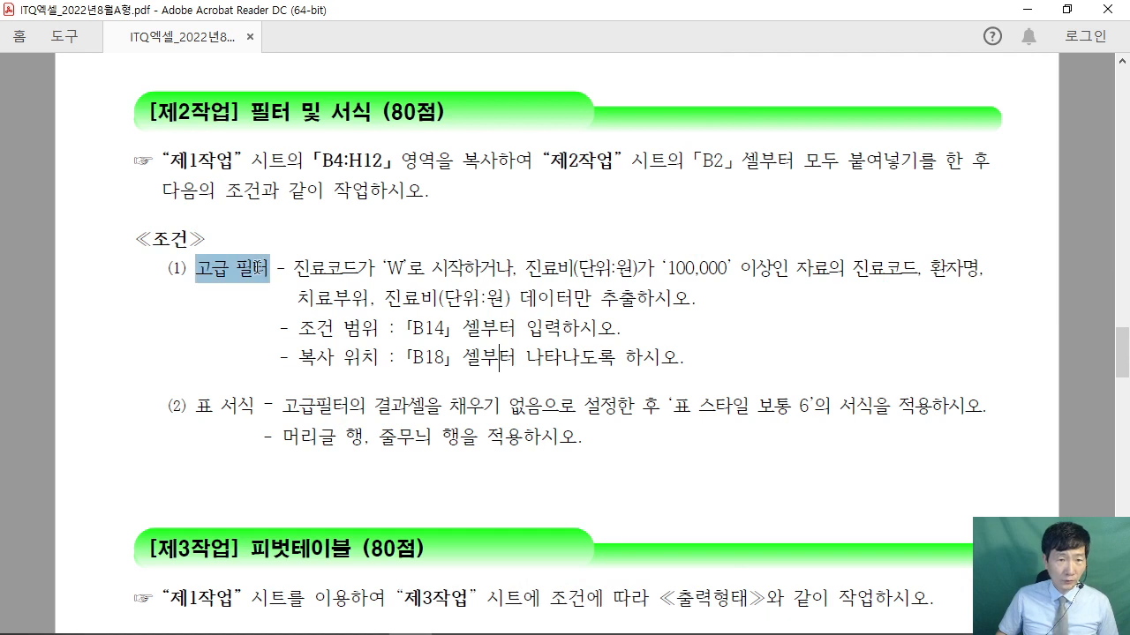
left_click_drag(162, 161, 434, 196)
left_click(432, 194)
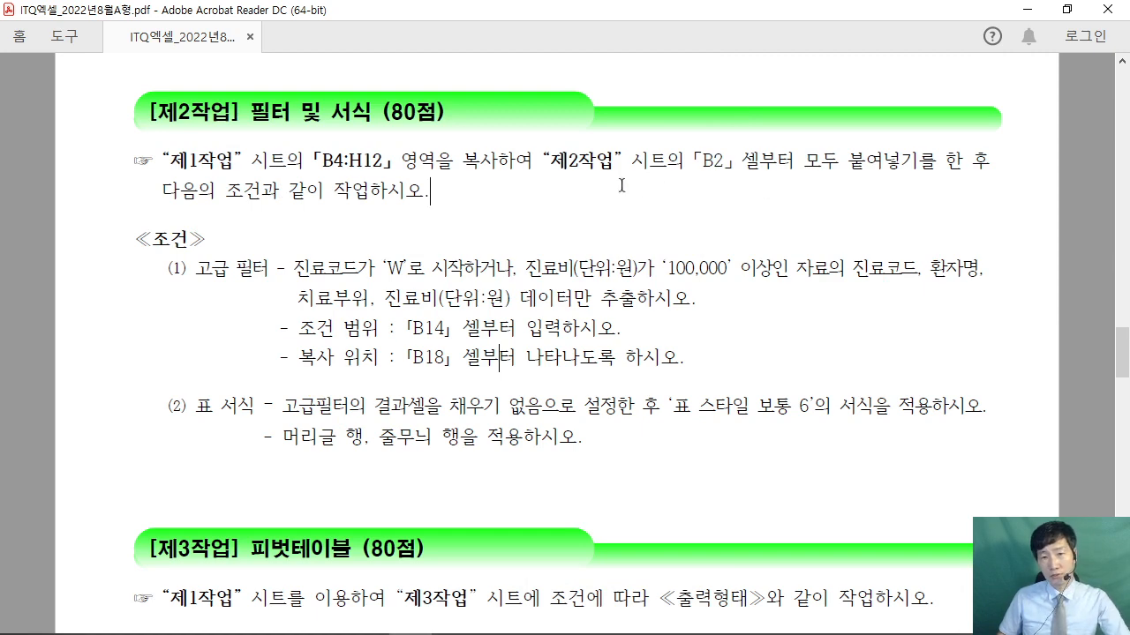
- Copy B4:H12 from 제1작업 and paste it into 제2작업 starting at B2
left_click(1068, 11)
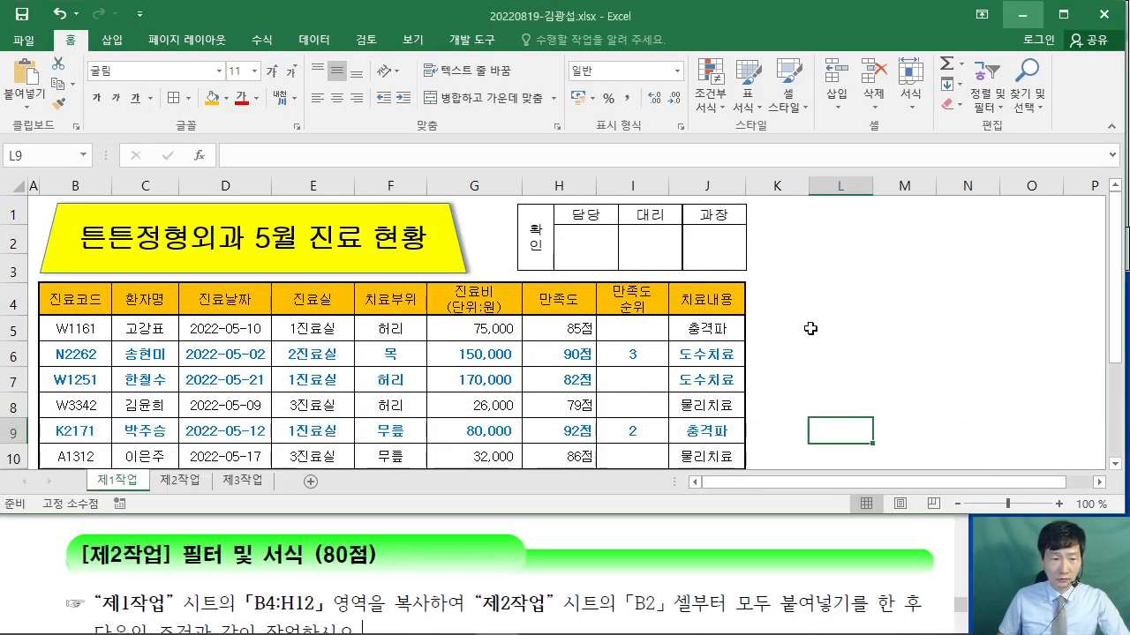
left_click_drag(55, 300, 540, 389)
right_click(540, 381)
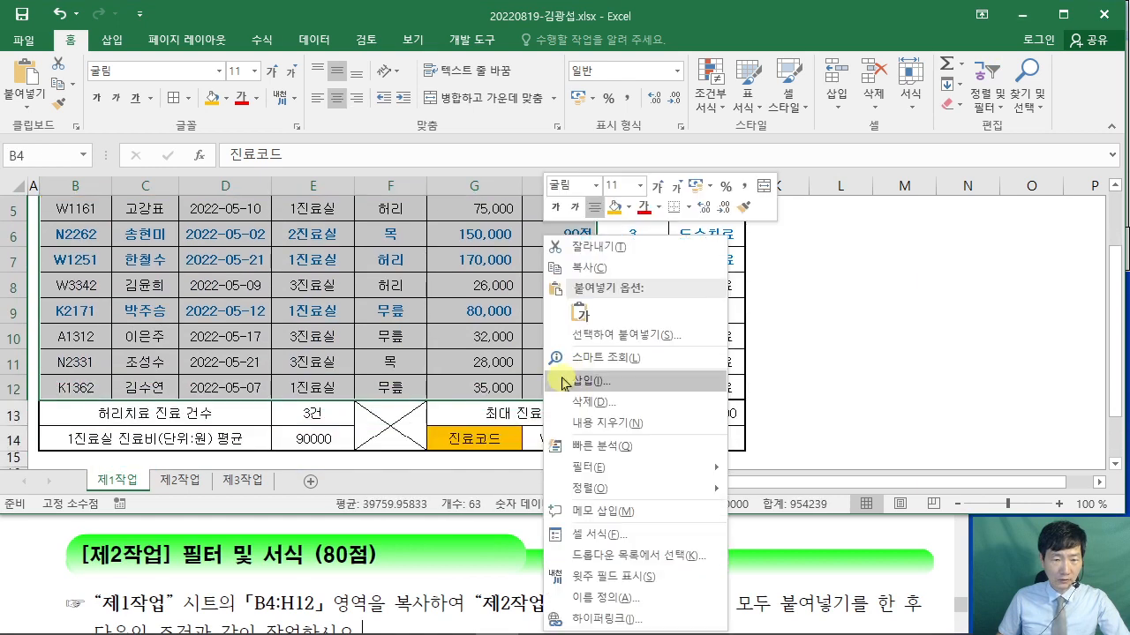
left_click(574, 265)
scroll(248, 437, "up", 2)
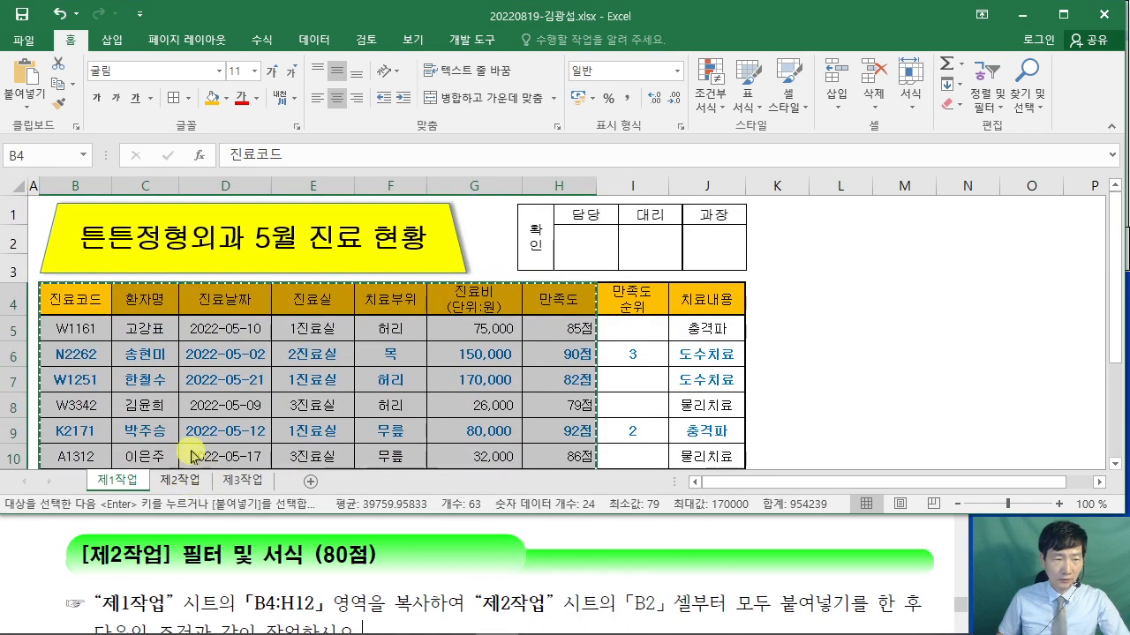
left_click(179, 479)
left_click(95, 253)
right_click(97, 253)
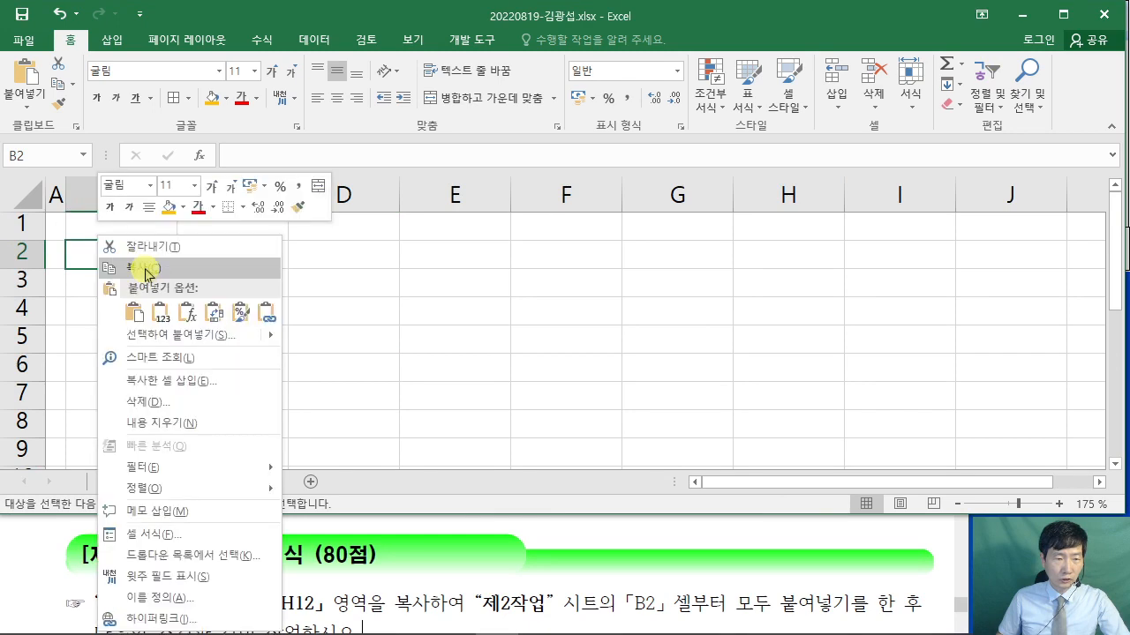
left_click(136, 315)
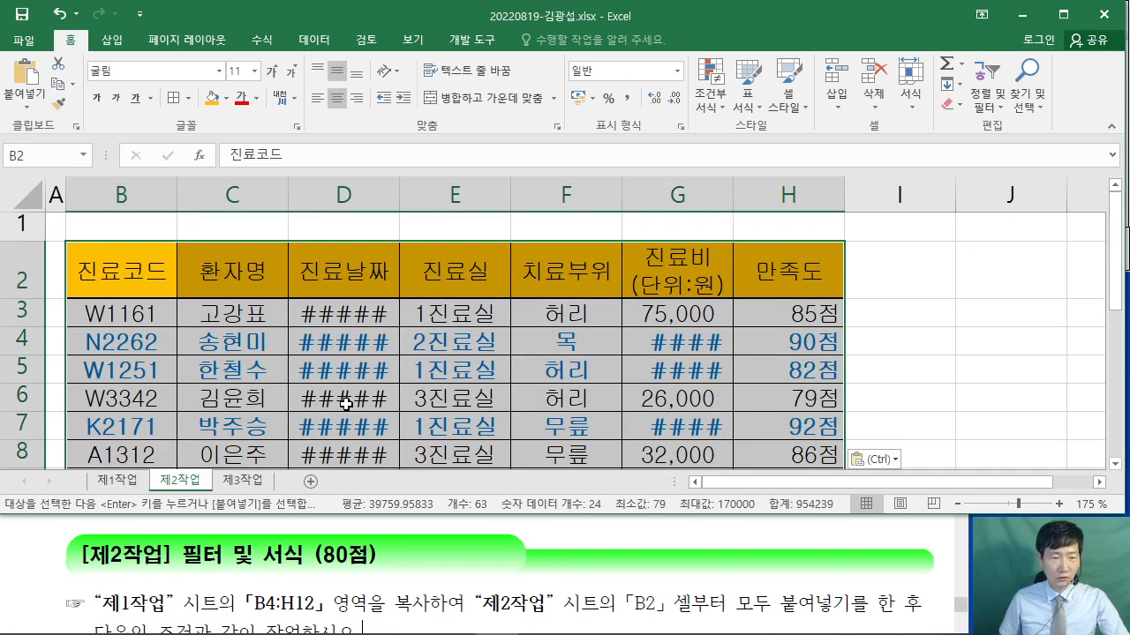
- Widen columns D and G so the dates and fees display fully
scroll(336, 393, "down", 2)
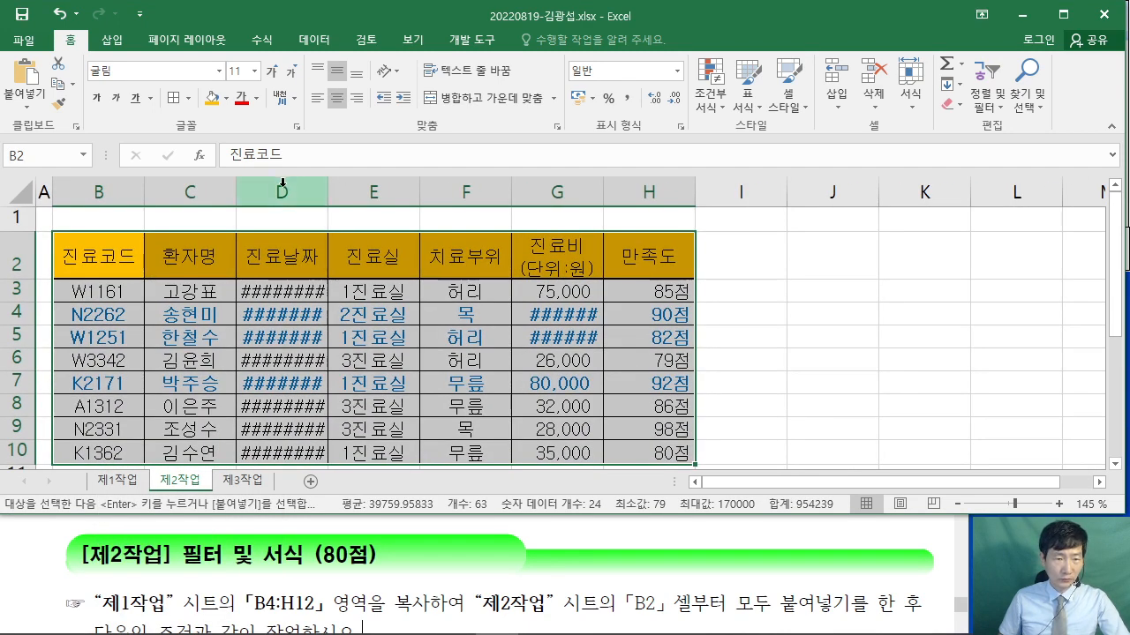
left_click_drag(329, 195, 371, 193)
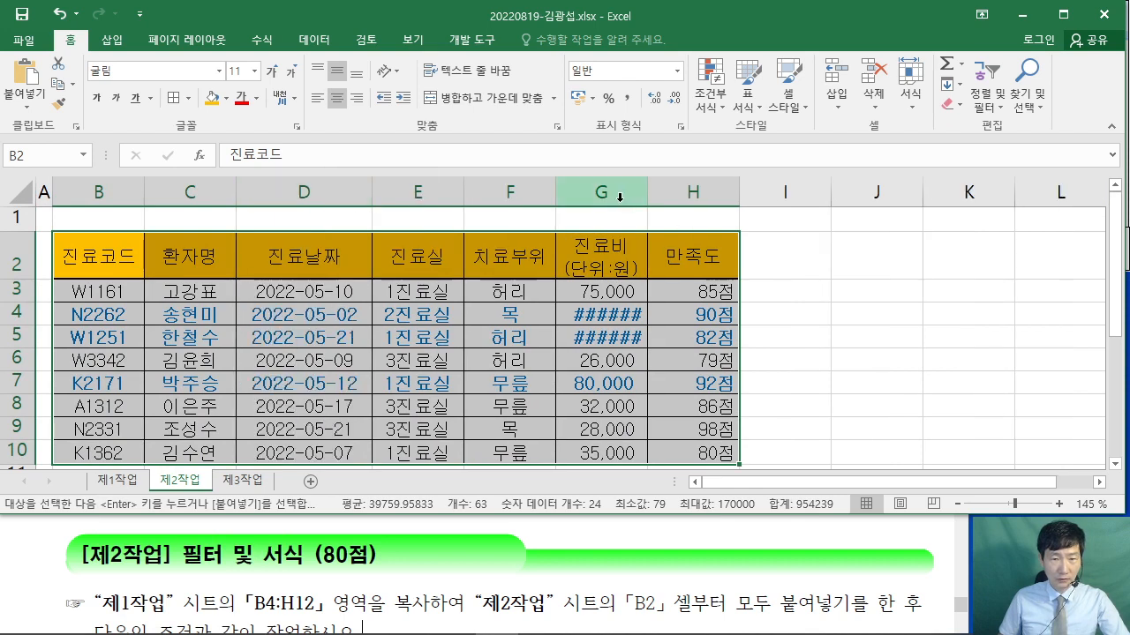
left_click_drag(649, 192, 675, 192)
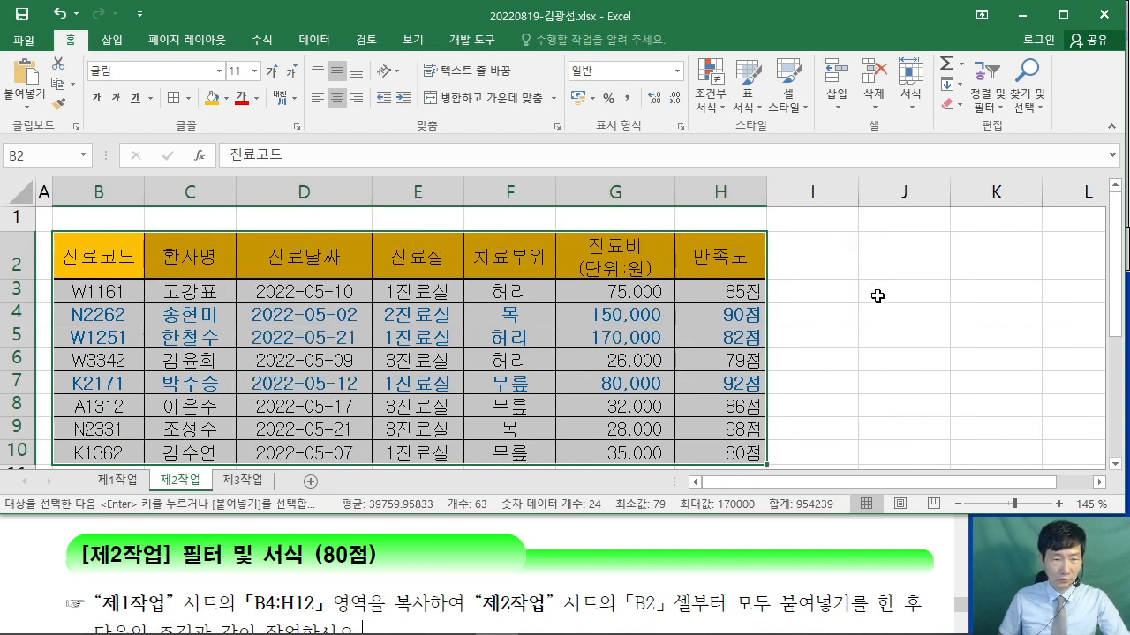
left_click(877, 296)
scroll(877, 296, "down", 2)
scroll(878, 295, "up", 2)
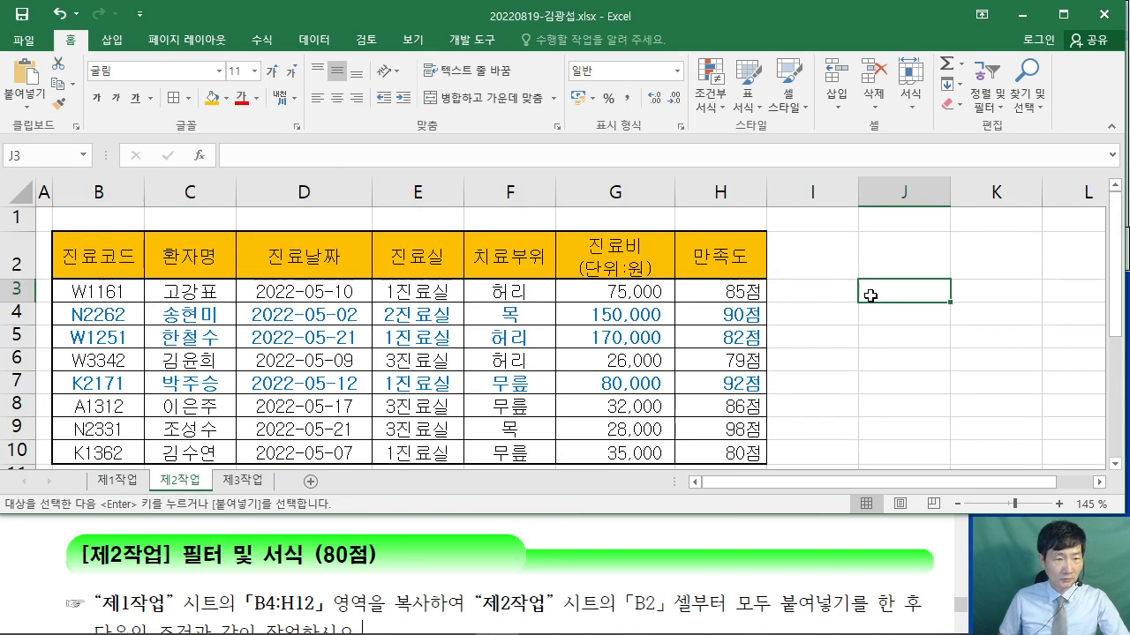
left_click(744, 547)
- Underline the B14 location and the W* and 100,000-or-more conditions, numbering them 1 and 2
scroll(744, 547, "down", 4)
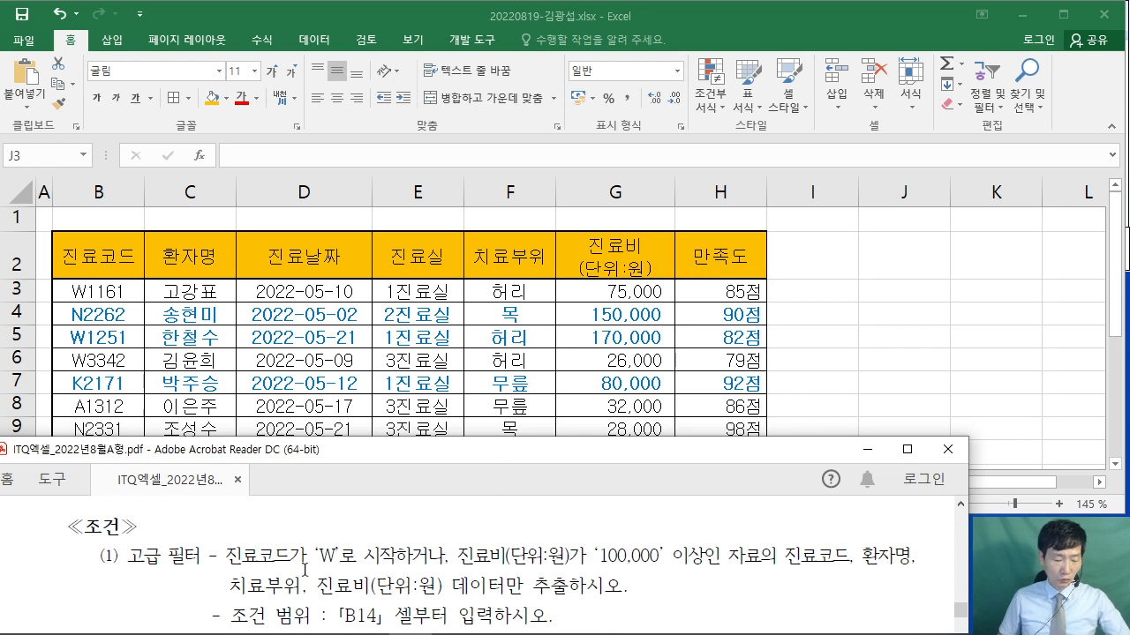
scroll(296, 565, "down", 1)
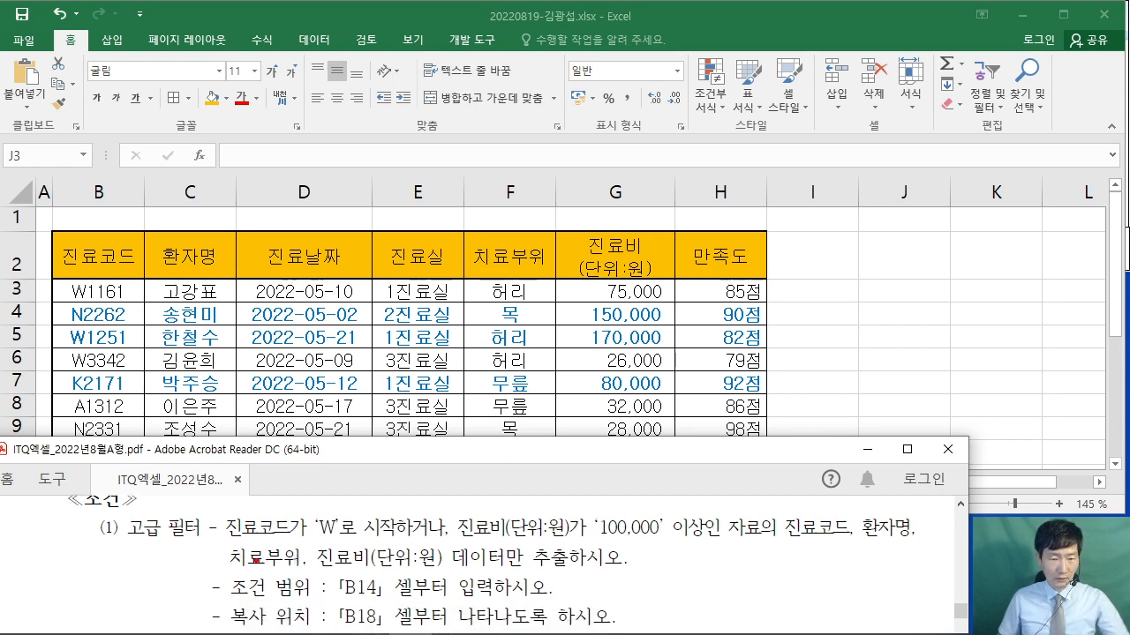
left_click_drag(313, 602, 371, 604)
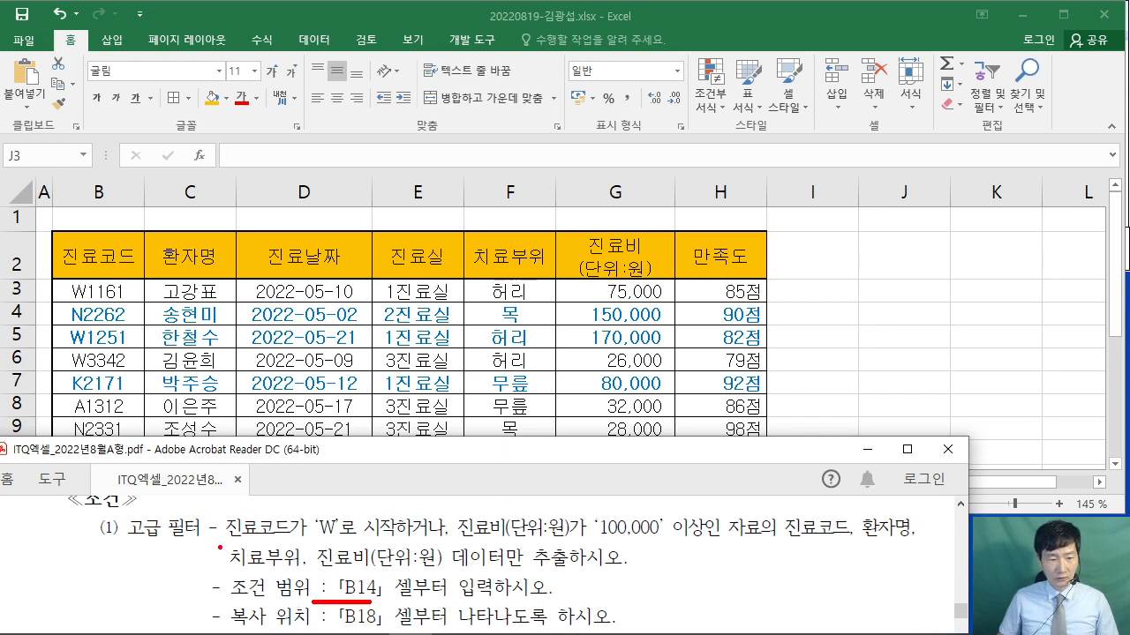
left_click_drag(219, 547, 422, 544)
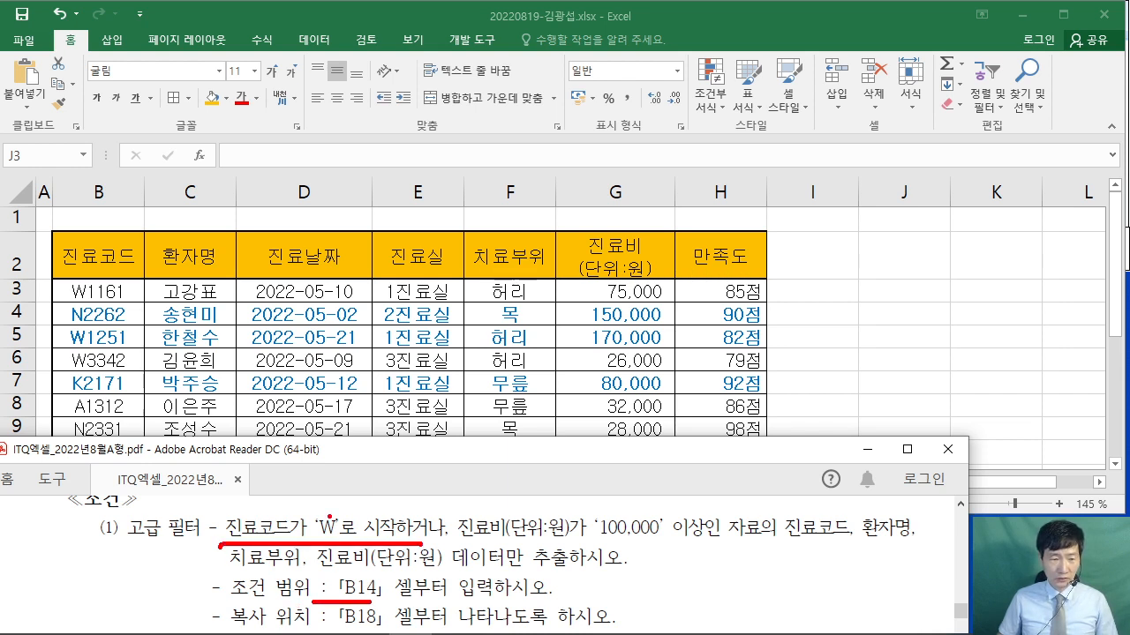
mouse_move(345, 464)
left_mouse_down()
mouse_move(346, 510)
mouse_move(356, 457)
left_mouse_up()
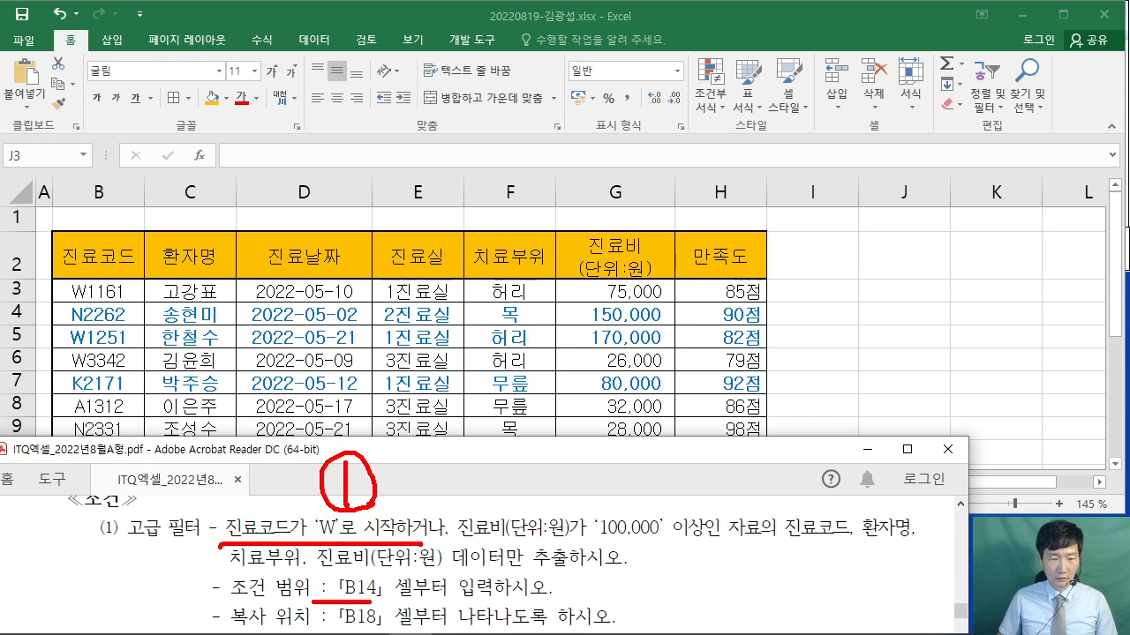
left_click_drag(459, 536, 726, 534)
mouse_move(586, 476)
left_mouse_down()
mouse_move(589, 494)
mouse_move(623, 492)
left_mouse_up()
mouse_move(569, 440)
left_mouse_down()
mouse_move(574, 510)
mouse_move(612, 501)
left_mouse_up()
- Circle 진료코드 and 진료비(단위:원) in the conditions and in the sheet headers
mouse_move(268, 551)
left_mouse_down()
mouse_move(279, 500)
mouse_move(282, 555)
left_mouse_up()
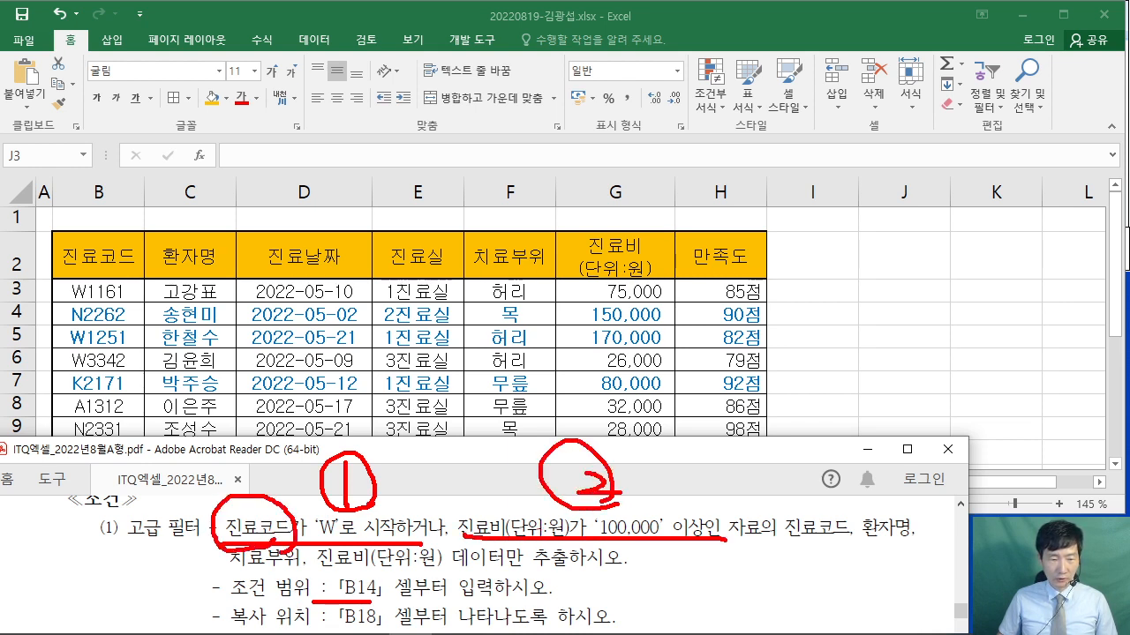
mouse_move(538, 554)
left_mouse_down()
mouse_move(454, 518)
mouse_move(516, 565)
mouse_move(476, 563)
left_mouse_up()
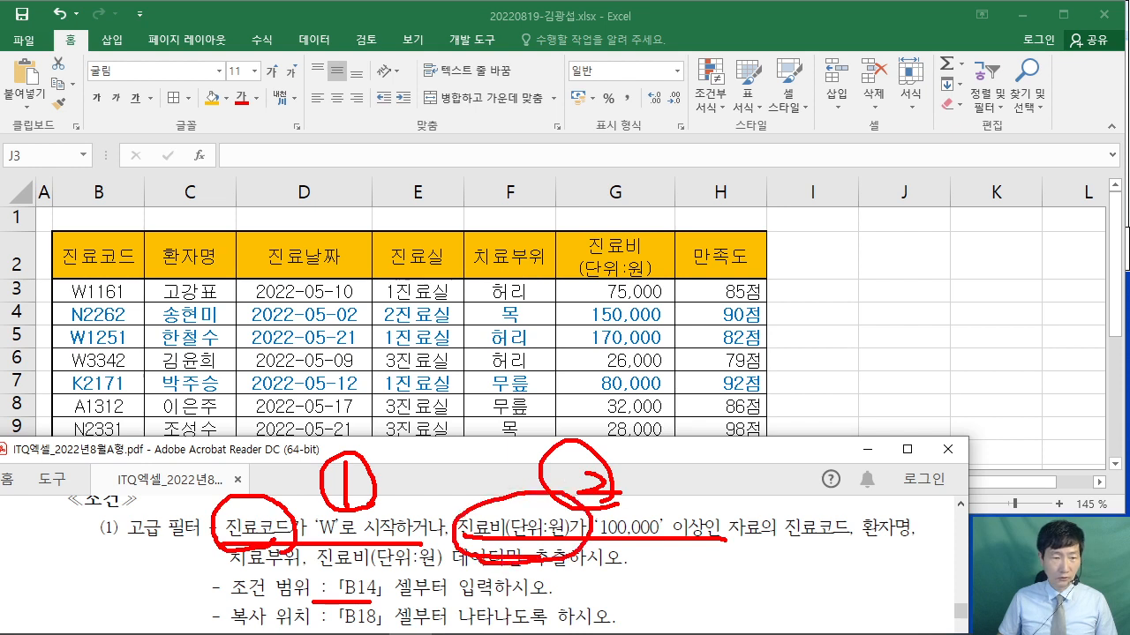
mouse_move(143, 284)
left_mouse_down()
mouse_move(49, 240)
mouse_move(140, 283)
left_mouse_up()
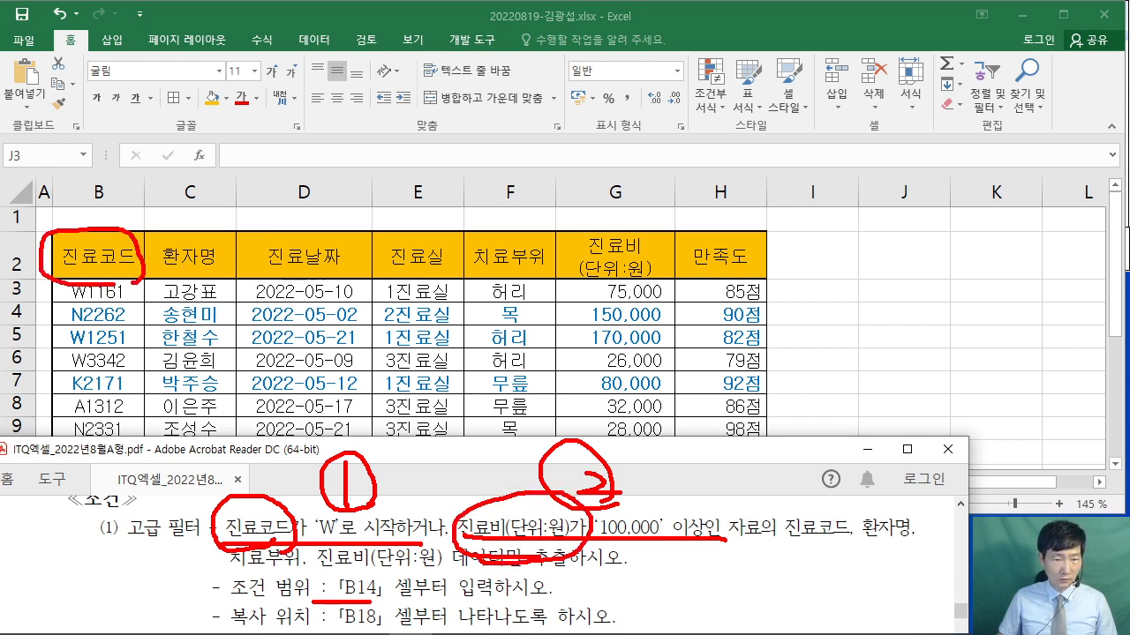
mouse_move(638, 277)
left_mouse_down()
mouse_move(554, 265)
mouse_move(676, 279)
mouse_move(595, 279)
left_mouse_up()
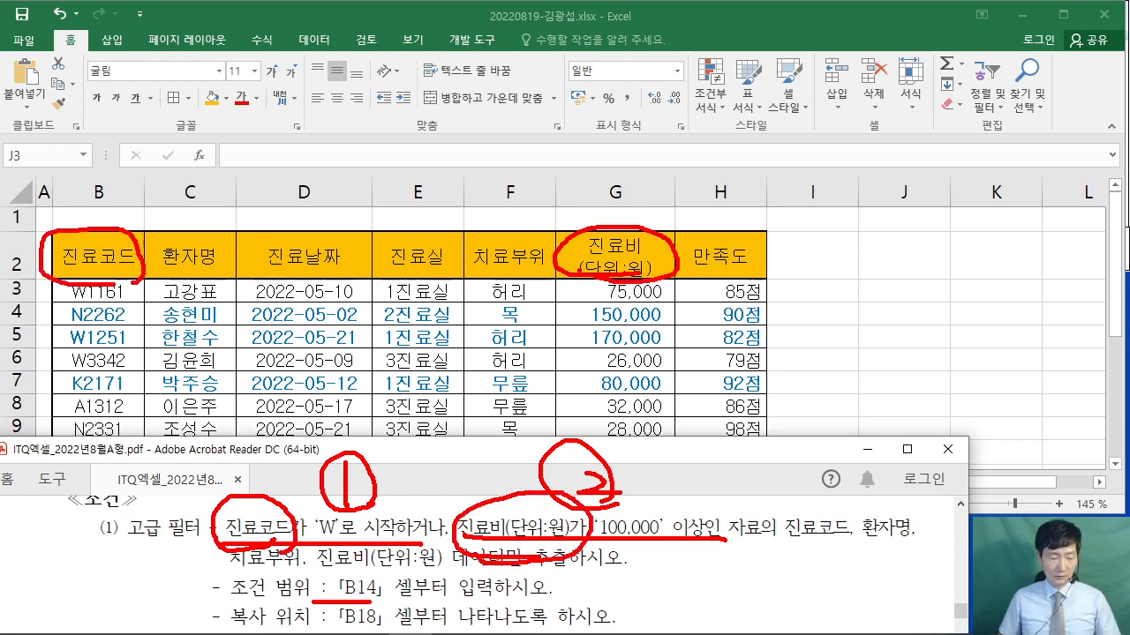
- Copy the 진료코드 (B2) and 진료비(단위:원) (G2) headers and select B14 for pasting
key("Escape")
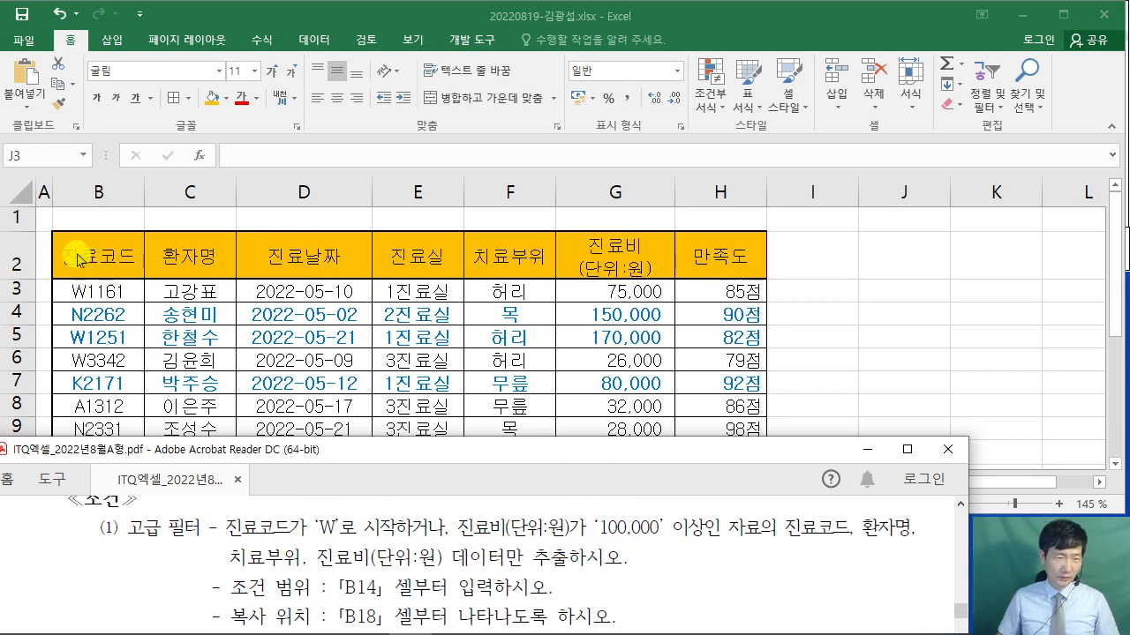
left_click(90, 253)
left_click(592, 261, "ctrl")
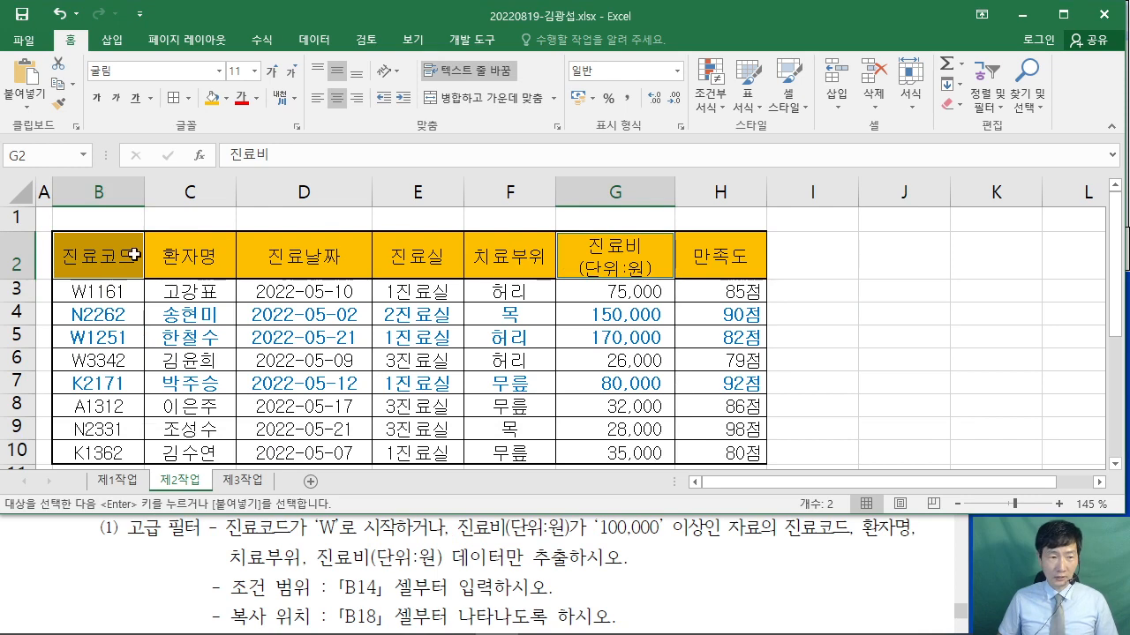
left_click(101, 258)
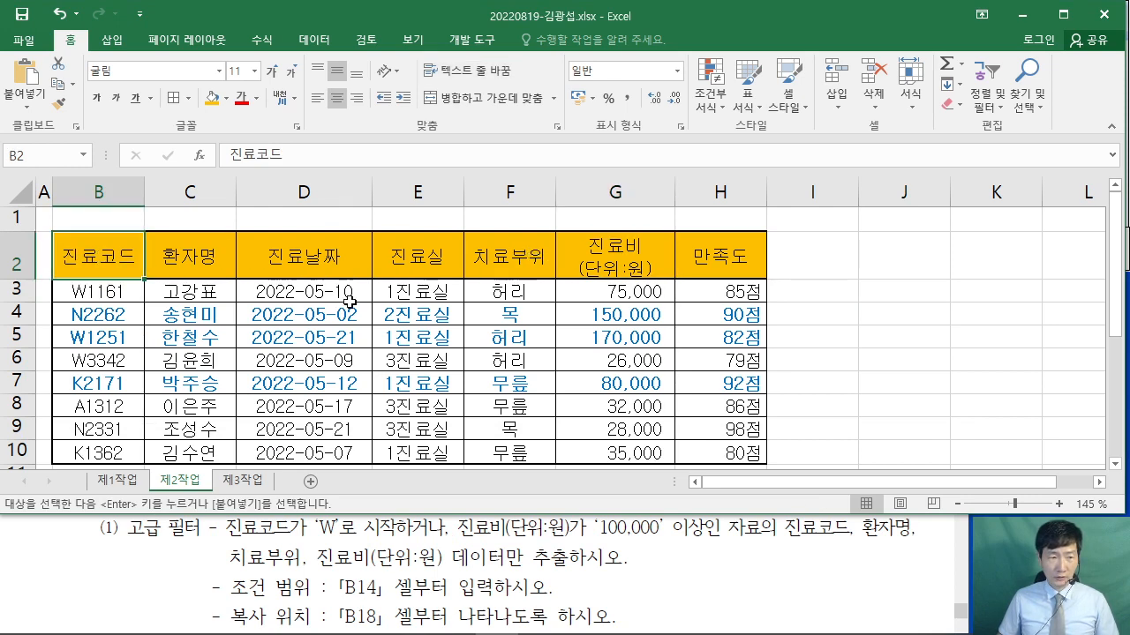
left_click(618, 259, "ctrl")
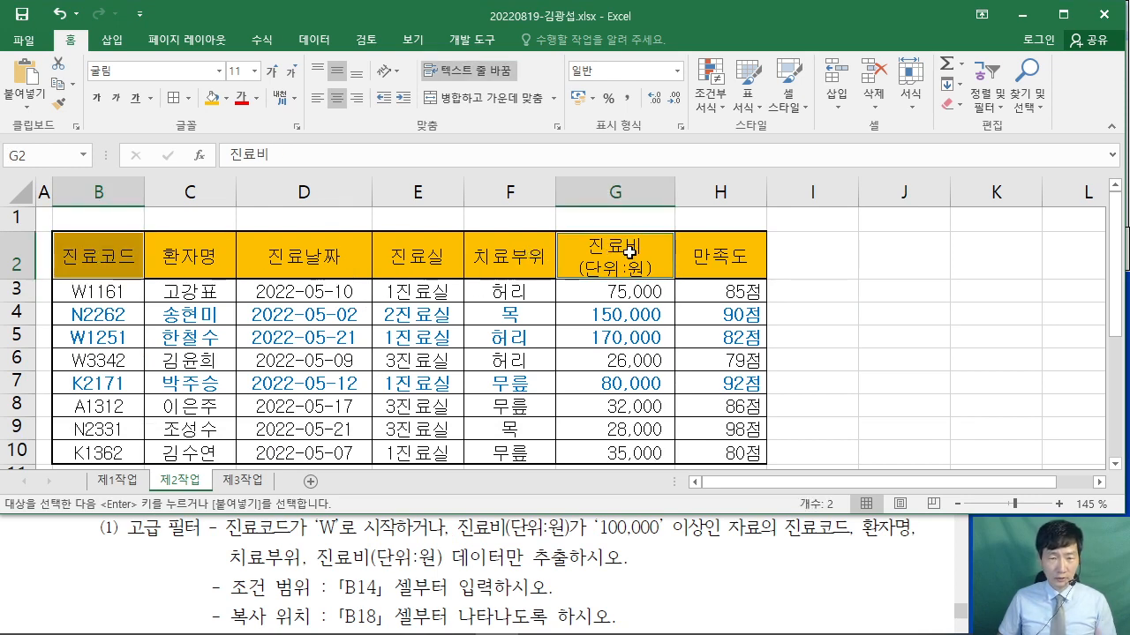
right_click(632, 254)
left_click(666, 248)
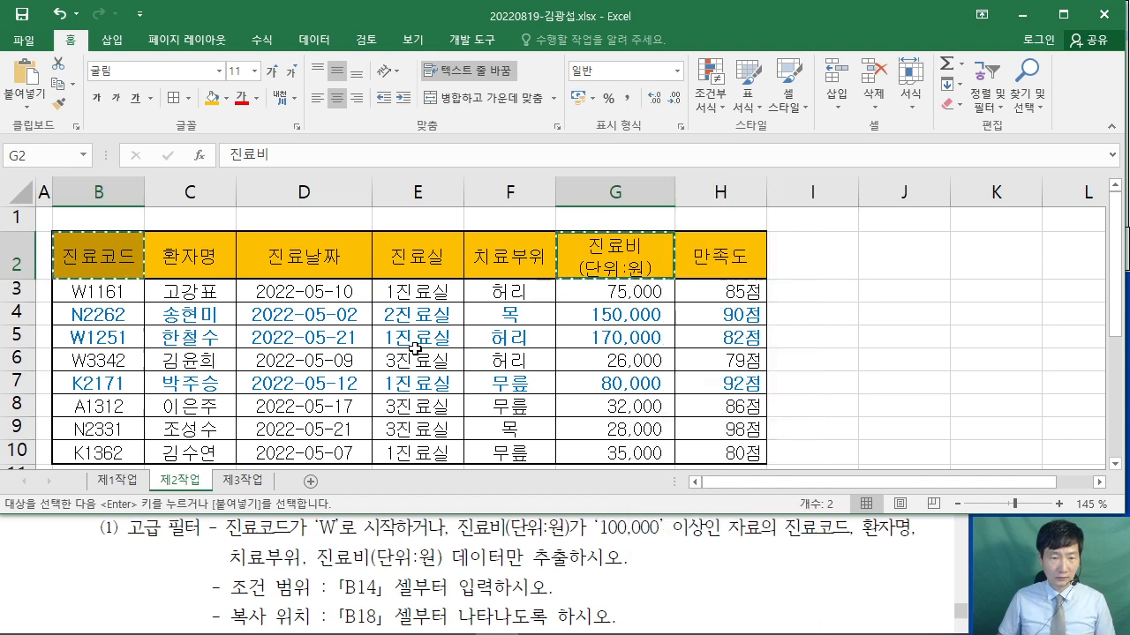
scroll(217, 346, "down", 4)
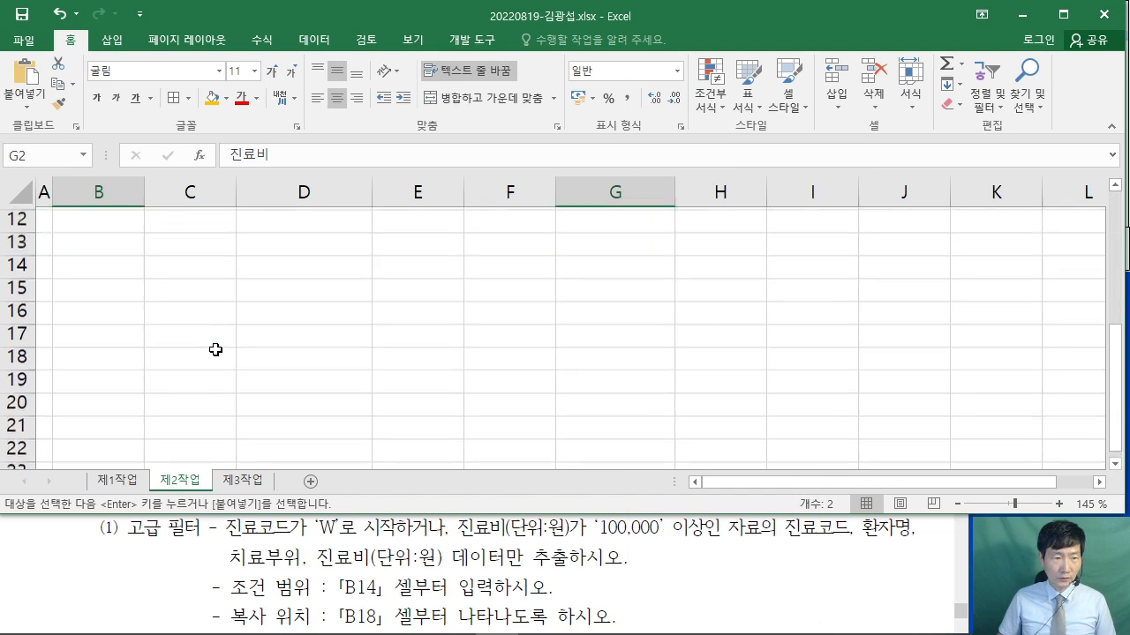
left_click(88, 238)
- Paste the two headers into B14:C14 and enter W* in B15
right_click(88, 238)
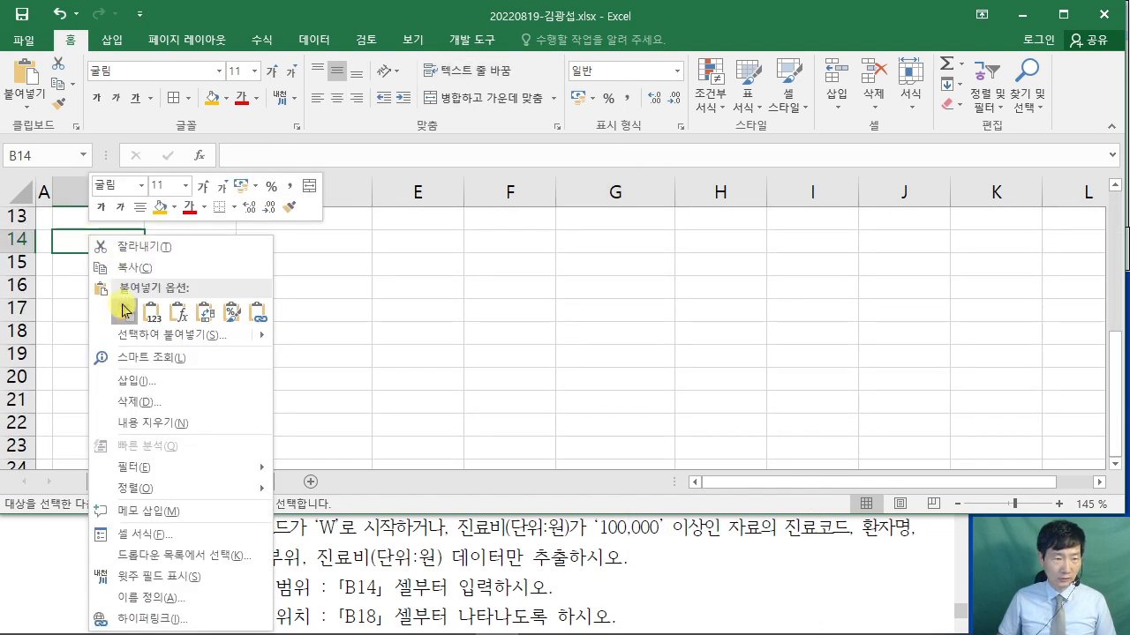
left_click(112, 310)
left_click(255, 403)
left_click(103, 287)
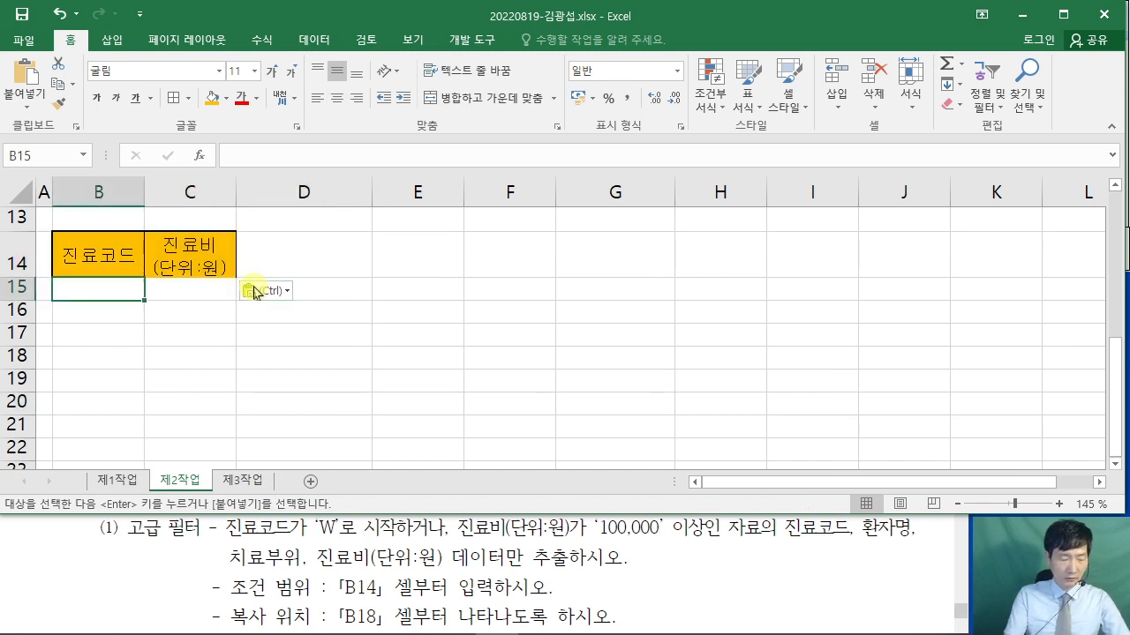
type("W")
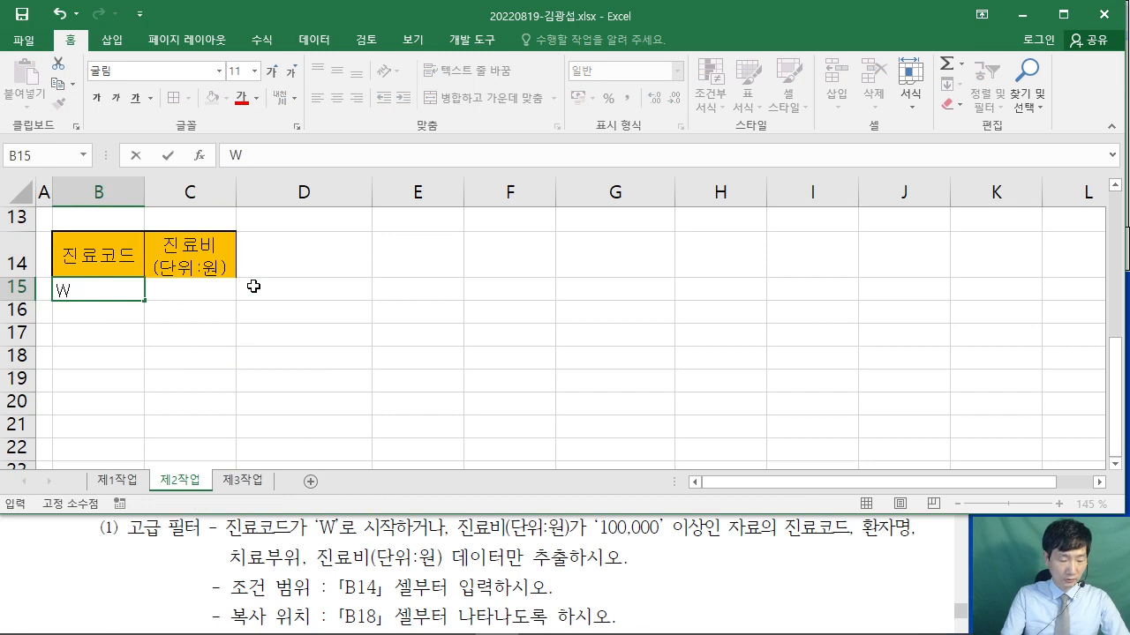
type("*")
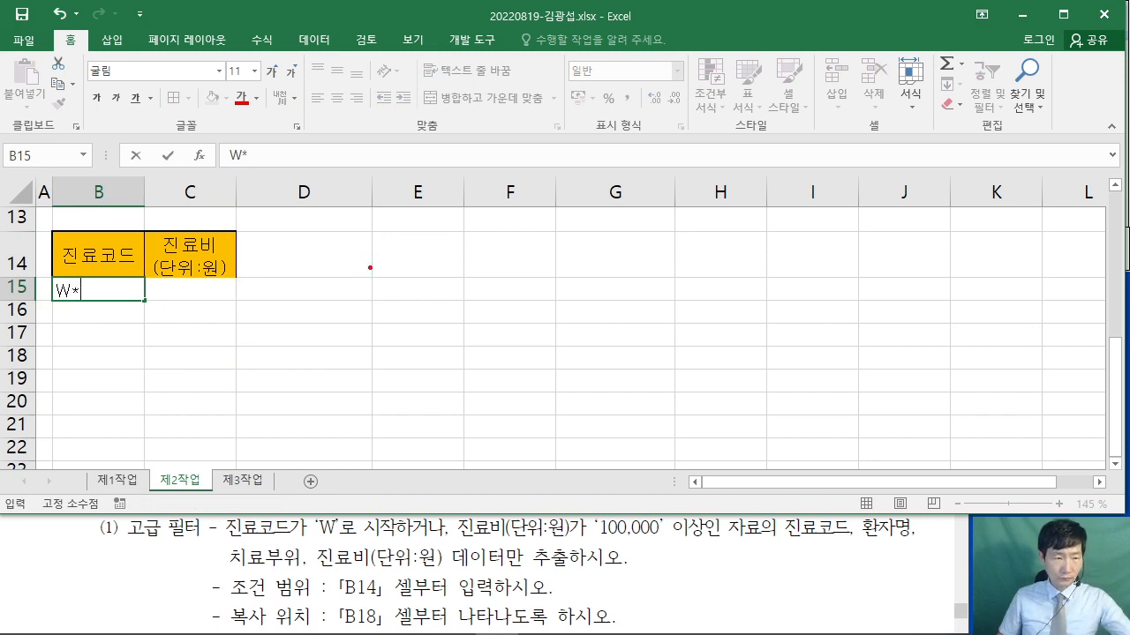
mouse_move(408, 148)
left_mouse_down()
mouse_move(474, 189)
mouse_move(485, 161)
left_mouse_up()
left_click_drag(562, 141, 527, 178)
mouse_move(522, 150)
left_mouse_down()
mouse_move(567, 181)
mouse_move(551, 202)
left_mouse_up()
left_click_drag(526, 160, 579, 161)
left_click_drag(407, 235, 609, 236)
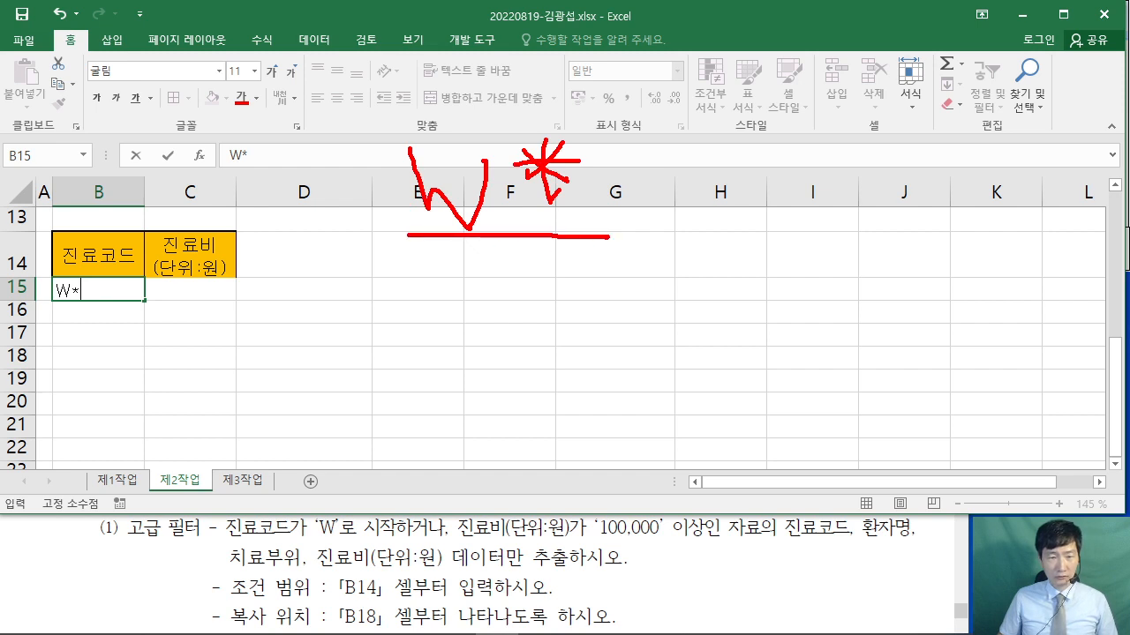
left_click_drag(454, 286, 418, 318)
mouse_move(411, 268)
left_mouse_down()
mouse_move(453, 314)
mouse_move(437, 342)
left_mouse_up()
mouse_move(414, 301)
left_mouse_down()
mouse_move(511, 302)
mouse_move(547, 275)
left_mouse_up()
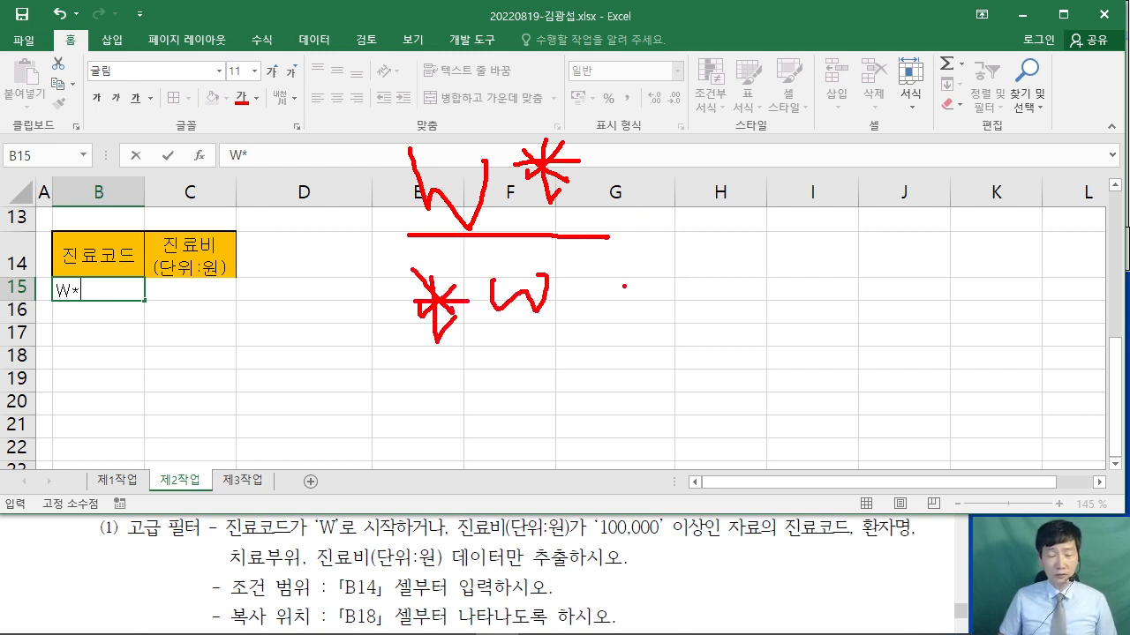
left_click_drag(628, 269, 652, 284)
left_click_drag(618, 294, 685, 294)
mouse_move(657, 305)
left_mouse_down()
mouse_move(710, 324)
mouse_move(768, 276)
left_mouse_up()
left_click(767, 254)
left_click_drag(773, 284, 796, 309)
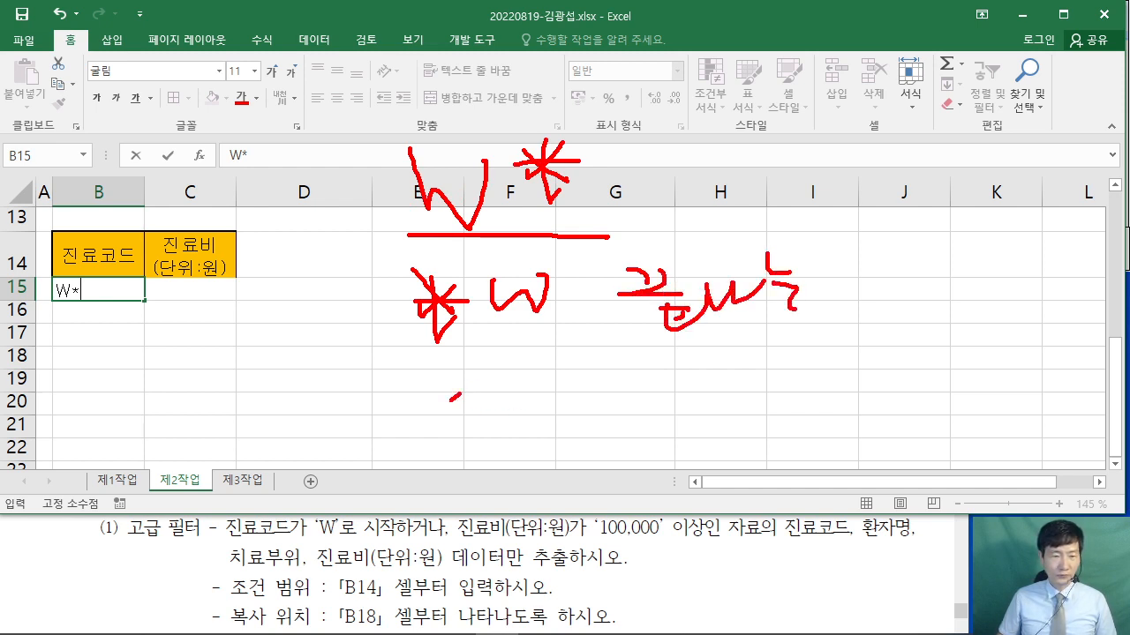
left_click_drag(424, 381, 463, 413)
left_click_drag(452, 399, 420, 427)
left_click_drag(441, 371, 452, 431)
mouse_move(411, 404)
left_mouse_down()
mouse_move(468, 403)
mouse_move(533, 442)
mouse_move(531, 380)
left_mouse_up()
mouse_move(558, 414)
left_mouse_down()
mouse_move(599, 376)
mouse_move(590, 422)
left_mouse_up()
mouse_move(566, 369)
left_mouse_down()
mouse_move(570, 407)
mouse_move(609, 396)
left_mouse_up()
left_click_drag(394, 452, 632, 445)
left_click_drag(655, 378, 681, 427)
mouse_move(682, 427)
left_mouse_down()
mouse_move(702, 381)
mouse_move(747, 415)
left_mouse_up()
left_click_drag(725, 431, 770, 425)
left_click_drag(782, 357, 791, 371)
mouse_move(766, 376)
left_mouse_down()
mouse_move(809, 374)
mouse_move(801, 406)
left_mouse_up()
left_click_drag(808, 389, 847, 385)
left_click_drag(796, 420, 842, 434)
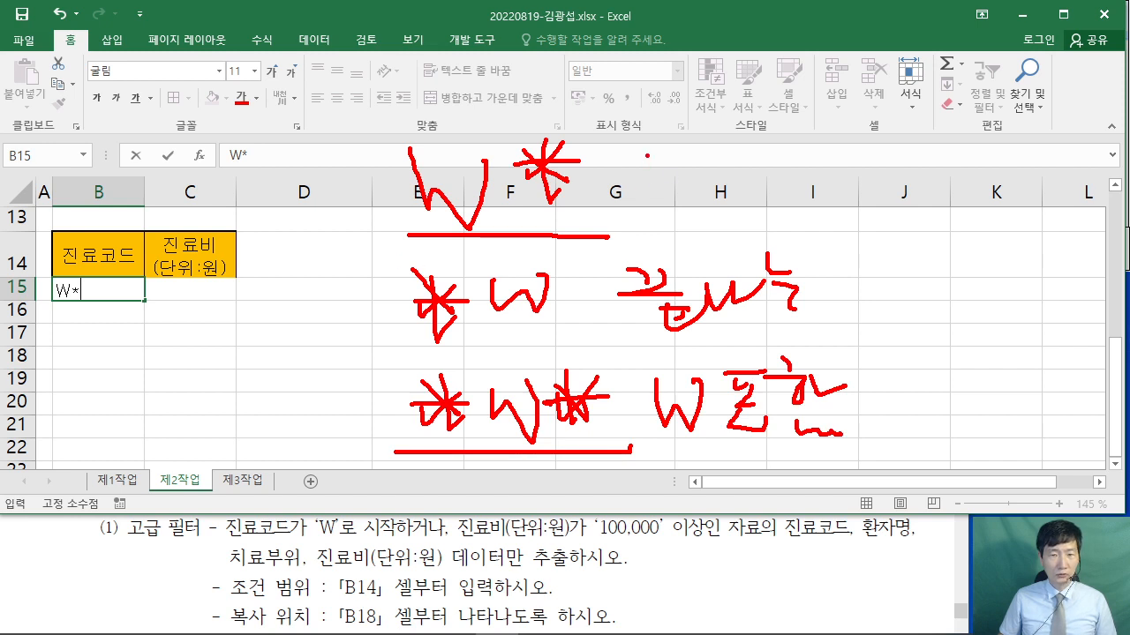
mouse_move(651, 157)
left_mouse_down()
mouse_move(697, 166)
mouse_move(749, 205)
left_mouse_up()
left_click_drag(819, 171, 823, 217)
left_click_drag(830, 185, 859, 168)
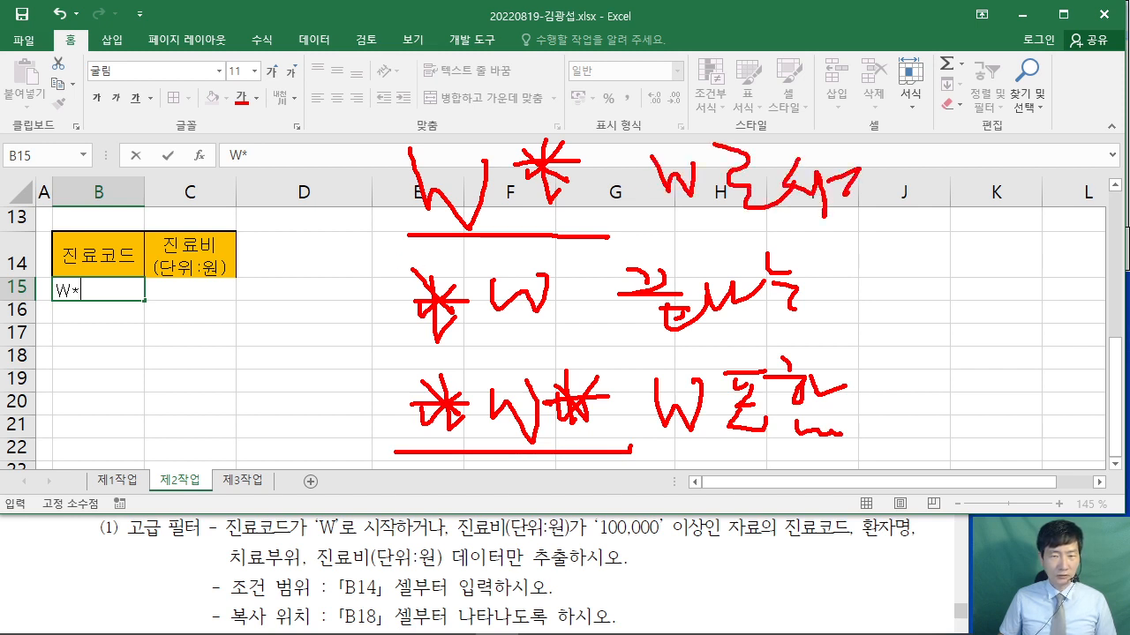
left_click_drag(756, 227, 875, 217)
mouse_move(591, 231)
left_mouse_down()
mouse_move(385, 238)
mouse_move(573, 229)
mouse_move(552, 219)
left_mouse_up()
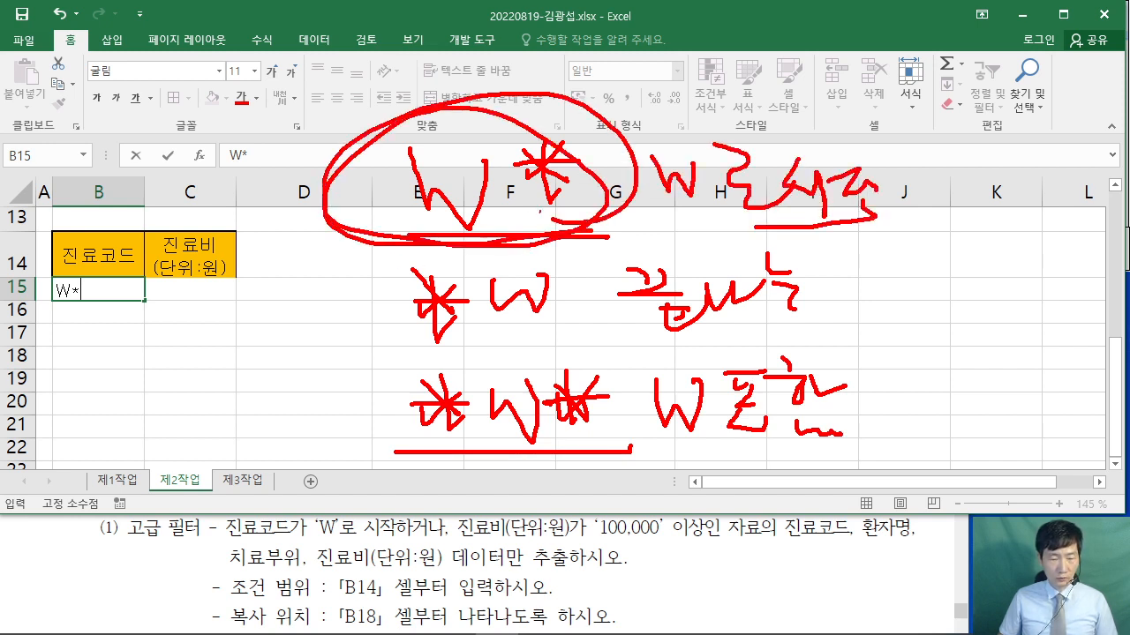
key("Escape")
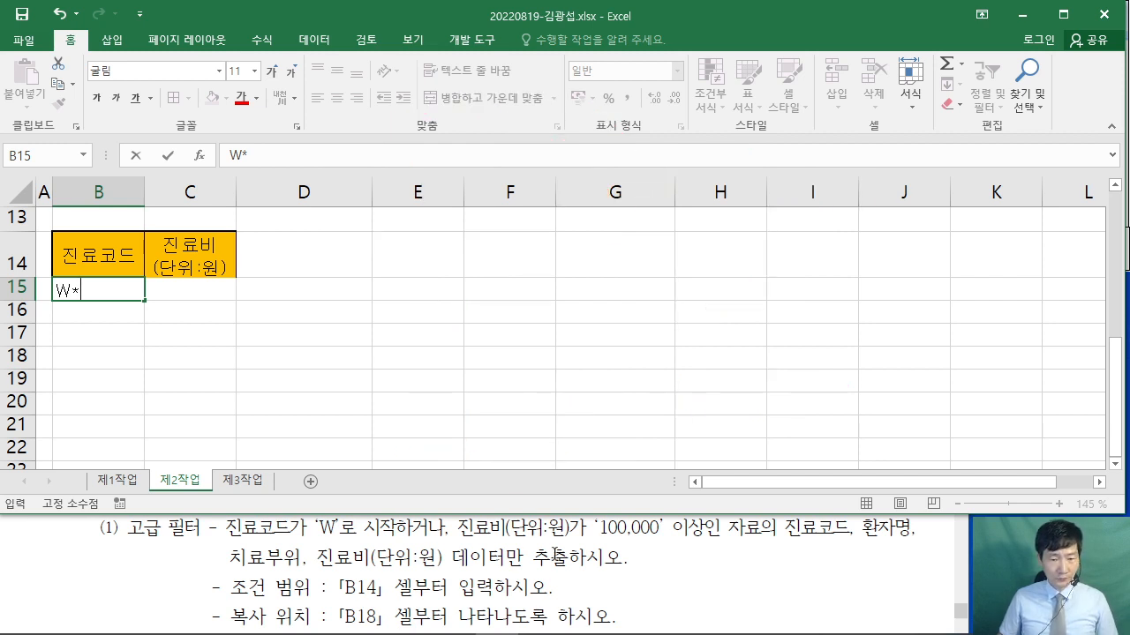
- Highlight the '100,000' 이상인 condition and annotate the OR rule for either-condition criteria
left_click_drag(593, 528, 720, 535)
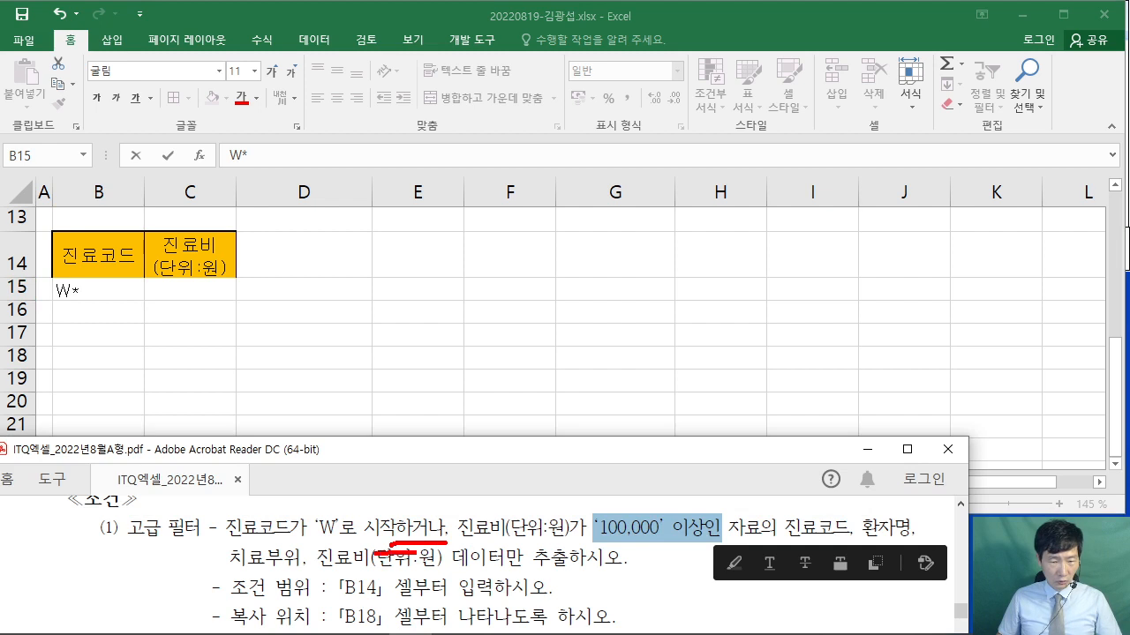
left_click_drag(420, 502, 438, 381)
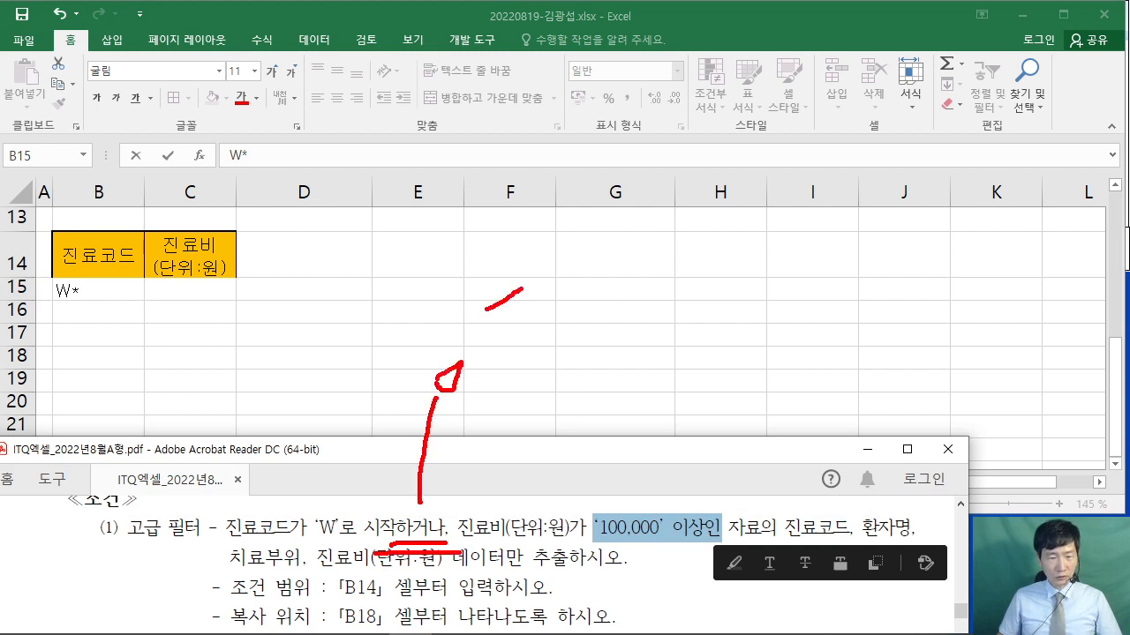
left_click_drag(523, 289, 521, 389)
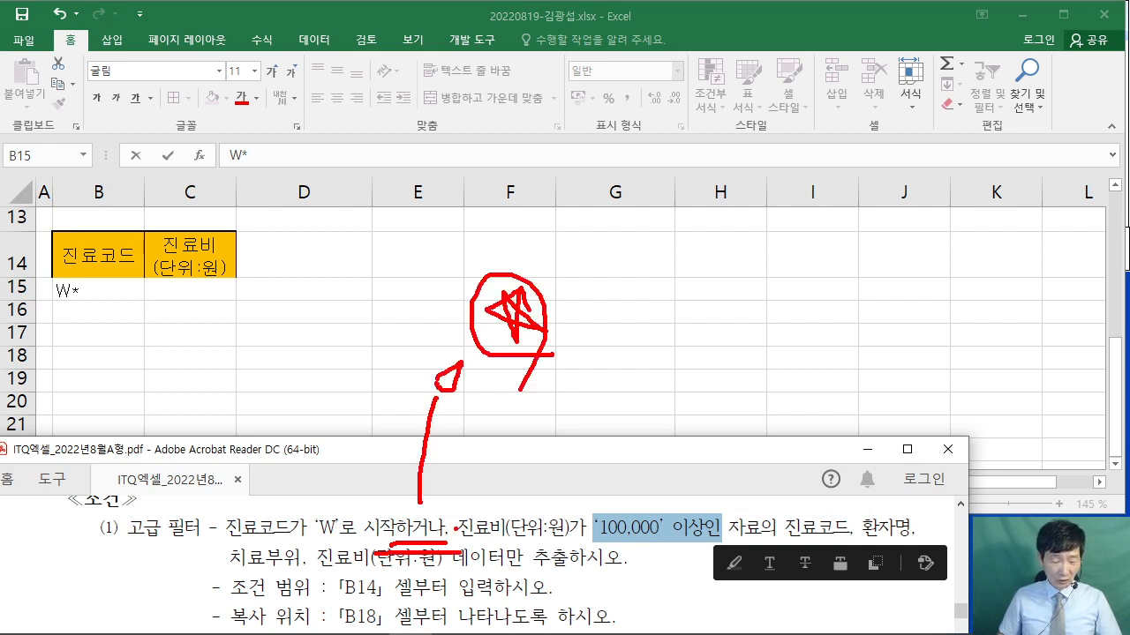
left_click_drag(591, 275, 589, 306)
left_click_drag(654, 276, 668, 310)
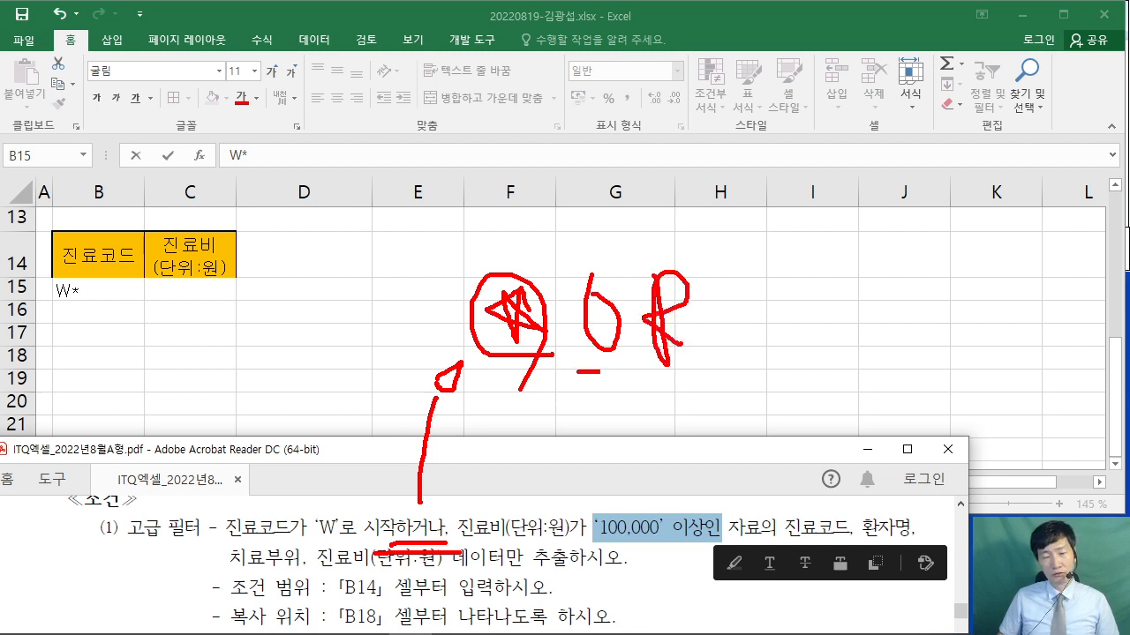
left_click_drag(600, 372, 742, 373)
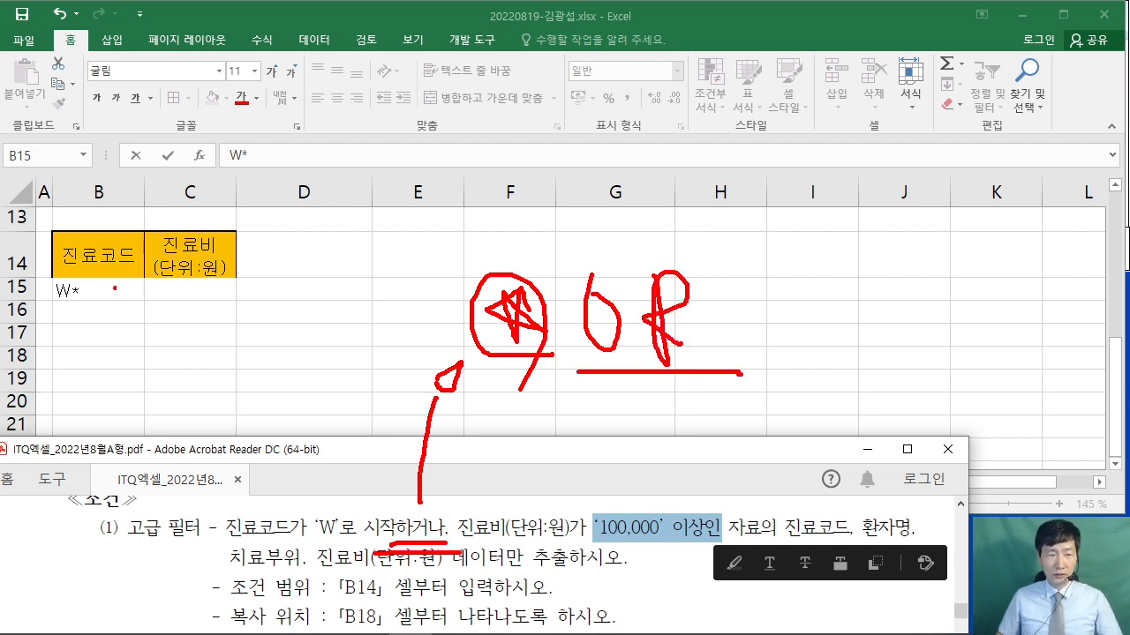
- Annotate that same-row conditions mean AND and next-row conditions mean OR, then clear the ink
mouse_move(244, 289)
left_mouse_down()
mouse_move(356, 289)
mouse_move(393, 265)
mouse_move(406, 306)
left_mouse_up()
left_click_drag(364, 284, 432, 294)
left_click_drag(435, 253, 441, 292)
left_click_drag(367, 309, 466, 311)
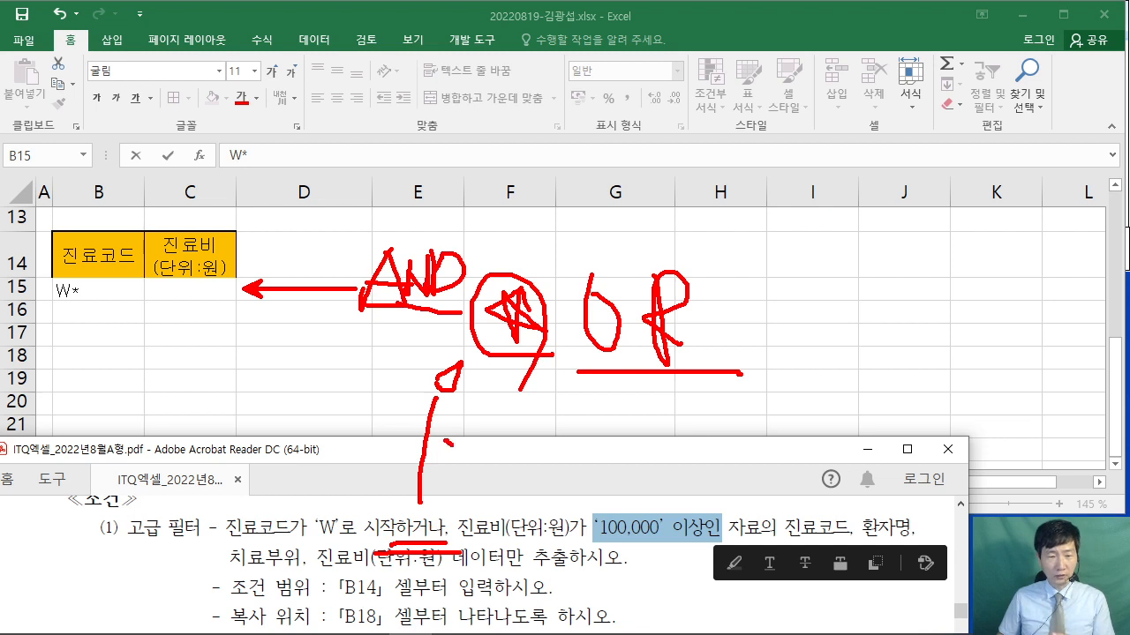
left_click_drag(452, 445, 457, 448)
left_click_drag(442, 457, 466, 456)
mouse_move(454, 462)
left_mouse_down()
mouse_move(452, 477)
mouse_move(450, 464)
left_mouse_up()
left_click_drag(461, 448, 468, 491)
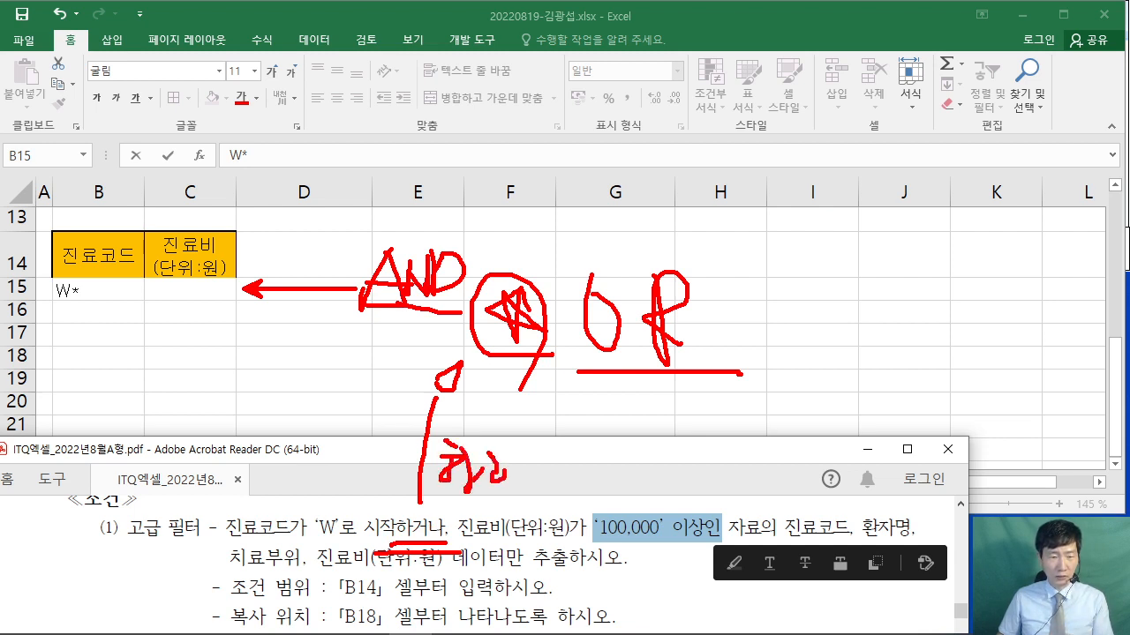
mouse_move(237, 287)
left_mouse_down()
mouse_move(146, 289)
mouse_move(231, 323)
mouse_move(357, 353)
mouse_move(389, 349)
left_mouse_up()
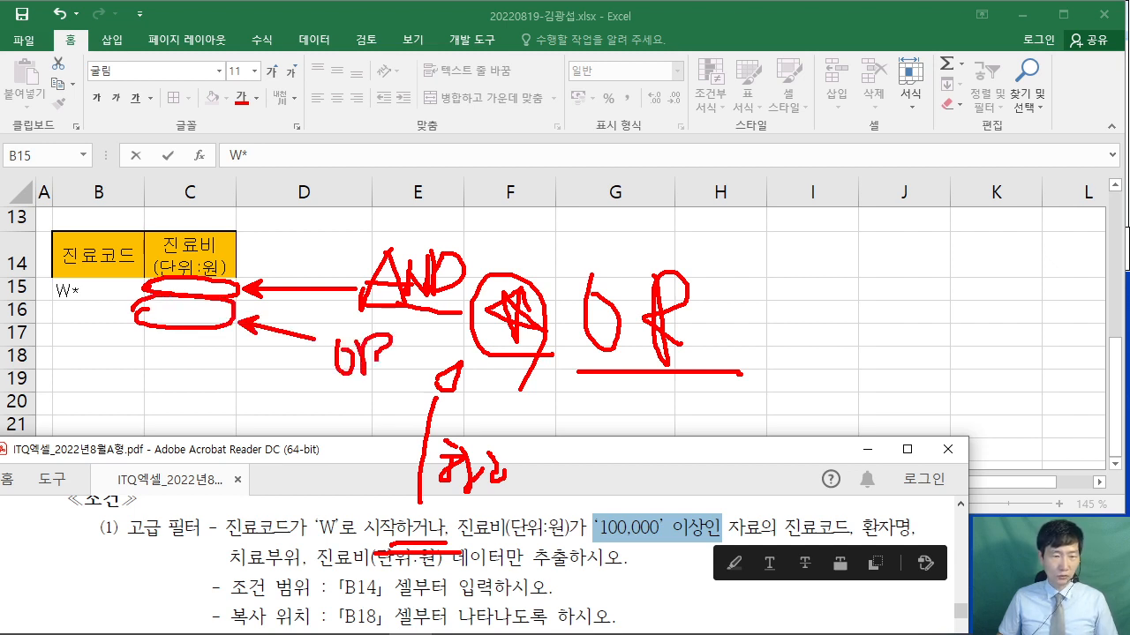
key("Escape")
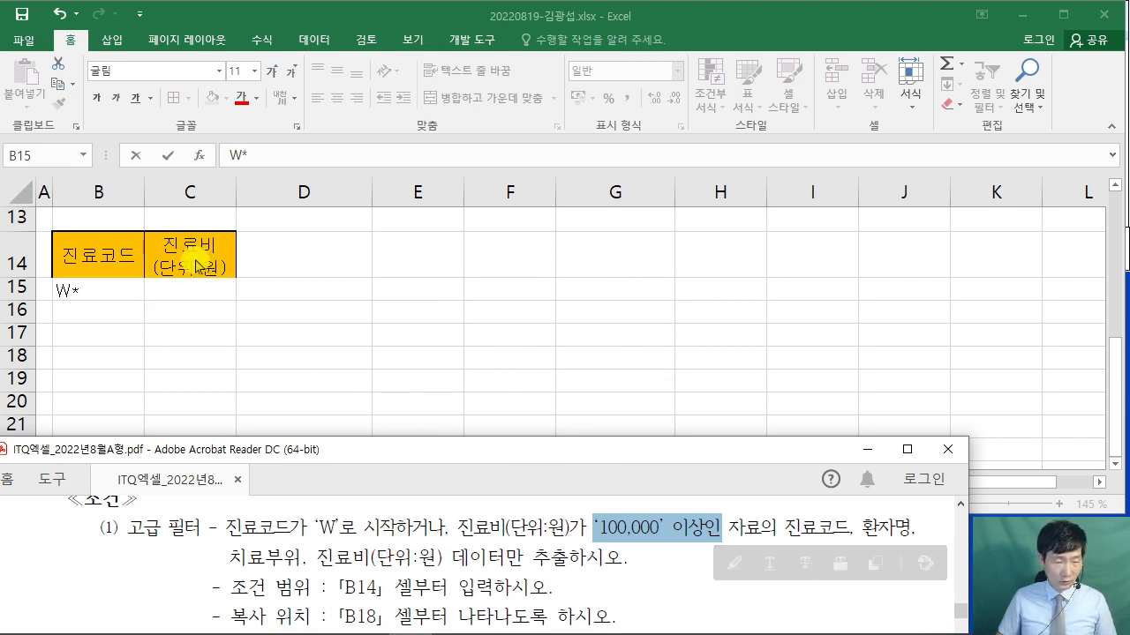
left_click(181, 308)
left_click(181, 311)
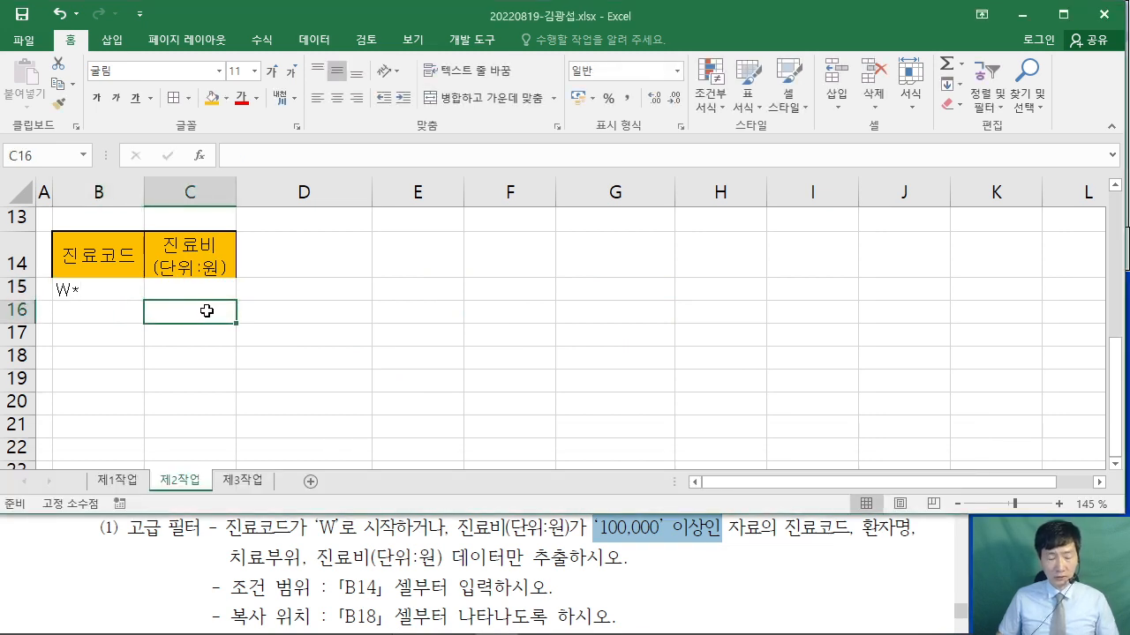
type(">=1")
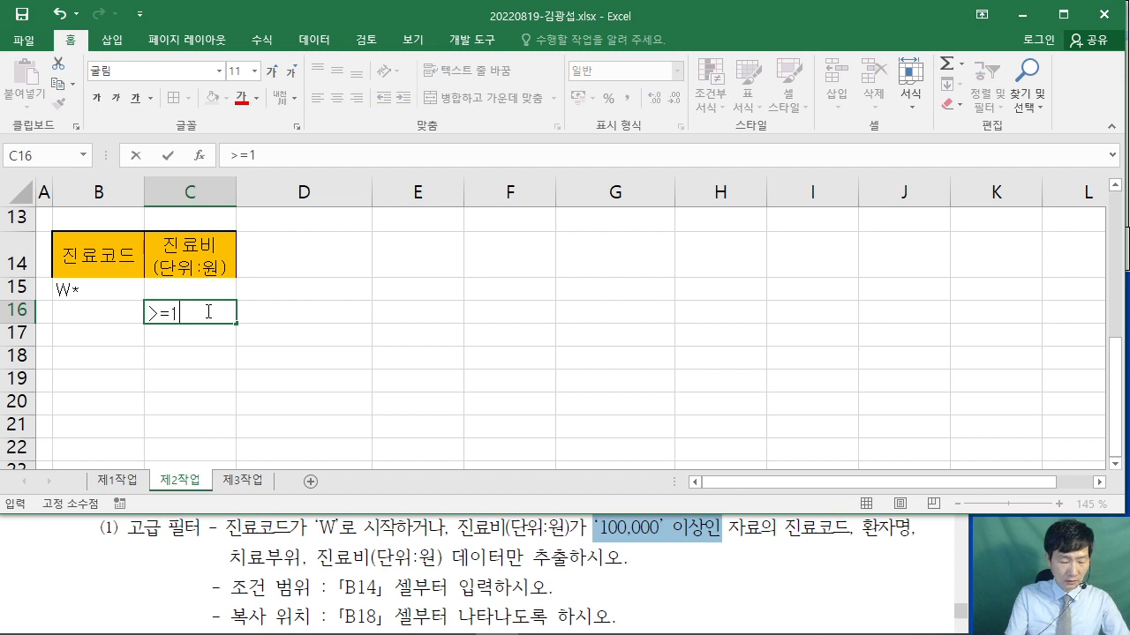
type("00000")
key("Return")
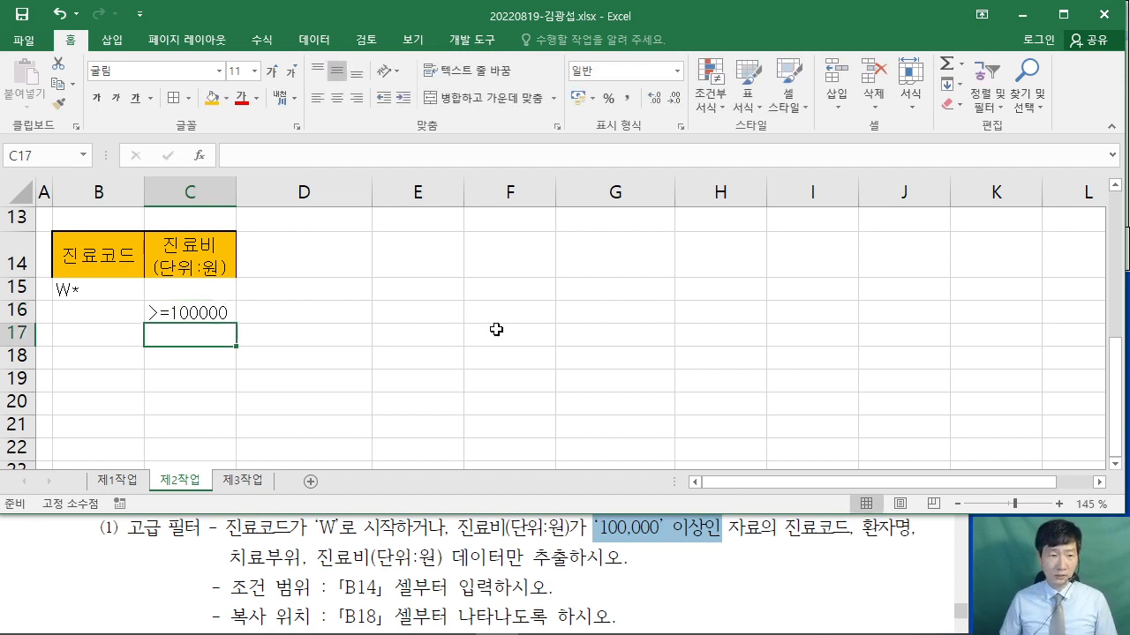
scroll(496, 329, "up", 1)
left_click(447, 411)
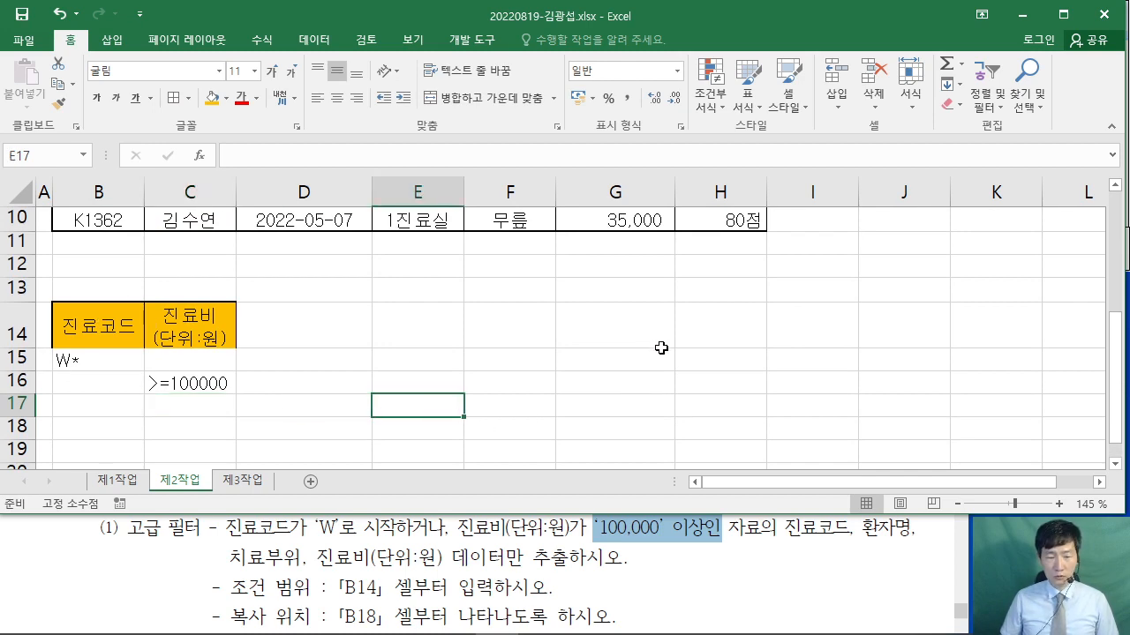
scroll(662, 350, "up", 3)
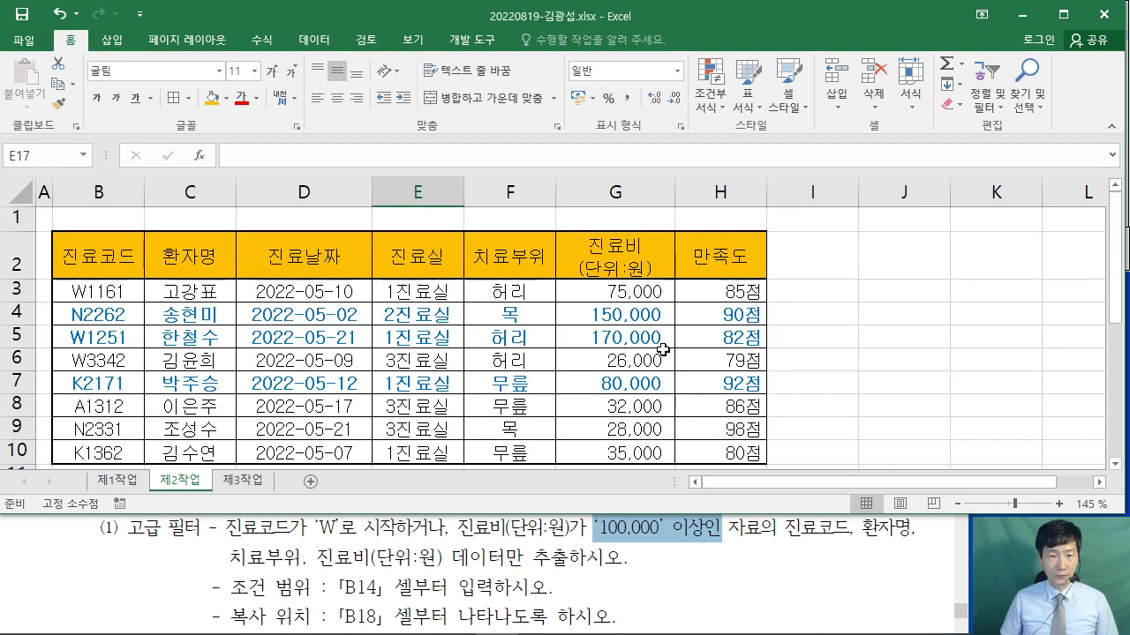
left_click(343, 293)
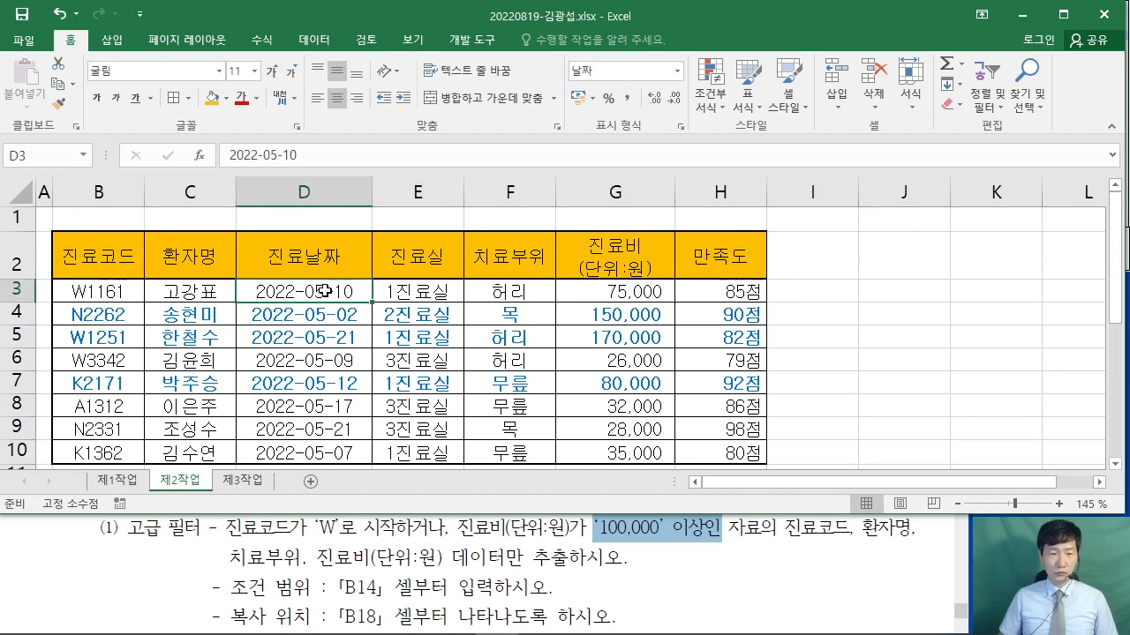
- Run Advanced Filter to another location with criteria $B$14:$C$16 and destination B18
left_click(314, 40)
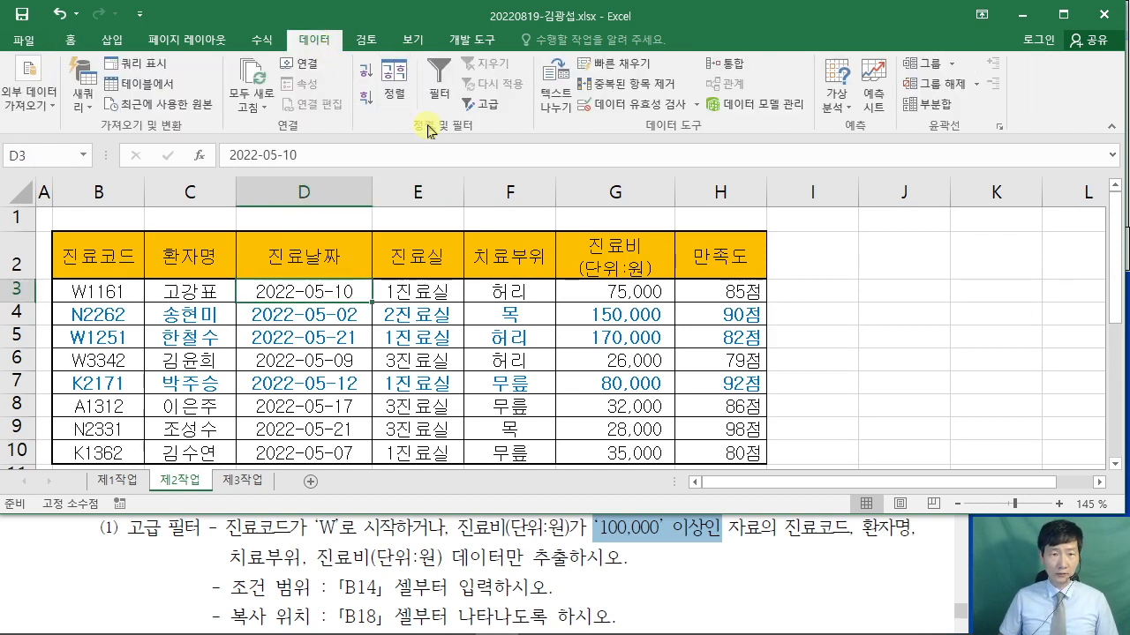
left_click(481, 103)
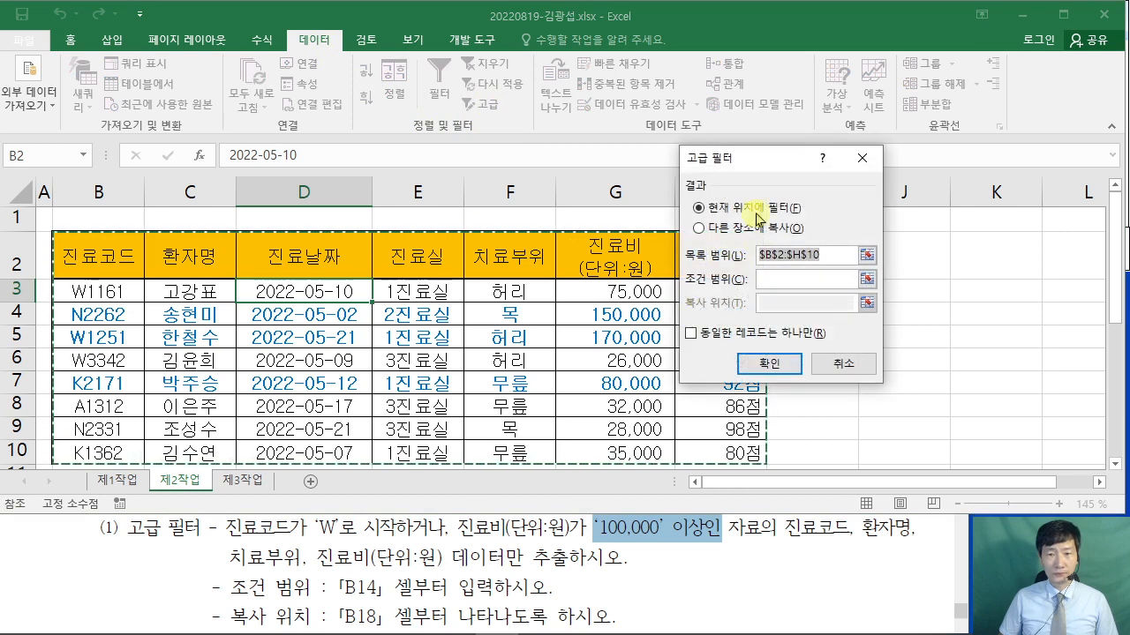
left_click_drag(929, 151, 582, 134)
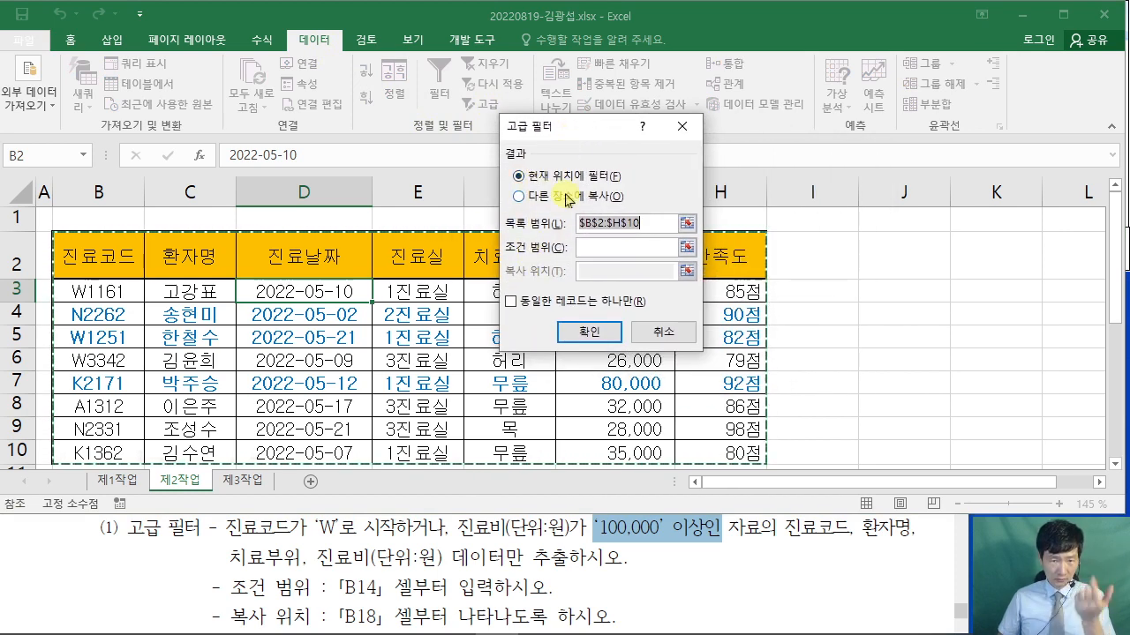
left_click(521, 197)
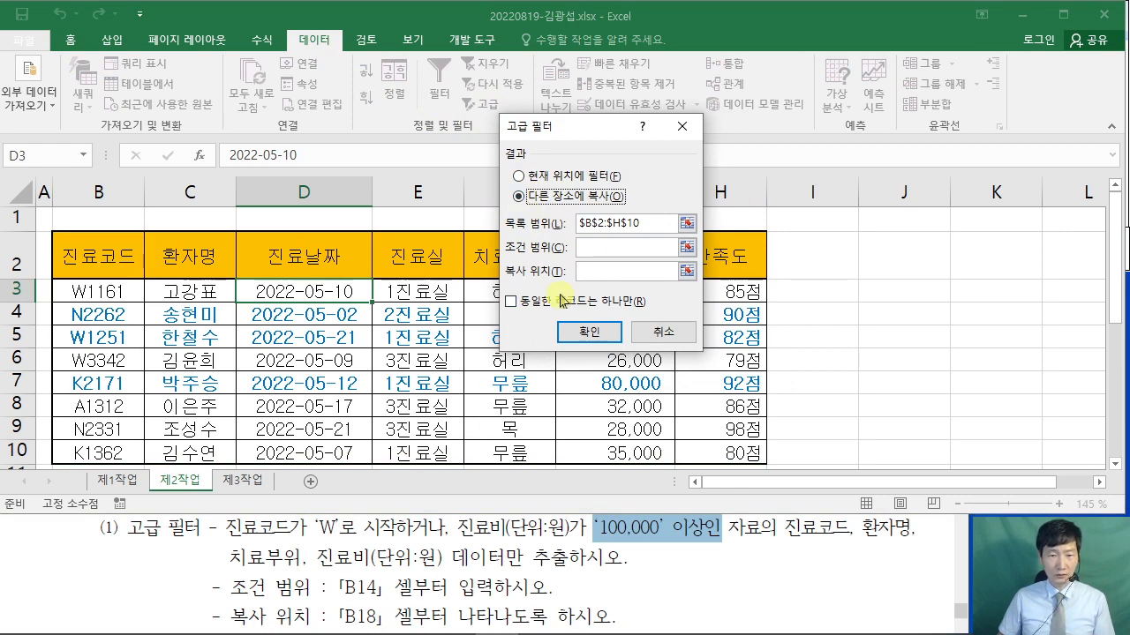
left_click(594, 247)
scroll(227, 319, "down", 3)
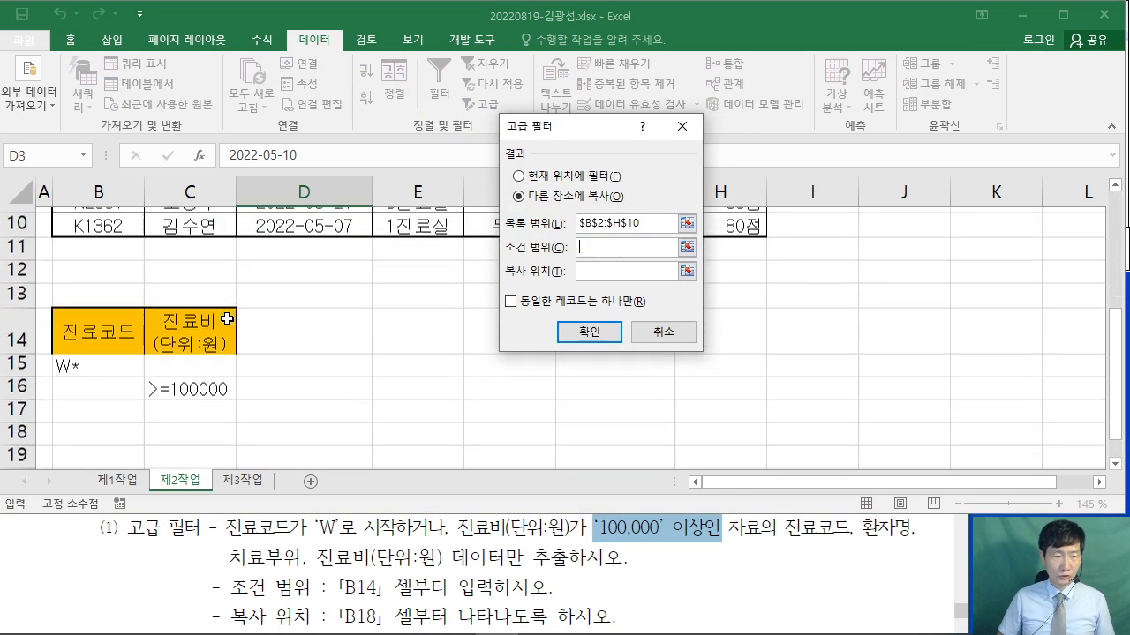
left_click_drag(81, 320, 183, 385)
left_click(620, 272)
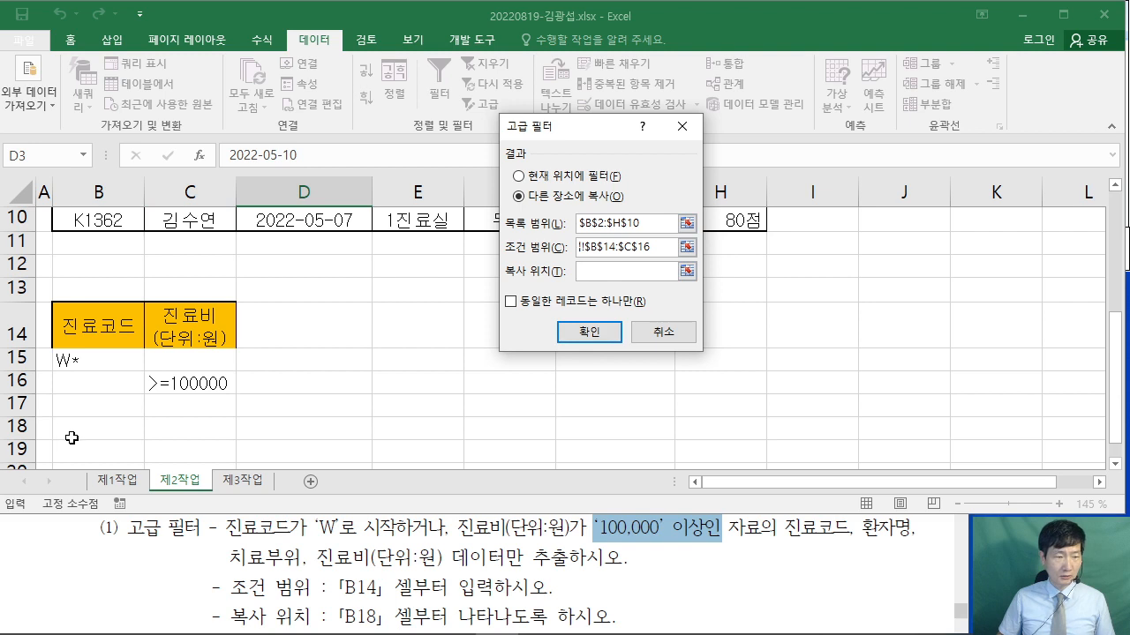
left_click(71, 438)
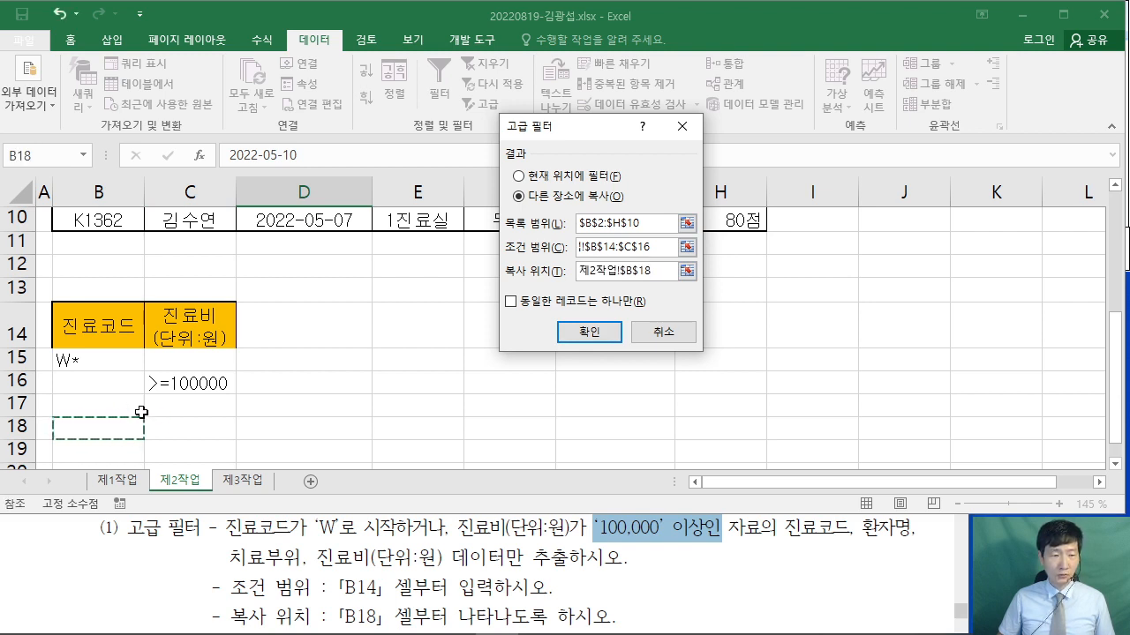
left_click(589, 332)
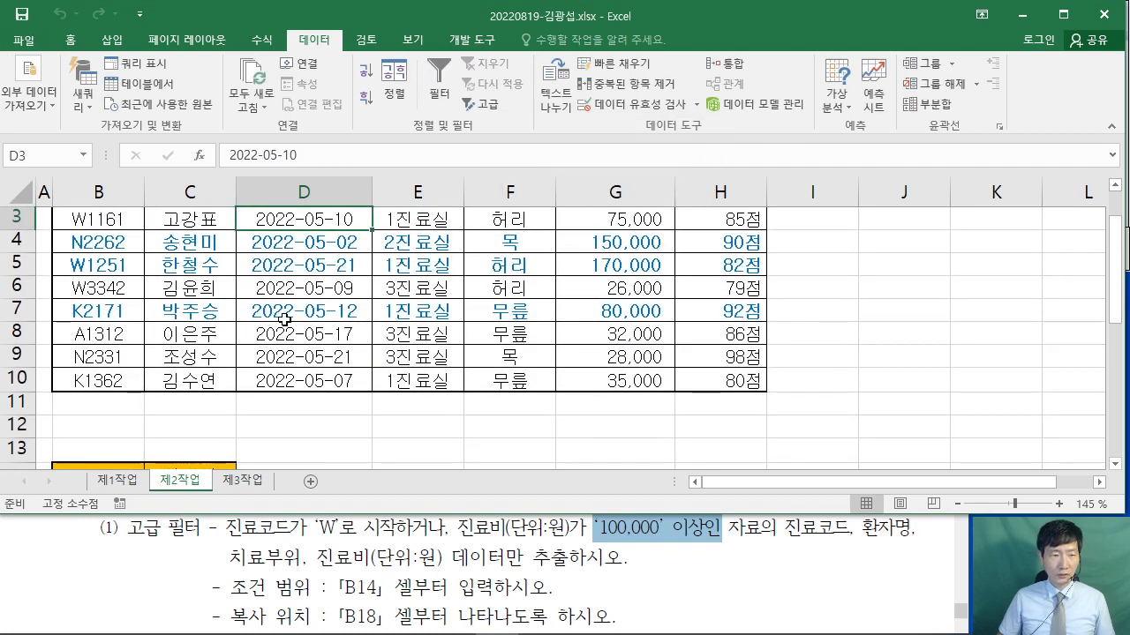
- Check the extracted records, such as W3342, N2262 and the 150,000 cost
scroll(284, 320, "up", 1)
scroll(284, 319, "down", 5)
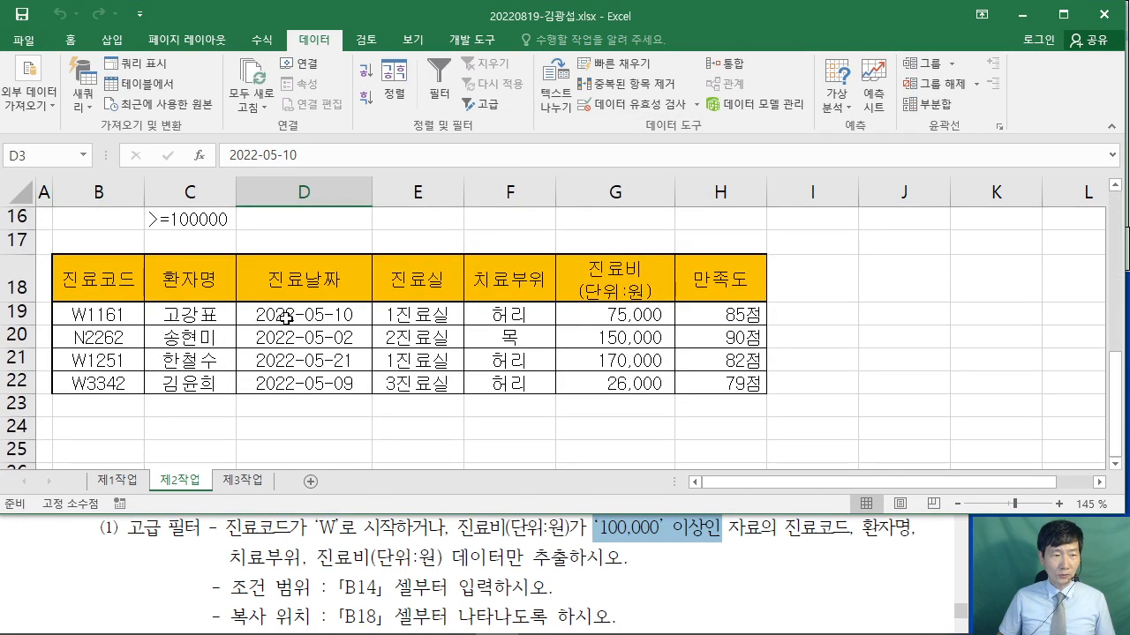
left_click(92, 314)
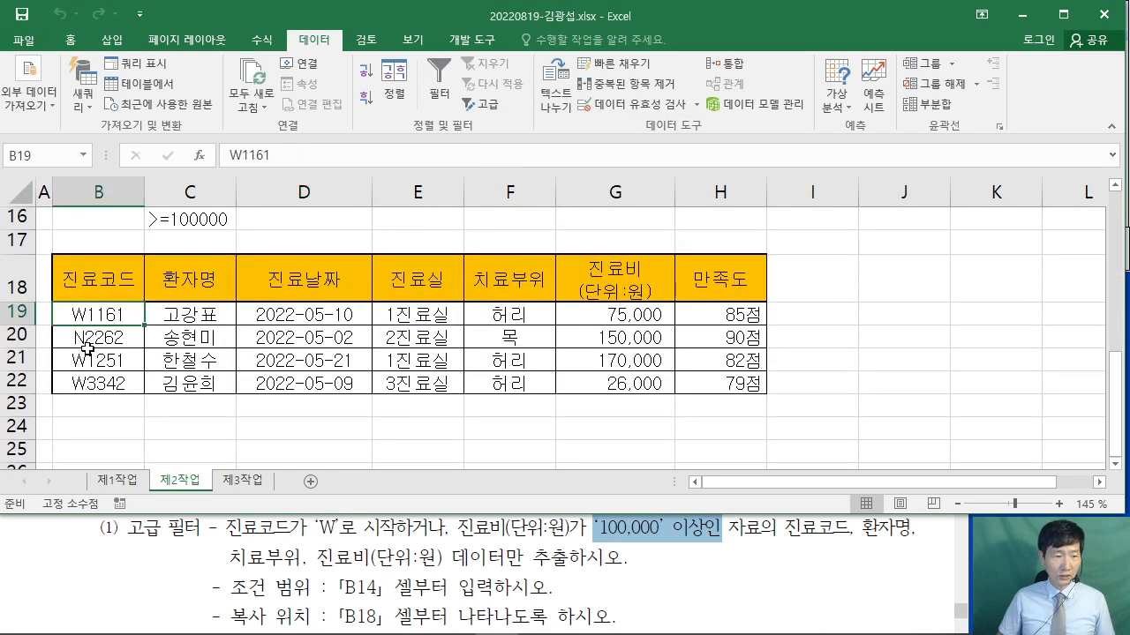
left_click(82, 362)
left_click(81, 383)
scroll(117, 378, "up", 1)
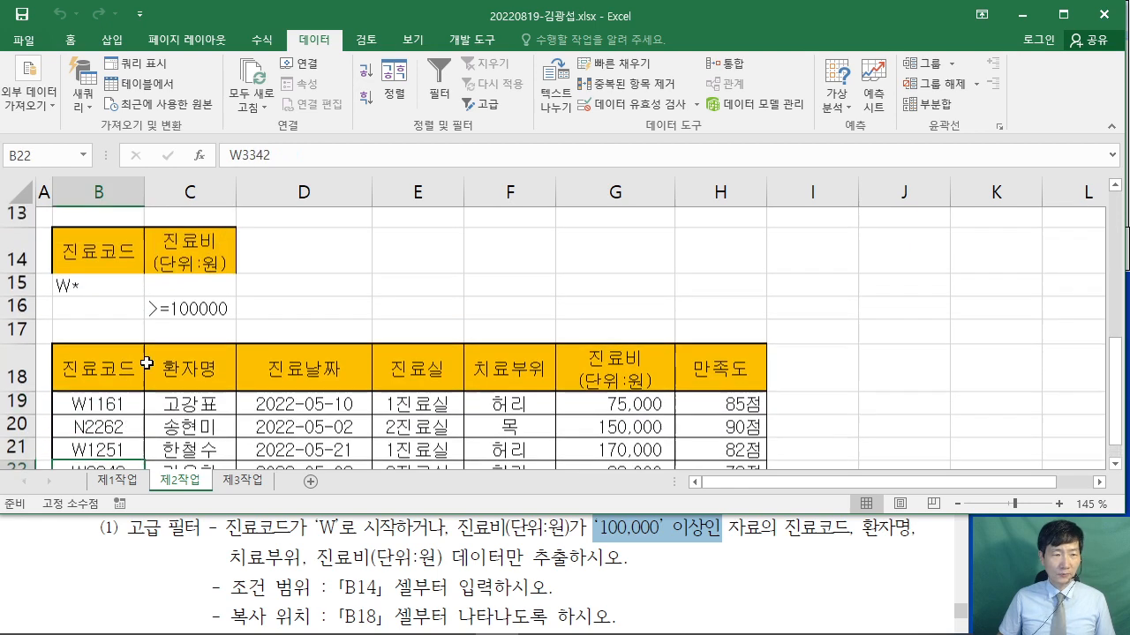
left_click(78, 428)
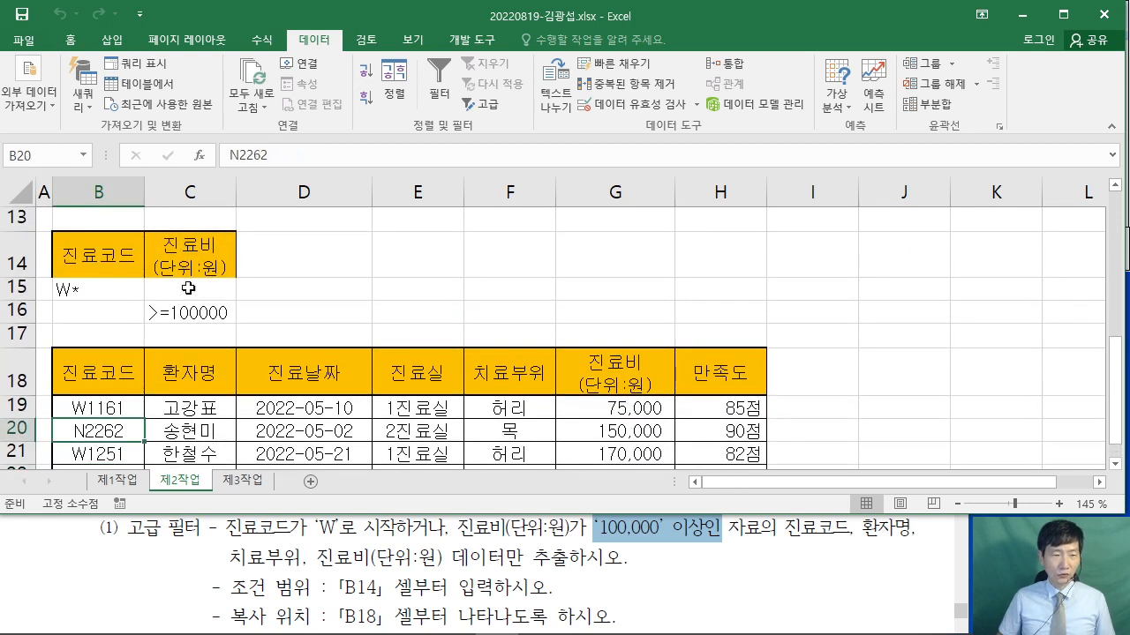
scroll(235, 318, "down", 1)
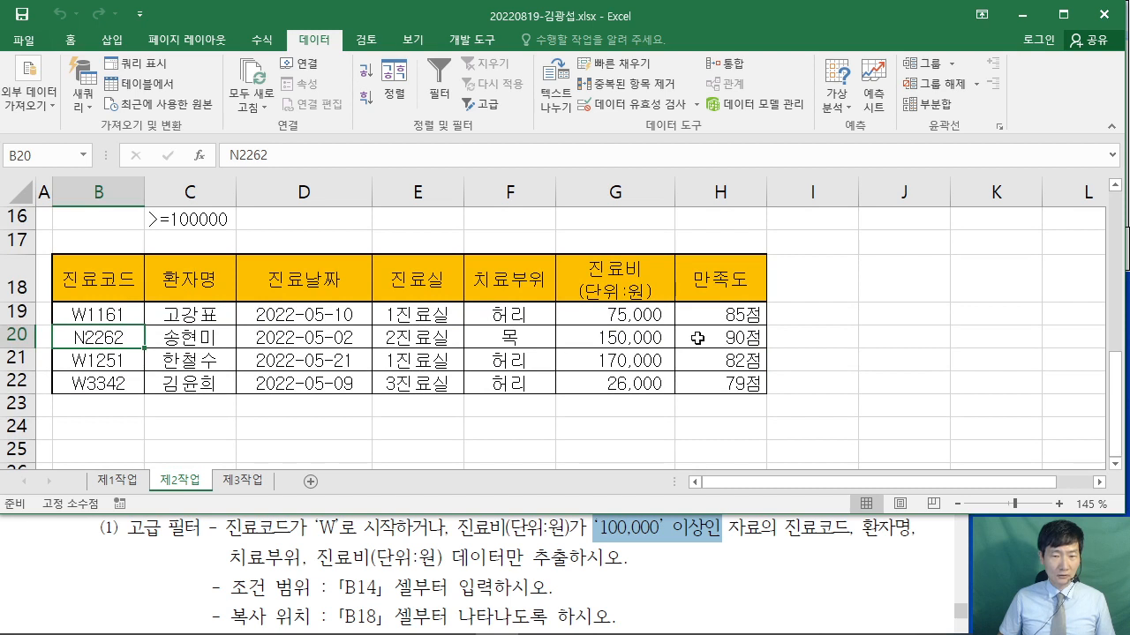
left_click(616, 337)
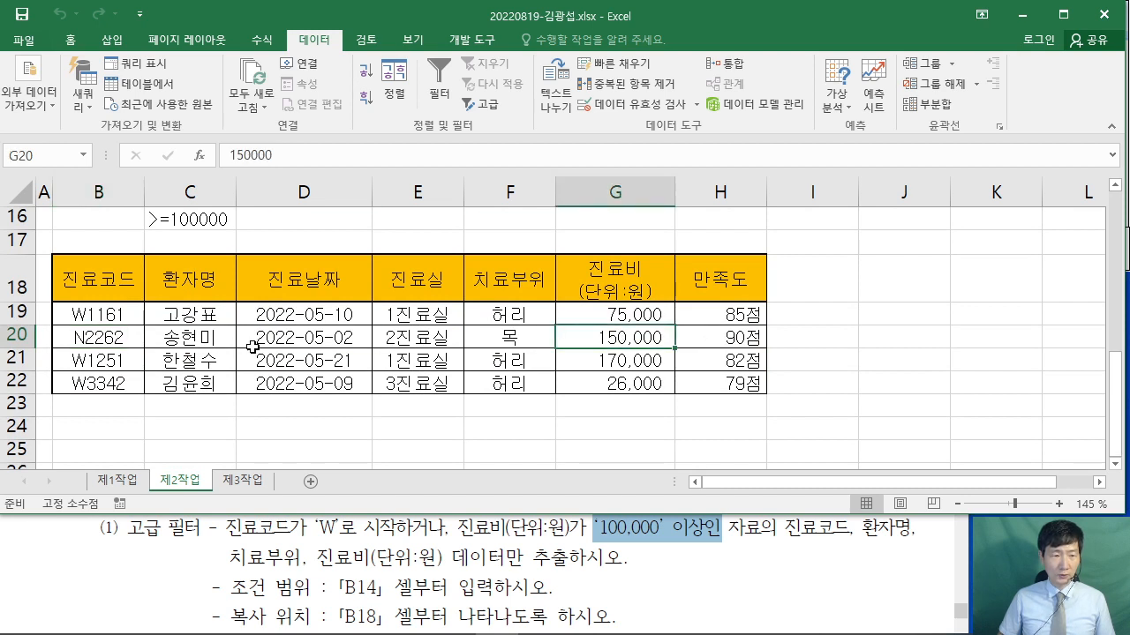
left_click(305, 358)
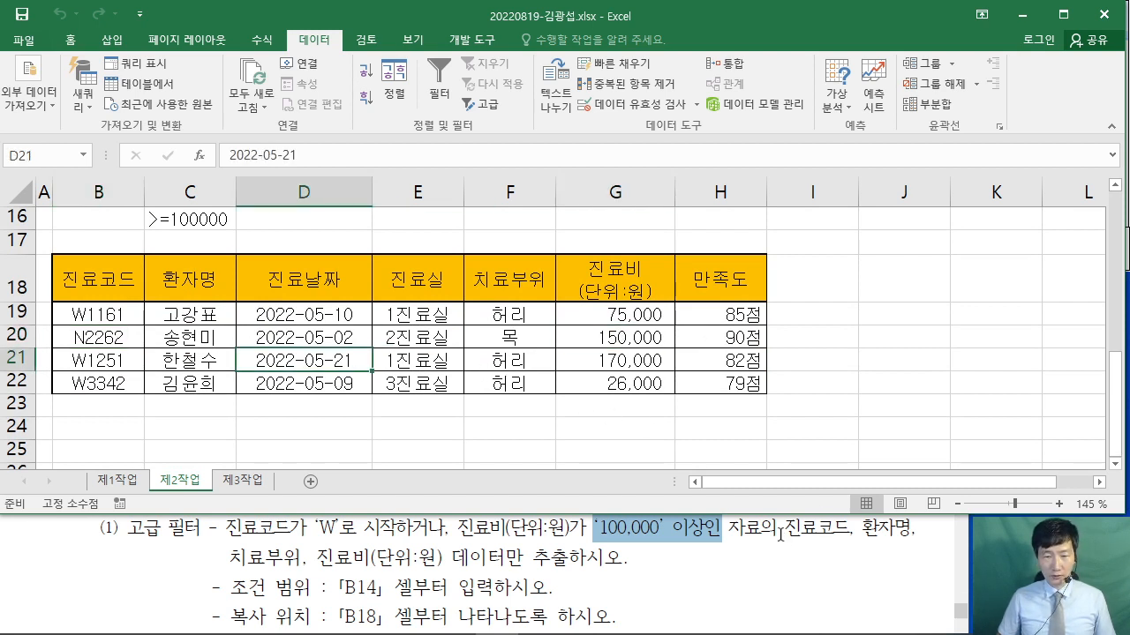
- Mark the four required column names in the task text and select rows 17–23
left_click(789, 552)
left_click_drag(789, 563, 443, 554)
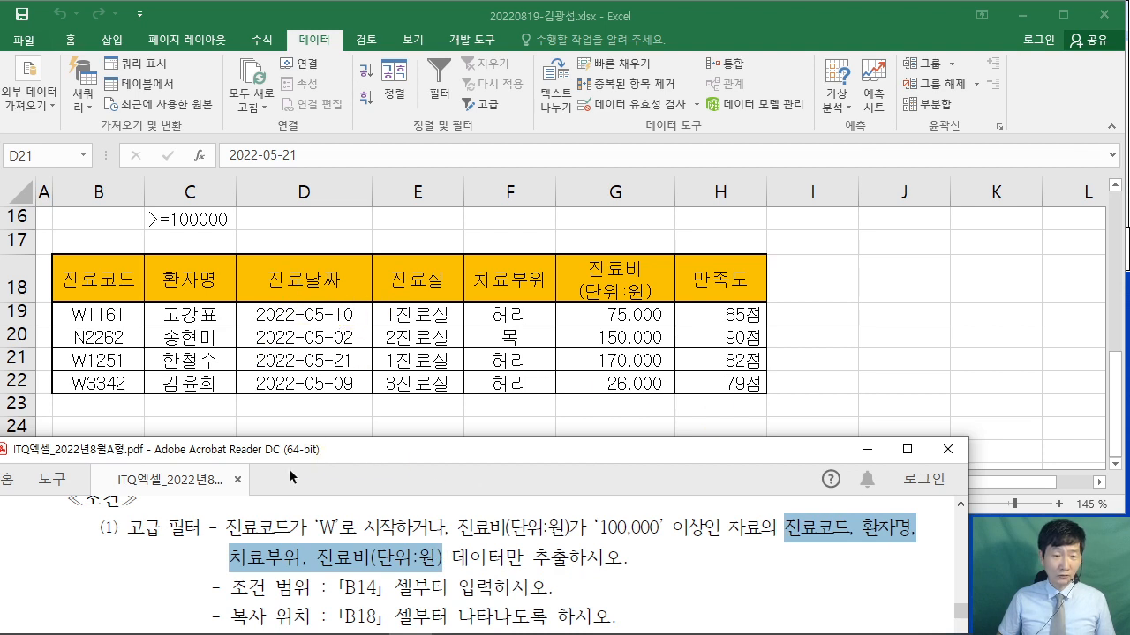
left_click(258, 362)
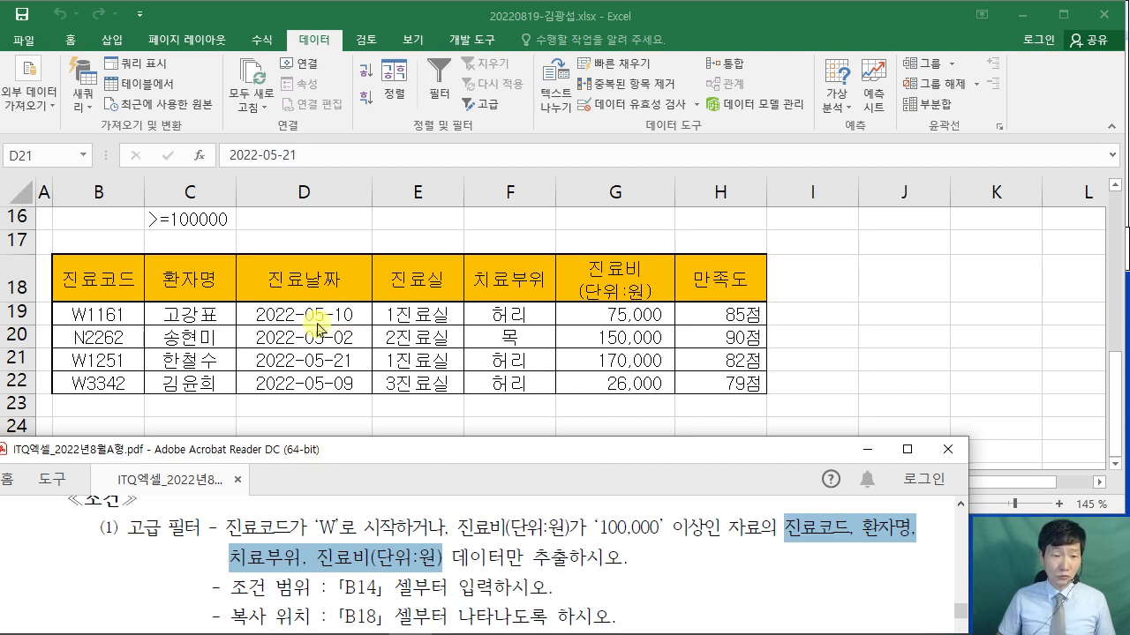
left_click_drag(16, 239, 11, 405)
- Delete rows 17–23 holding the full extracted table
right_click(11, 405)
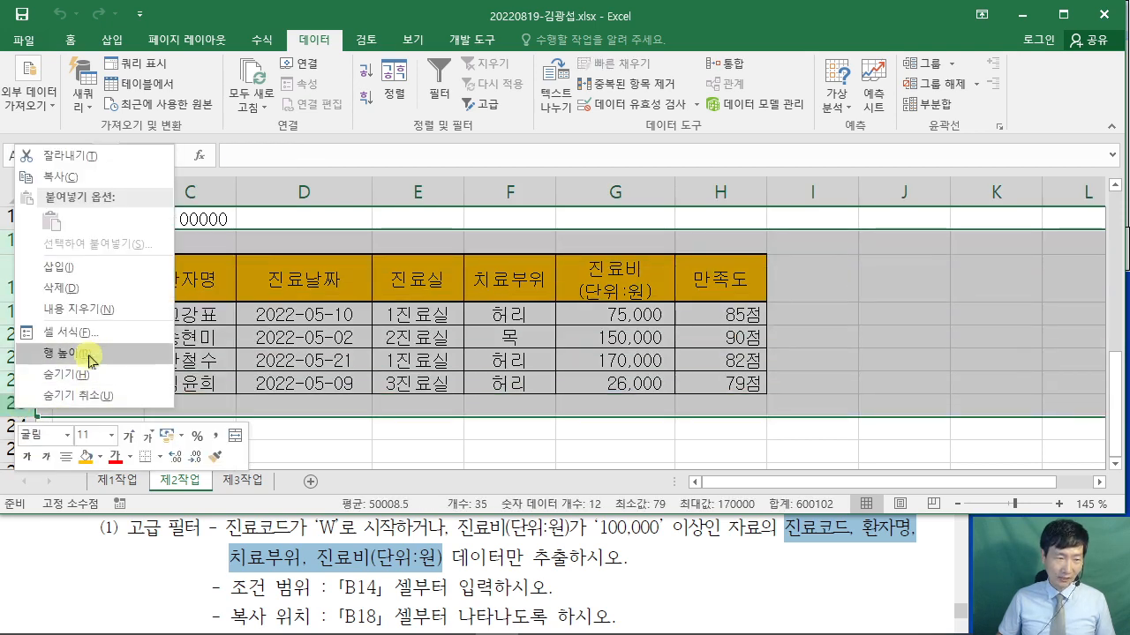
left_click(91, 290)
left_click(196, 319)
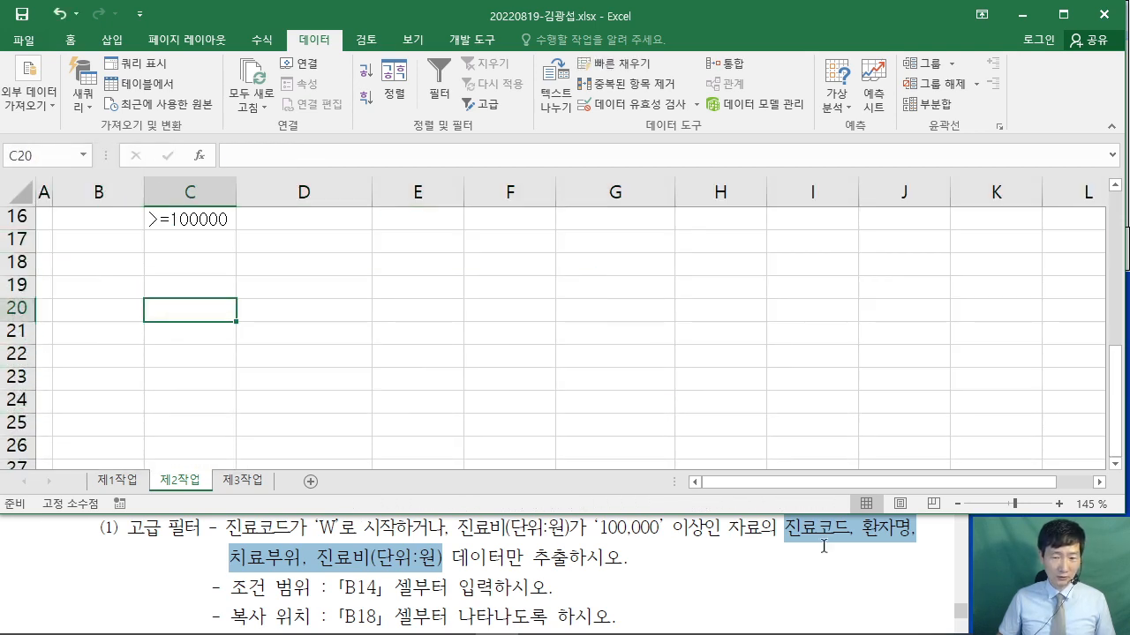
left_click(833, 539)
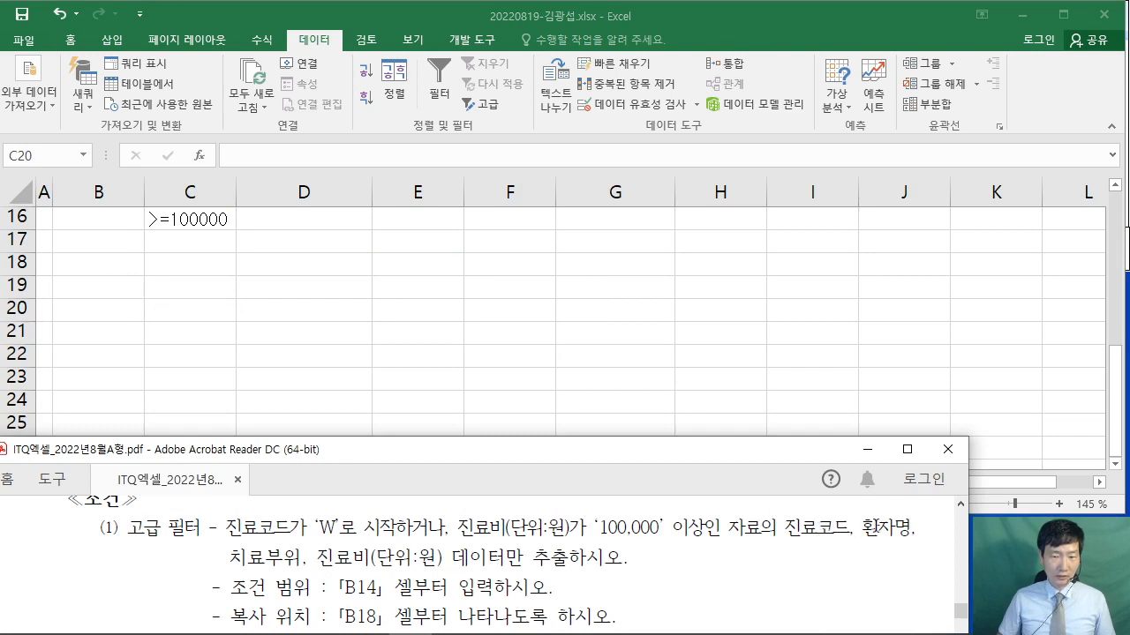
key("alt+Tab")
scroll(402, 349, "up", 5)
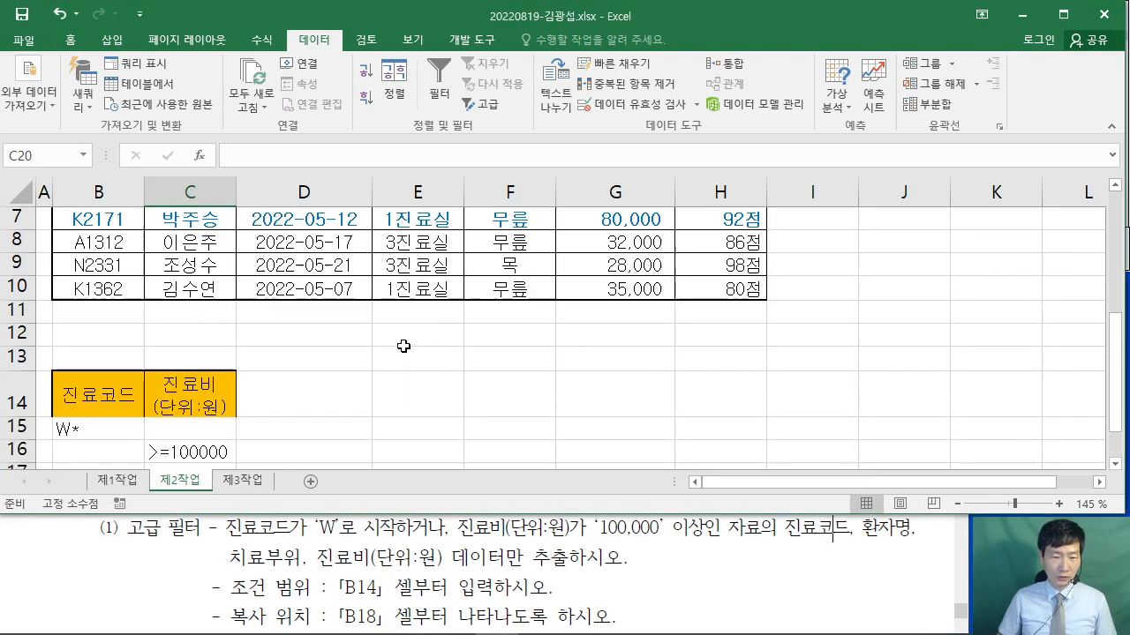
- Copy the 진료코드, 환자명, 치료부위 and 진료비(단위:원) headers into B18:E18
left_click(99, 251)
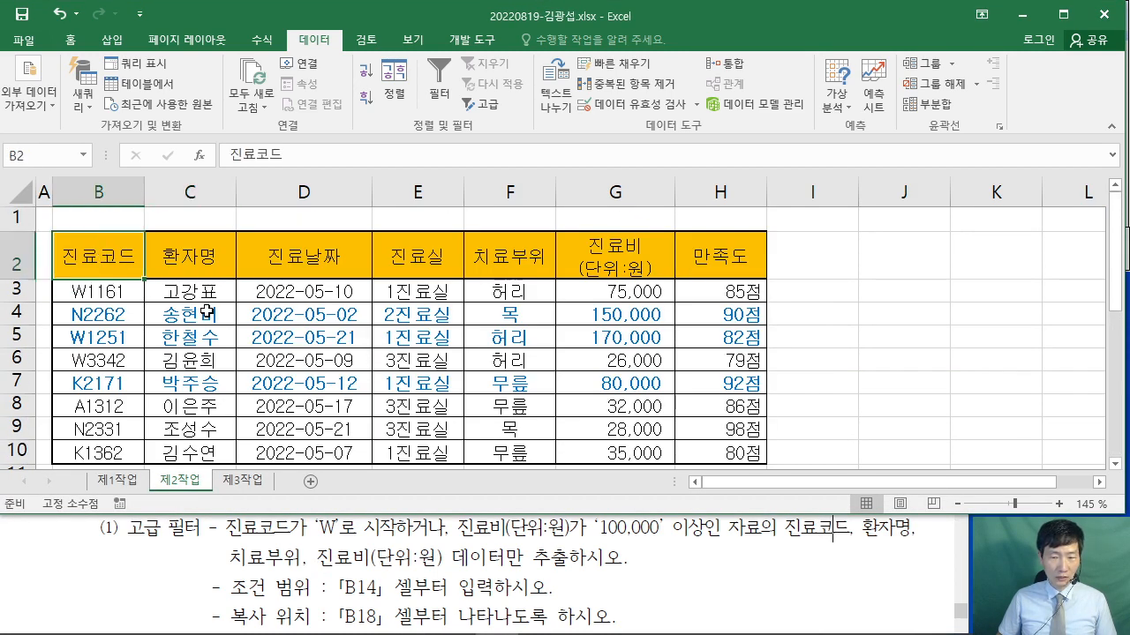
left_click(188, 259, "ctrl")
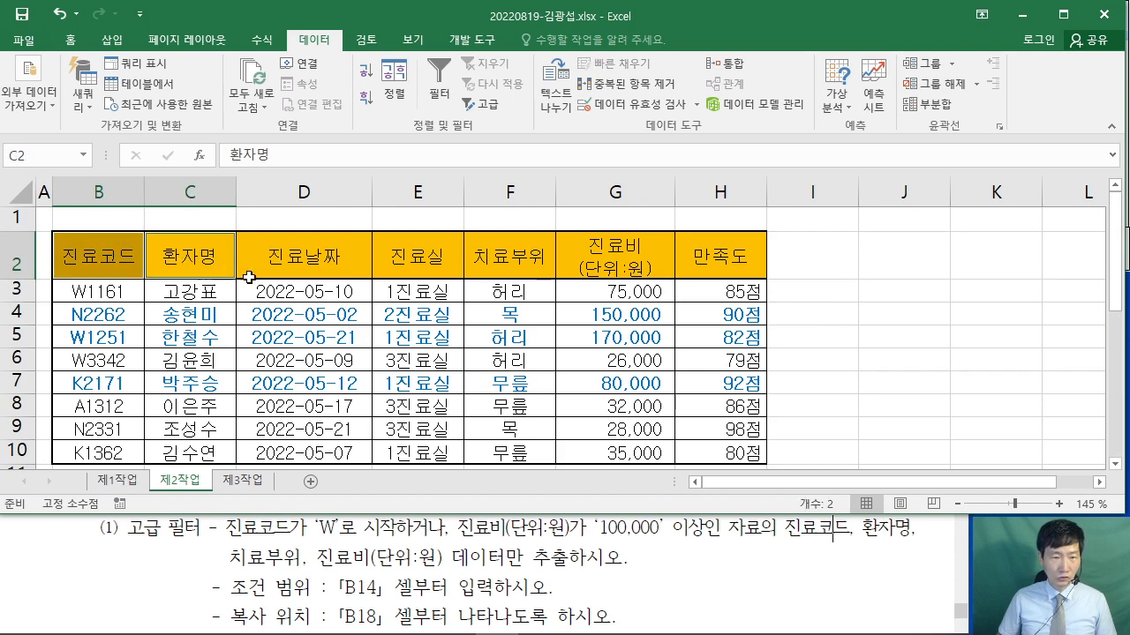
left_click(512, 257, "ctrl")
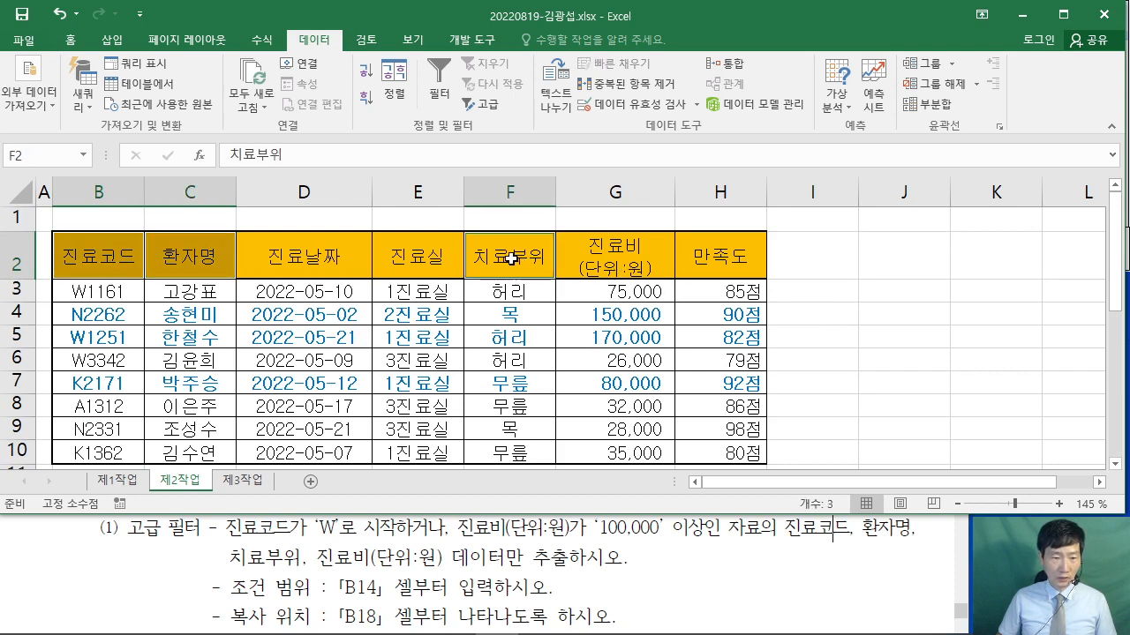
left_click(622, 266, "ctrl")
right_click(623, 266)
left_click(676, 244)
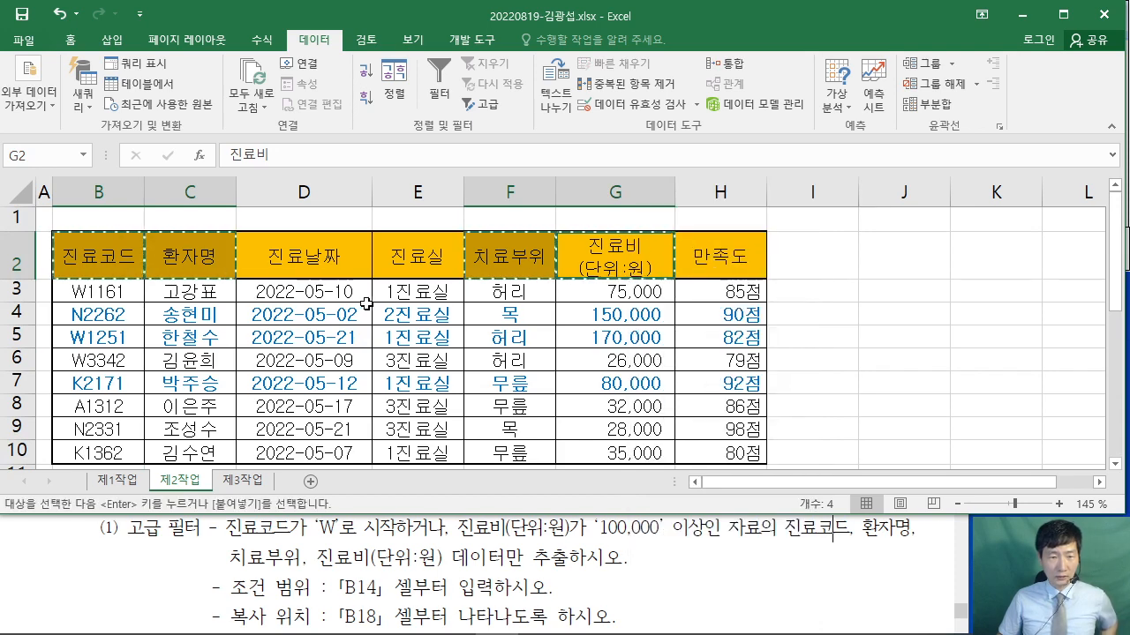
scroll(365, 303, "down", 3)
left_click(90, 426)
right_click(91, 427)
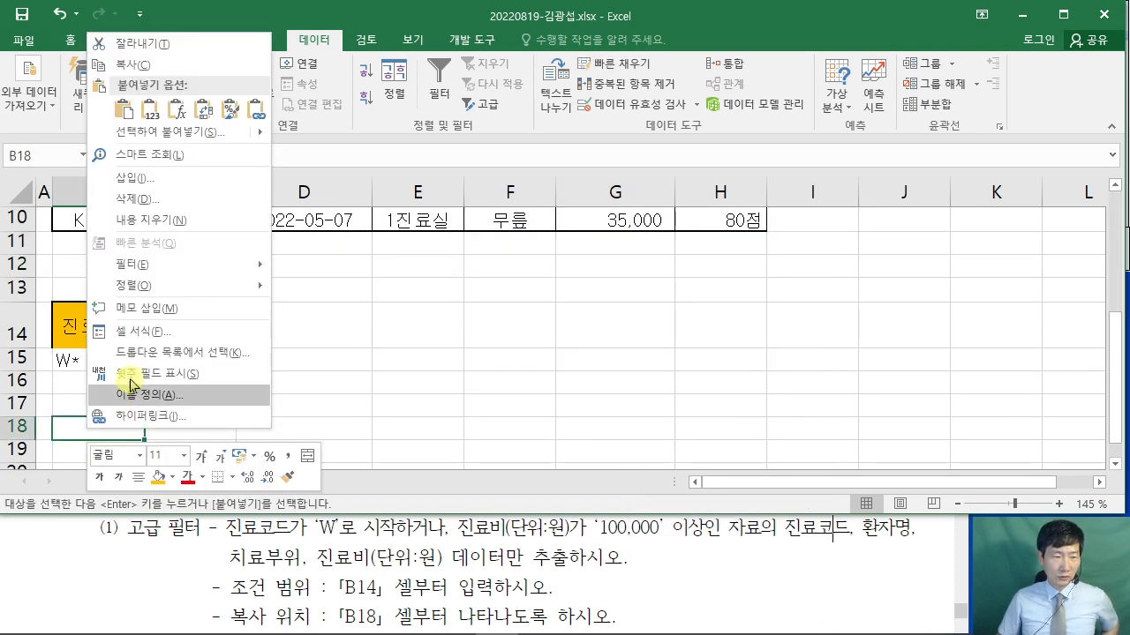
left_click(124, 110)
scroll(423, 347, "down", 1)
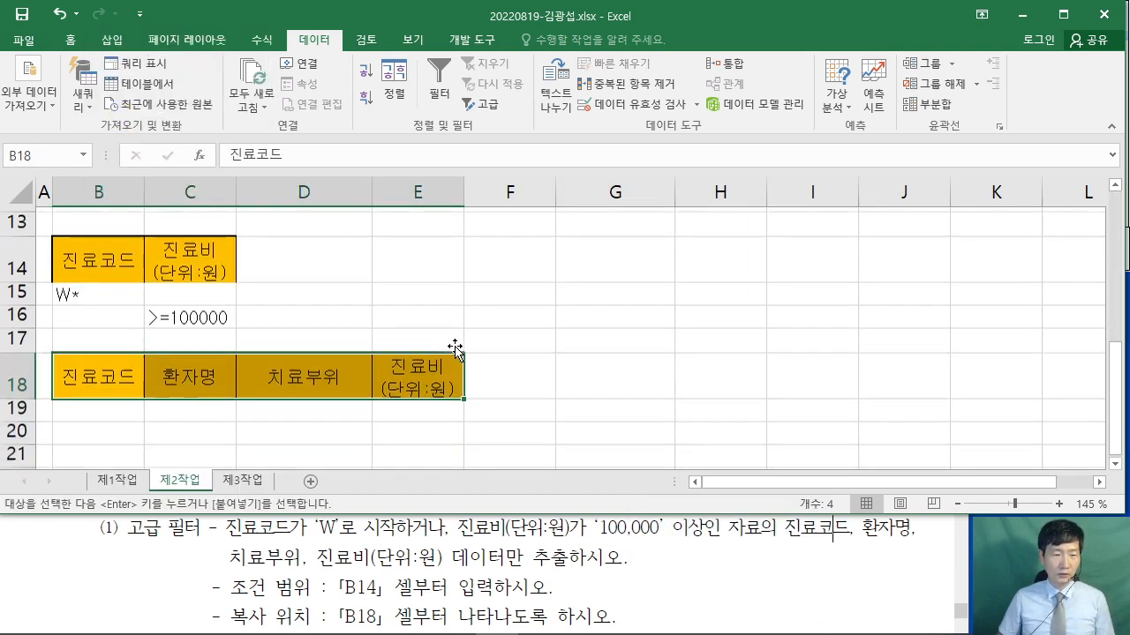
scroll(524, 366, "up", 4)
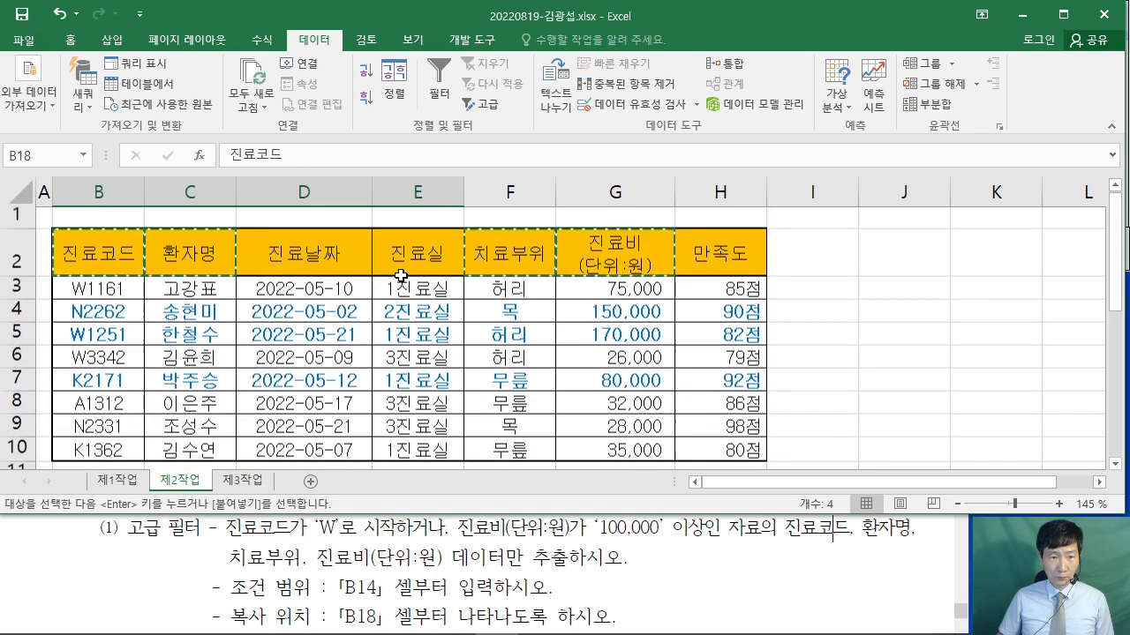
- Run Advanced Filter with criteria $B$14:$C$16, copying results to the B18:E18 headers
left_click(404, 289)
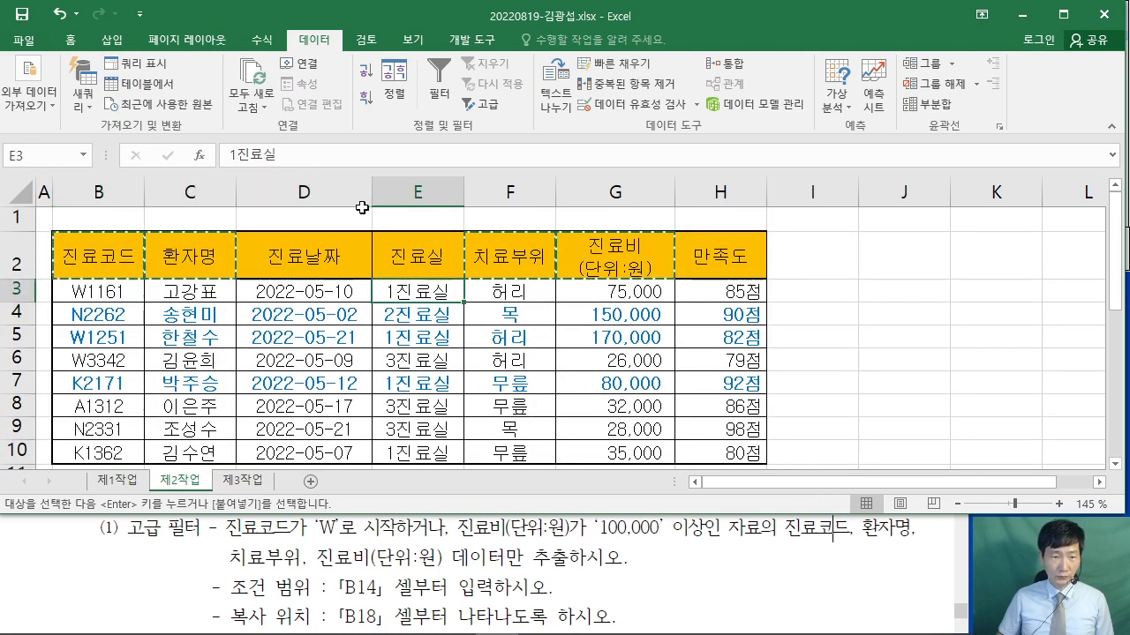
left_click(493, 112)
left_click(543, 196)
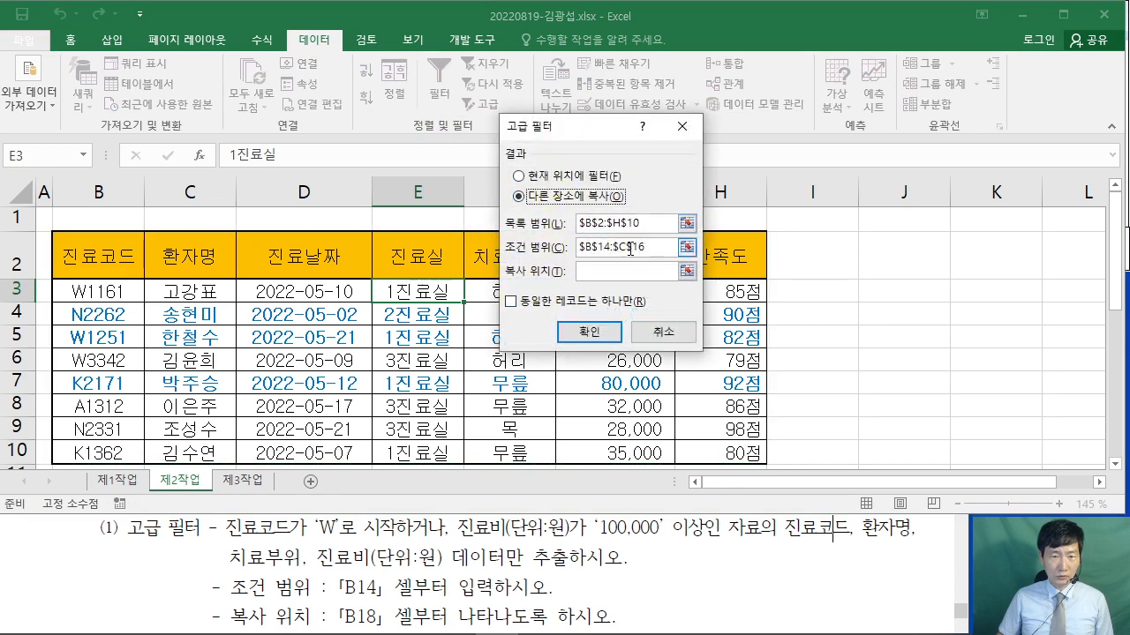
left_click(630, 249)
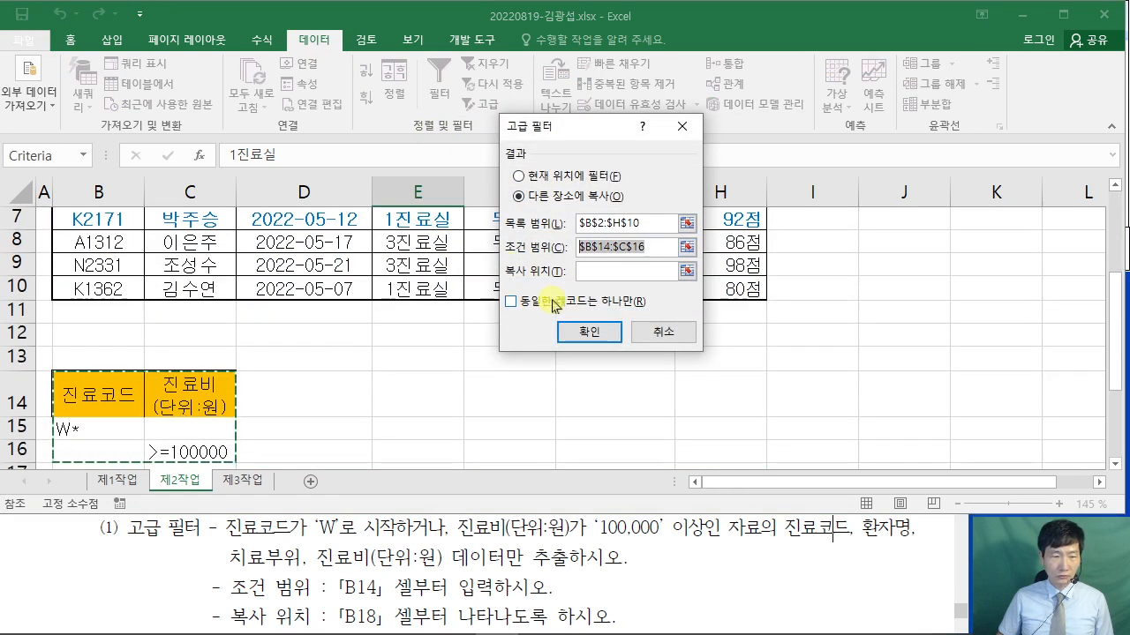
left_click(623, 271)
scroll(353, 272, "down", 2)
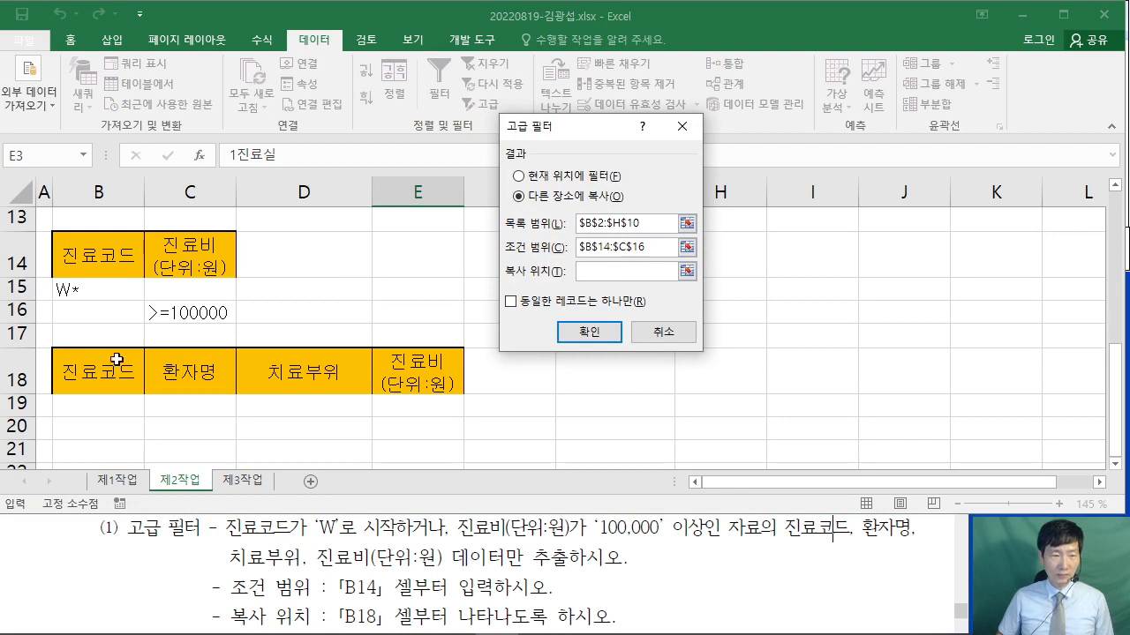
left_click_drag(69, 371, 389, 366)
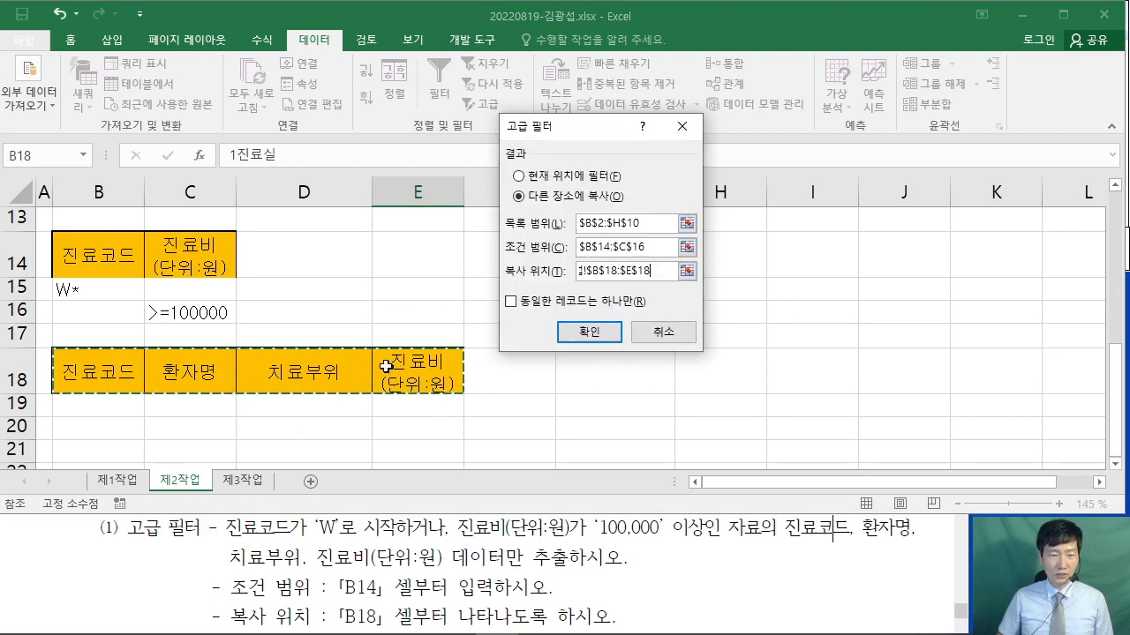
left_click(600, 335)
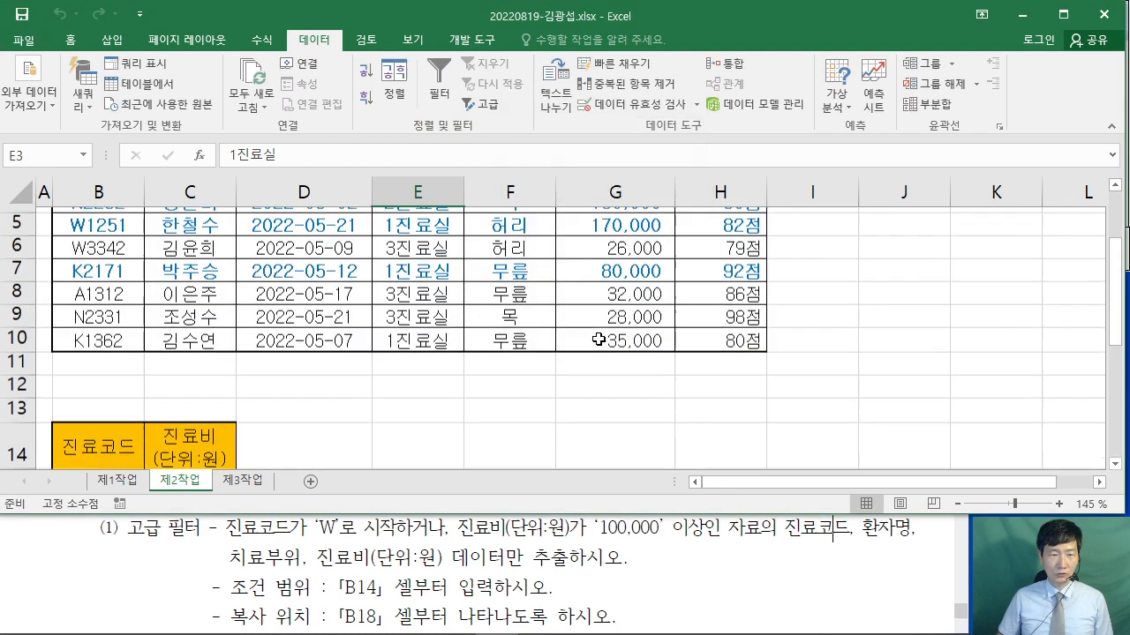
- Check the extracted patient names in C18:C22 against the four required columns in the task PDF
scroll(605, 353, "down", 2)
scroll(606, 352, "down", 2)
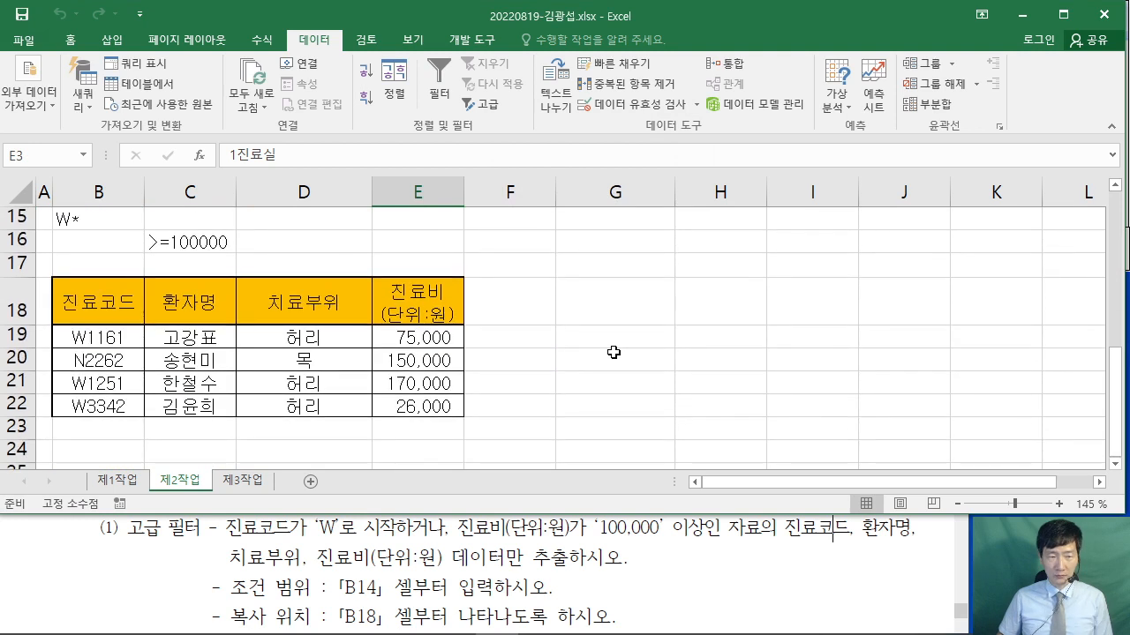
left_click_drag(782, 527, 443, 562)
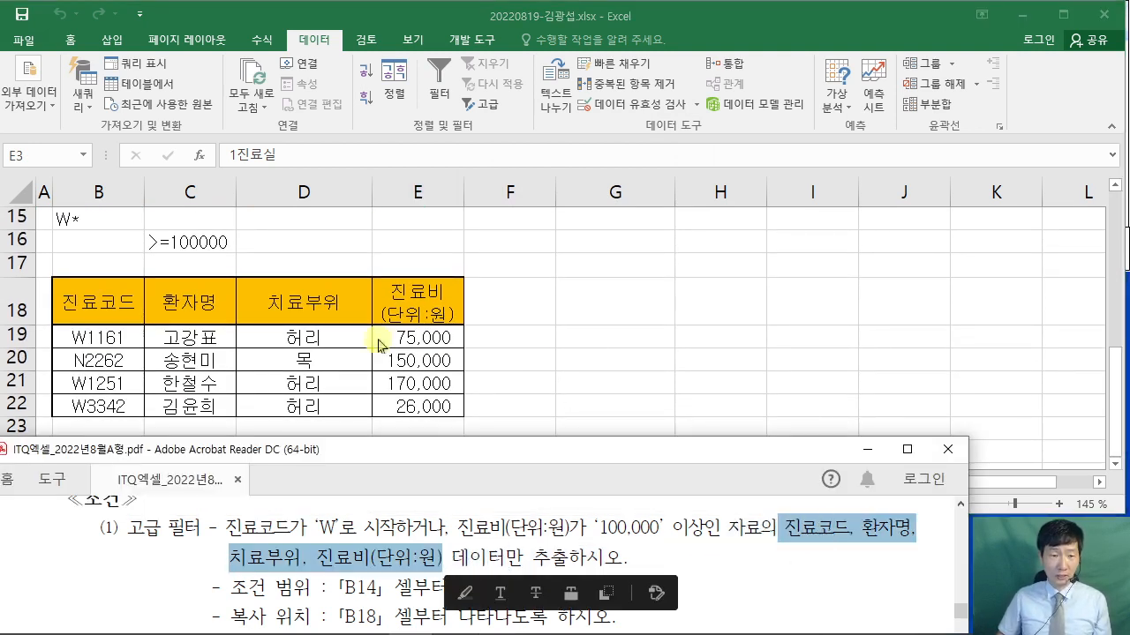
key("alt+Tab")
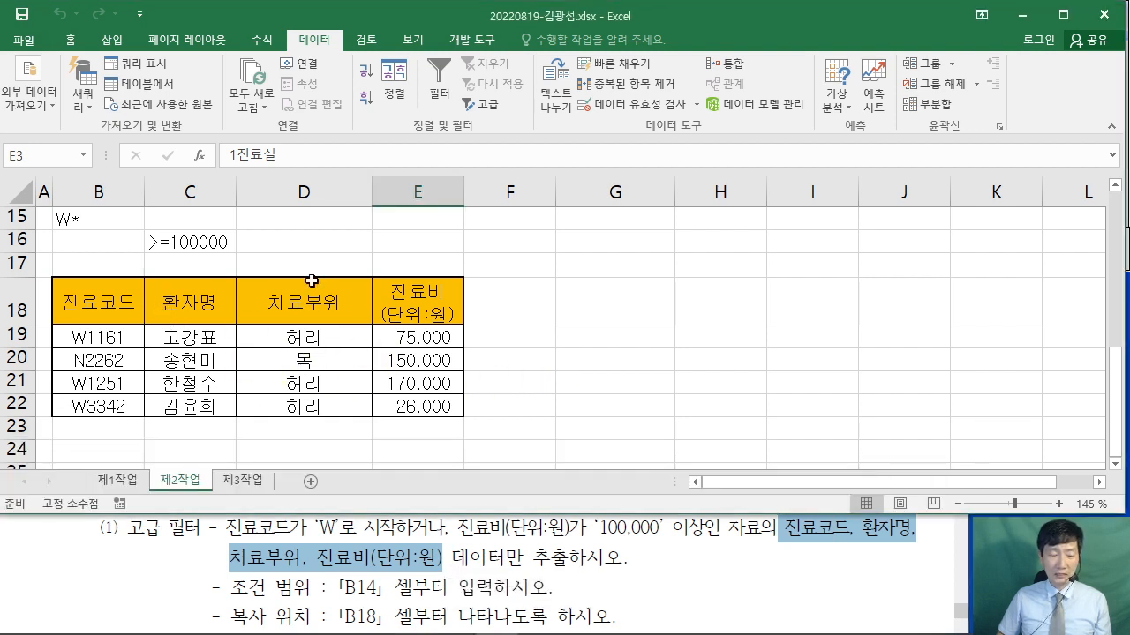
left_click_drag(212, 312, 198, 408)
right_click(210, 299)
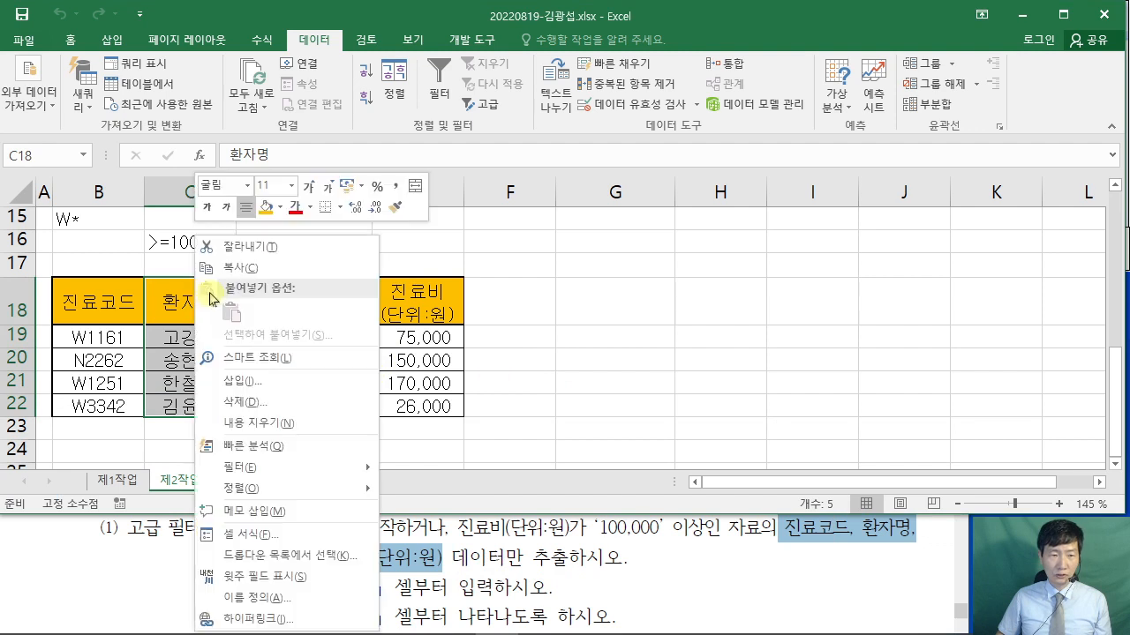
key("Escape")
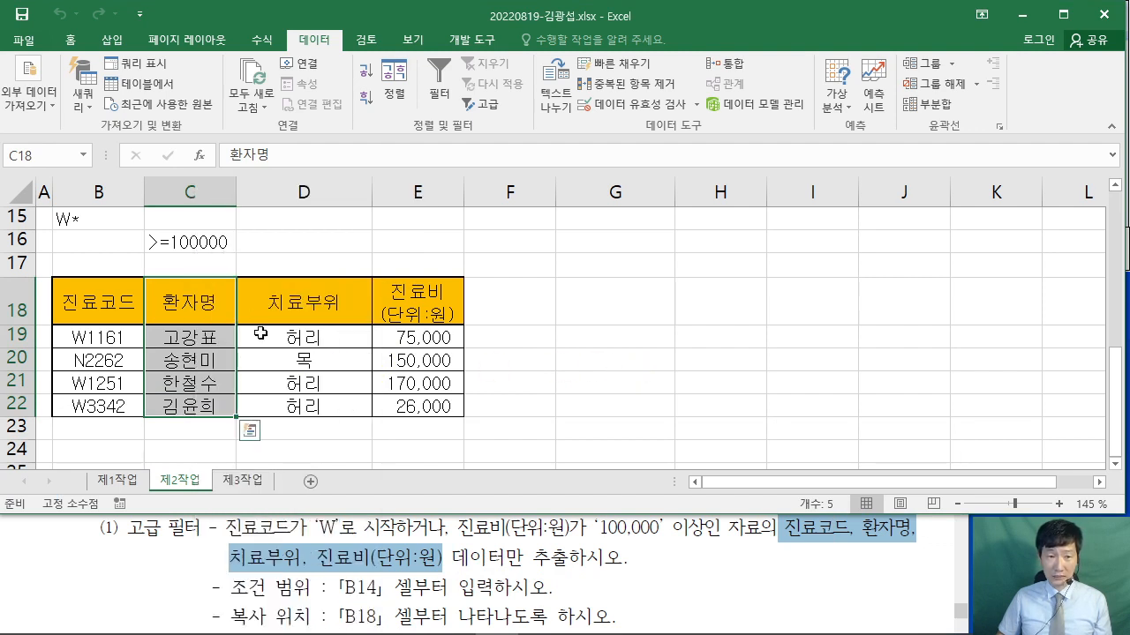
left_click(309, 343)
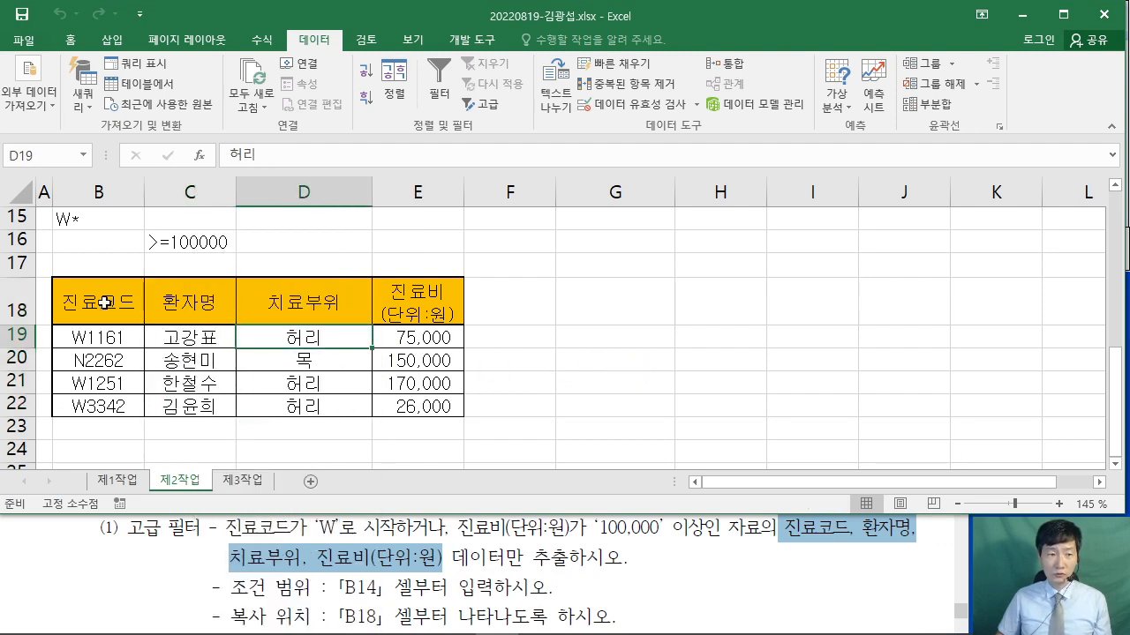
- Select cell H22, review the filtered rows, and return to the task PDF
left_click(692, 412)
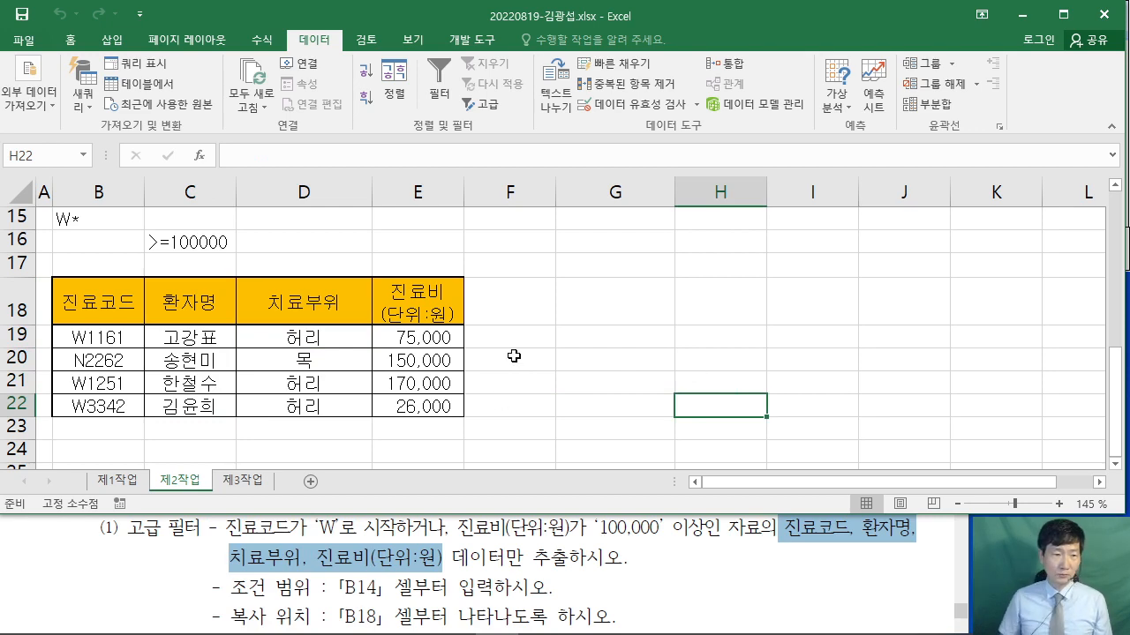
scroll(538, 342, "up", 2)
scroll(539, 343, "up", 3)
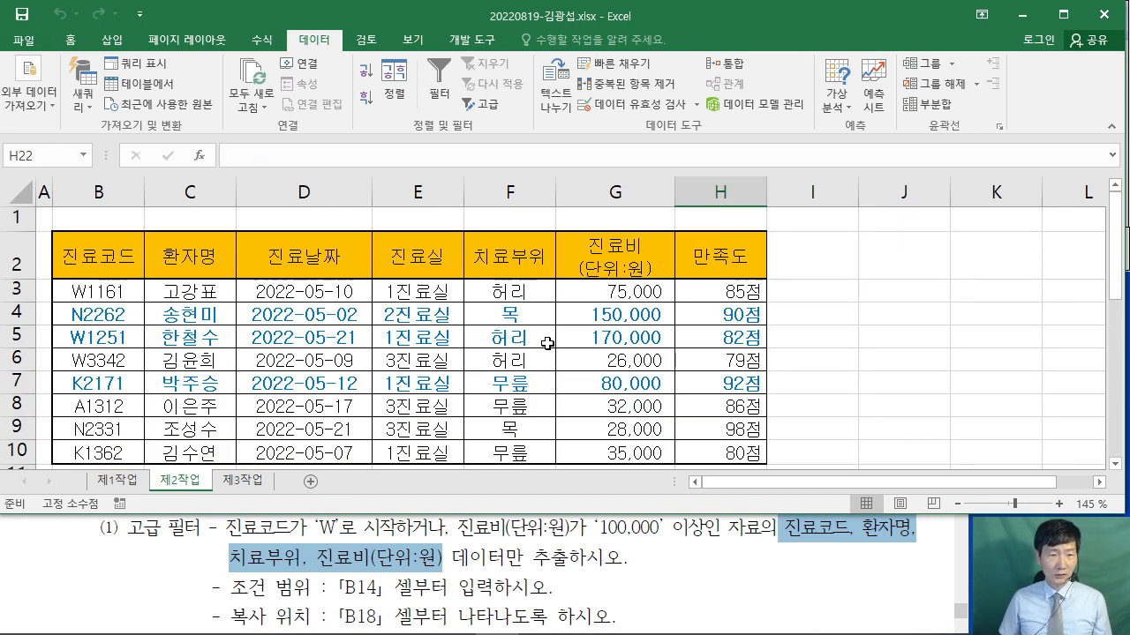
scroll(548, 344, "down", 5)
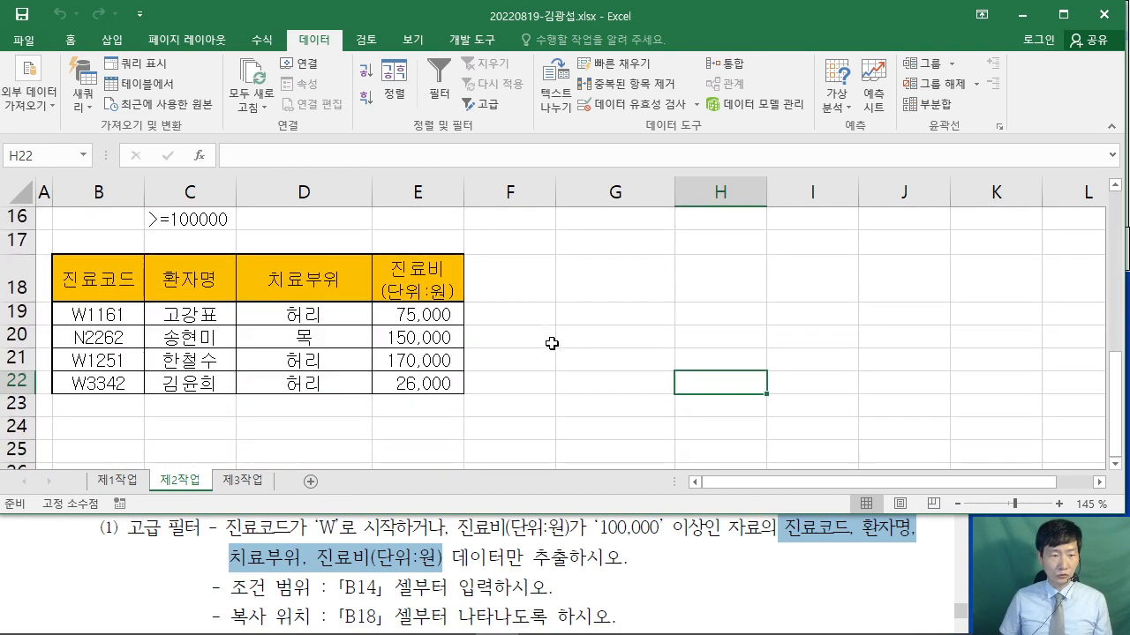
left_click(856, 557)
scroll(868, 551, "down", 5)
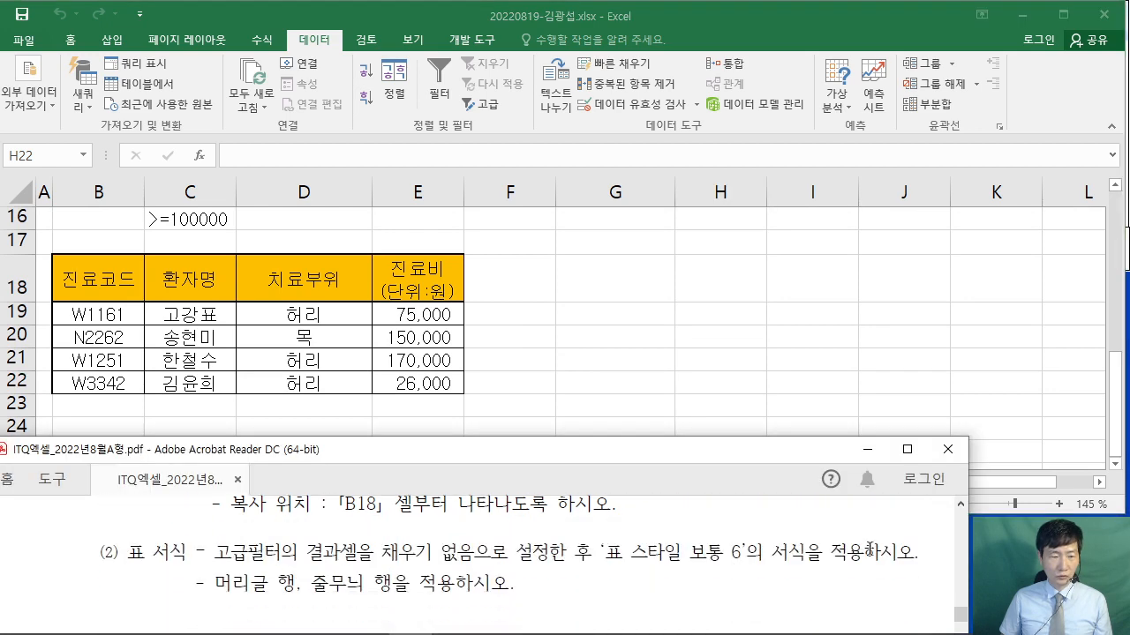
- Maximize the exam PDF, highlight the four [제3작업] pivot-table conditions, then restore it over Excel
scroll(871, 555, "down", 3)
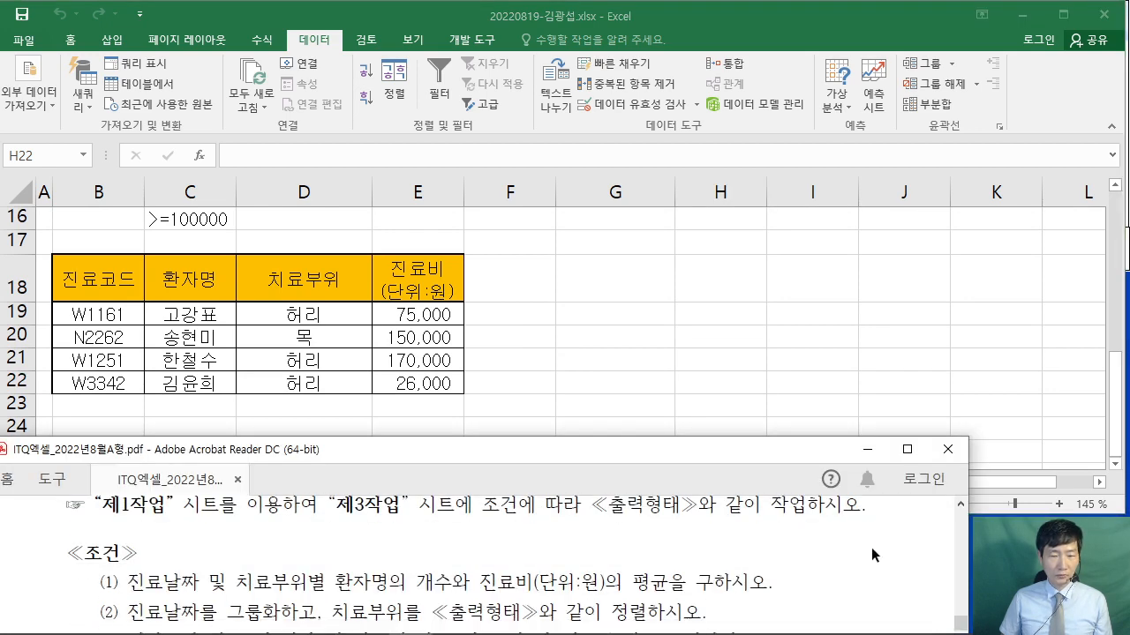
left_click(907, 451)
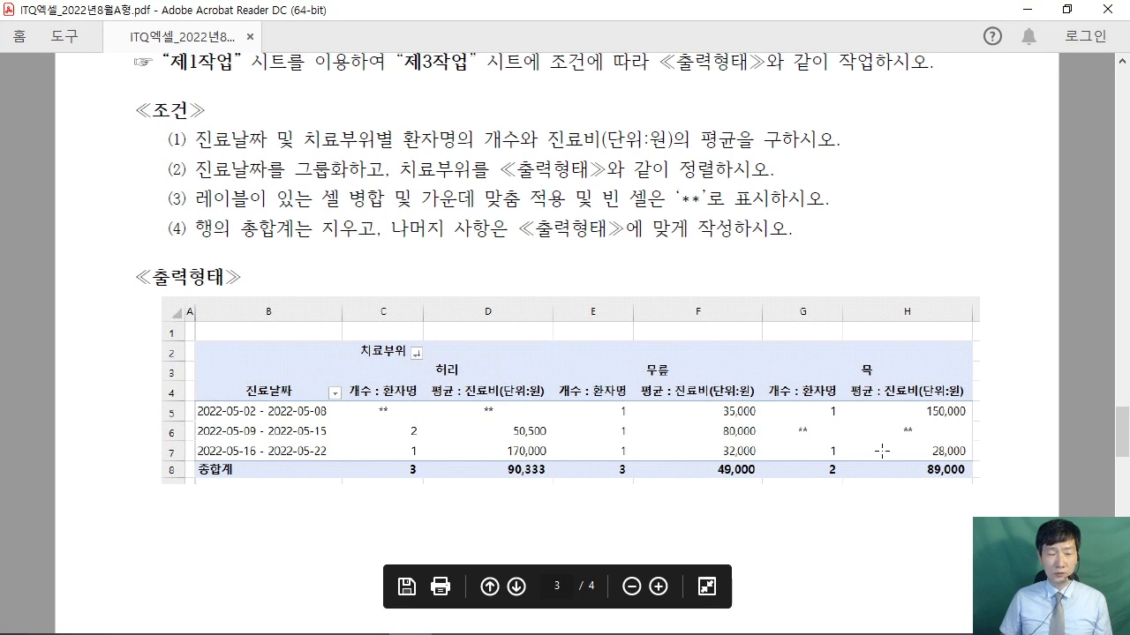
scroll(882, 451, "up", 2)
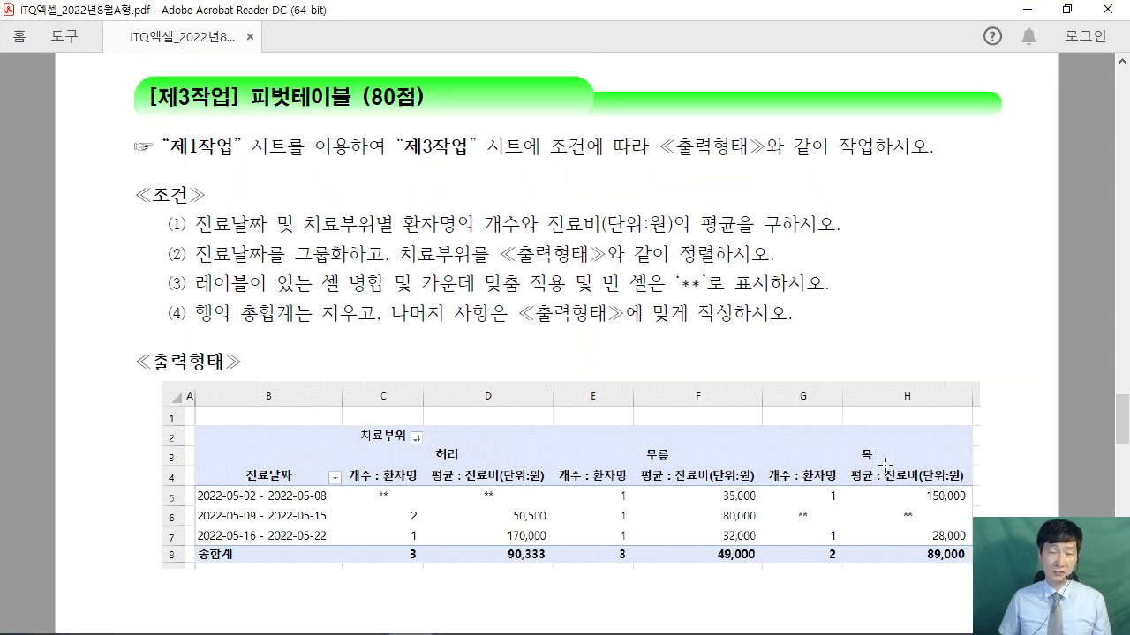
left_click_drag(176, 212, 667, 331)
left_click(666, 330)
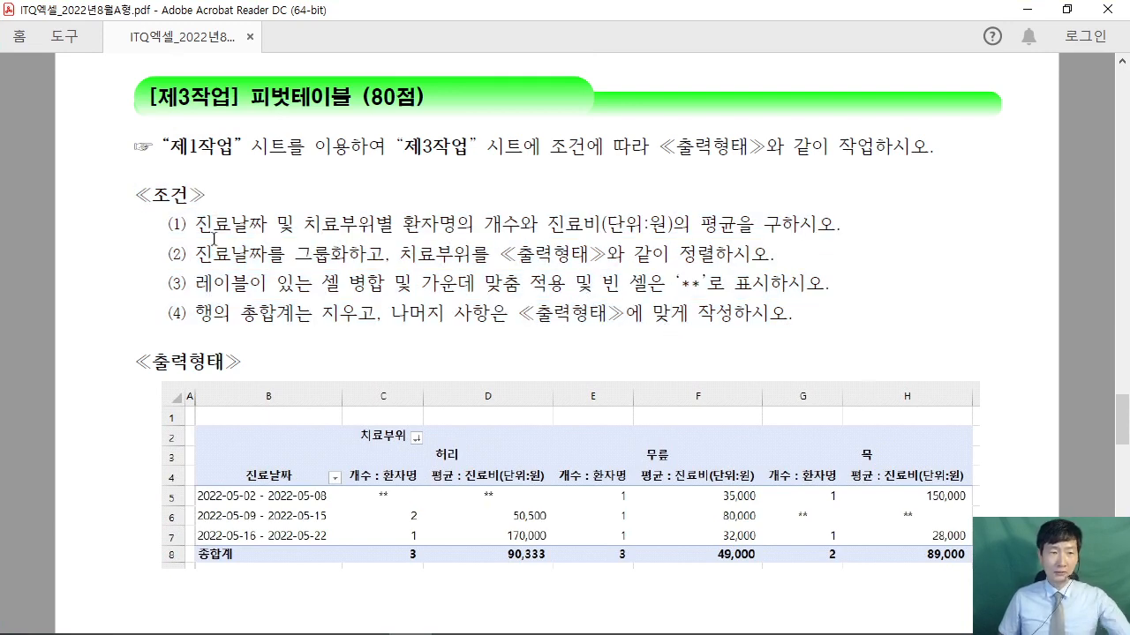
left_click_drag(160, 220, 819, 320)
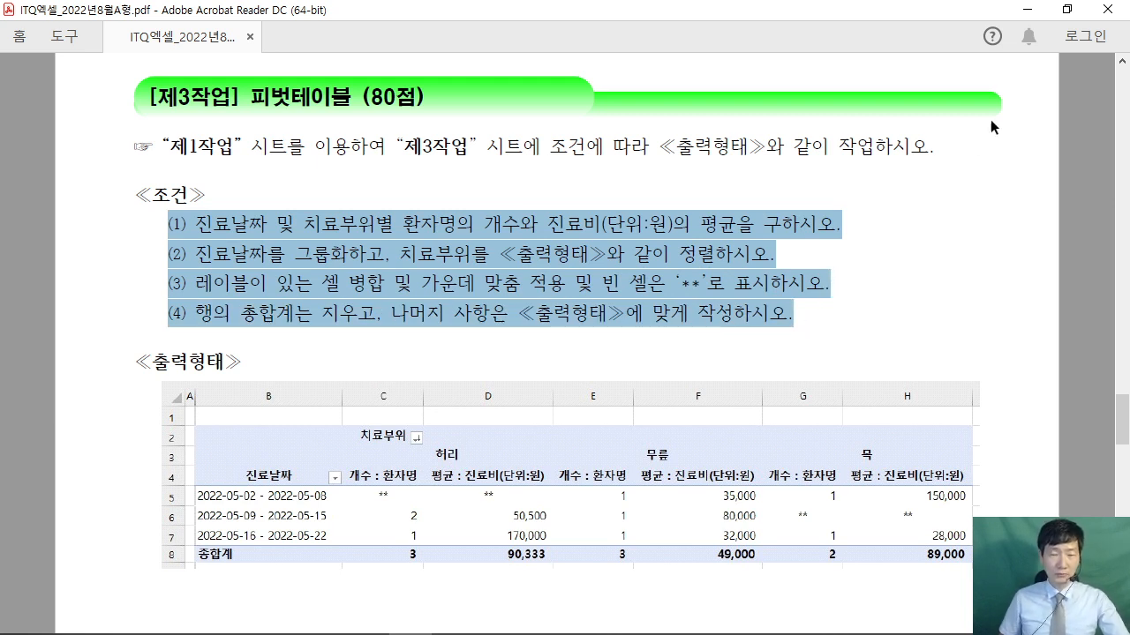
left_click(1064, 11)
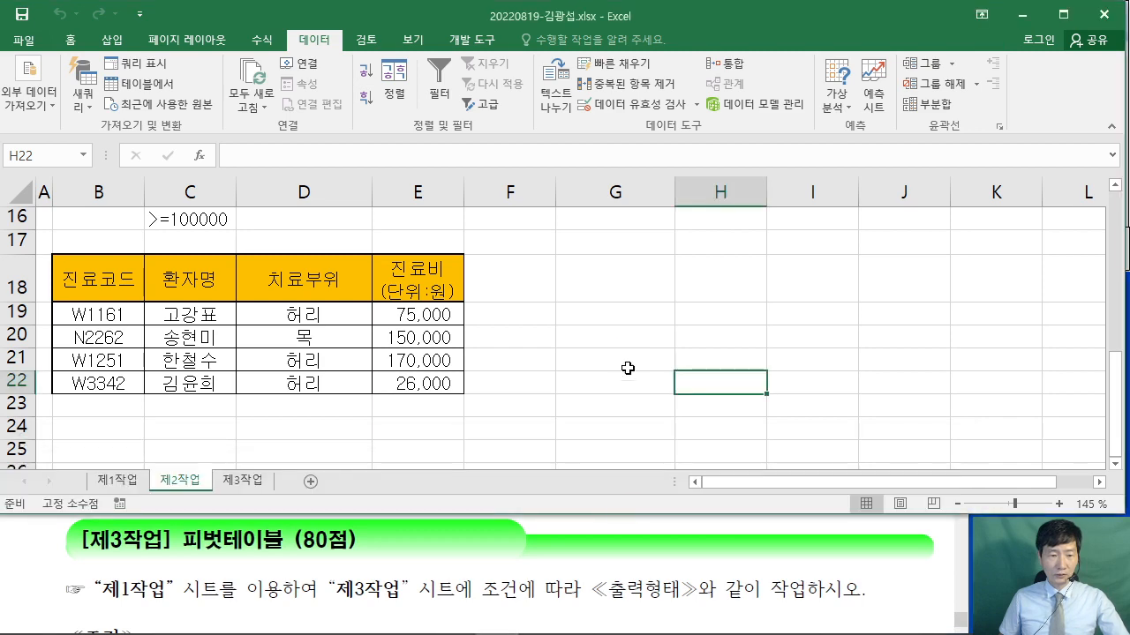
left_click(652, 337)
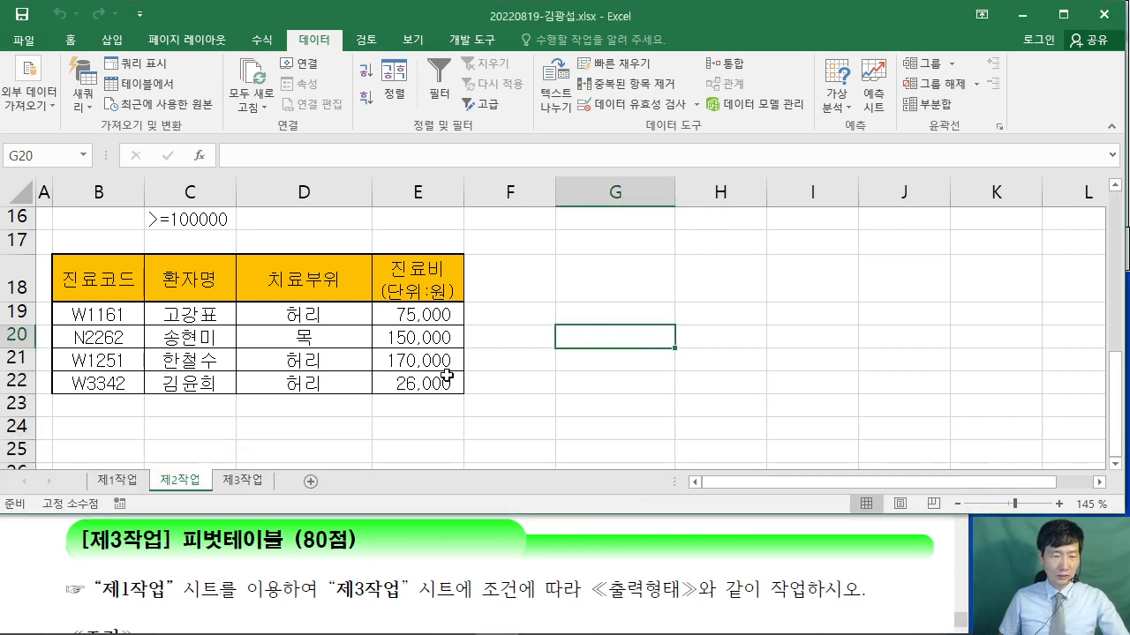
- On sheet 제1작업, select B4:H12 and insert a PivotTable from that range
left_click(106, 480)
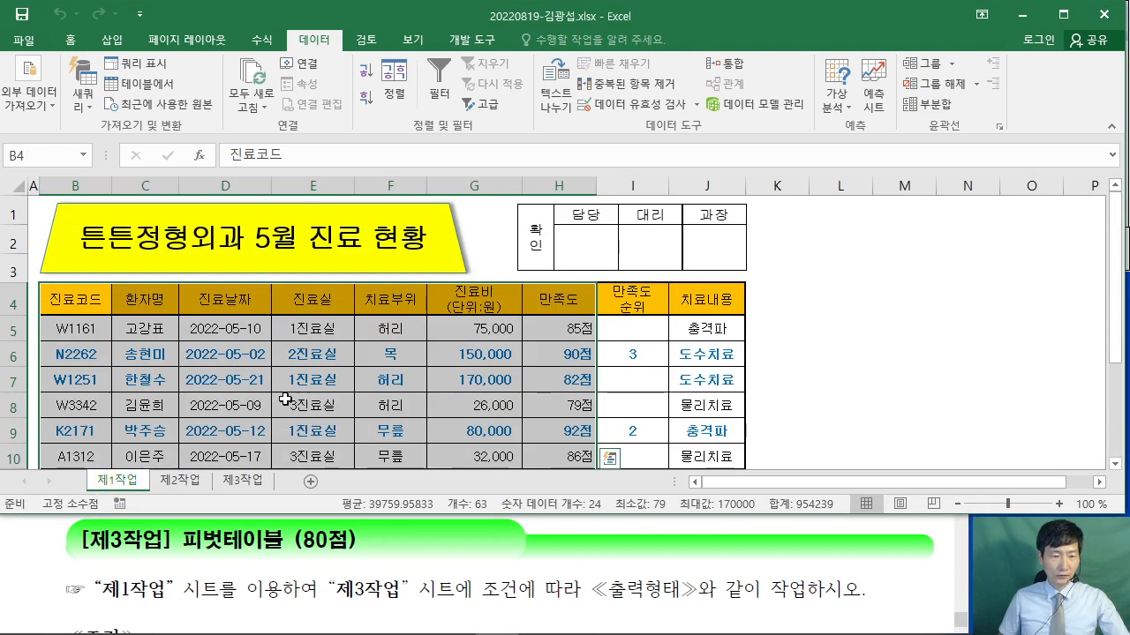
left_click_drag(73, 300, 537, 388)
scroll(309, 371, "up", 2)
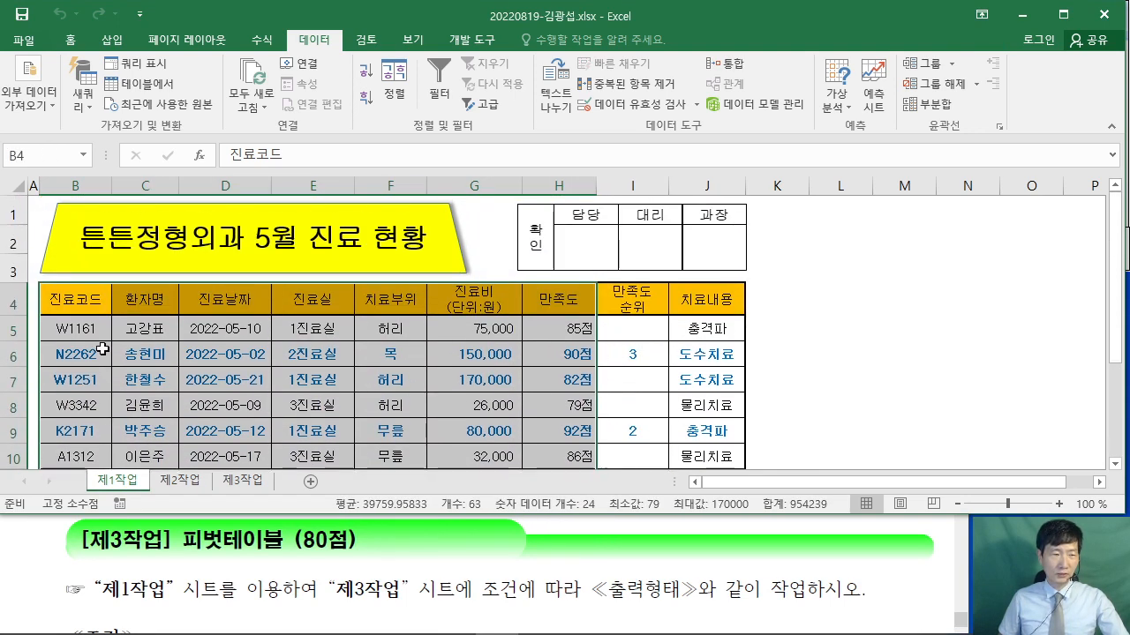
scroll(490, 350, "down", 2)
scroll(503, 335, "up", 2)
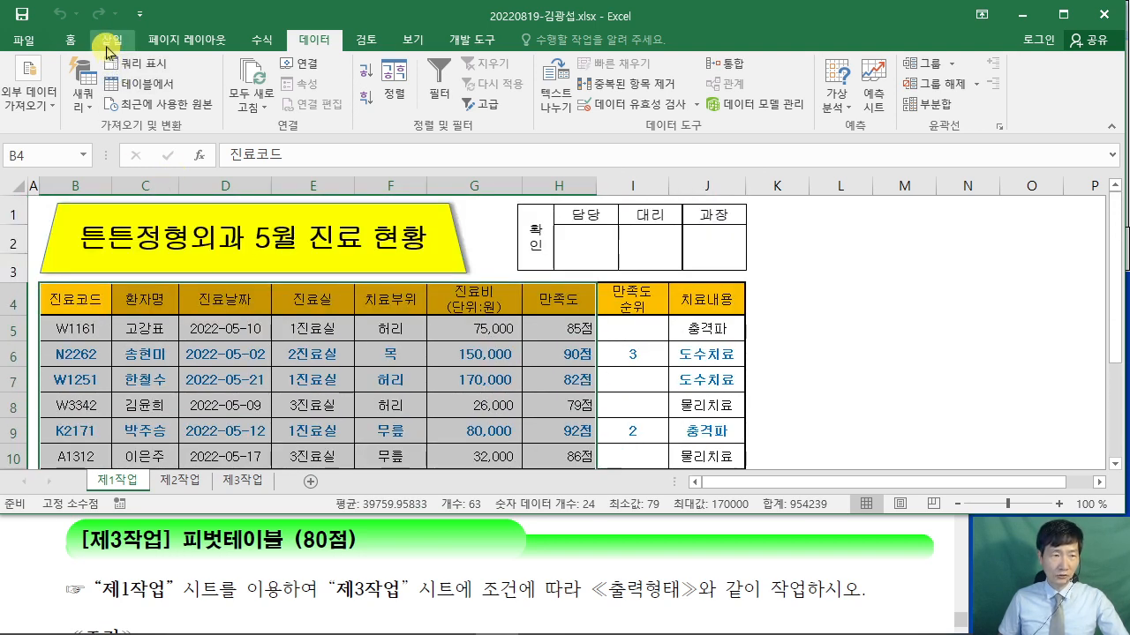
left_click(110, 41)
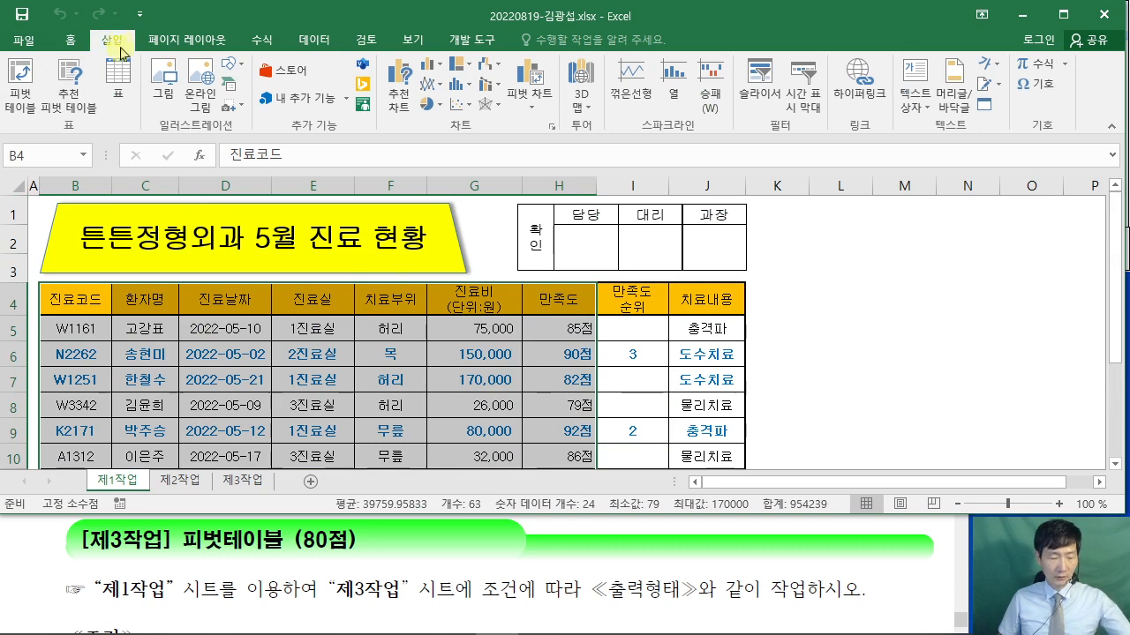
left_click_drag(3, 60, 44, 118)
left_click_drag(27, 98, 122, 251)
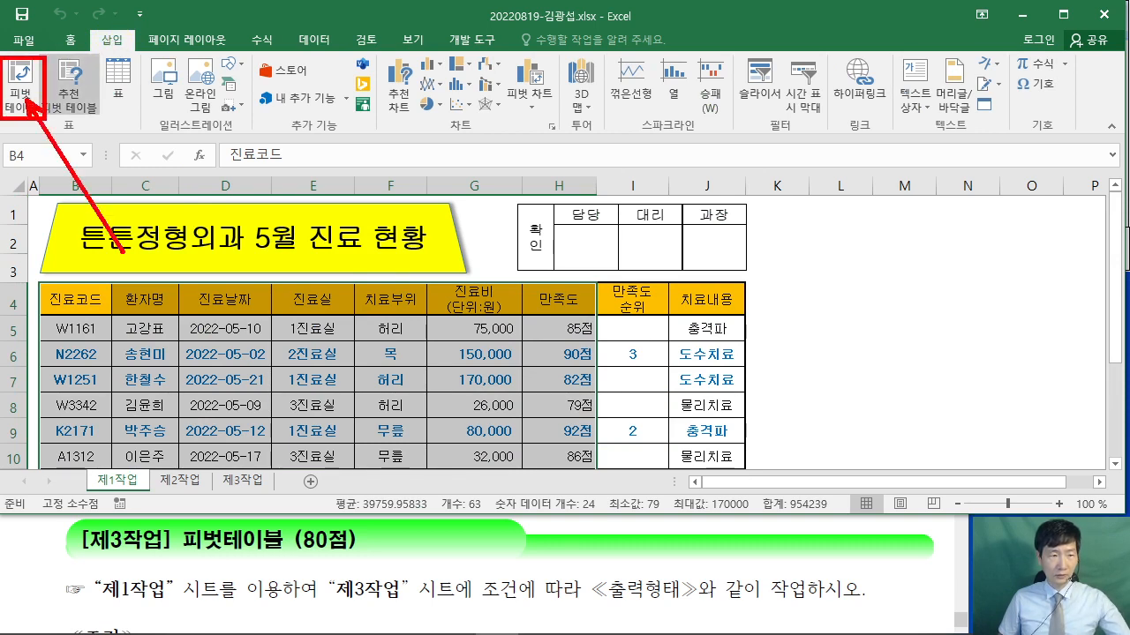
left_click(19, 84)
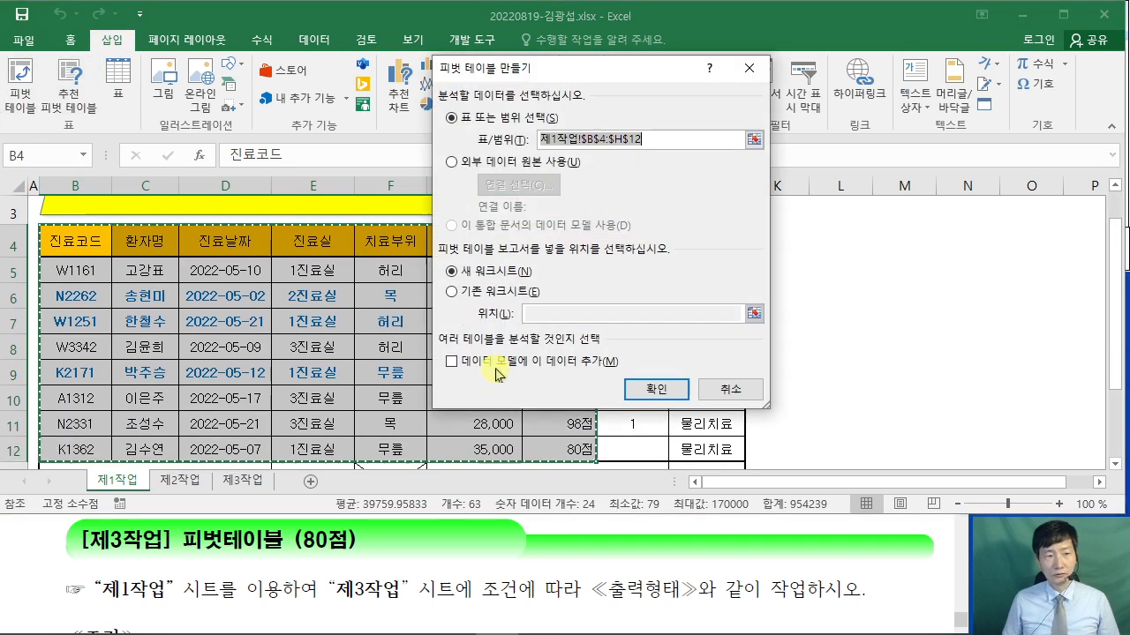
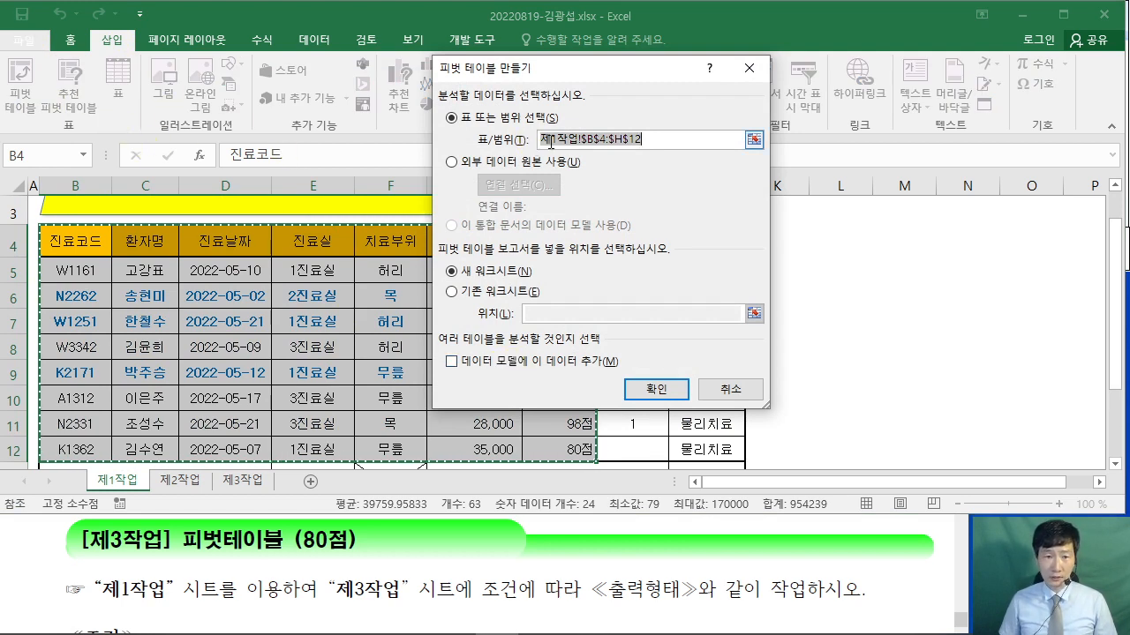
- Place the new PivotTable on the existing worksheet 제3작업 at cell B2 and confirm
left_click(465, 294)
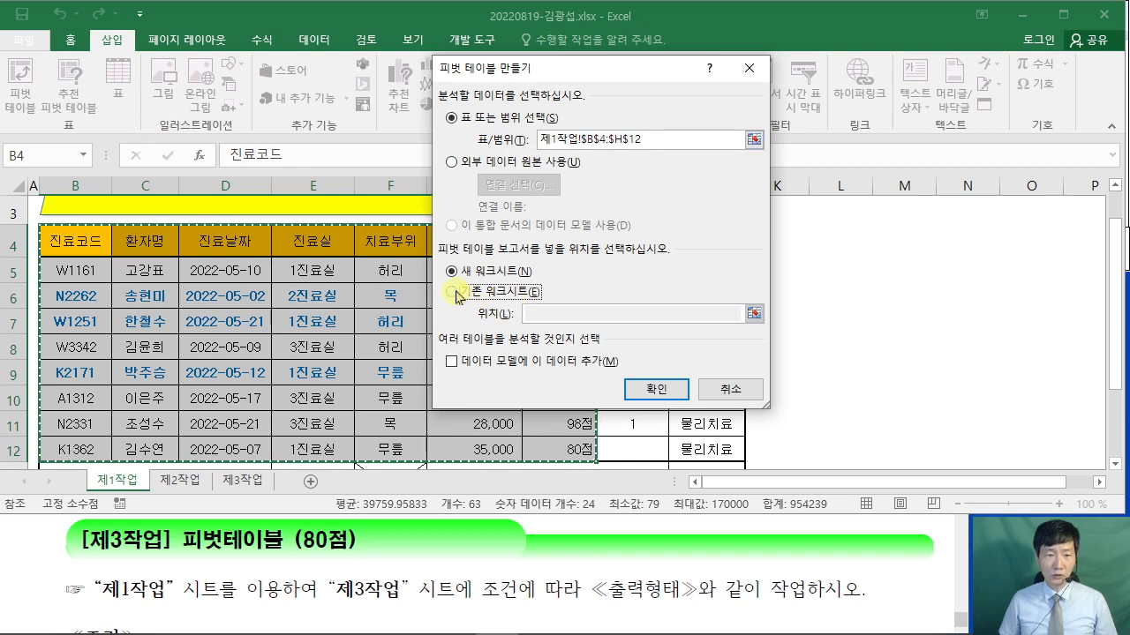
left_click(520, 573)
scroll(525, 565, "down", 5)
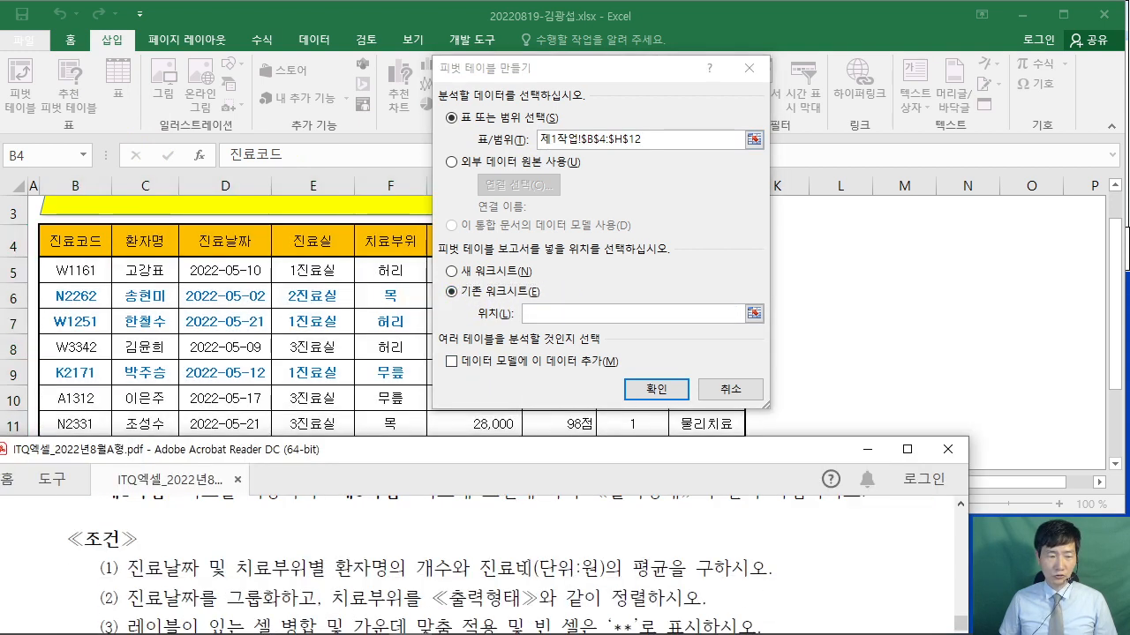
scroll(531, 560, "down", 3)
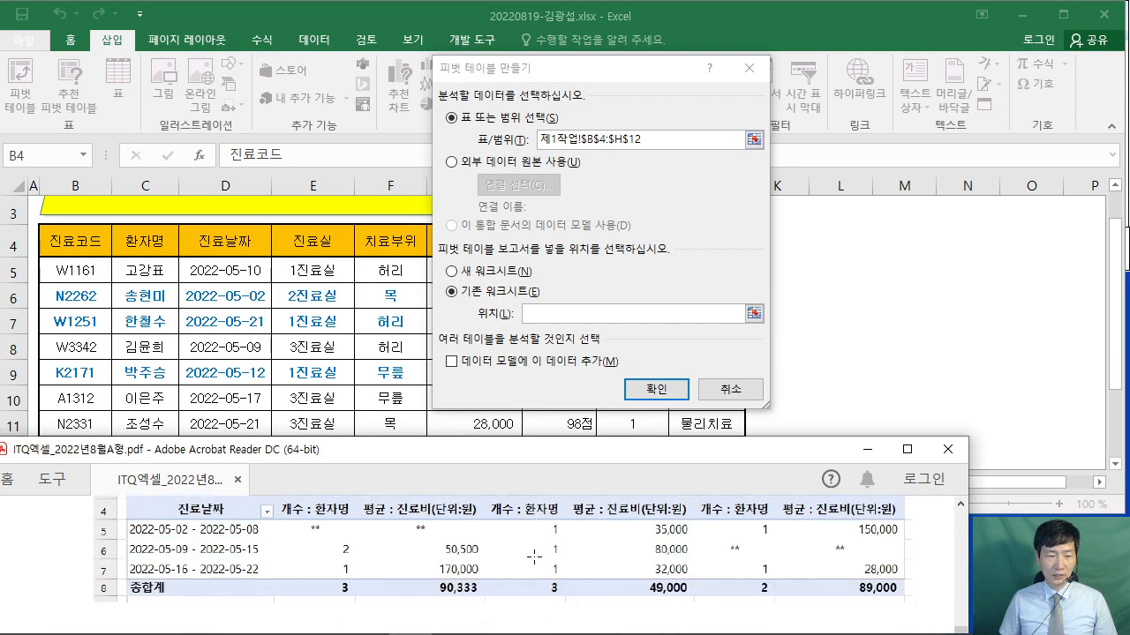
scroll(388, 580, "up", 2)
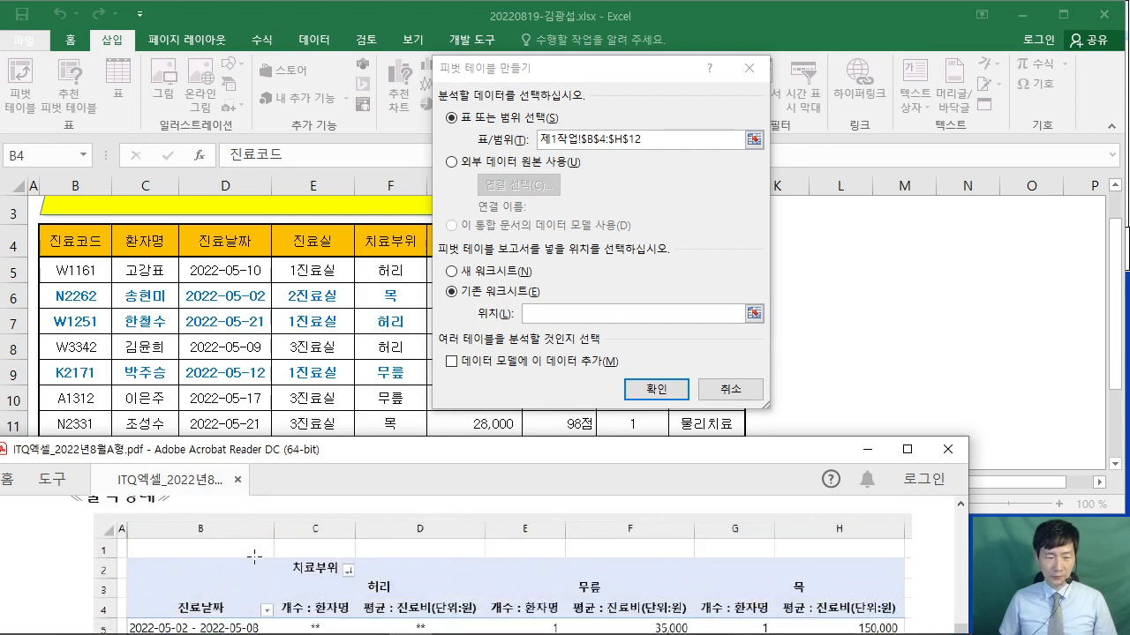
scroll(254, 556, "up", 5)
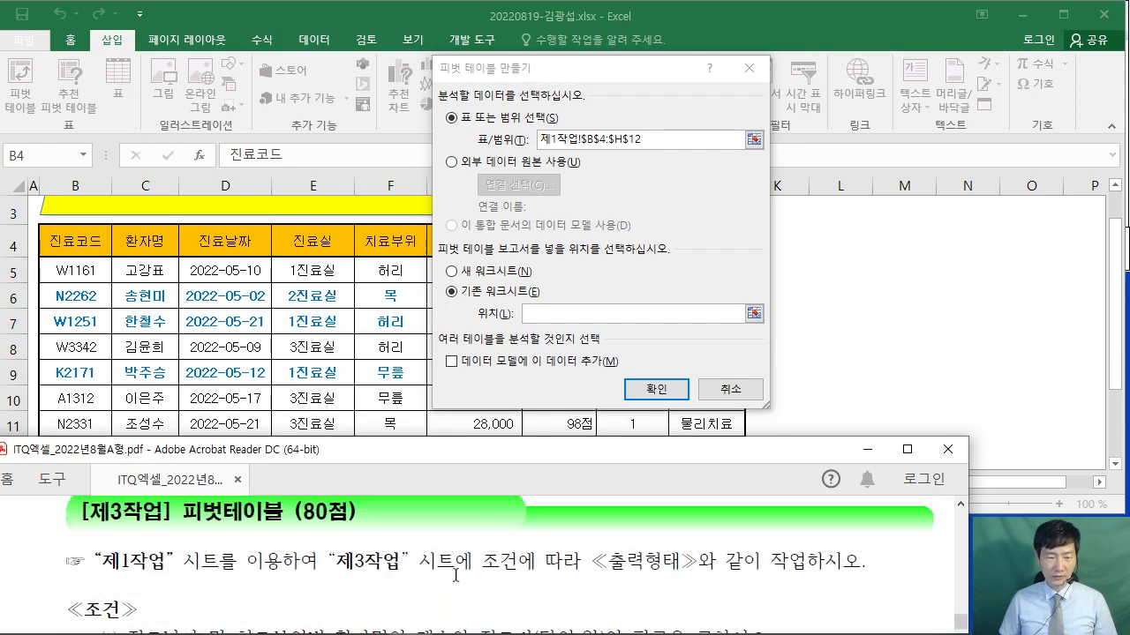
left_click(558, 313)
left_click(517, 311)
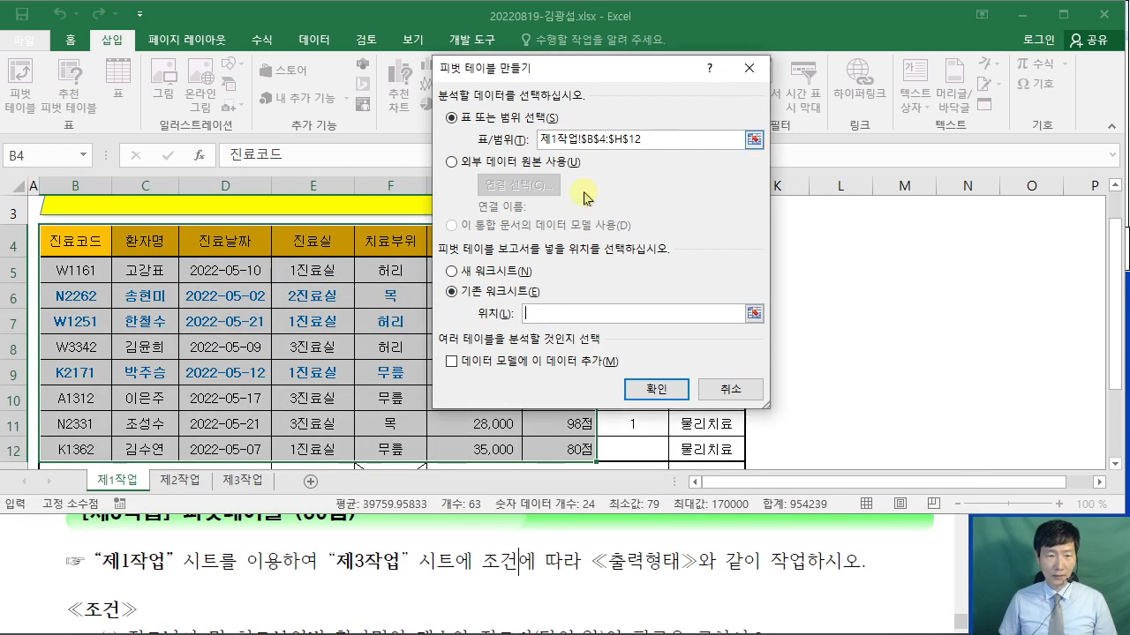
left_click(244, 478)
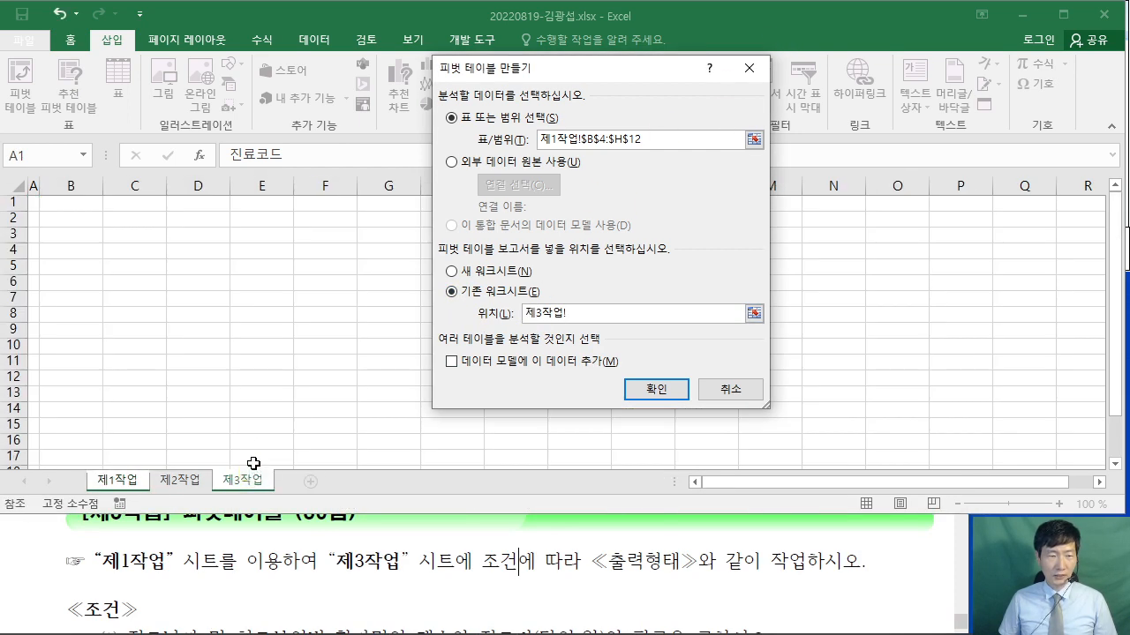
left_click(66, 216)
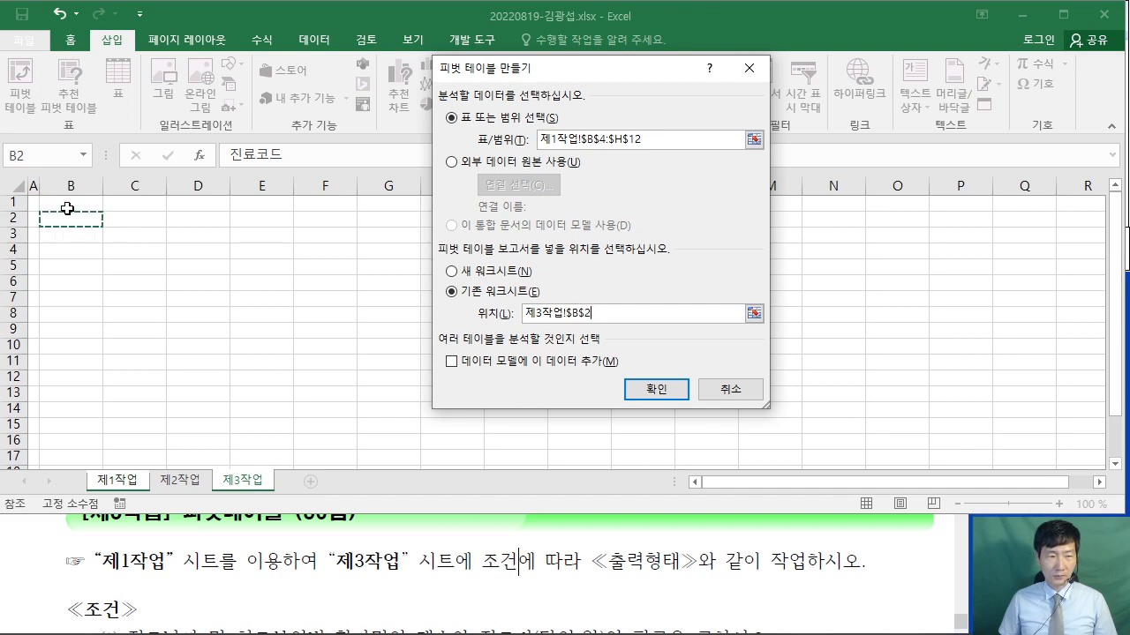
left_click(628, 394)
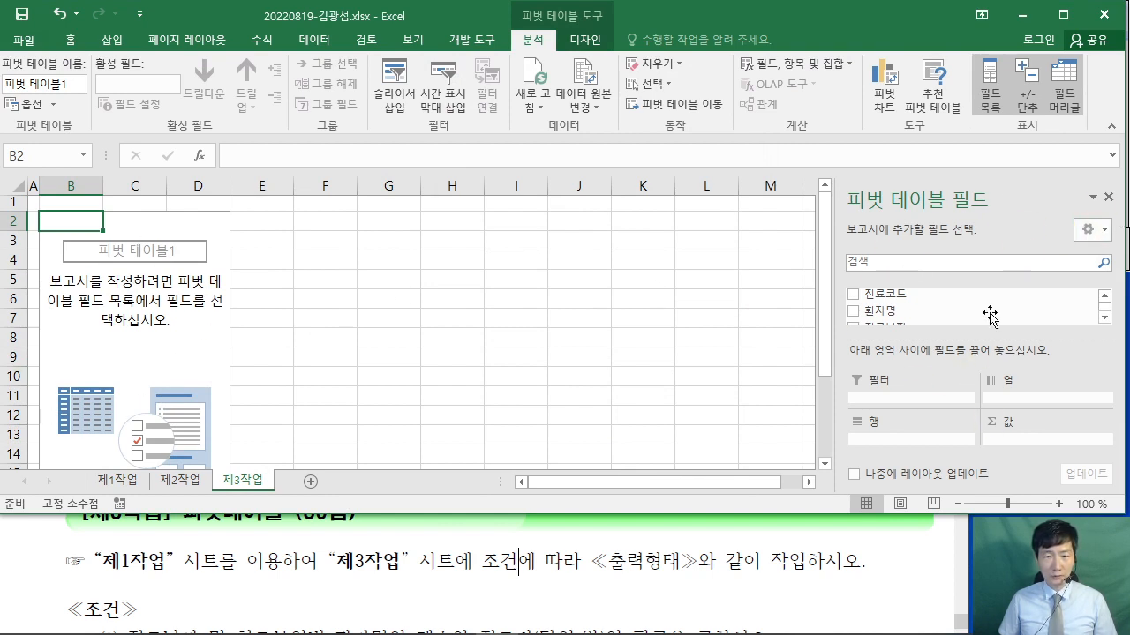
double_click(536, 45)
left_click(527, 583)
scroll(512, 565, "down", 2)
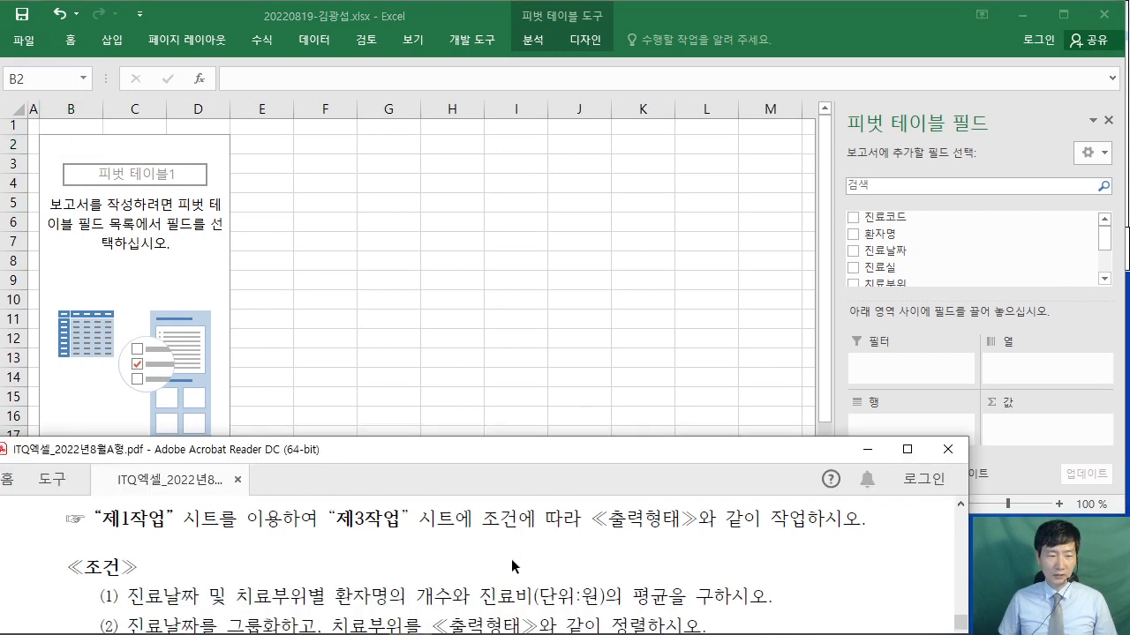
scroll(512, 566, "down", 1)
scroll(365, 567, "down", 1)
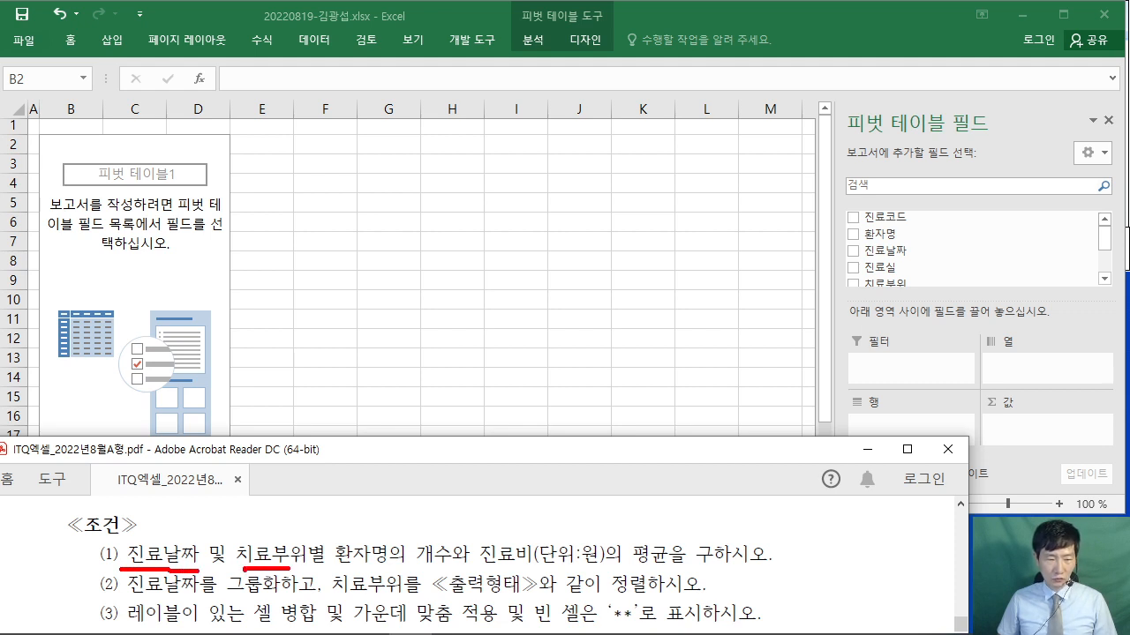
left_click_drag(180, 537, 197, 476)
mouse_move(222, 410)
left_mouse_down()
mouse_move(270, 421)
mouse_move(286, 478)
left_mouse_up()
mouse_move(309, 522)
left_mouse_down()
mouse_move(378, 429)
mouse_move(434, 393)
mouse_move(443, 429)
mouse_move(477, 426)
left_mouse_up()
key("Escape")
scroll(436, 581, "down", 5)
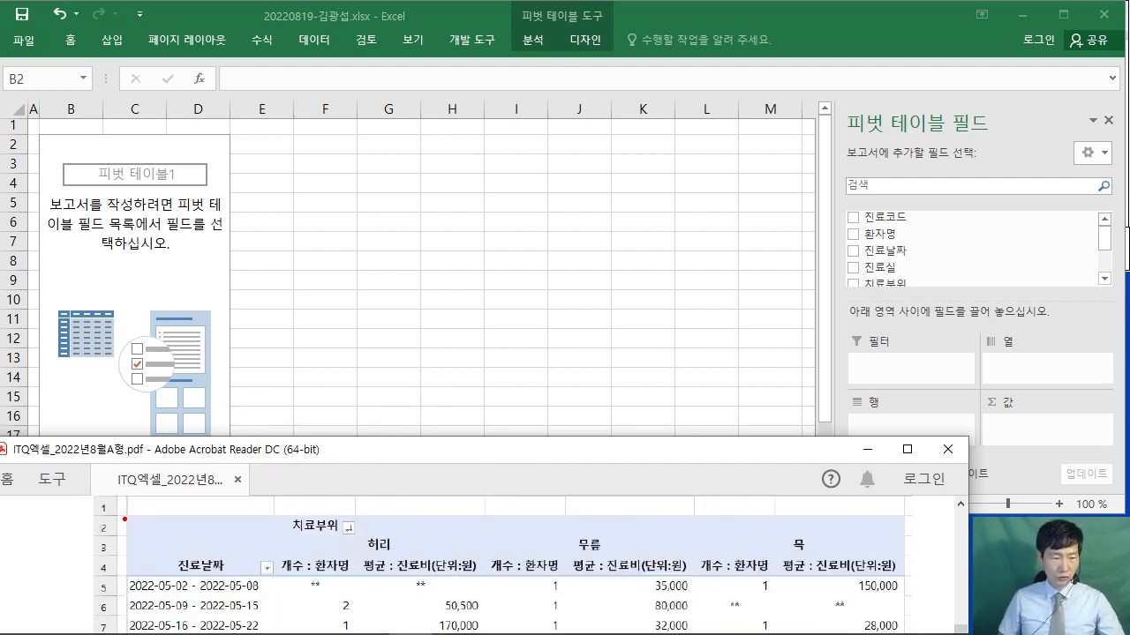
mouse_move(123, 509)
left_mouse_down()
mouse_move(318, 586)
mouse_move(354, 582)
left_mouse_up()
left_click_drag(134, 543, 362, 540)
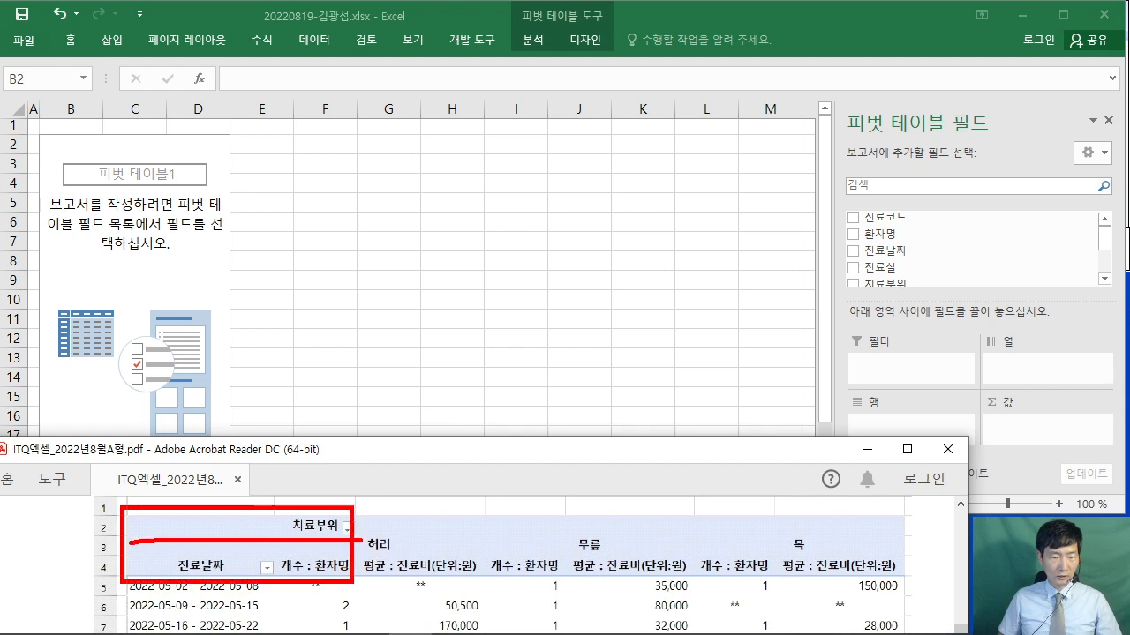
left_click_drag(278, 504, 271, 574)
left_click_drag(56, 589, 146, 566)
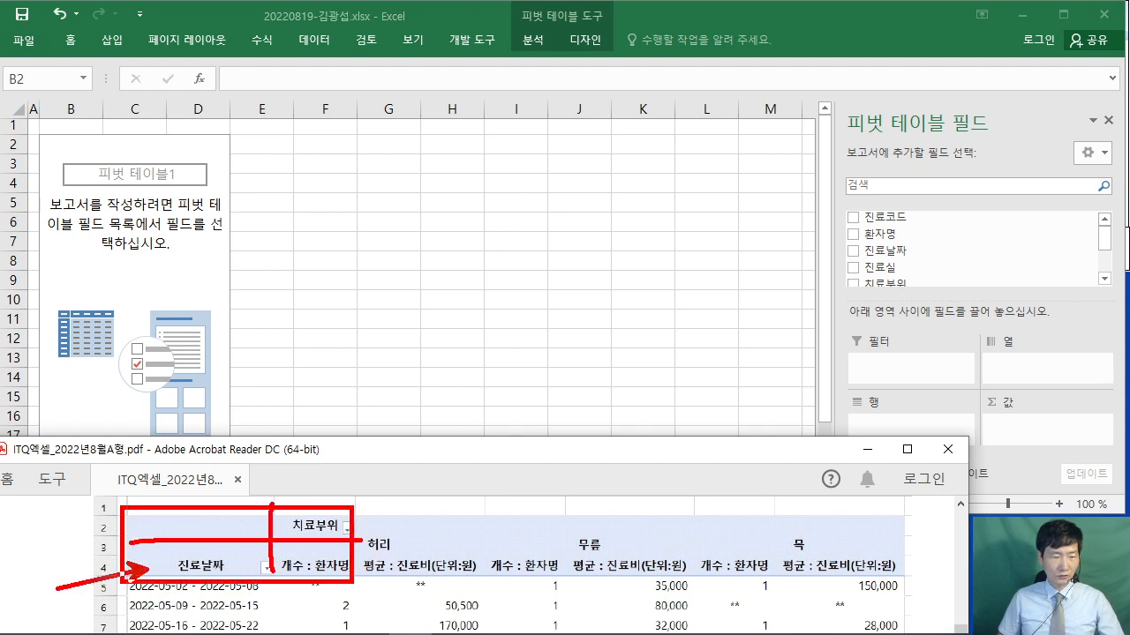
mouse_move(13, 553)
left_mouse_down()
mouse_move(37, 596)
mouse_move(84, 614)
left_mouse_up()
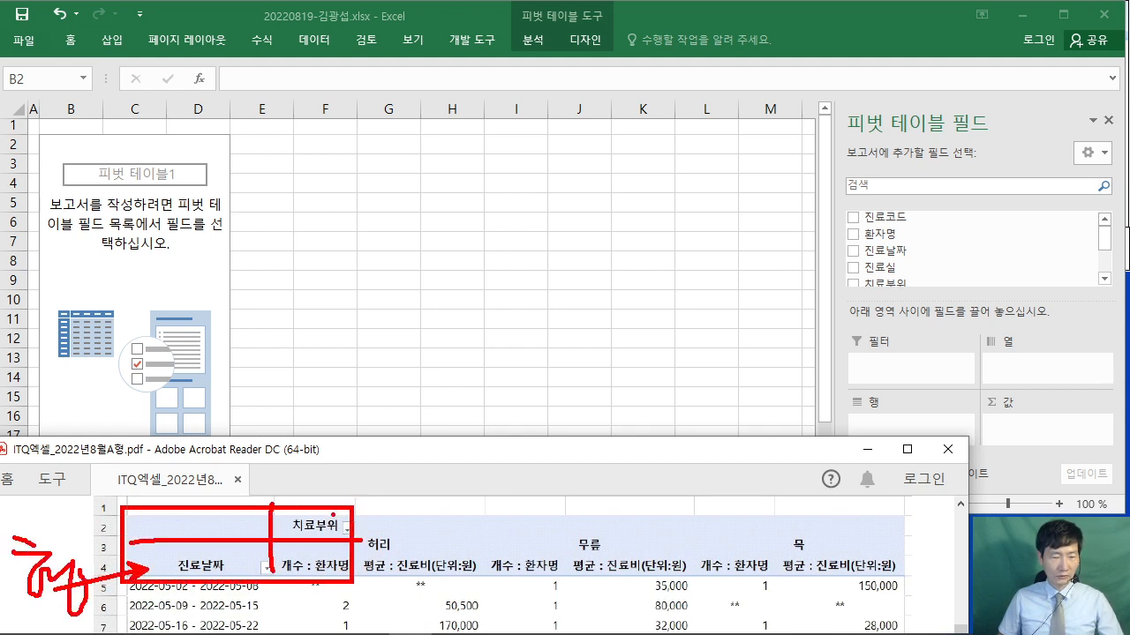
left_click_drag(350, 437, 334, 512)
left_click_drag(371, 422, 375, 446)
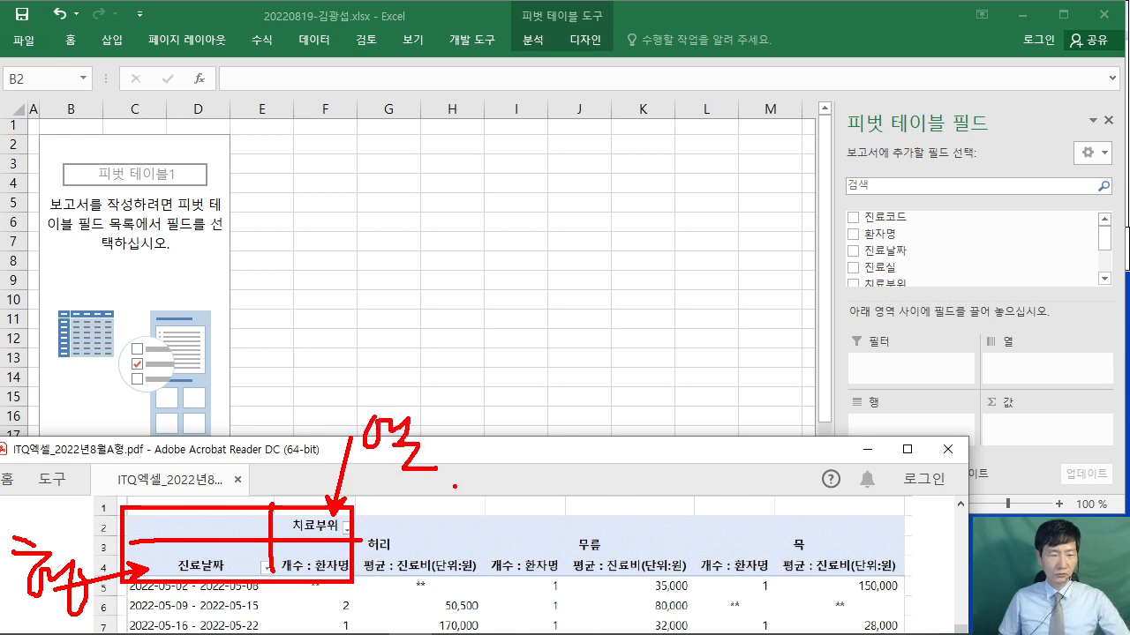
key("Escape")
scroll(503, 565, "up", 5)
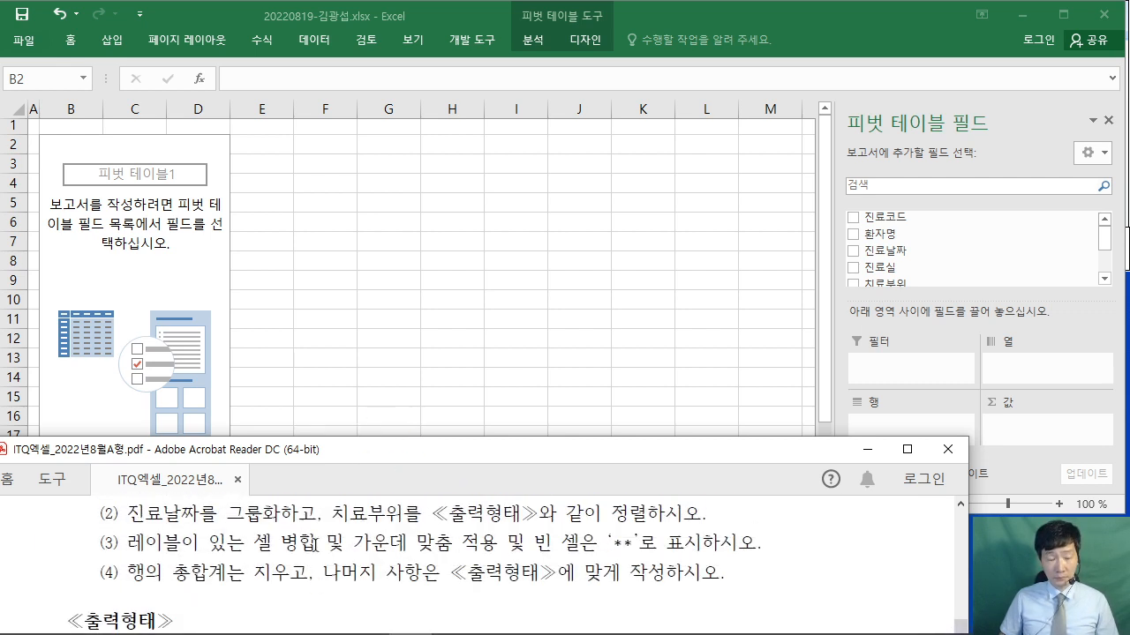
scroll(309, 543, "up", 2)
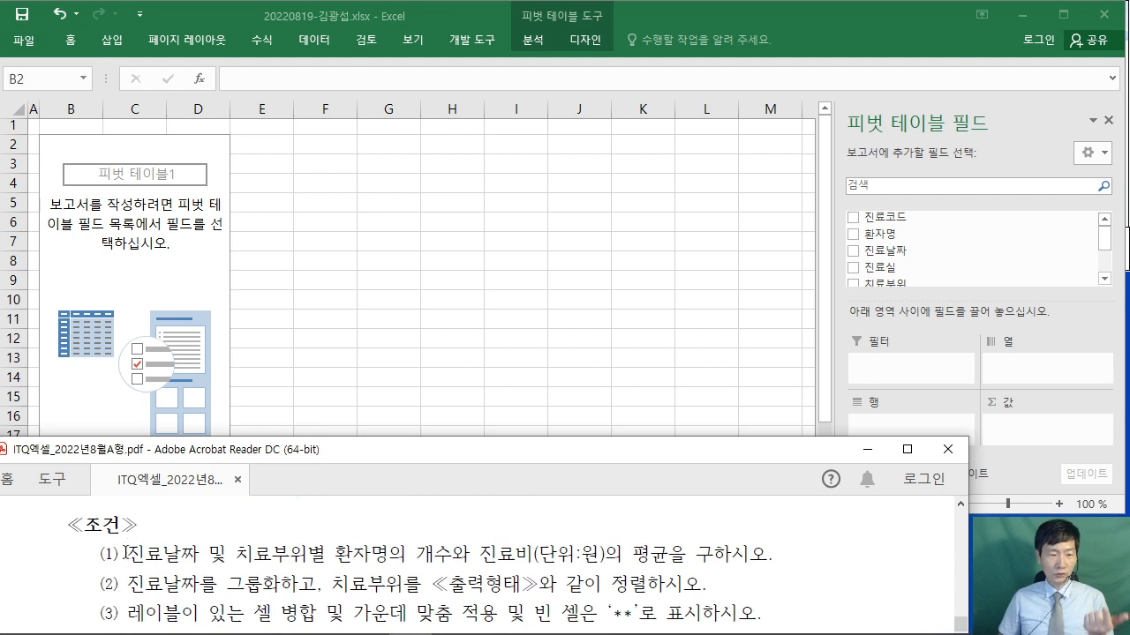
mouse_move(125, 553)
left_mouse_down()
mouse_move(318, 556)
mouse_move(323, 570)
left_mouse_up()
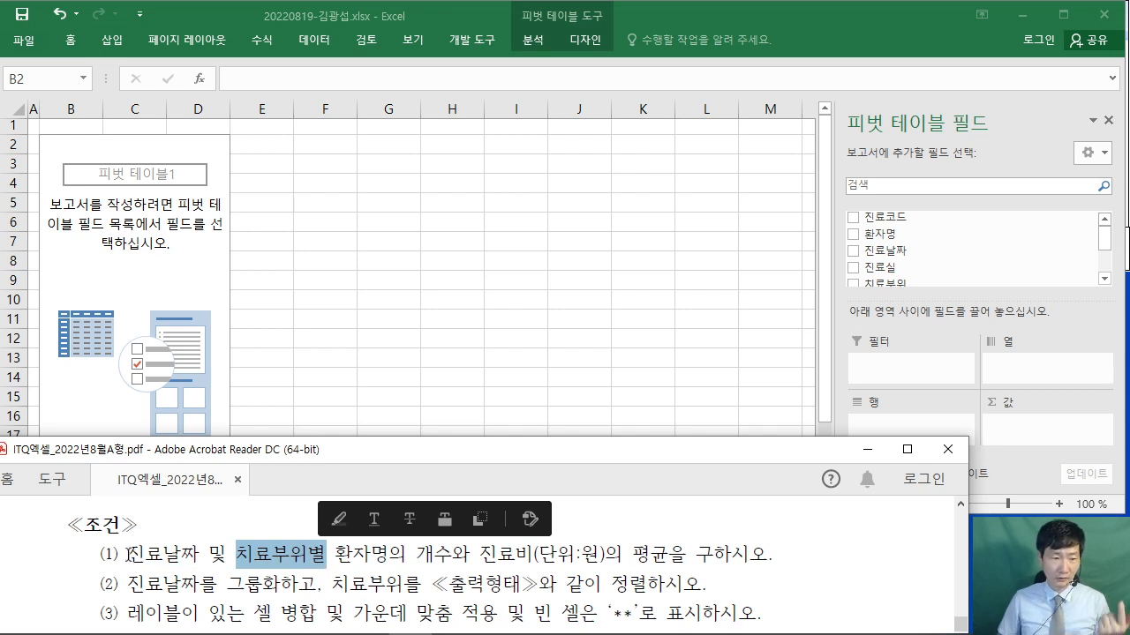
left_click_drag(128, 554, 210, 556)
left_click(922, 38)
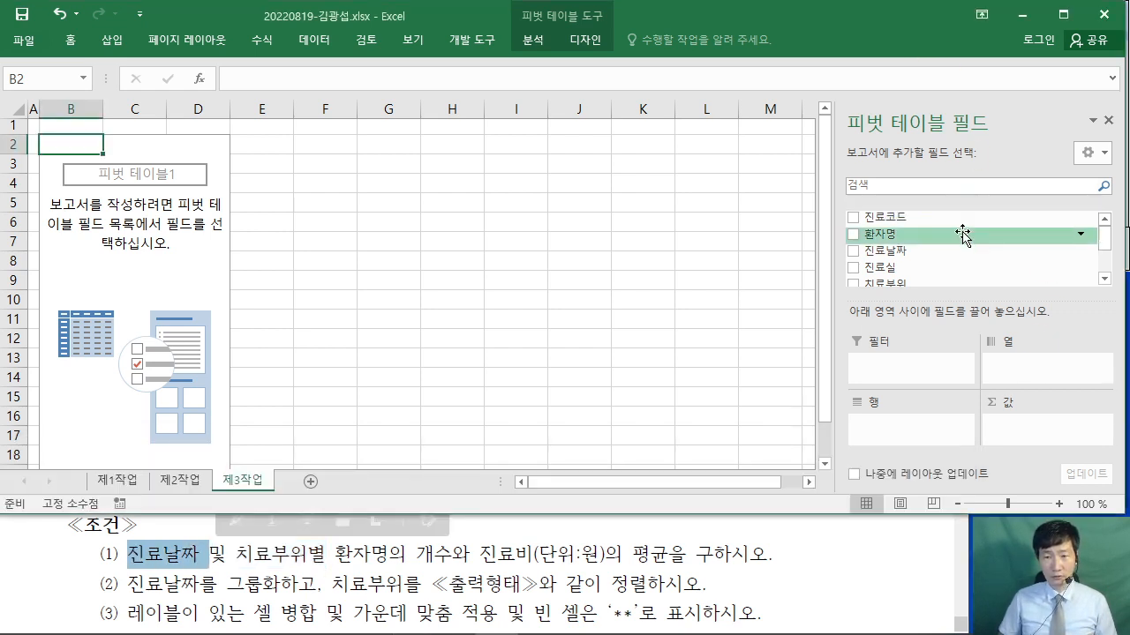
- Arrange the pivot fields, putting 치료부위 in the column area
scroll(932, 235, "down", 1)
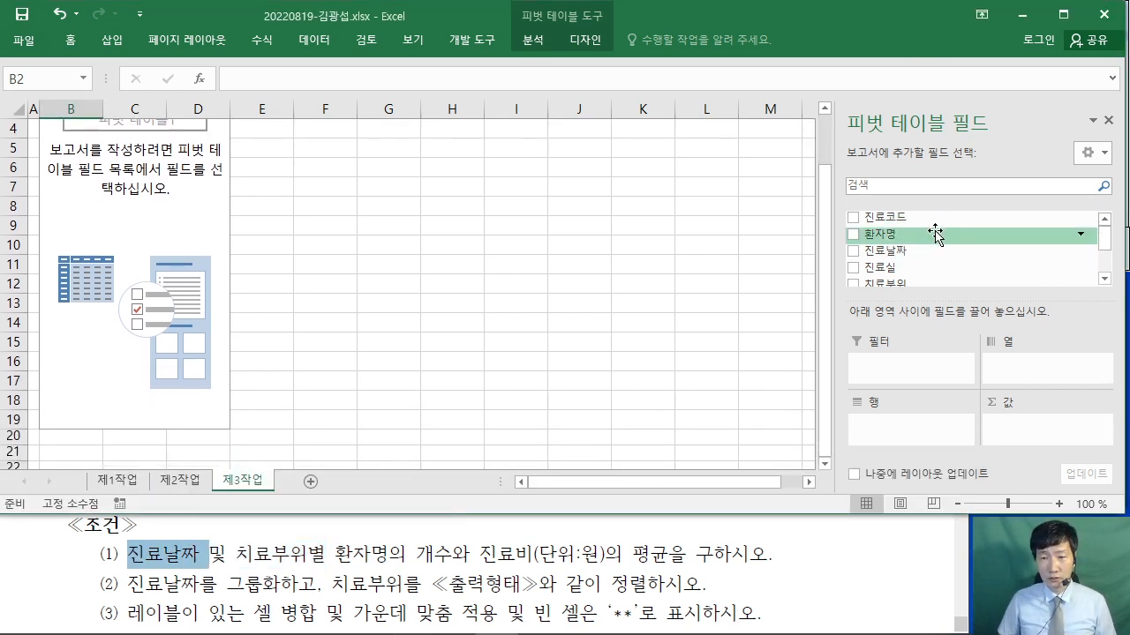
mouse_move(932, 251)
left_mouse_down()
mouse_move(922, 379)
mouse_move(897, 444)
mouse_move(878, 268)
mouse_move(874, 433)
mouse_move(895, 440)
left_mouse_up()
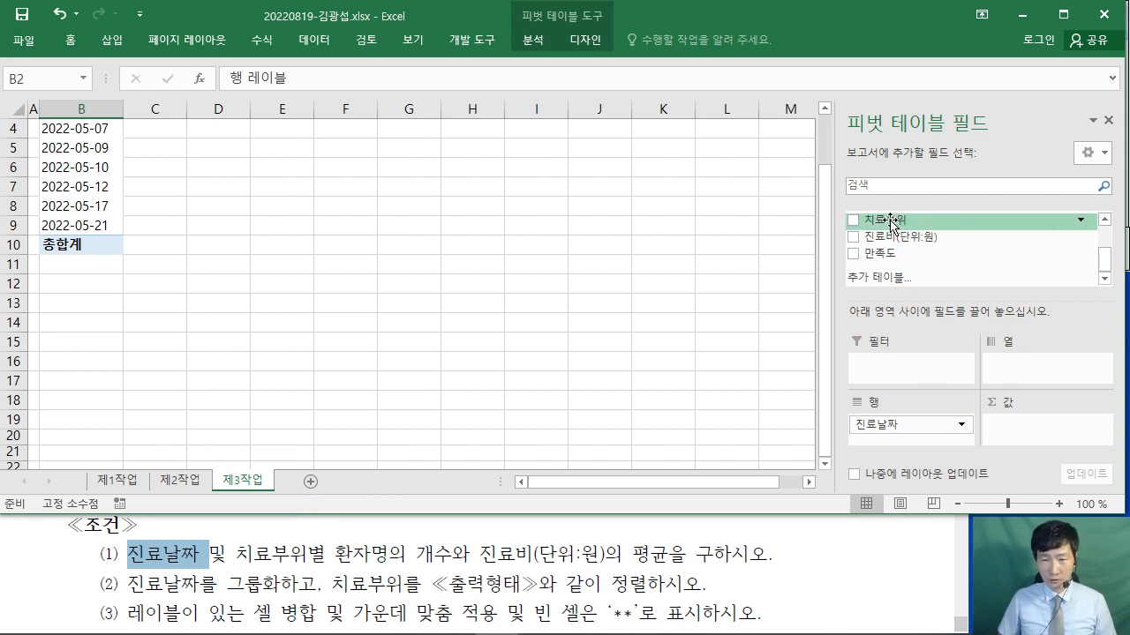
left_click_drag(900, 220, 1045, 365)
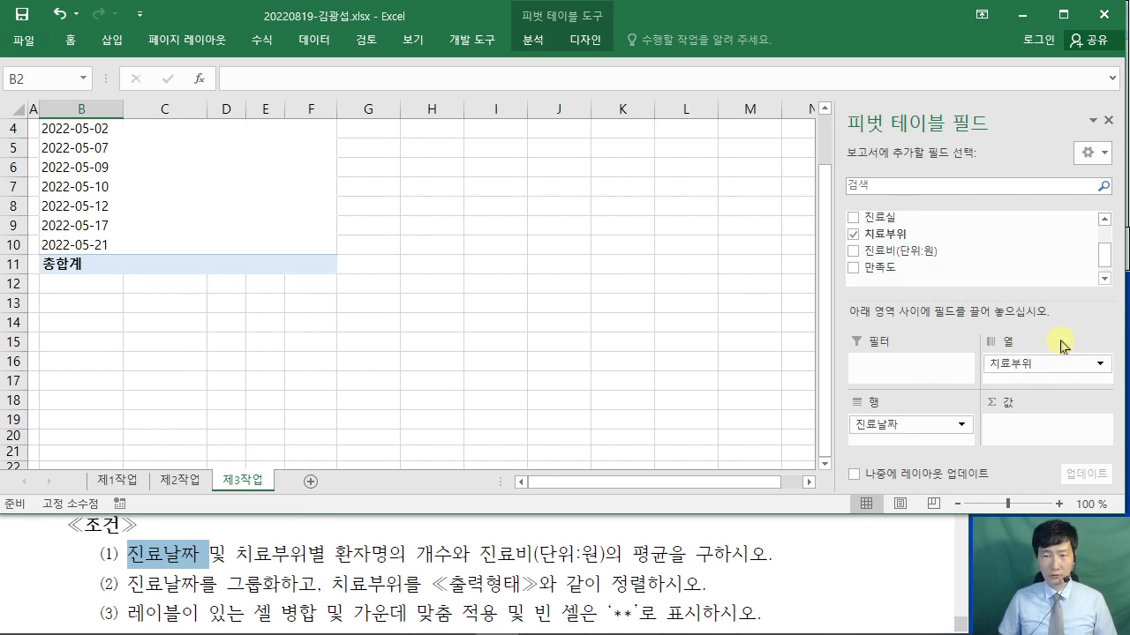
mouse_move(843, 224)
left_mouse_down()
mouse_move(932, 251)
mouse_move(1048, 334)
left_mouse_up()
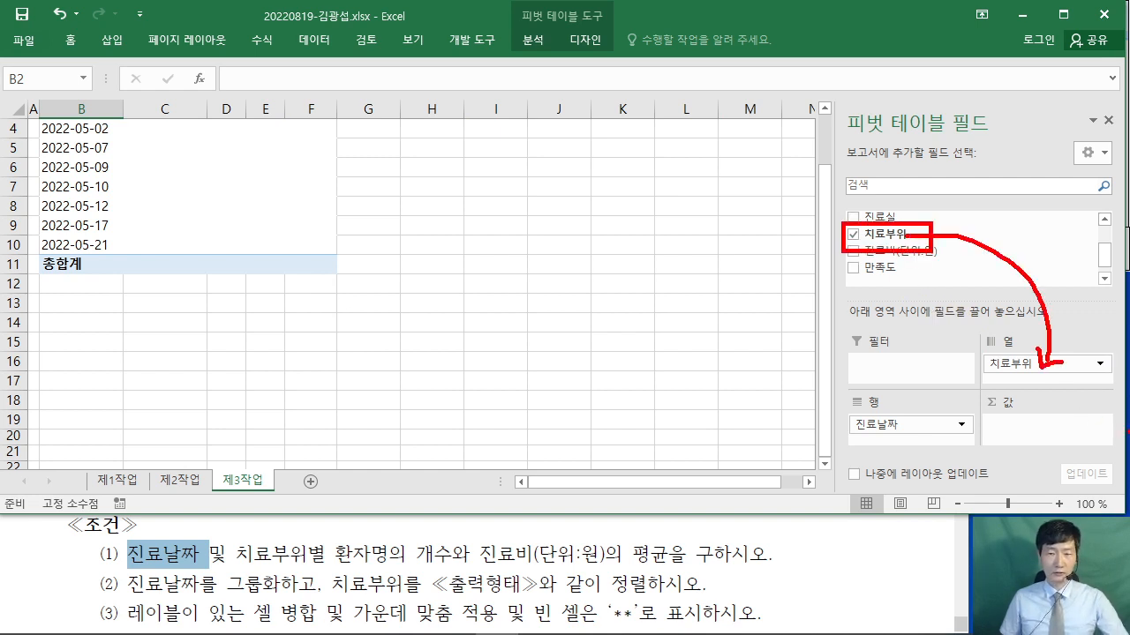
key("Escape")
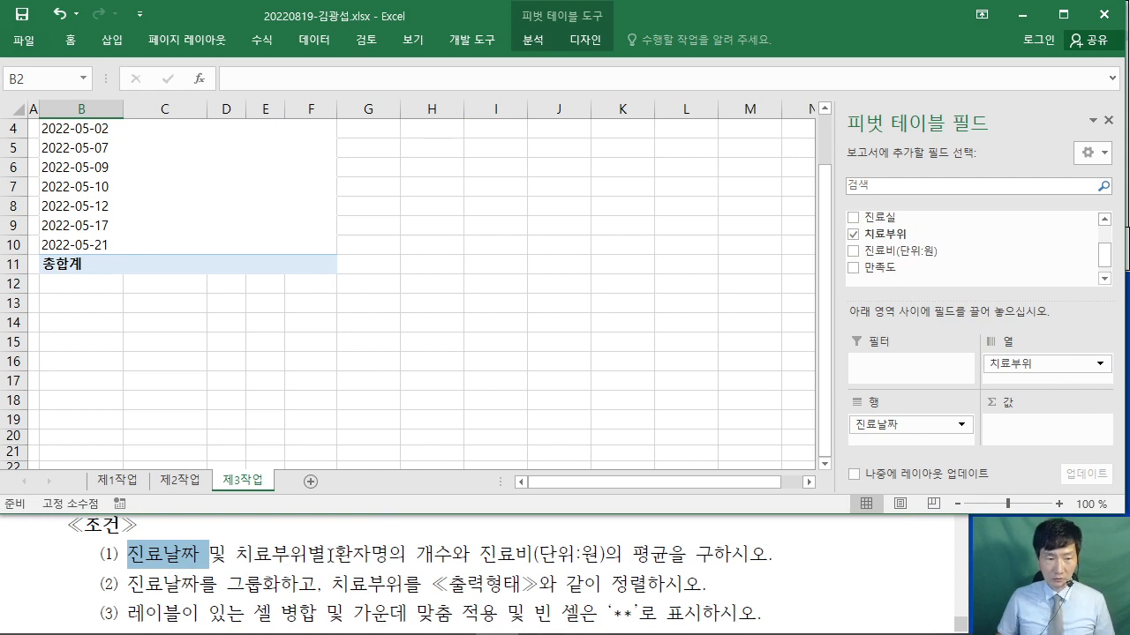
- Add 환자명 to the values area as a count
left_click_drag(336, 554, 470, 557)
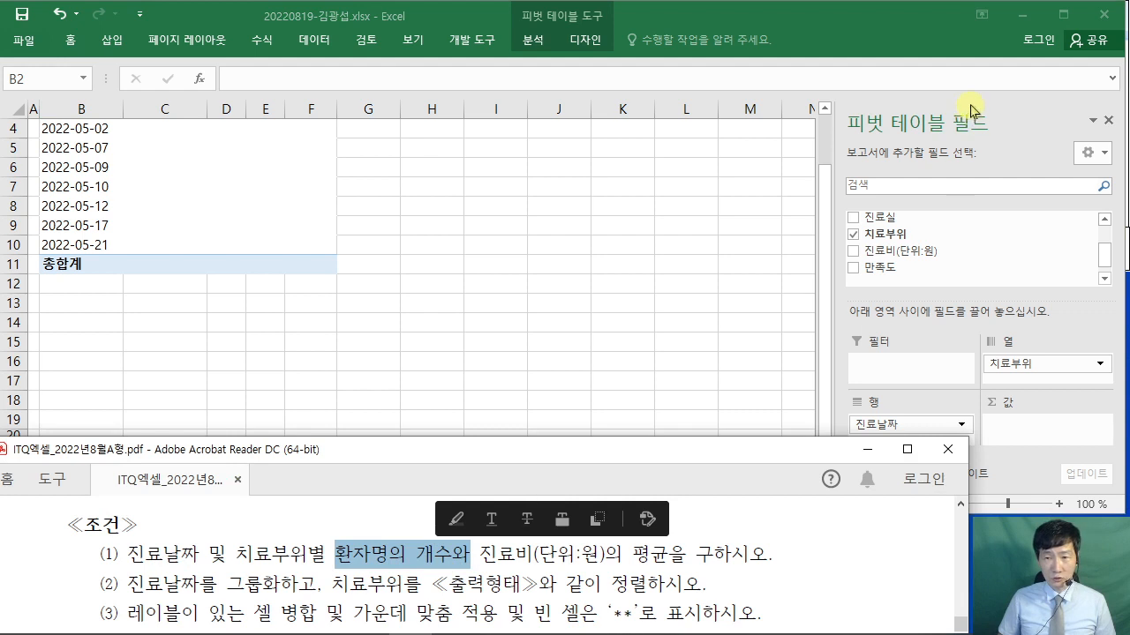
left_click(892, 251)
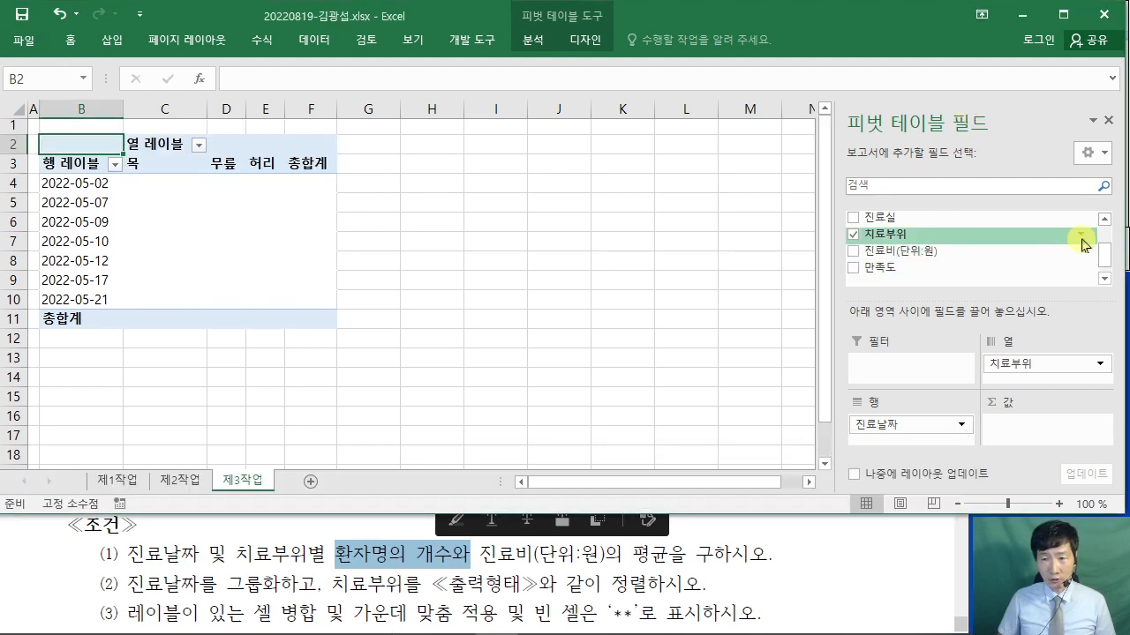
left_click_drag(1104, 255, 1105, 235)
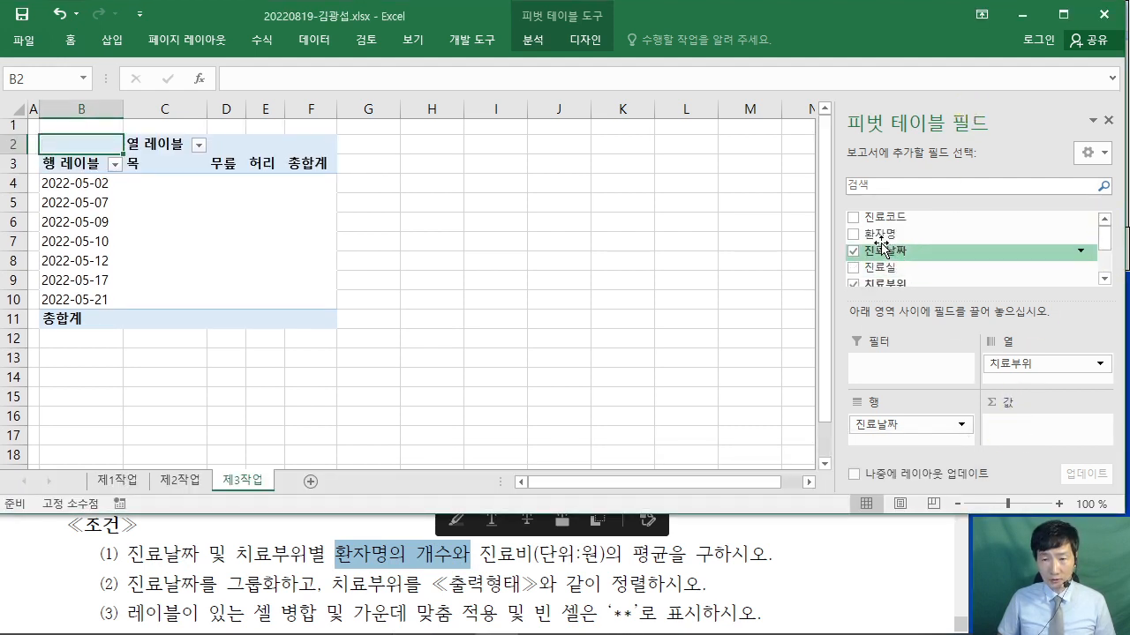
left_click_drag(880, 234, 1027, 432)
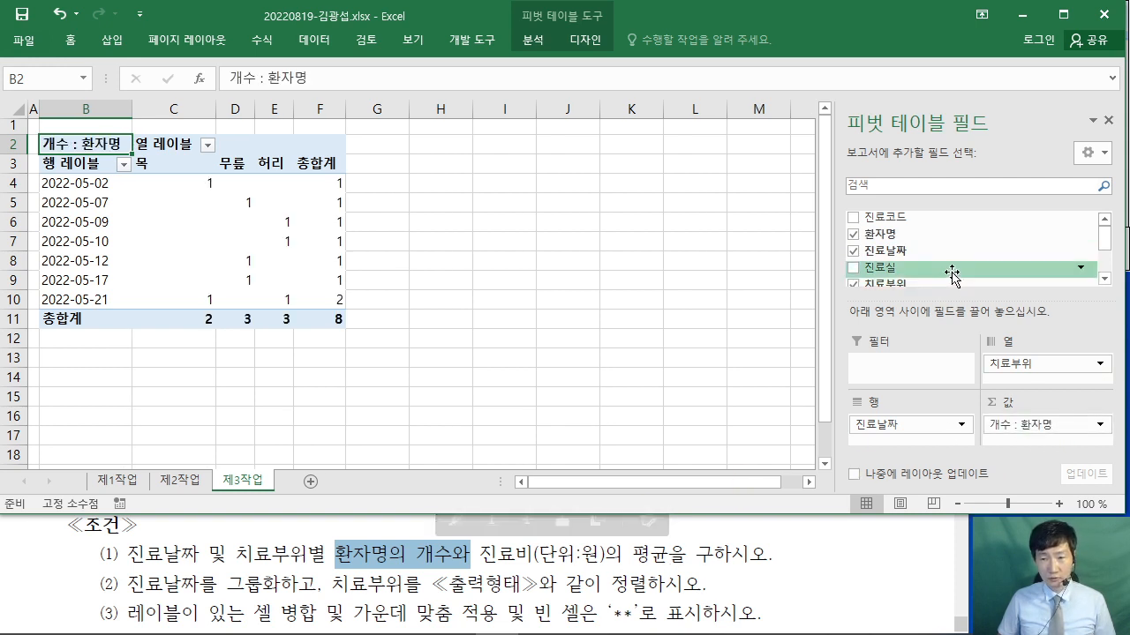
- Add 진료비(단위:원) as a second value field beside the patient count
left_click_drag(1108, 243, 1105, 263)
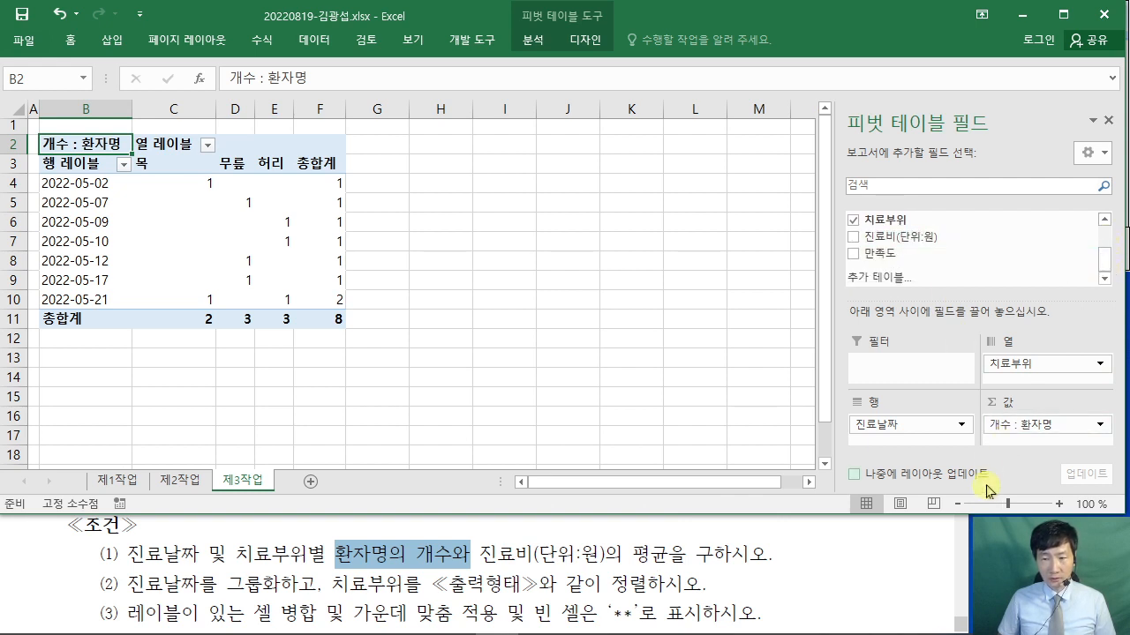
left_click_drag(840, 514, 841, 530)
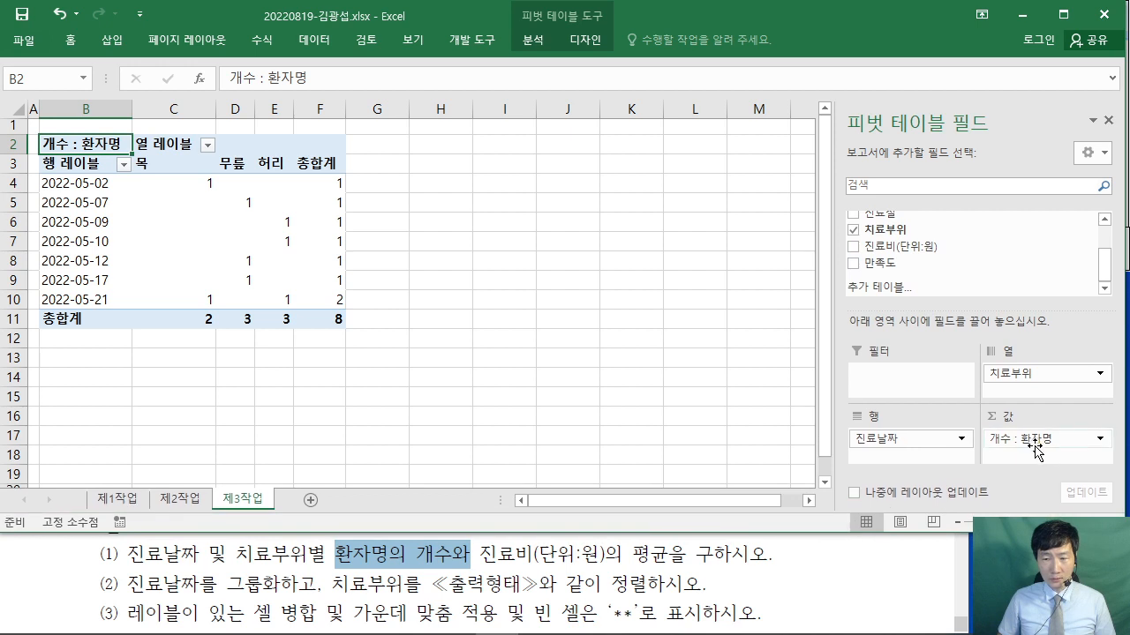
left_click_drag(892, 251, 990, 447)
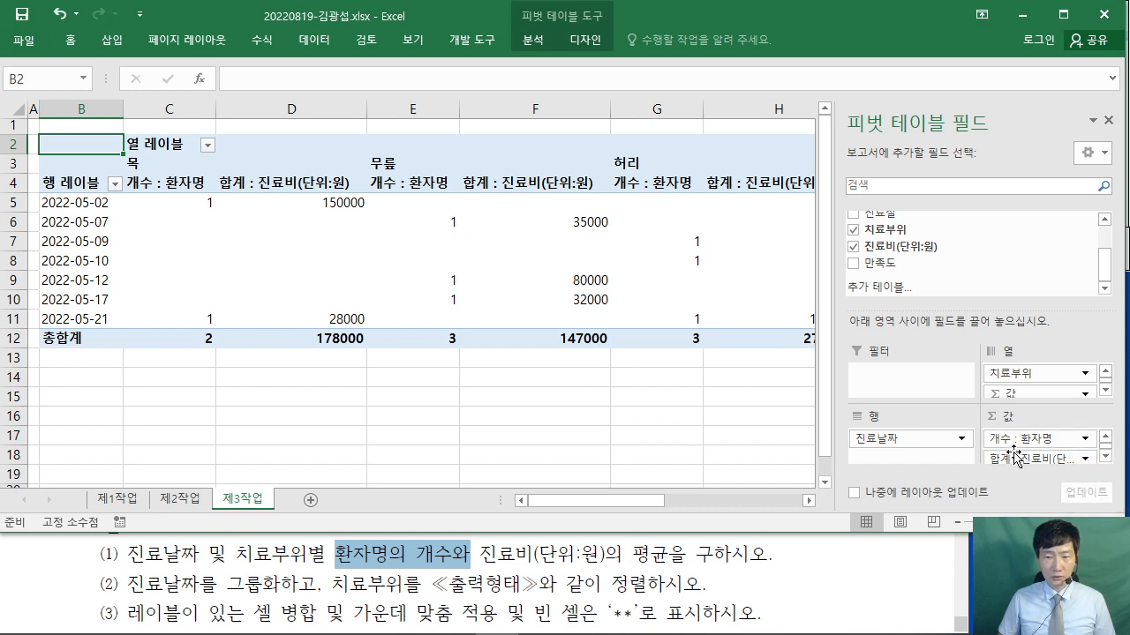
left_click_drag(633, 554, 668, 555)
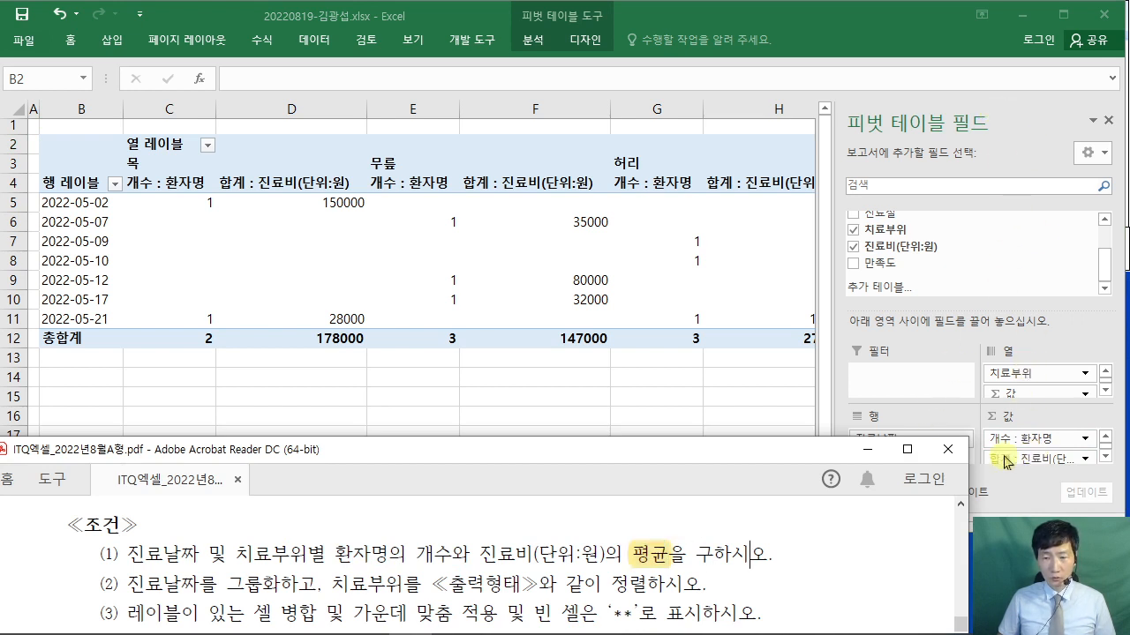
left_click(1031, 493)
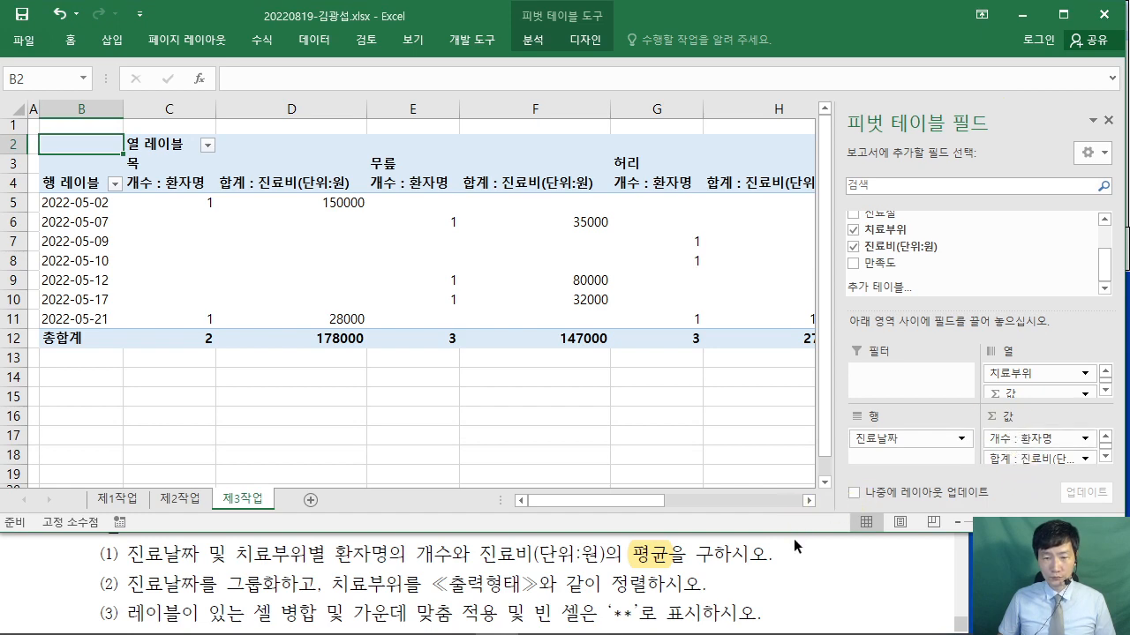
left_click_drag(793, 534, 794, 545)
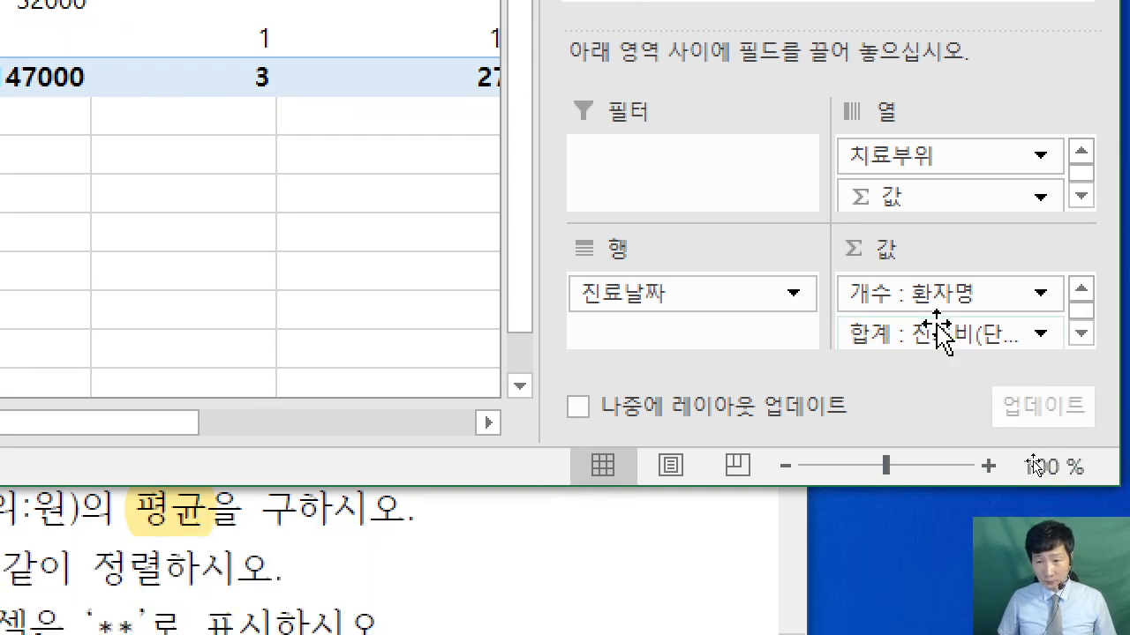
- Summarize 진료비(단위:원) by 평균 with the custom name 평균 : 진료비(단위:원)
left_click(962, 332)
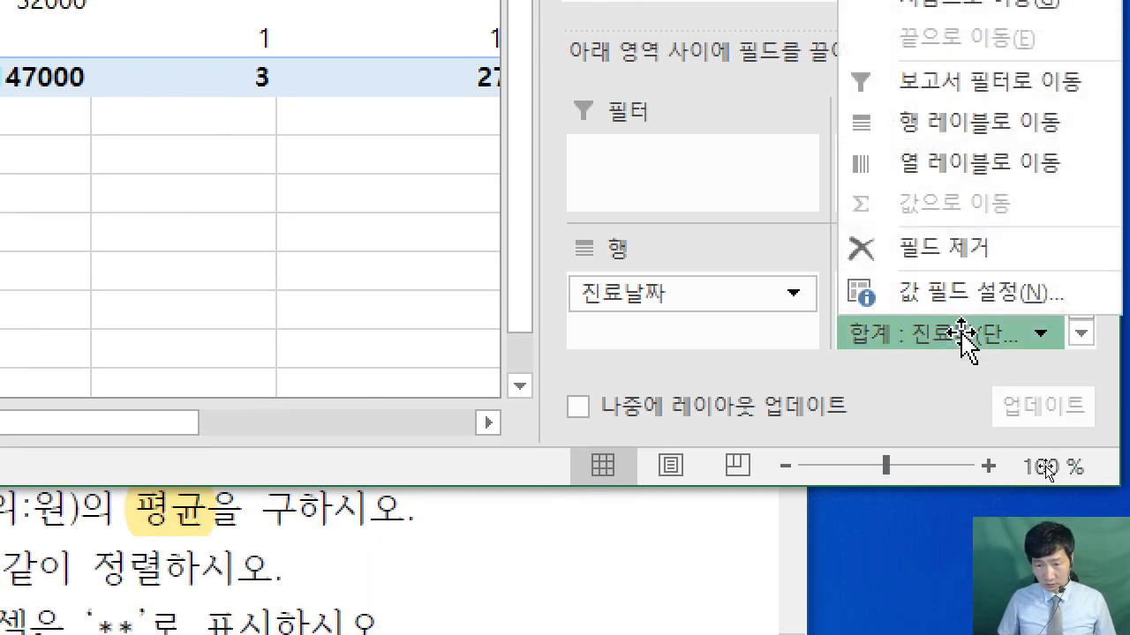
left_click(1011, 297)
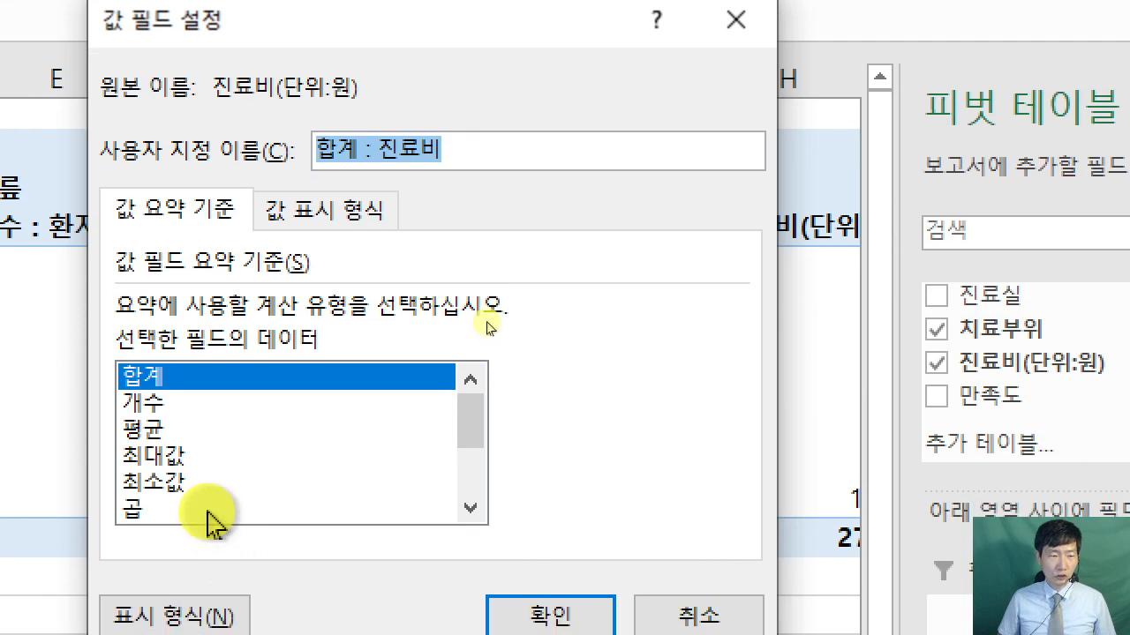
left_click(152, 510)
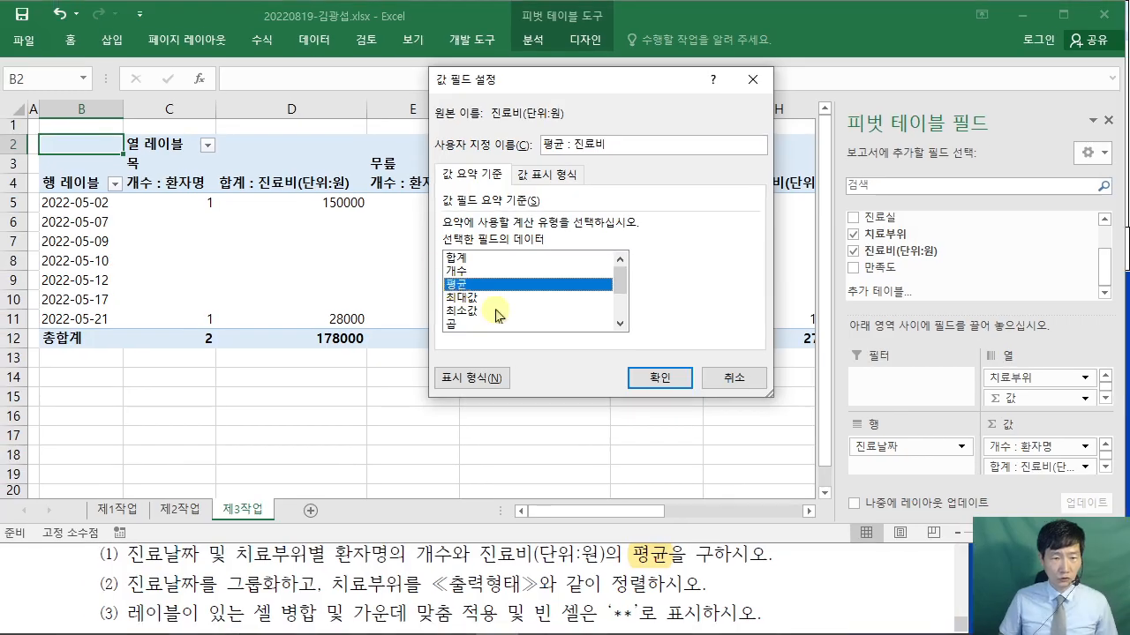
left_click(797, 598)
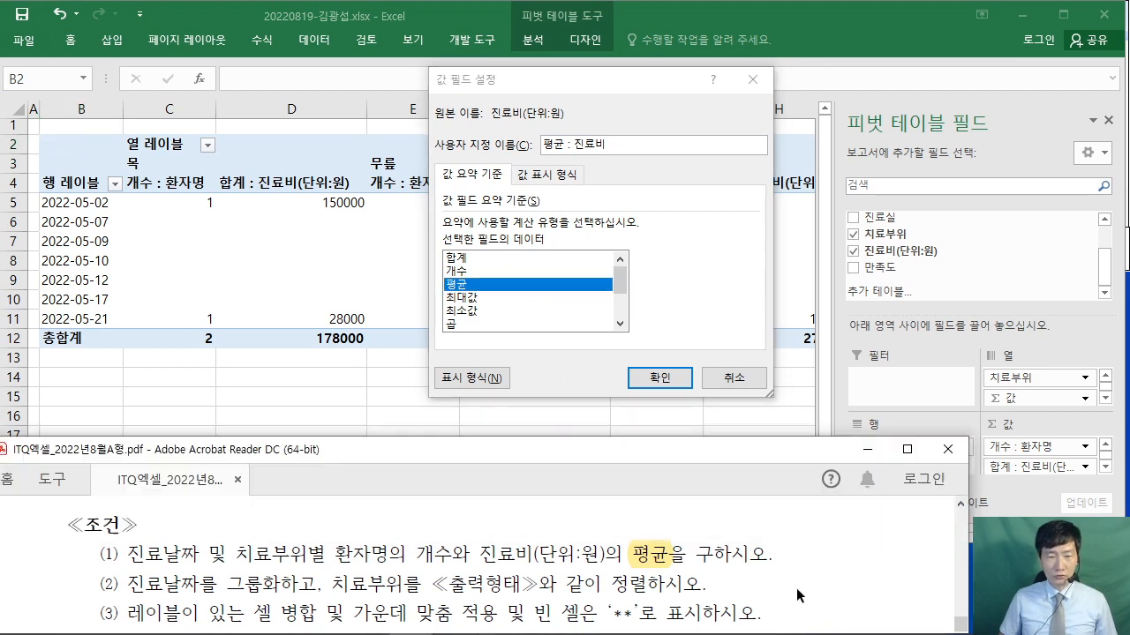
scroll(797, 599, "down", 3)
scroll(797, 598, "down", 6)
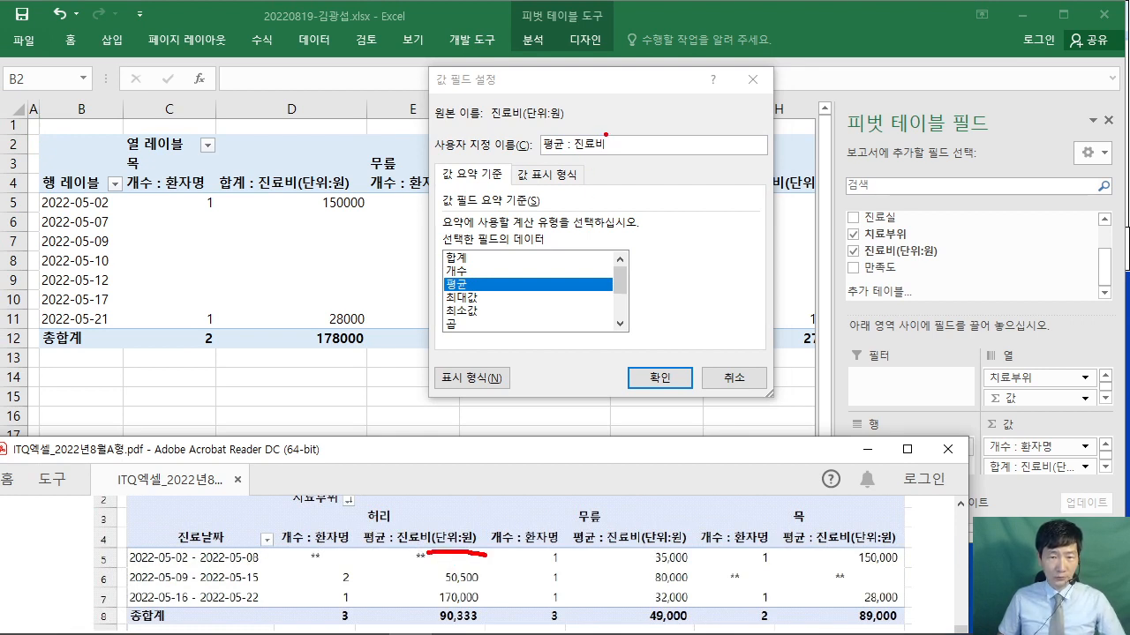
left_click_drag(602, 129, 696, 168)
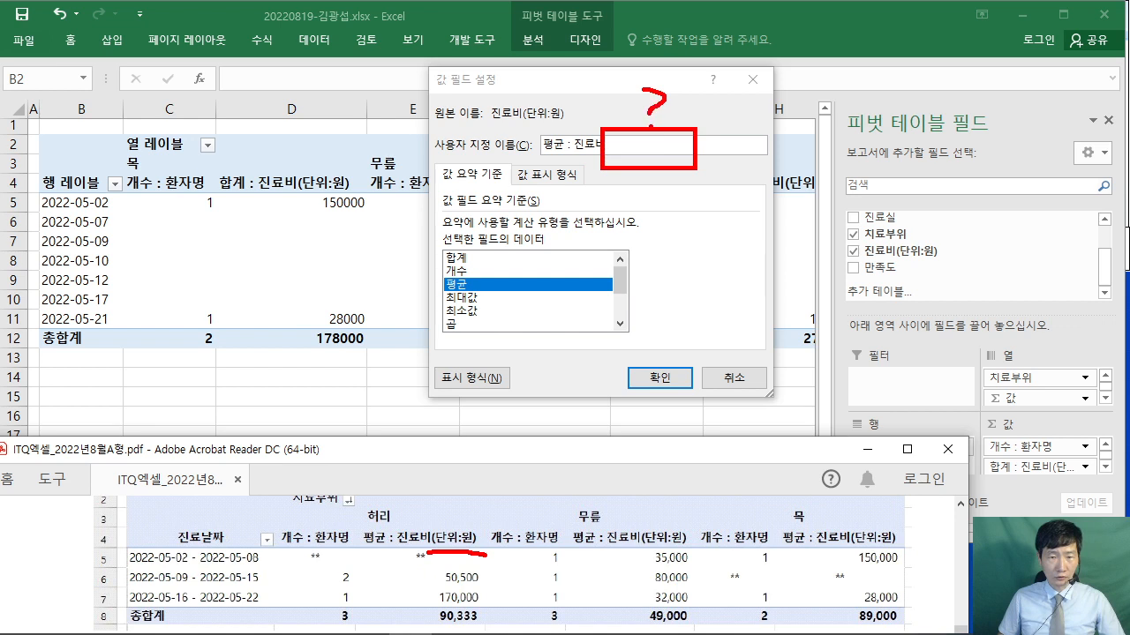
left_click_drag(627, 142, 450, 532)
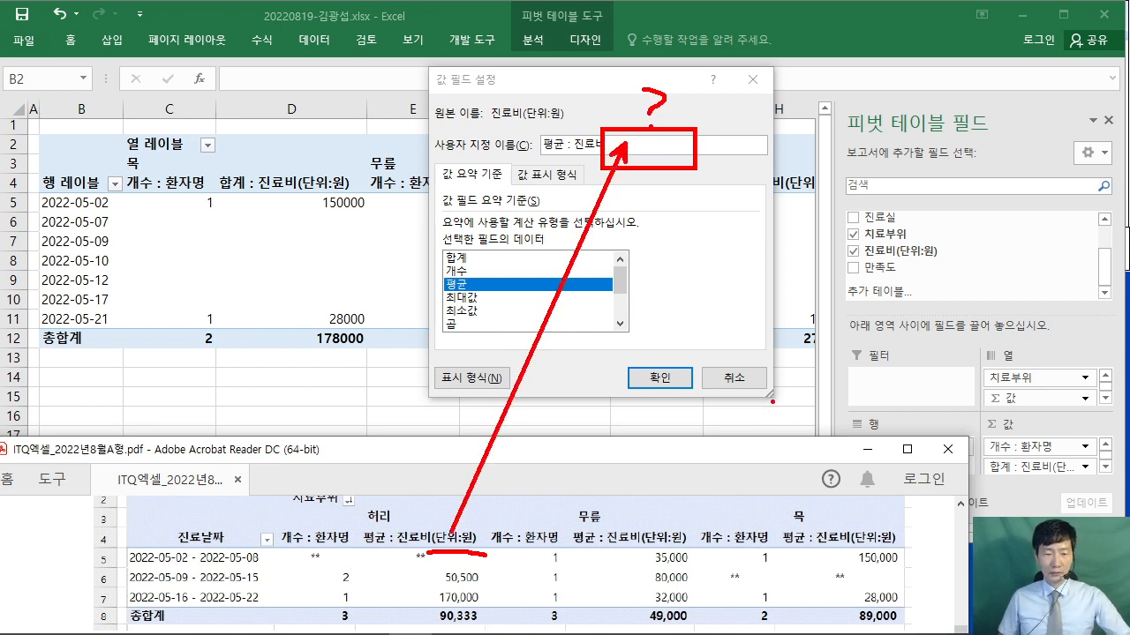
key("Escape")
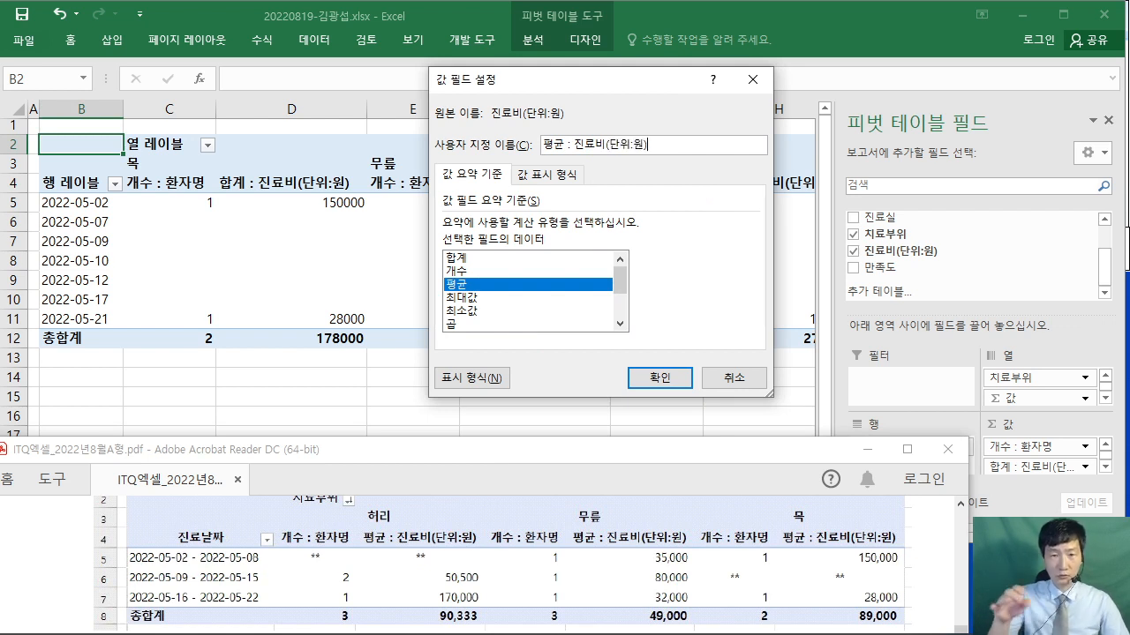
left_click(664, 378)
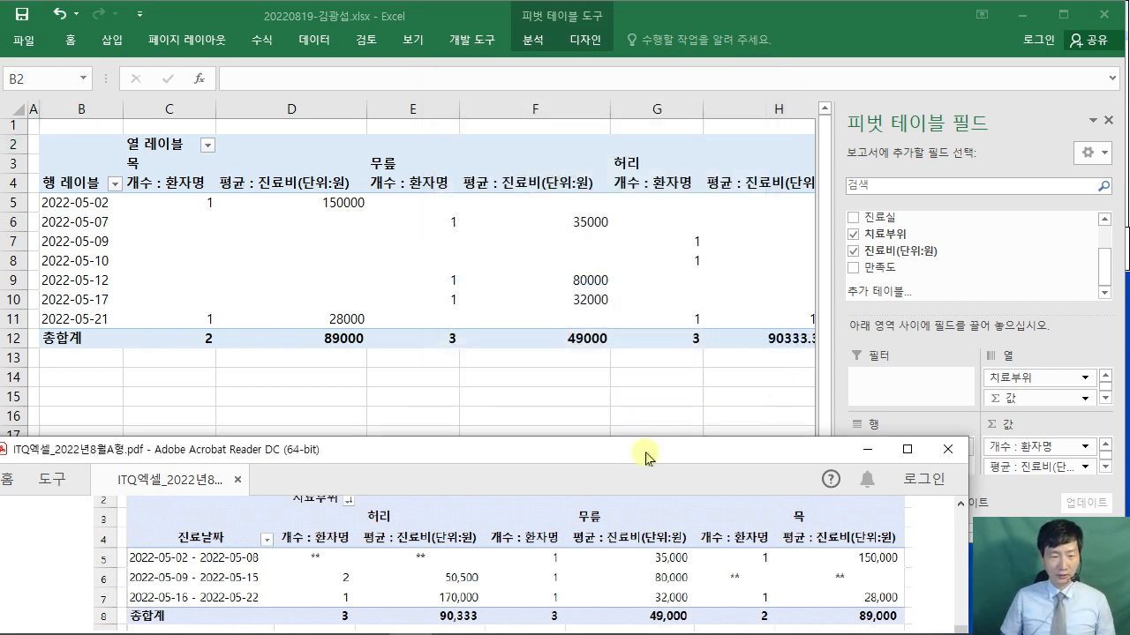
scroll(52, 536, "up", 6)
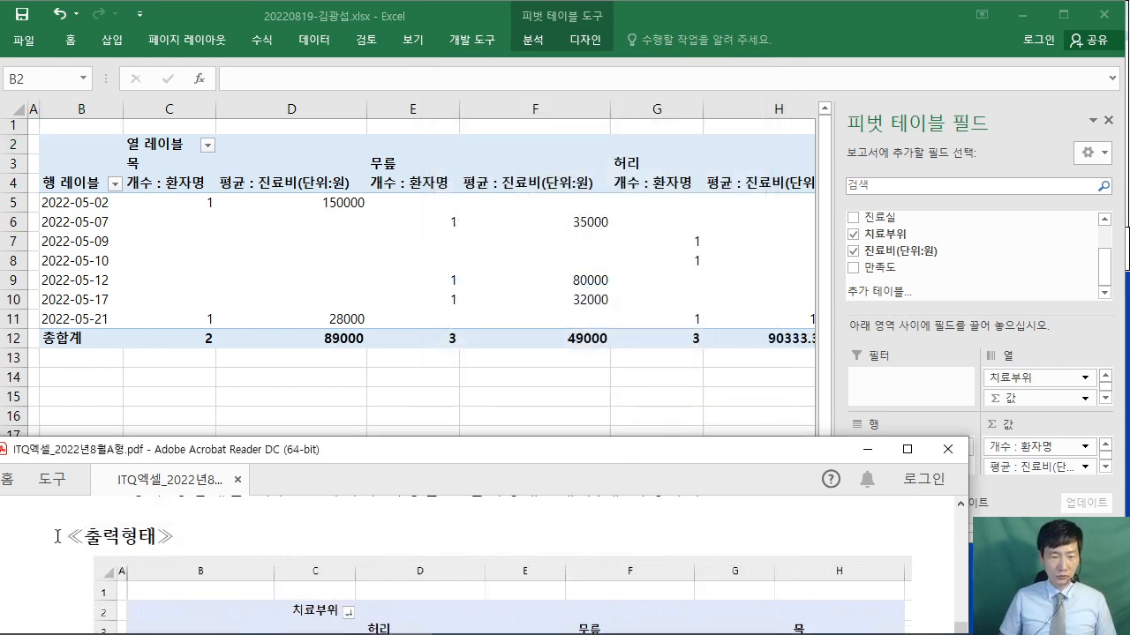
scroll(70, 545, "up", 1)
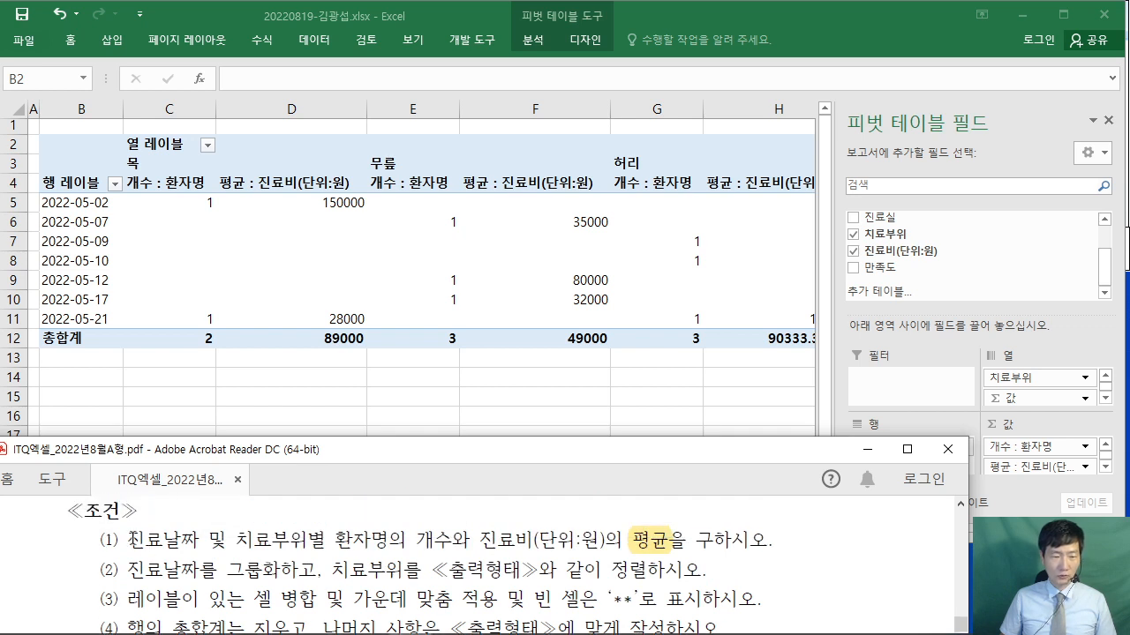
left_click_drag(130, 537, 766, 540)
left_click(377, 535)
left_click_drag(131, 569, 300, 571)
scroll(274, 572, "down", 3)
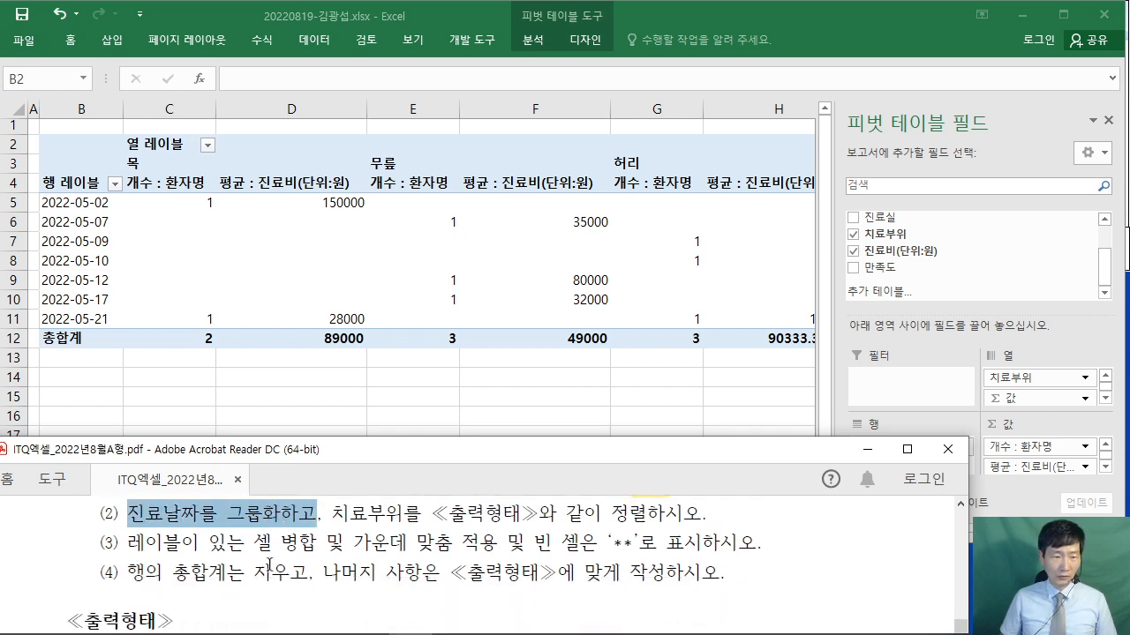
scroll(280, 548, "down", 3)
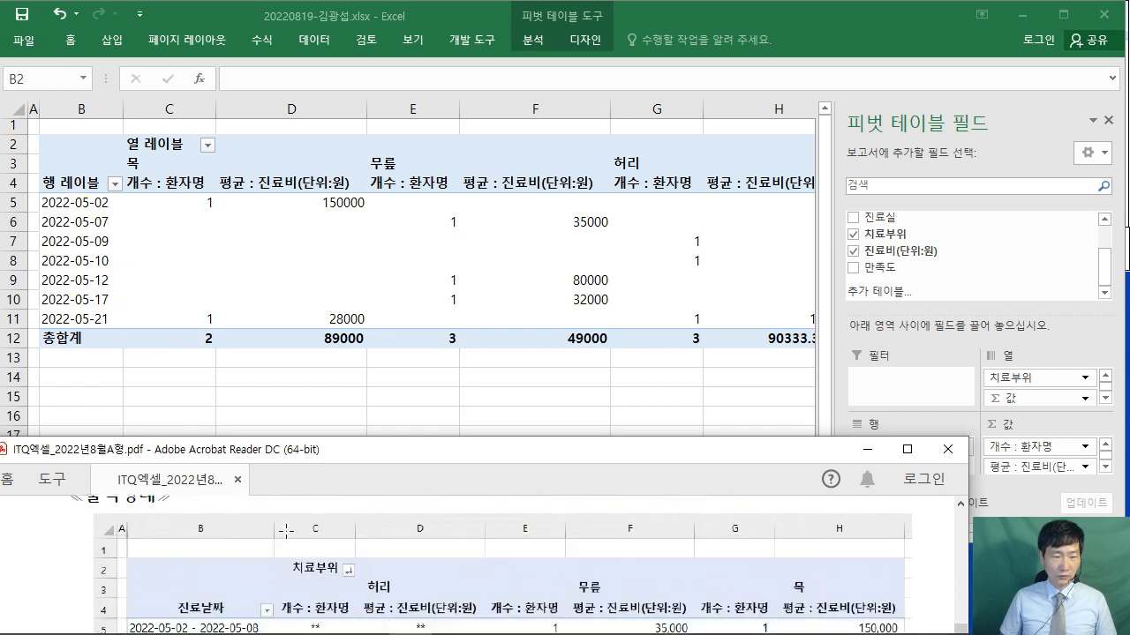
scroll(285, 530, "down", 1)
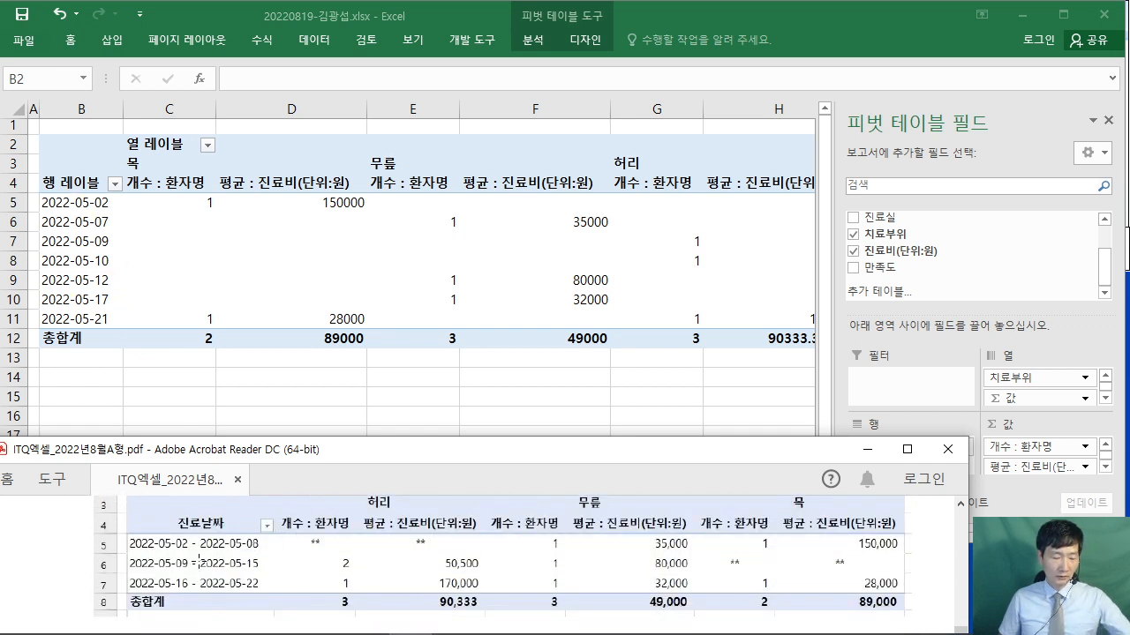
left_click_drag(122, 531, 270, 598)
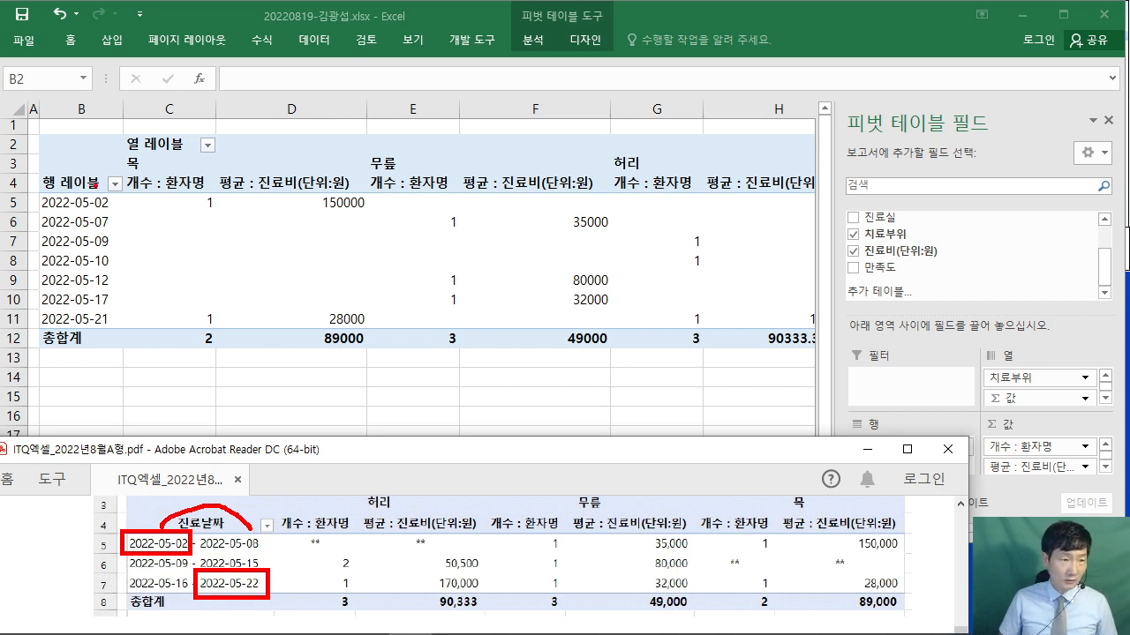
left_click_drag(95, 199, 231, 259)
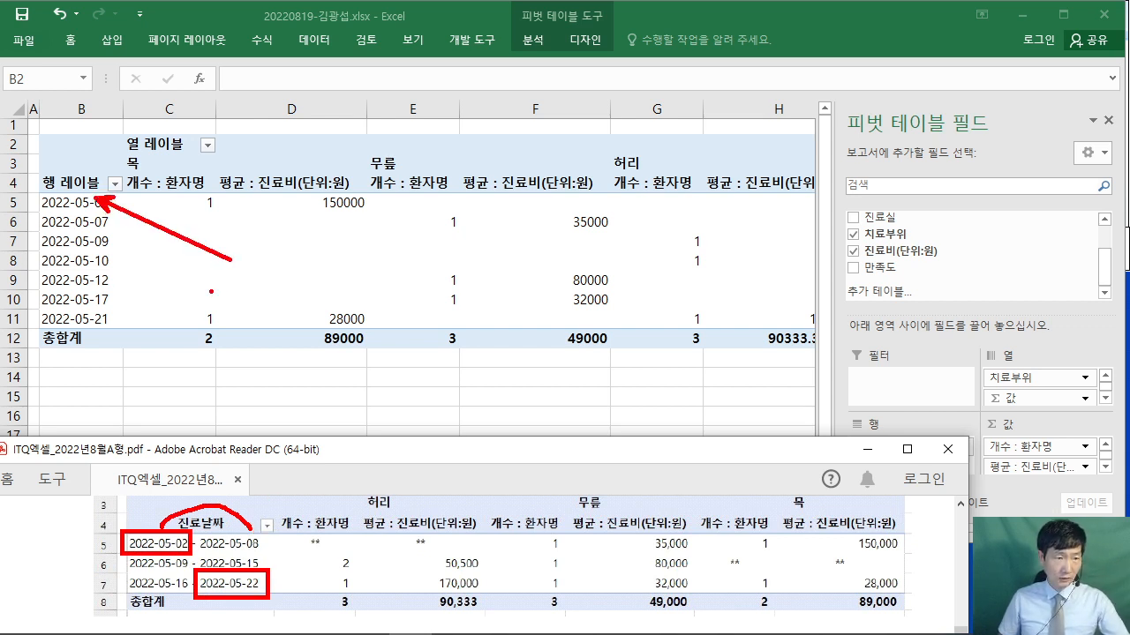
key("Escape")
- Group the 진료날짜 row labels by days into 7-day spans
left_click(77, 201)
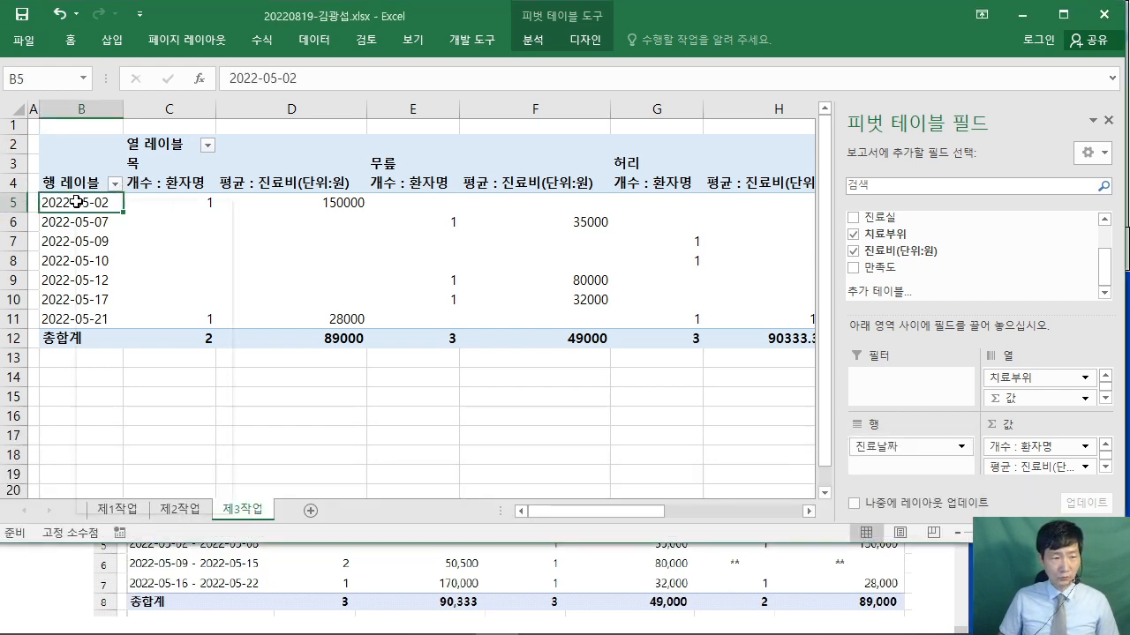
right_click(77, 201)
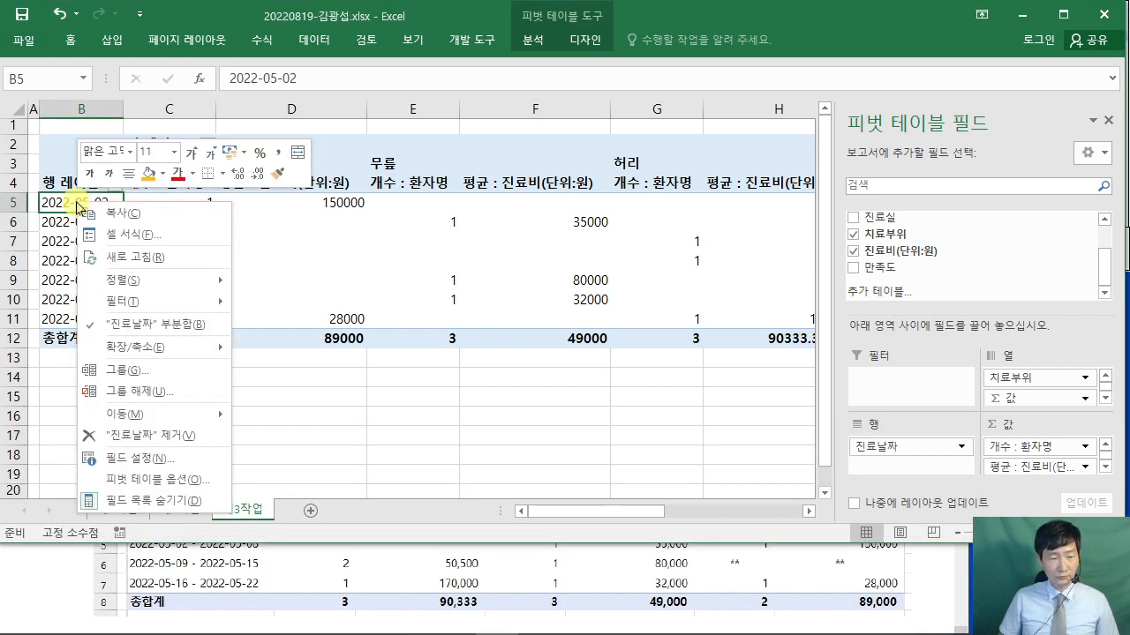
left_click(182, 379)
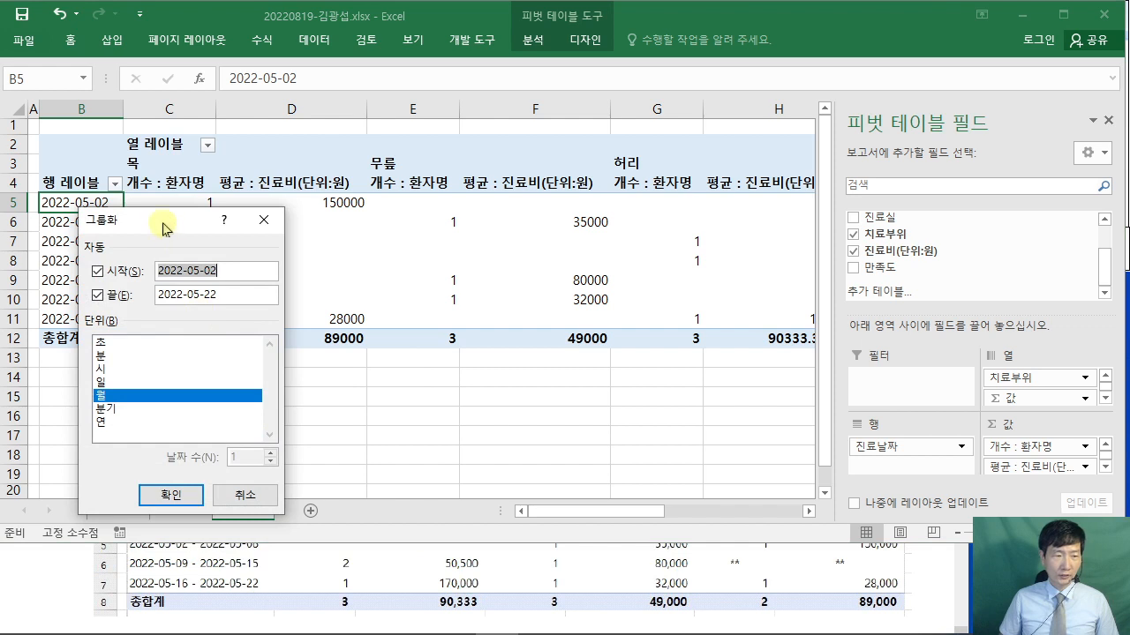
left_click_drag(218, 163, 518, 179)
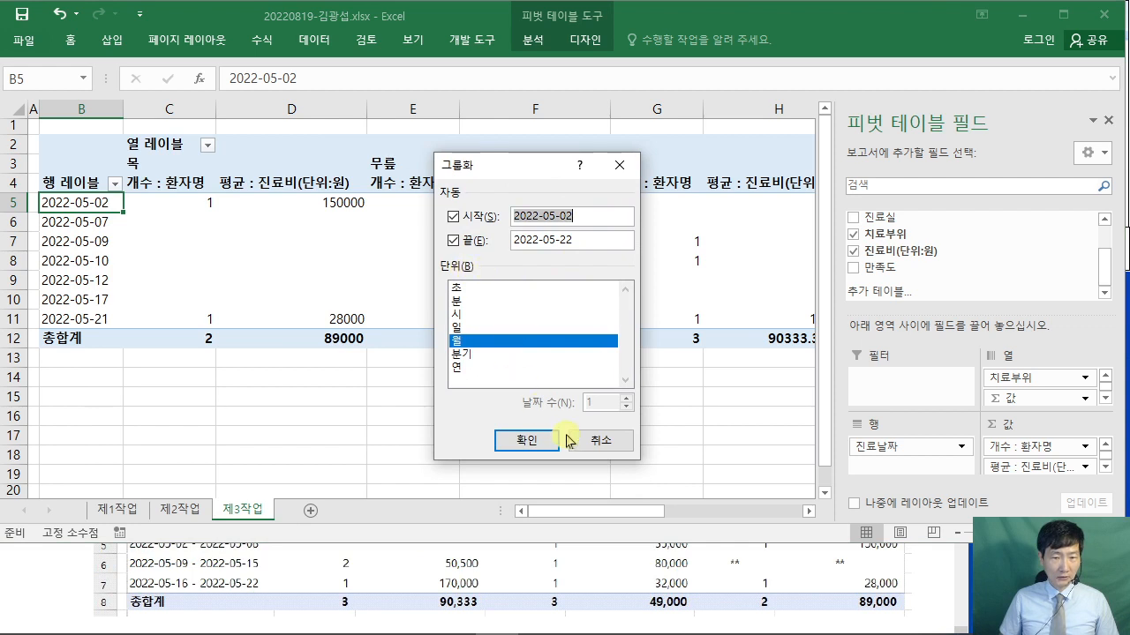
left_click(494, 341)
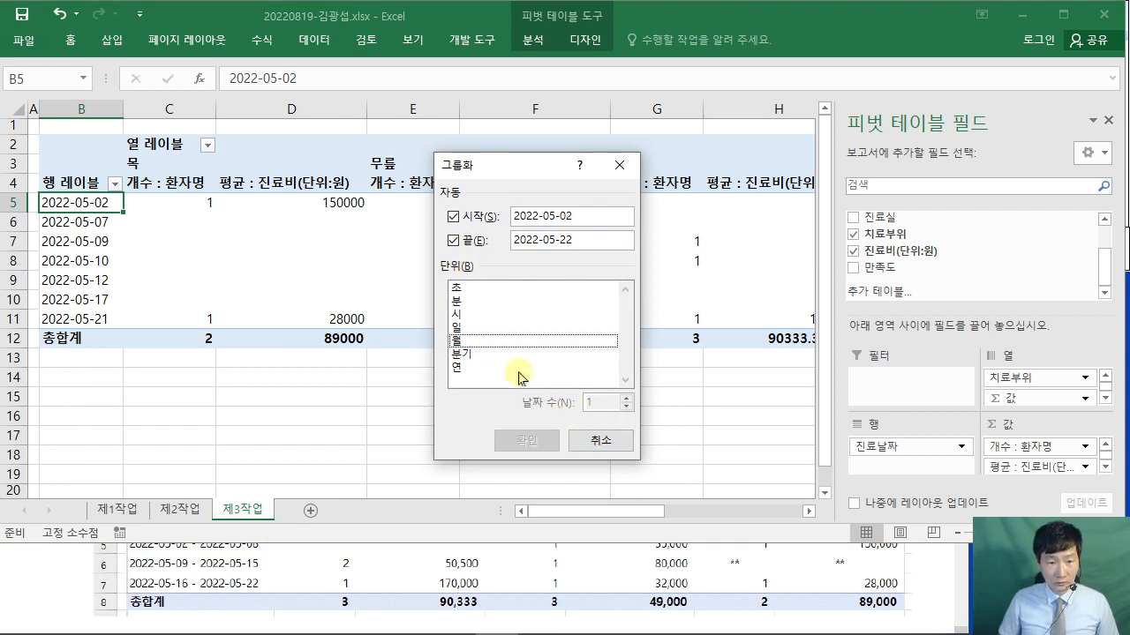
left_click(468, 329)
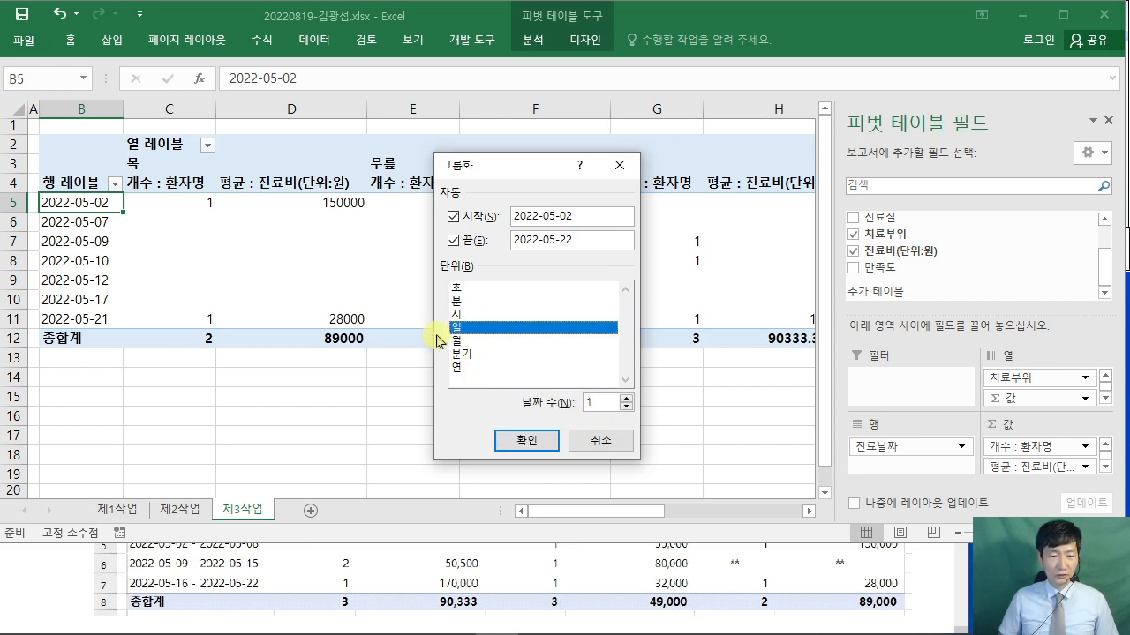
left_click(554, 404)
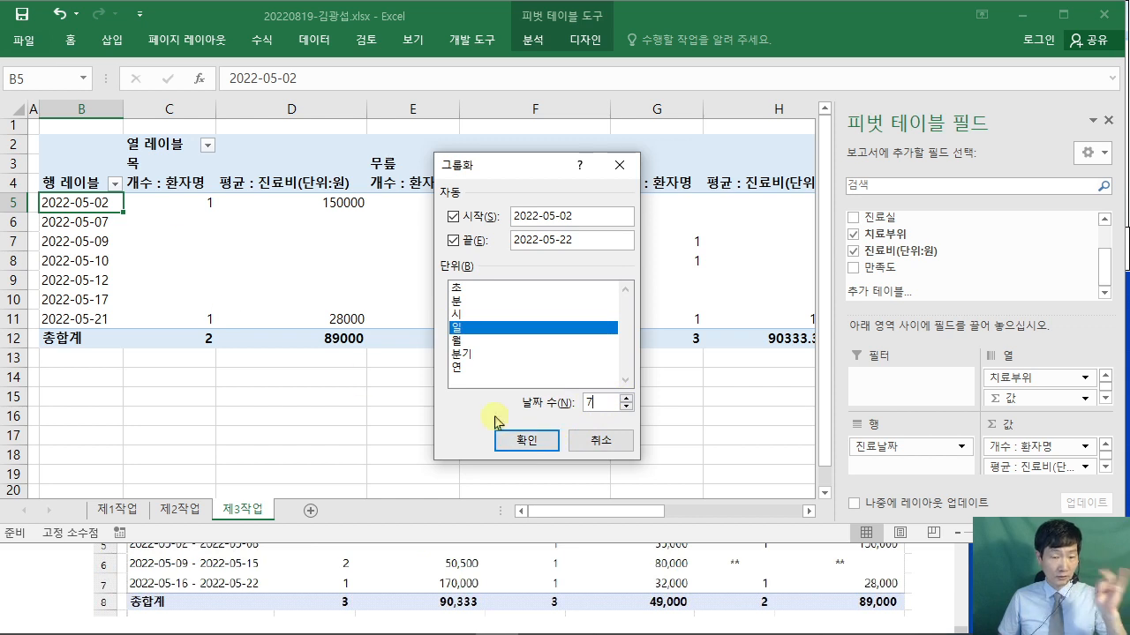
left_click(526, 439)
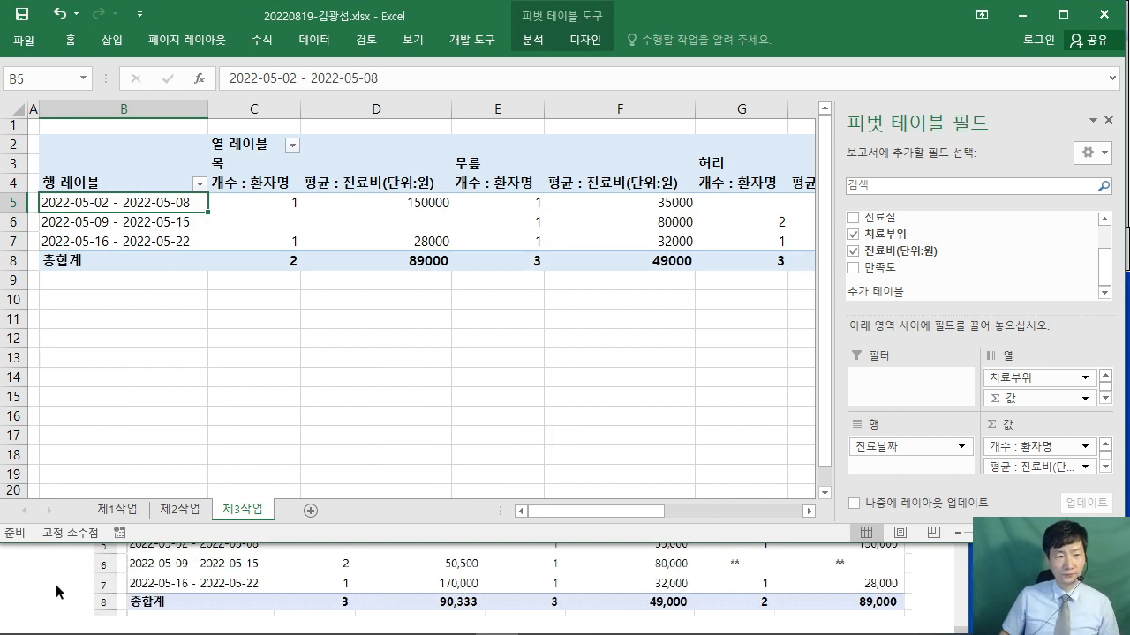
- Reopen the grouping settings to verify the 7-day span and confirm again
right_click(136, 202)
left_click(202, 373)
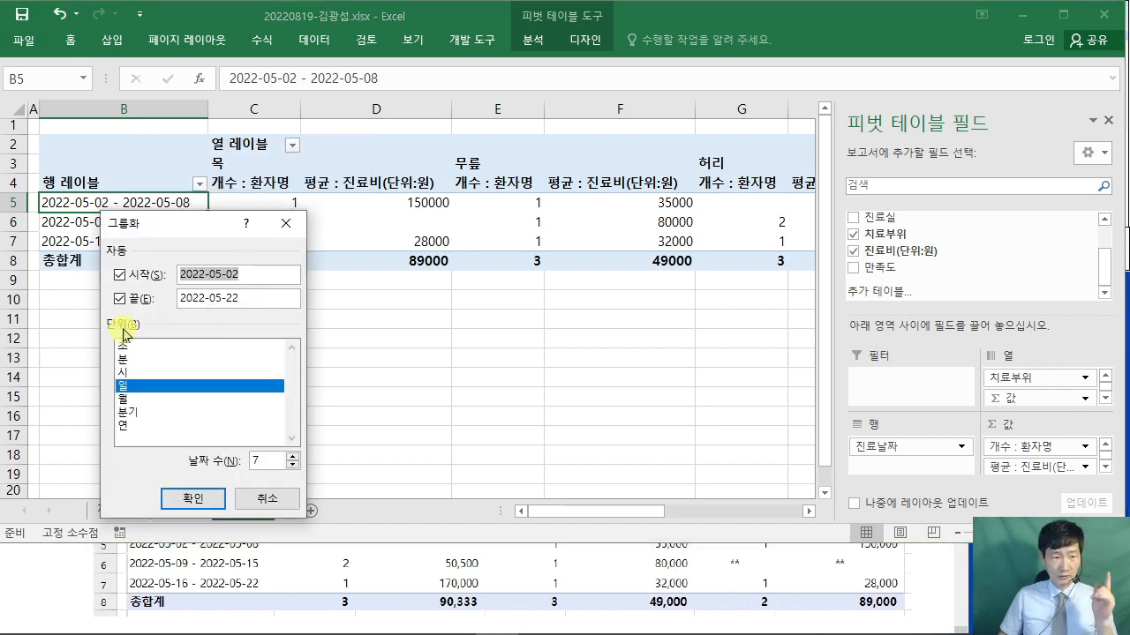
left_click(266, 464)
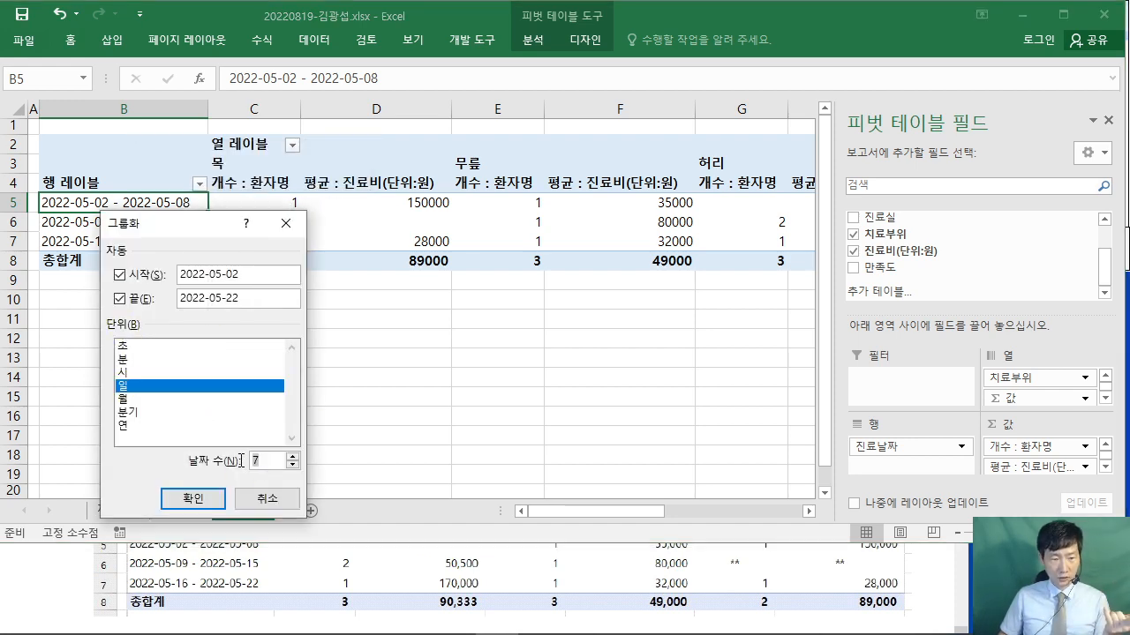
left_click(193, 498)
- Check the task PDF's sample pivot for the required column order
left_click(105, 569)
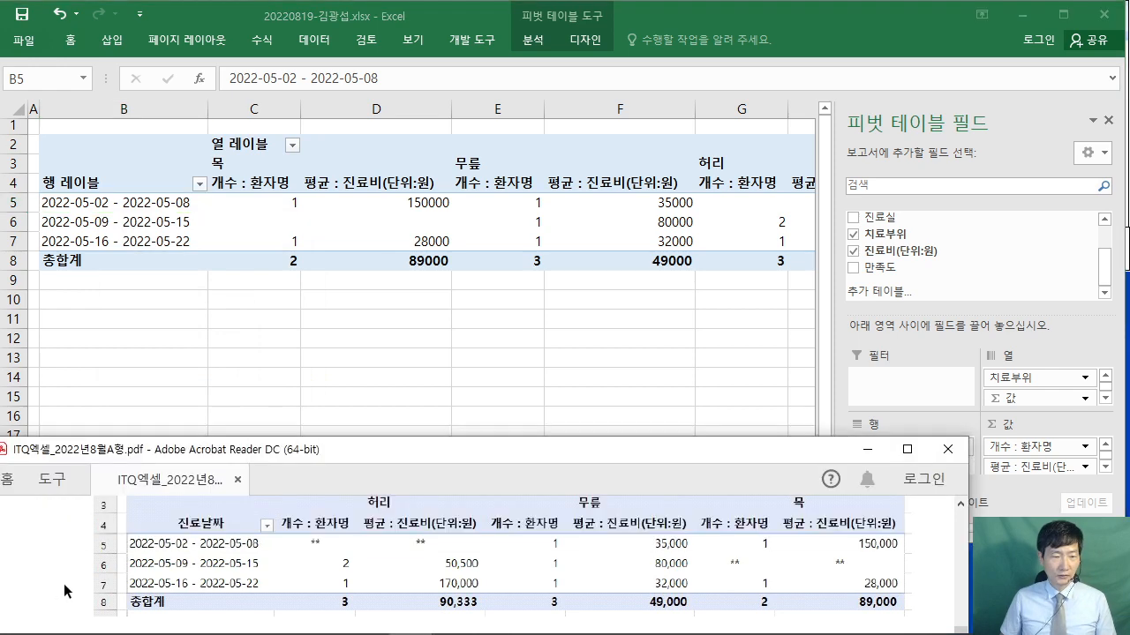
scroll(88, 571, "up", 6)
scroll(83, 565, "up", 1)
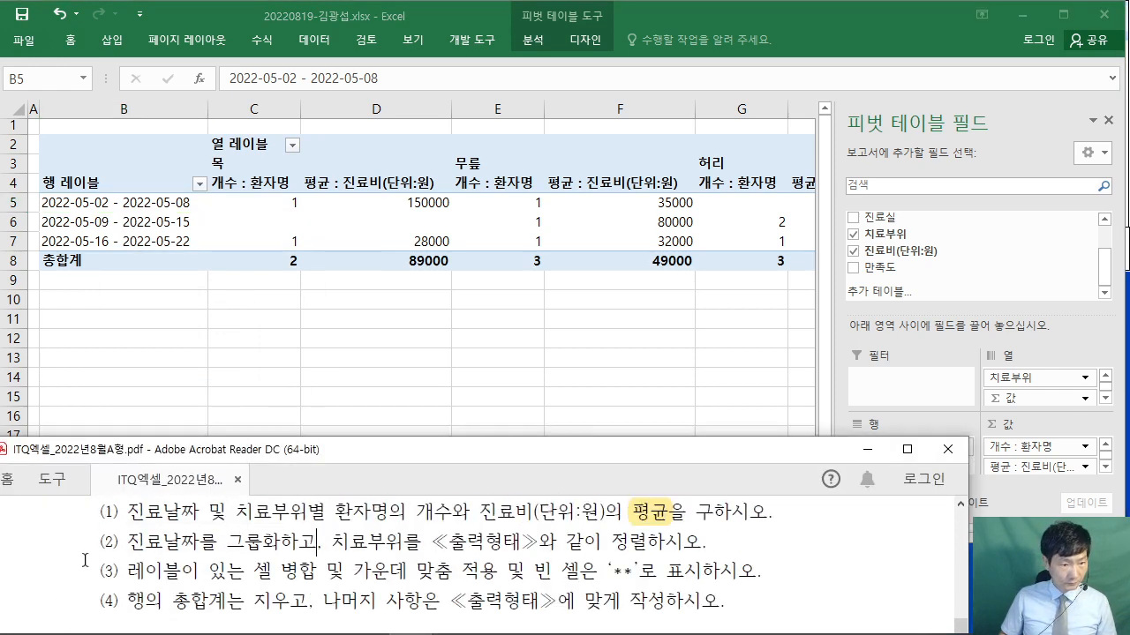
left_click_drag(355, 545, 703, 542)
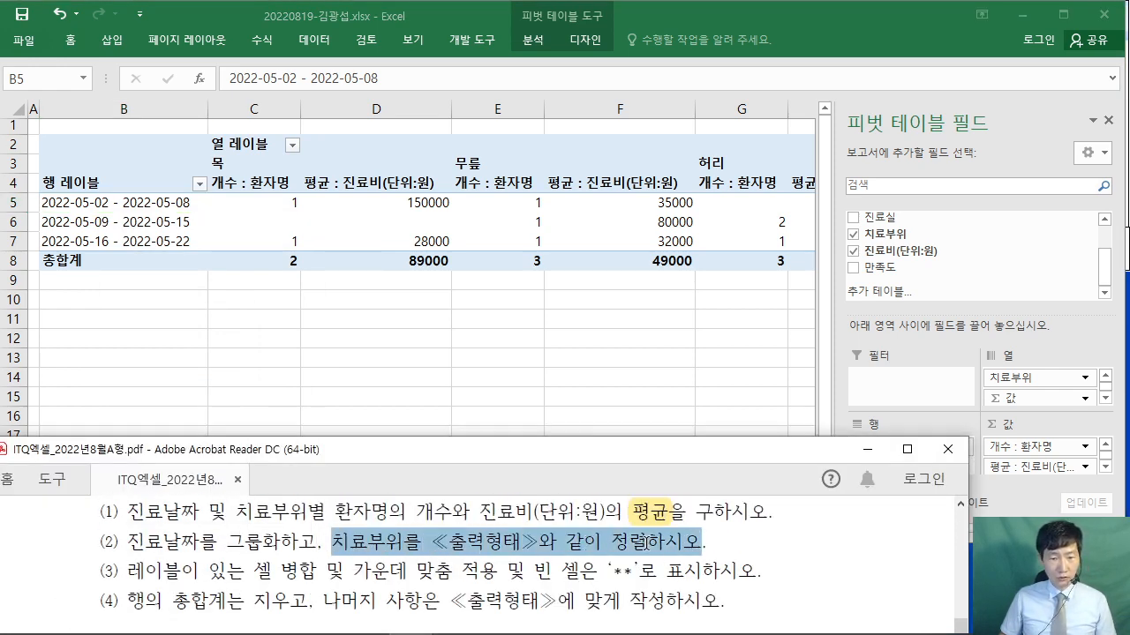
left_click(811, 557)
scroll(811, 557, "down", 3)
scroll(811, 557, "down", 2)
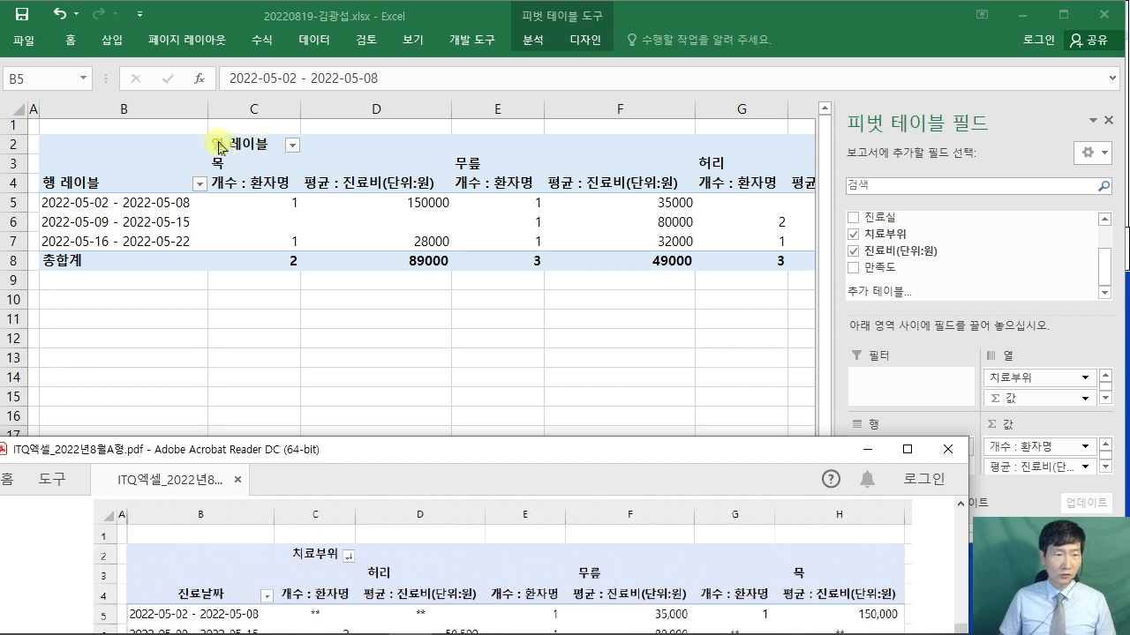
- Sort the 치료부위 column labels descending (허리, 무릎, 목) and compare with the sample
left_click(298, 149)
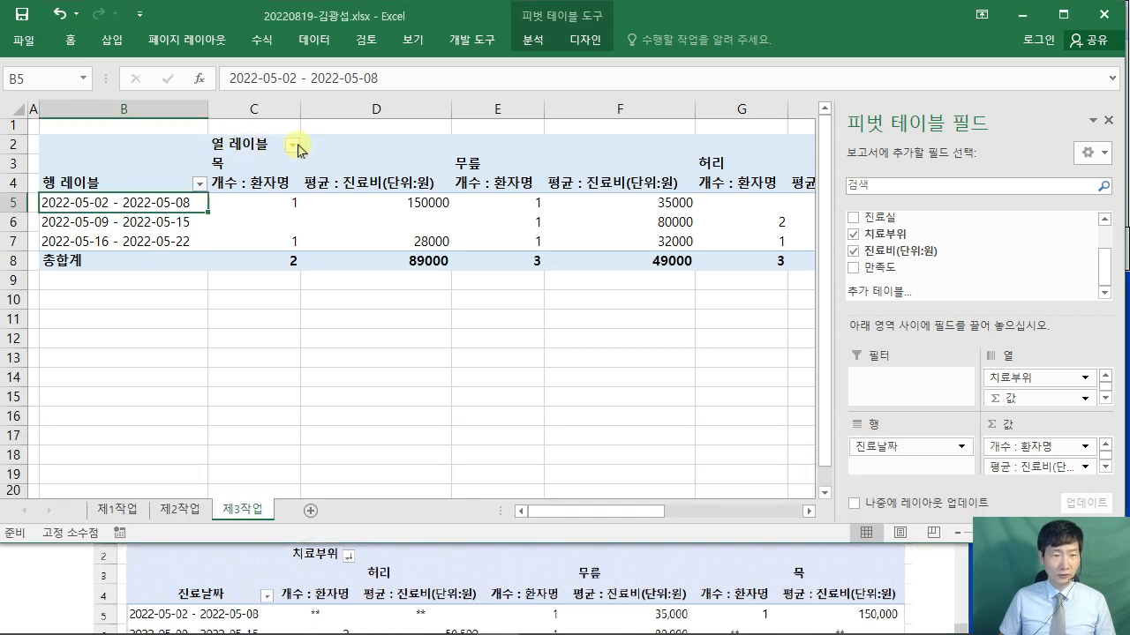
left_click(294, 148)
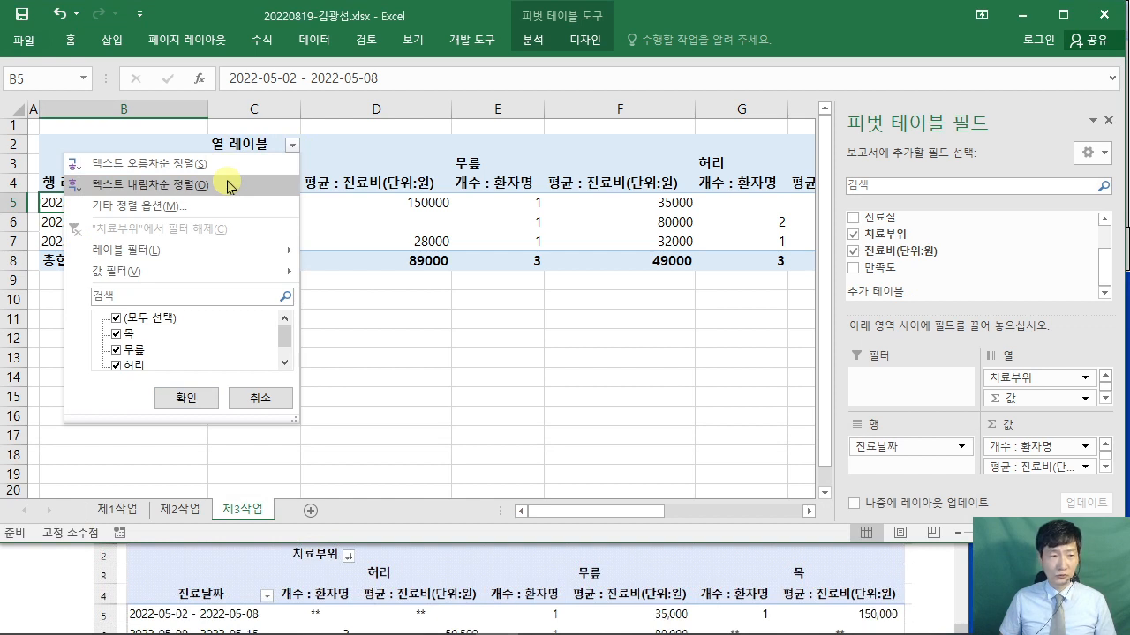
left_click(228, 185)
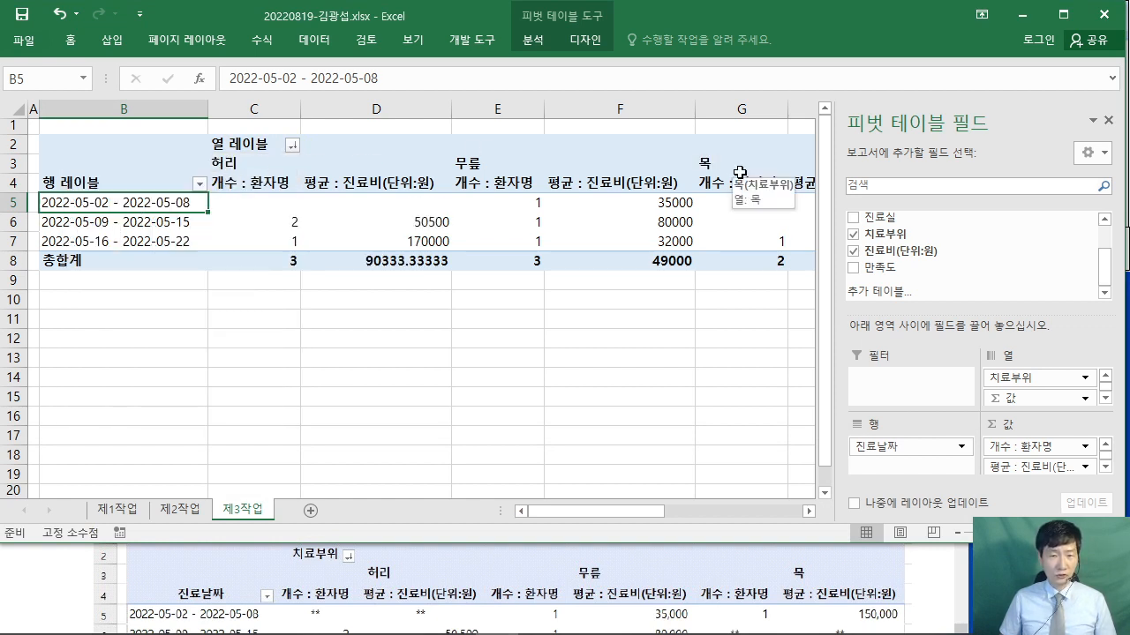
left_click(37, 589)
scroll(40, 585, "up", 5)
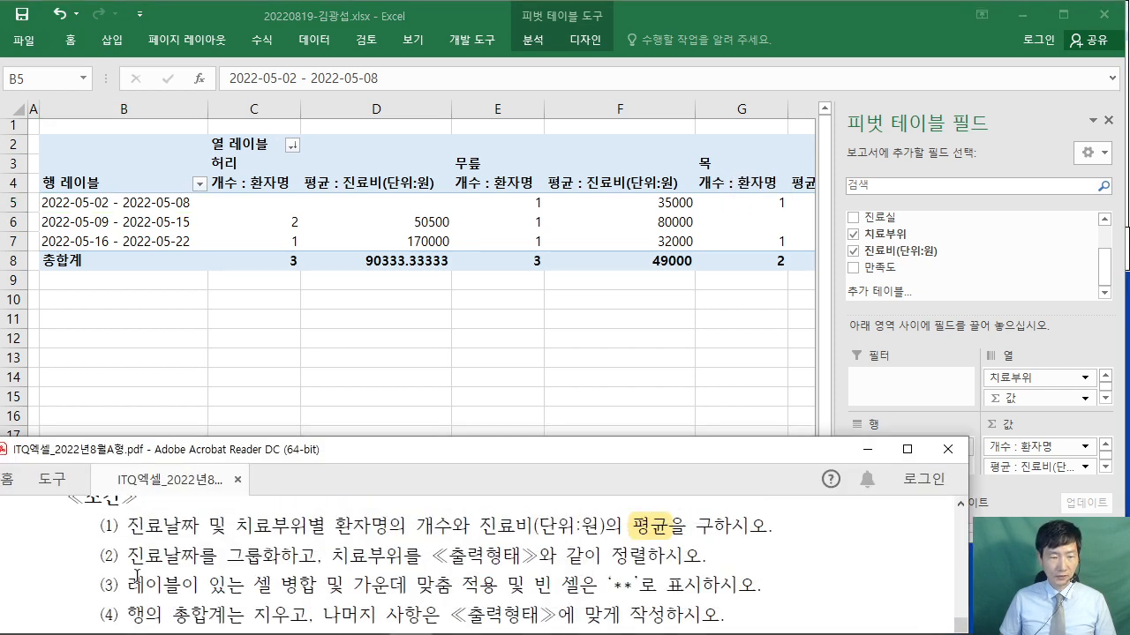
- In PivotTable Options, merge and centre labels, show ** for empty cells, and drop row grand totals
left_click(177, 201)
right_click(183, 201)
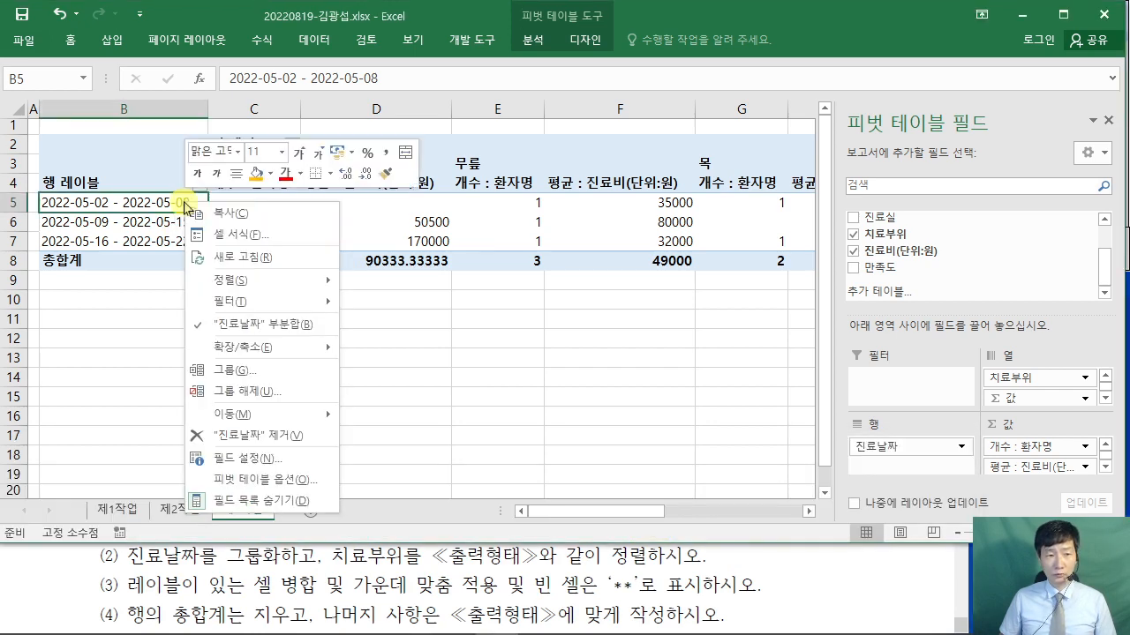
left_click(308, 485)
left_click_drag(286, 177, 520, 85)
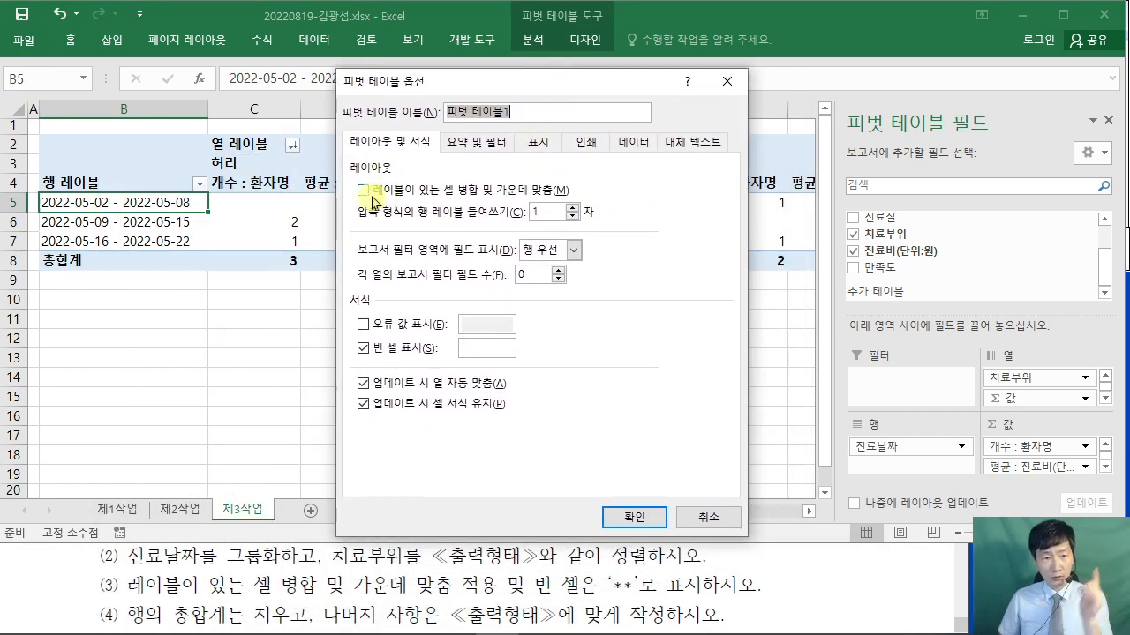
left_click(363, 191)
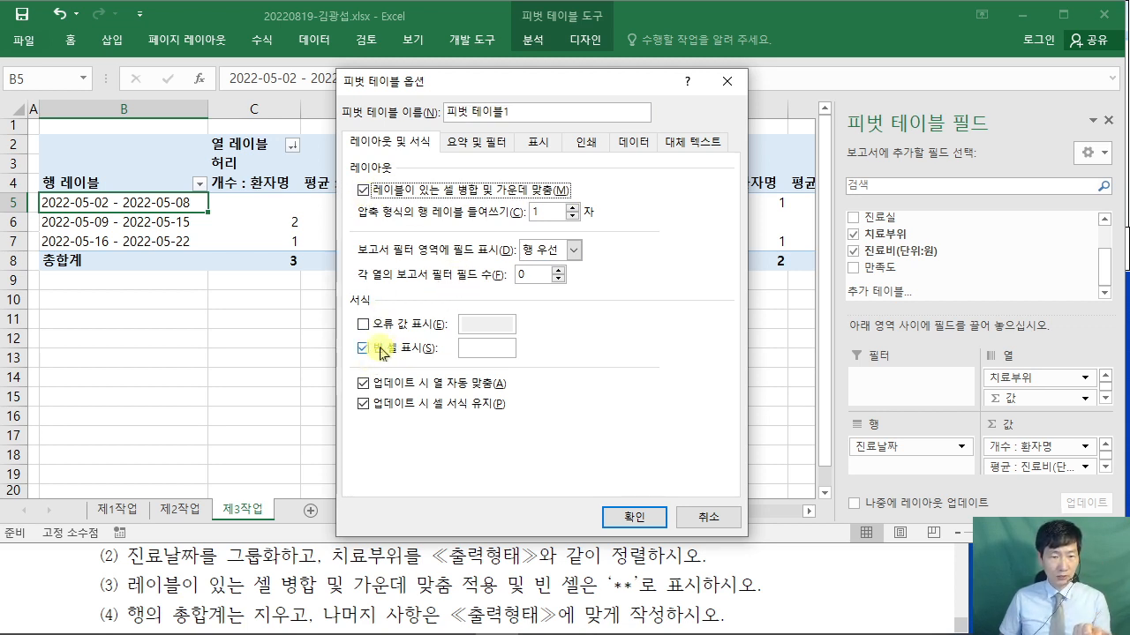
left_click(477, 351)
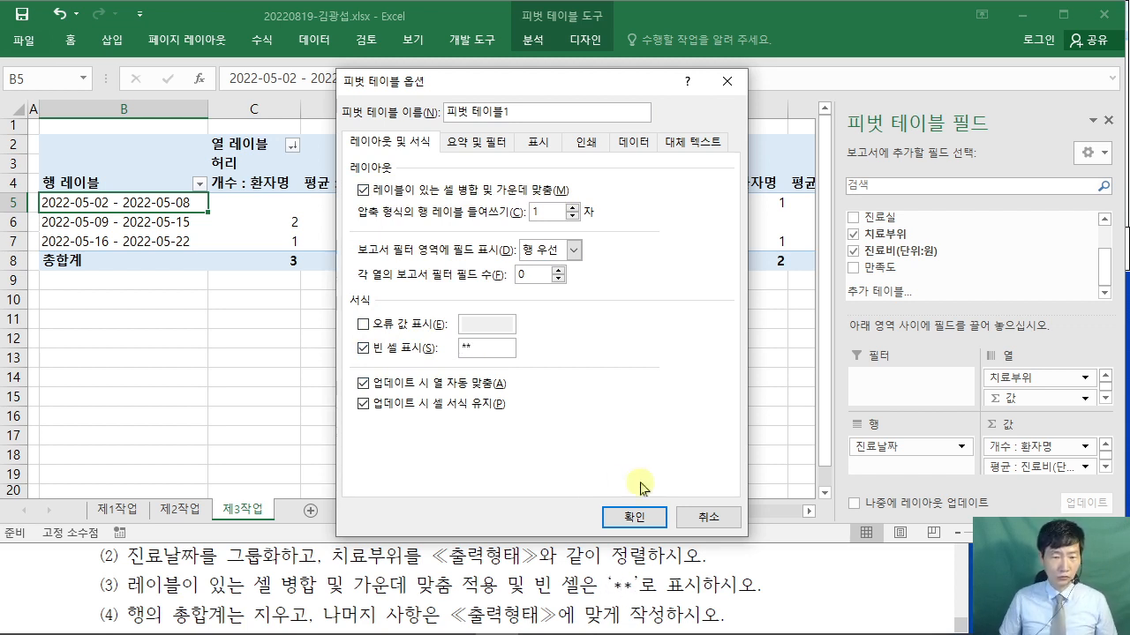
left_click(477, 144)
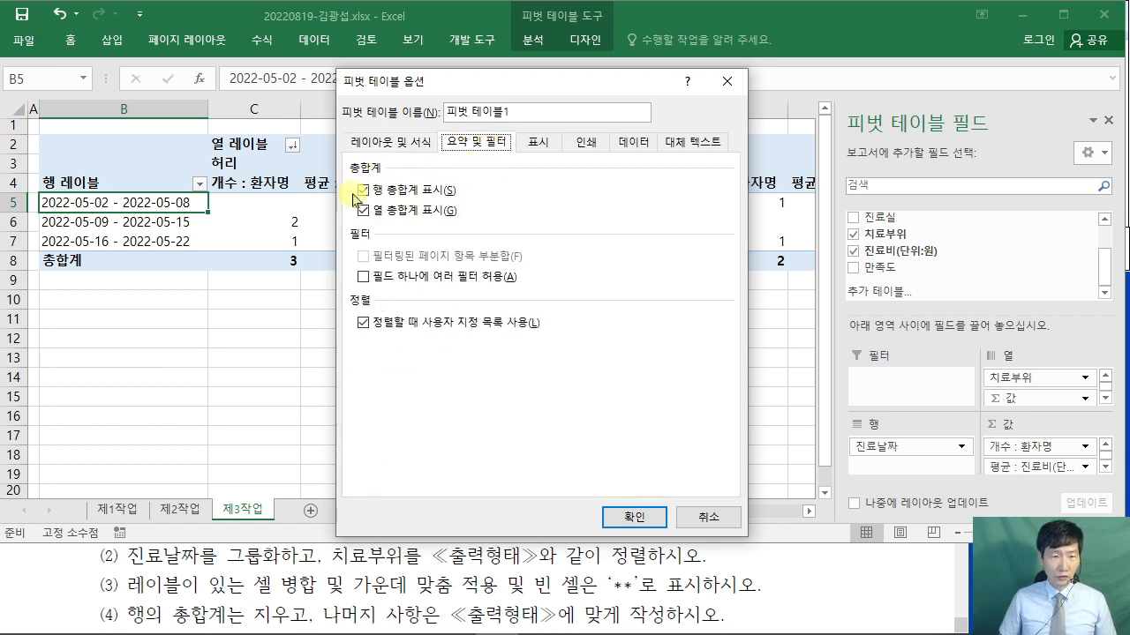
left_click(362, 191)
left_click(361, 190)
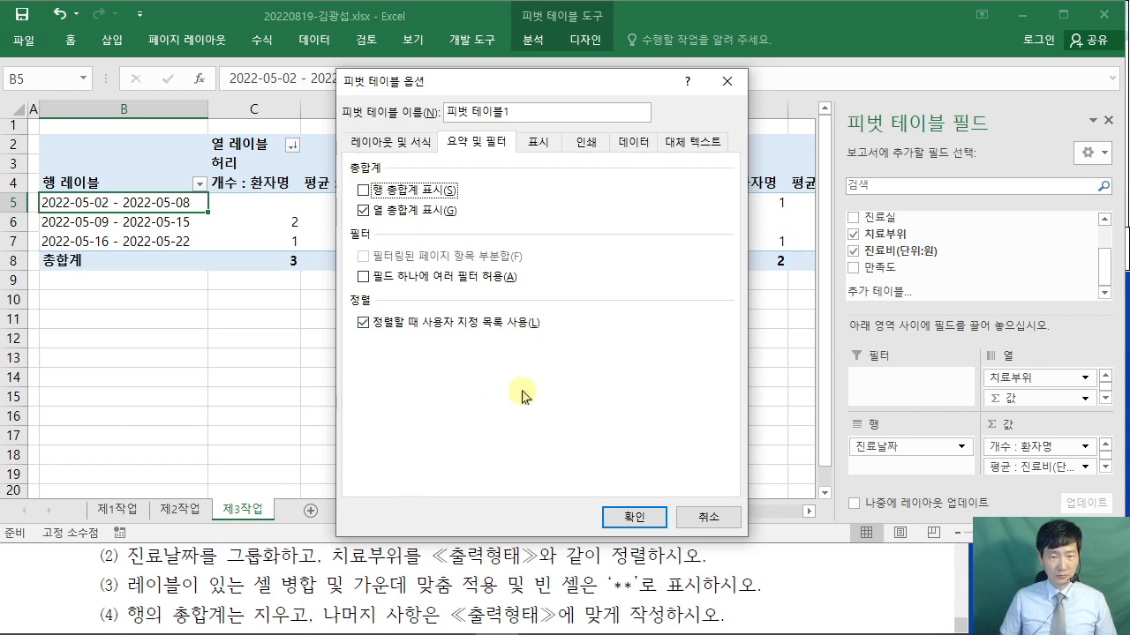
left_click(637, 518)
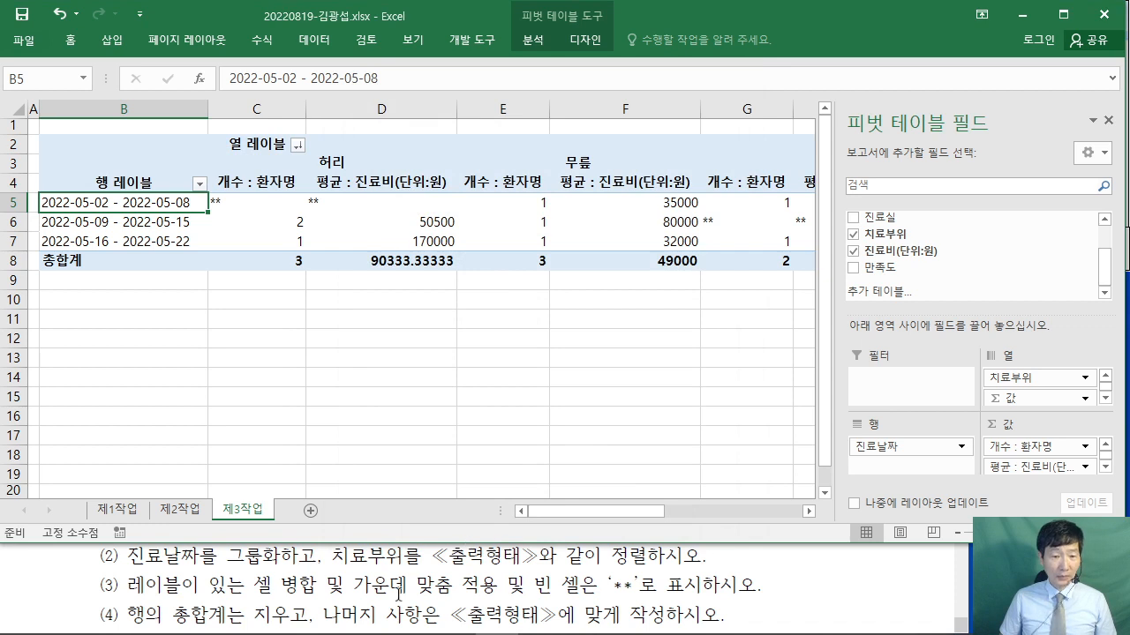
- Rename the row label heading in B4 to 진료날짜
left_click(398, 593)
scroll(424, 587, "down", 5)
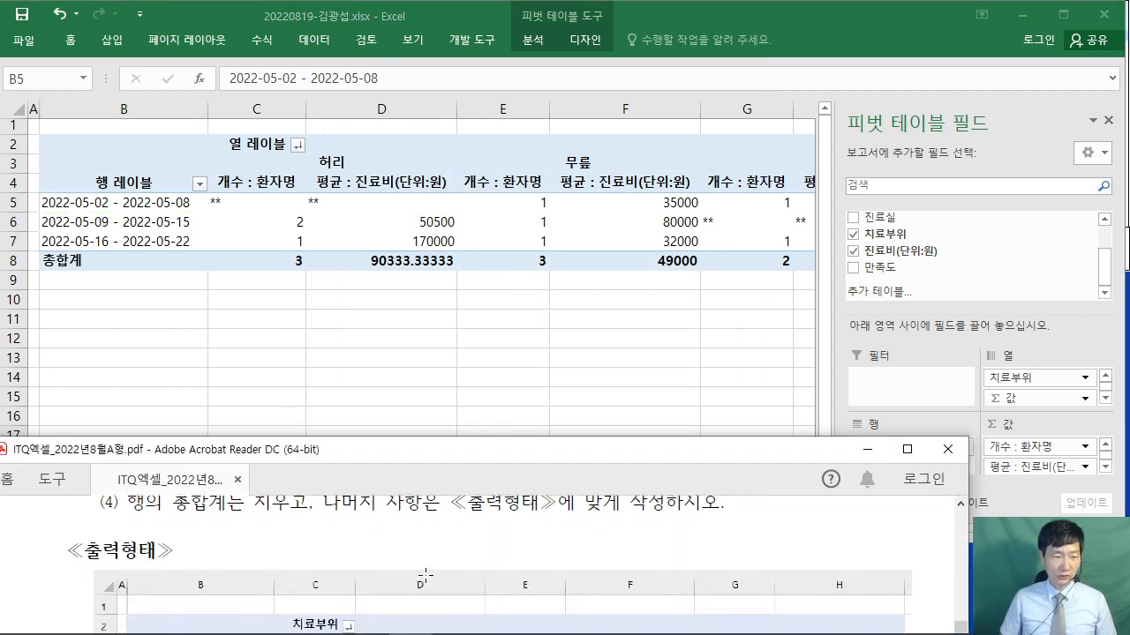
scroll(425, 574, "down", 2)
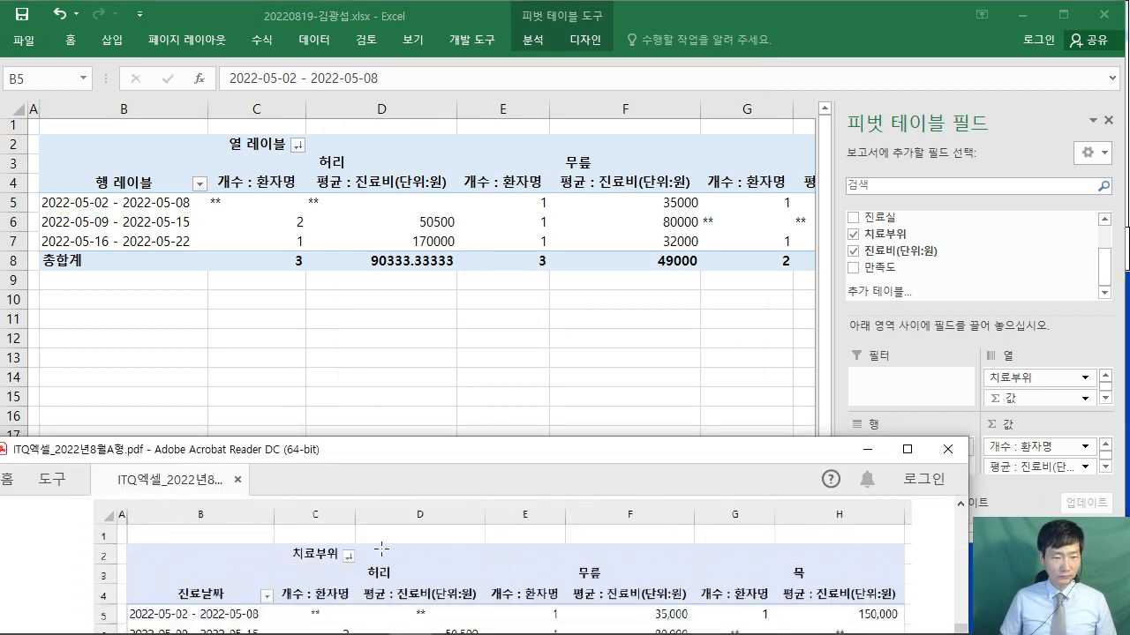
scroll(380, 549, "down", 1)
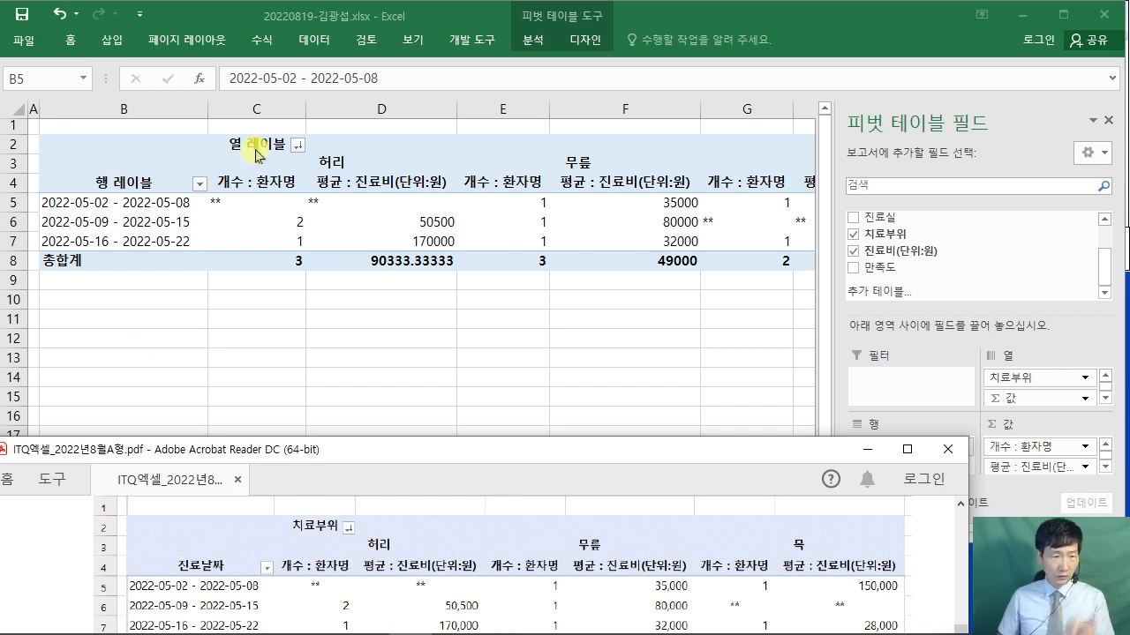
left_click(108, 179)
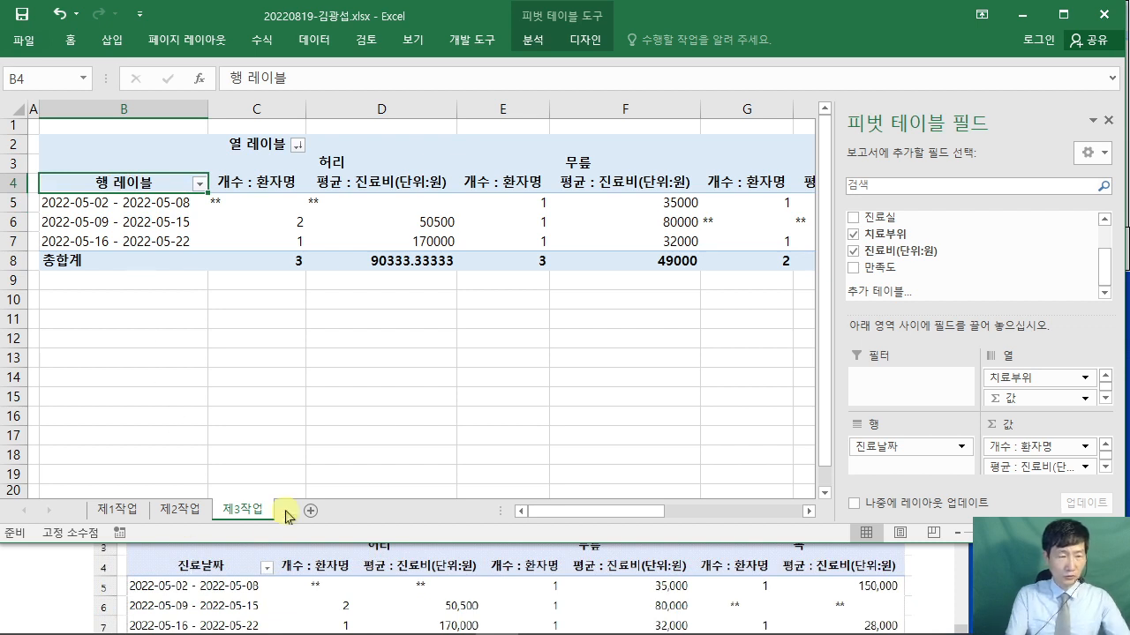
type("진료")
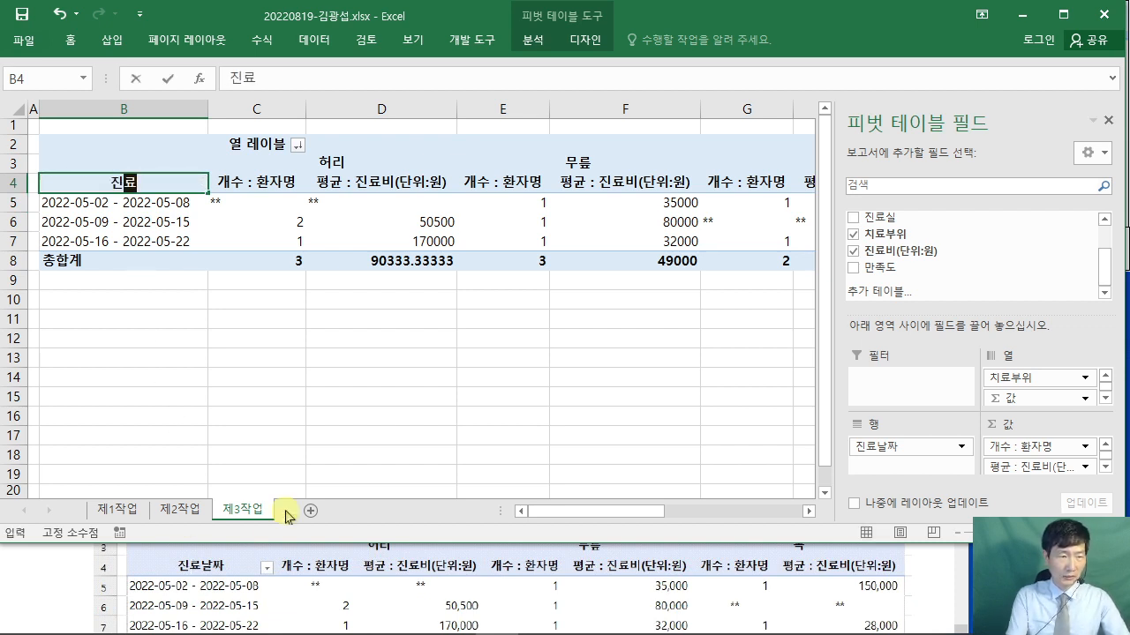
type("날짜")
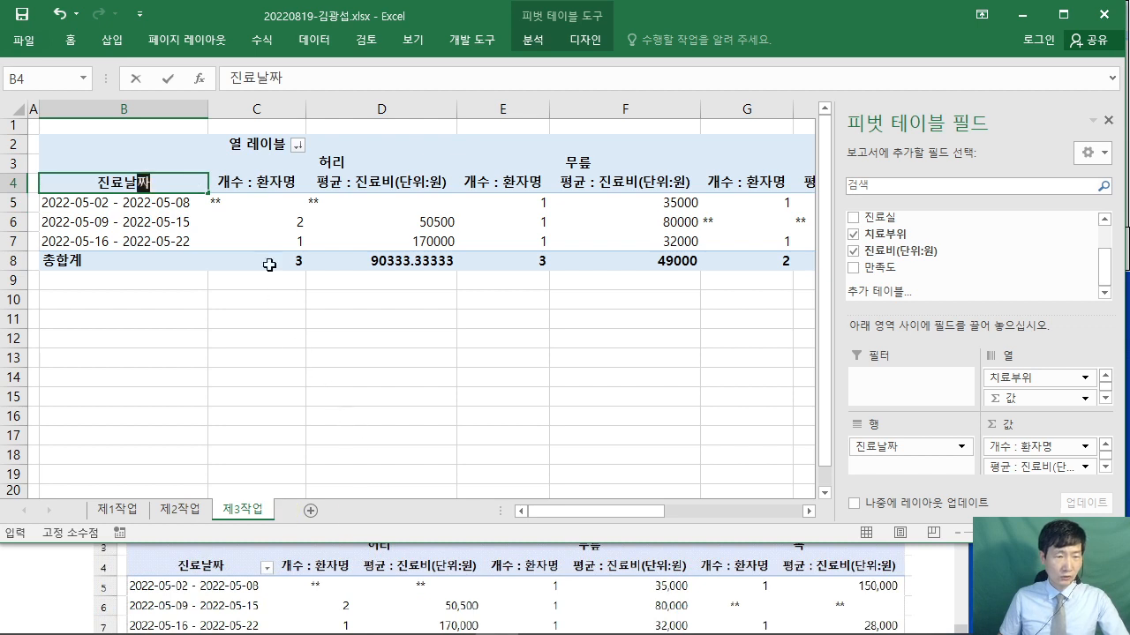
left_click(252, 142)
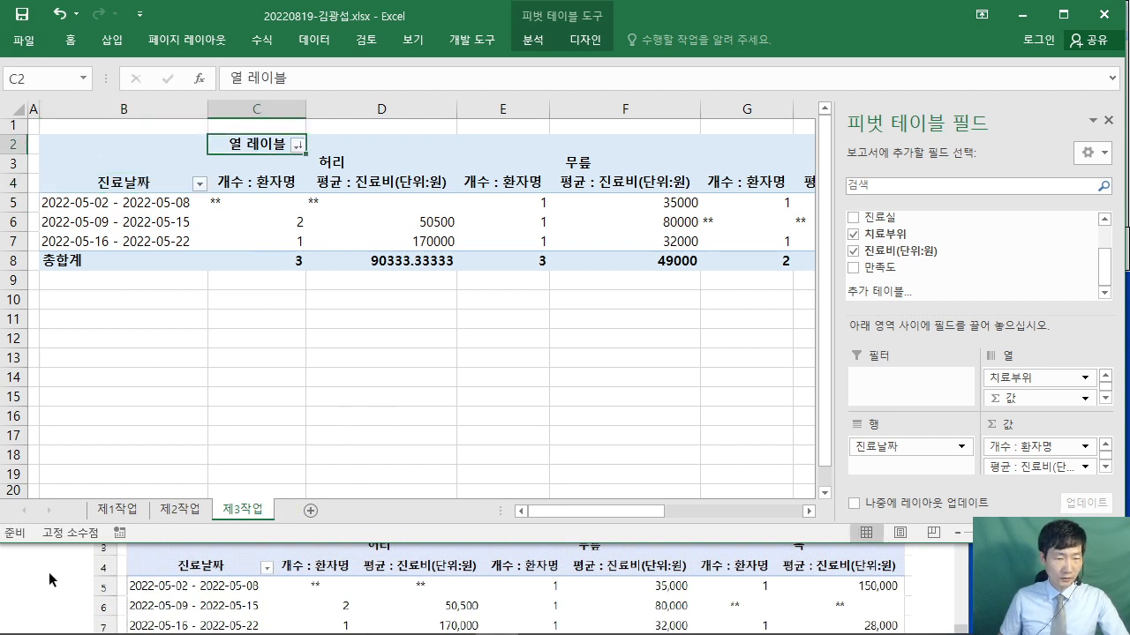
- Rename the column label heading in C2 to 치료부위 and compare with the sample
left_click(49, 572)
scroll(55, 572, "up", 2)
left_click(264, 138)
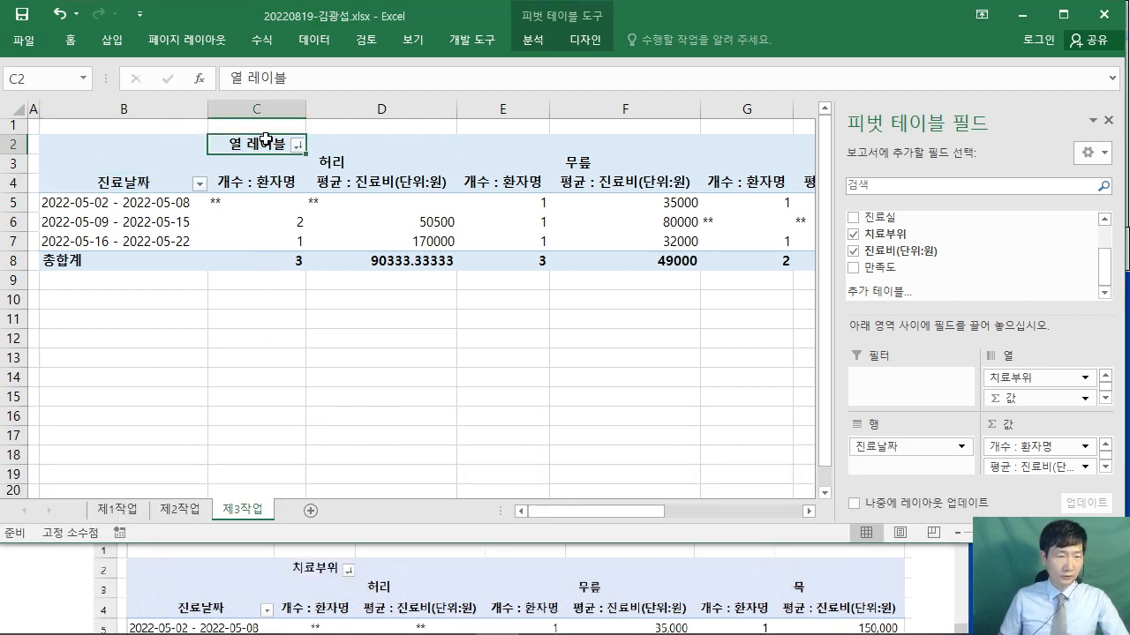
type("치료부위")
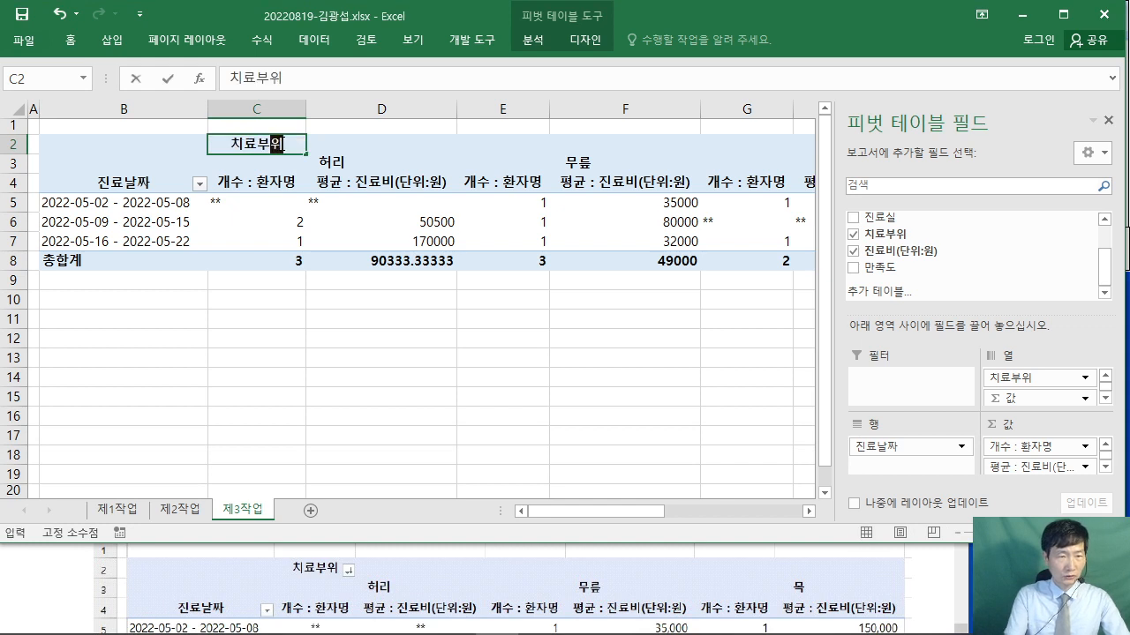
left_click(467, 415)
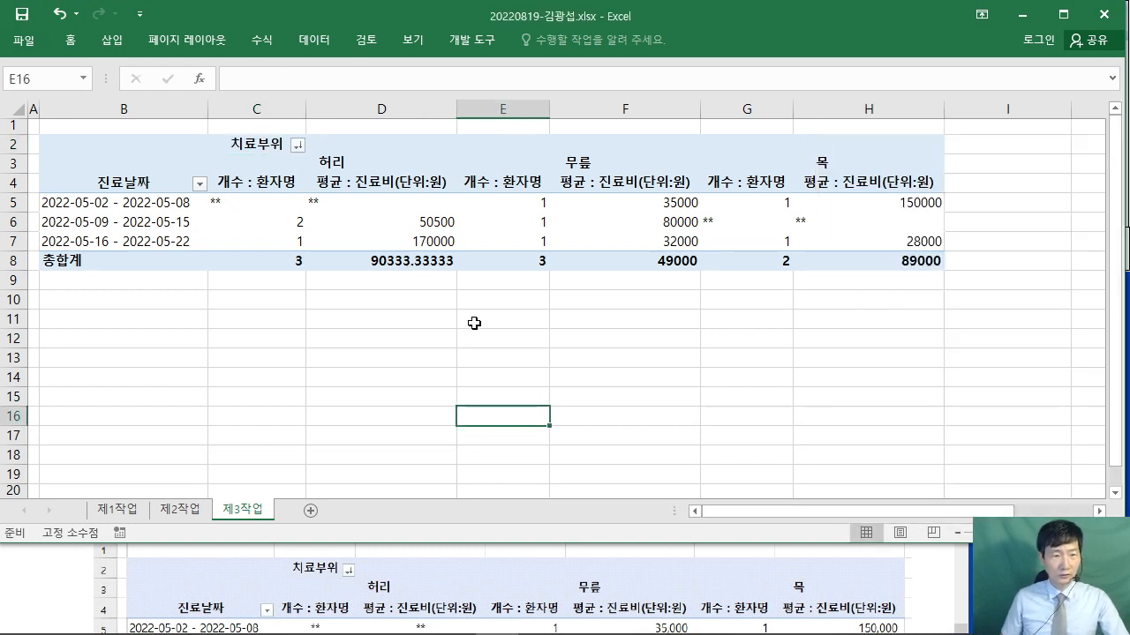
left_click(932, 595)
scroll(931, 596, "down", 3)
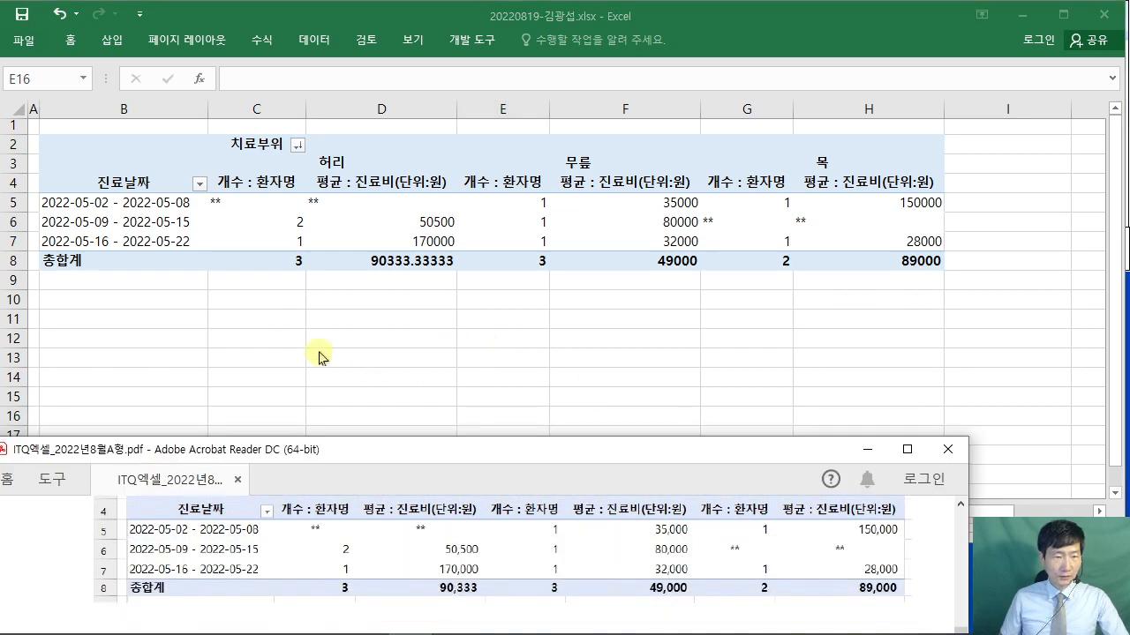
left_click(233, 200)
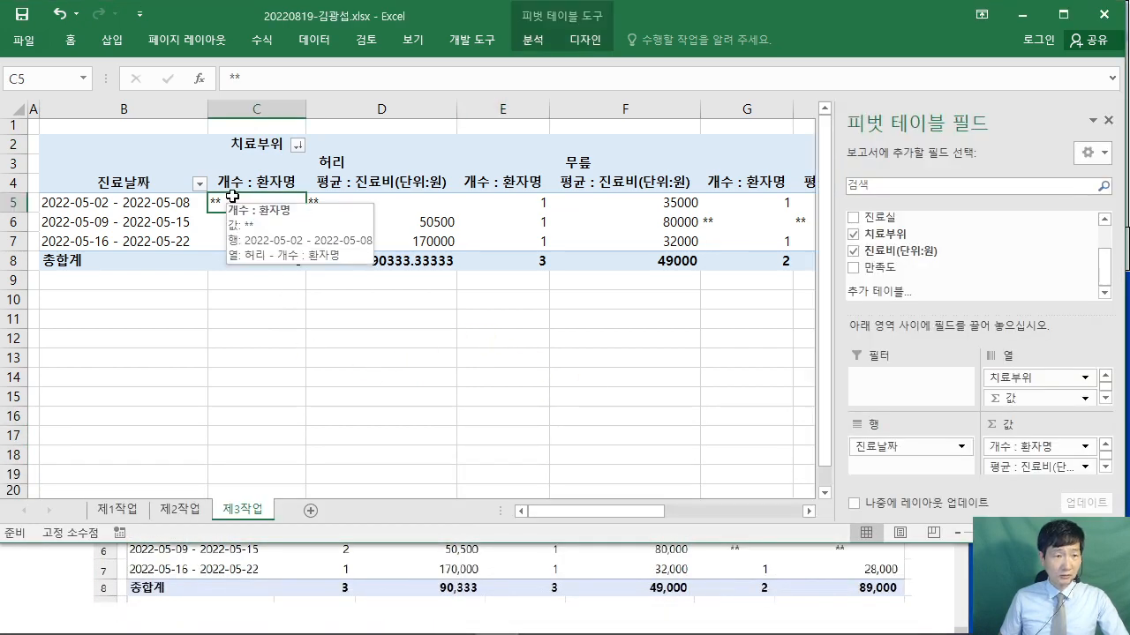
- Centre the pivot values in C5:H8 and apply comma-style thousands separators
left_click_drag(282, 202, 588, 261)
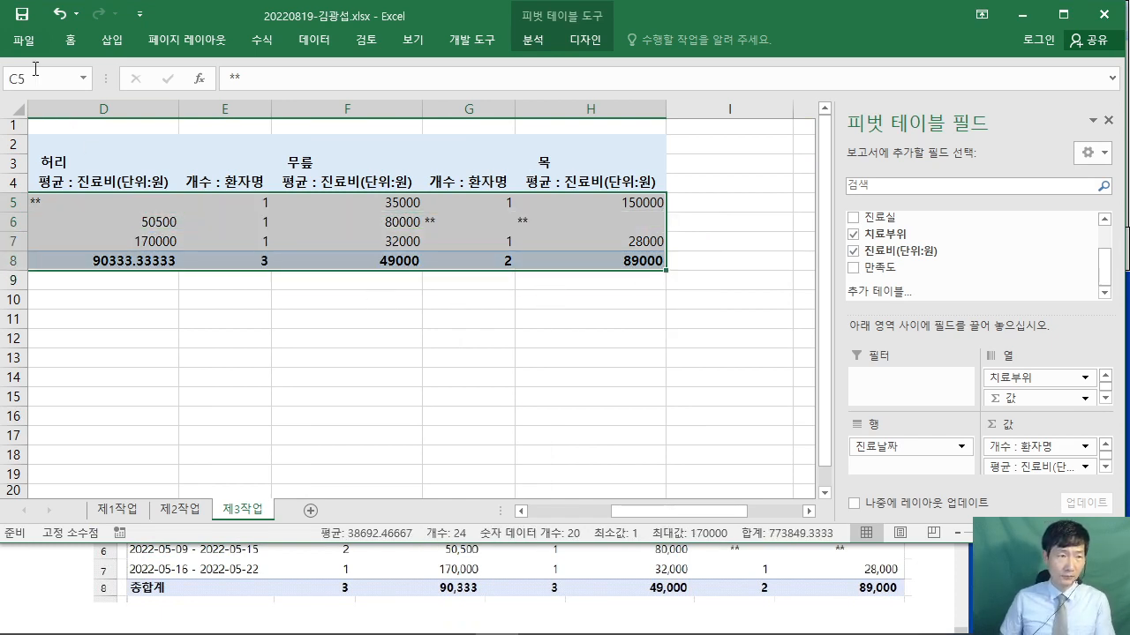
double_click(72, 39)
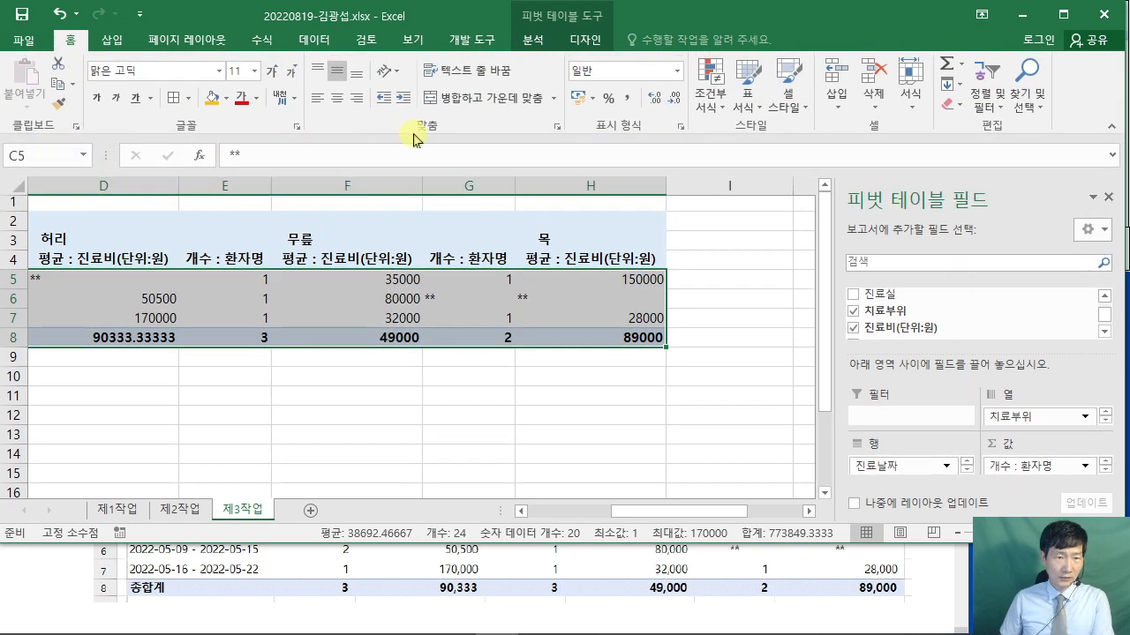
left_click(339, 100)
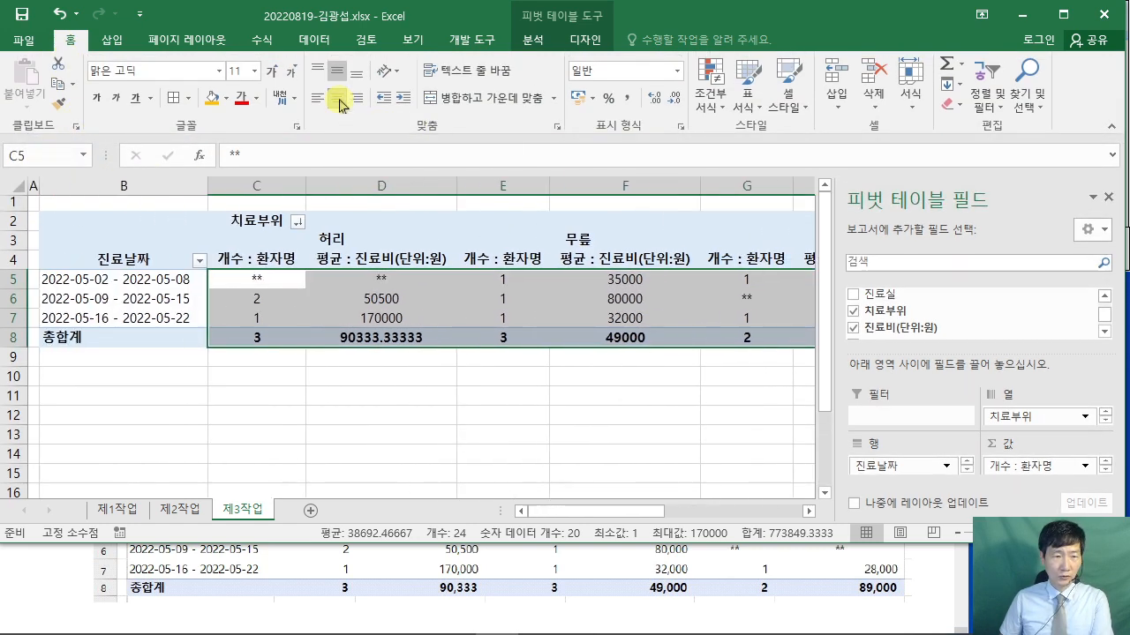
left_click(628, 99)
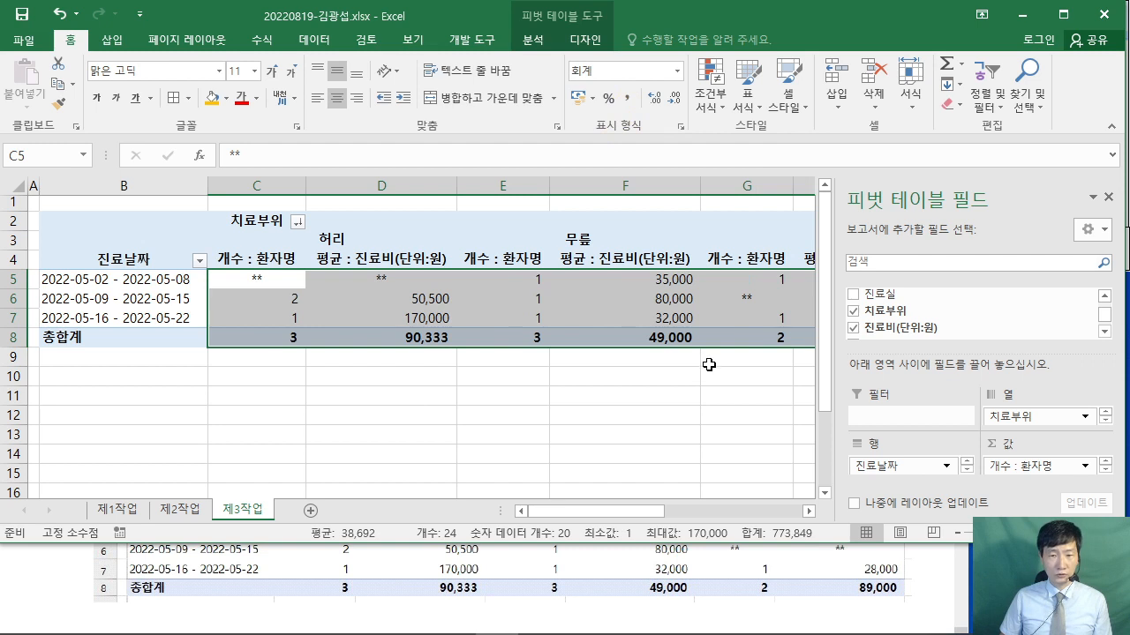
left_click(730, 389)
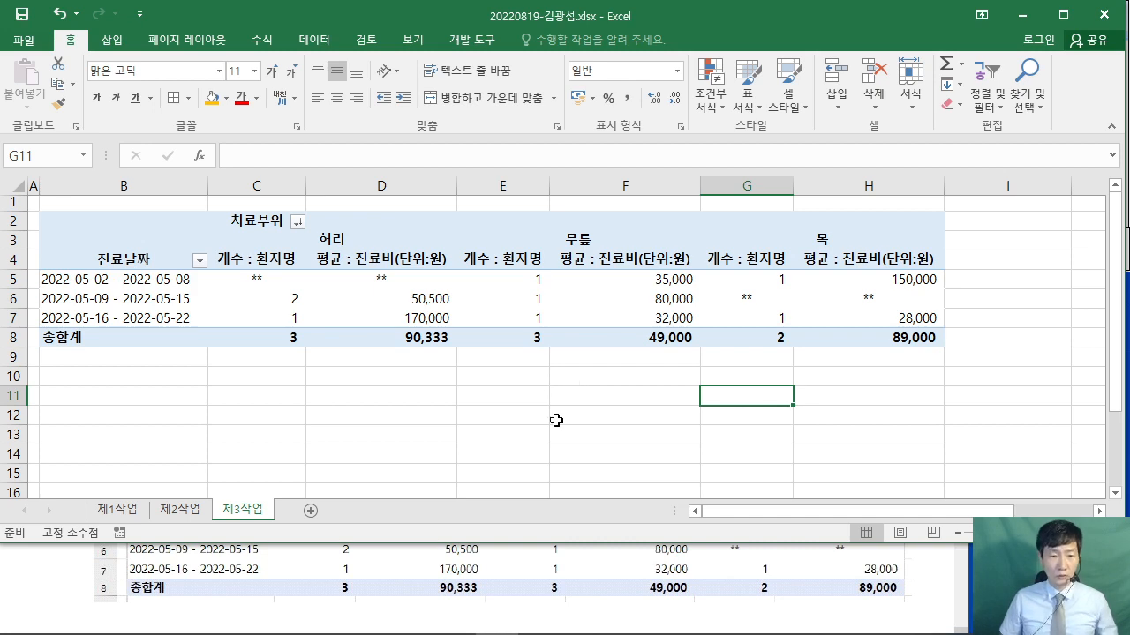
- Maximize the task PDF and read through the 제4작업 chart conditions
left_click(50, 574)
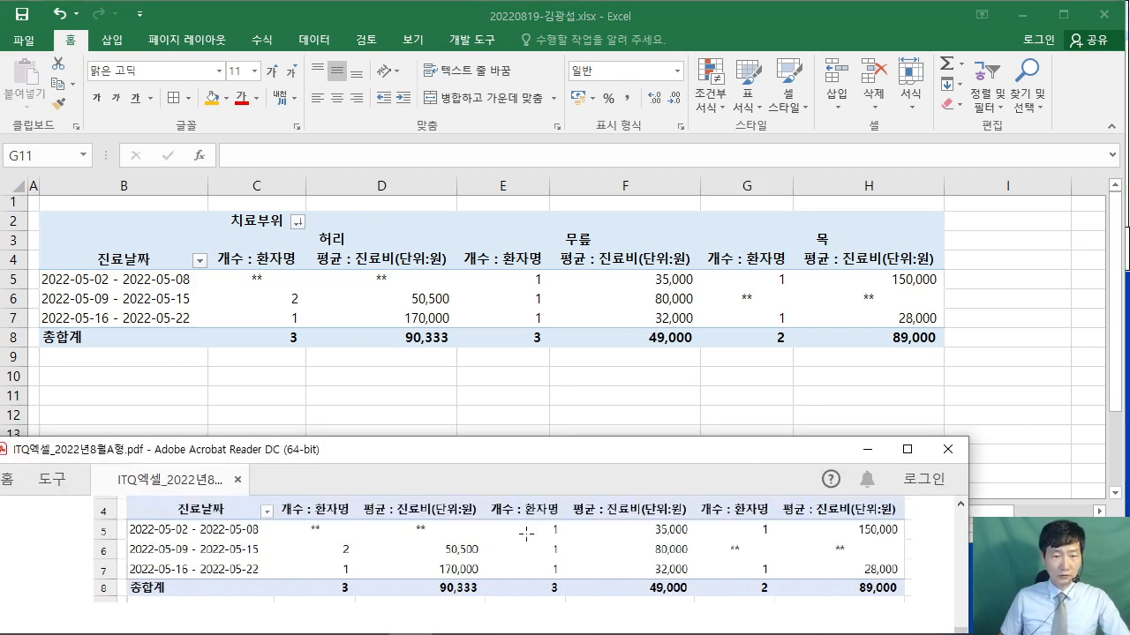
scroll(526, 534, "down", 1)
left_click(906, 449)
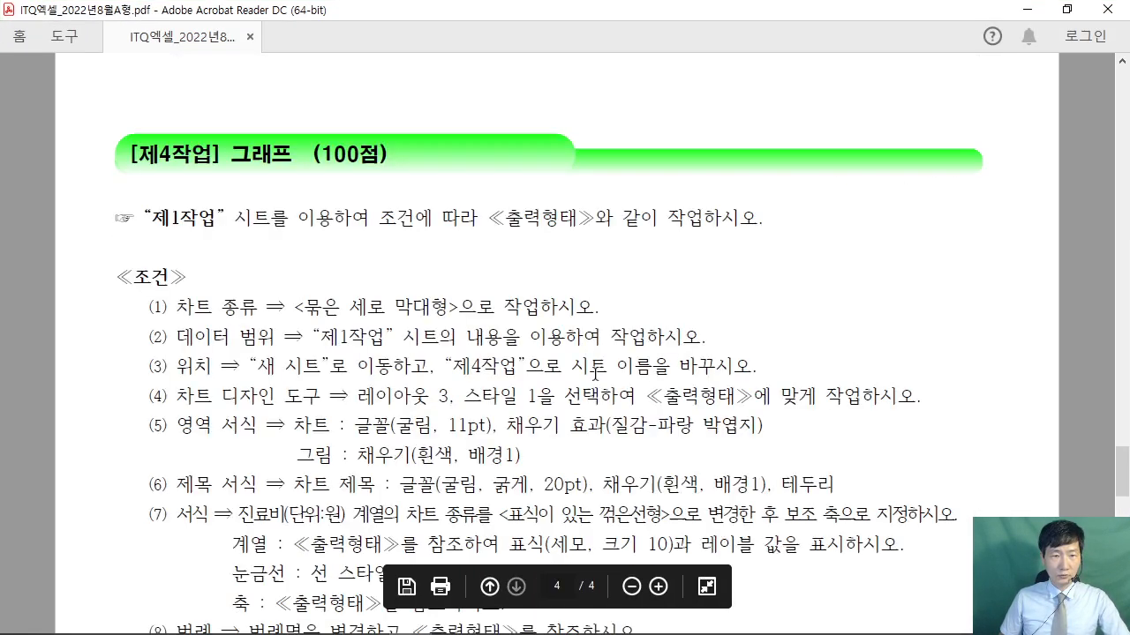
scroll(594, 371, "down", 1)
left_click_drag(152, 146, 659, 146)
left_click(525, 146)
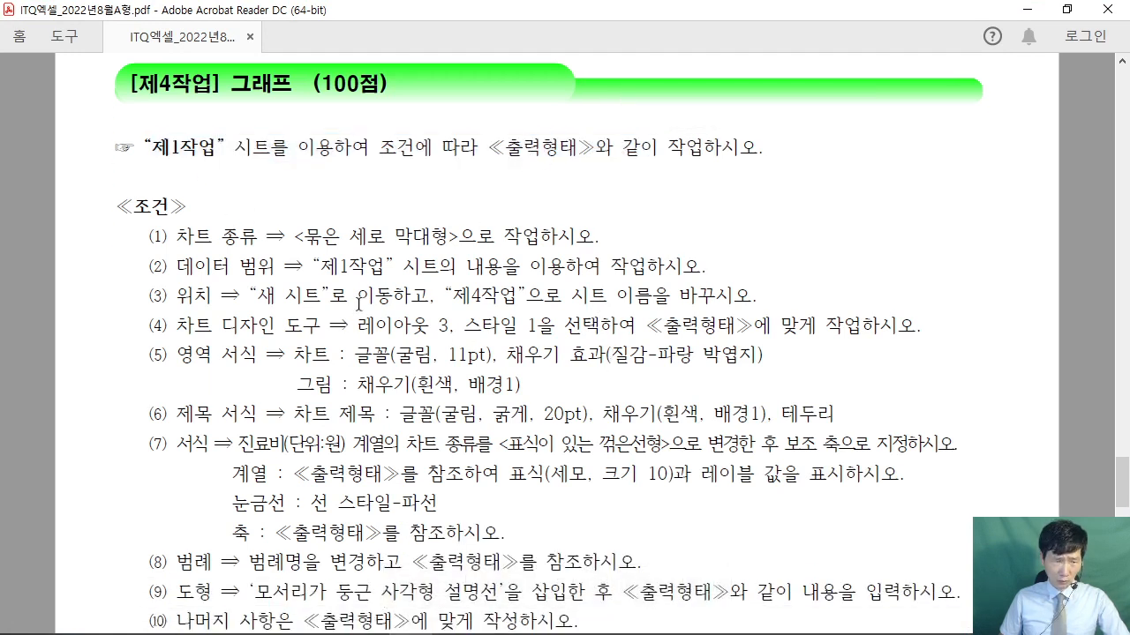
left_click_drag(161, 238, 496, 237)
left_click(416, 260)
left_click_drag(322, 266, 521, 266)
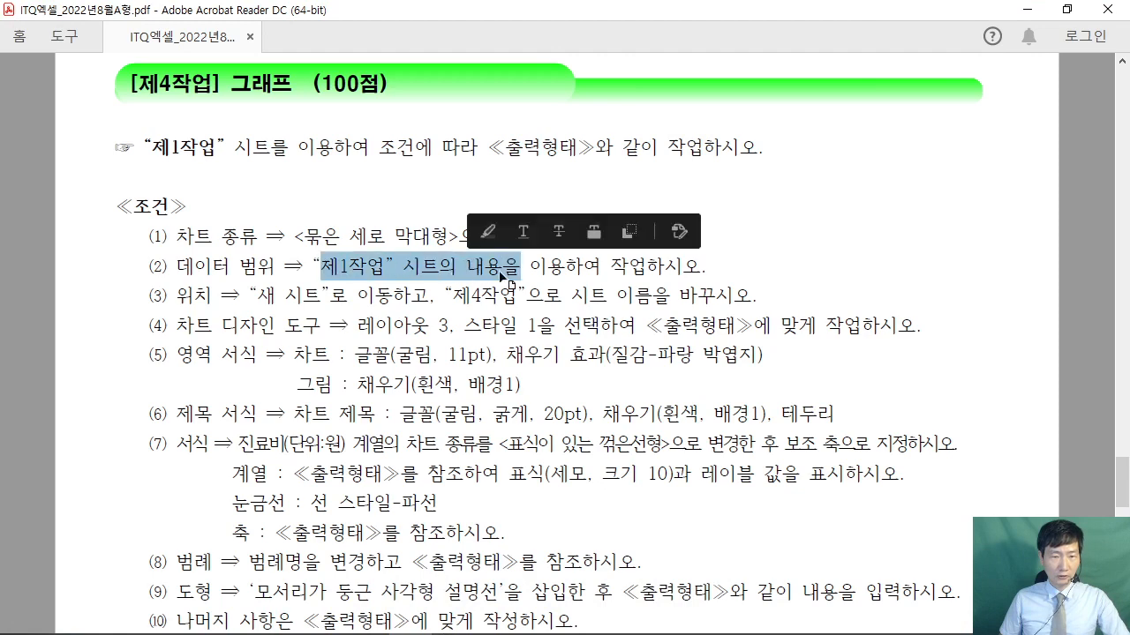
scroll(611, 353, "down", 1)
scroll(616, 381, "down", 8)
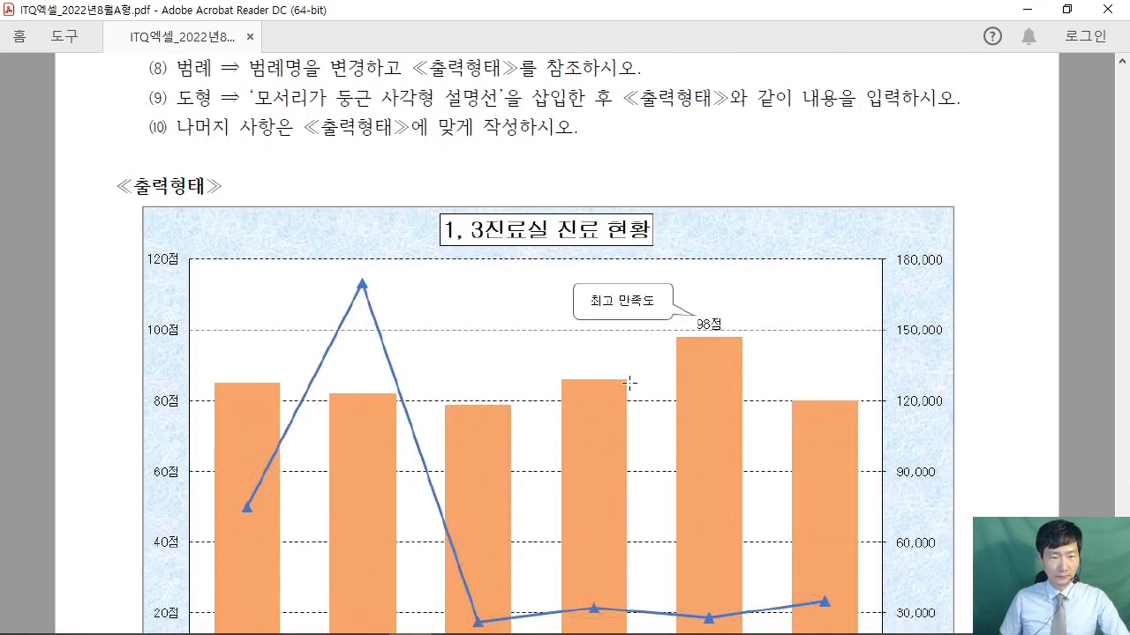
scroll(624, 372, "down", 2)
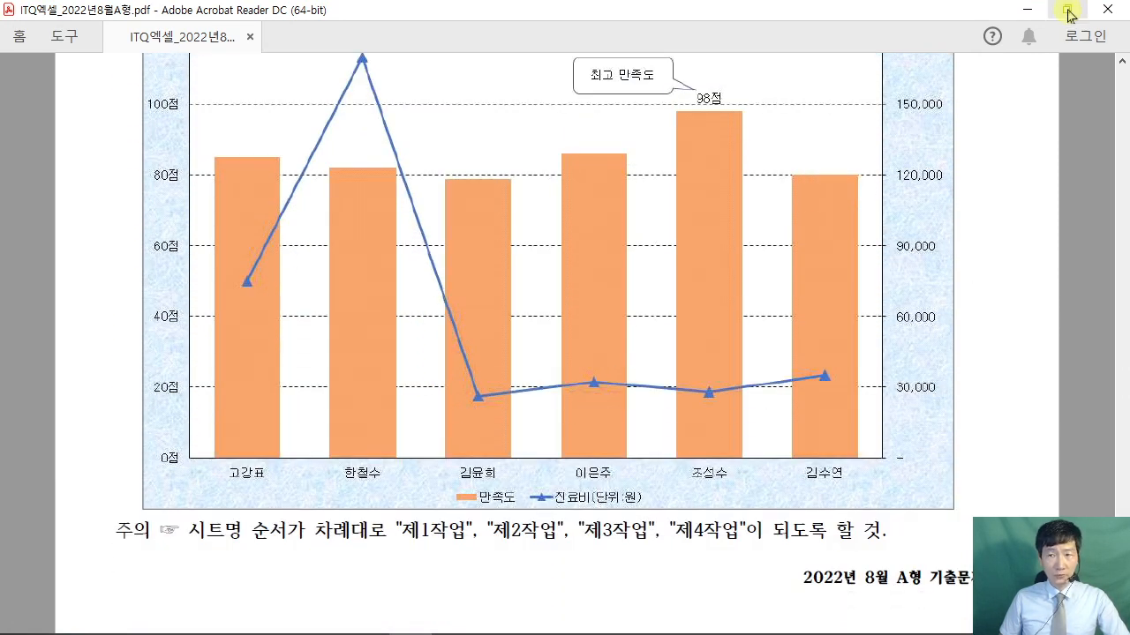
- Restore the PDF, review the sample chart, and switch Excel to sheet 제1작업
left_click(1066, 8)
scroll(466, 543, "down", 4)
scroll(466, 544, "down", 4)
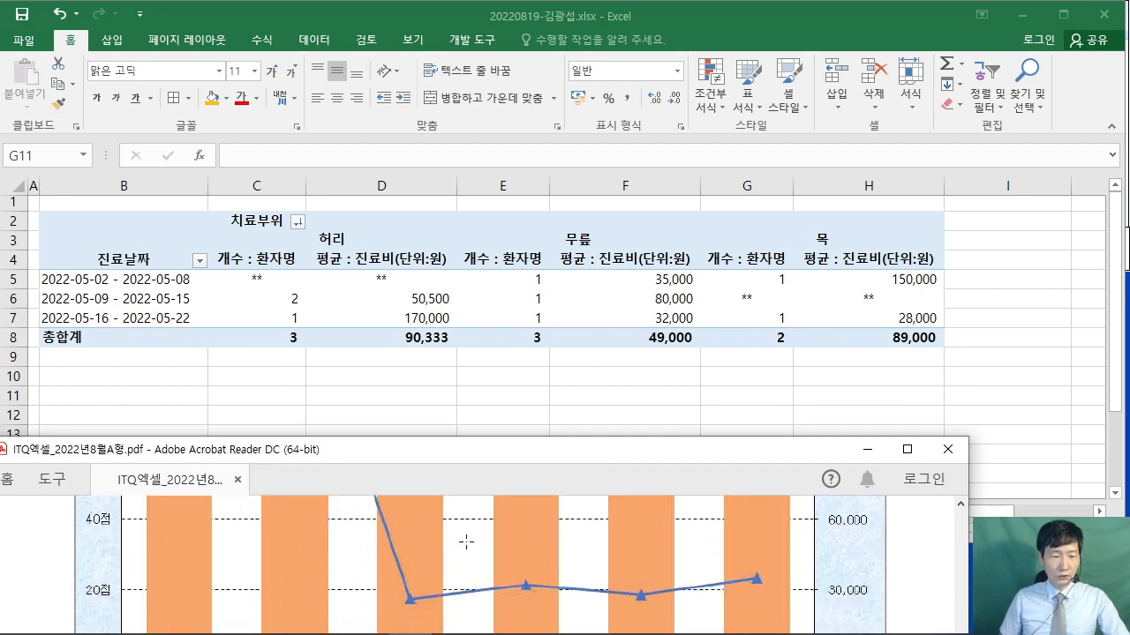
scroll(465, 534, "up", 1)
scroll(464, 534, "down", 1)
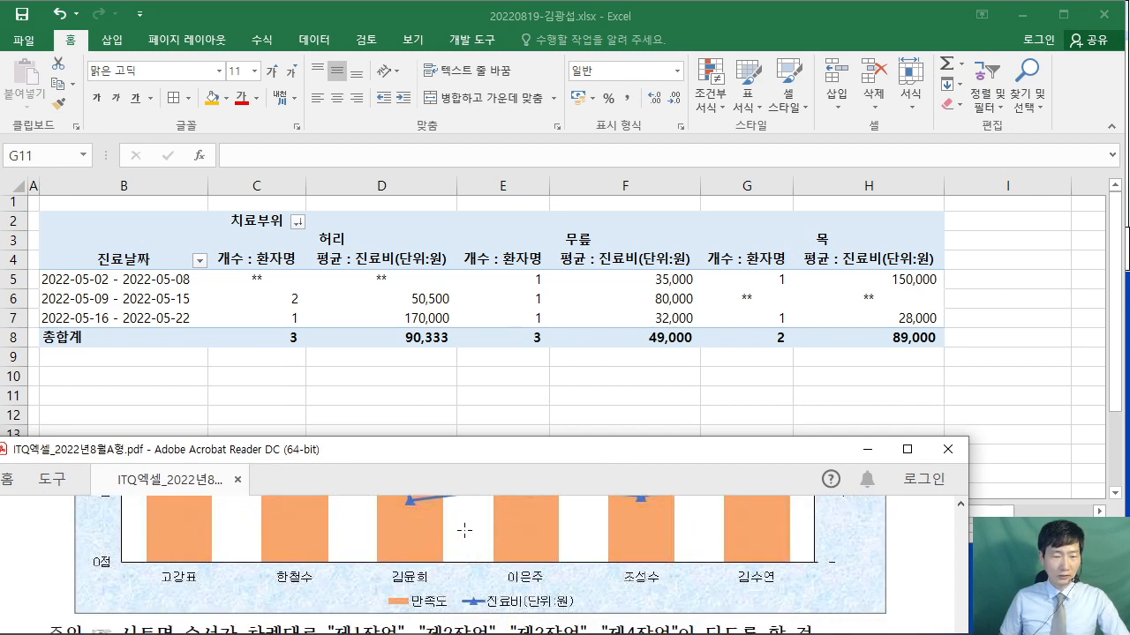
left_click(437, 431)
left_click(126, 510)
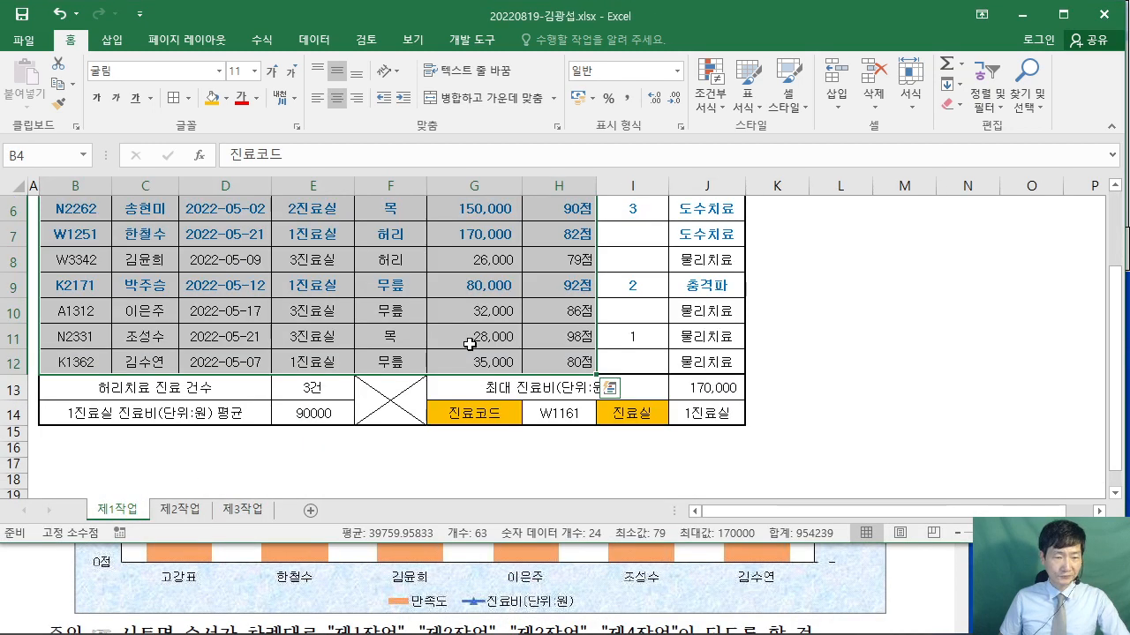
- Clear the table selection and collapse the ribbon to show more rows of 제1작업
scroll(548, 301, "up", 2)
left_click(835, 265)
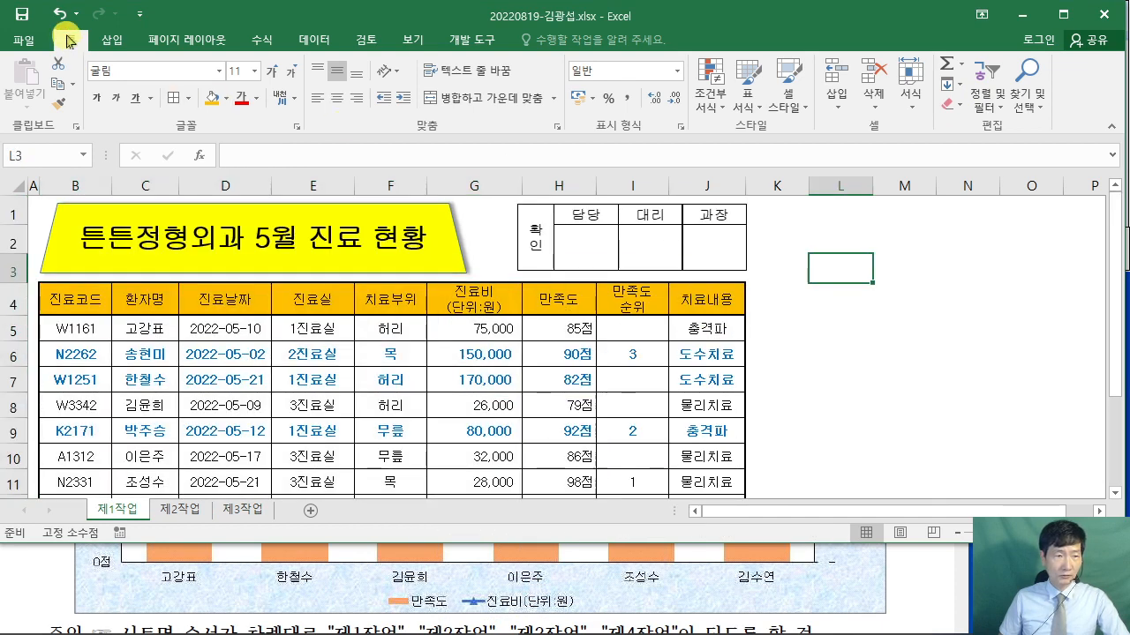
double_click(70, 40)
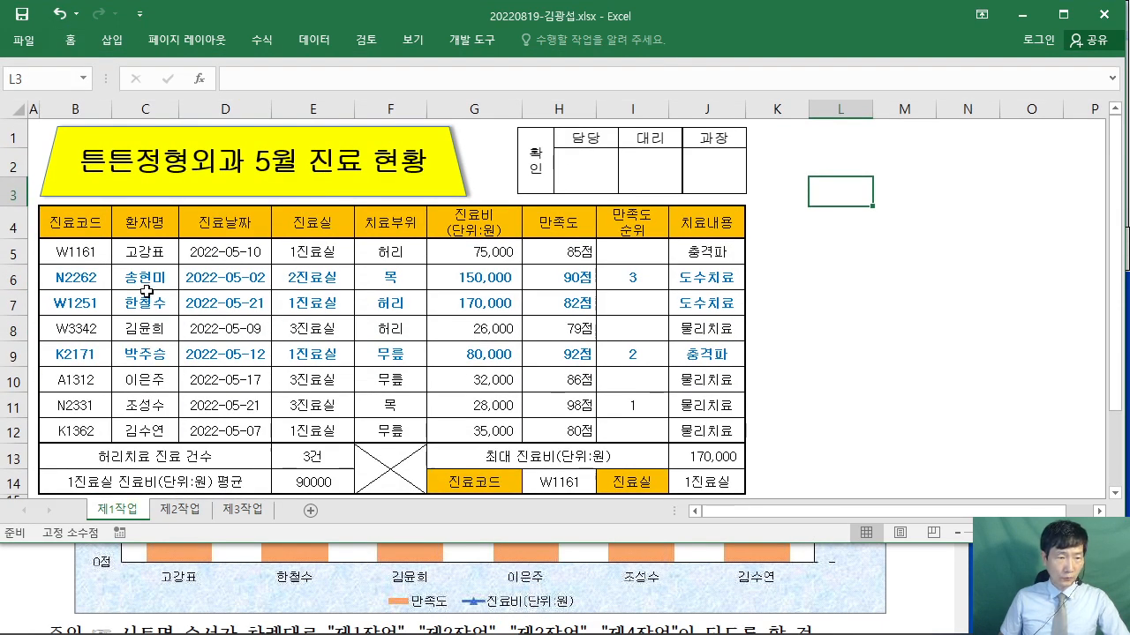
- With the pen, circle the source patient names and cross out rows 6 and 9 as excluded
mouse_move(160, 262)
left_mouse_down()
mouse_move(118, 246)
mouse_move(174, 258)
left_mouse_up()
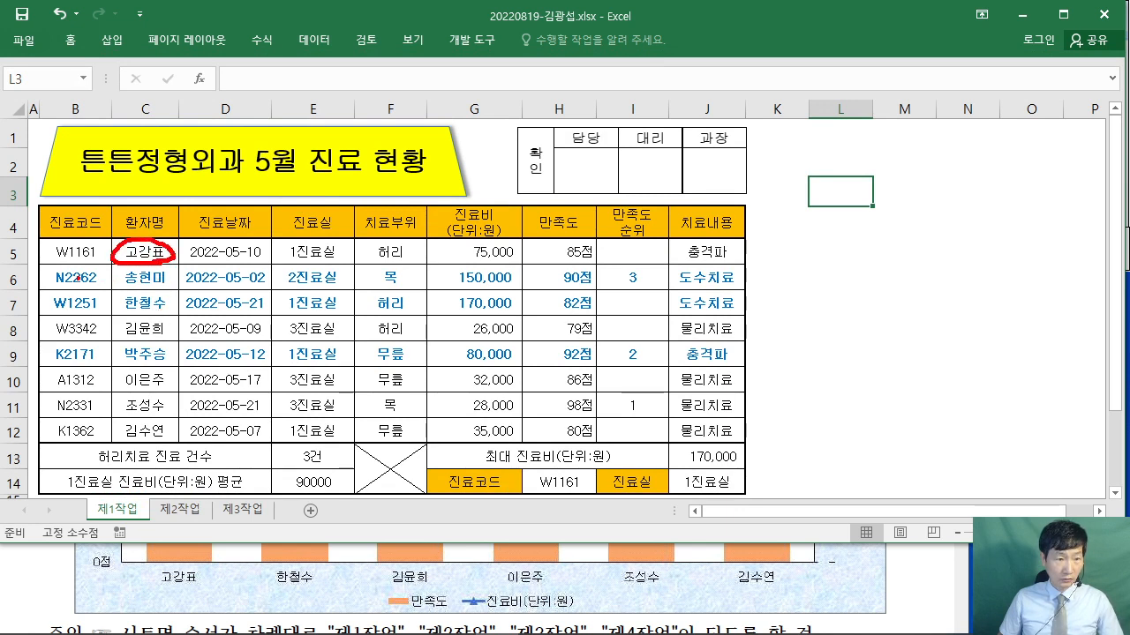
left_click_drag(78, 277, 218, 272)
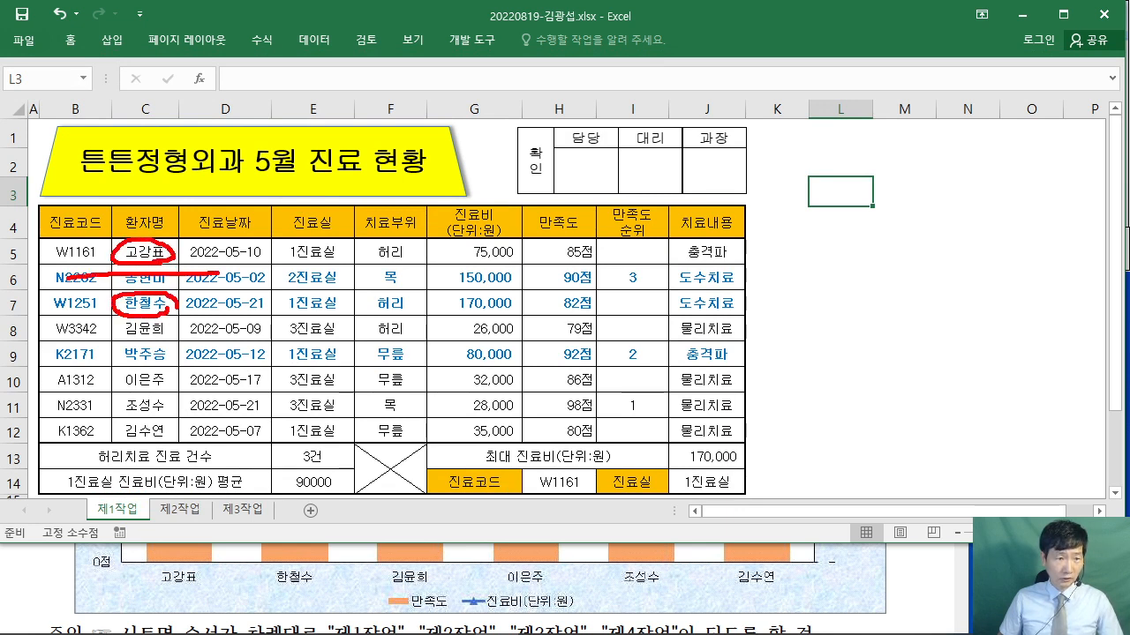
left_click_drag(174, 527, 215, 522)
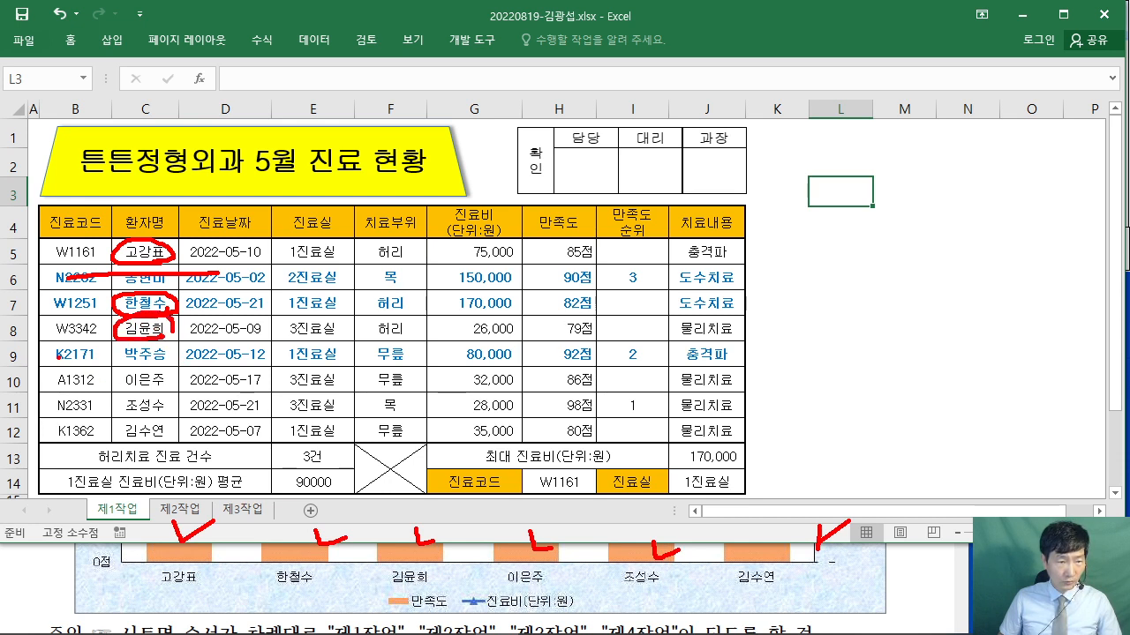
left_click_drag(57, 357, 237, 353)
left_click_drag(161, 384, 159, 390)
mouse_move(163, 406)
left_mouse_down()
mouse_move(113, 399)
mouse_move(166, 421)
left_mouse_up()
mouse_move(172, 435)
left_mouse_down()
mouse_move(150, 448)
mouse_move(177, 452)
left_mouse_up()
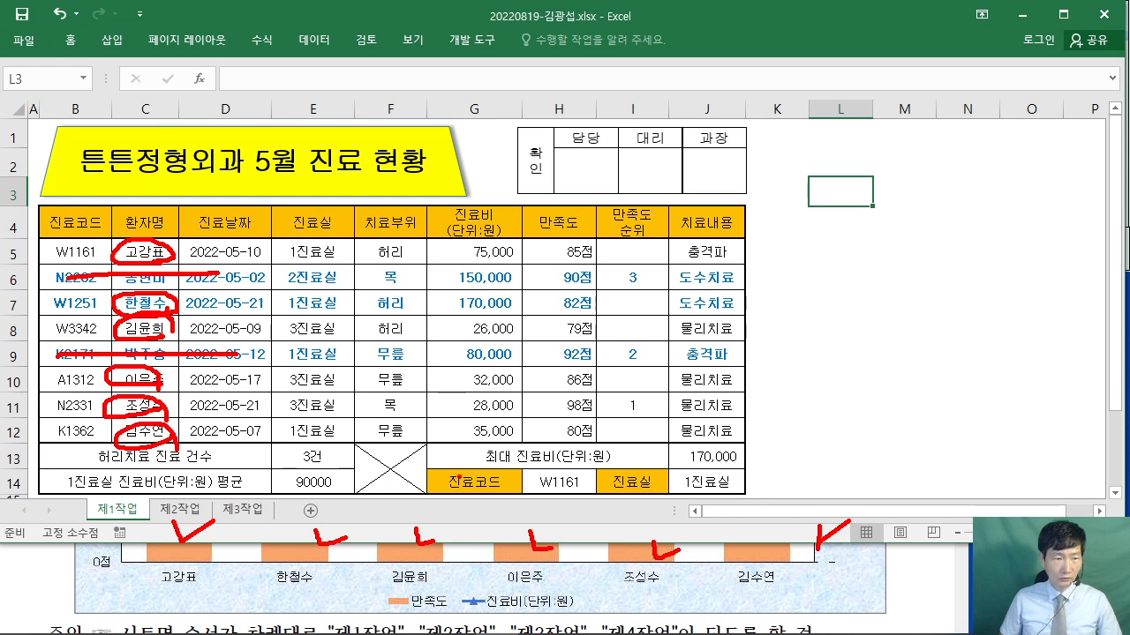
- Write circled step numbers 1–3 beside the table and draw lines across rows 6 and 9
left_click_drag(583, 161, 590, 193)
left_click_drag(585, 136, 604, 196)
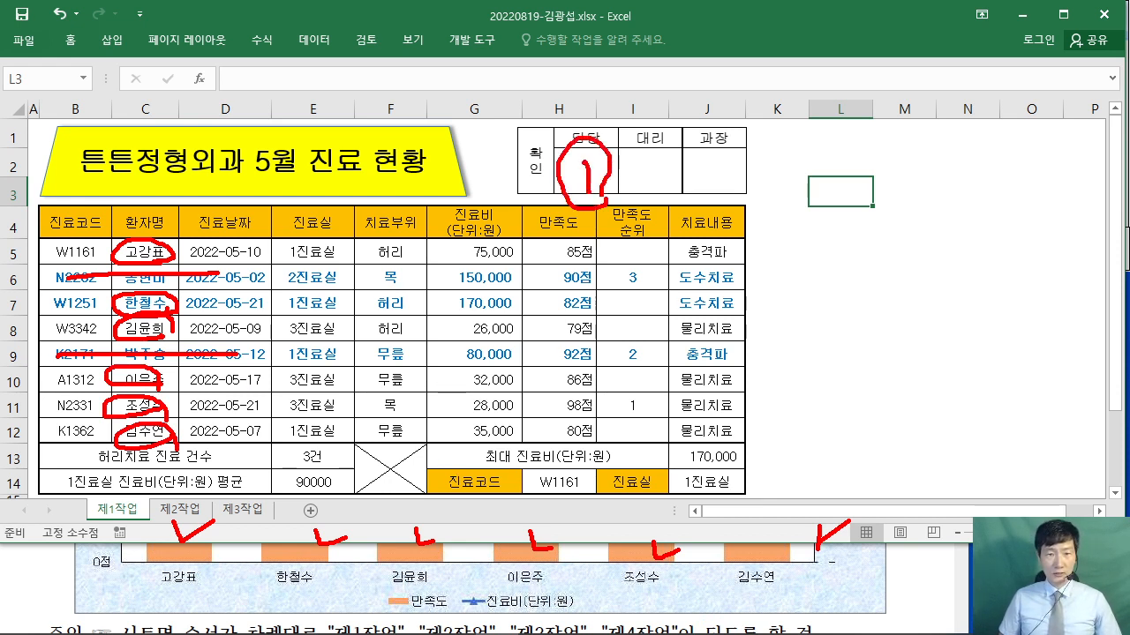
left_click_drag(574, 232, 589, 286)
left_click_drag(576, 232, 597, 278)
mouse_move(575, 302)
left_mouse_down()
mouse_move(595, 333)
mouse_move(579, 331)
left_mouse_up()
mouse_move(591, 289)
left_mouse_down()
mouse_move(600, 355)
mouse_move(609, 332)
left_mouse_up()
left_click_drag(544, 196, 888, 213)
left_click_drag(518, 286, 846, 284)
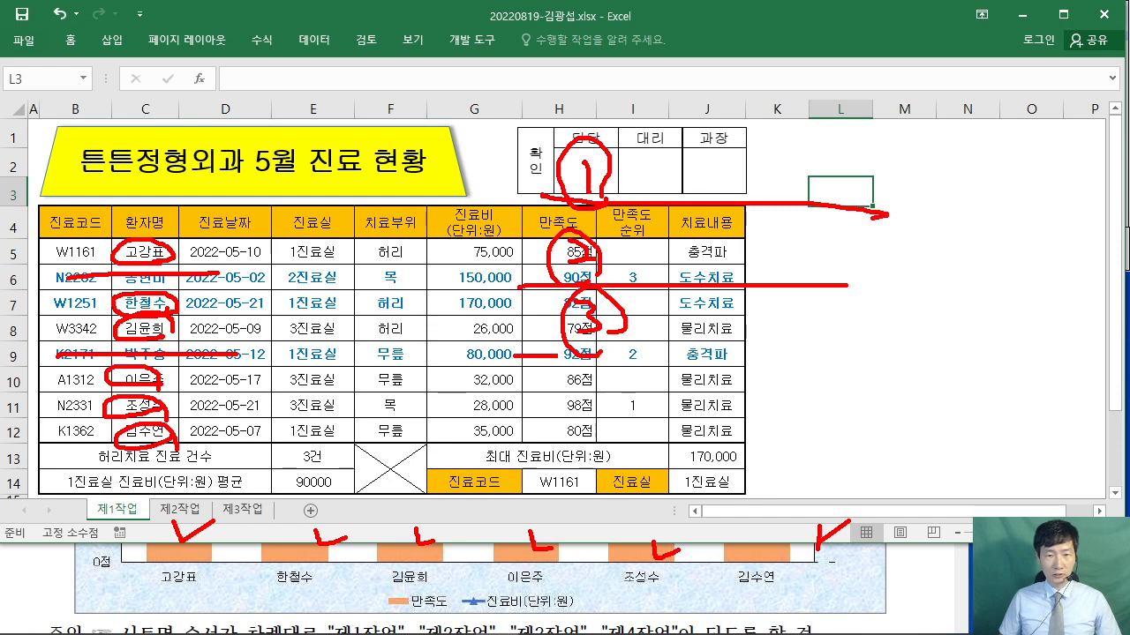
left_click_drag(558, 356, 881, 349)
- Handwrite an explanatory note above the sign-off box
left_click_drag(643, 125, 697, 124)
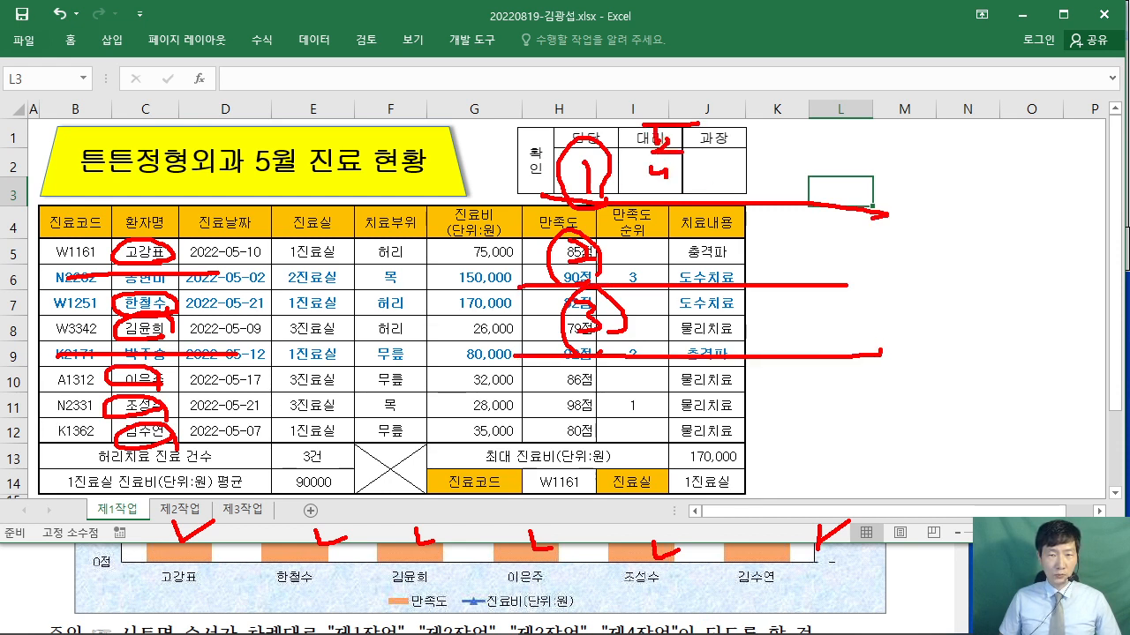
left_click_drag(651, 188, 685, 181)
mouse_move(686, 168)
left_mouse_down()
mouse_move(696, 155)
mouse_move(724, 171)
mouse_move(747, 146)
left_mouse_up()
mouse_move(747, 148)
left_mouse_down()
mouse_move(770, 182)
mouse_move(773, 169)
left_mouse_up()
mouse_move(784, 126)
left_mouse_down()
mouse_move(813, 142)
mouse_move(836, 188)
left_mouse_up()
left_click_drag(838, 137, 883, 134)
mouse_move(858, 142)
left_mouse_down()
mouse_move(887, 180)
mouse_move(902, 135)
left_mouse_up()
mouse_move(902, 135)
left_mouse_down()
mouse_move(902, 168)
mouse_move(936, 152)
left_mouse_up()
left_click_drag(892, 170, 918, 184)
- Mark the 환자명, 만족도 순위 and 치료내용 headers, adding a note and arrow right of the table
mouse_move(115, 205)
left_mouse_down()
mouse_move(141, 237)
mouse_move(117, 208)
left_mouse_up()
mouse_move(637, 222)
left_mouse_down()
mouse_move(655, 256)
mouse_move(699, 263)
left_mouse_up()
mouse_move(689, 212)
left_mouse_down()
mouse_move(715, 216)
mouse_move(720, 259)
left_mouse_up()
mouse_move(724, 216)
left_mouse_down()
mouse_move(741, 252)
mouse_move(784, 245)
mouse_move(789, 305)
left_mouse_up()
mouse_move(828, 216)
left_mouse_down()
mouse_move(847, 257)
mouse_move(915, 237)
left_mouse_up()
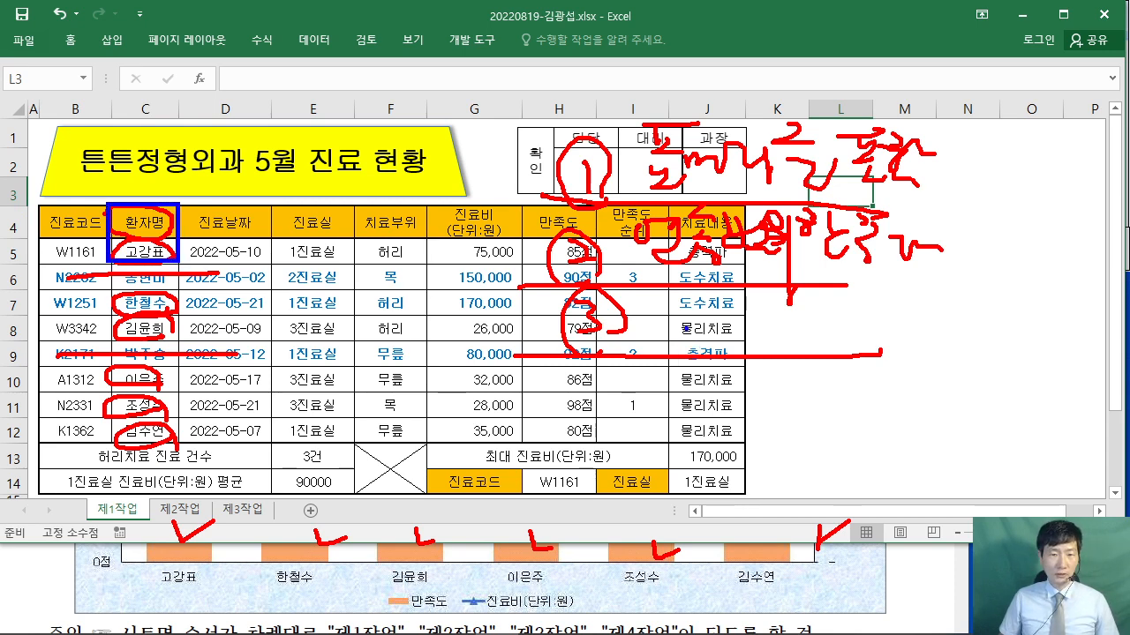
- Add a blue note over columns J–L, an arrow along the patient rows, and an X by row 8
mouse_move(684, 309)
left_mouse_down()
mouse_move(674, 337)
mouse_move(724, 353)
left_mouse_up()
left_click_drag(728, 296, 770, 328)
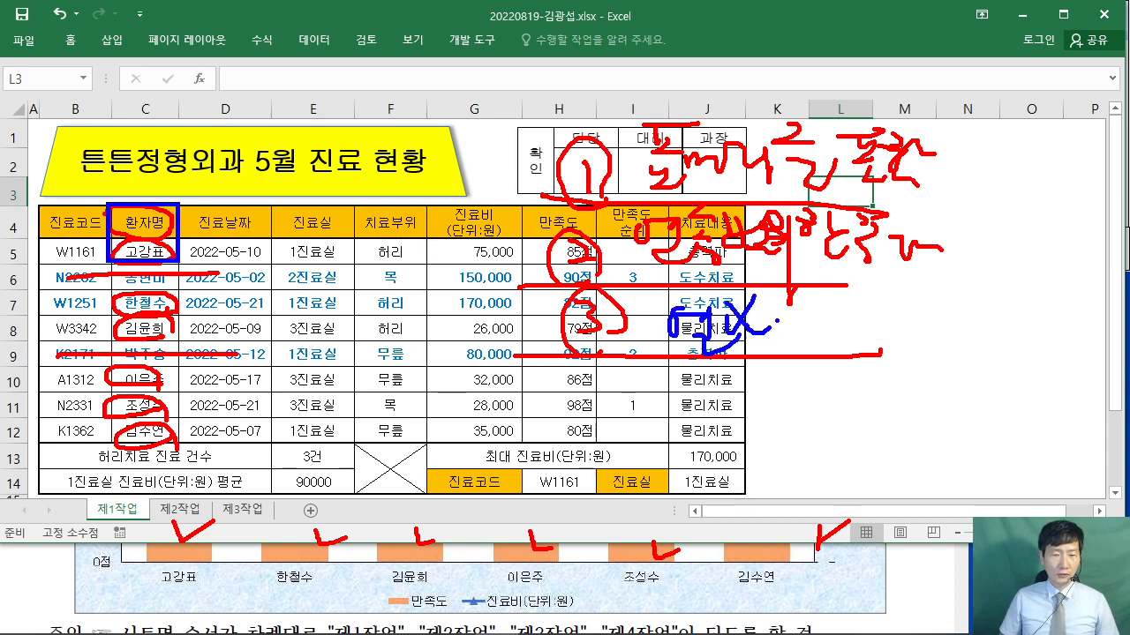
mouse_move(798, 290)
left_mouse_down()
mouse_move(809, 333)
mouse_move(844, 354)
left_mouse_up()
mouse_move(902, 305)
left_mouse_down()
mouse_move(883, 340)
mouse_move(909, 313)
left_mouse_up()
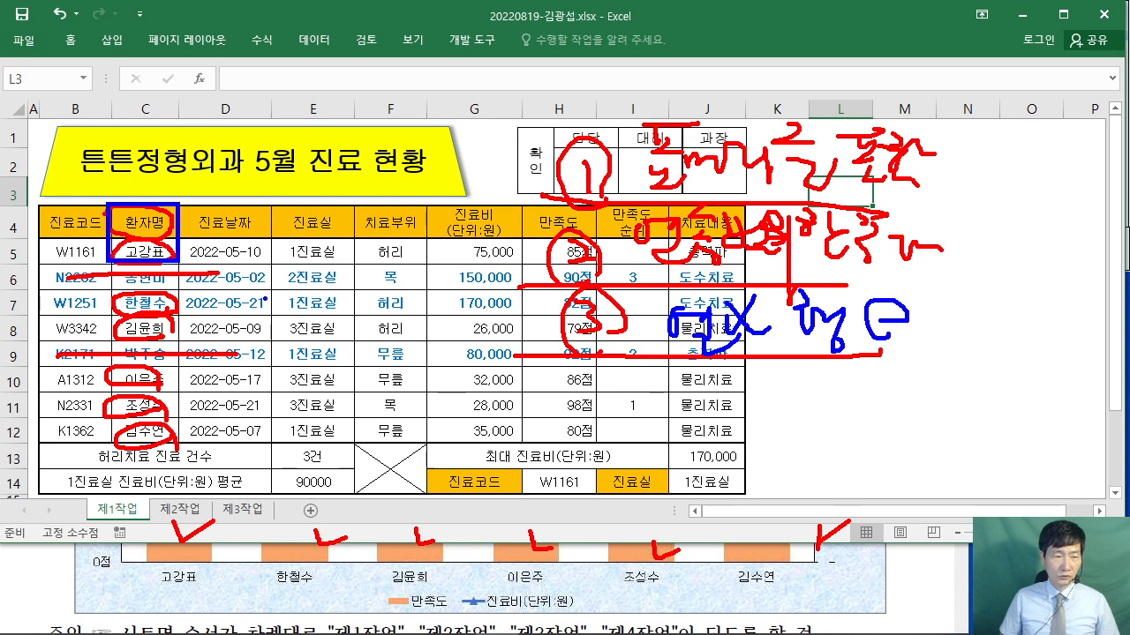
left_click_drag(40, 284, 41, 415)
mouse_move(55, 328)
left_mouse_down()
mouse_move(23, 346)
mouse_move(76, 359)
left_mouse_up()
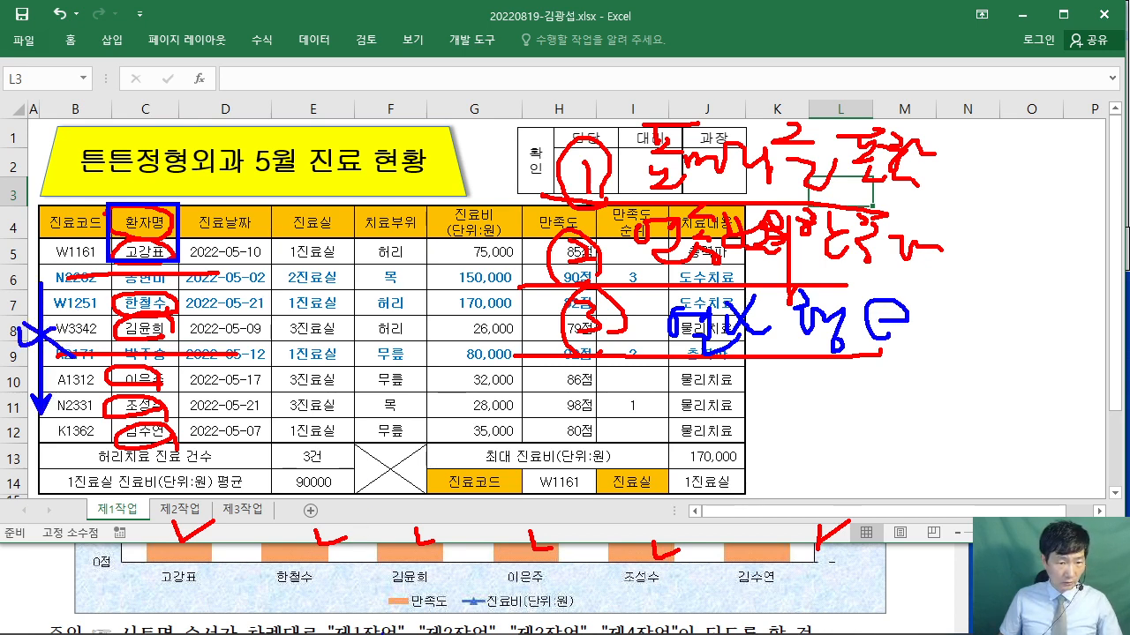
left_click_drag(388, 623, 614, 621)
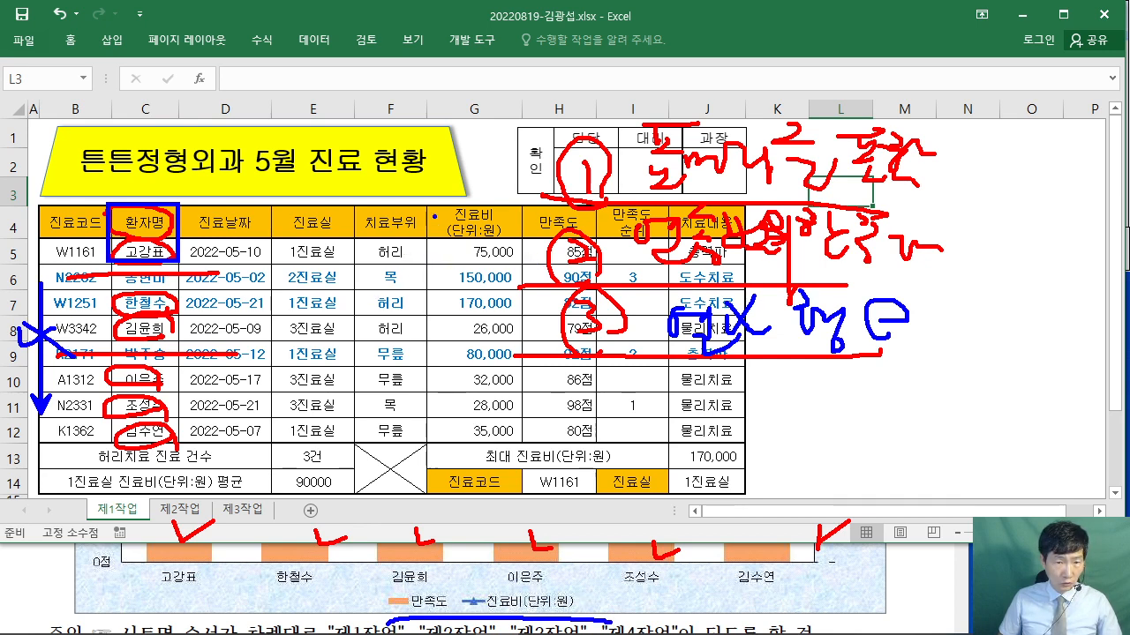
mouse_move(427, 205)
left_mouse_down()
mouse_move(554, 261)
mouse_move(593, 262)
left_mouse_up()
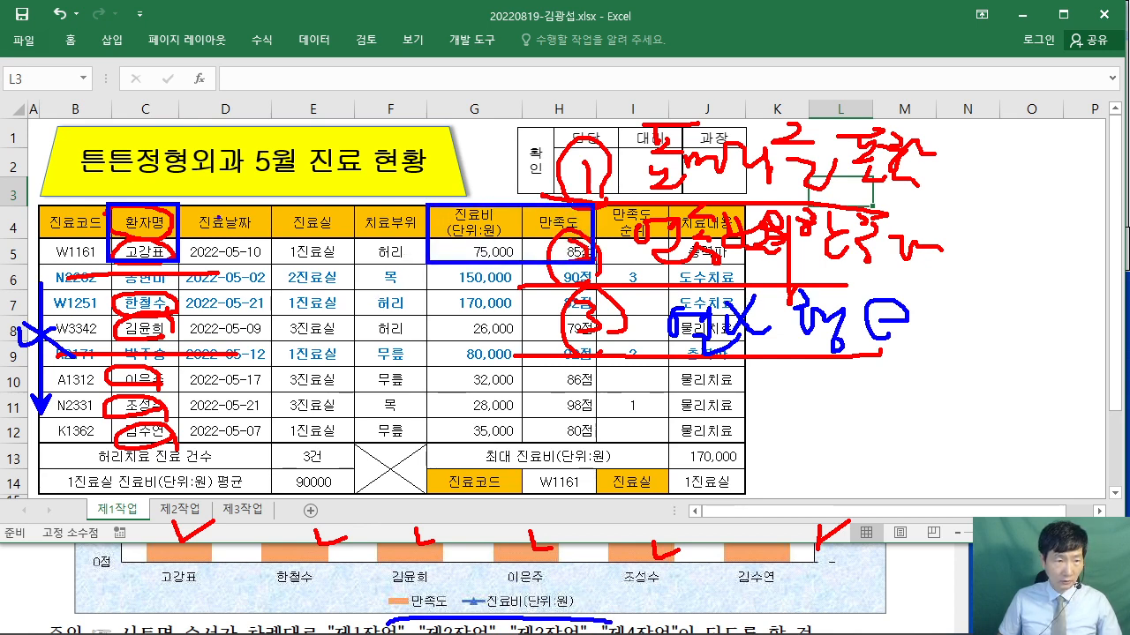
- Outline and number ranges 1–4: 환자명 header, 진료비 header, C7:C8 and G7:H8
left_click_drag(163, 240, 176, 198)
left_click_drag(488, 226, 513, 245)
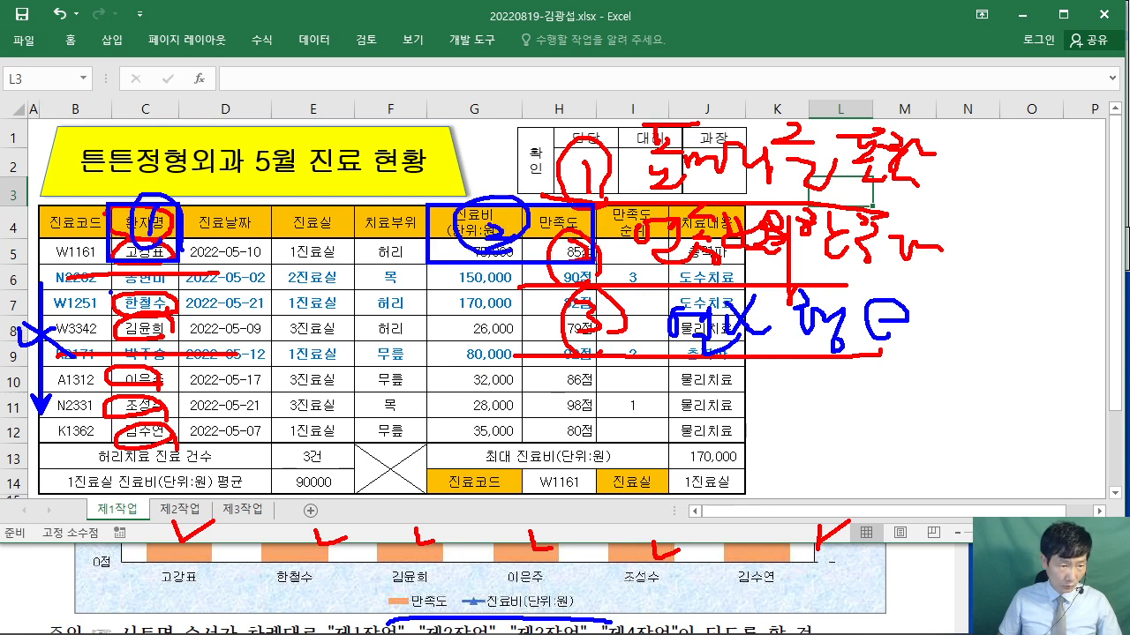
left_click_drag(108, 290, 192, 341)
mouse_move(130, 305)
left_mouse_down()
mouse_move(152, 311)
mouse_move(121, 321)
mouse_move(173, 324)
left_mouse_up()
mouse_move(431, 279)
left_mouse_down()
mouse_move(572, 348)
mouse_move(596, 291)
mouse_move(564, 281)
mouse_move(506, 338)
left_mouse_up()
left_click_drag(528, 289, 540, 306)
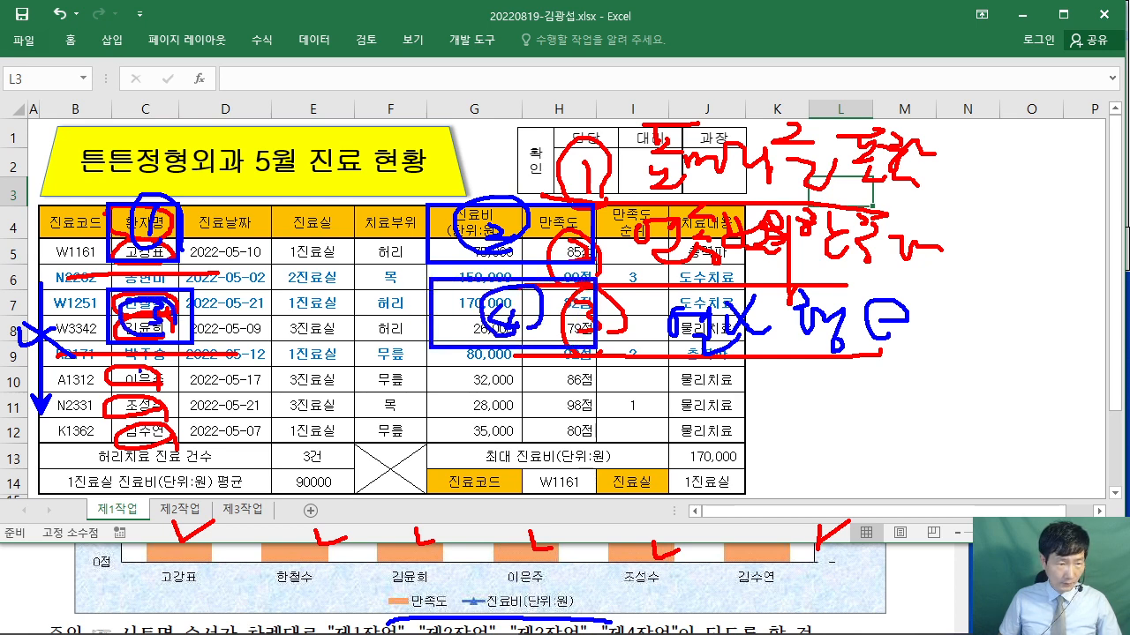
- Number C10:C12 and G10:H12 as ranges 5 and 6, then erase the ink and select C4:C5
mouse_move(108, 366)
left_mouse_down()
mouse_move(193, 443)
mouse_move(183, 443)
left_mouse_up()
mouse_move(172, 397)
left_mouse_down()
mouse_move(148, 402)
mouse_move(176, 379)
left_mouse_up()
mouse_move(177, 385)
left_mouse_down()
mouse_move(138, 389)
mouse_move(209, 409)
left_mouse_up()
mouse_move(413, 367)
left_mouse_down()
mouse_move(529, 433)
mouse_move(602, 450)
left_mouse_up()
mouse_move(526, 379)
left_mouse_down()
mouse_move(515, 425)
mouse_move(539, 398)
left_mouse_up()
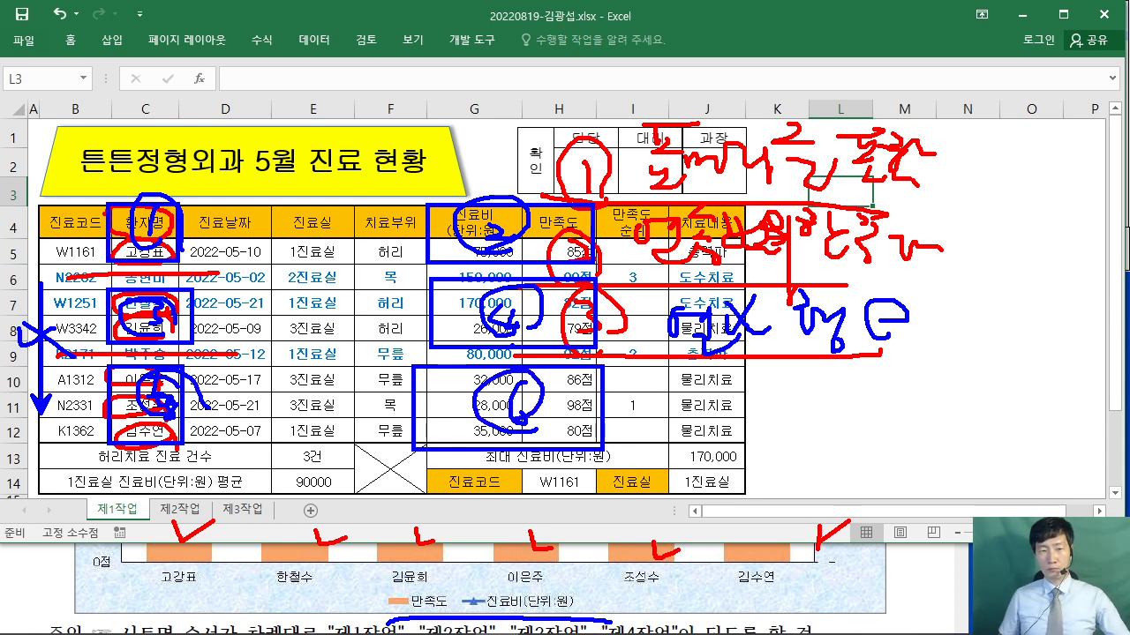
key("Escape")
left_click_drag(146, 223, 154, 256)
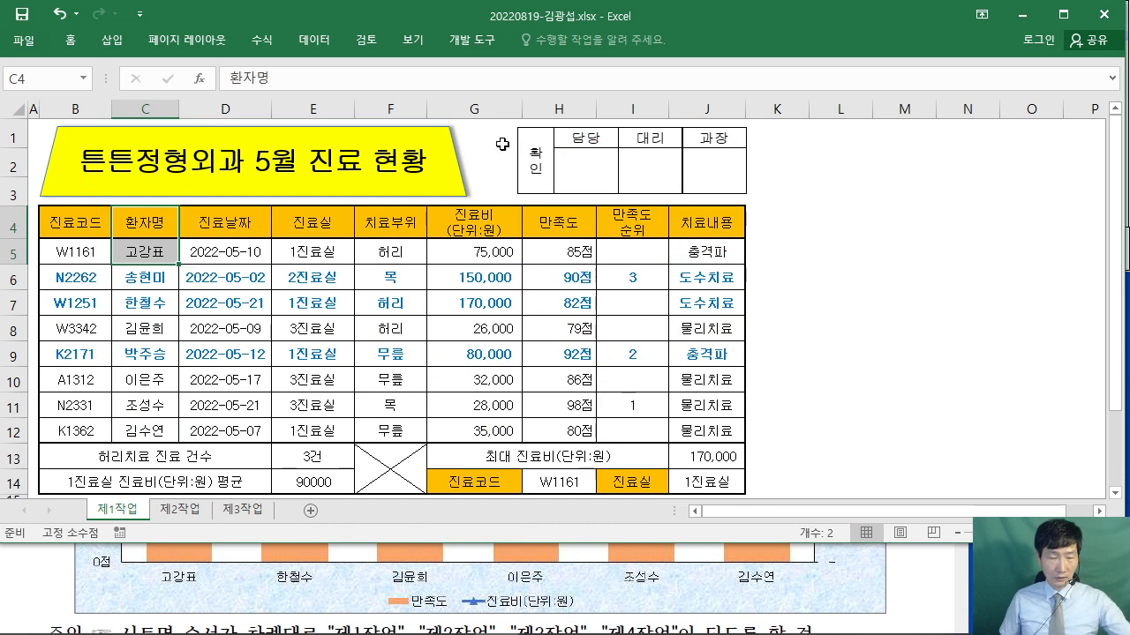
- Sketch a link from the title to the 확인 approval box, then erase it
mouse_move(516, 59)
left_mouse_down()
mouse_move(605, 154)
mouse_move(656, 137)
left_mouse_up()
mouse_move(575, 70)
left_mouse_down()
mouse_move(549, 110)
mouse_move(578, 120)
mouse_move(615, 62)
mouse_move(628, 132)
left_mouse_up()
mouse_move(430, 161)
left_mouse_down()
mouse_move(554, 167)
mouse_move(555, 201)
left_mouse_up()
key("Escape")
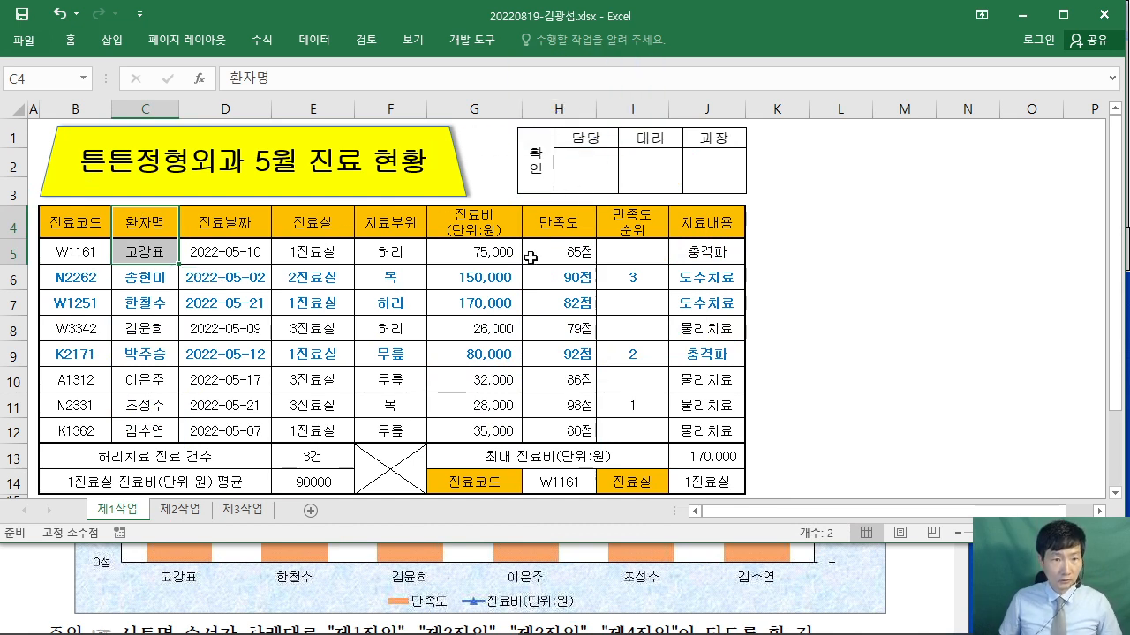
- Ctrl-add G4:H5, C7:C8, G7:H8, C10:C12 and G10:H12 to the C4:C5 selection
left_click_drag(478, 226, 569, 258)
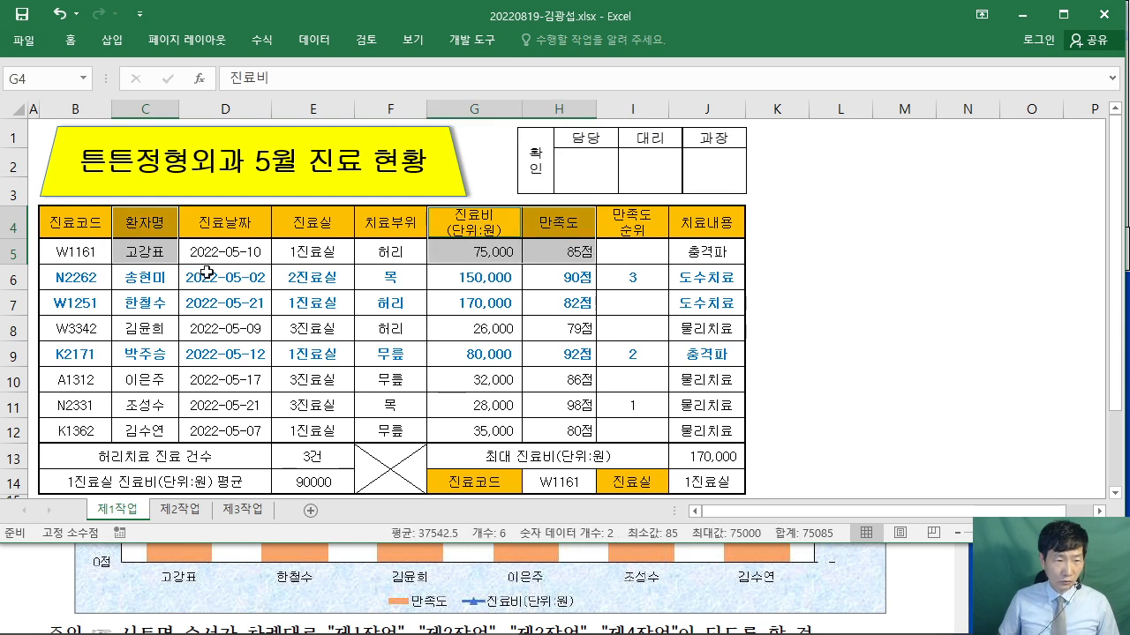
left_click_drag(127, 306, 139, 328)
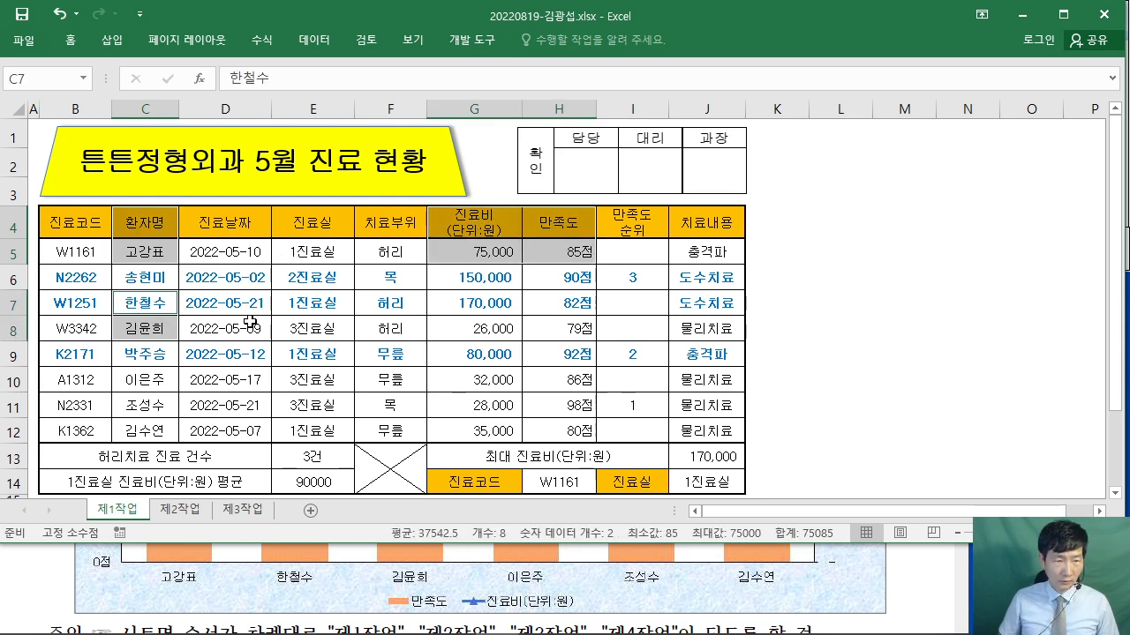
left_click_drag(487, 301, 564, 330)
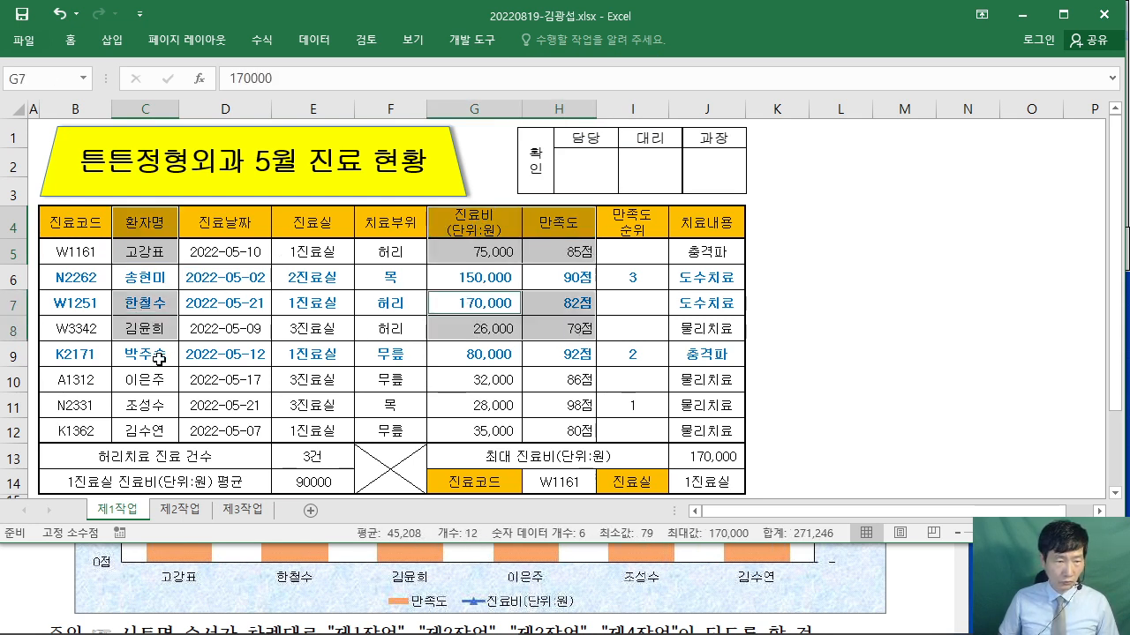
left_click_drag(143, 379, 163, 431)
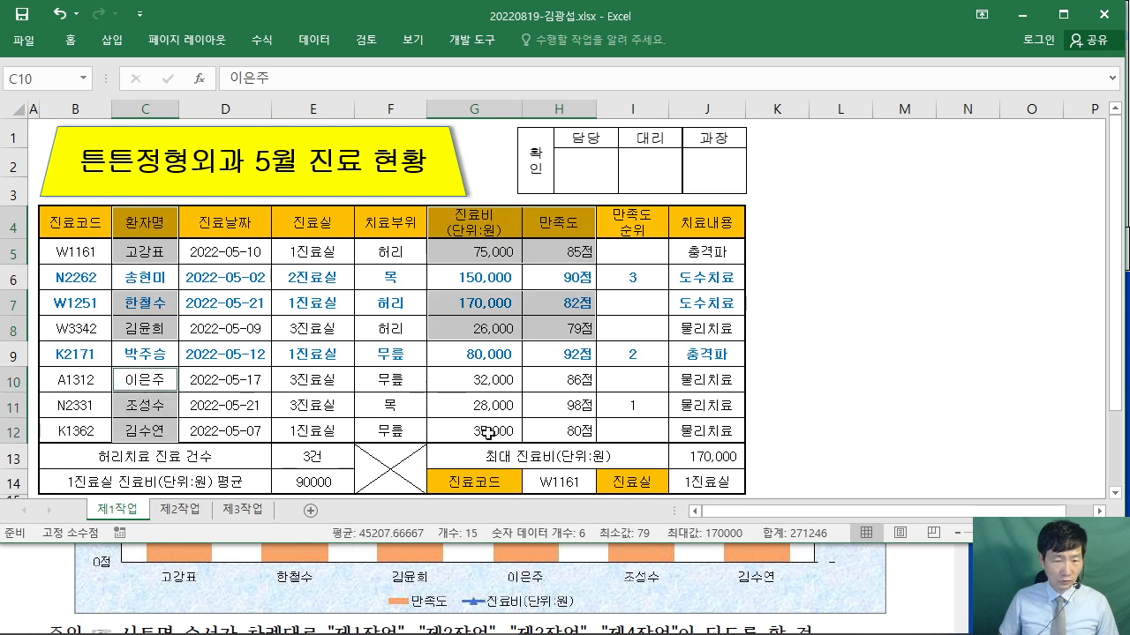
left_click_drag(449, 375, 551, 437)
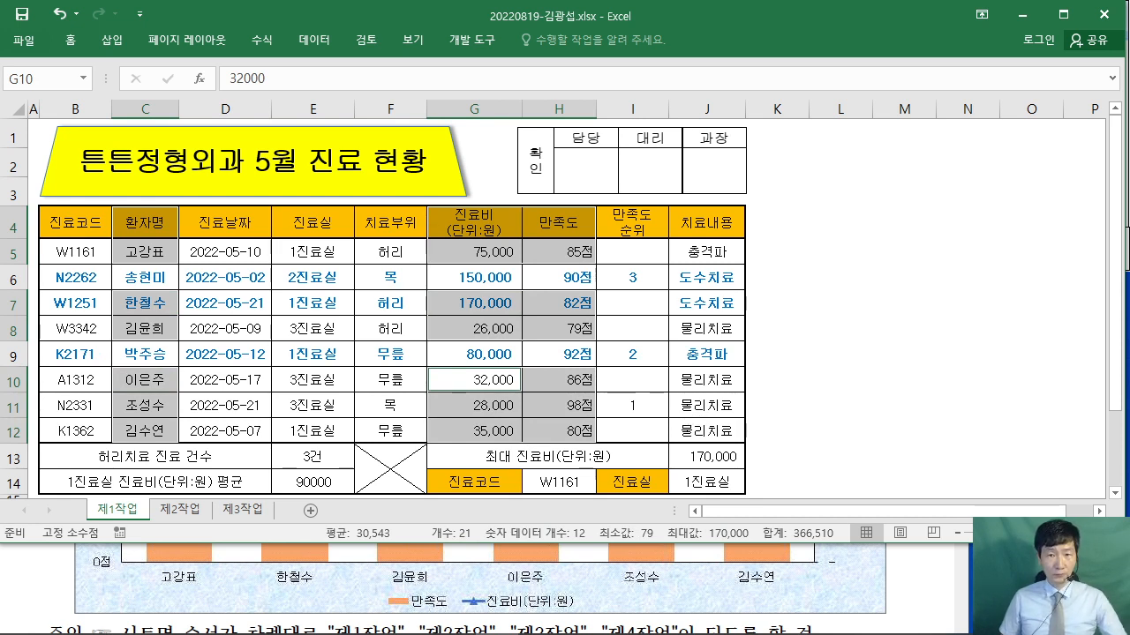
- Handwrite a boxed note about the quick chart command beside the table, then clear it
mouse_move(843, 270)
left_mouse_down()
mouse_move(701, 127)
mouse_move(764, 156)
mouse_move(731, 237)
left_mouse_up()
left_click_drag(725, 196, 757, 196)
mouse_move(774, 180)
left_mouse_down()
mouse_move(771, 228)
mouse_move(796, 223)
mouse_move(900, 336)
left_mouse_up()
left_click_drag(809, 265, 827, 255)
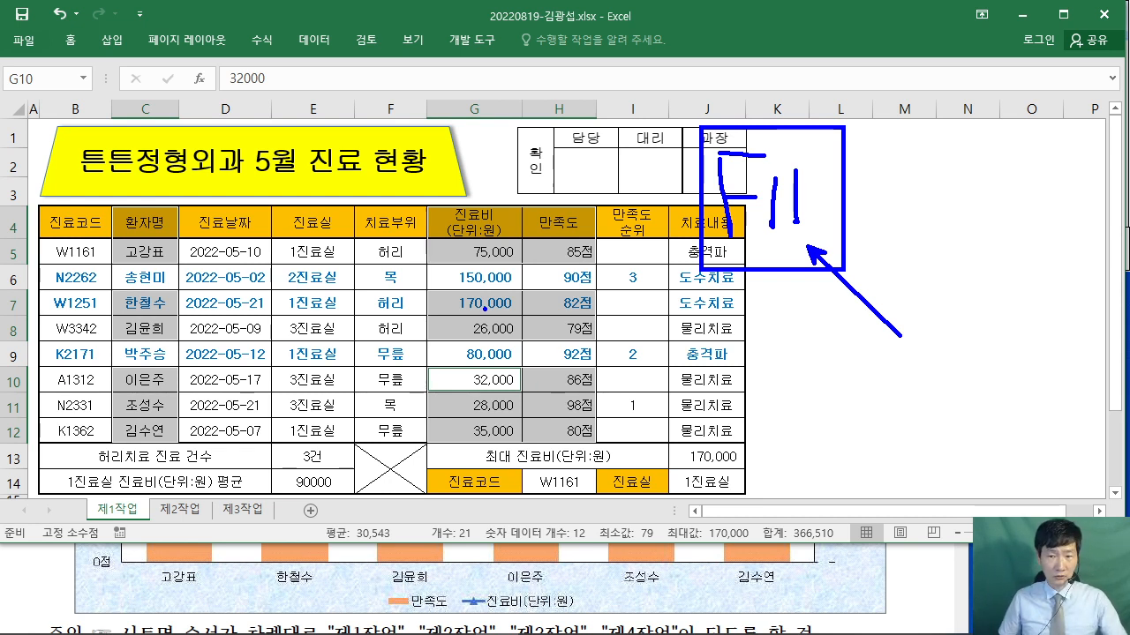
key("Escape")
- Create a default 진료비/만족도 column chart on new sheet Chart1 with F11, then view the sample chart
key("F11")
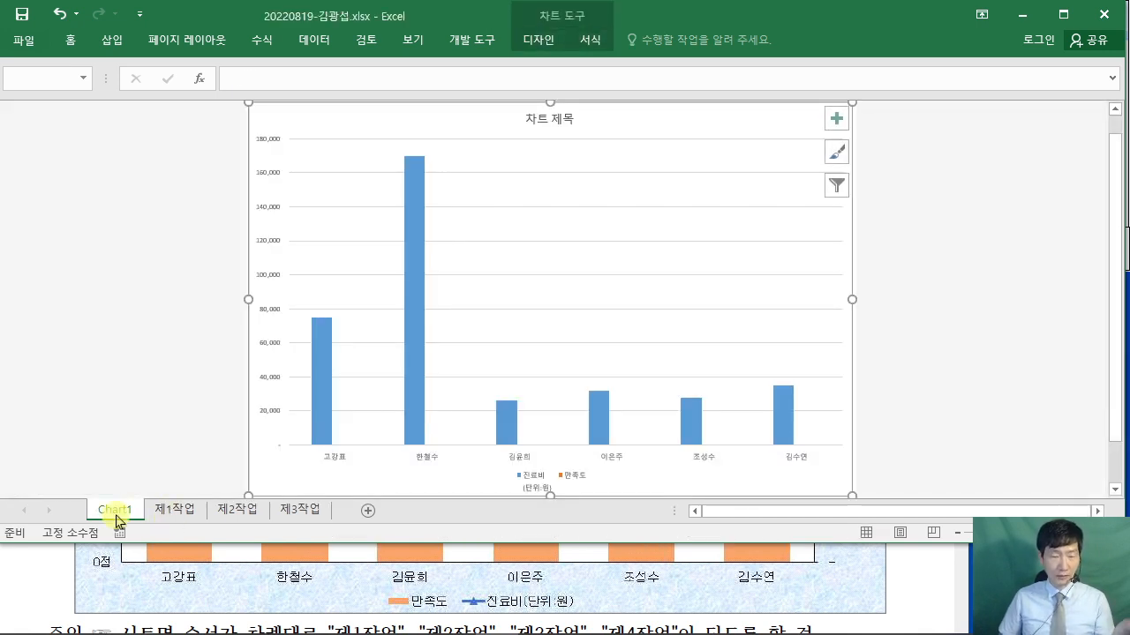
left_click(905, 626)
scroll(909, 587, "up", 4)
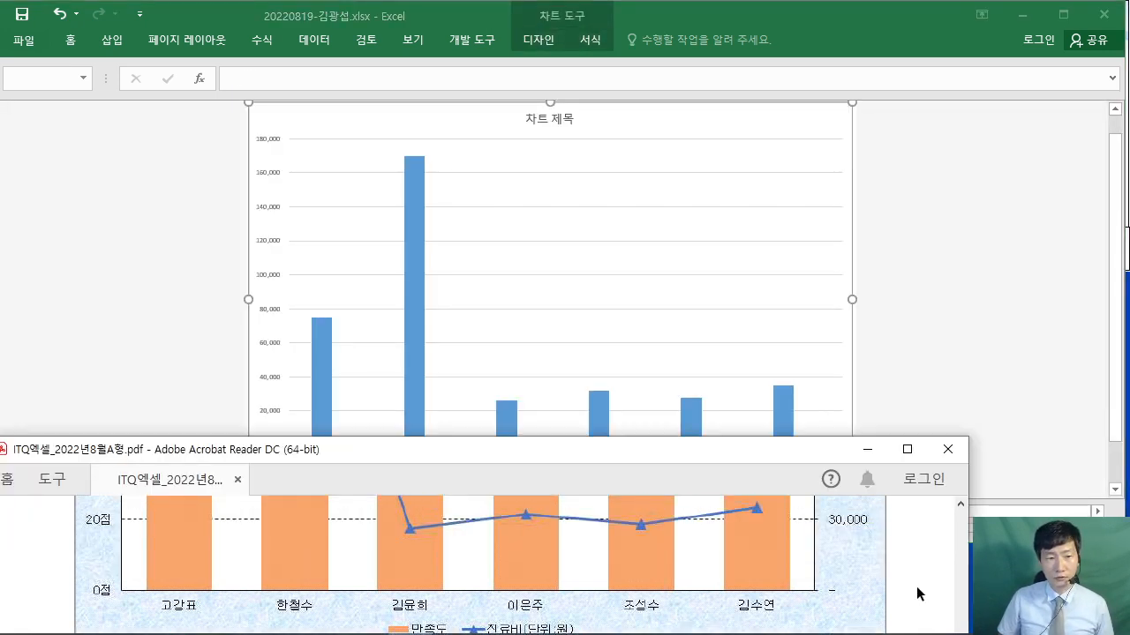
scroll(909, 585, "down", 3)
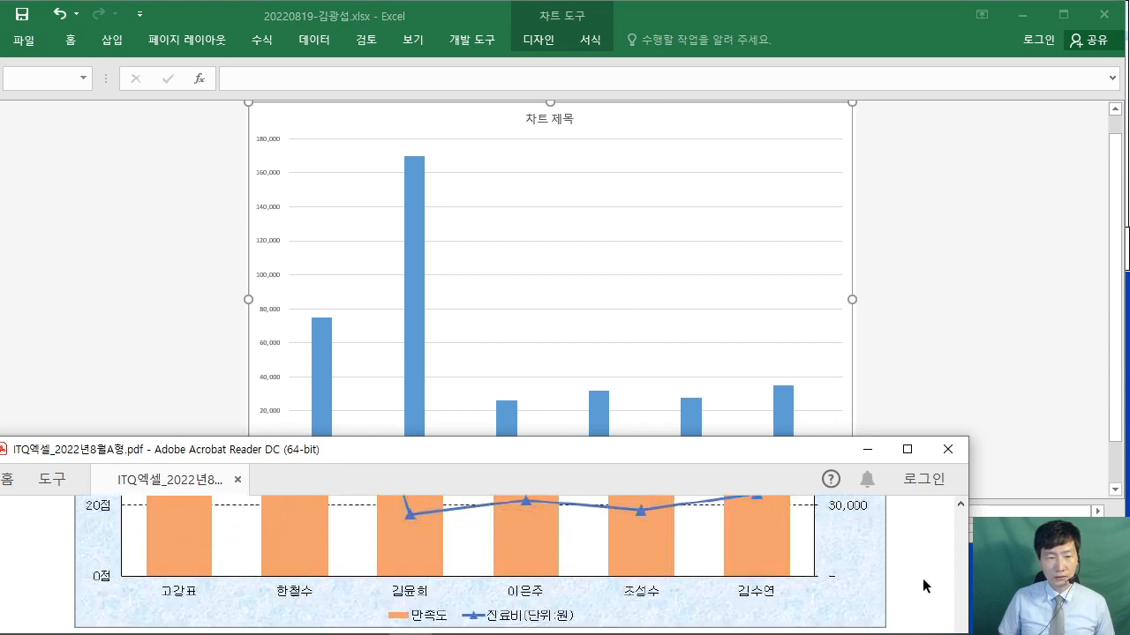
- Rename the Chart1 sheet to 제4작업 and move it after 제3작업
scroll(877, 583, "up", 1)
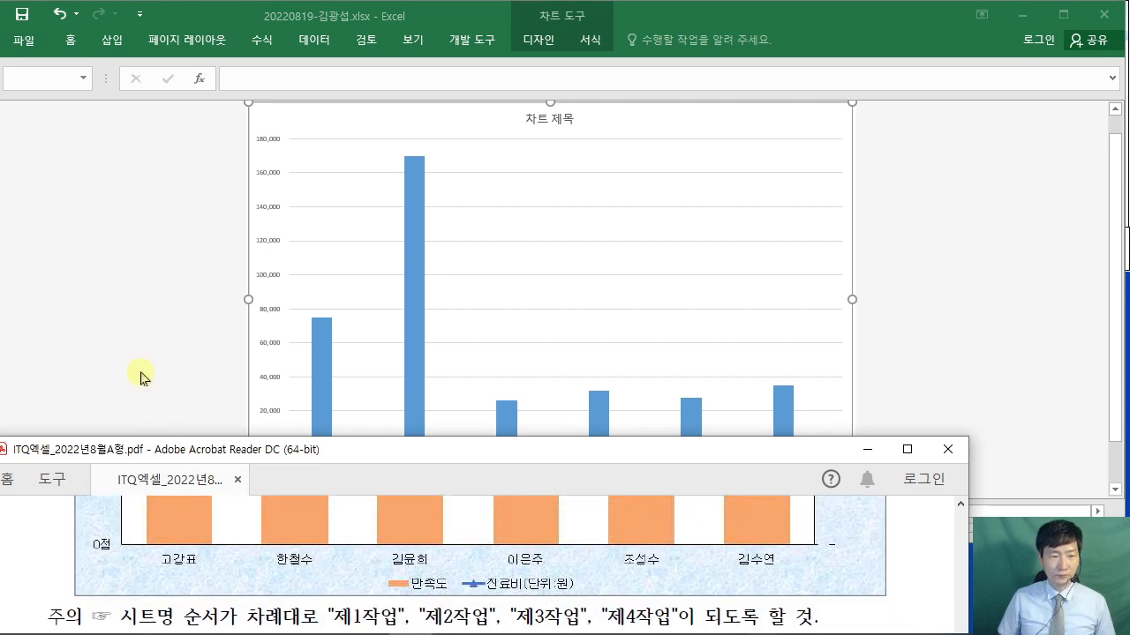
left_click(145, 375)
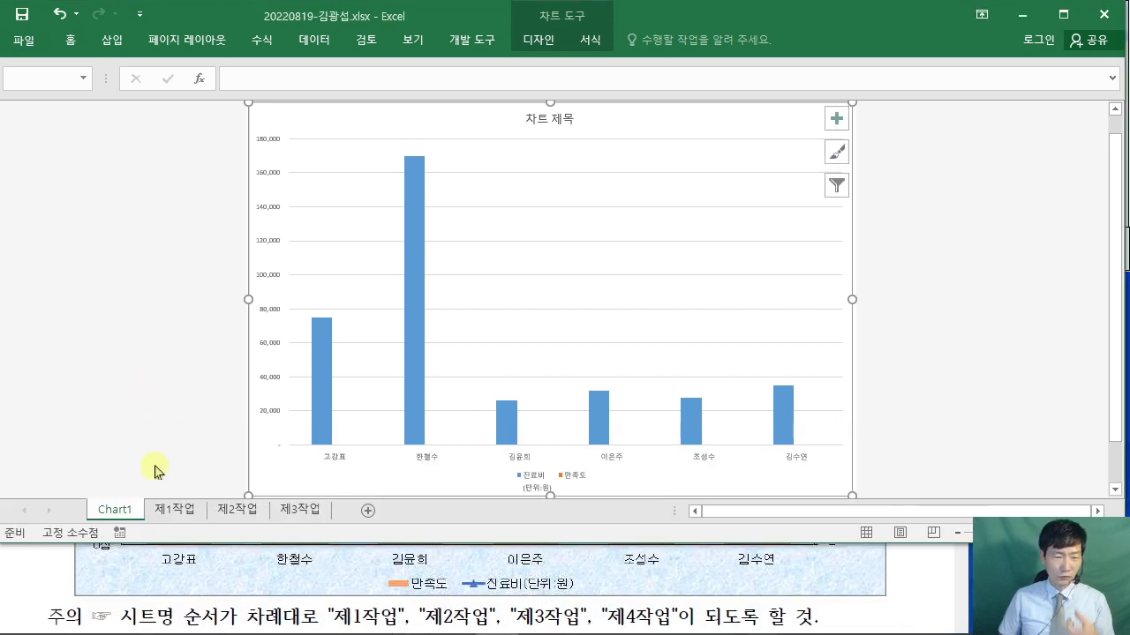
double_click(115, 510)
type("제4작업")
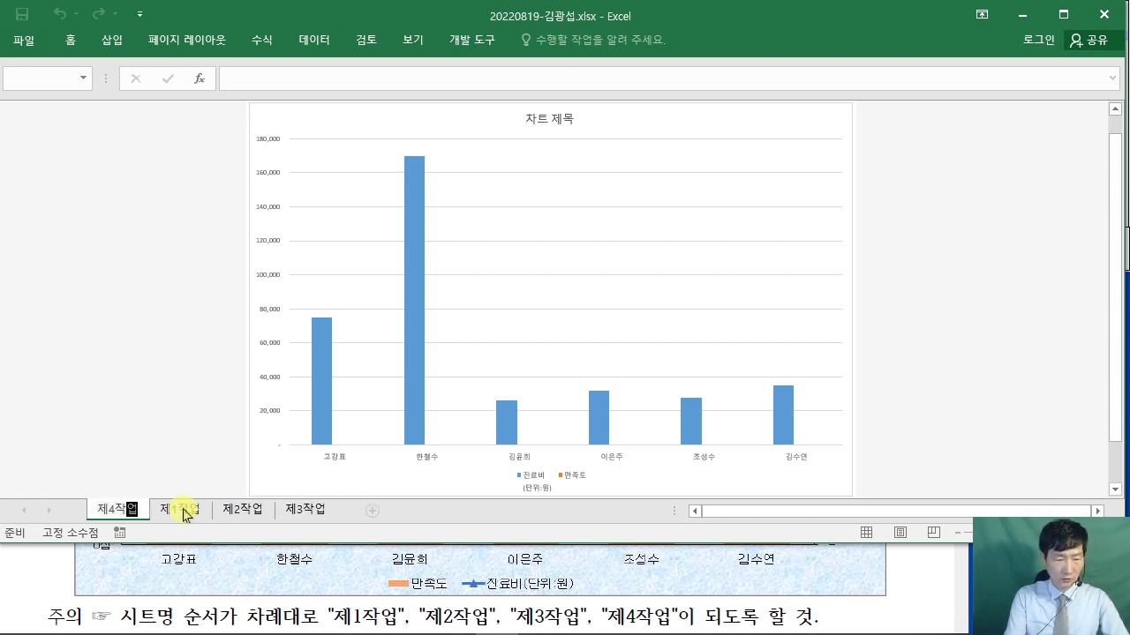
key("Return")
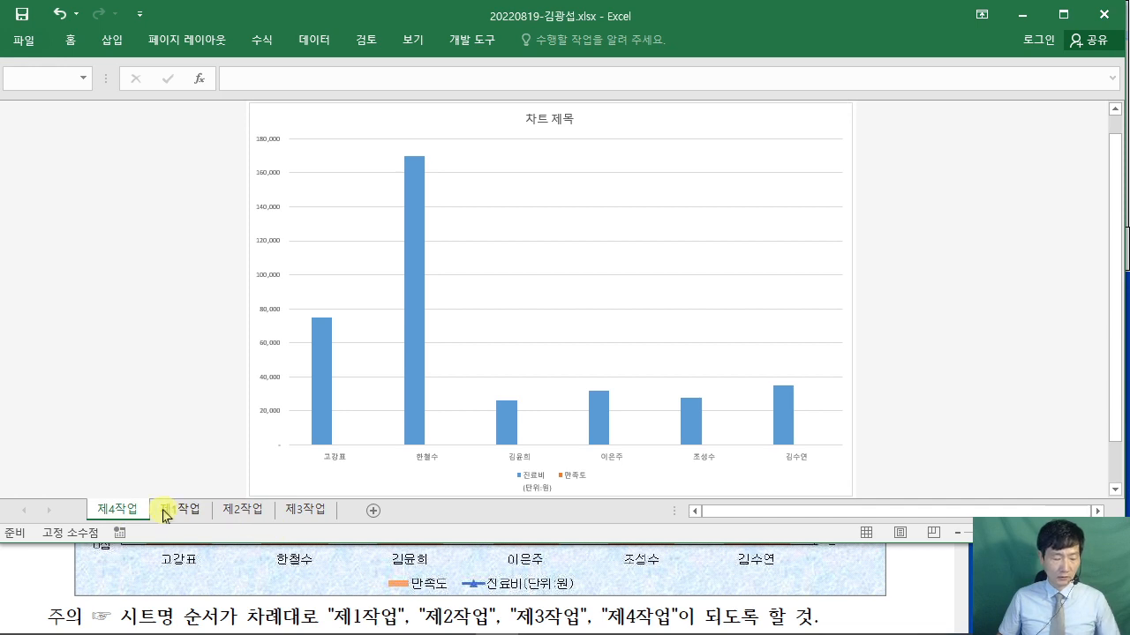
mouse_move(163, 515)
left_mouse_down()
mouse_move(115, 520)
mouse_move(159, 514)
mouse_move(243, 458)
mouse_move(347, 497)
left_mouse_up()
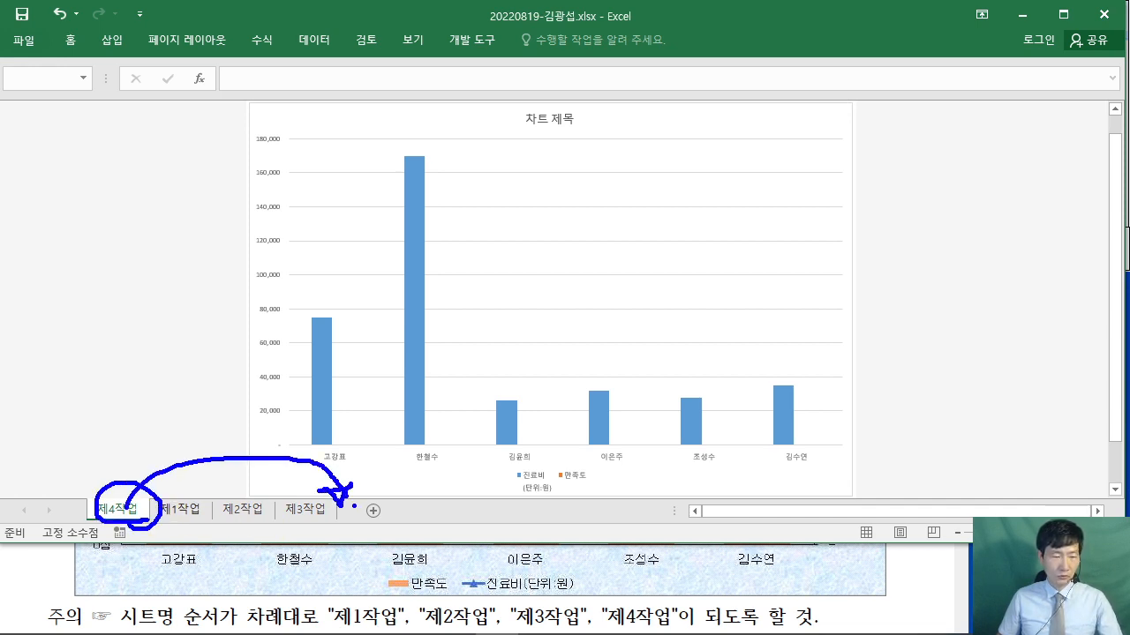
mouse_move(132, 508)
left_mouse_down()
mouse_move(209, 477)
mouse_move(336, 510)
left_mouse_up()
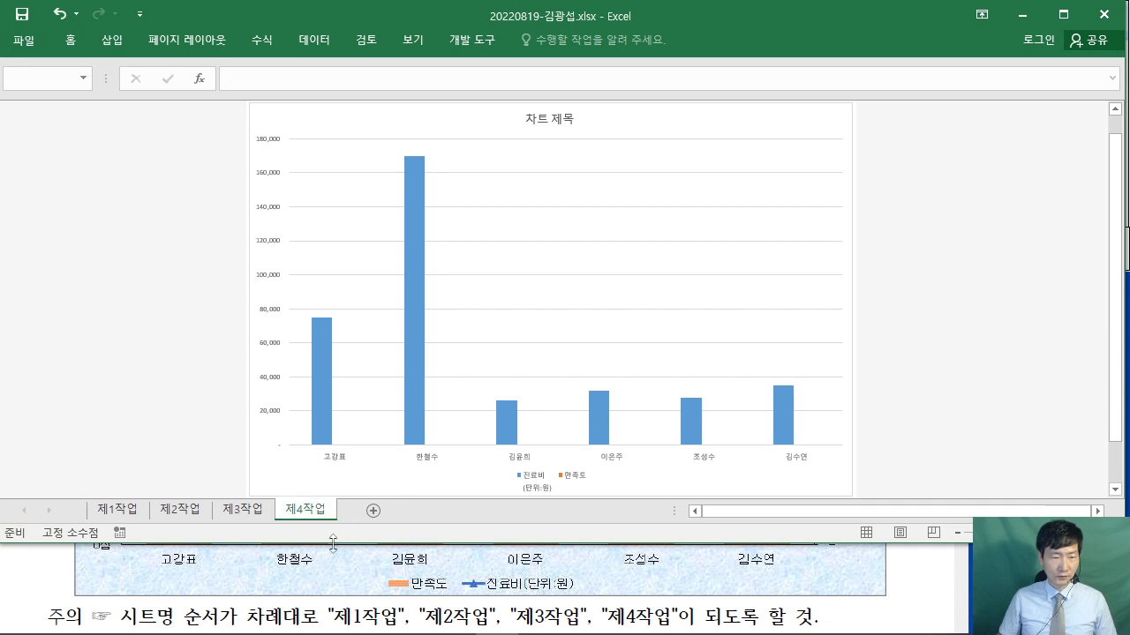
- Scroll the PDF up to the 조건 list and highlight condition (3) about sheet 제4작업
left_click(936, 601)
scroll(922, 595, "up", 2)
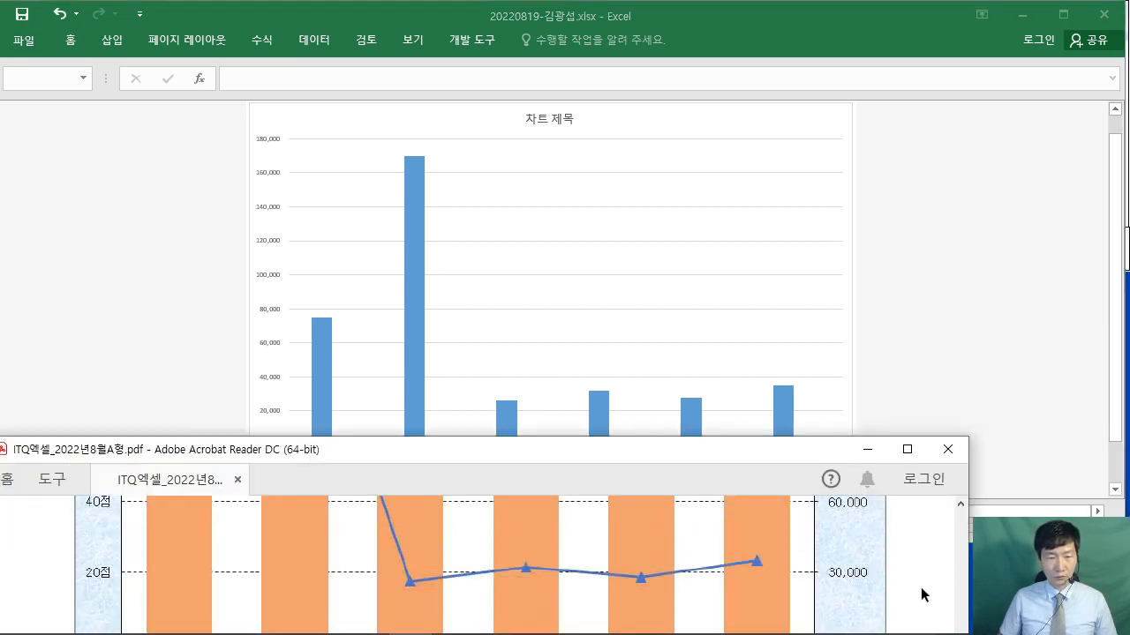
scroll(922, 596, "up", 6)
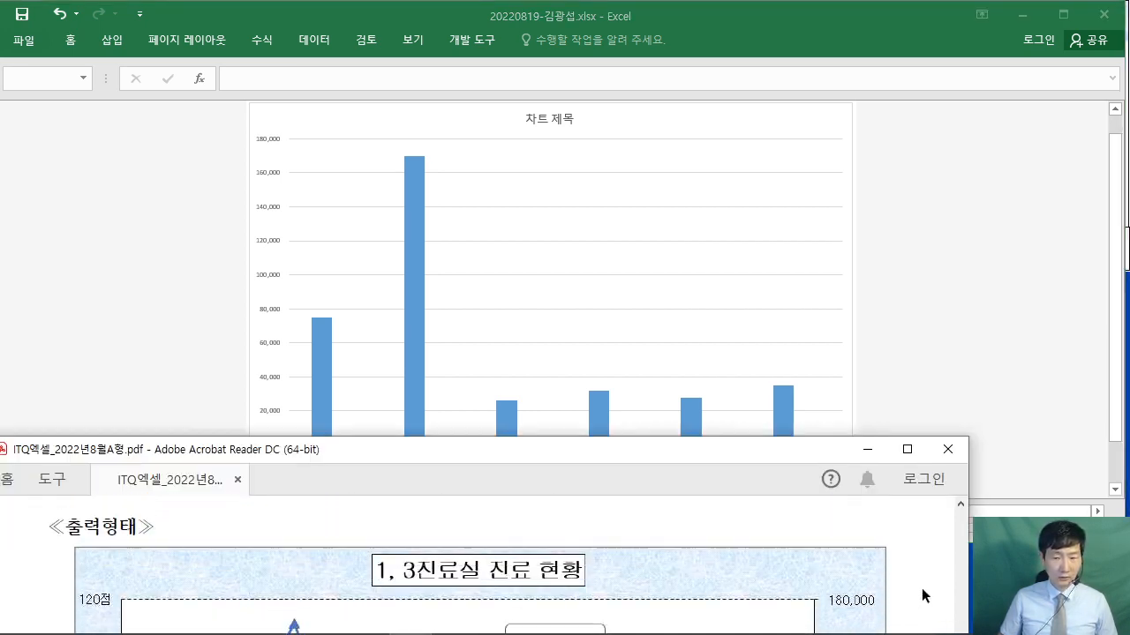
scroll(923, 596, "up", 8)
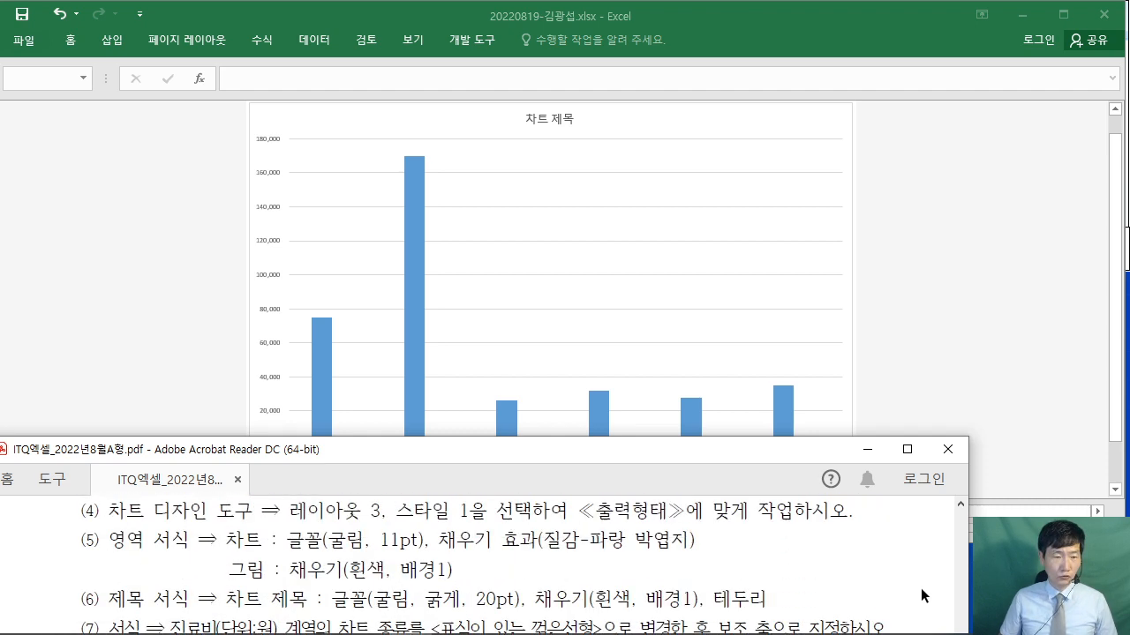
scroll(920, 588, "up", 3)
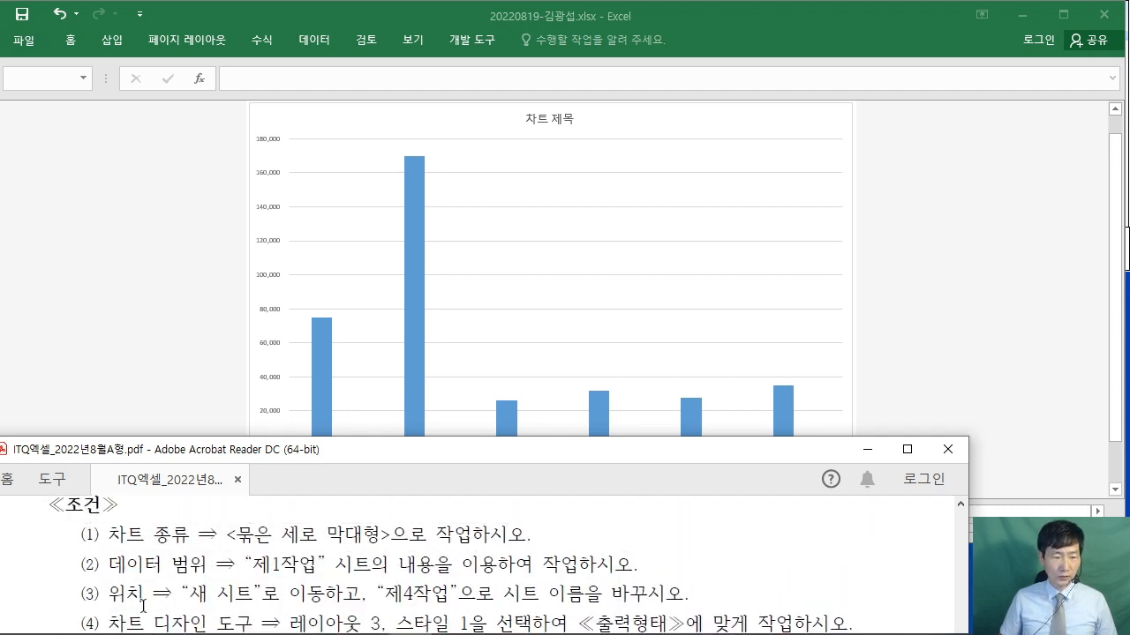
scroll(171, 582, "down", 1)
left_click_drag(108, 564, 662, 562)
left_click(587, 572)
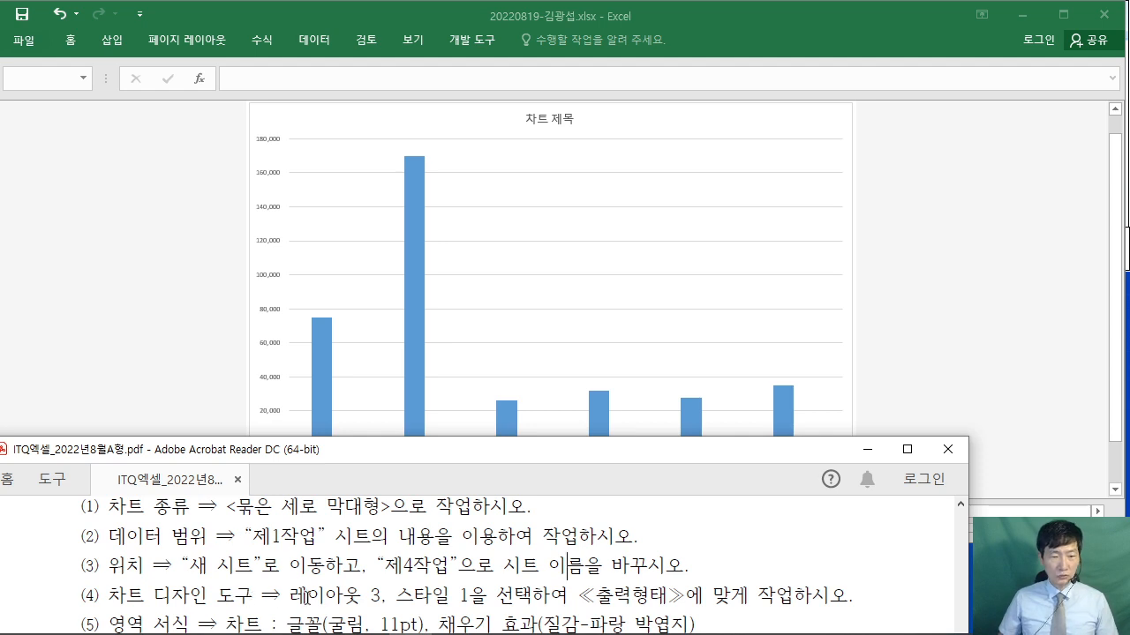
- Select the 제4작업 chart, pin the ribbon, and apply Quick Layout 3 and chart style 1
left_click(871, 336)
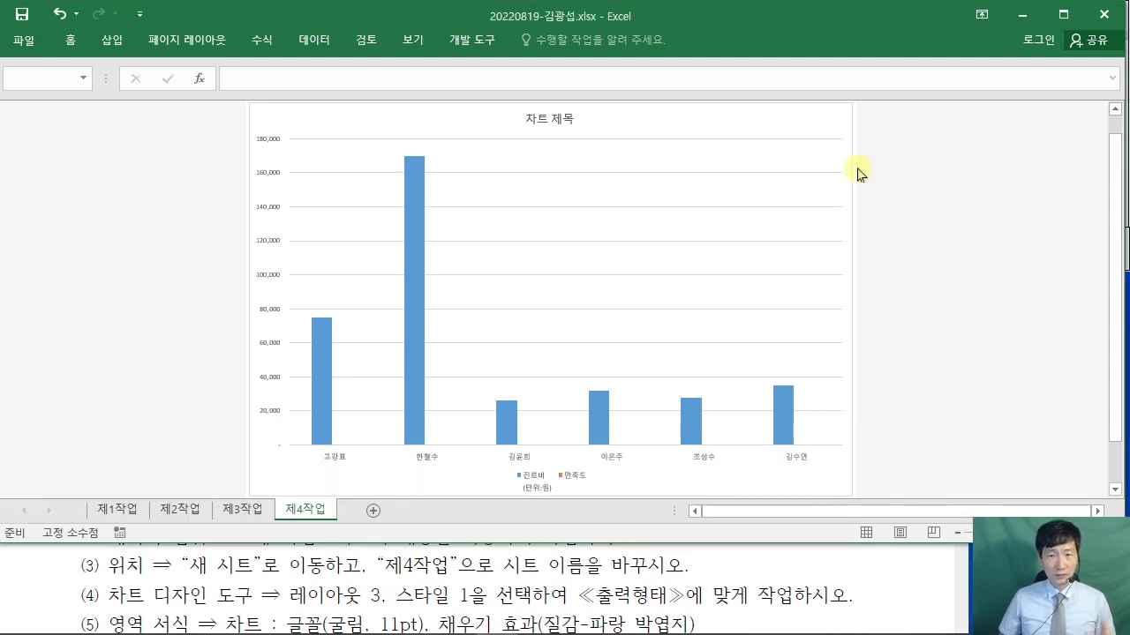
left_click(833, 107)
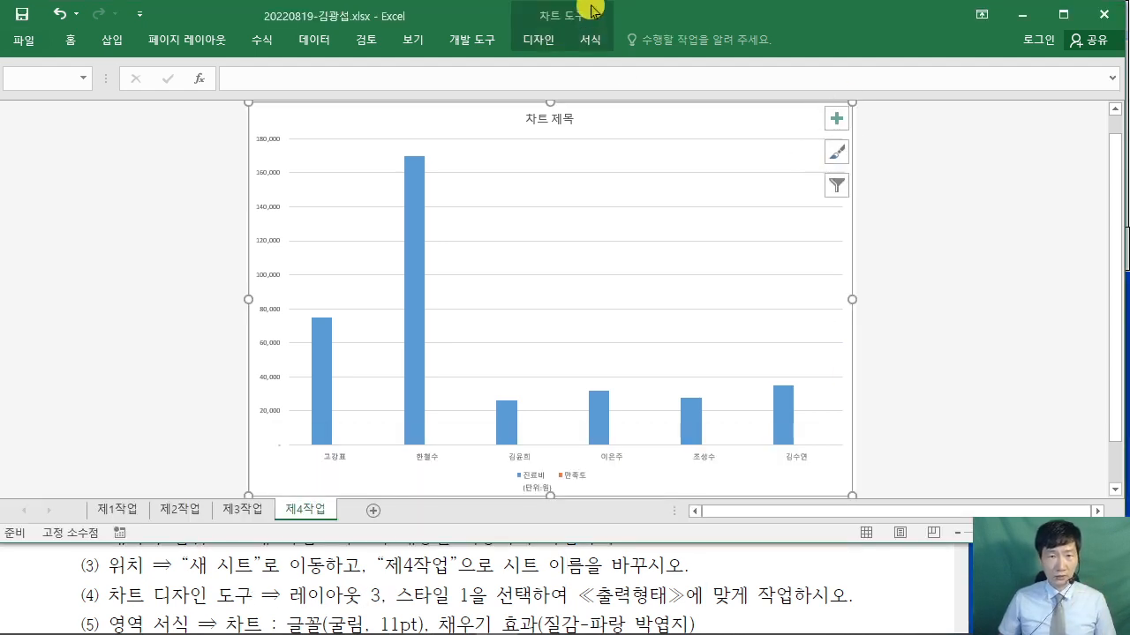
double_click(541, 41)
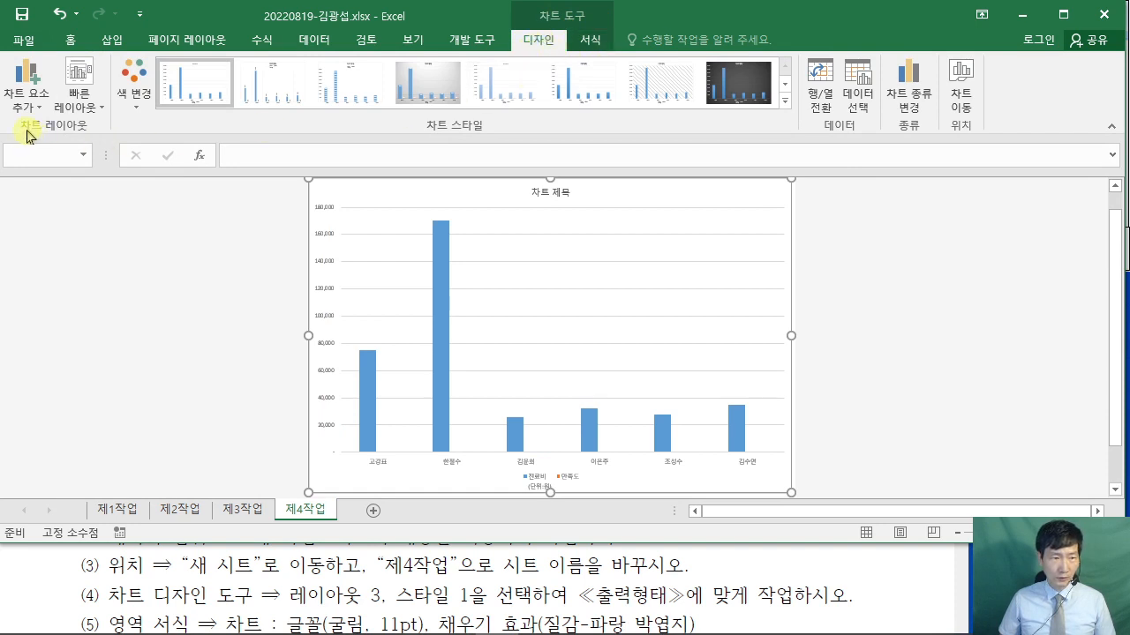
left_click(74, 106)
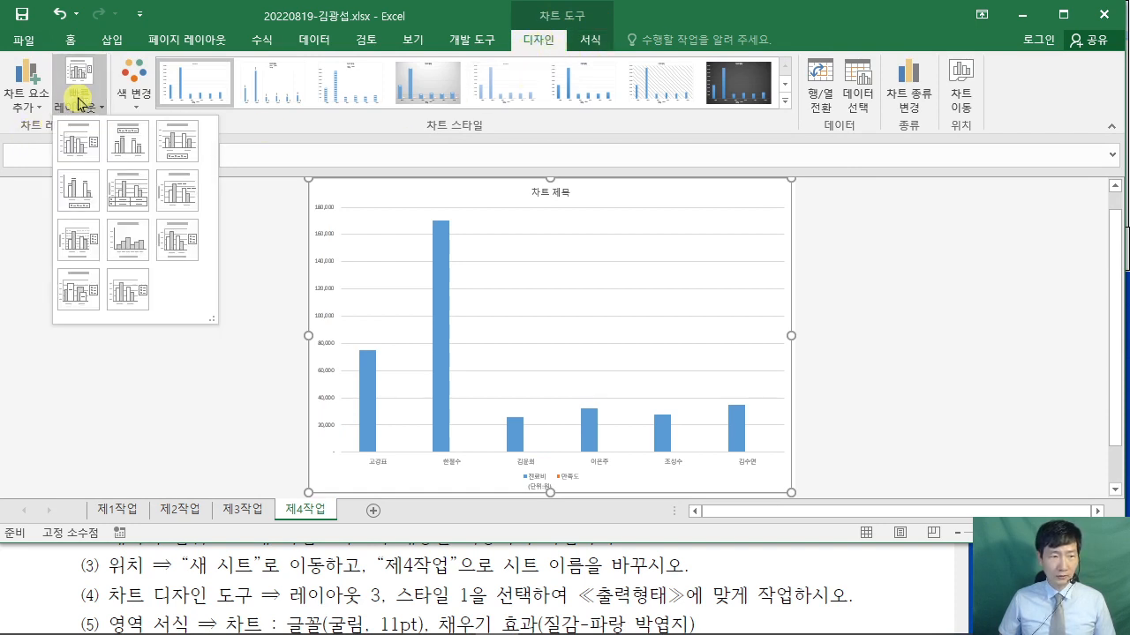
left_click(173, 142)
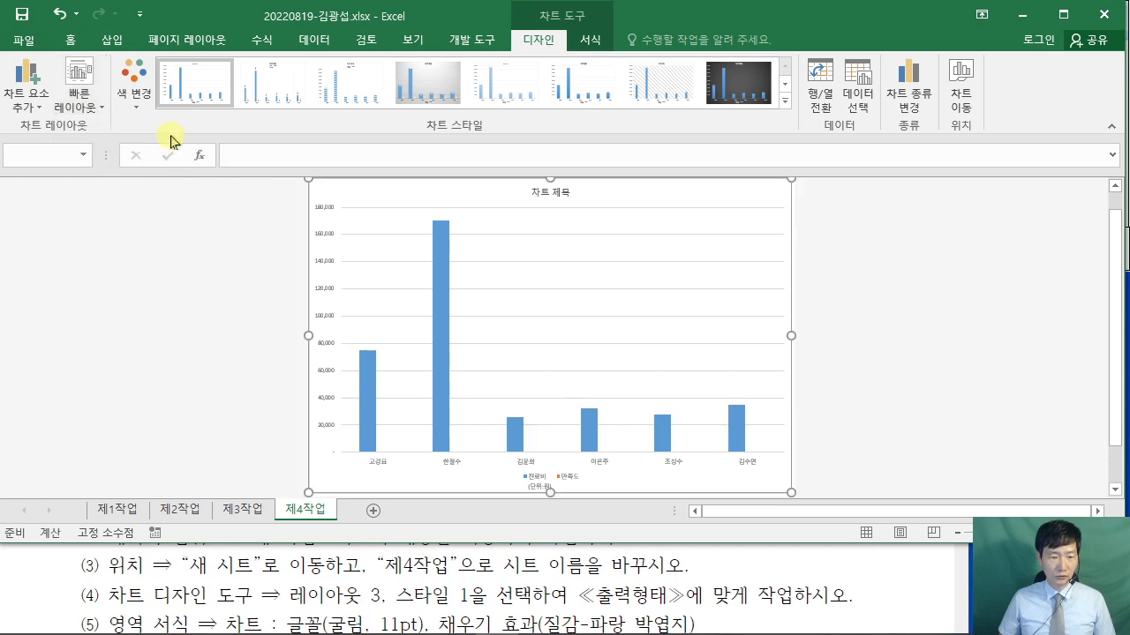
left_click(200, 91)
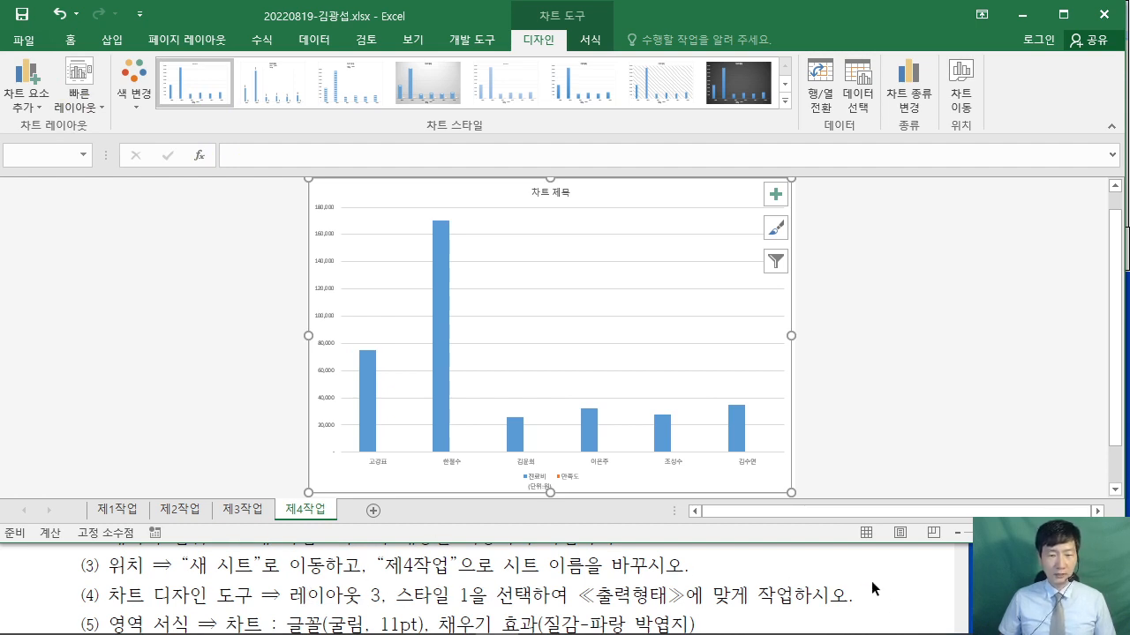
left_click(871, 581)
scroll(871, 580, "down", 2)
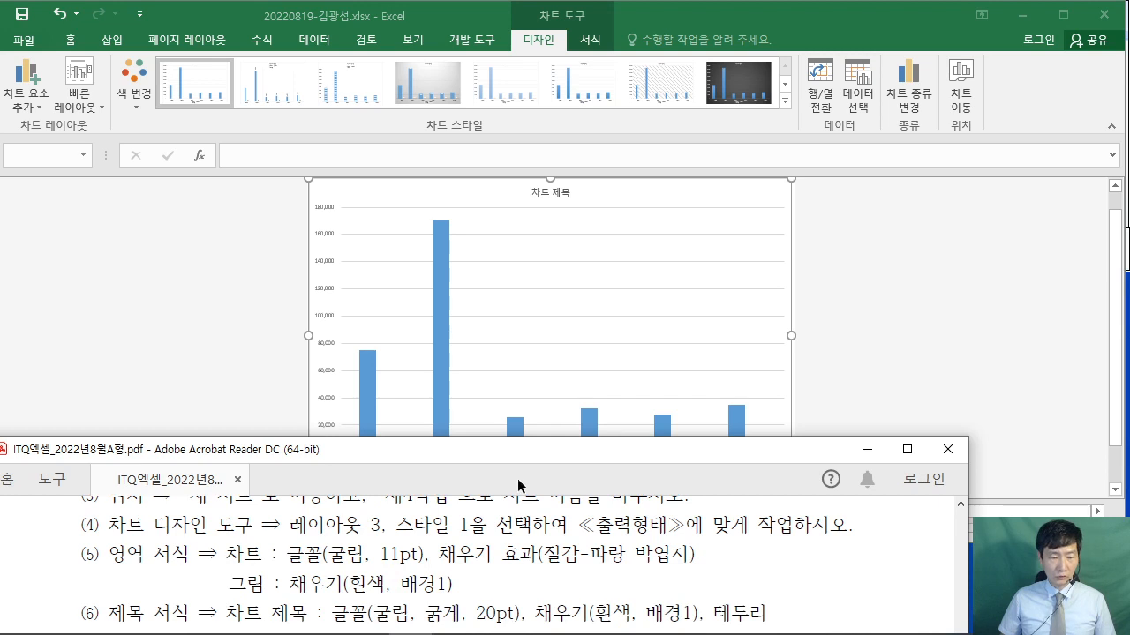
left_click(734, 199)
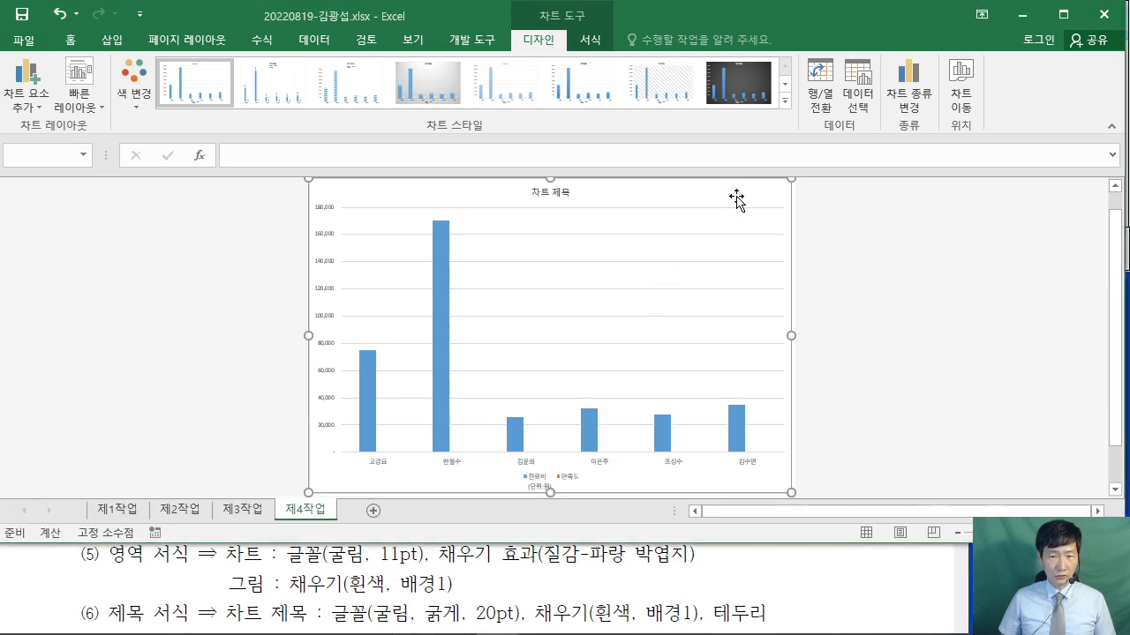
- Set the chart text to the 굴림 font at size 11, re-entering 굴림 after a font warning
left_click(70, 40)
left_click(177, 71)
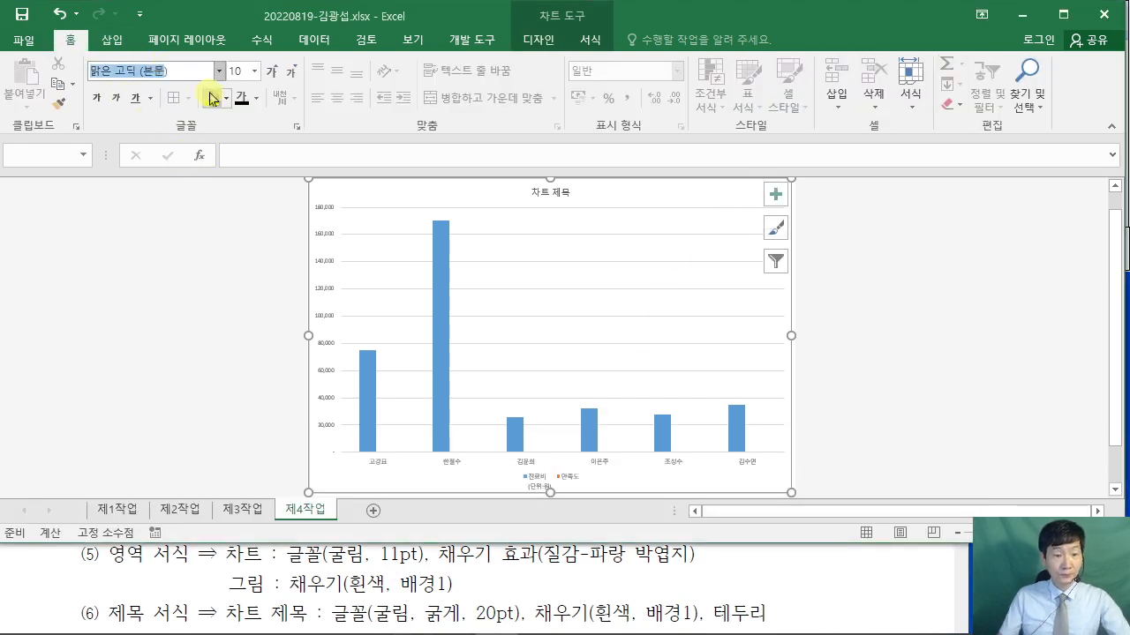
type("굴림")
key("Return")
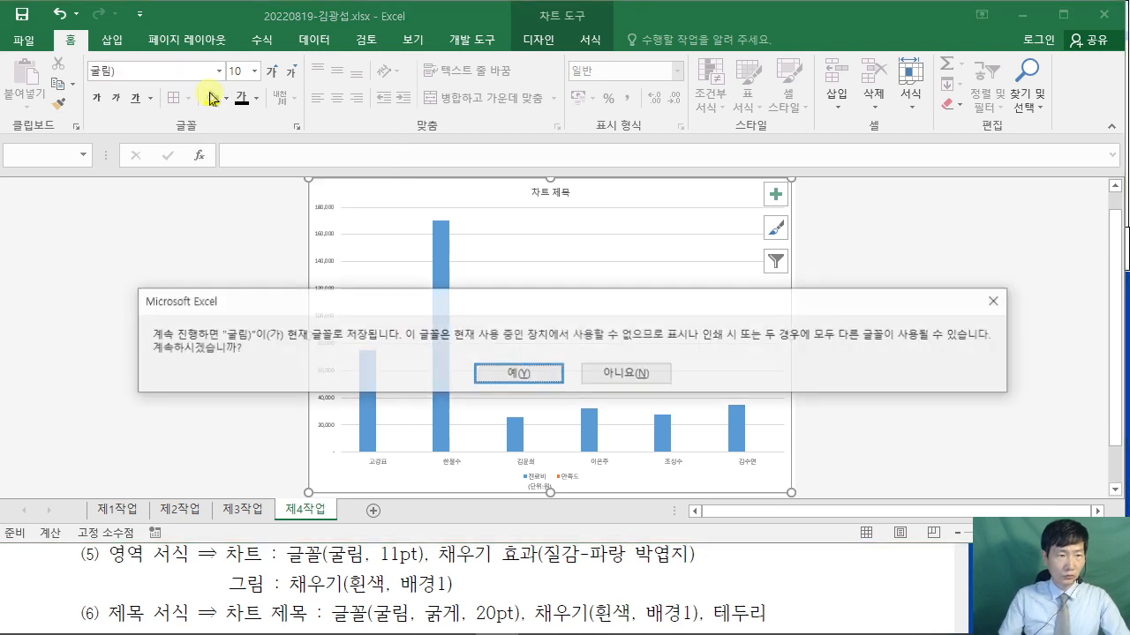
left_click(997, 301)
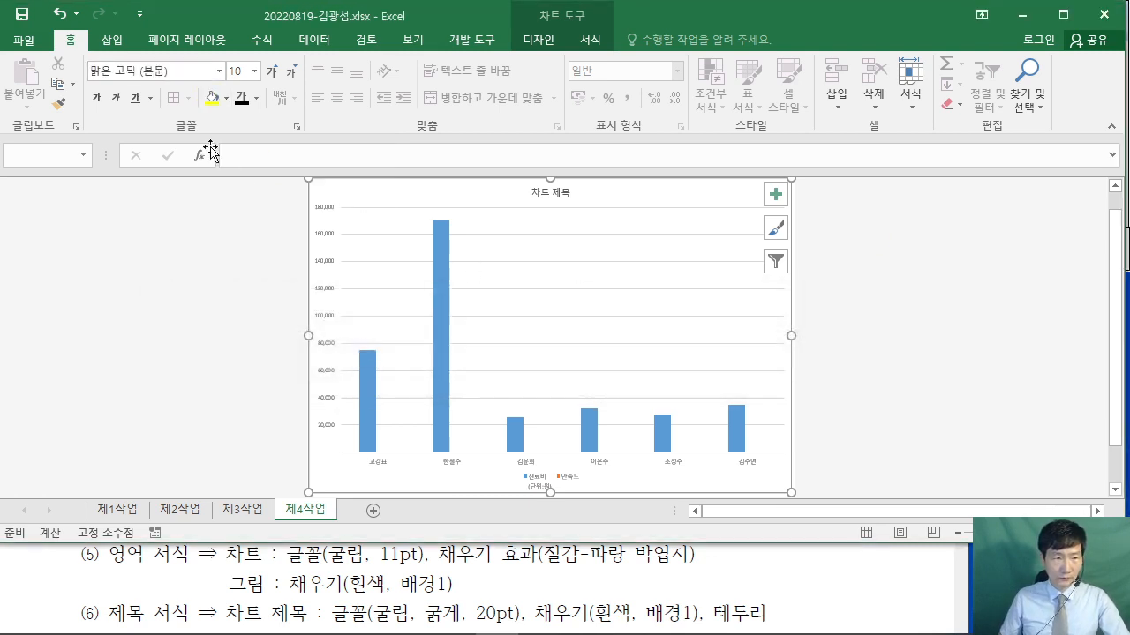
left_click(187, 78)
type("굴림")
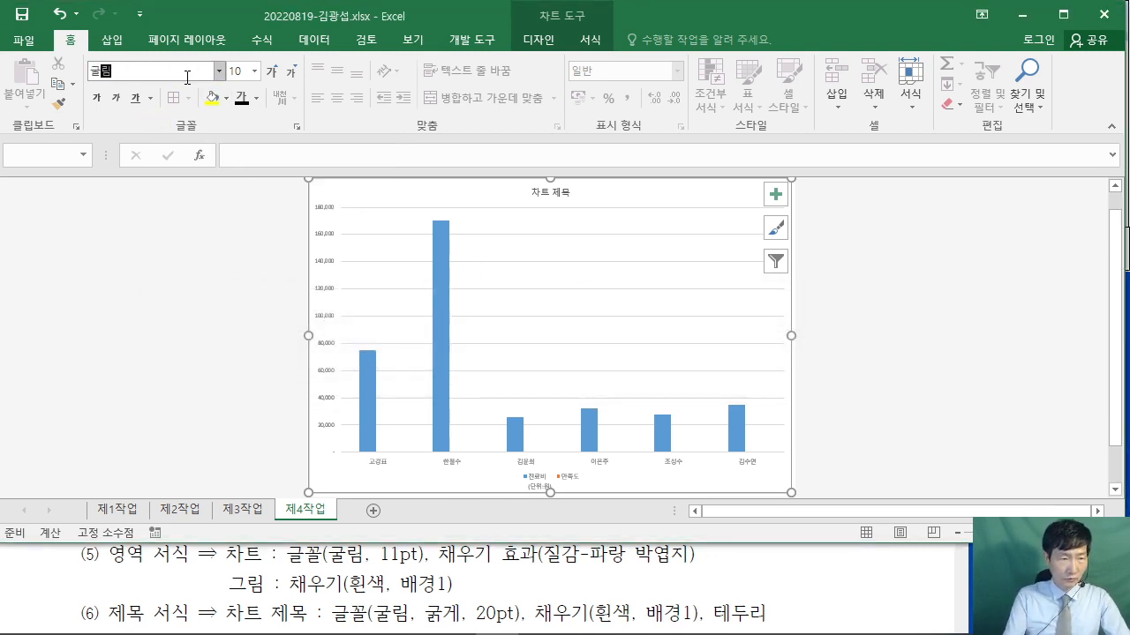
key("Return")
left_click(250, 72)
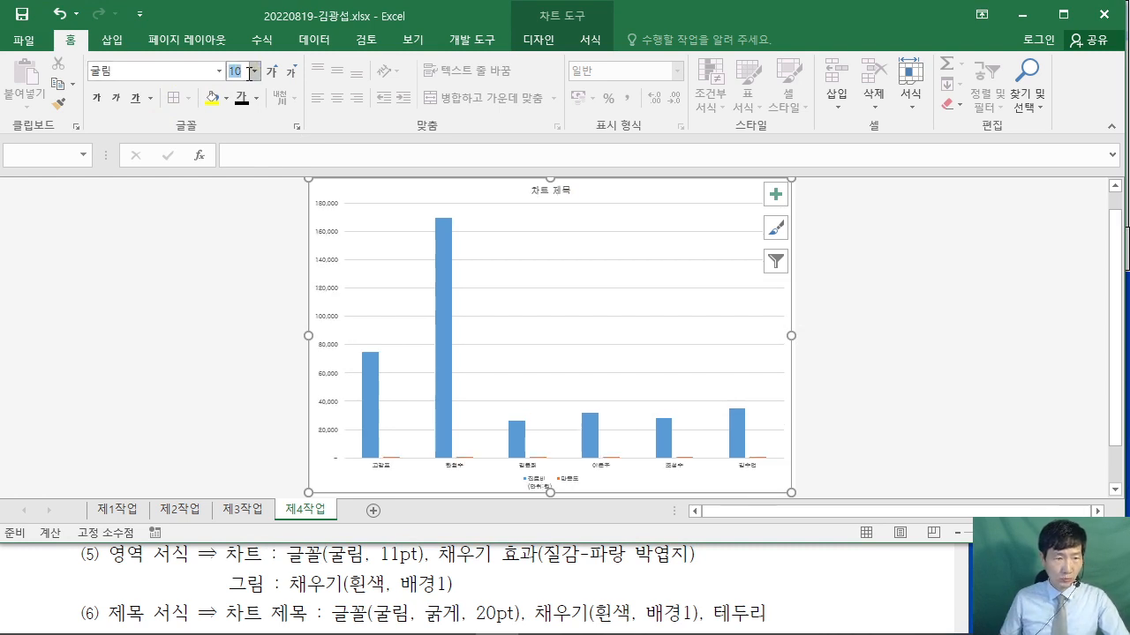
type("11")
key("Return")
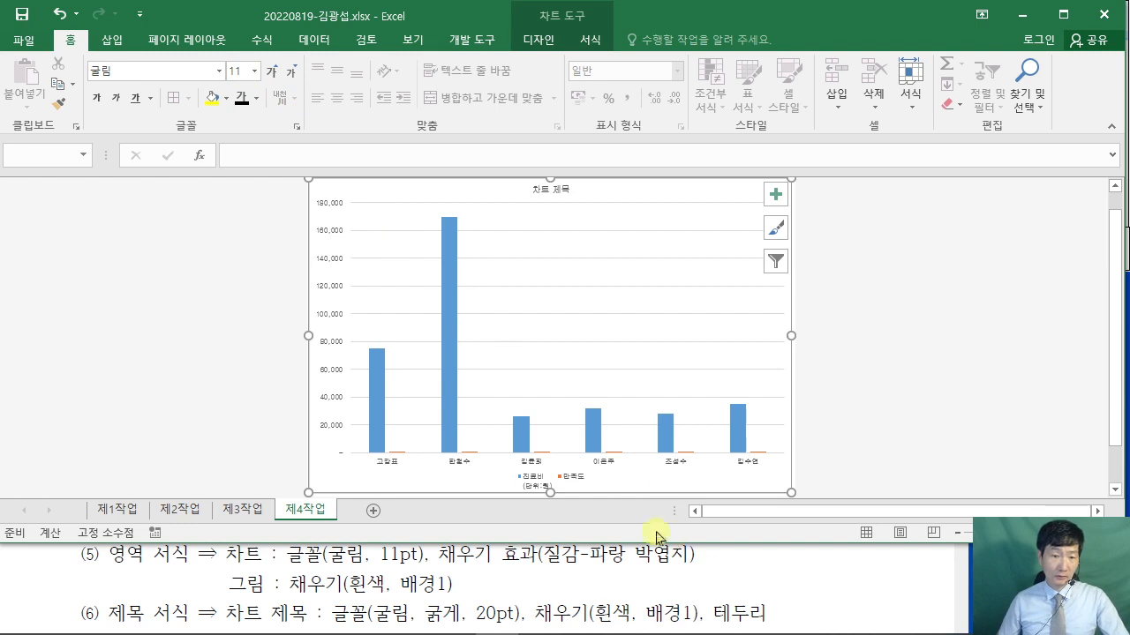
scroll(735, 273, "up", 5)
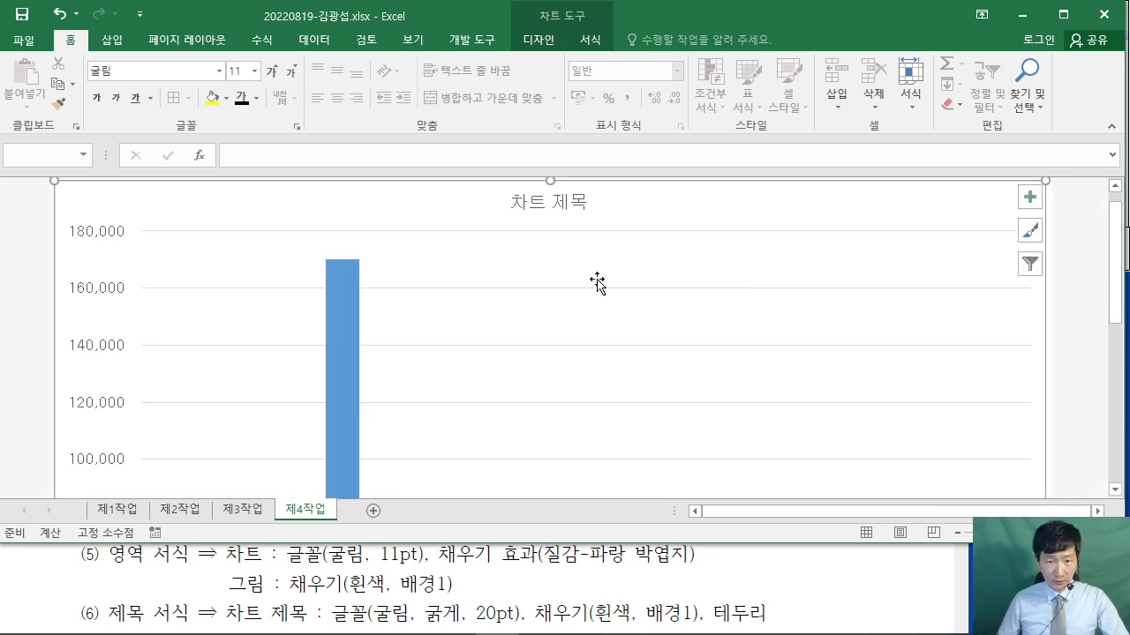
scroll(558, 240, "down", 3)
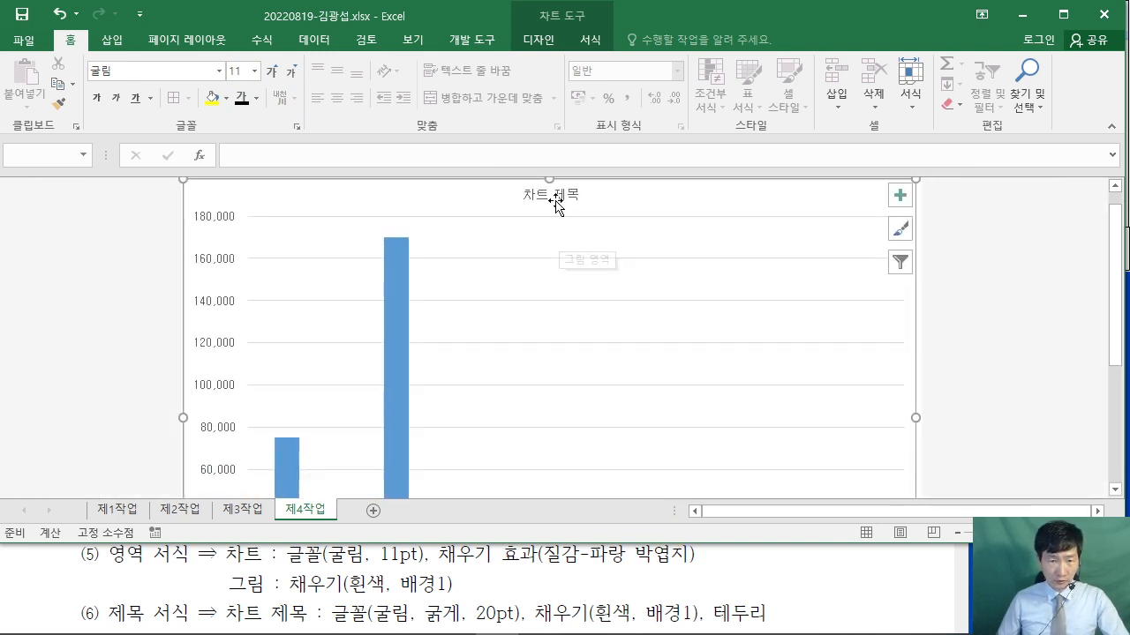
- Give the chart area a picture or texture fill using the 파랑 박엽지 (Blue tissue paper) texture
double_click(626, 196)
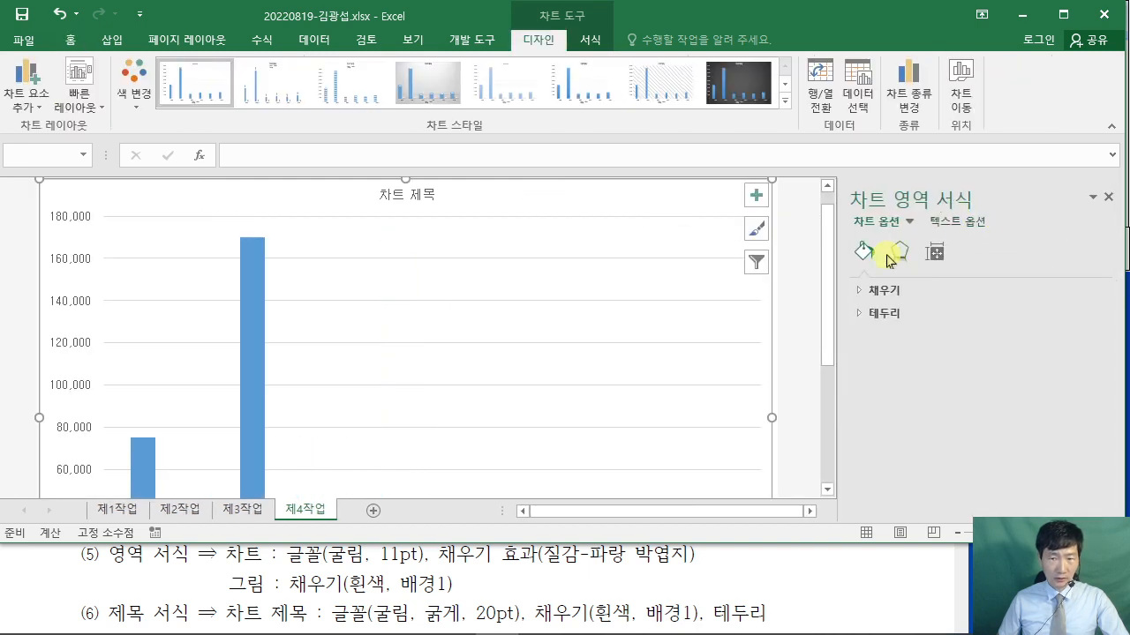
left_click(863, 291)
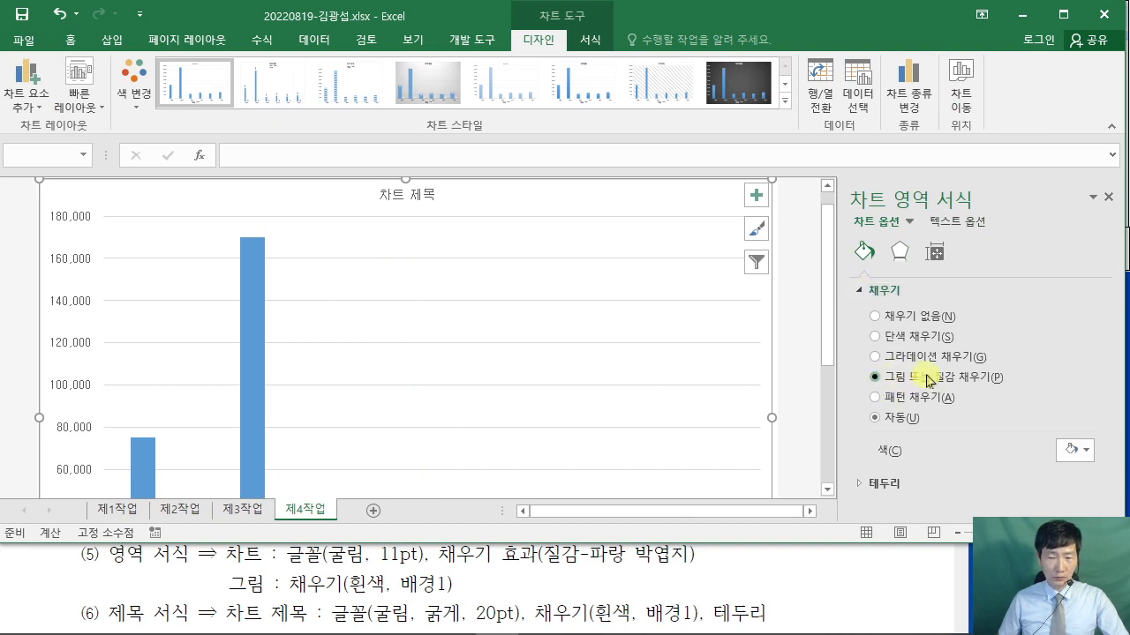
left_click(877, 378)
scroll(1061, 379, "down", 2)
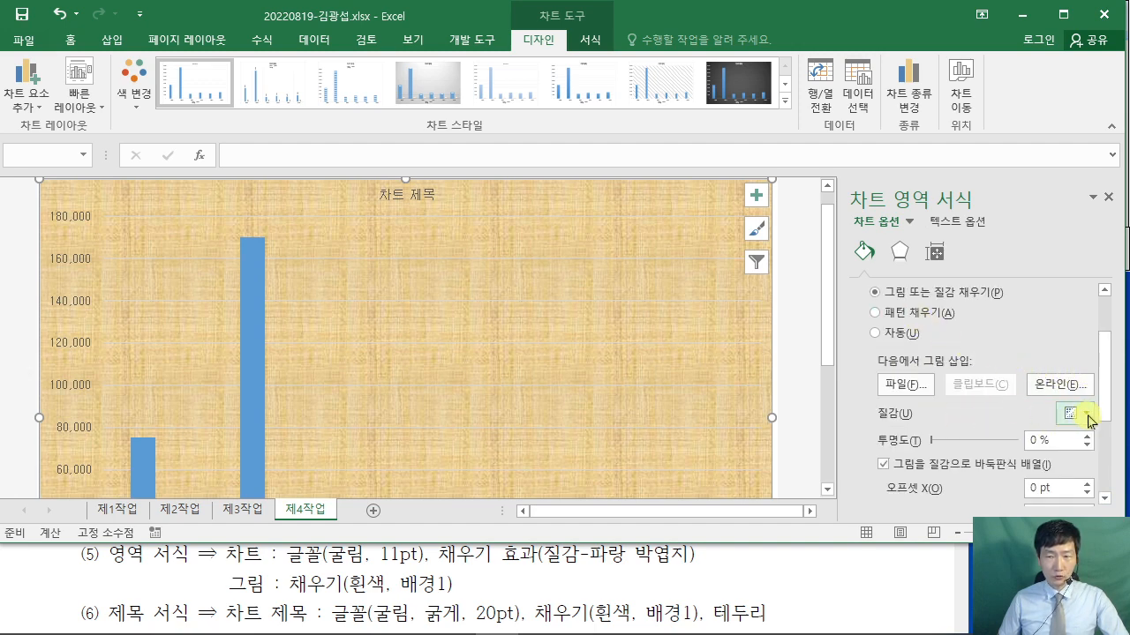
left_click(1087, 415)
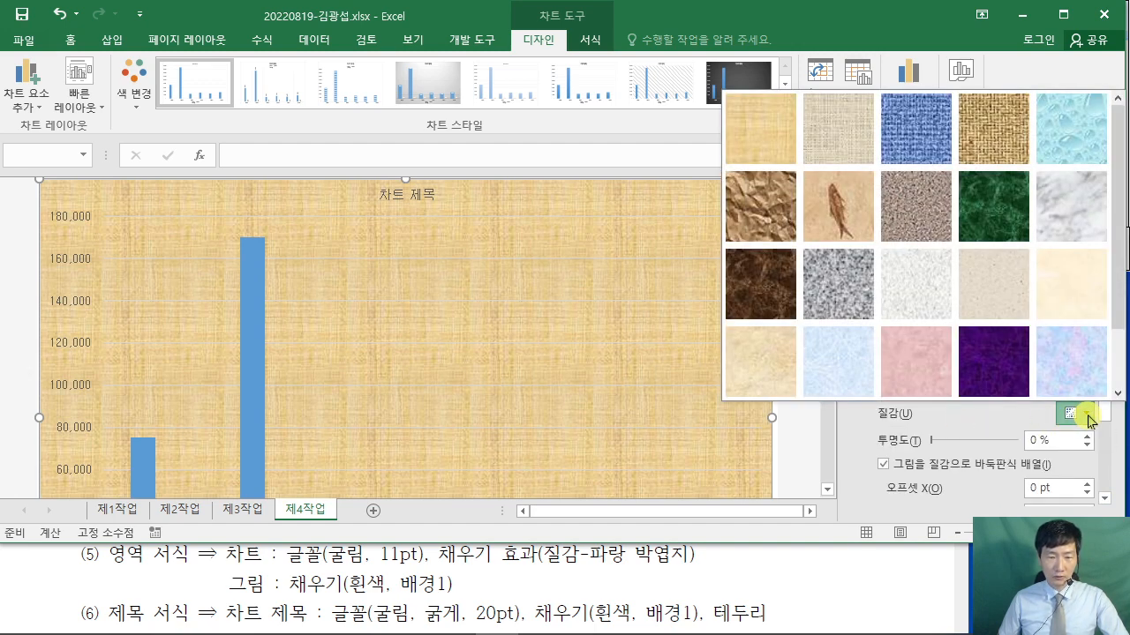
left_click(847, 377)
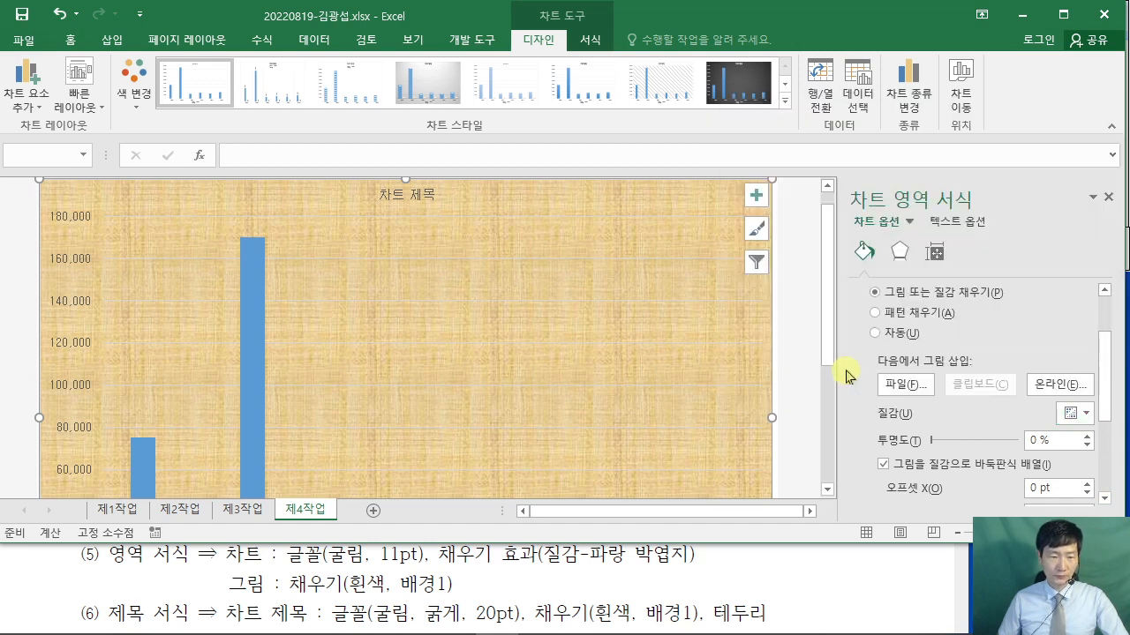
left_click(480, 317)
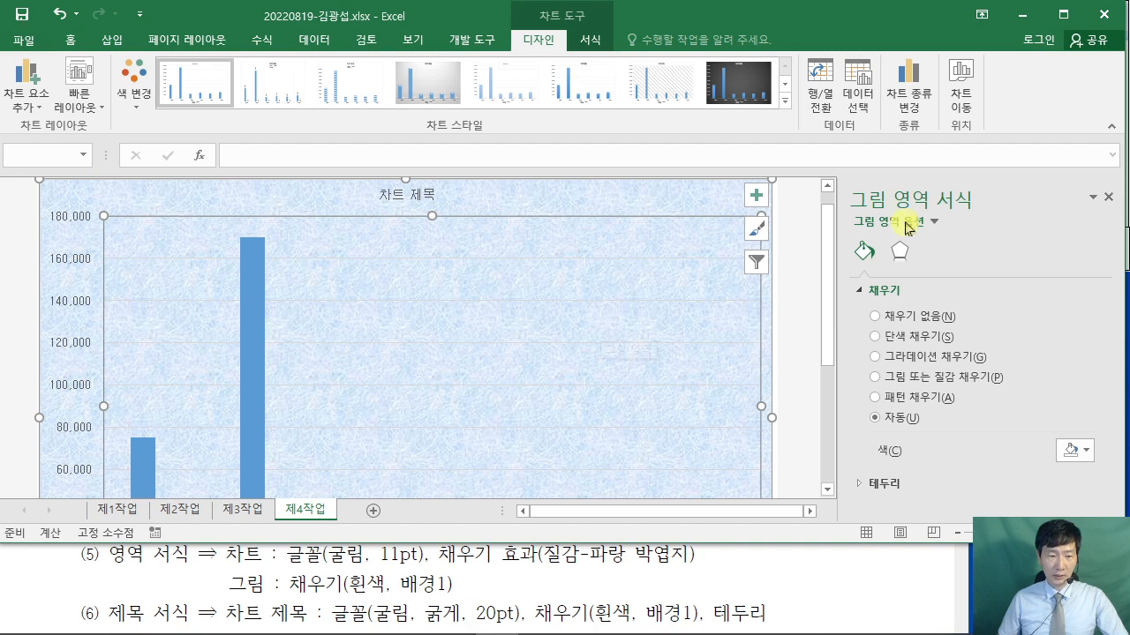
- Set the plot area to a solid 흰색, 배경 1 fill, then review the PDF instructions
left_click(875, 336)
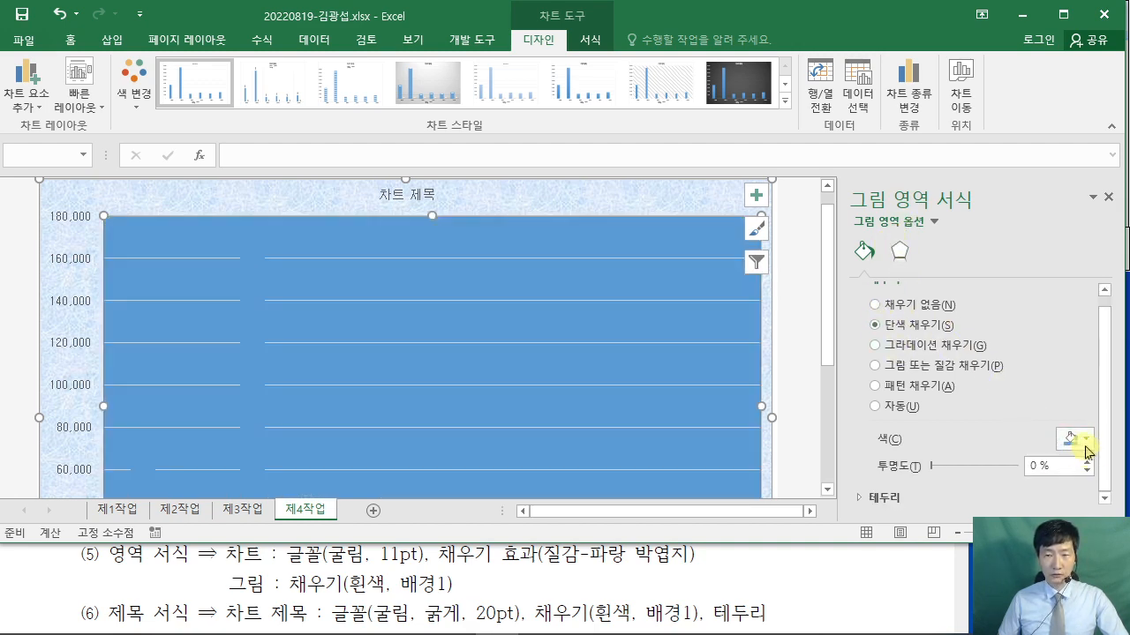
left_click(1084, 439)
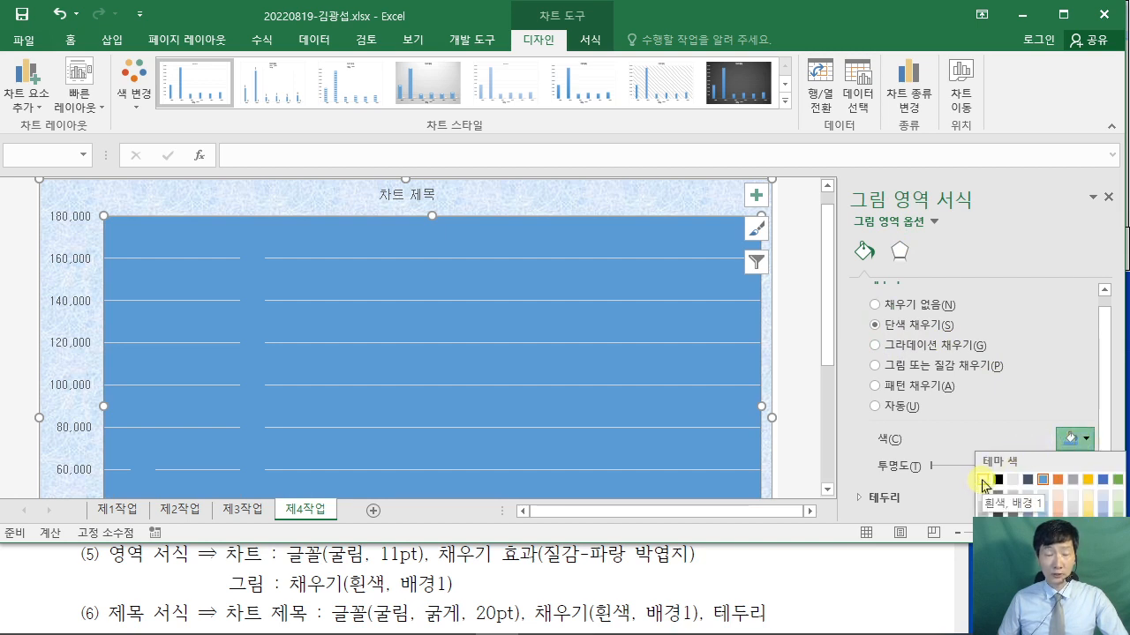
left_click(985, 481)
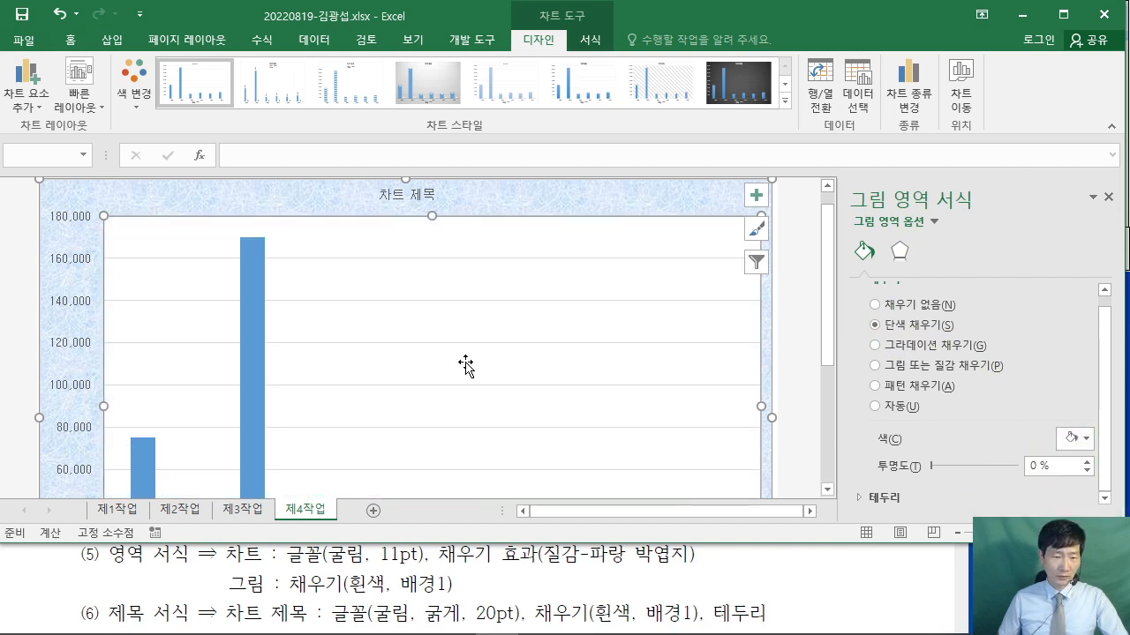
left_click(872, 580)
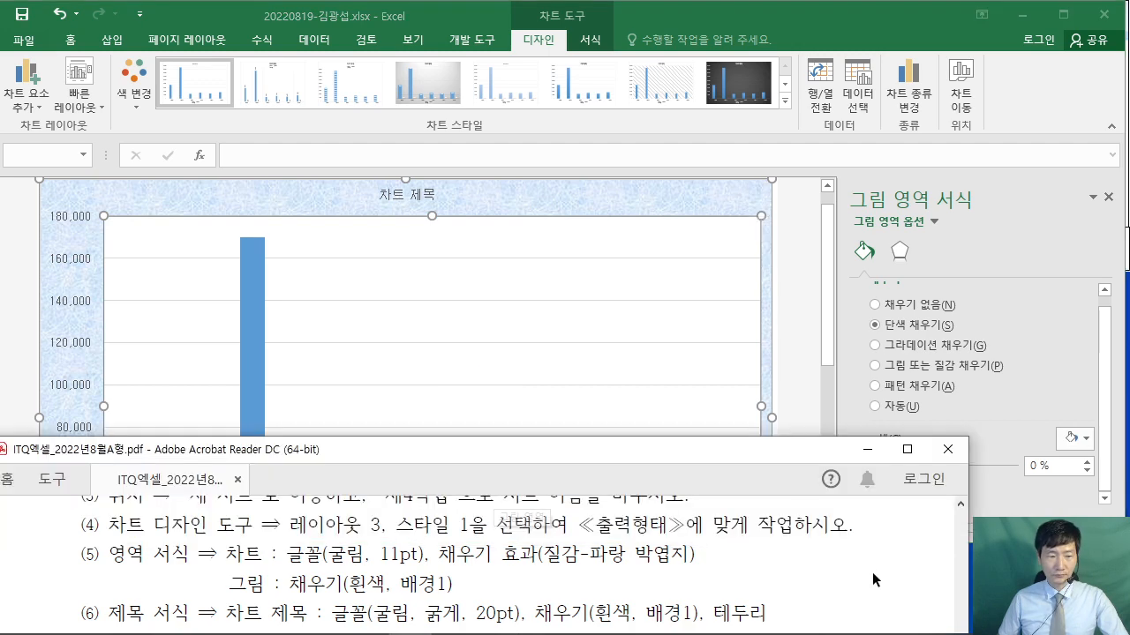
scroll(872, 573, "down", 1)
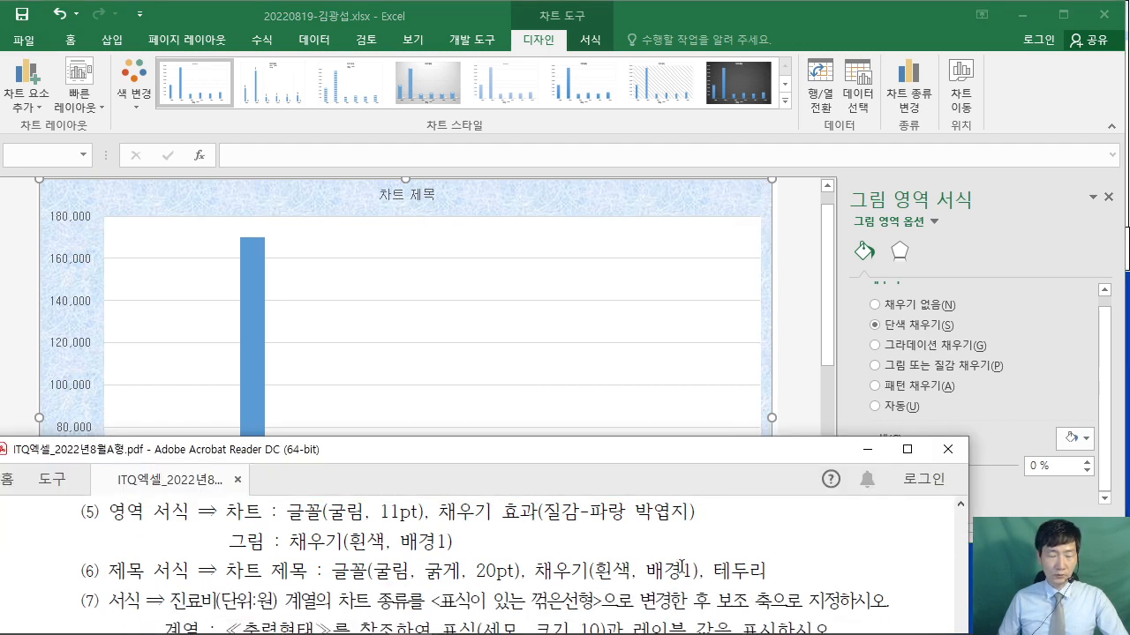
scroll(851, 561, "down", 5)
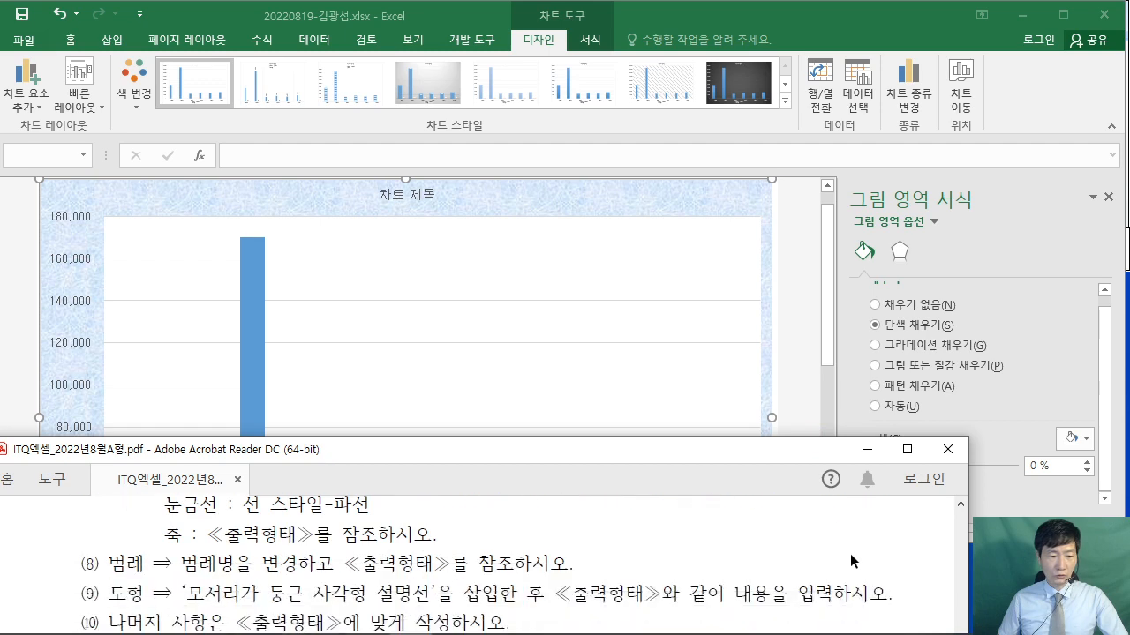
- Check the PDF reference chart, then replace the chart title with '1, 3진료실 진료 현황'
left_click(413, 196)
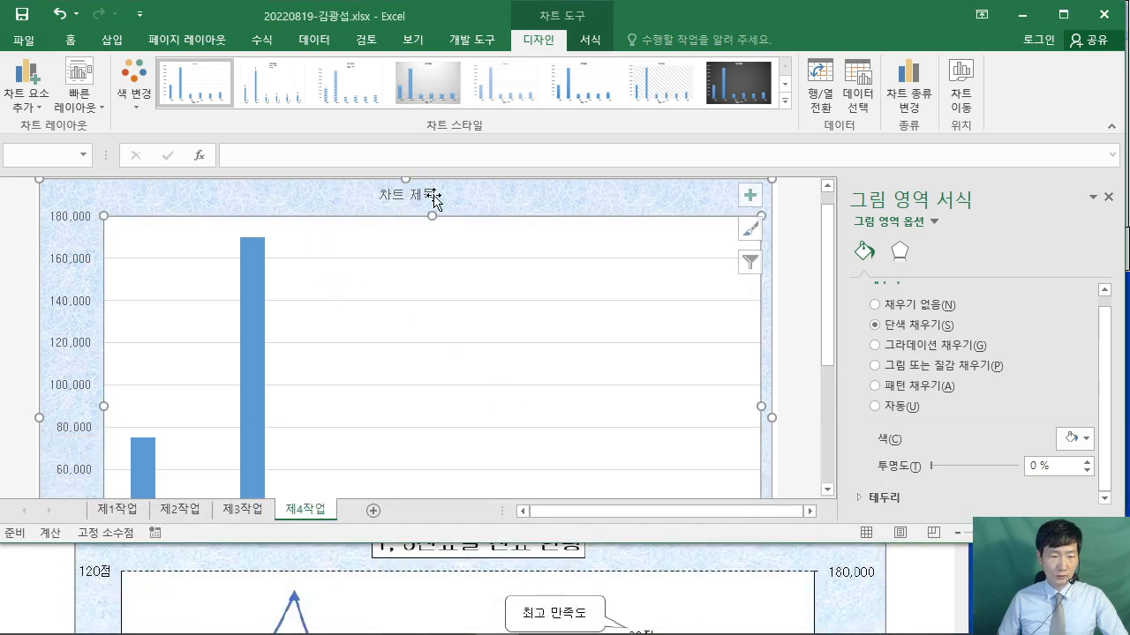
scroll(455, 558, "up", 1)
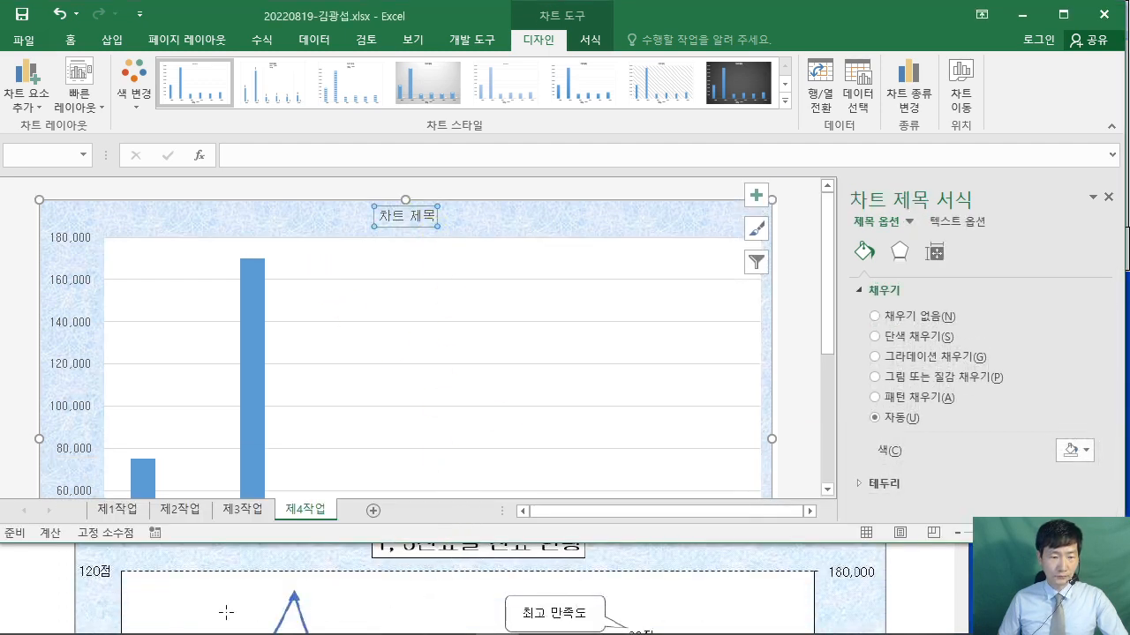
left_click(43, 584)
scroll(44, 584, "up", 2)
left_click(423, 218)
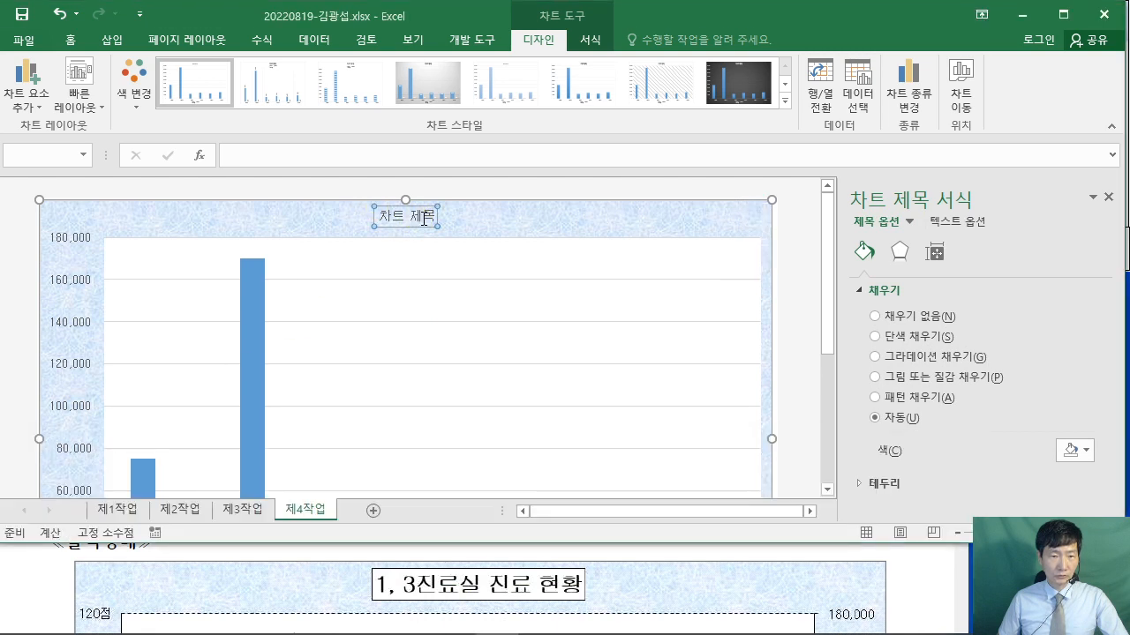
triple_click(383, 216)
key("Delete")
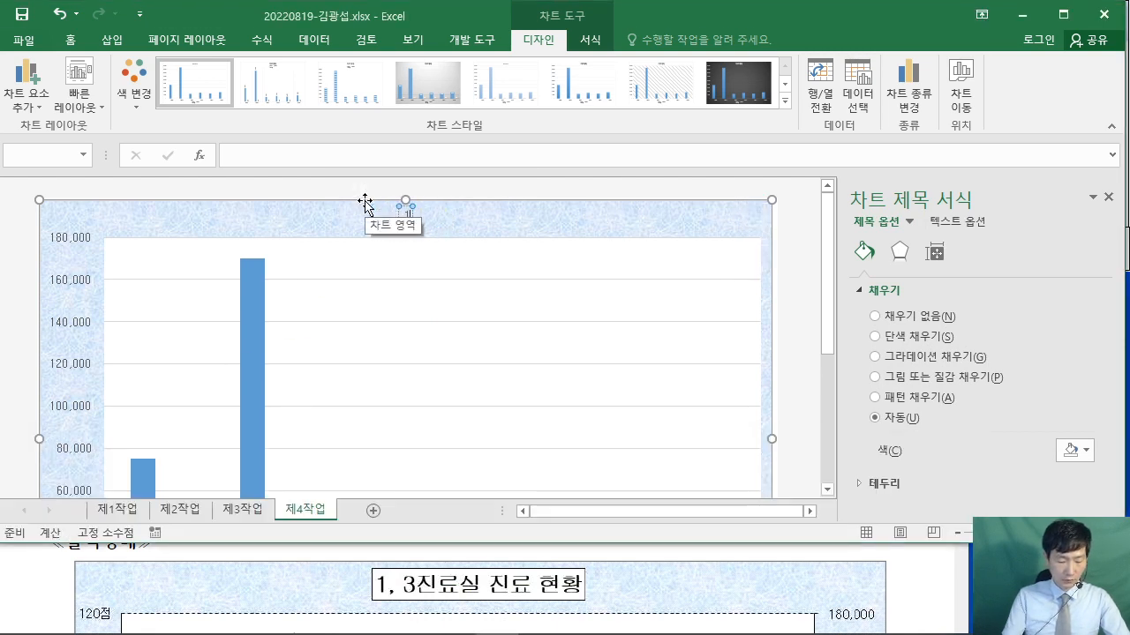
type("1, 3")
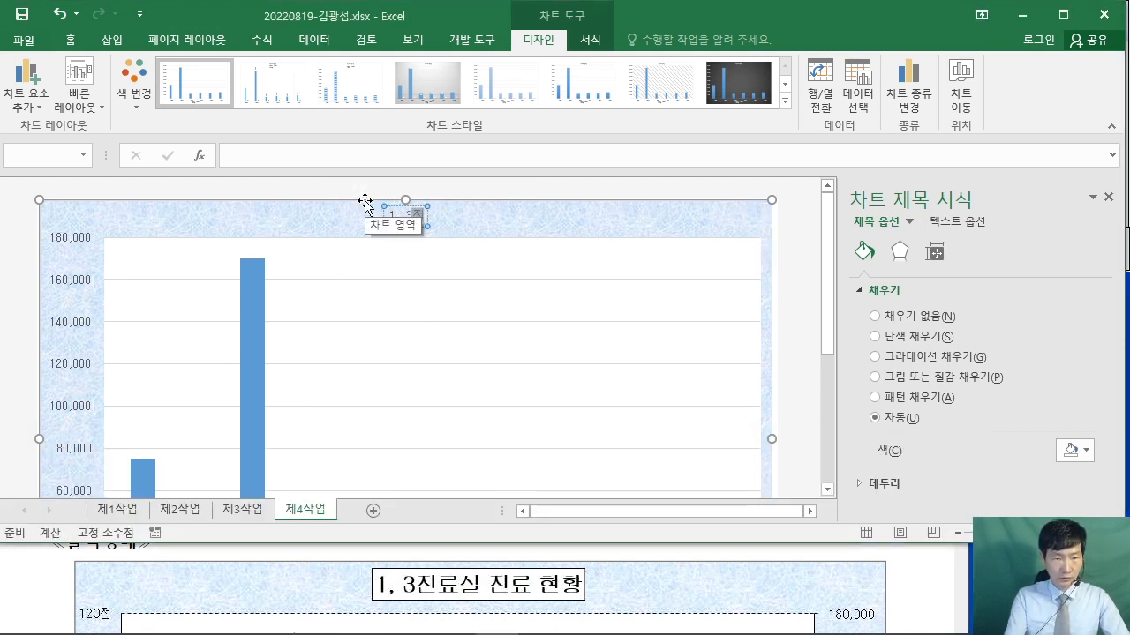
type("진료시")
type(" 진료 현")
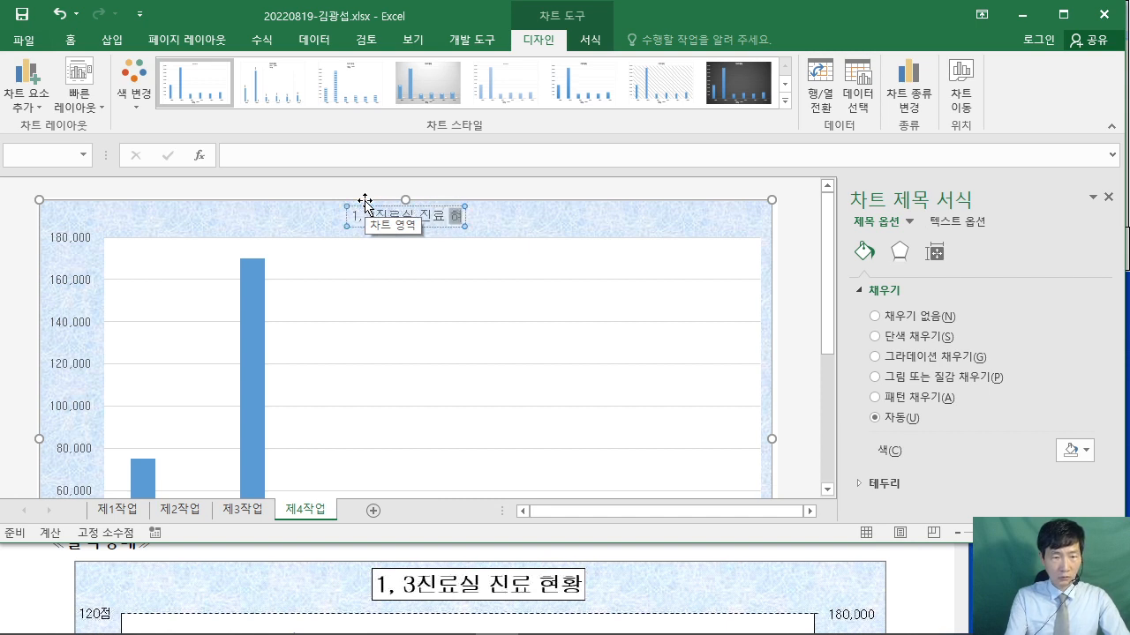
type("황")
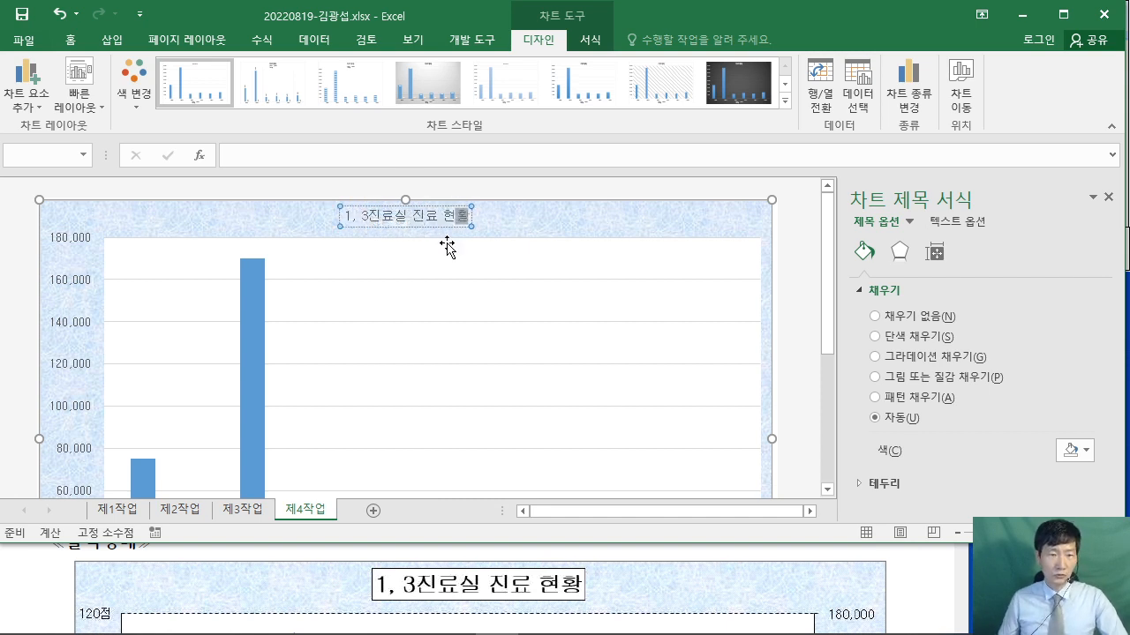
left_click(440, 228)
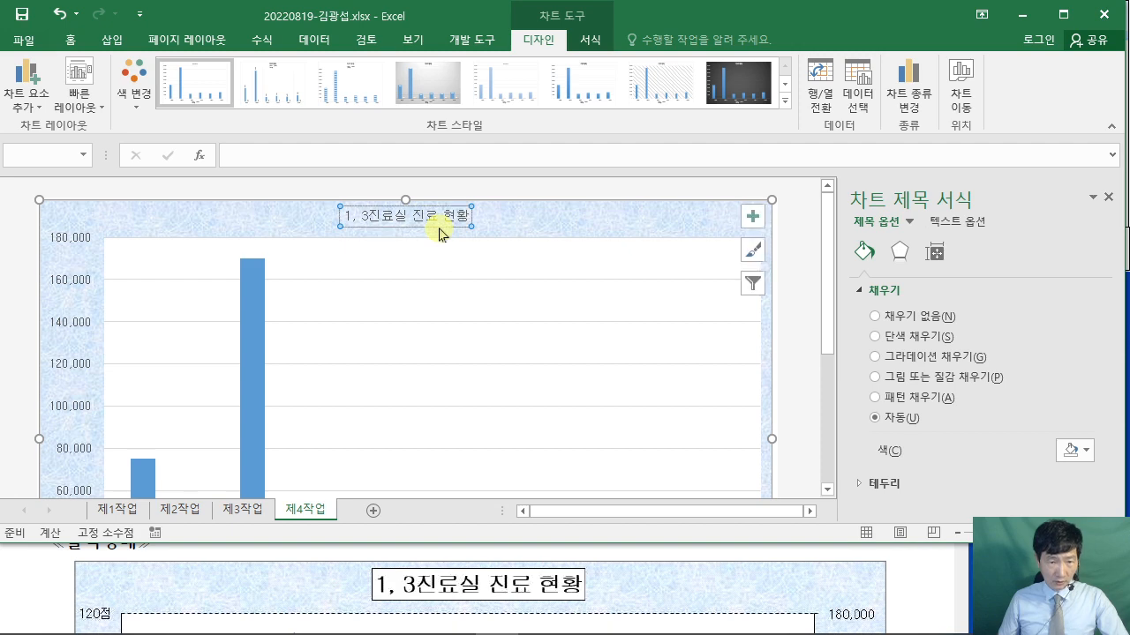
- Review the PDF instructions again and return to the Excel workbook's Home options
left_click(909, 589)
scroll(909, 583, "up", 6)
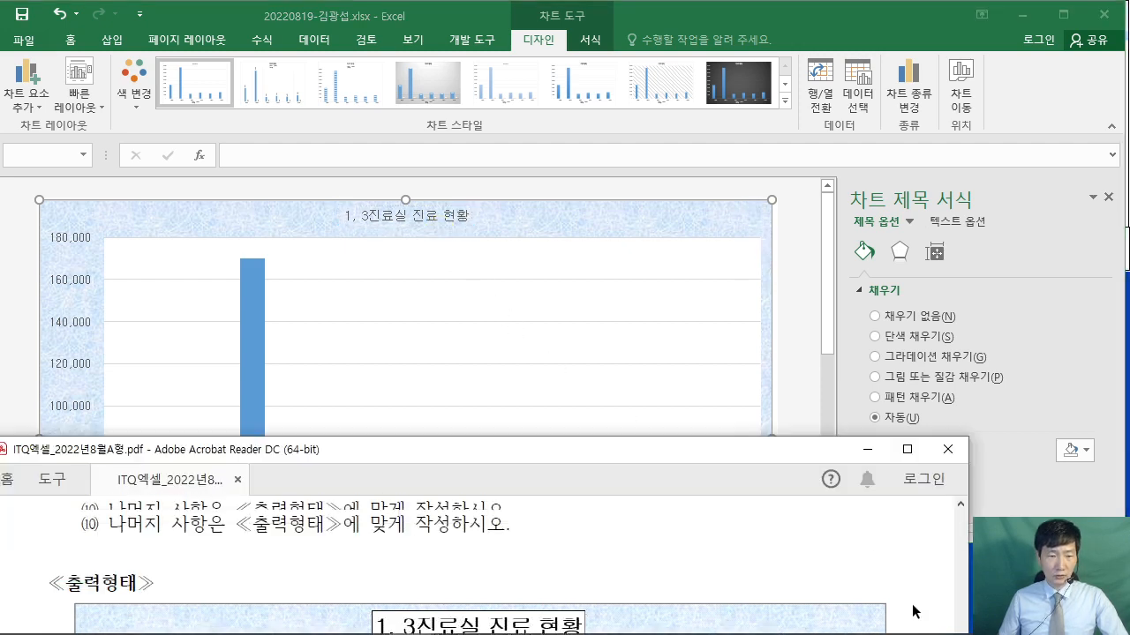
scroll(883, 597, "up", 1)
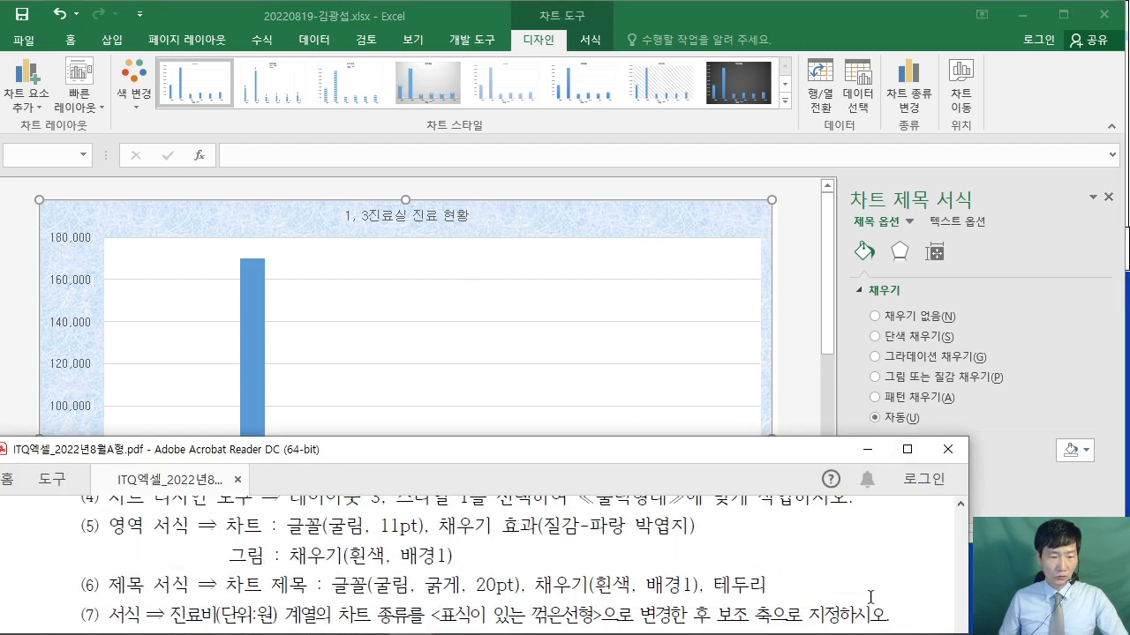
left_click(176, 16)
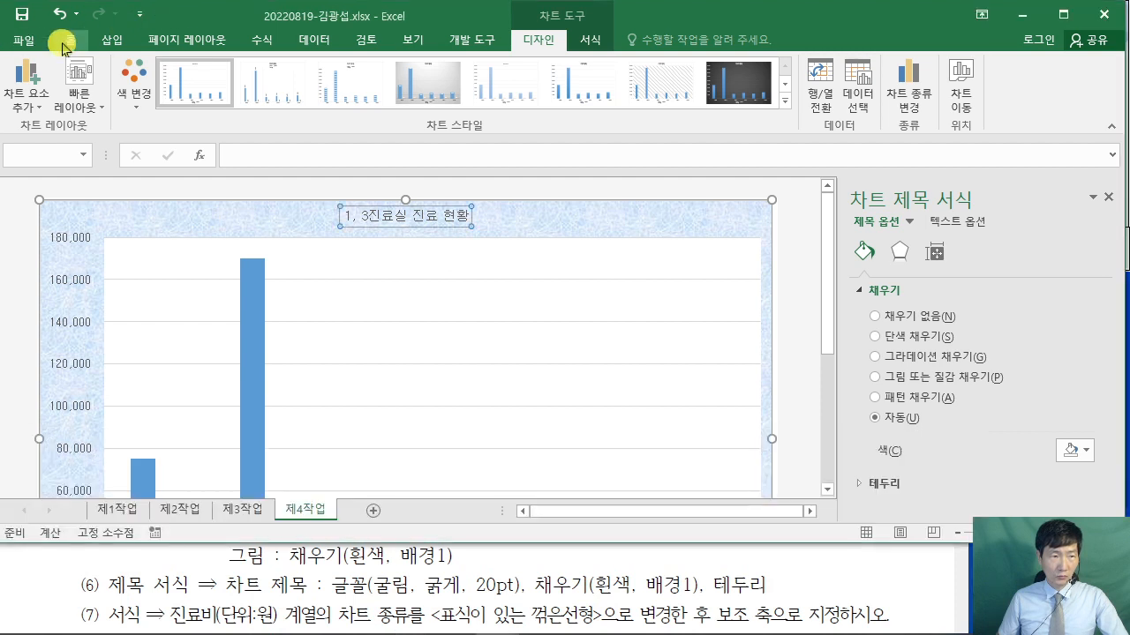
left_click(70, 40)
- Set the chart title font to 20 pt and bold
left_click(168, 66)
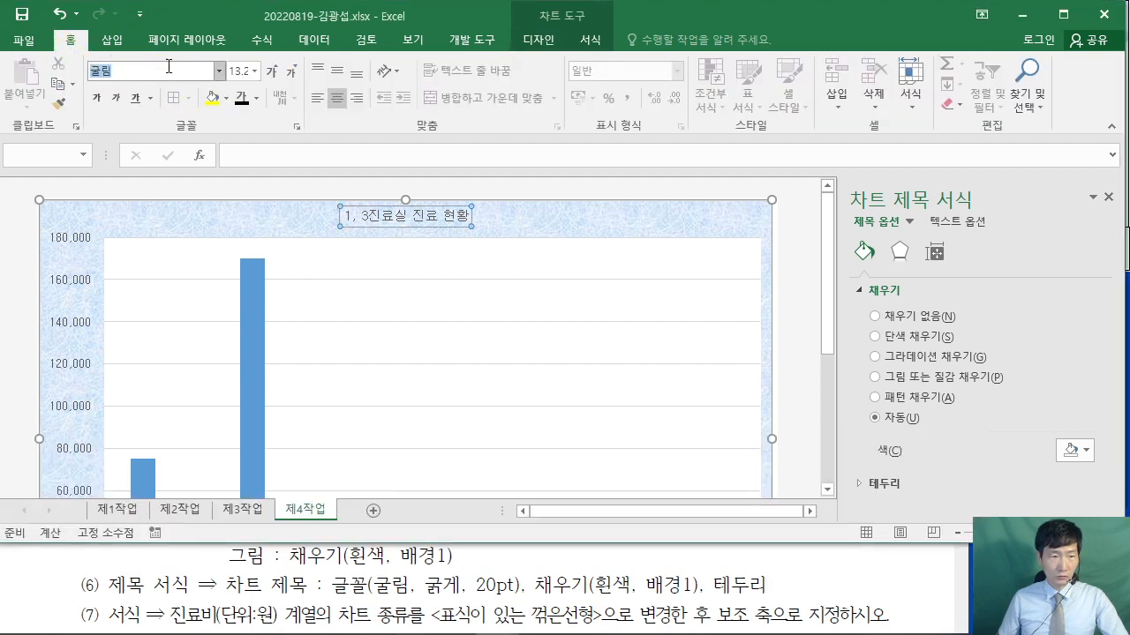
left_click(247, 74)
key("Return")
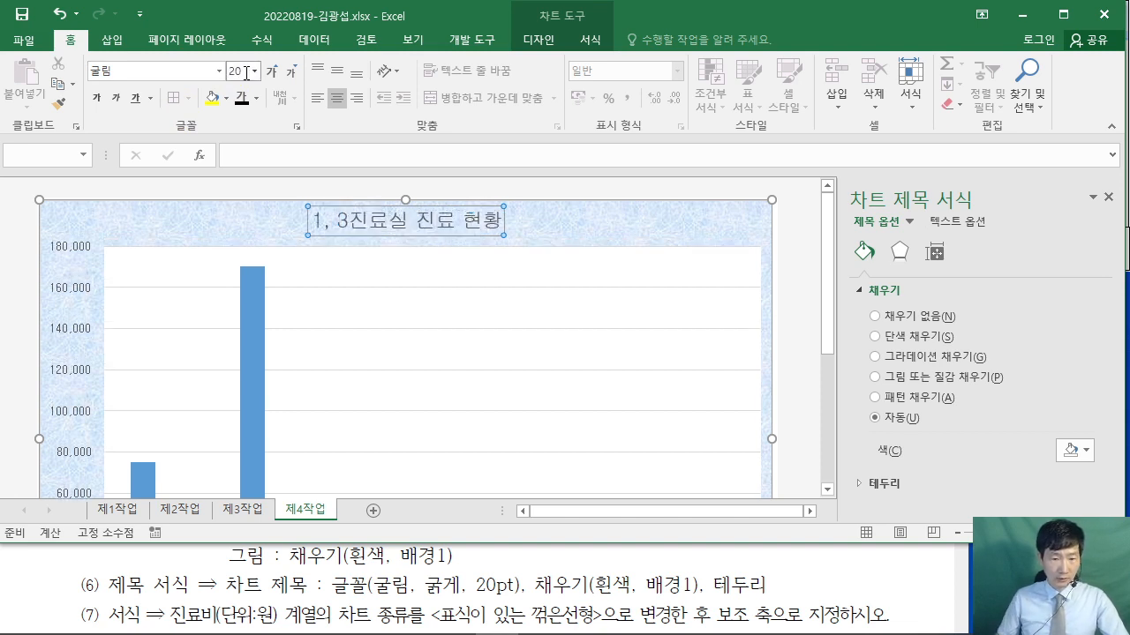
left_click(96, 98)
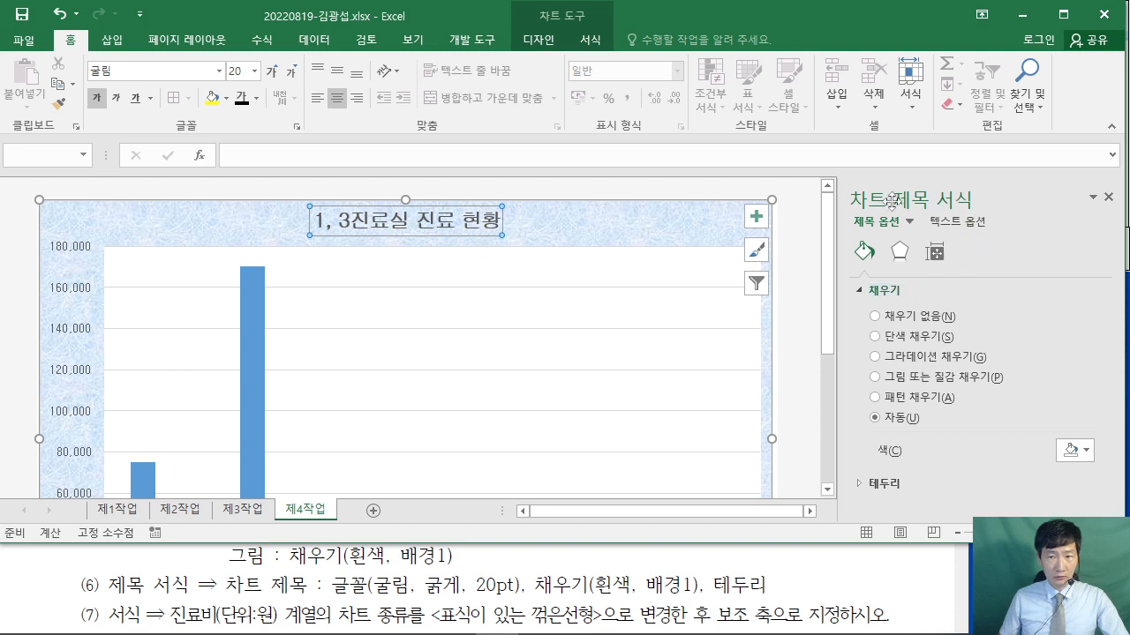
- Give the chart title a solid white fill
left_click(877, 337)
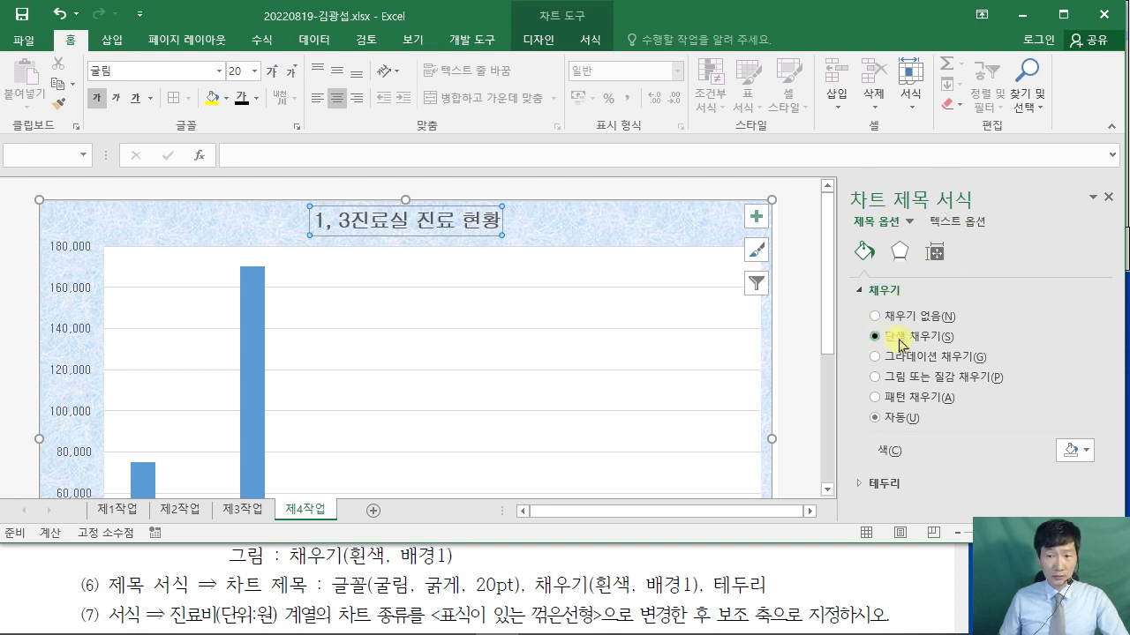
left_click(1085, 449)
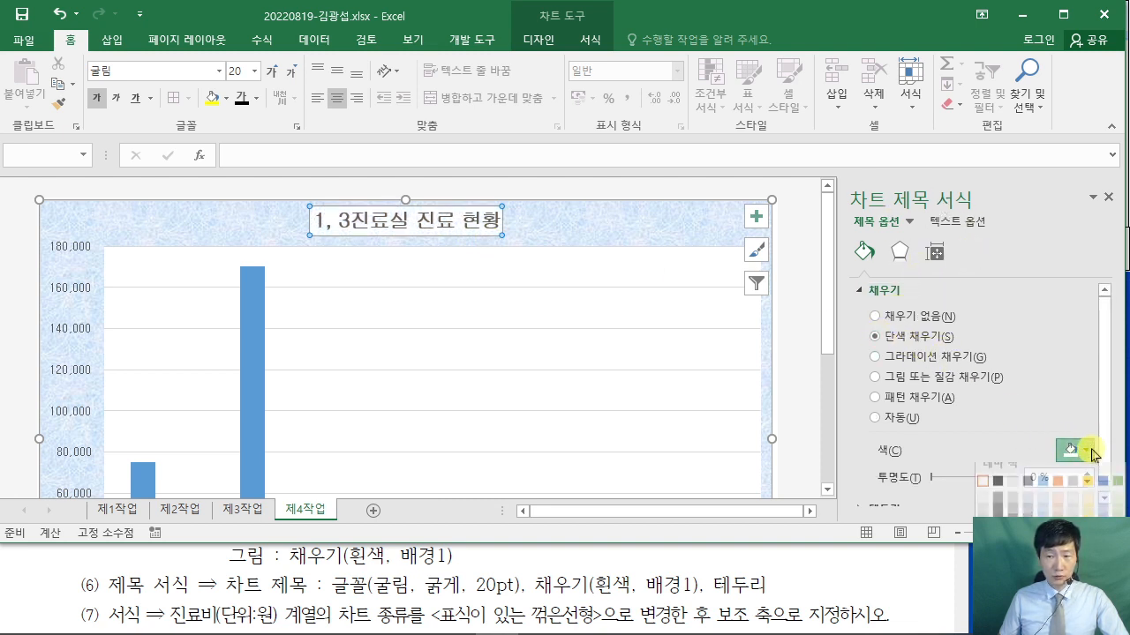
left_click(982, 491)
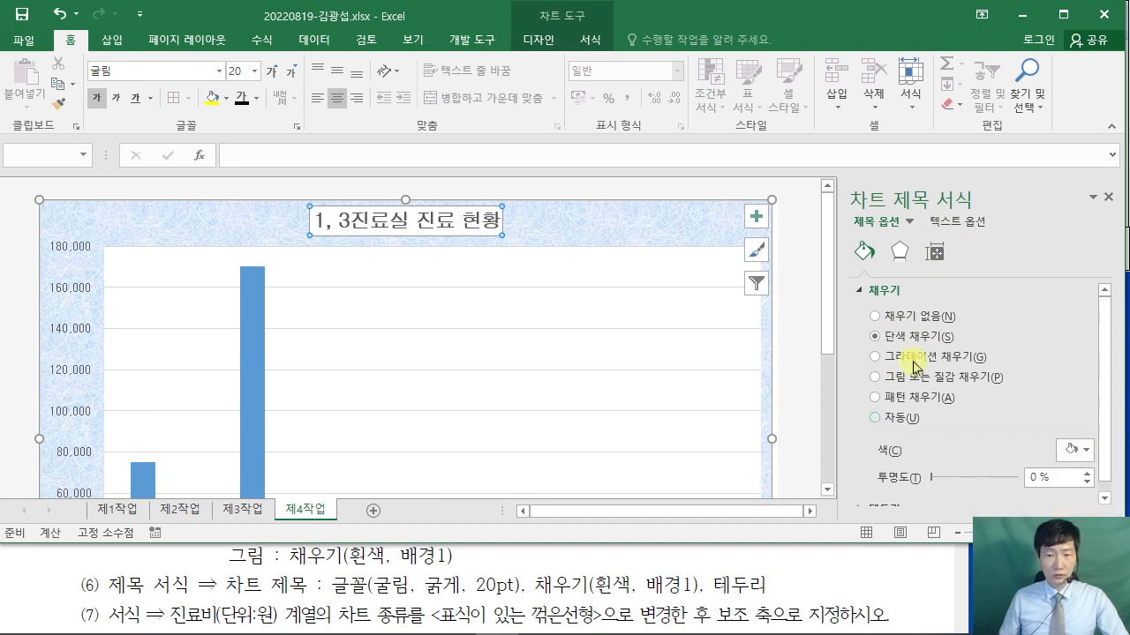
left_click(860, 290)
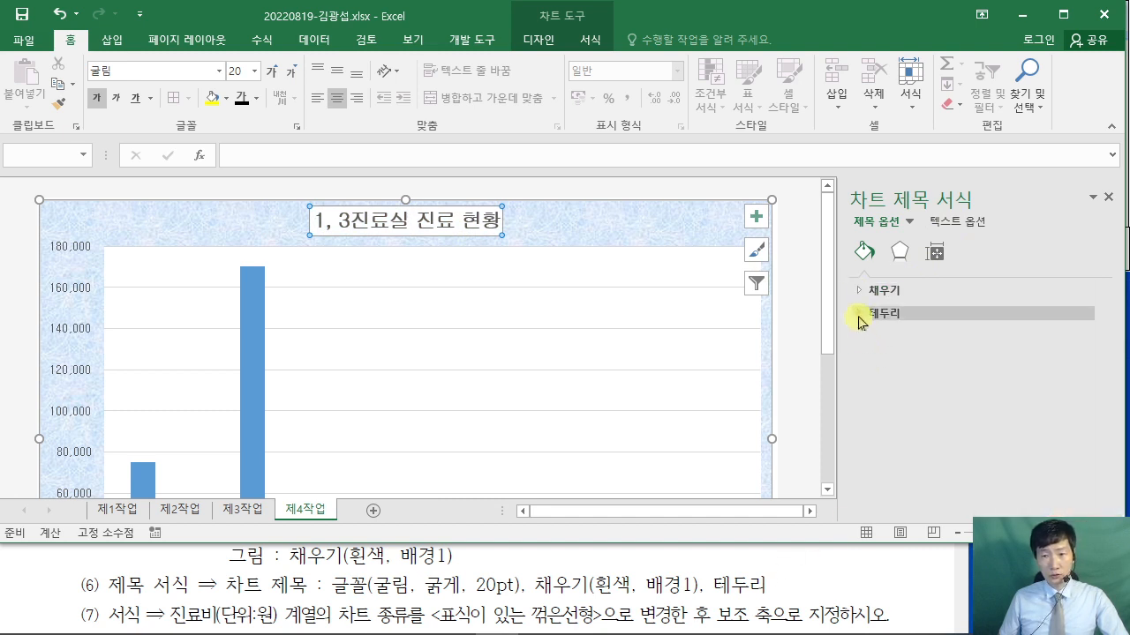
- Give the chart title a solid black border line
left_click(861, 316)
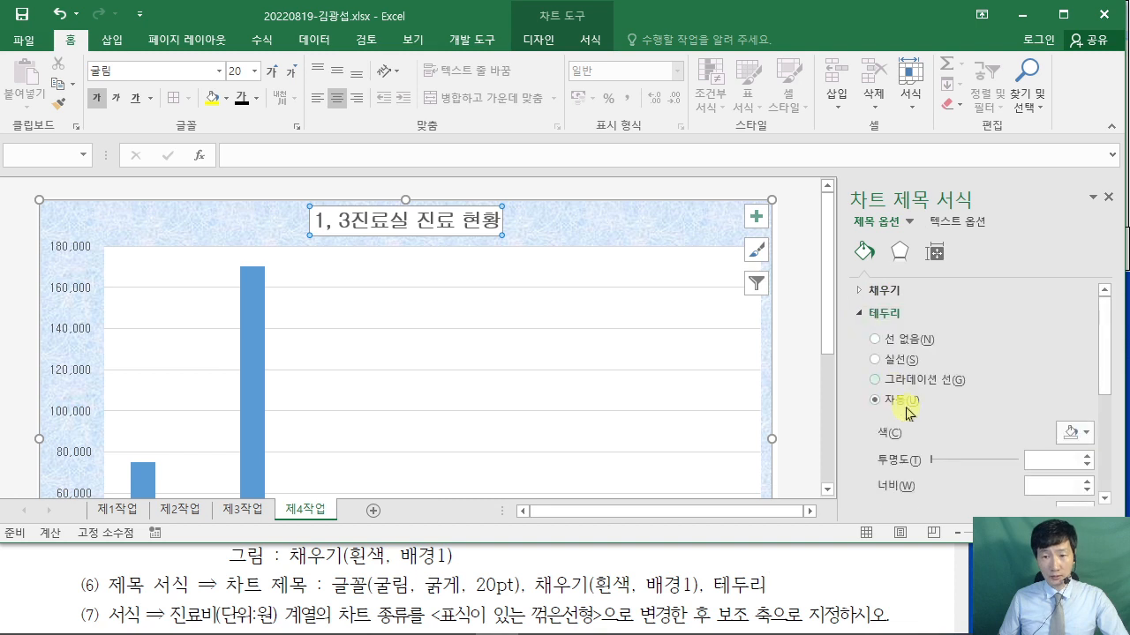
left_click(878, 361)
left_click(1078, 433)
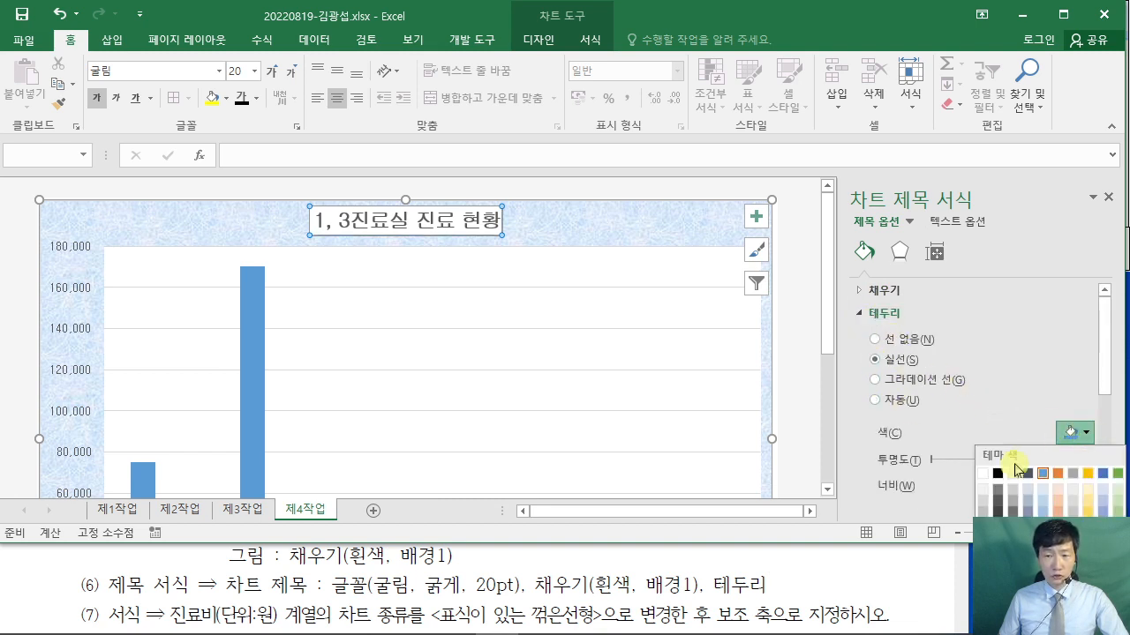
left_click(998, 474)
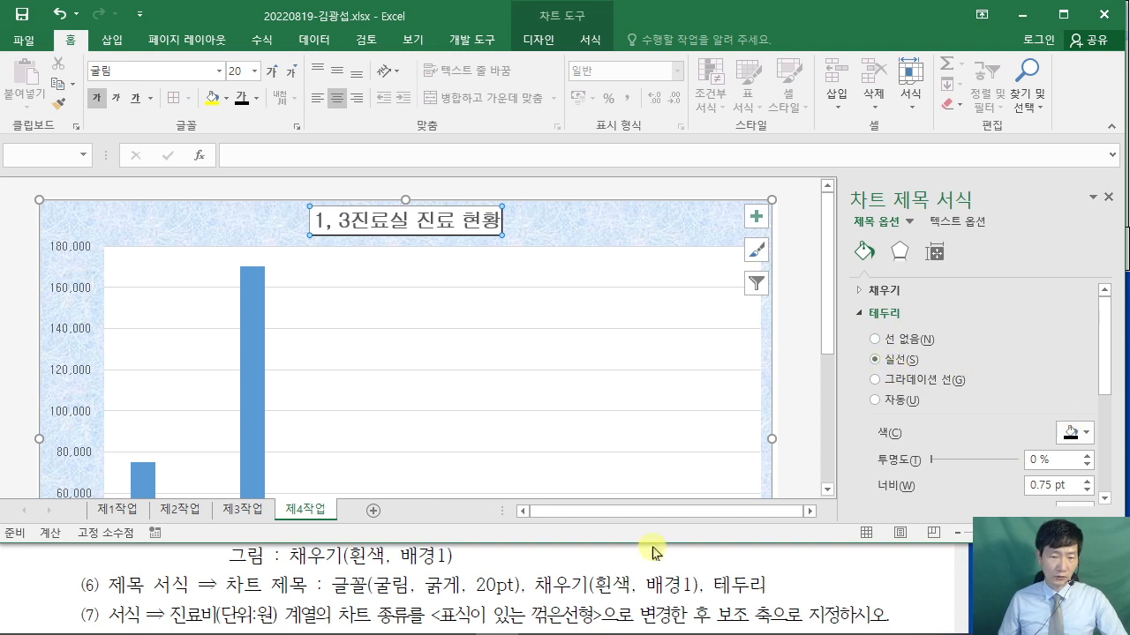
- Review the PDF reference chart and return to the chart in Excel
left_click(884, 587)
scroll(891, 591, "down", 3)
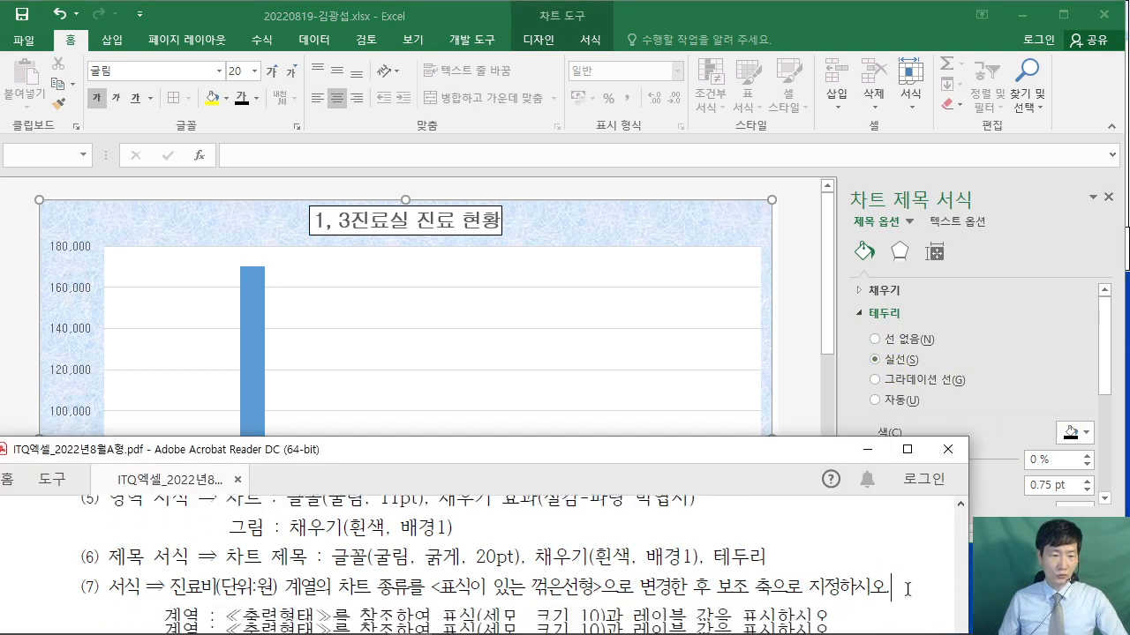
scroll(910, 597, "up", 1)
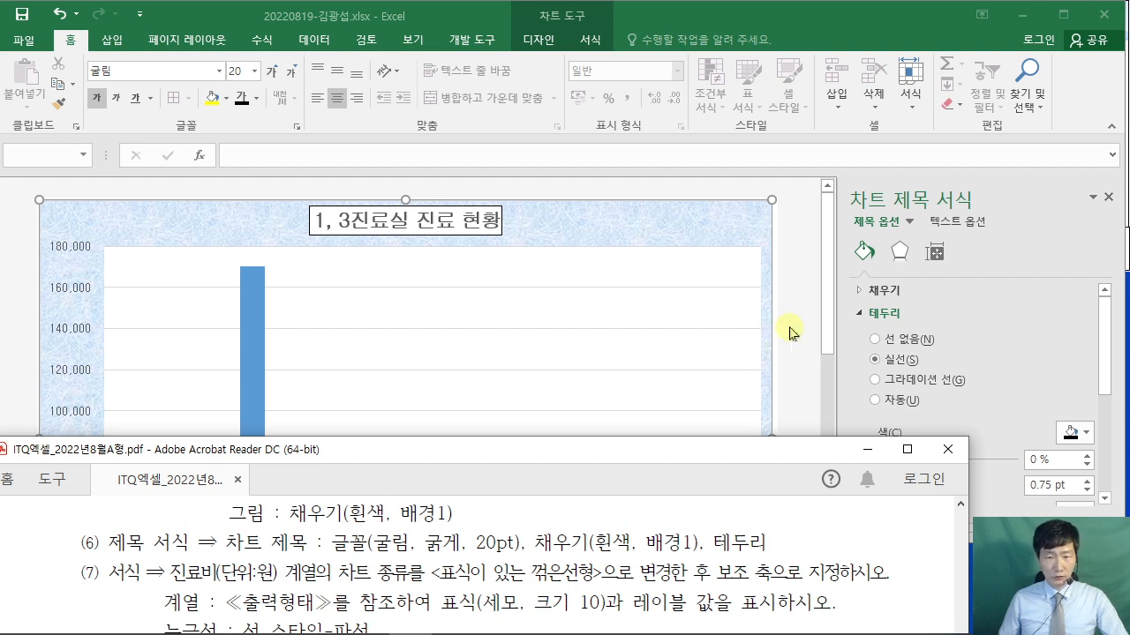
left_click(759, 335)
scroll(496, 362, "down", 2)
scroll(500, 363, "down", 2)
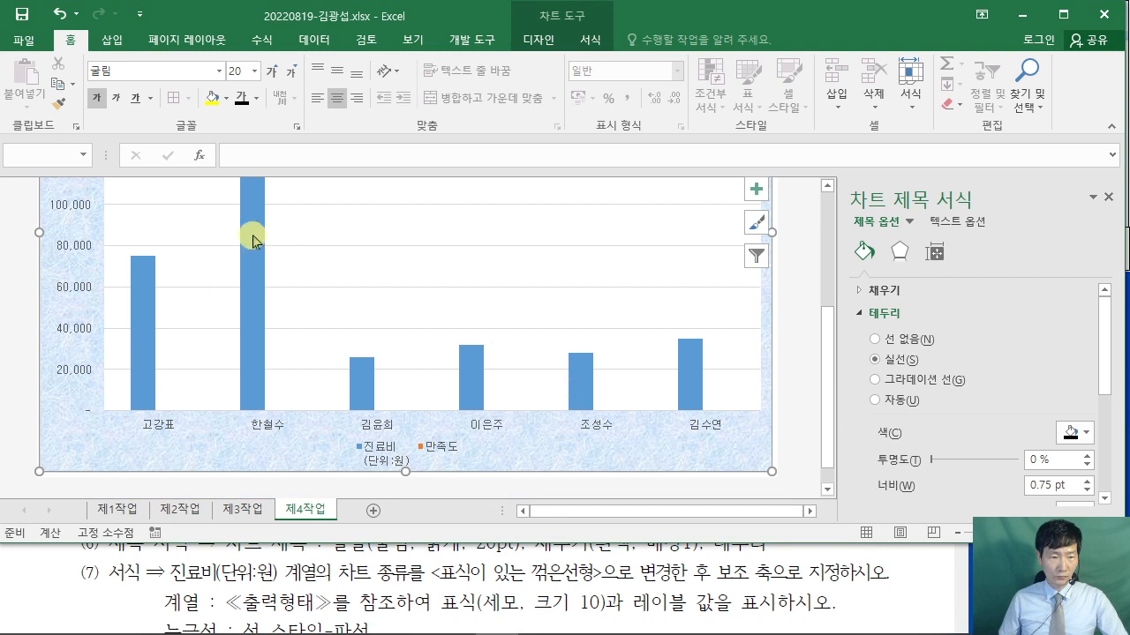
- Change the 진료비(단위:원) series to Line with Markers on the secondary axis
mouse_move(249, 231)
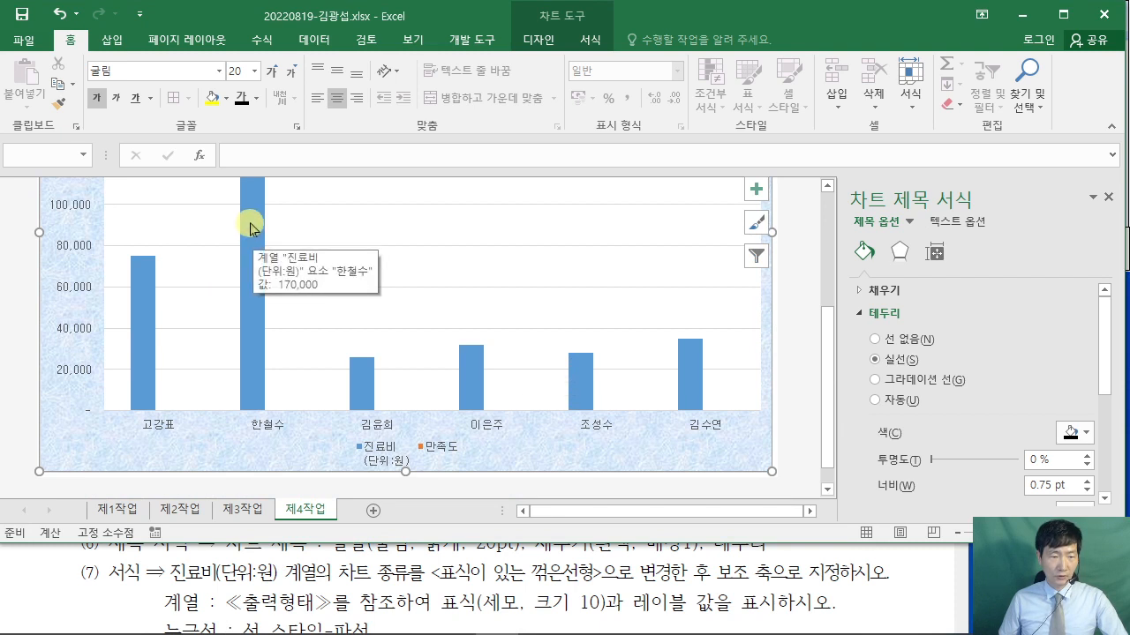
right_click(250, 229)
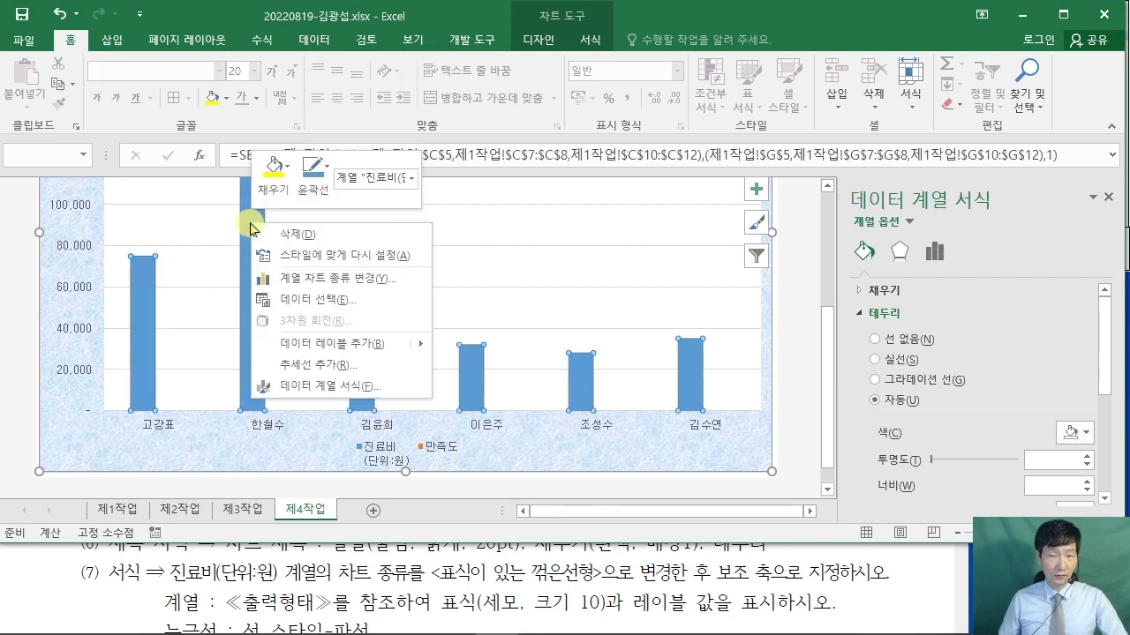
left_click(339, 279)
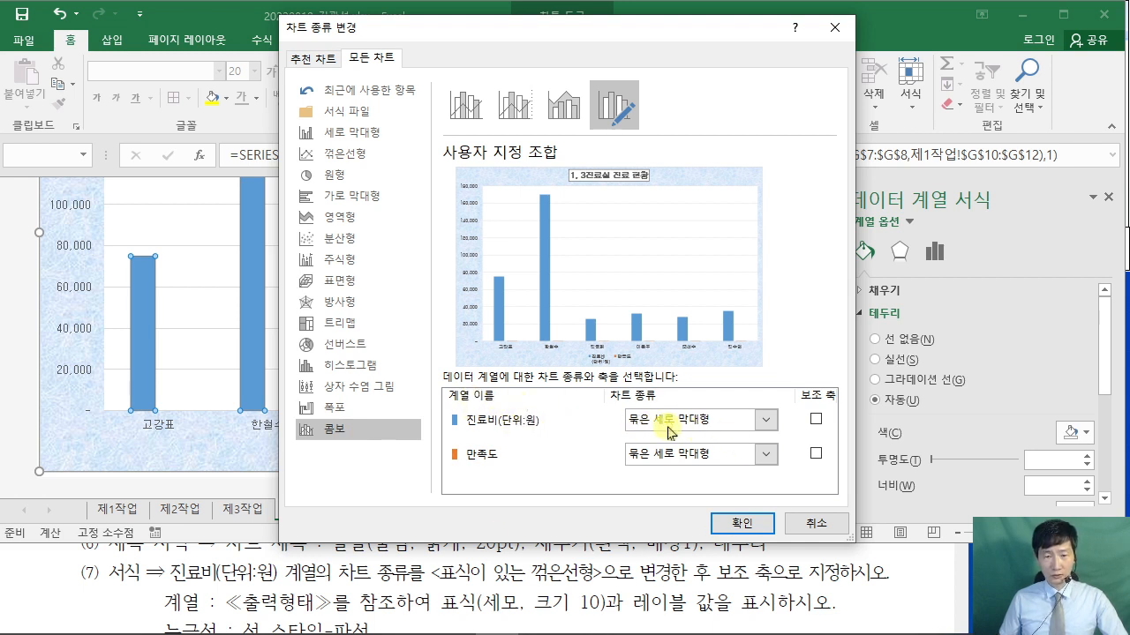
left_click(767, 426)
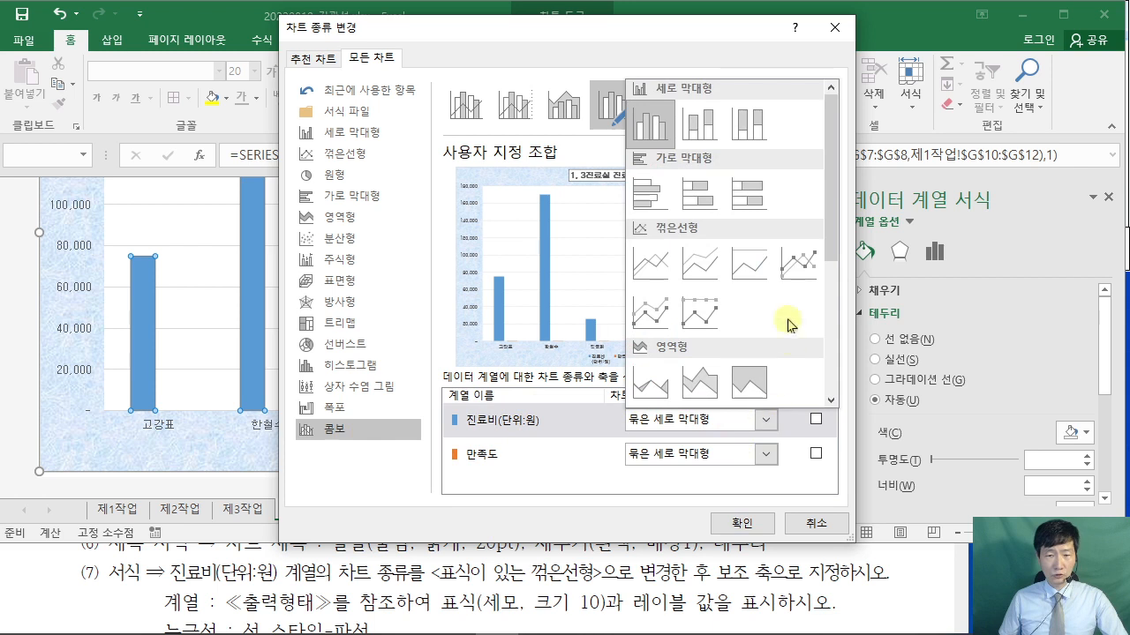
left_click(803, 265)
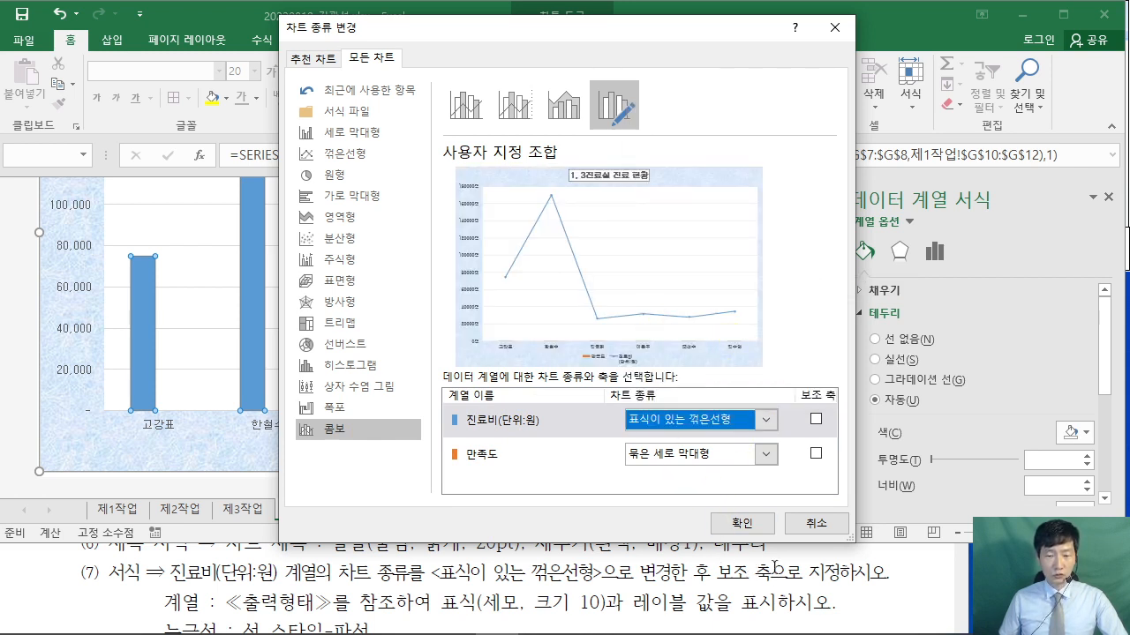
left_click(815, 419)
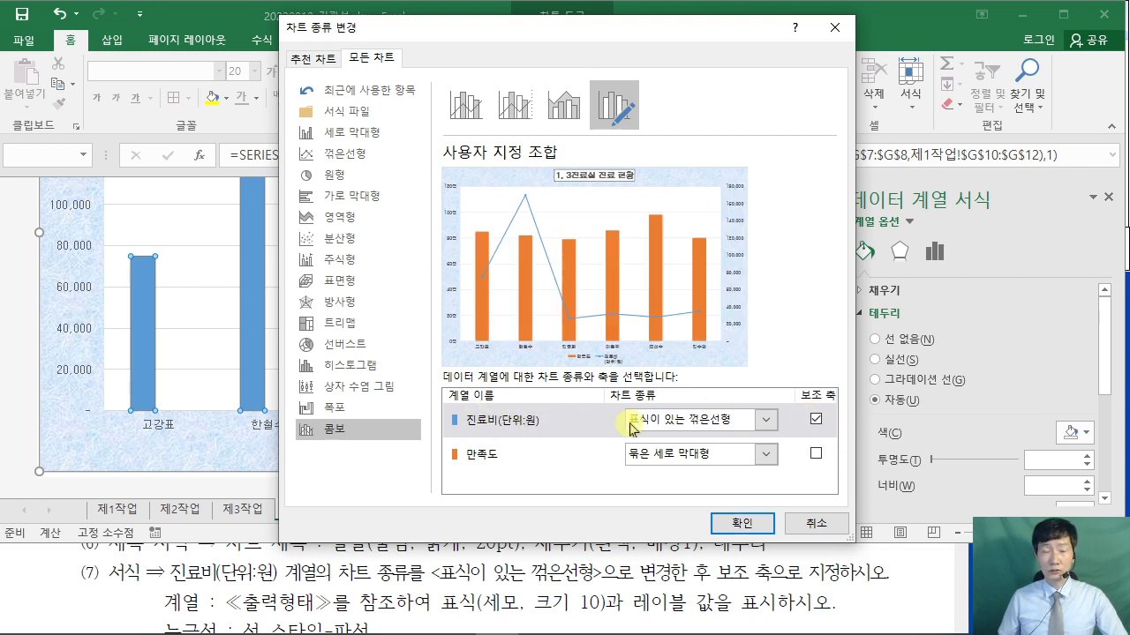
left_click(743, 526)
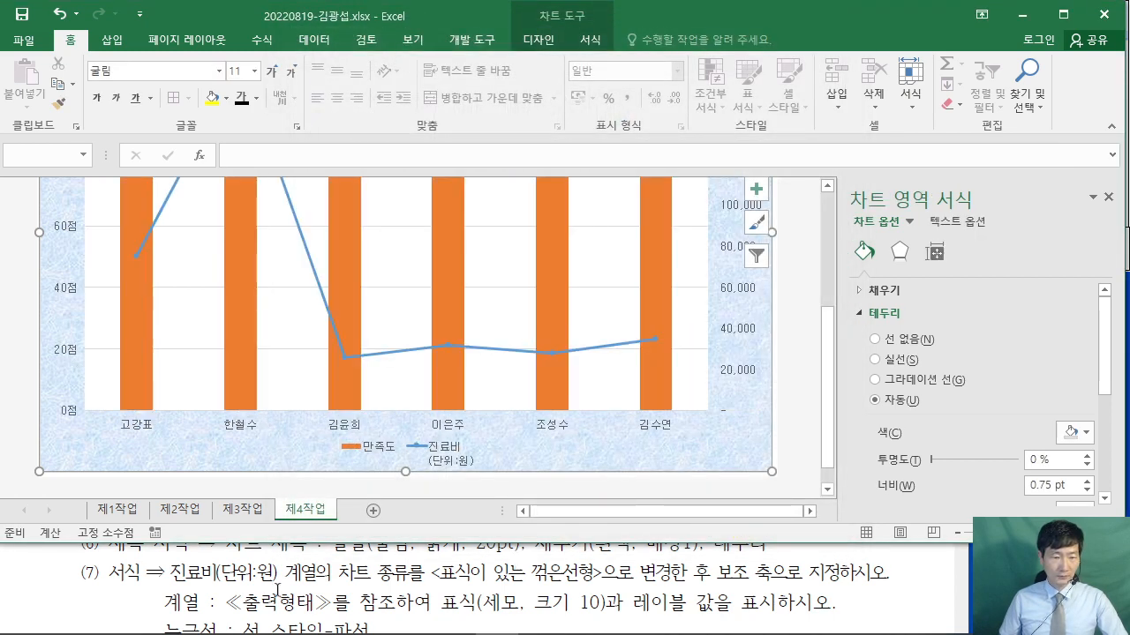
- Check the PDF conditions and select the 진료비 line series
left_click(277, 589)
scroll(236, 589, "down", 1)
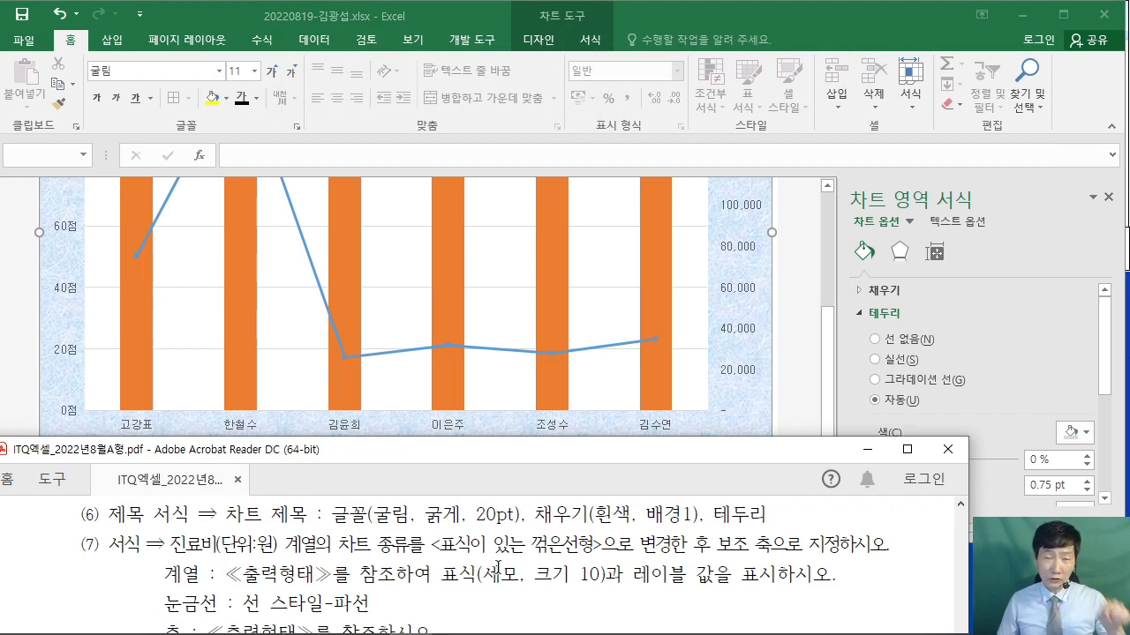
left_click(317, 286)
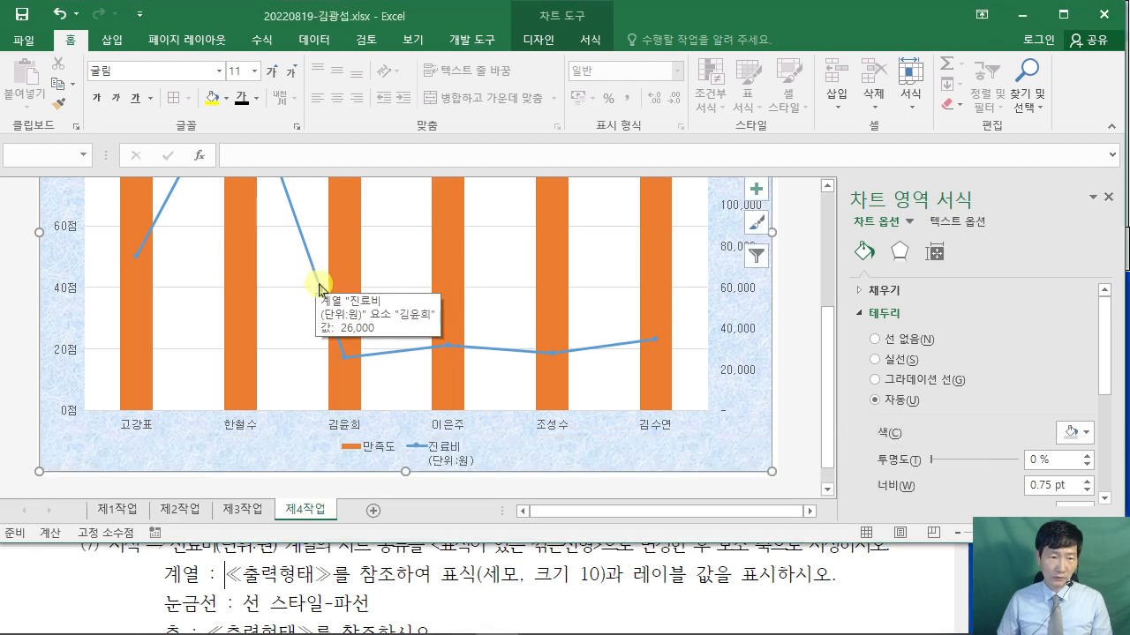
left_click(319, 286)
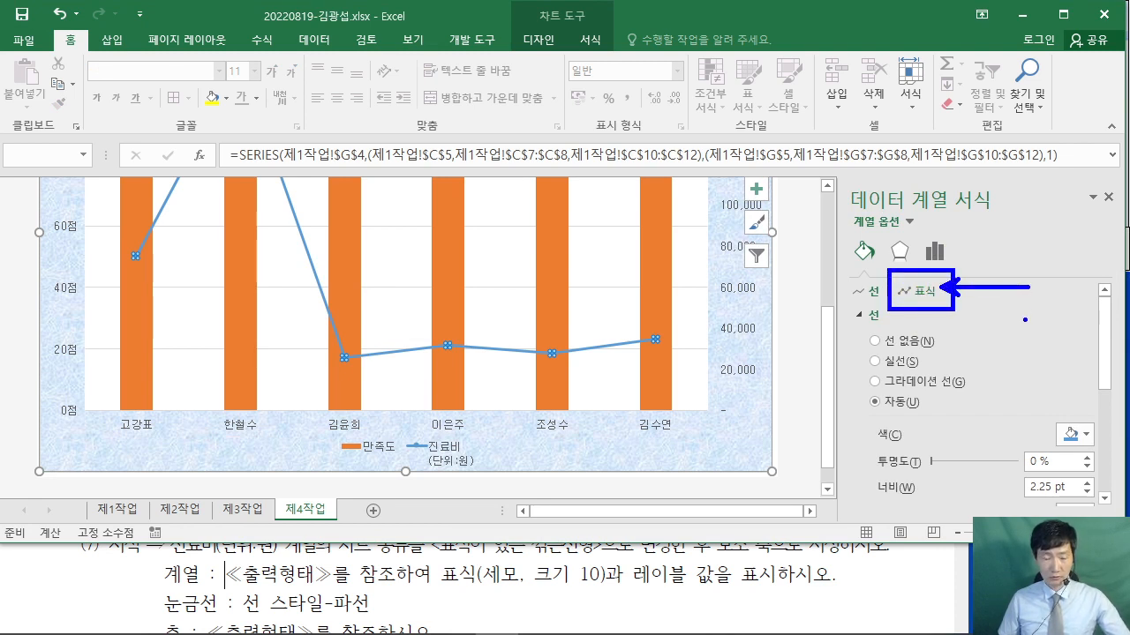
- Set the 진료비 line's built-in marker to triangle with size 10
left_click(916, 294)
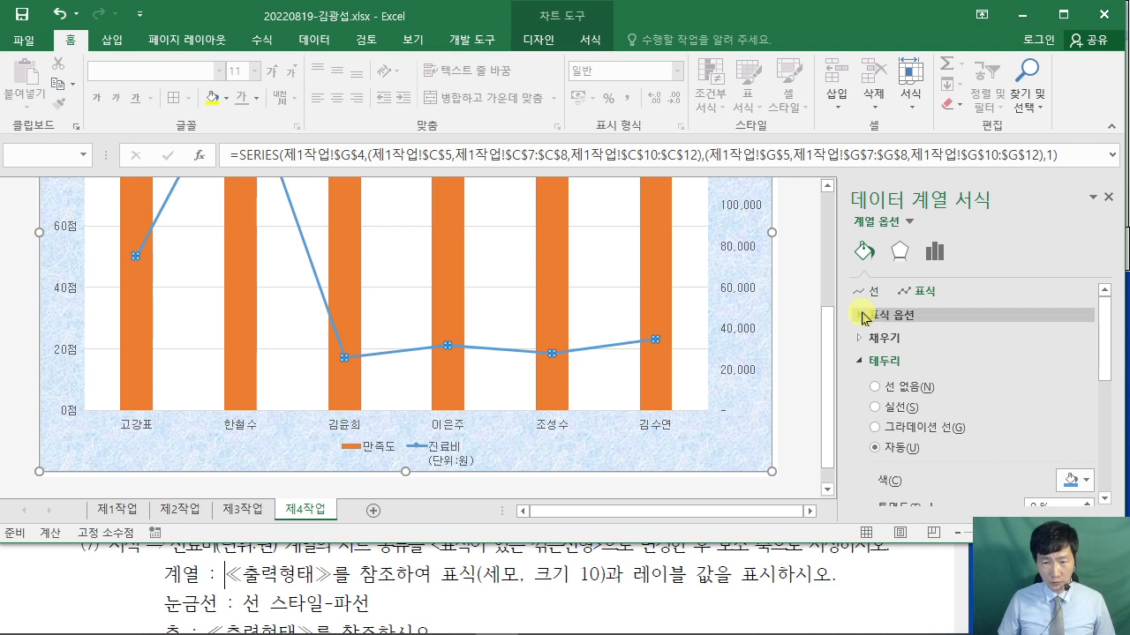
left_click(862, 316)
left_click(875, 381)
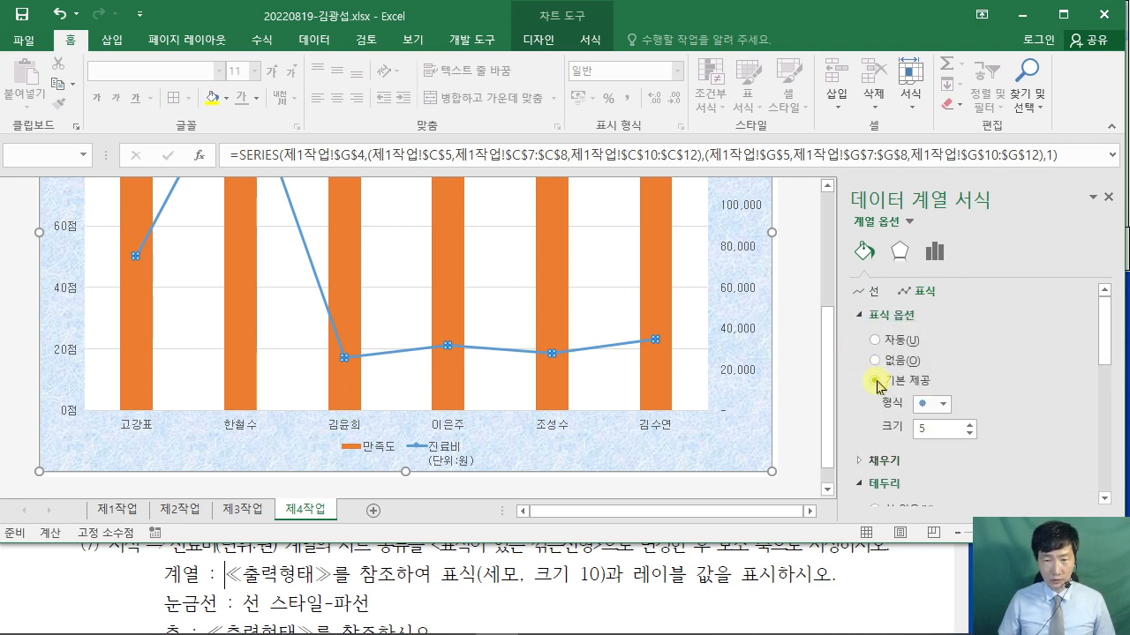
left_click(944, 405)
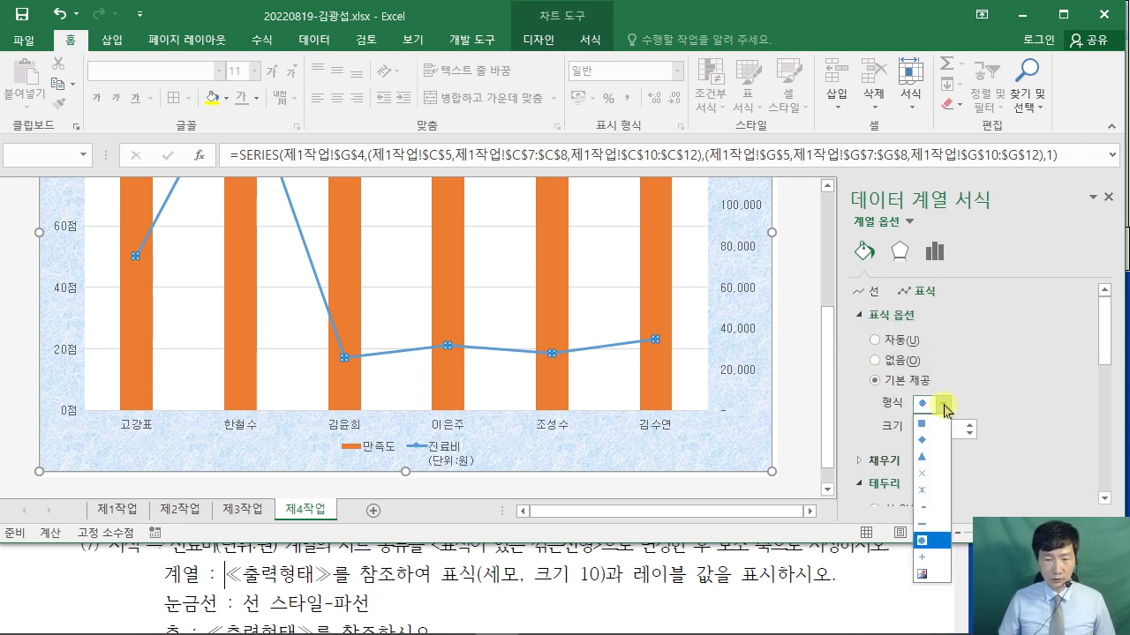
left_click(926, 456)
double_click(932, 429)
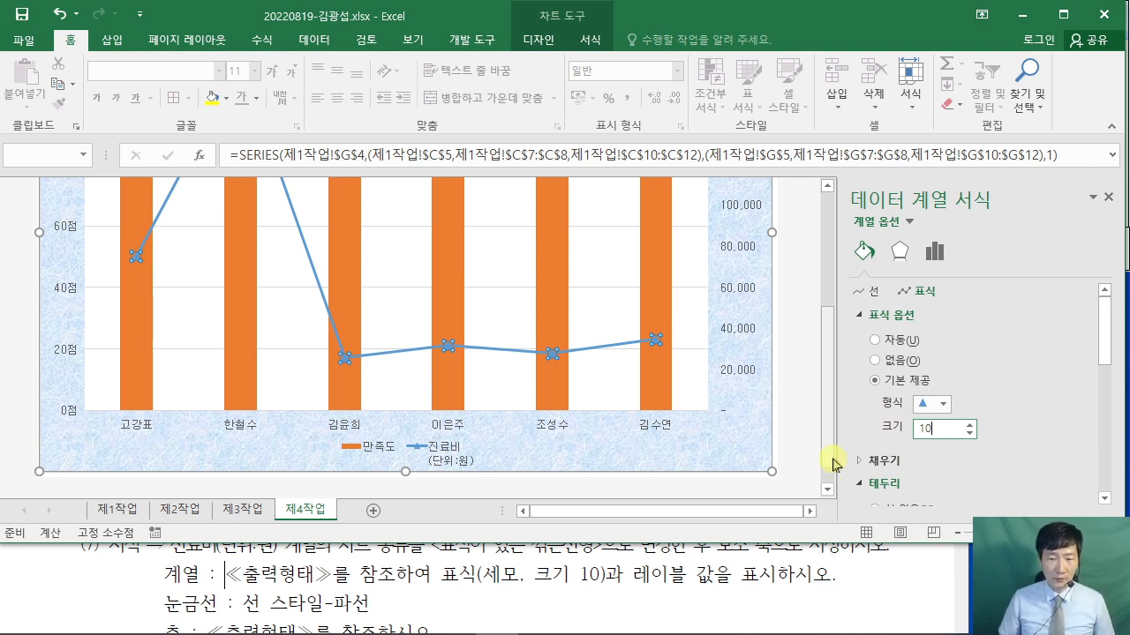
left_click(803, 441)
left_click(889, 601)
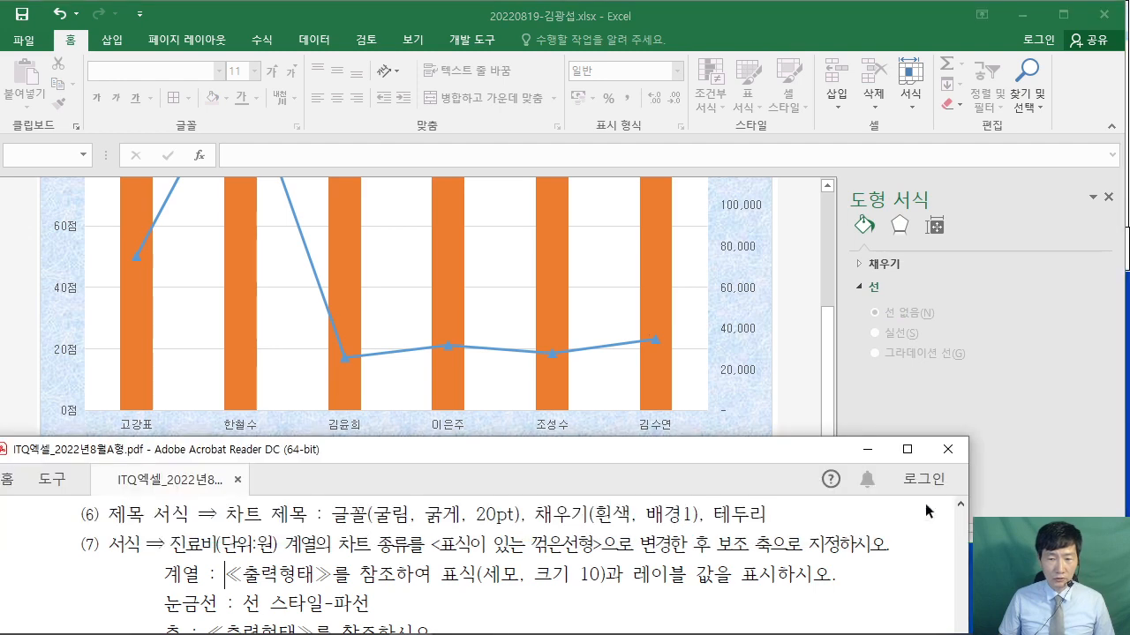
- View the 출력형태 sample chart in the maximized PDF, then return to Excel and select the 만족도 bars
double_click(913, 448)
scroll(741, 432, "down", 1)
scroll(741, 431, "down", 5)
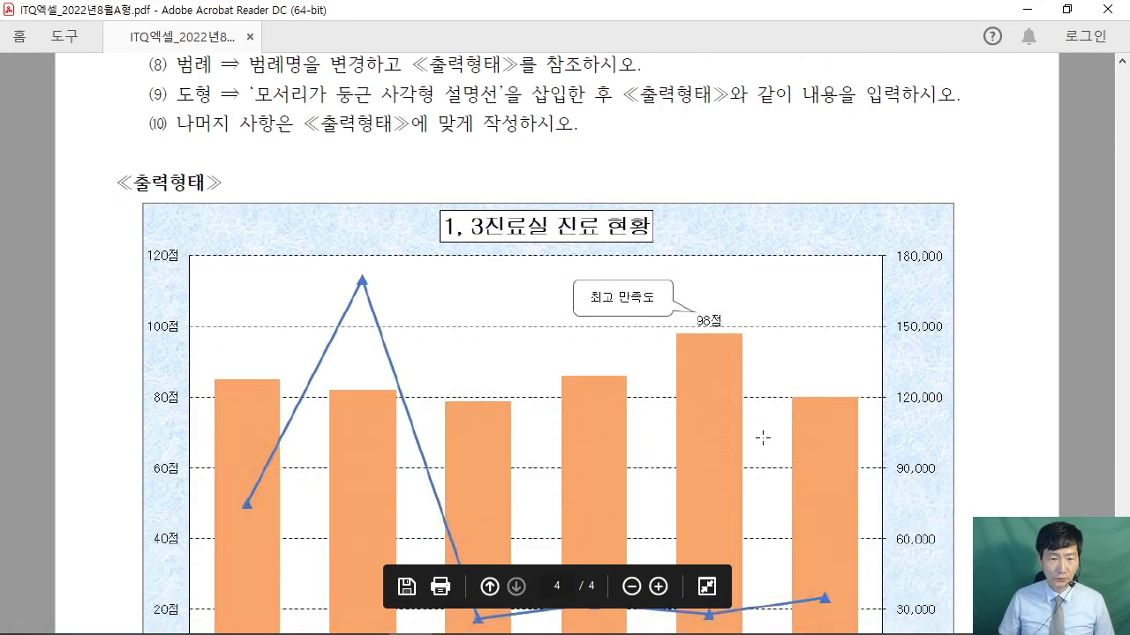
scroll(726, 300, "down", 1)
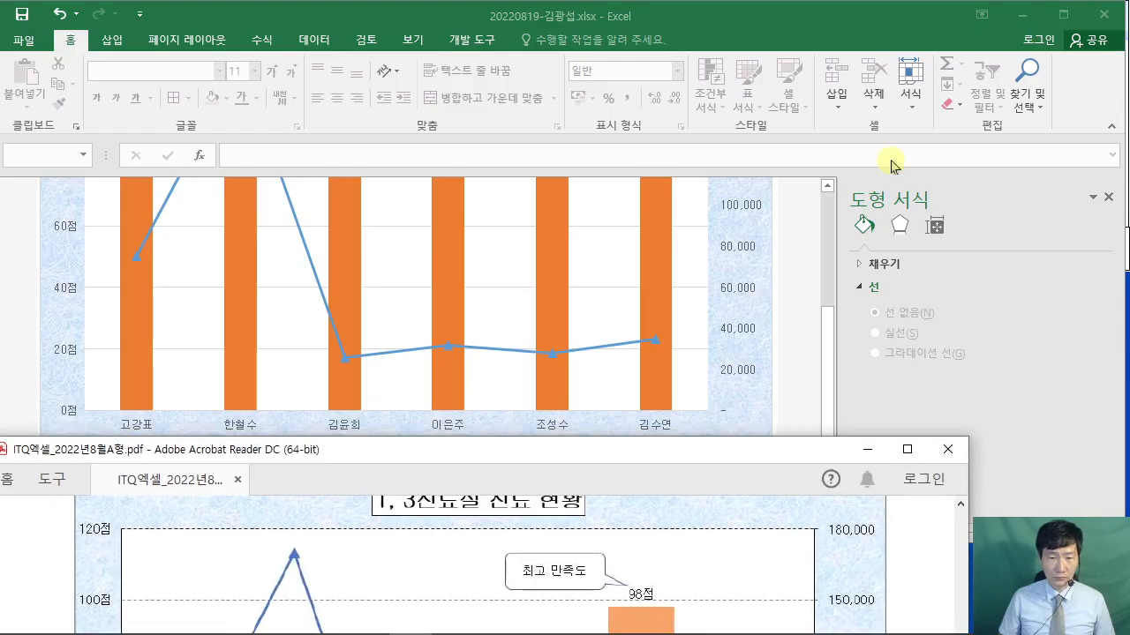
left_click(1066, 9)
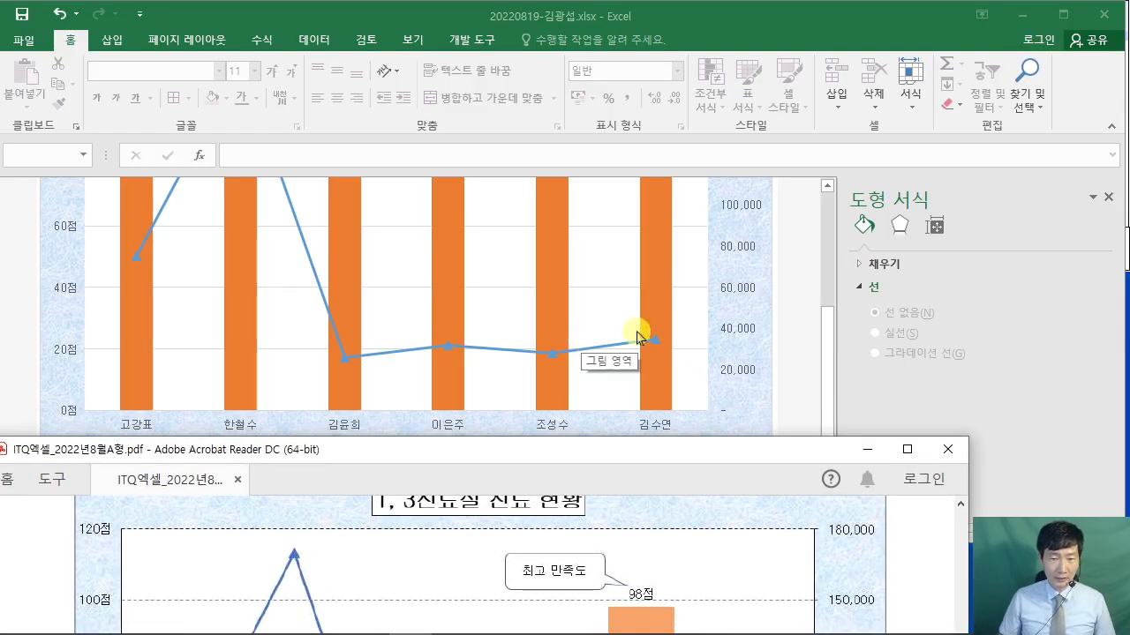
left_click(801, 355)
scroll(785, 362, "up", 2)
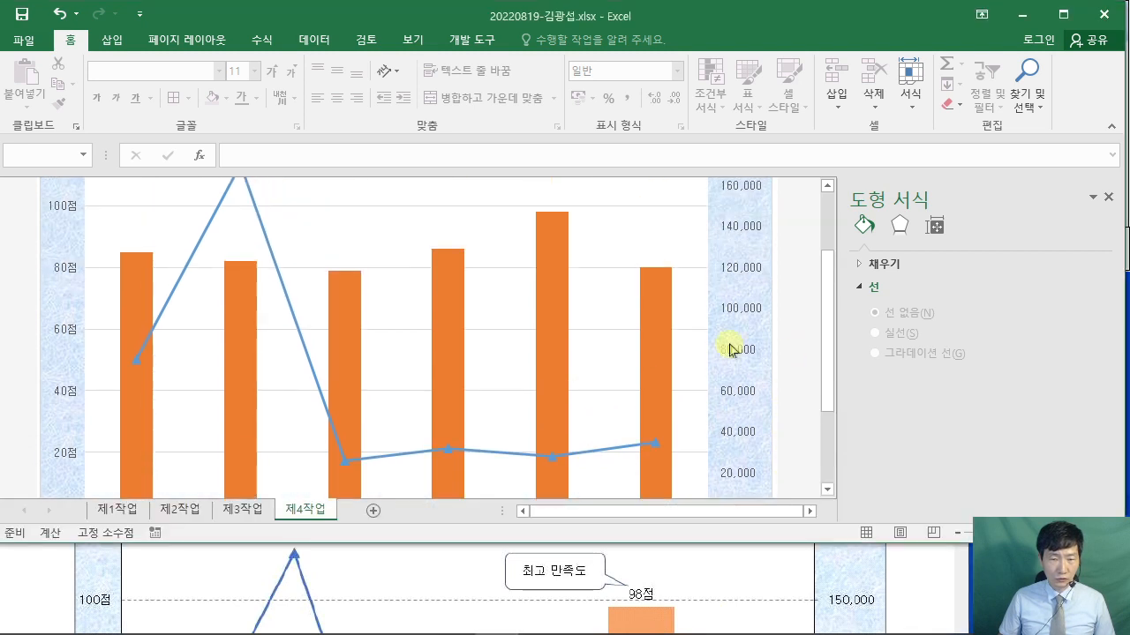
left_click(555, 309)
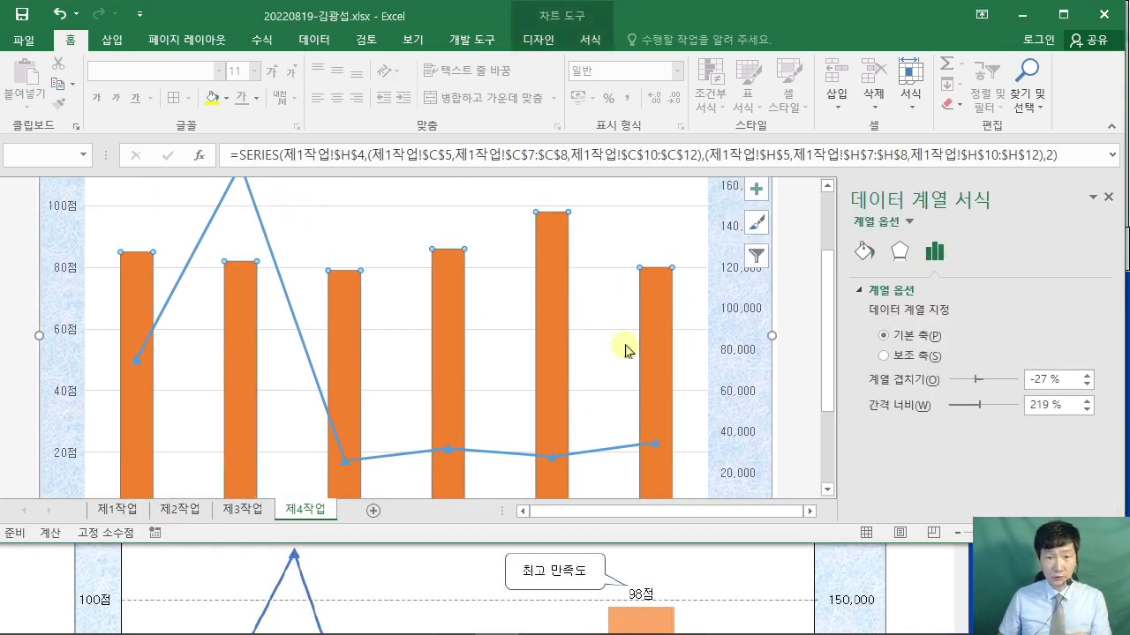
- Add an Outside End data label reading 98점 to the tallest 만족도 bar alone
left_click(553, 324)
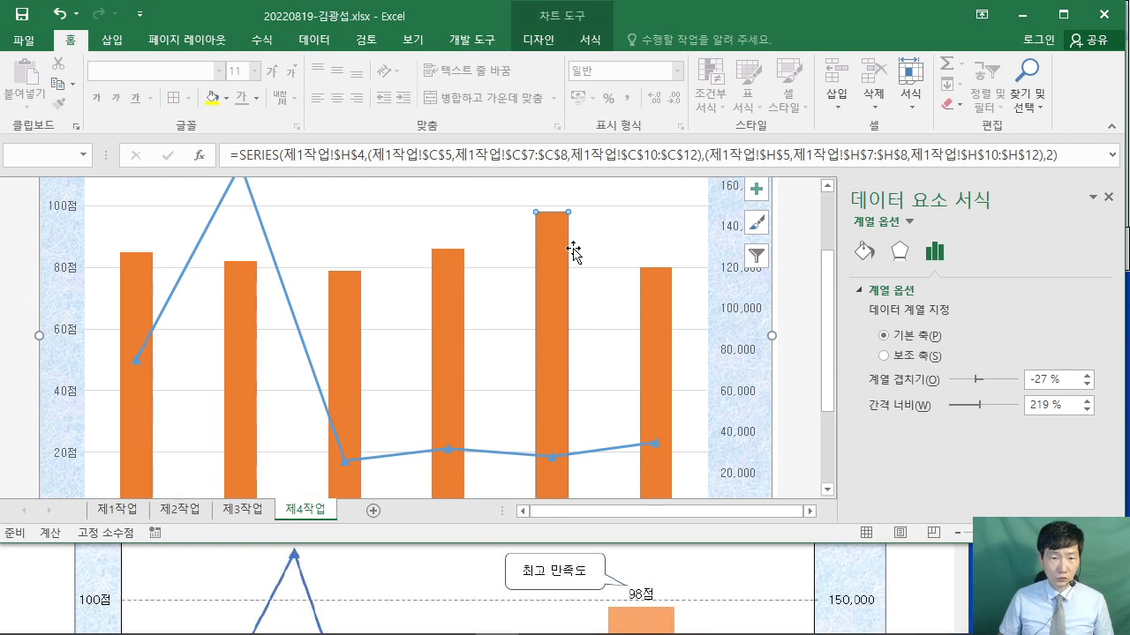
left_click(538, 42)
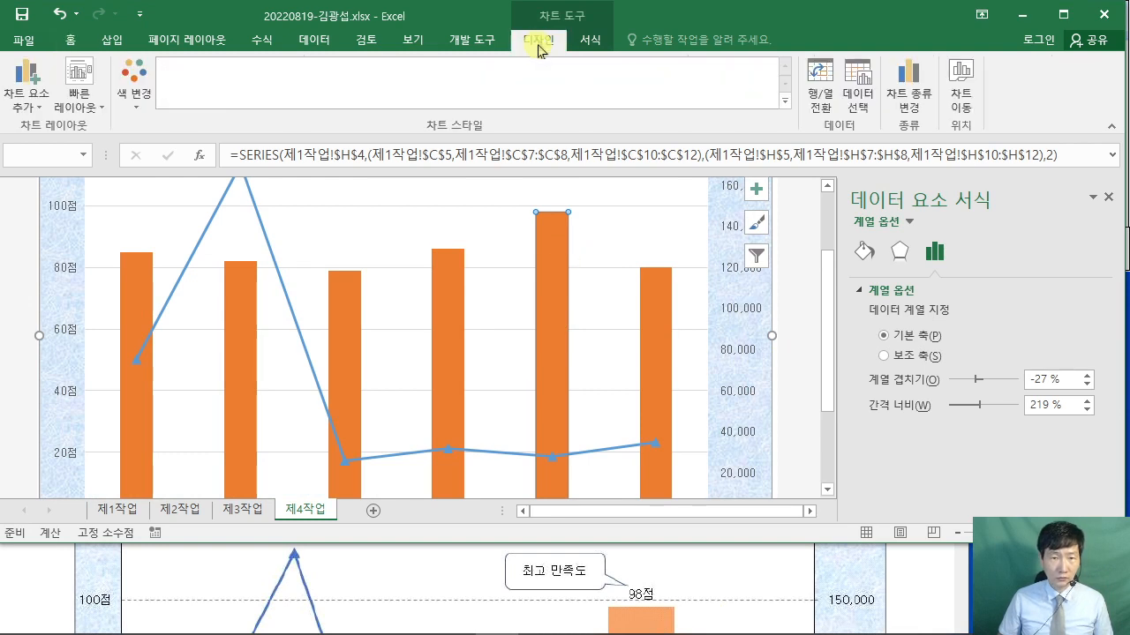
left_click(43, 110)
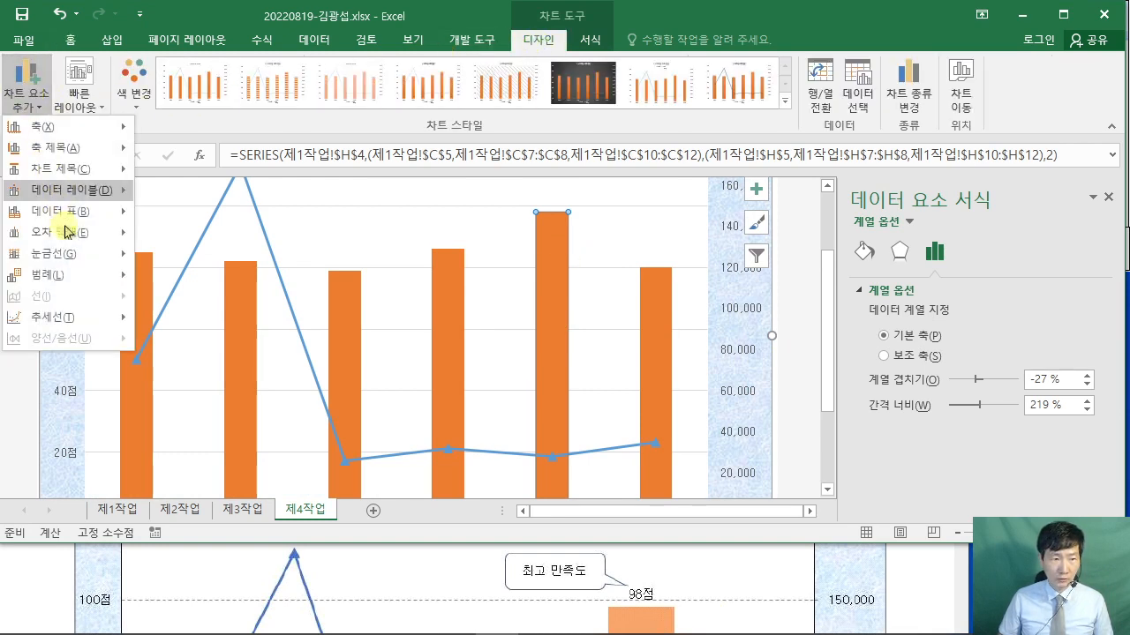
mouse_move(79, 189)
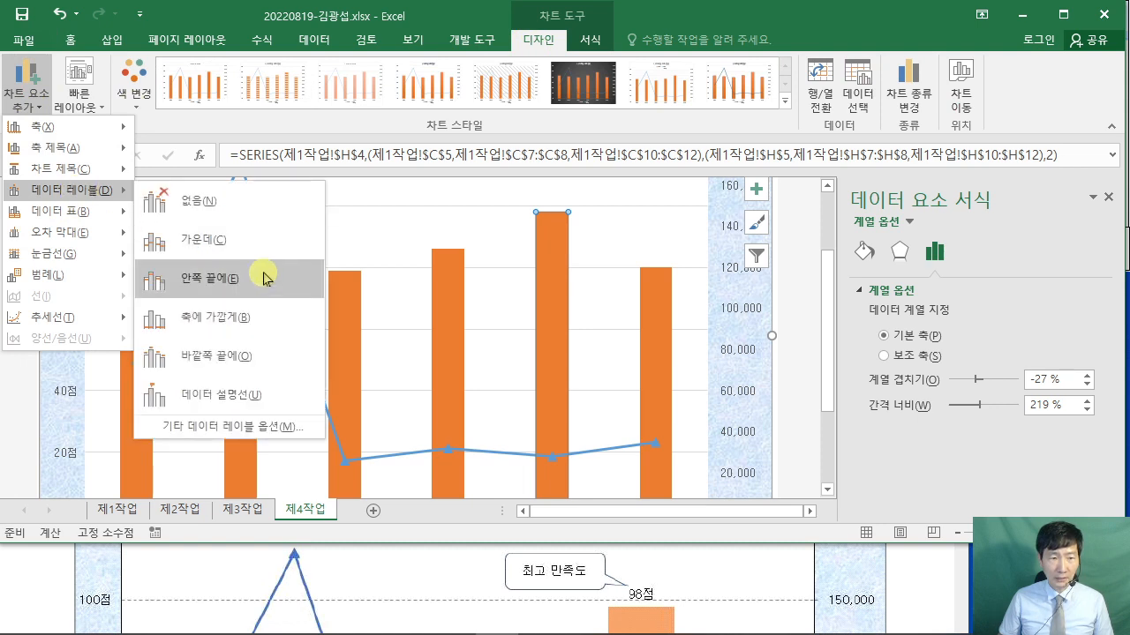
left_click(257, 356)
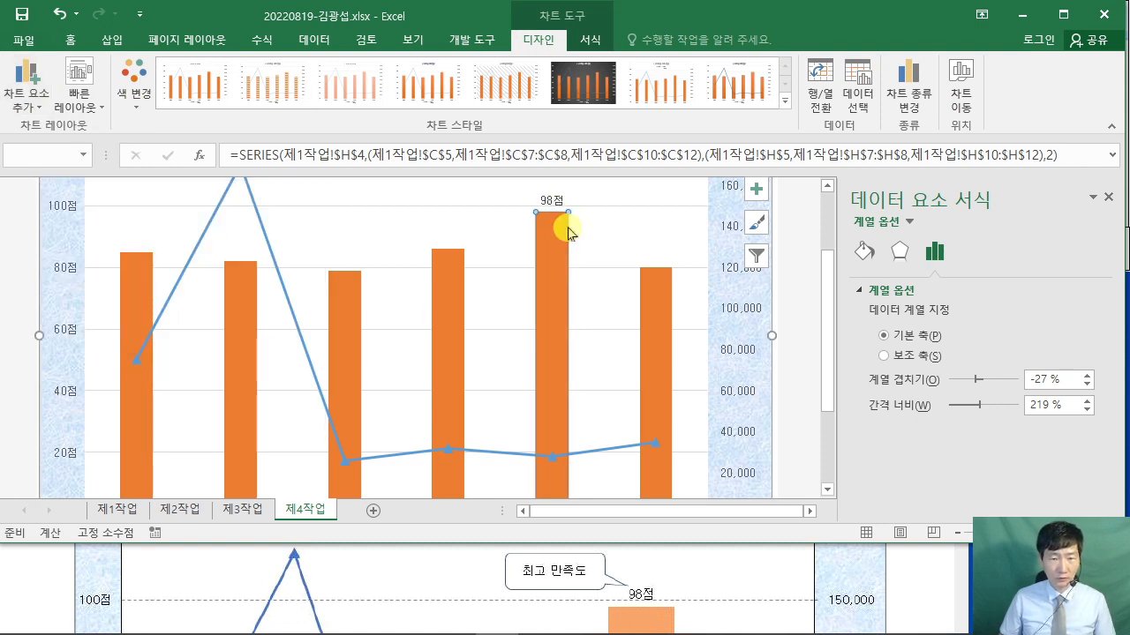
left_click(922, 593)
- Find the gridline style requirement in the exam PDF
scroll(920, 593, "up", 3)
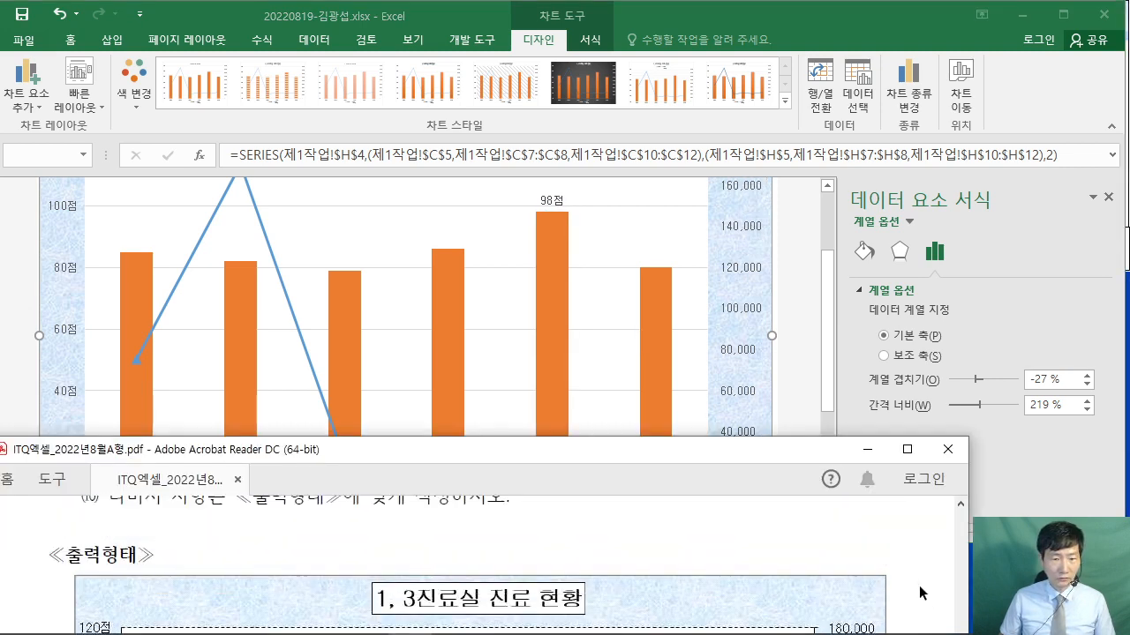
scroll(920, 593, "up", 6)
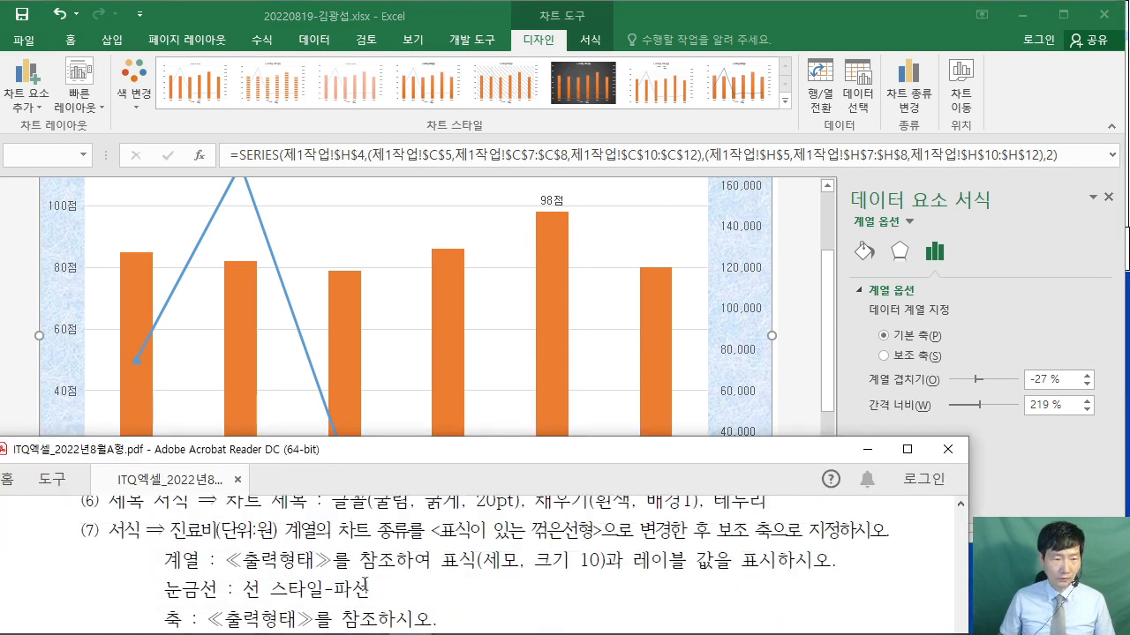
scroll(339, 576, "down", 1)
left_click_drag(162, 576, 371, 576)
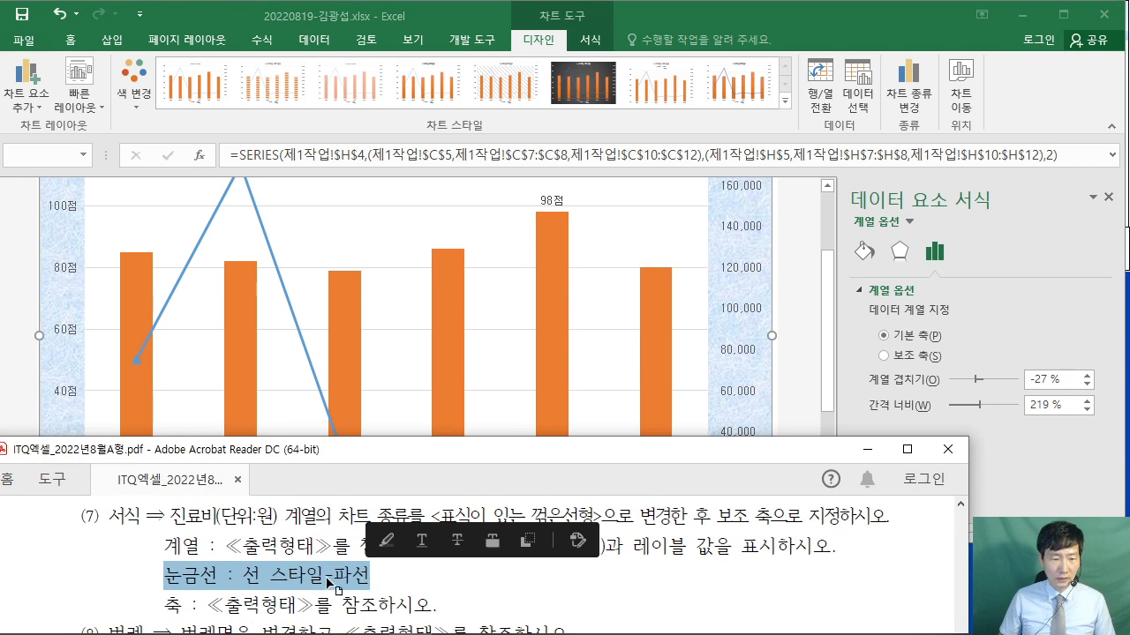
left_click(327, 575)
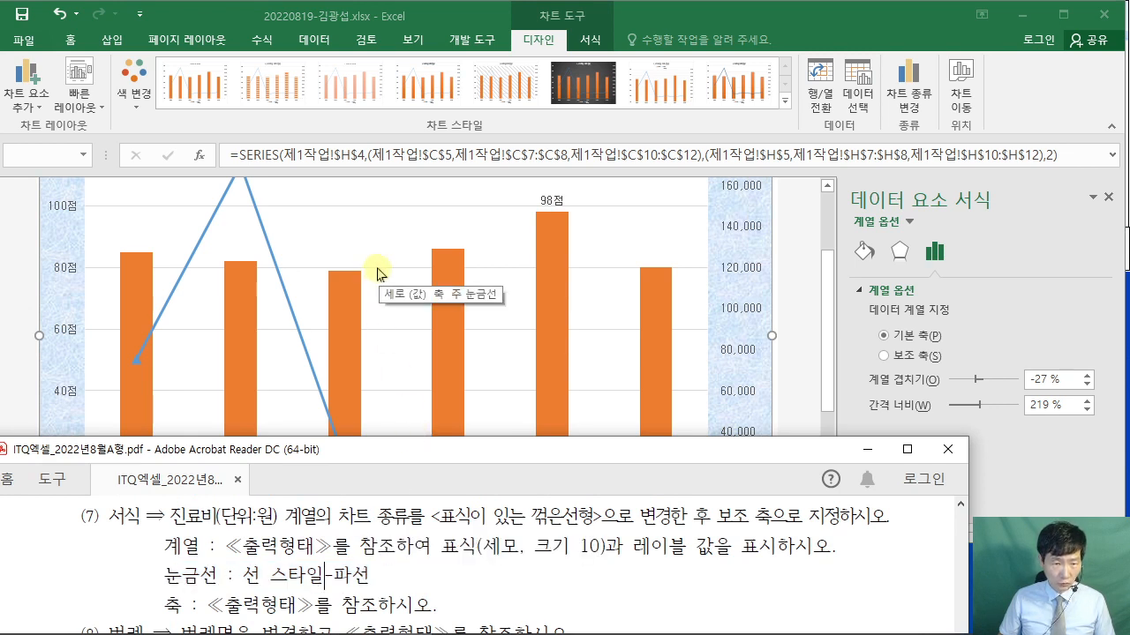
- Set the major gridlines to a solid line with a dashed dash type
left_click(376, 273)
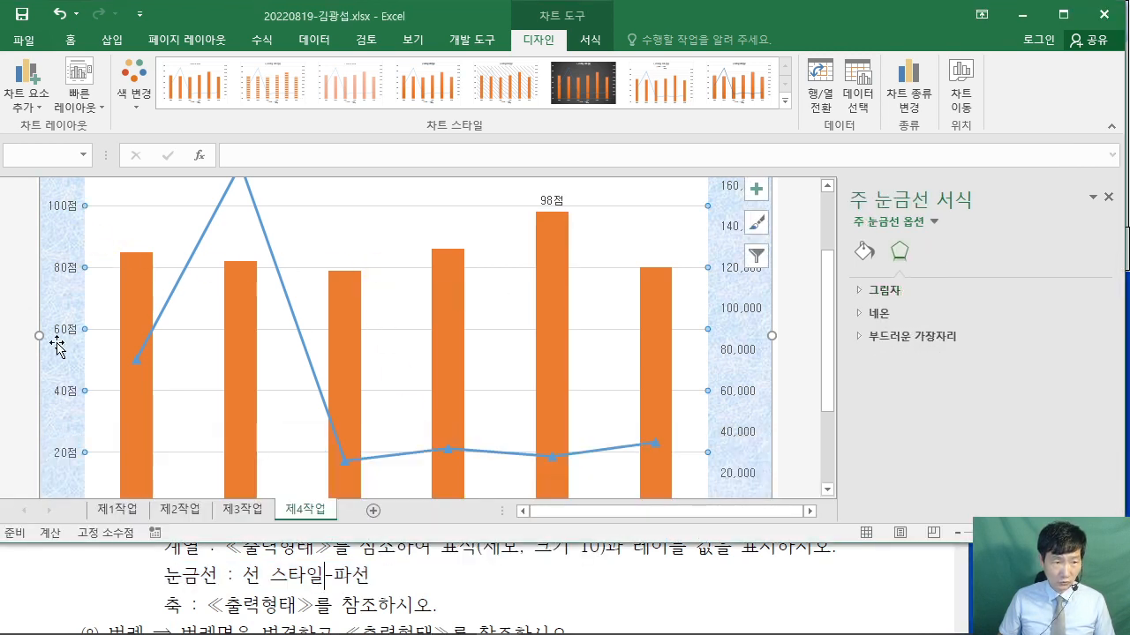
left_click(864, 256)
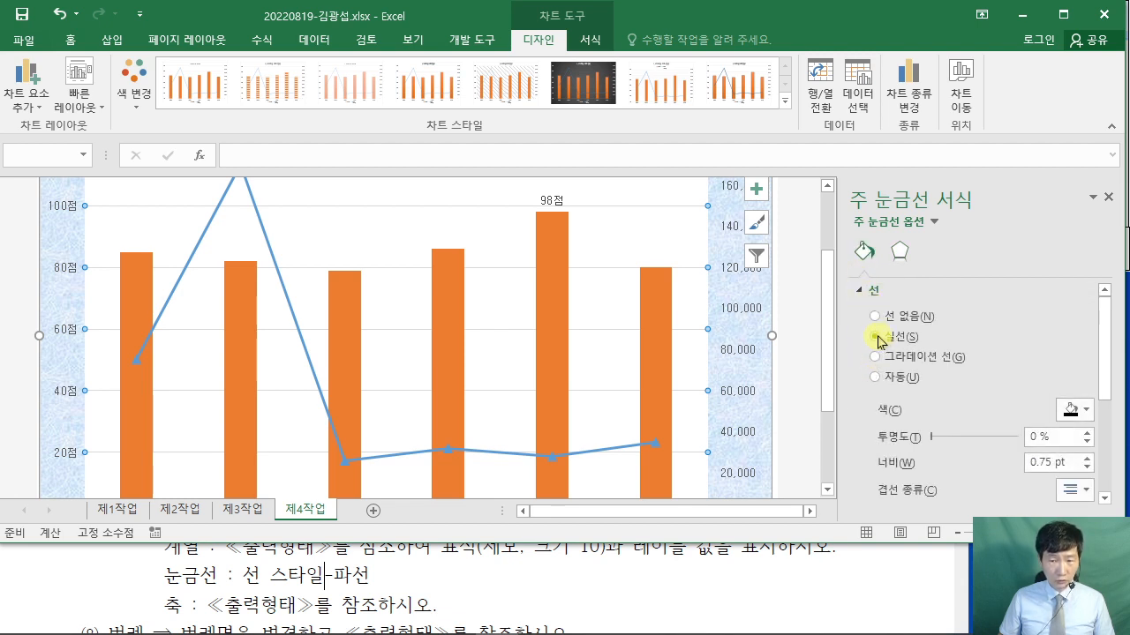
left_click(876, 338)
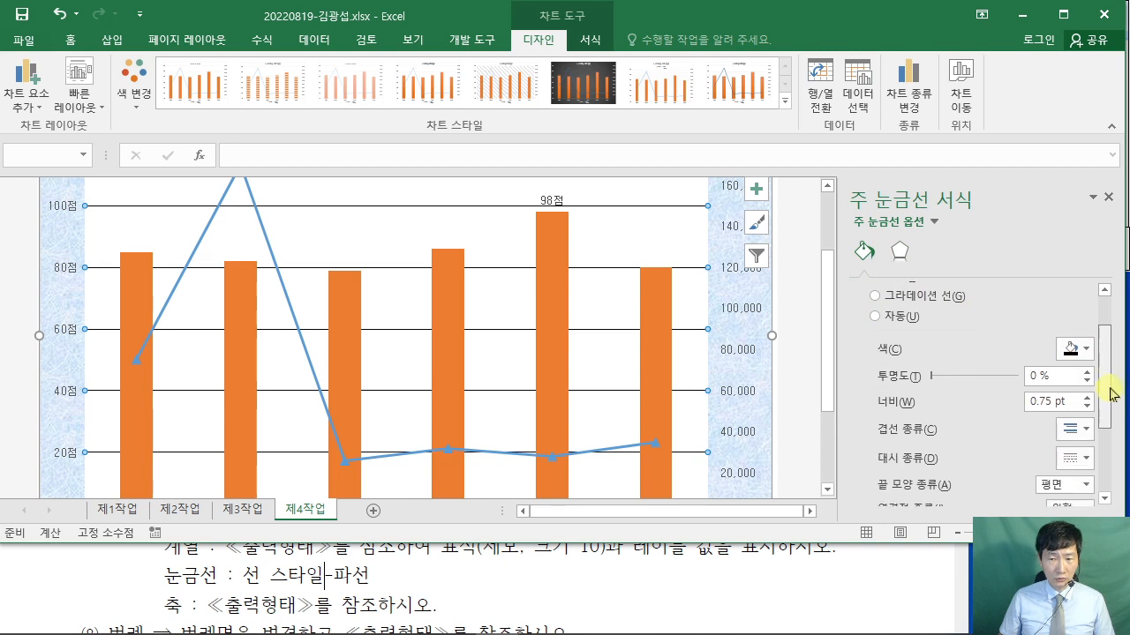
scroll(1102, 360, "down", 4)
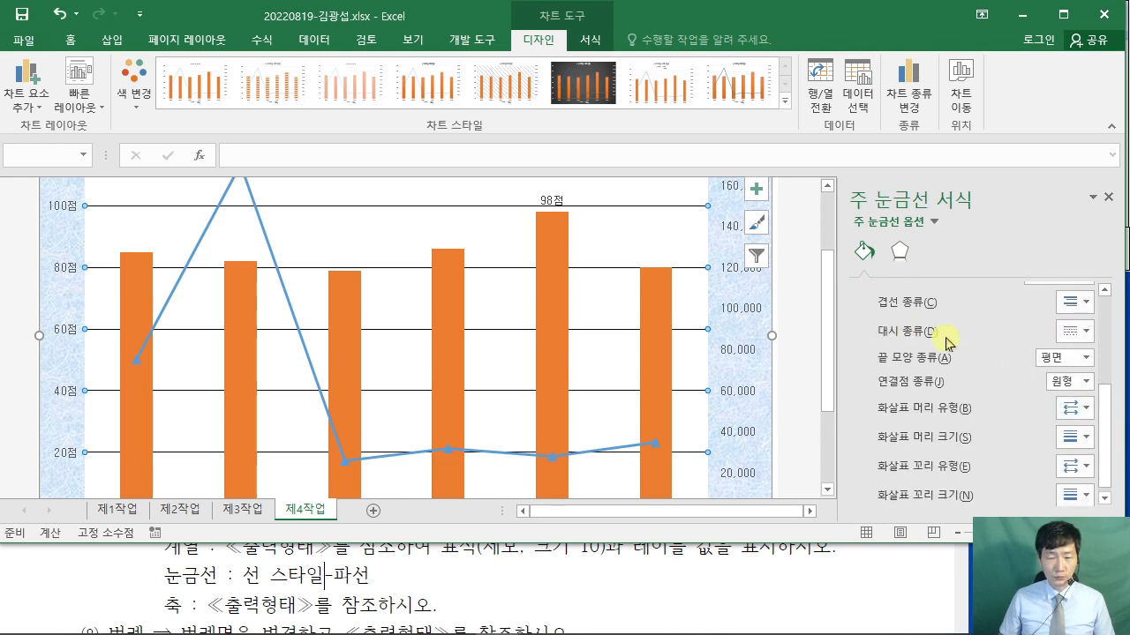
left_click(1075, 331)
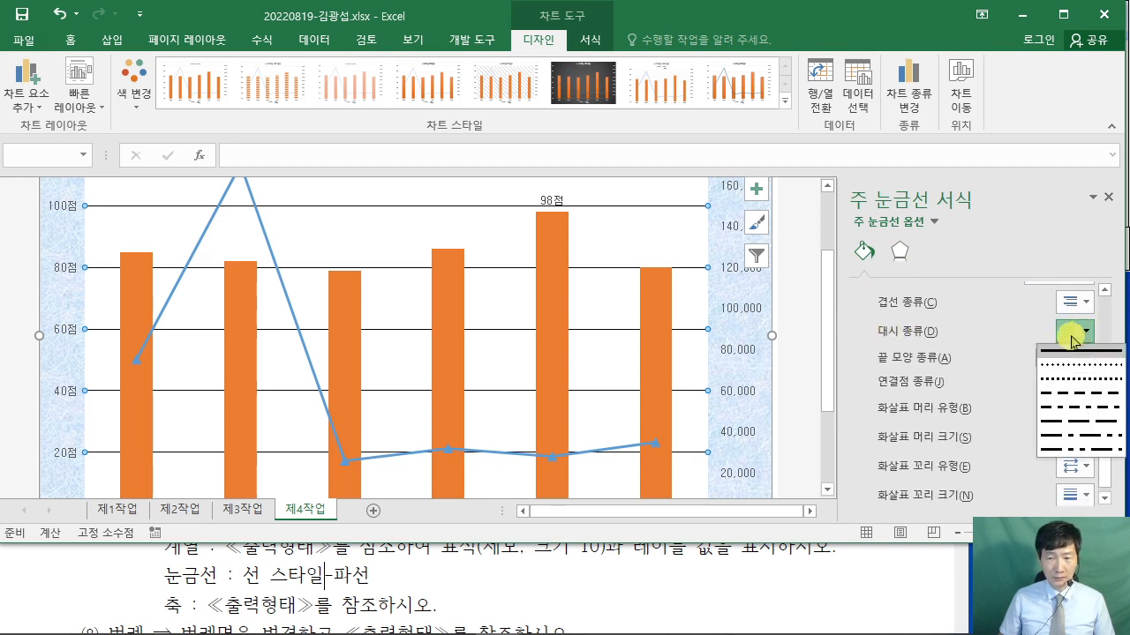
left_click(1068, 397)
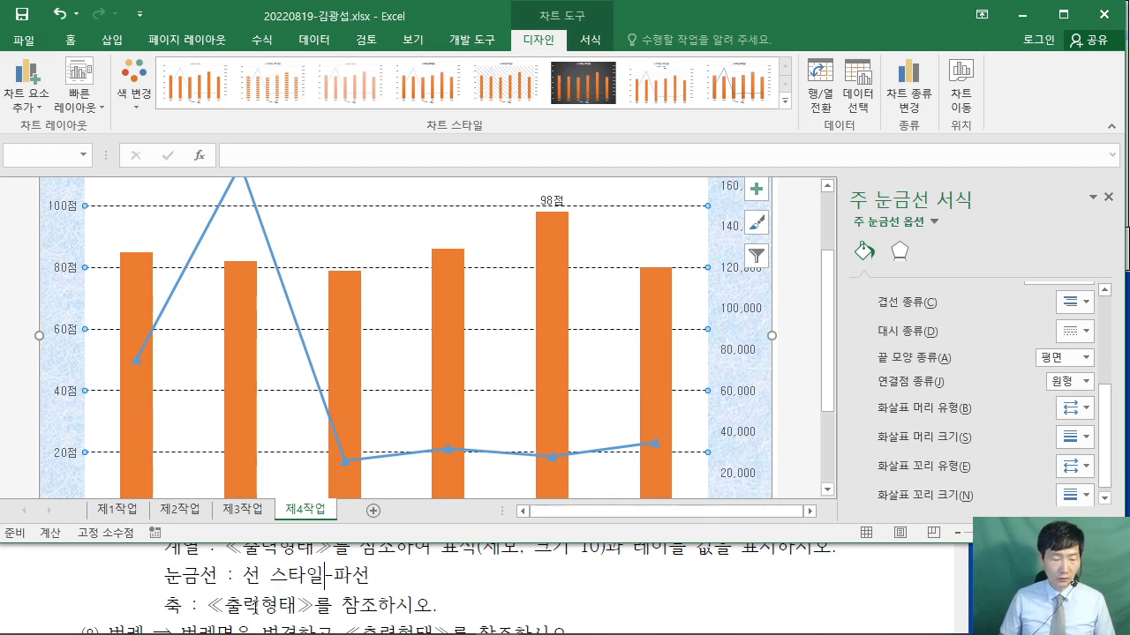
left_click(796, 607)
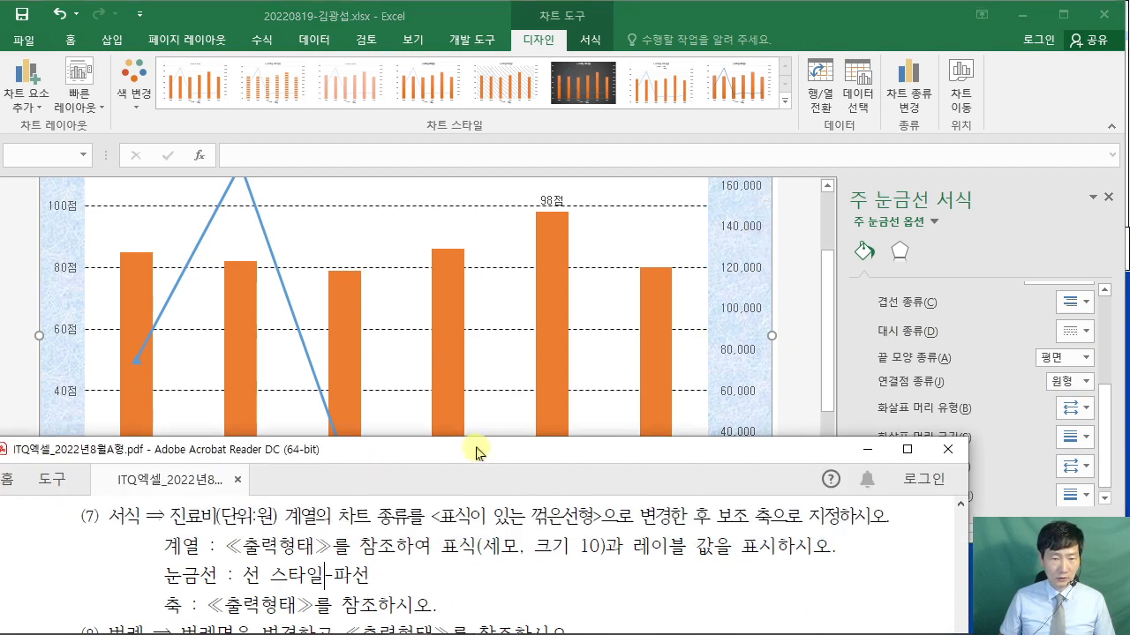
- Arrange the PDF on the left half and Excel on the right side by side
left_click_drag(475, 452, 2, 318)
left_click(838, 194)
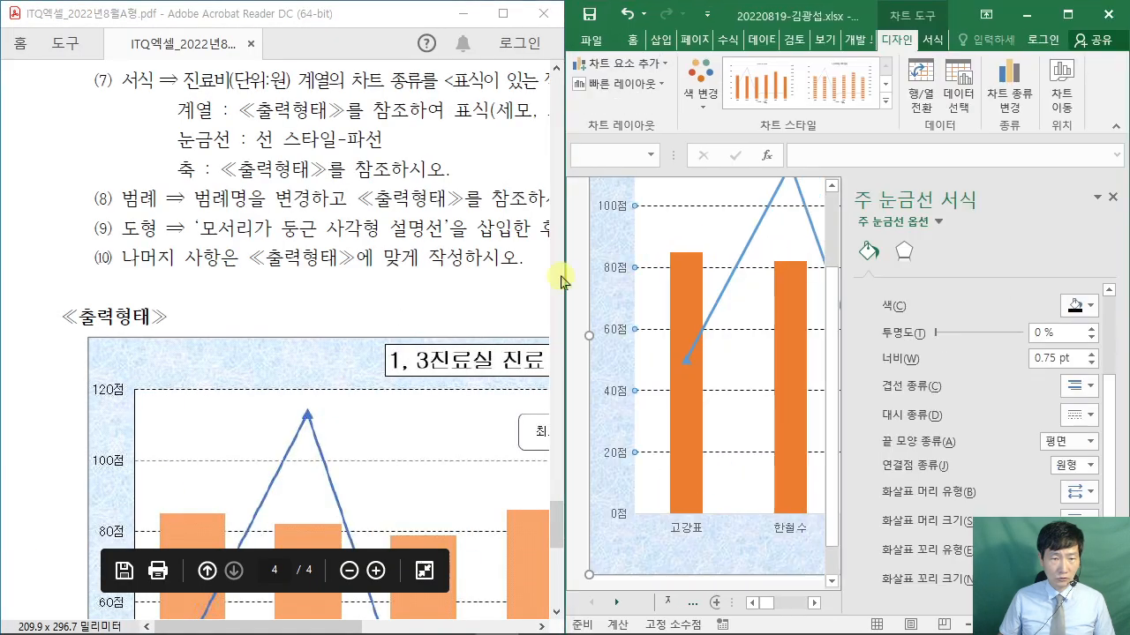
scroll(401, 259, "down", 4)
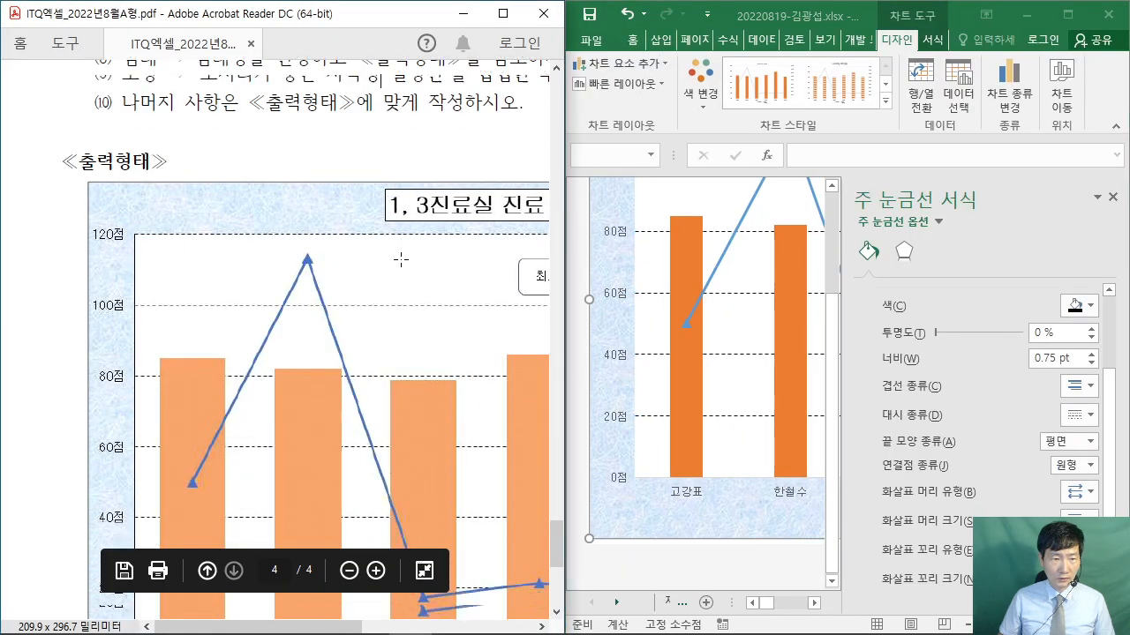
scroll(401, 259, "down", 3)
left_click_drag(564, 262, 293, 264)
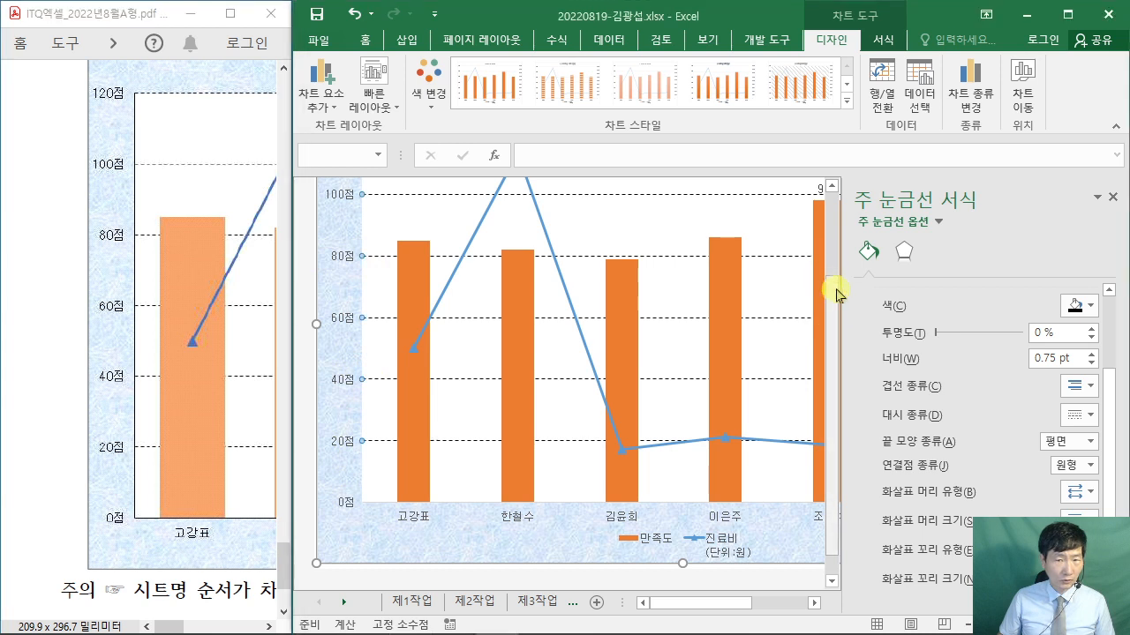
left_click_drag(832, 290, 839, 243)
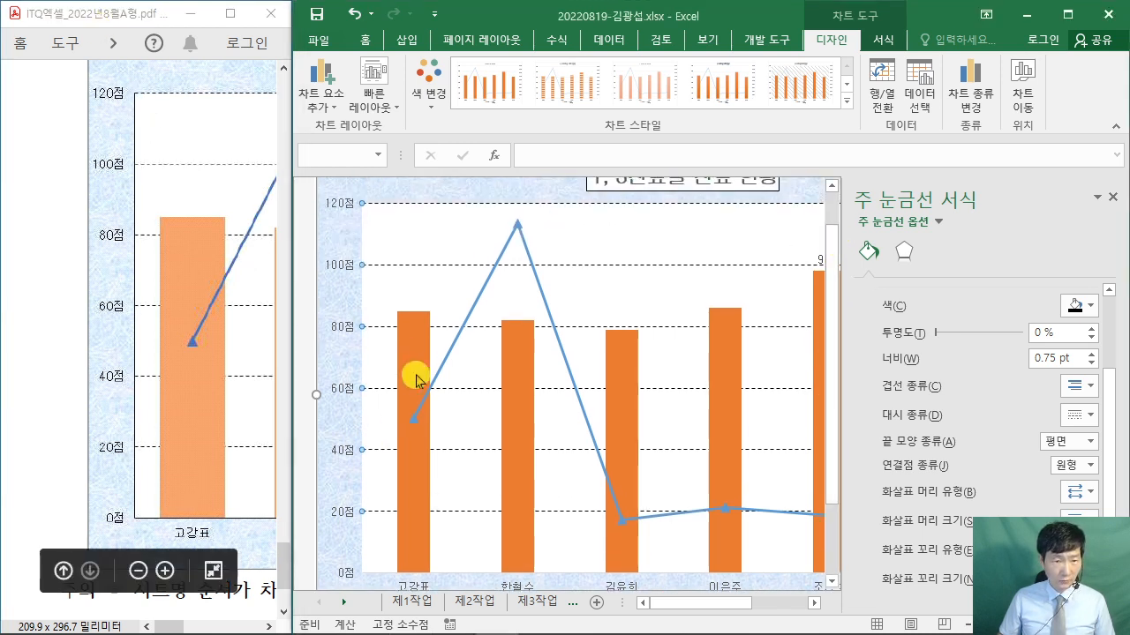
- Give the left value axis and bottom category axis solid lines
left_click(341, 334)
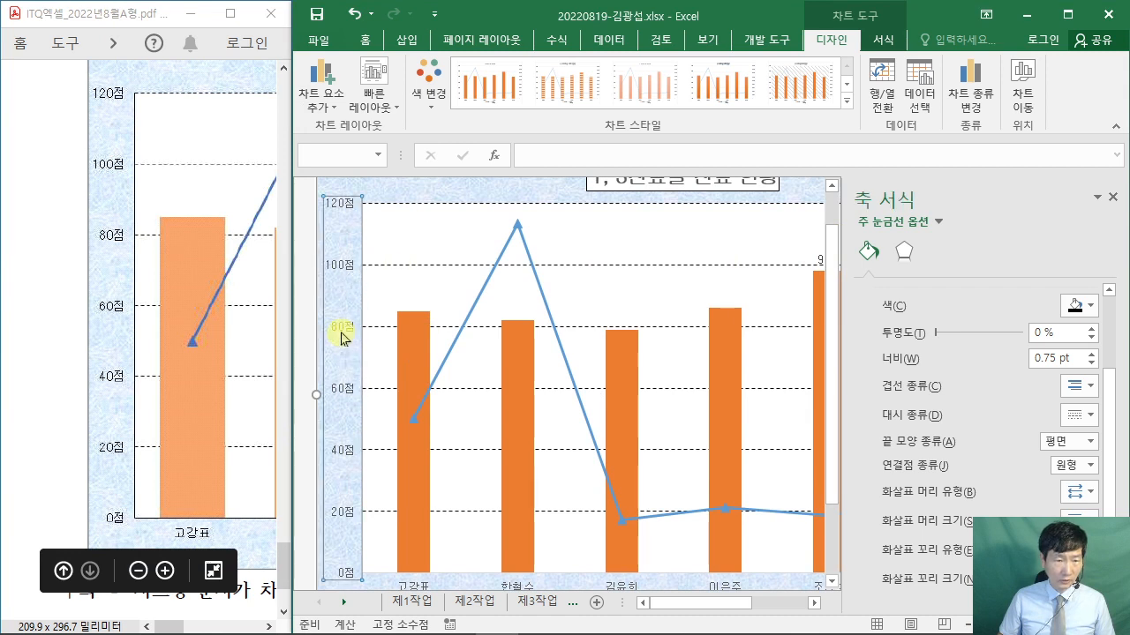
scroll(935, 327, "up", 3)
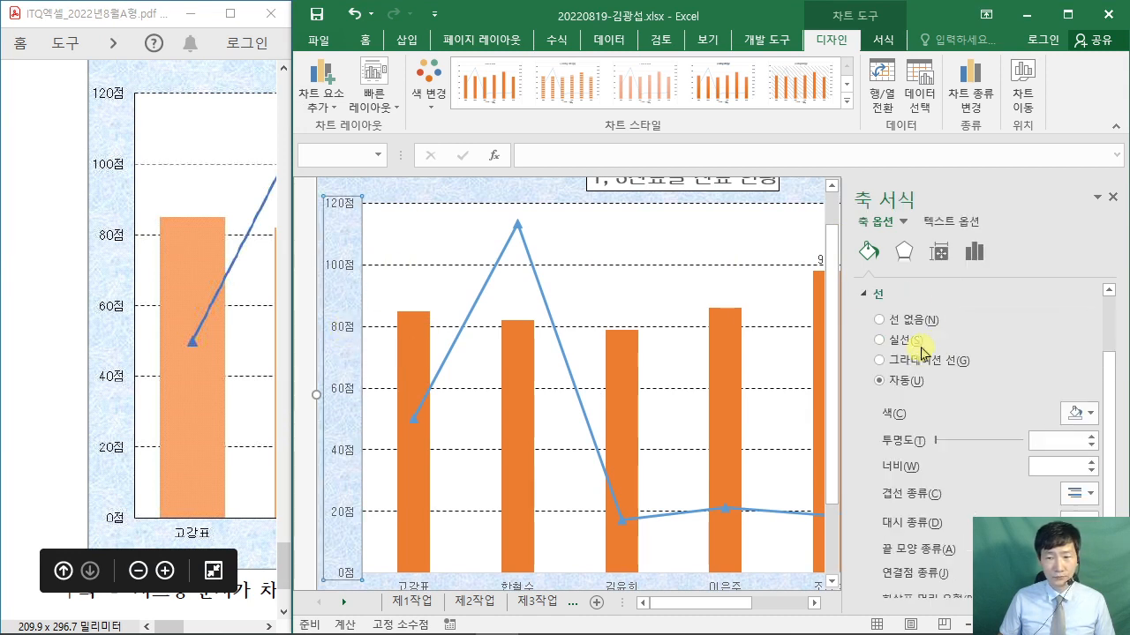
left_click(898, 360)
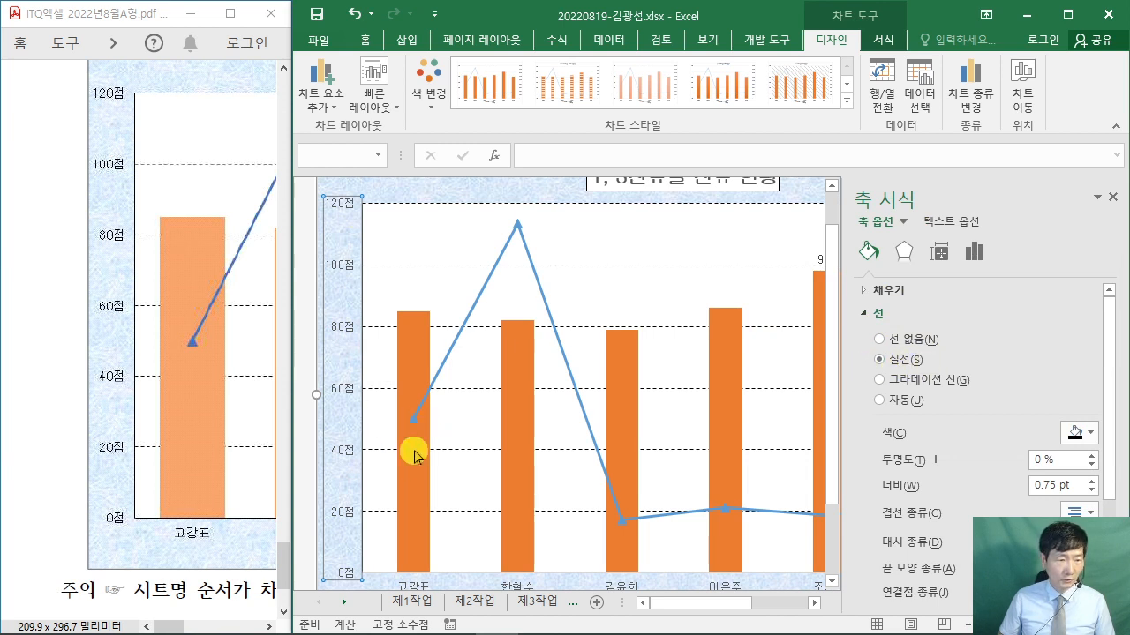
scroll(392, 480, "down", 1)
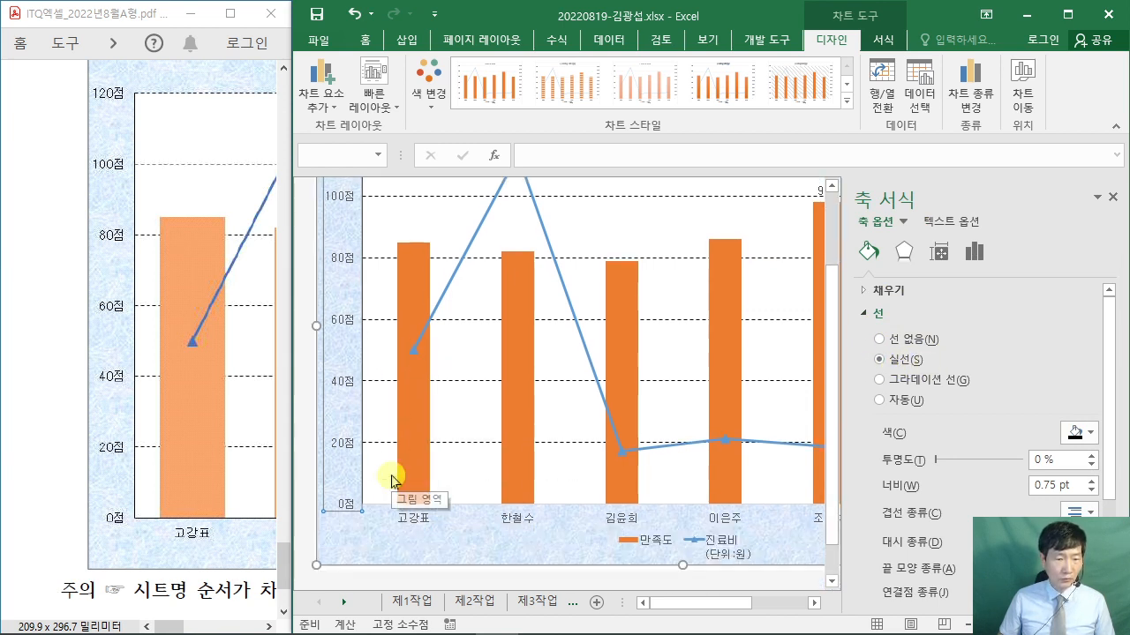
left_click(411, 523)
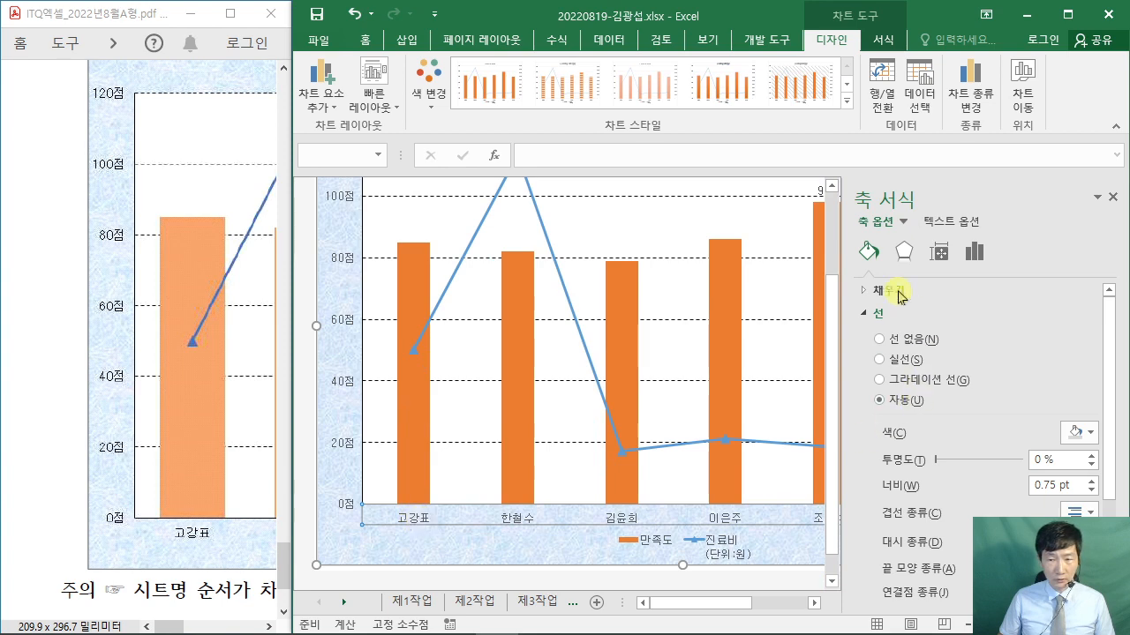
left_click(894, 362)
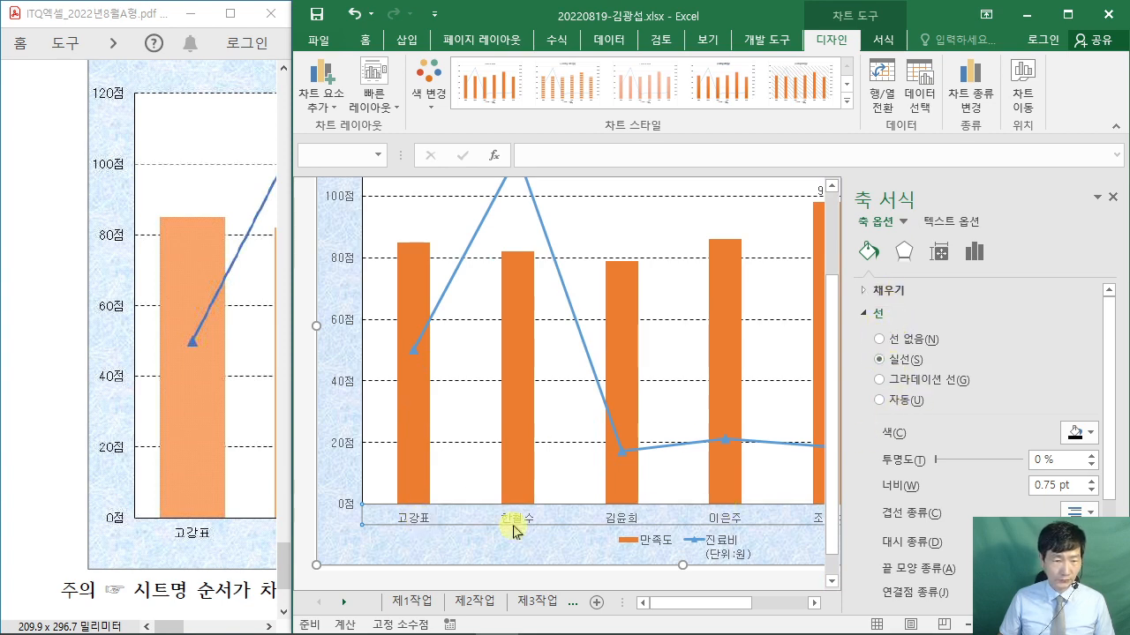
left_click_drag(165, 628, 247, 630)
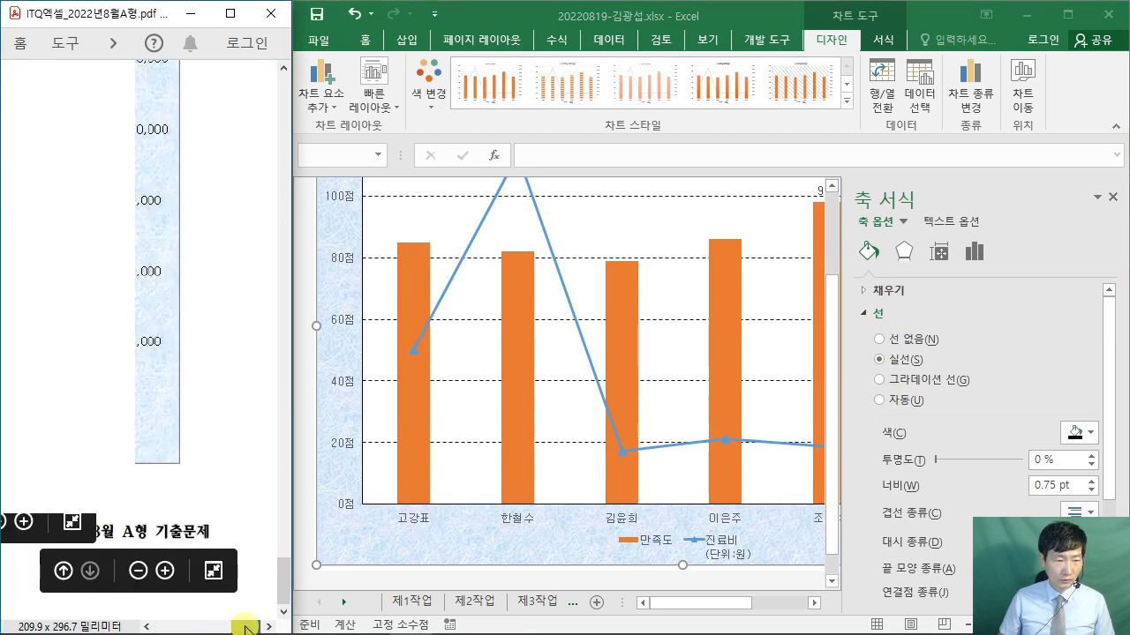
scroll(226, 456, "up", 5)
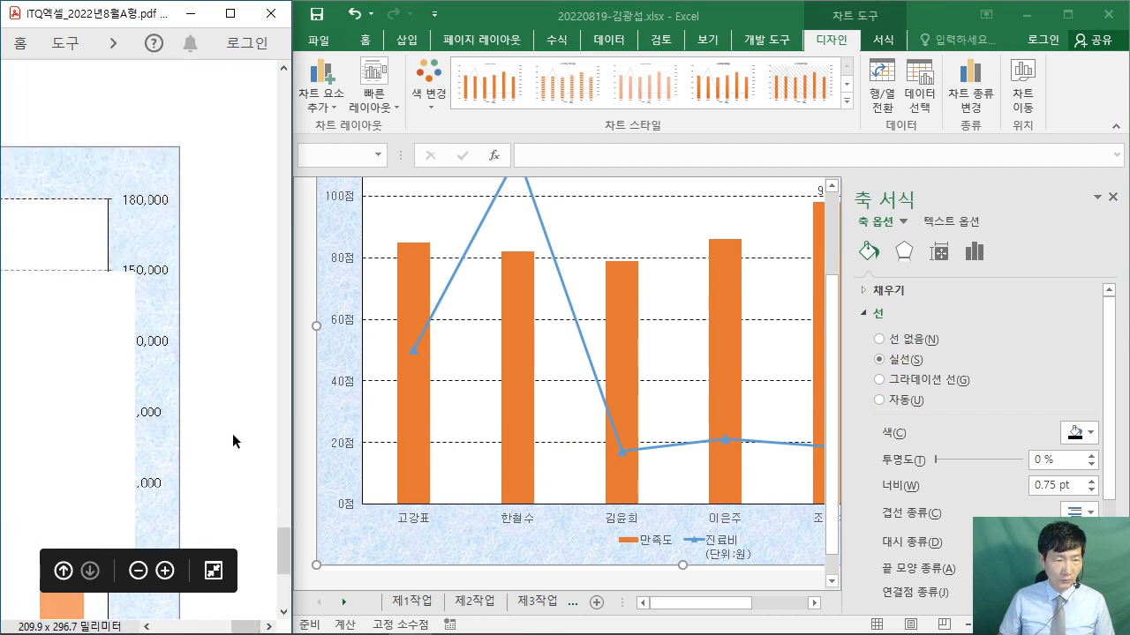
scroll(232, 433, "up", 5)
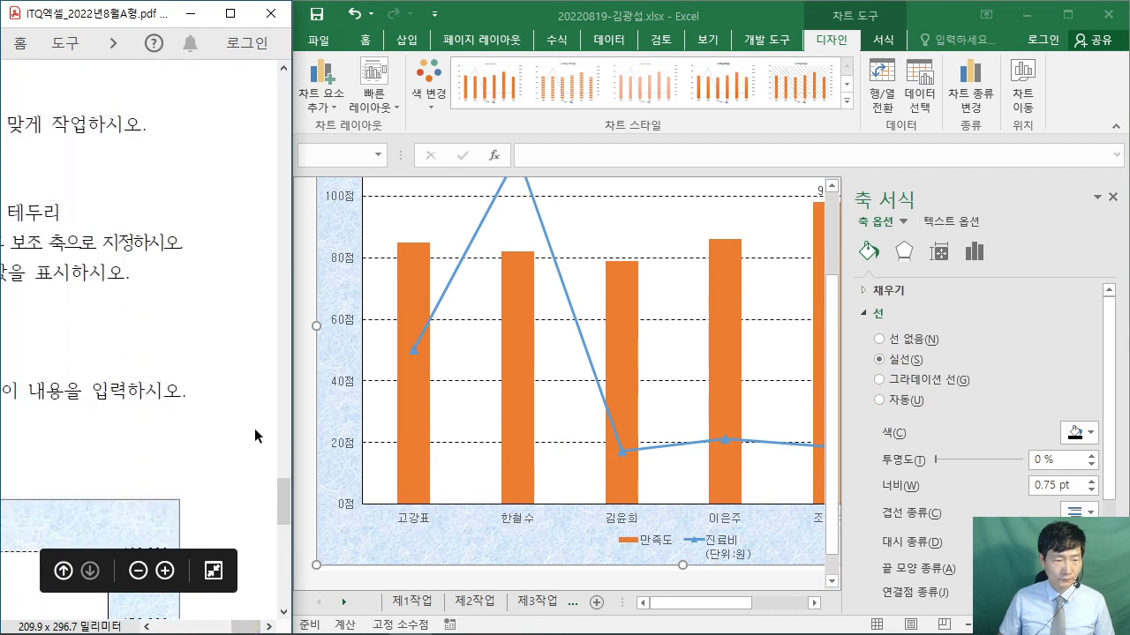
scroll(254, 436, "down", 5)
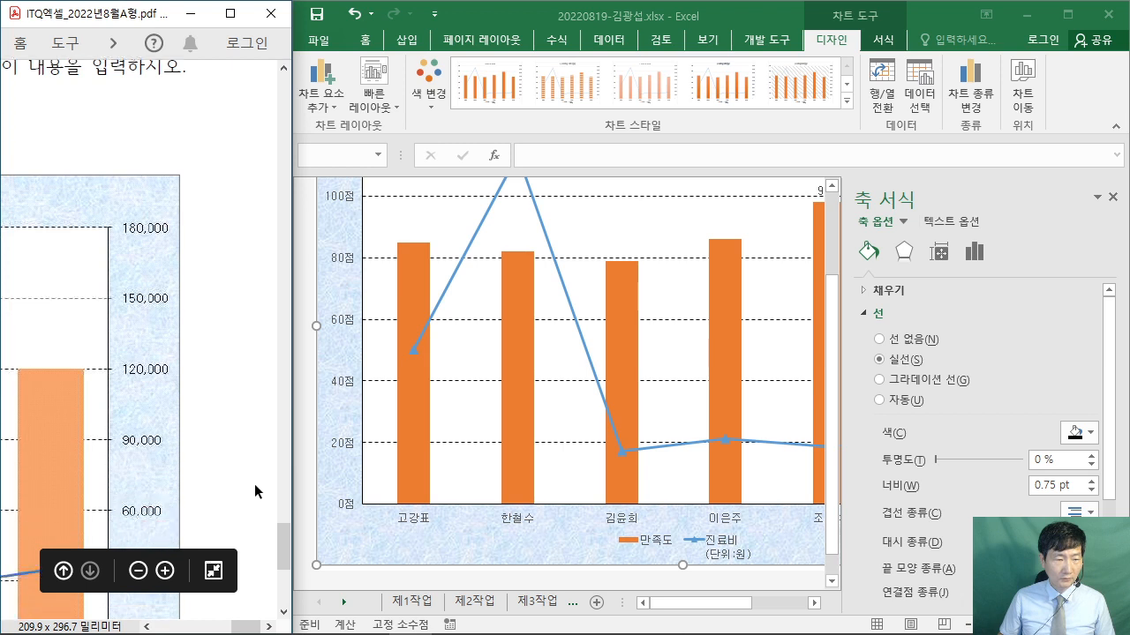
scroll(254, 484, "down", 3)
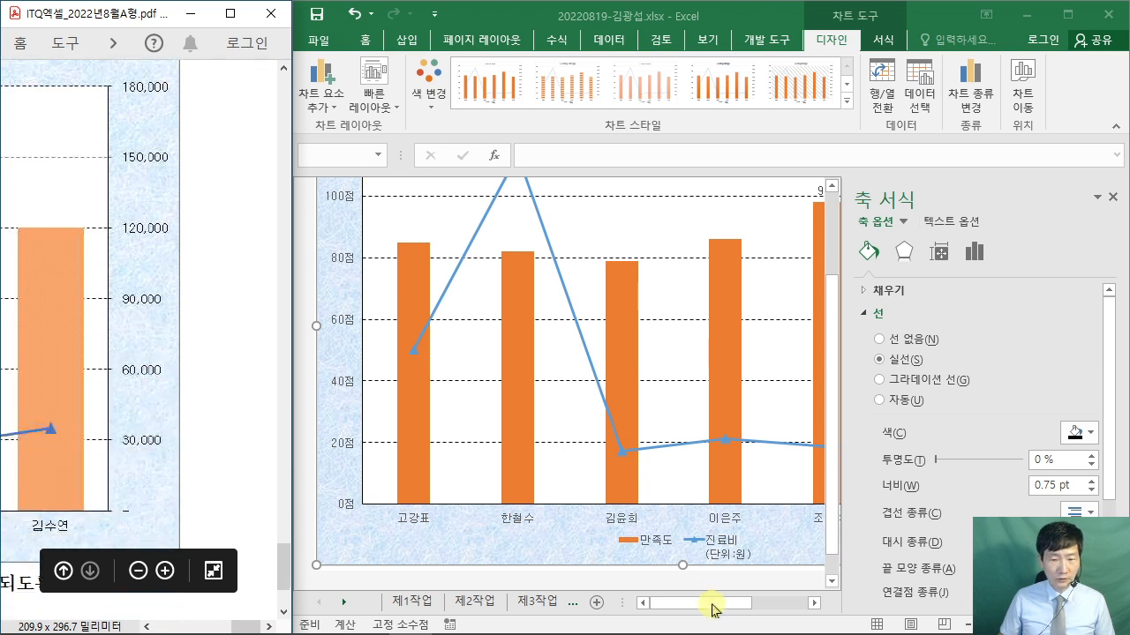
left_click(794, 603)
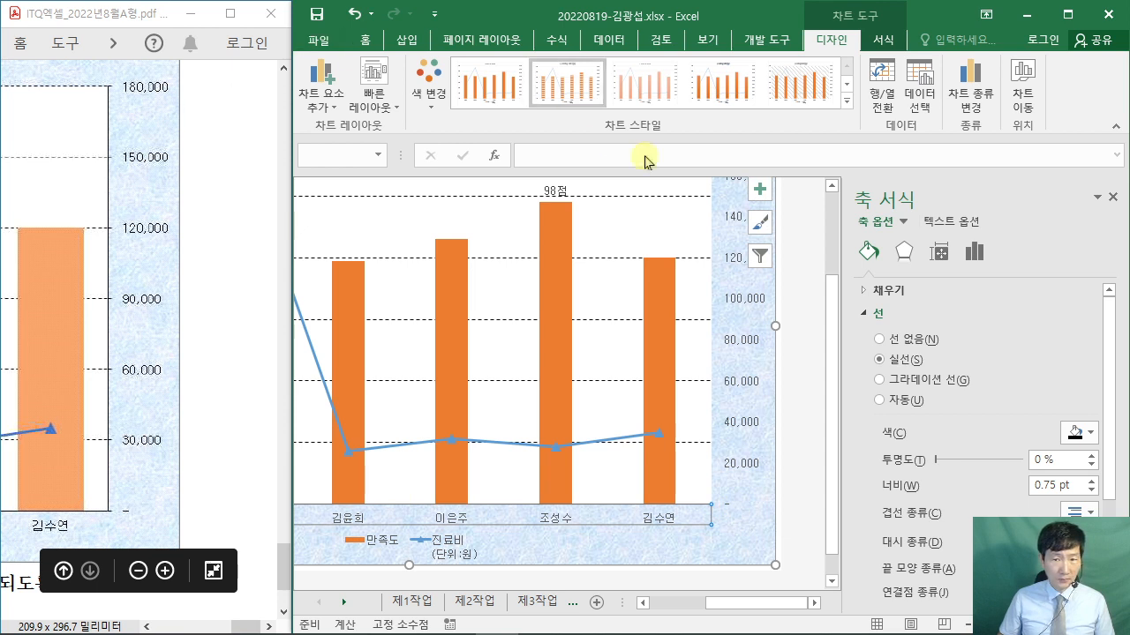
- Give the secondary axis a solid line and a major unit of 30000
scroll(731, 240, "up", 1)
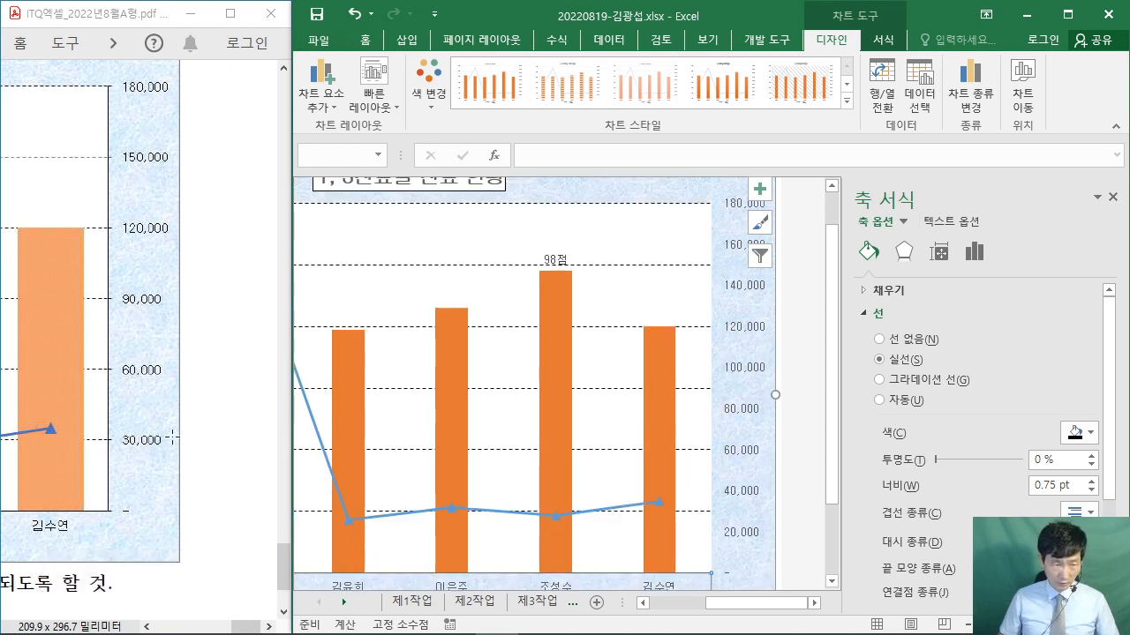
left_click(746, 371)
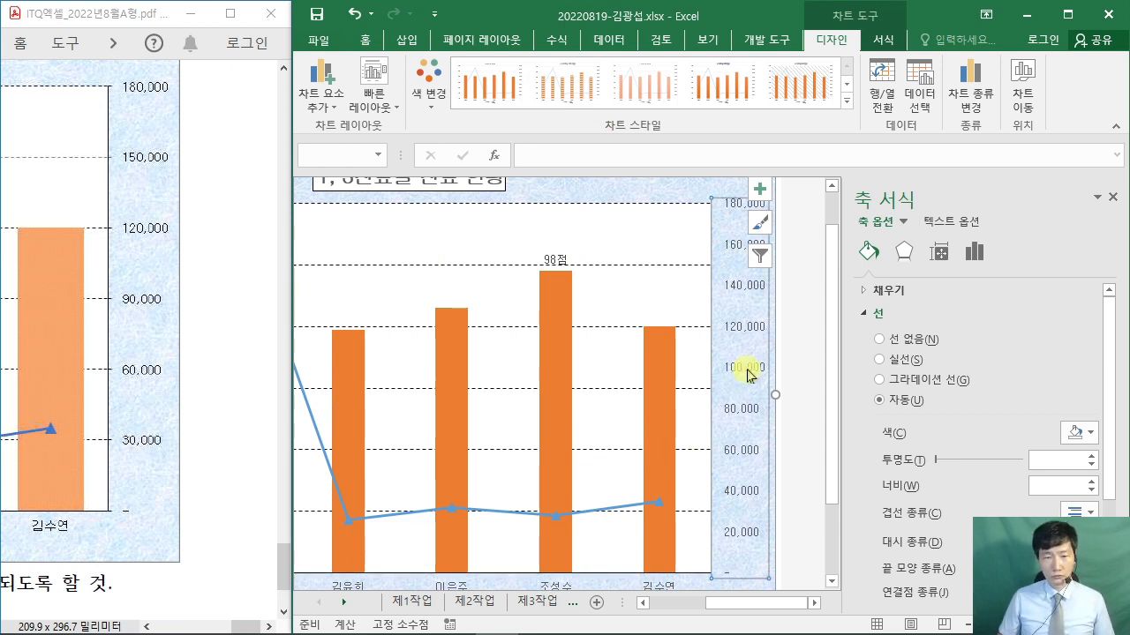
left_click(891, 360)
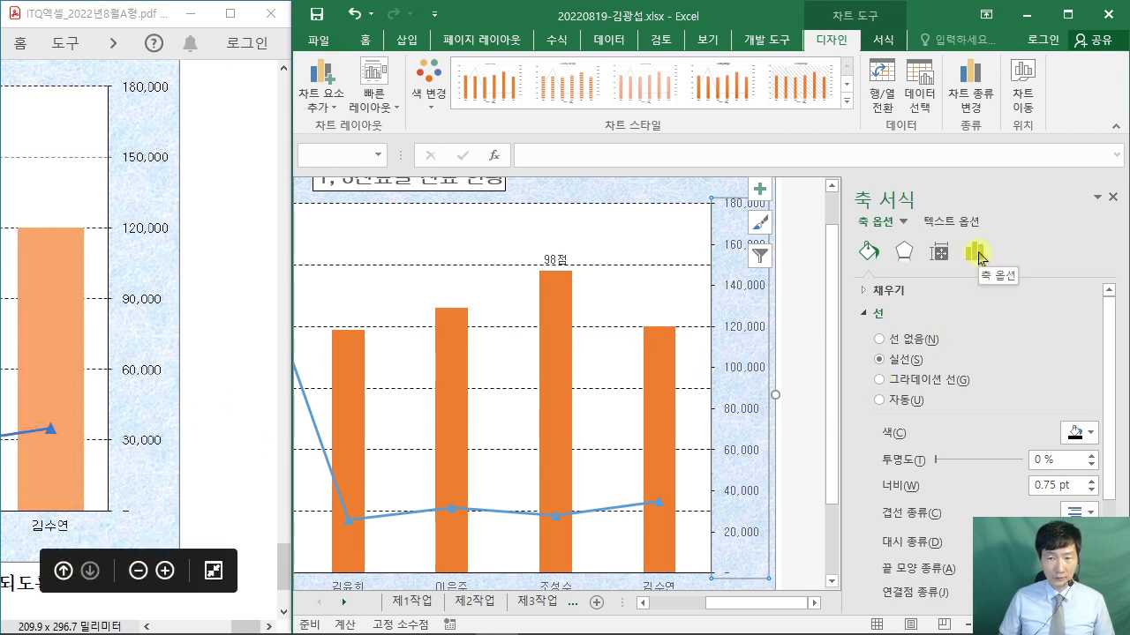
left_click(976, 254)
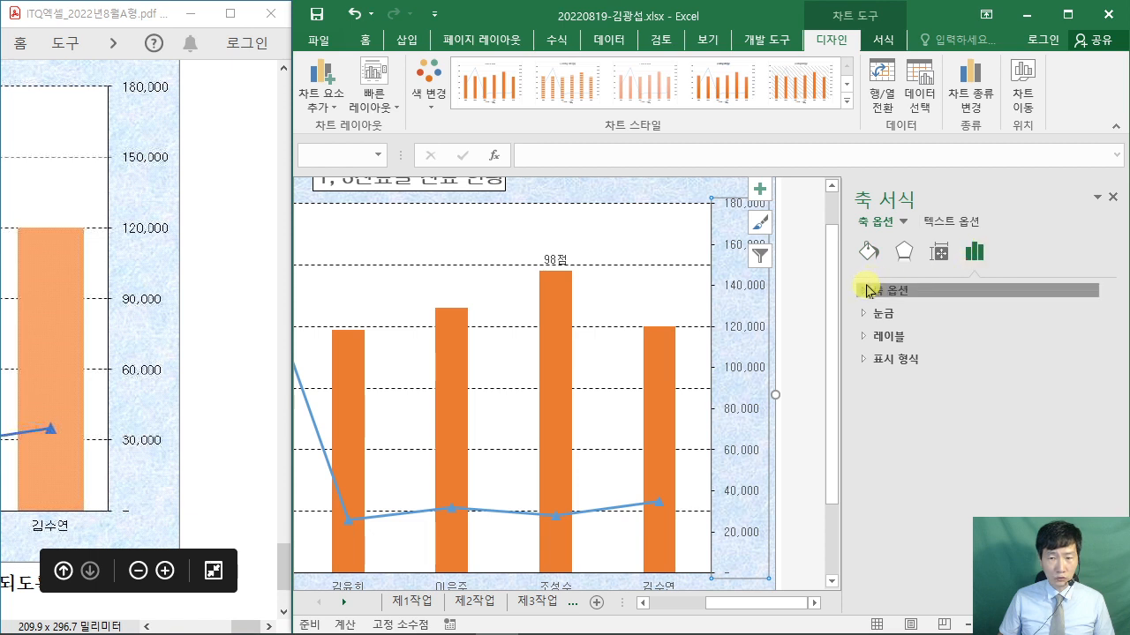
left_click(868, 288)
left_click_drag(1010, 405, 943, 401)
type("30")
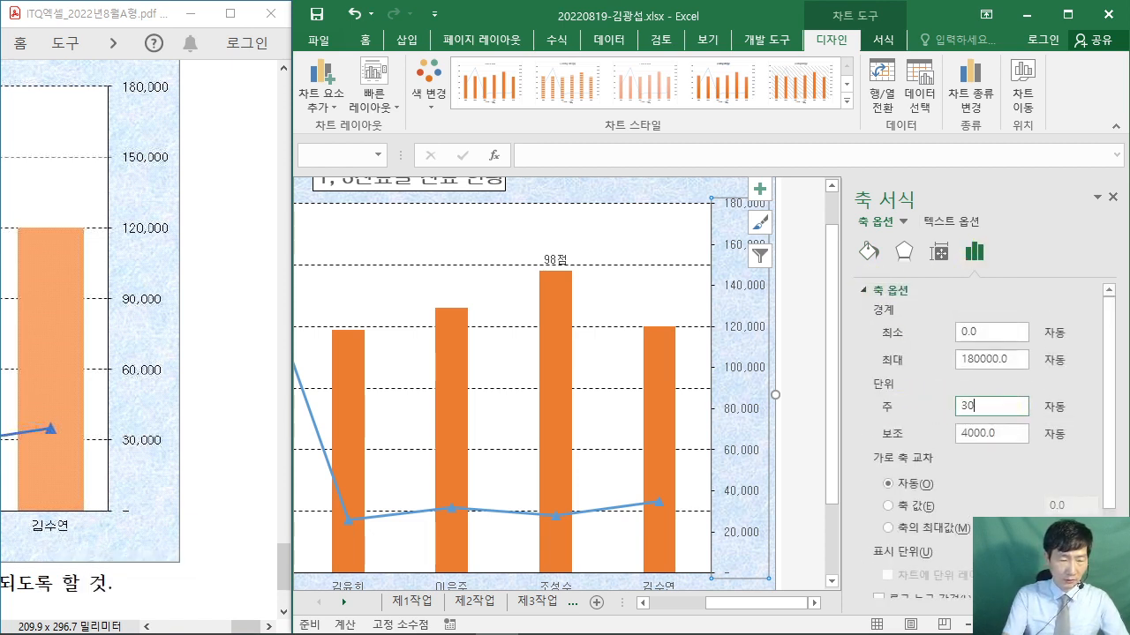
type("000")
key("Return")
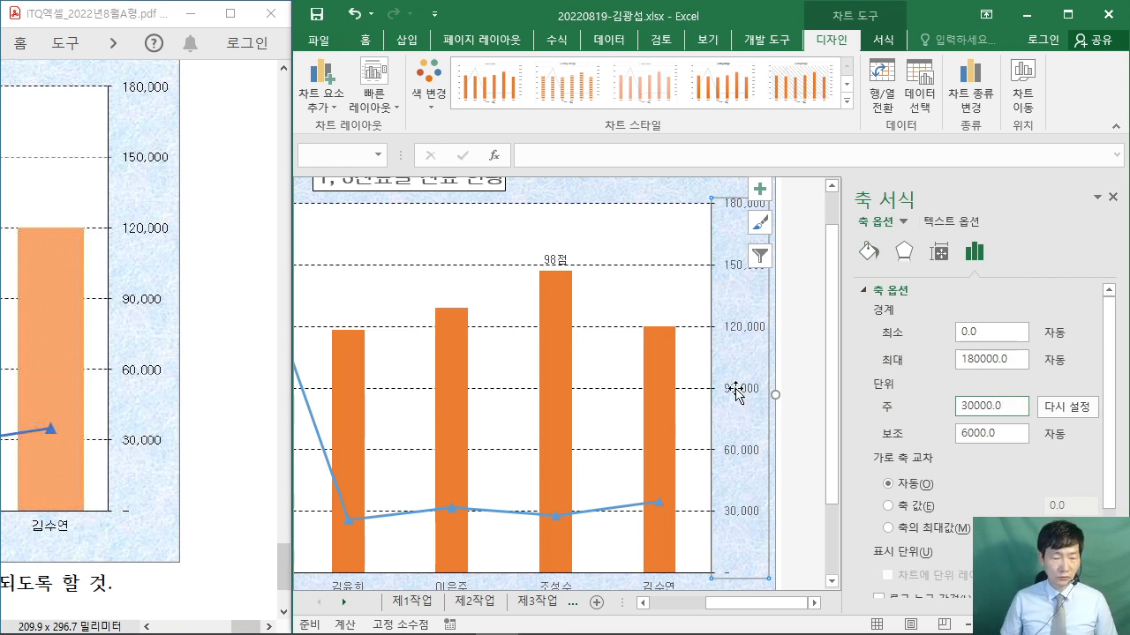
- Select the 만족도 columns and their gap width value to change it to 80%
left_click_drag(734, 601, 717, 605)
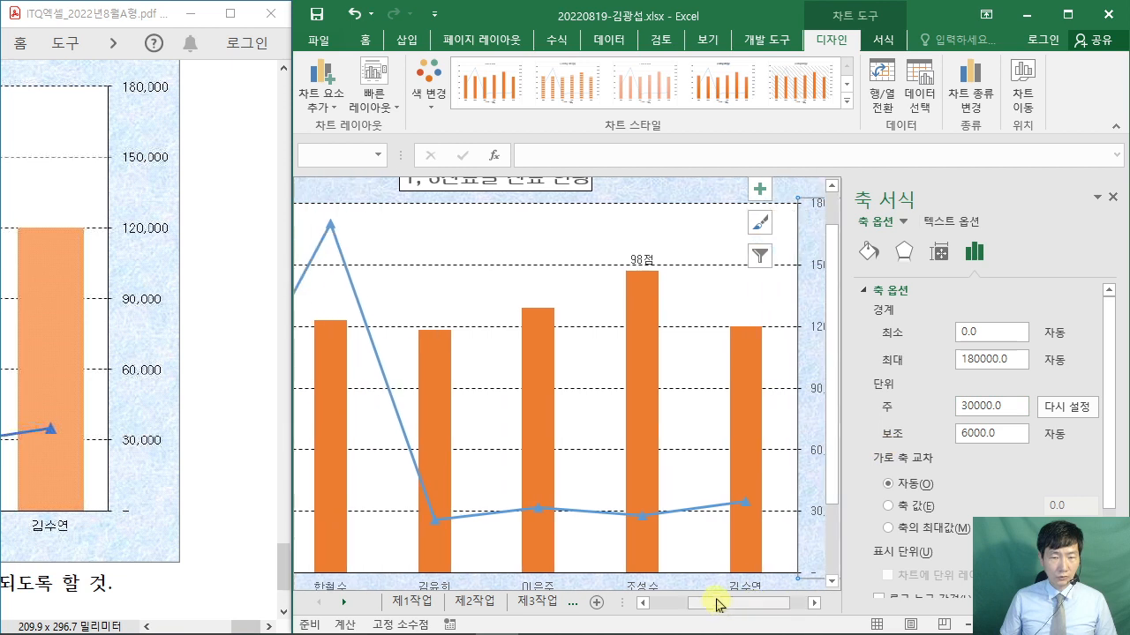
left_click_drag(254, 627, 224, 630)
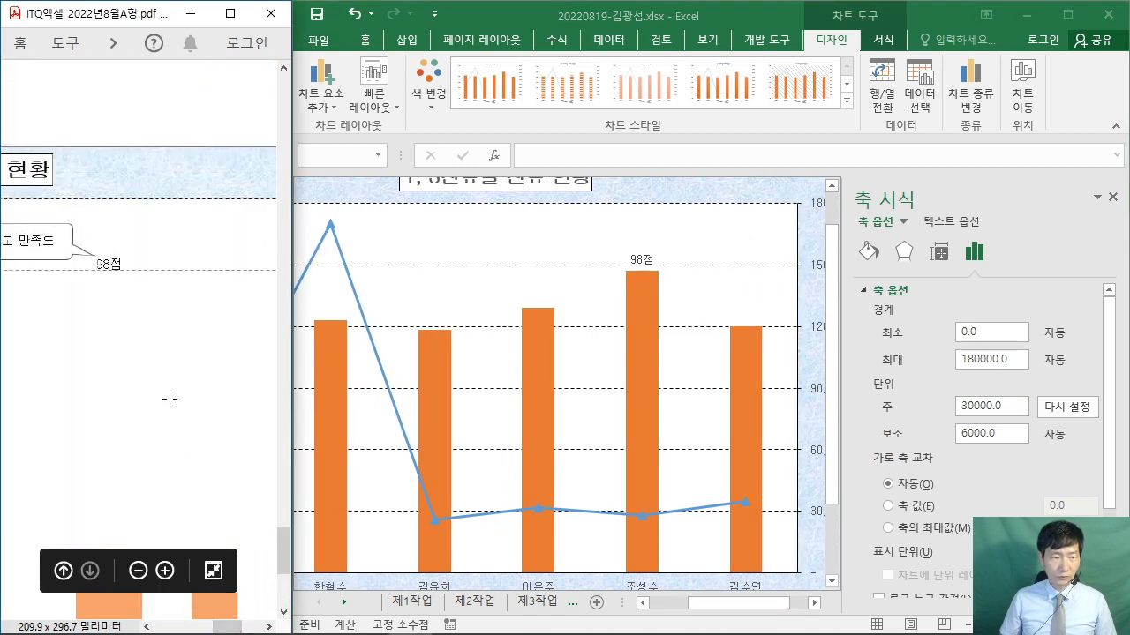
scroll(169, 399, "up", 8)
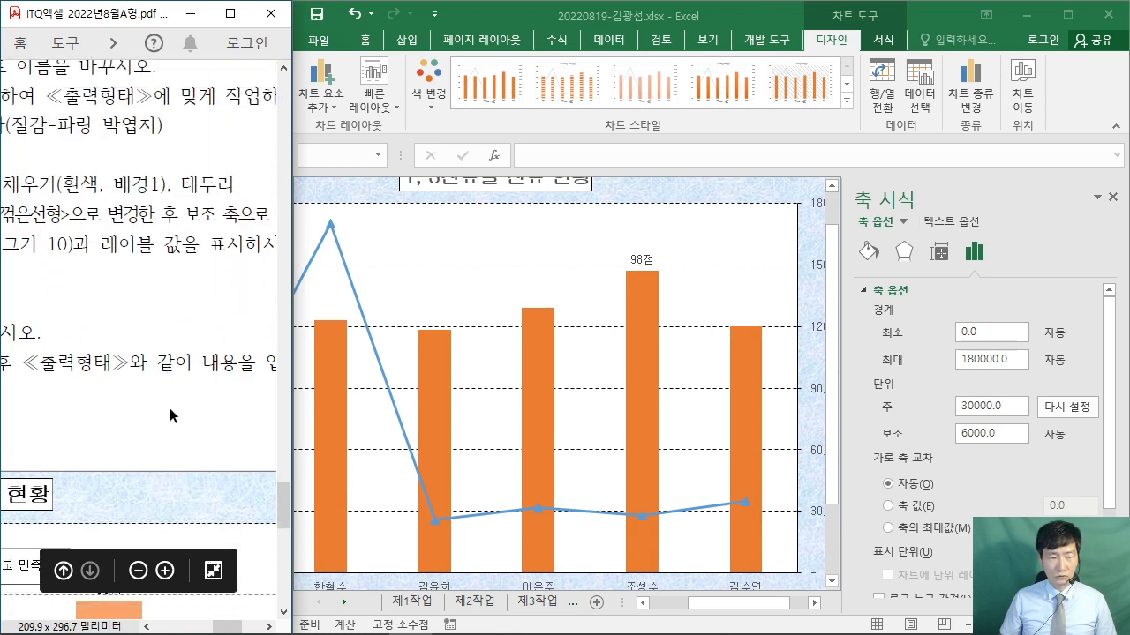
scroll(171, 416, "down", 9)
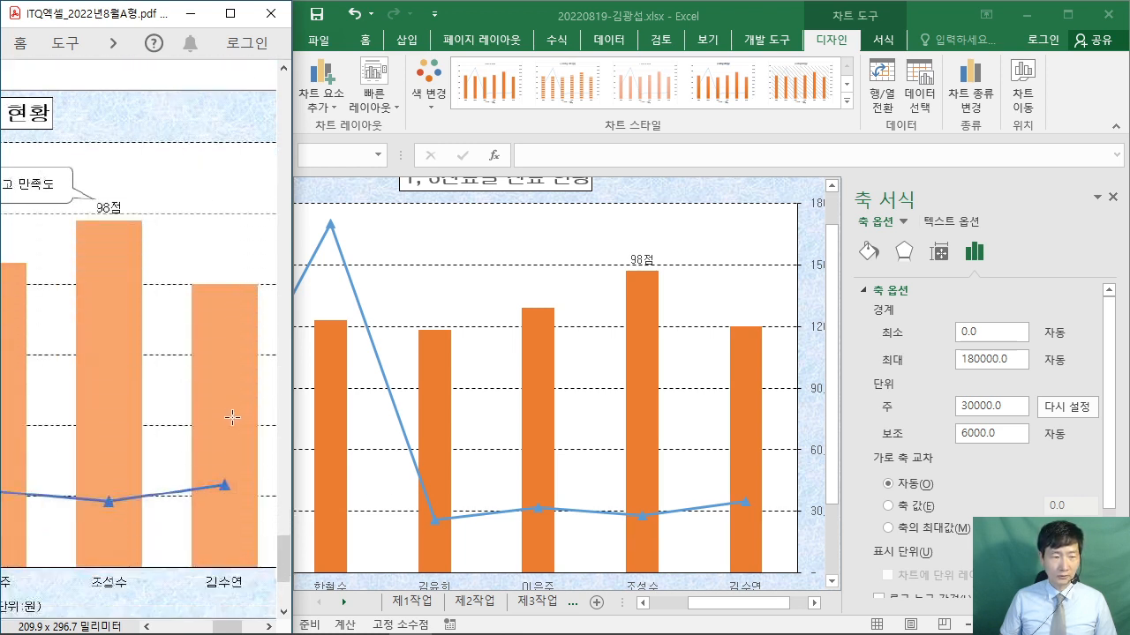
scroll(232, 417, "down", 1)
left_click(646, 349)
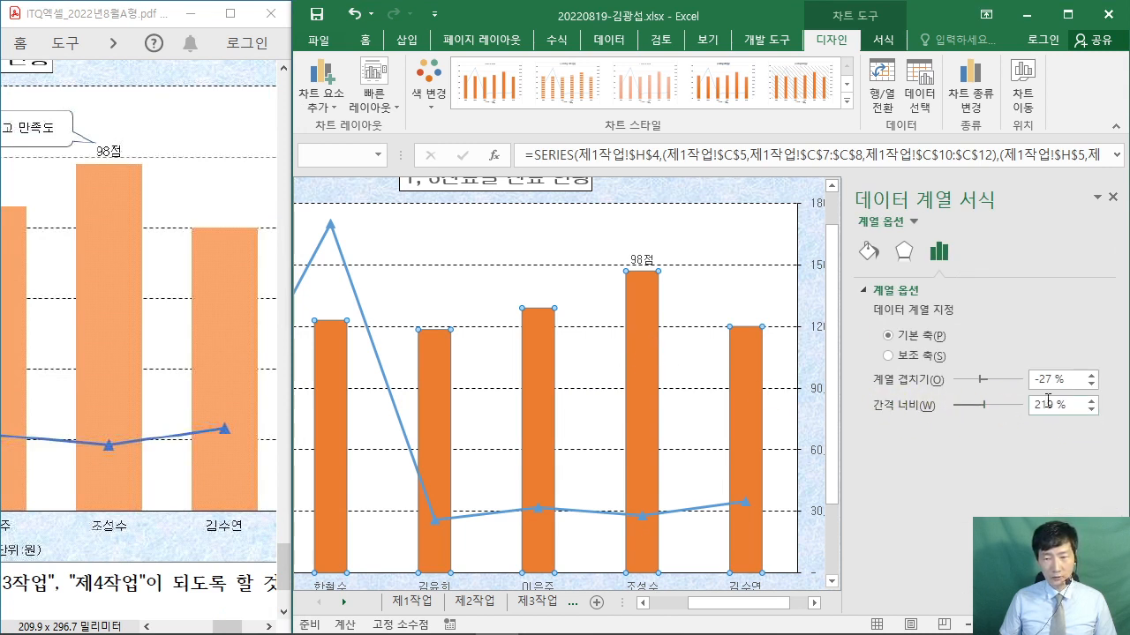
left_click(985, 405)
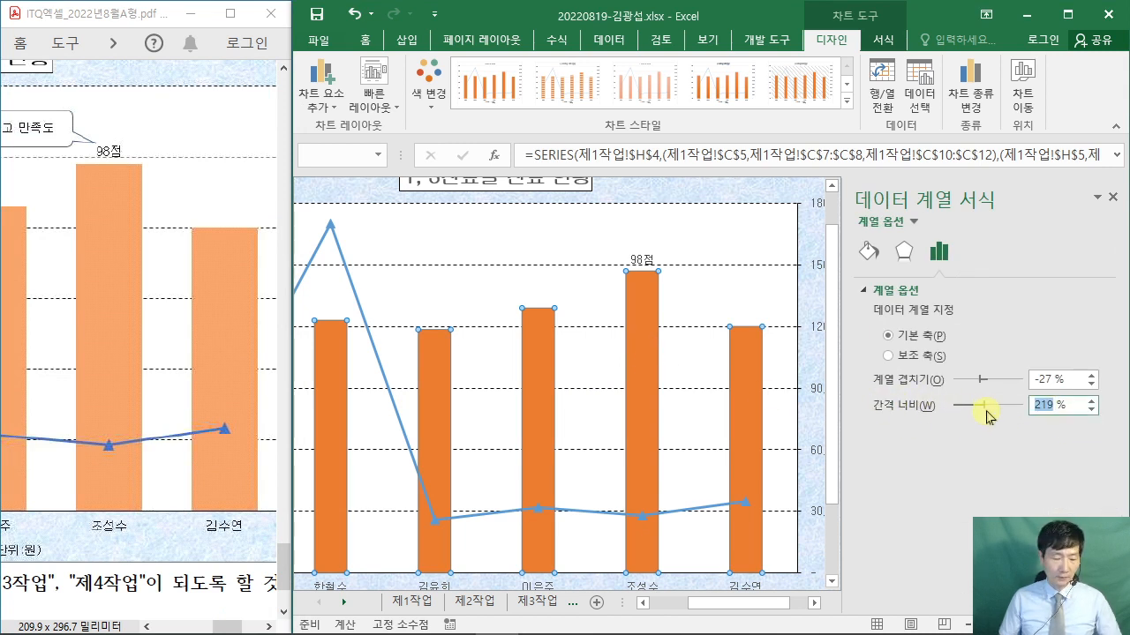
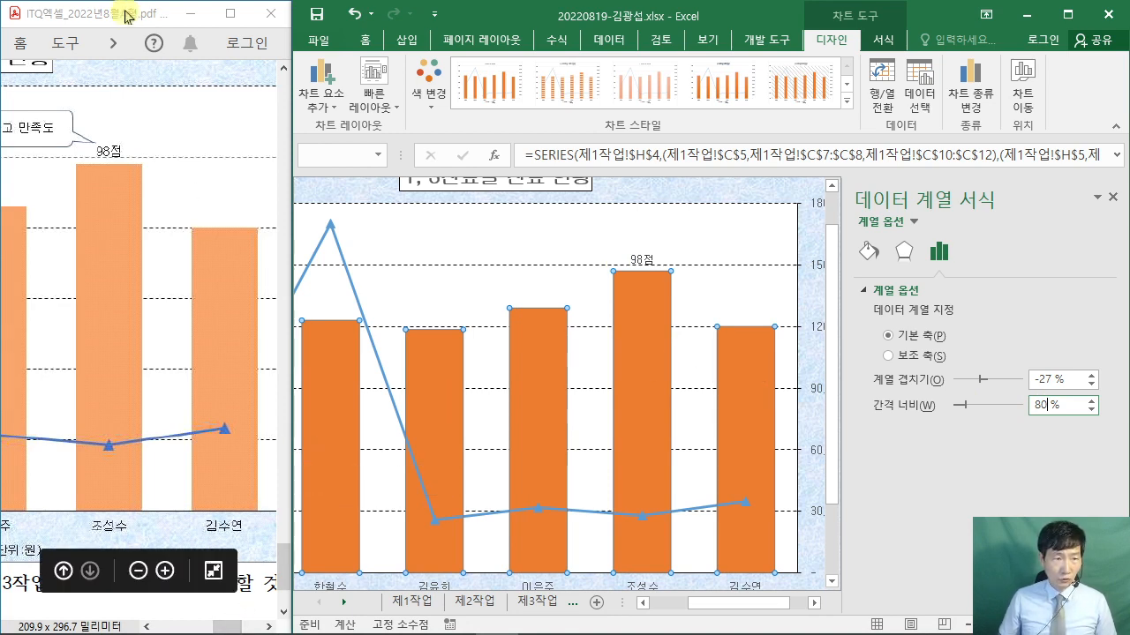
- Move the exam PDF lower and stretch the Excel window across the top of the screen
left_click_drag(129, 16, 101, 468)
scroll(152, 558, "up", 5)
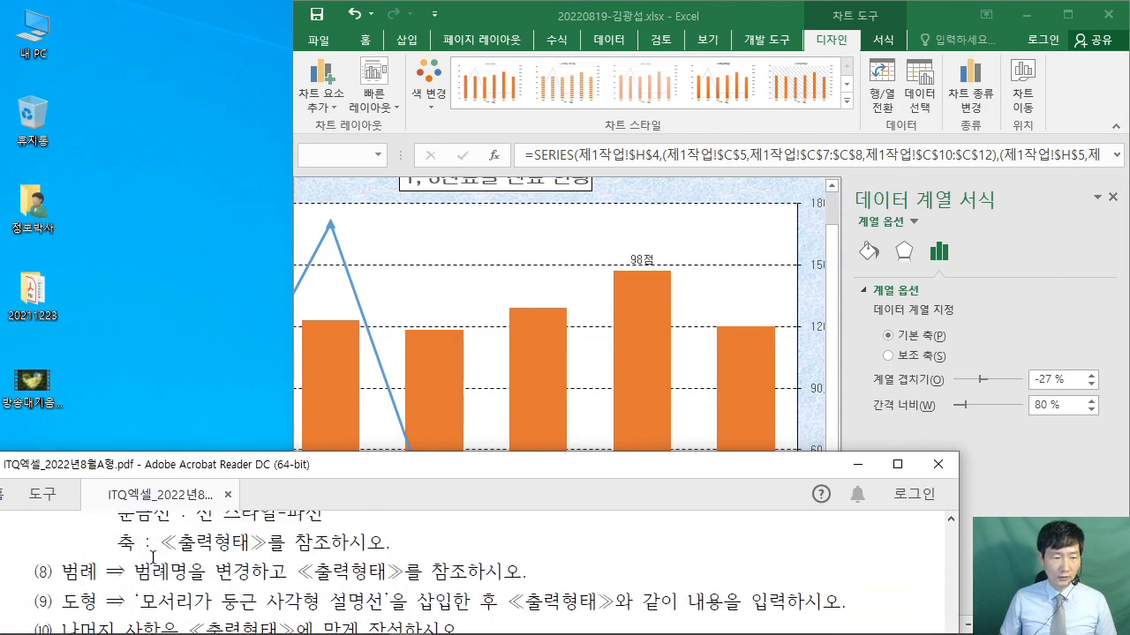
scroll(212, 548, "down", 1)
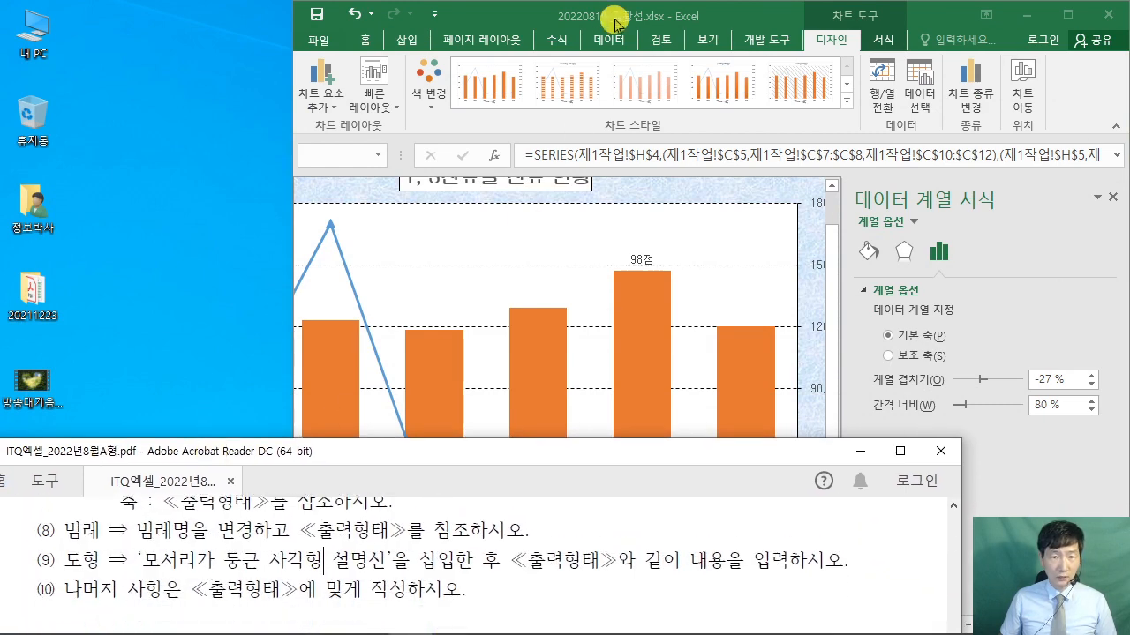
left_click(564, 17)
left_click_drag(565, 18, 213, 18)
scroll(357, 366, "up", 1)
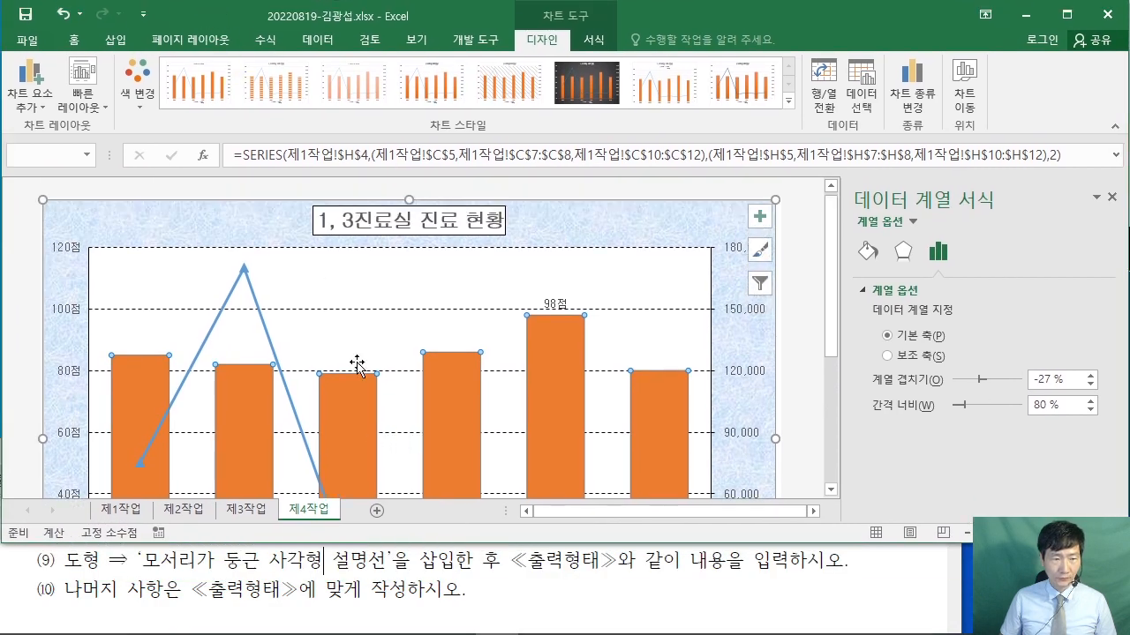
scroll(362, 366, "down", 2)
- Compare the workbook chart against the sample chart in the exam PDF
left_click(180, 572)
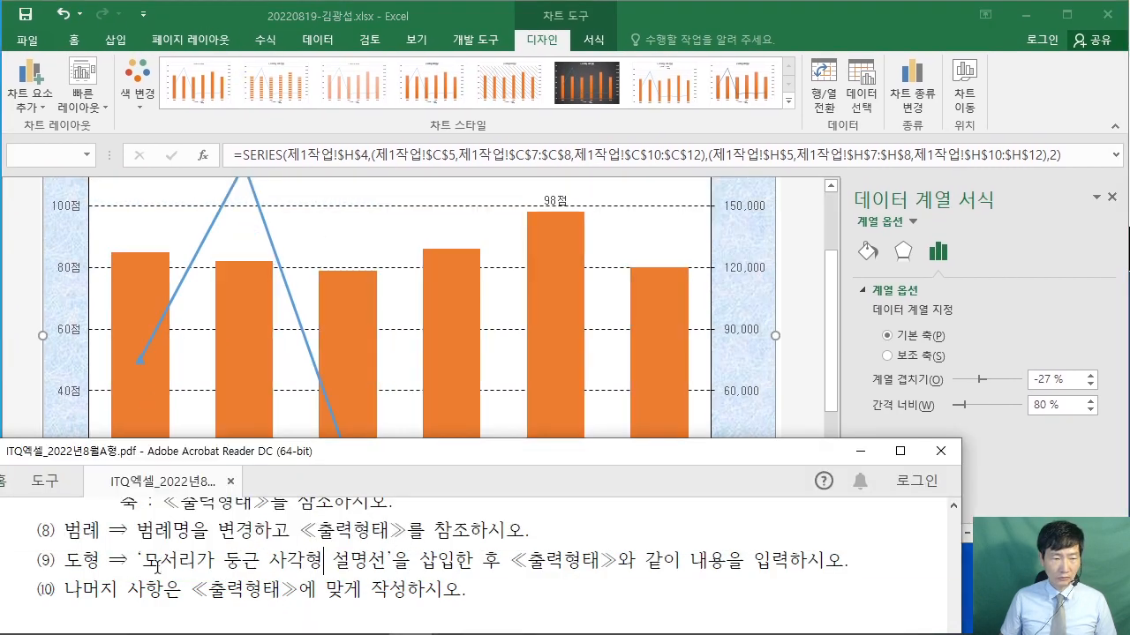
scroll(179, 572, "up", 2)
left_click(803, 388)
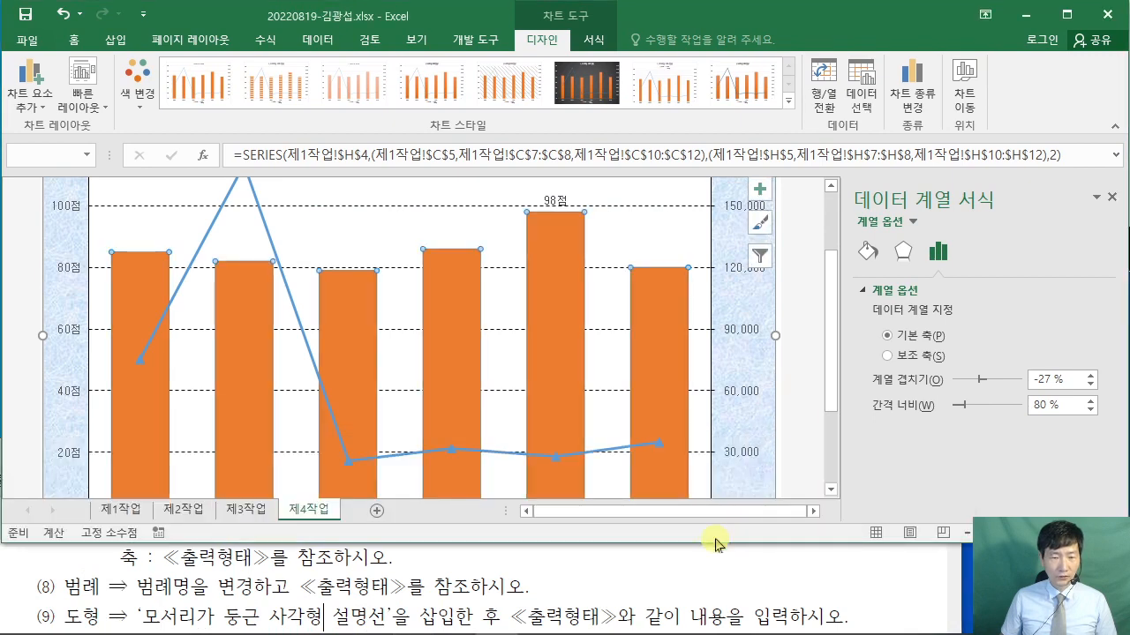
scroll(713, 396, "down", 2)
left_click(847, 576)
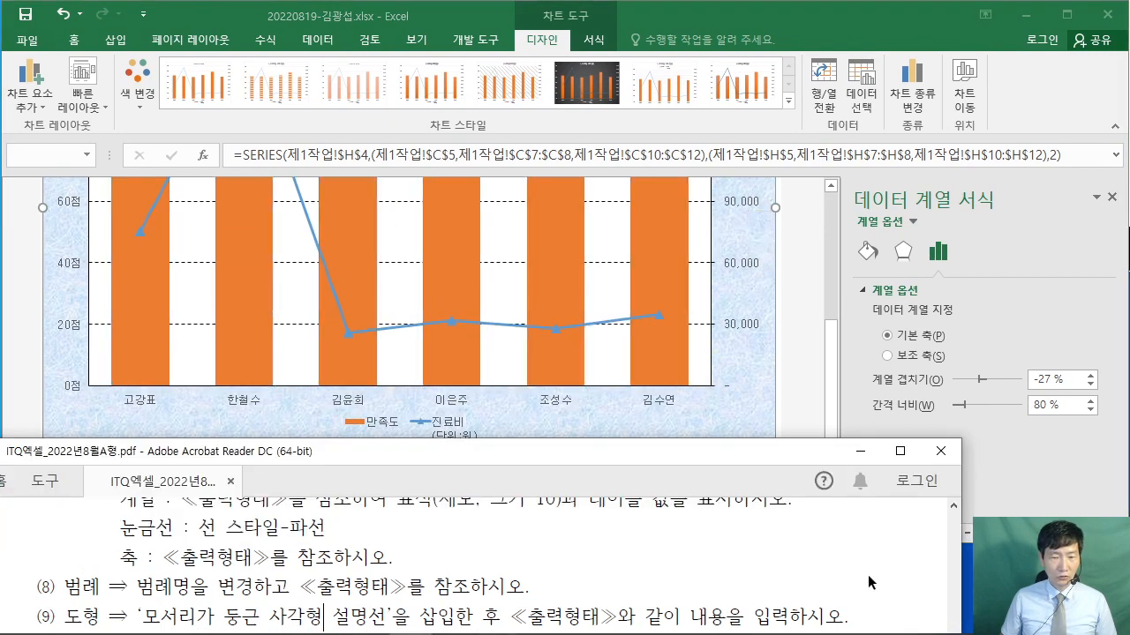
scroll(867, 575, "down", 6)
scroll(896, 569, "down", 5)
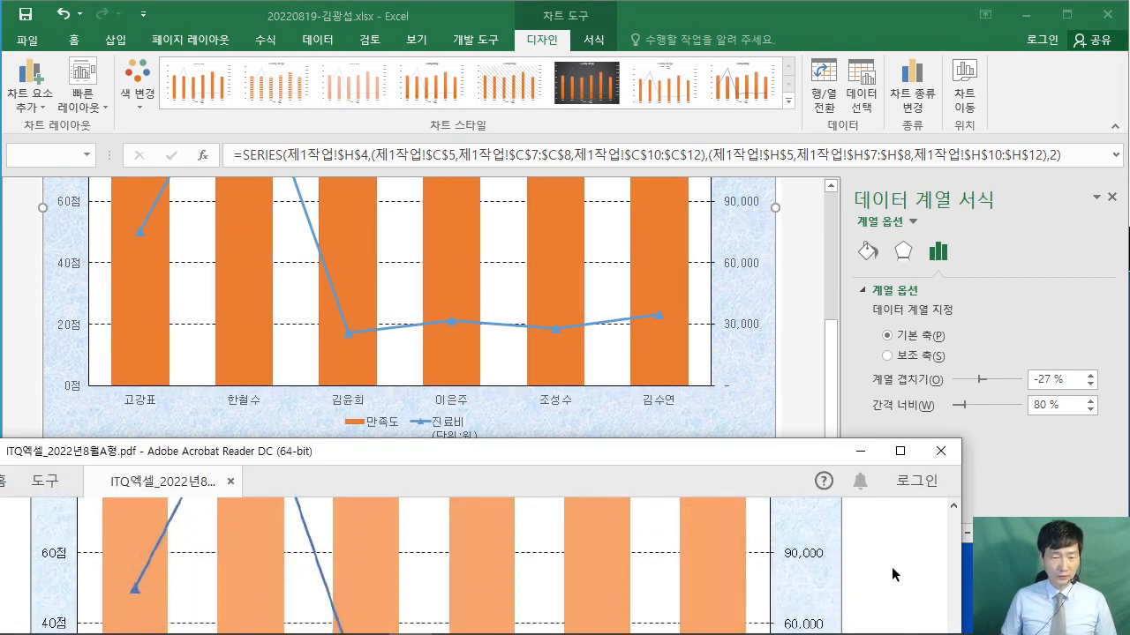
scroll(883, 560, "up", 1)
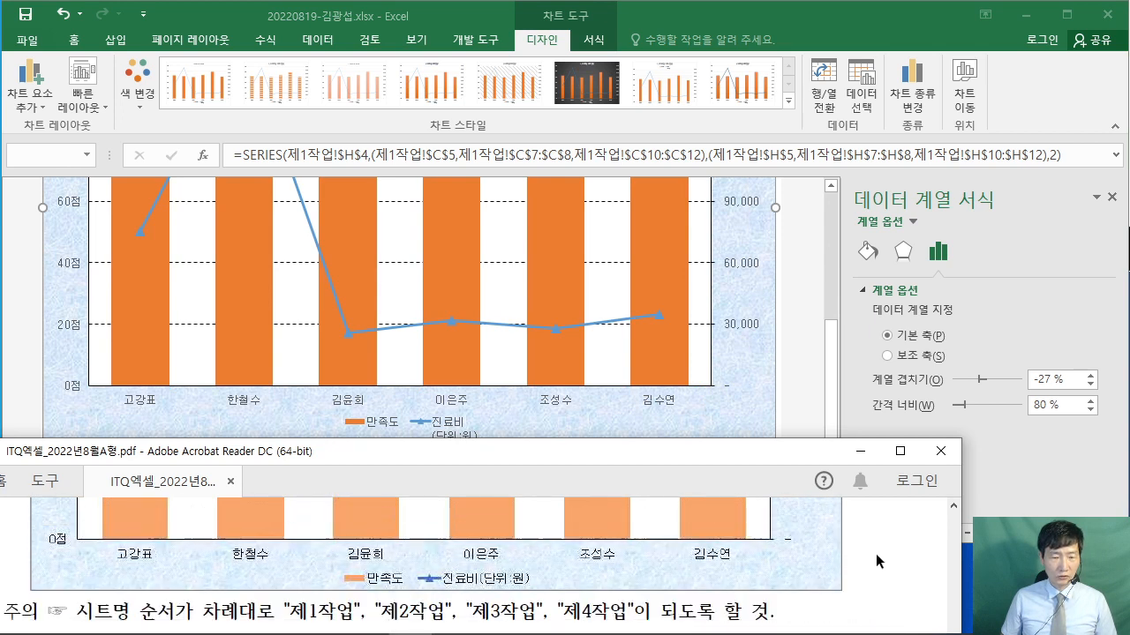
left_click(812, 401)
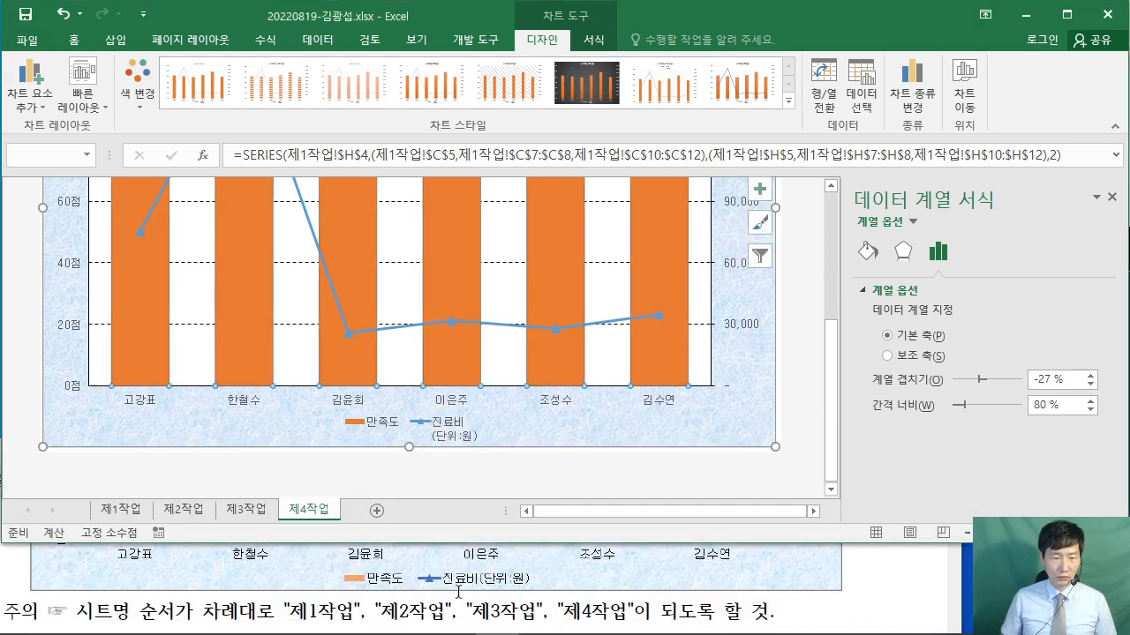
- In Select Data Source, rename the 진료비 series to the typed text 진료비(단위:원)
left_click(439, 431)
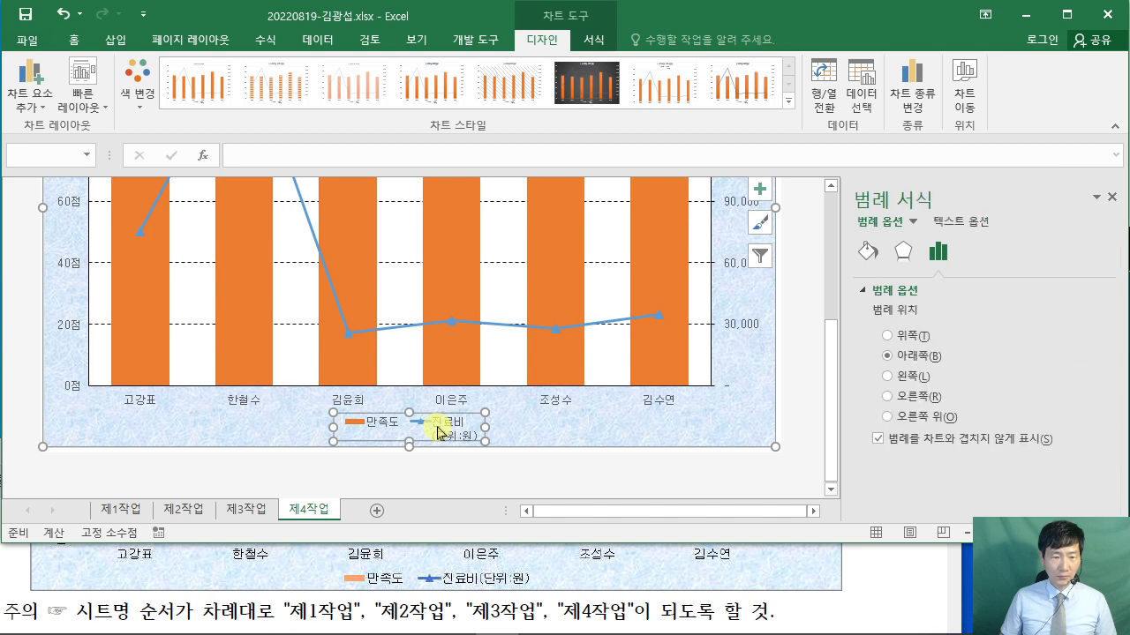
right_click(439, 430)
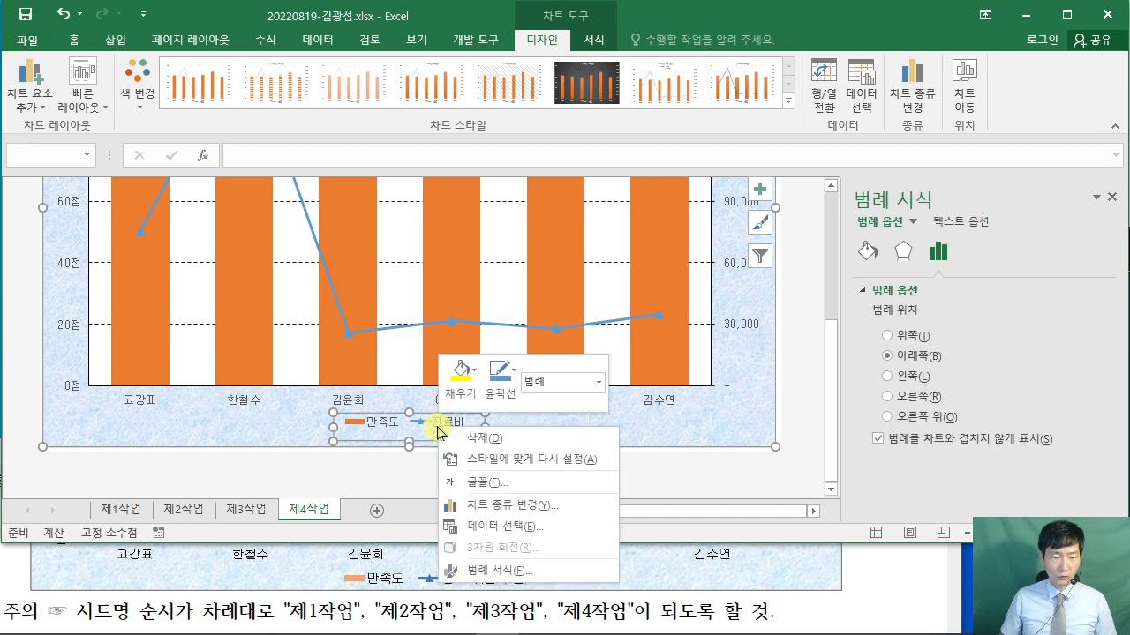
left_click(545, 530)
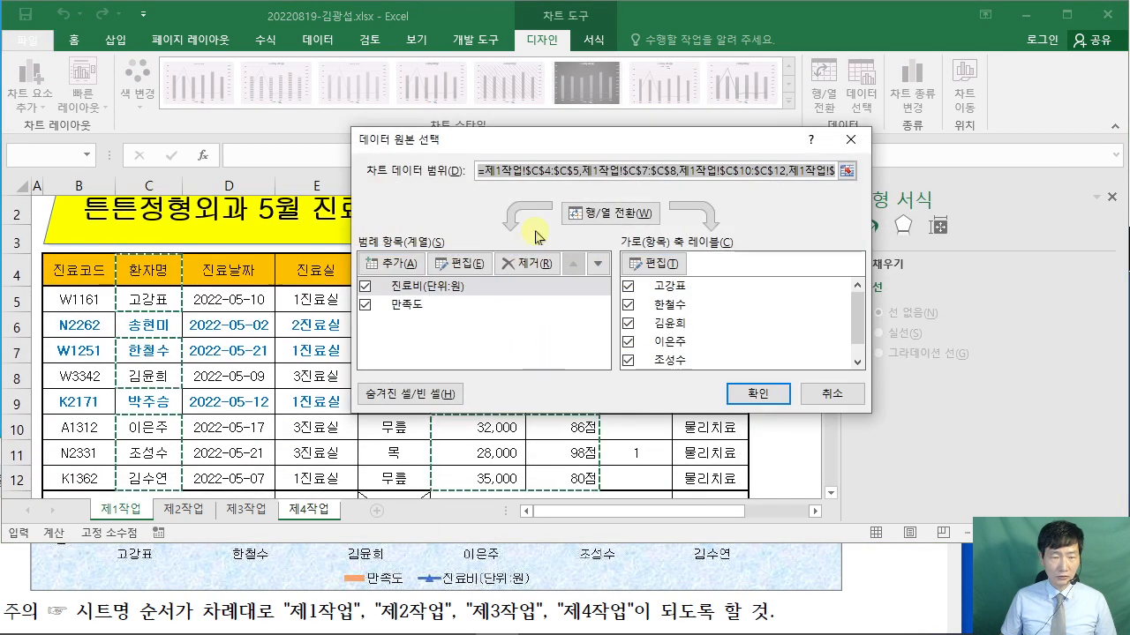
left_click_drag(536, 144, 465, 96)
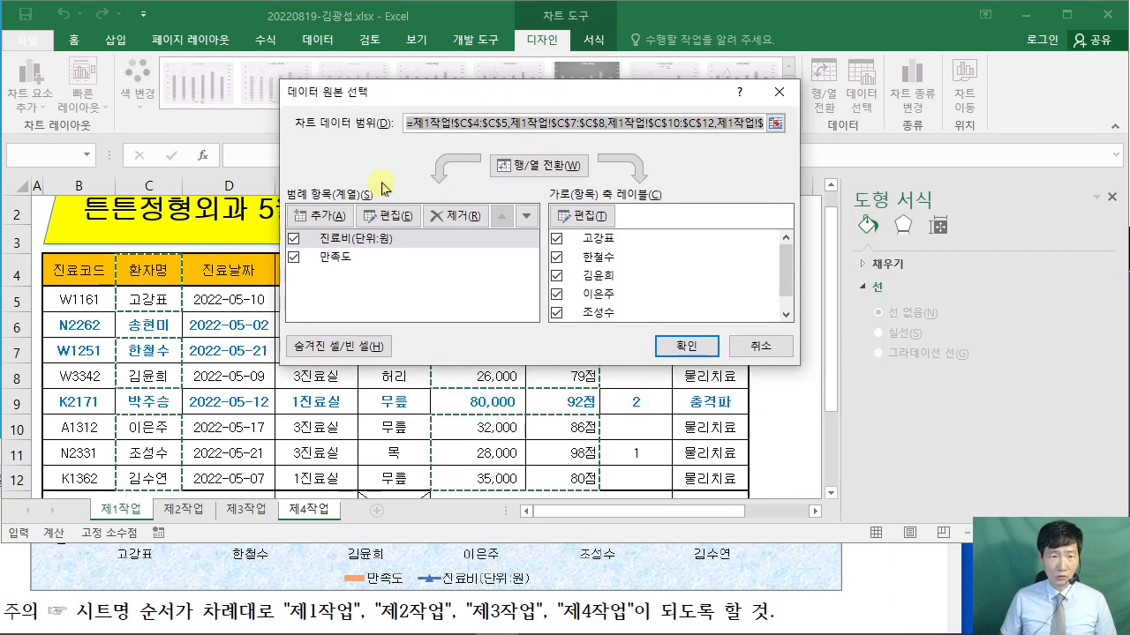
left_click(346, 238)
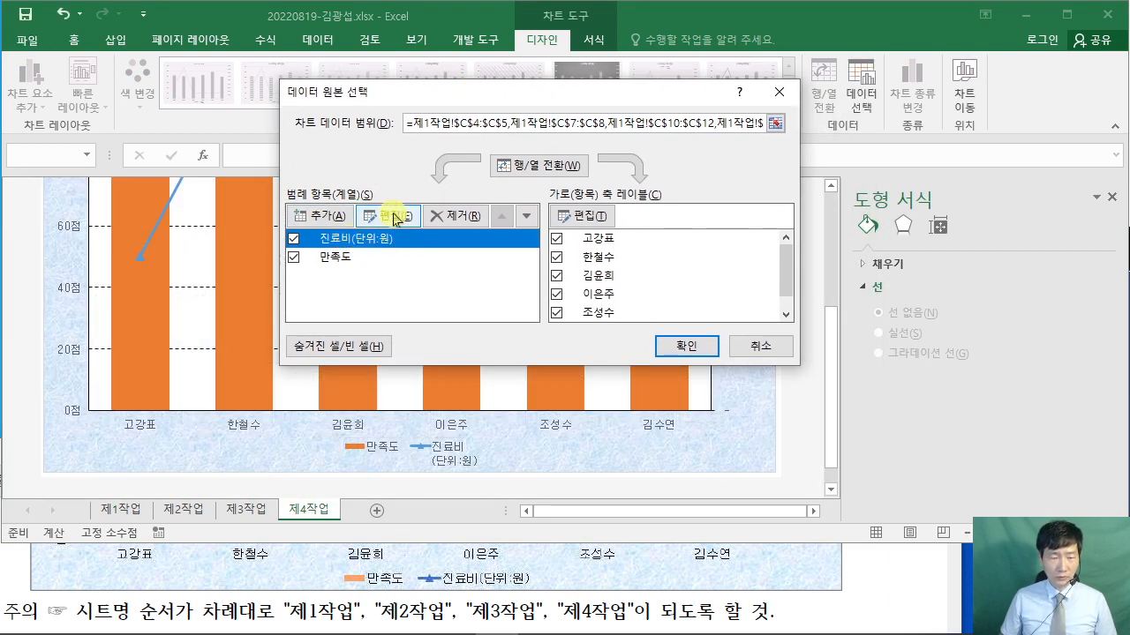
left_click(393, 217)
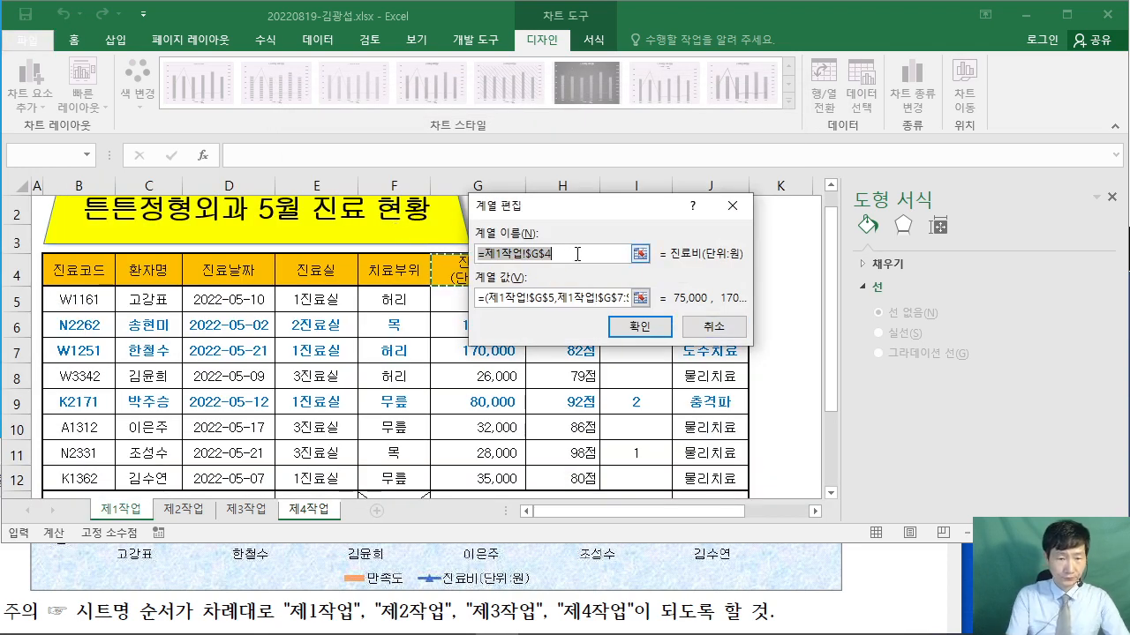
type("진료비(단위:원")
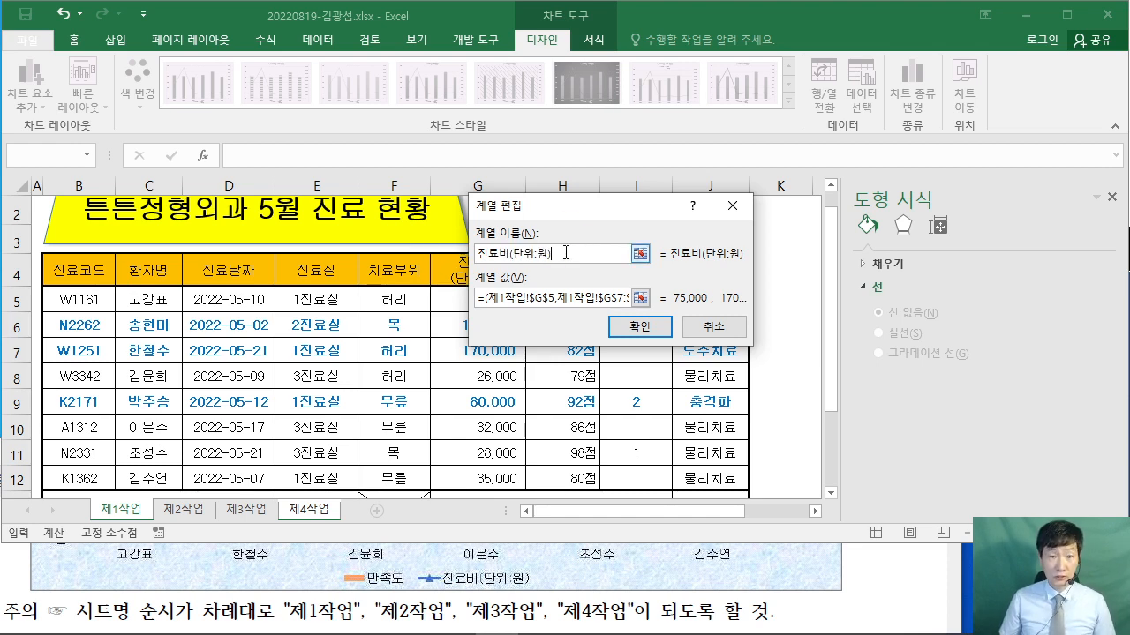
left_click(639, 326)
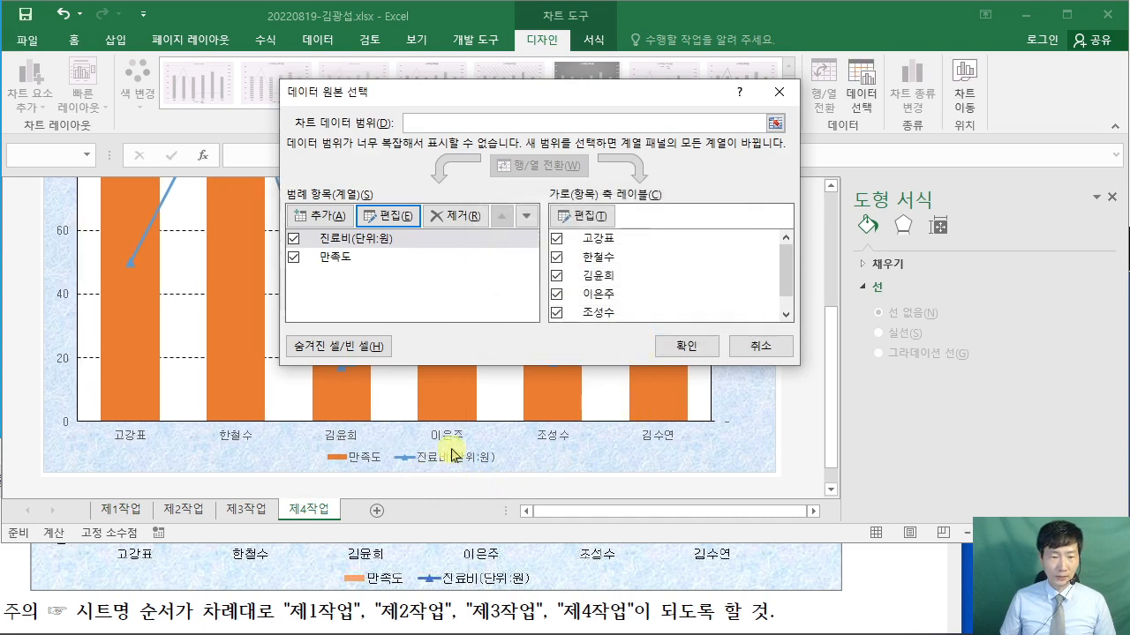
left_click(681, 345)
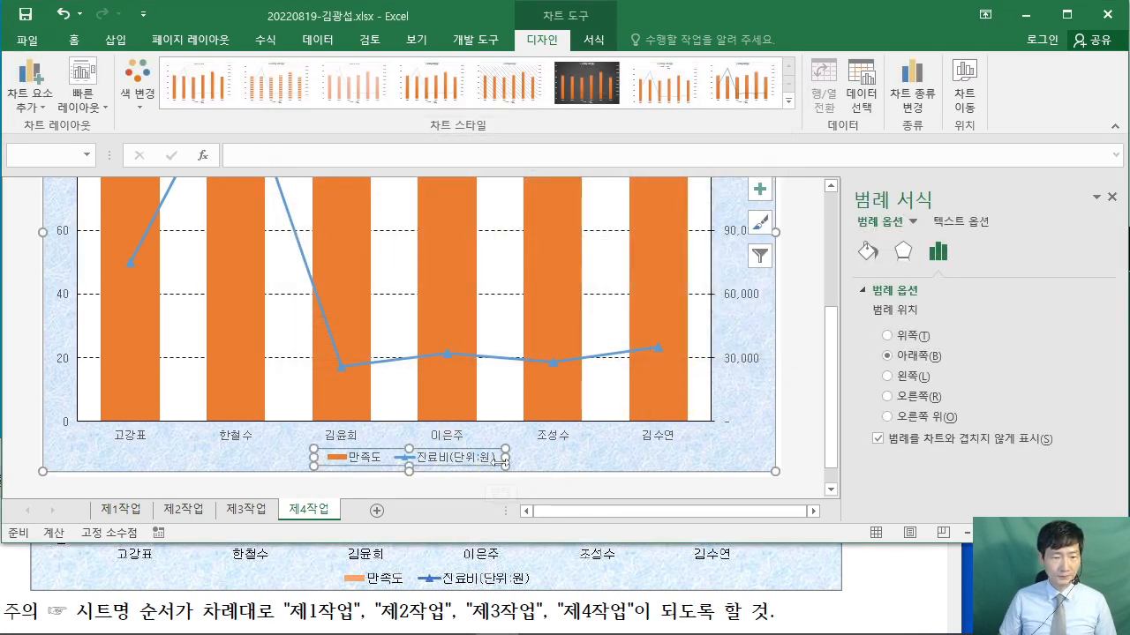
left_click(842, 579)
scroll(862, 575, "up", 5)
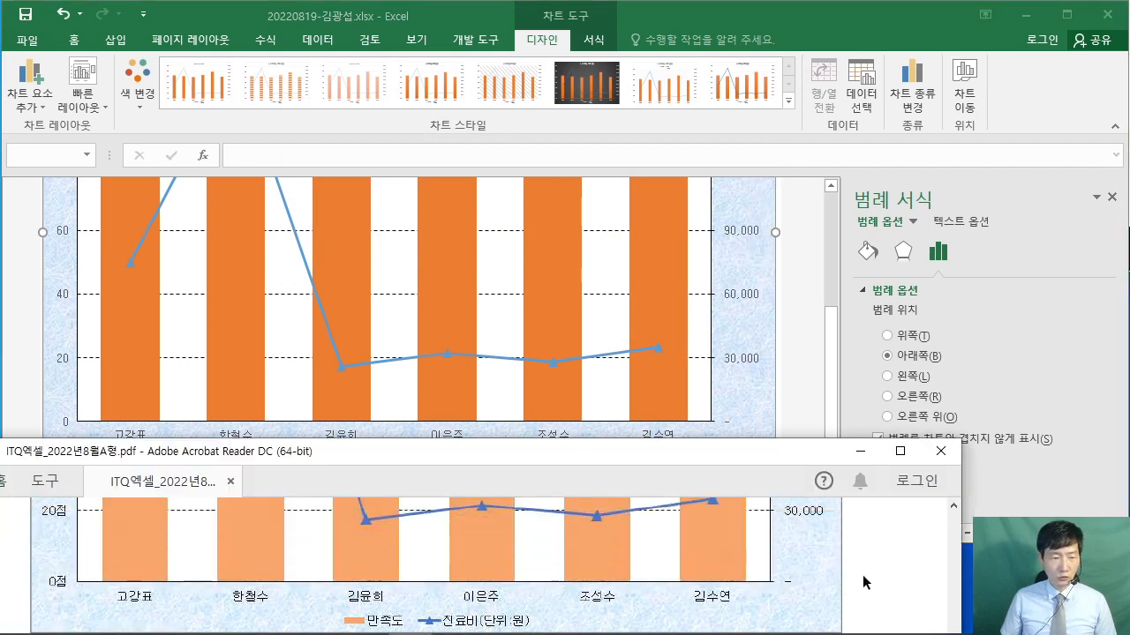
scroll(857, 564, "up", 8)
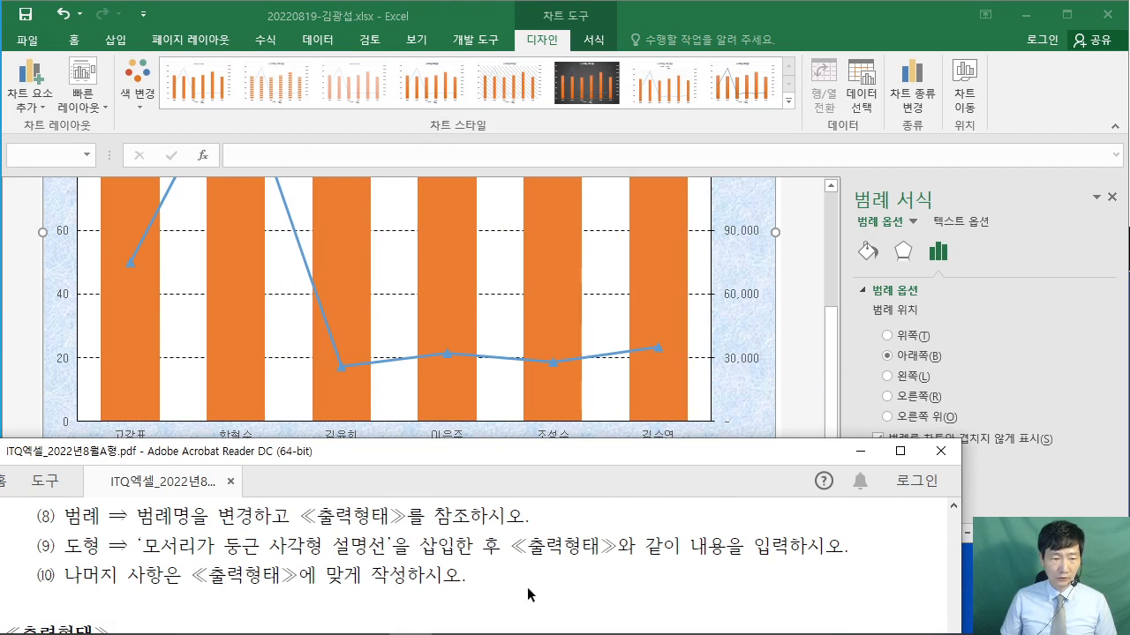
scroll(528, 595, "down", 5)
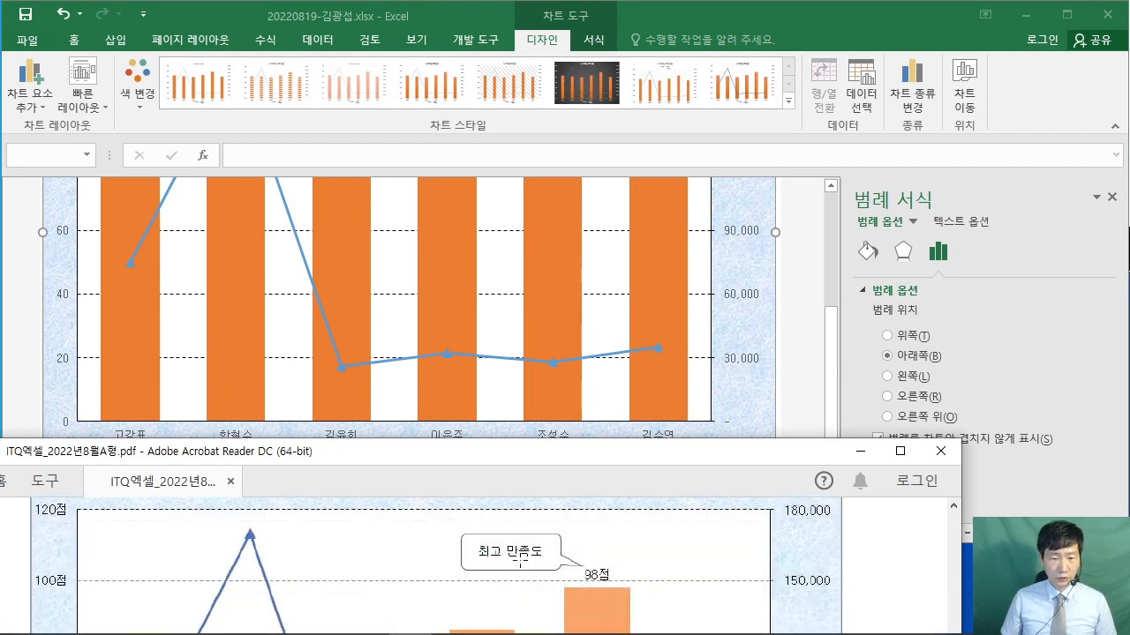
scroll(398, 565, "up", 5)
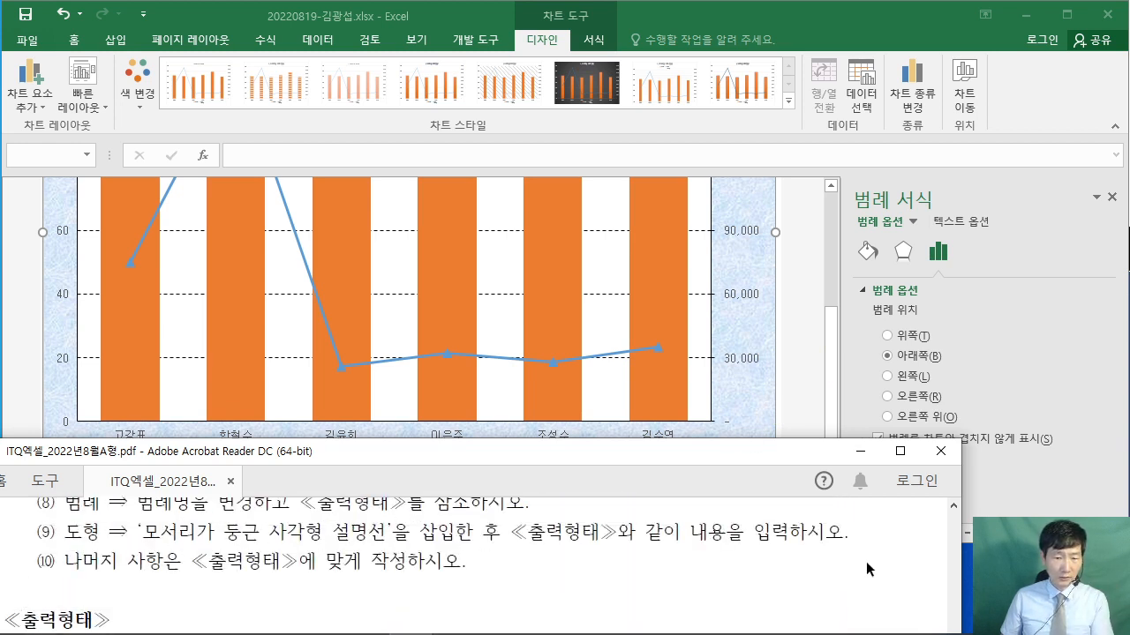
scroll(669, 553, "down", 5)
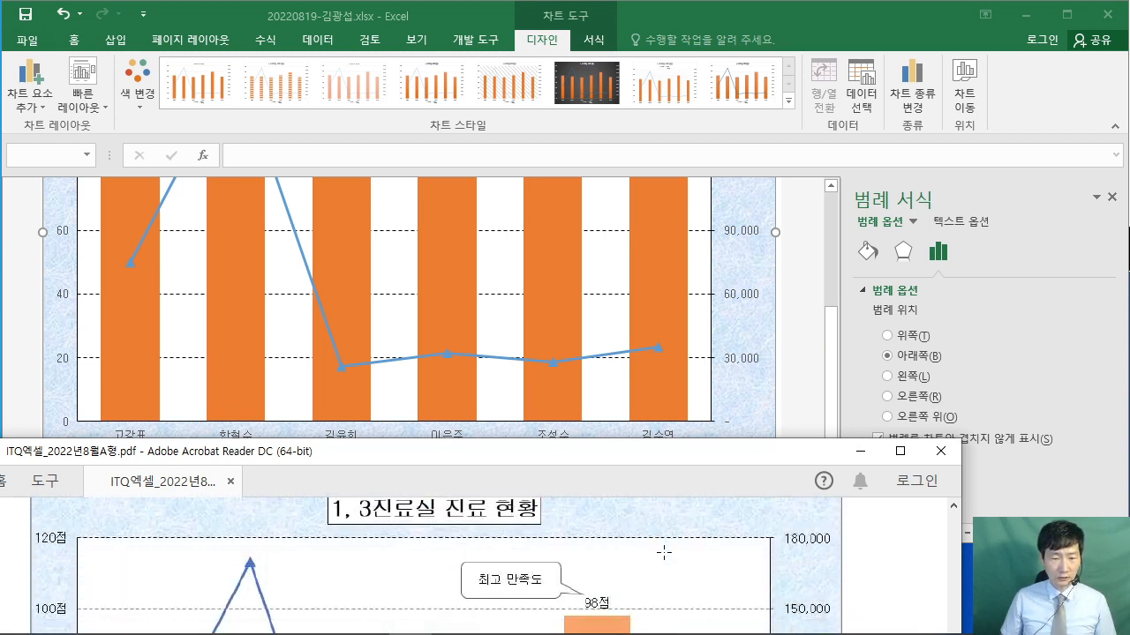
left_click(766, 424)
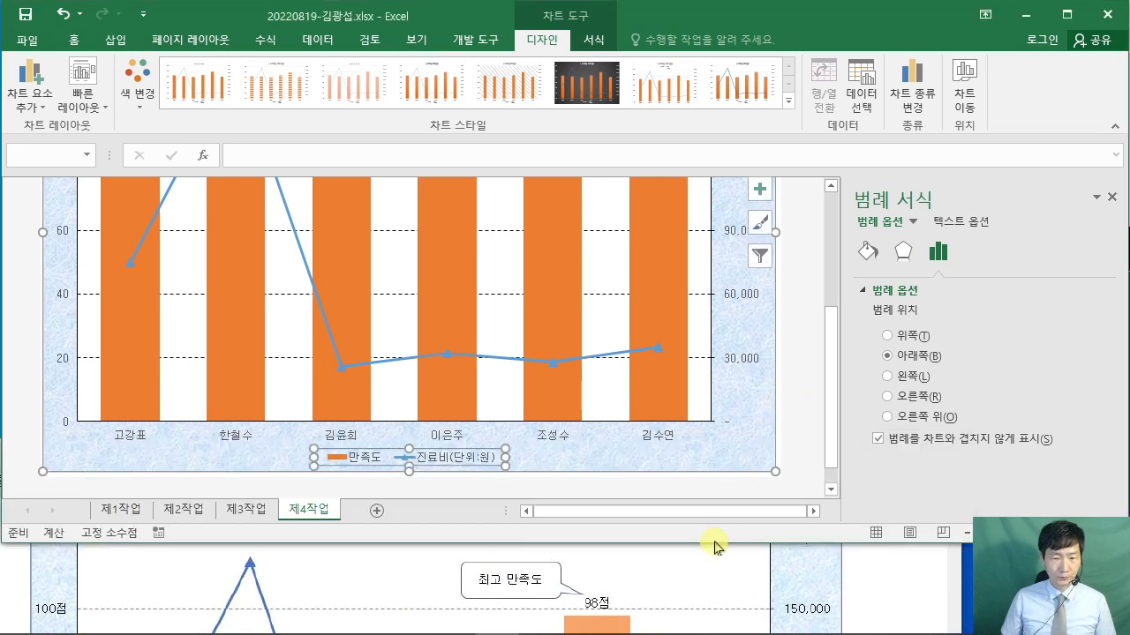
left_click_drag(714, 545, 714, 515)
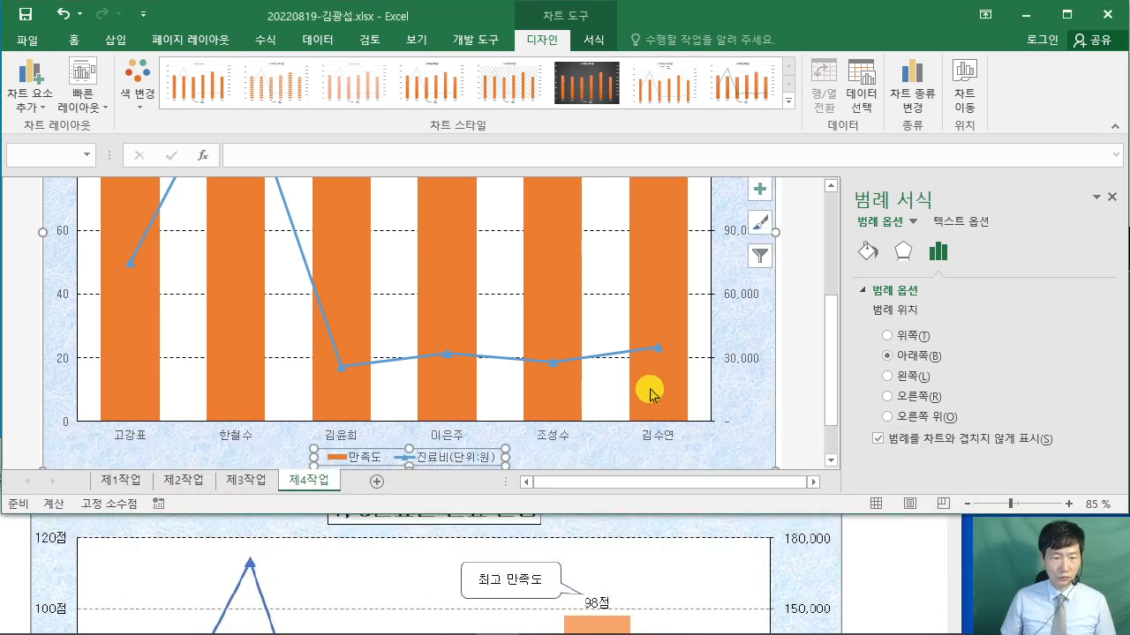
scroll(503, 297, "up", 5)
- Choose the Rounded Rectangular Callout shape from Insert > Shapes, checking the reference PDF
left_click(114, 42)
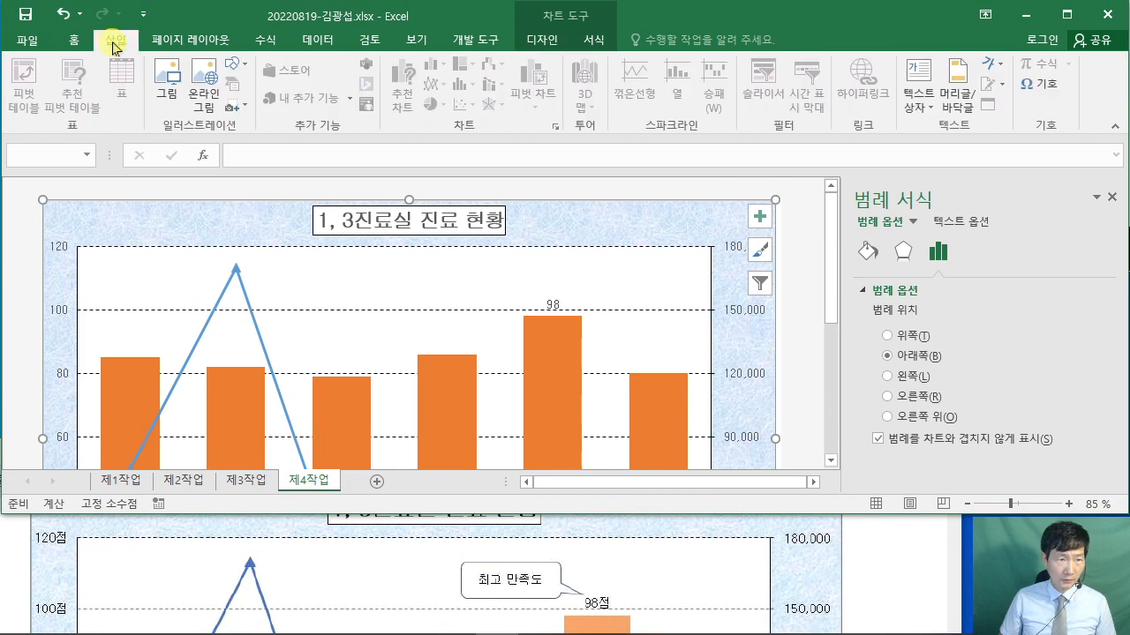
left_click(237, 69)
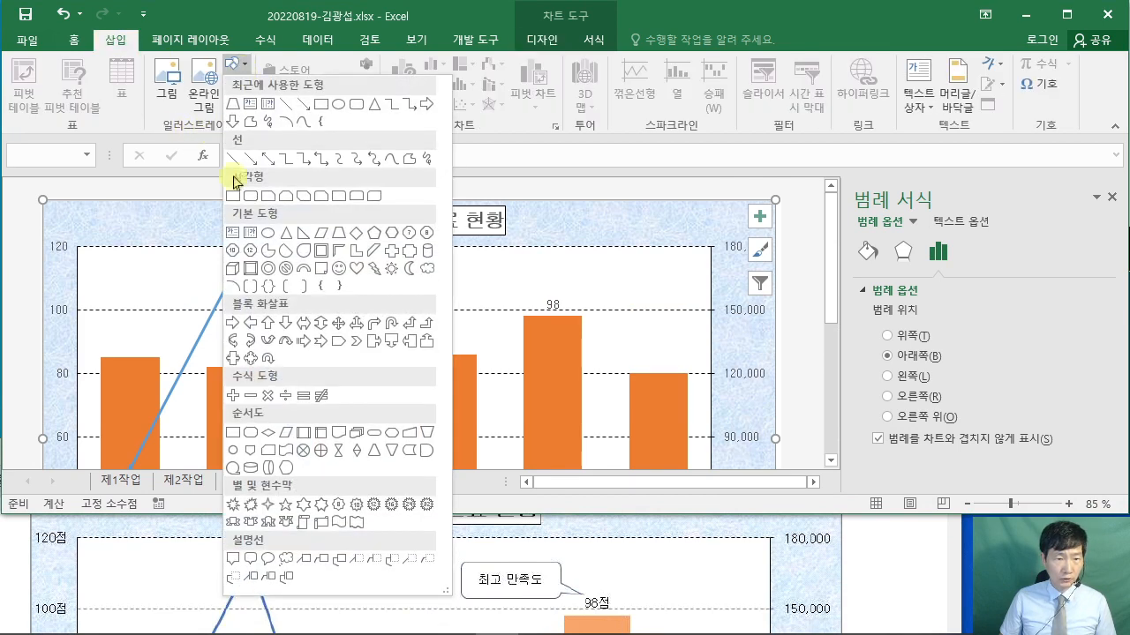
left_click(250, 560)
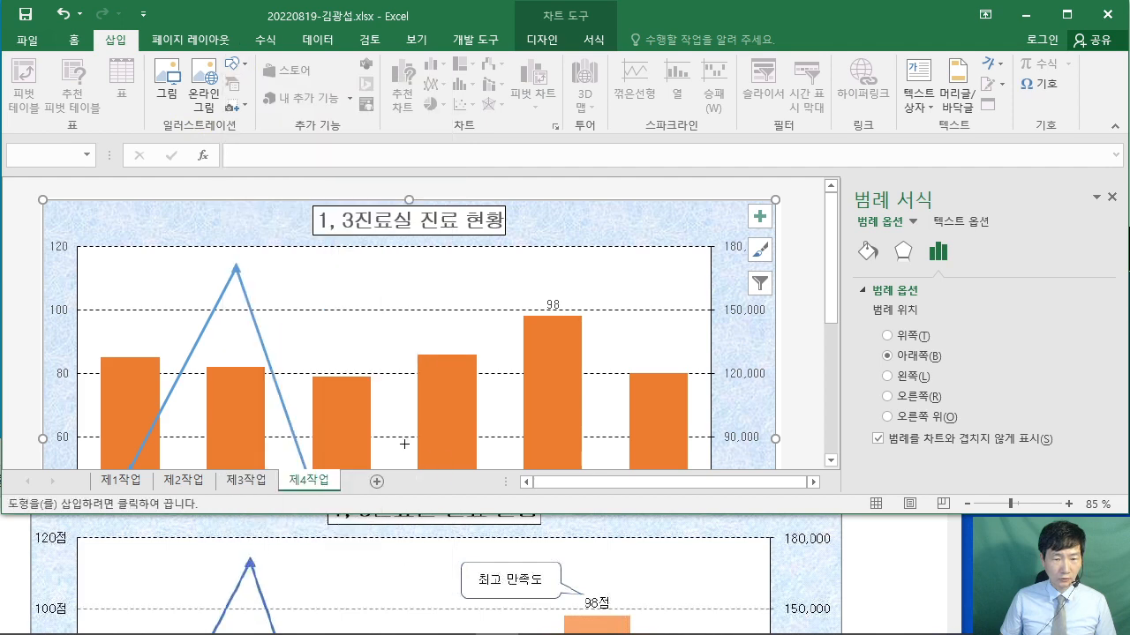
left_click(915, 603)
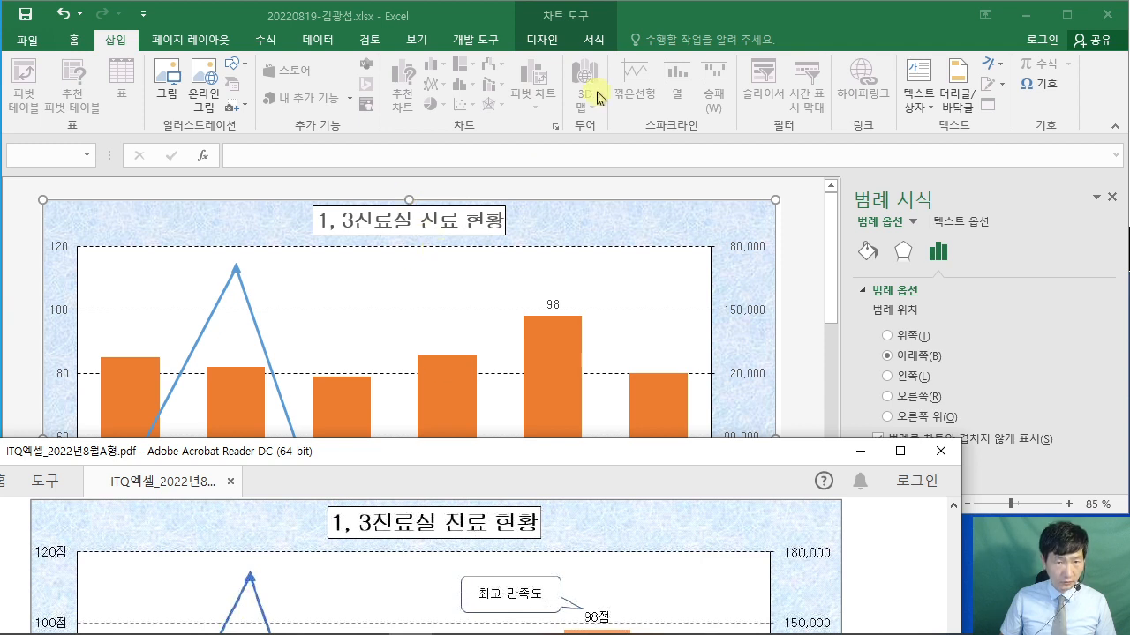
left_click(743, 16)
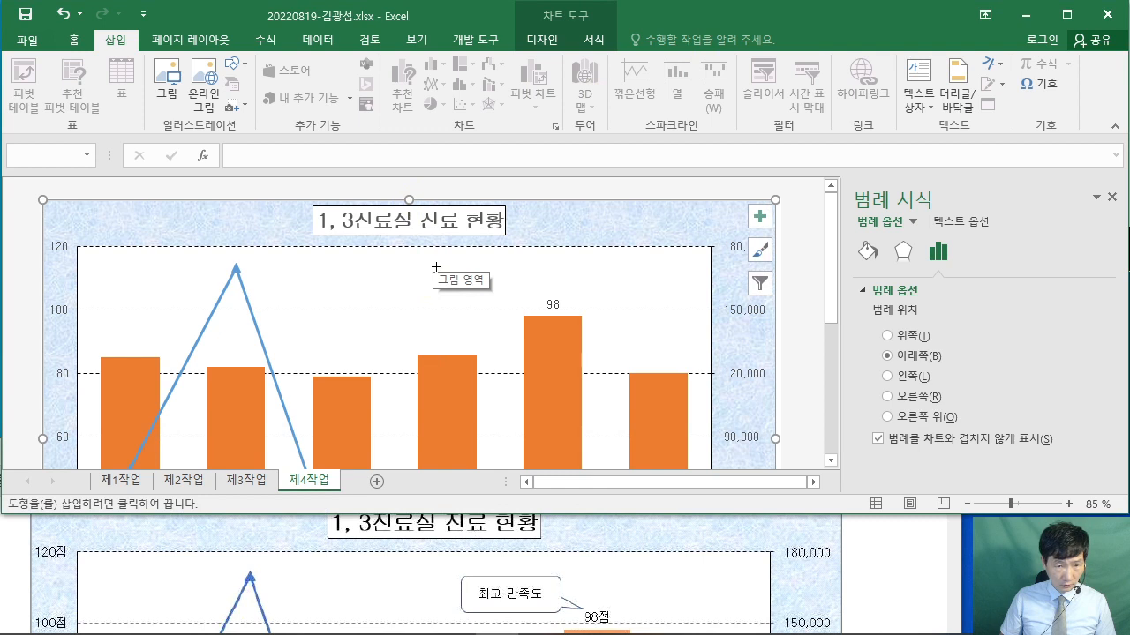
- Draw the callout above the 98 label and type 최고 만족도
left_click_drag(436, 267, 539, 301)
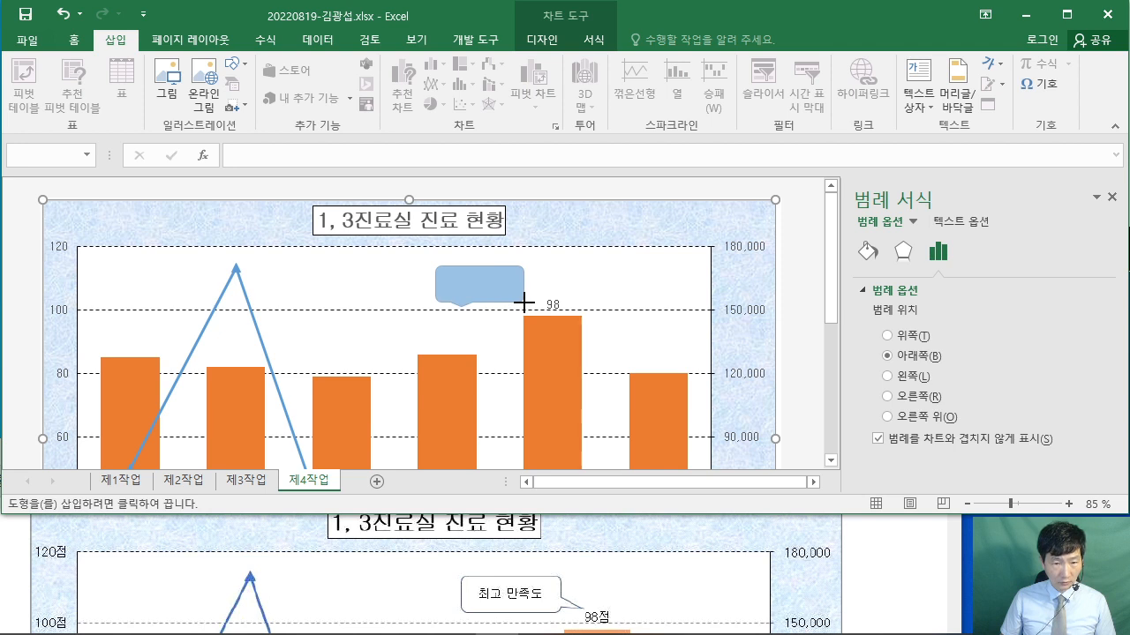
left_click_drag(523, 302, 524, 303)
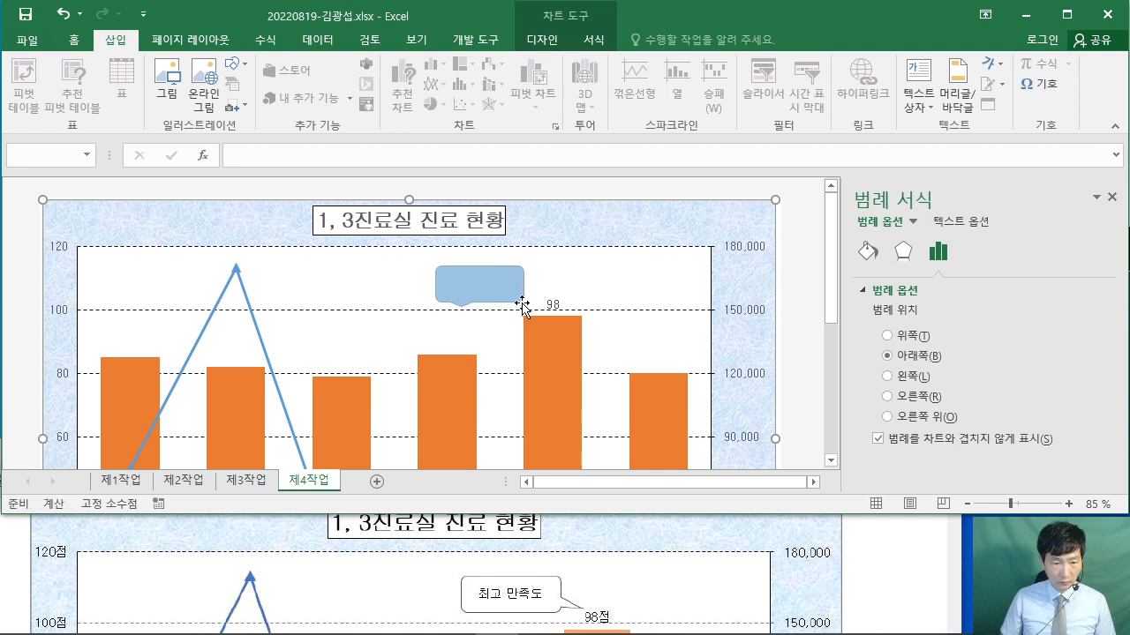
type("최고 만족")
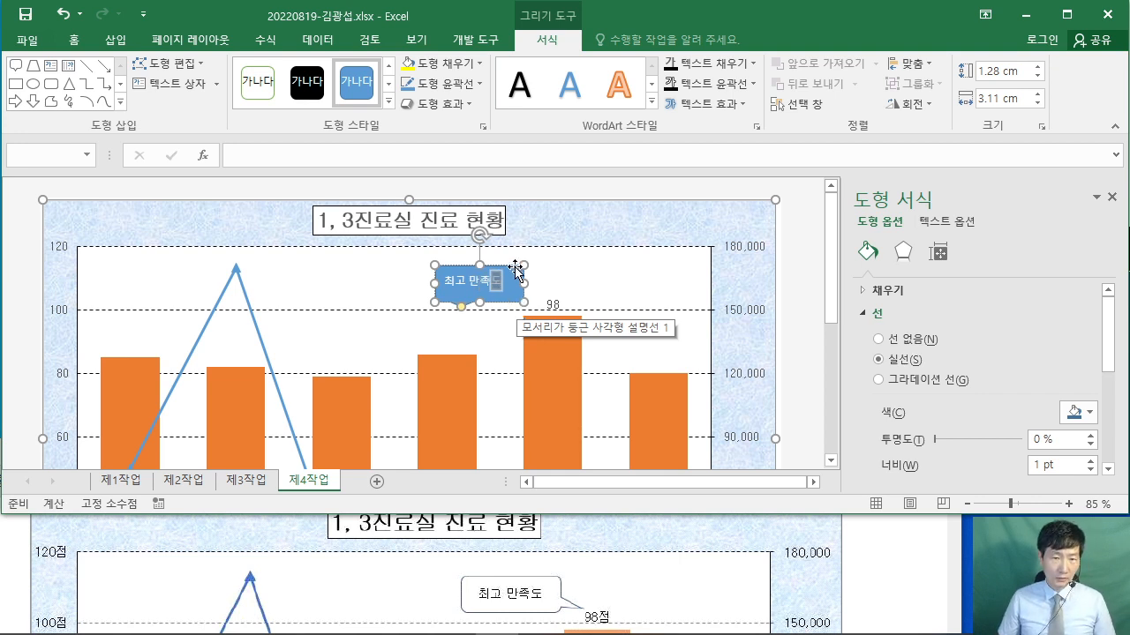
type("도")
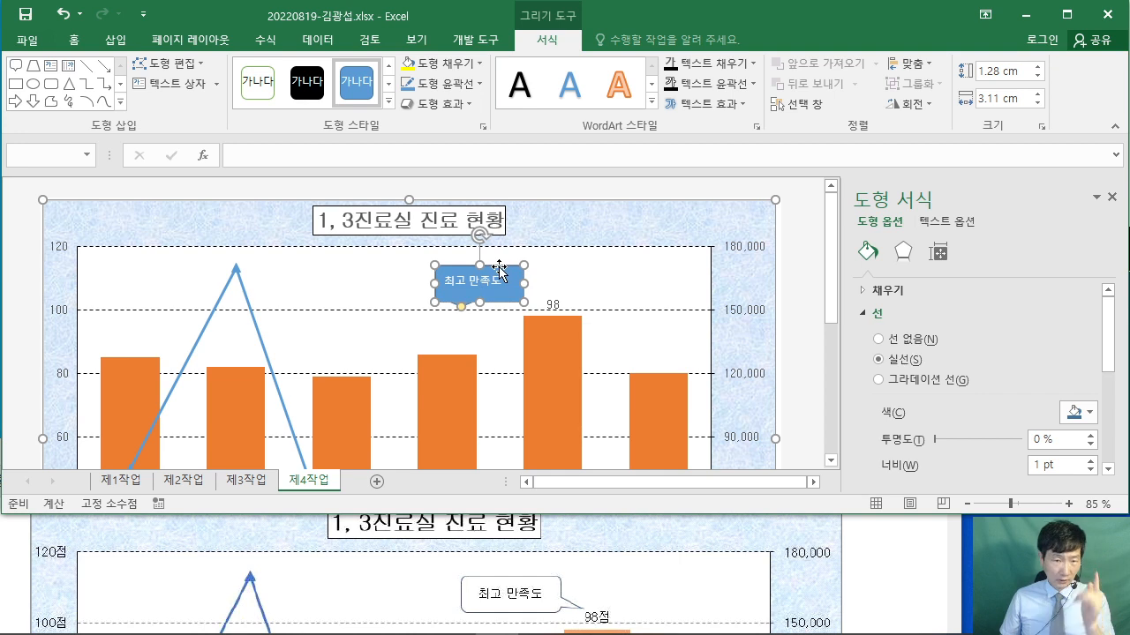
- Format the callout with black 굴림 text, white fill, and text centred both ways
left_click(75, 40)
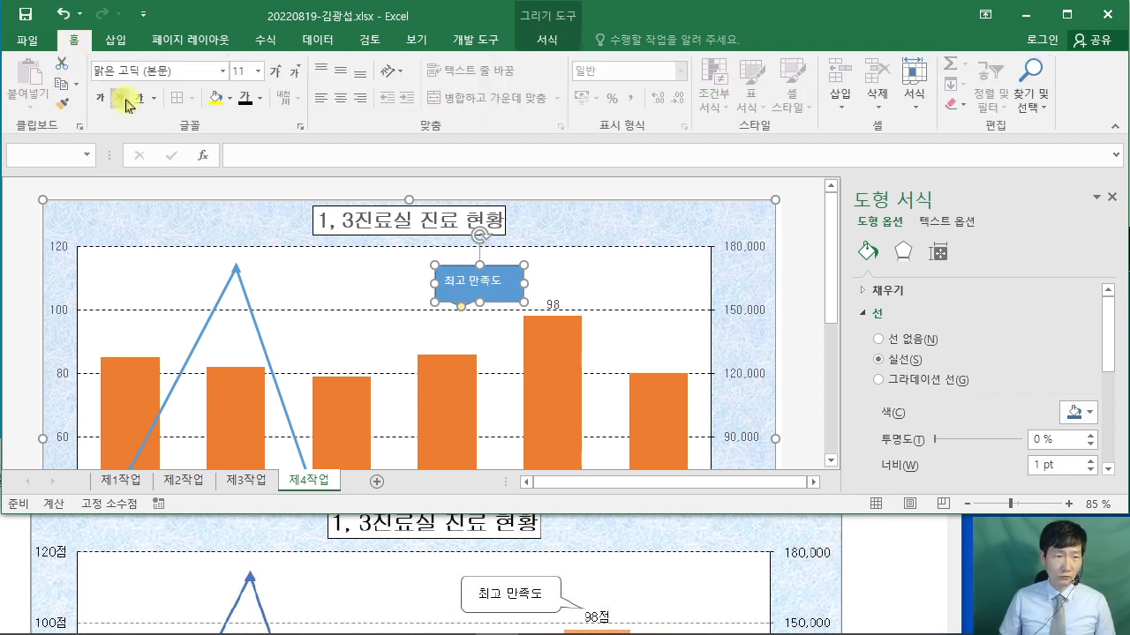
left_click(188, 68)
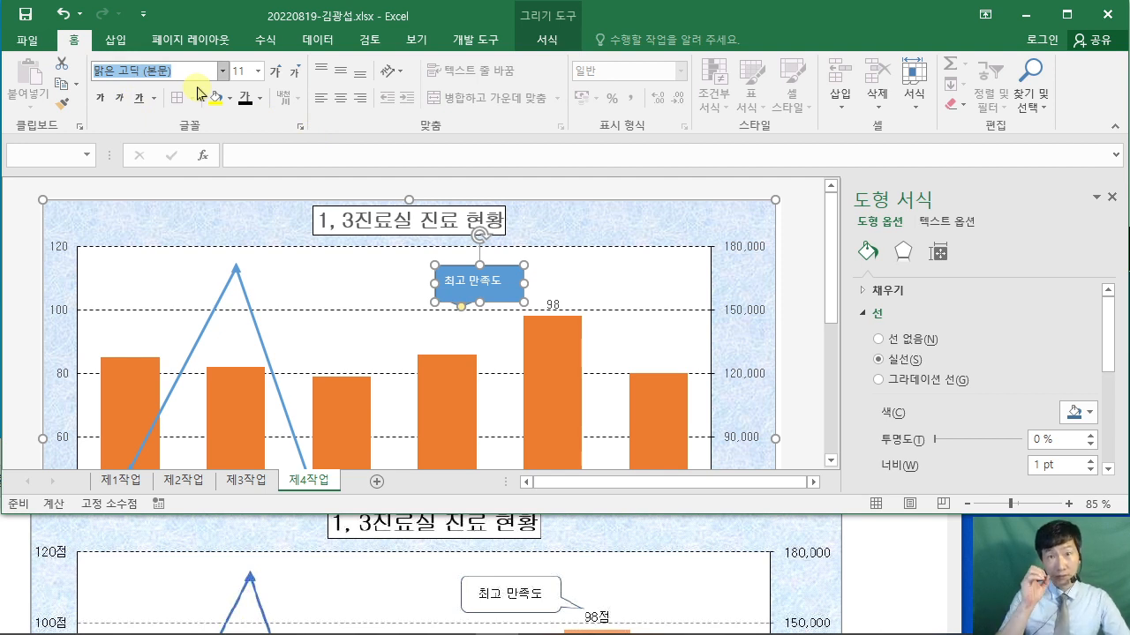
type("굴")
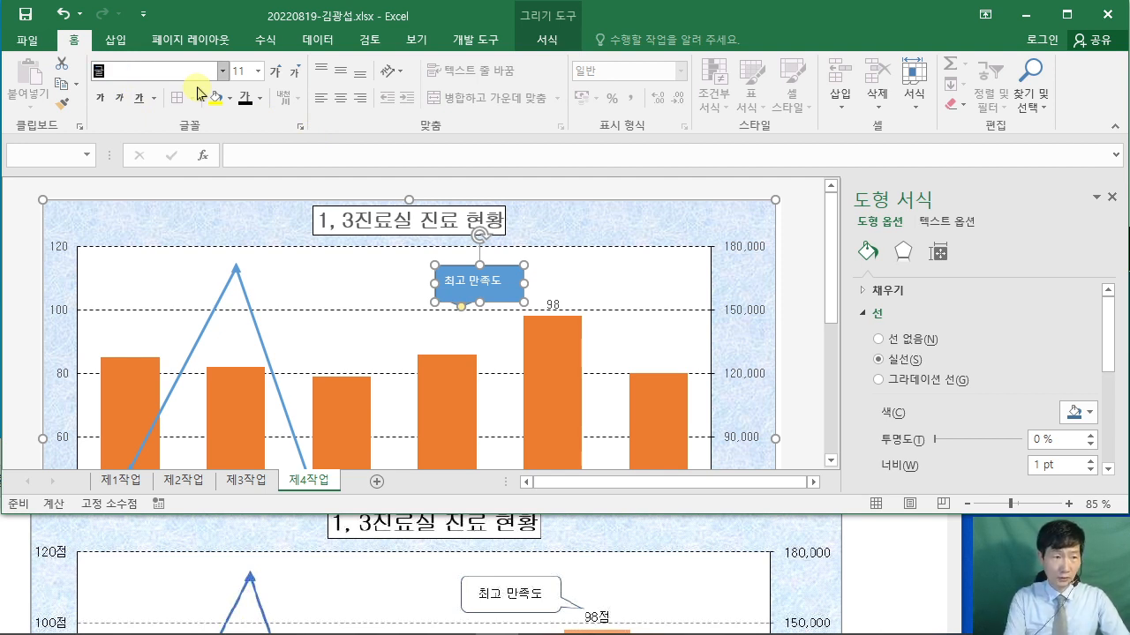
type("림")
key("Return")
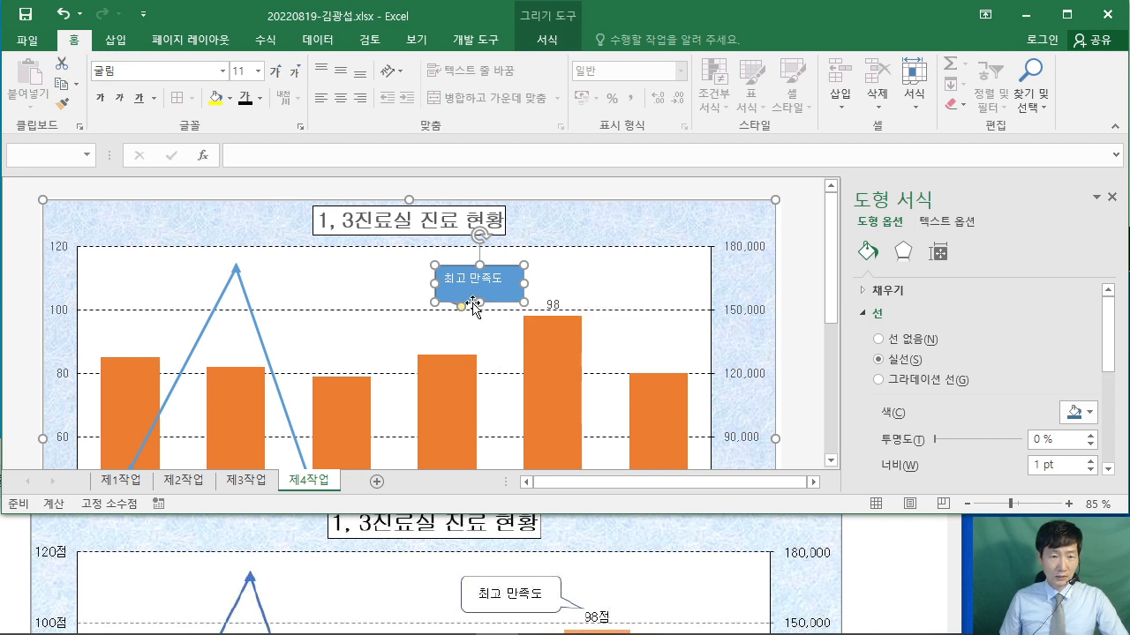
left_click(259, 103)
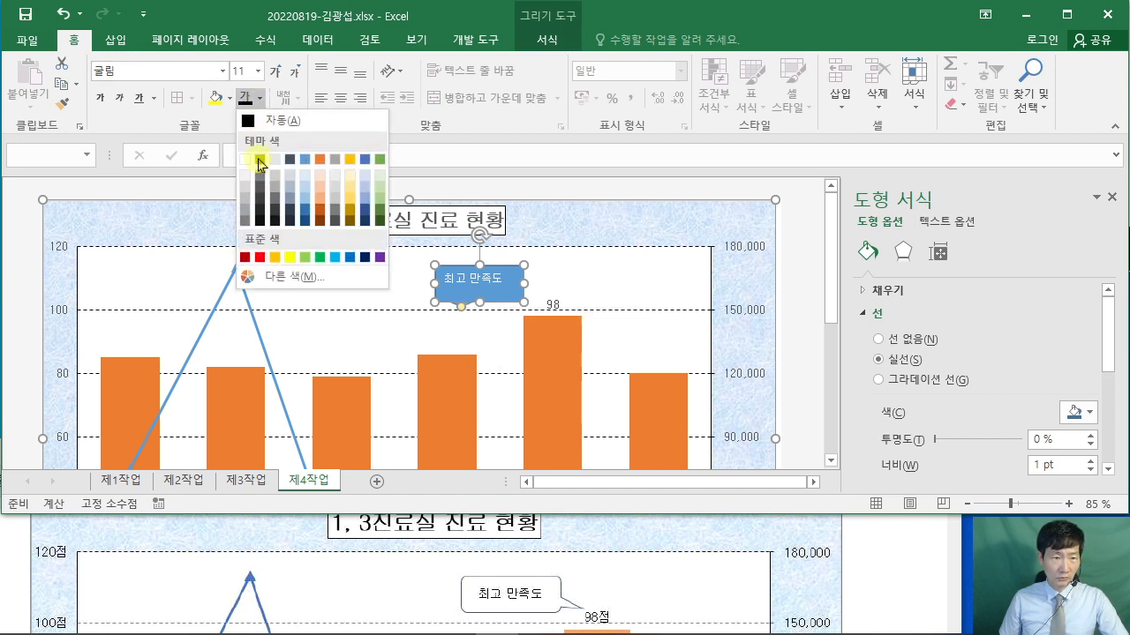
left_click(260, 159)
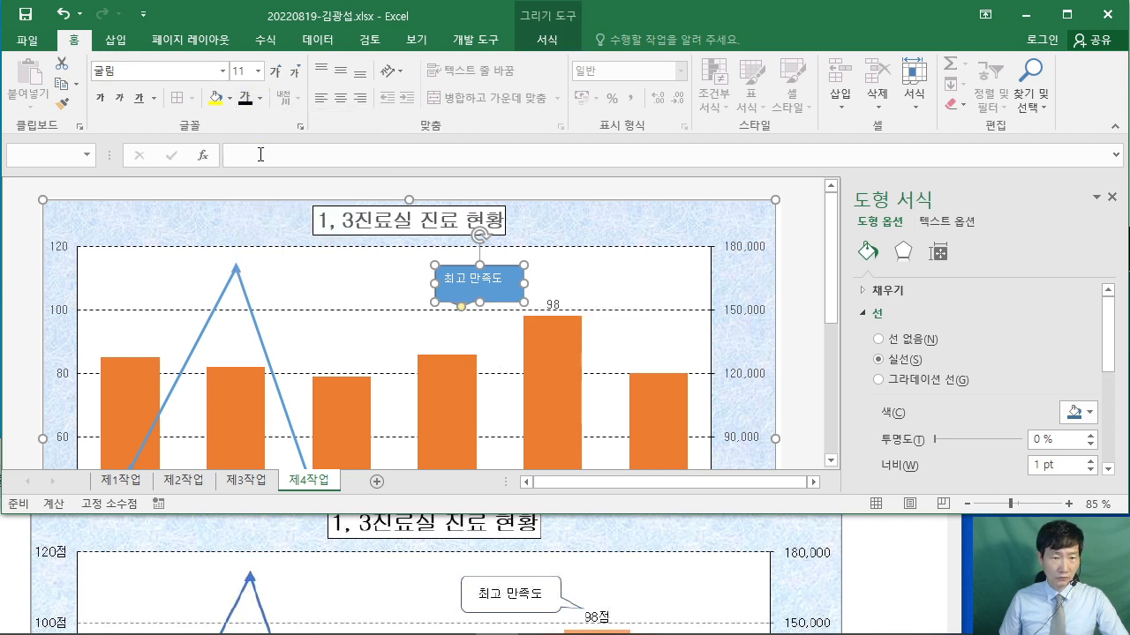
left_click(229, 98)
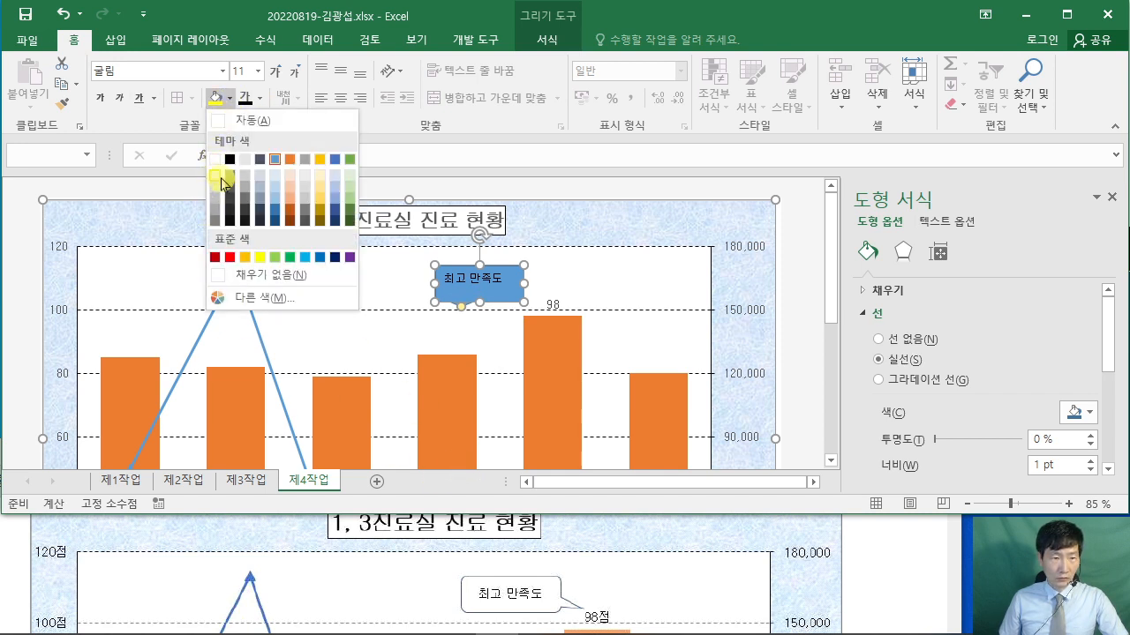
left_click(216, 171)
left_click(342, 71)
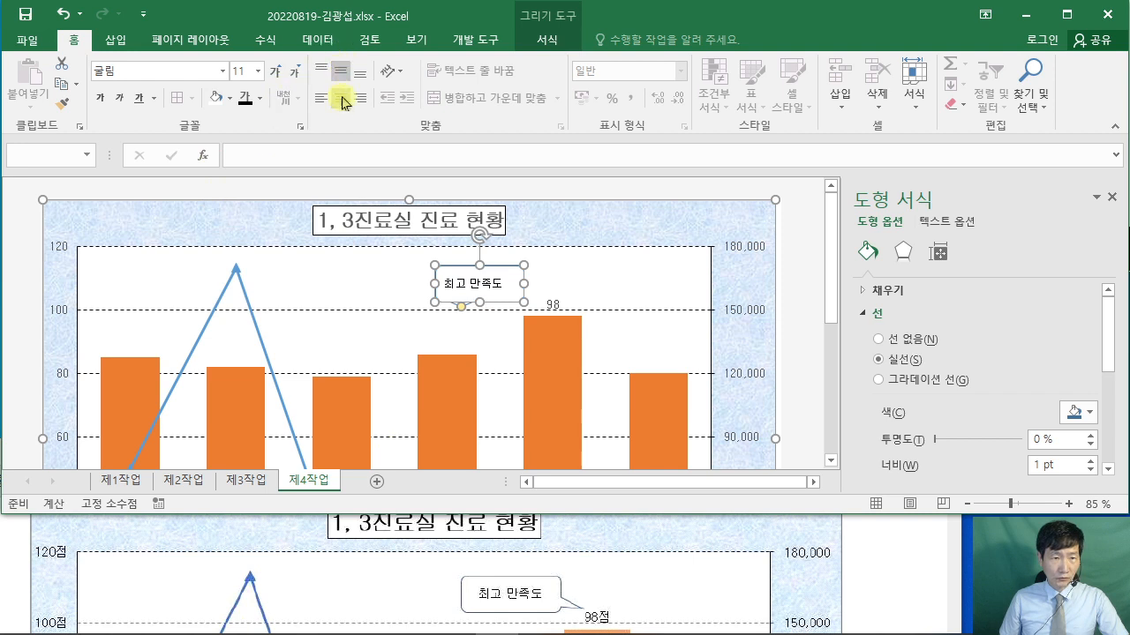
left_click(341, 98)
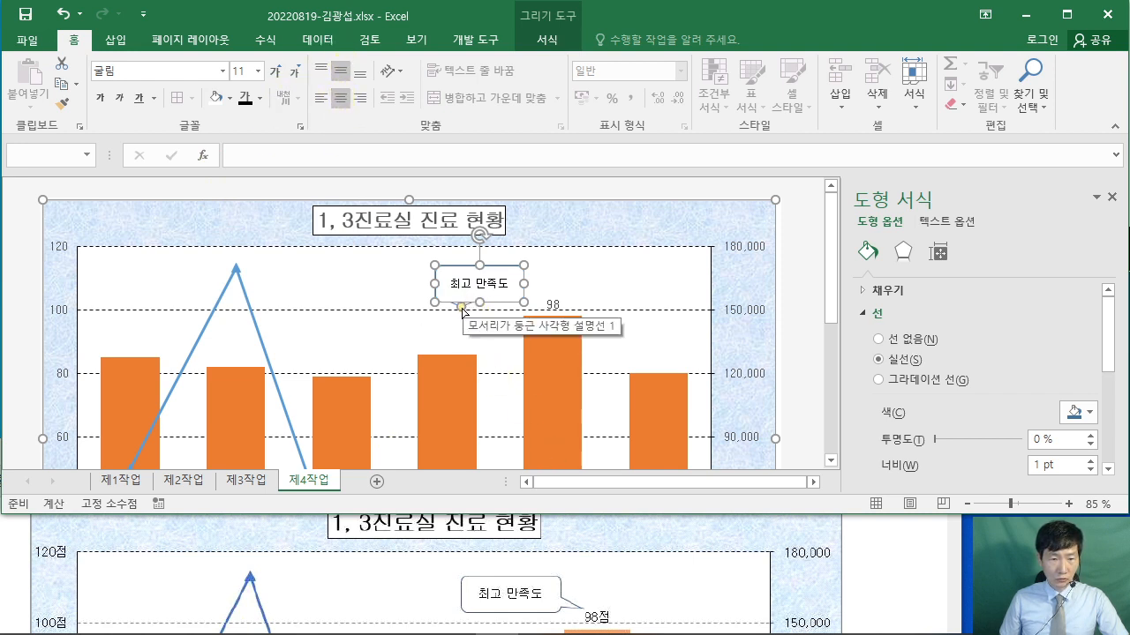
- Point the callout's tail at the 98 data label
left_click_drag(461, 308, 503, 312)
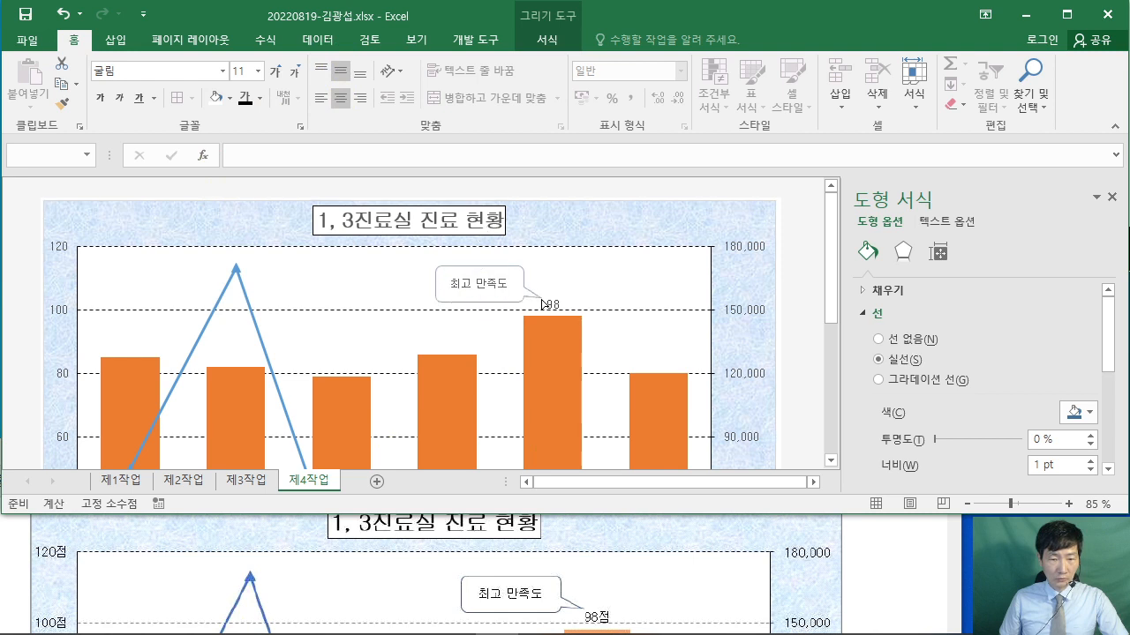
left_click_drag(542, 303, 542, 303)
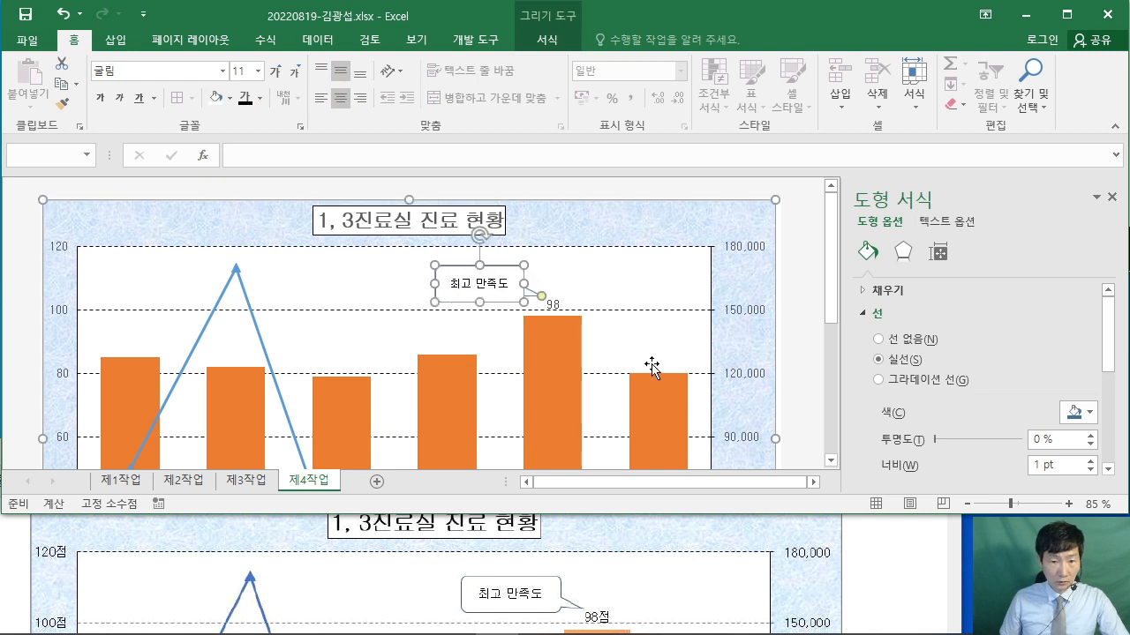
left_click(555, 305)
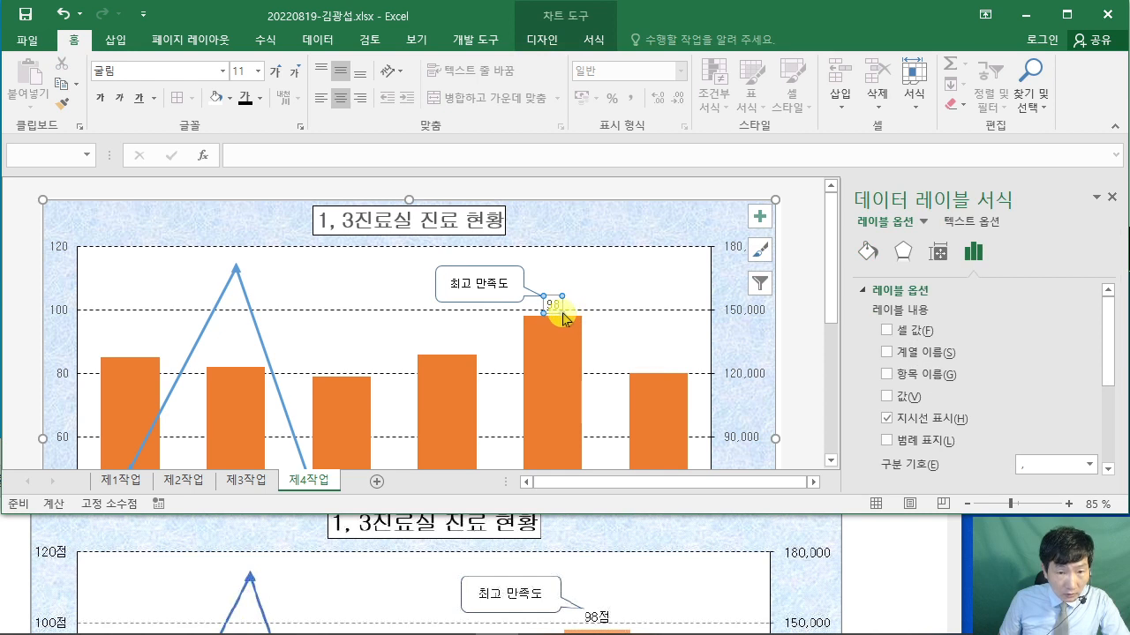
- Select the 98 data label on its own and nudge its position
left_click(564, 313)
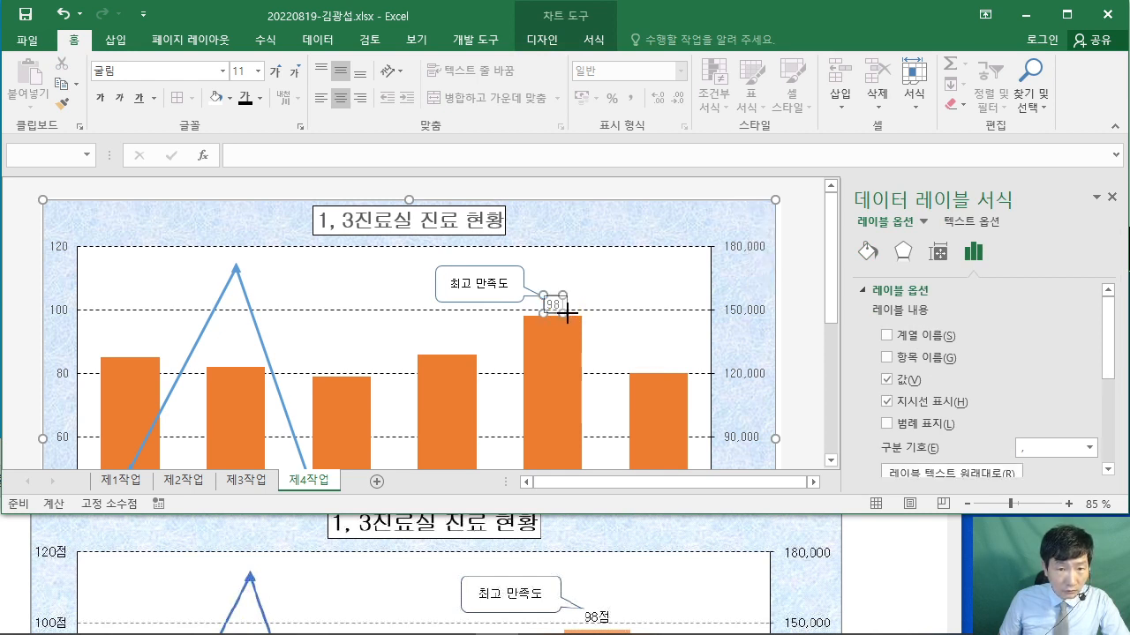
left_click_drag(574, 313, 564, 315)
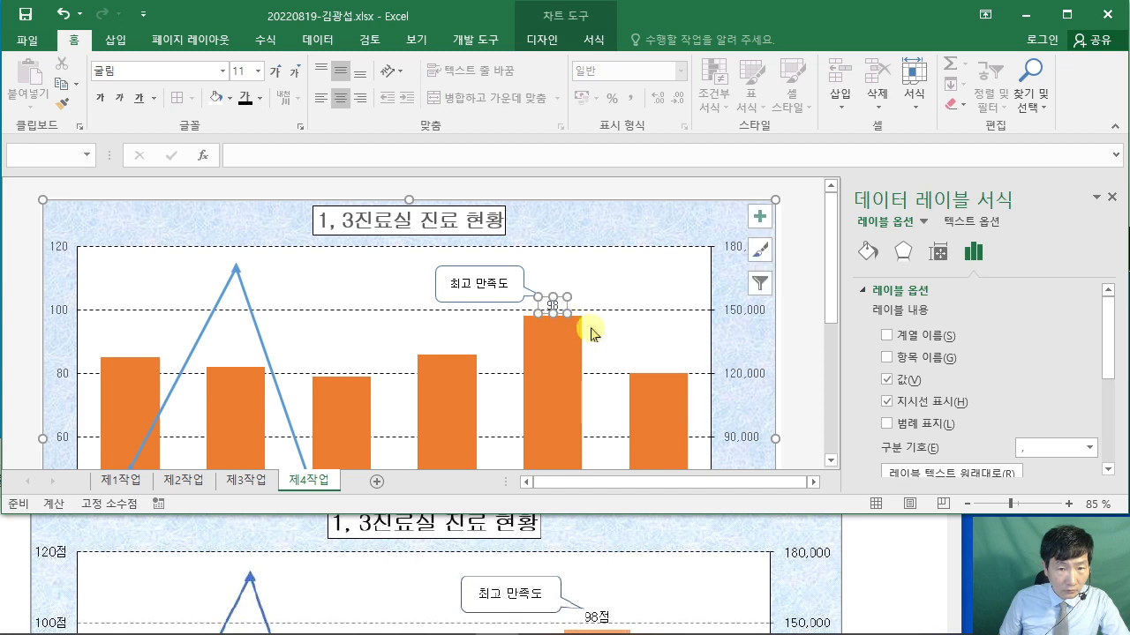
left_click(766, 402)
scroll(766, 402, "down", 2)
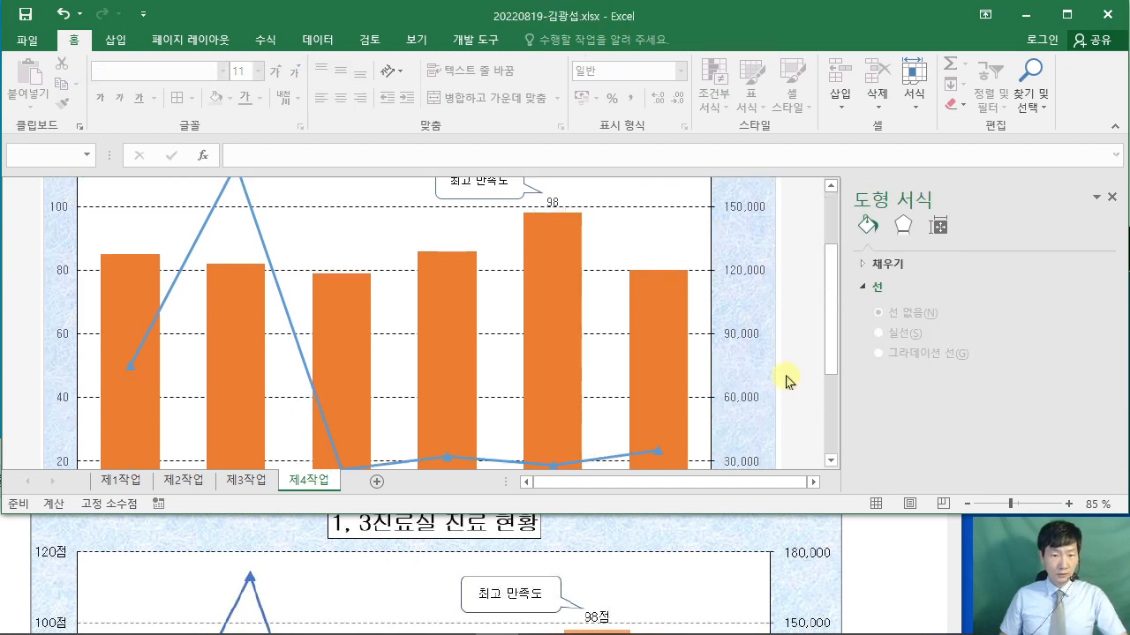
scroll(785, 374, "down", 3)
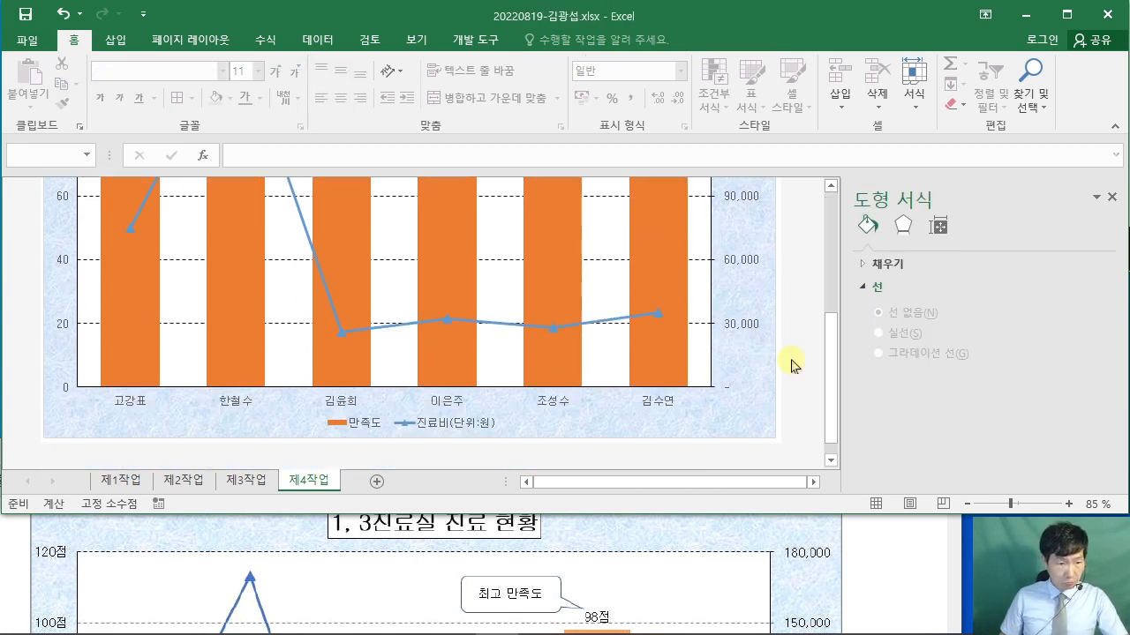
scroll(747, 339, "up", 4)
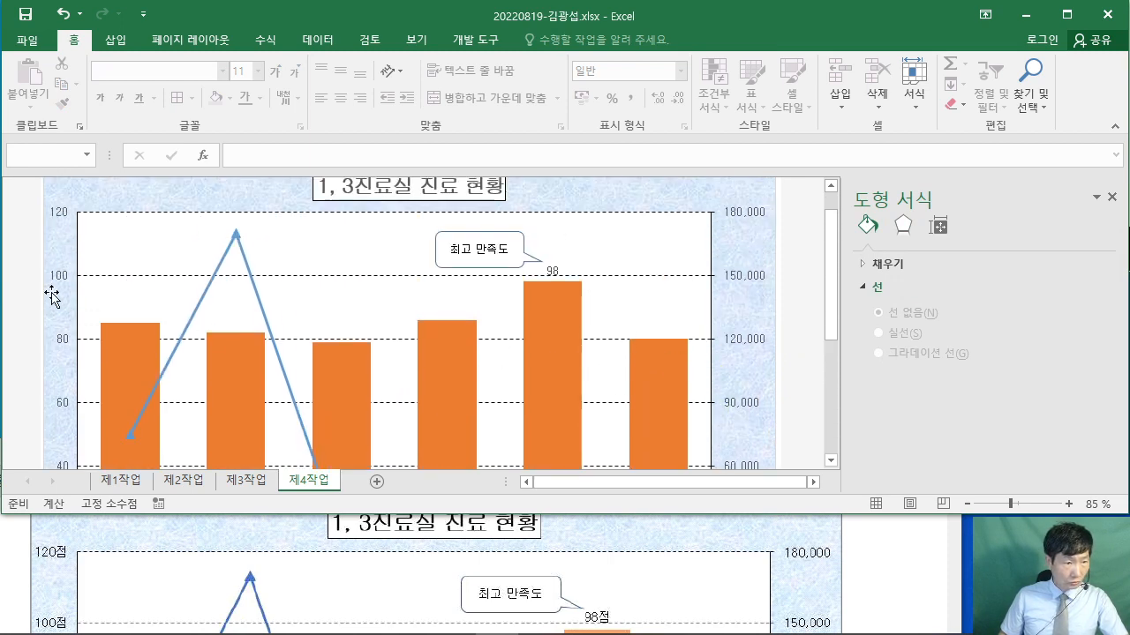
- Select the primary axis, check cell H5's 점 format on 제1작업, then return to 제4작업
left_click(58, 284)
left_click(132, 481)
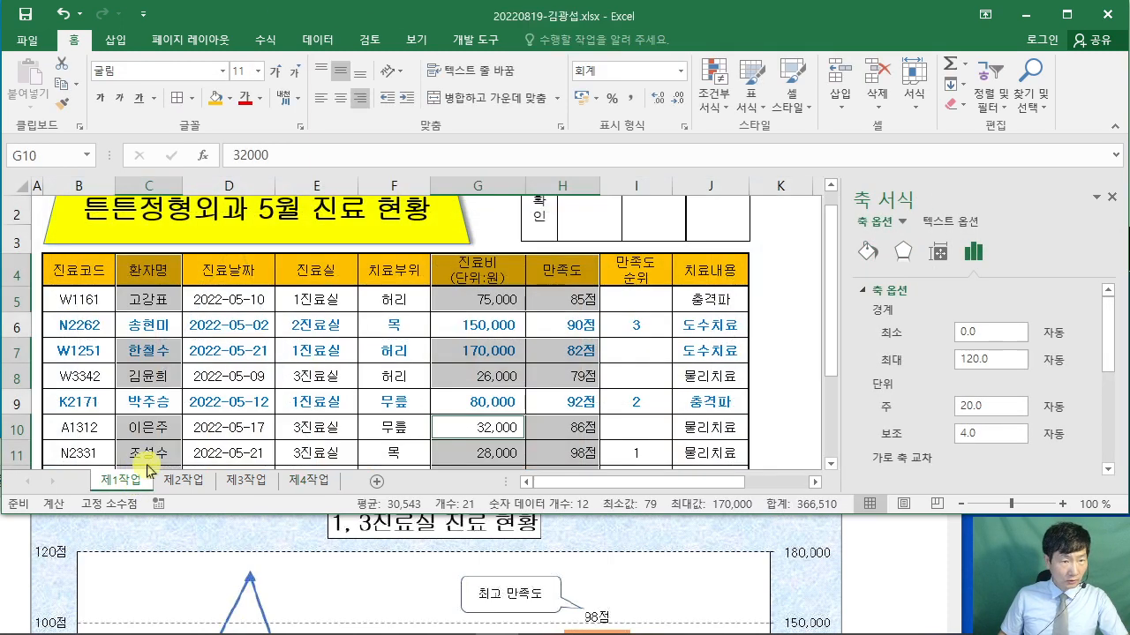
left_click(565, 307)
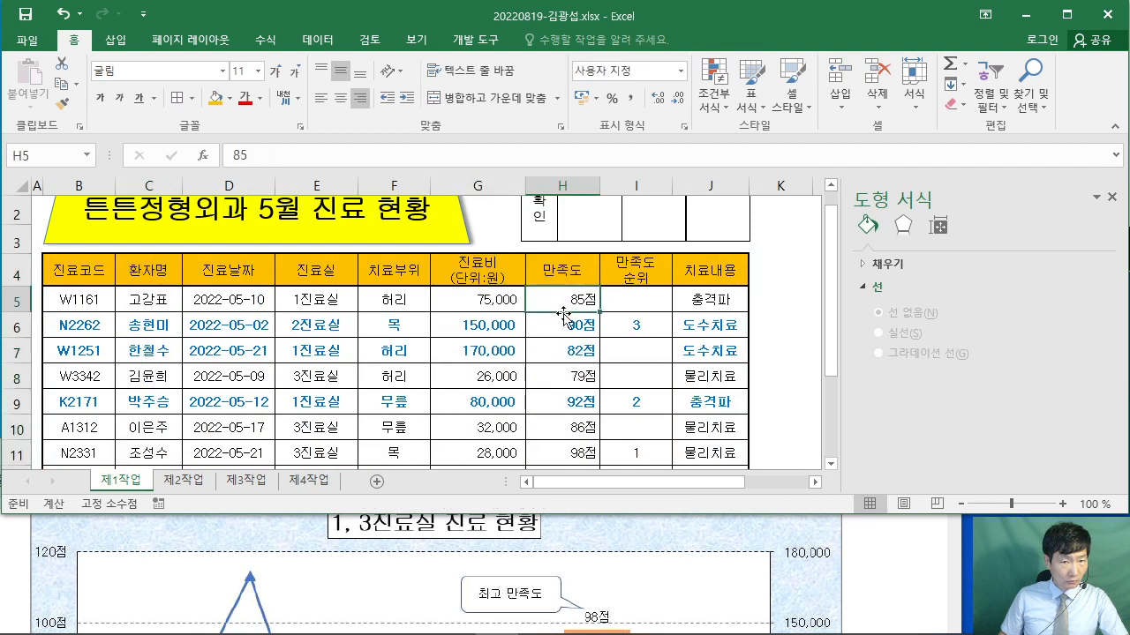
left_click(176, 481)
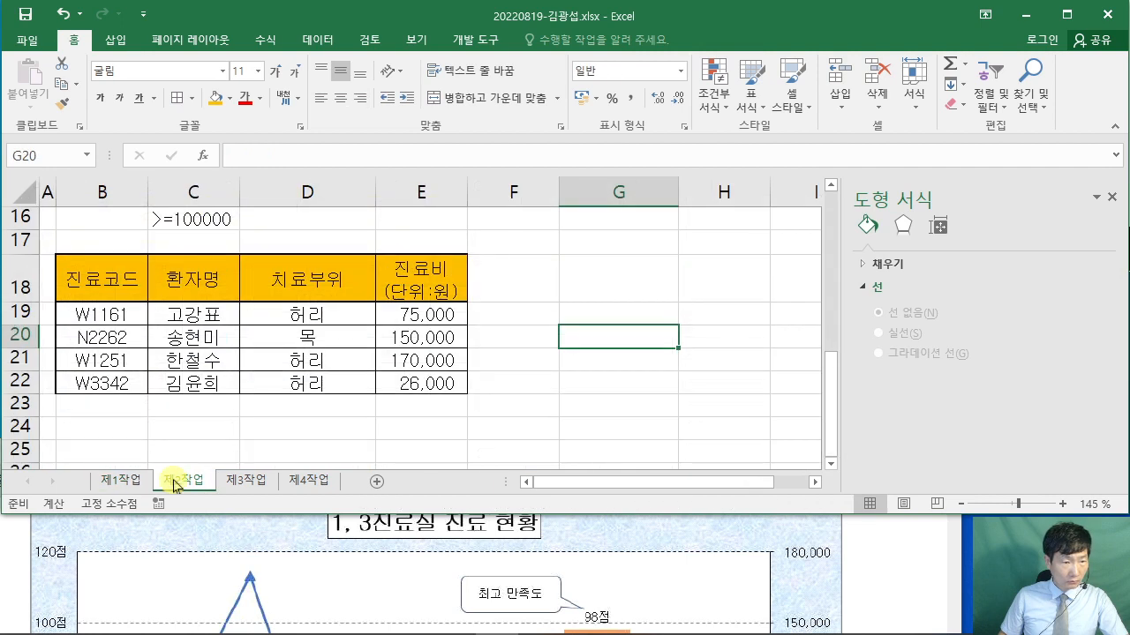
left_click(302, 484)
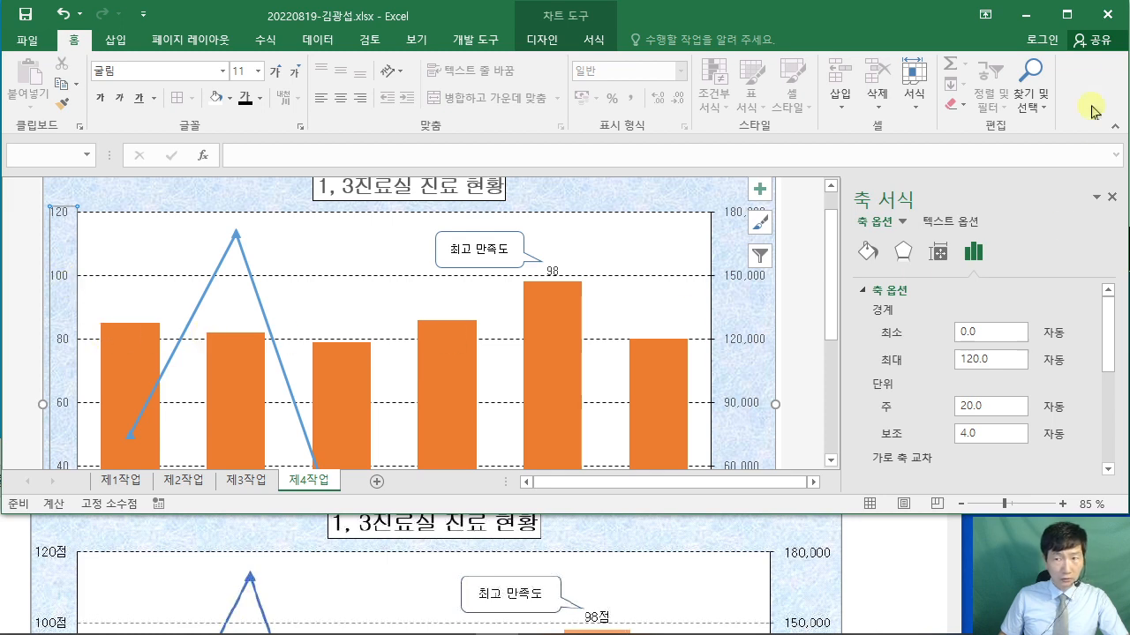
- Maximize Excel and give the primary axis the custom format G/표준"점" (0점 to 120점)
left_click(1067, 14)
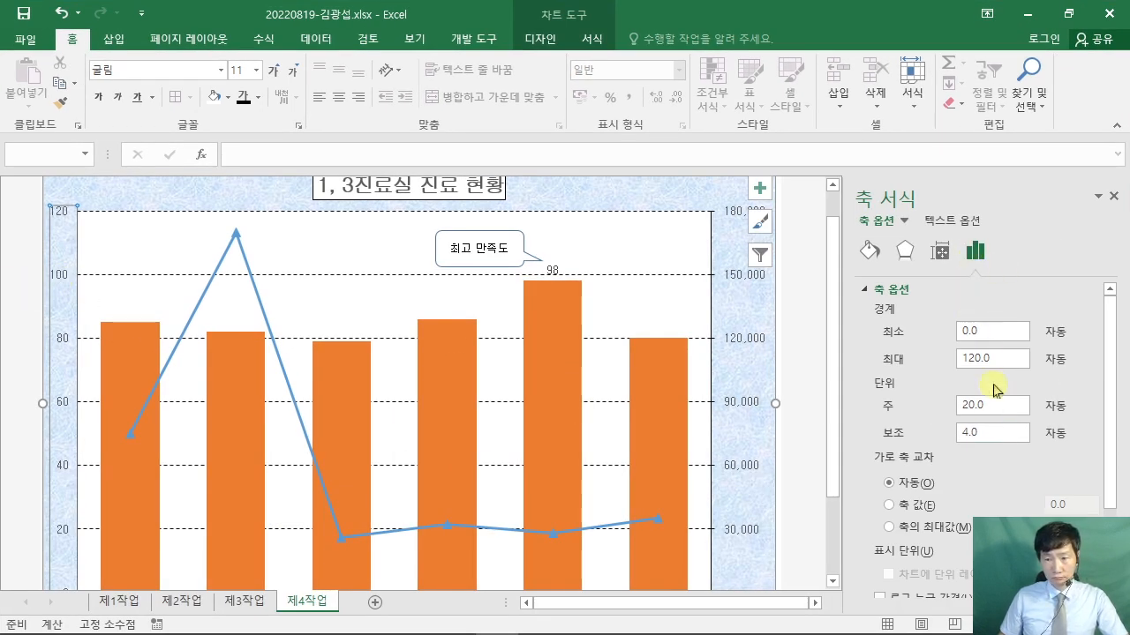
left_click(870, 292)
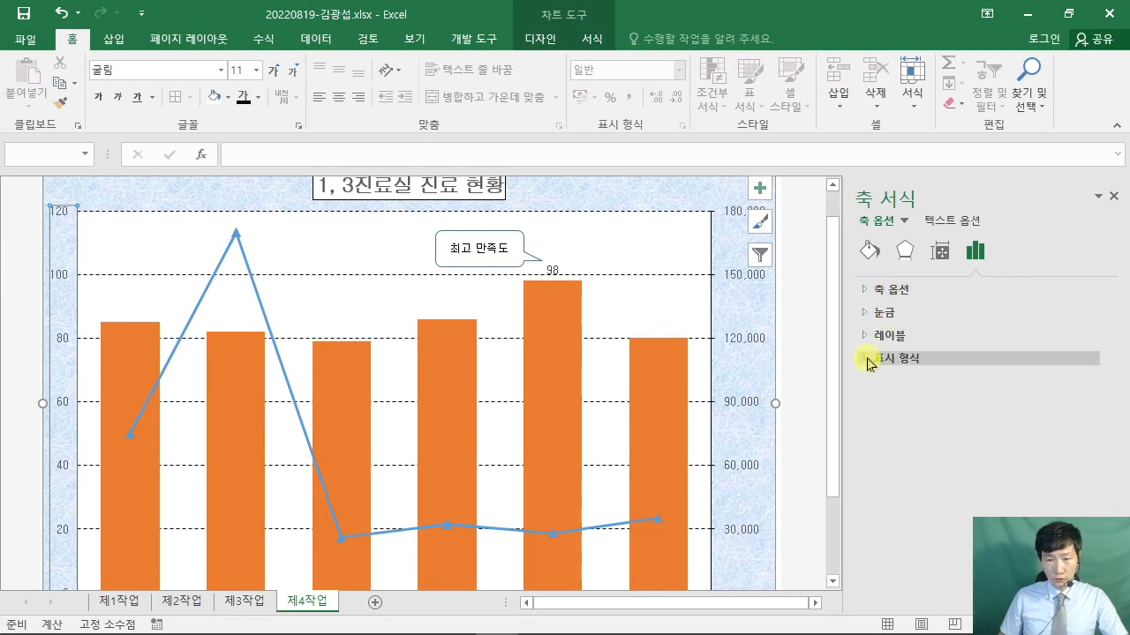
left_click(867, 359)
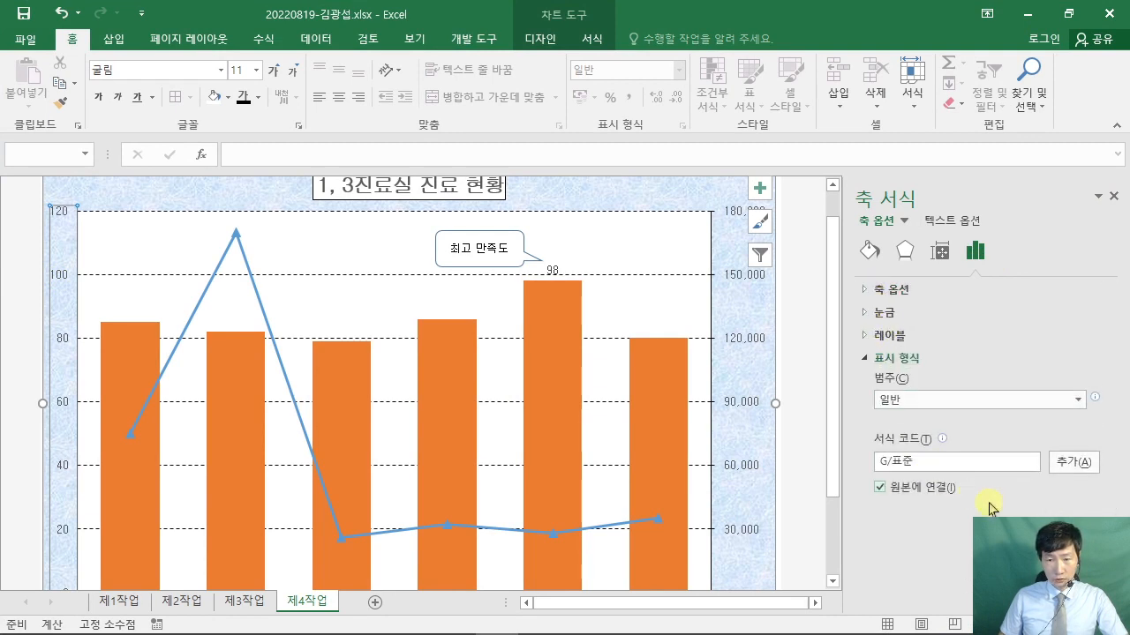
left_click(904, 464)
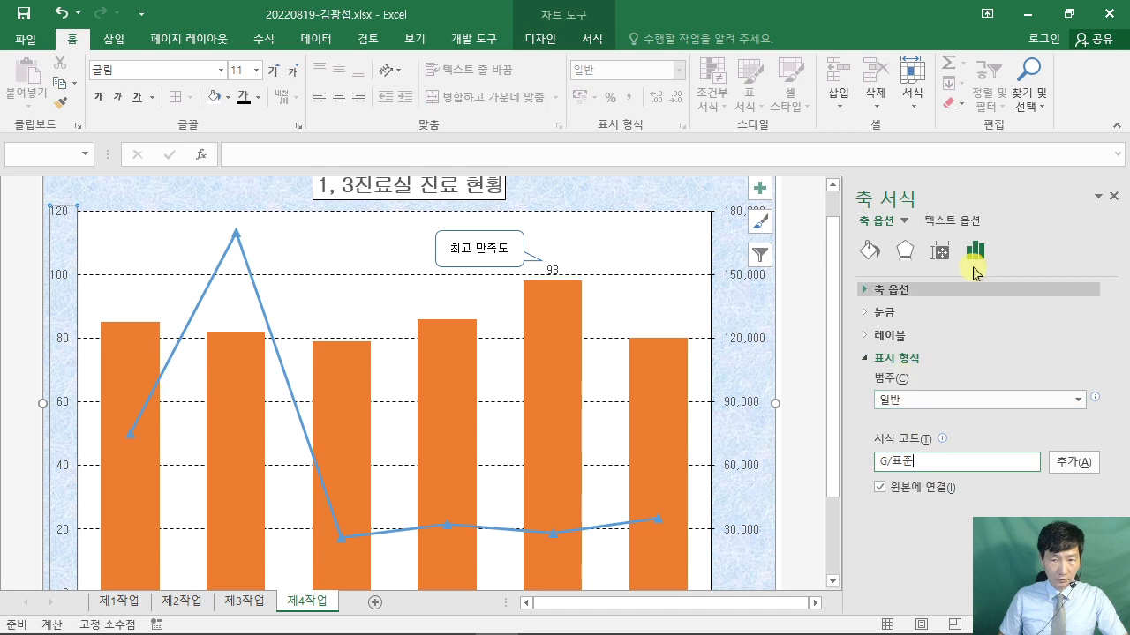
left_click(907, 403)
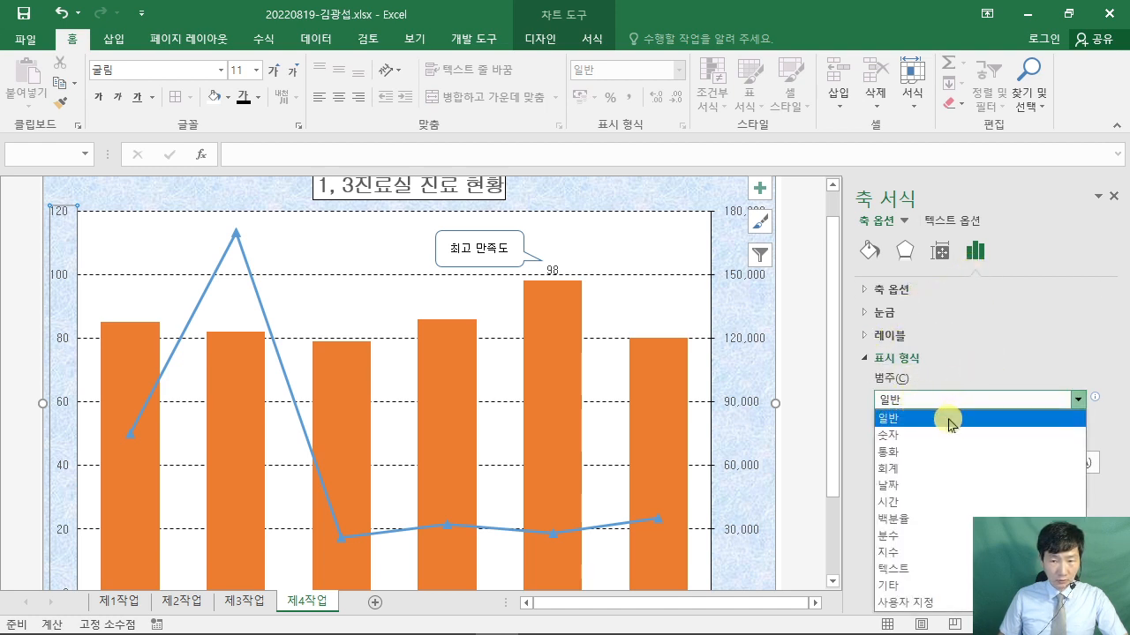
left_click(1019, 355)
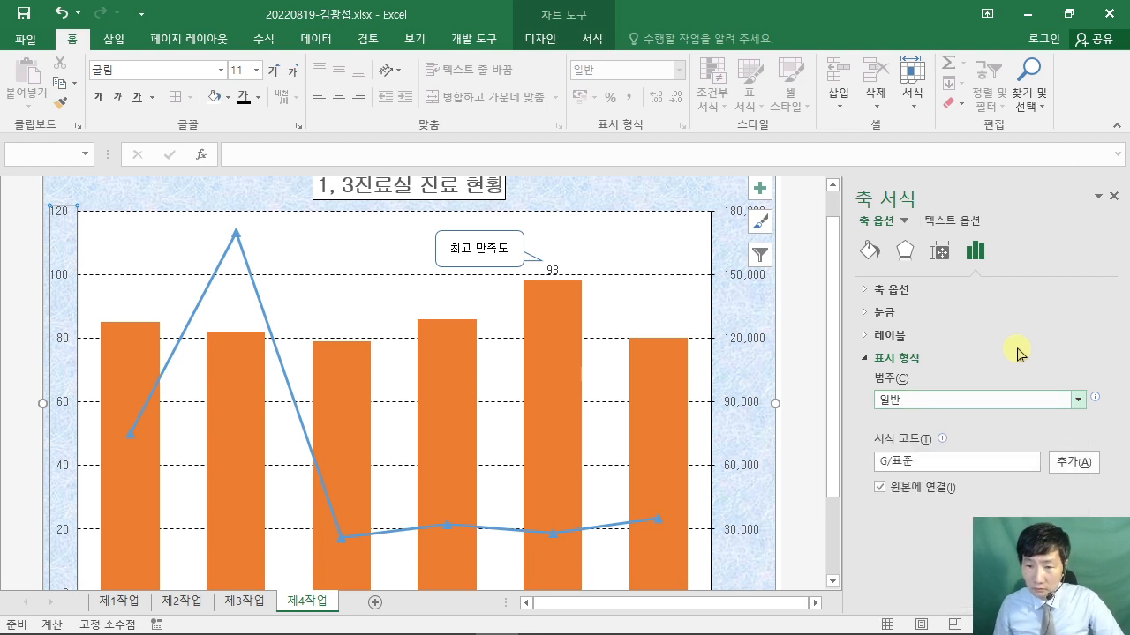
left_click(940, 464)
left_click(1031, 473)
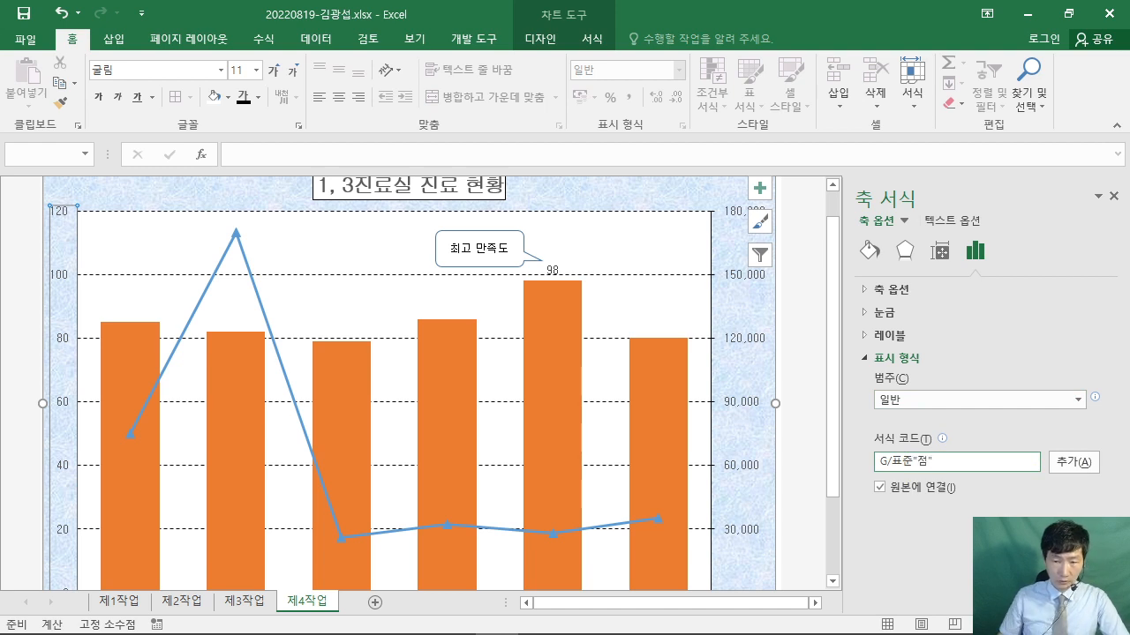
left_click(1081, 465)
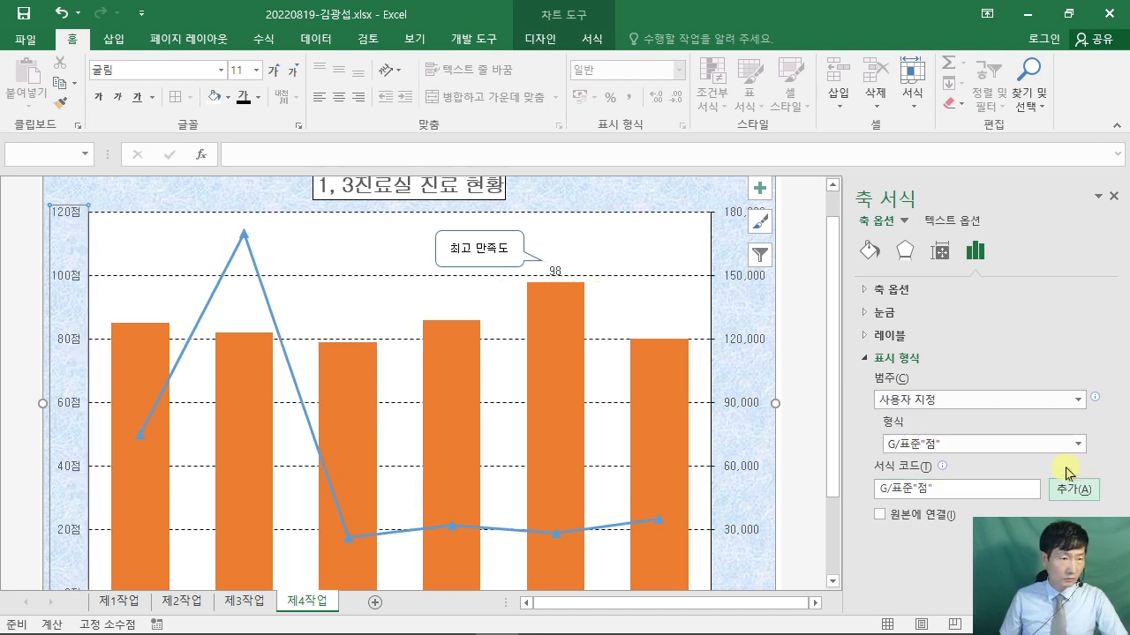
left_click(555, 270)
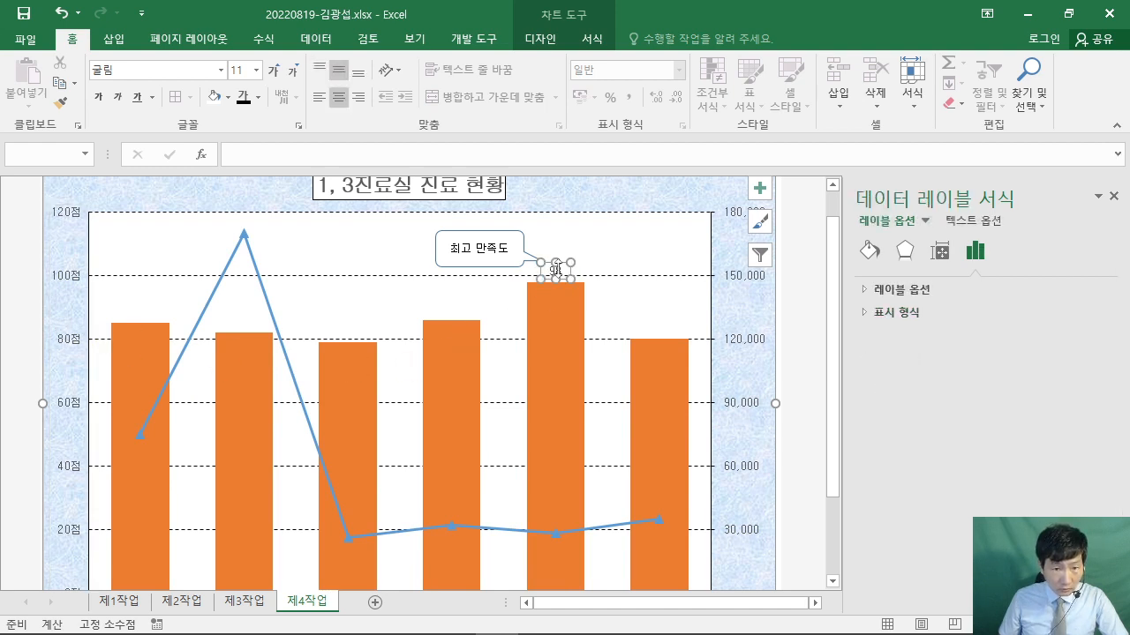
- Select the 98 data label and verify it against the 제1작업 scores
left_click(556, 270)
left_click(562, 284)
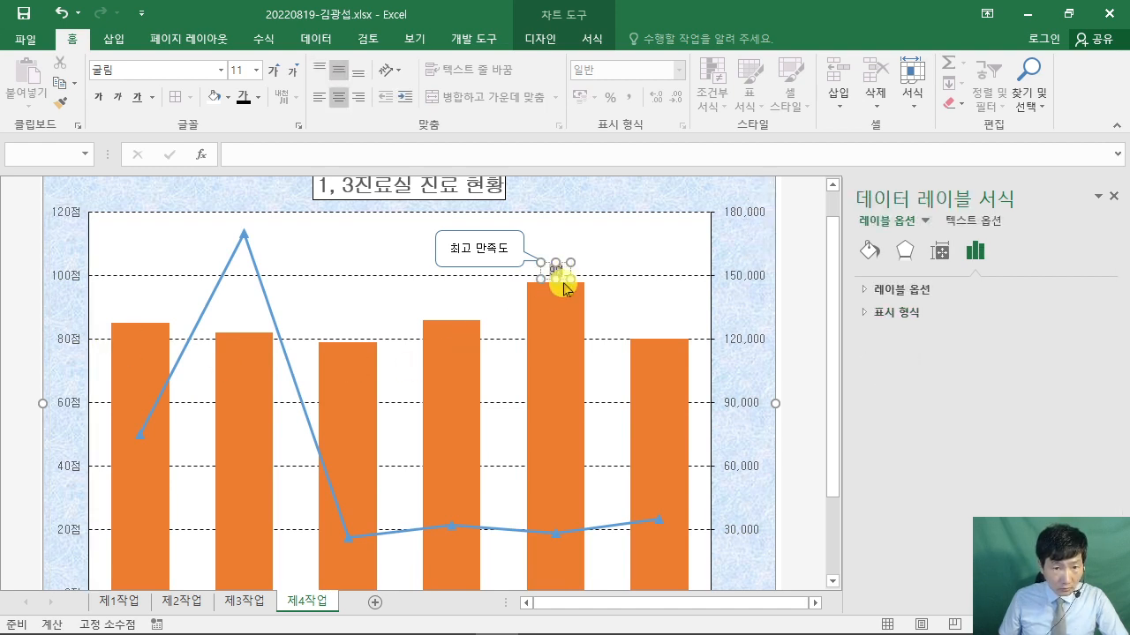
left_click(563, 284)
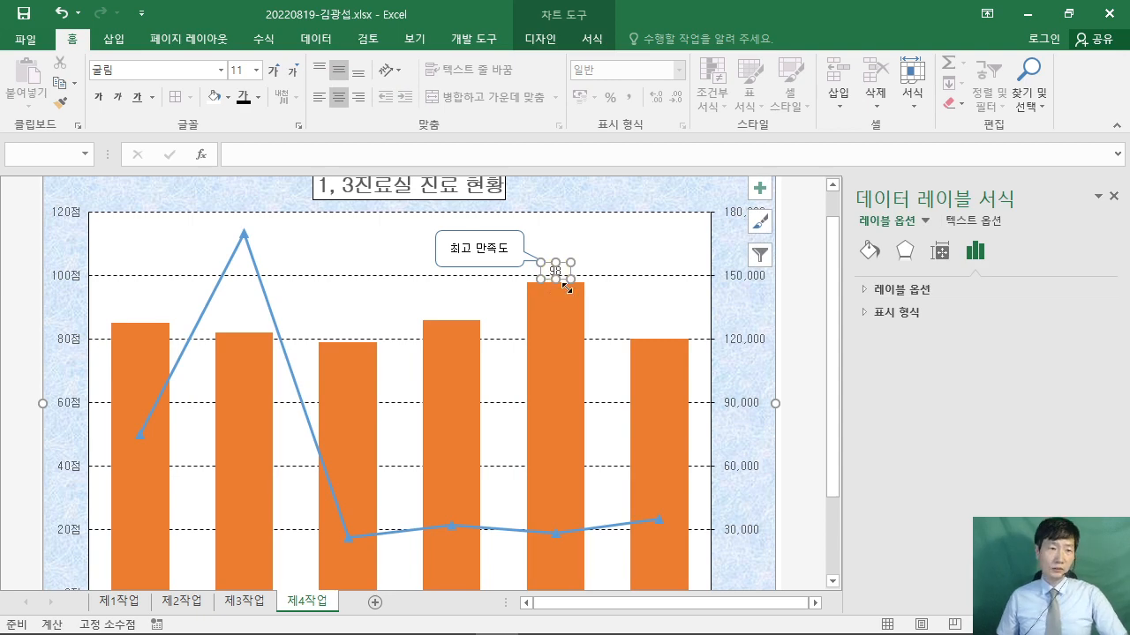
left_click(124, 604)
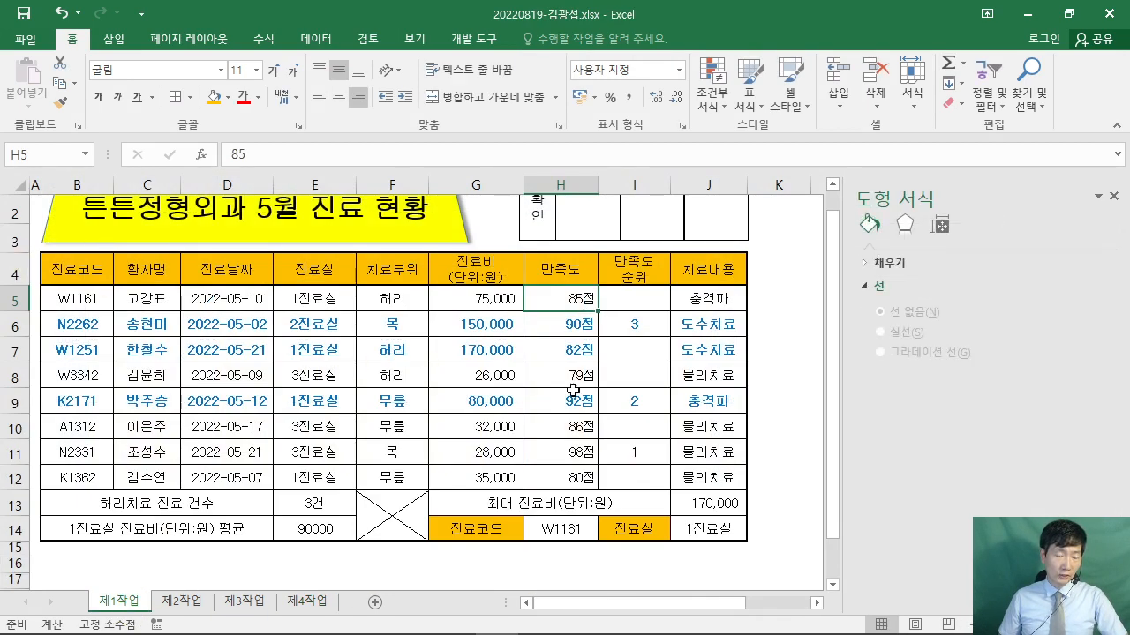
left_click(306, 601)
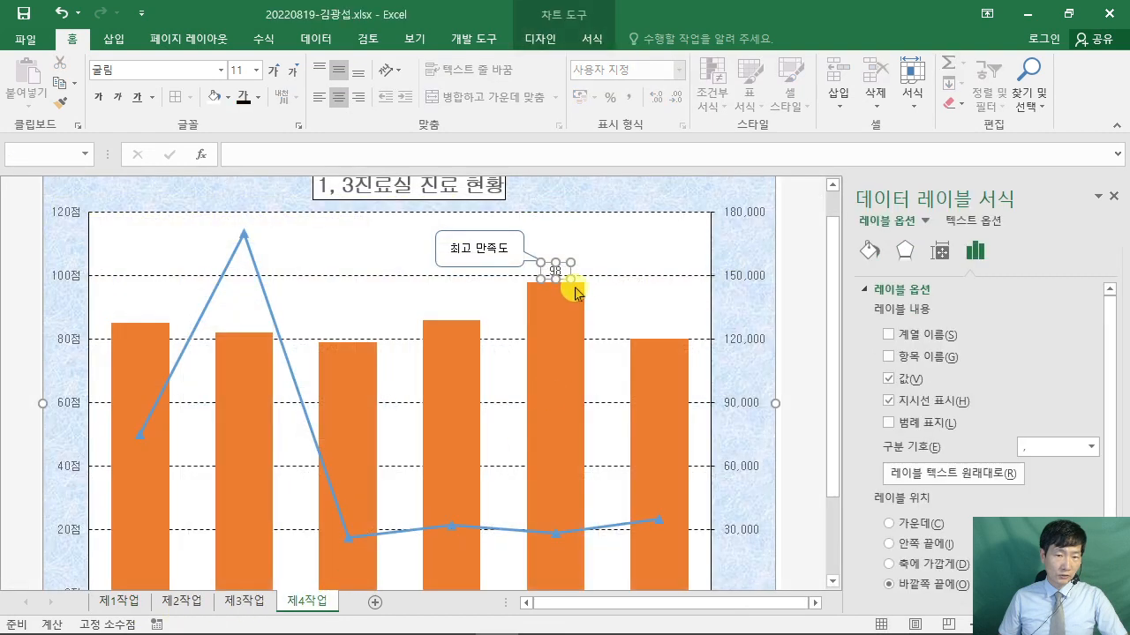
- Recheck the 제1작업 values, return to 제4작업, and bring the reference PDF forward
left_click(802, 321)
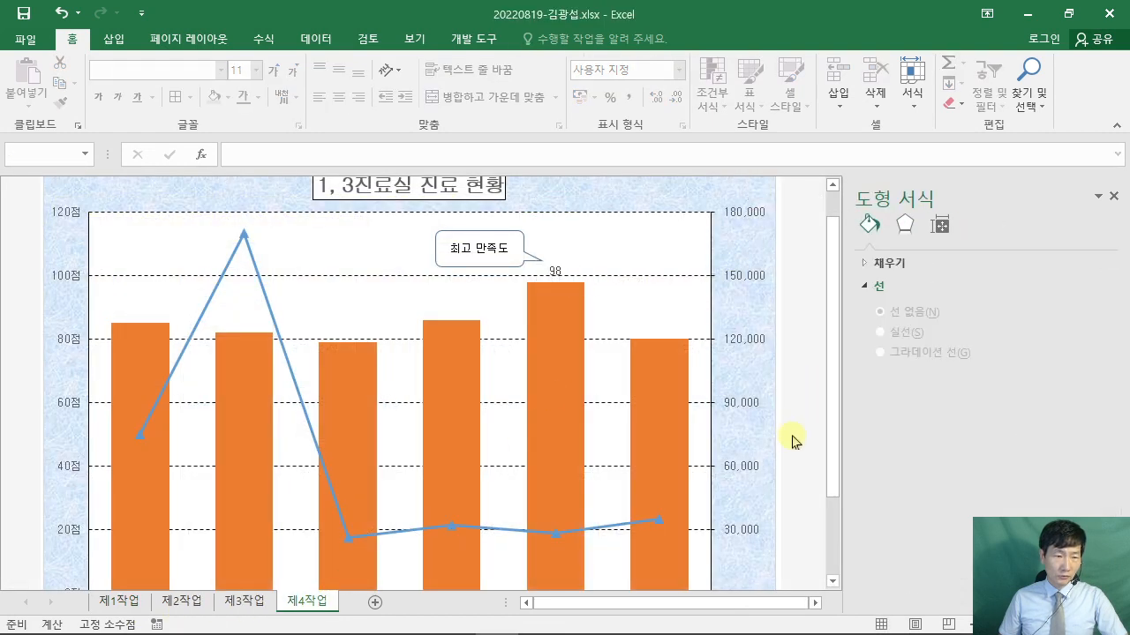
scroll(791, 441, "down", 1)
left_click(132, 601)
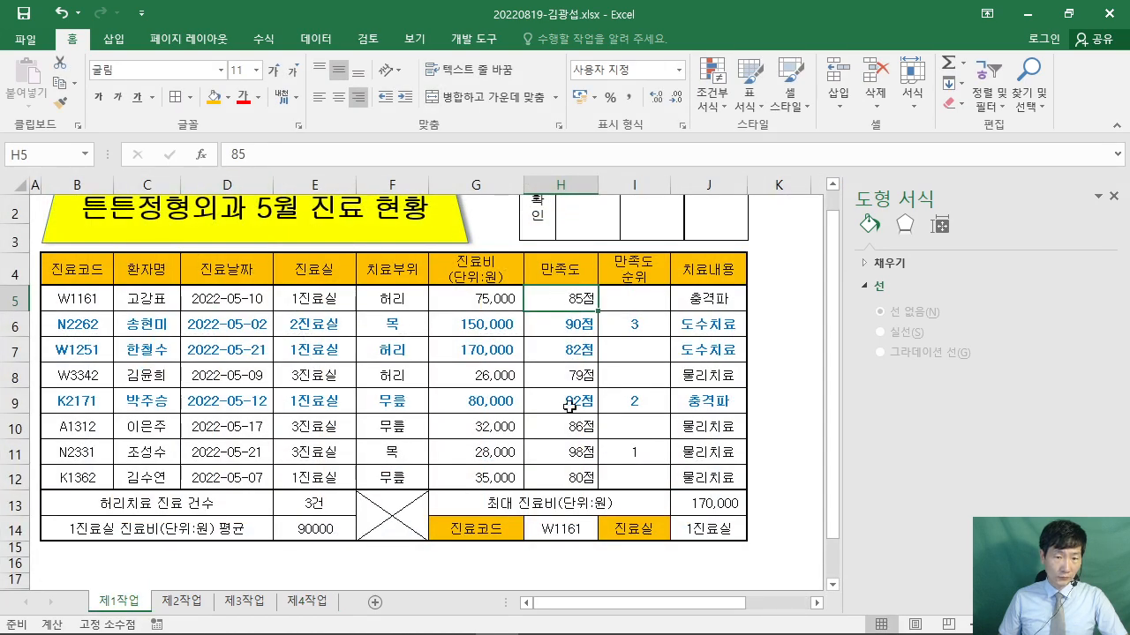
left_click(307, 601)
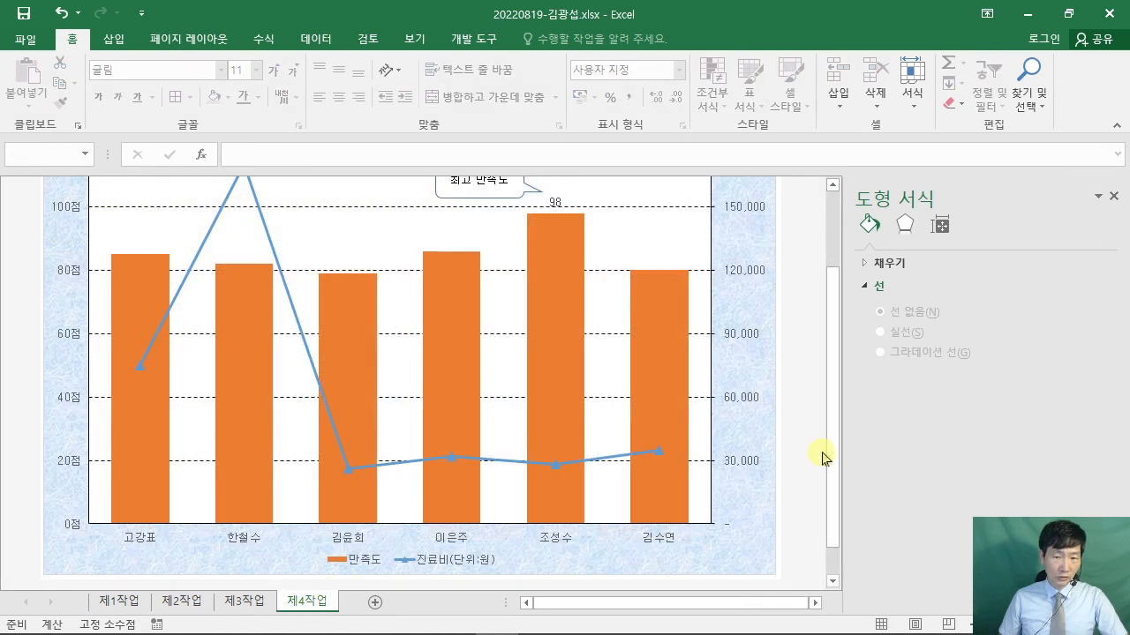
scroll(815, 457, "up", 1)
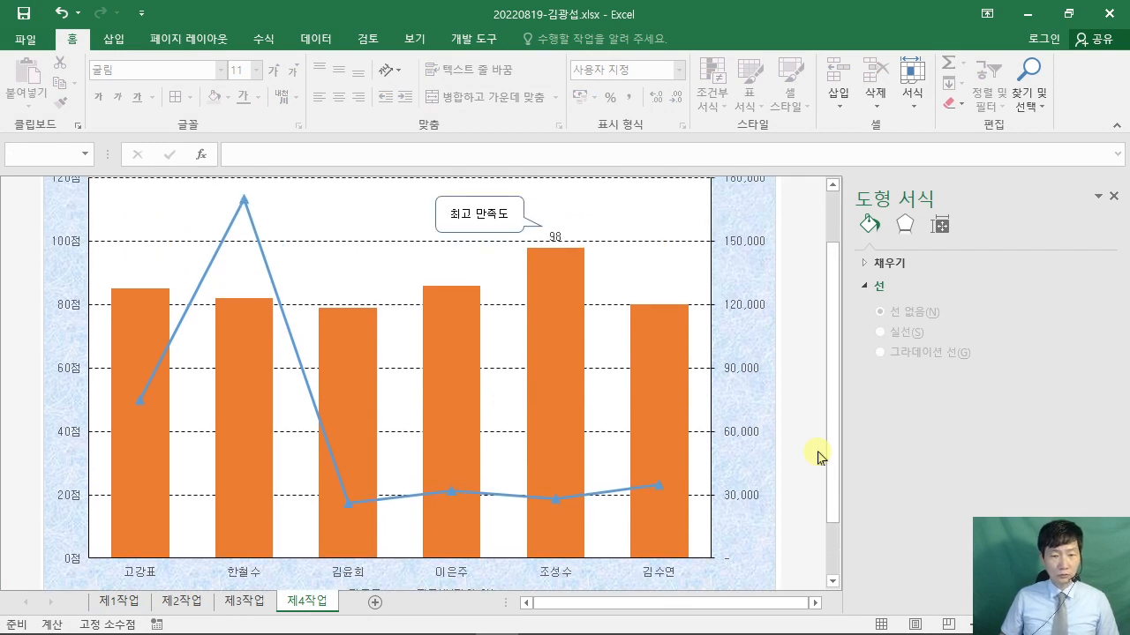
left_click(409, 617)
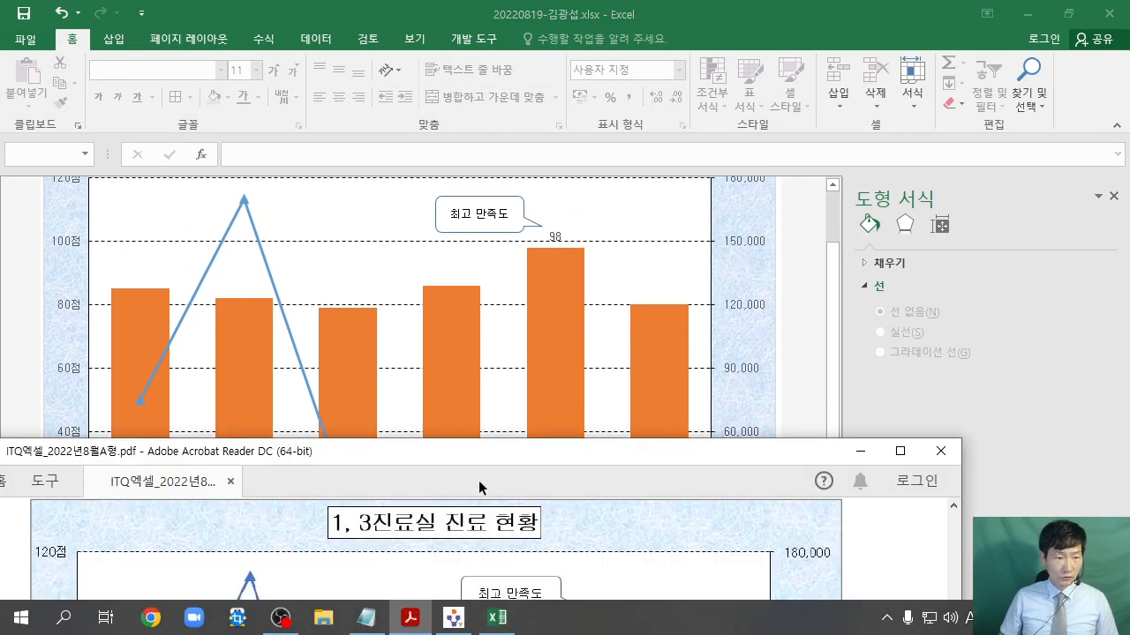
- Bring Excel in front of the PDF, collapse the ribbon, and close the Format Shape pane
scroll(552, 542, "up", 1)
scroll(552, 542, "down", 5)
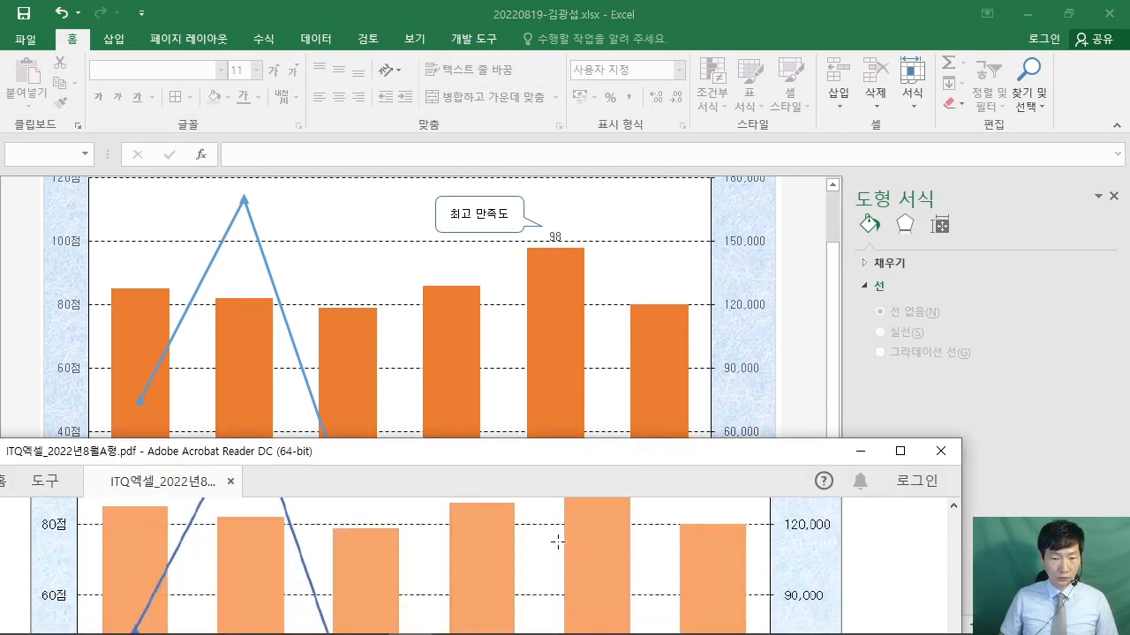
scroll(558, 542, "down", 2)
left_click(809, 348)
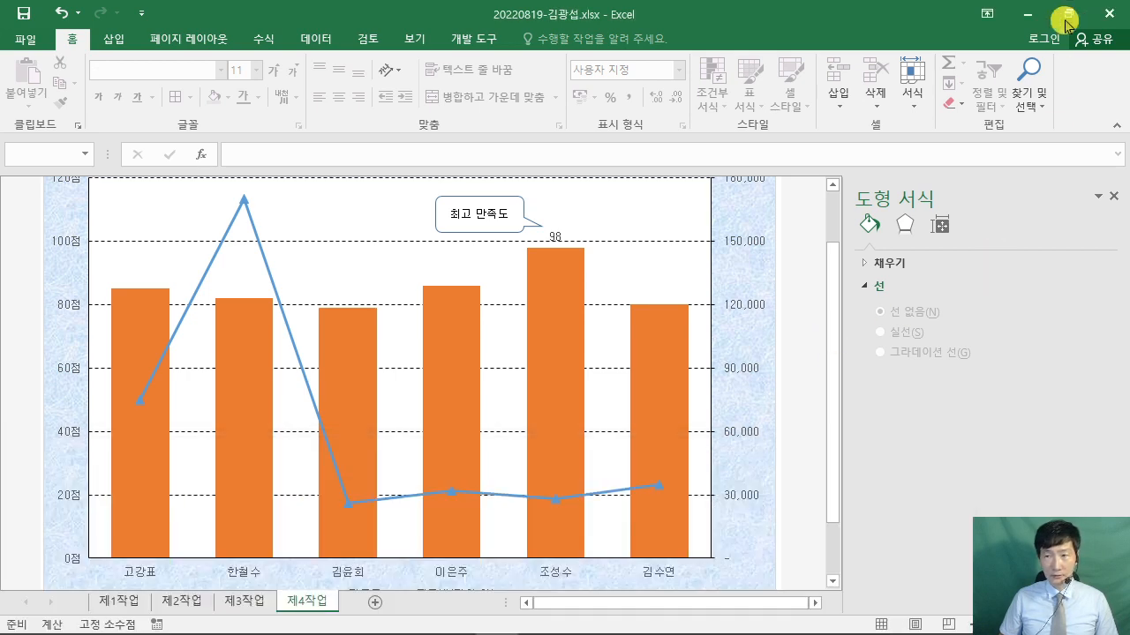
double_click(71, 39)
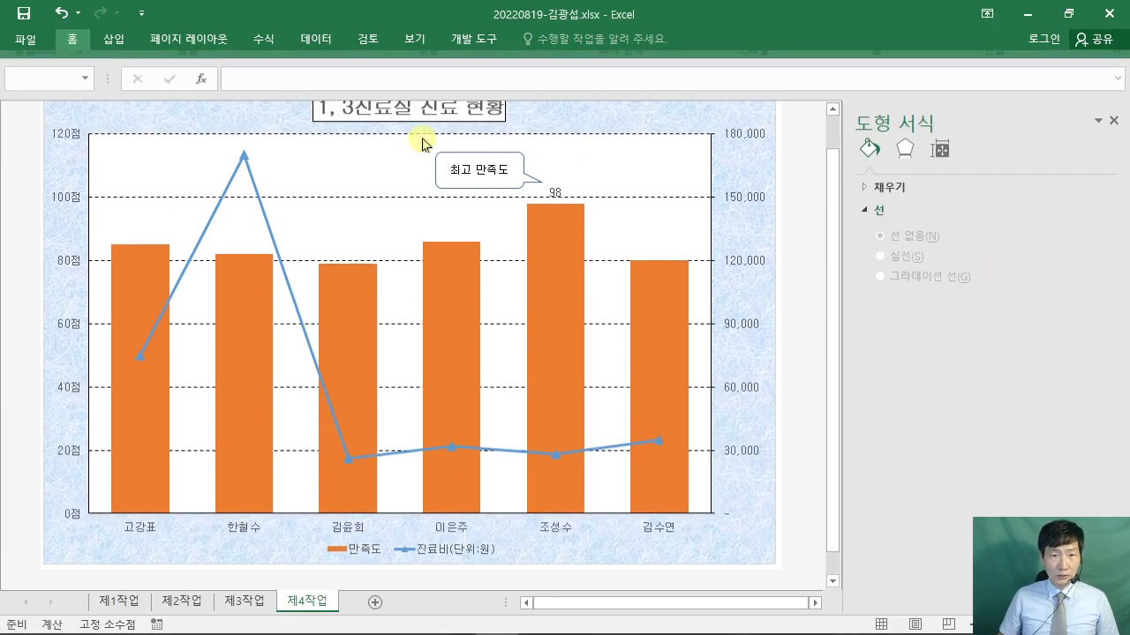
scroll(815, 258, "down", 1)
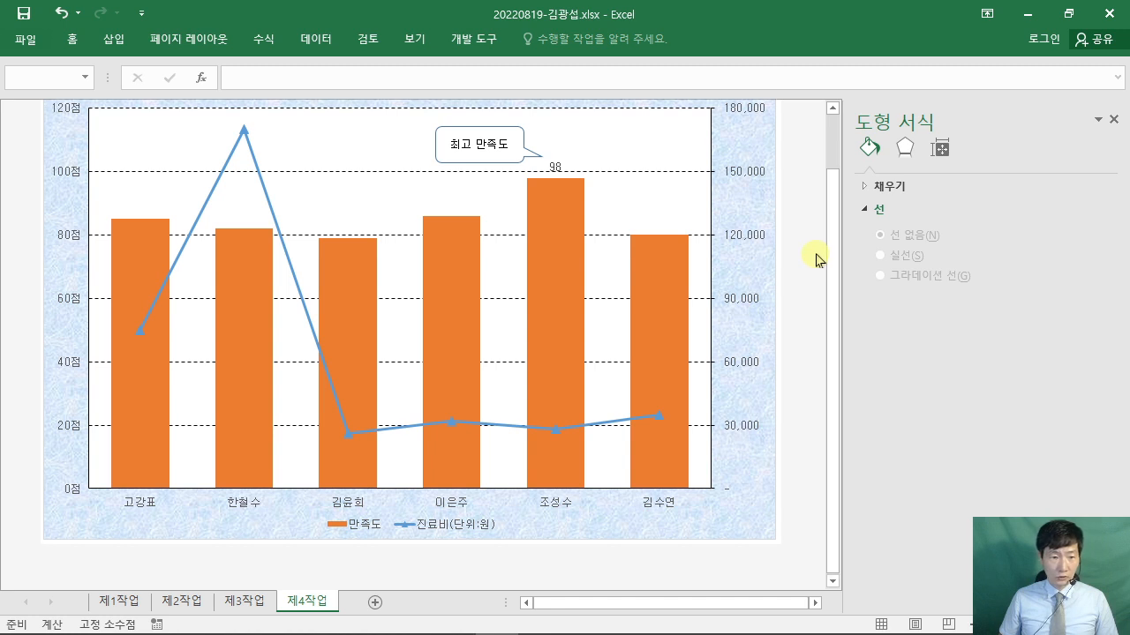
scroll(814, 257, "up", 1)
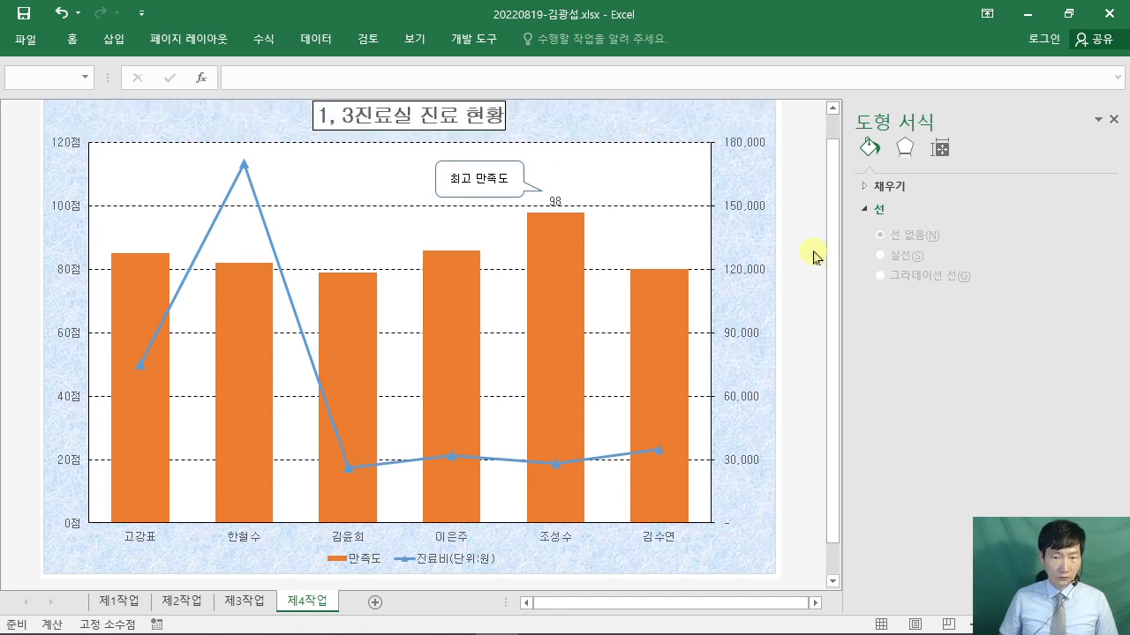
scroll(814, 258, "up", 1)
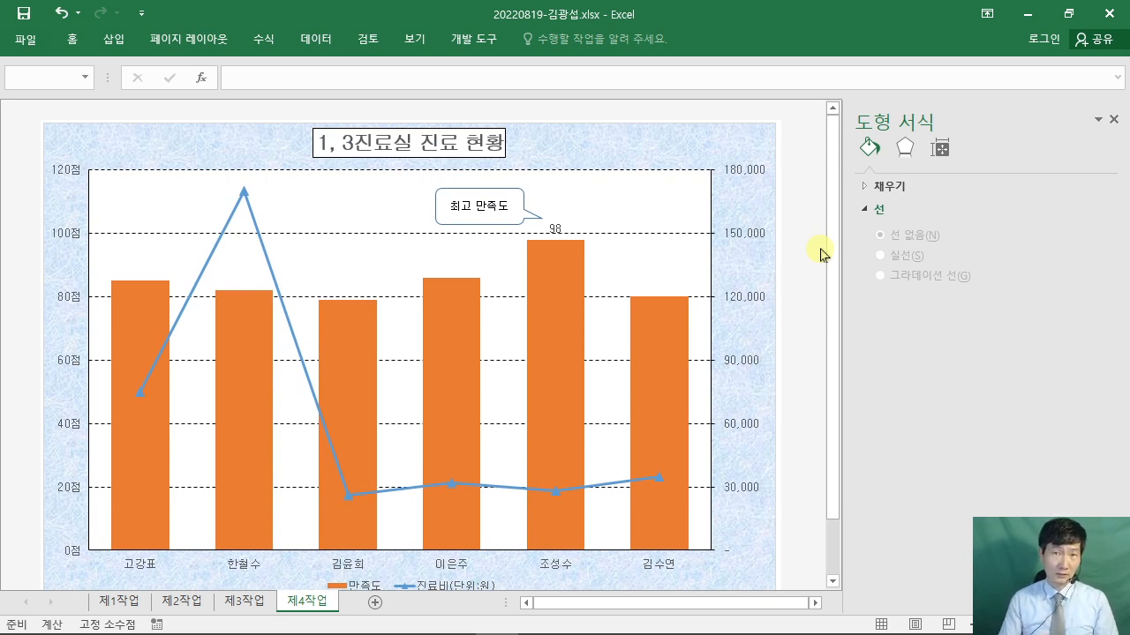
left_click(1113, 119)
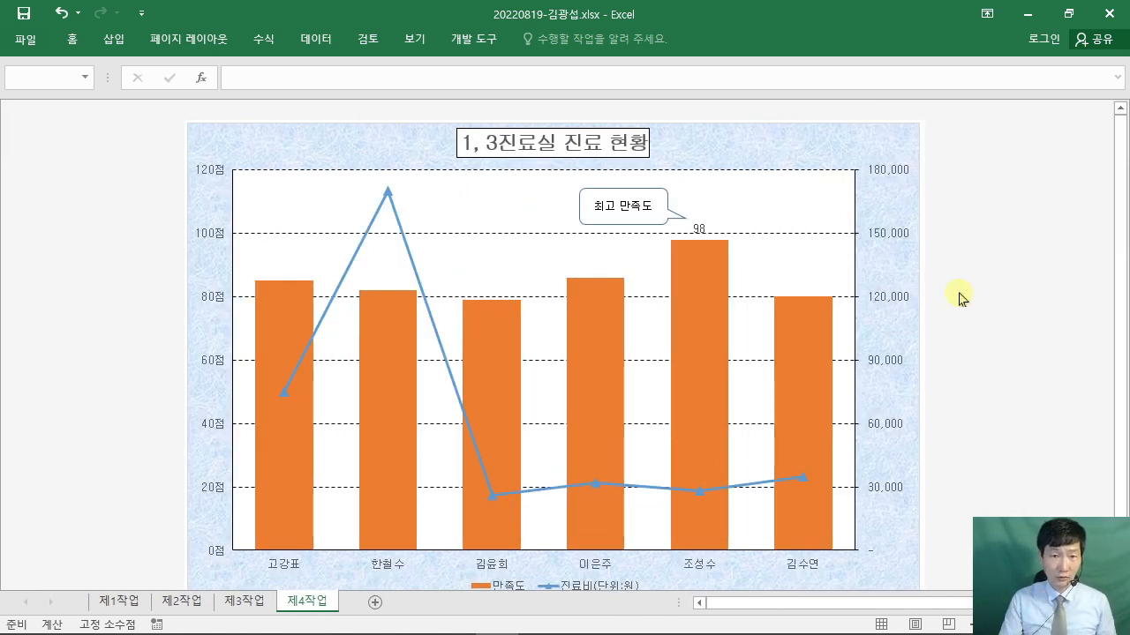